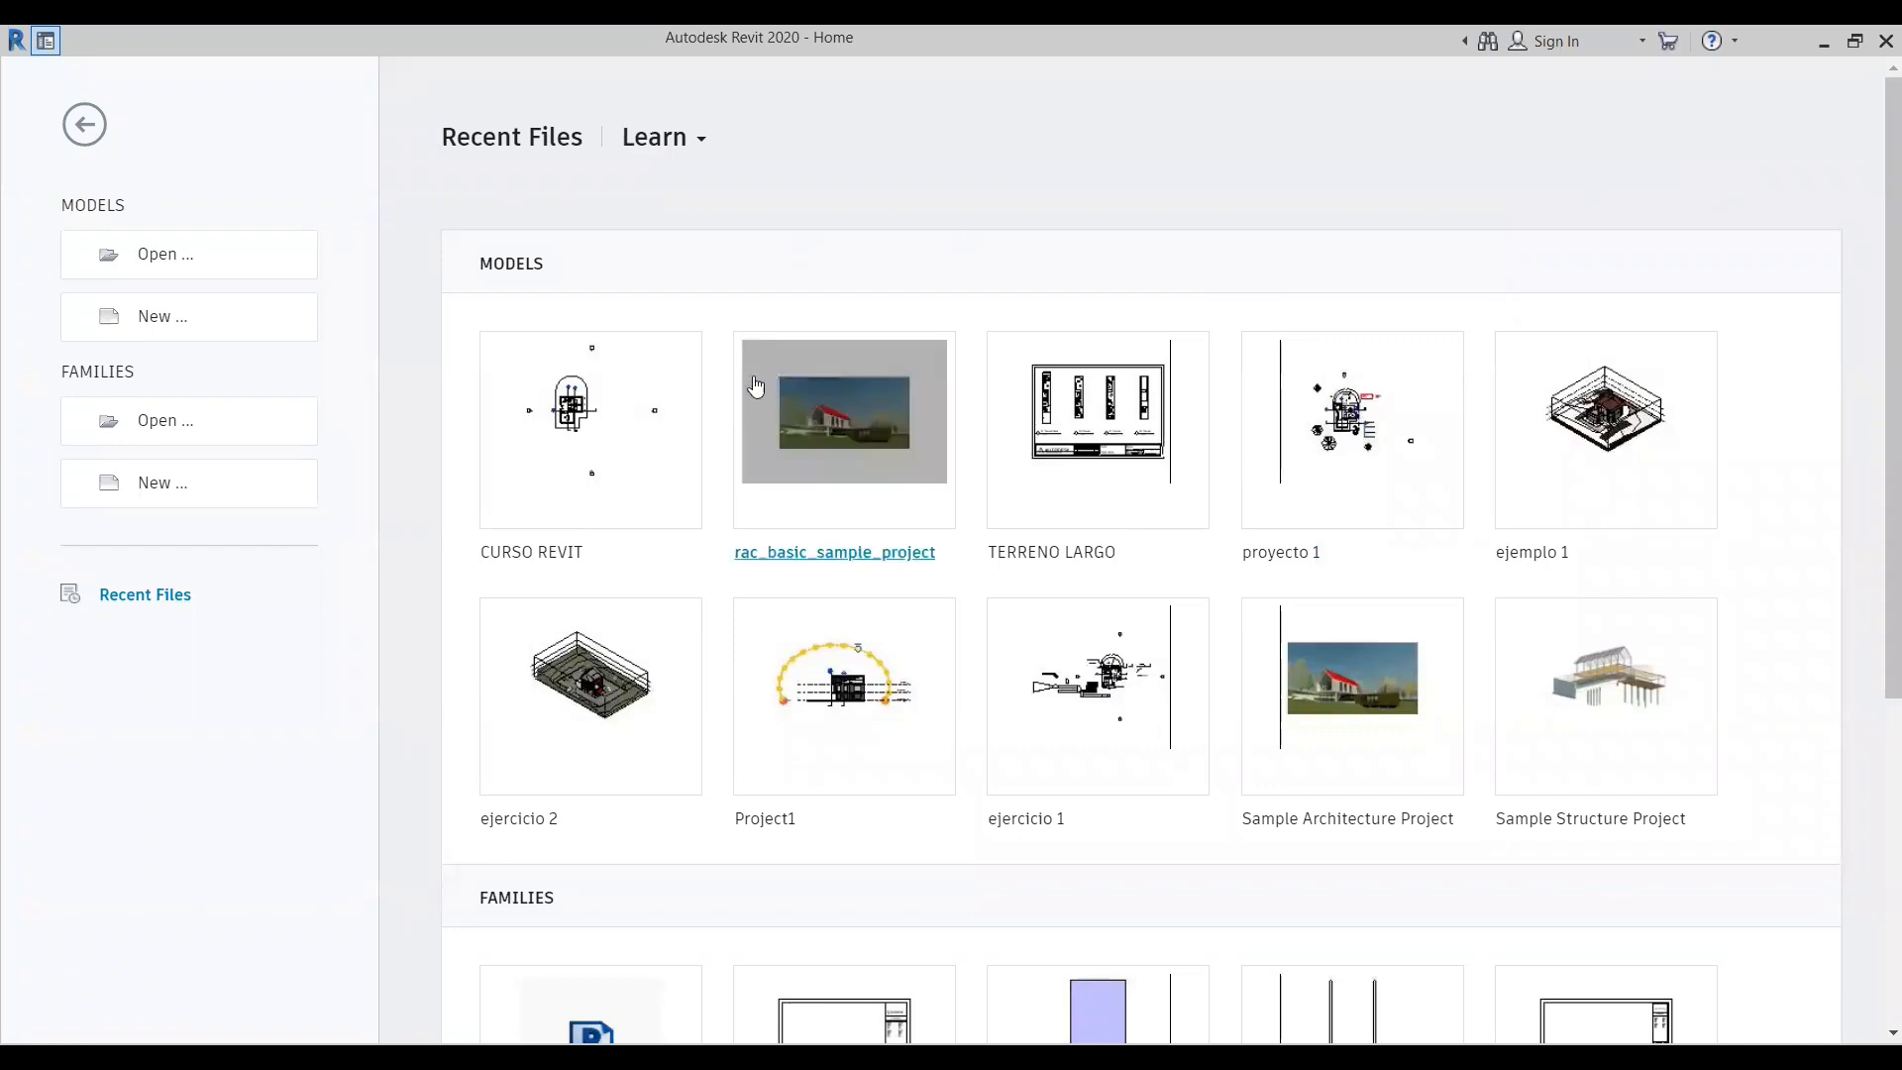
- Open the recent CURSO REVIT project and display its default 3D view
{"action": "left_click", "coordinate": [617, 457]}
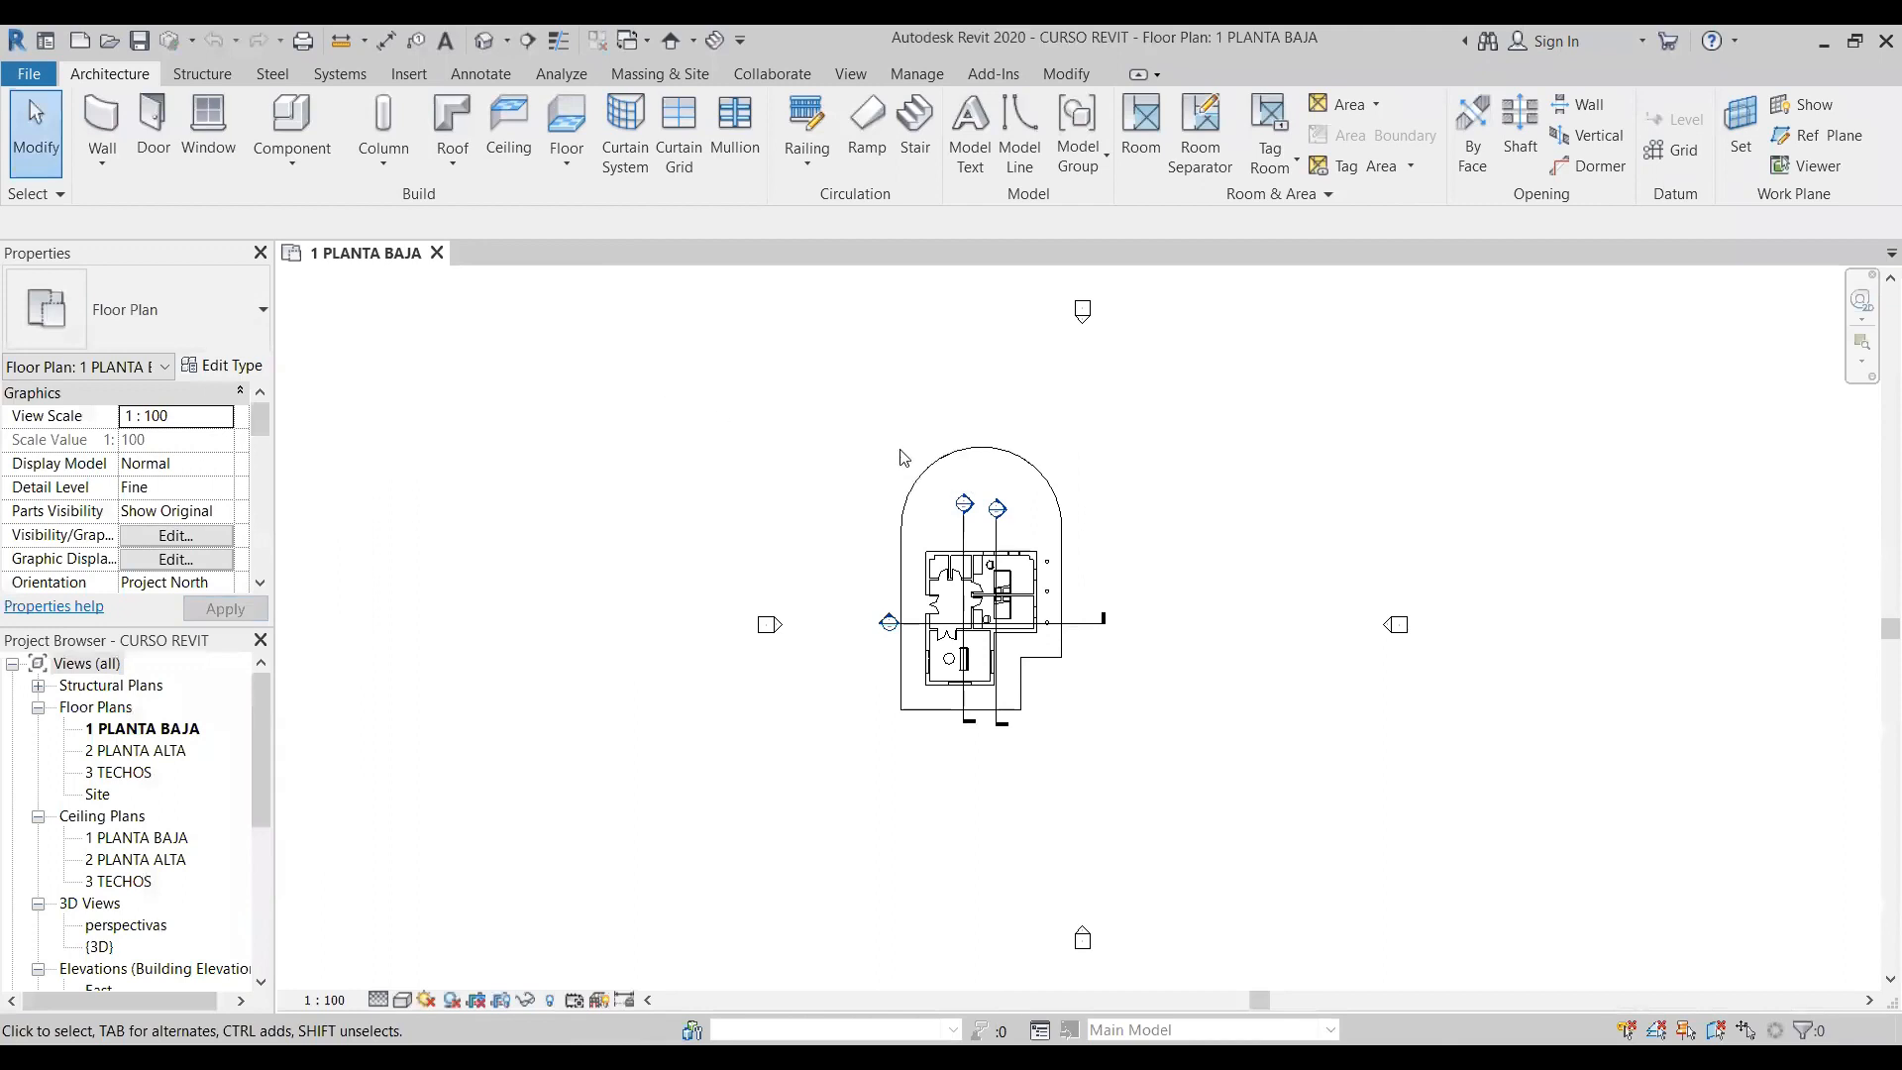
{"action": "left_click", "coordinate": [1066, 73]}
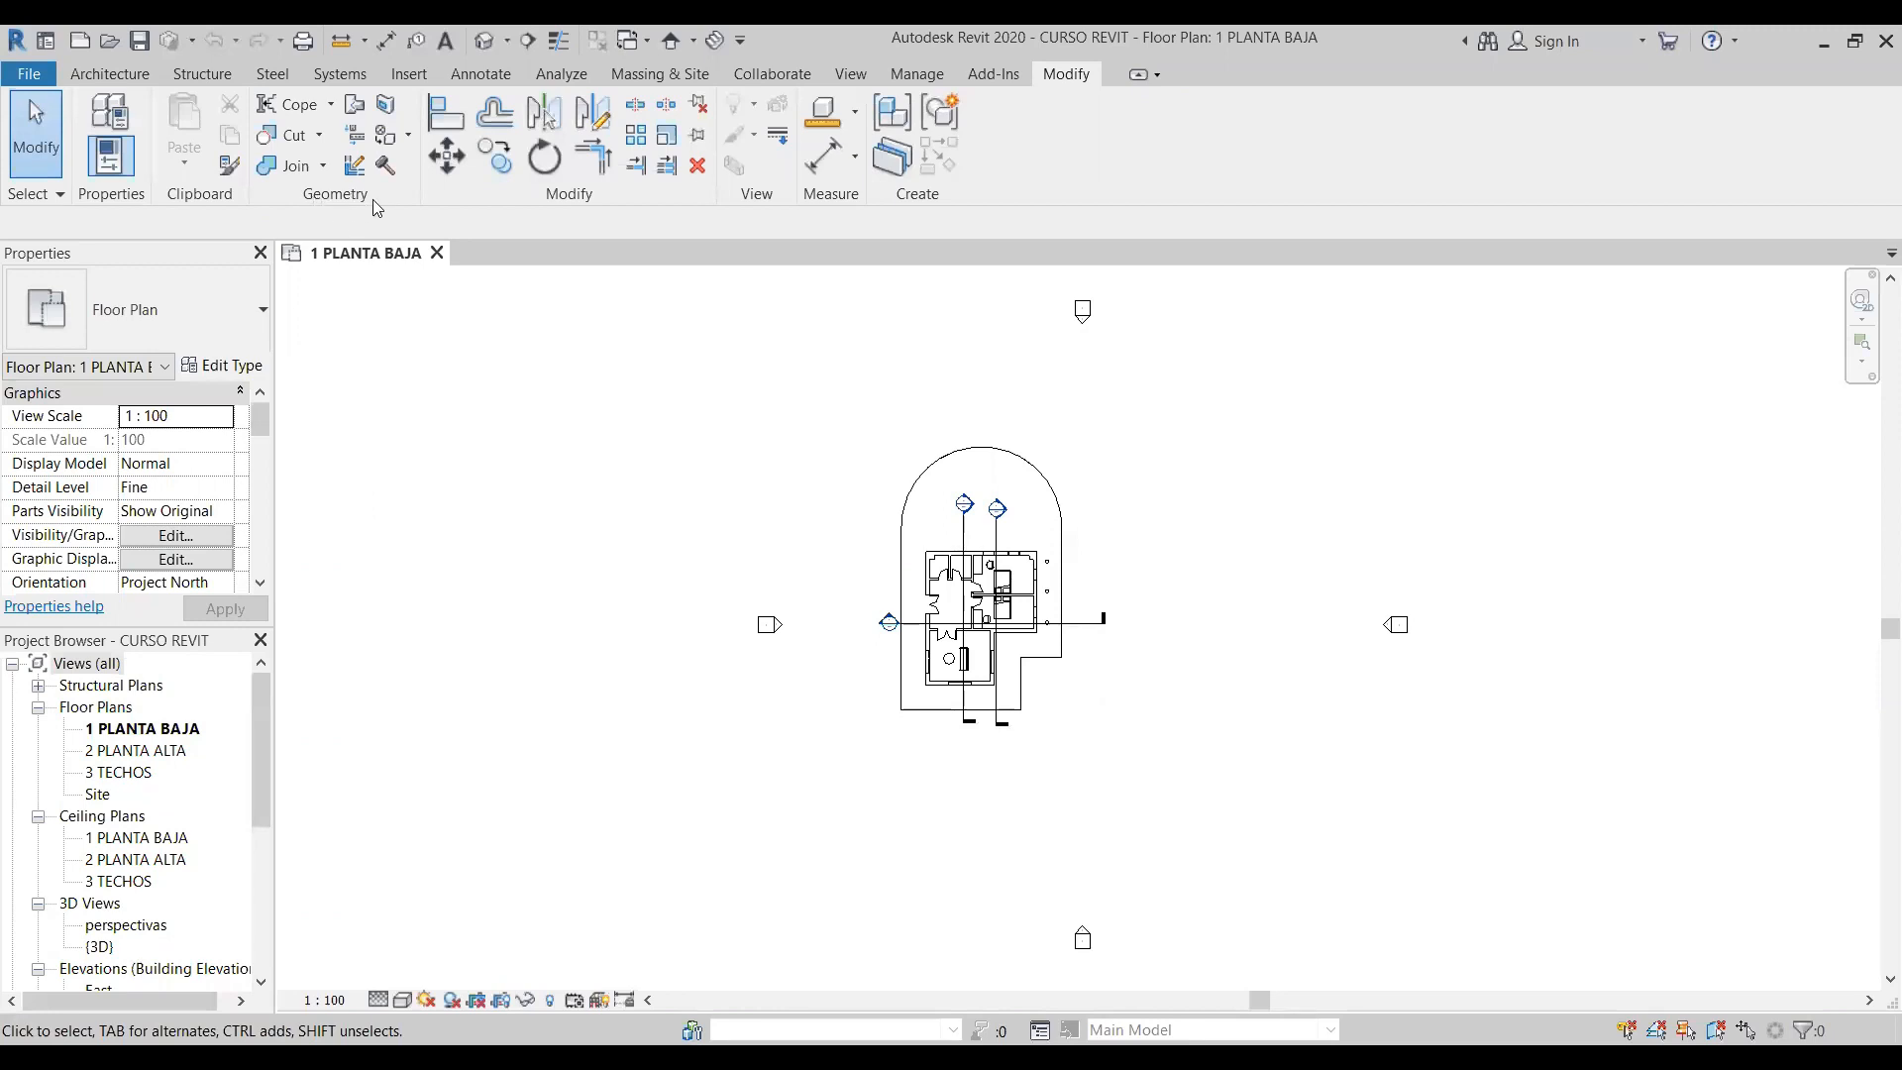
{"action": "left_click", "coordinate": [484, 42]}
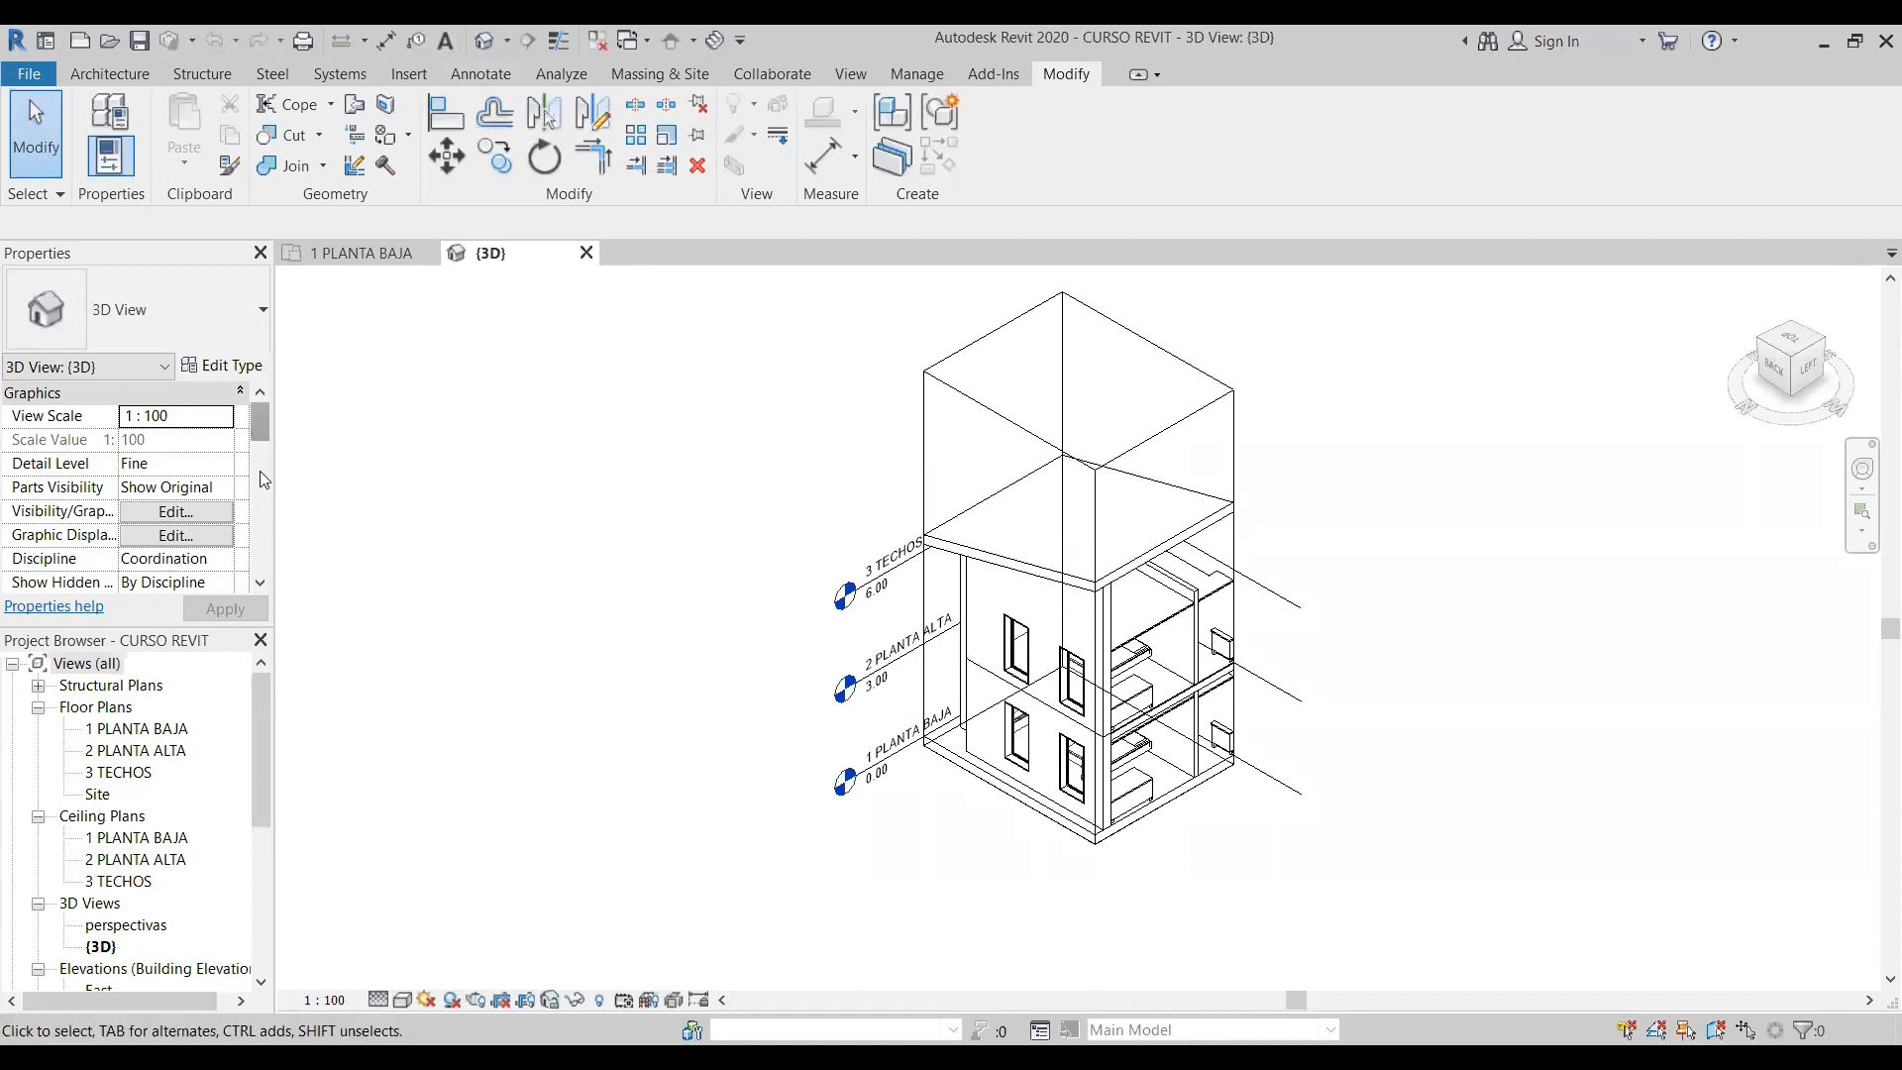
- Turn off the Section Box of the 3D view to show the complete house
{"action": "left_click_drag", "start_coordinate": [264, 419], "coordinate": [284, 519]}
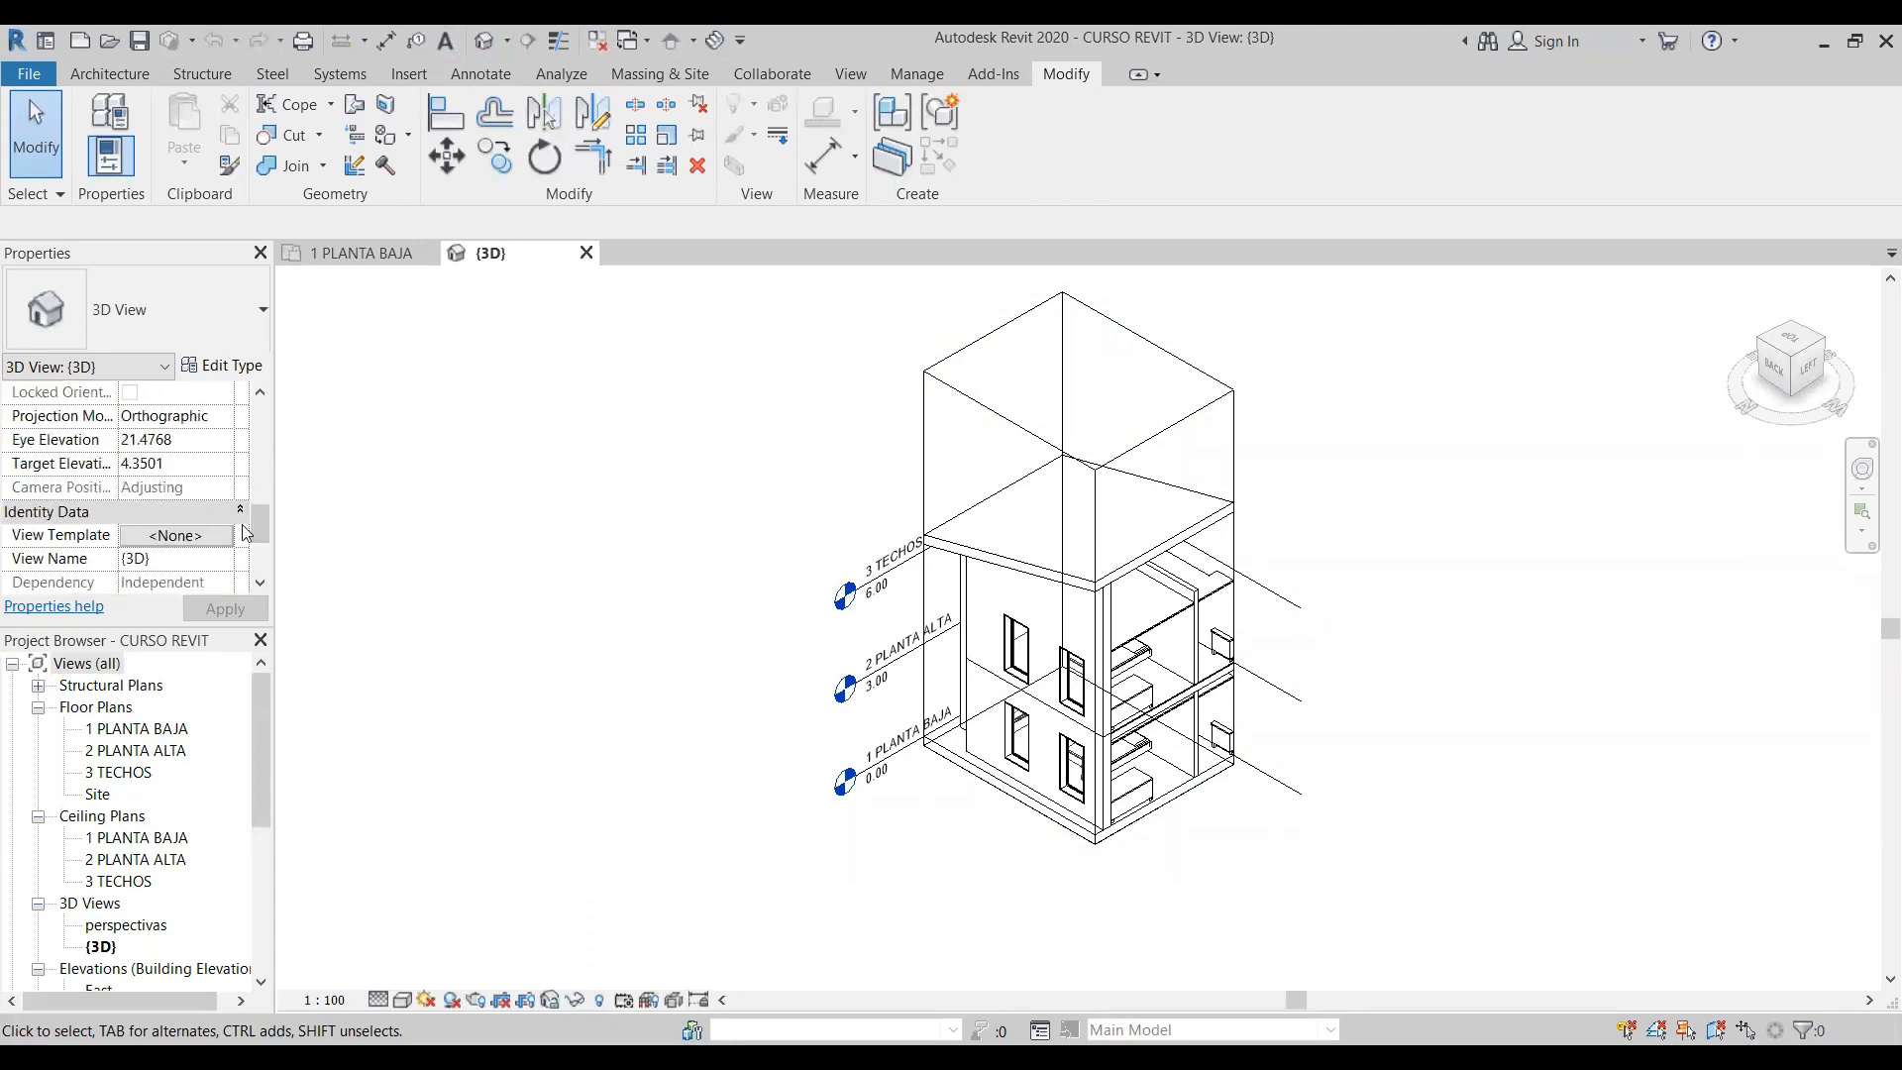
{"action": "scroll", "coordinate": [263, 540], "scroll_direction": "up", "scroll_amount": 3}
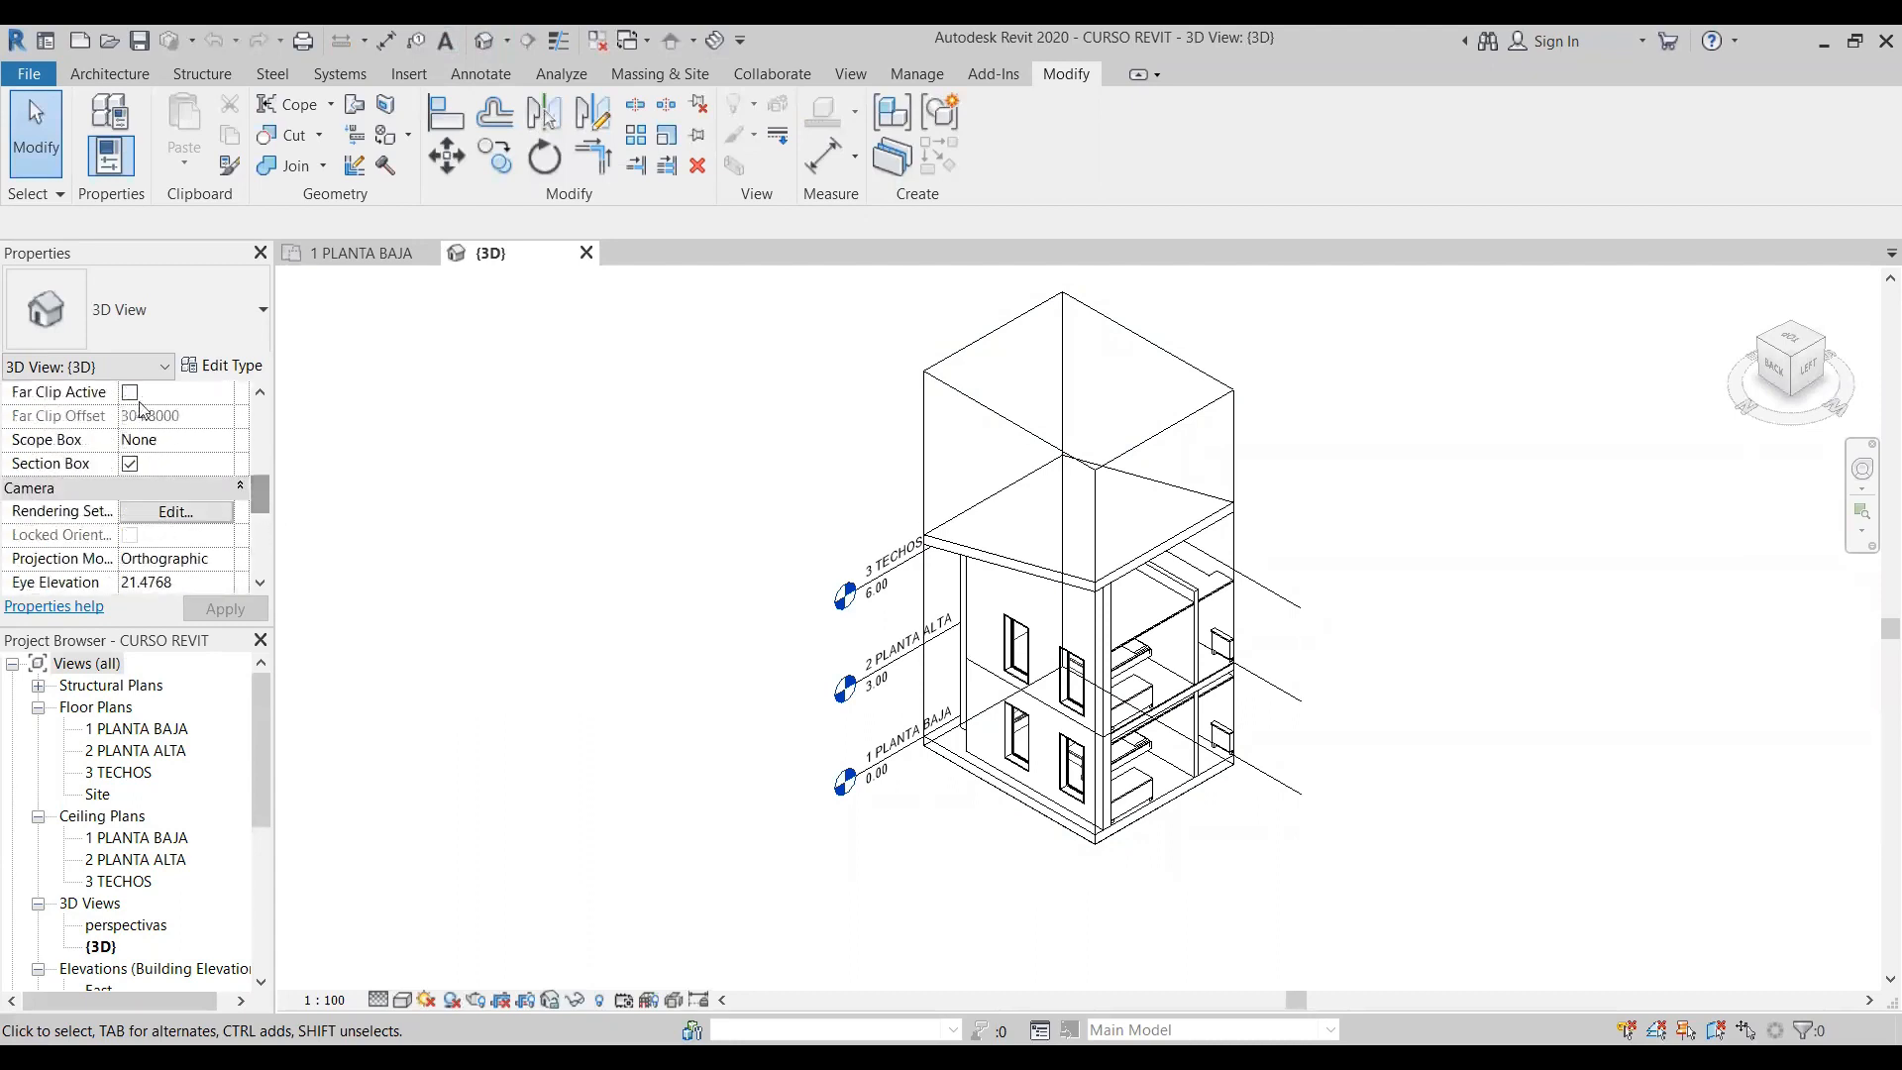
{"action": "left_click", "coordinate": [129, 464]}
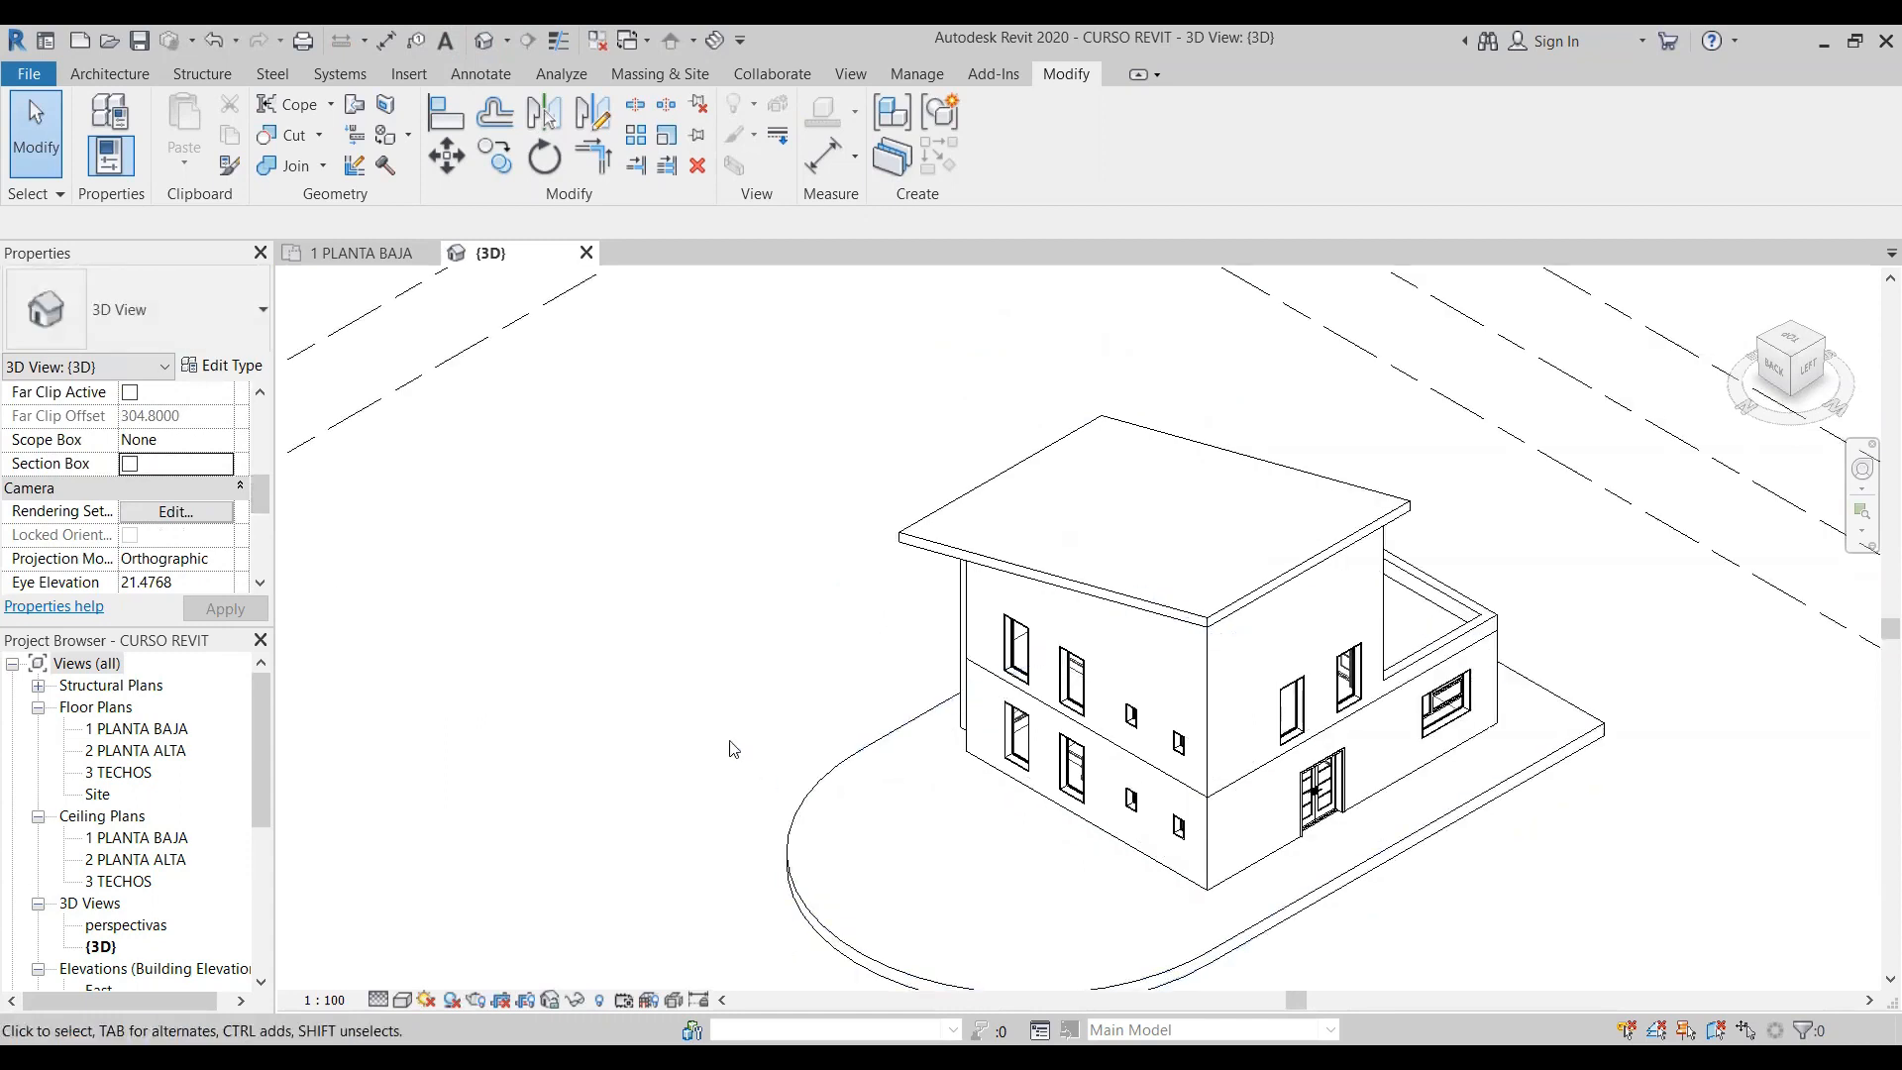
{"action": "scroll", "coordinate": [681, 612], "scroll_direction": "down", "scroll_amount": 2}
{"action": "scroll", "coordinate": [1189, 644], "scroll_direction": "up", "scroll_amount": 5}
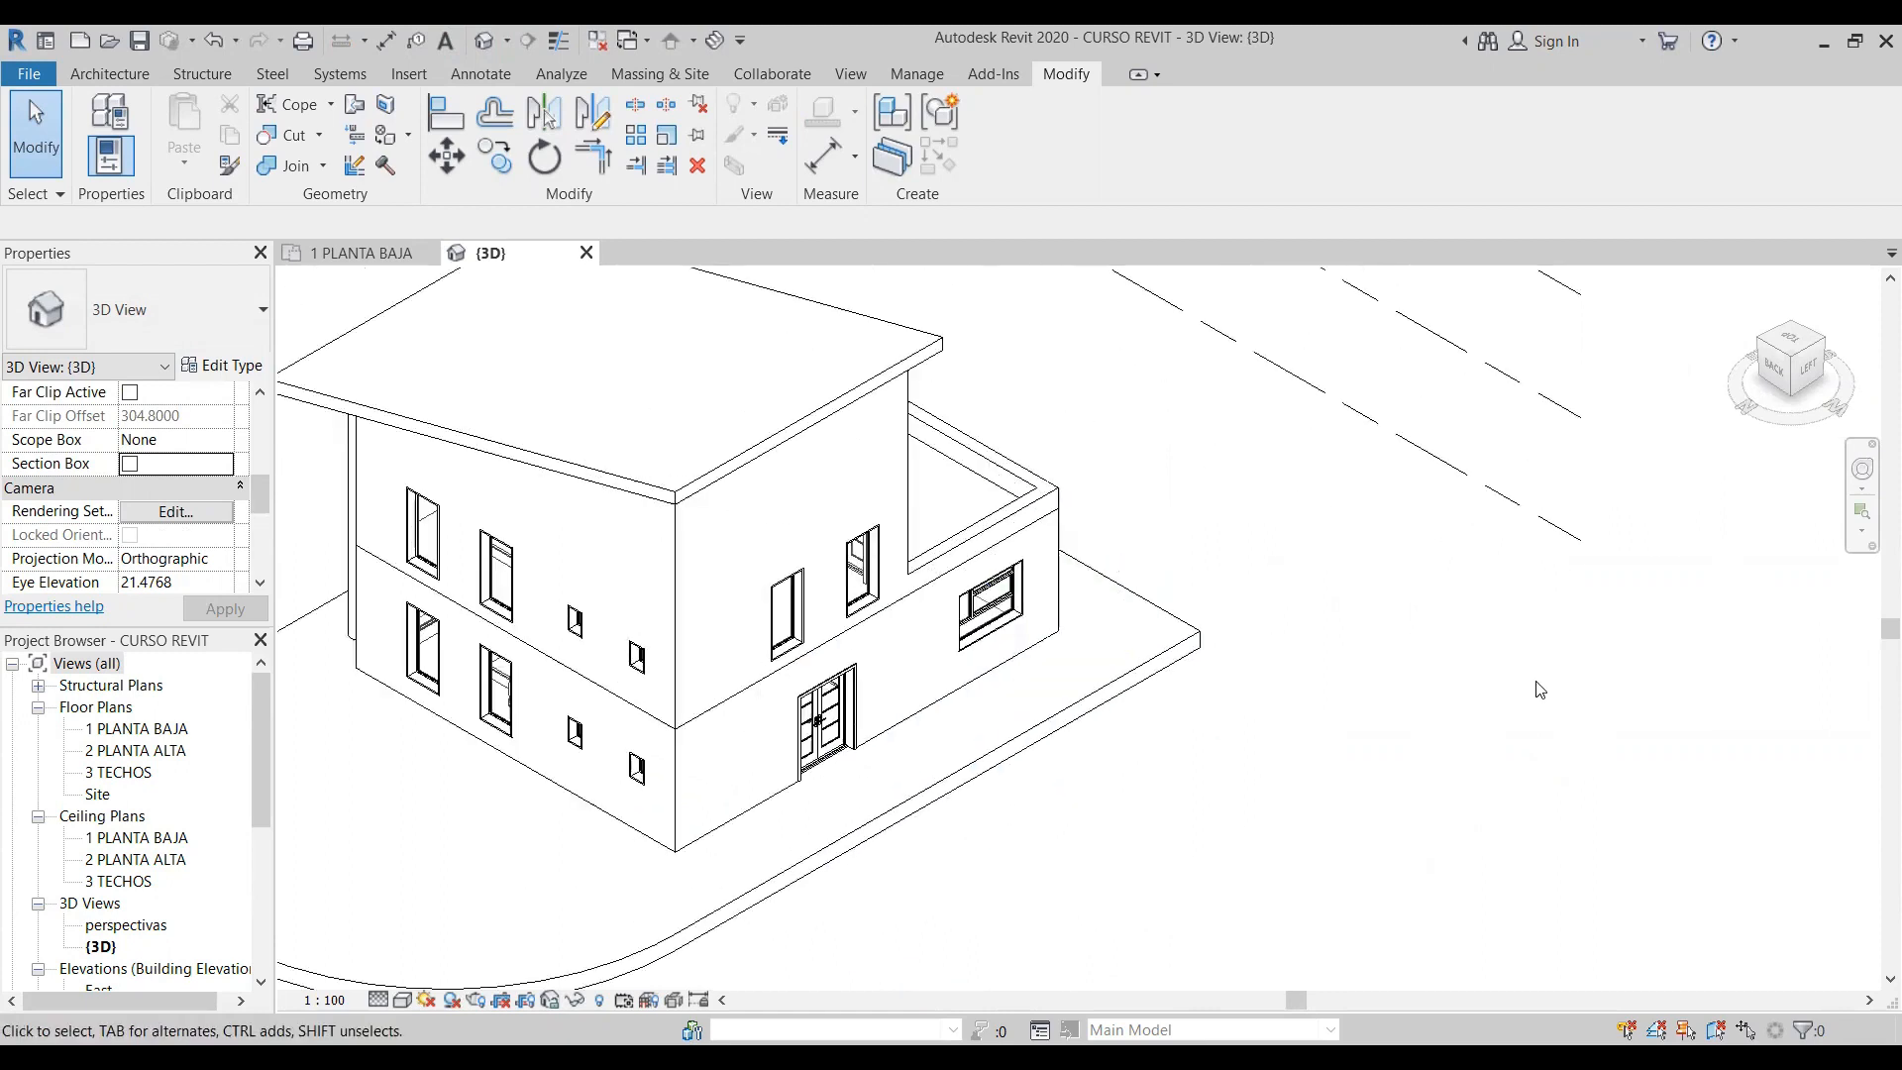
{"action": "scroll", "coordinate": [1267, 639], "scroll_direction": "down", "scroll_amount": 2}
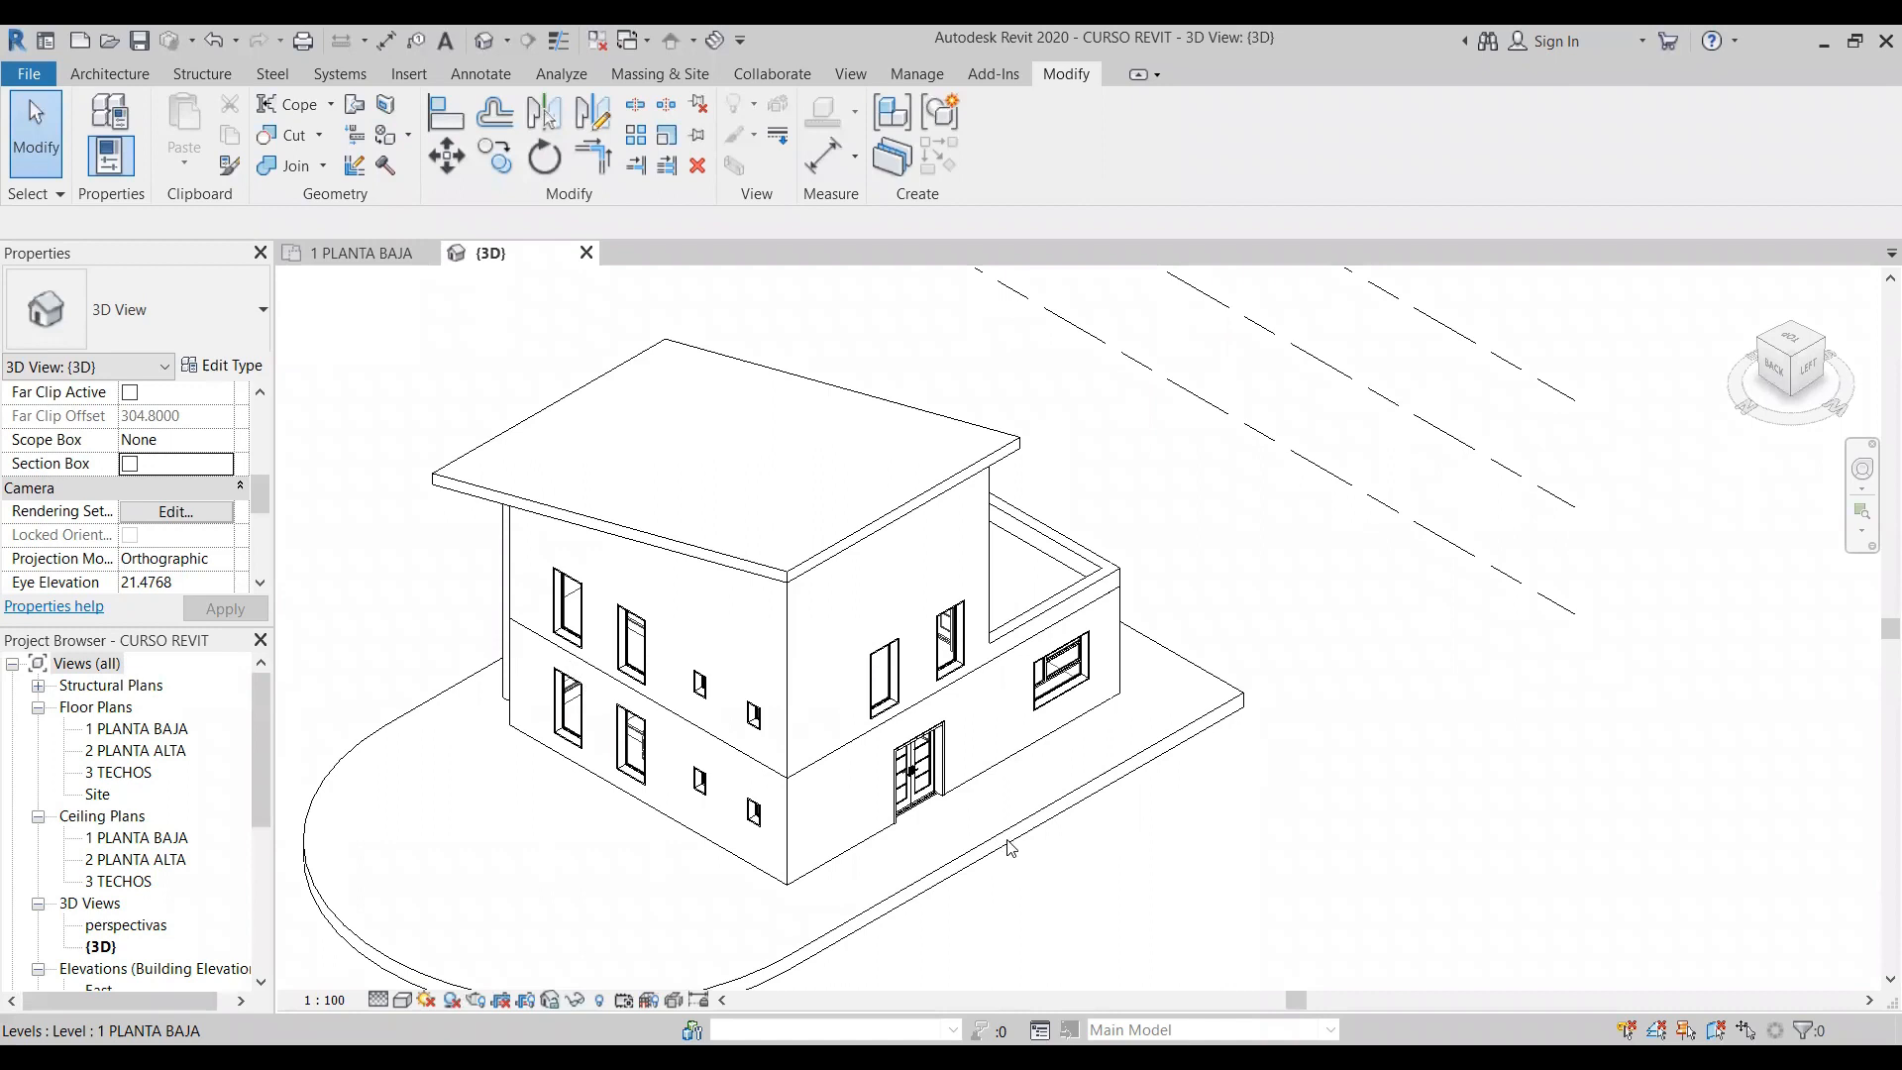
- Use Join Geometry to join the ground-floor and upper-floor walls of the back facade
{"action": "left_click", "coordinate": [324, 166]}
{"action": "left_click", "coordinate": [322, 166]}
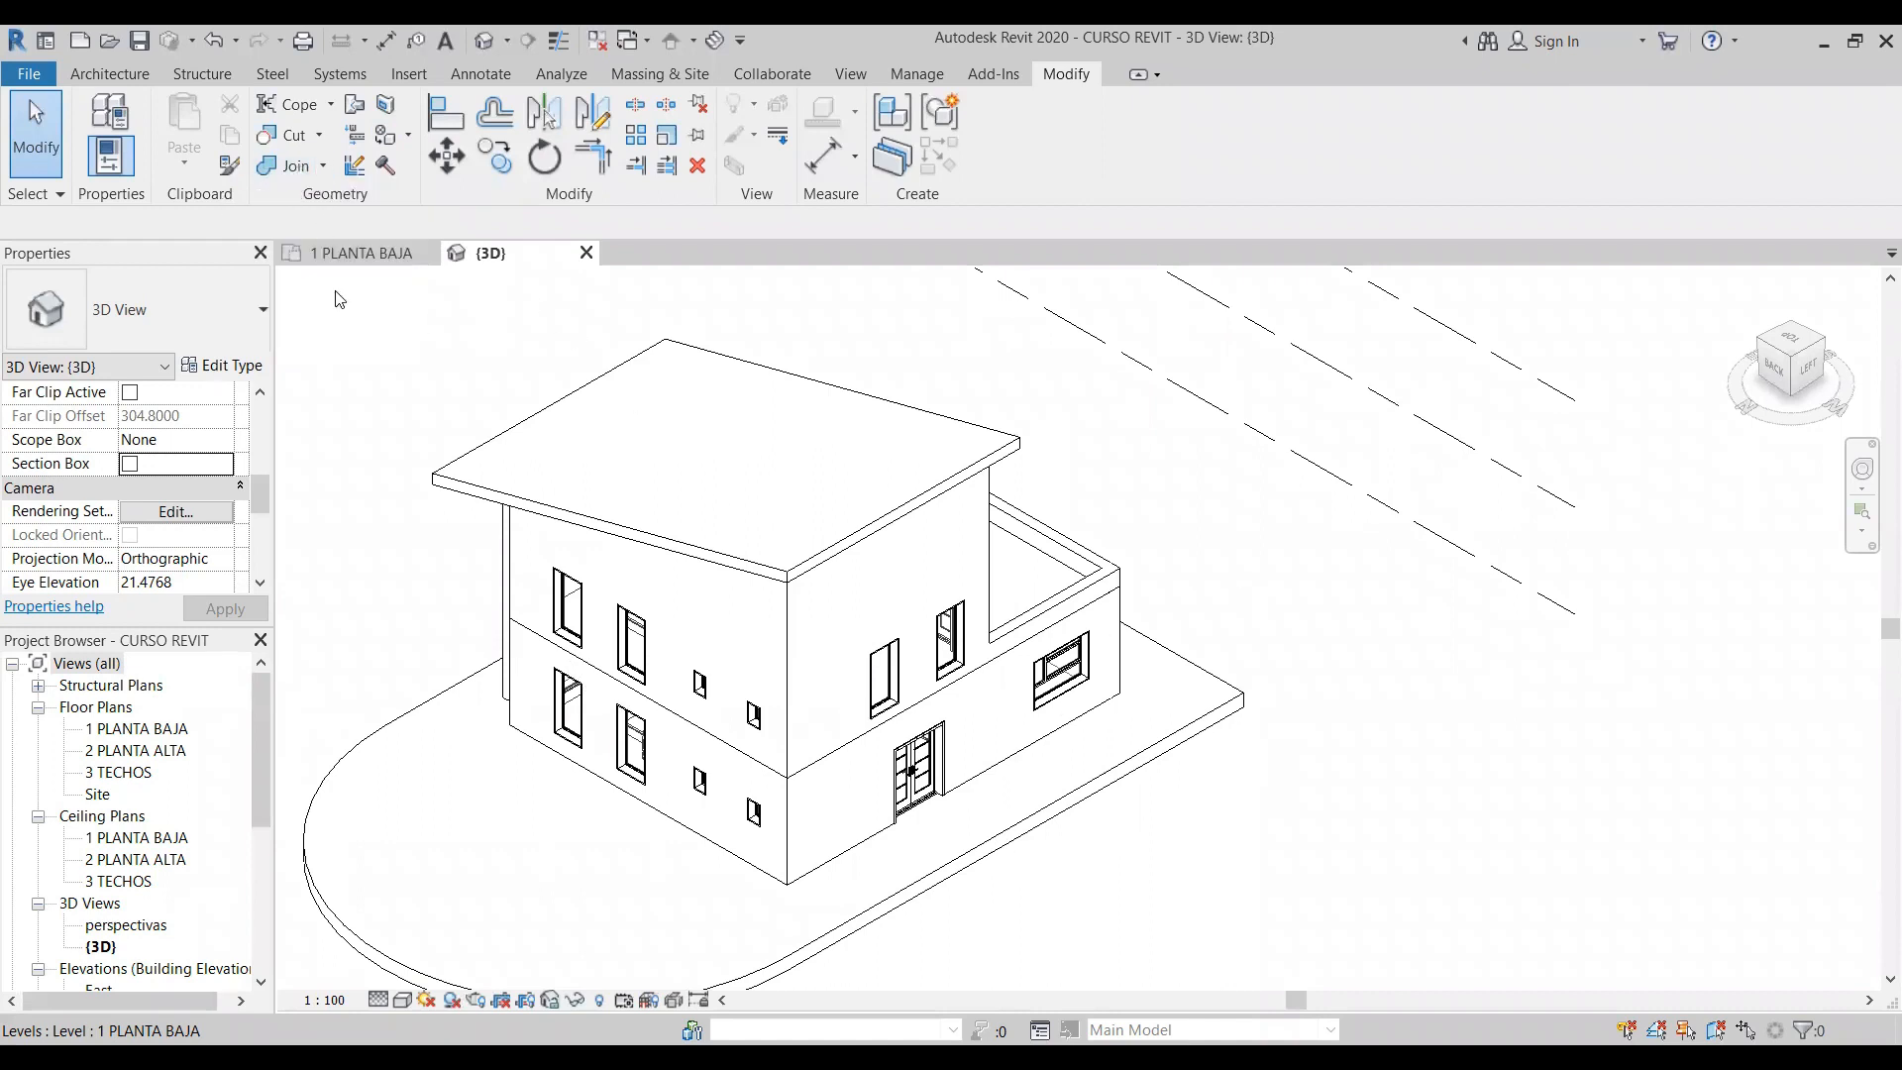
{"action": "left_click", "coordinate": [293, 165]}
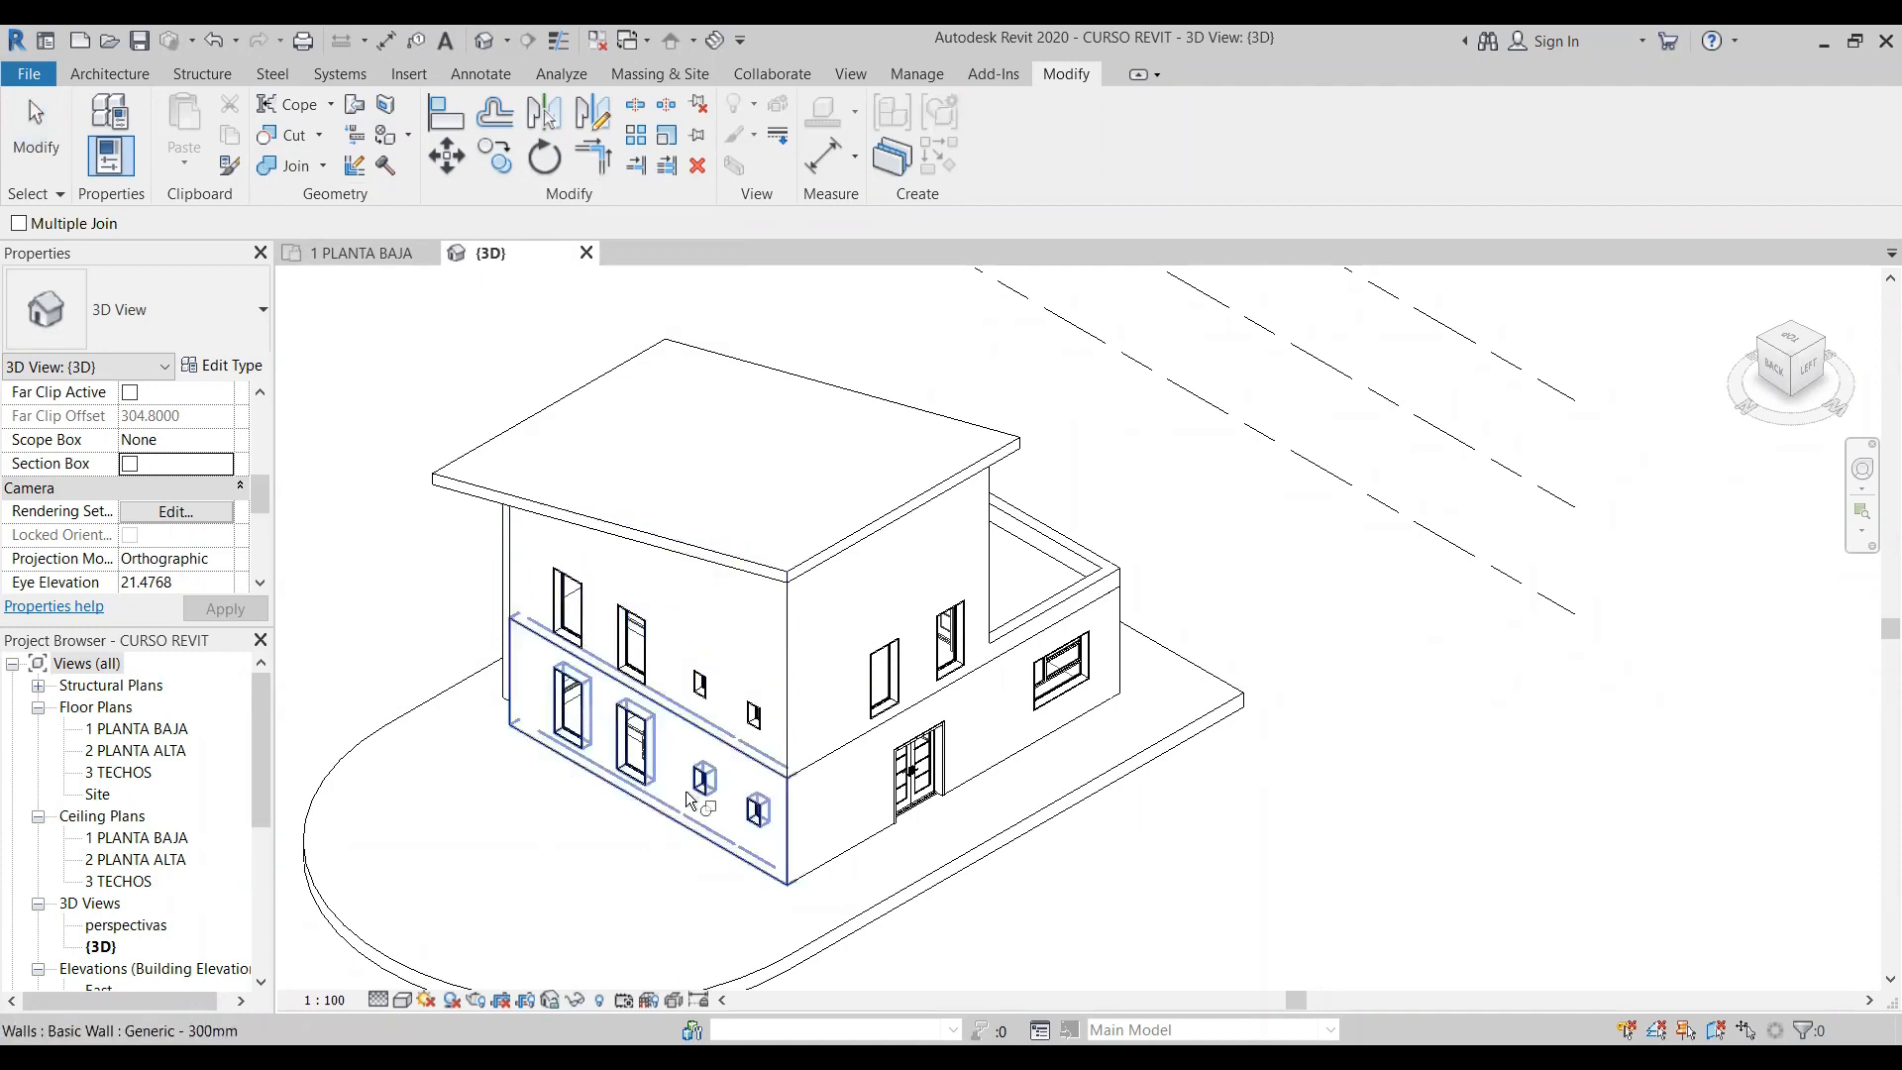
{"action": "left_click", "coordinate": [693, 837]}
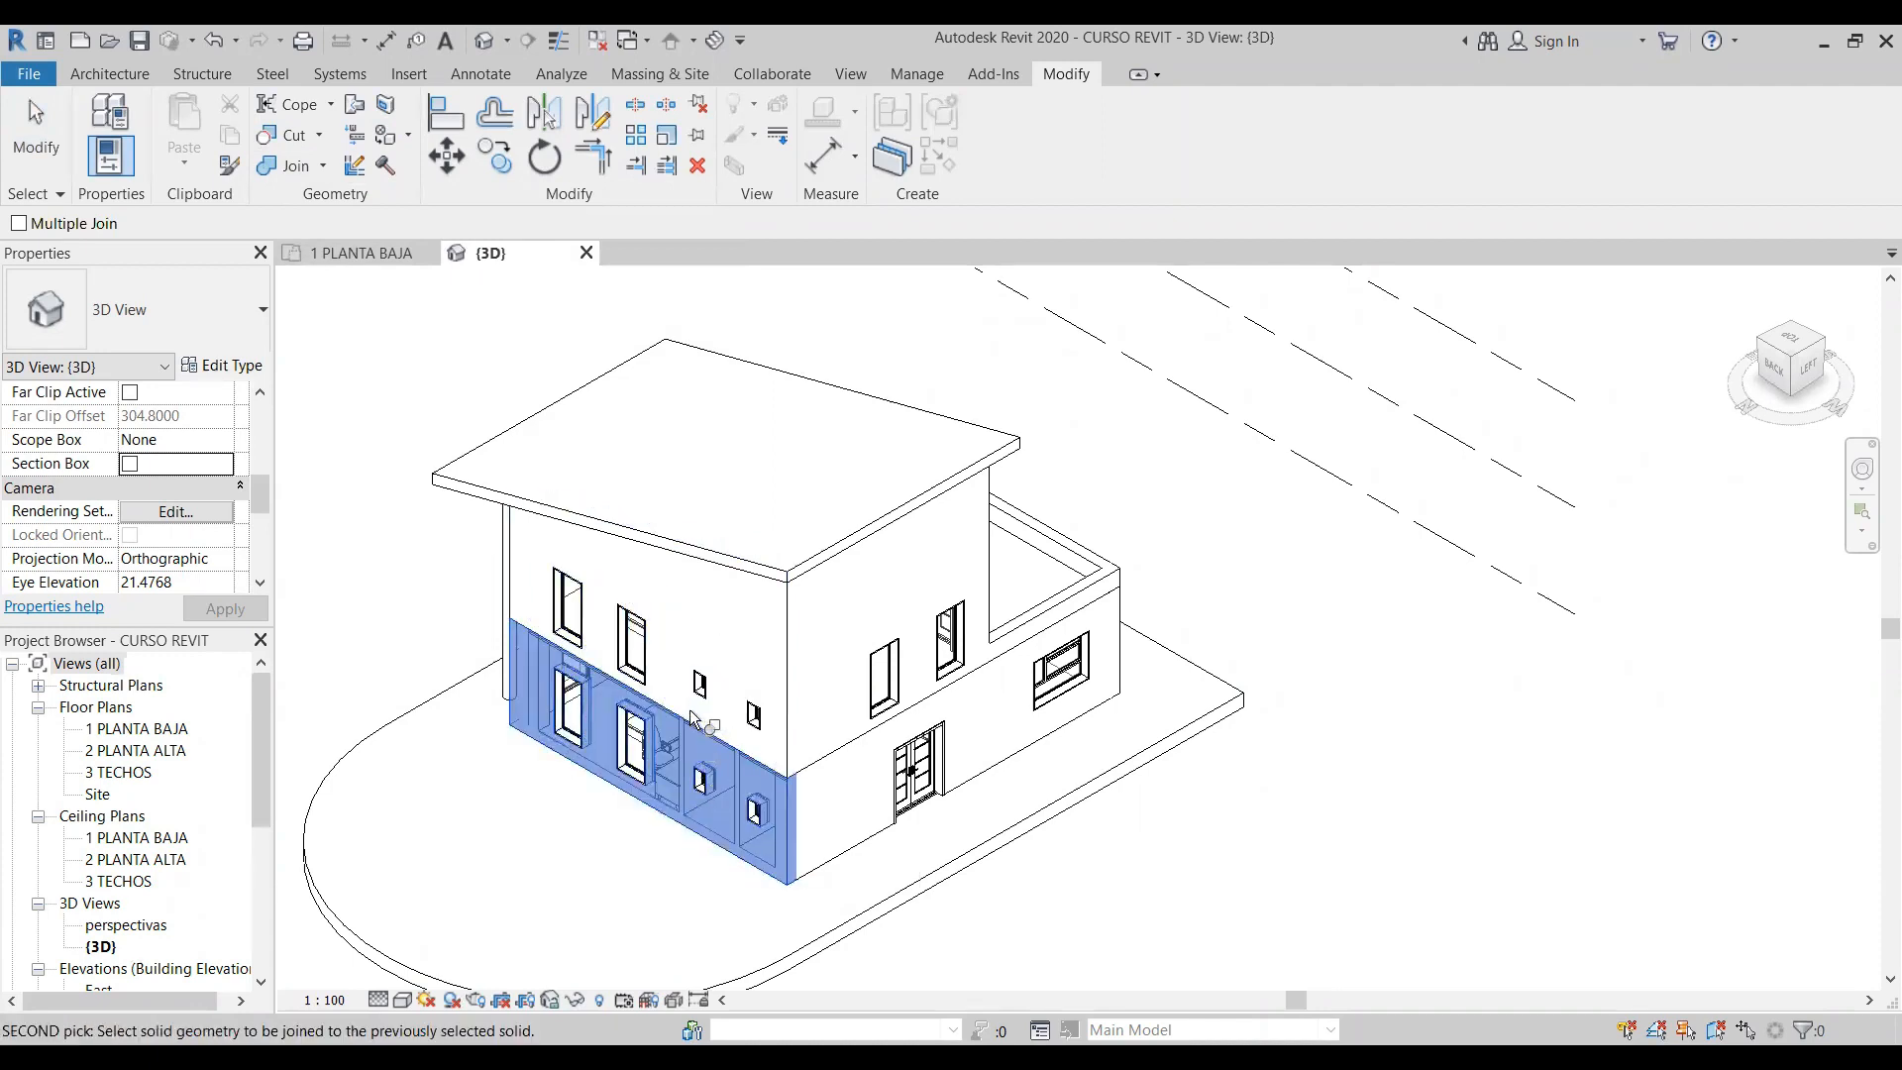
{"action": "left_click", "coordinate": [773, 849]}
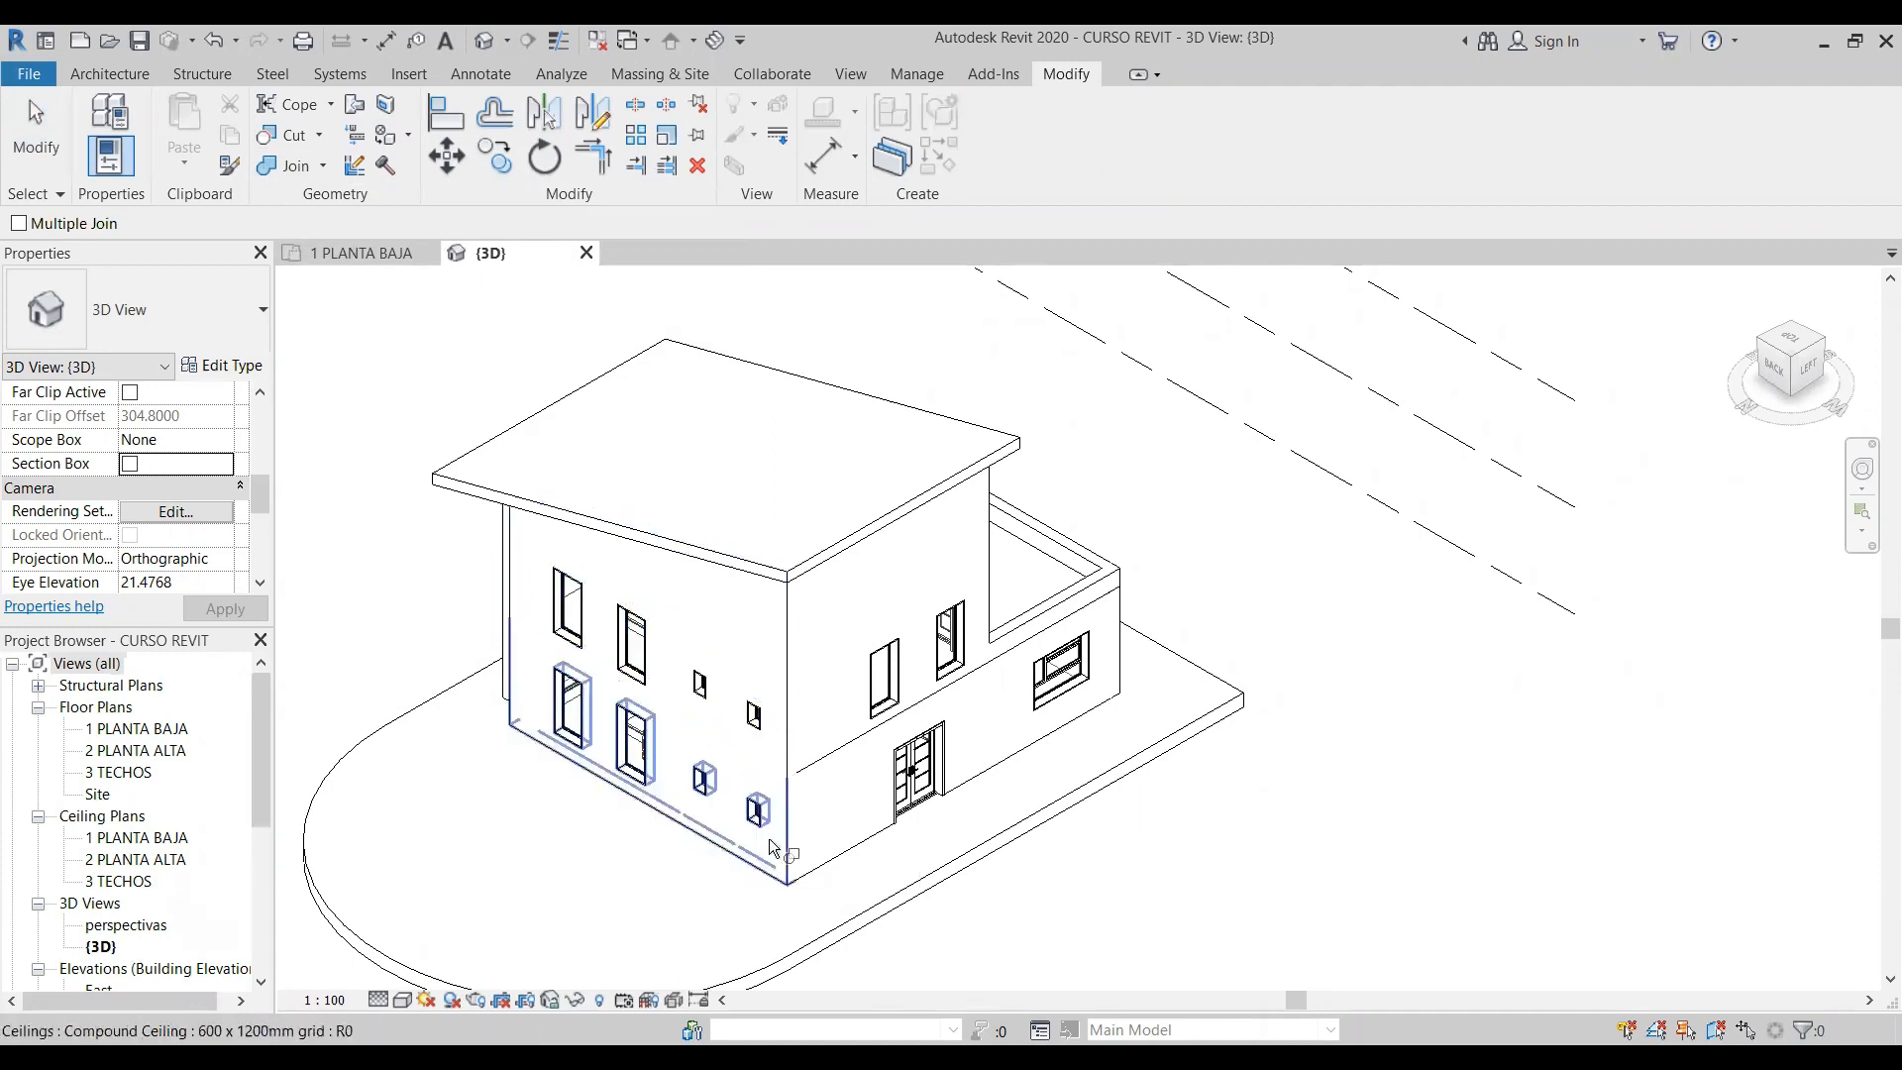
- Join the left facade's ground-floor wall with the upper-floor wall and with the terrace parapet
{"action": "left_click", "coordinate": [826, 862]}
{"action": "left_click", "coordinate": [825, 750]}
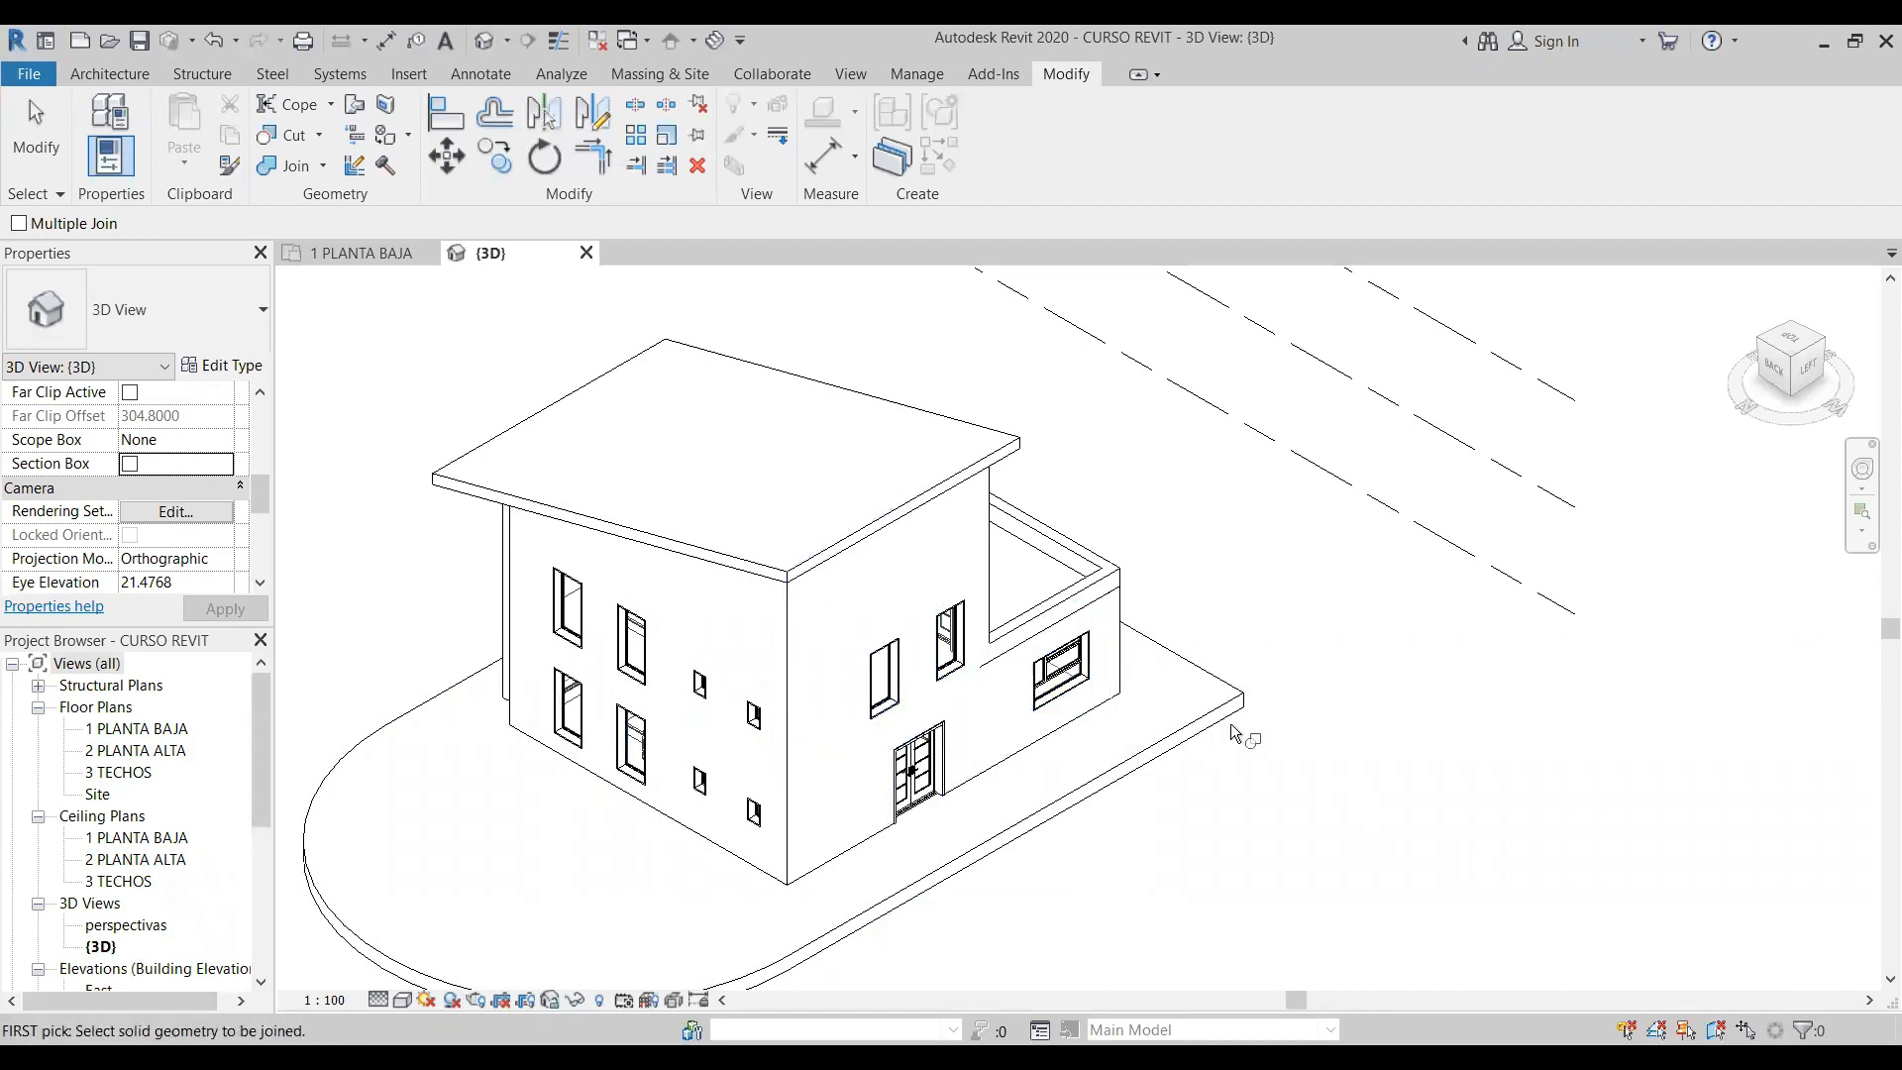
{"action": "left_click", "coordinate": [1019, 753]}
{"action": "left_click", "coordinate": [1024, 624]}
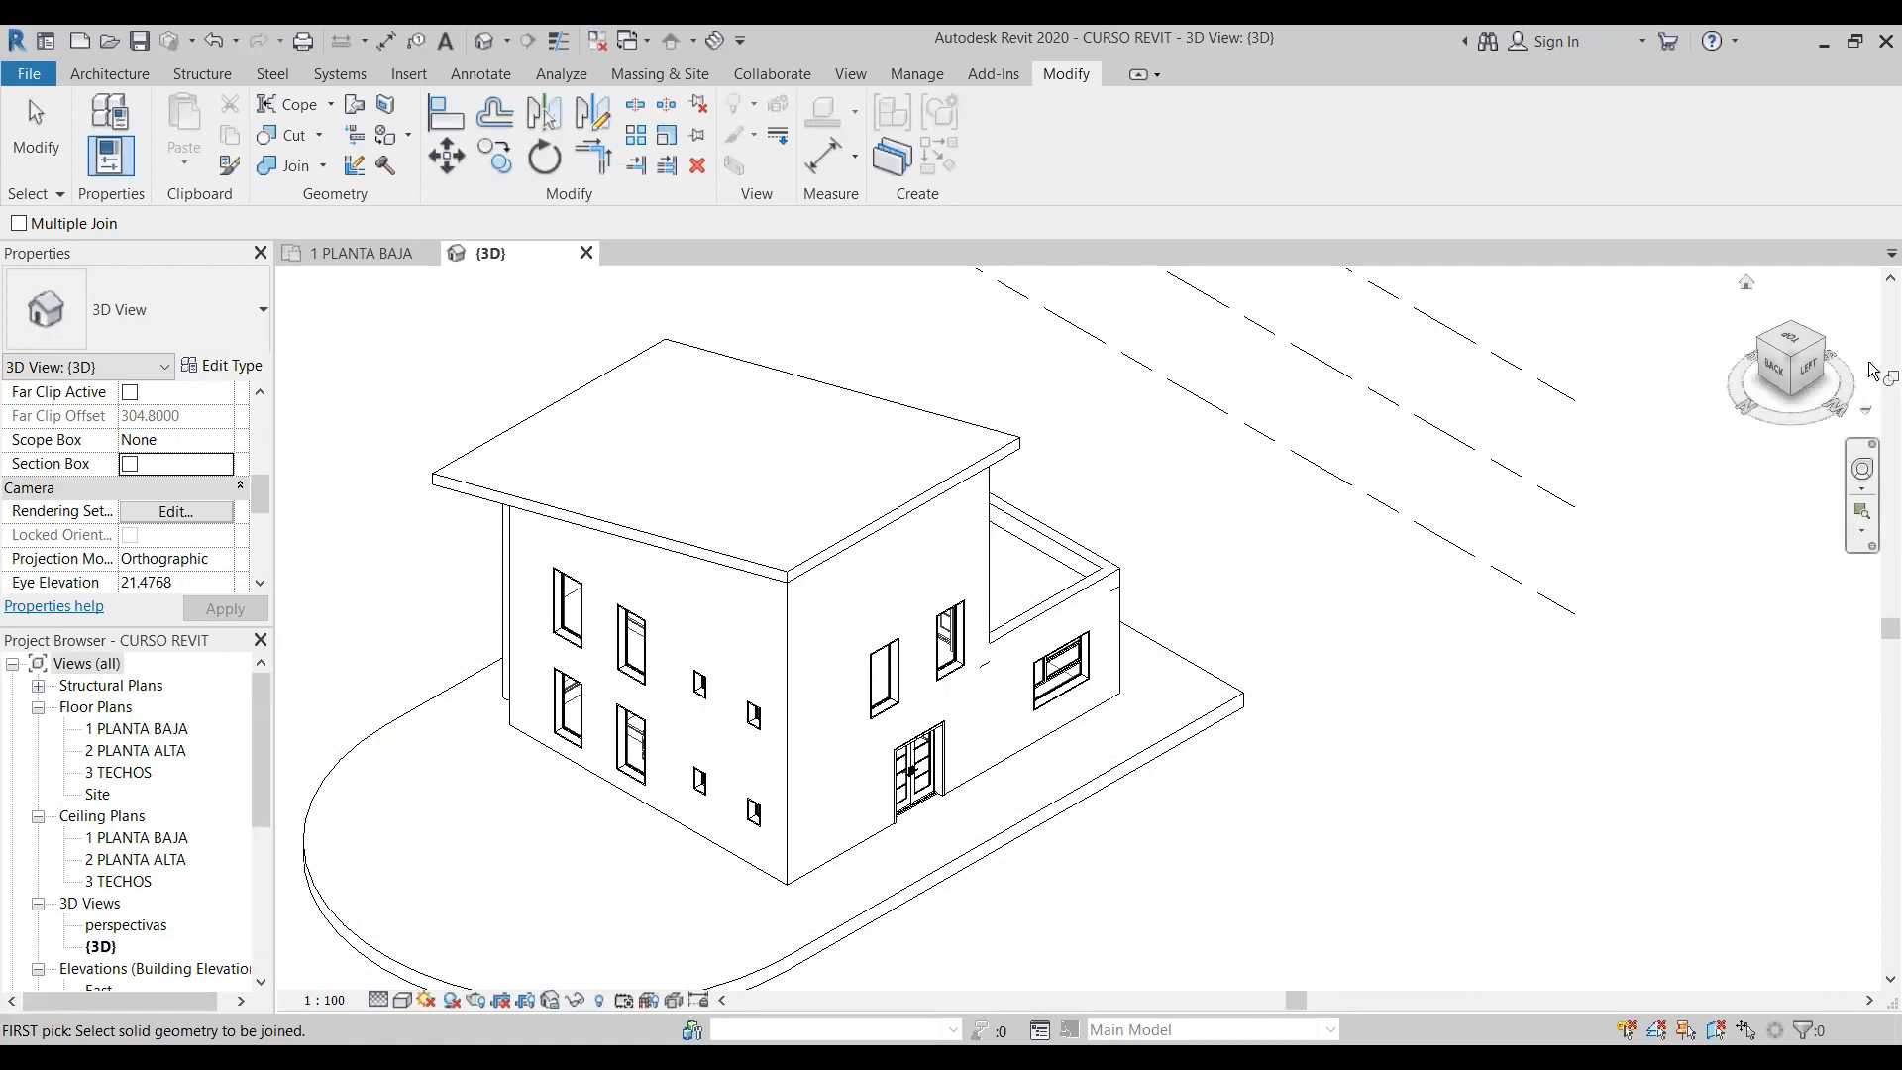
- Join the front ground-floor wall of the terrace volume with the parapet above it
{"action": "left_click", "coordinate": [1820, 340]}
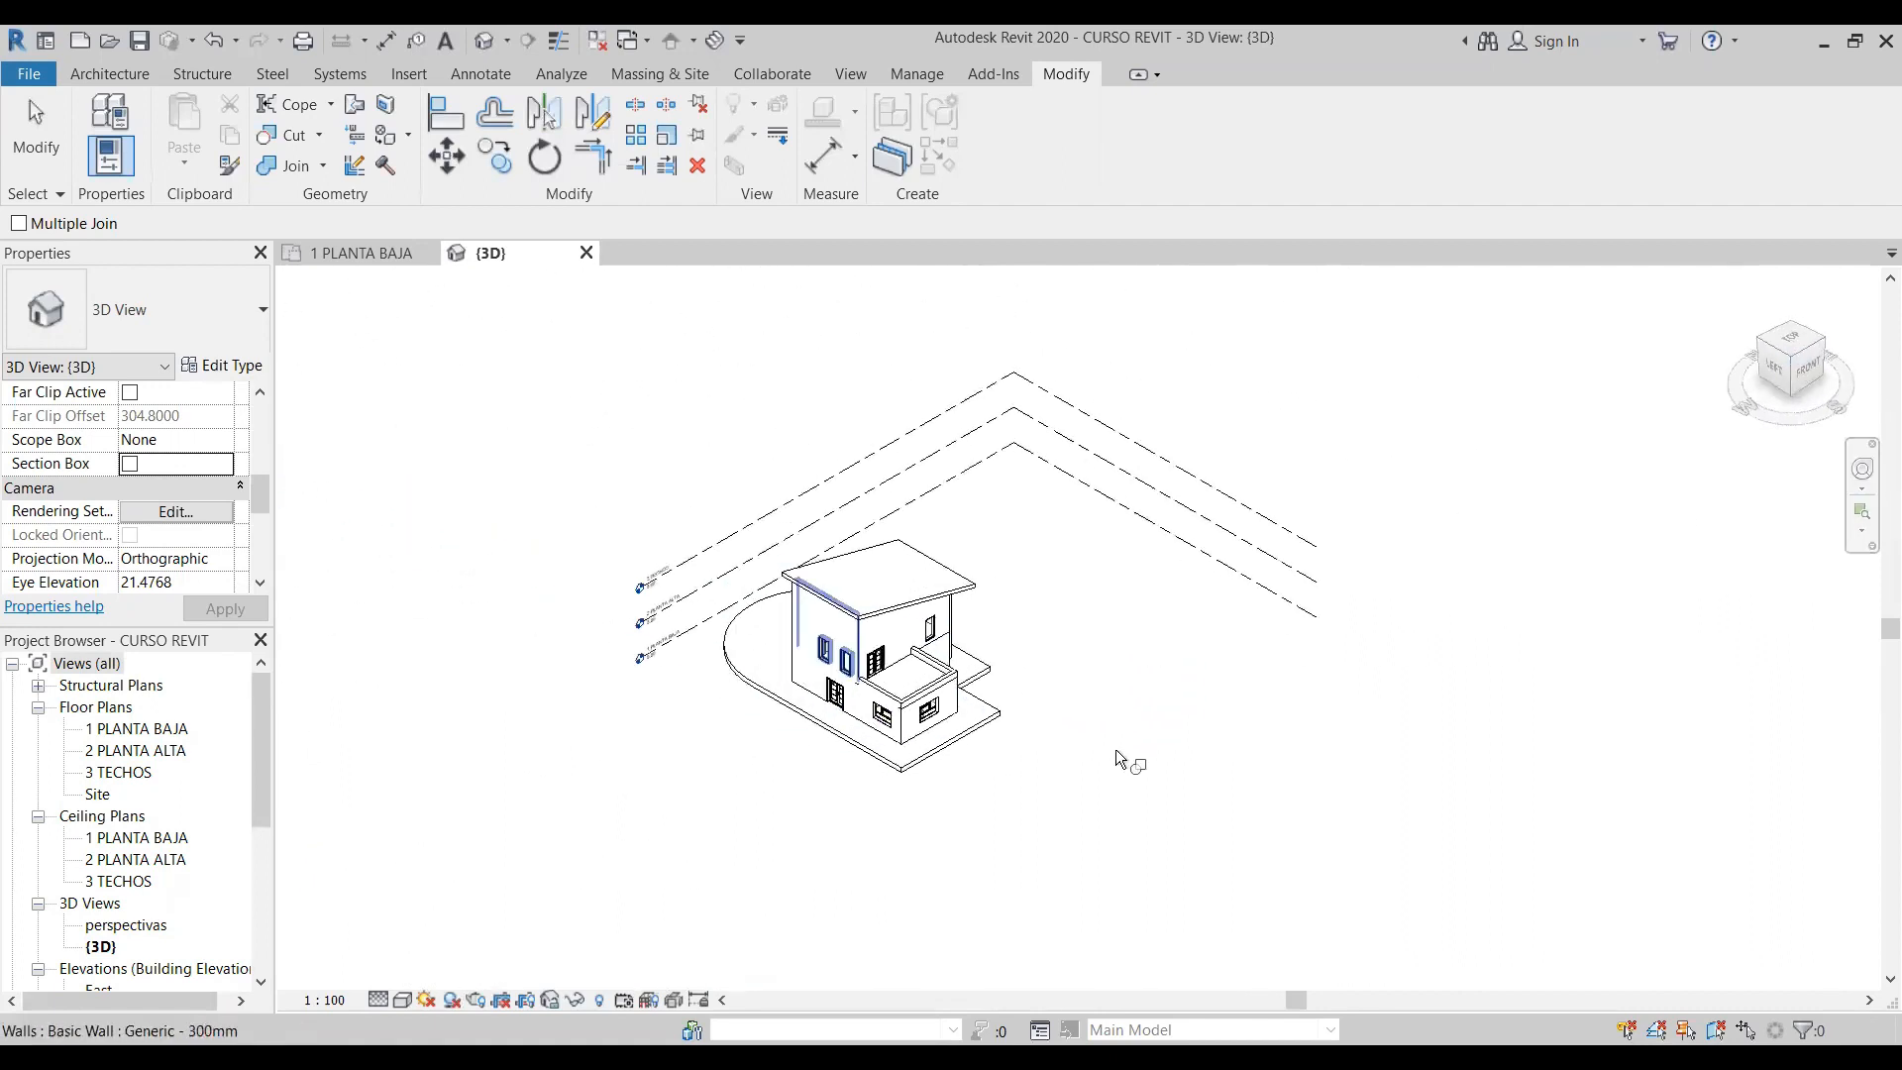
{"action": "left_click", "coordinate": [925, 788]}
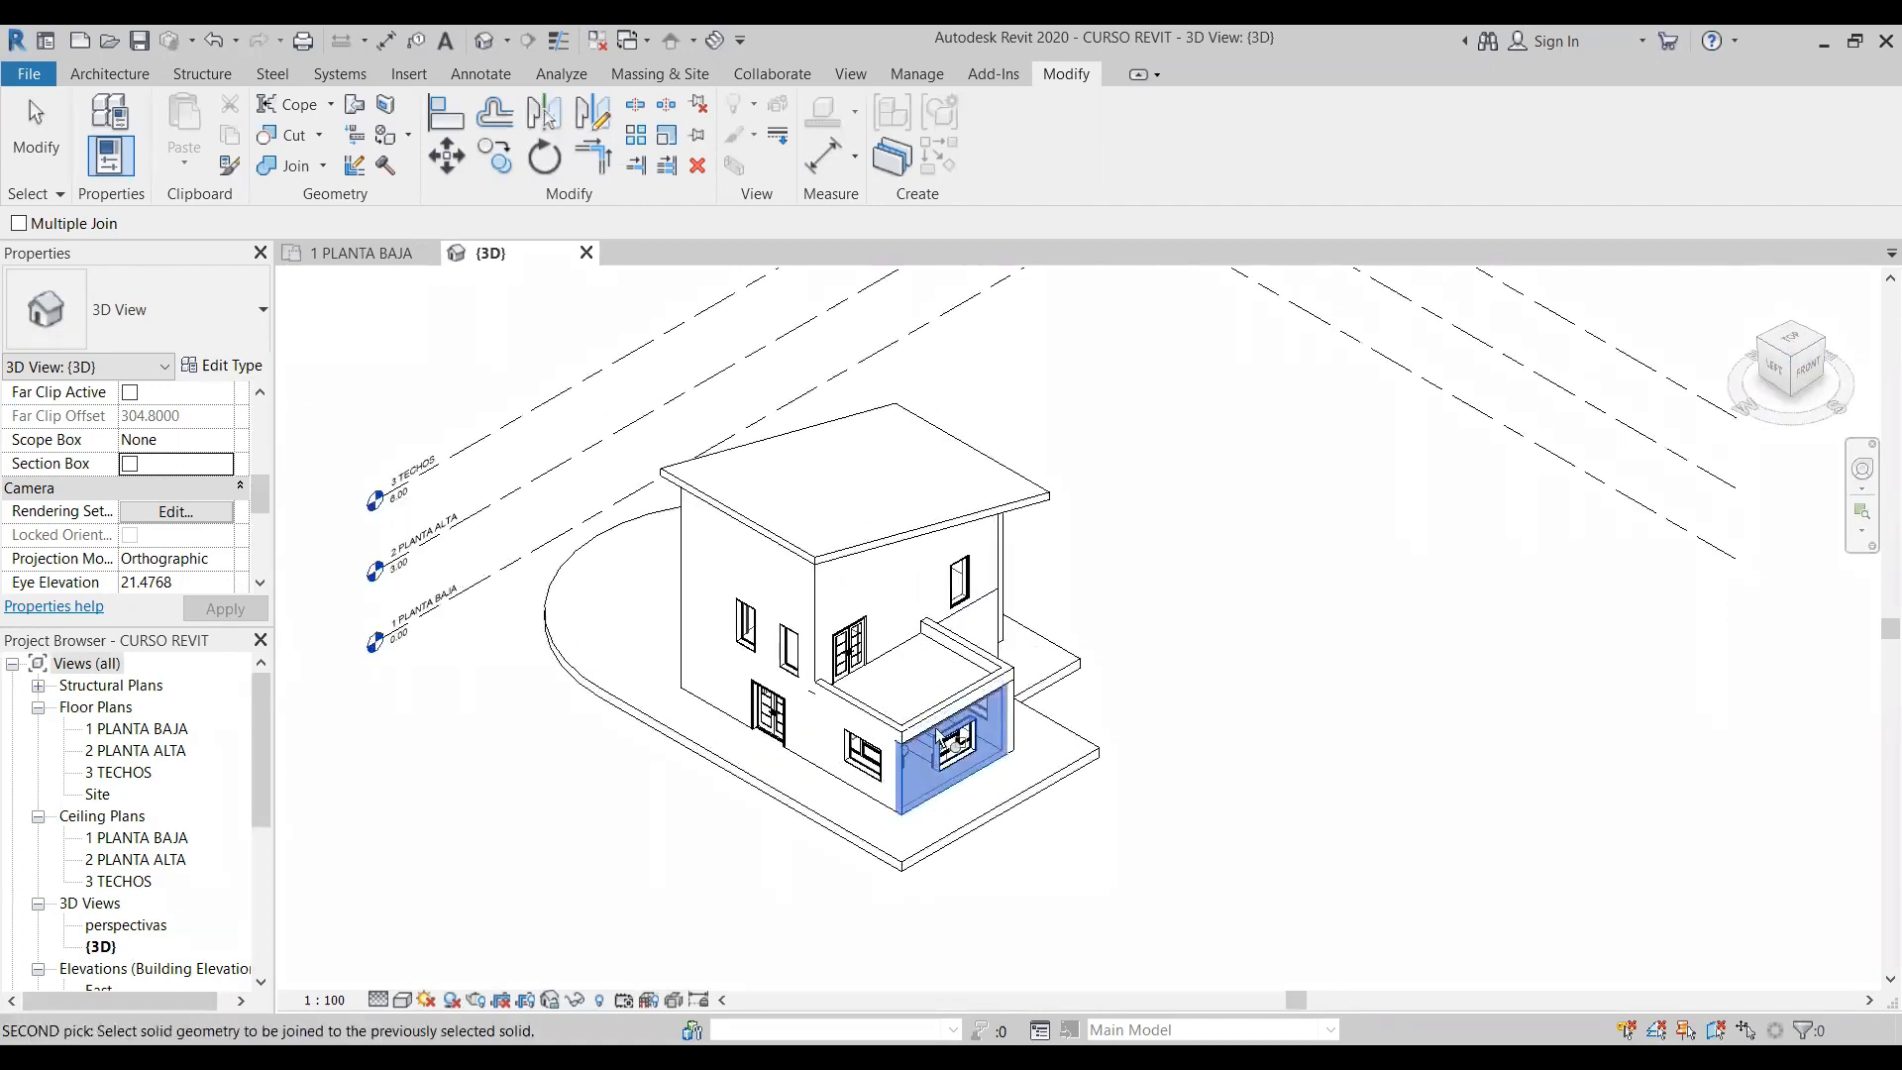
{"action": "left_click", "coordinate": [929, 710]}
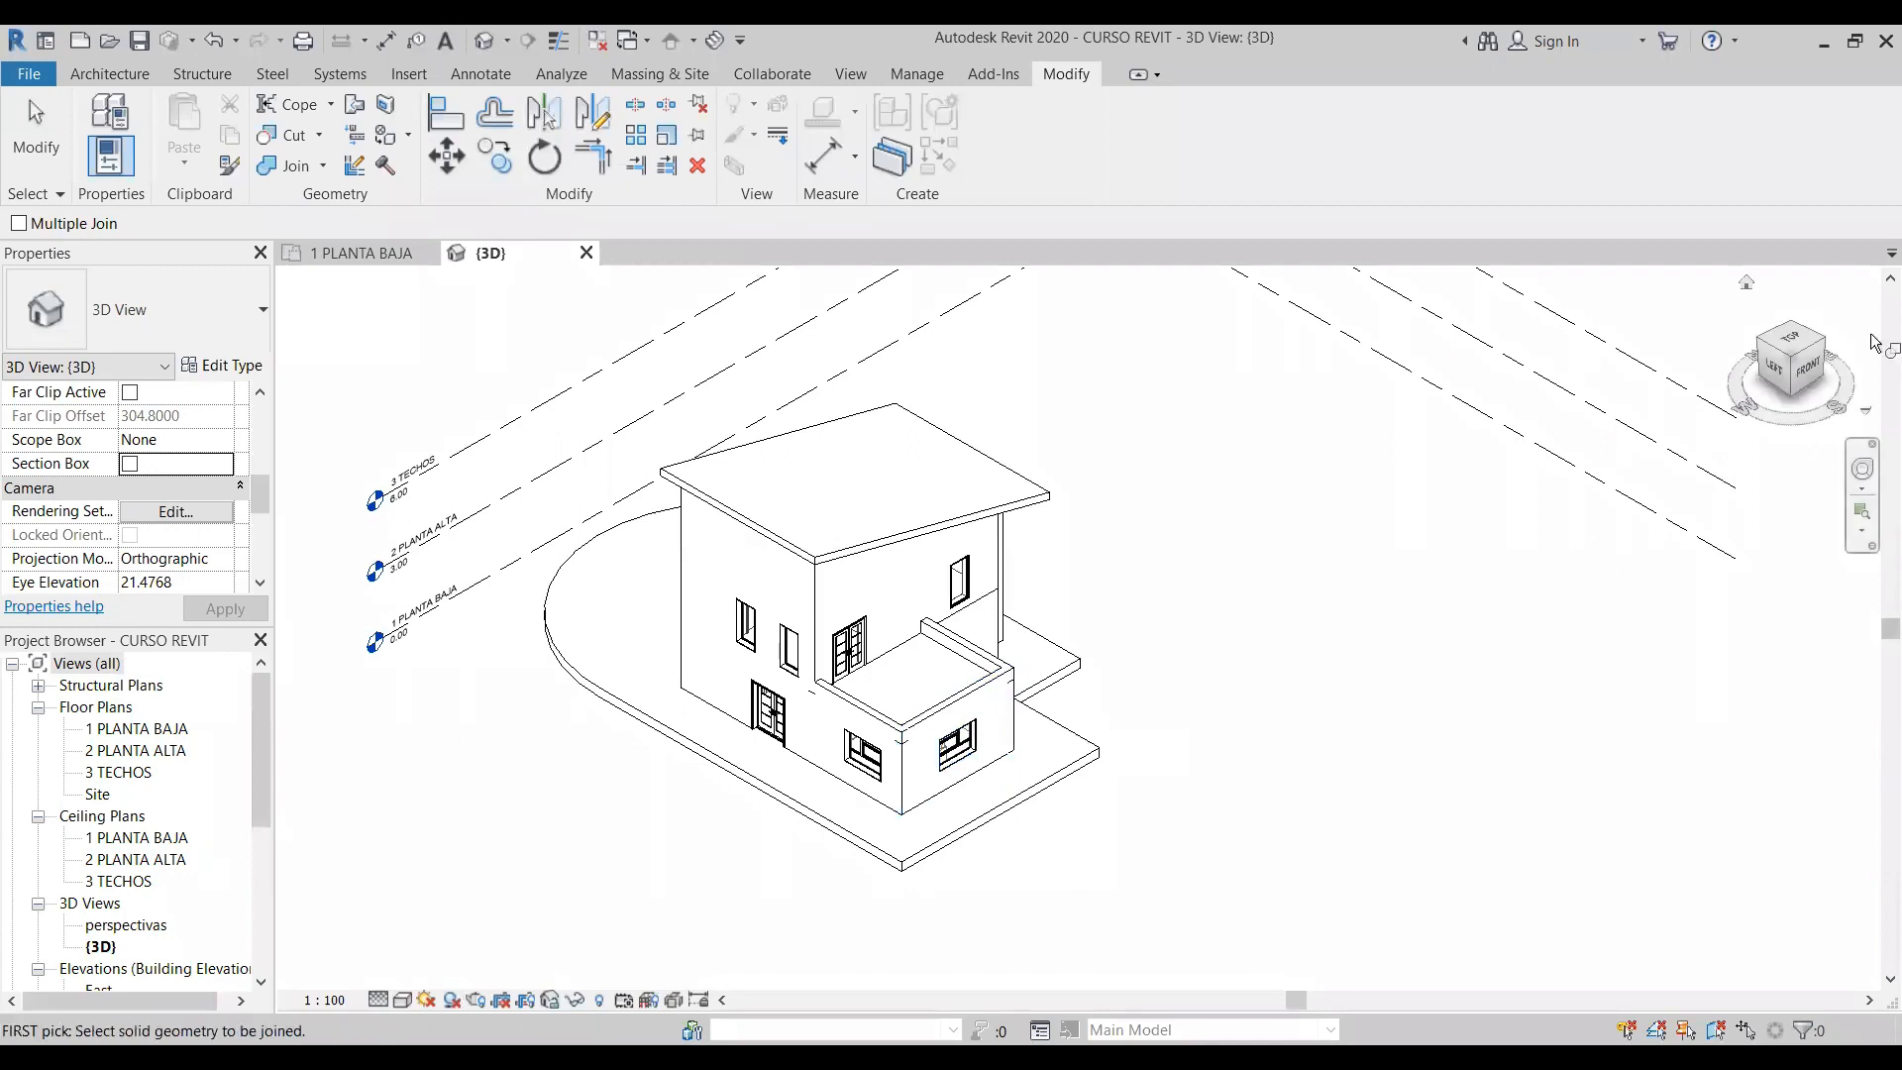
- Join the right-hand ground-floor wall of the terrace volume with the parapet above it
{"action": "left_click", "coordinate": [1821, 342]}
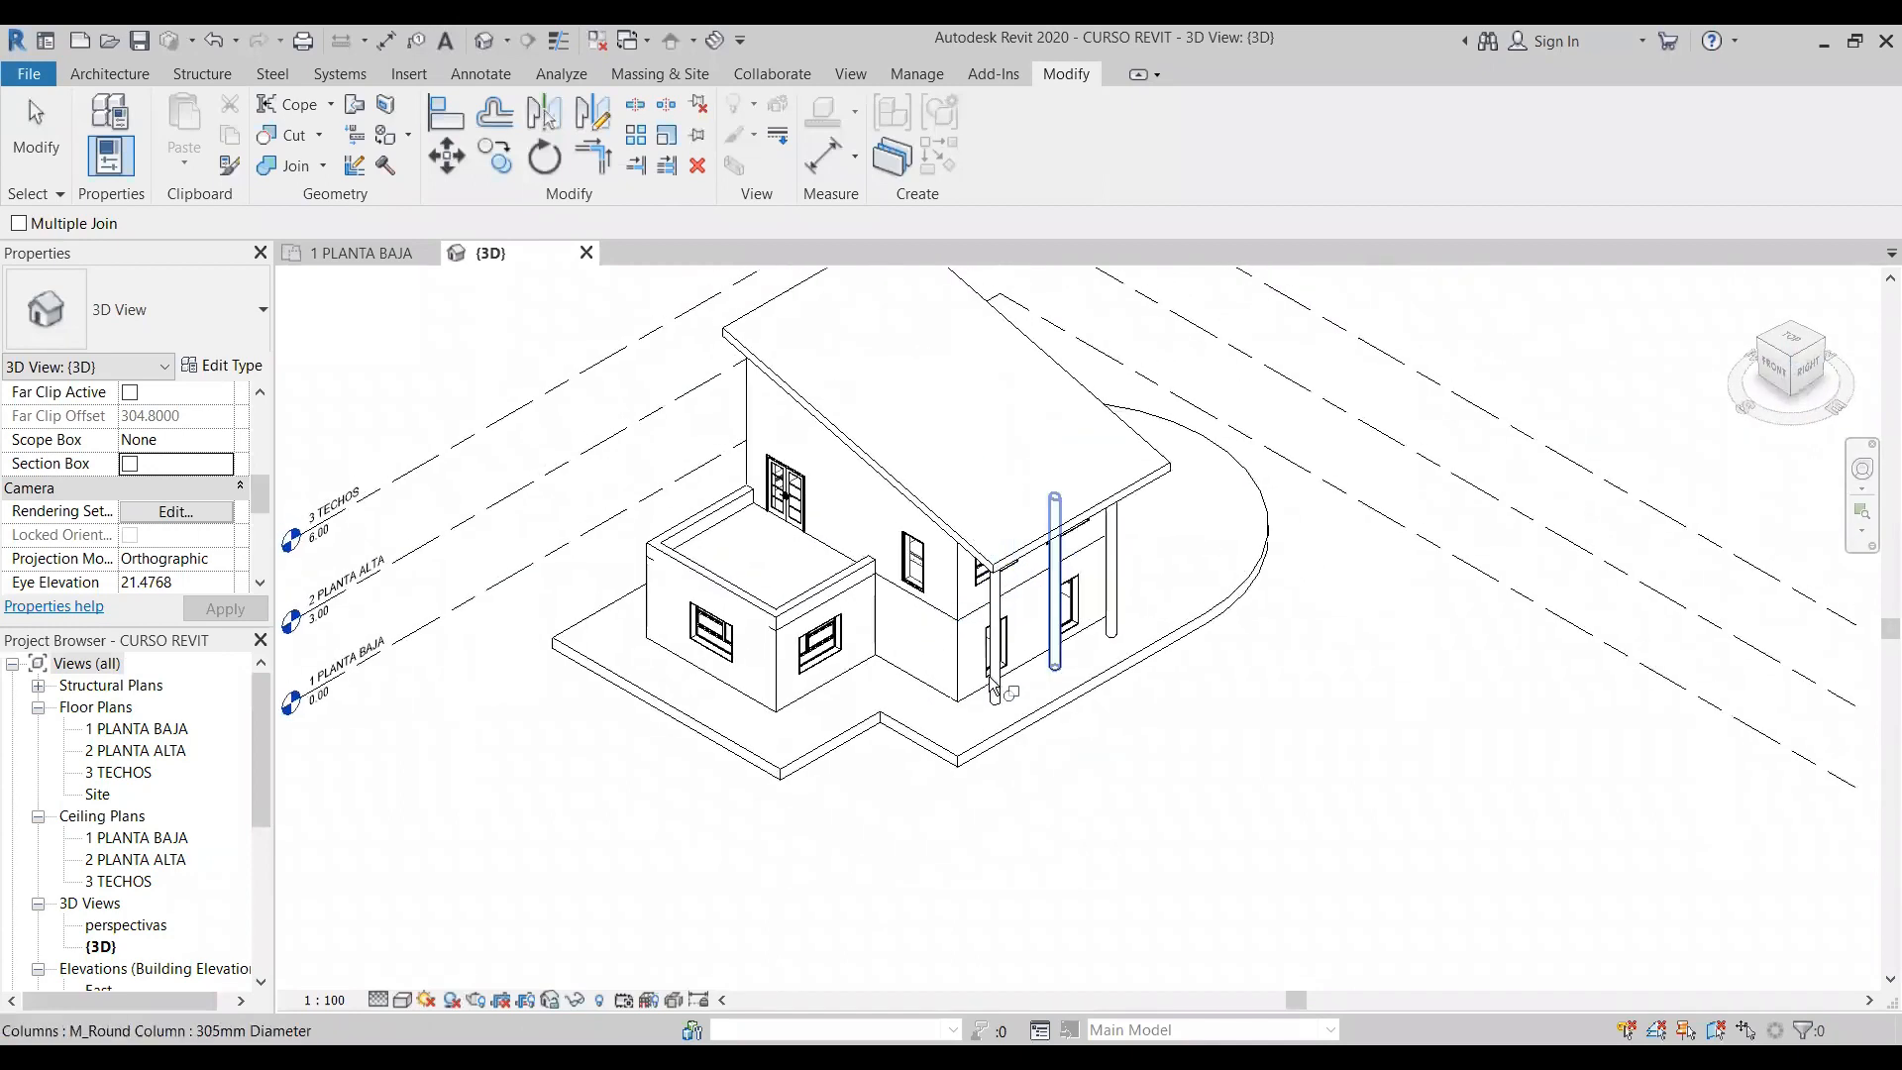
{"action": "scroll", "coordinate": [1058, 547], "scroll_direction": "up", "scroll_amount": 5}
{"action": "left_click", "coordinate": [773, 541]}
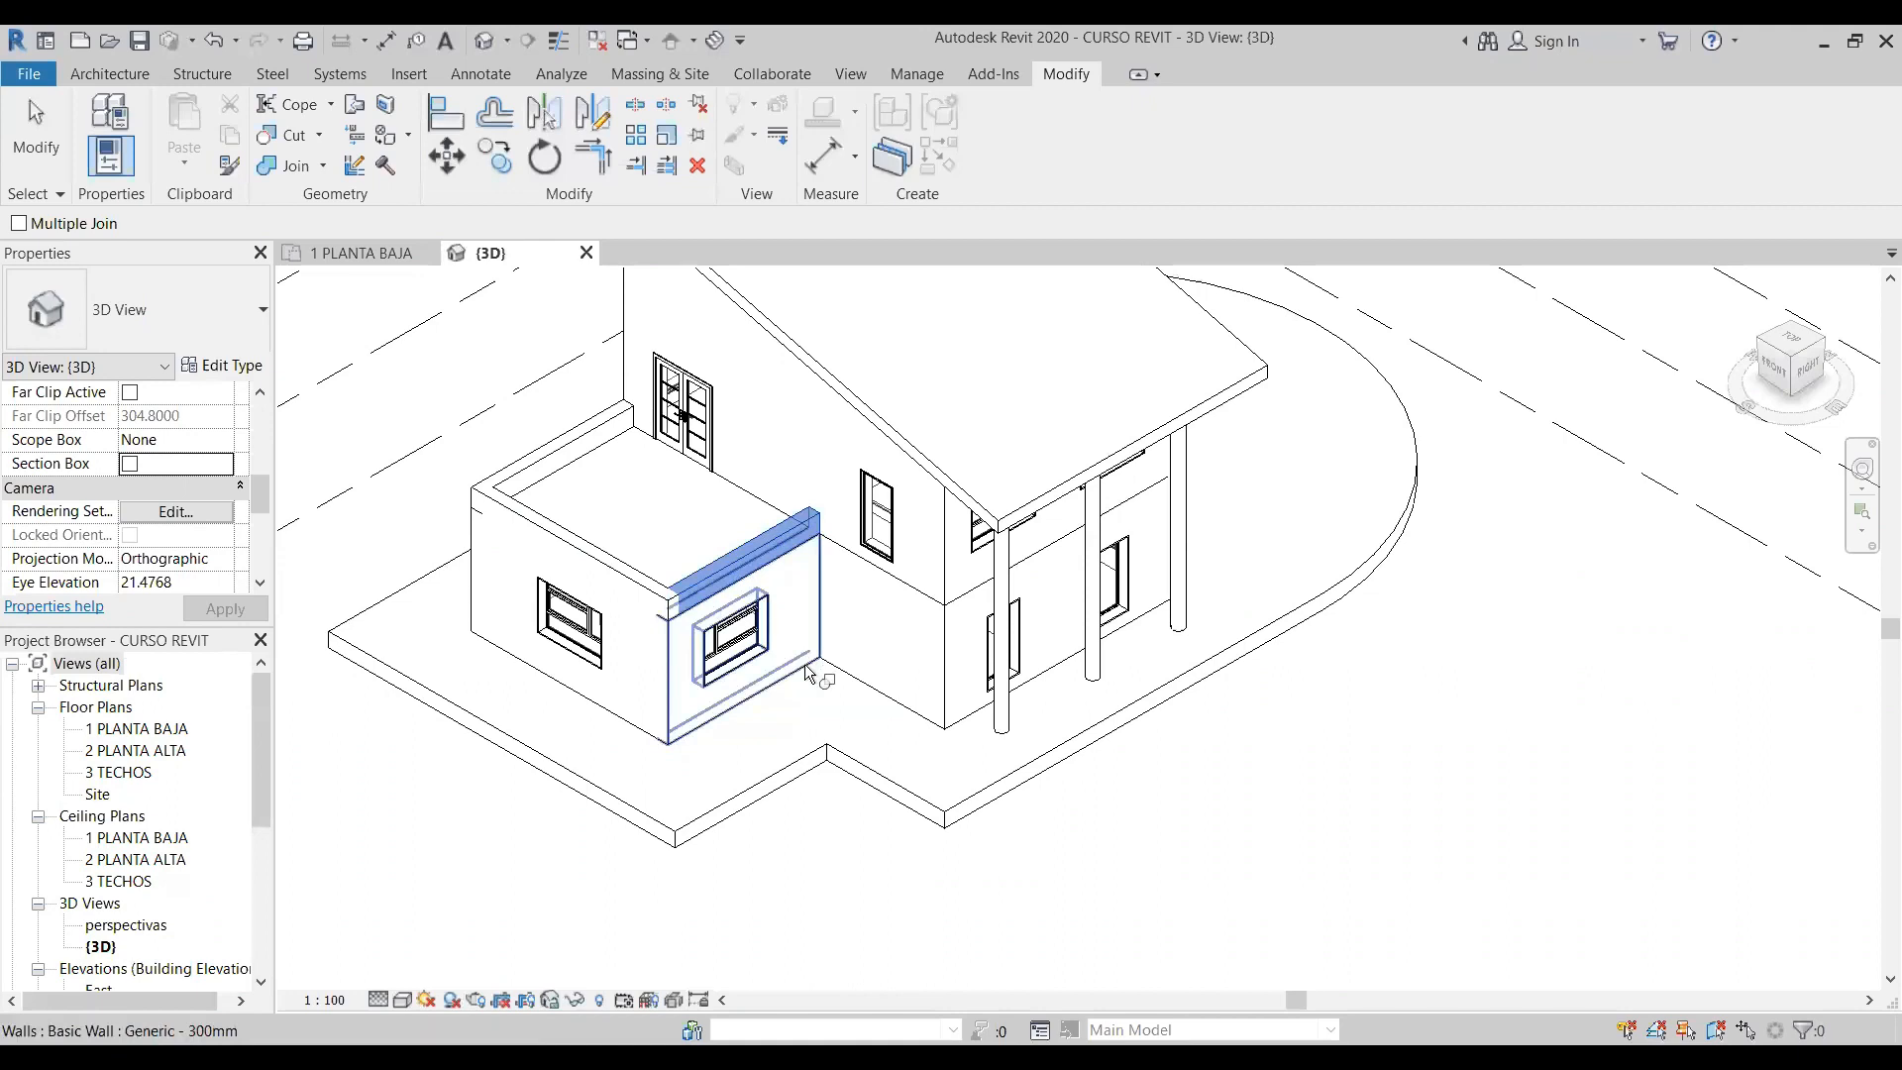
{"action": "left_click", "coordinate": [830, 670]}
- Join the lower and upper walls on the recessed front facade and on the right facade behind the round columns, then end Join Geometry
{"action": "left_click", "coordinate": [843, 675]}
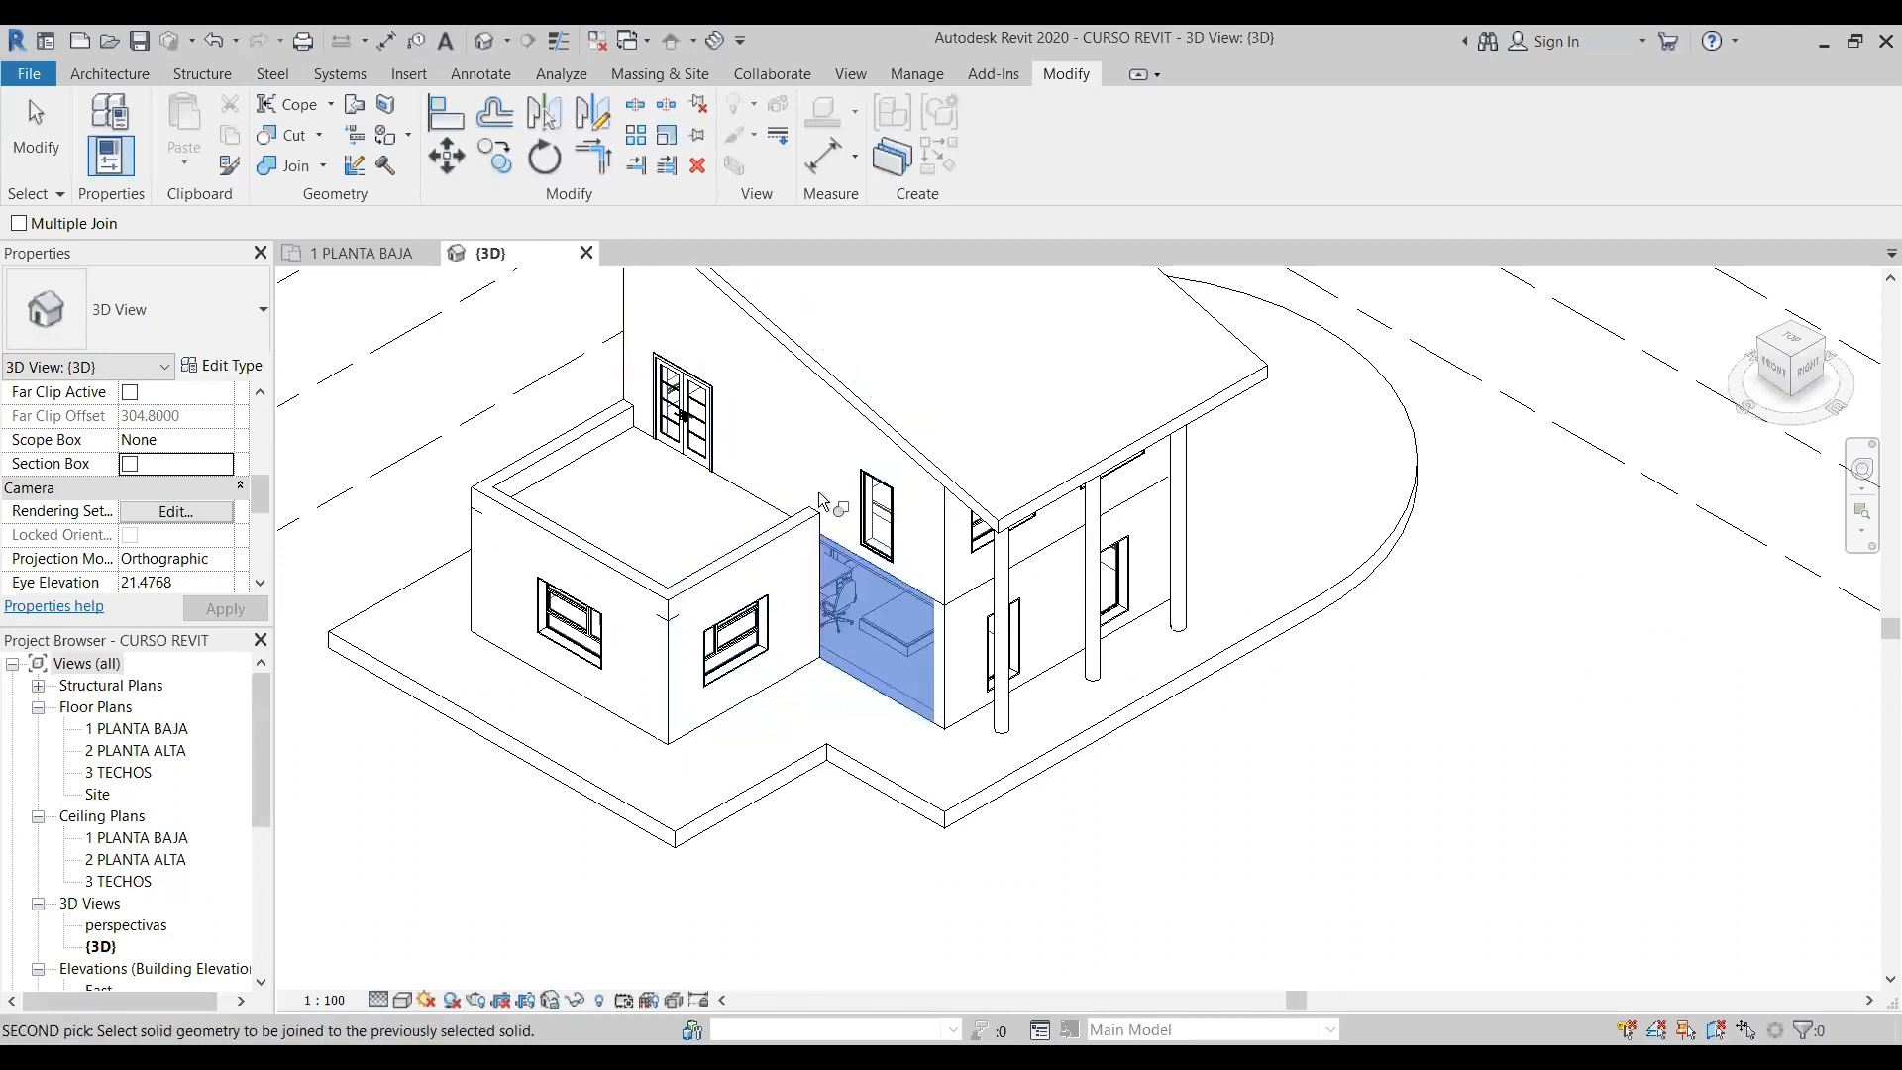
{"action": "left_click", "coordinate": [861, 557]}
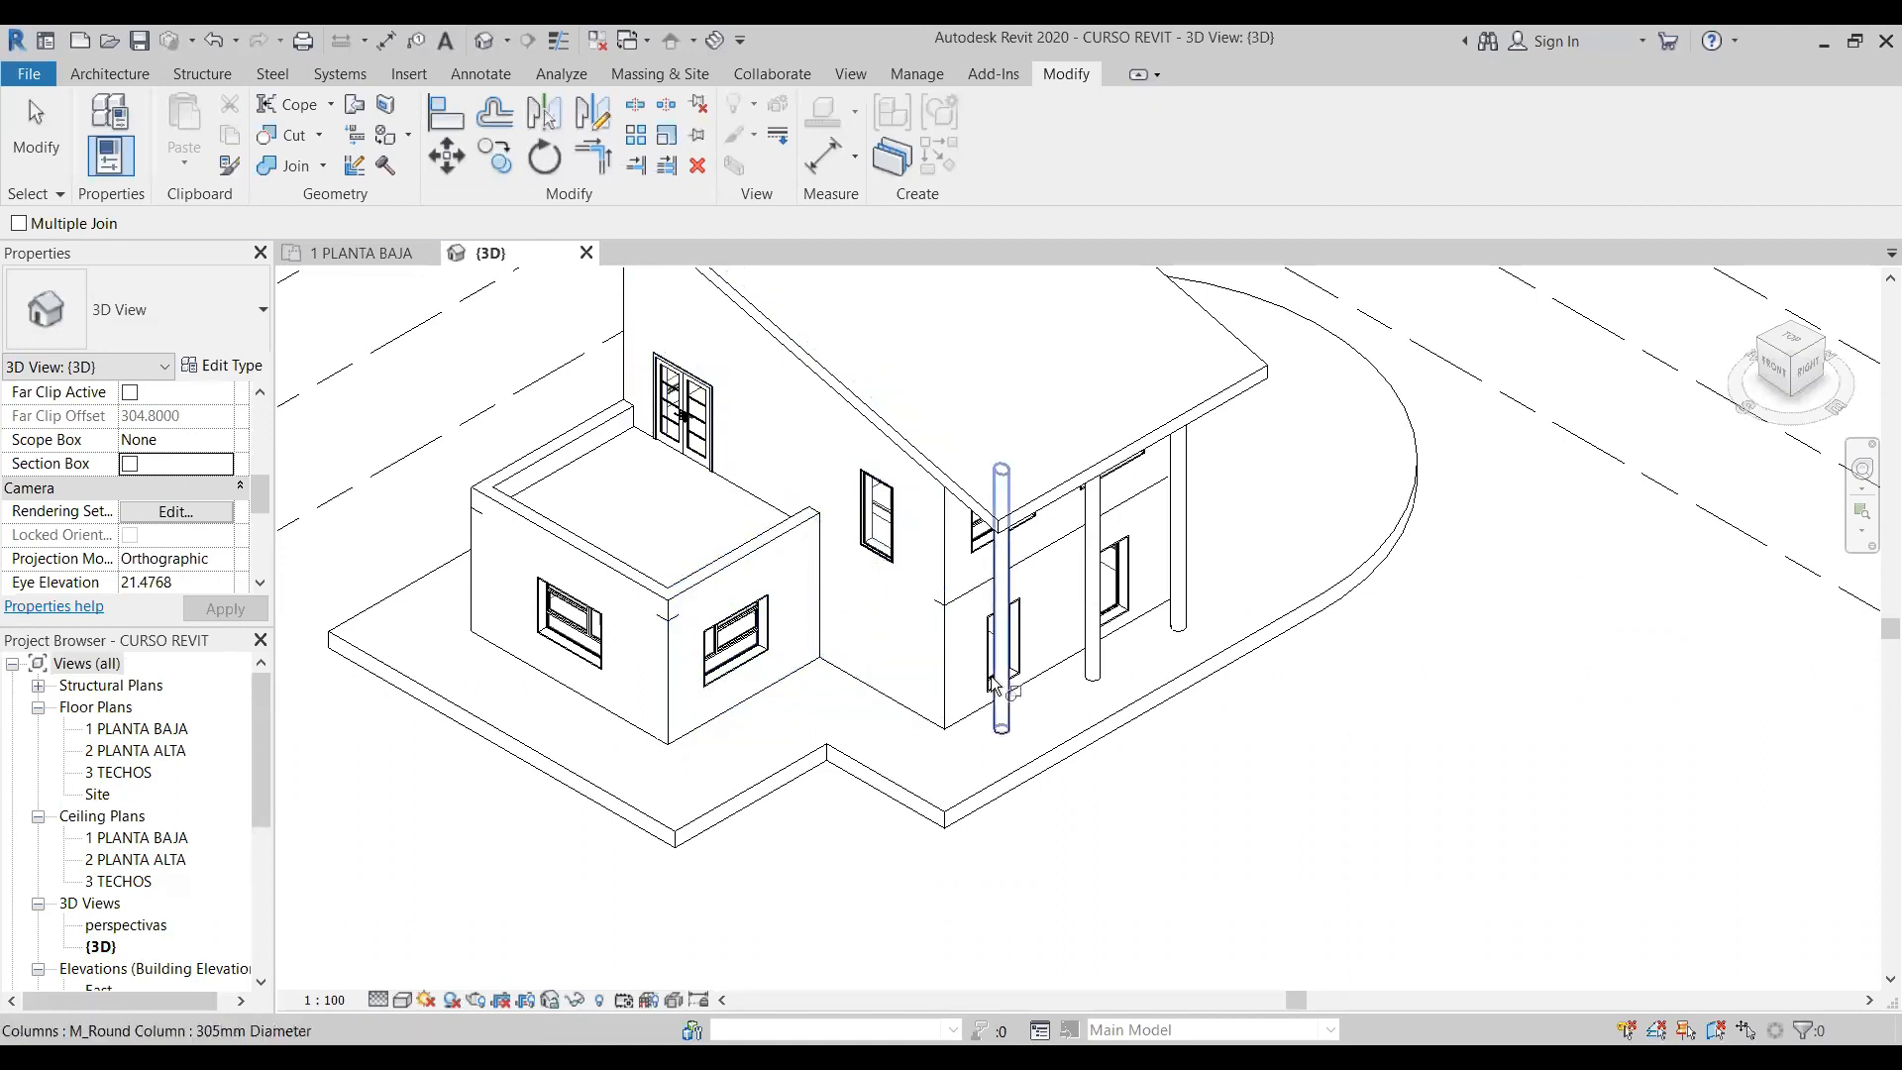
{"action": "left_click", "coordinate": [961, 730]}
{"action": "left_click", "coordinate": [1109, 446]}
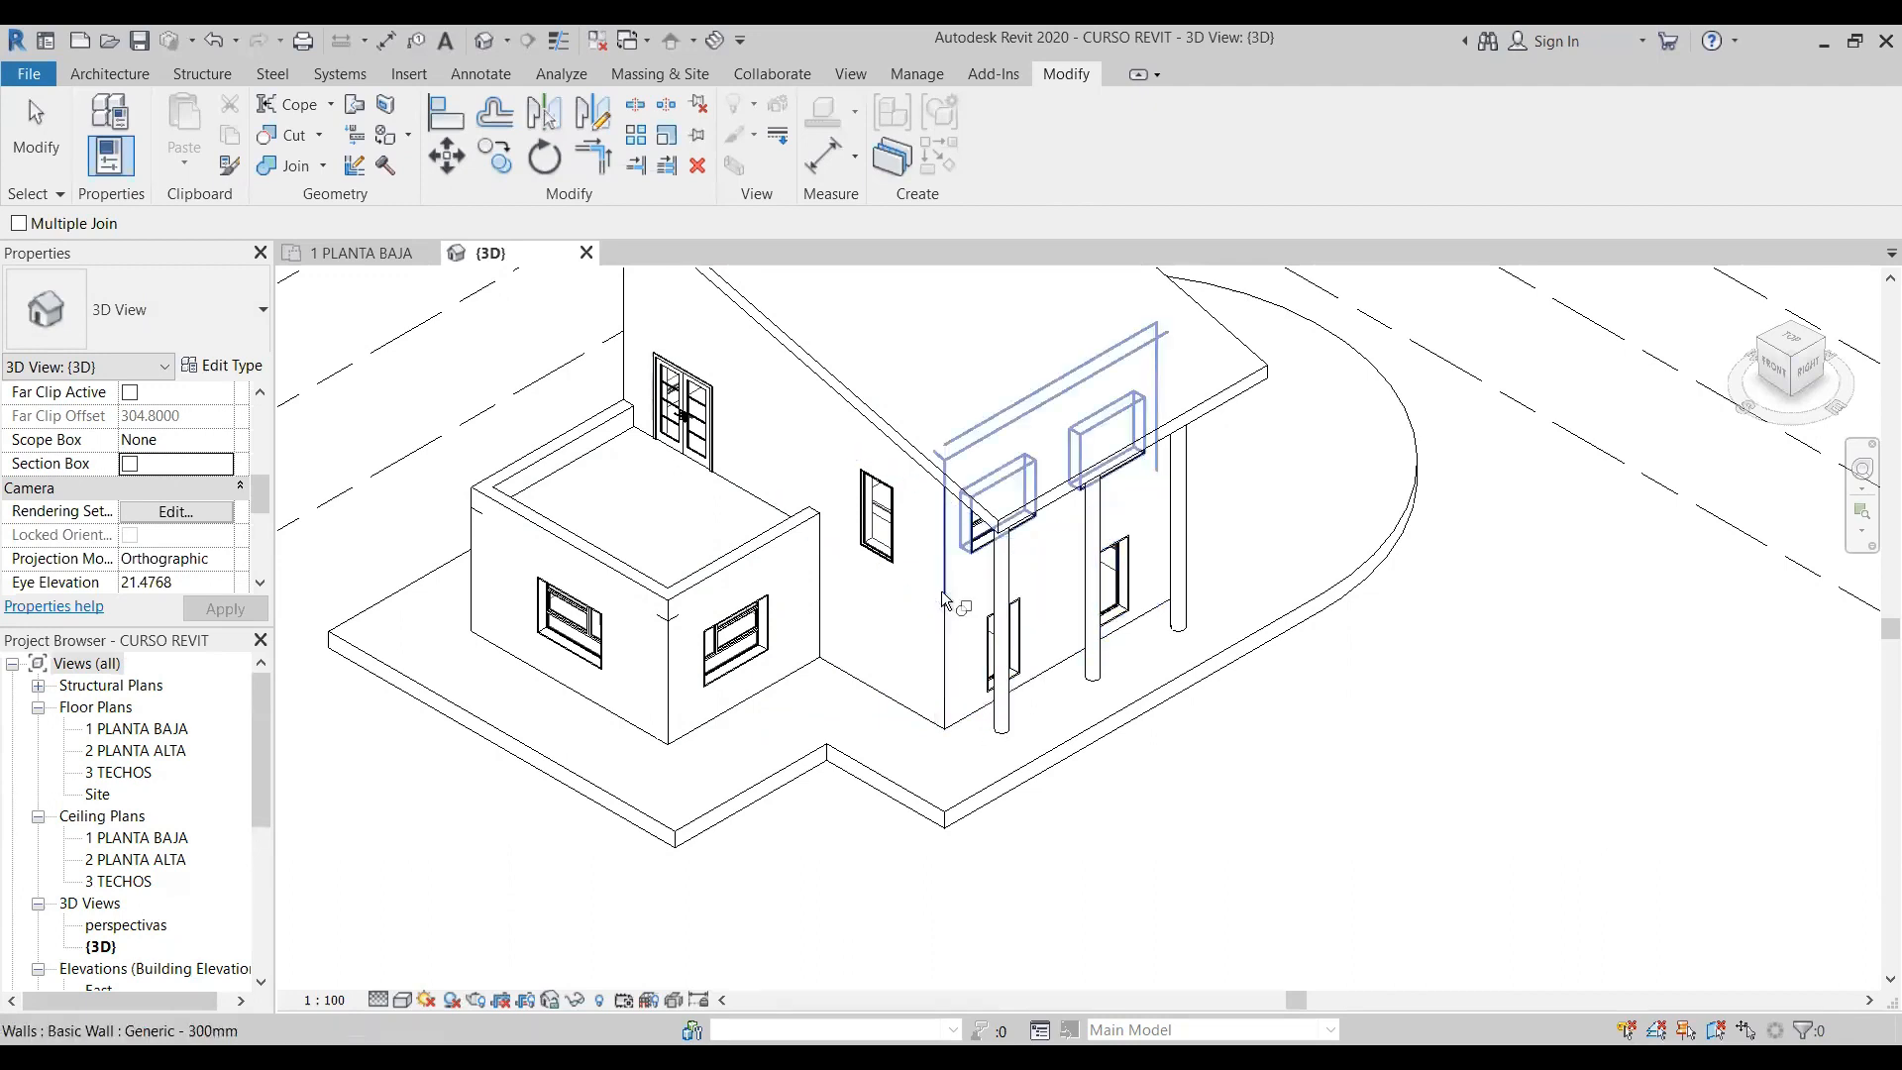
{"action": "left_click", "coordinate": [1808, 368]}
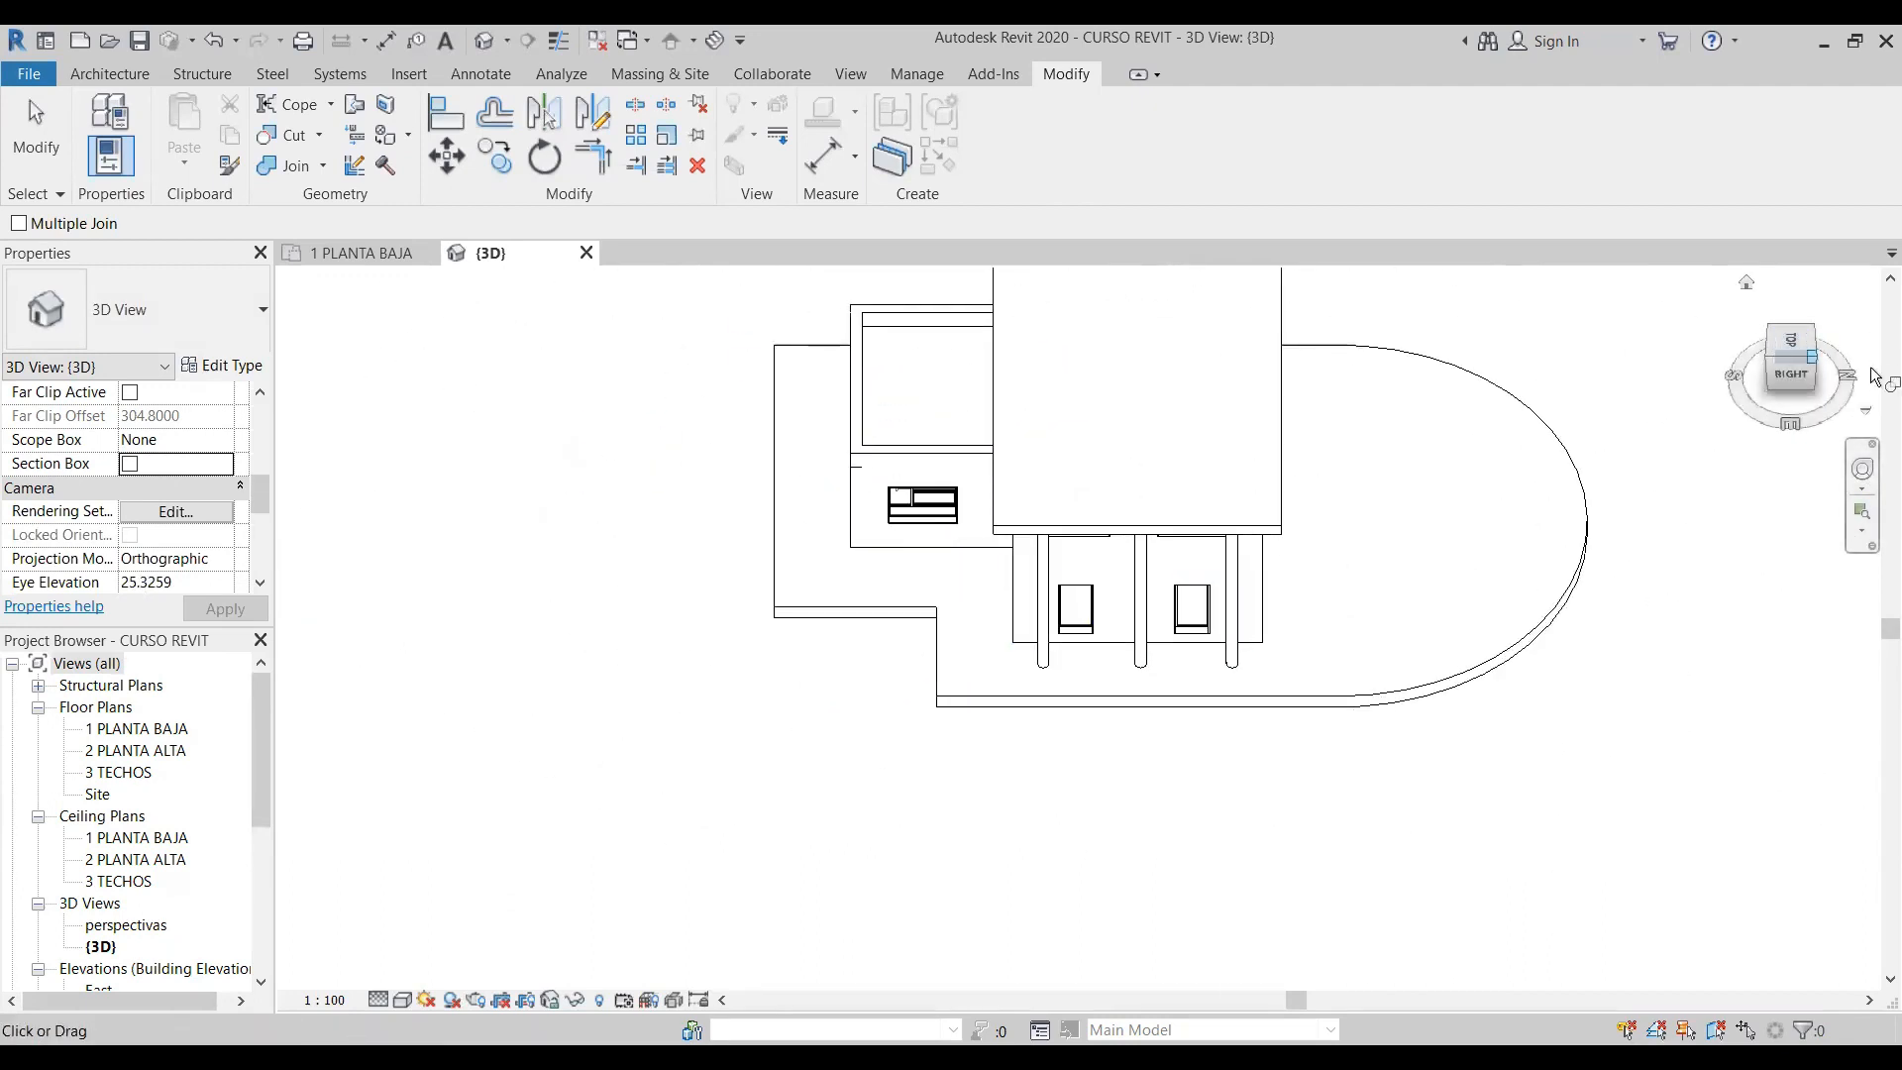
{"action": "left_click", "coordinate": [1812, 369]}
{"action": "left_click", "coordinate": [1803, 371]}
{"action": "left_click", "coordinate": [1798, 363]}
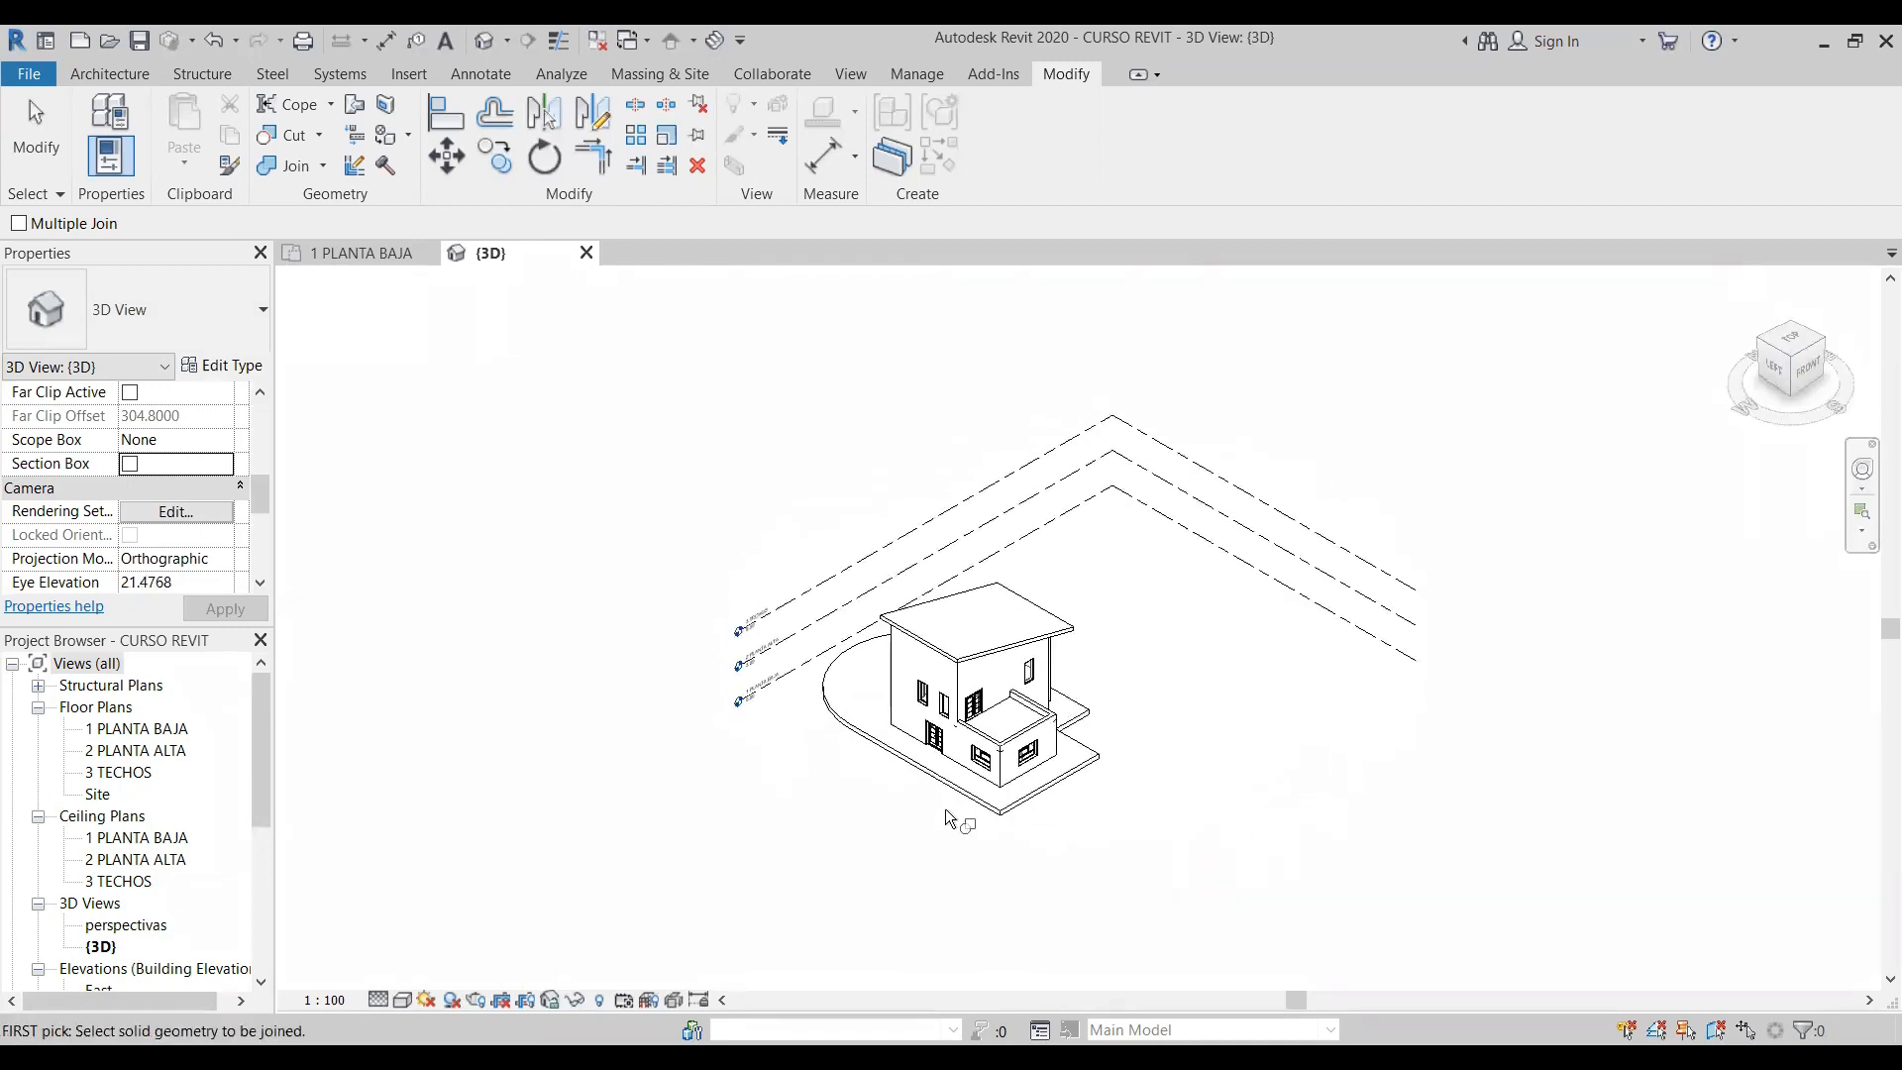
{"action": "key", "text": "Escape"}
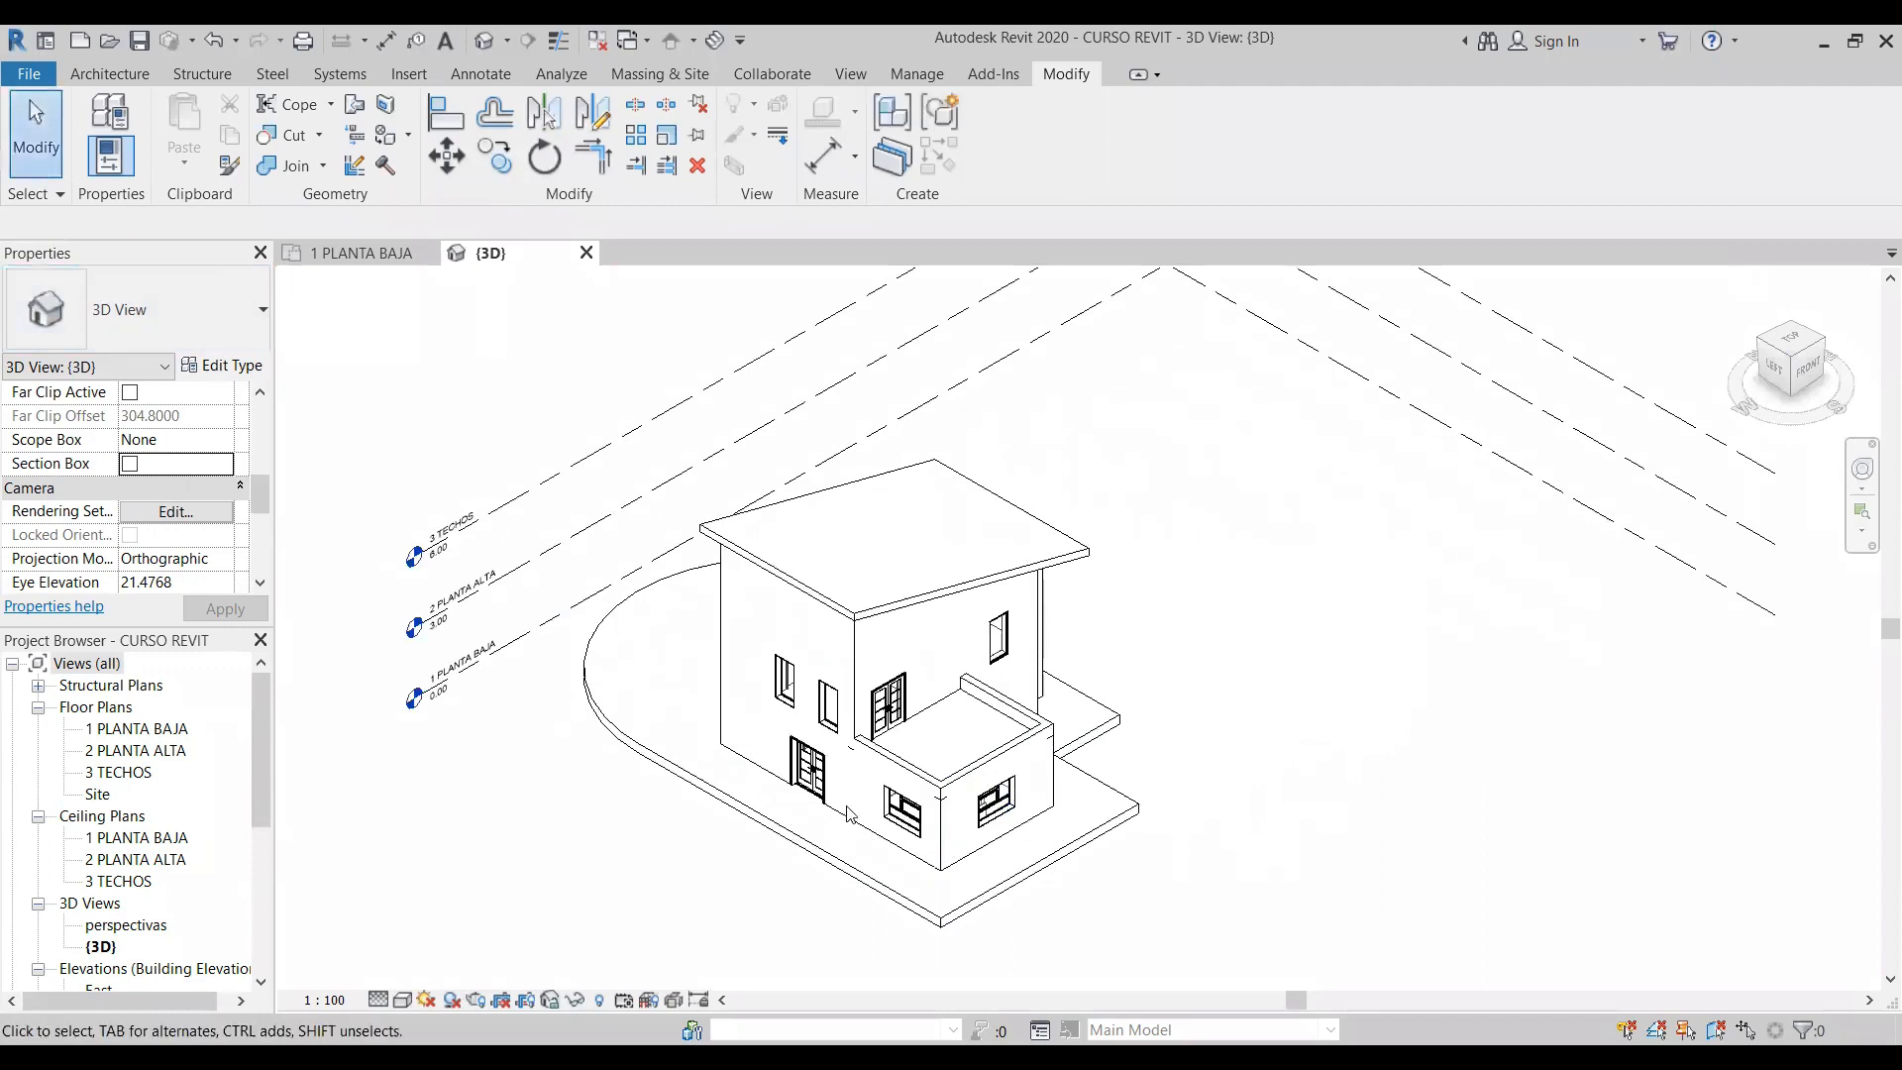
- Adjust the end of the left ground-floor wall at the terrace volume's front corner to clean up the corner joint
{"action": "scroll", "coordinate": [855, 764], "scroll_direction": "up", "scroll_amount": 6}
{"action": "scroll", "coordinate": [1018, 820], "scroll_direction": "down", "scroll_amount": 2}
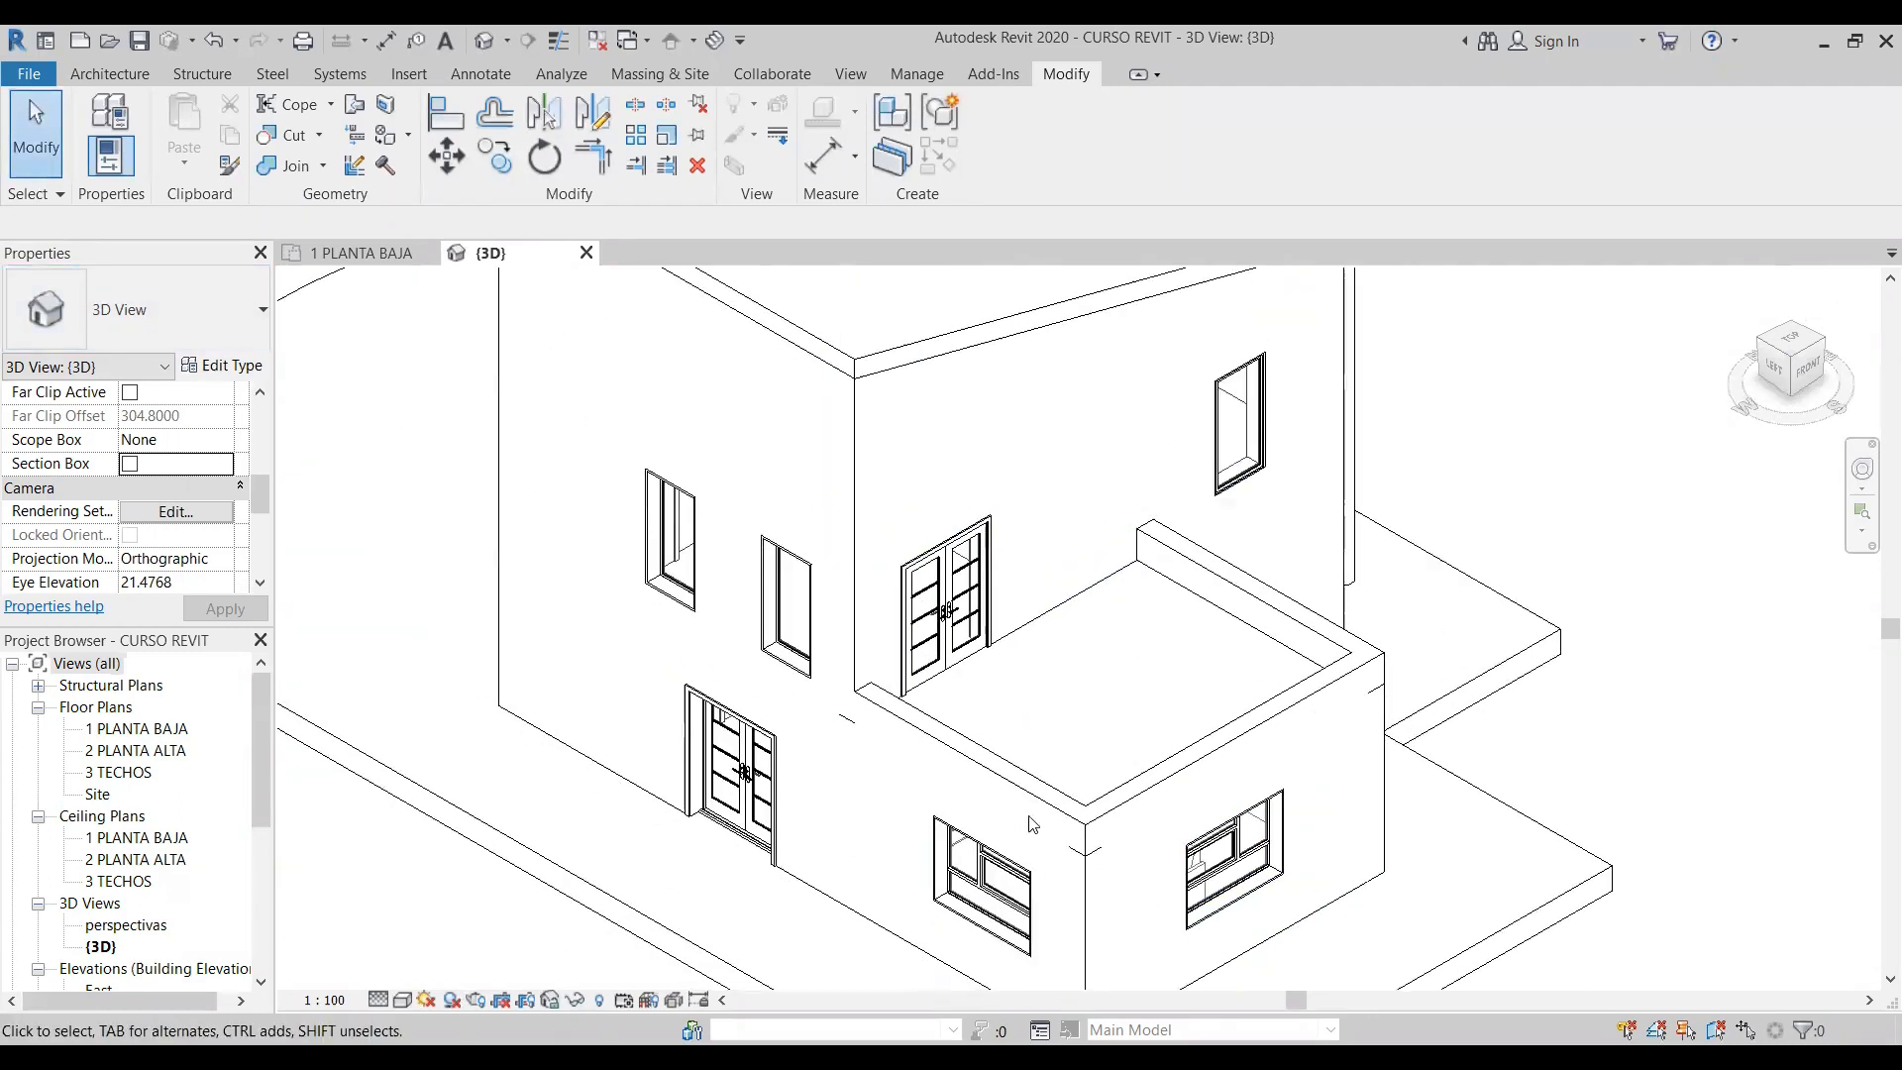
{"action": "scroll", "coordinate": [1090, 822], "scroll_direction": "down", "scroll_amount": 2}
{"action": "left_click", "coordinate": [1011, 878]}
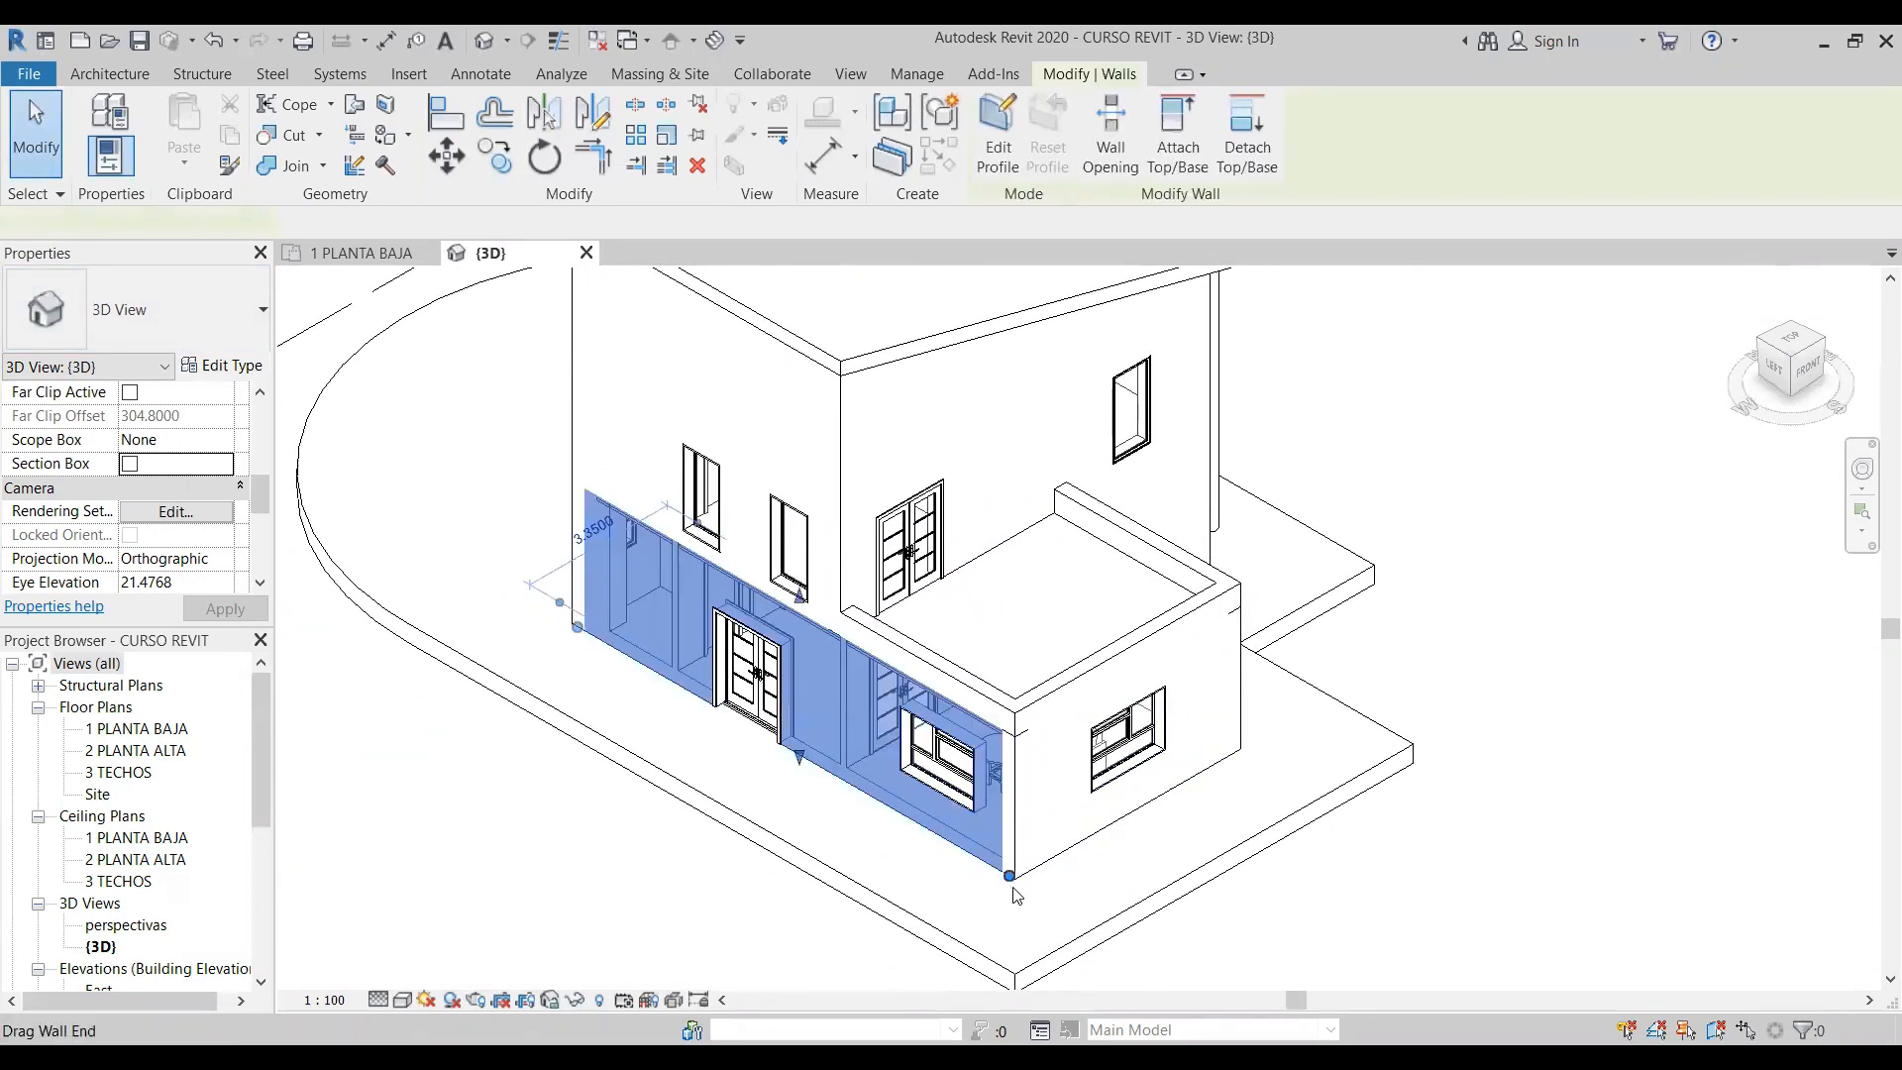
{"action": "left_click_drag", "start_coordinate": [1011, 877], "coordinate": [1009, 877]}
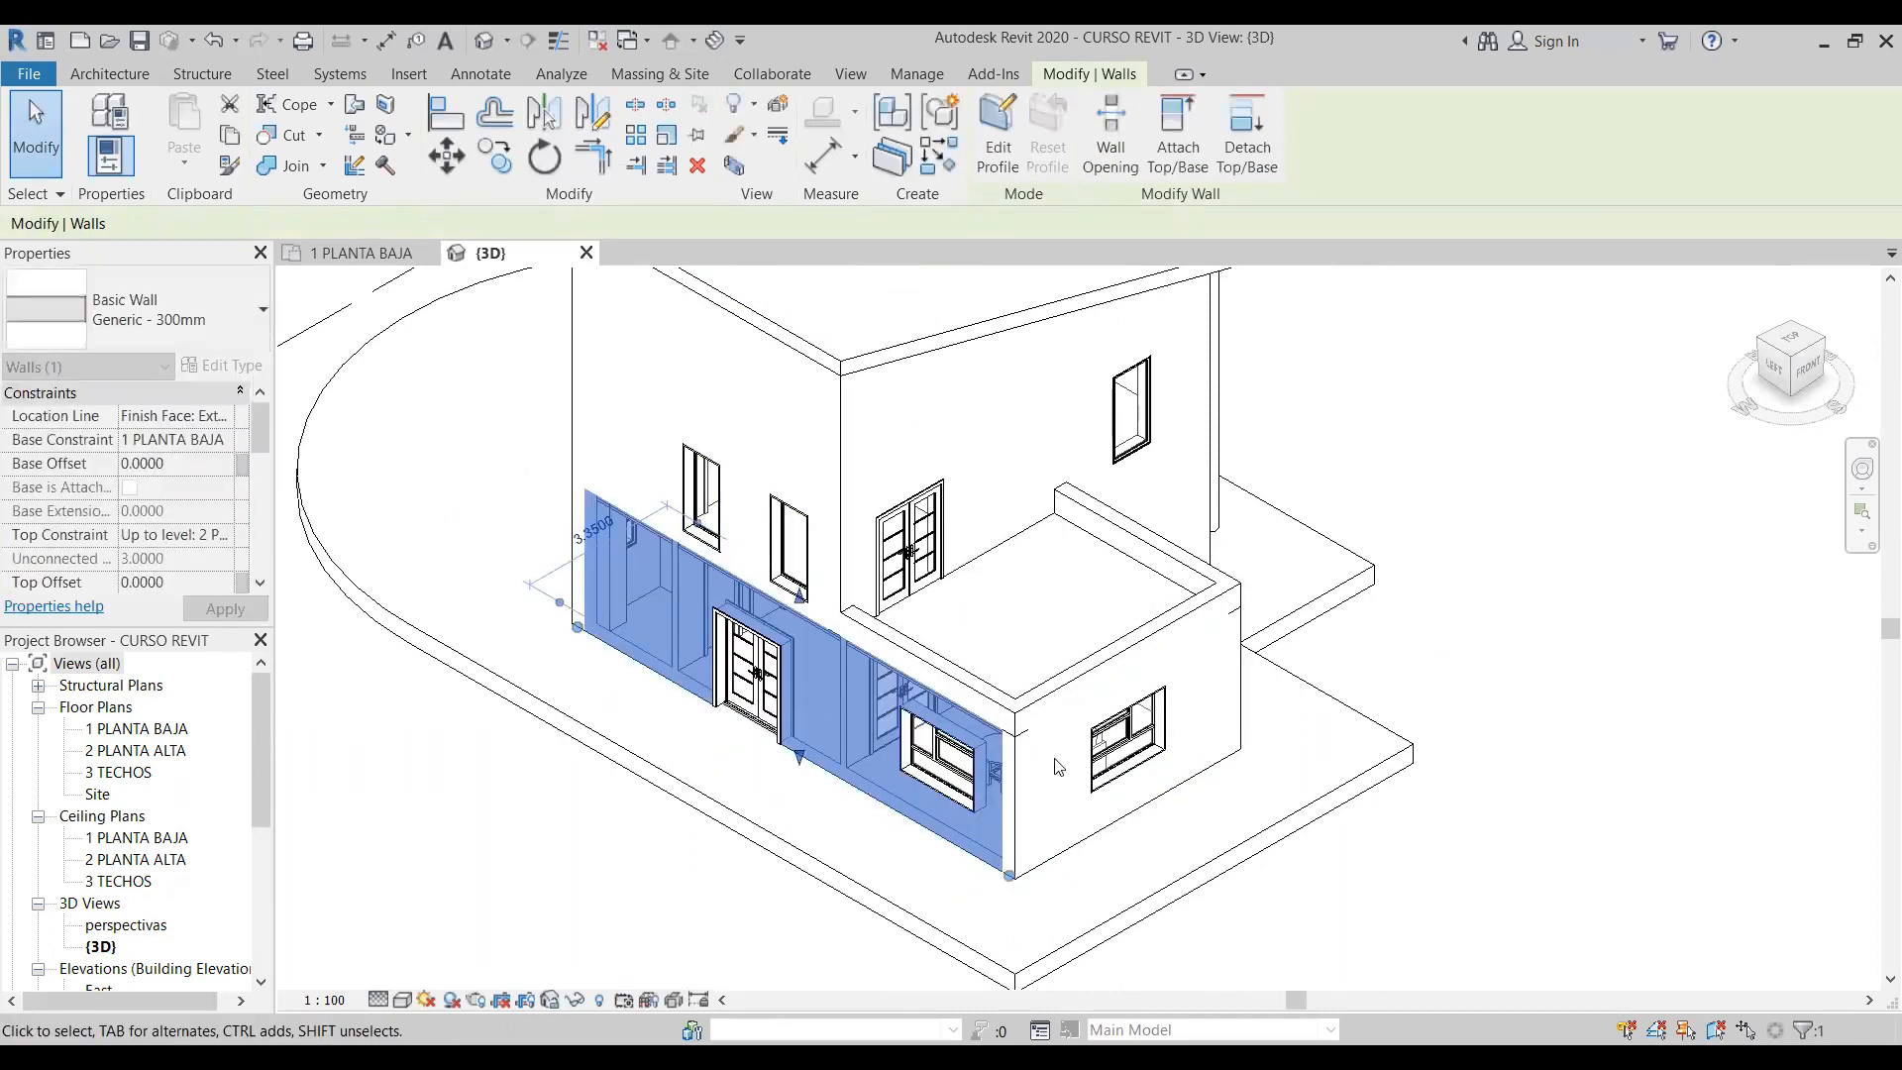
{"action": "left_click", "coordinate": [1021, 874]}
{"action": "left_click_drag", "start_coordinate": [1023, 881], "coordinate": [1020, 877]}
{"action": "left_click", "coordinate": [1004, 933]}
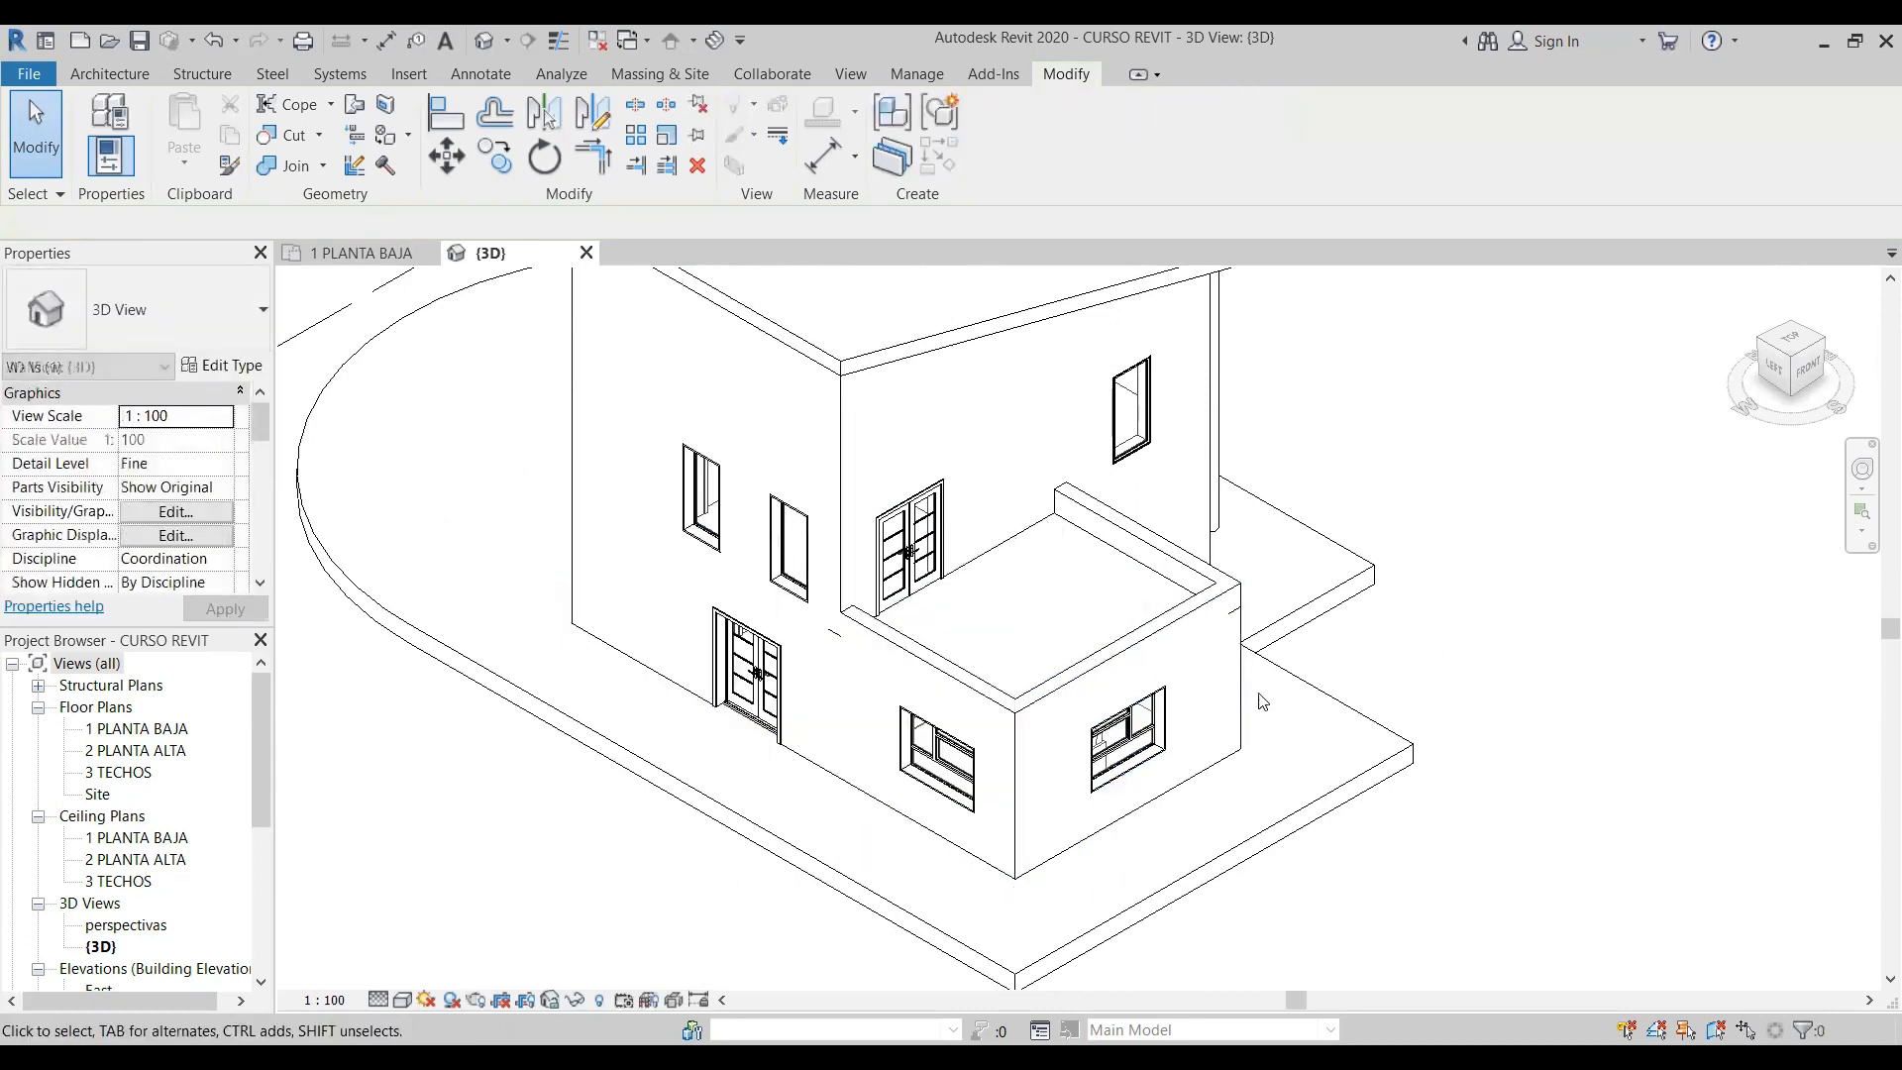
- Adjust the wall end where the upper front wall meets the terrace parapet to remove the leftover joint line
{"action": "left_click", "coordinate": [847, 602]}
{"action": "left_click_drag", "start_coordinate": [849, 632], "coordinate": [850, 642]}
{"action": "left_click", "coordinate": [1155, 865]}
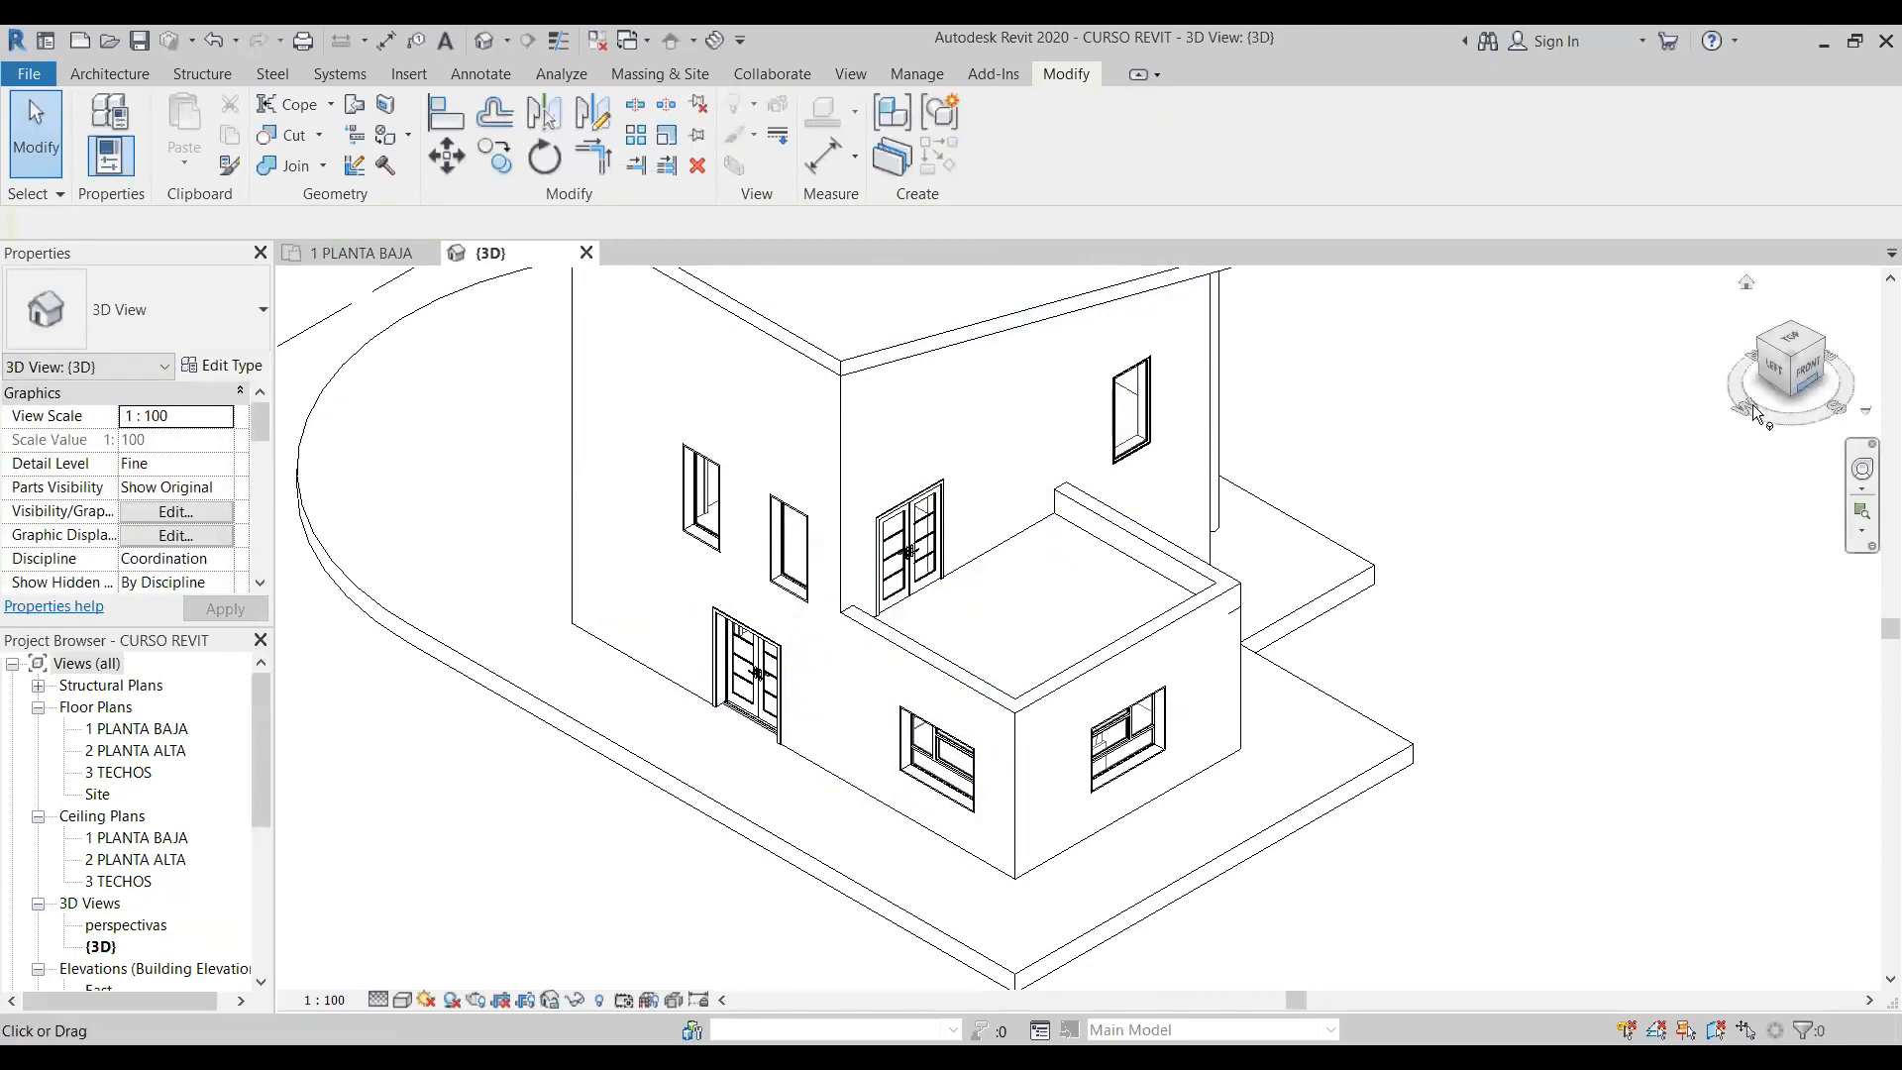
- Adjust the end of the terrace volume's right-hand ground-floor wall at the front-right corner to clean up the corner joint
{"action": "left_click", "coordinate": [1824, 338]}
{"action": "scroll", "coordinate": [1518, 379], "scroll_direction": "down", "scroll_amount": 5}
{"action": "scroll", "coordinate": [856, 818], "scroll_direction": "up", "scroll_amount": 8}
{"action": "left_click", "coordinate": [855, 818]}
{"action": "left_click_drag", "start_coordinate": [840, 819], "coordinate": [831, 821]}
{"action": "key", "text": "Escape"}
{"action": "left_click", "coordinate": [826, 822]}
{"action": "key", "text": "Escape"}
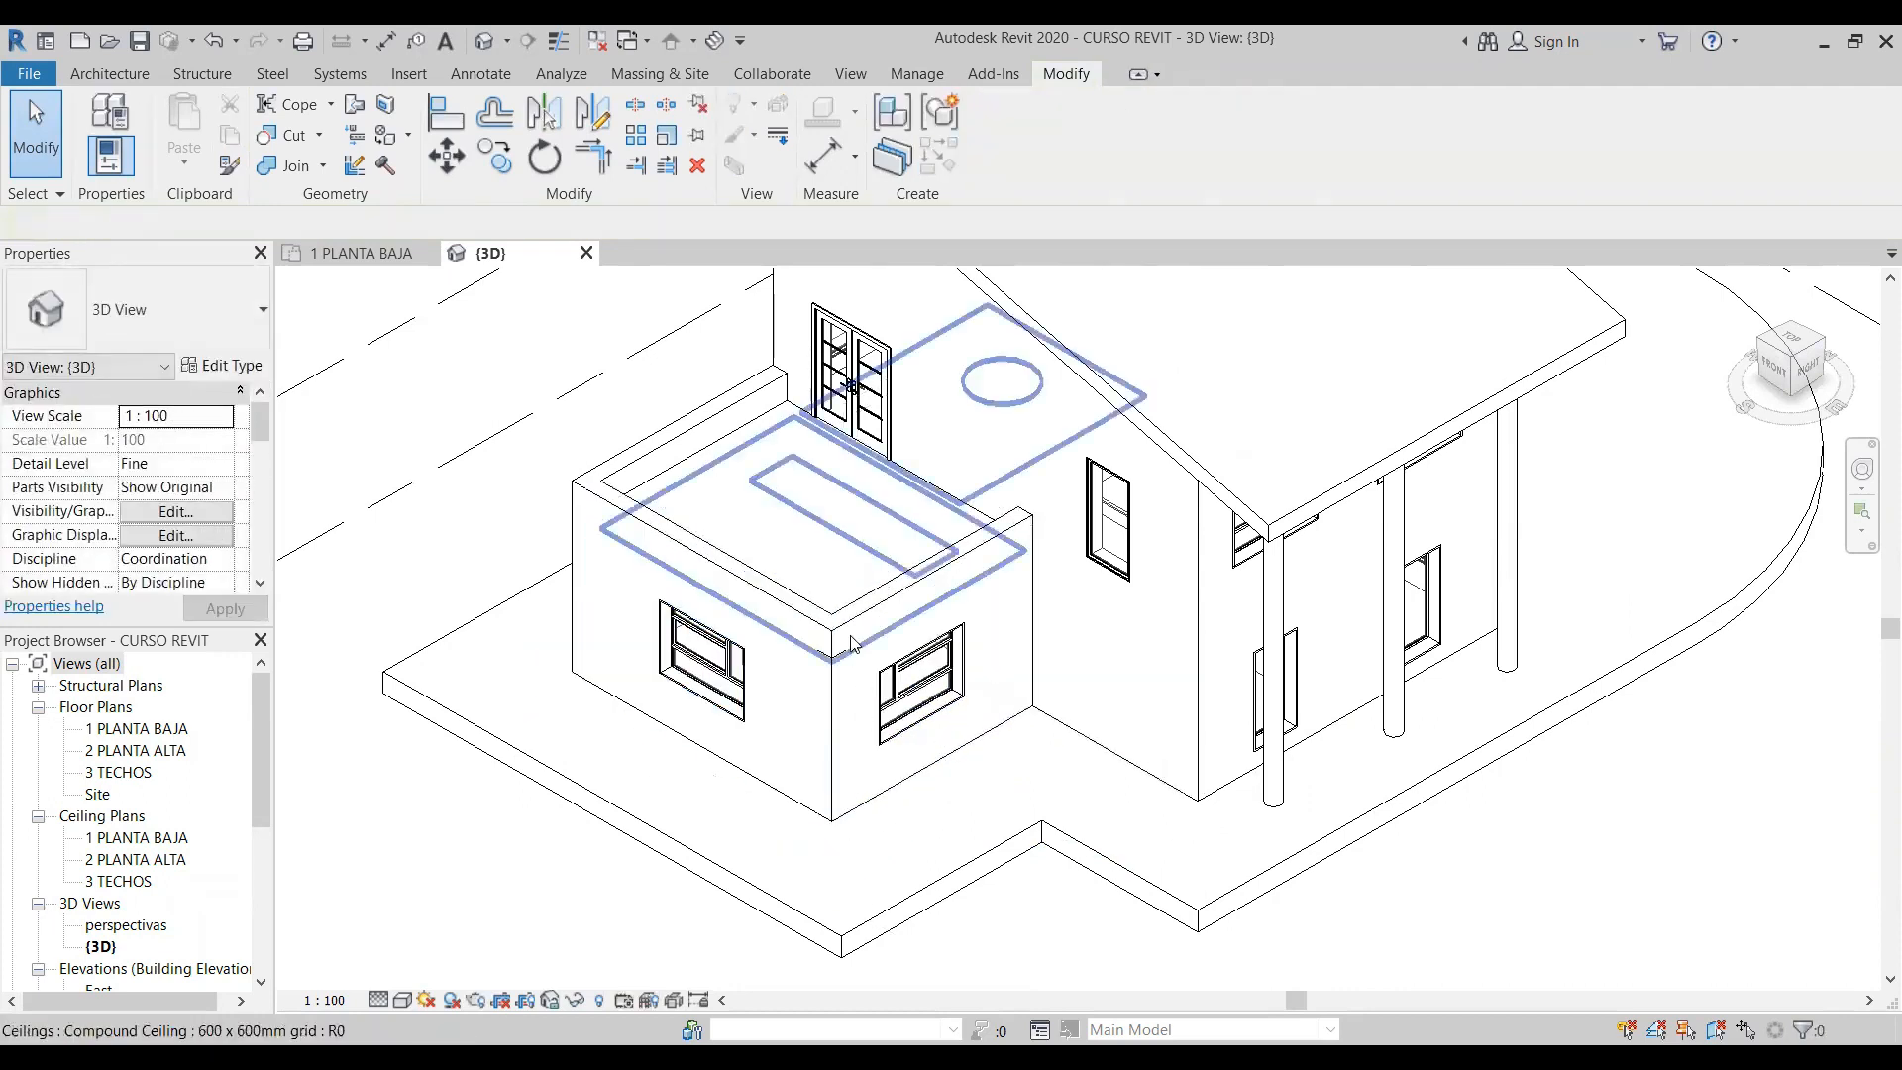
{"action": "left_click", "coordinate": [835, 818]}
{"action": "left_click_drag", "start_coordinate": [842, 815], "coordinate": [832, 820]}
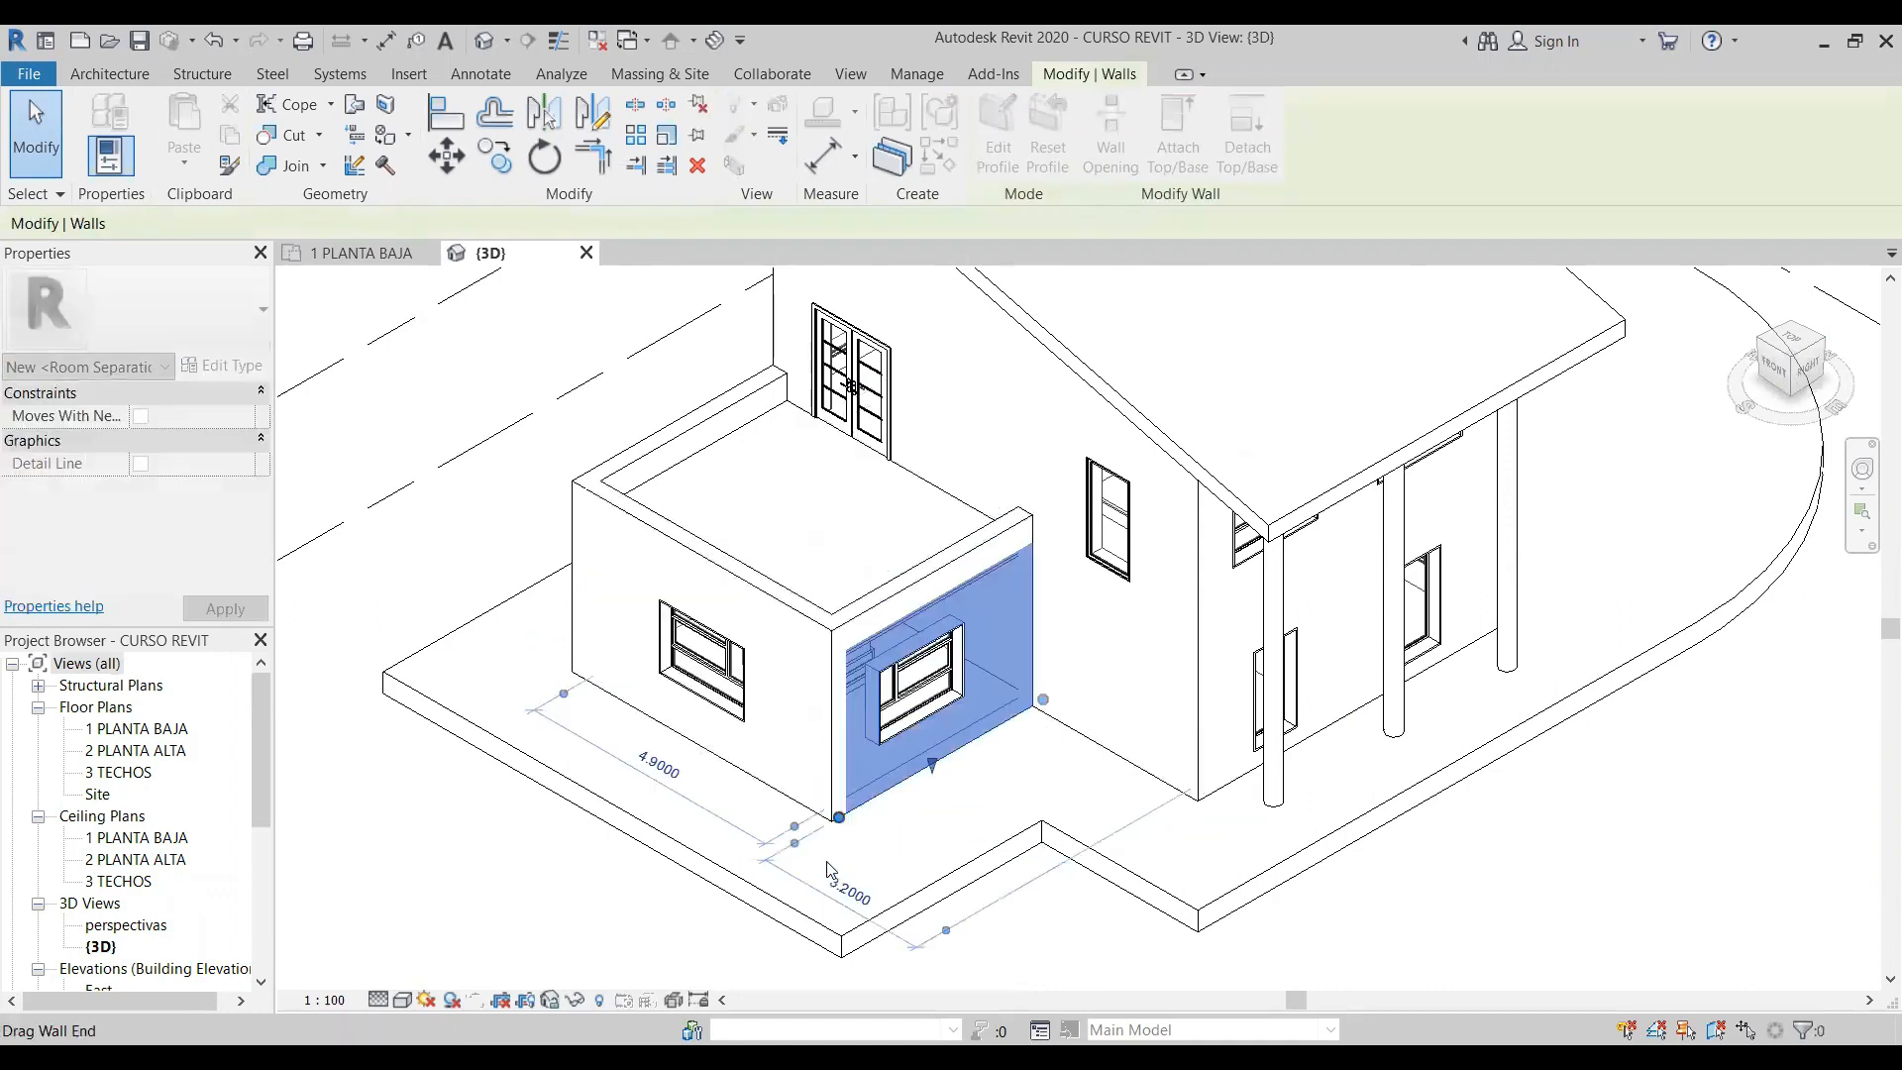
{"action": "left_click", "coordinate": [876, 856]}
{"action": "scroll", "coordinate": [1047, 832], "scroll_direction": "down", "scroll_amount": 2}
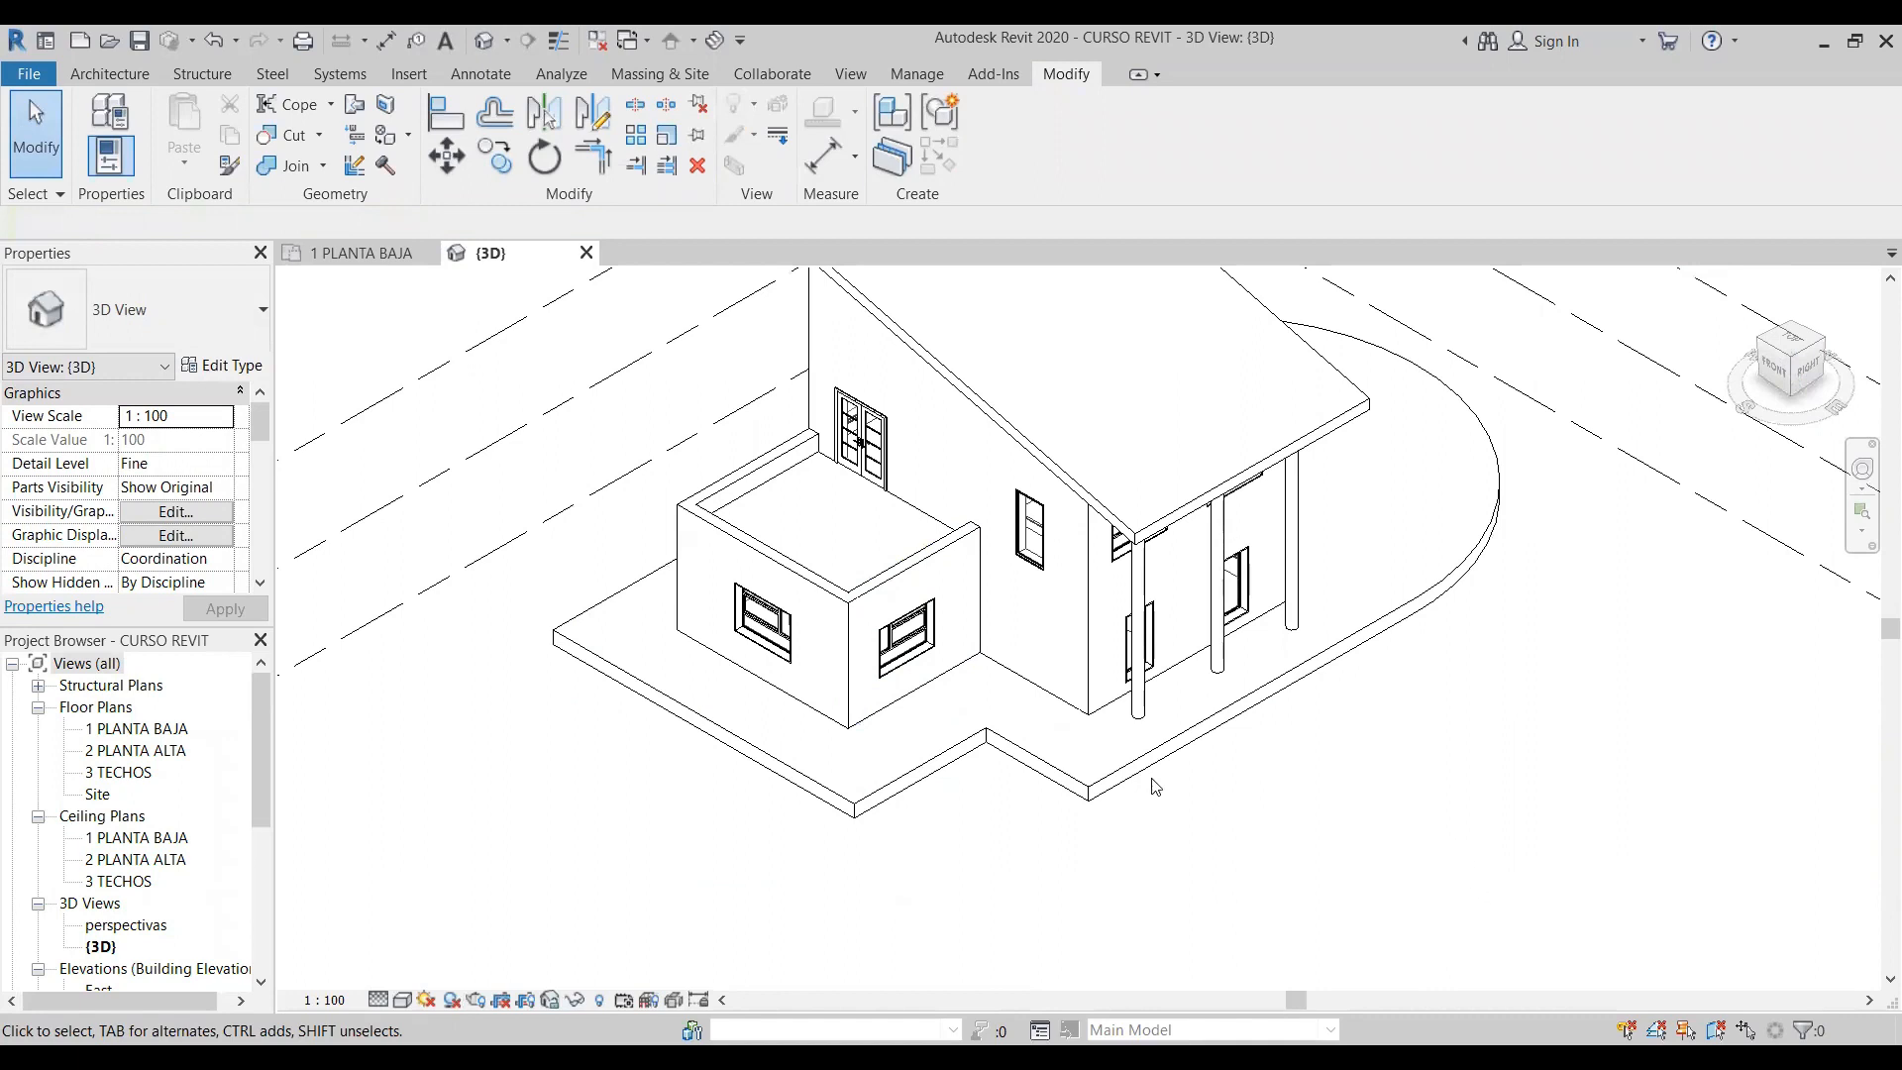
{"action": "middle_click_drag", "start_coordinate": [1299, 818], "coordinate": [1240, 1020]}
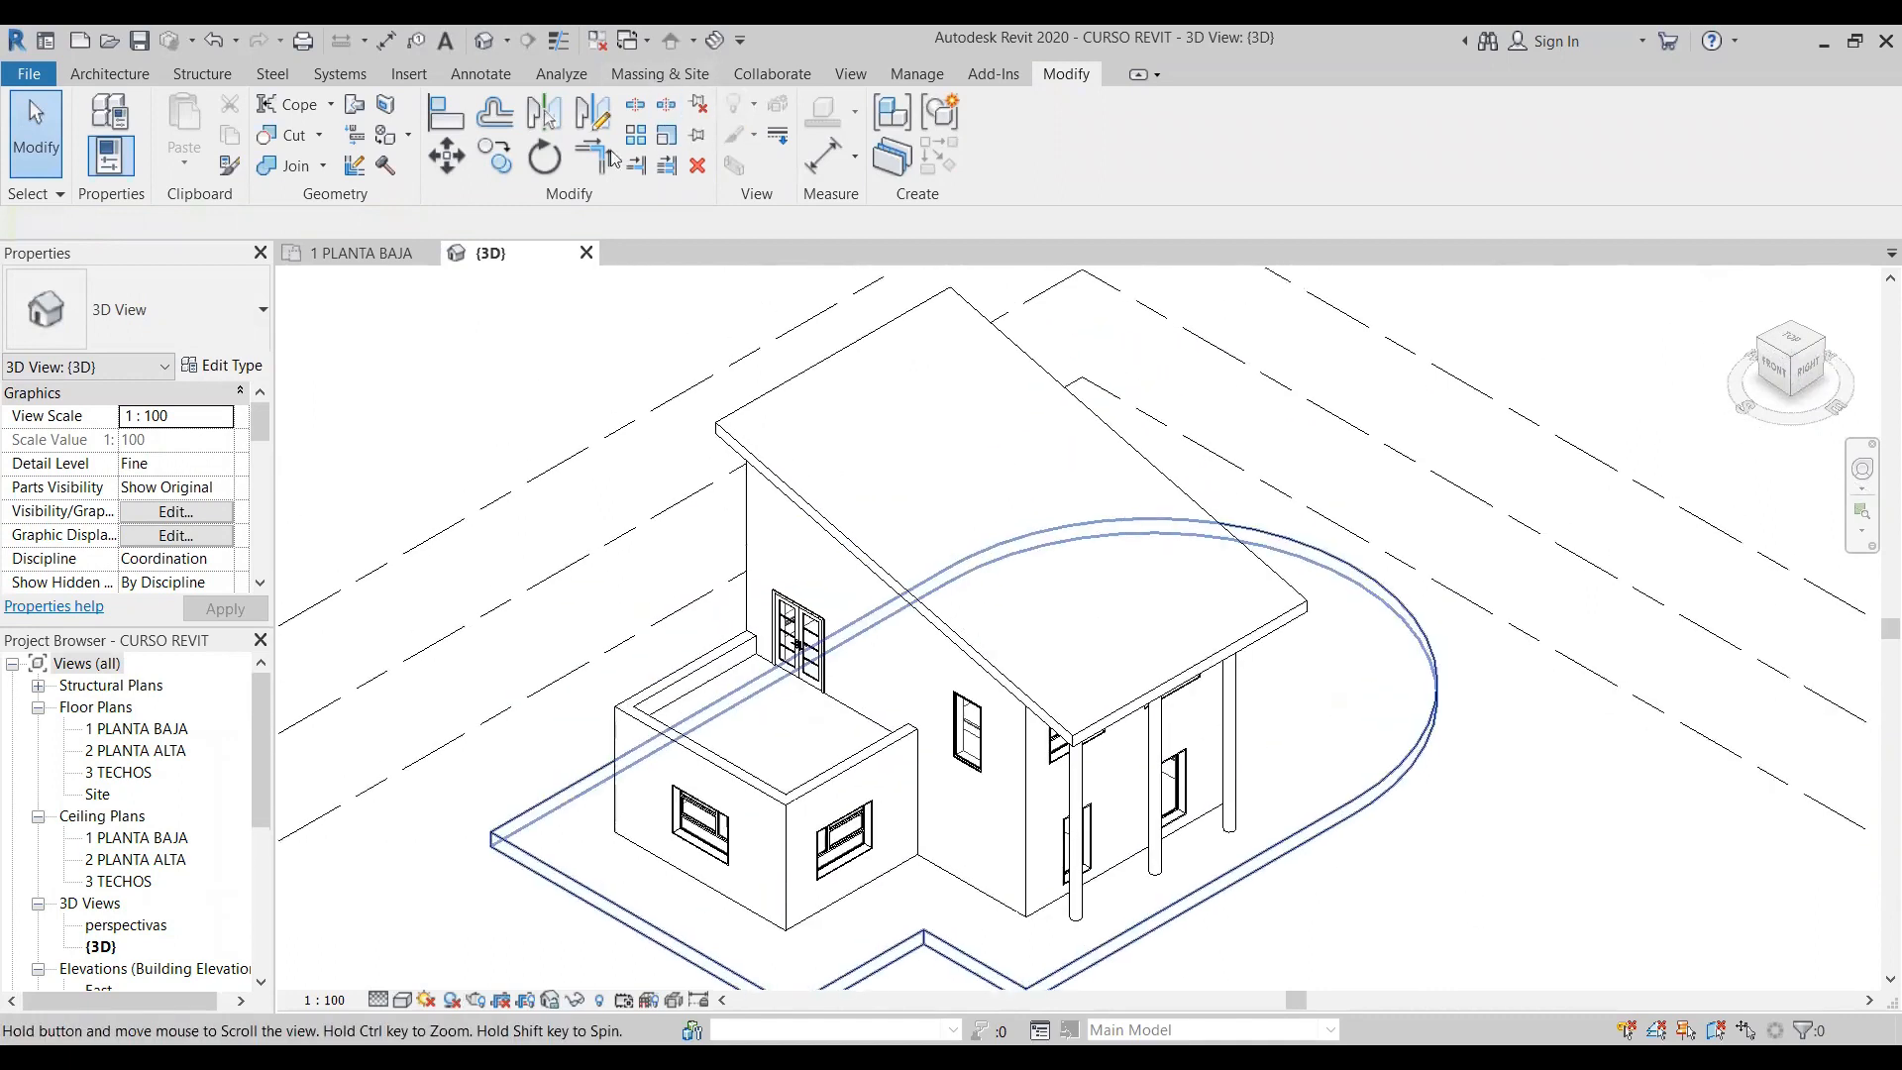
{"action": "left_click", "coordinate": [320, 136]}
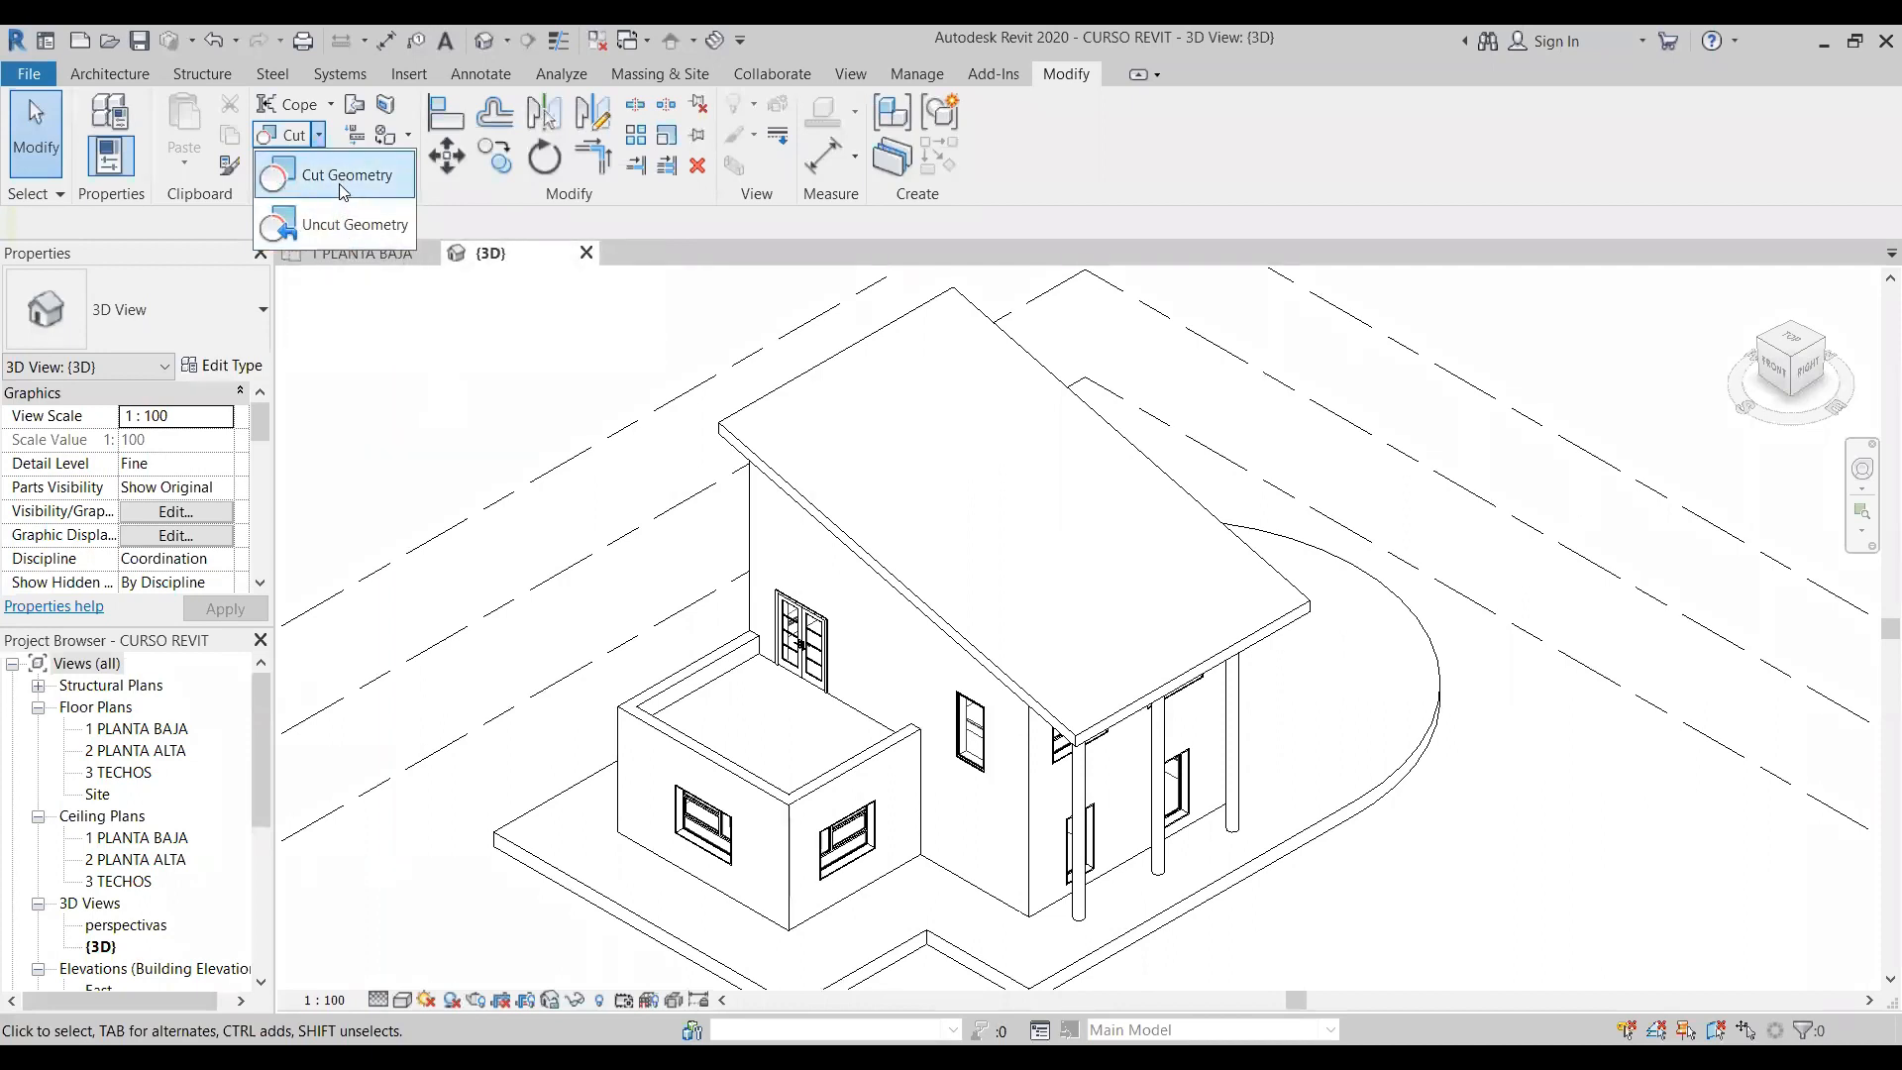
{"action": "left_click", "coordinate": [326, 151]}
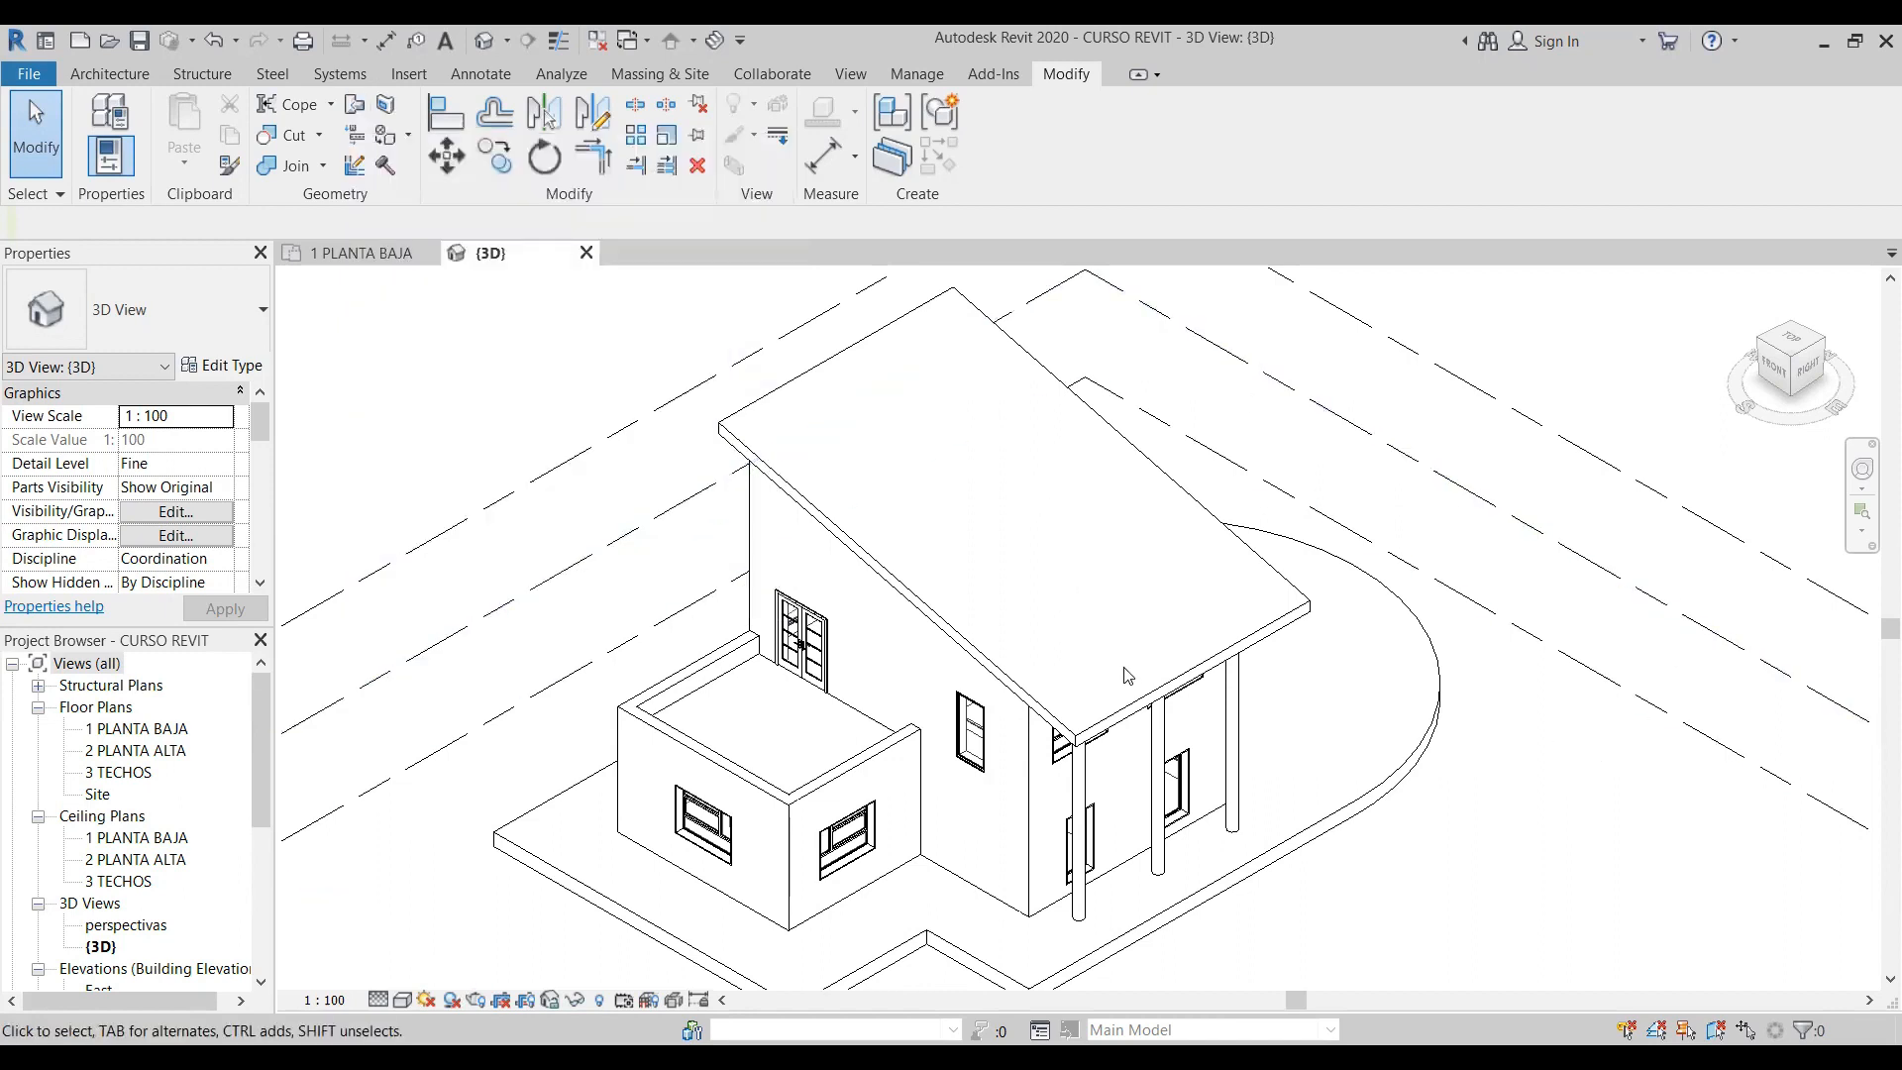
- On the 3 TECHOS floor plan, start a roof by footprint and sketch a rectangular boundary with 3.4 m sides parallel to the main roof's east edge, overlapping it
{"action": "double_click", "coordinate": [141, 775]}
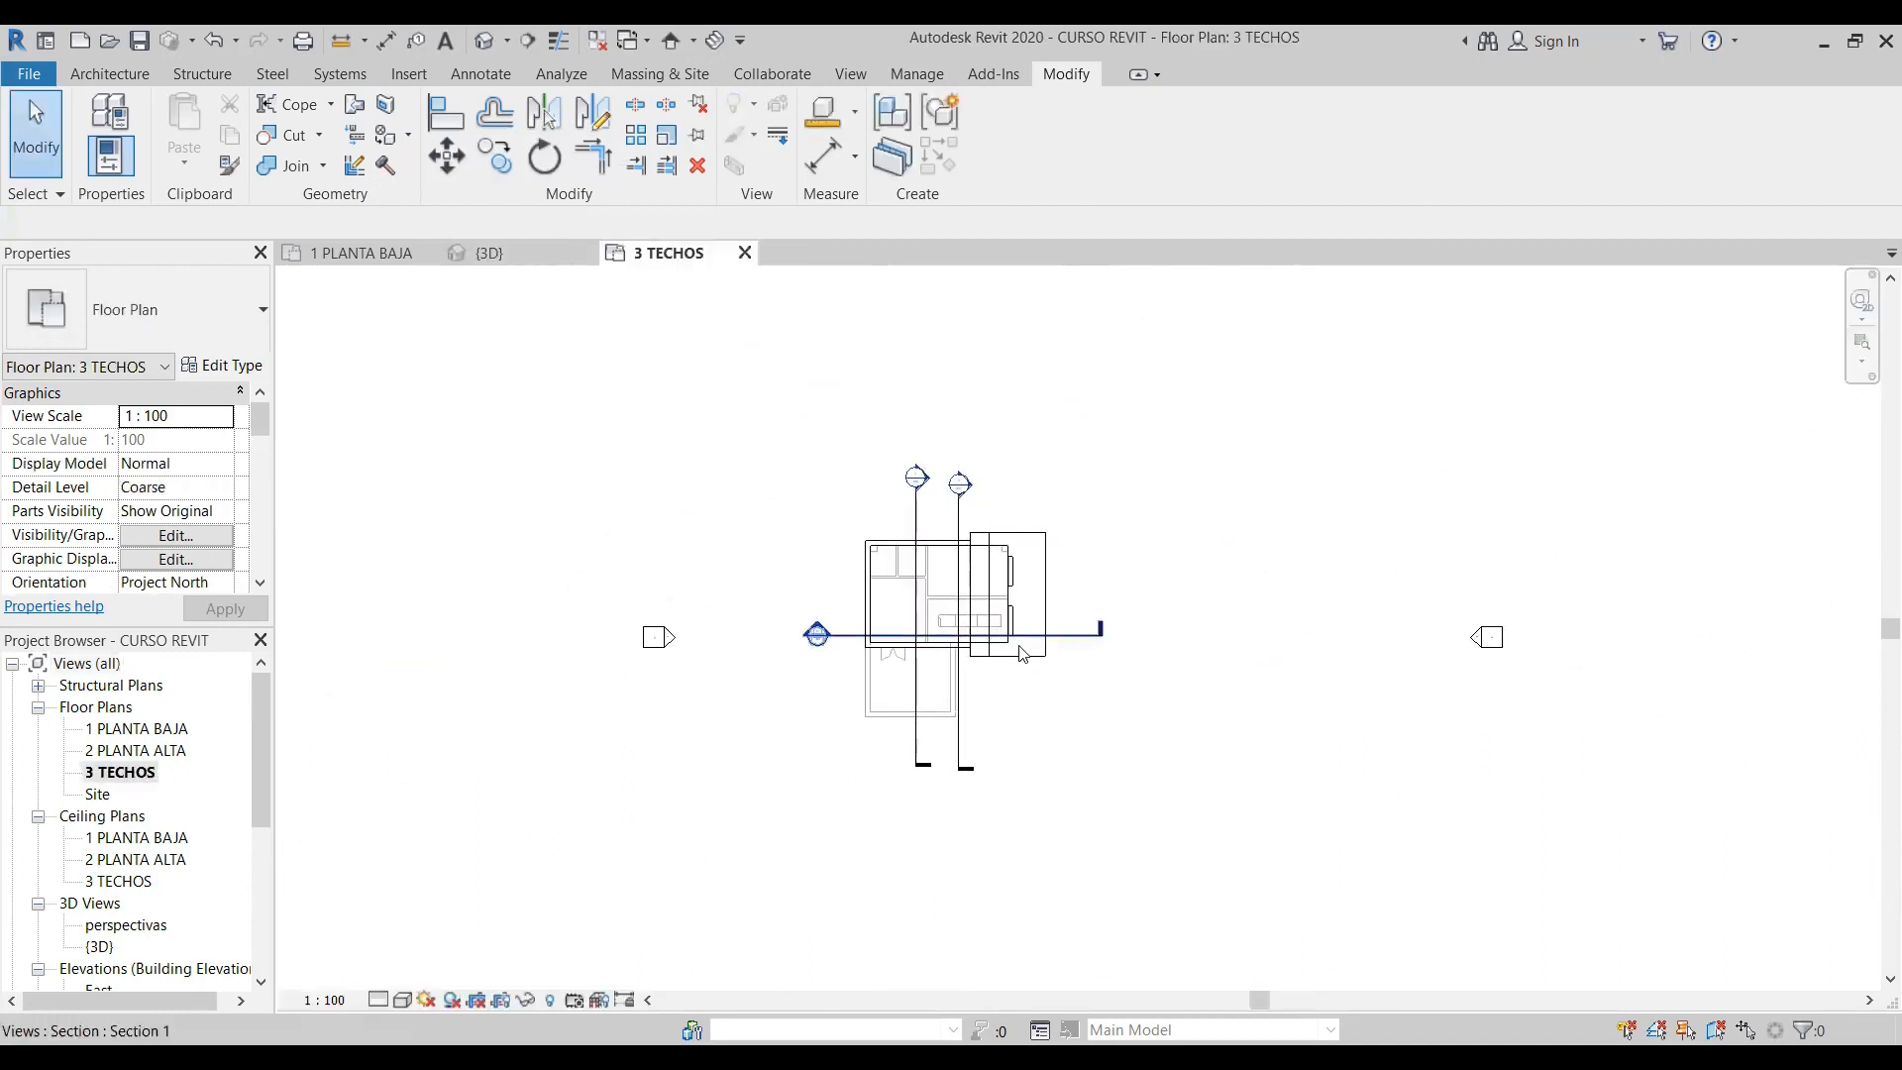
{"action": "scroll", "coordinate": [1023, 649], "scroll_direction": "up", "scroll_amount": 3}
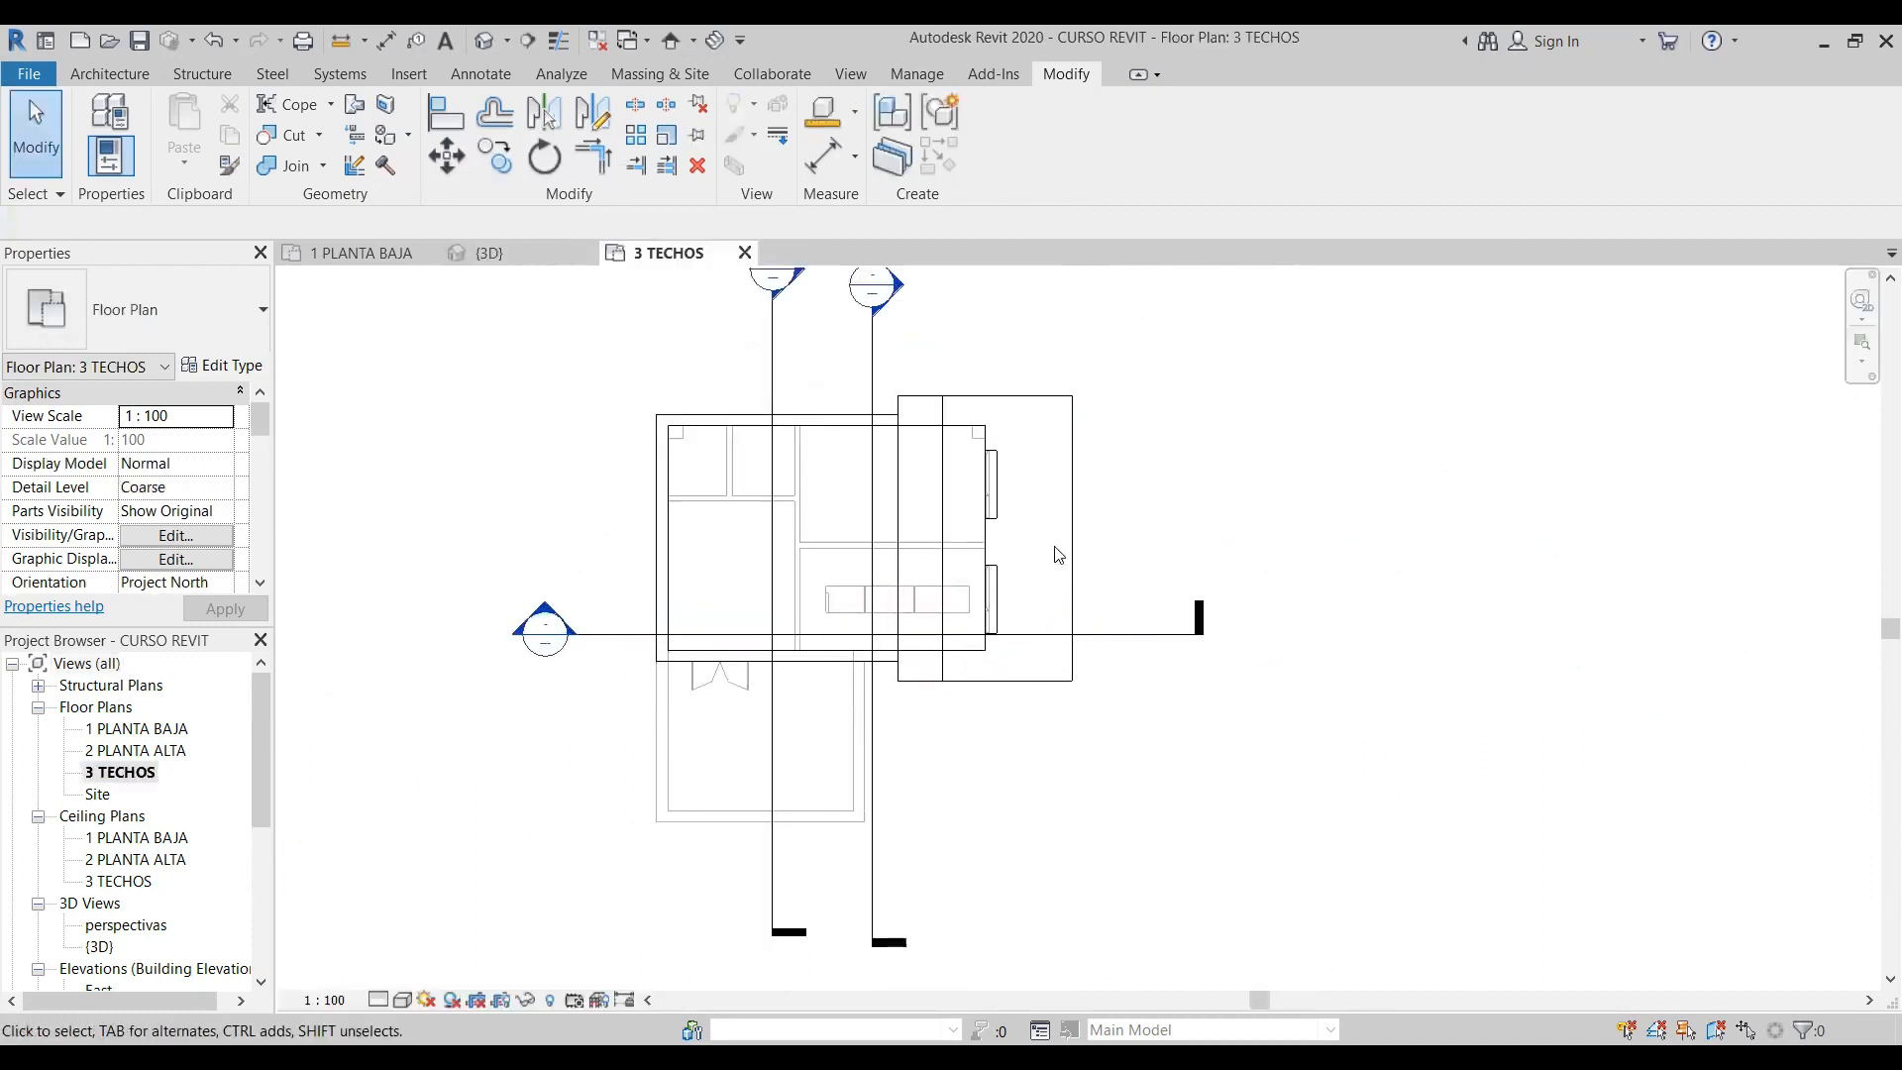
{"action": "left_click", "coordinate": [112, 75]}
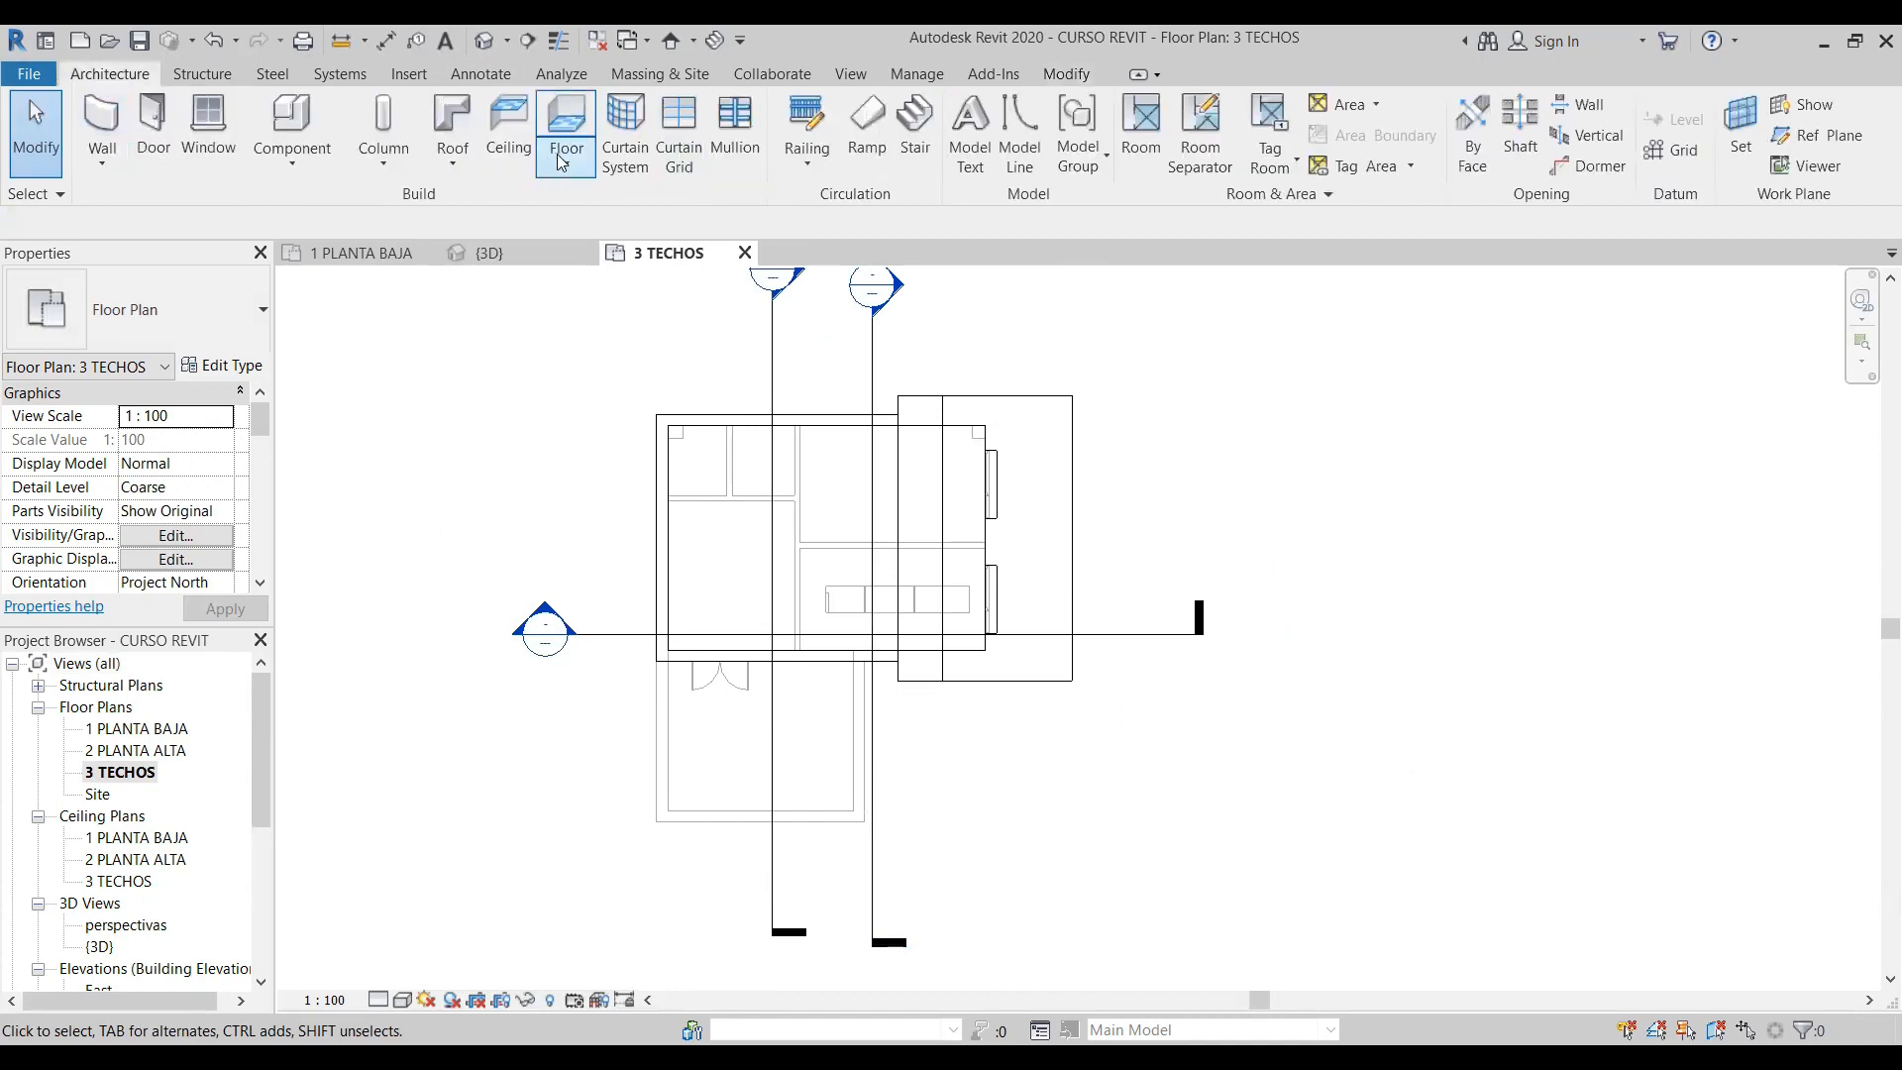
{"action": "left_click", "coordinate": [449, 159]}
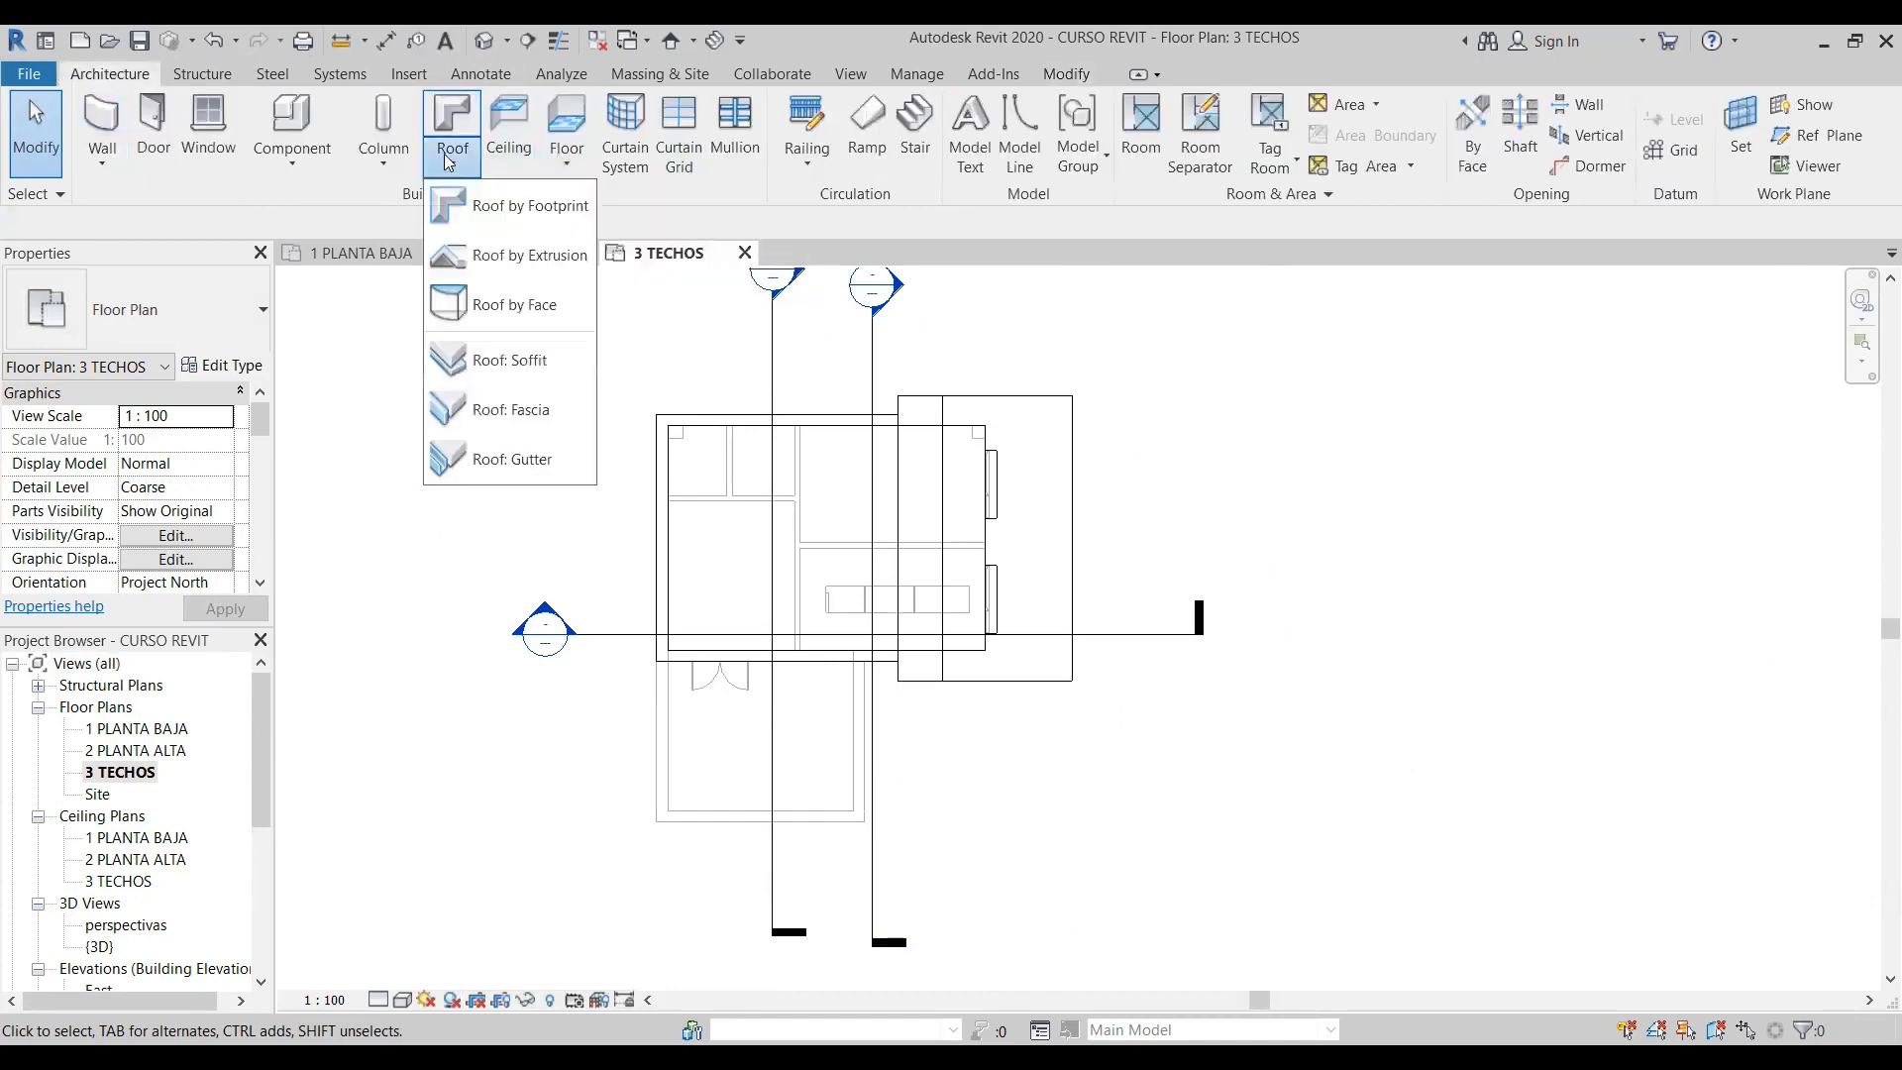
{"action": "left_click", "coordinate": [495, 206]}
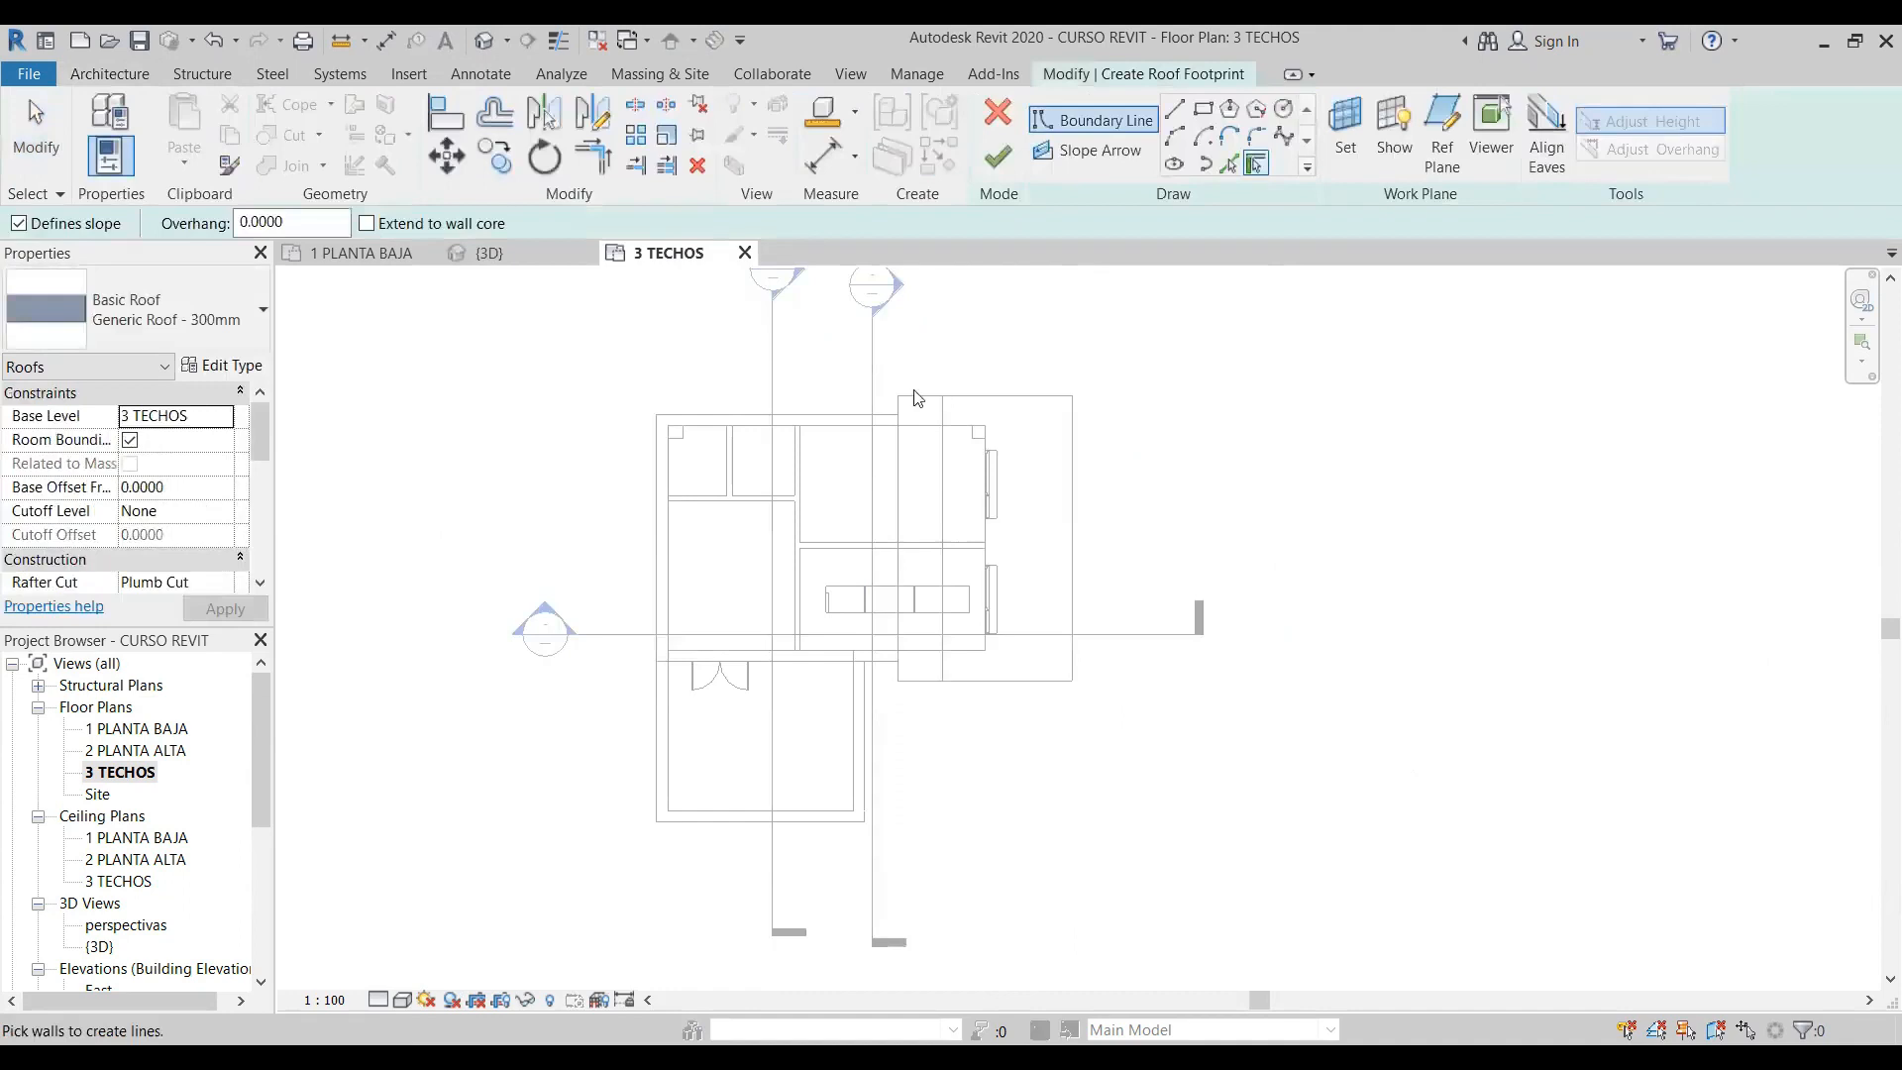
{"action": "left_click", "coordinate": [1202, 108]}
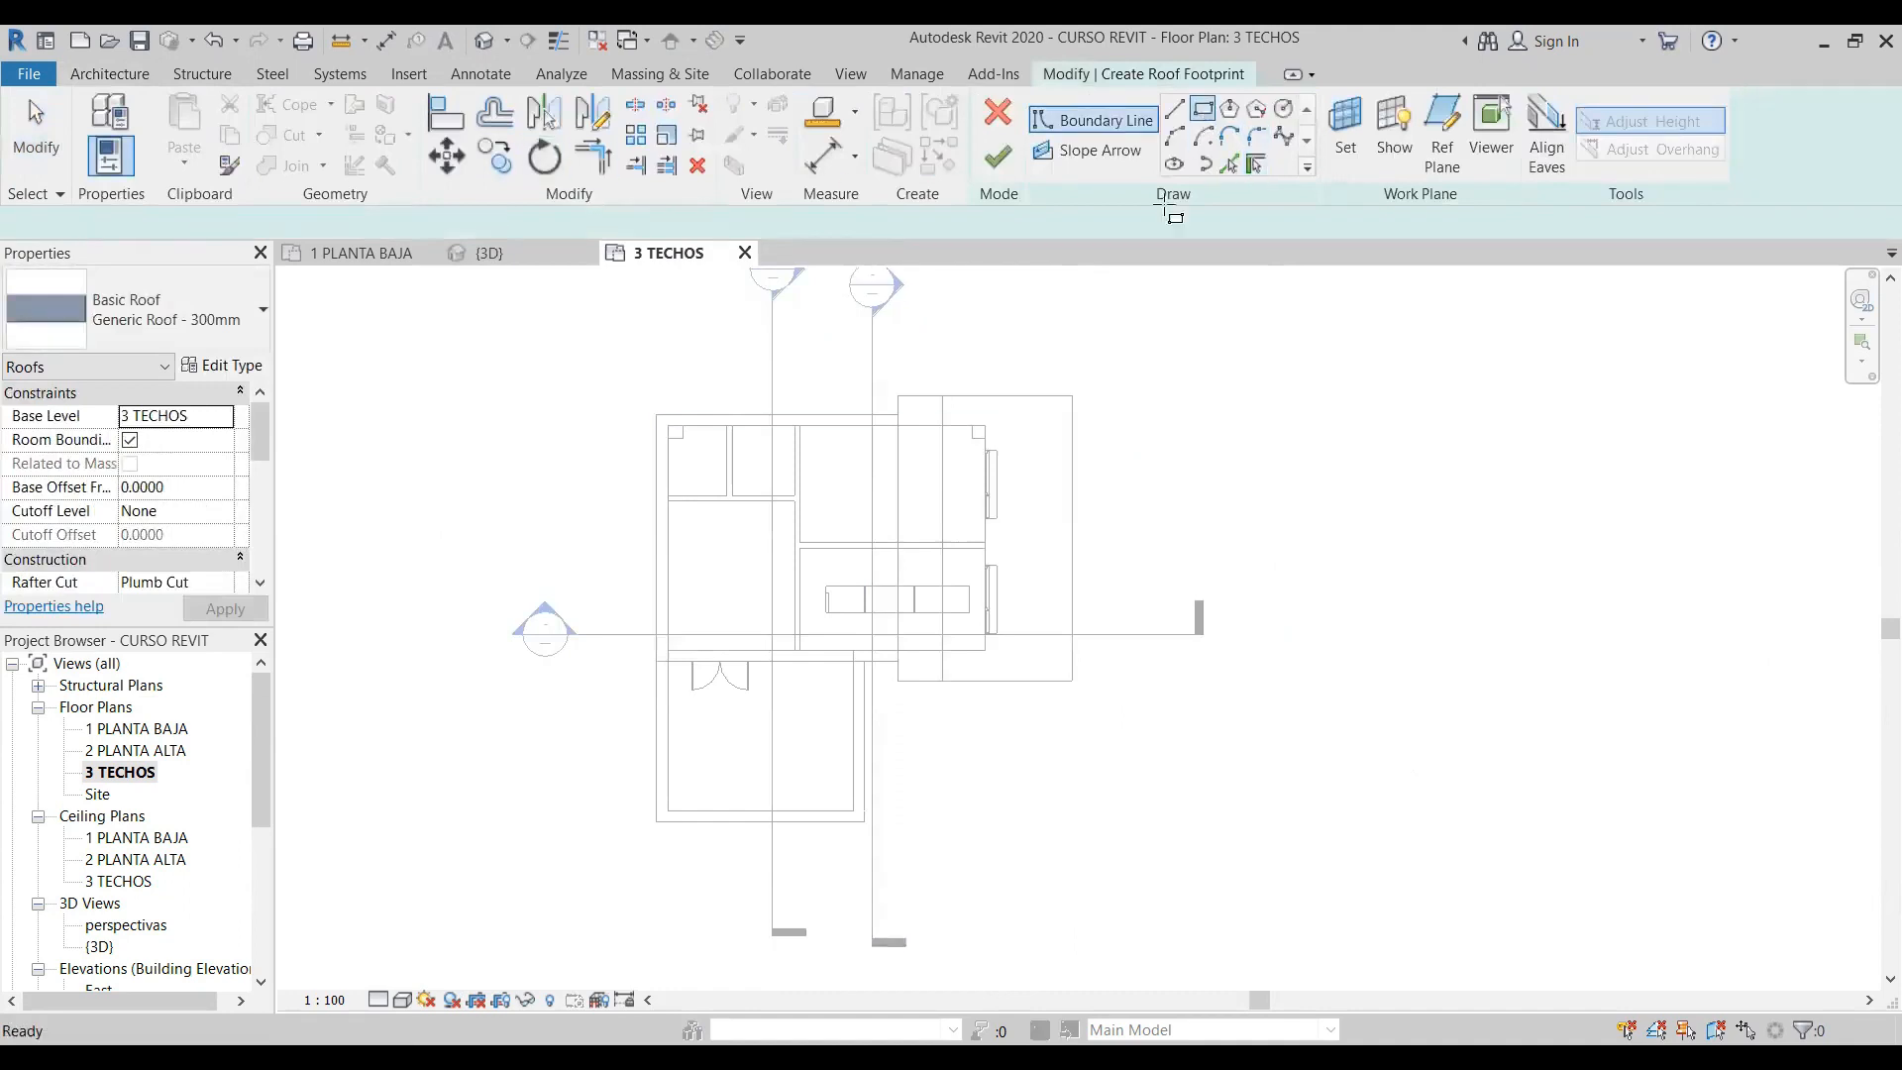
{"action": "scroll", "coordinate": [1001, 530], "scroll_direction": "up", "scroll_amount": 3}
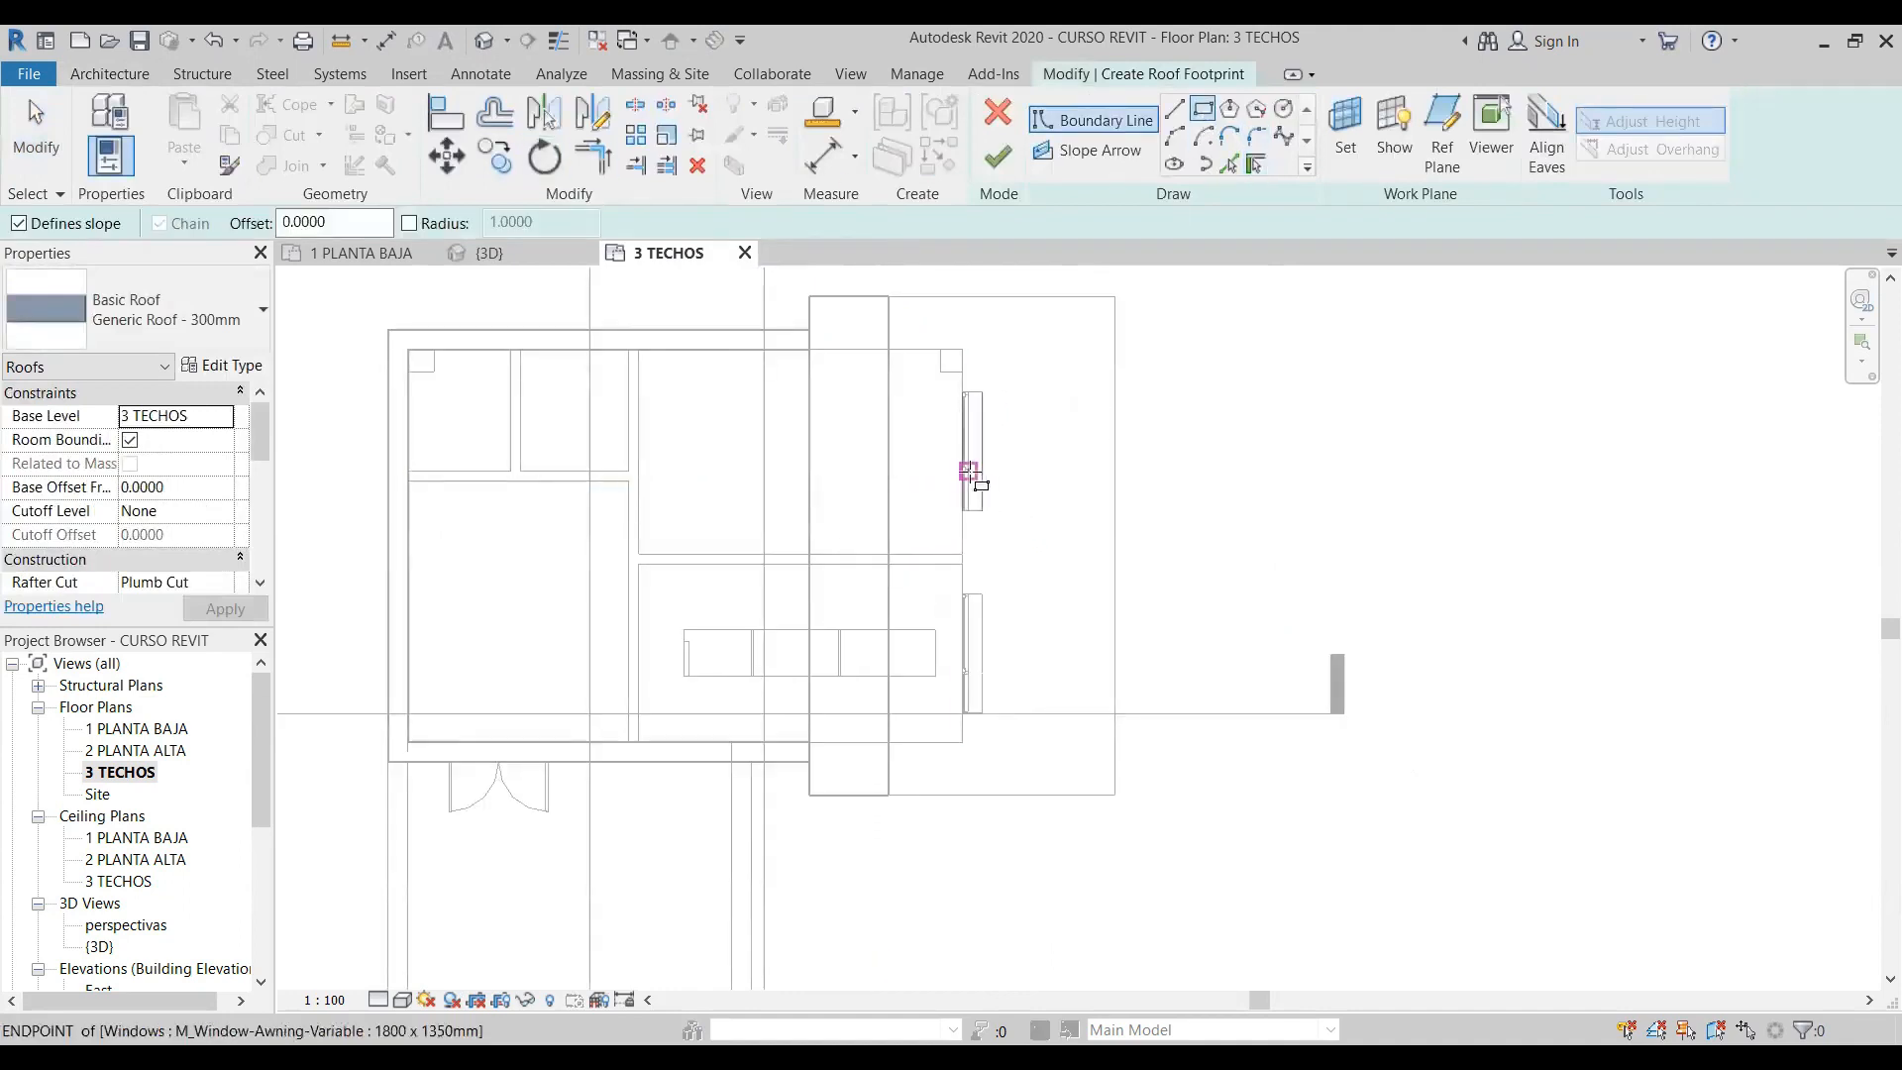
{"action": "left_click", "coordinate": [929, 473]}
{"action": "left_click", "coordinate": [1114, 632]}
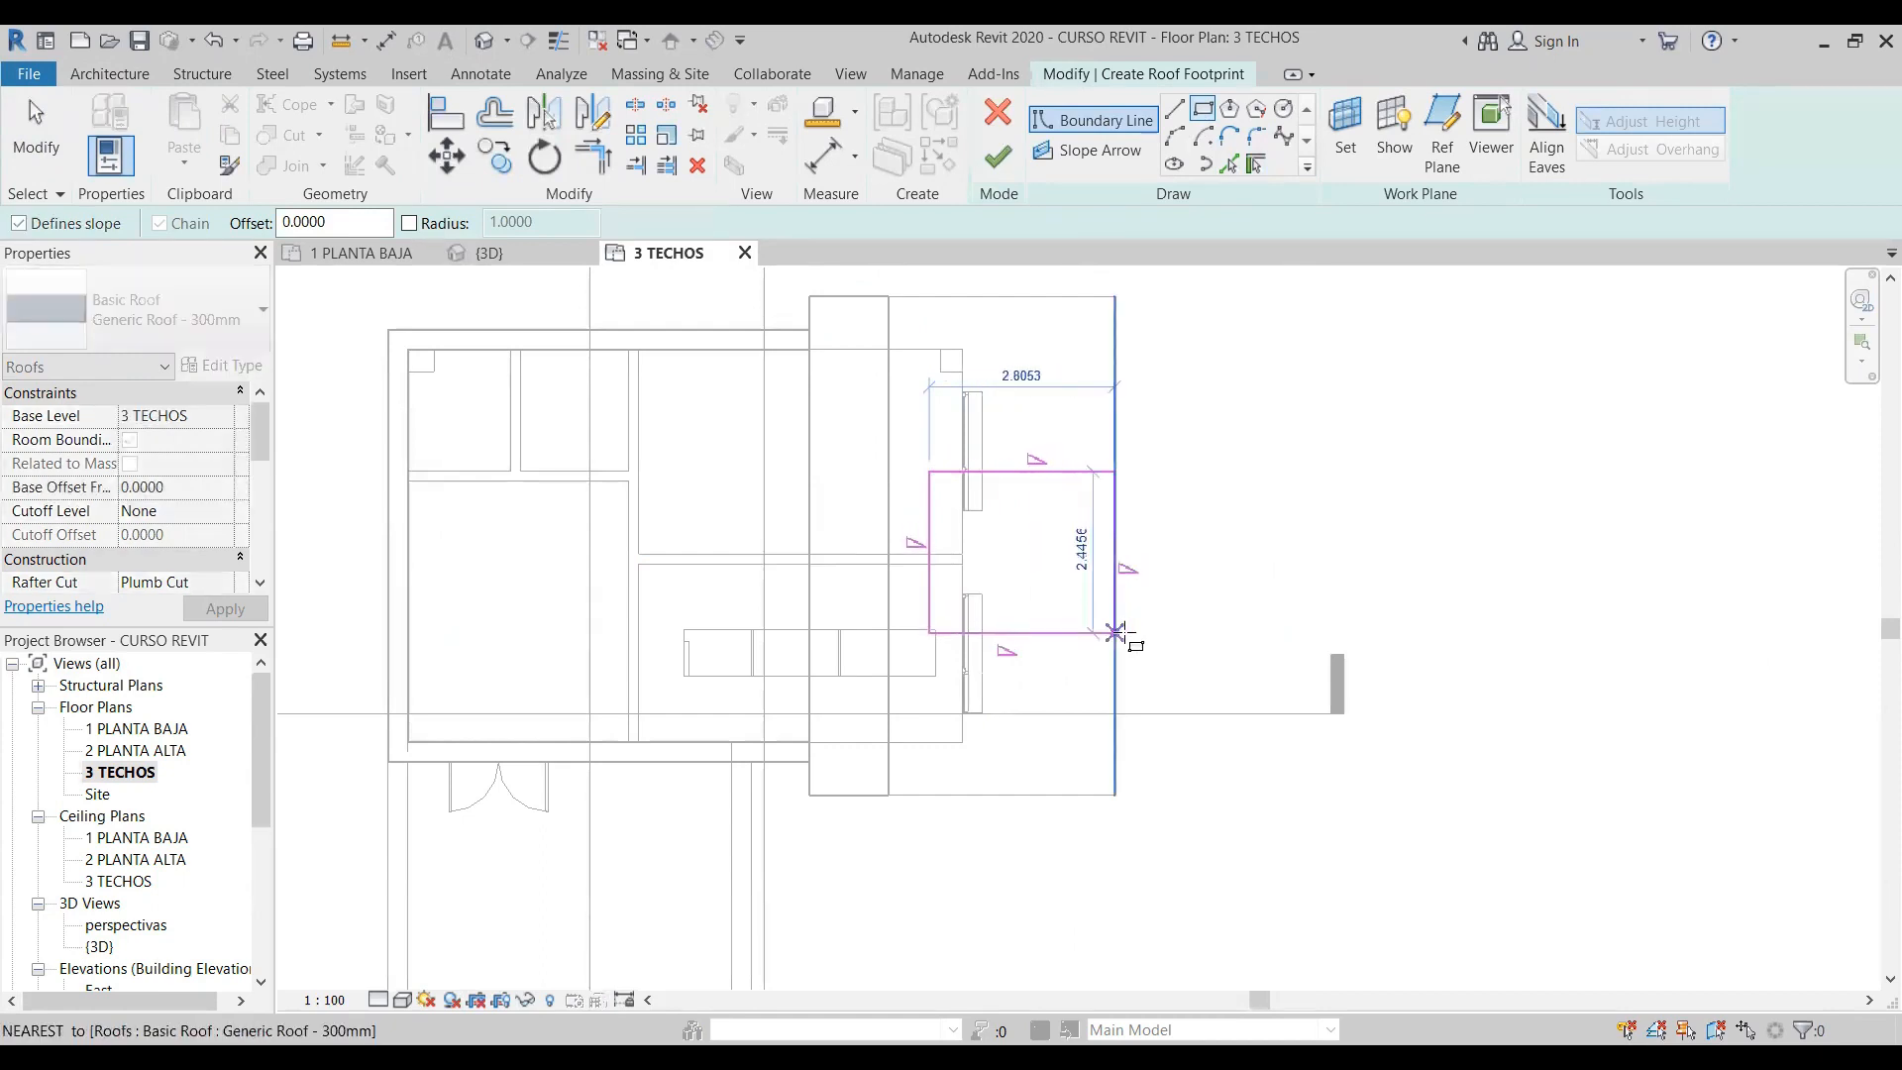
{"action": "left_click", "coordinate": [1160, 695]}
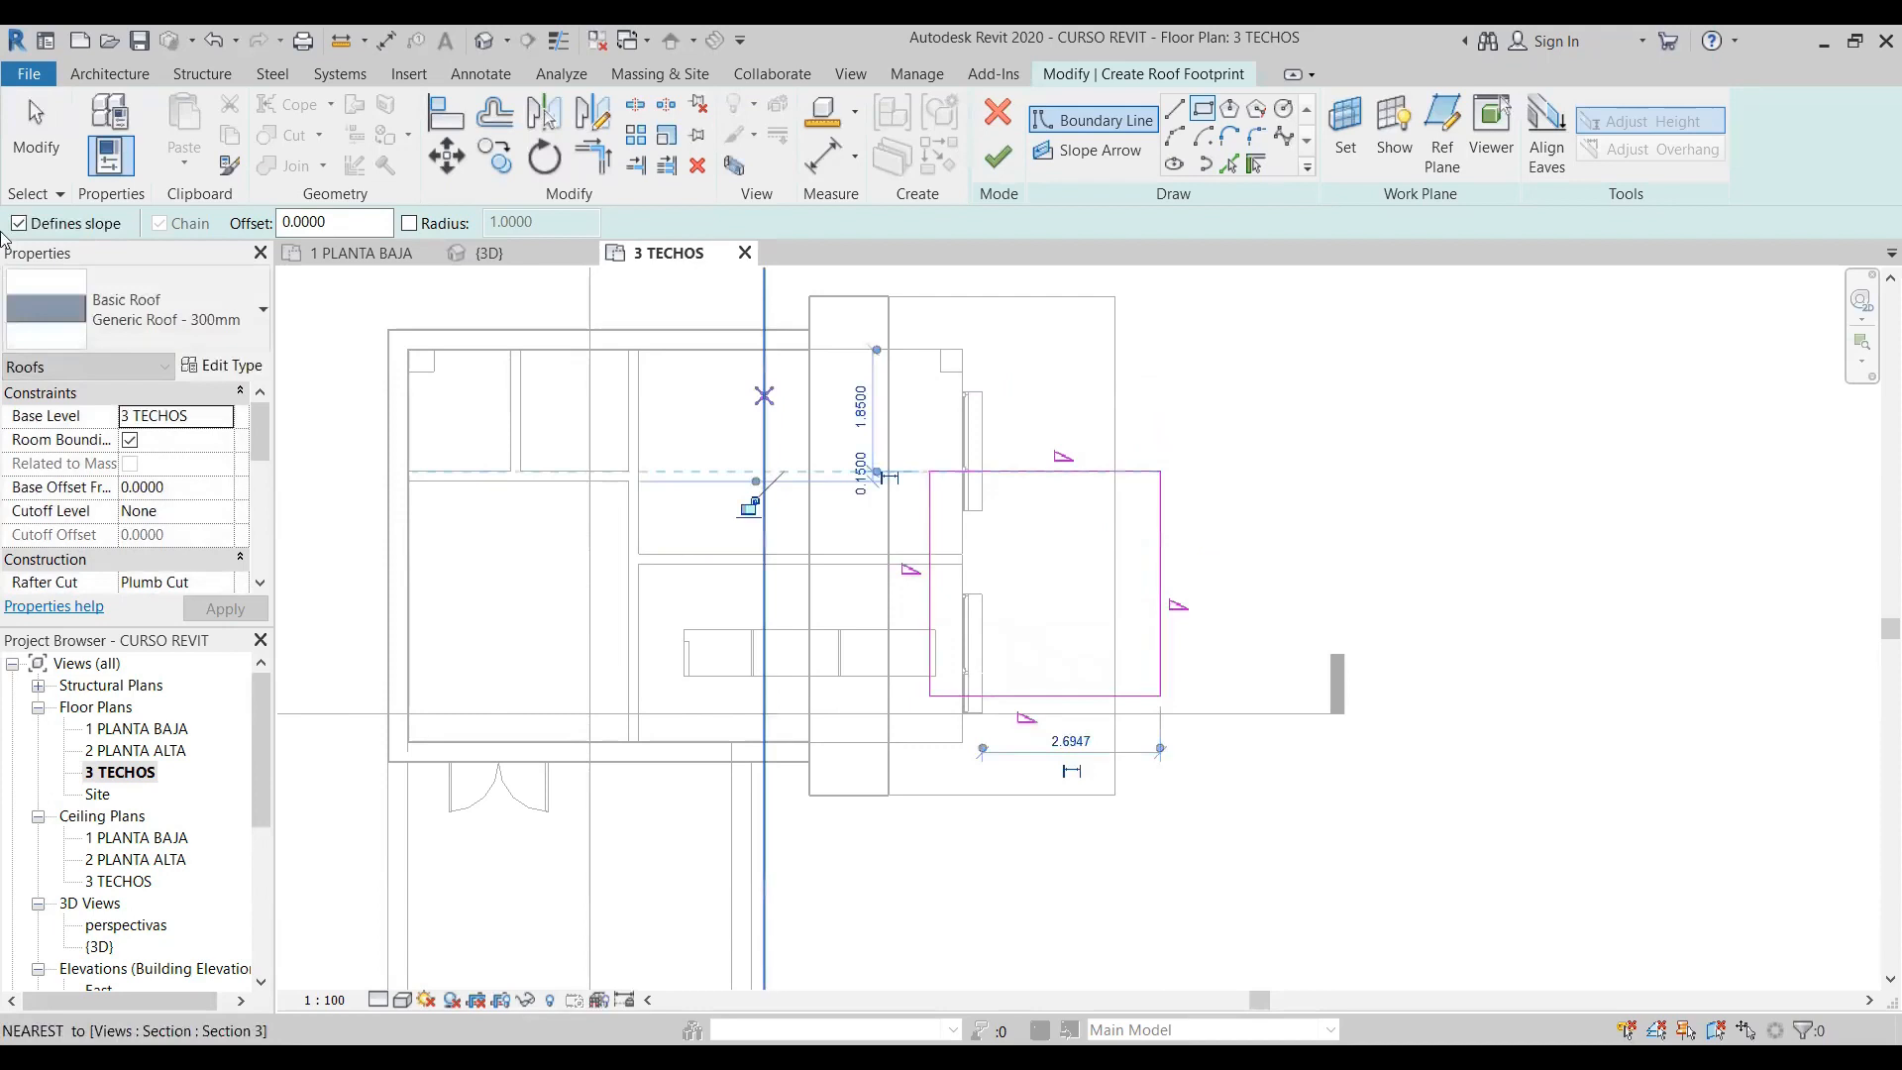
- Remove the slope definition from the west and east boundary lines of the roof sketch and finish the roof
{"action": "left_click", "coordinate": [35, 133]}
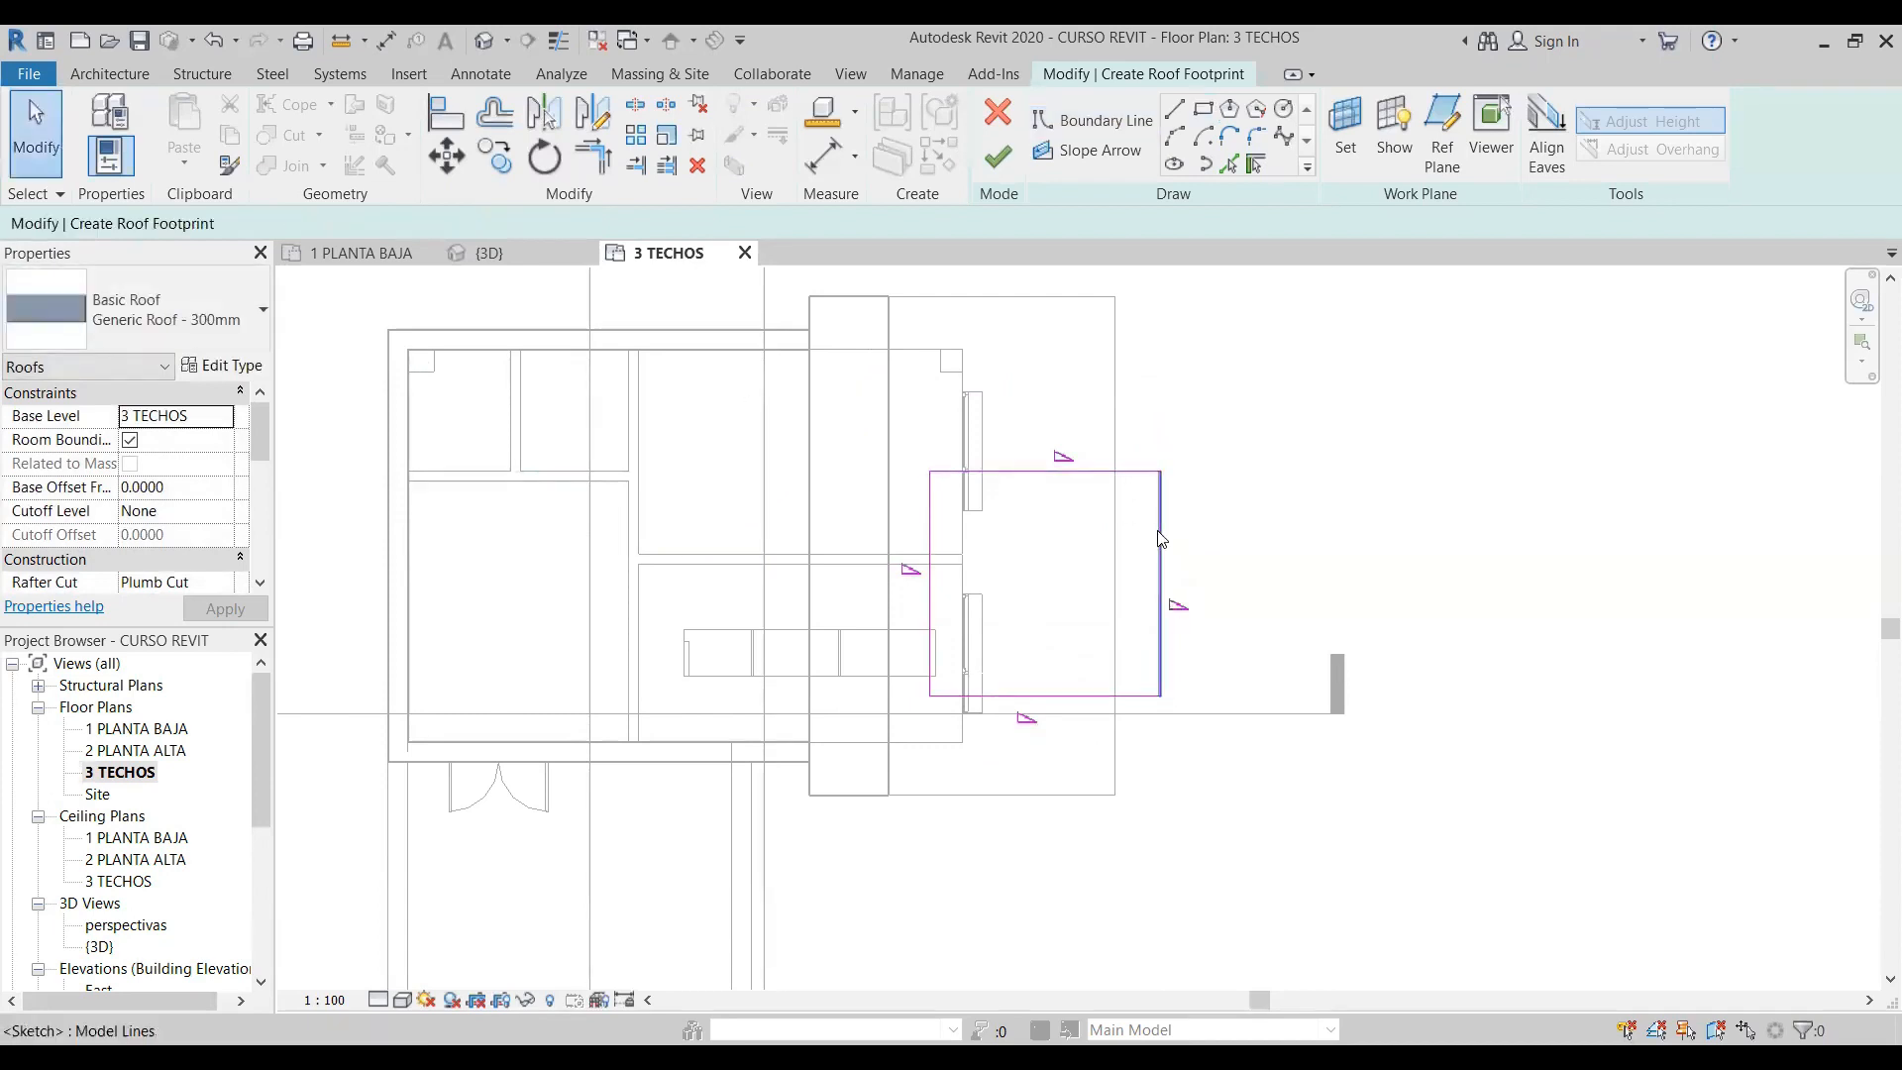
{"action": "left_click", "coordinate": [932, 606]}
{"action": "left_click", "coordinate": [482, 223]}
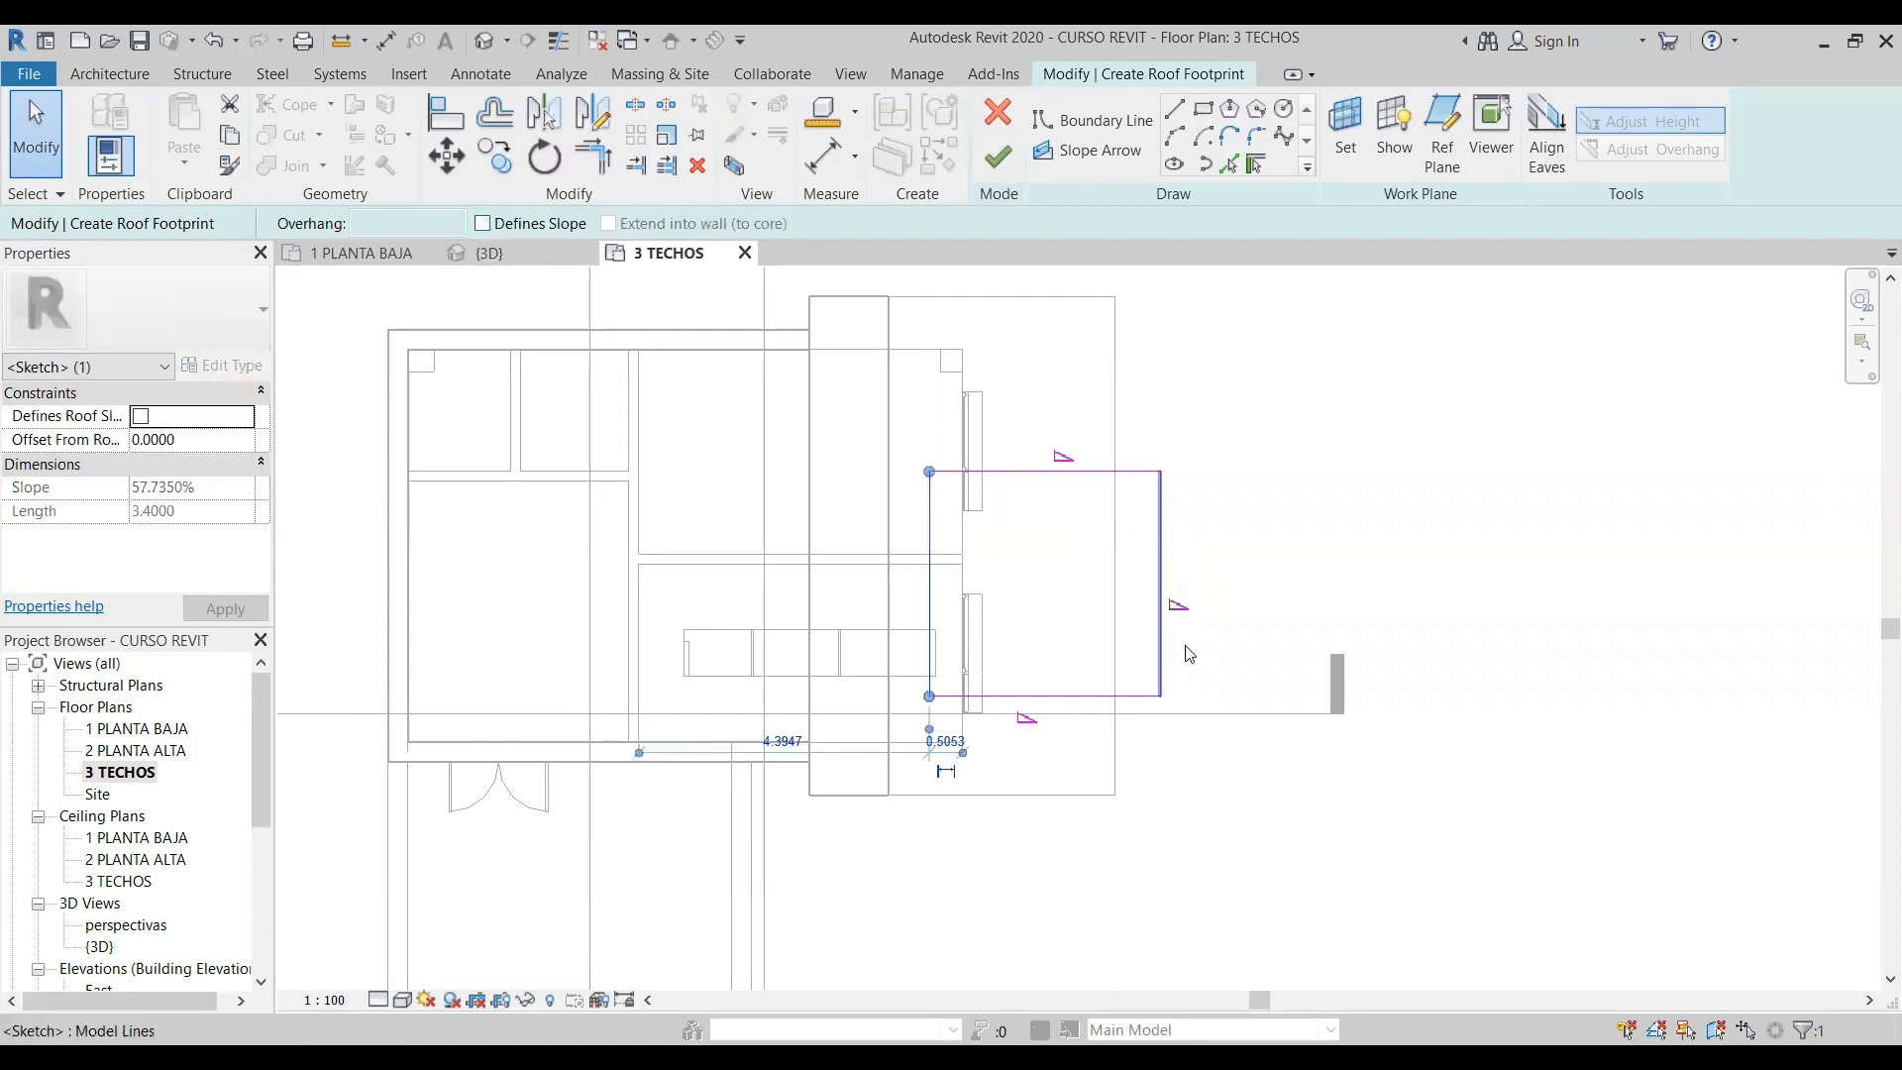
{"action": "left_click", "coordinate": [1160, 624]}
{"action": "left_click", "coordinate": [482, 223]}
{"action": "left_click", "coordinate": [1401, 645]}
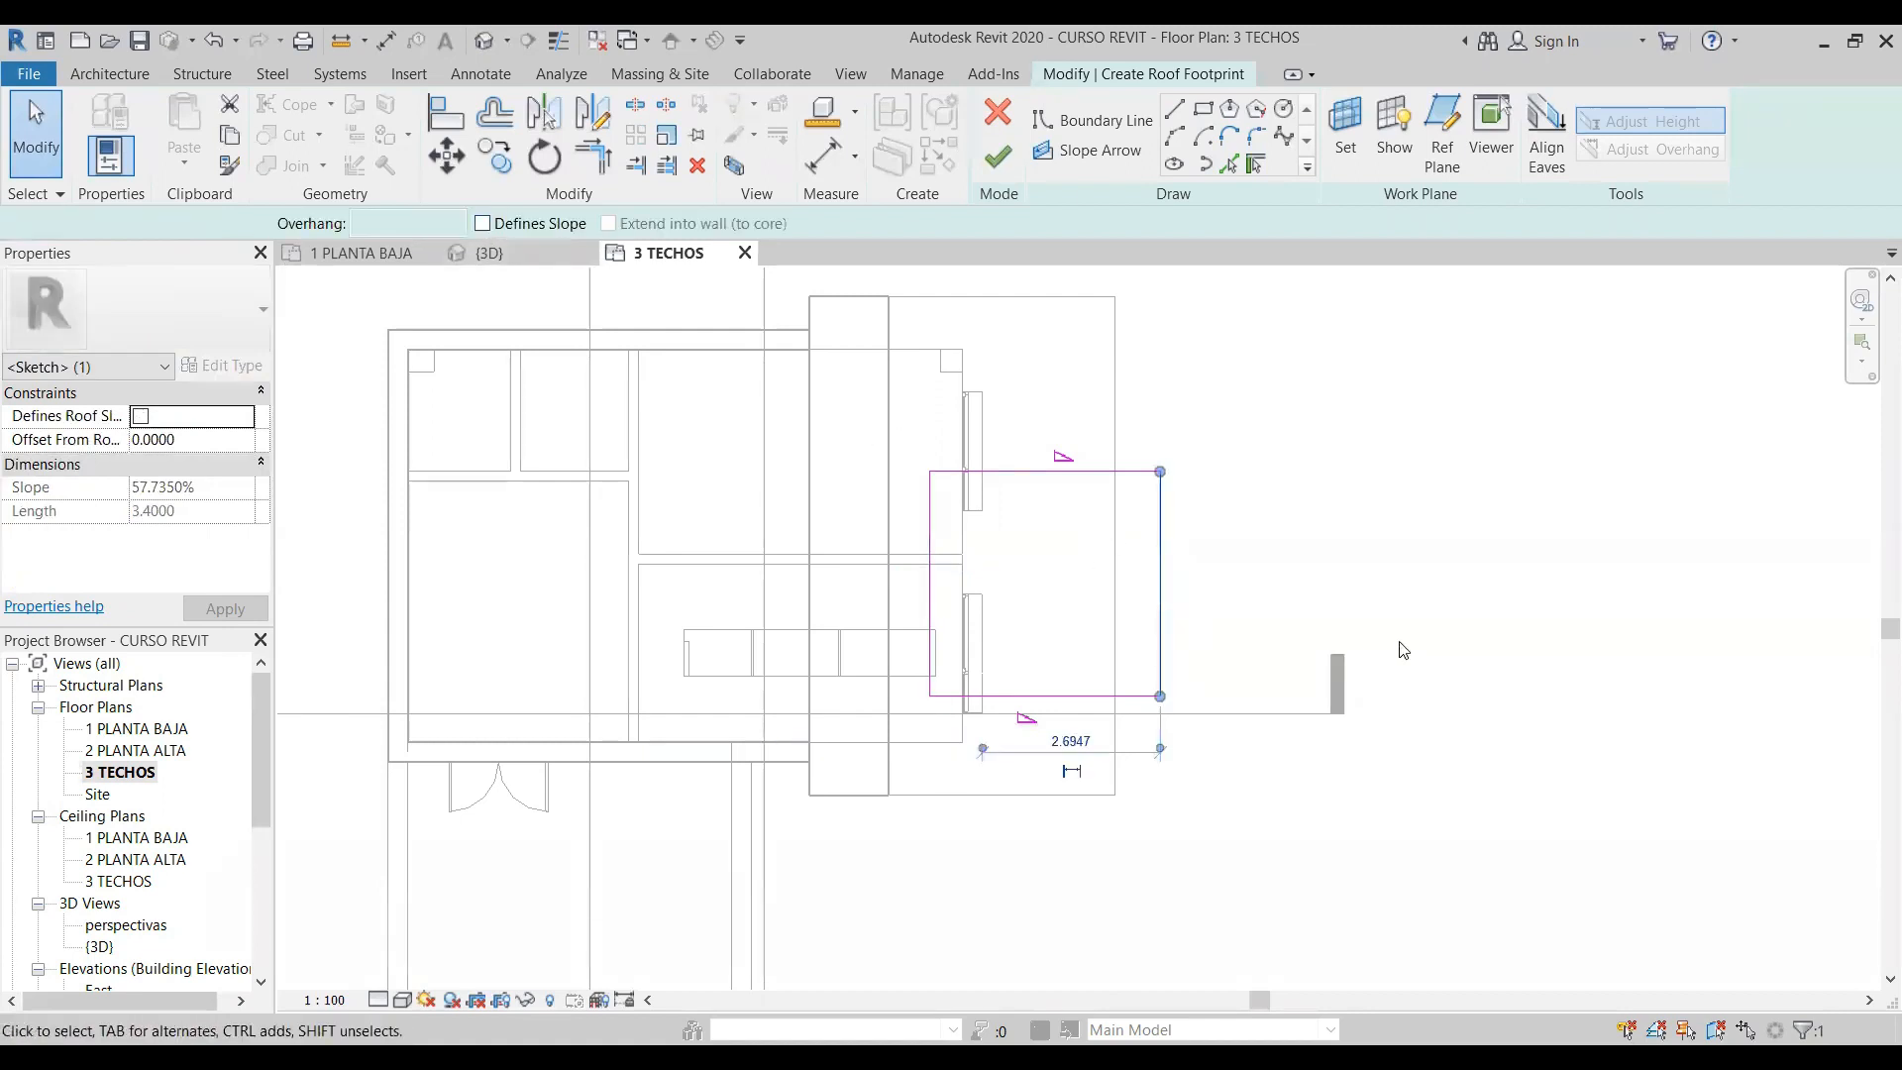
{"action": "left_click", "coordinate": [996, 159]}
- Examine how the small gable roof meets the main roof in the 3D view, the North elevation and Section 1
{"action": "left_click", "coordinate": [485, 41]}
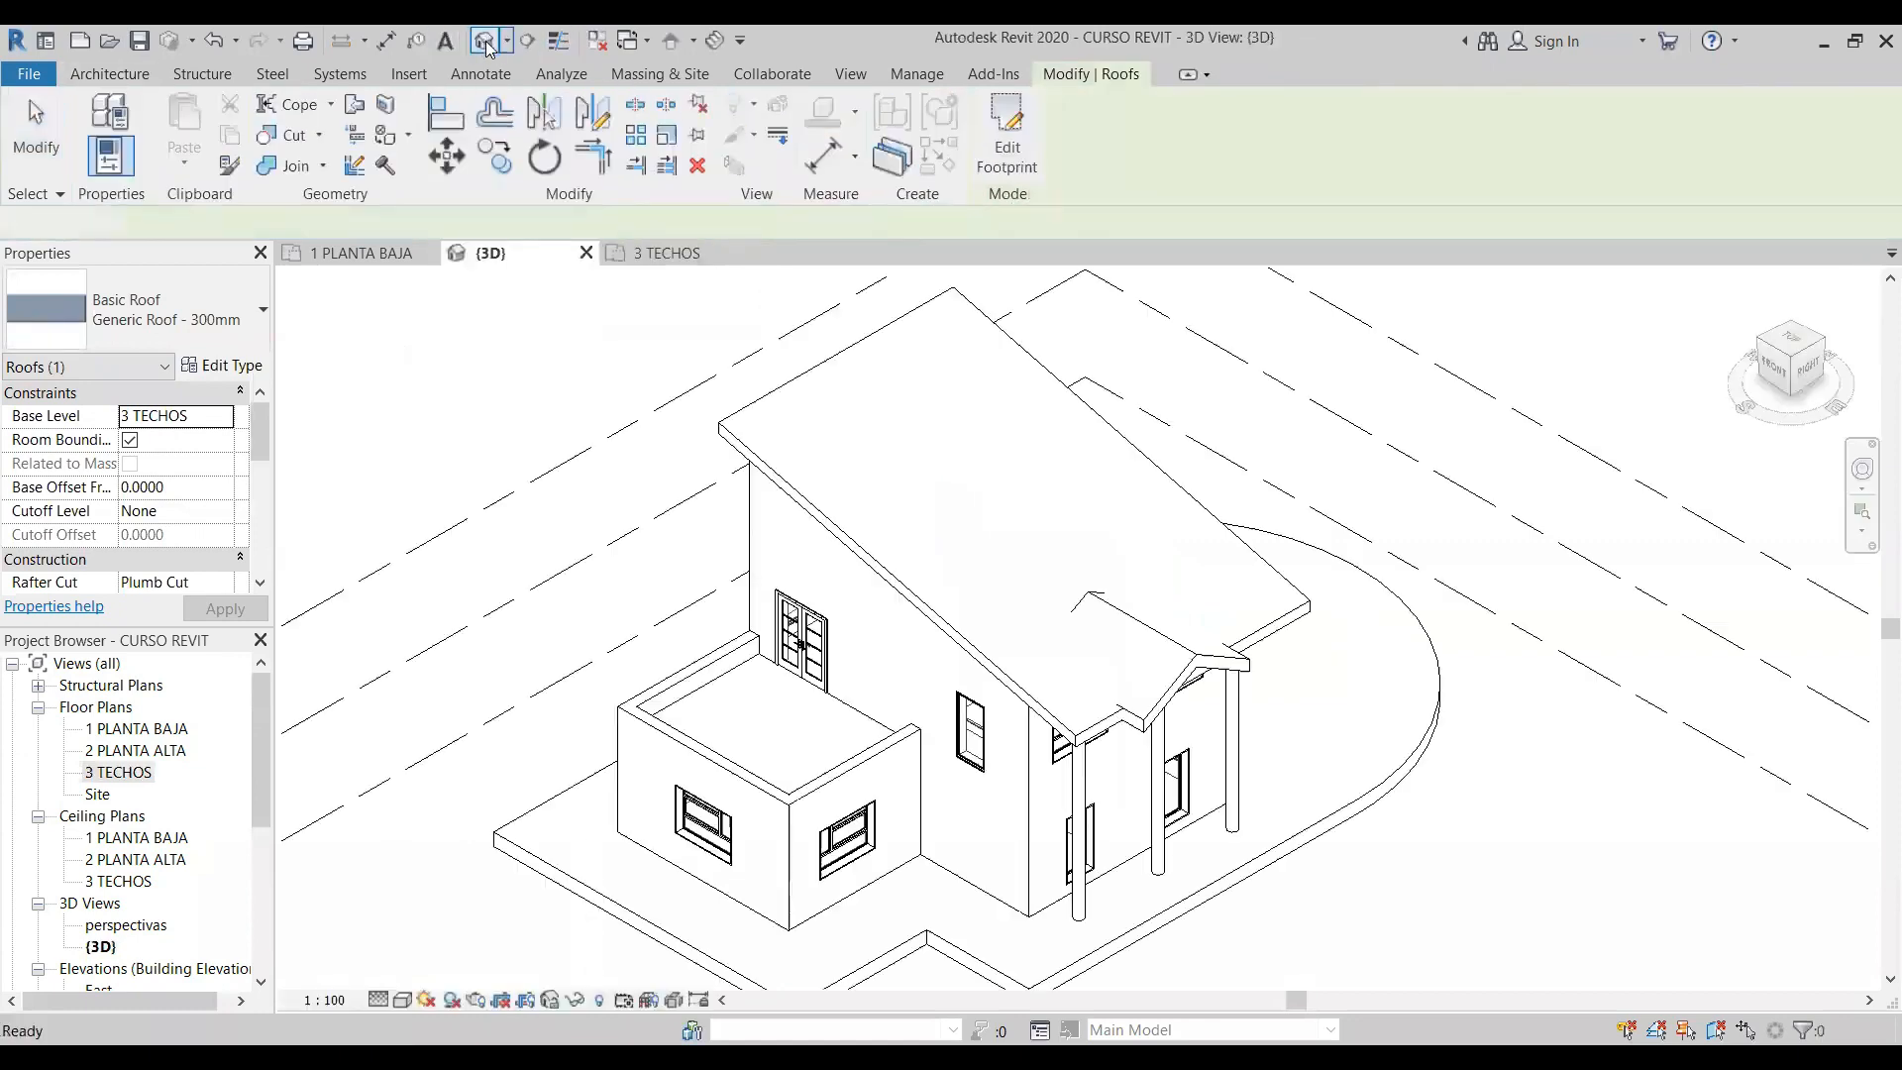
{"action": "scroll", "coordinate": [999, 553], "scroll_direction": "up", "scroll_amount": 4}
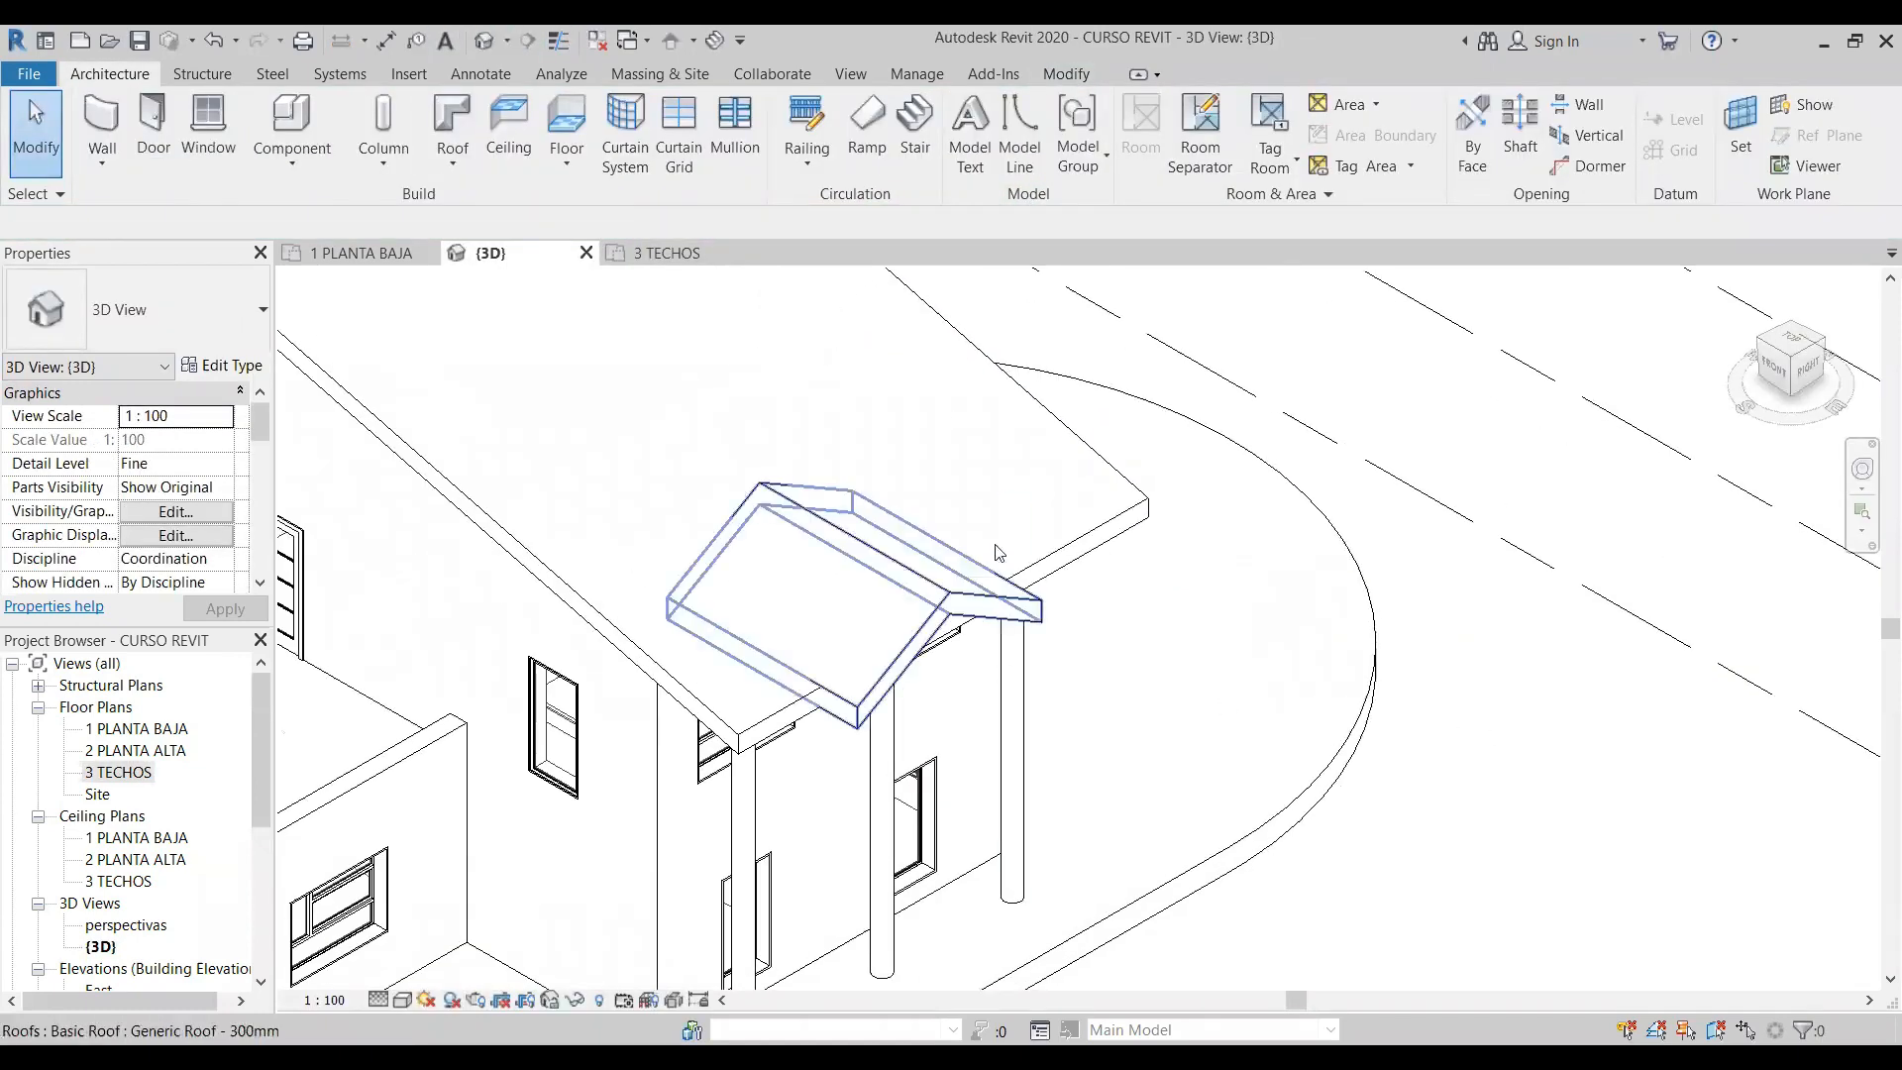
{"action": "middle_click_drag", "start_coordinate": [1201, 604], "coordinate": [1038, 622], "text": "shift"}
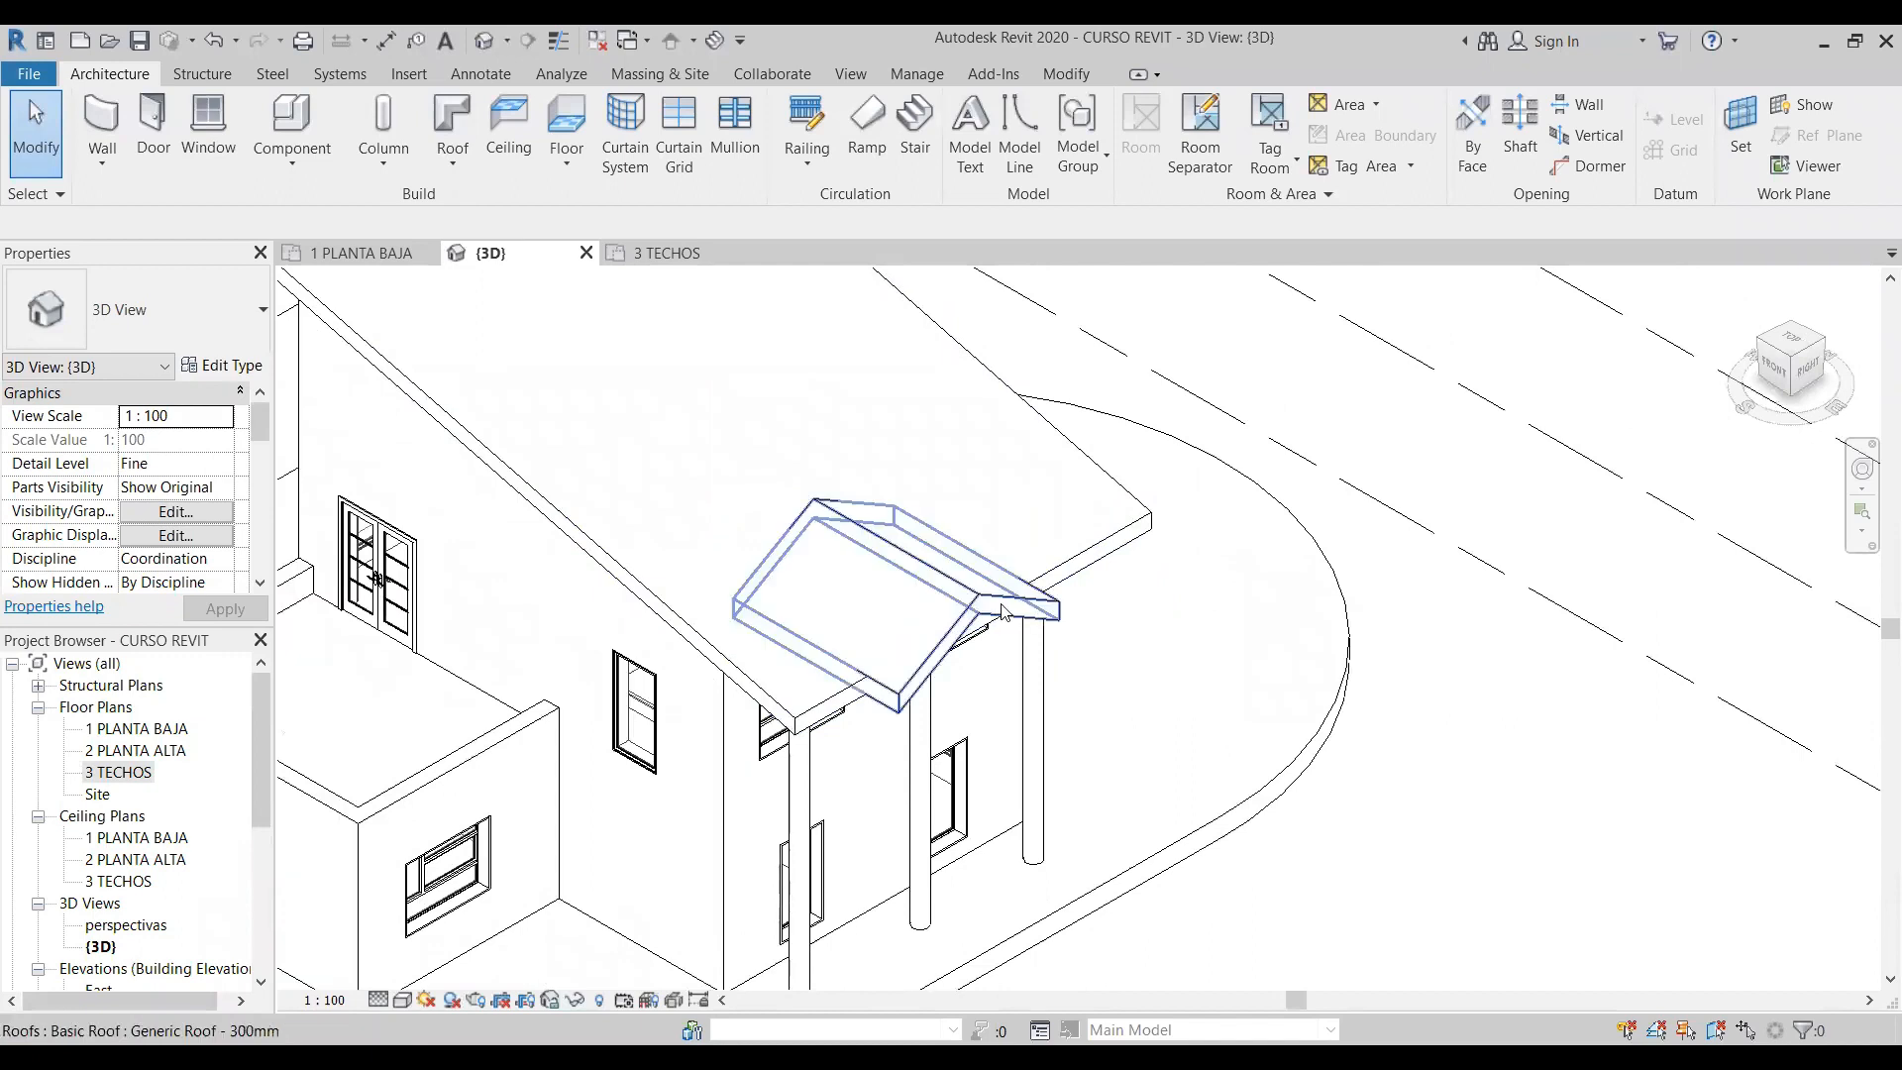
{"action": "left_click", "coordinate": [1004, 612]}
{"action": "left_click", "coordinate": [1101, 551]}
{"action": "left_click", "coordinate": [1223, 649]}
{"action": "left_click_drag", "start_coordinate": [262, 760], "coordinate": [262, 832]}
{"action": "double_click", "coordinate": [109, 859]}
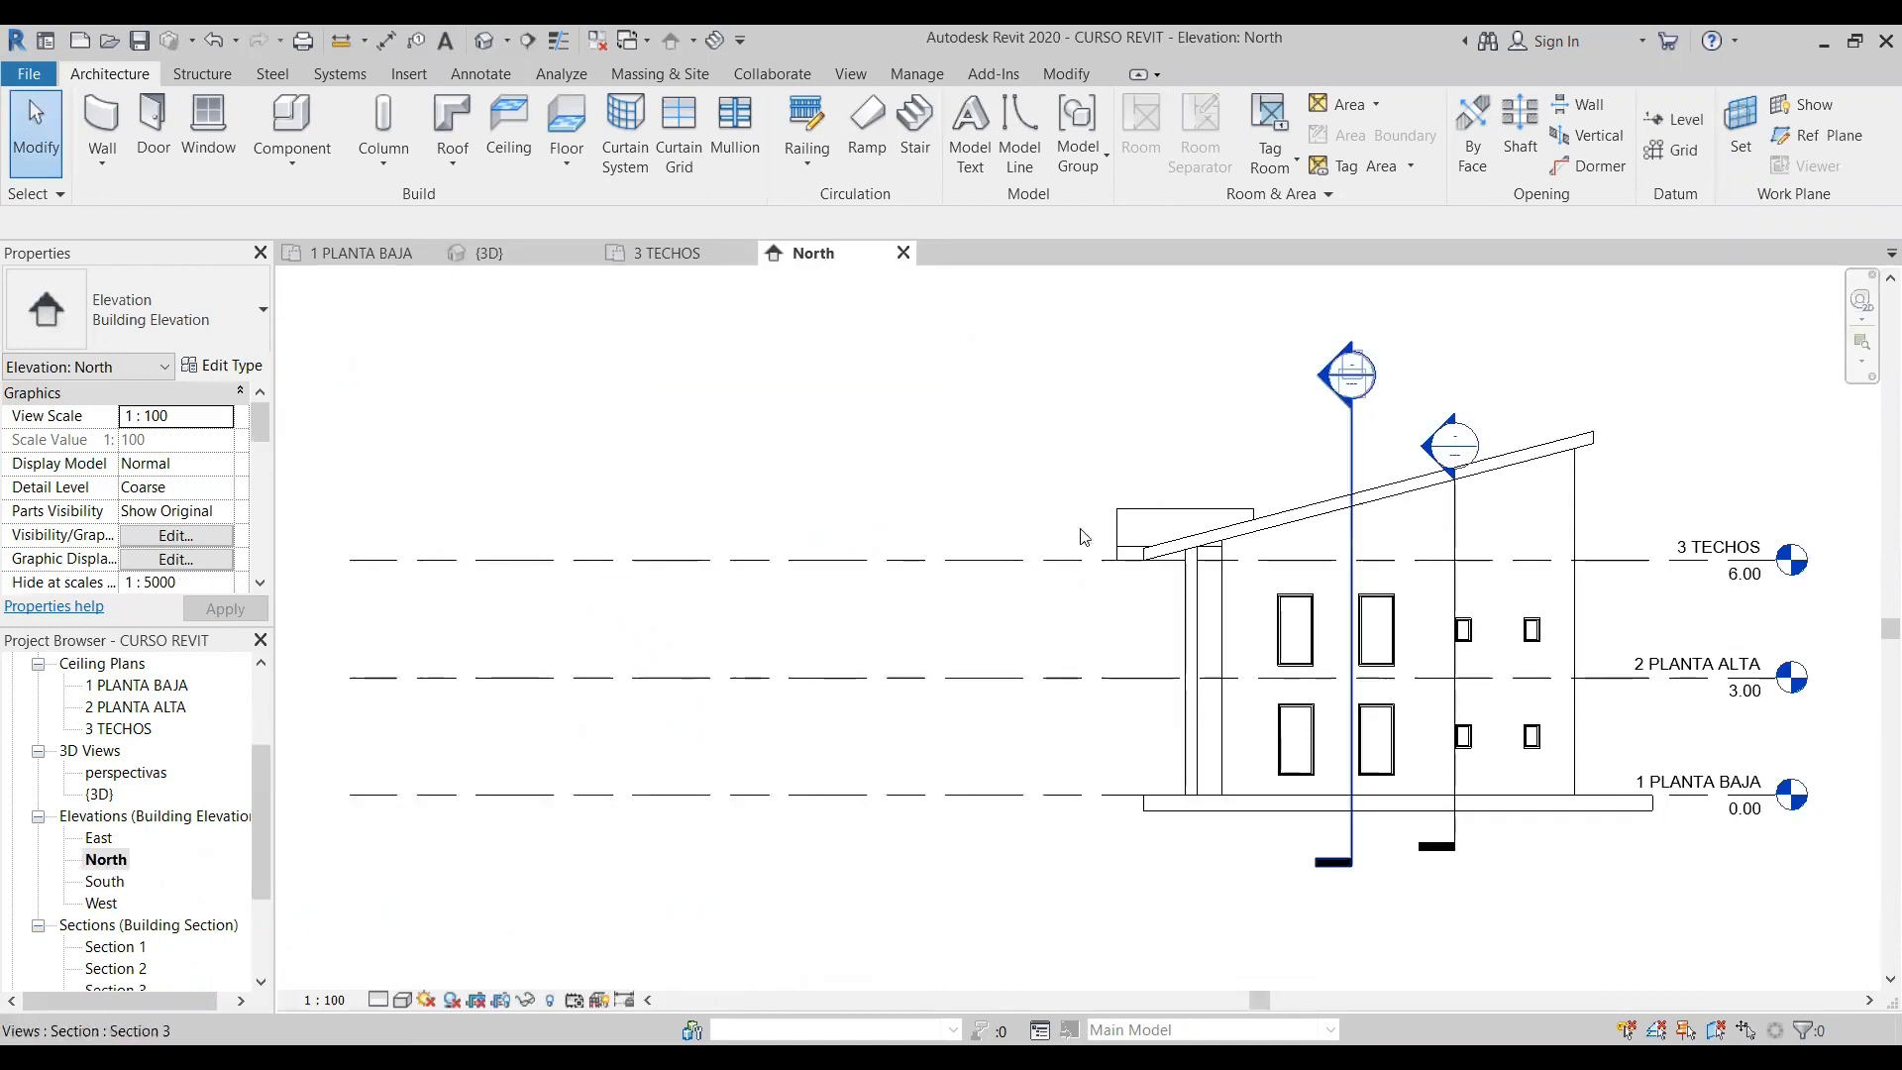
{"action": "scroll", "coordinate": [1082, 536], "scroll_direction": "up", "scroll_amount": 5}
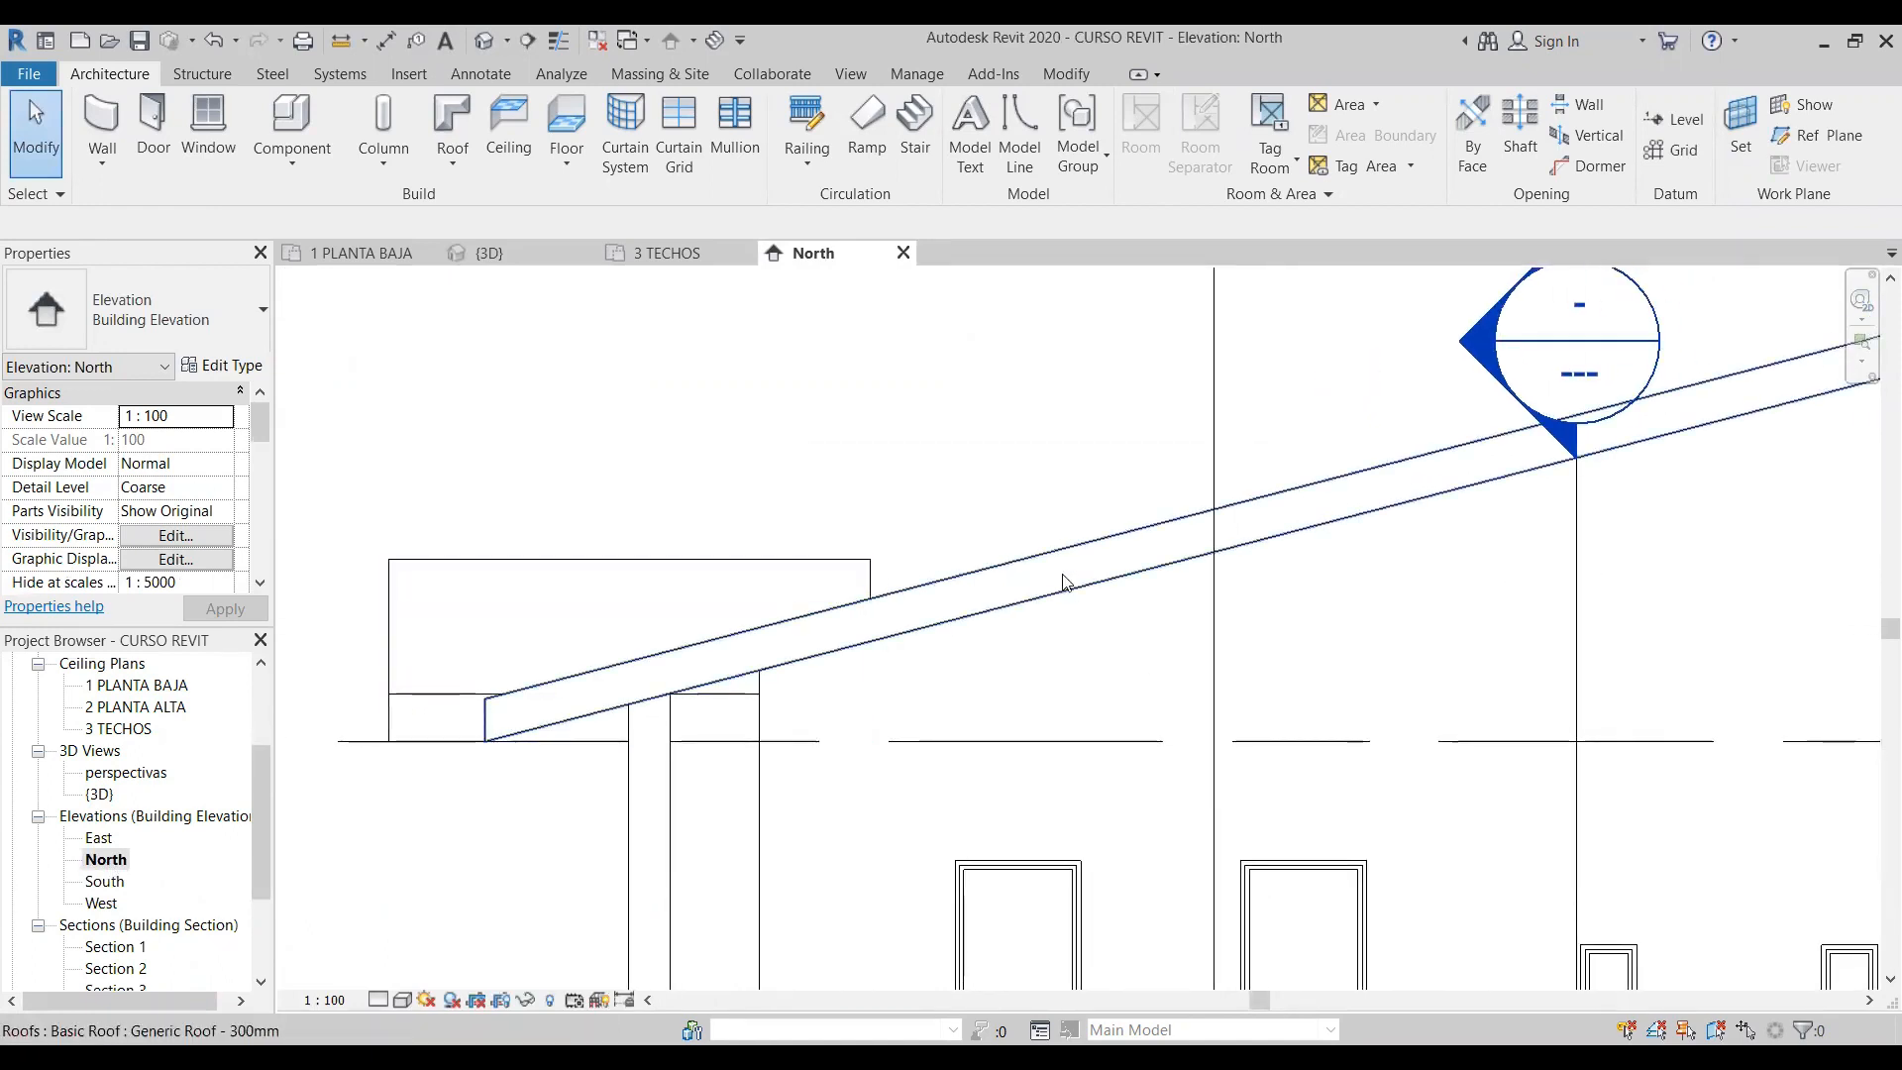
{"action": "scroll", "coordinate": [817, 584], "scroll_direction": "down", "scroll_amount": 1}
{"action": "double_click", "coordinate": [115, 947]}
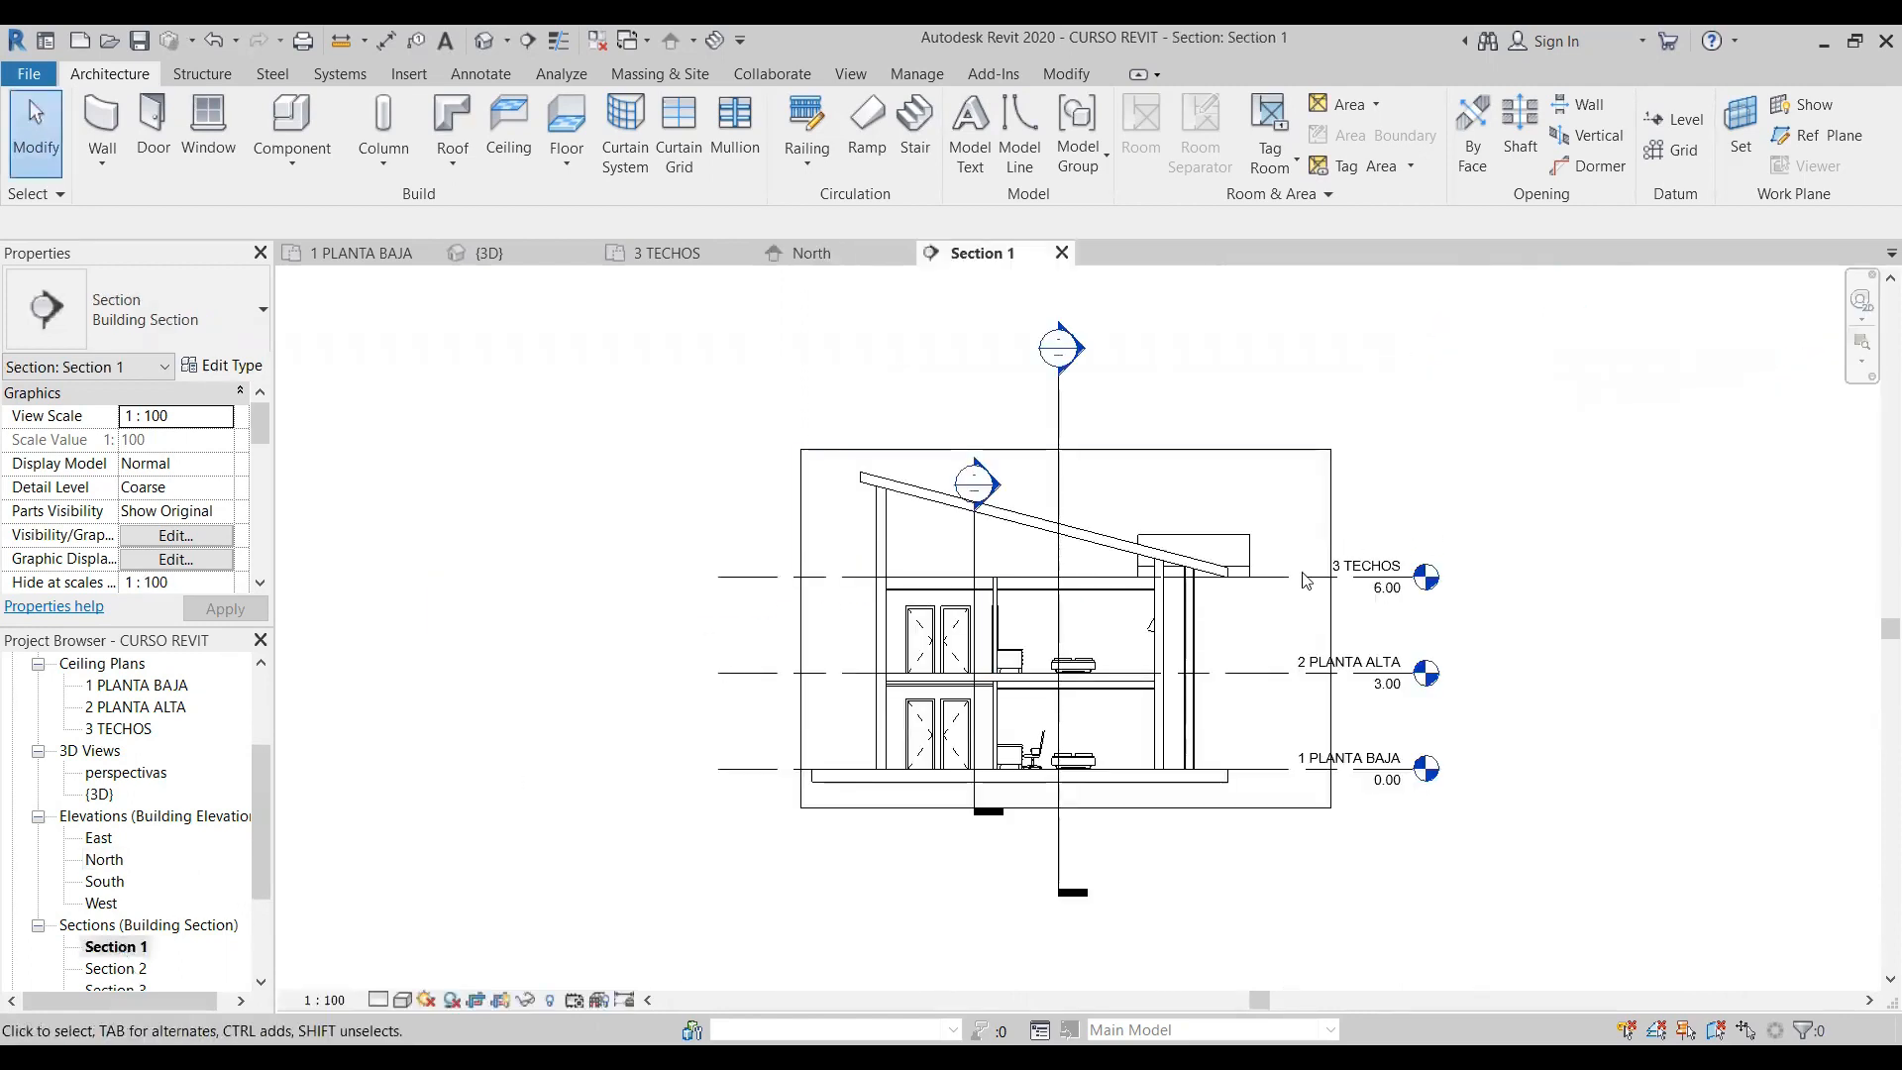
{"action": "scroll", "coordinate": [1298, 582], "scroll_direction": "up", "scroll_amount": 4}
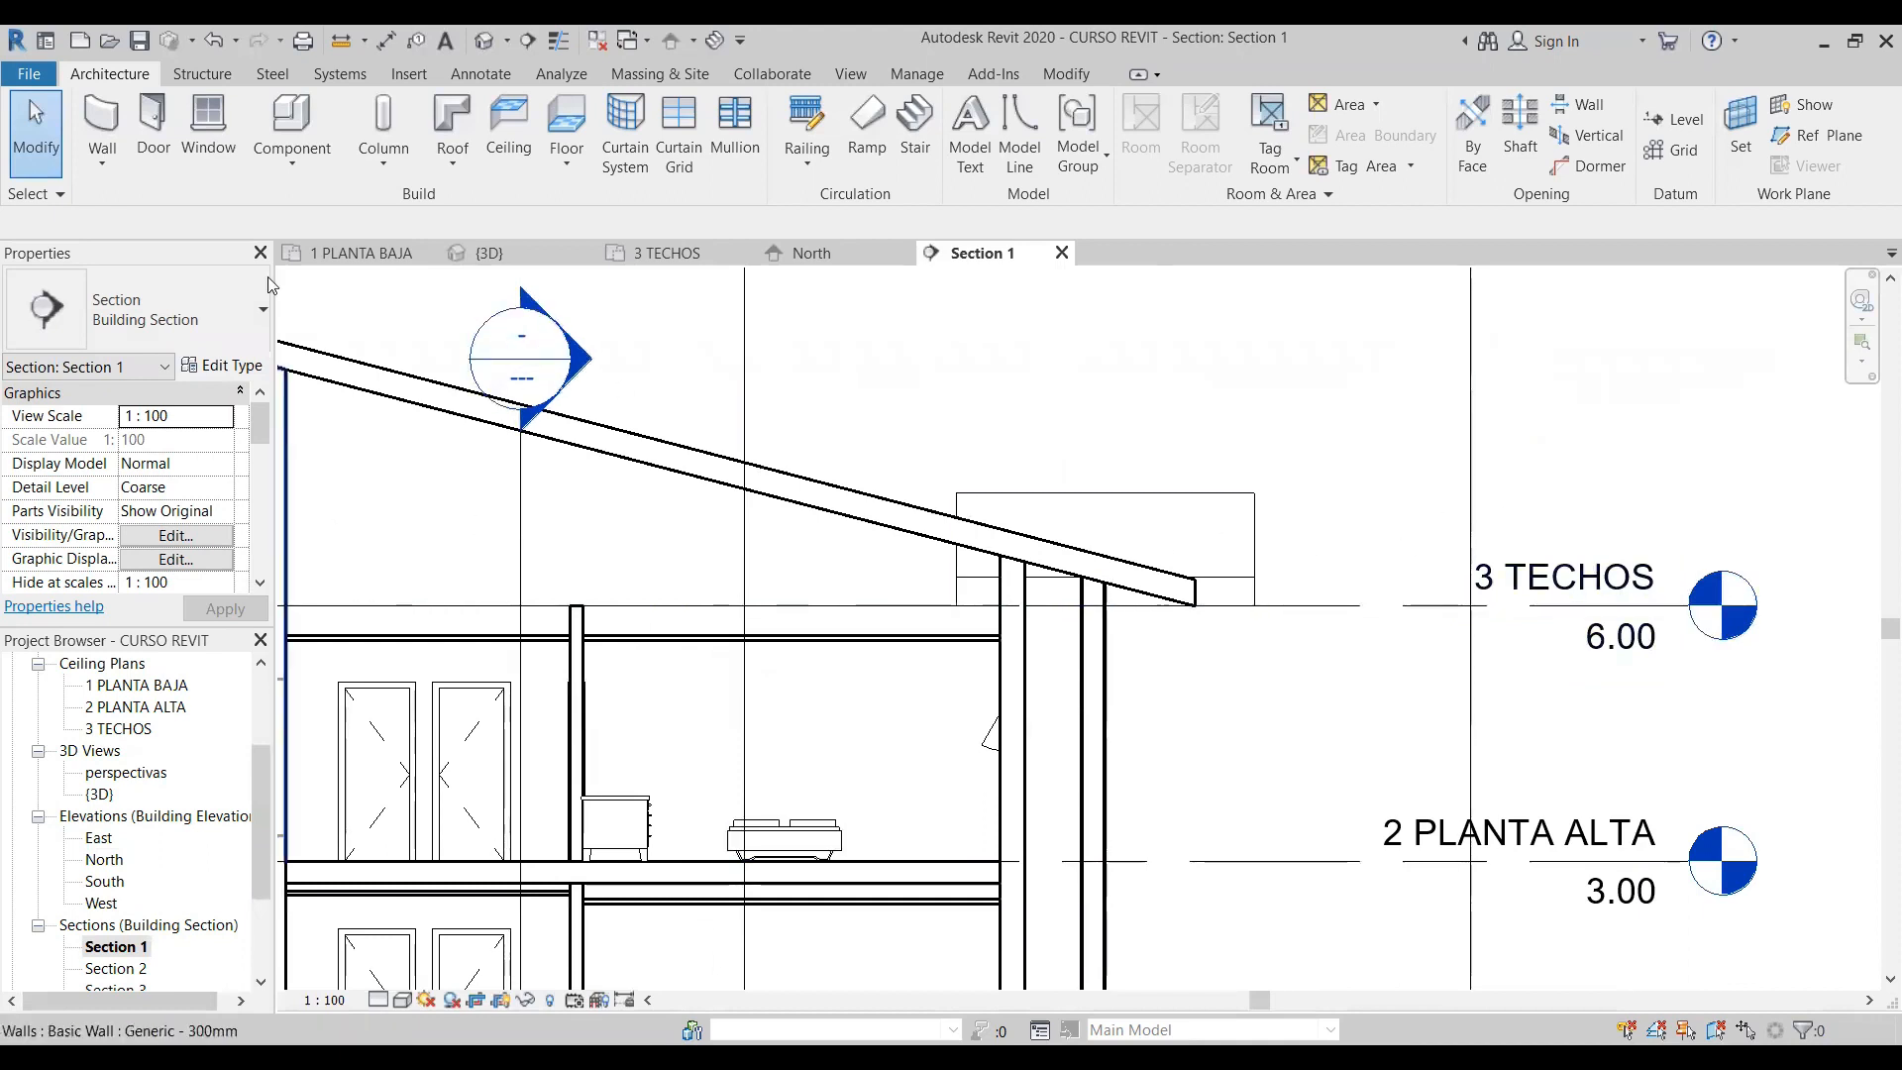
- In the 3D view, use Join/Unjoin Roof to join the small gable roof's rear edge to the main roof's top face
{"action": "left_click", "coordinate": [489, 40]}
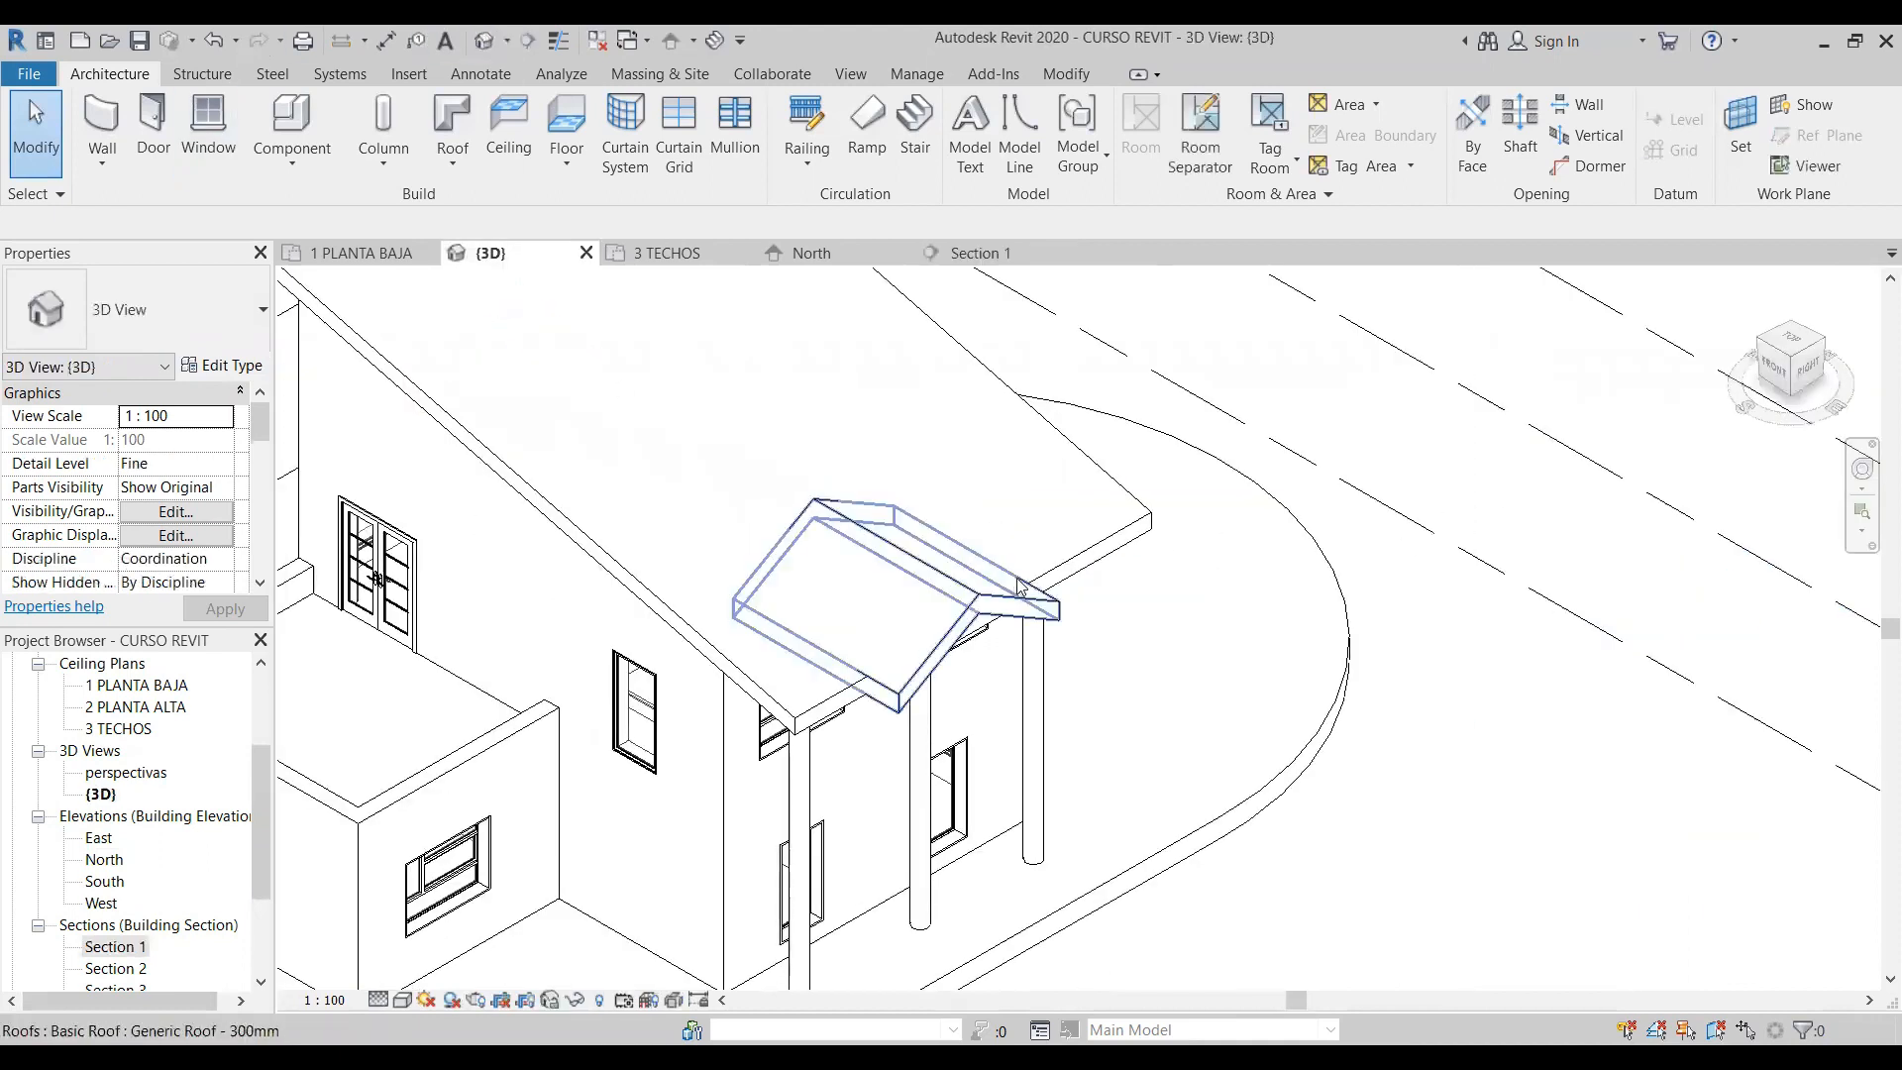
{"action": "left_click", "coordinate": [1068, 75]}
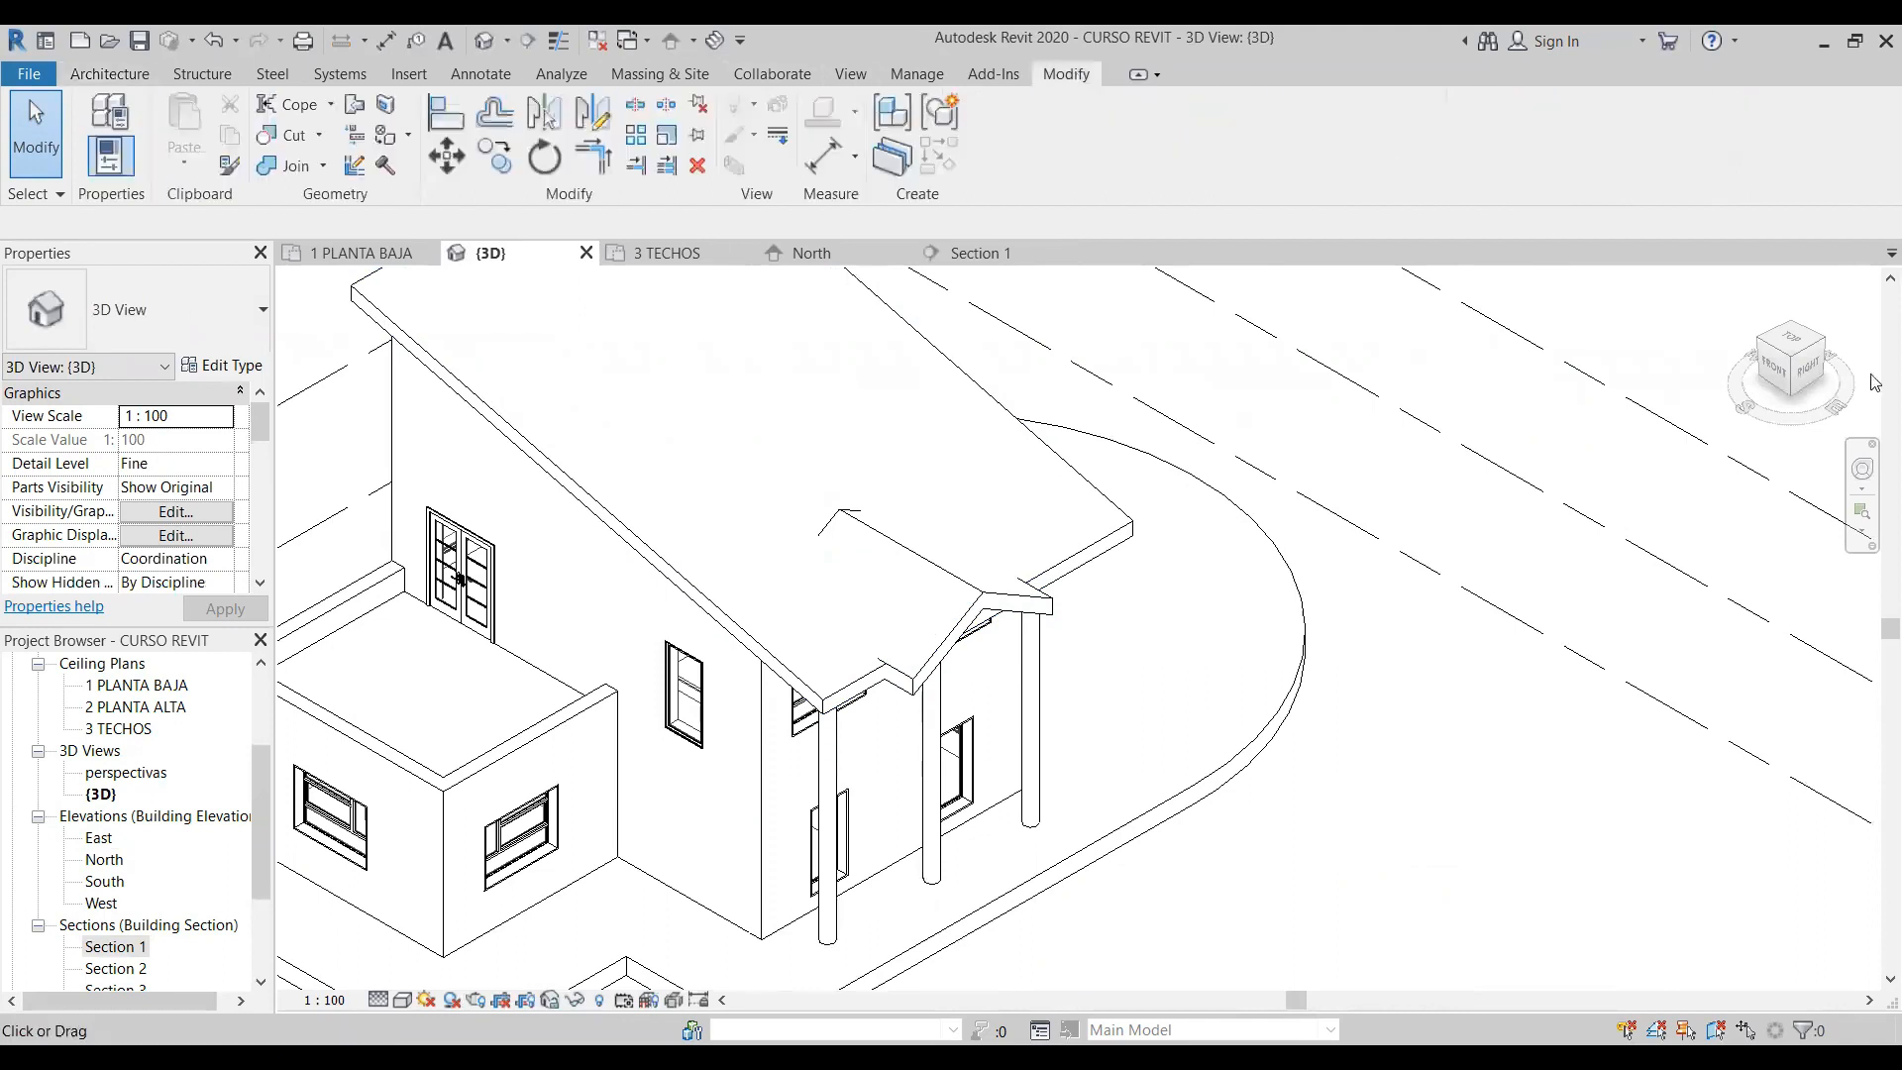
{"action": "left_click", "coordinate": [356, 105]}
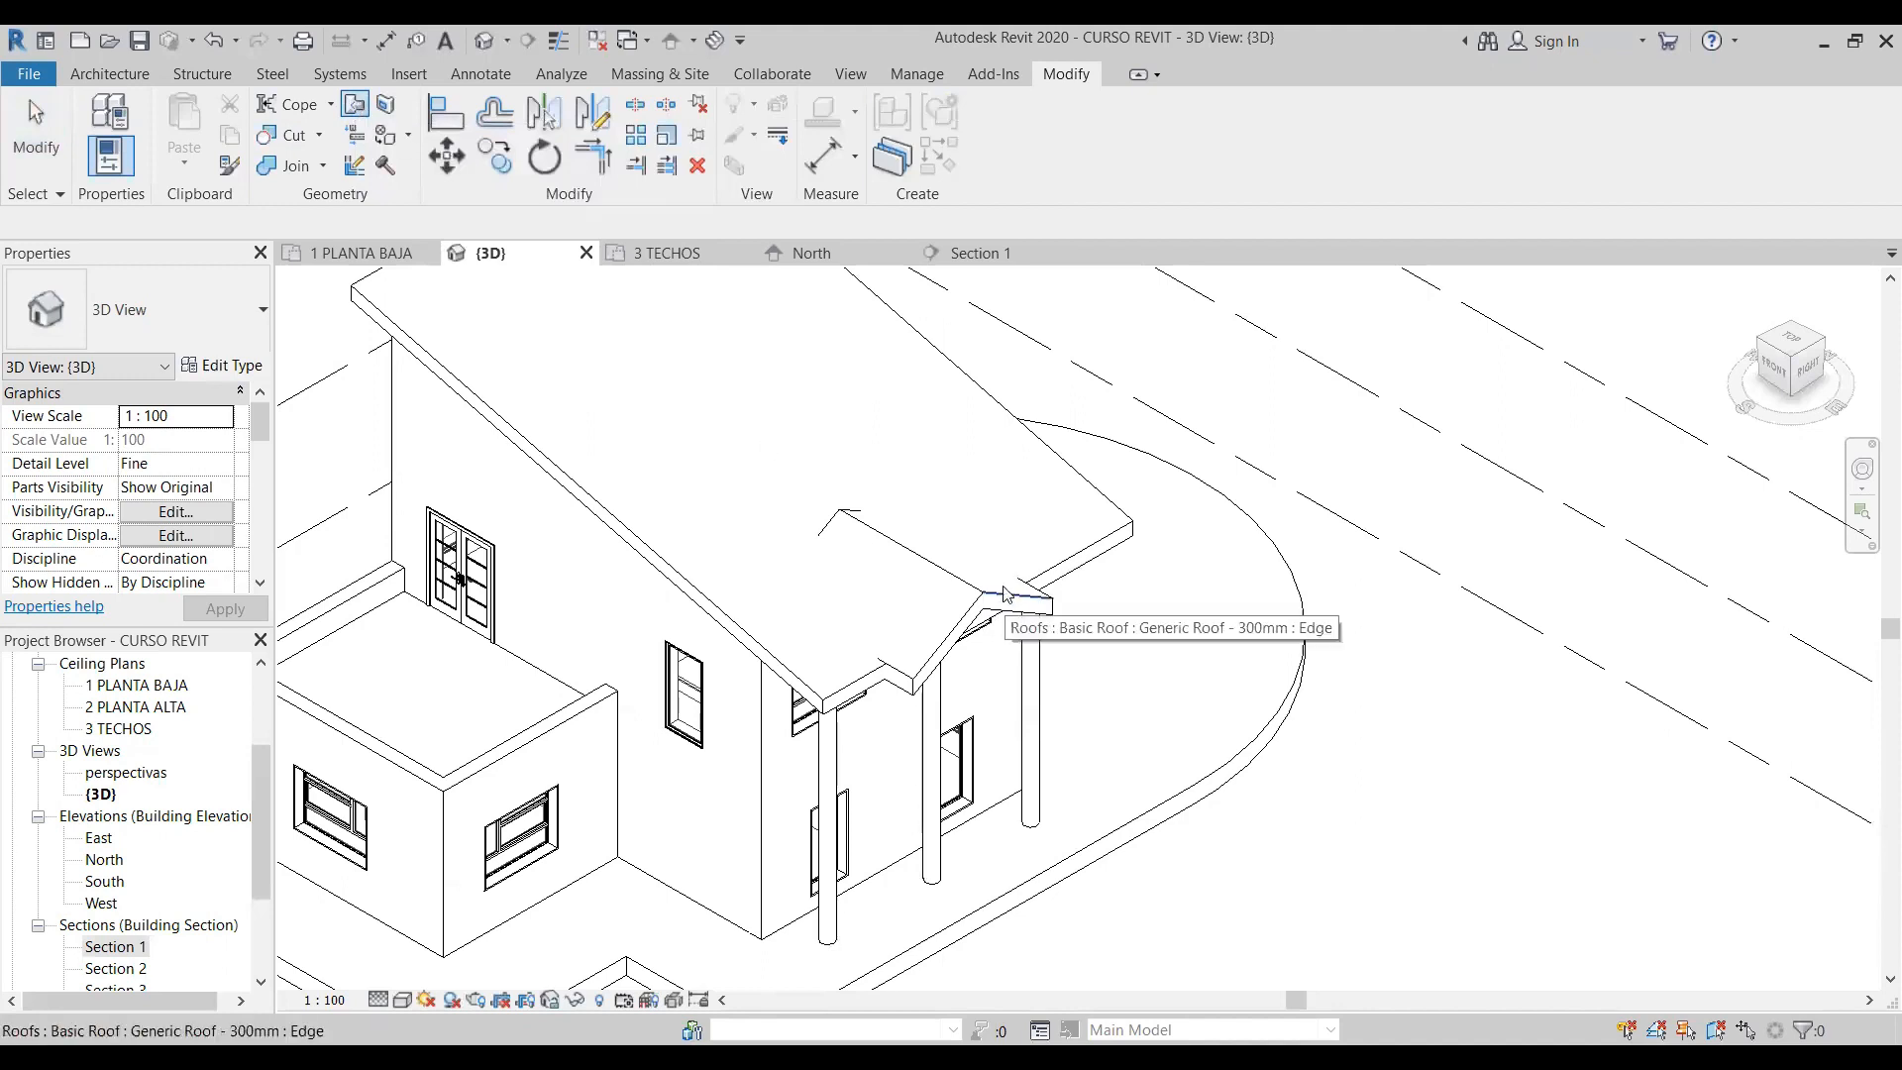
{"action": "left_click", "coordinate": [854, 522]}
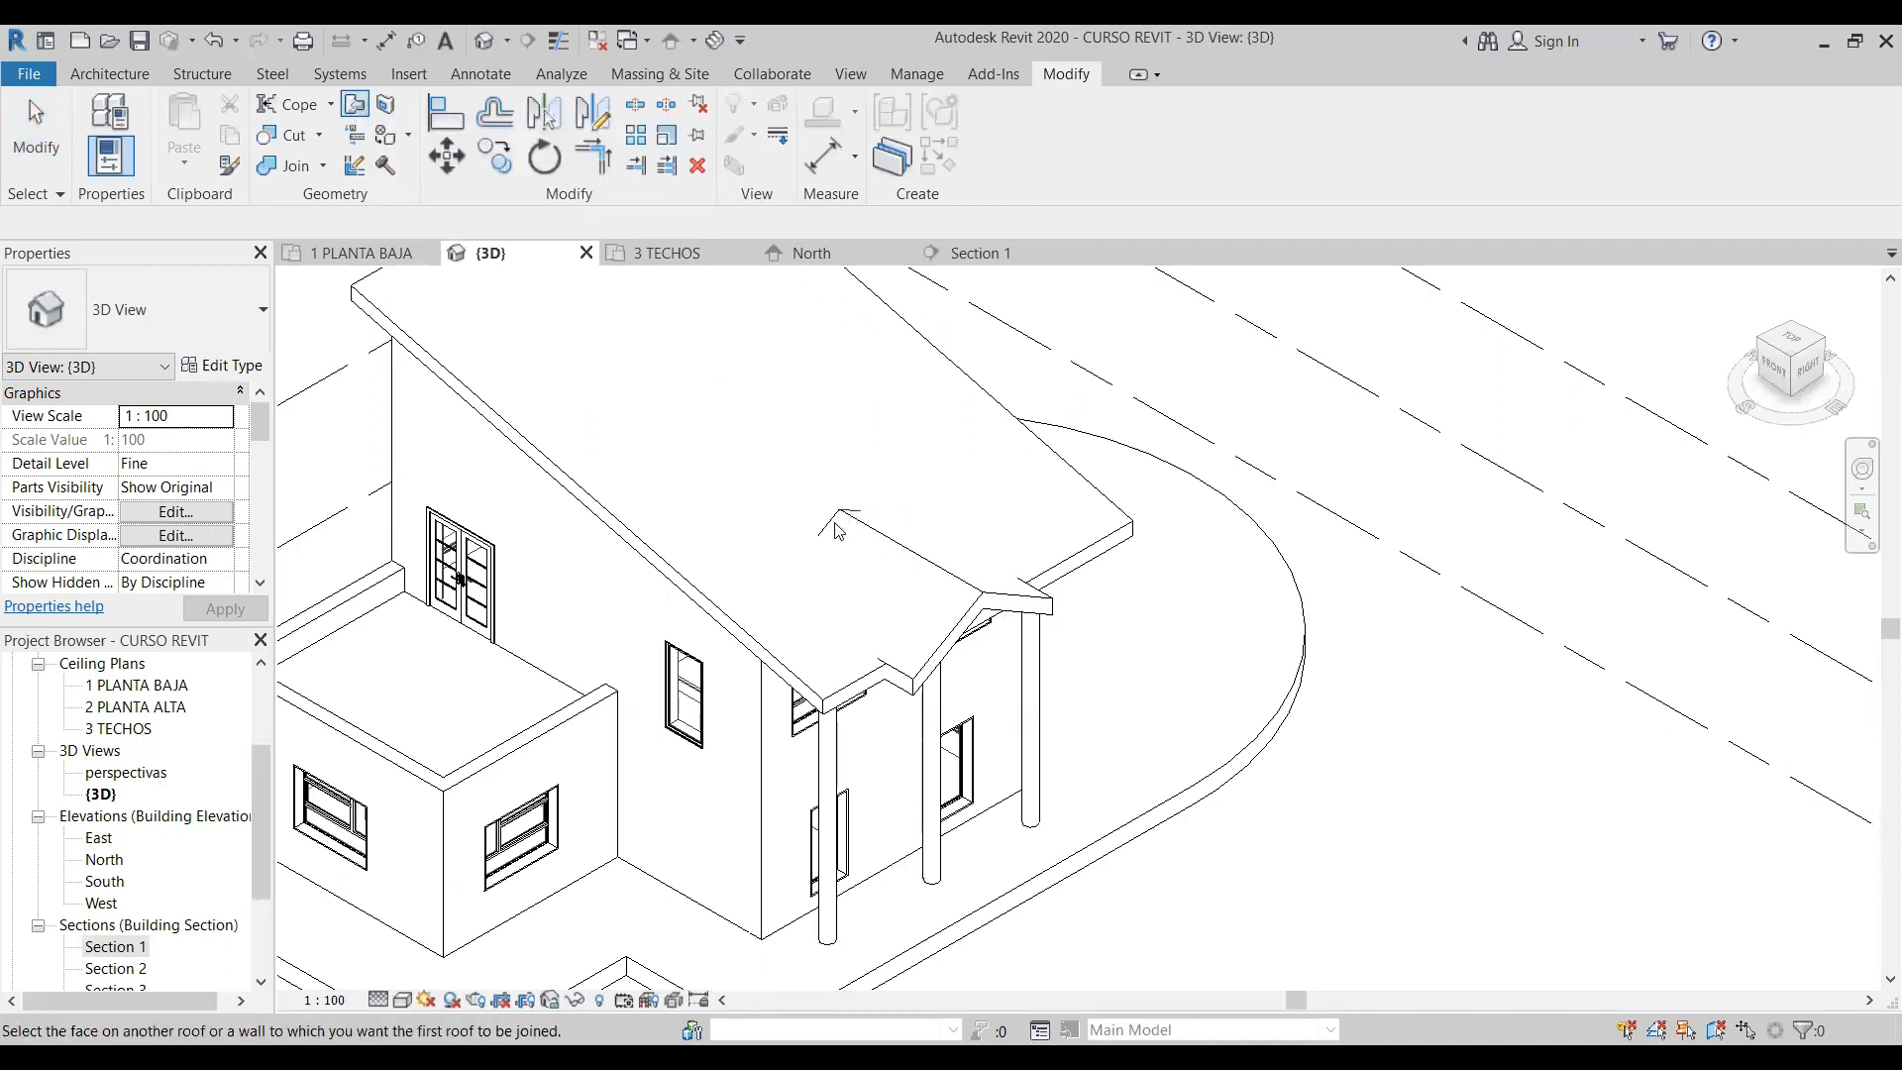
{"action": "left_click", "coordinate": [904, 455]}
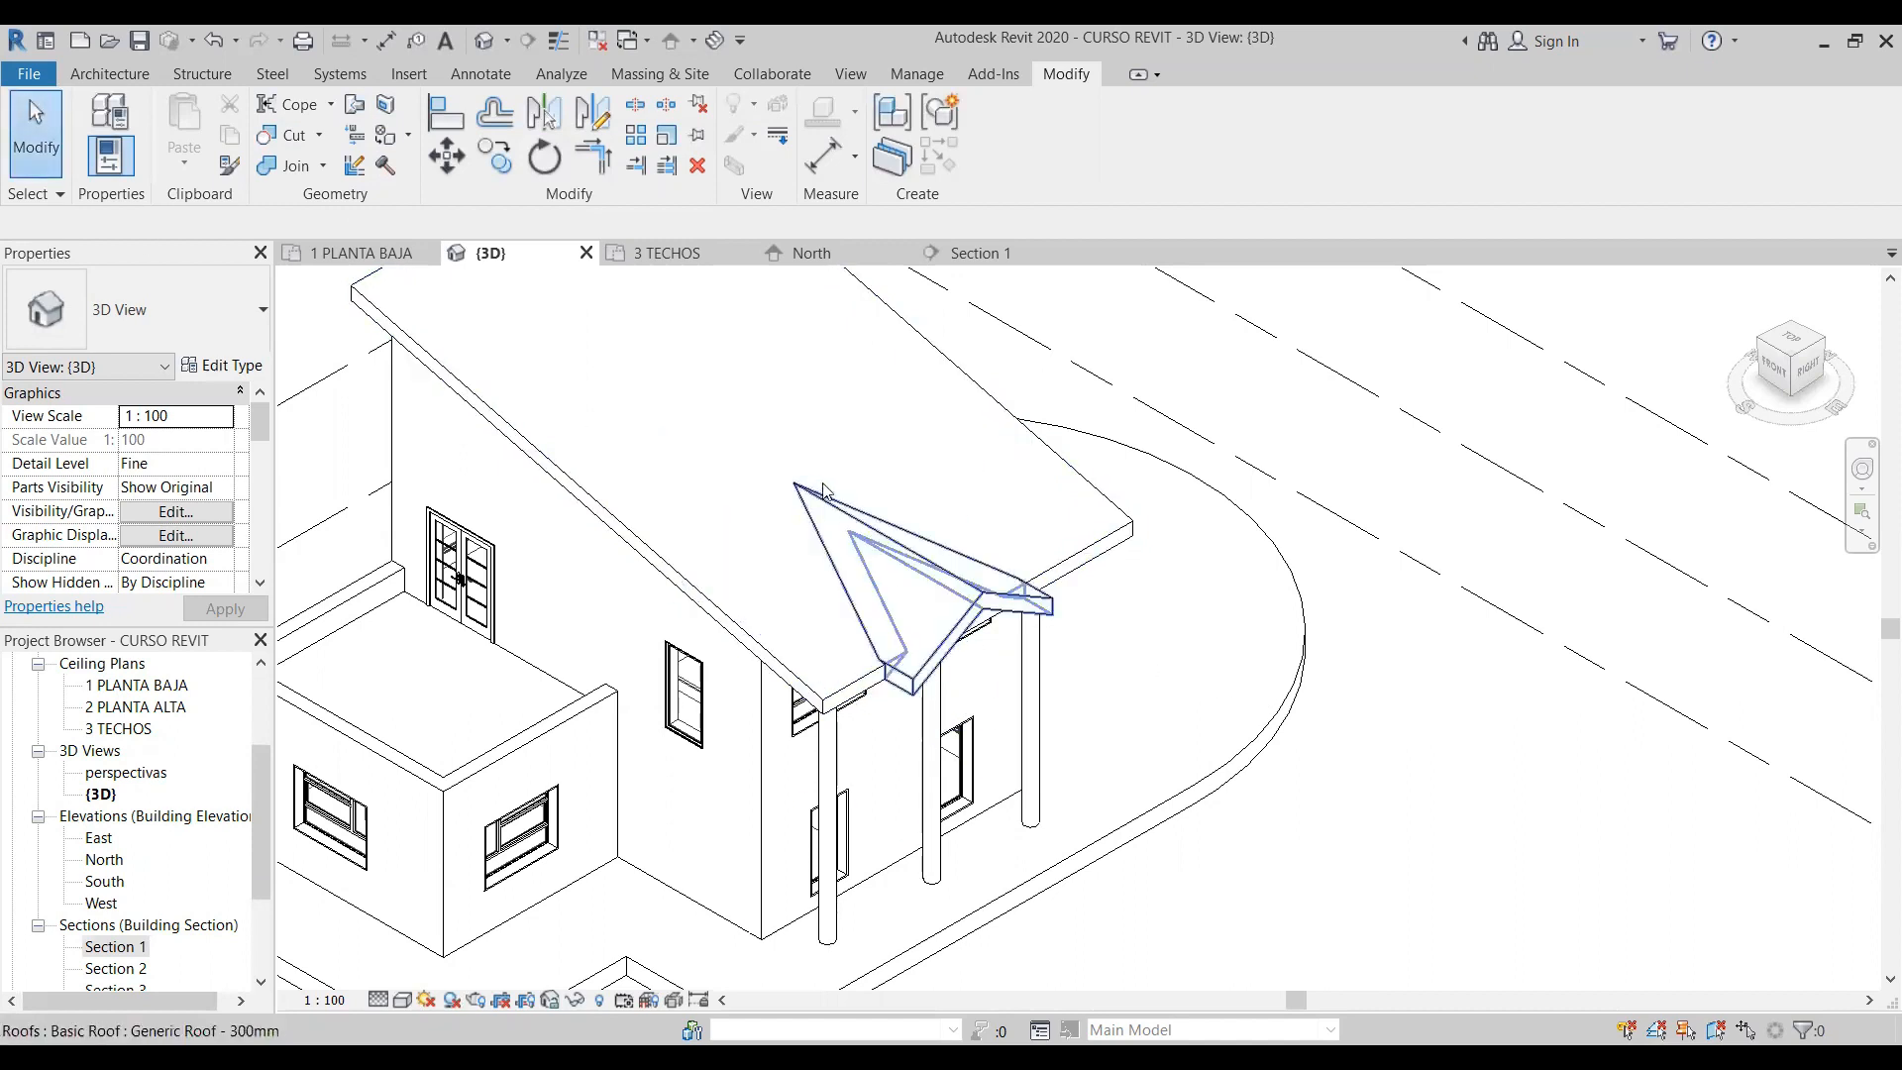
- Check the joined gable roof in the North elevation and the 3D view, selecting the roofs in turn
{"action": "double_click", "coordinate": [110, 858]}
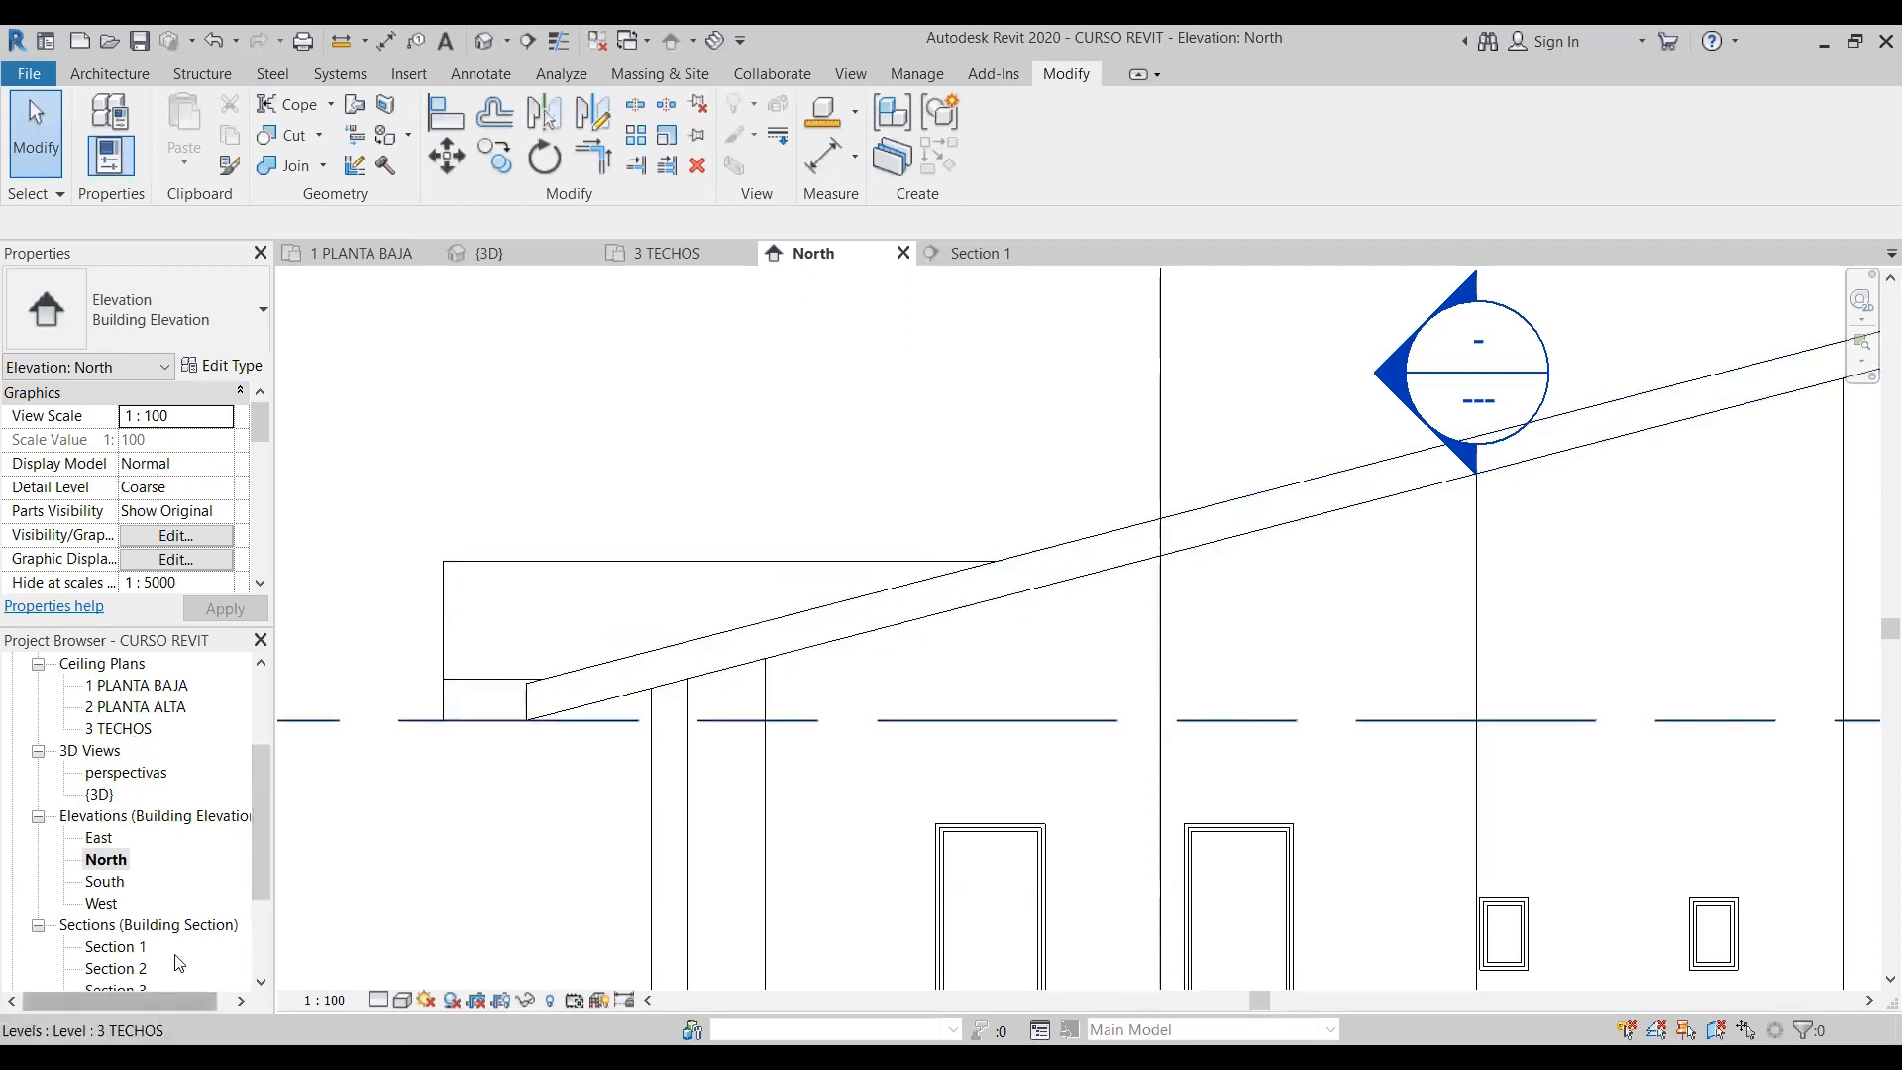
{"action": "left_click", "coordinate": [484, 40]}
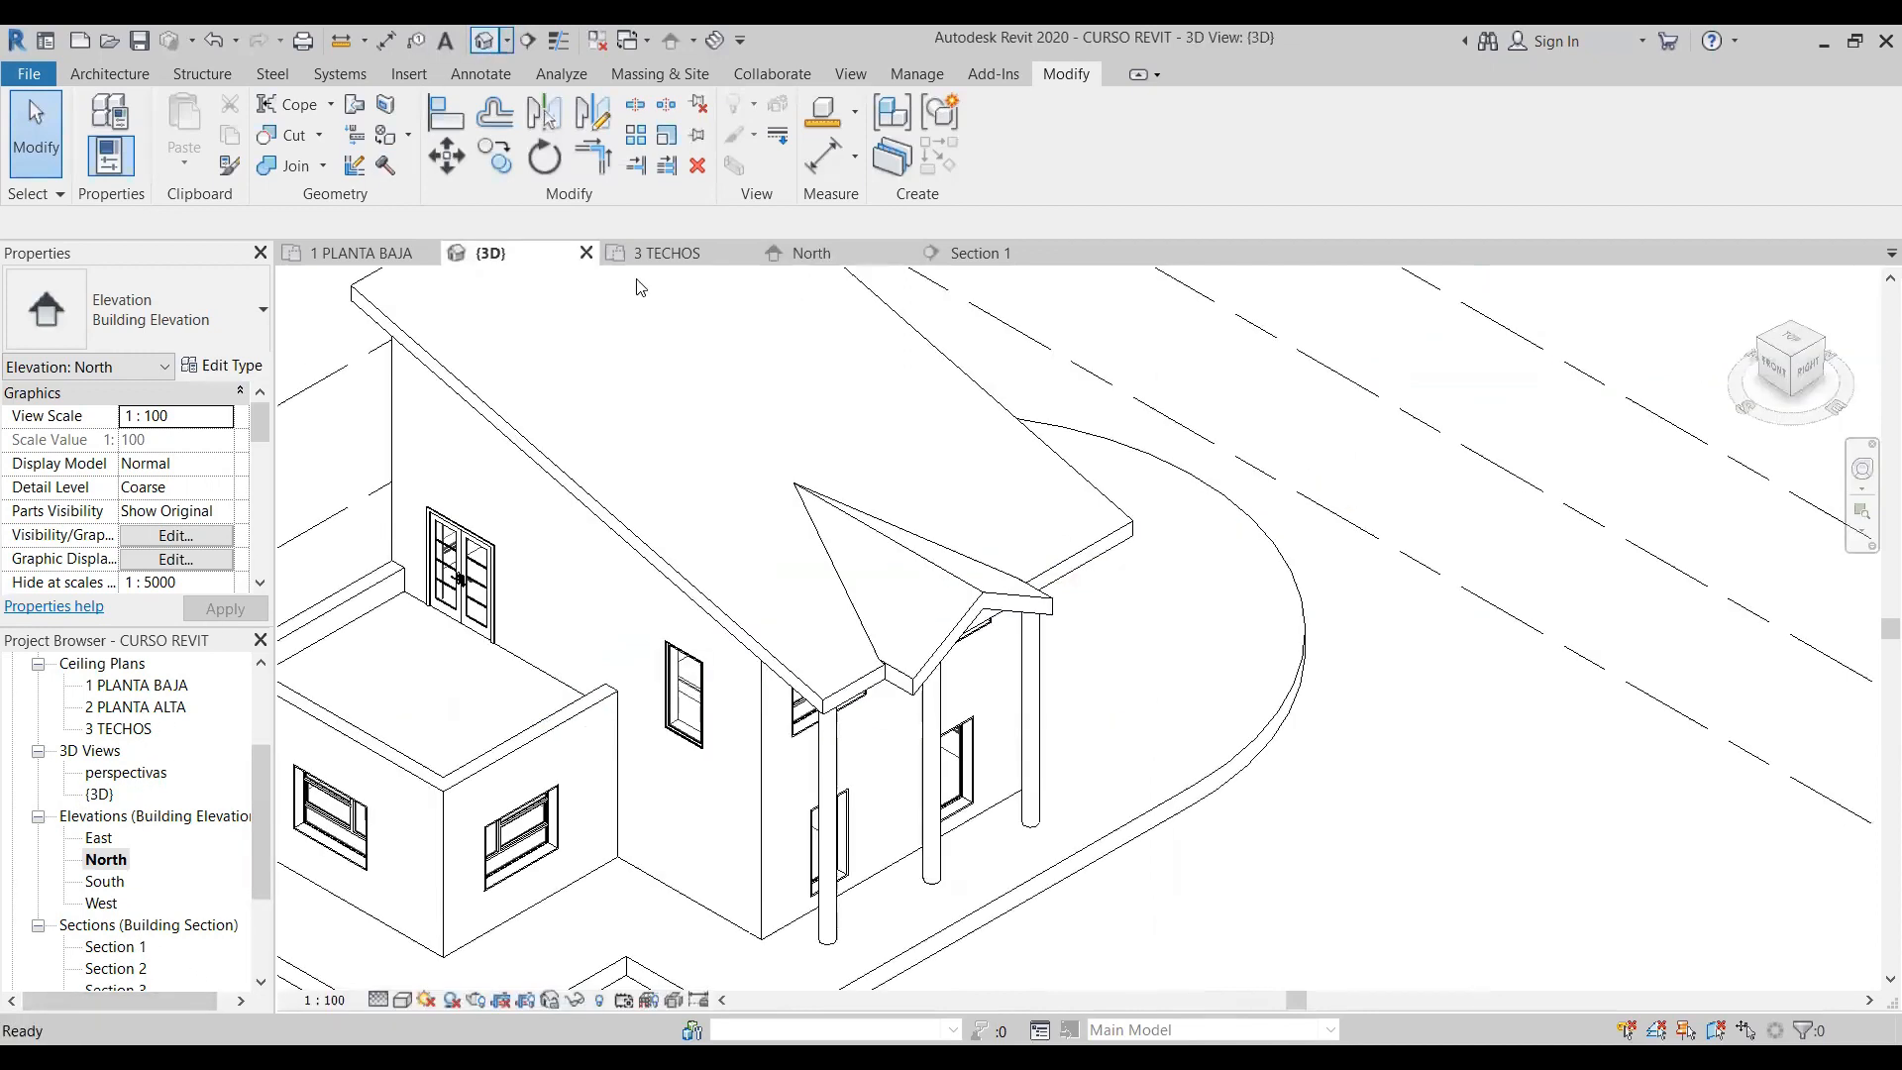
{"action": "scroll", "coordinate": [1169, 788], "scroll_direction": "down", "scroll_amount": 5}
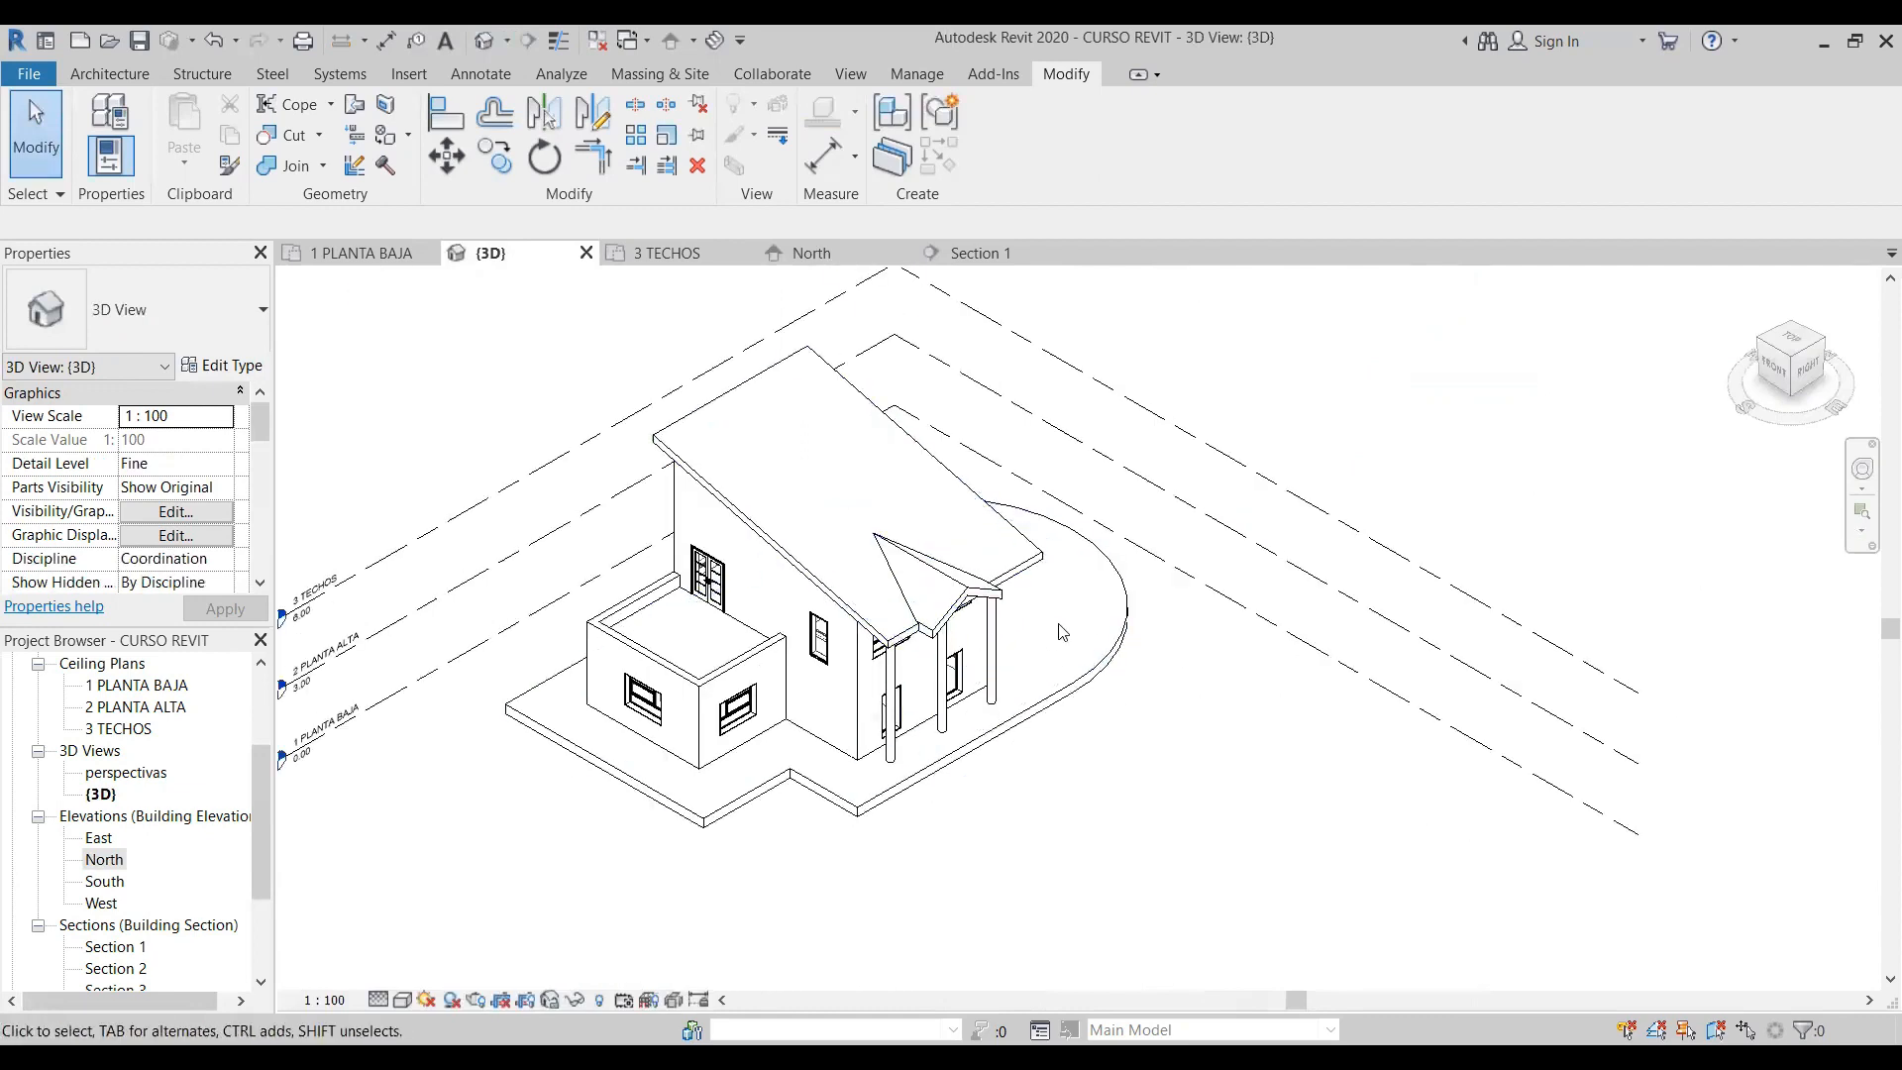
{"action": "scroll", "coordinate": [1057, 623], "scroll_direction": "up", "scroll_amount": 3}
{"action": "left_click", "coordinate": [1009, 526]}
{"action": "left_click", "coordinate": [1050, 655]}
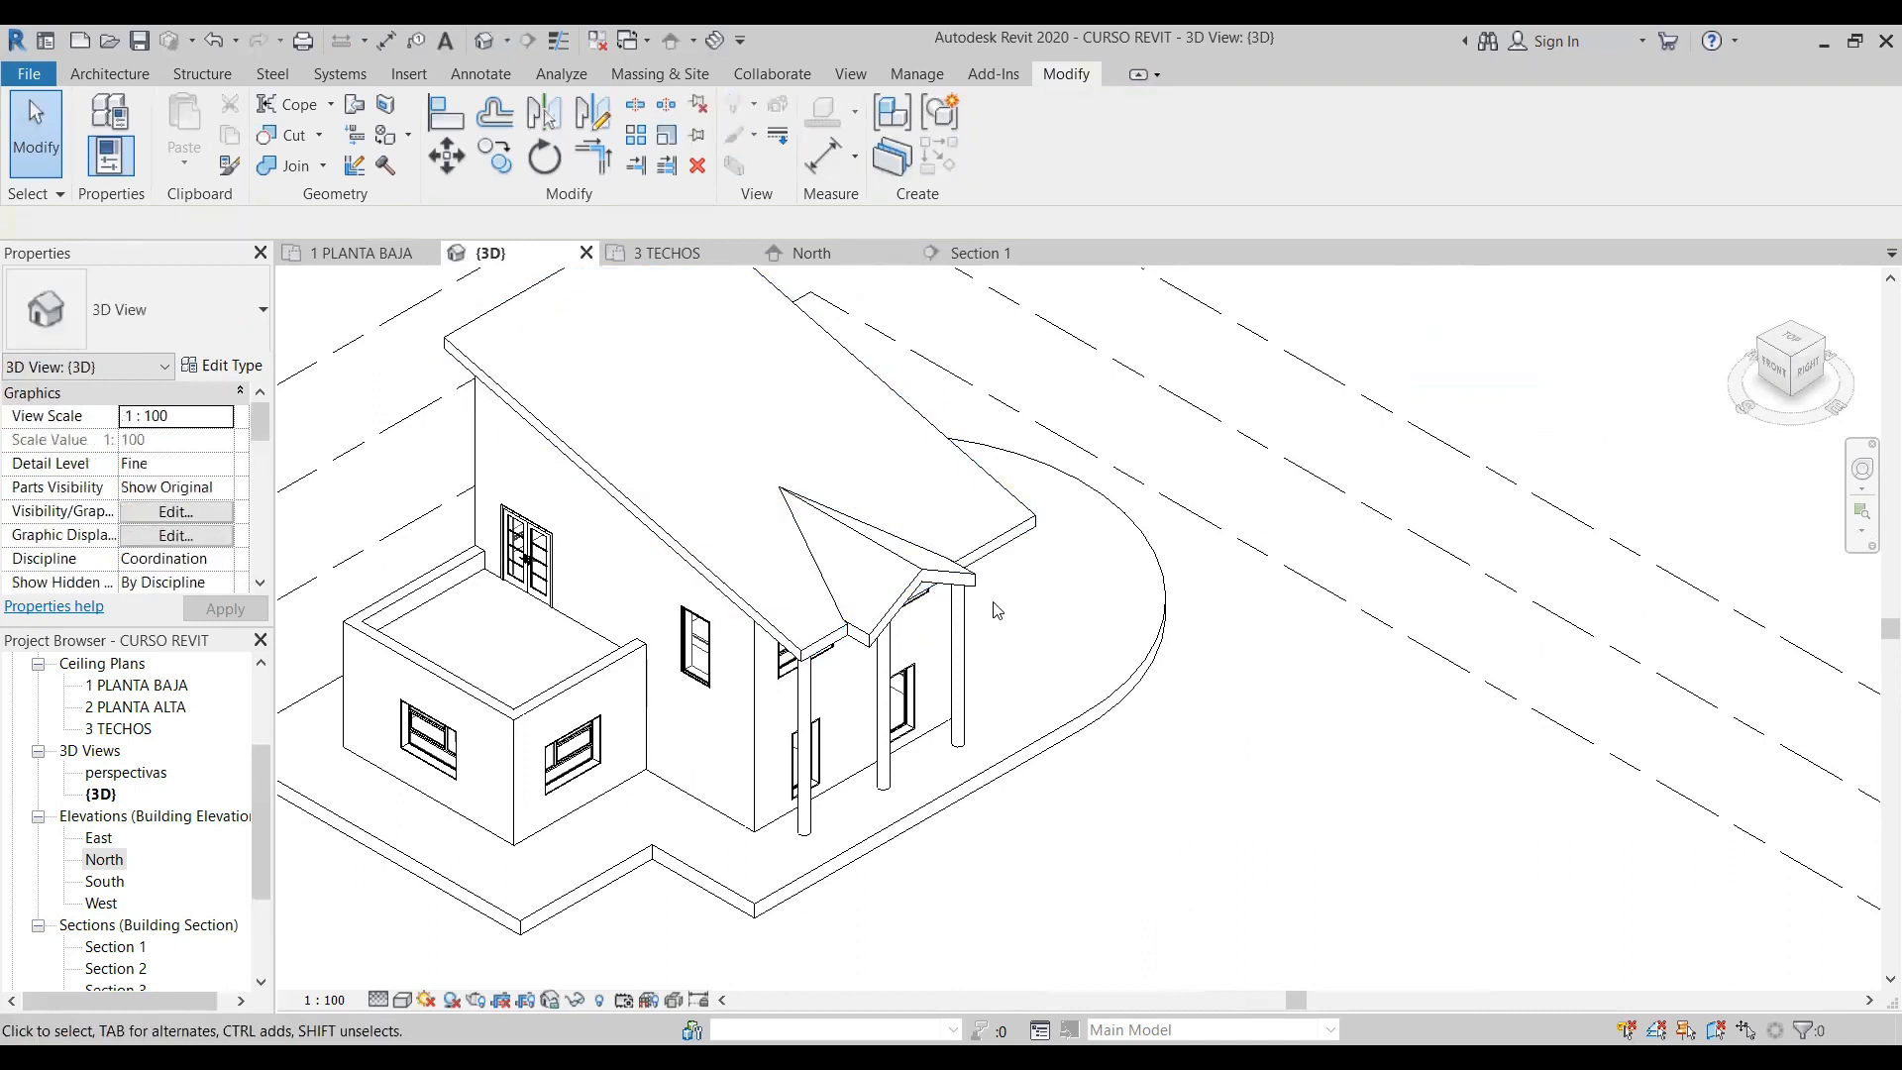
{"action": "left_click", "coordinate": [969, 572]}
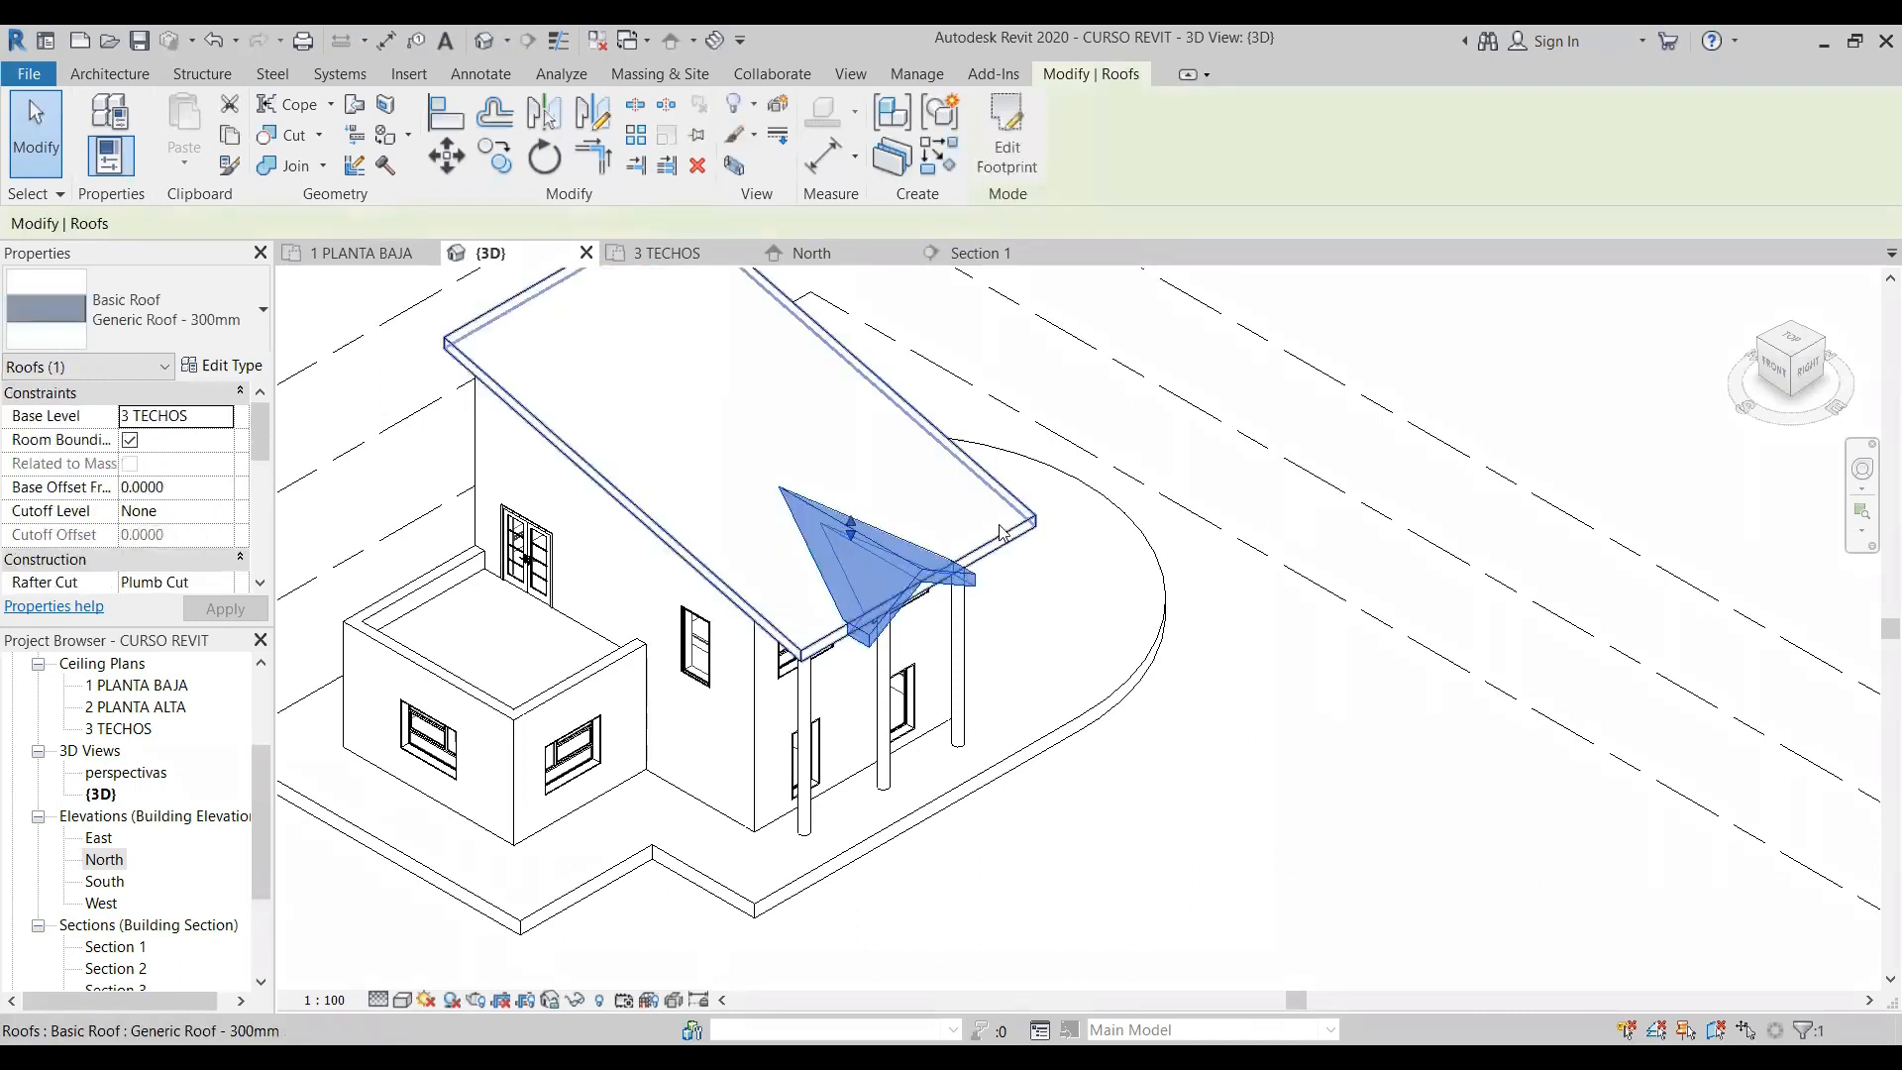
{"action": "left_click", "coordinate": [1031, 563]}
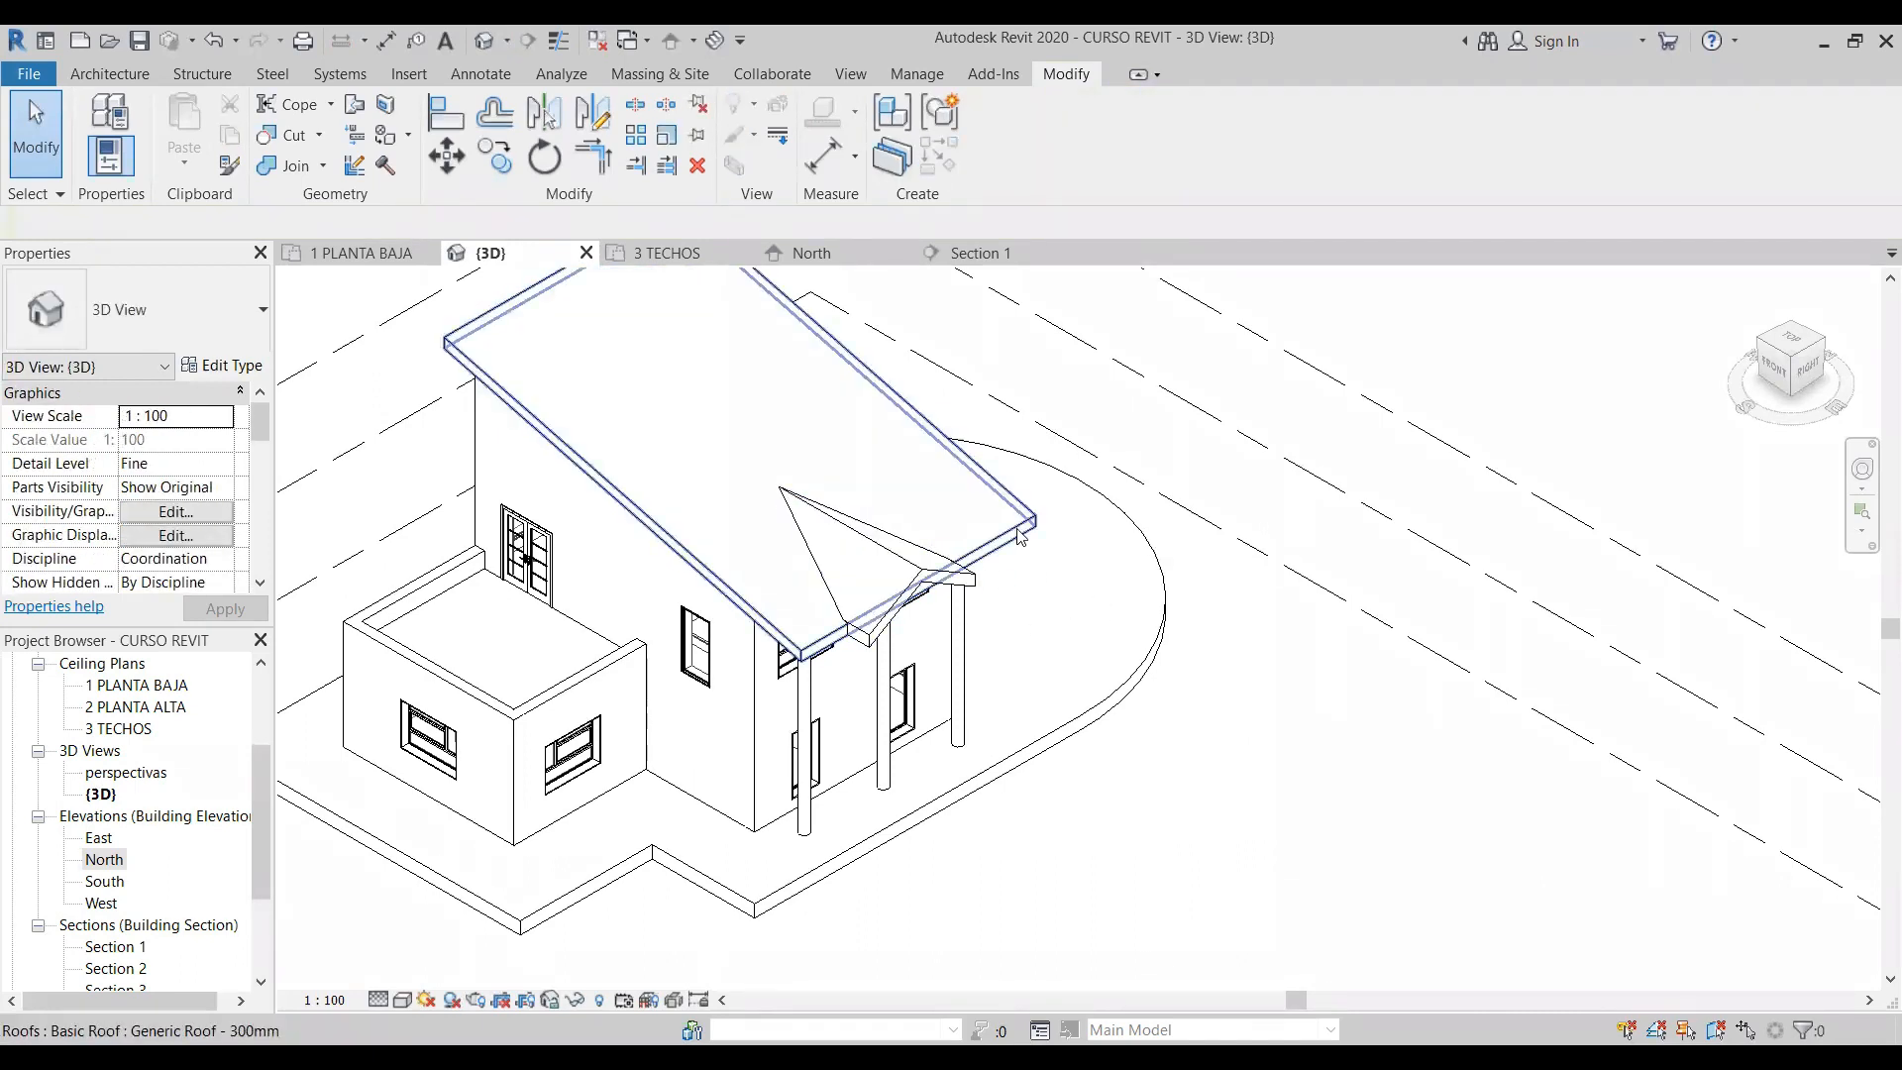
{"action": "left_click", "coordinate": [1020, 531]}
{"action": "left_click", "coordinate": [1103, 630]}
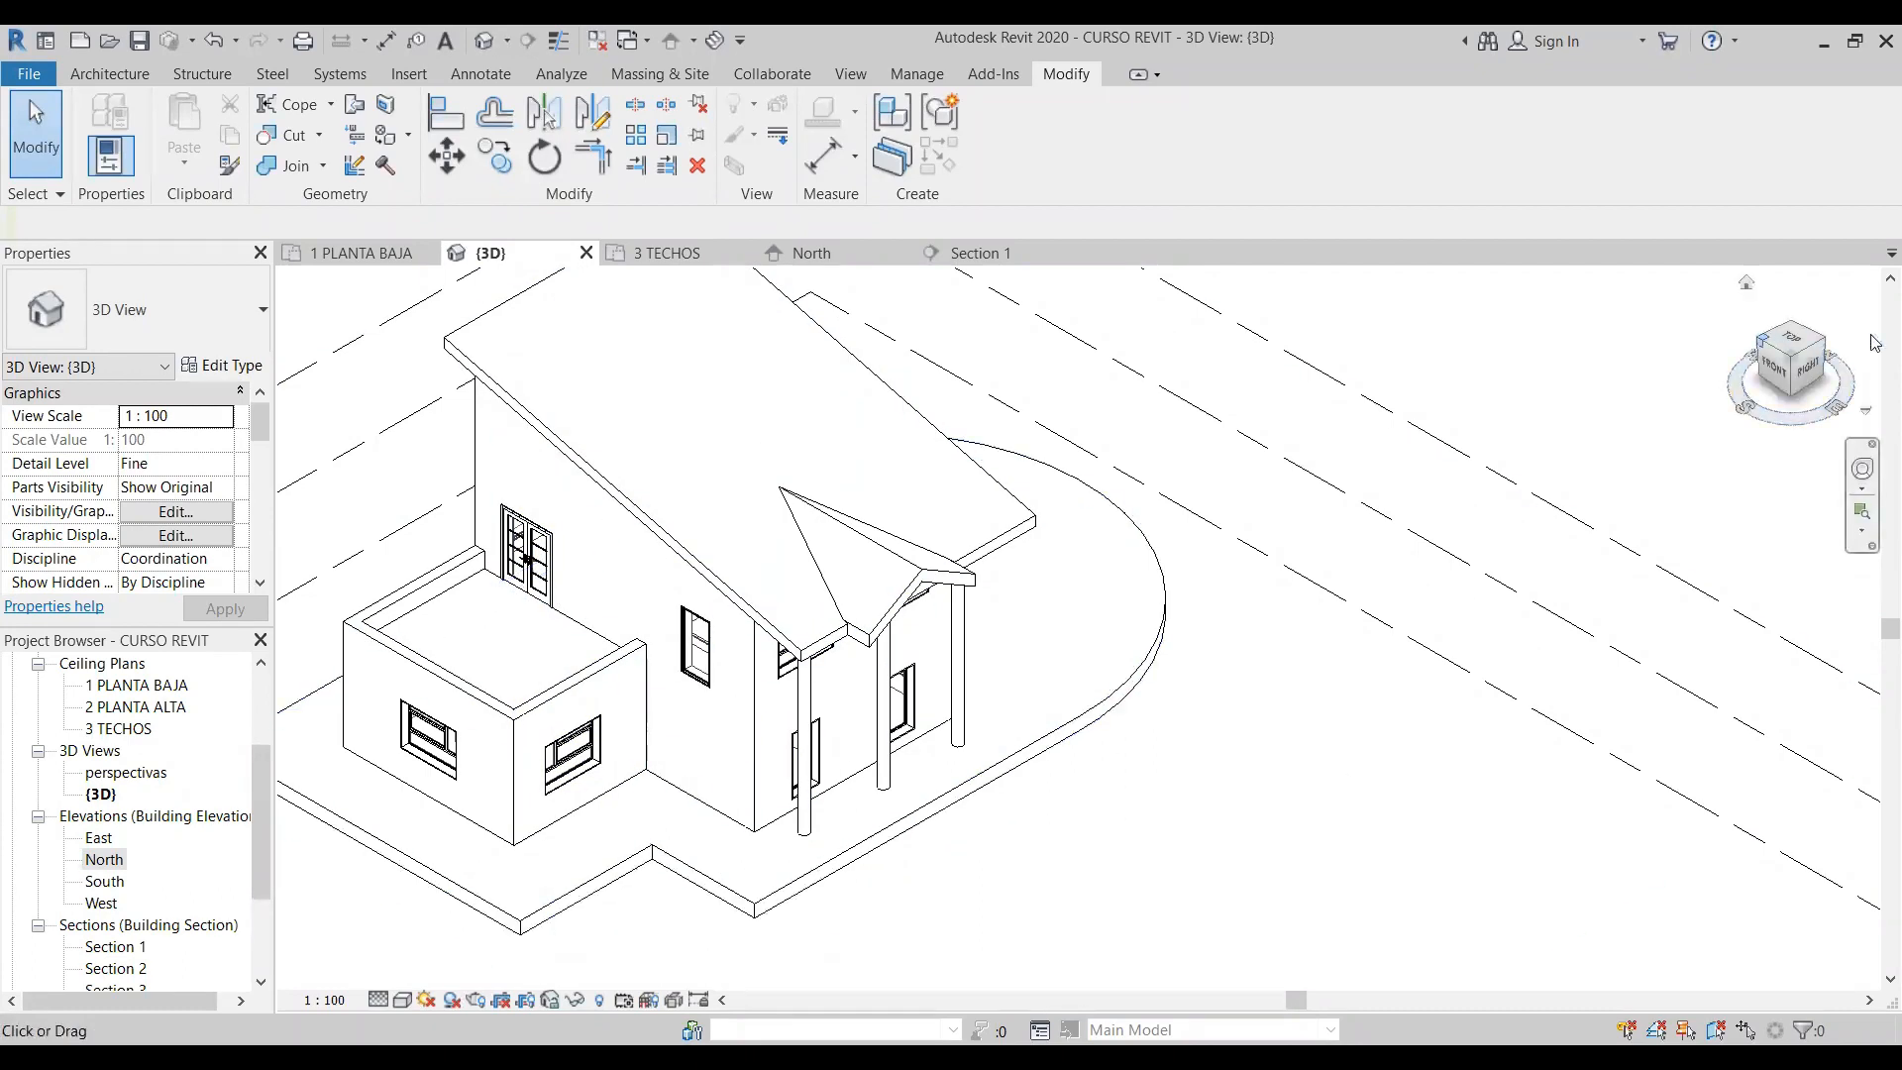
- Turn the 3D view to the house's terrace and entrance side and switch its visual style to one displaying material textures
{"action": "left_click", "coordinate": [1763, 340]}
{"action": "scroll", "coordinate": [1020, 693], "scroll_direction": "up", "scroll_amount": 5}
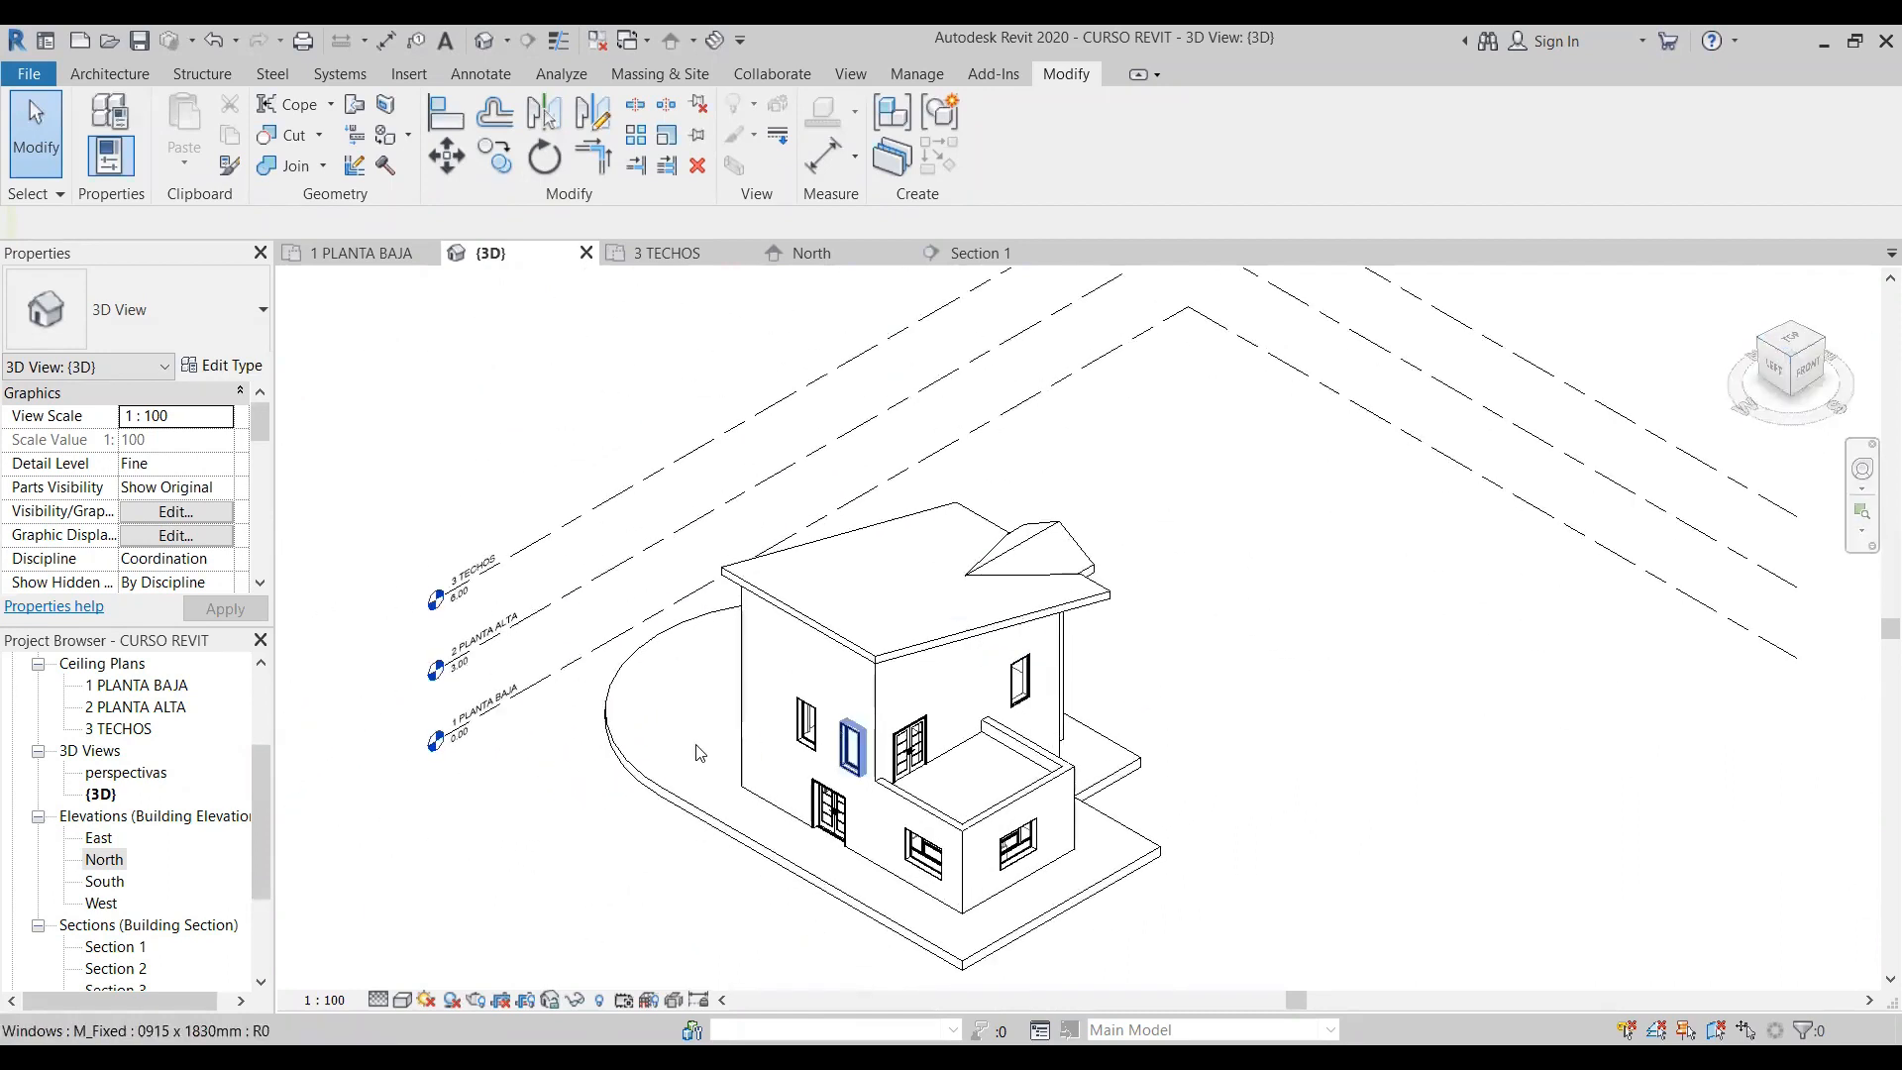
{"action": "left_click", "coordinate": [404, 1001]}
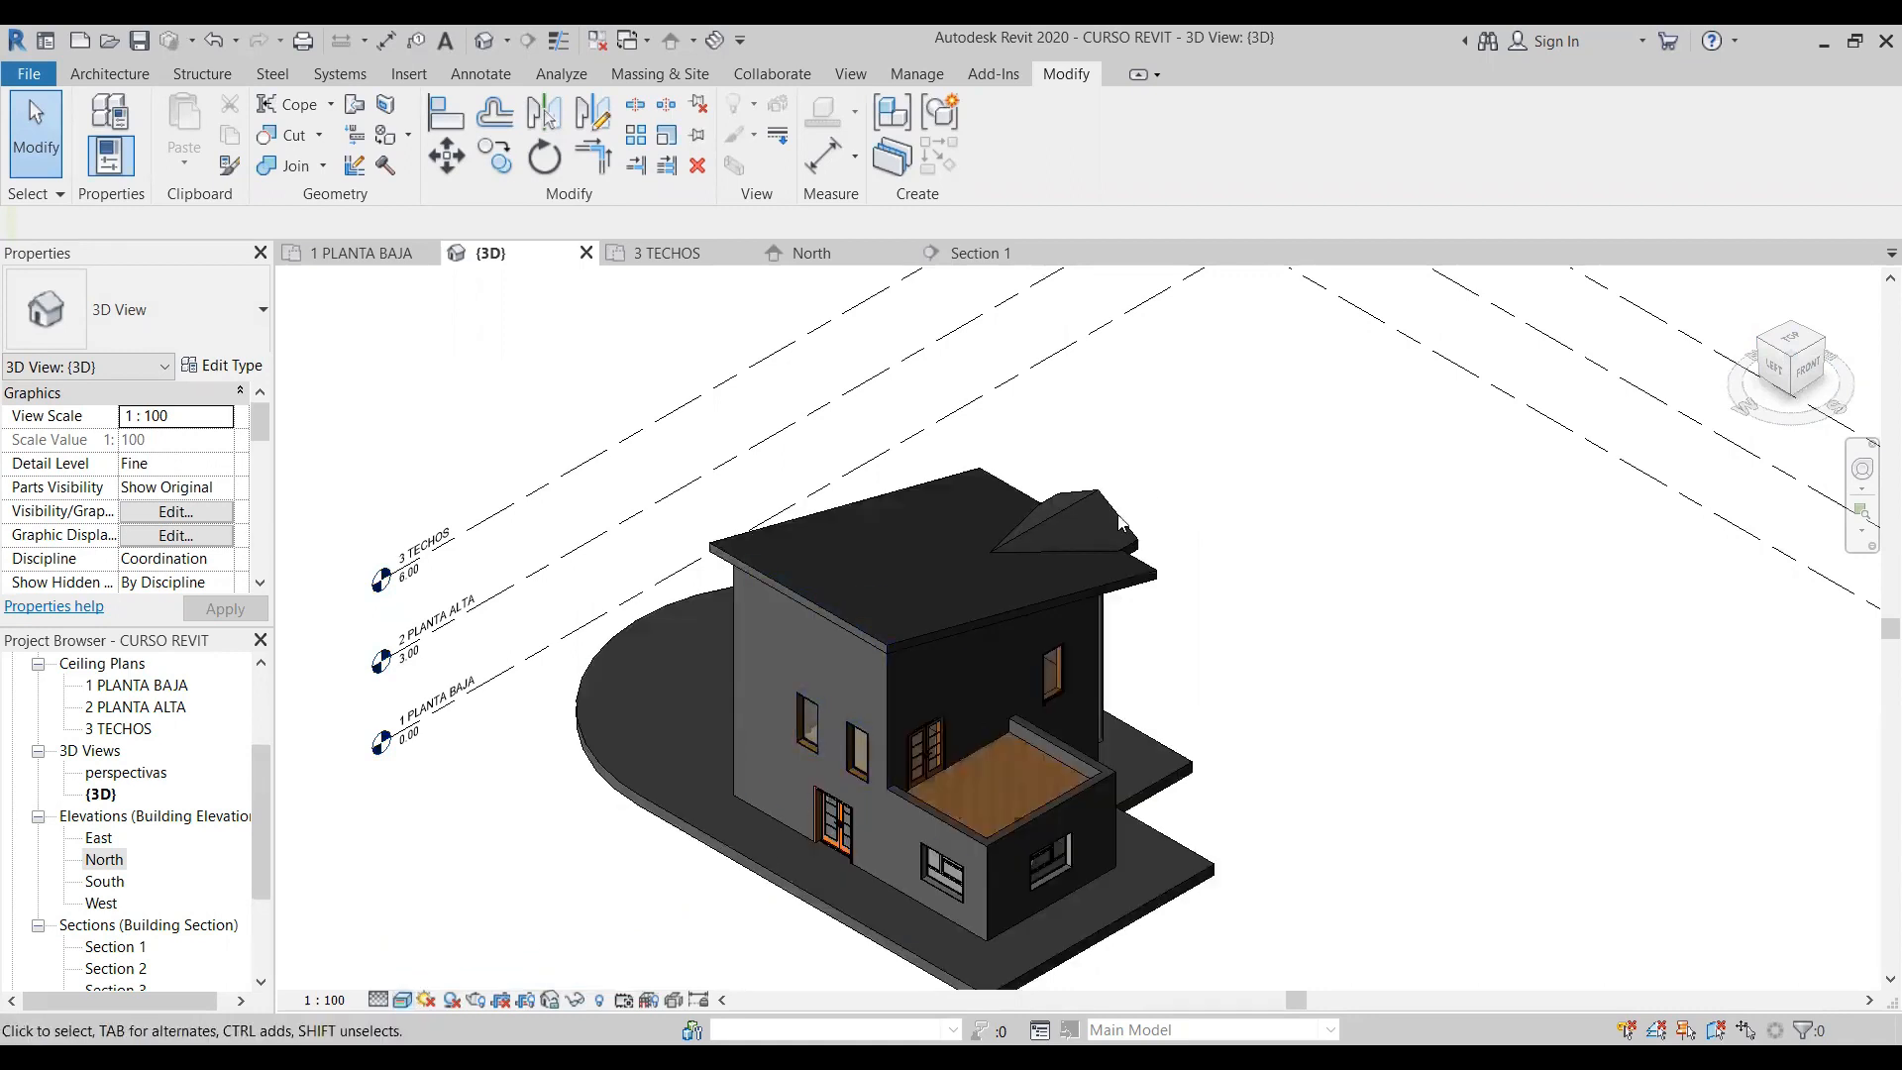
{"action": "scroll", "coordinate": [904, 679], "scroll_direction": "up", "scroll_amount": 4}
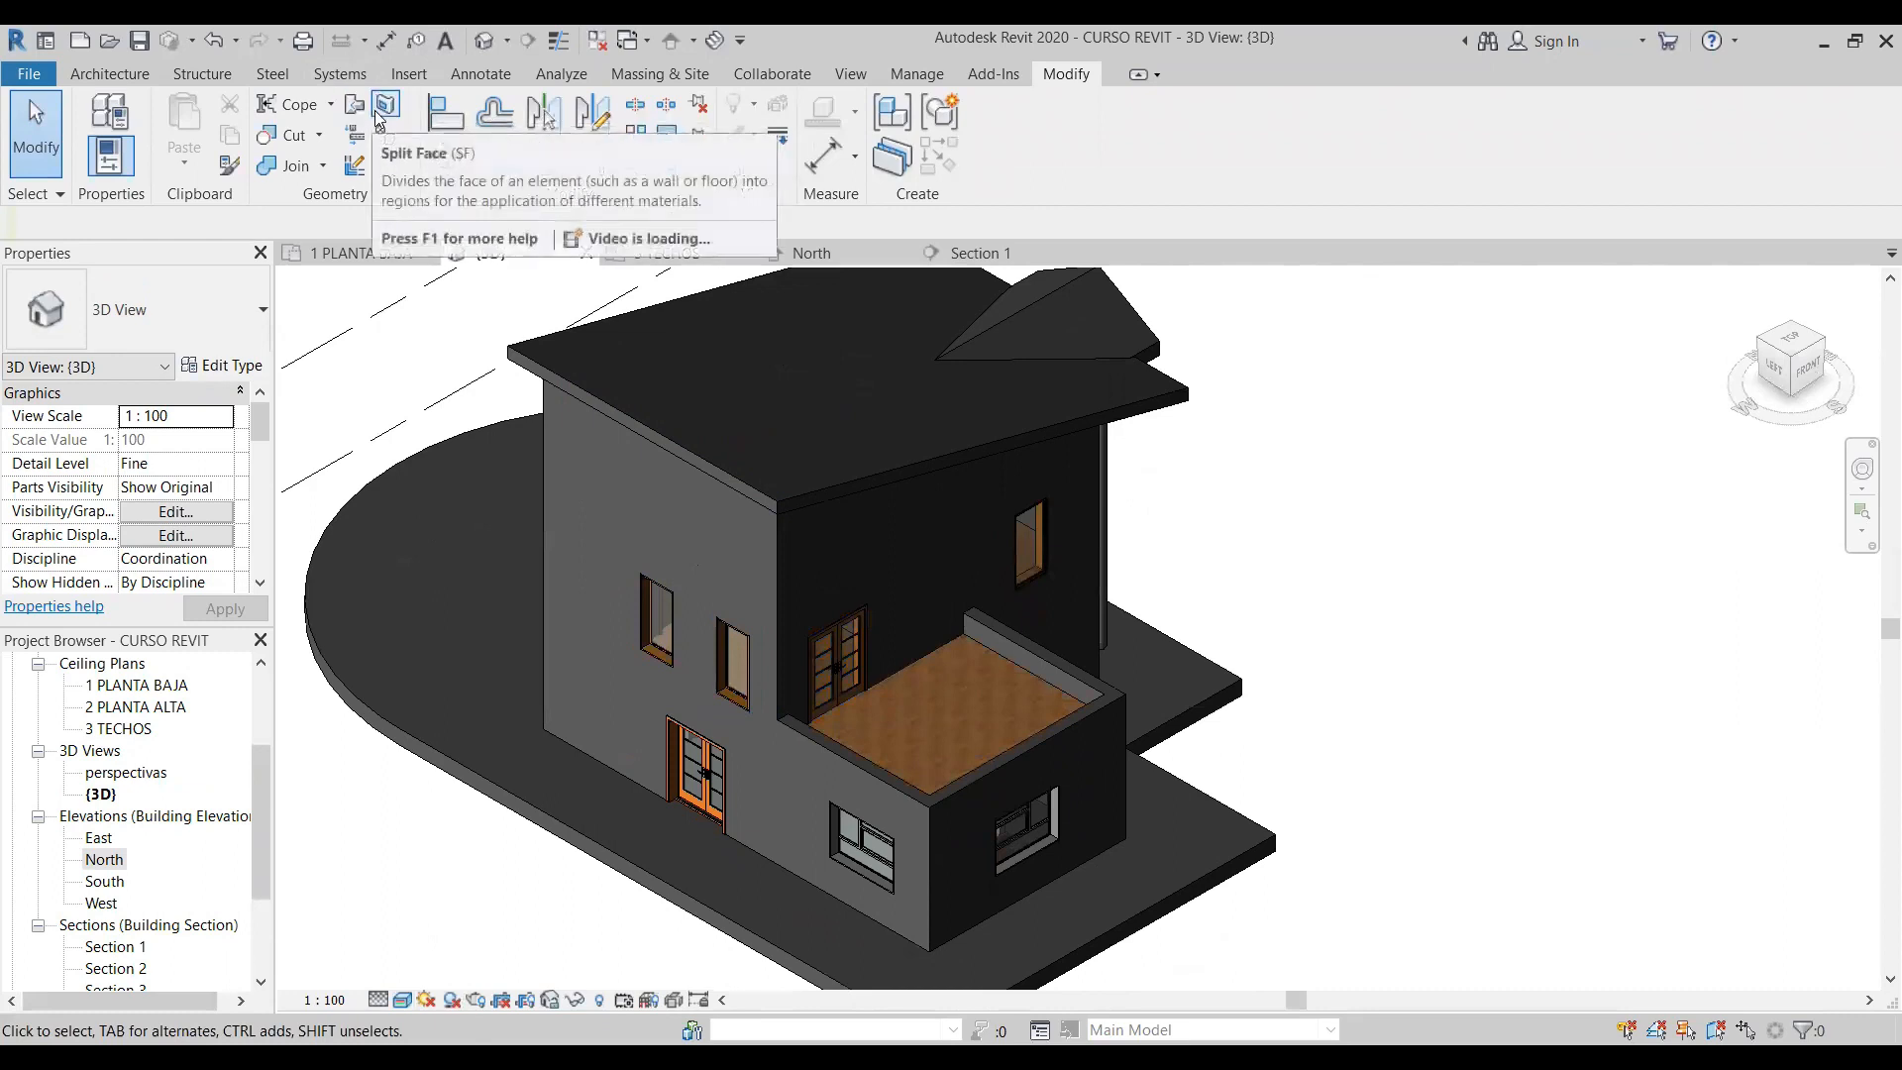
- Start Split Face on the upper-floor wall above the entrance door and sketch a tall narrow rectangle beside the two windows
{"action": "left_click", "coordinate": [378, 116]}
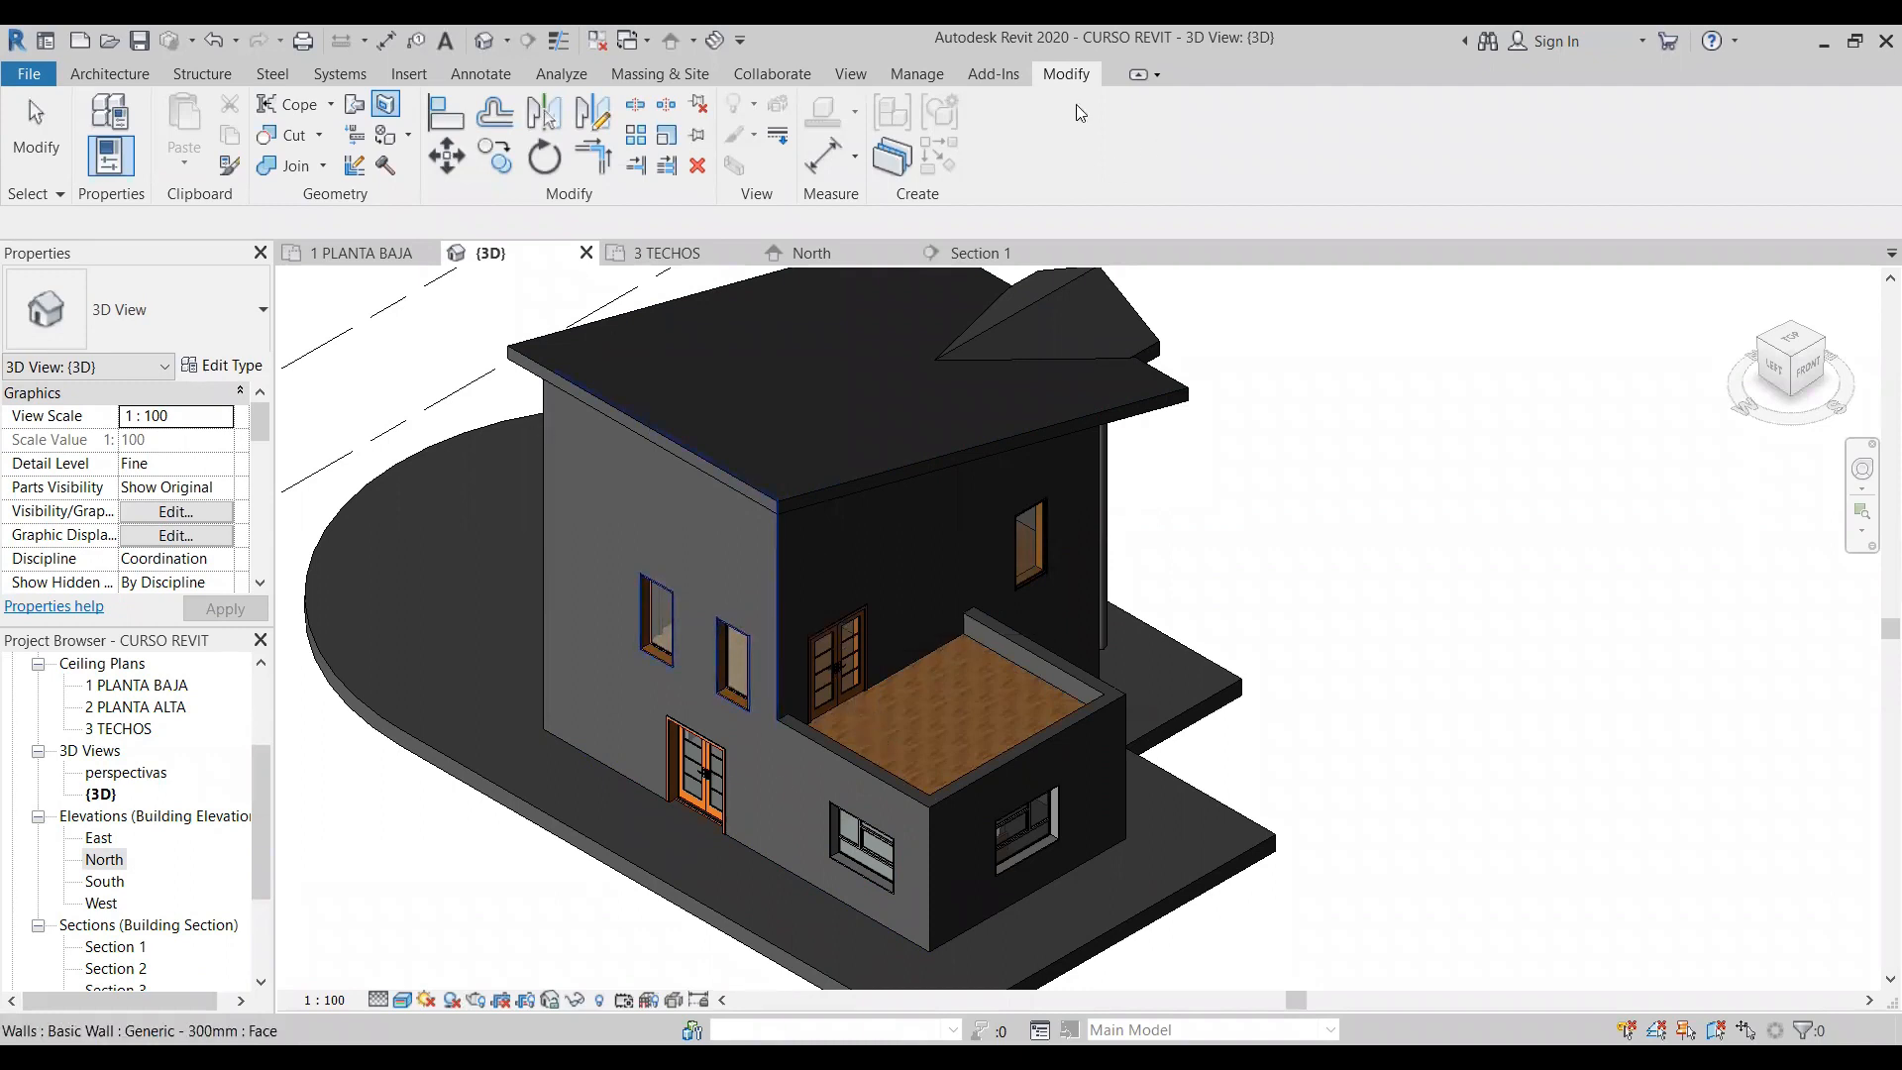
{"action": "scroll", "coordinate": [525, 372], "scroll_direction": "up", "scroll_amount": 1}
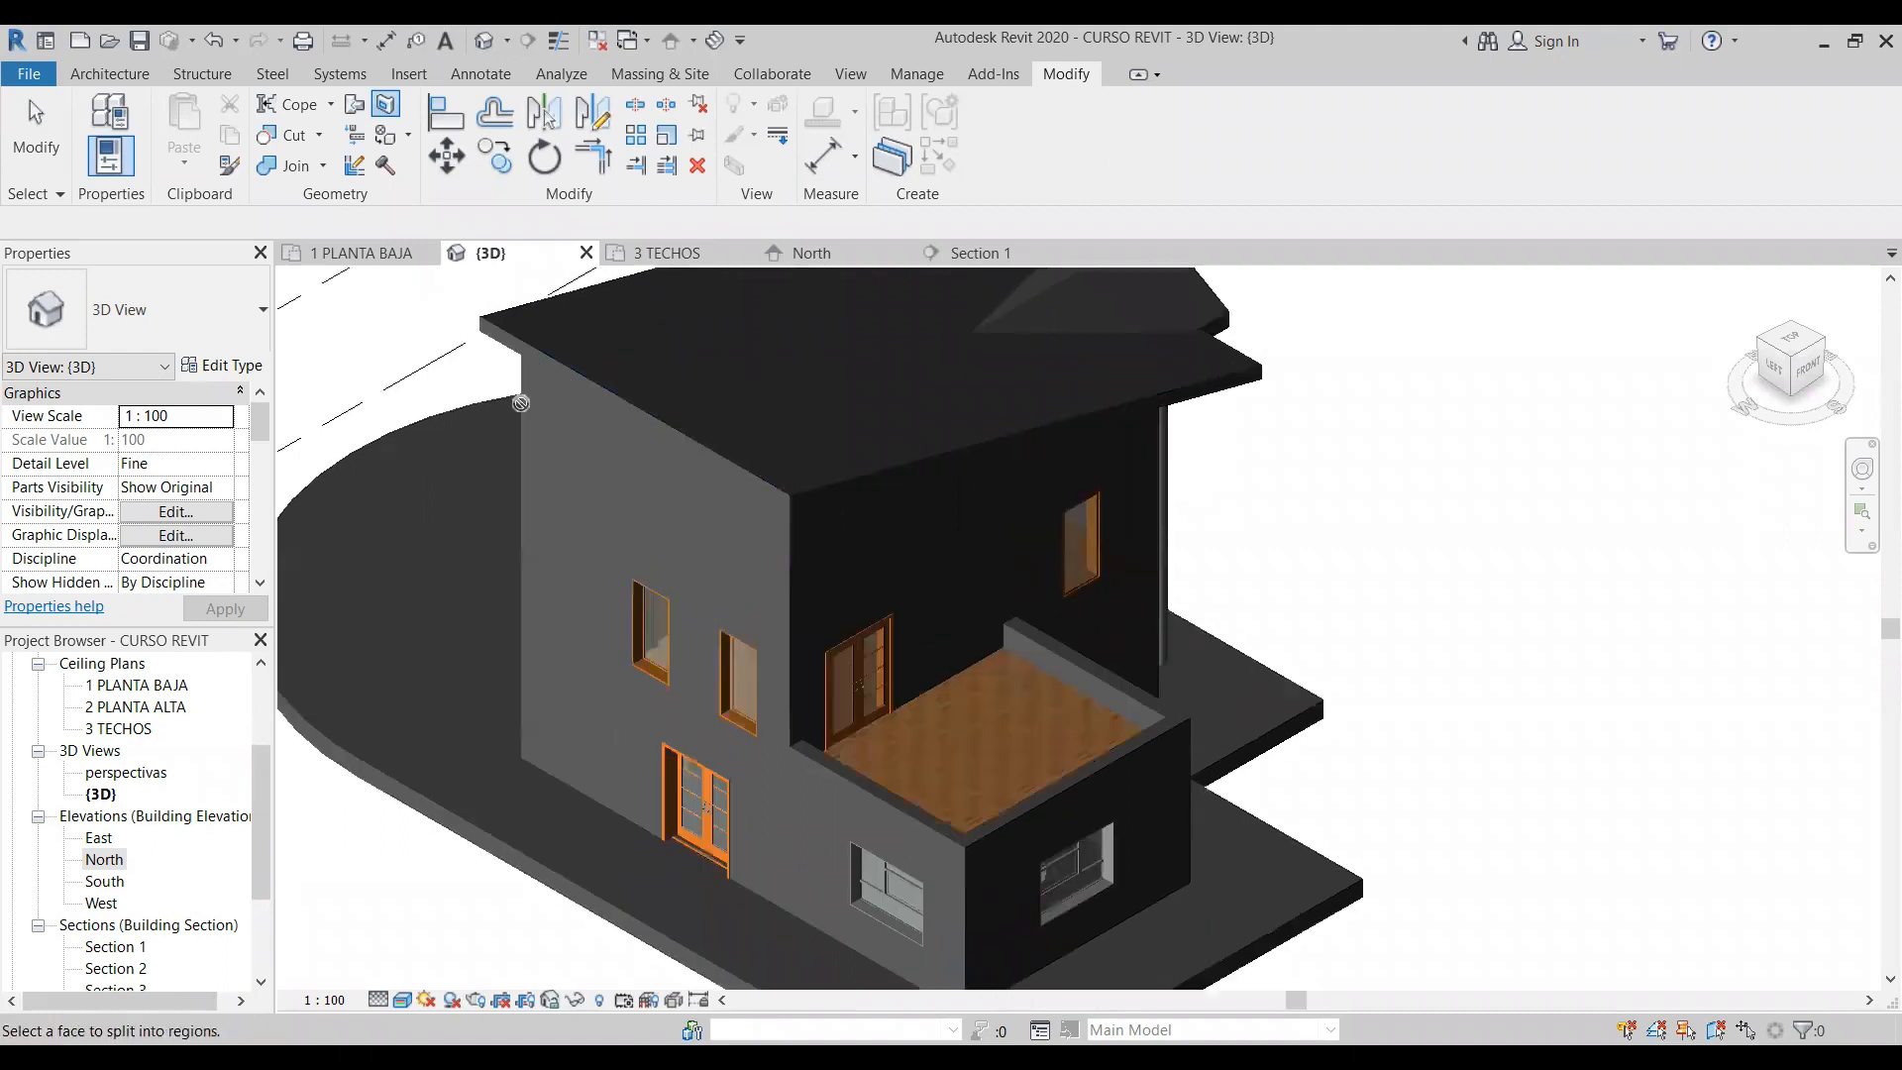
{"action": "left_click", "coordinate": [608, 682]}
{"action": "scroll", "coordinate": [594, 674], "scroll_direction": "up", "scroll_amount": 1}
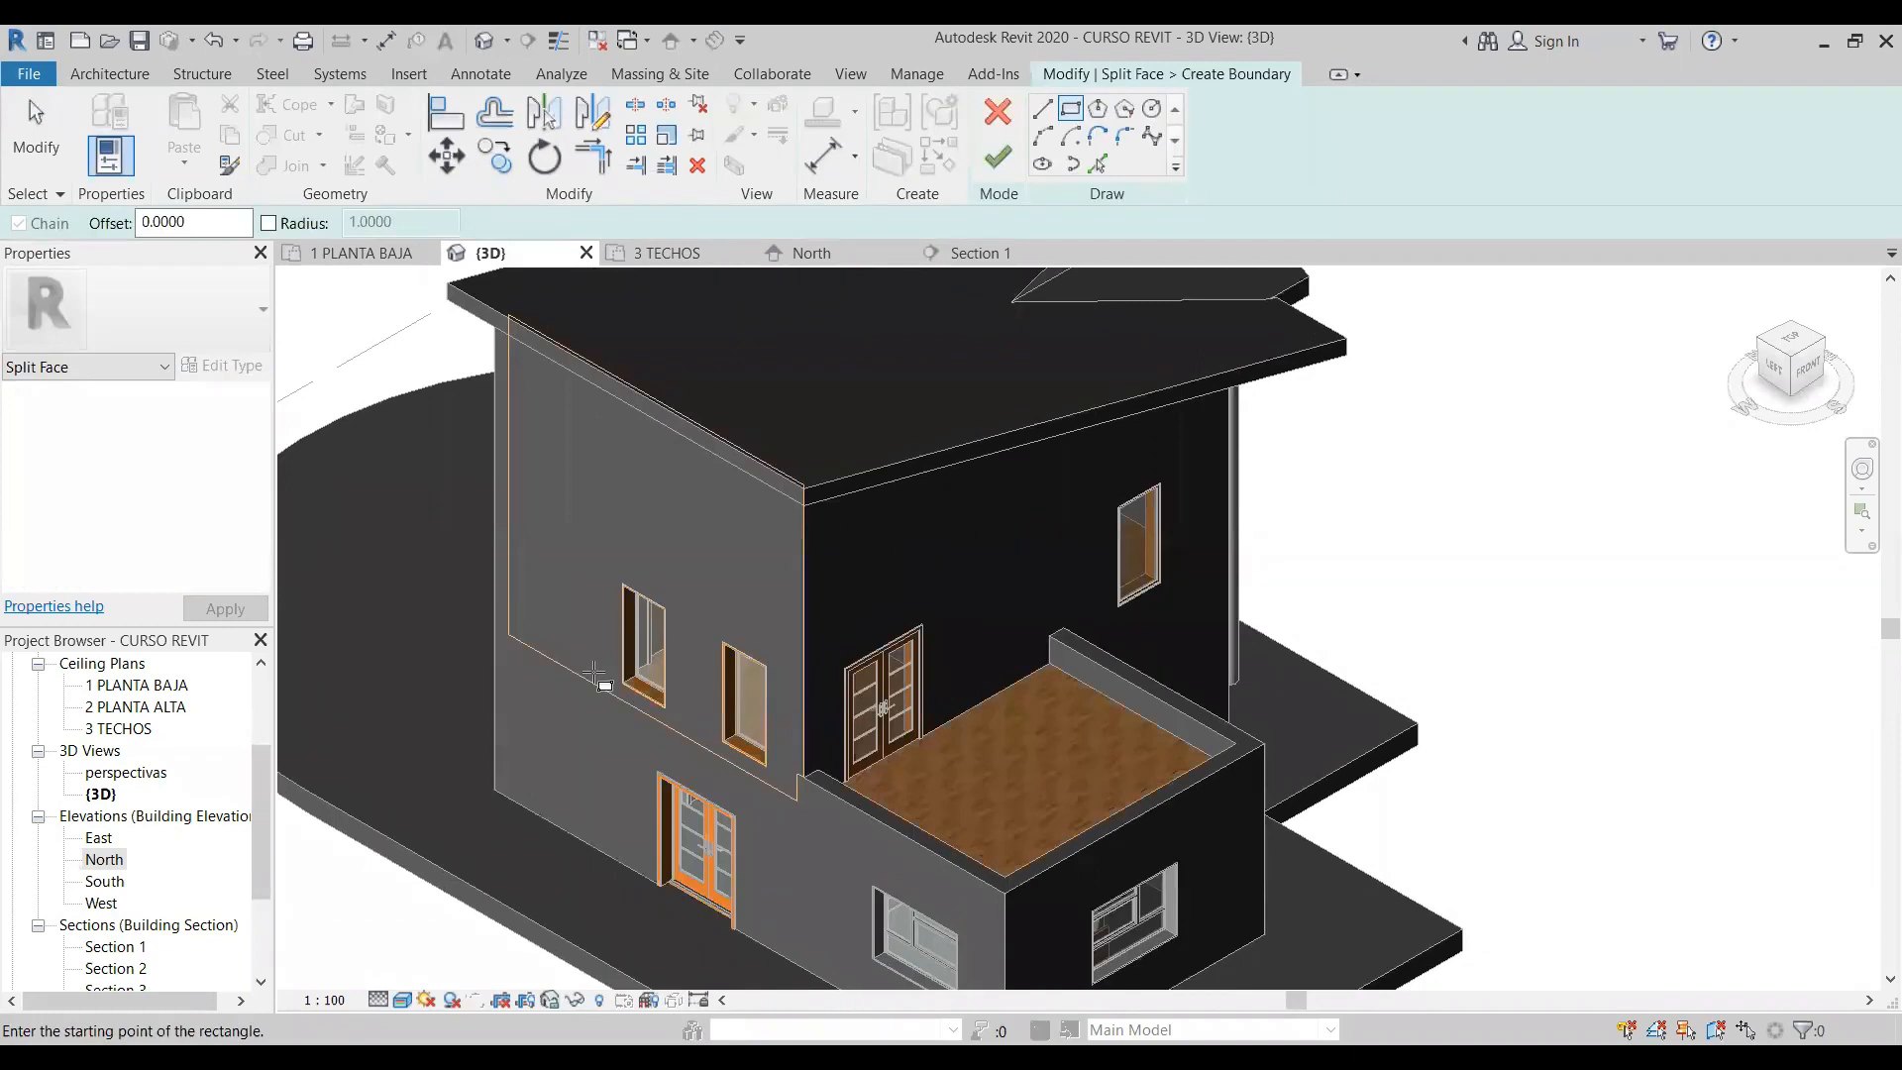
{"action": "left_click", "coordinate": [594, 673]}
{"action": "left_click", "coordinate": [594, 673]}
{"action": "key", "text": "Escape"}
{"action": "key", "text": "Escape"}
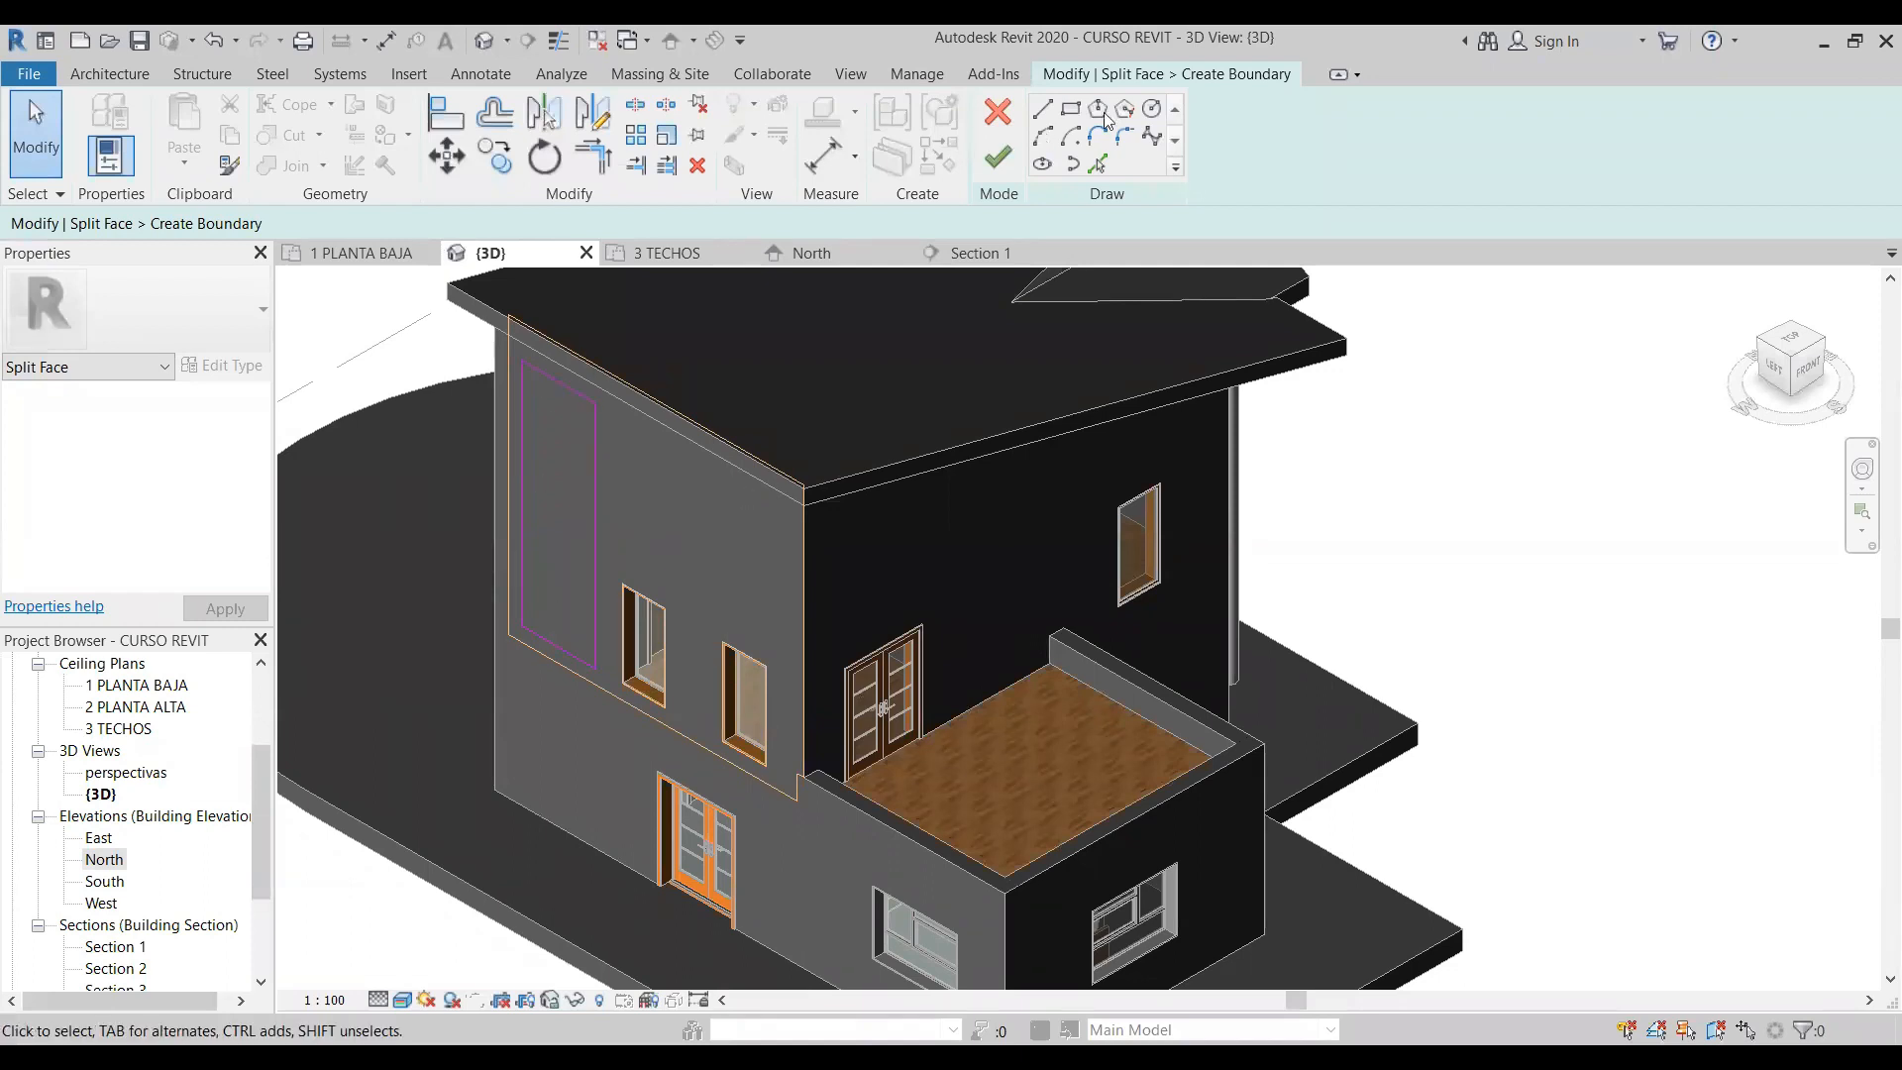
- Sketch a larger circle of about 0.61 m radius and a smaller circle on the wall face above the windows
{"action": "left_click", "coordinate": [1151, 108]}
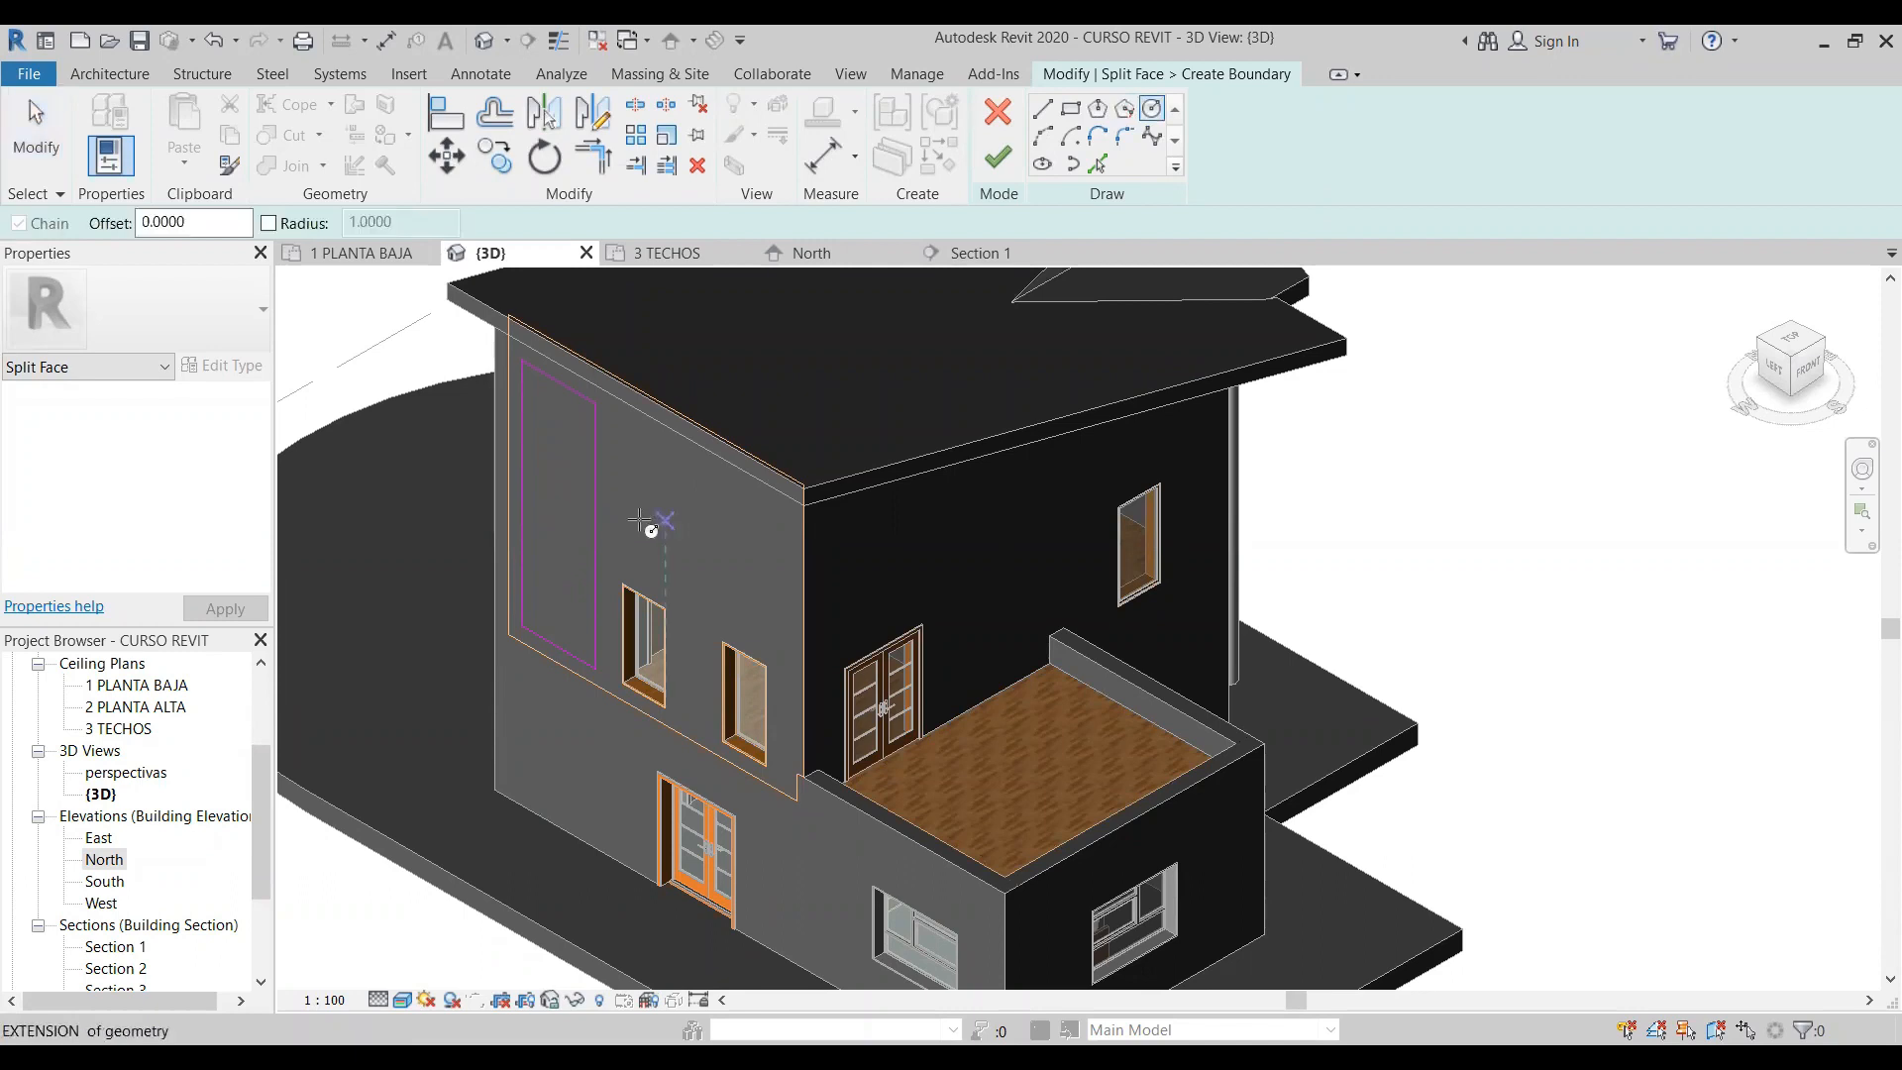
{"action": "left_click", "coordinate": [638, 518]}
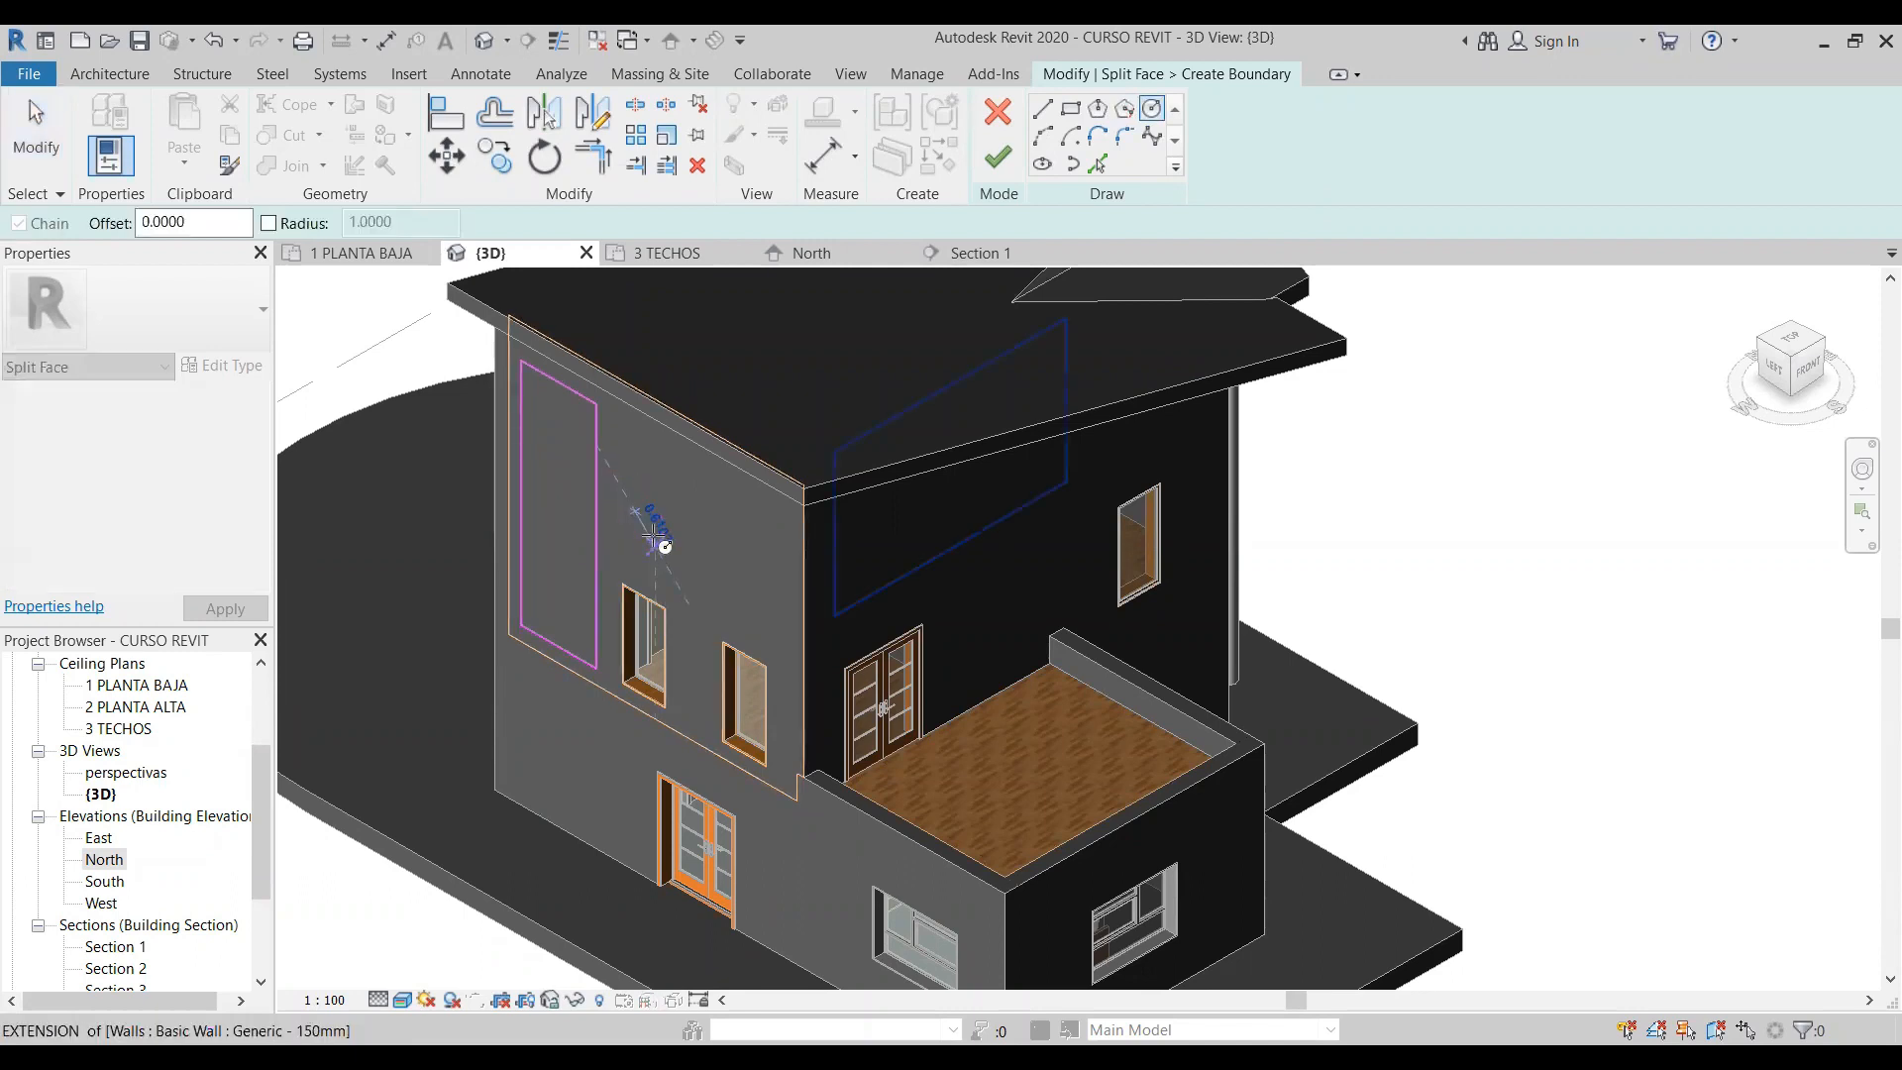
{"action": "left_click", "coordinate": [703, 561]}
{"action": "left_click", "coordinate": [696, 548]}
{"action": "left_click", "coordinate": [705, 557]}
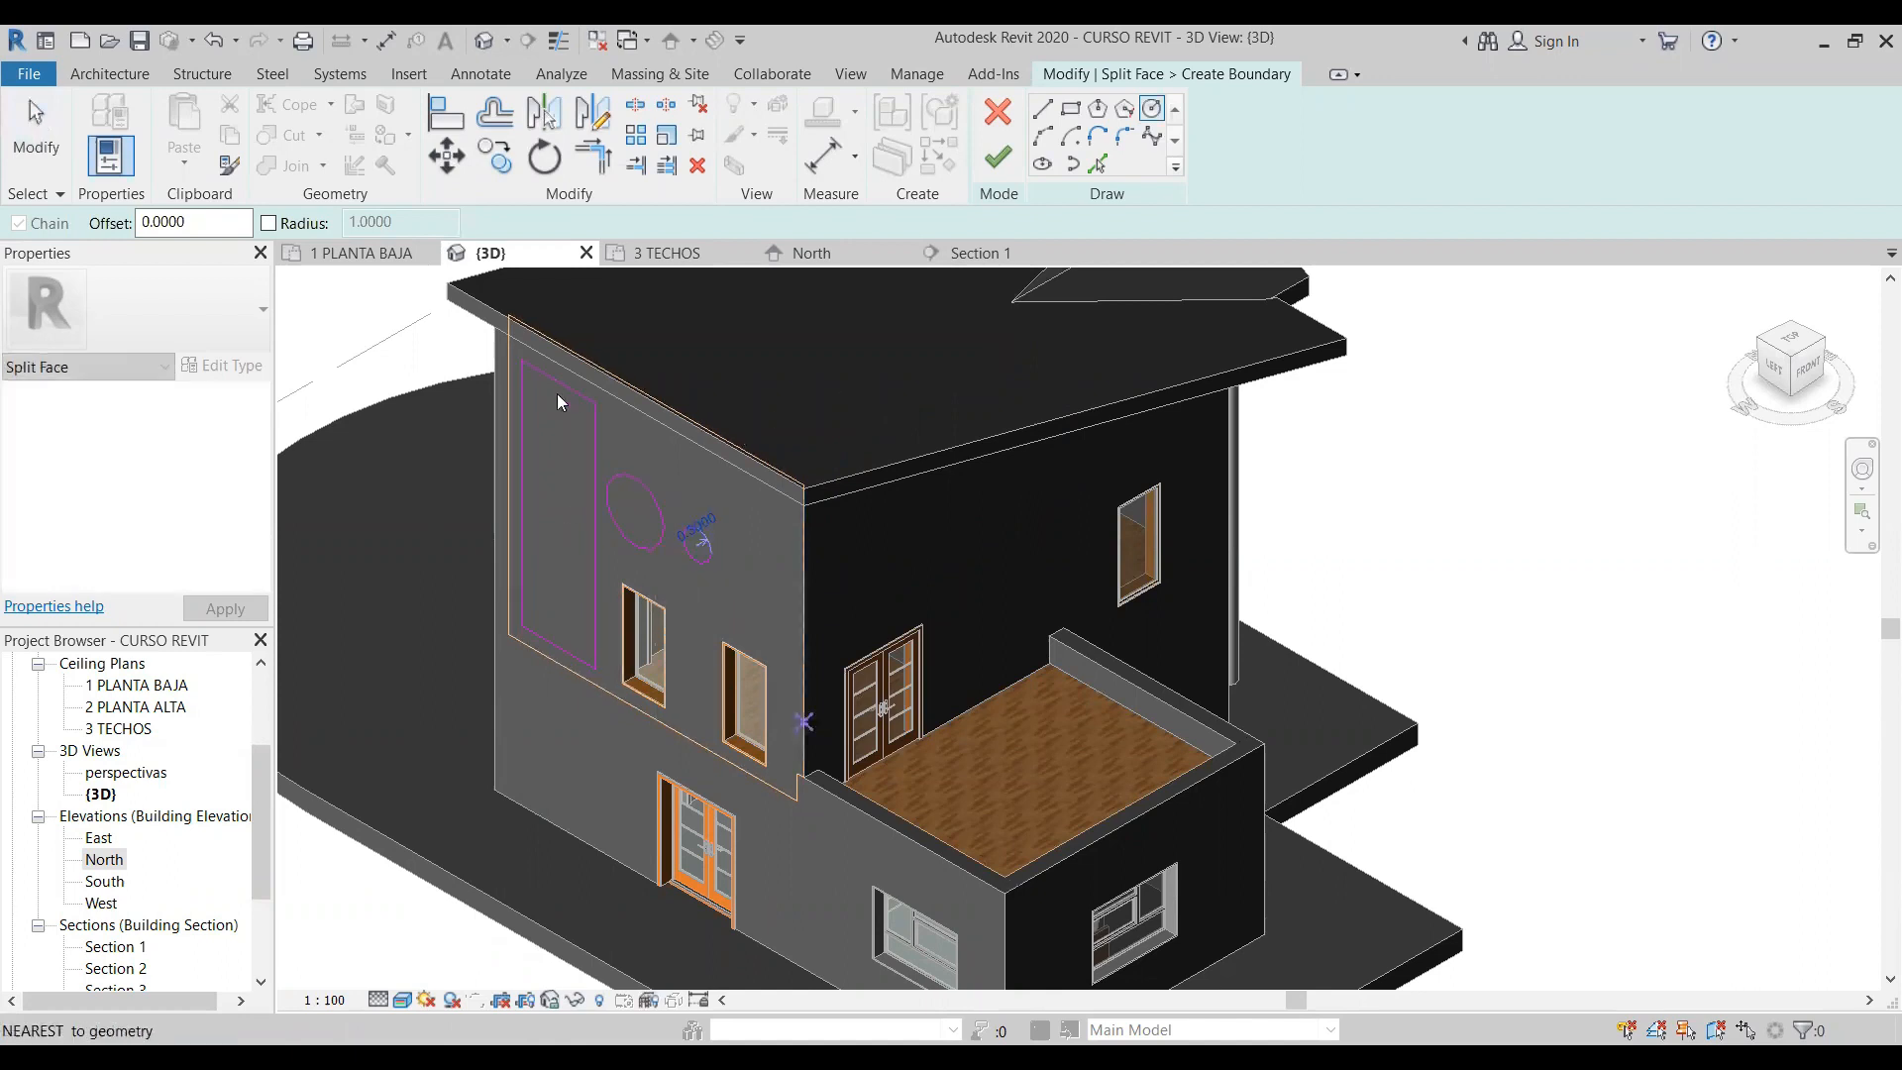
{"action": "key", "text": "Escape"}
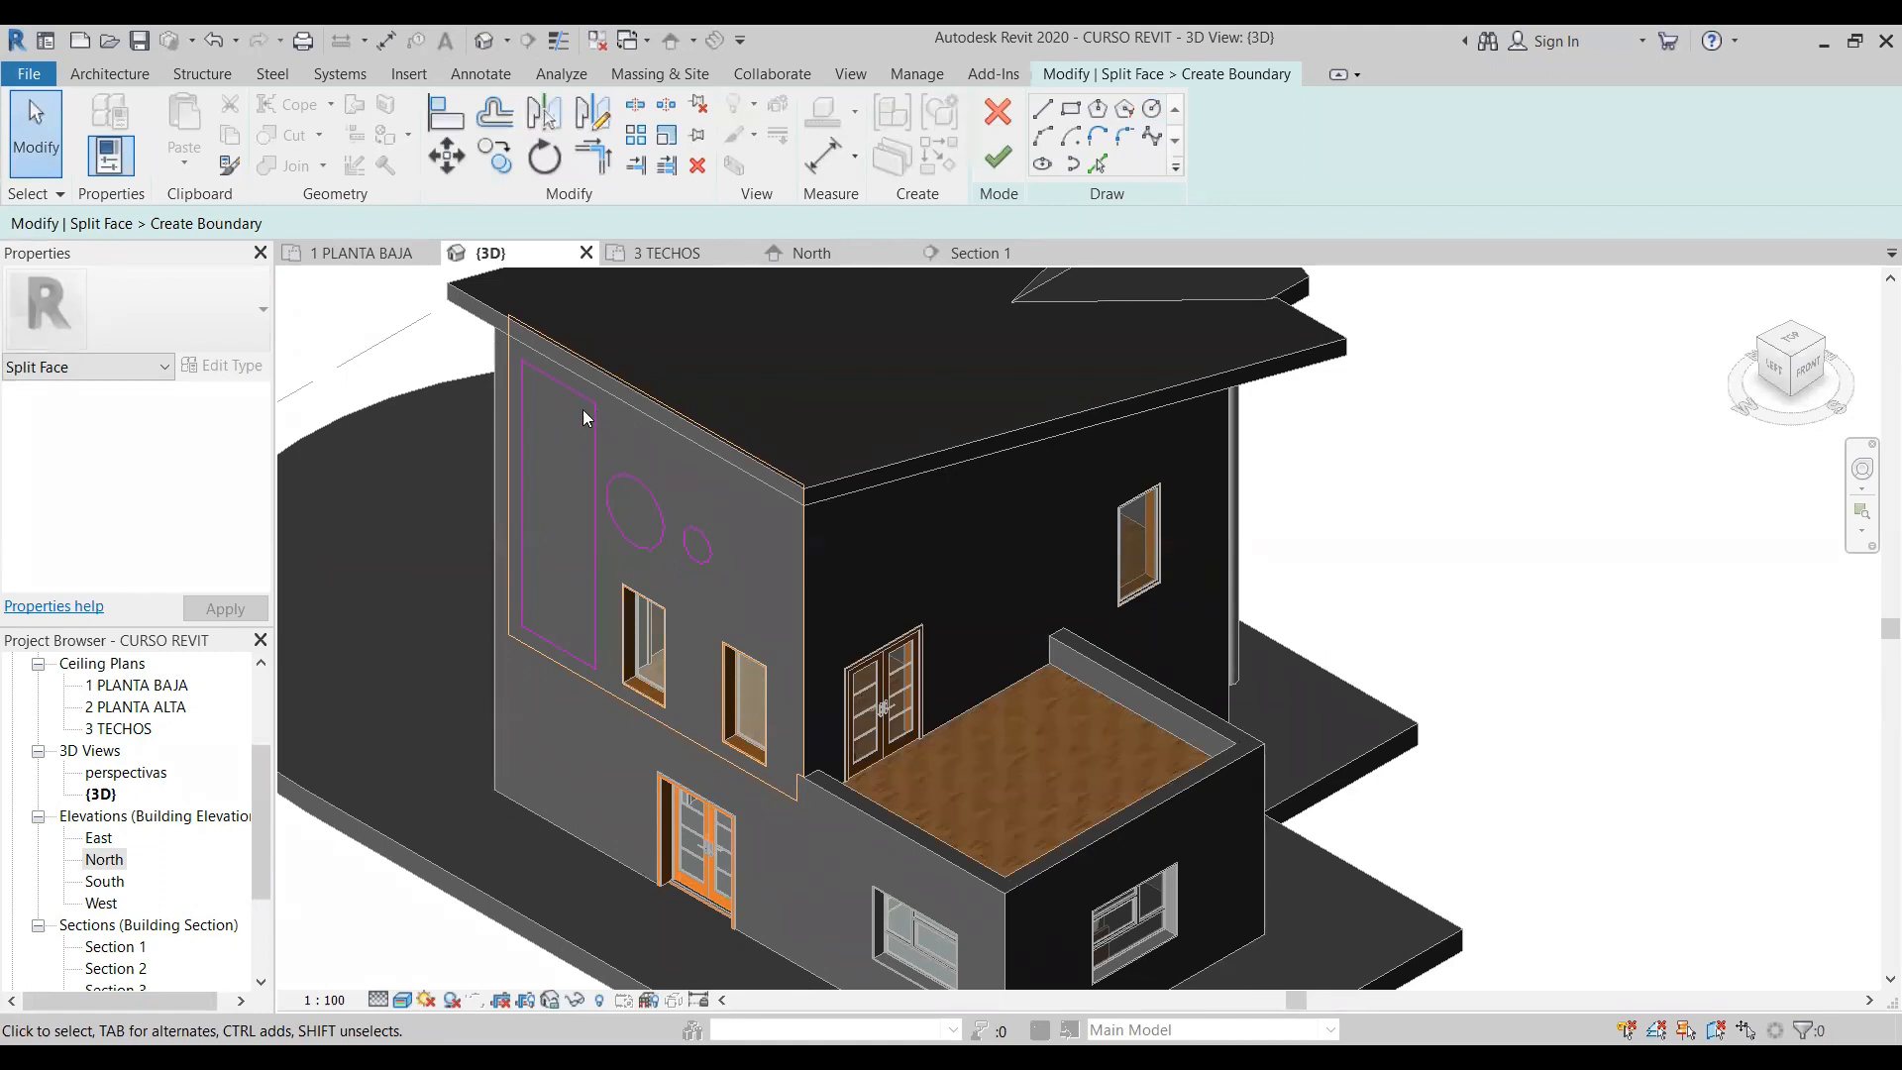
- Delete both circles from the boundary sketch and finish splitting the upper wall face with the rectangle
{"action": "left_click", "coordinate": [645, 496]}
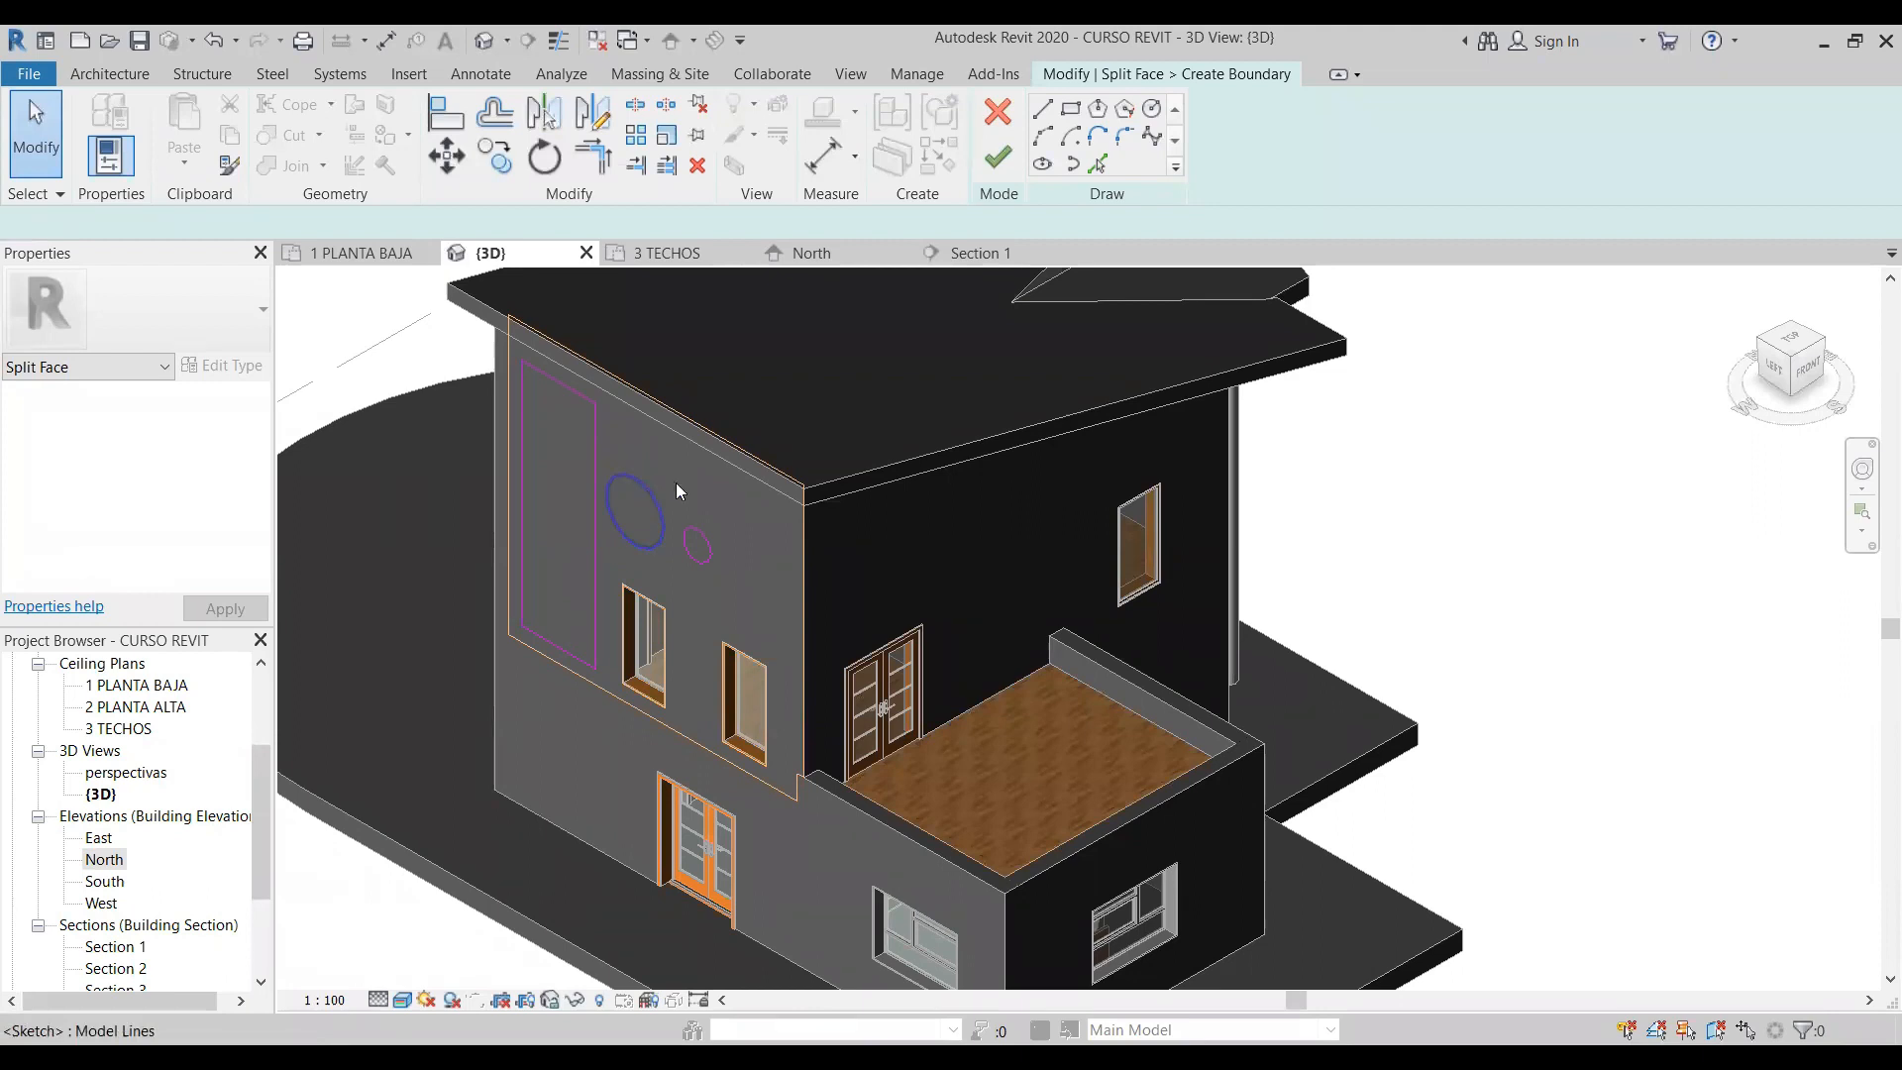
{"action": "key", "text": "Delete"}
{"action": "left_click", "coordinate": [705, 528]}
{"action": "key", "text": "Delete"}
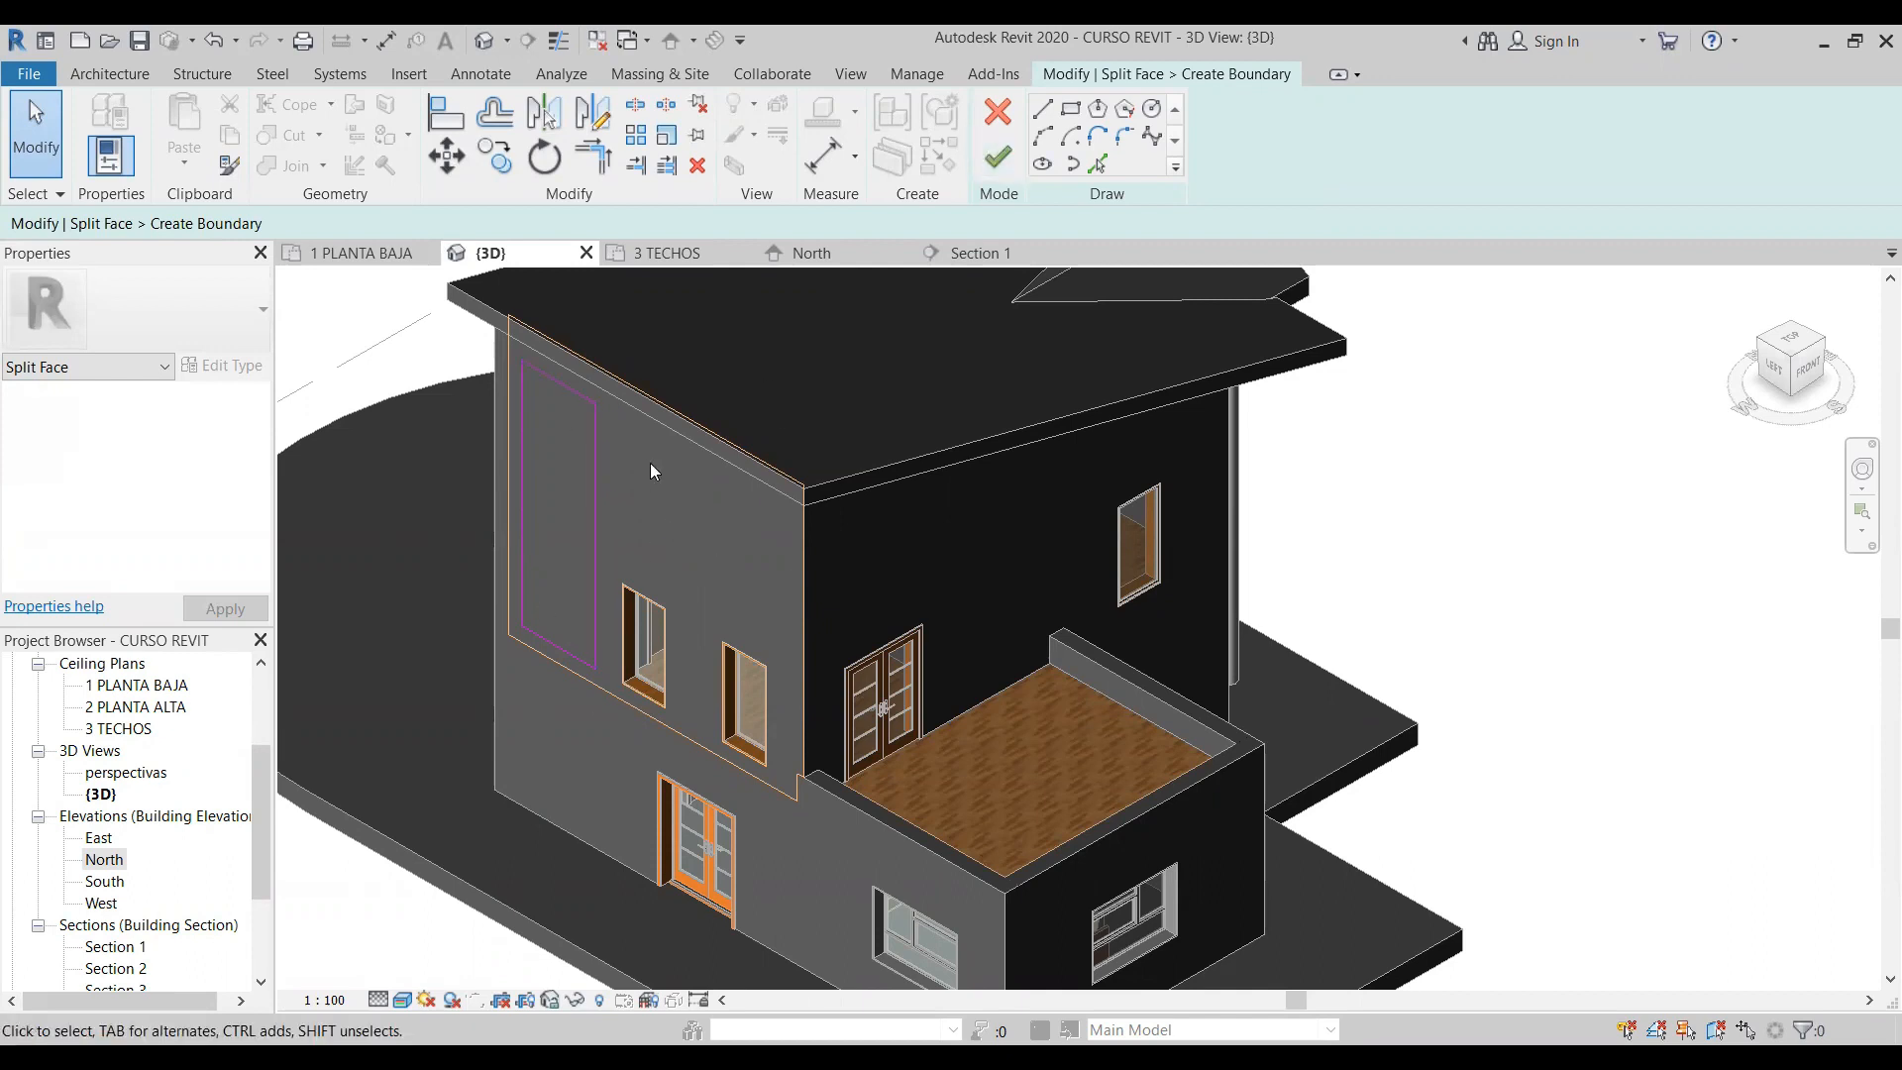
{"action": "left_click", "coordinate": [1003, 170]}
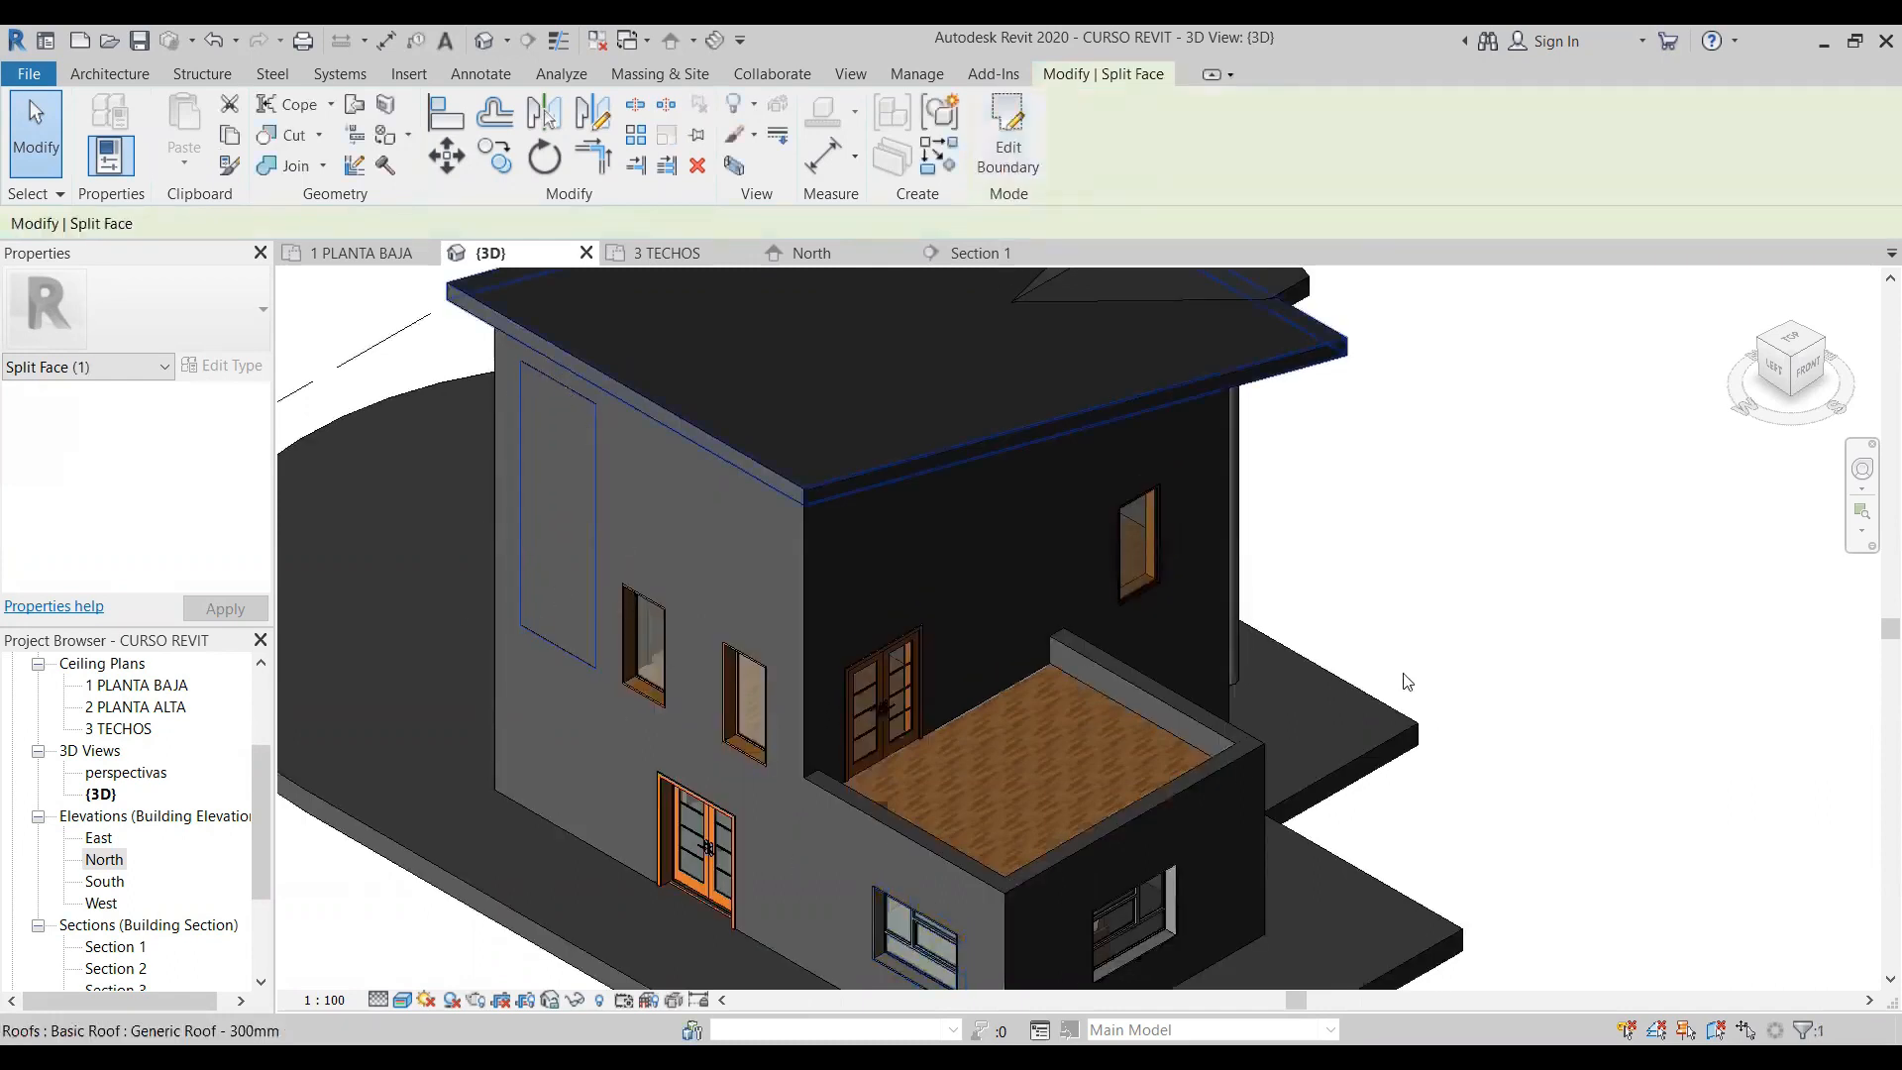
{"action": "left_click", "coordinate": [1383, 591]}
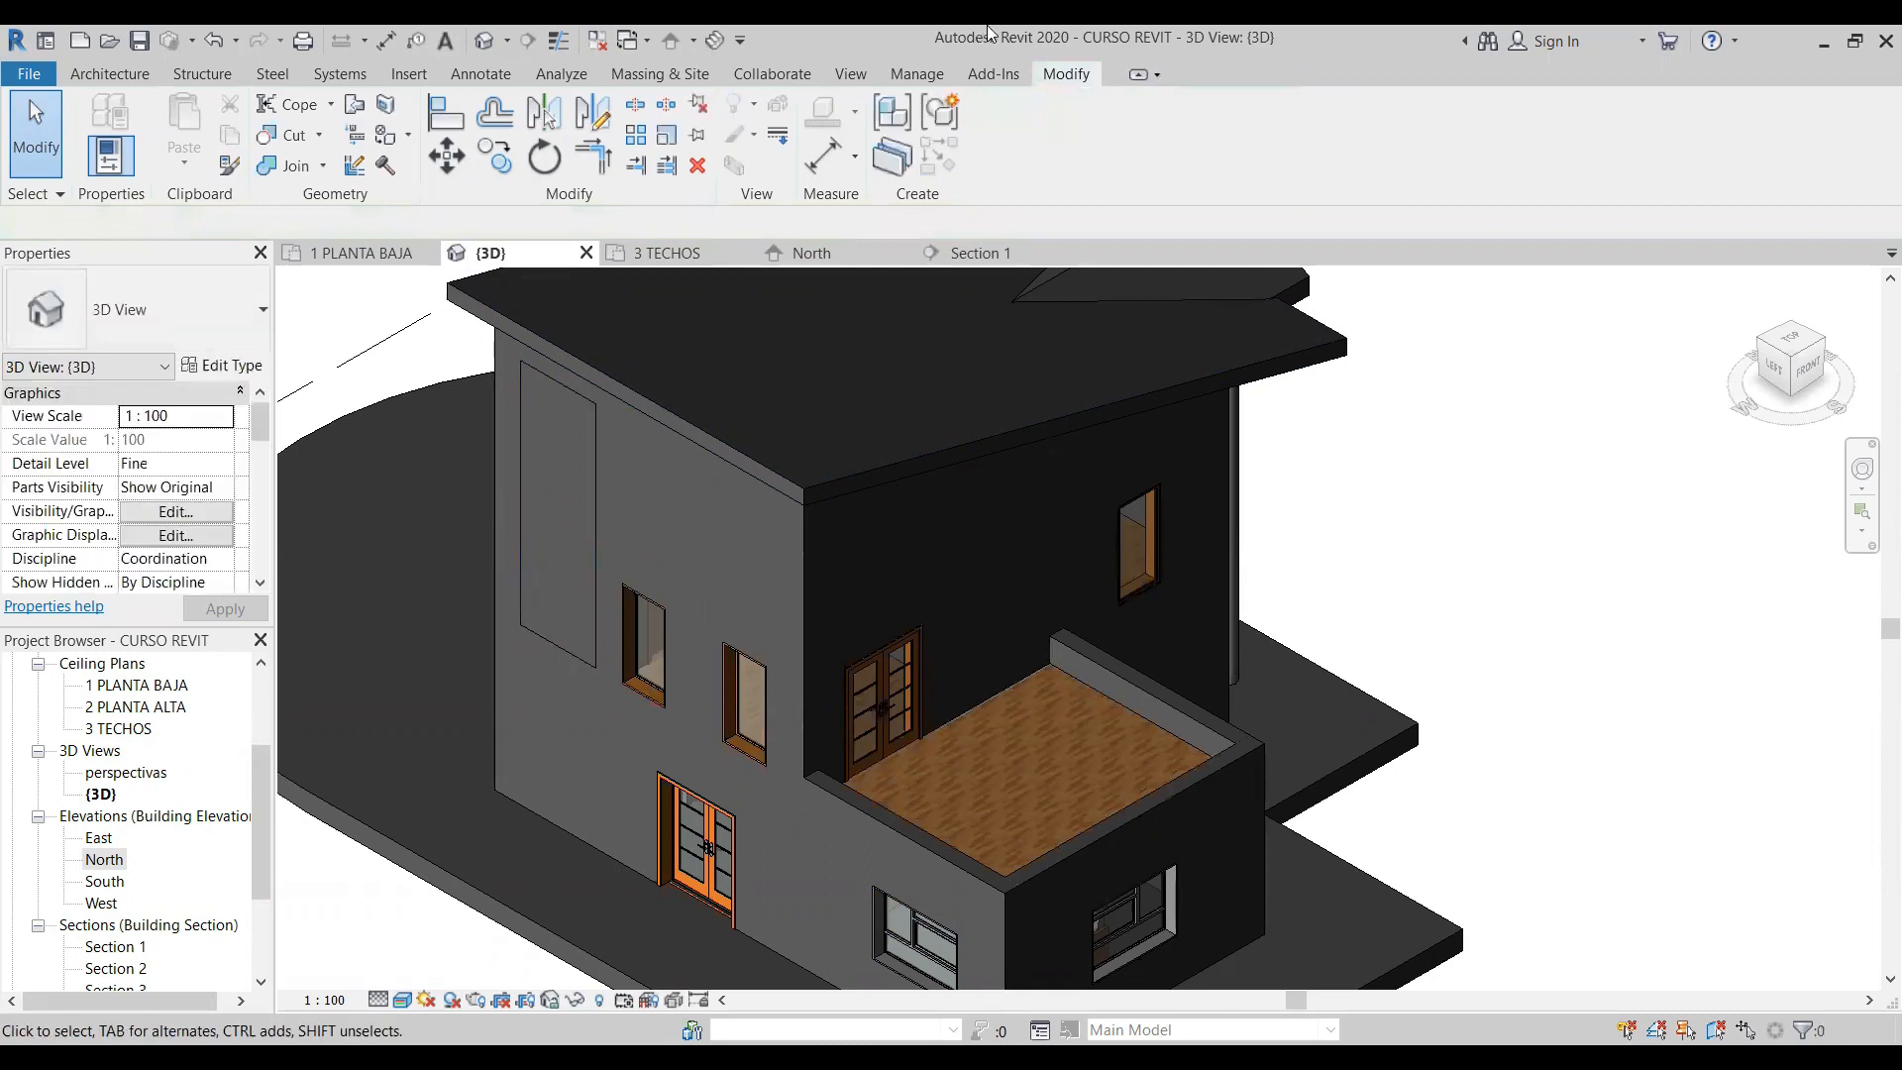
- Split the ground-floor wall face with a rectangle about 1.59 m wide, aligned beneath the upper region and beside the entrance door
{"action": "left_click", "coordinate": [385, 106]}
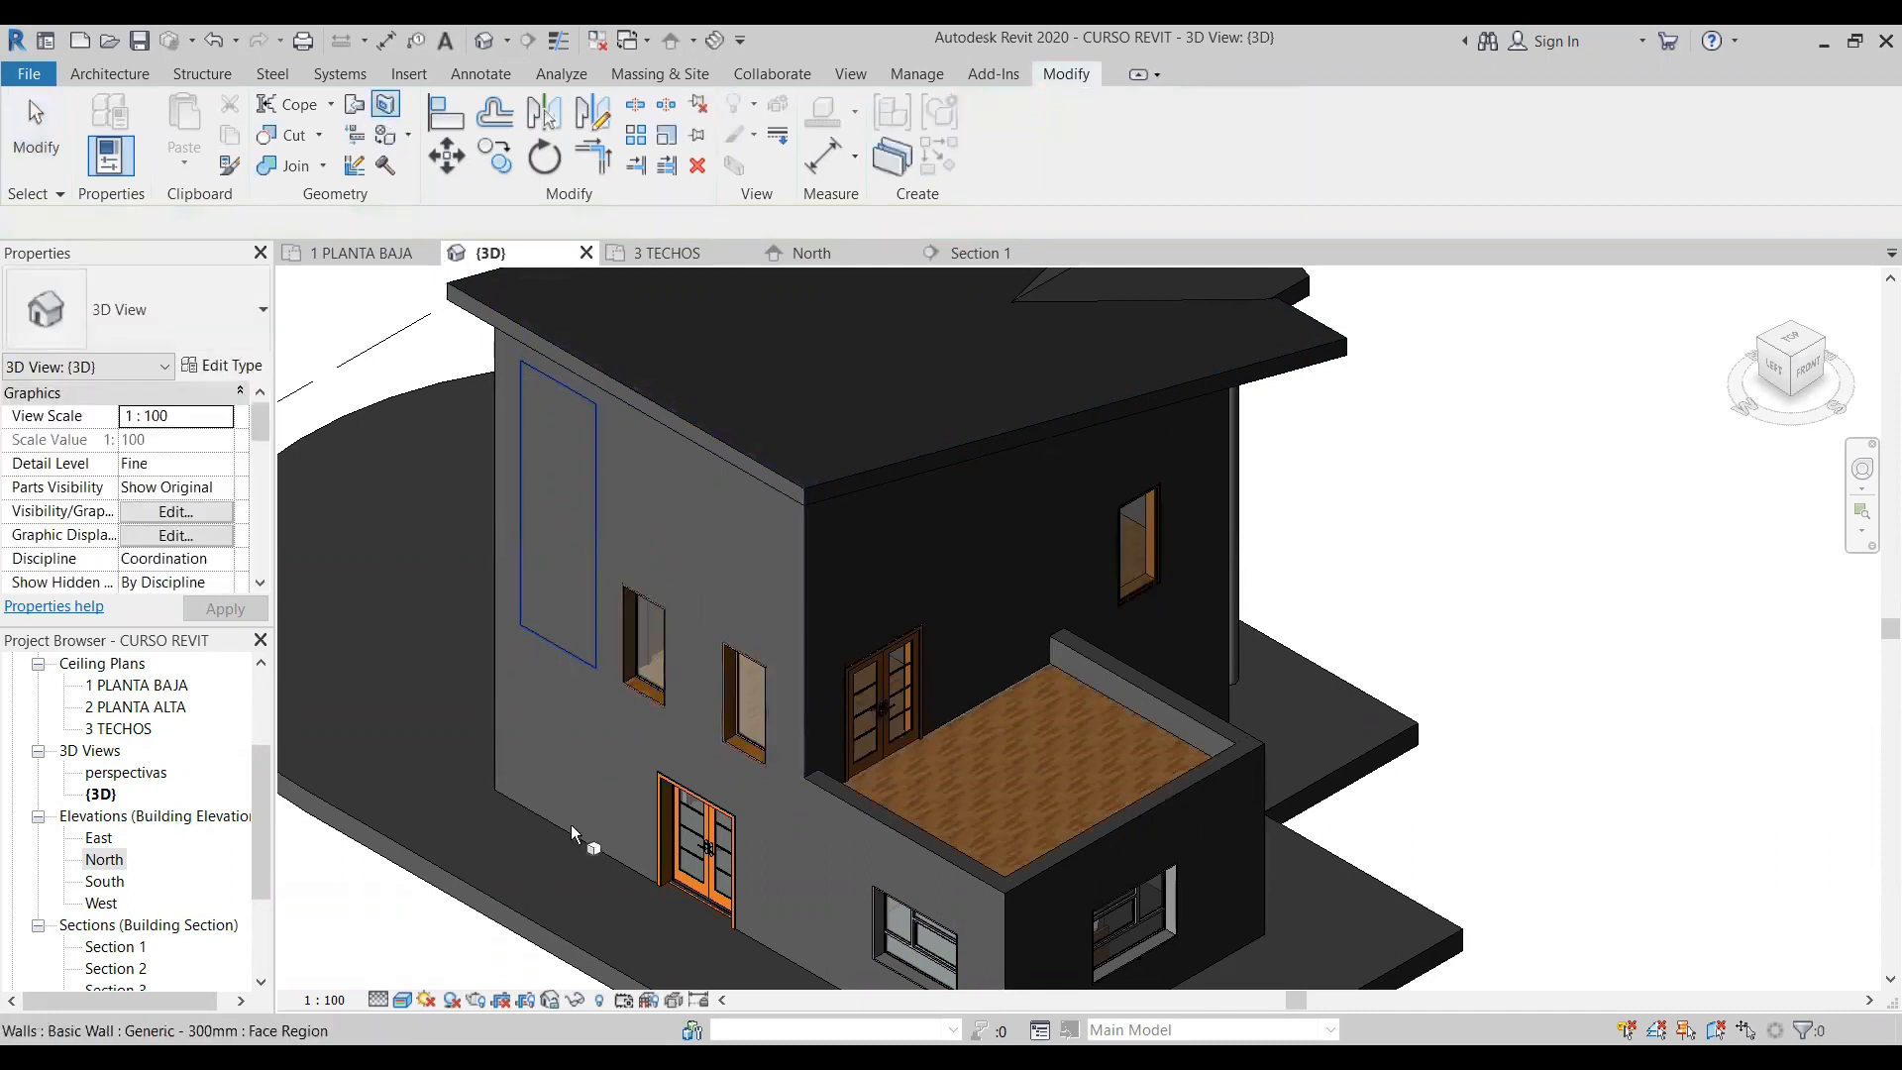
{"action": "left_click", "coordinate": [535, 440]}
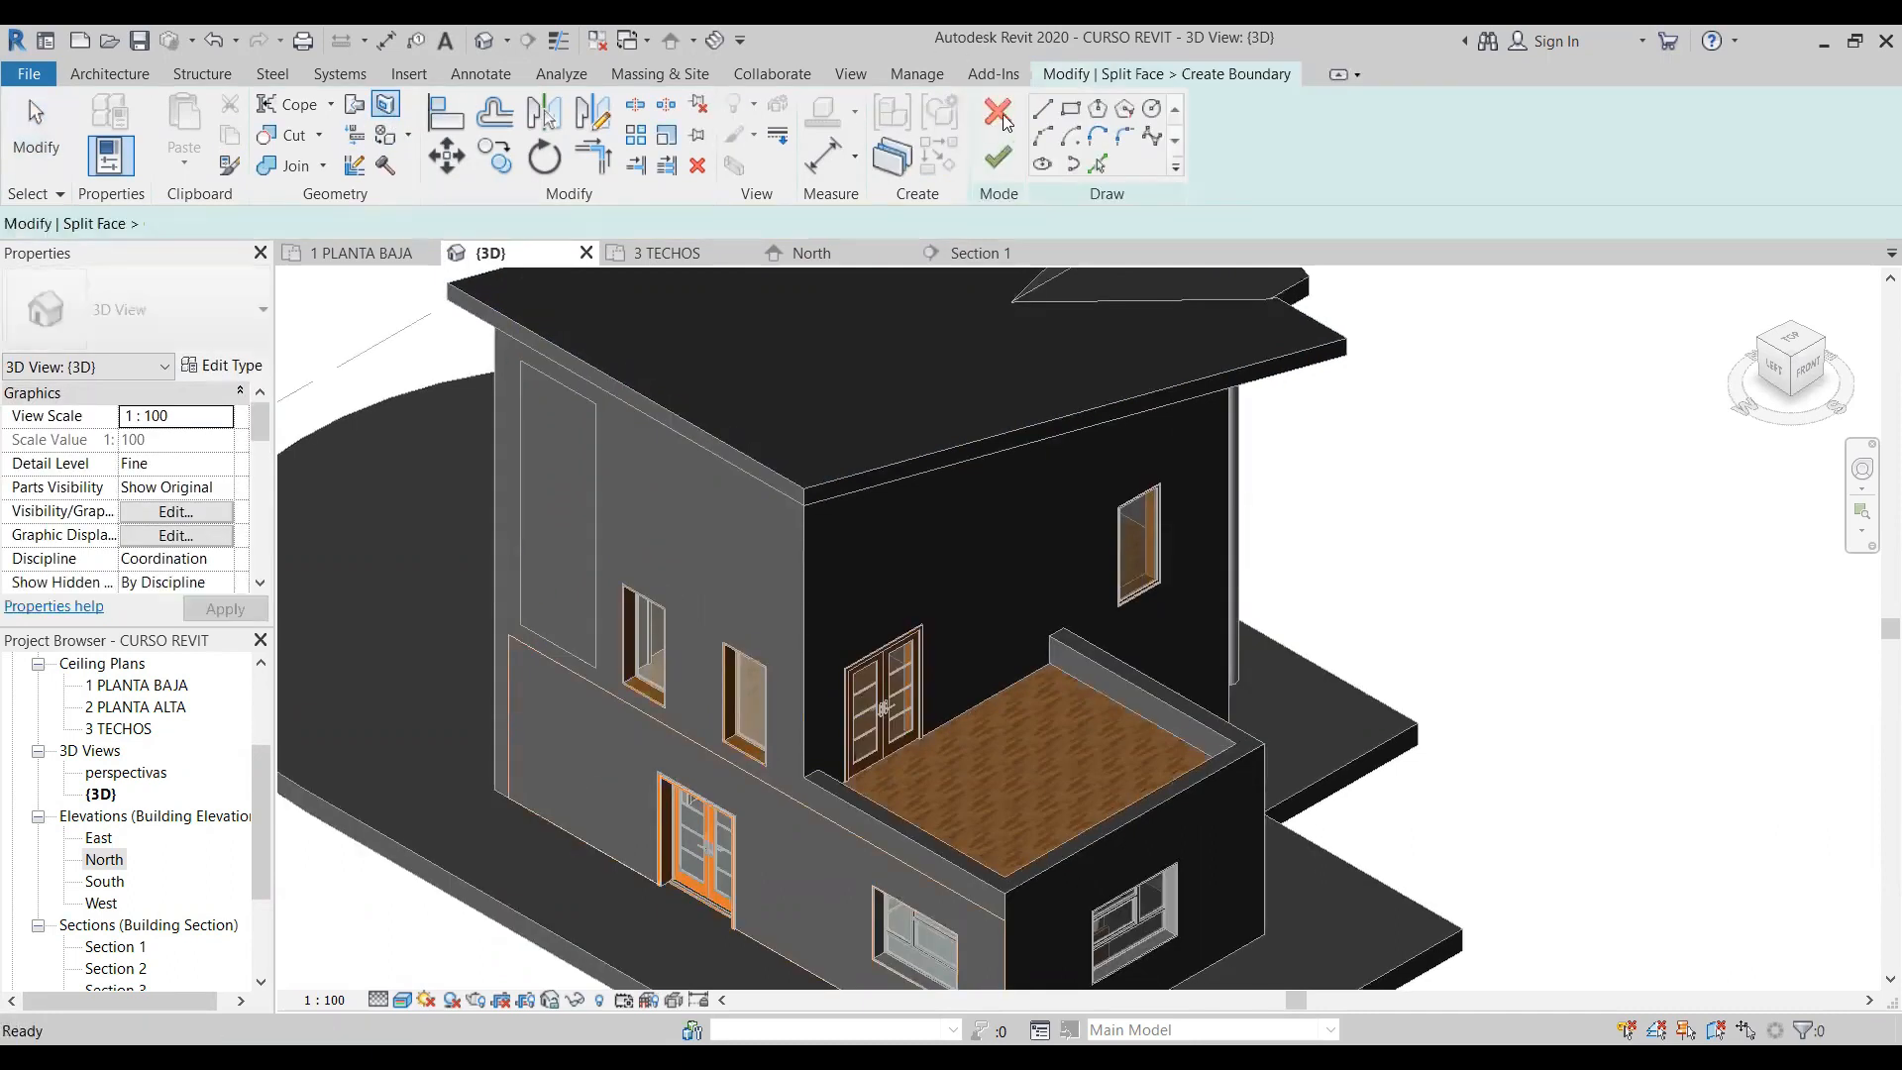
{"action": "left_click", "coordinate": [520, 654]}
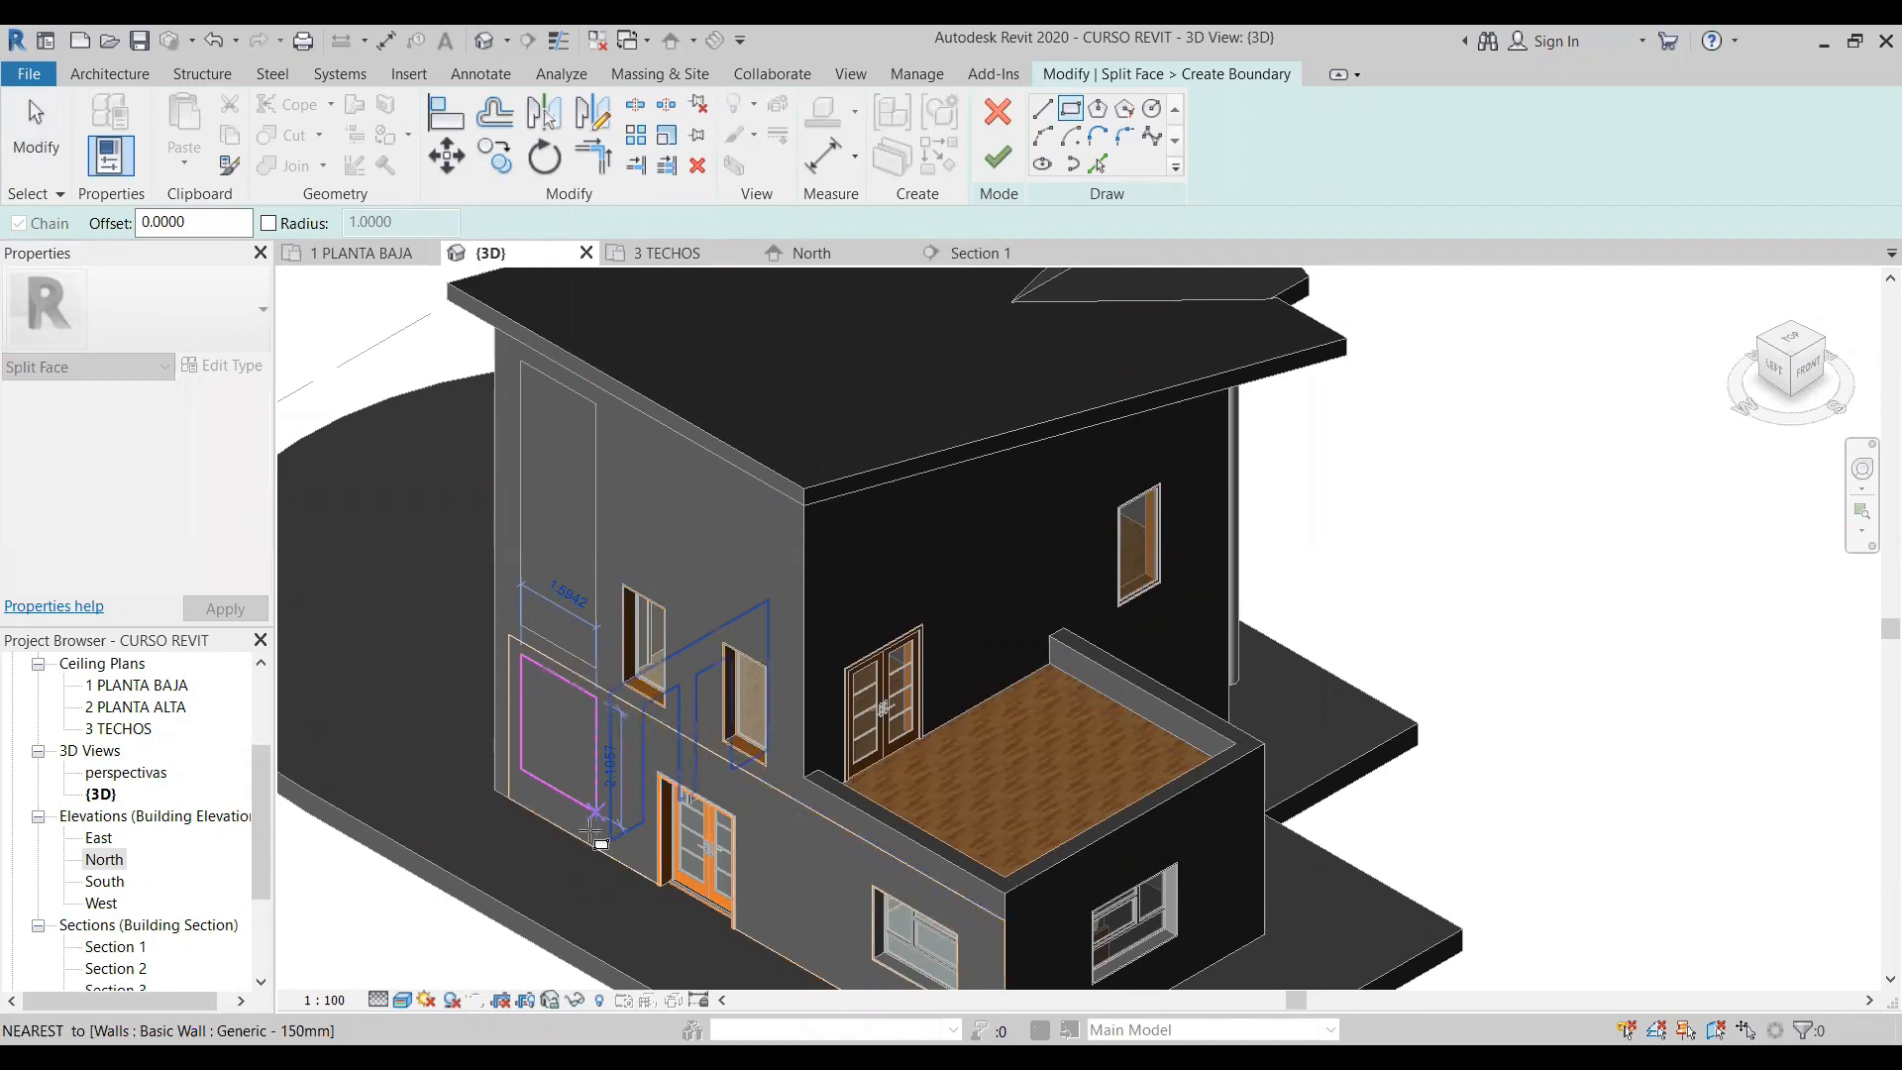
{"action": "left_click", "coordinate": [594, 835]}
{"action": "key", "text": "Escape"}
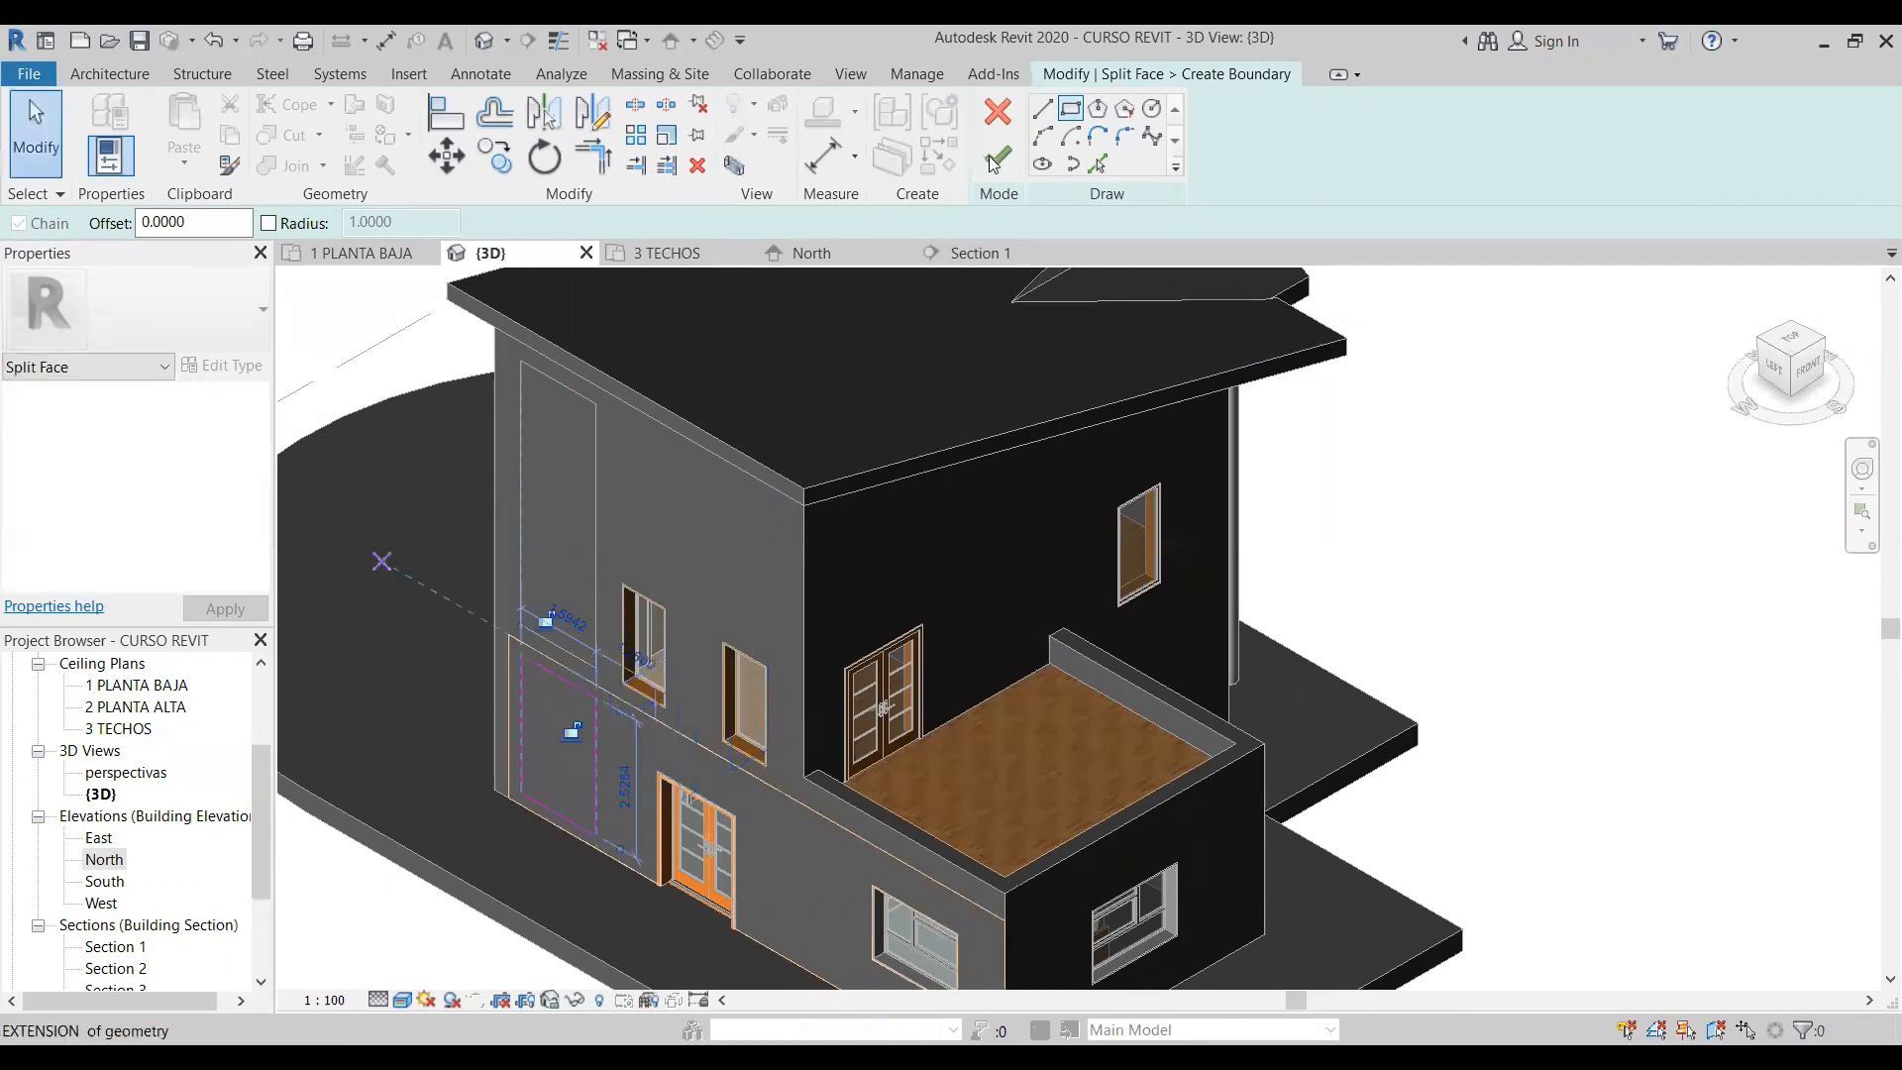
{"action": "left_click", "coordinate": [996, 161]}
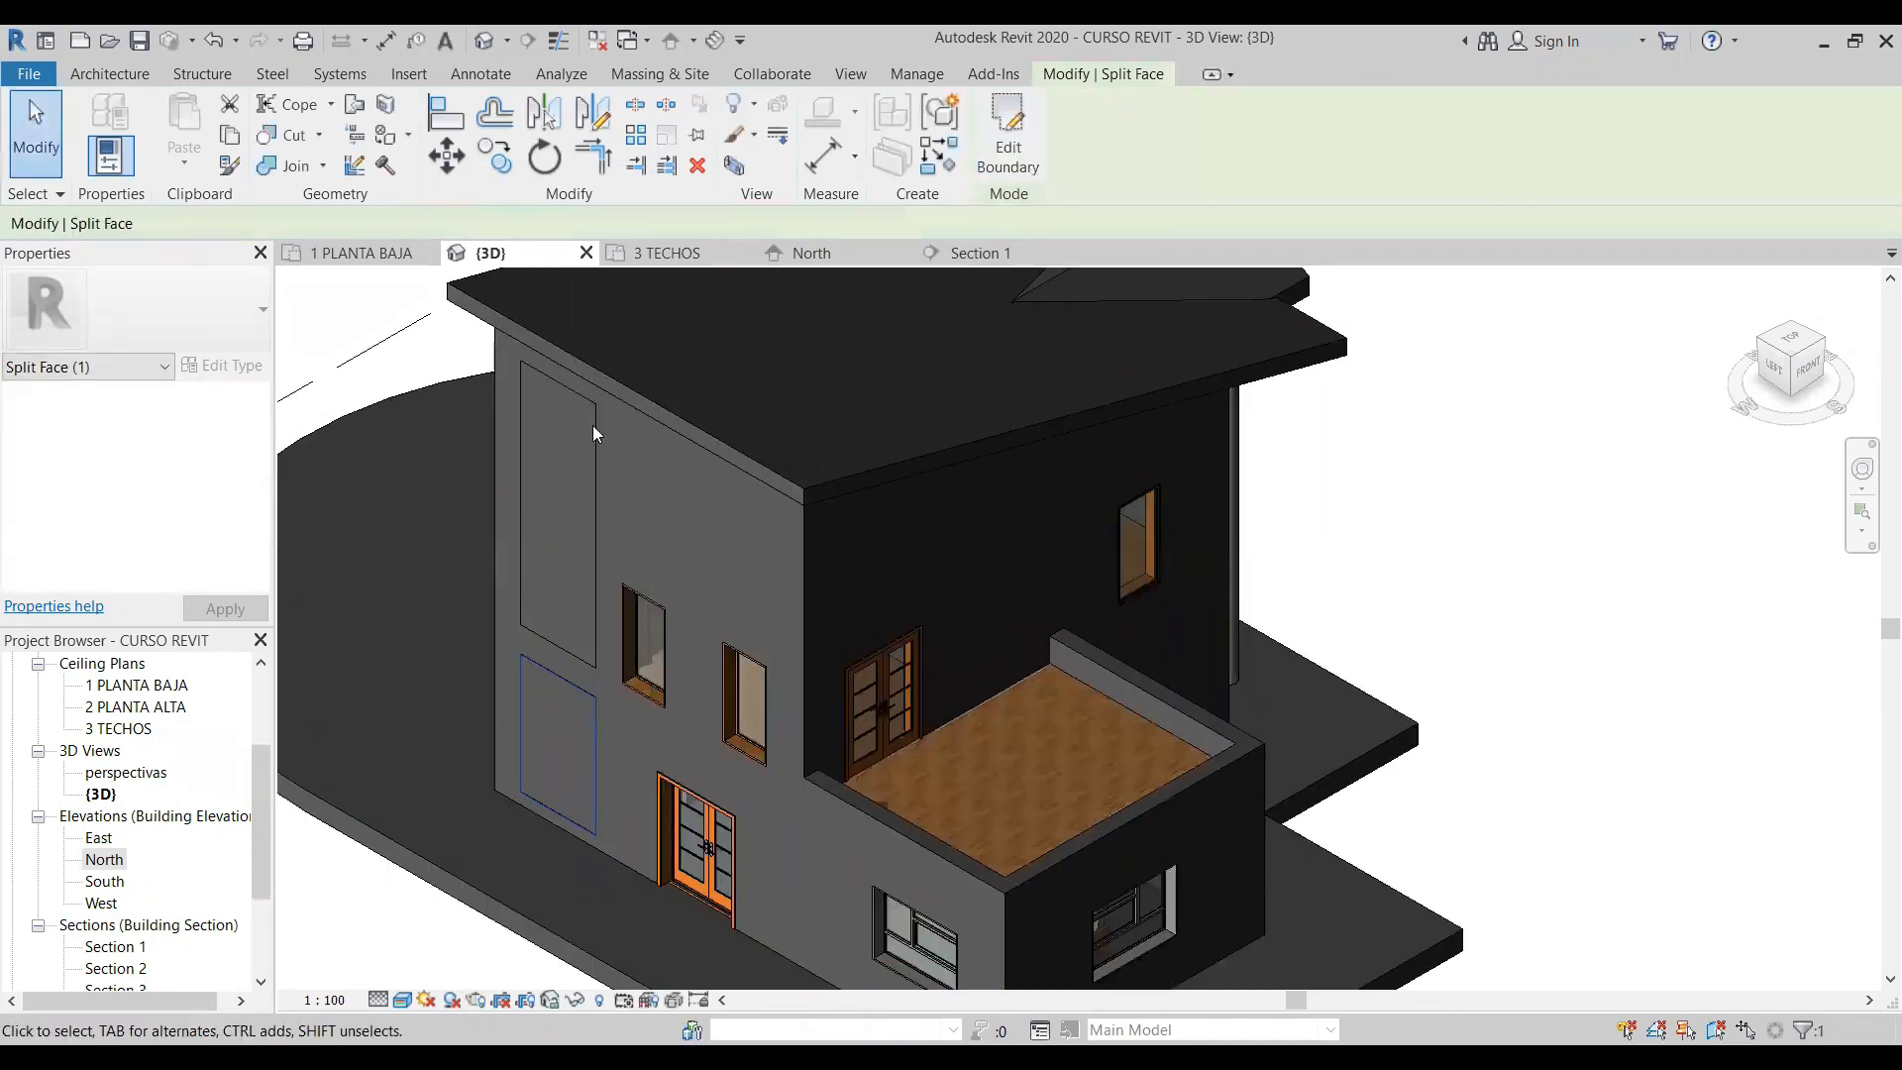
{"action": "key", "text": "Escape"}
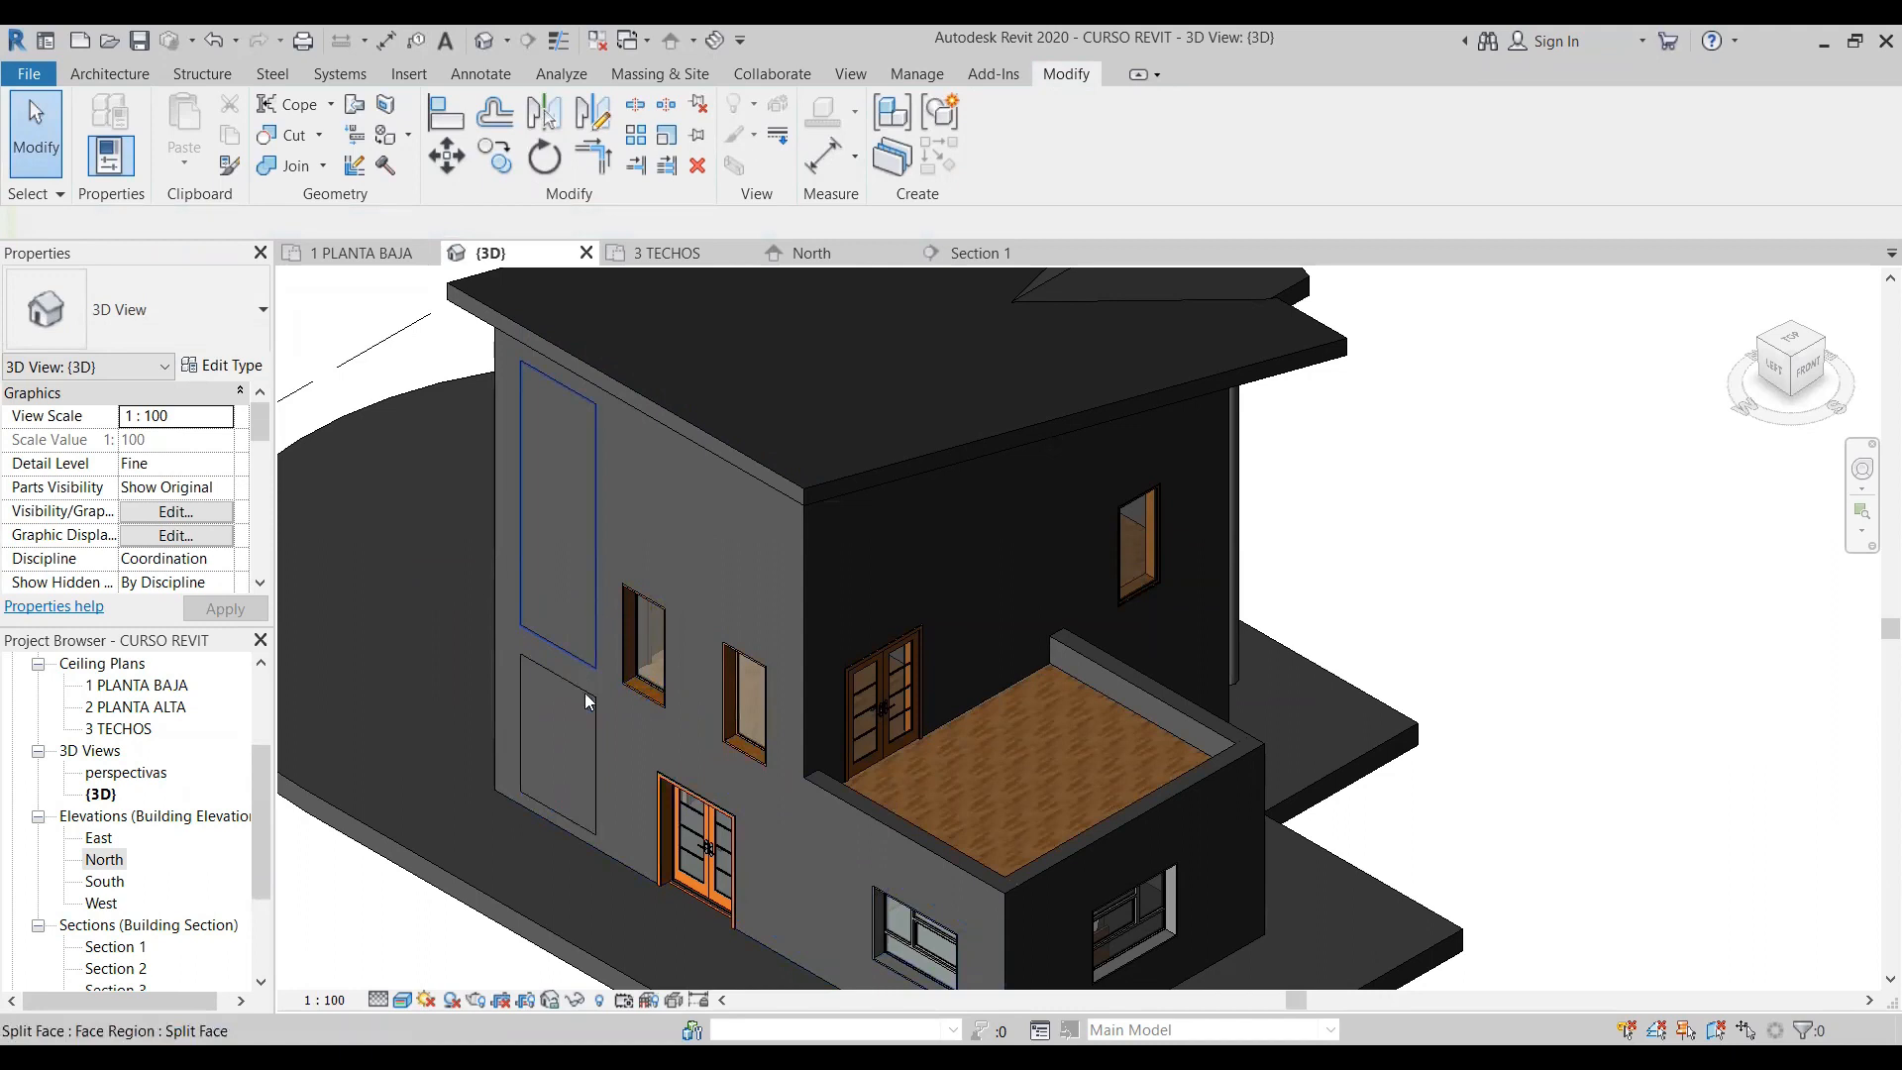
- Paint the upper and lower rectangular wall regions with the Brick, Common material
{"action": "left_click", "coordinate": [384, 140]}
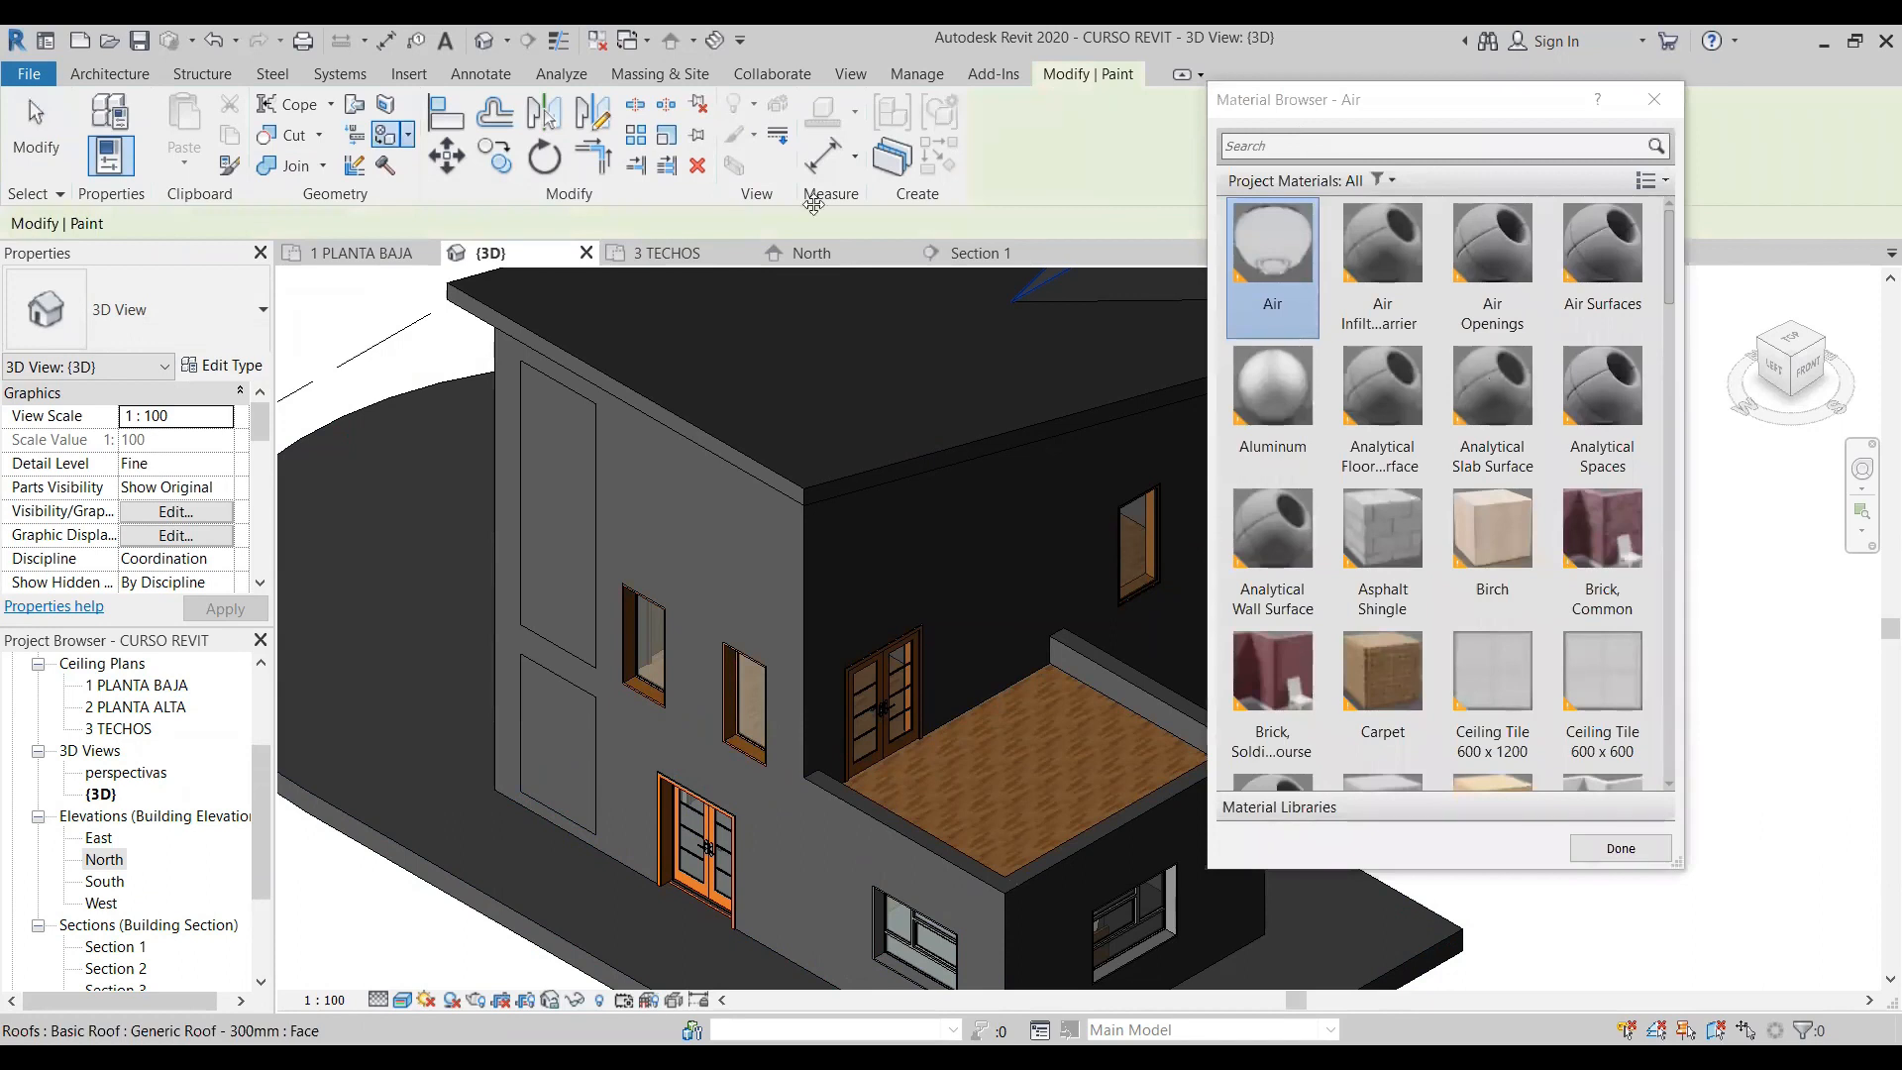
{"action": "left_click_drag", "start_coordinate": [1486, 99], "coordinate": [1412, 128]}
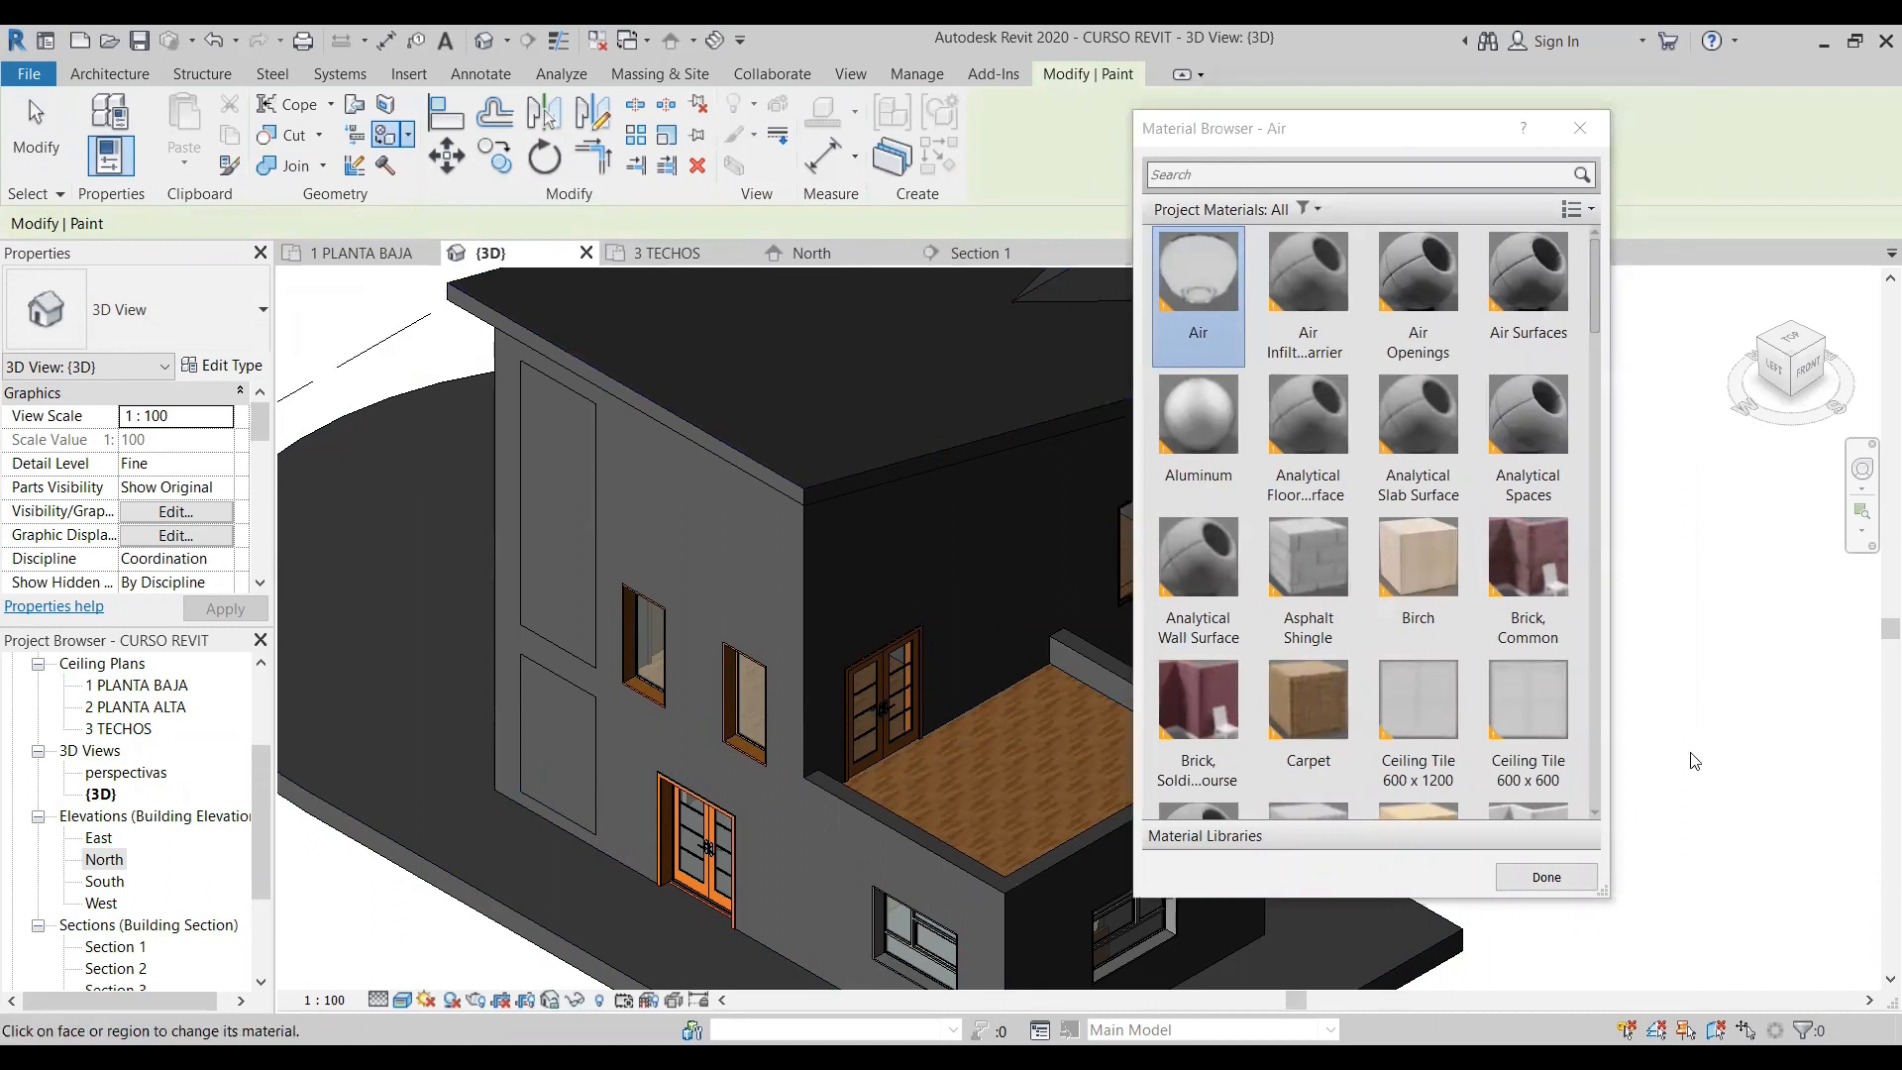
{"action": "scroll", "coordinate": [1594, 275], "scroll_direction": "down", "scroll_amount": 1}
{"action": "scroll", "coordinate": [1575, 278], "scroll_direction": "up", "scroll_amount": 1}
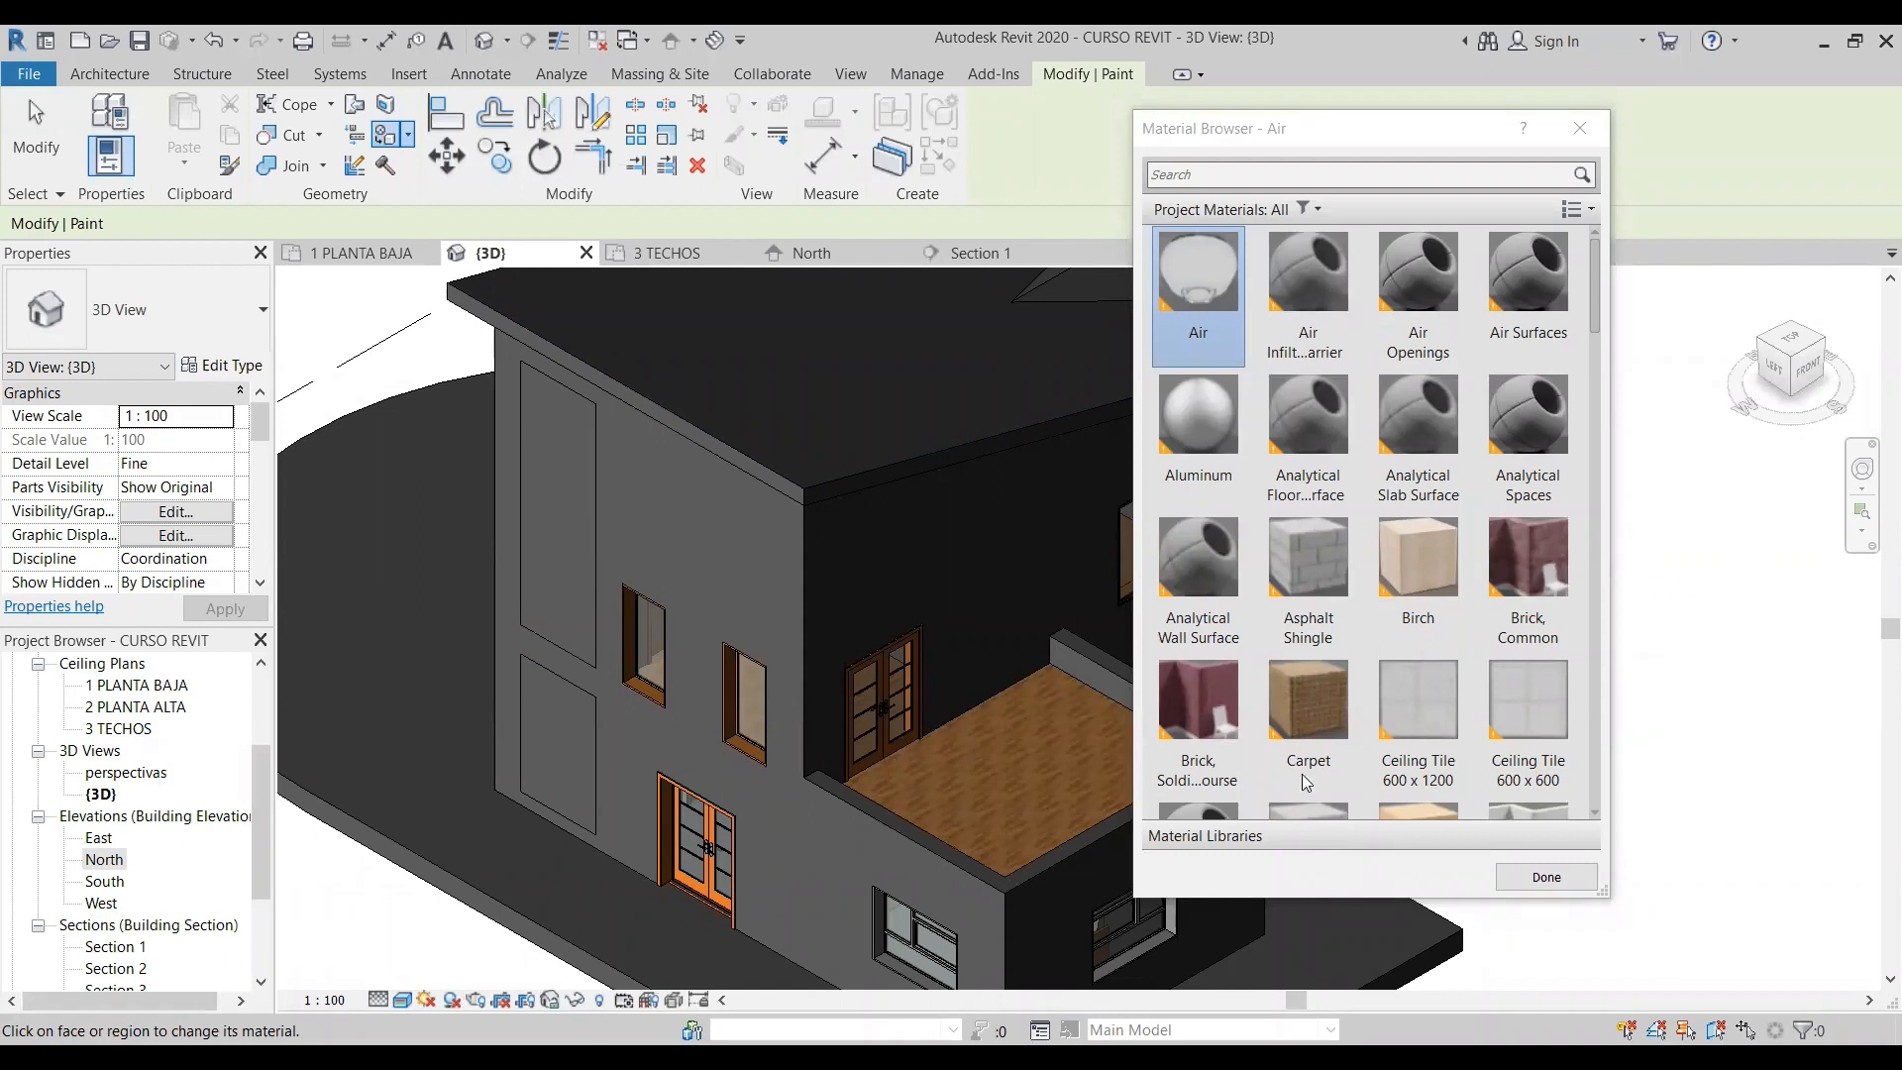
{"action": "left_click", "coordinate": [1309, 810]}
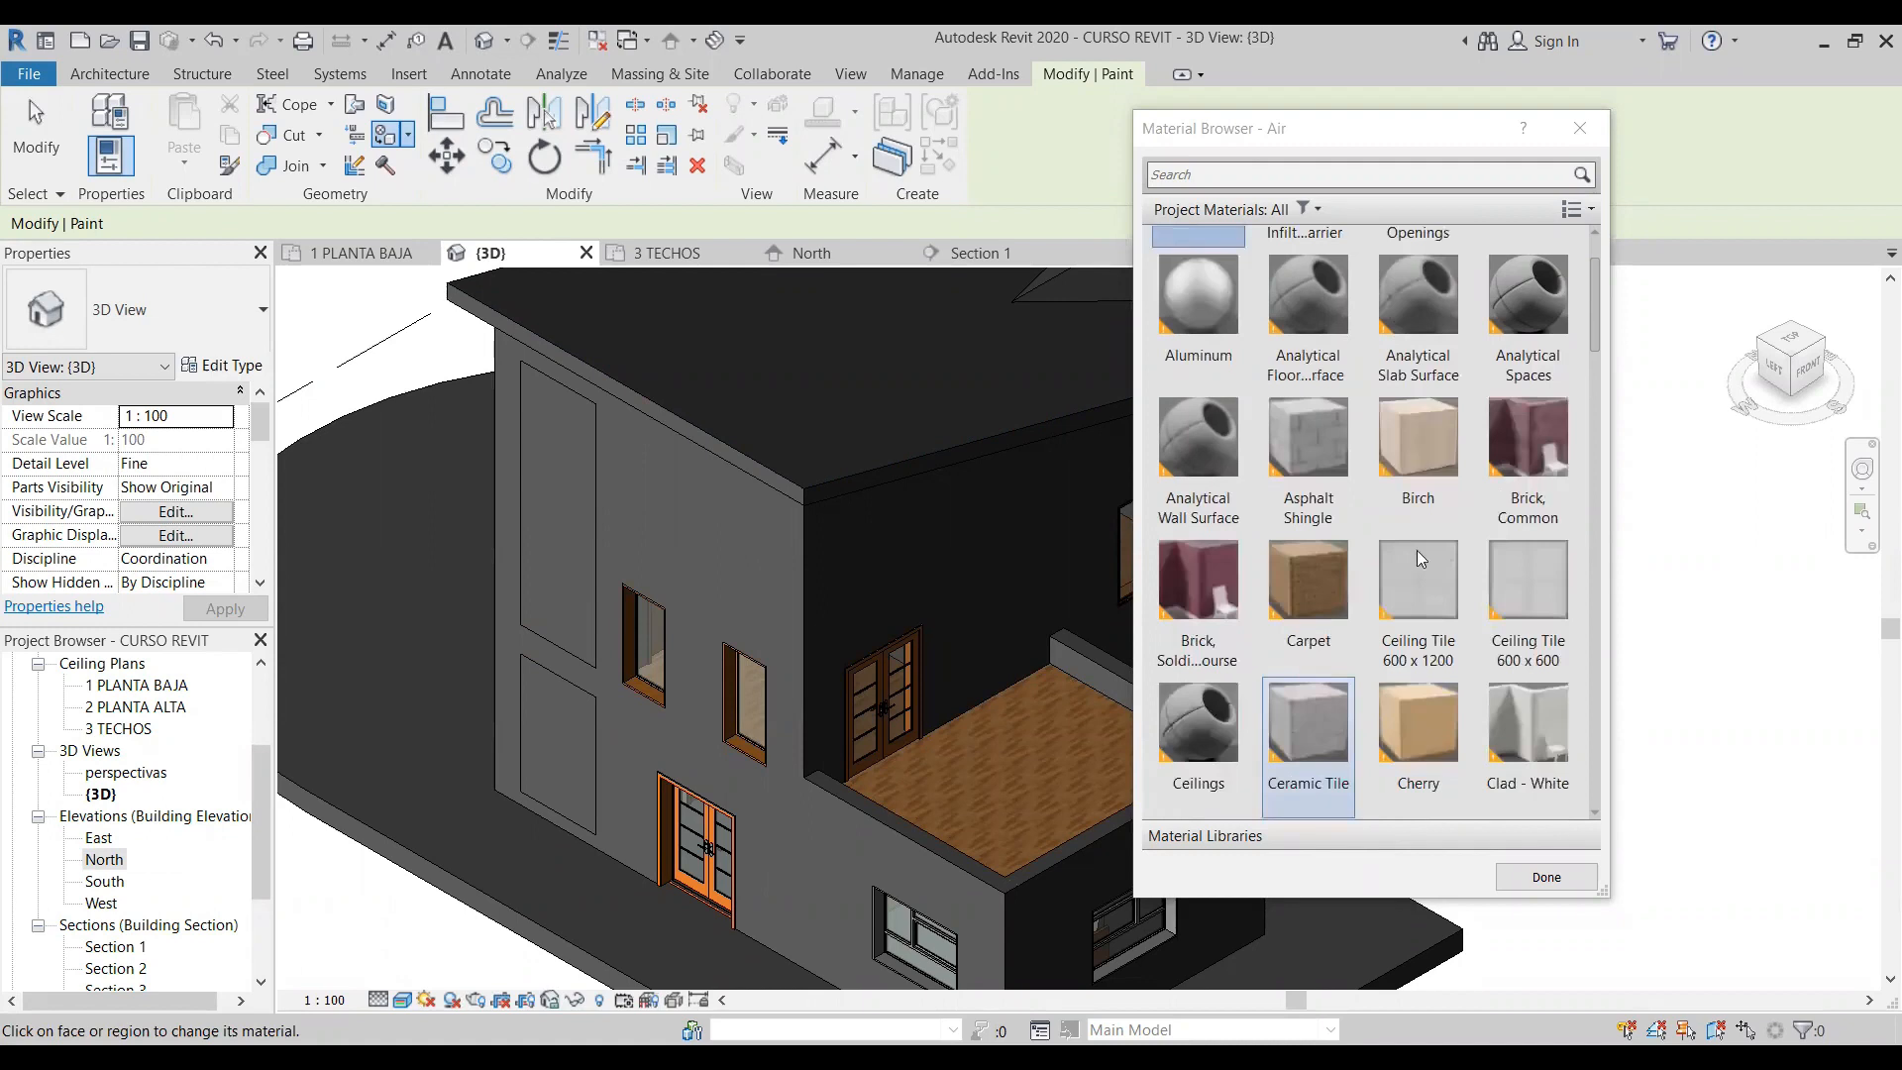
{"action": "scroll", "coordinate": [1537, 561], "scroll_direction": "up", "scroll_amount": 1}
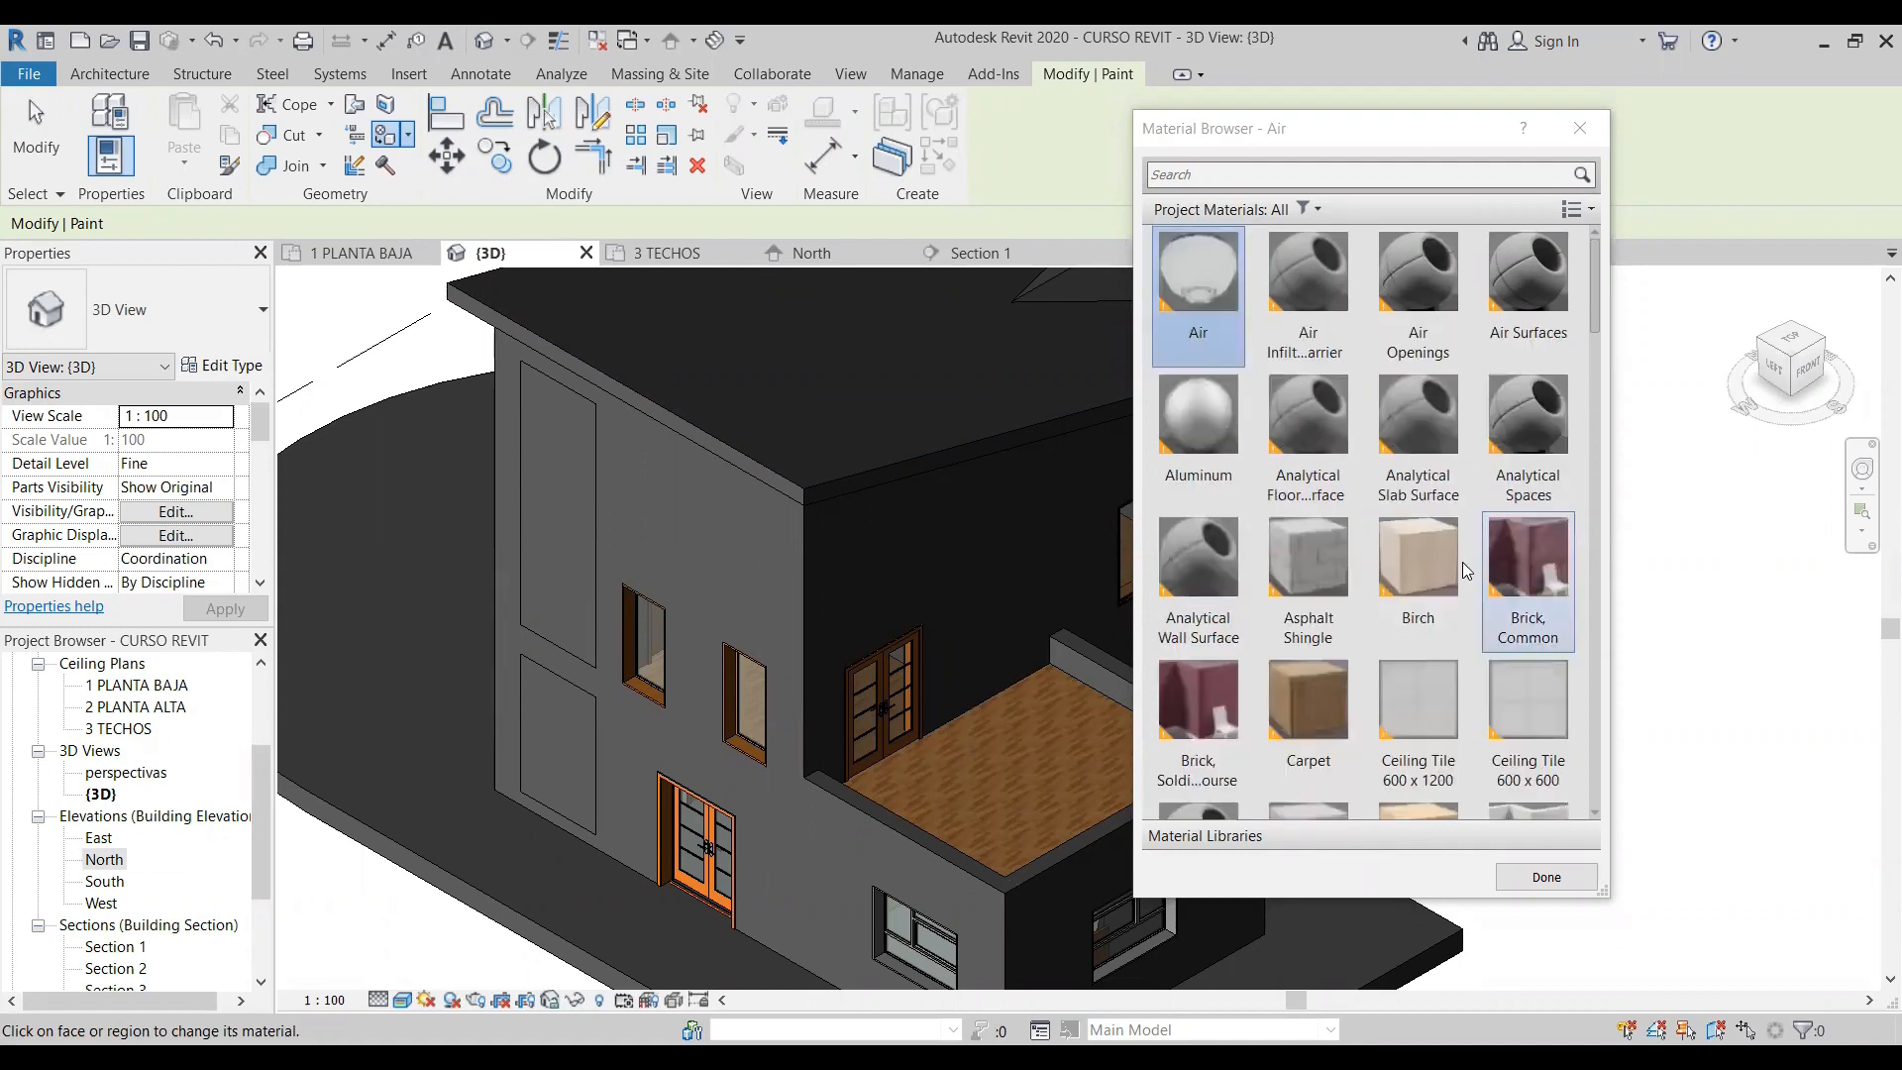
{"action": "left_click", "coordinate": [1516, 558]}
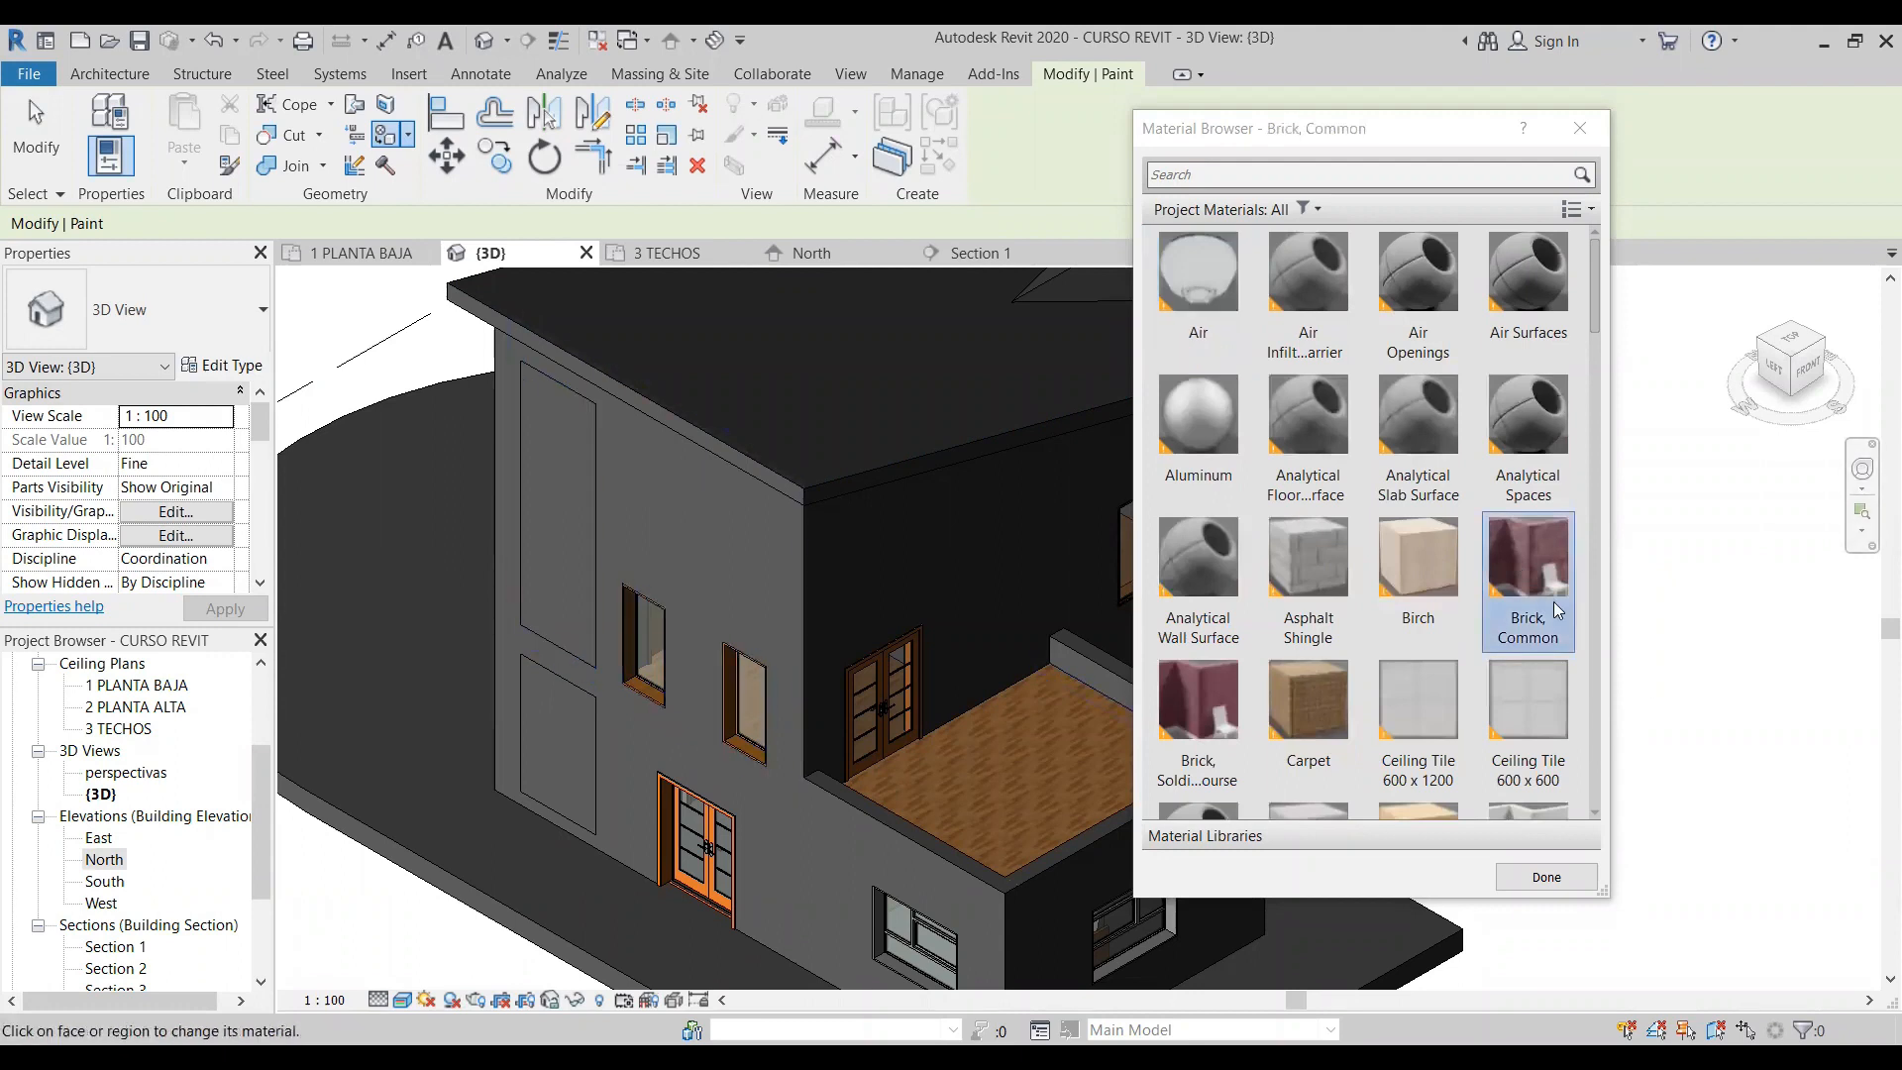
{"action": "left_click", "coordinate": [548, 547]}
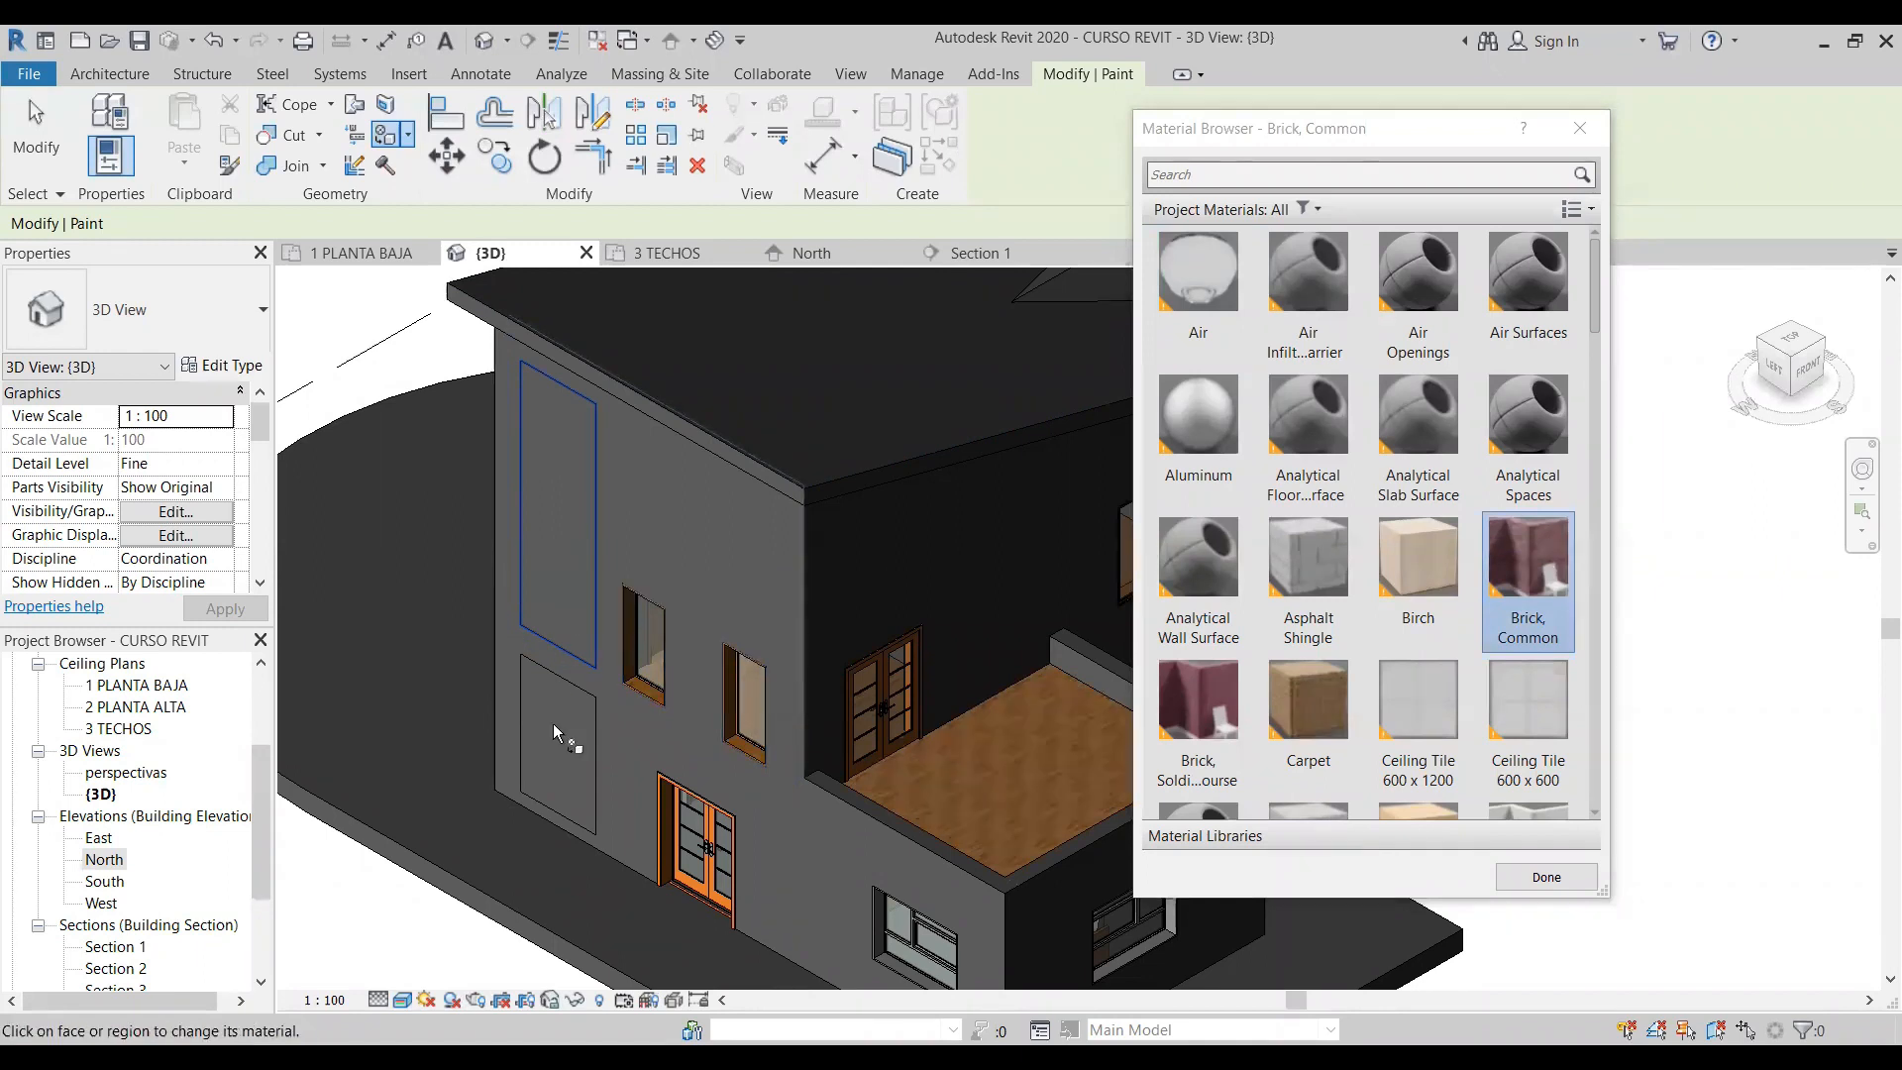
{"action": "left_click", "coordinate": [559, 753]}
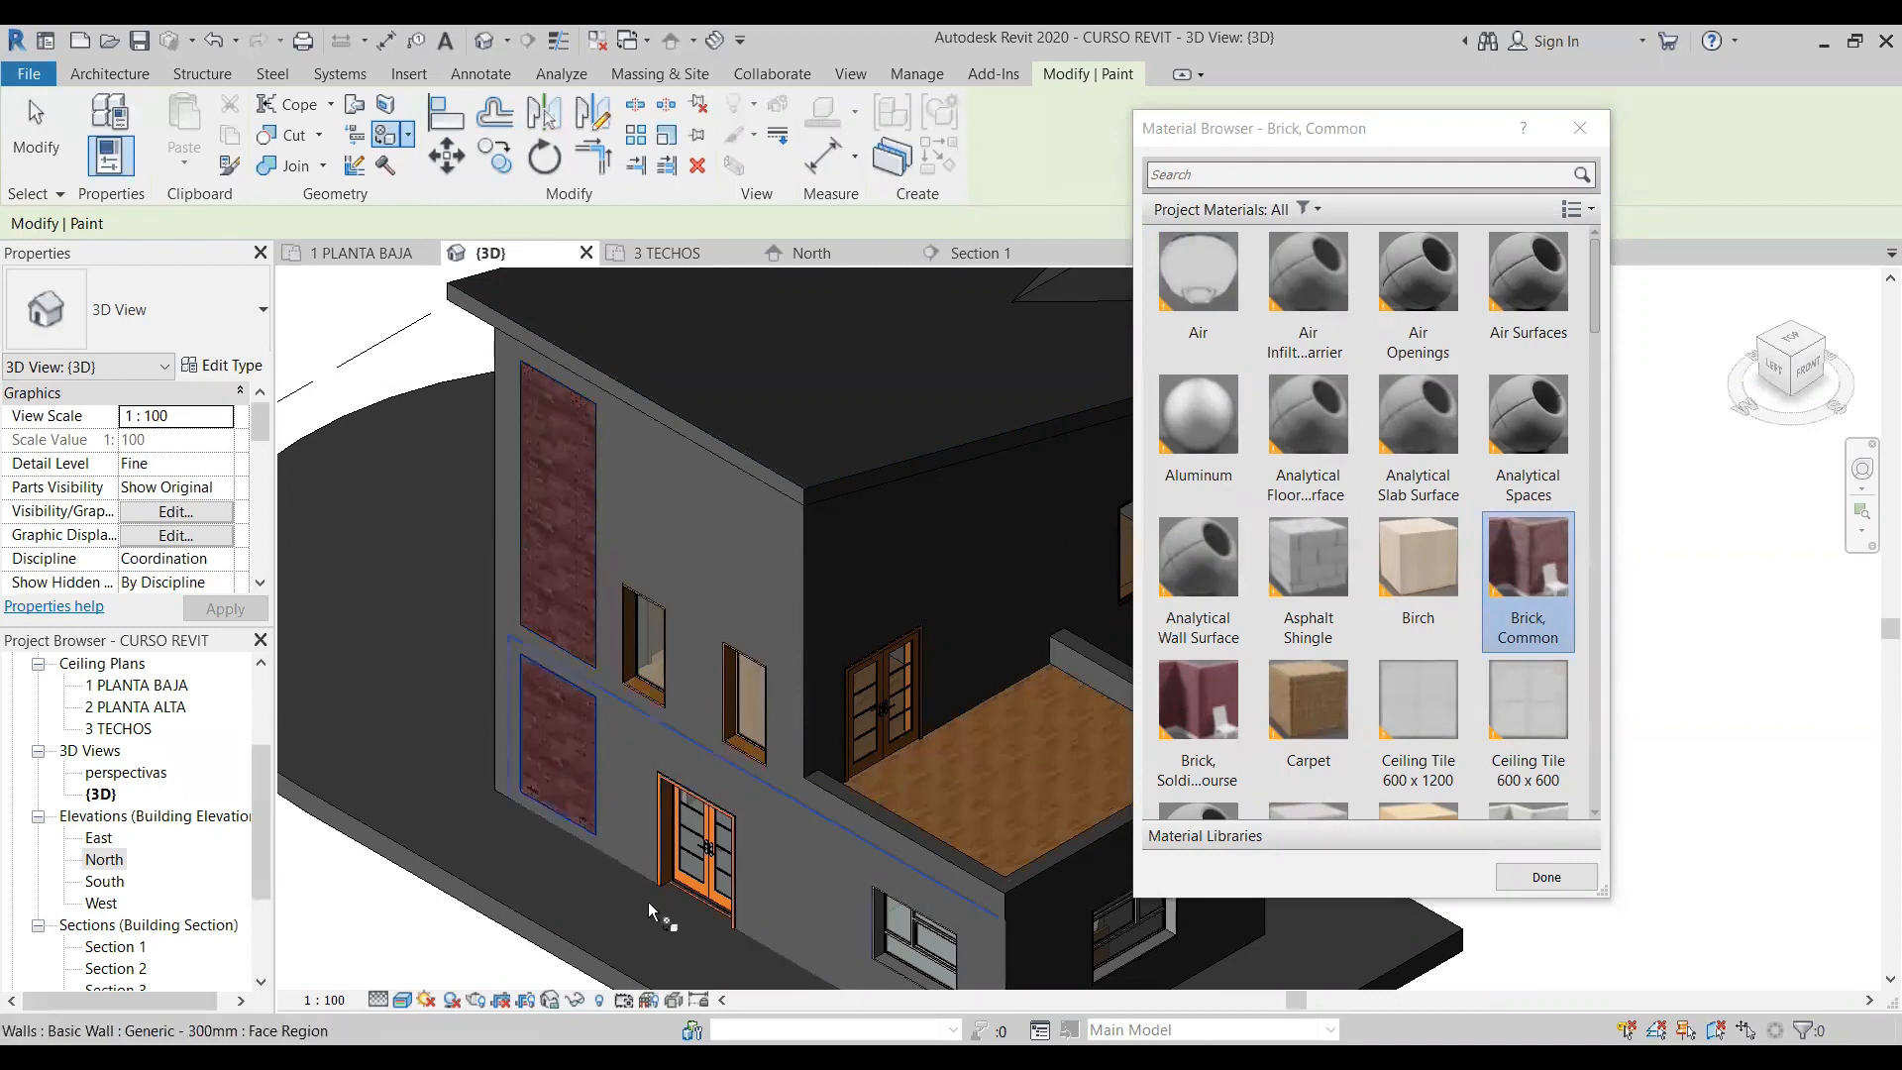
{"action": "left_click", "coordinate": [22, 132]}
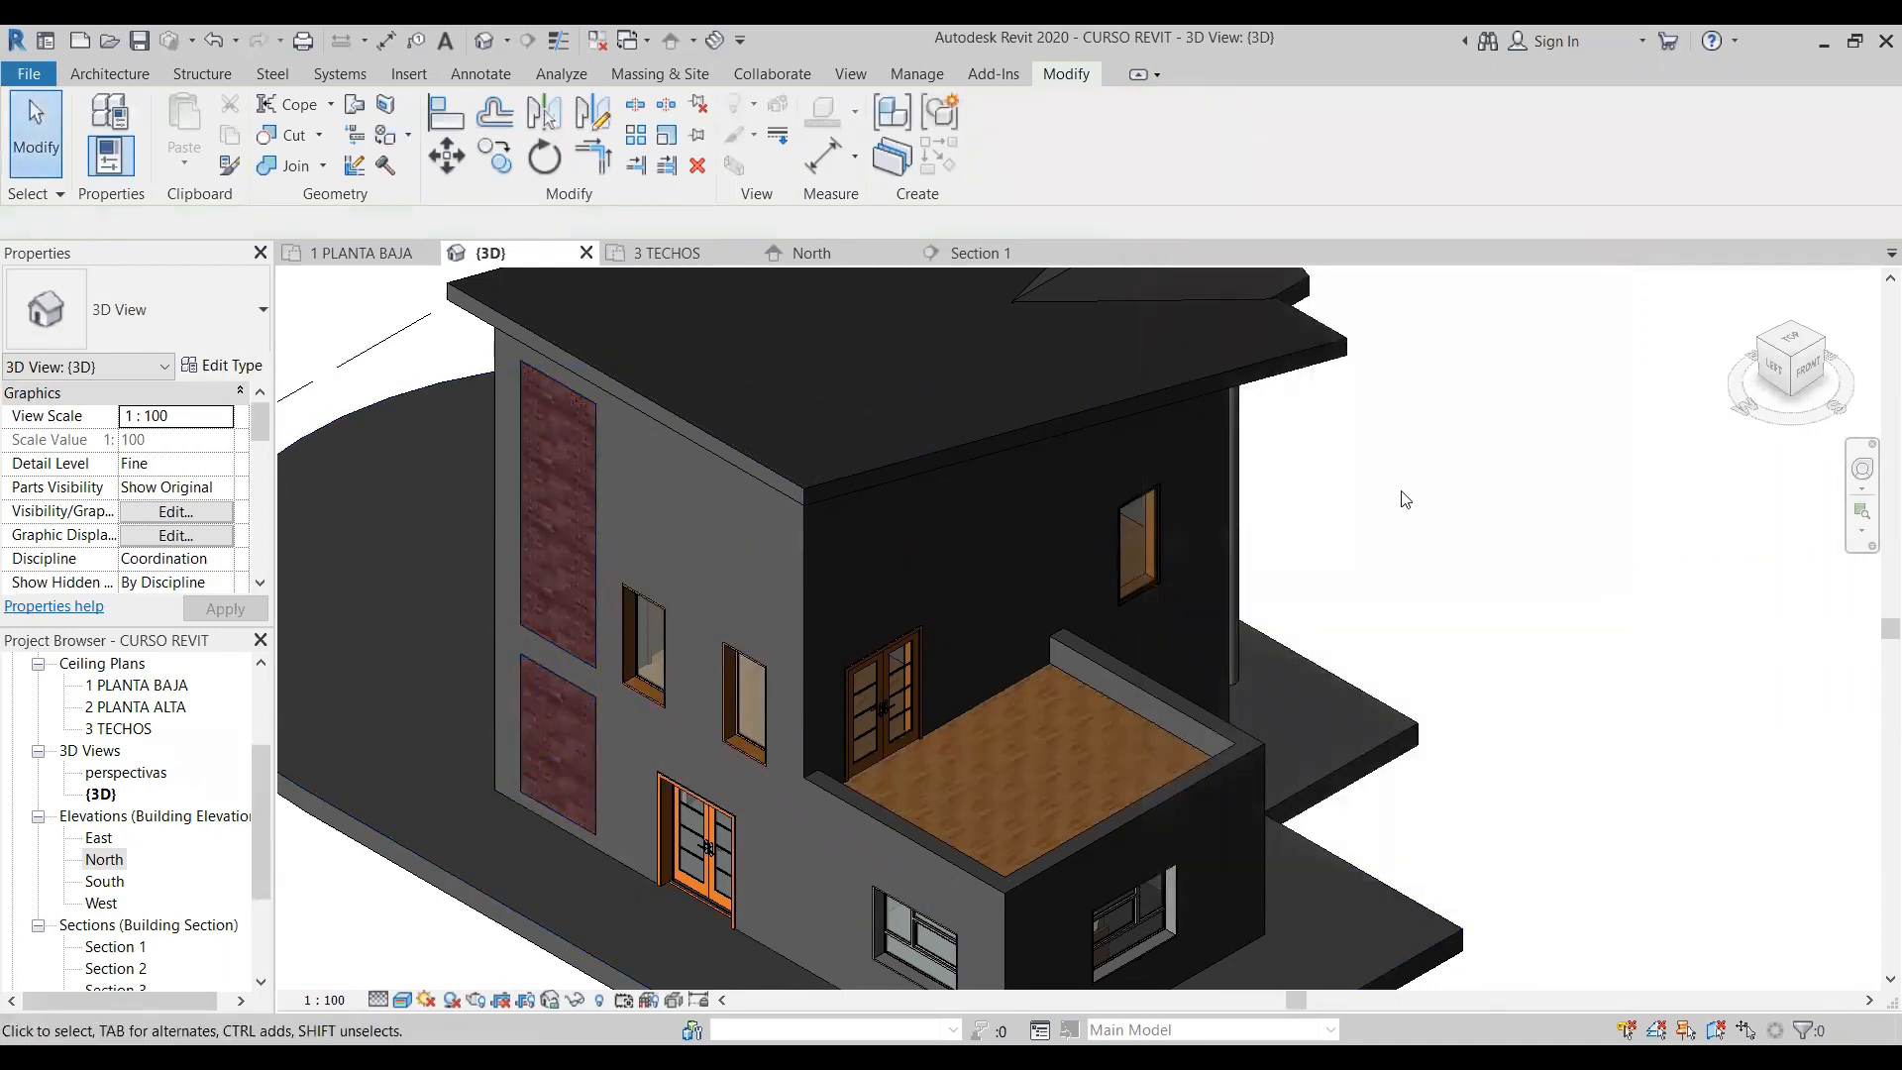
- Examine the painted regions and the adjoining rear facade from the back-left corner in the 3D view
{"action": "scroll", "coordinate": [1404, 495], "scroll_direction": "down", "scroll_amount": 2}
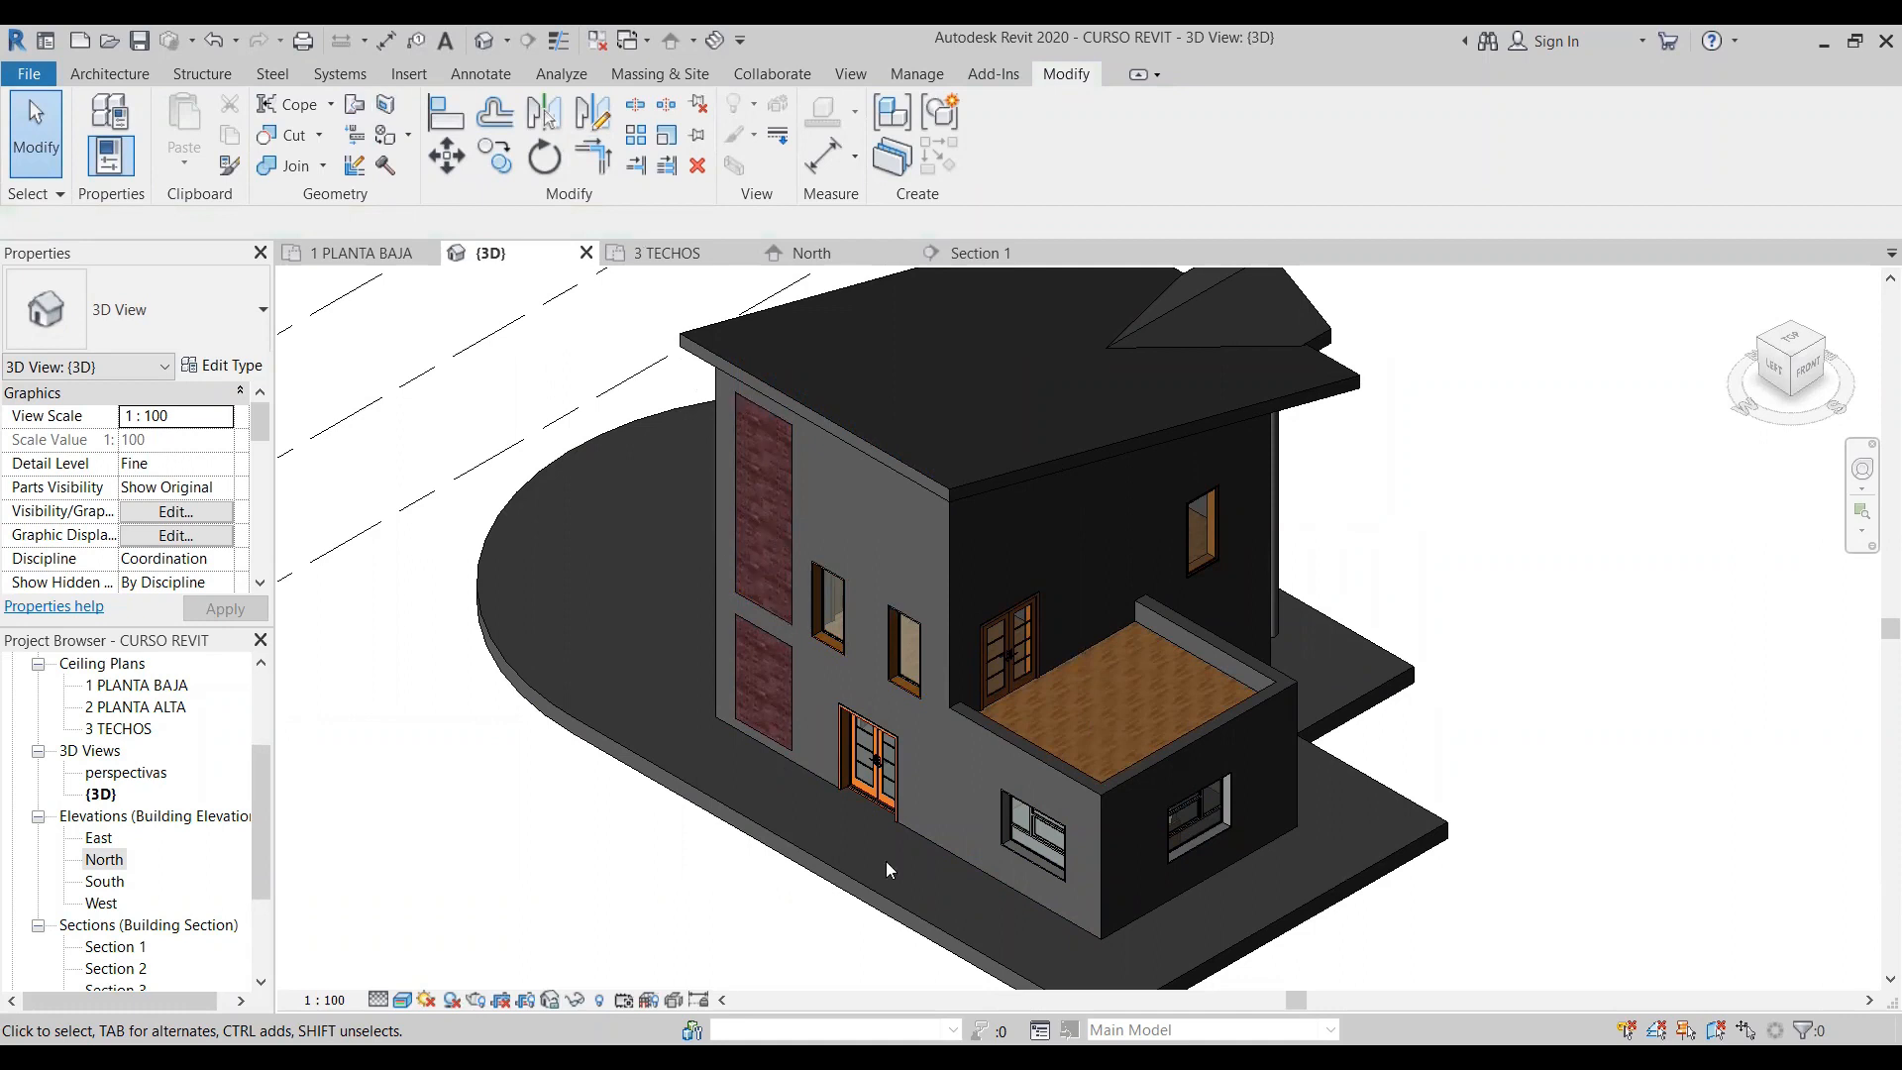
{"action": "left_click", "coordinate": [1826, 352]}
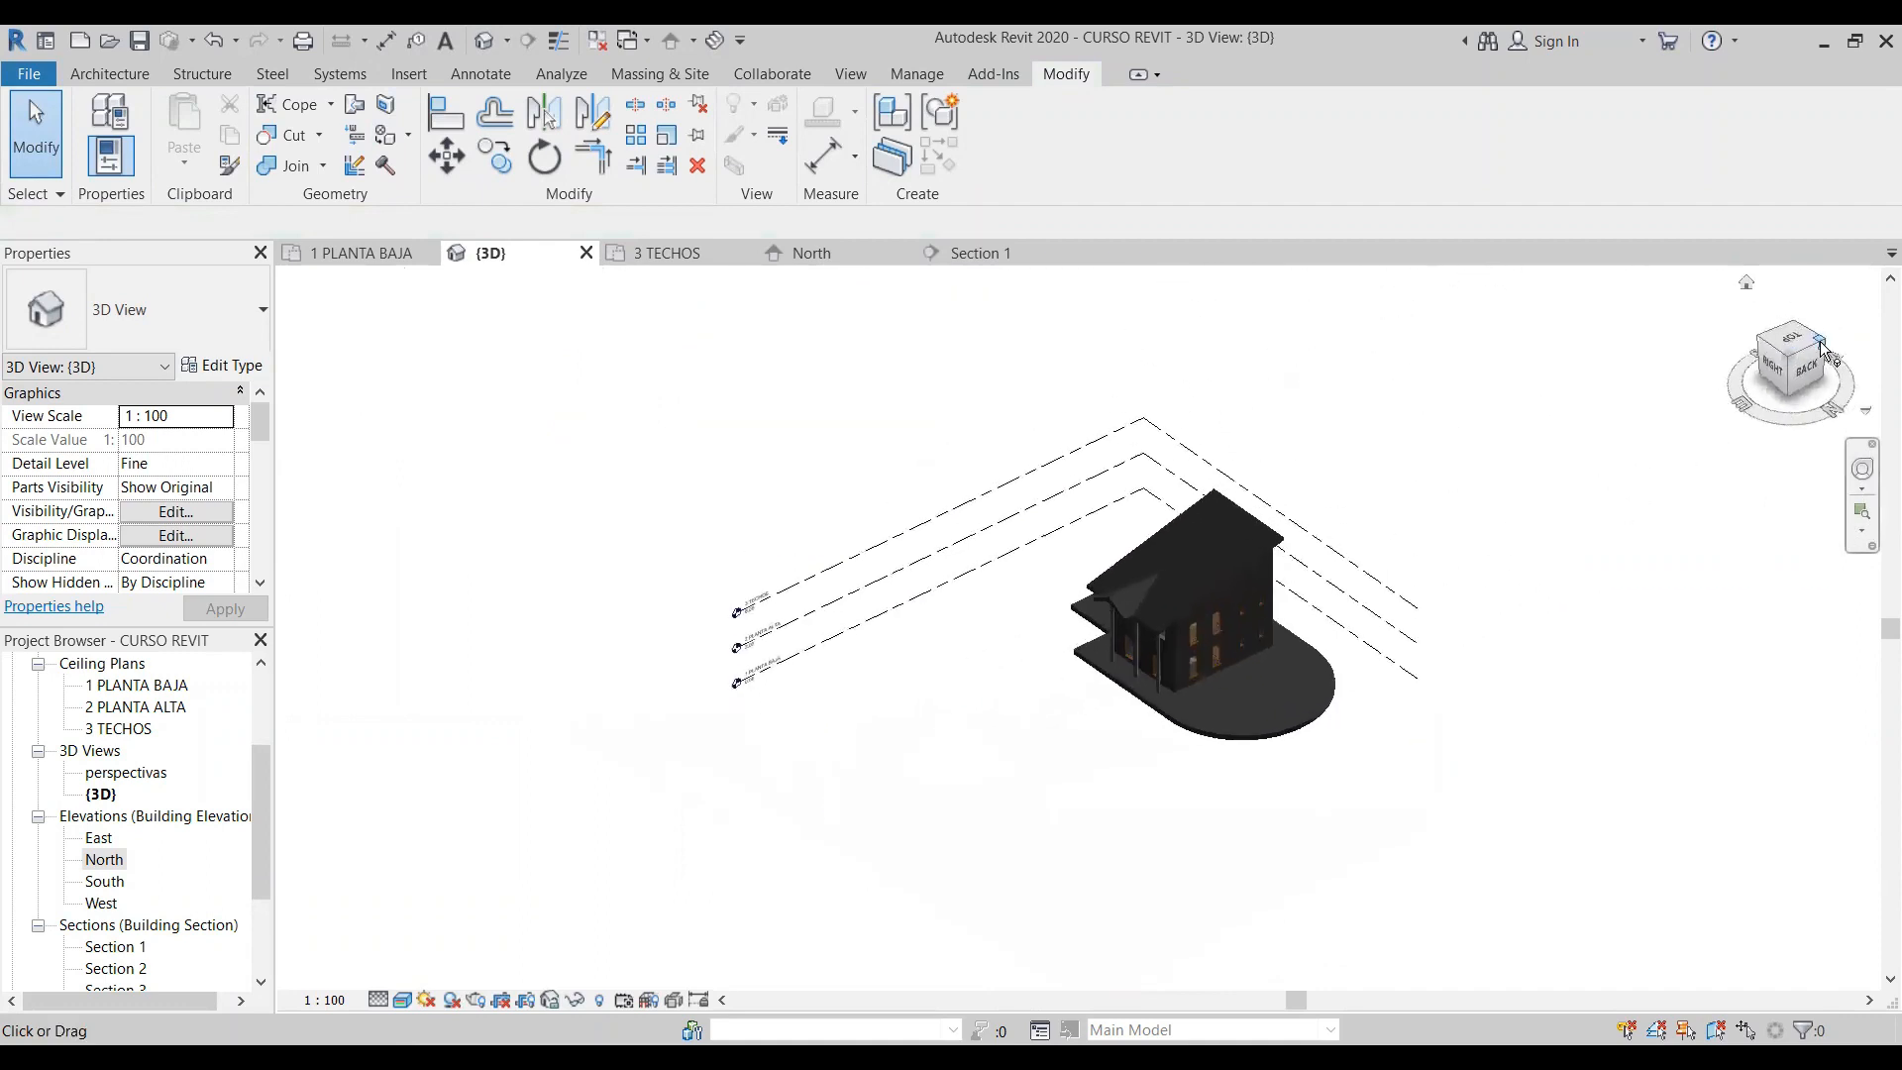
{"action": "left_click", "coordinate": [1825, 348]}
{"action": "scroll", "coordinate": [1323, 814], "scroll_direction": "up", "scroll_amount": 2}
{"action": "scroll", "coordinate": [919, 588], "scroll_direction": "up", "scroll_amount": 4}
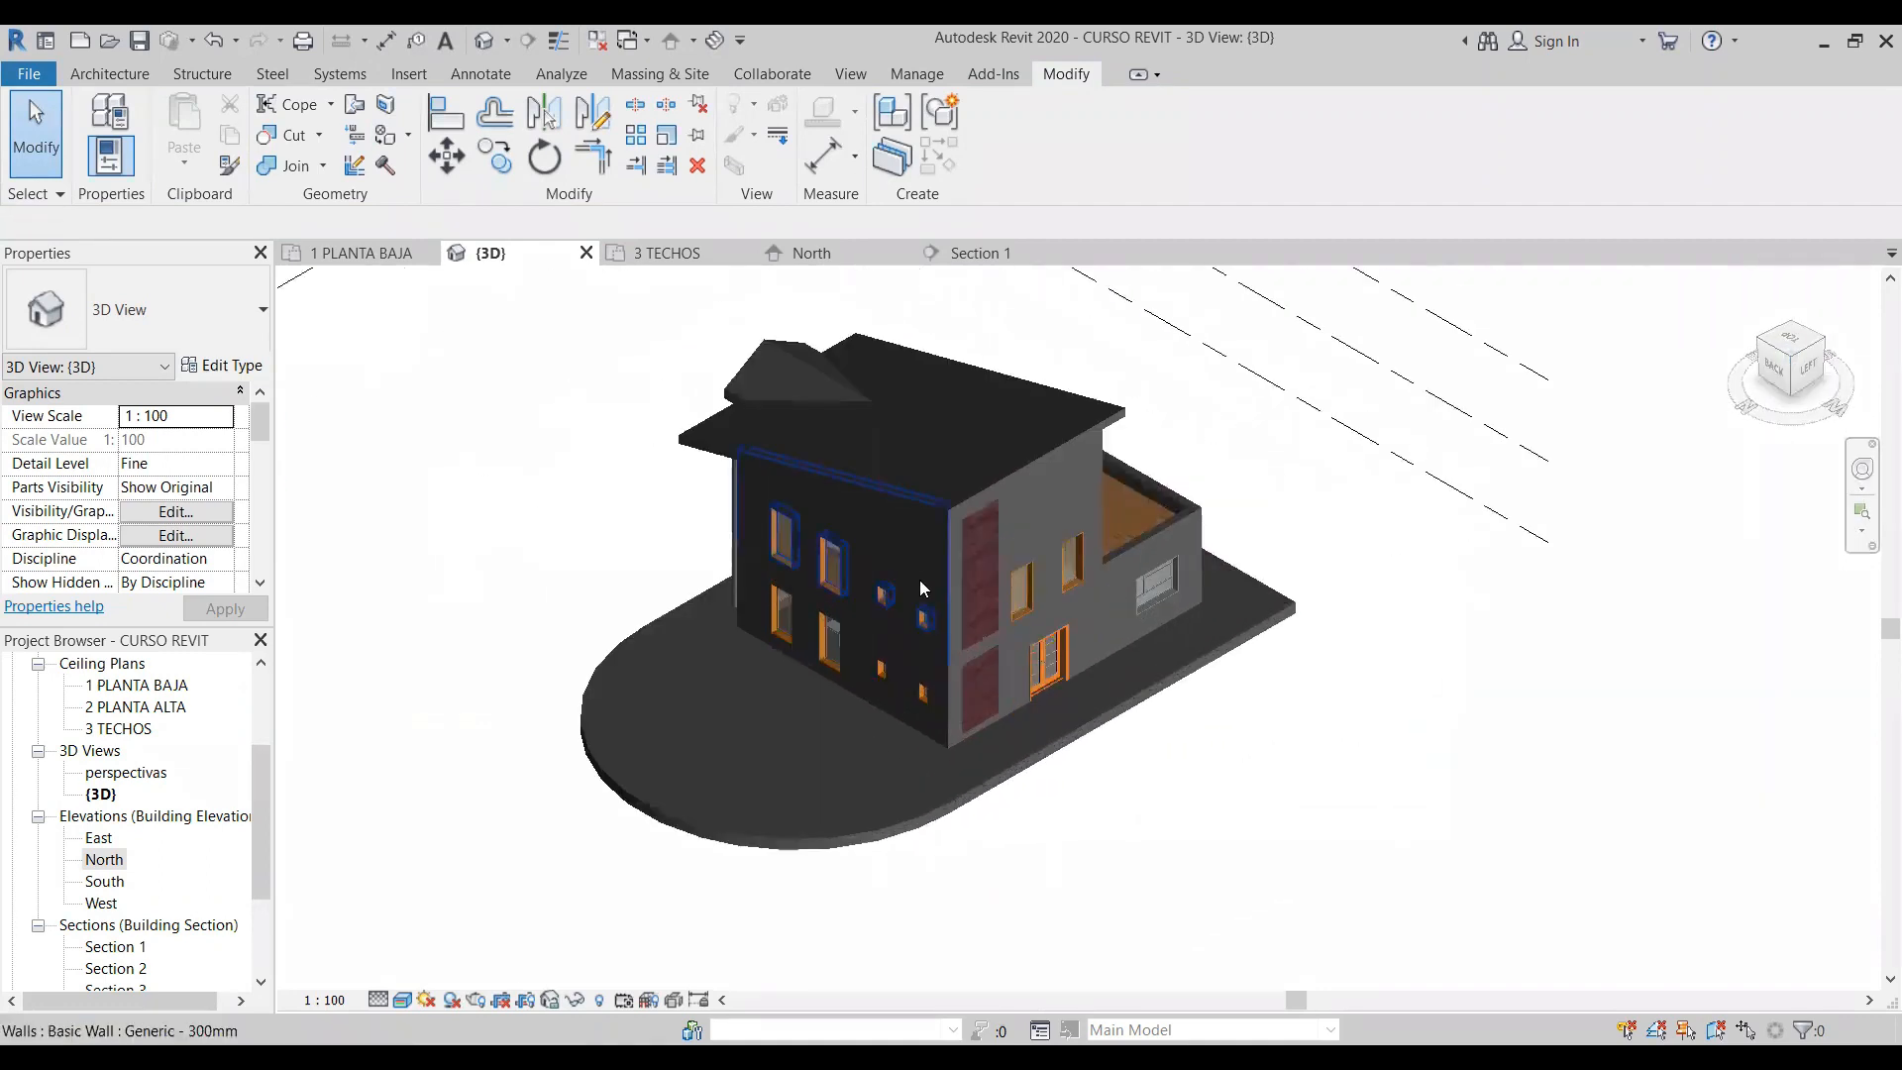
{"action": "scroll", "coordinate": [919, 579], "scroll_direction": "up", "scroll_amount": 3}
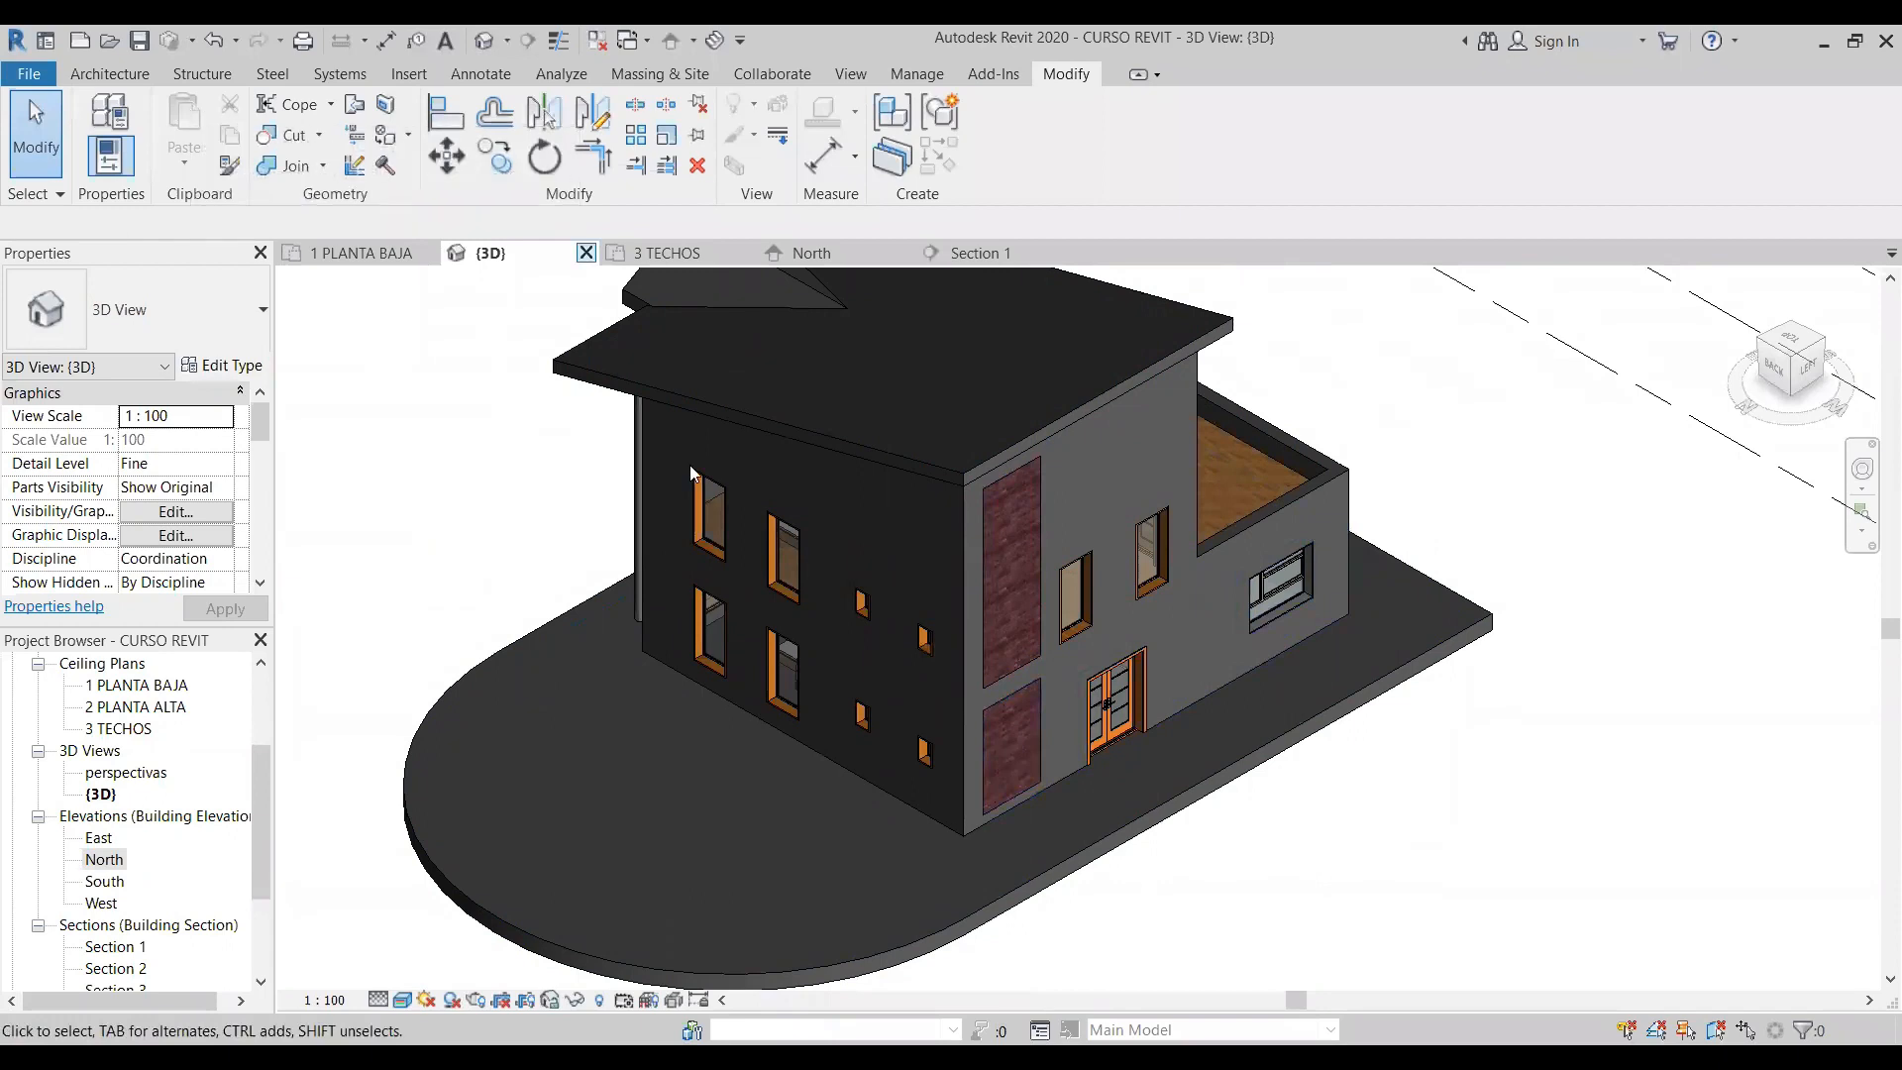
- Open the 1 PLANTA BAJA ceiling plan
{"action": "left_click", "coordinate": [165, 685]}
{"action": "double_click", "coordinate": [164, 682]}
{"action": "left_click", "coordinate": [207, 720]}
{"action": "double_click", "coordinate": [147, 682]}
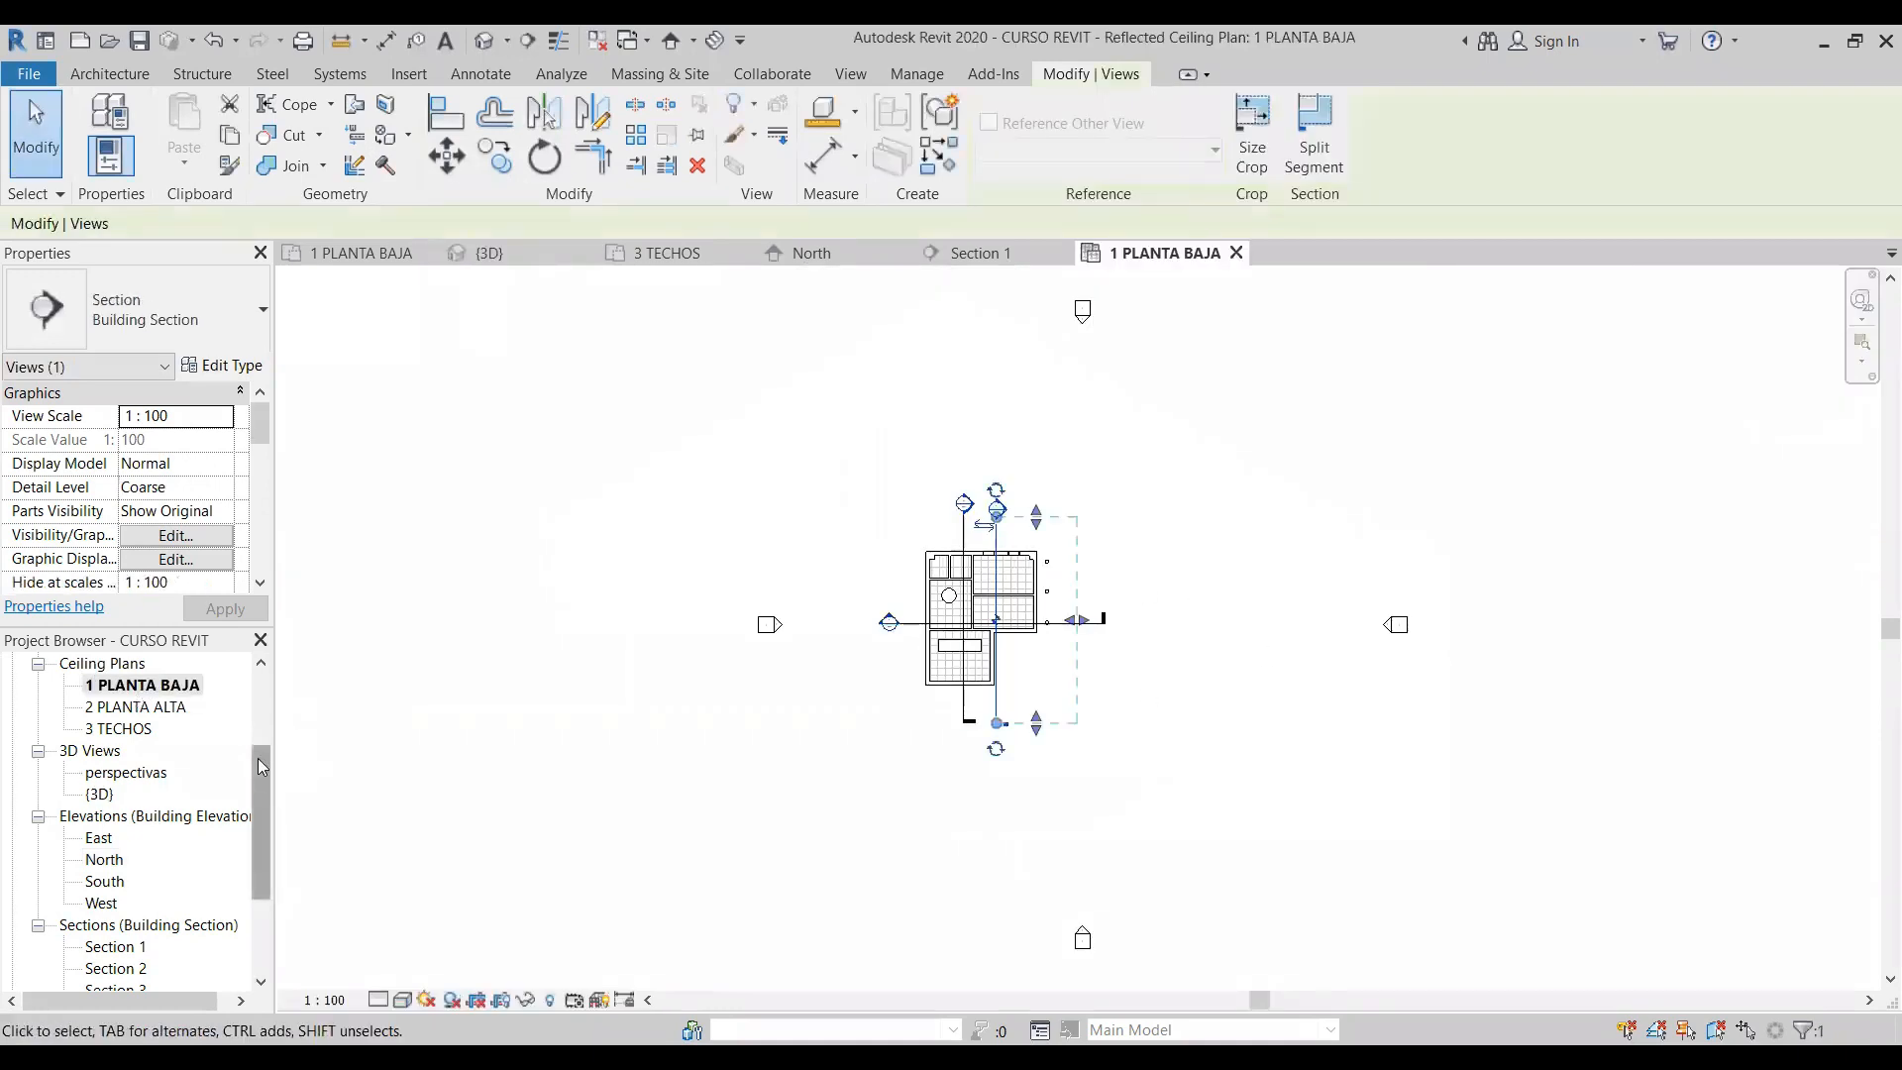
- Open the 1 PLANTA BAJA floor plan
{"action": "left_click_drag", "start_coordinate": [258, 764], "coordinate": [258, 692]}
{"action": "double_click", "coordinate": [142, 728]}
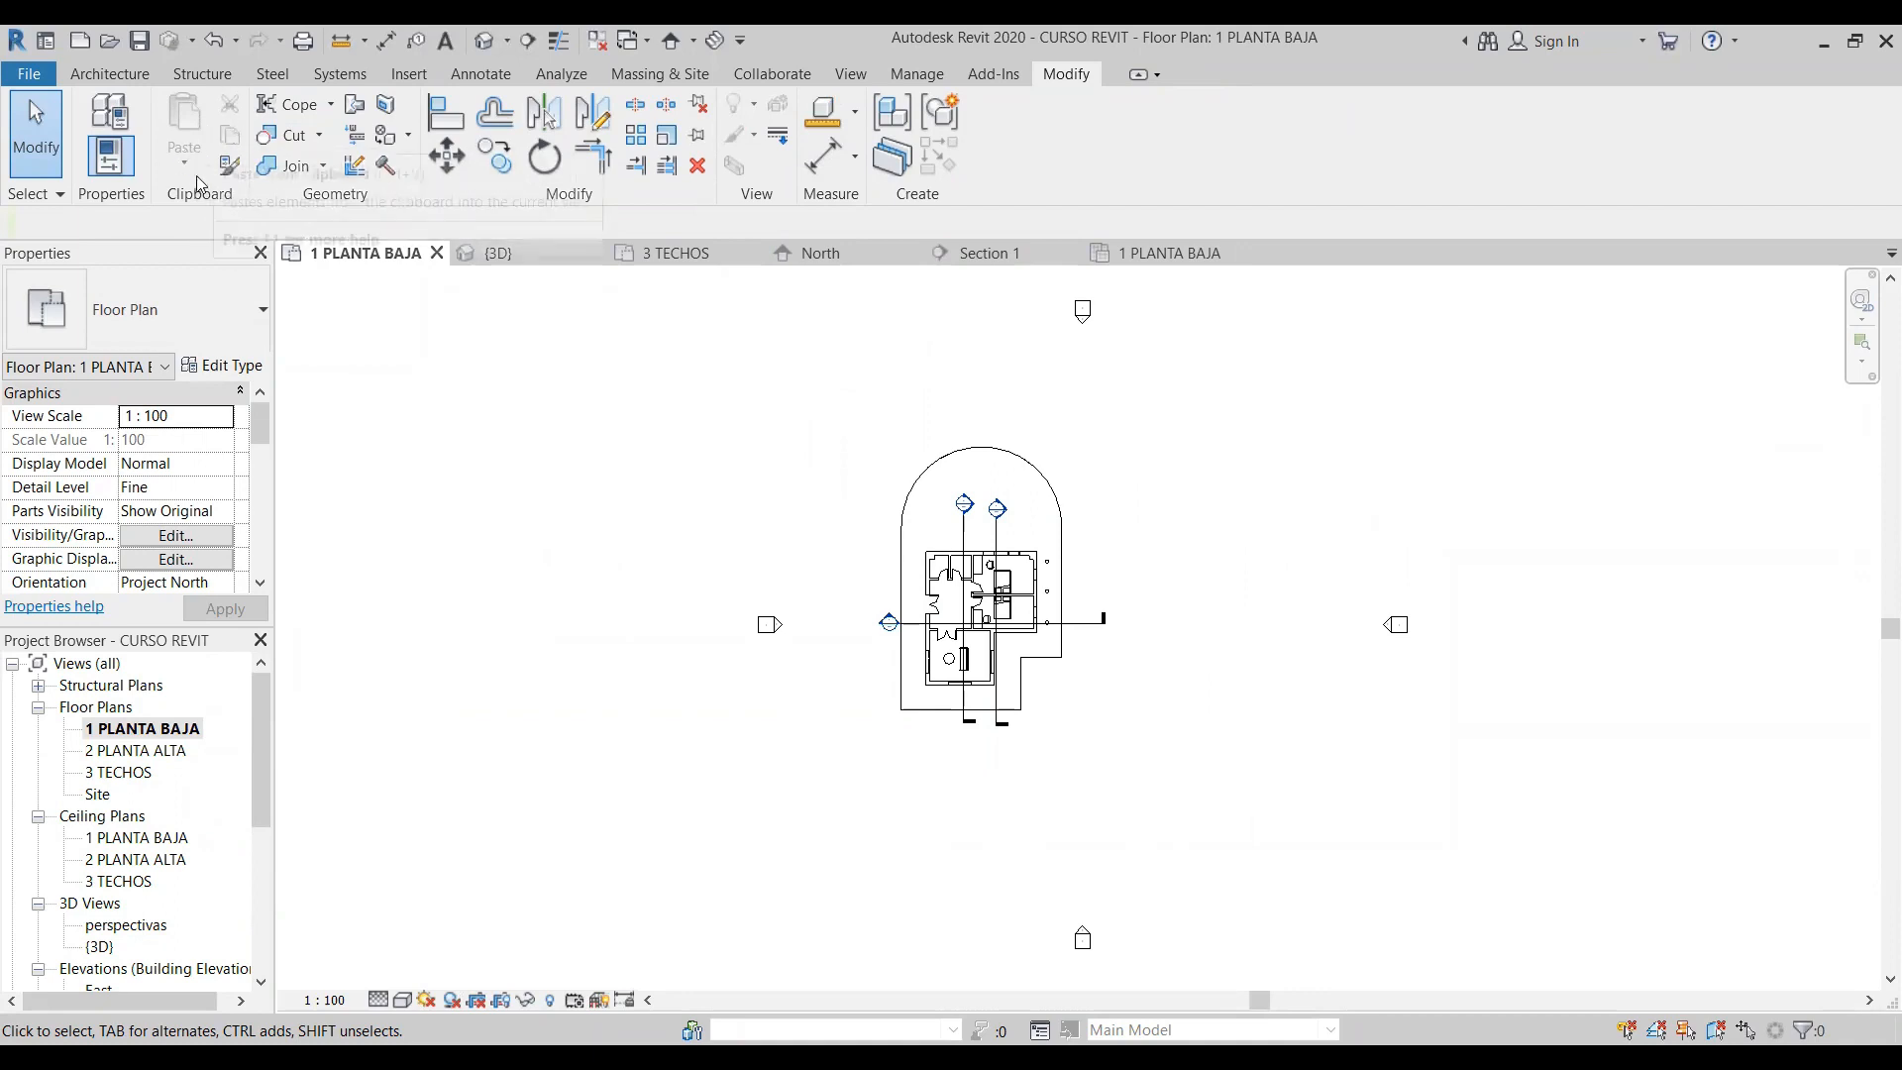
{"action": "scroll", "coordinate": [1116, 735], "scroll_direction": "up", "scroll_amount": 5}
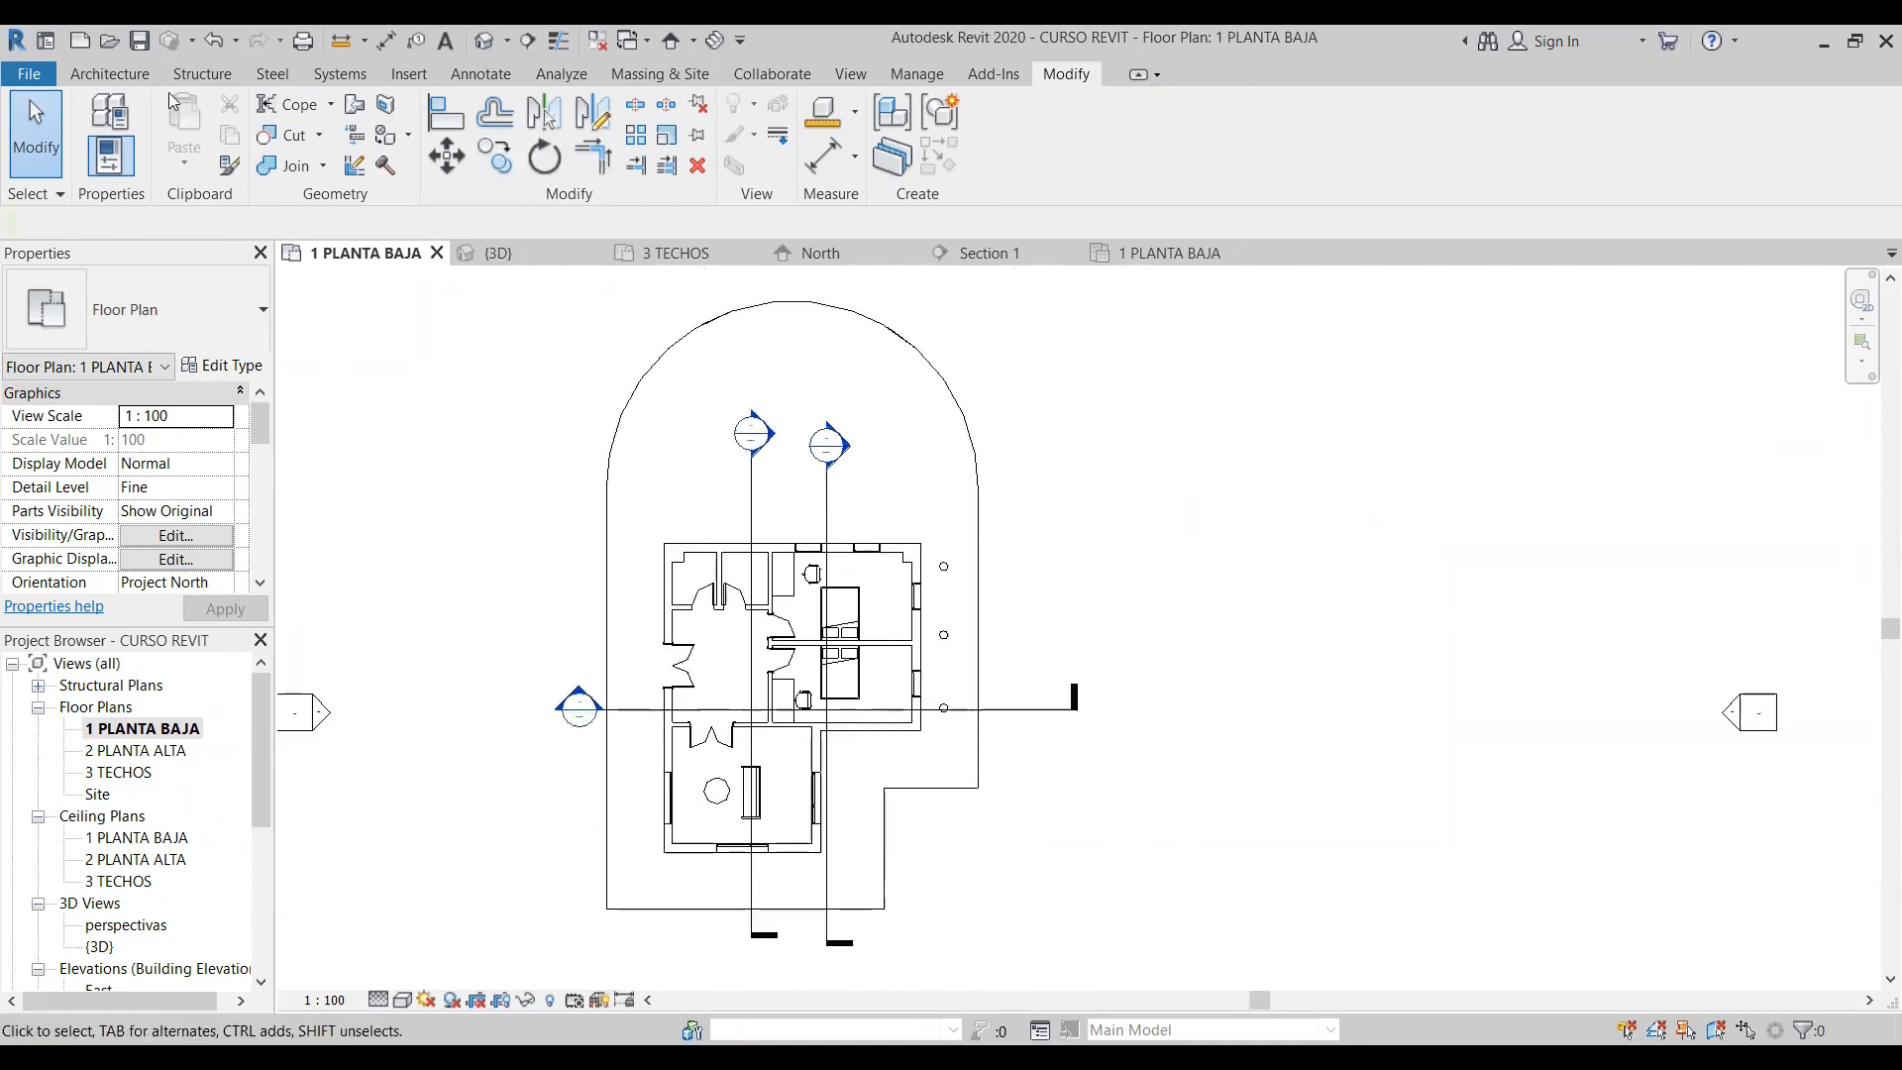
- Draw a nearly square enclosure of Generic - 150mm walls, about 2.55 m wide, in the open area east of the house
{"action": "left_click", "coordinate": [124, 73]}
{"action": "left_click", "coordinate": [92, 172]}
{"action": "left_click", "coordinate": [129, 208]}
{"action": "left_click", "coordinate": [1015, 108]}
{"action": "left_click", "coordinate": [1032, 545]}
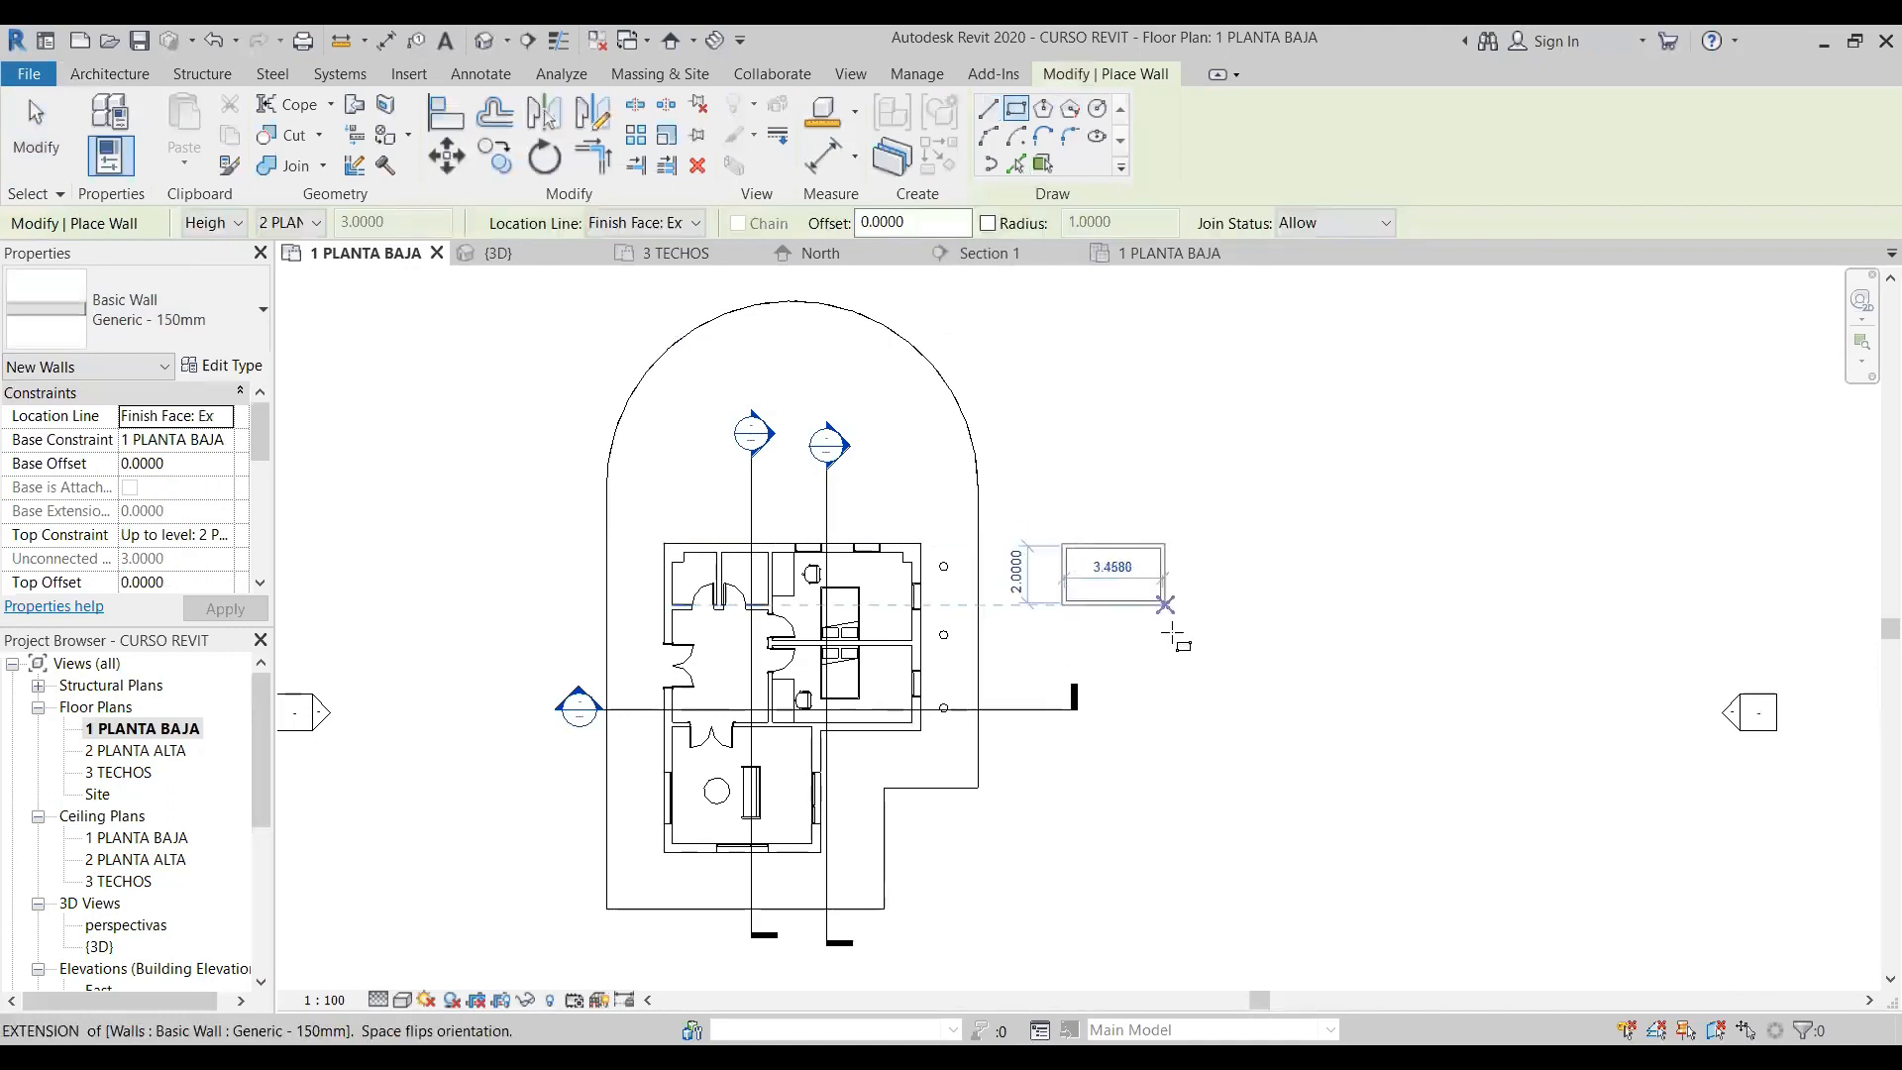
{"action": "left_click", "coordinate": [1142, 621]}
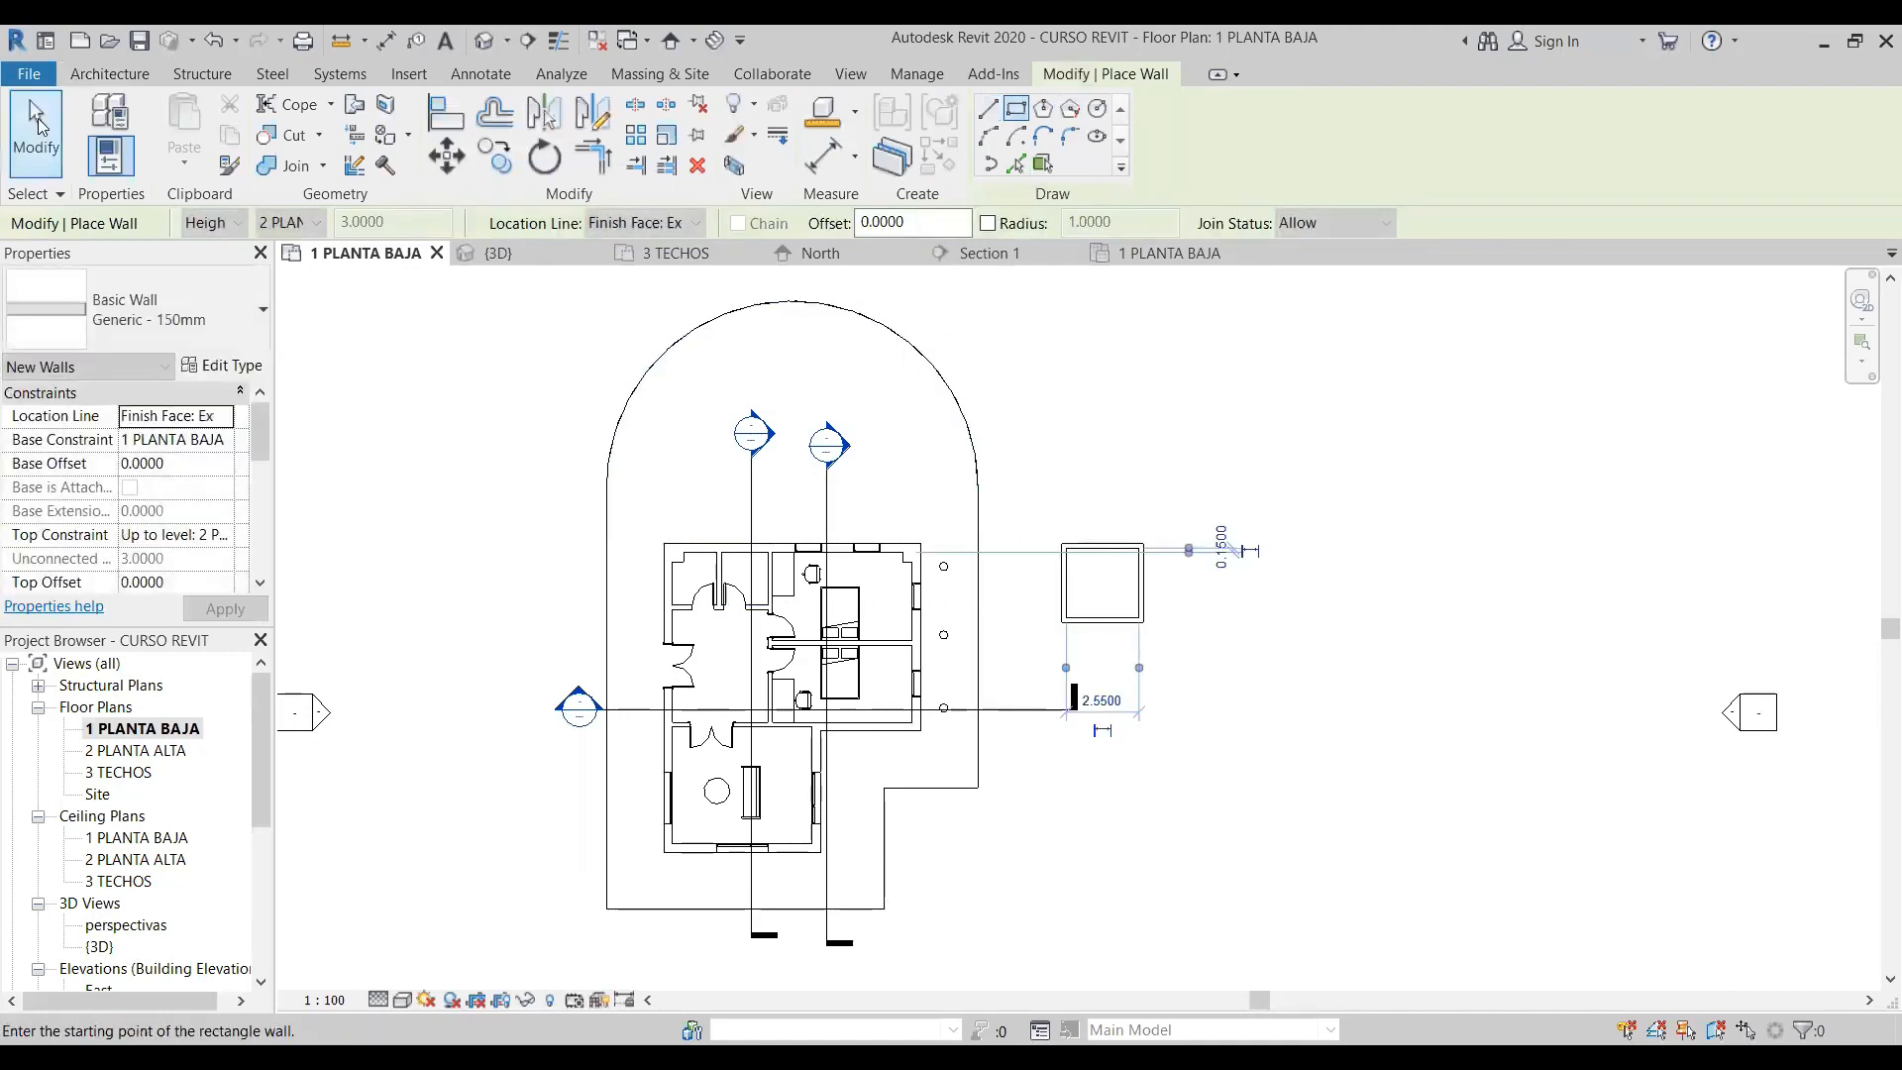
{"action": "left_click", "coordinate": [37, 123]}
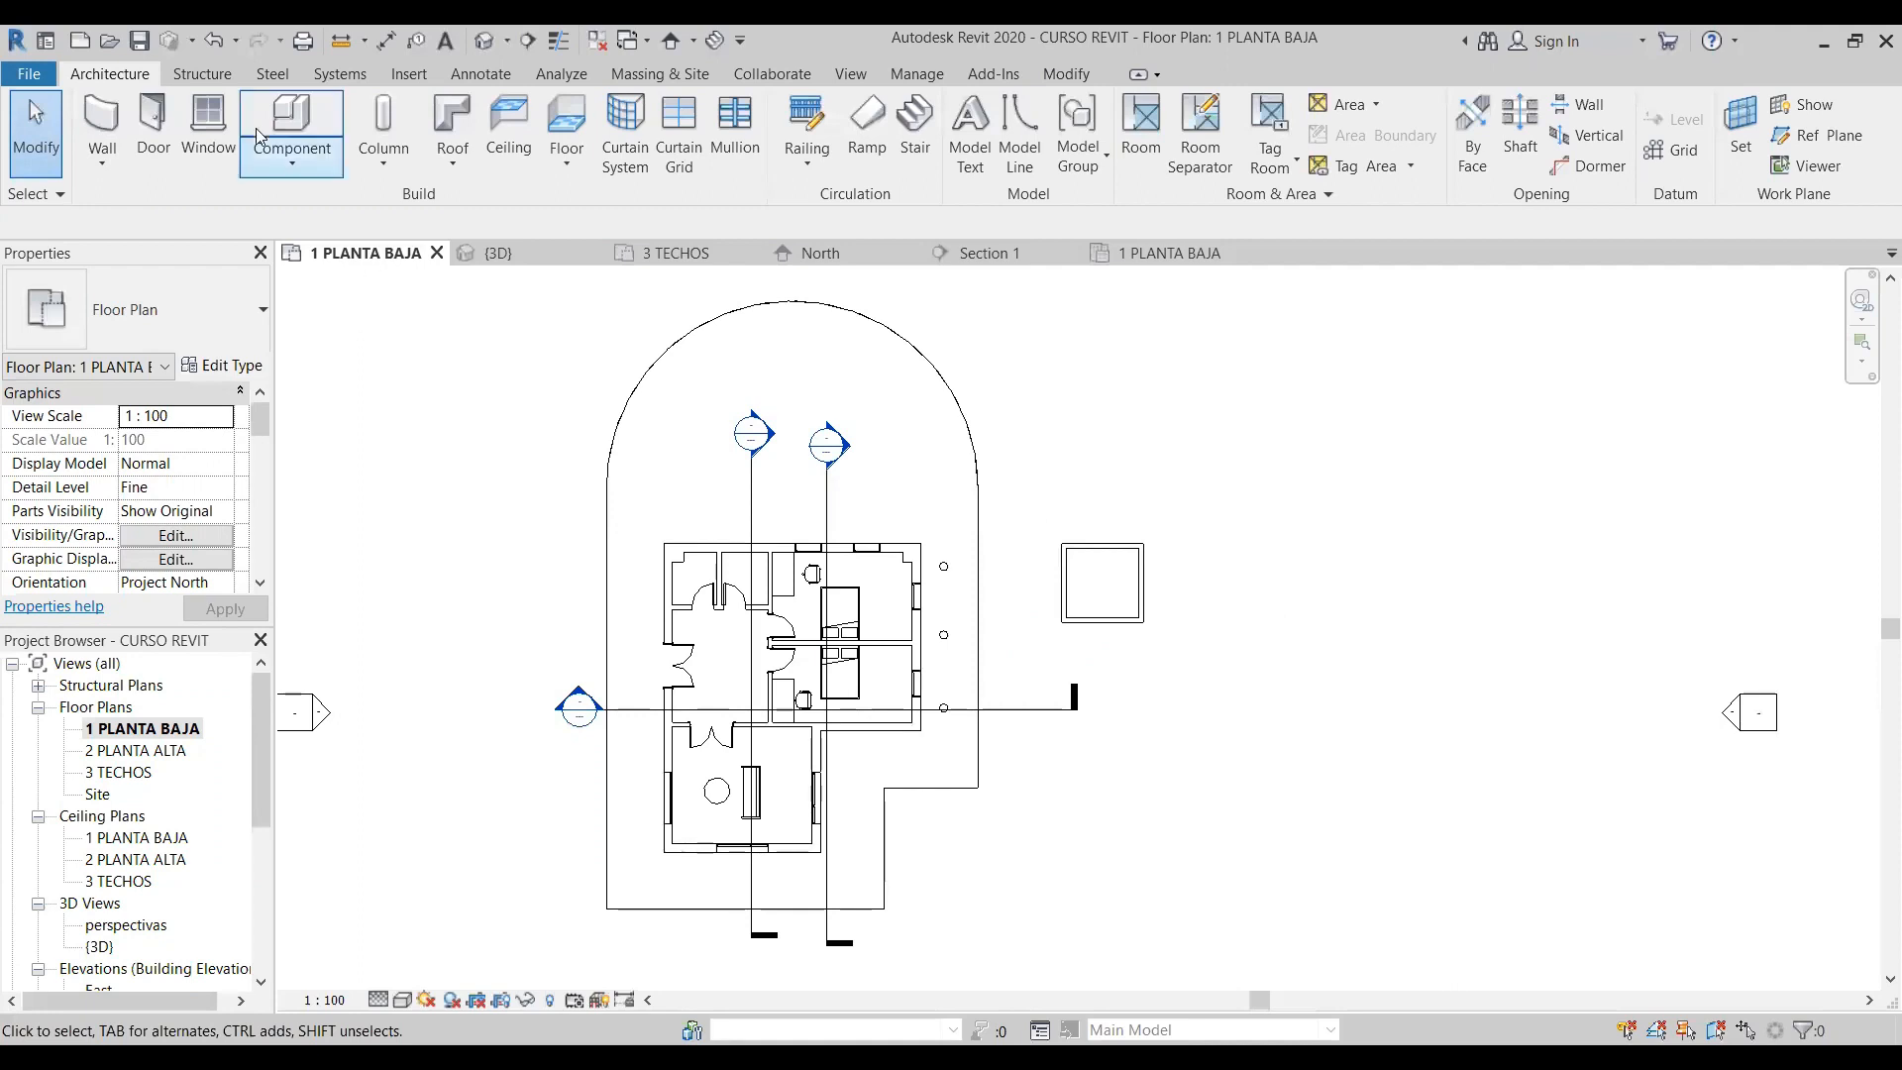
- Copy the enclosure's four walls to the clipboard and paste them aligned to the 2 PLANTA ALTA level
{"action": "left_click", "coordinate": [1065, 74]}
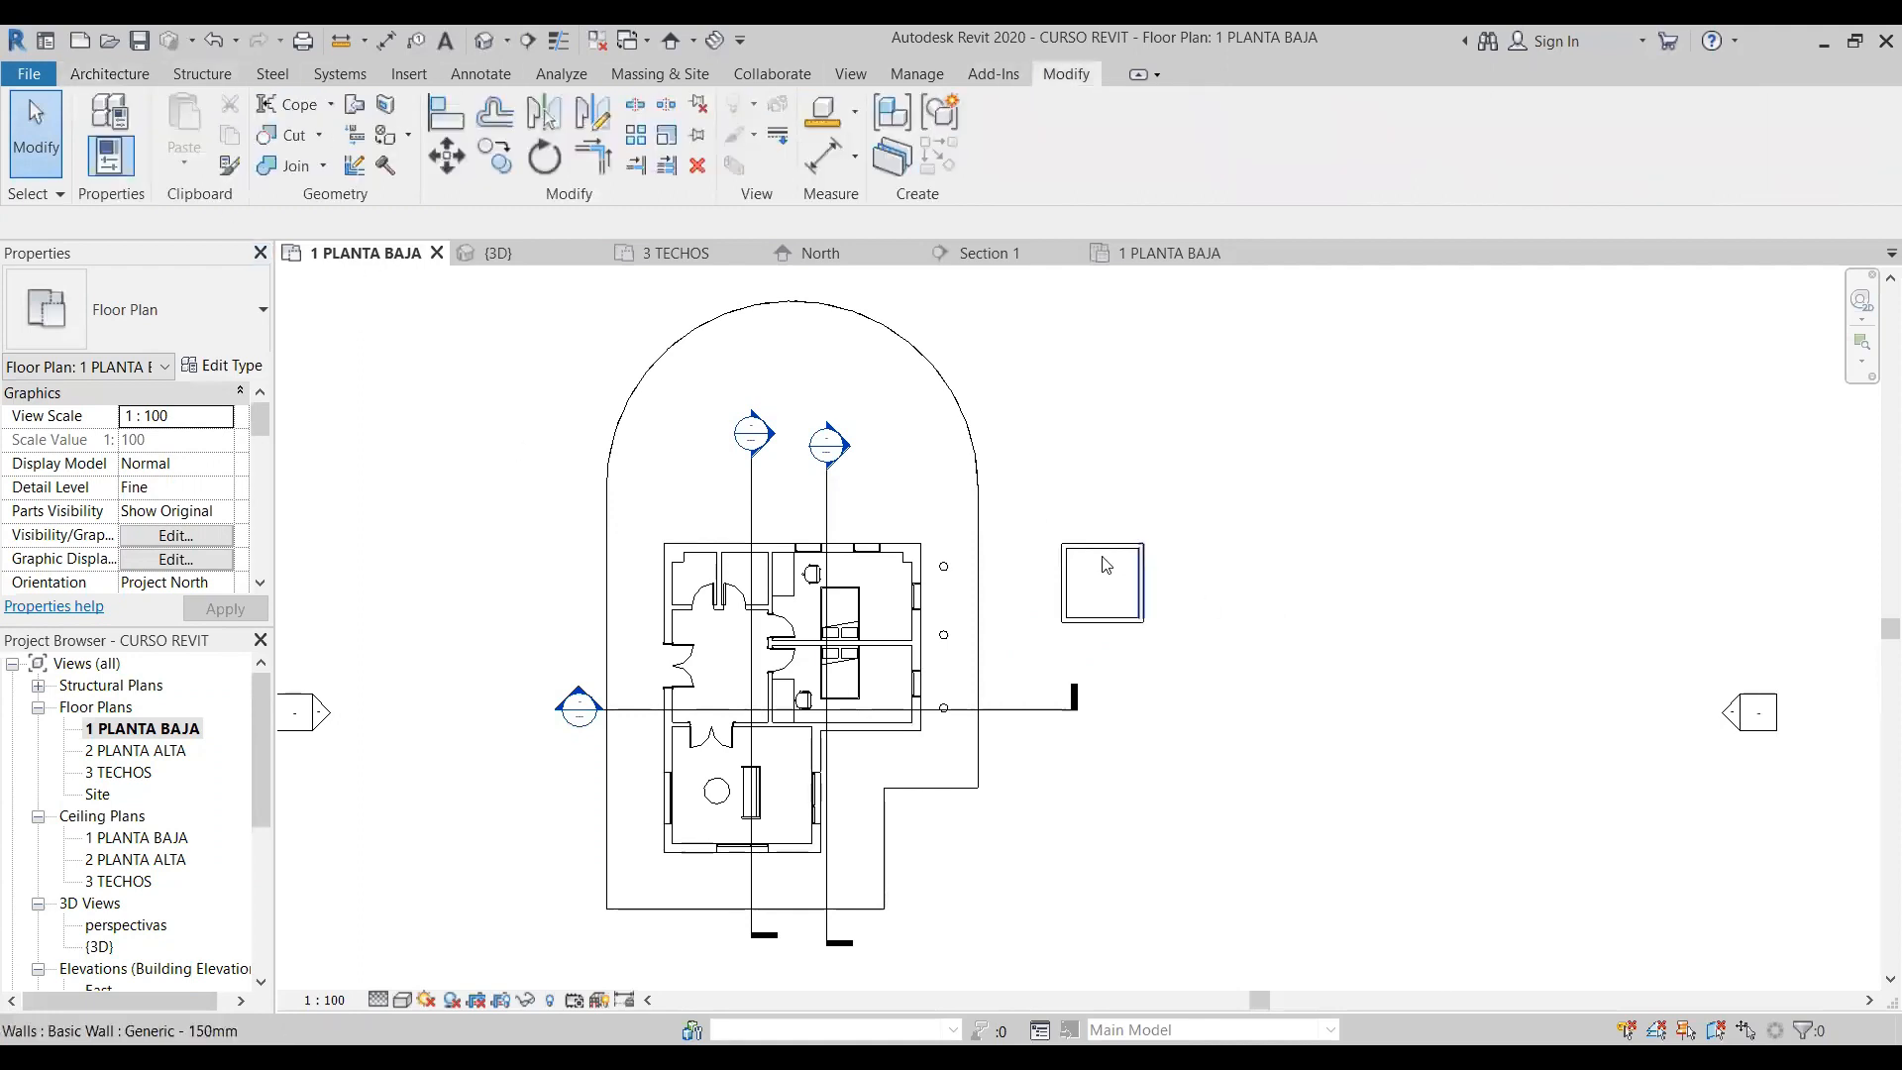
{"action": "left_click_drag", "start_coordinate": [1043, 512], "coordinate": [1227, 654]}
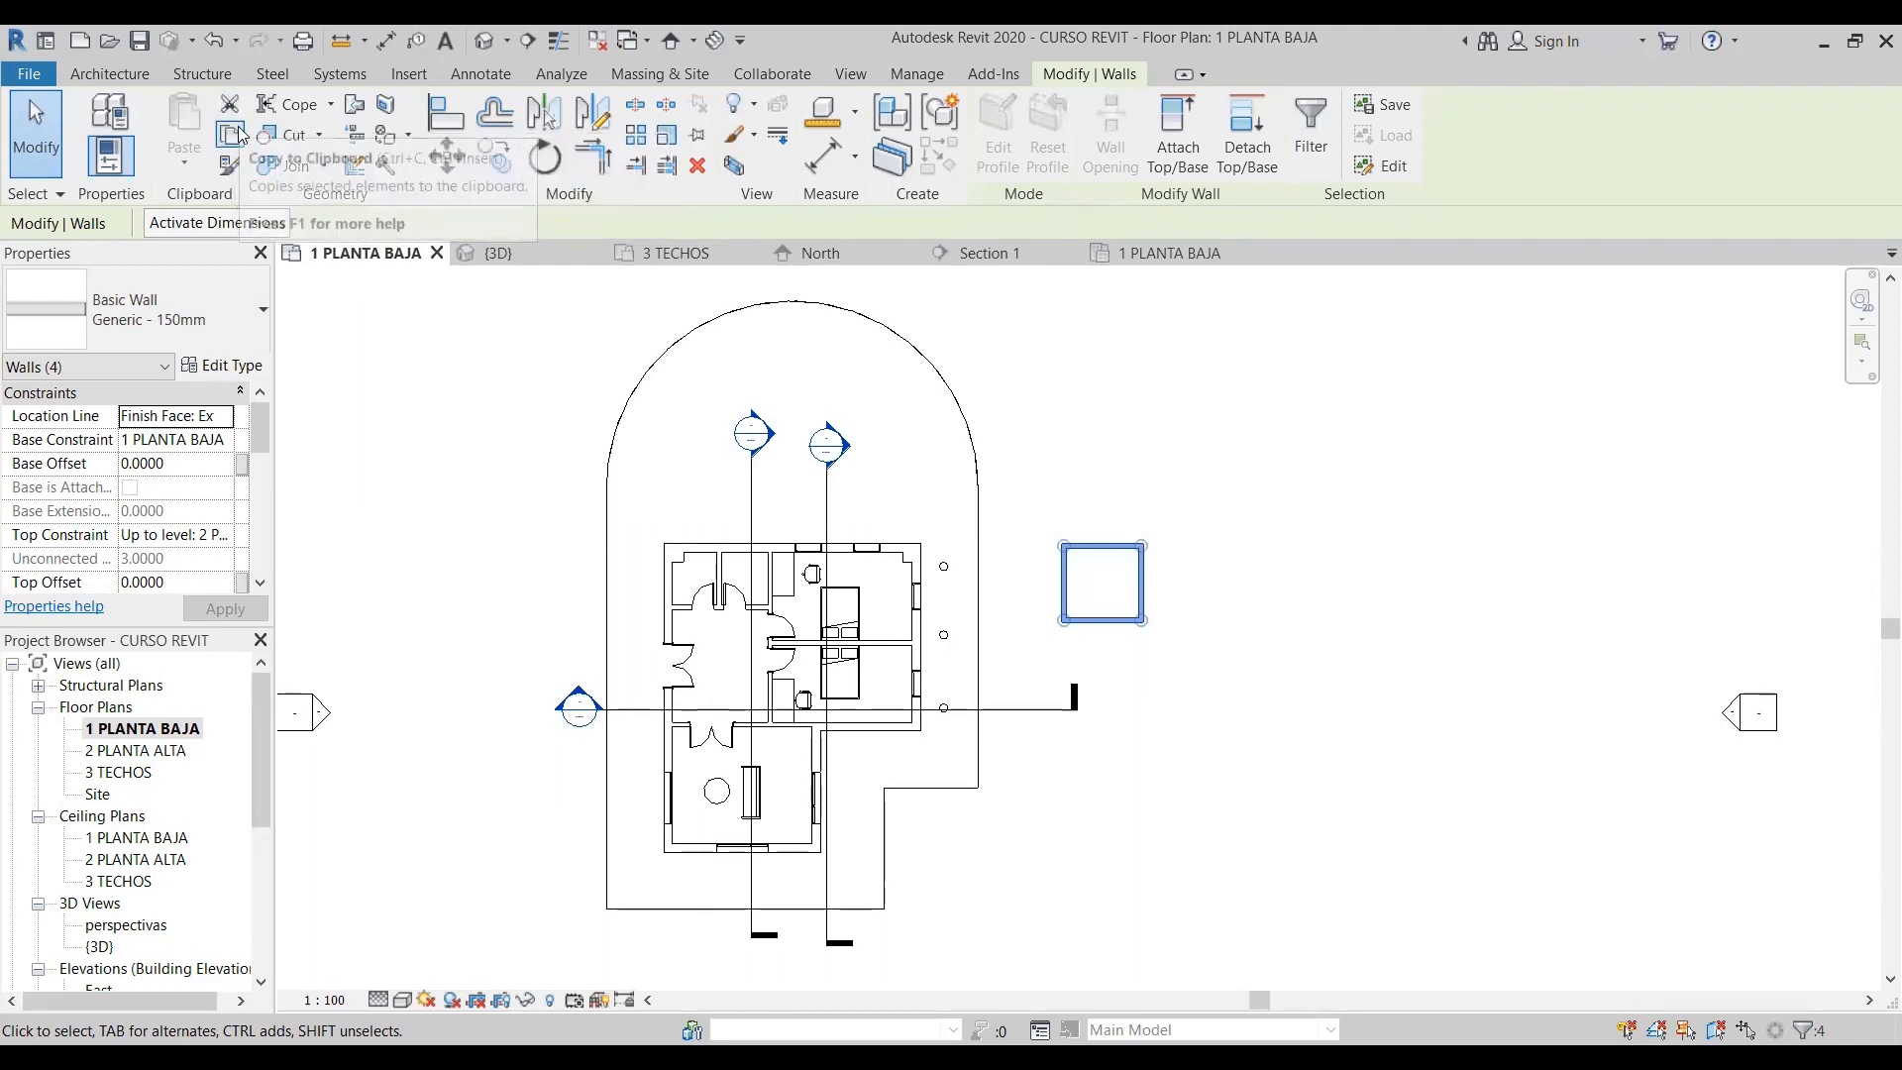
{"action": "left_click", "coordinate": [233, 134]}
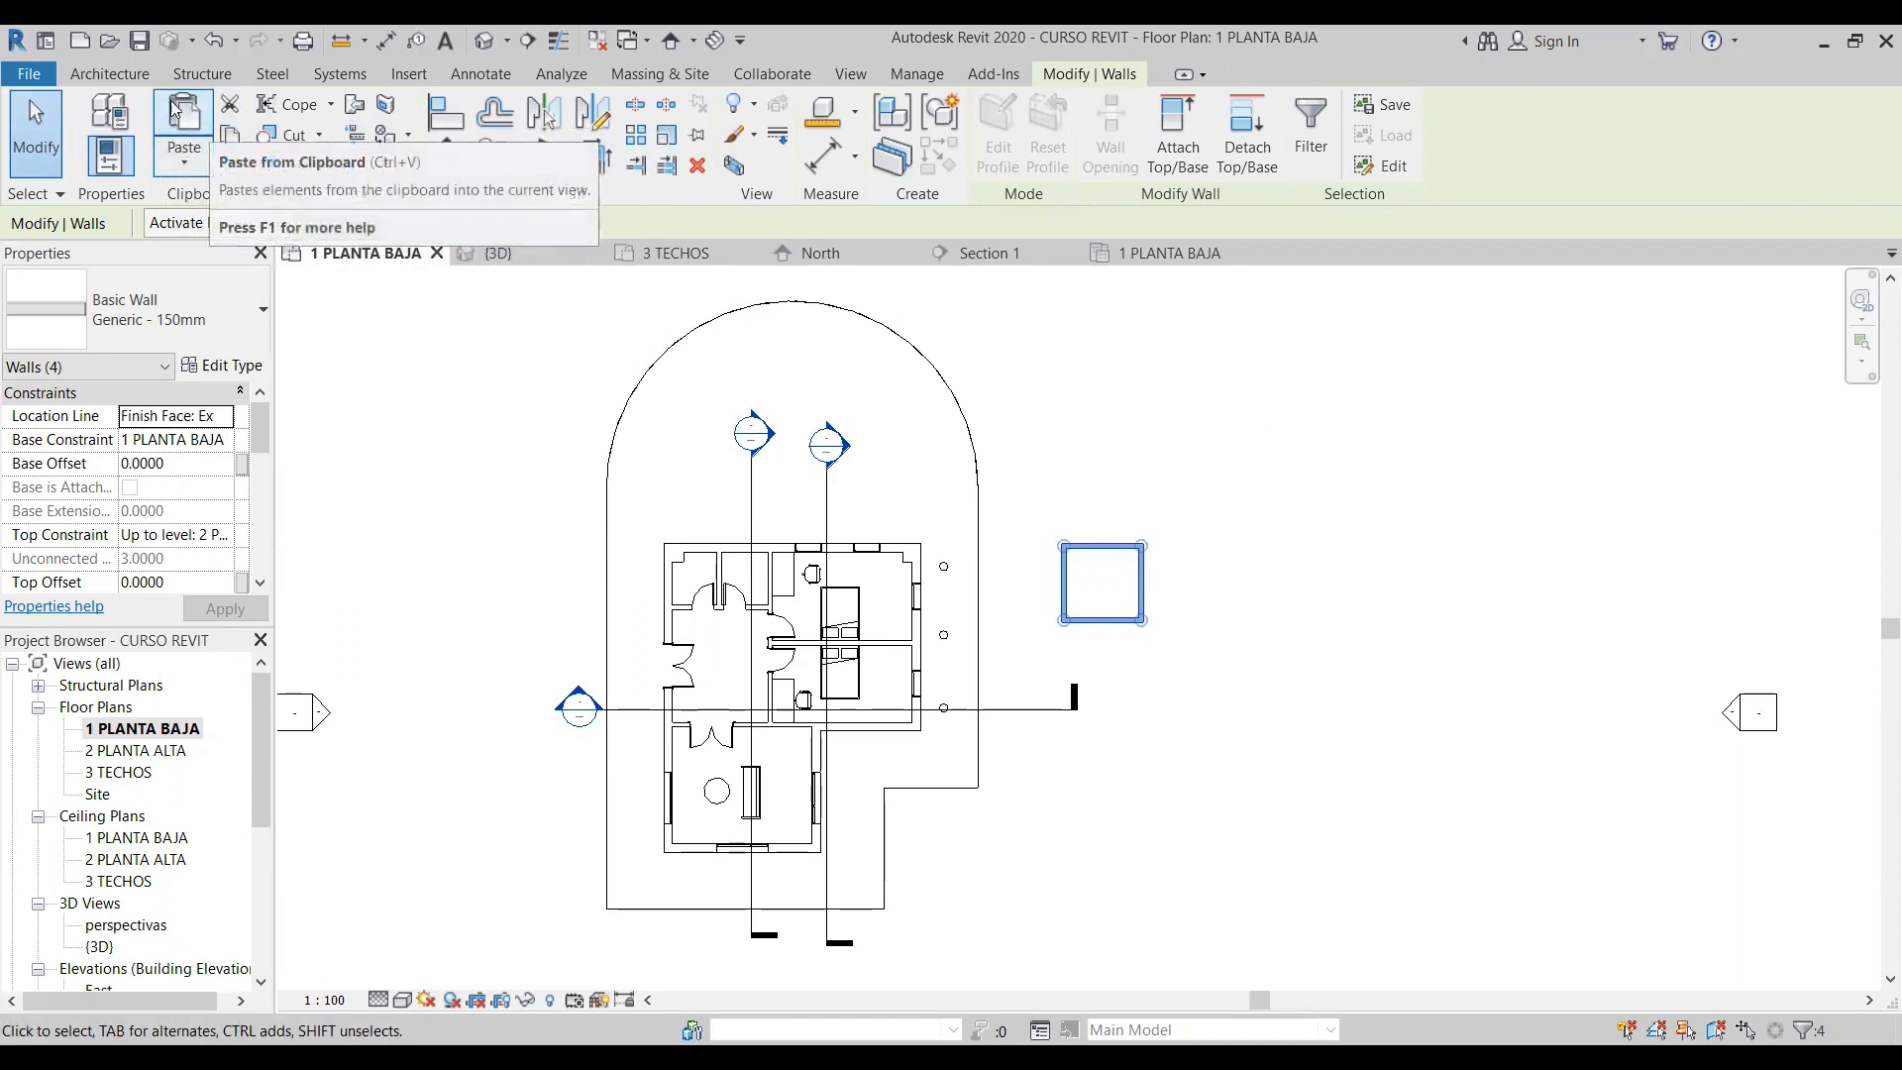
{"action": "left_click", "coordinate": [185, 169]}
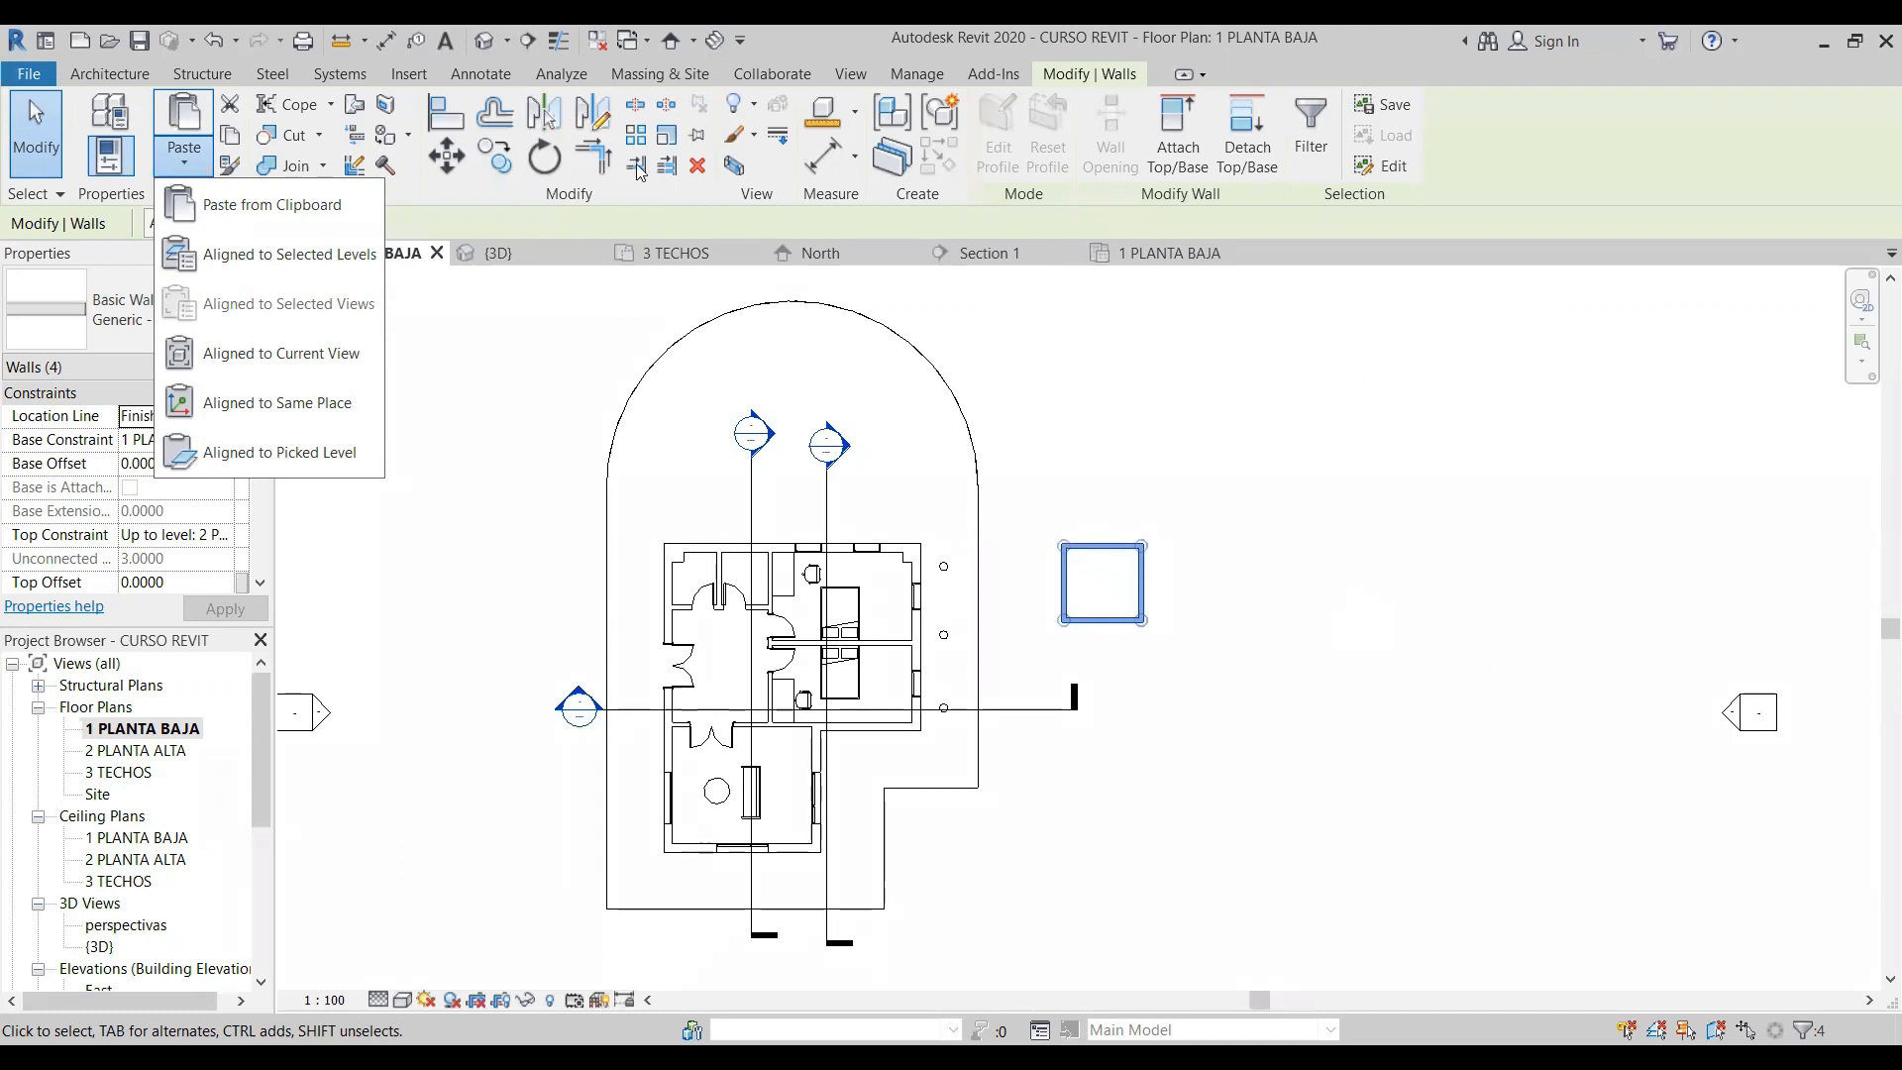
{"action": "left_click", "coordinate": [261, 256]}
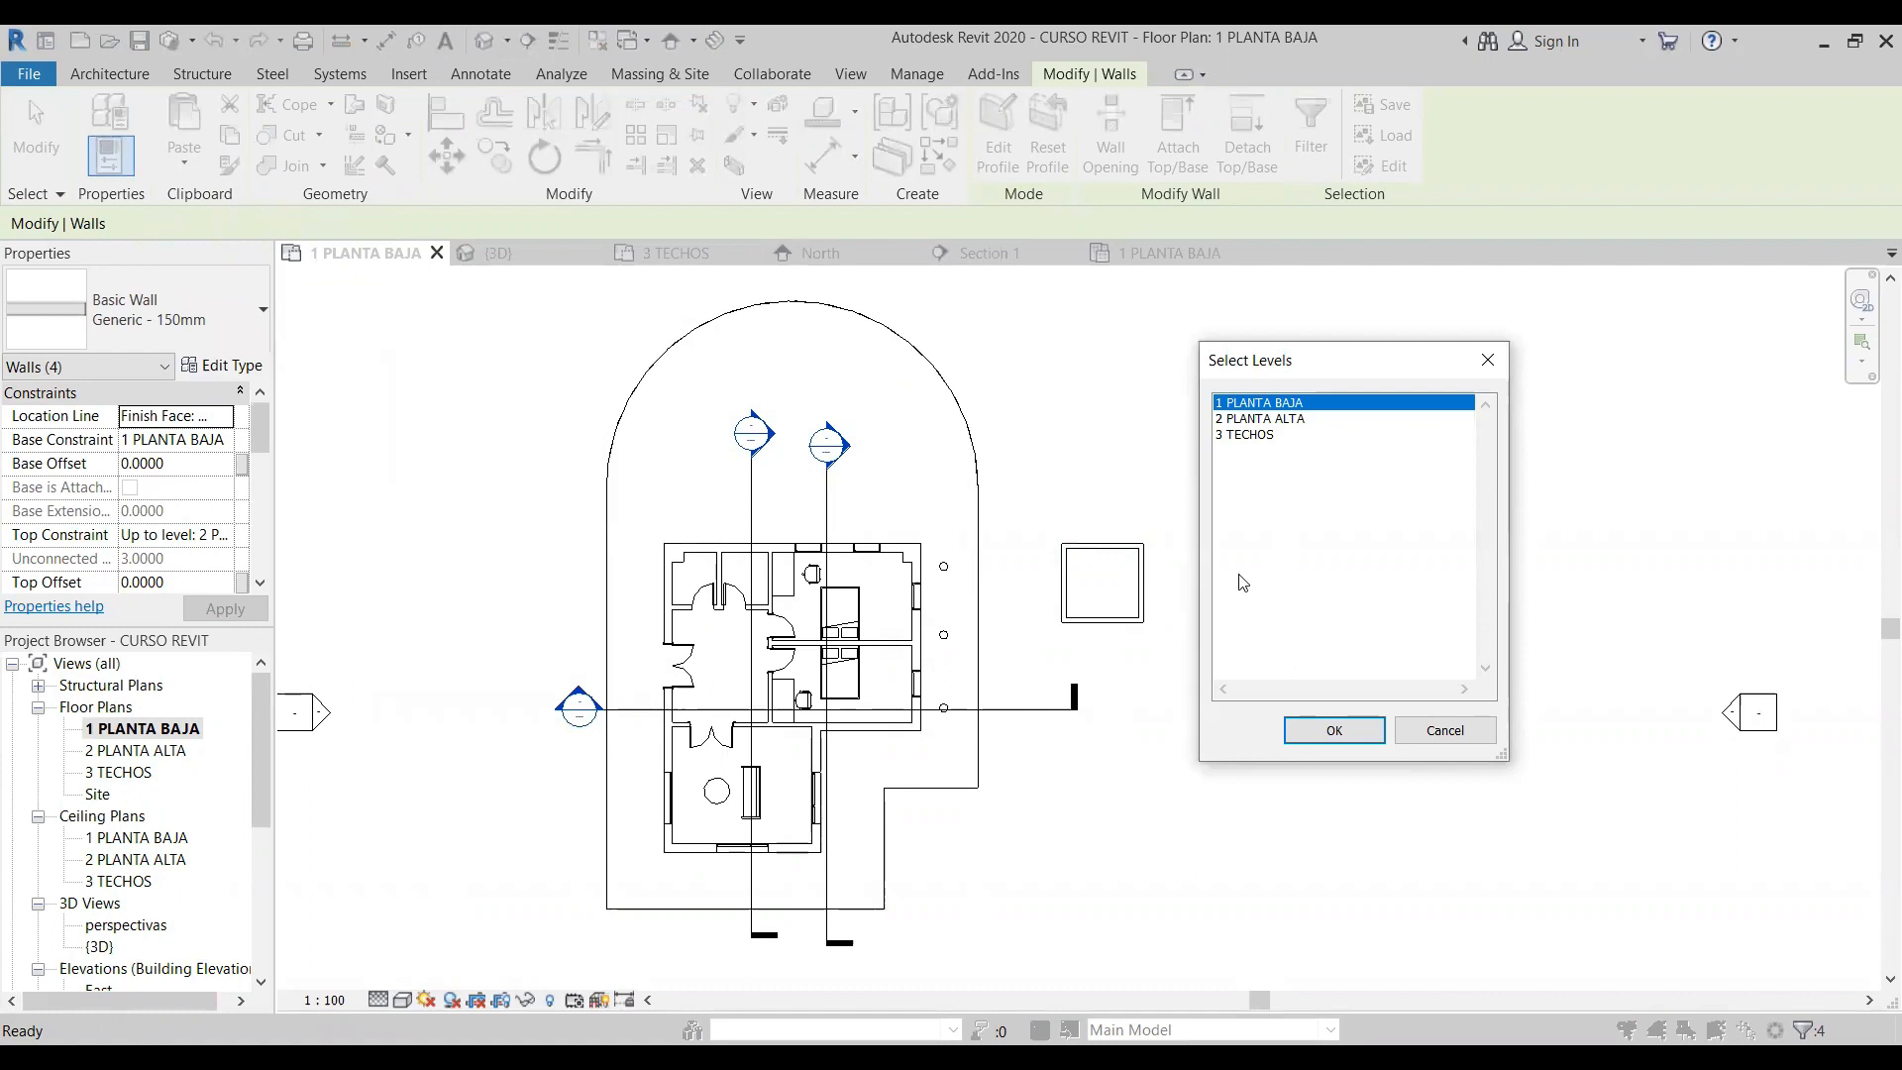
{"action": "left_click", "coordinate": [1277, 425]}
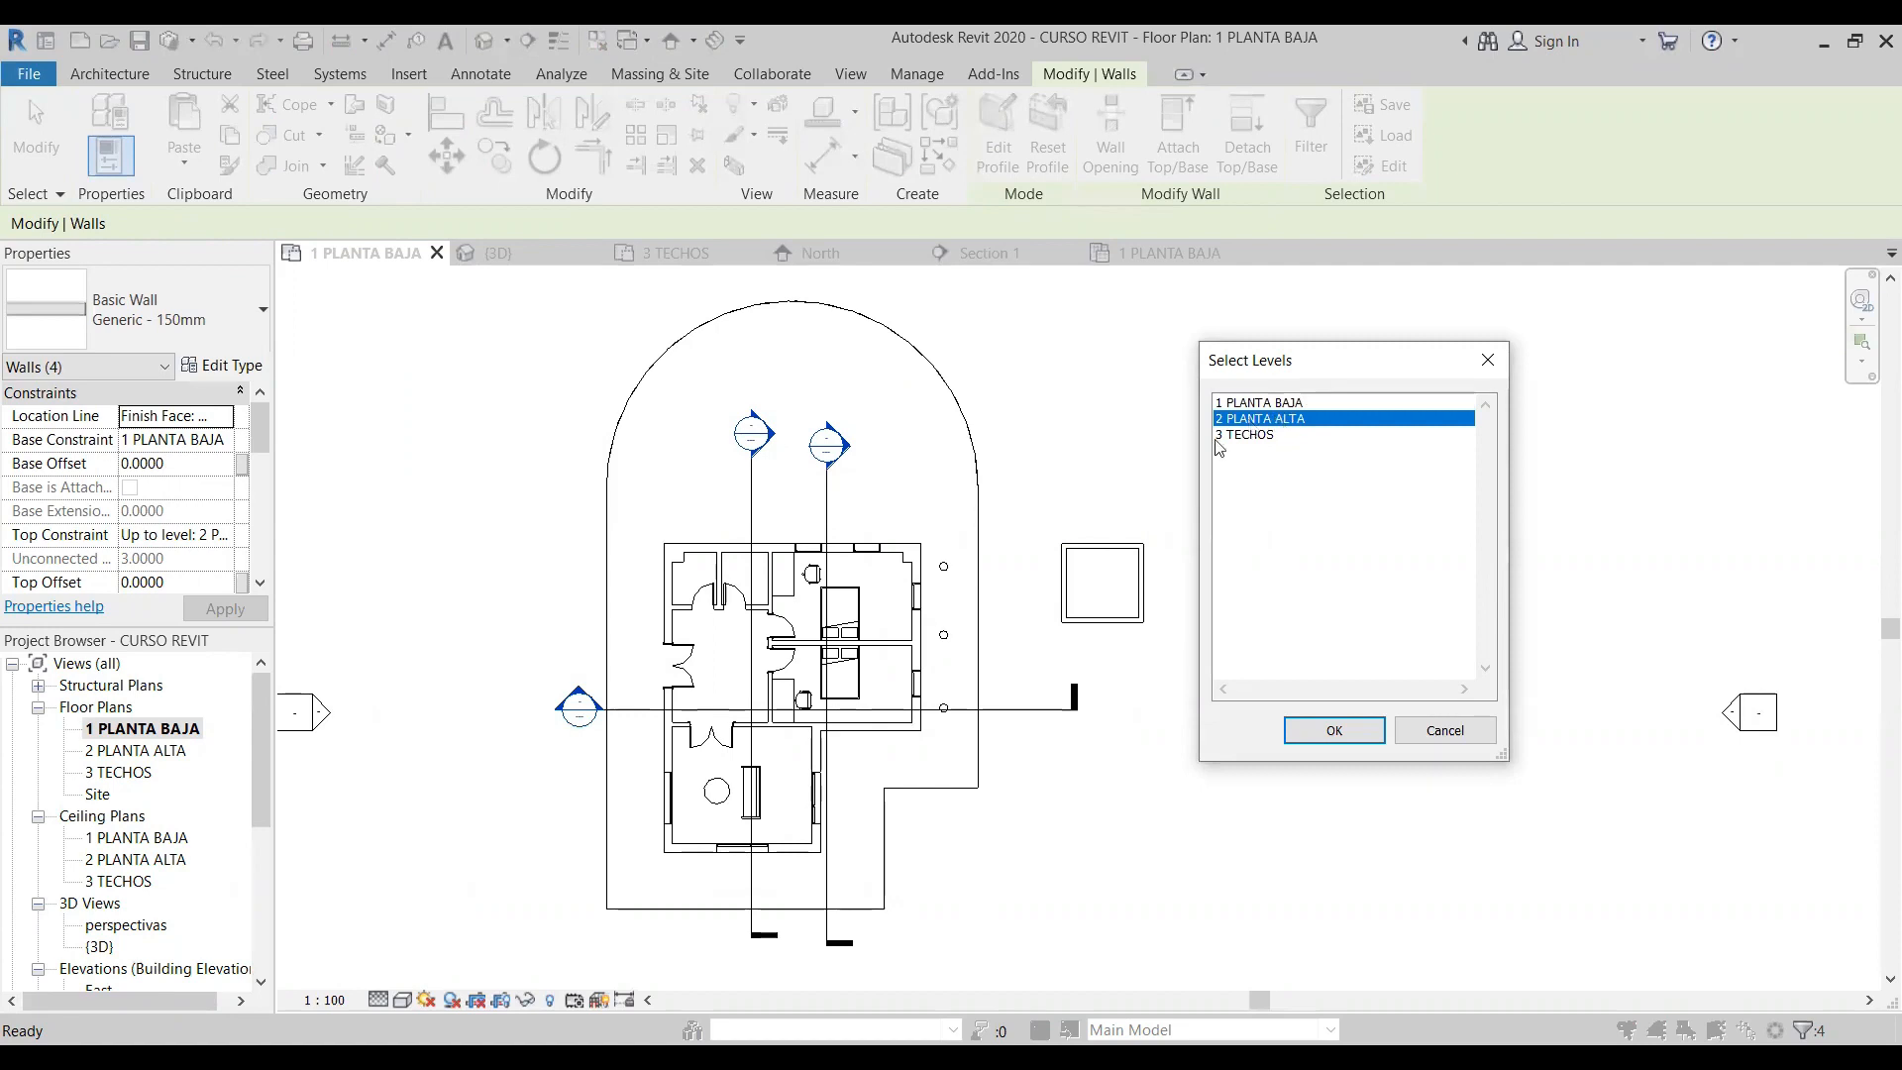
{"action": "left_click", "coordinate": [1336, 733]}
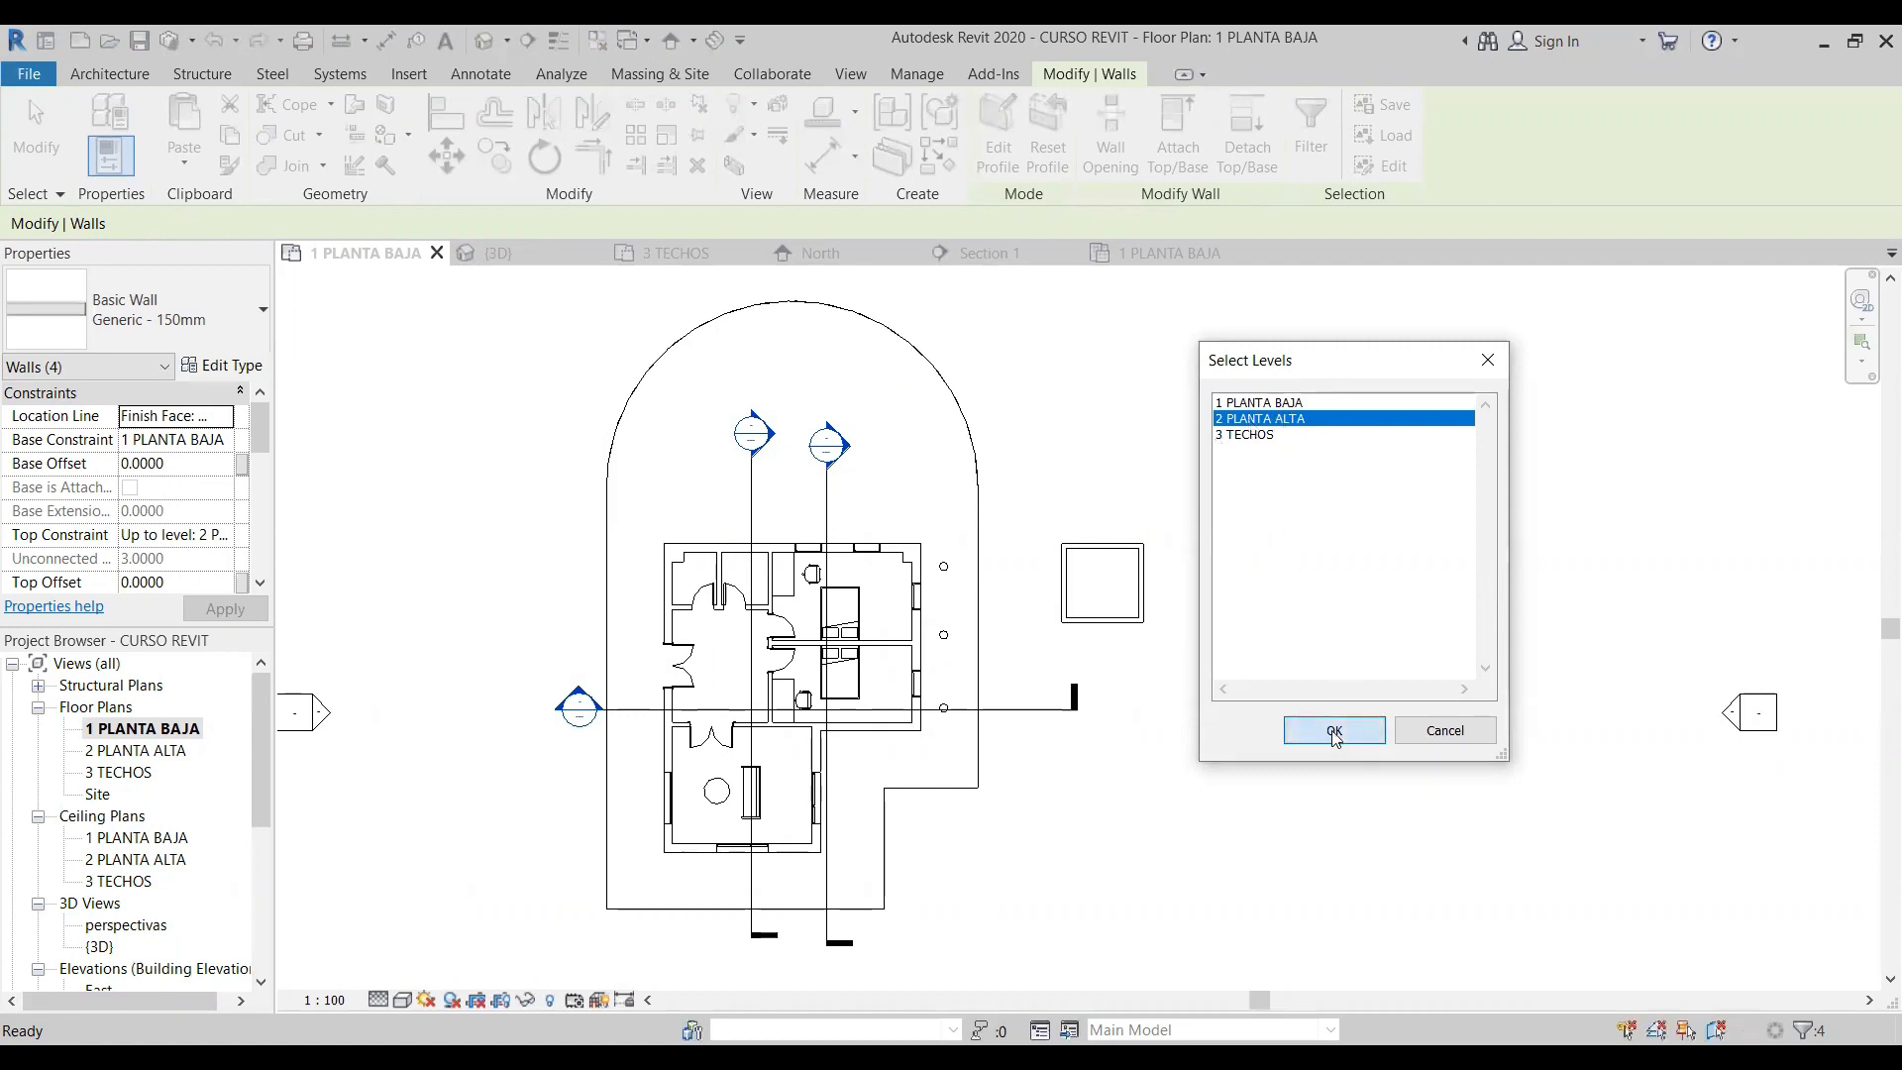
- Check the pasted enclosure walls in the 2 PLANTA ALTA floor plan and up close in the 3D view
{"action": "double_click", "coordinate": [165, 759]}
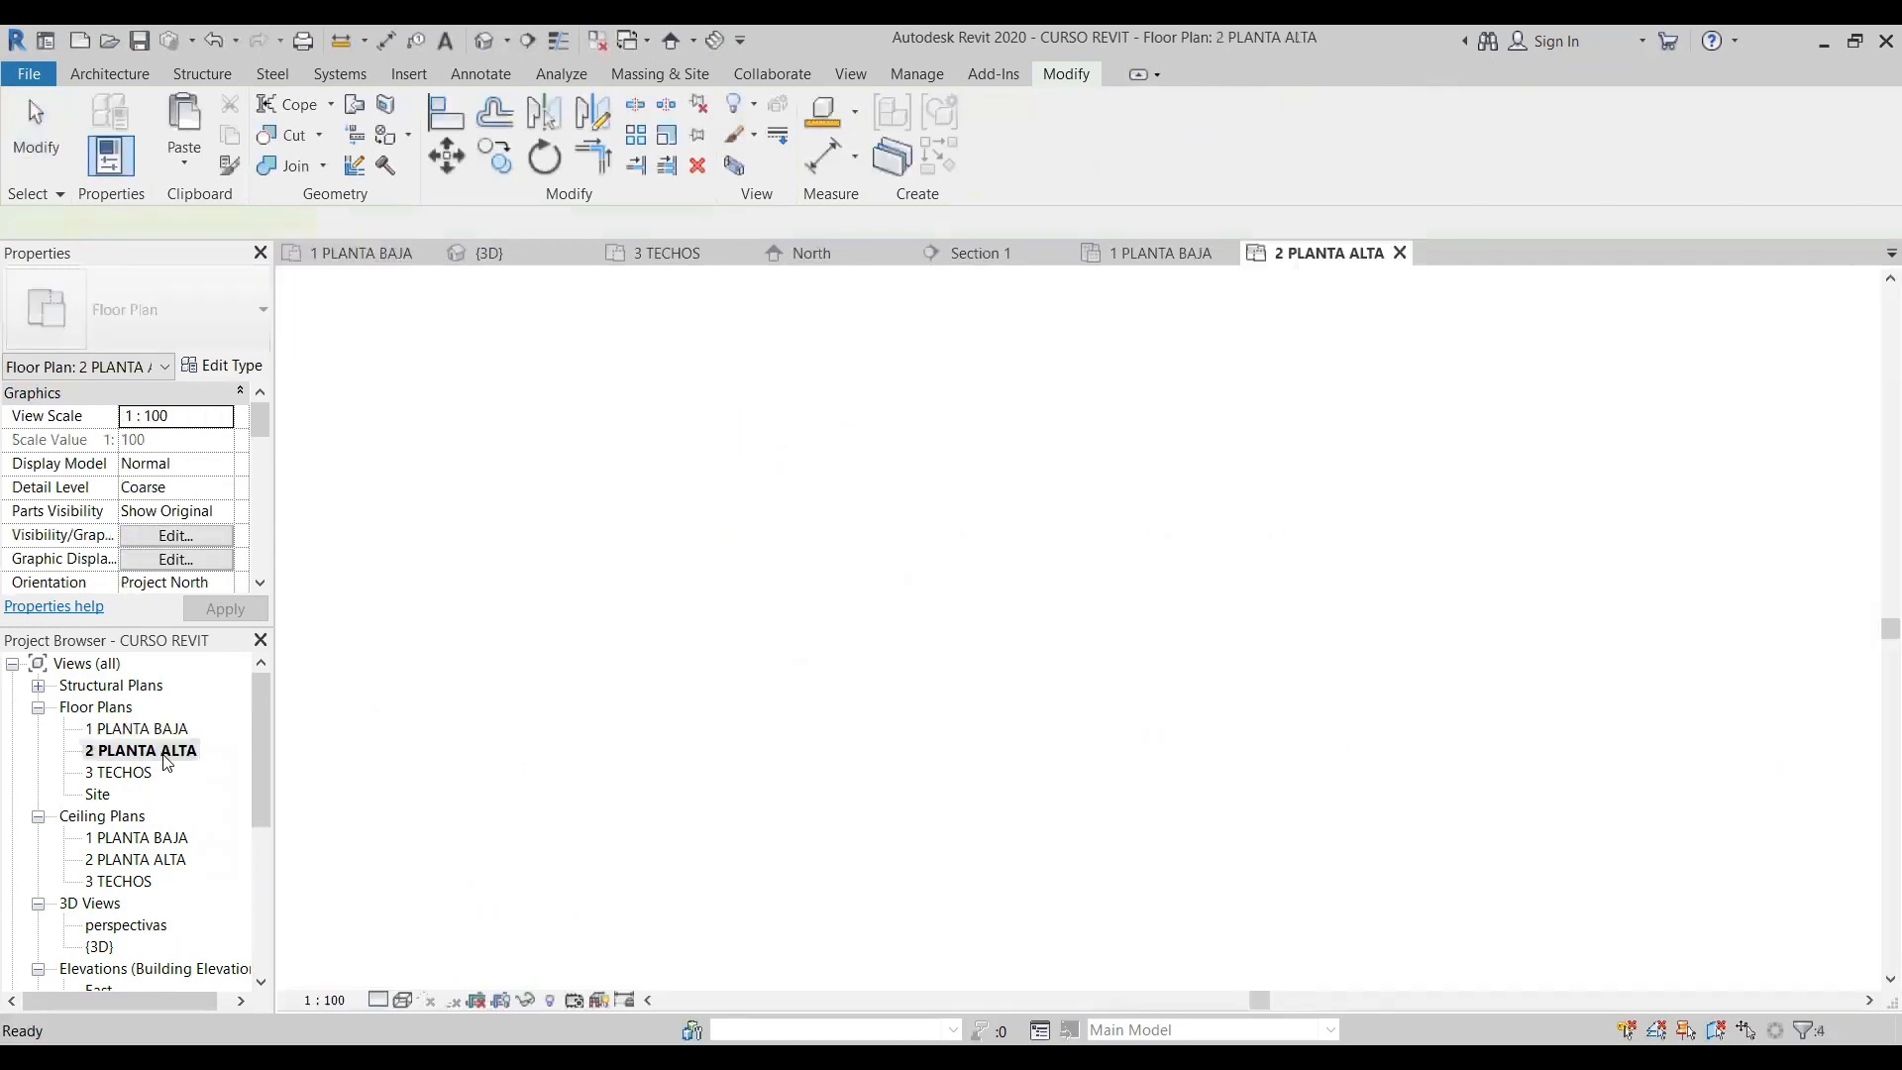
{"action": "left_click", "coordinate": [1002, 546]}
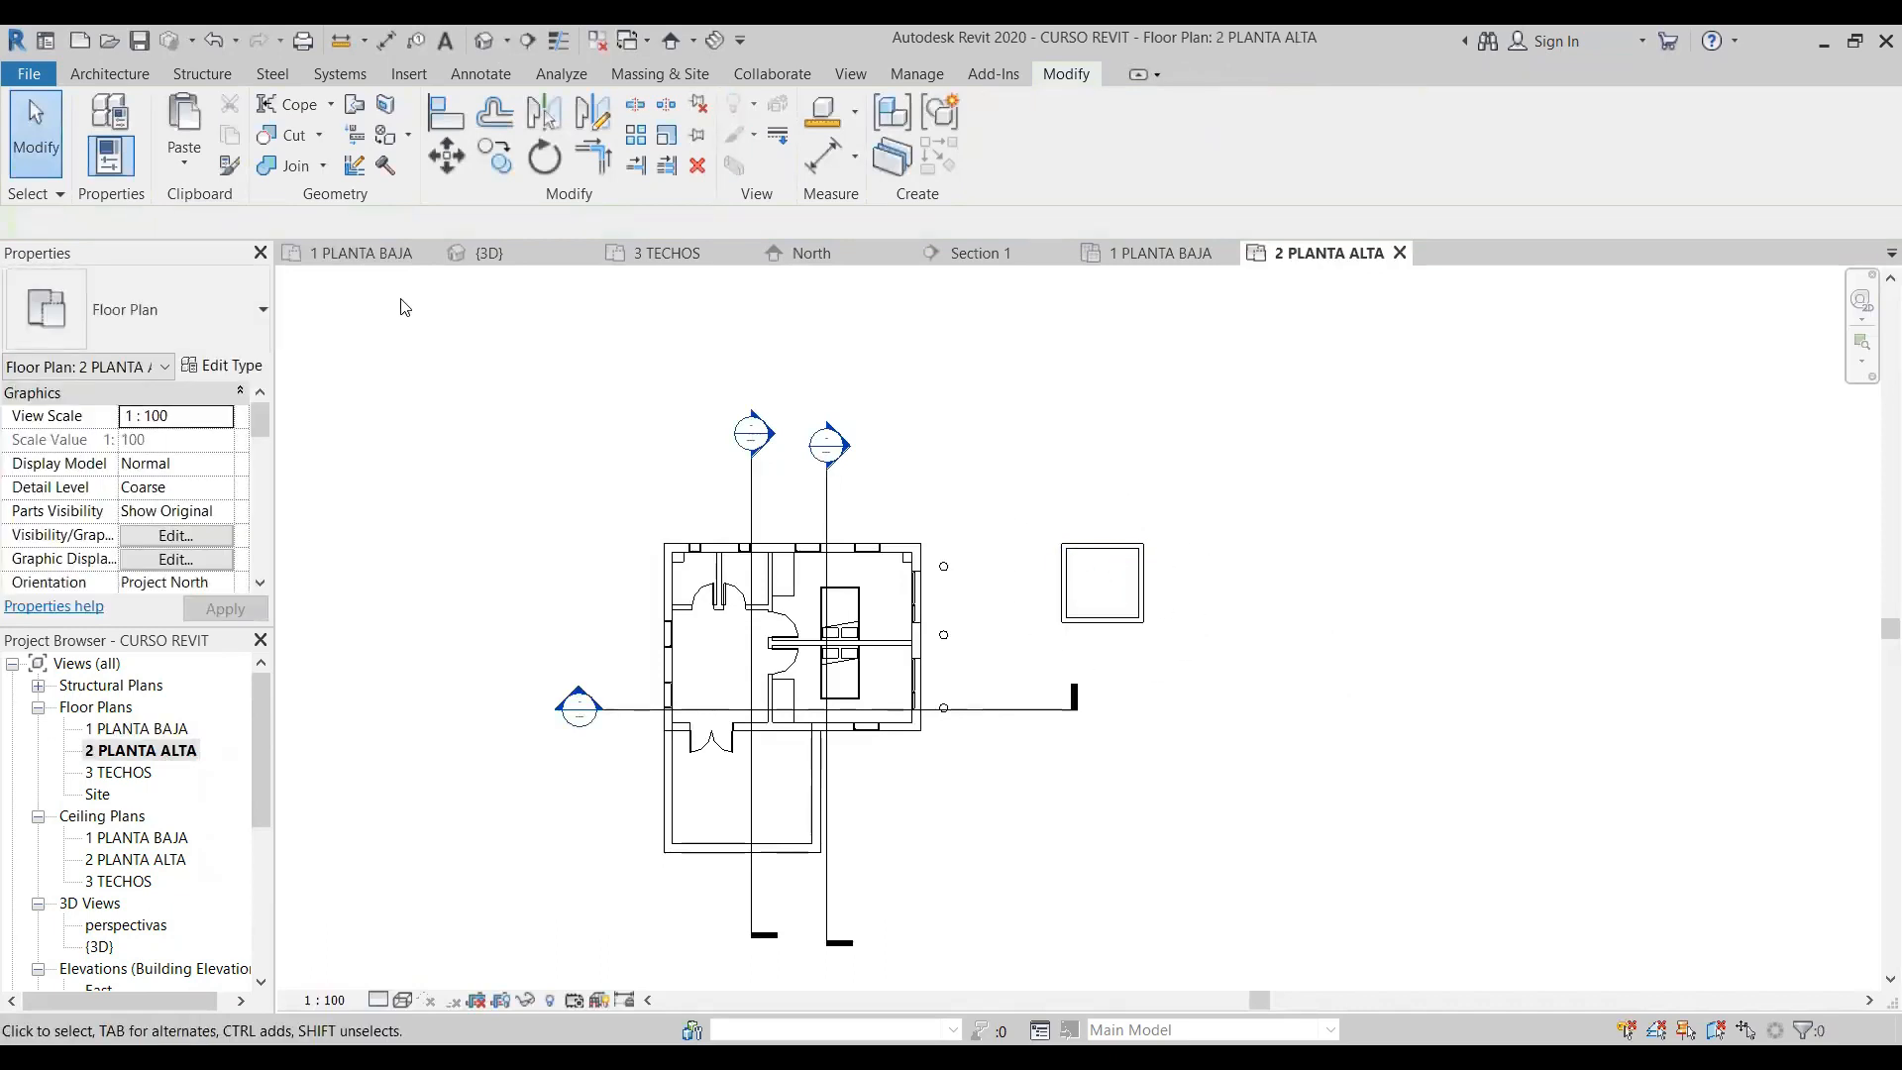
{"action": "left_click", "coordinate": [484, 39]}
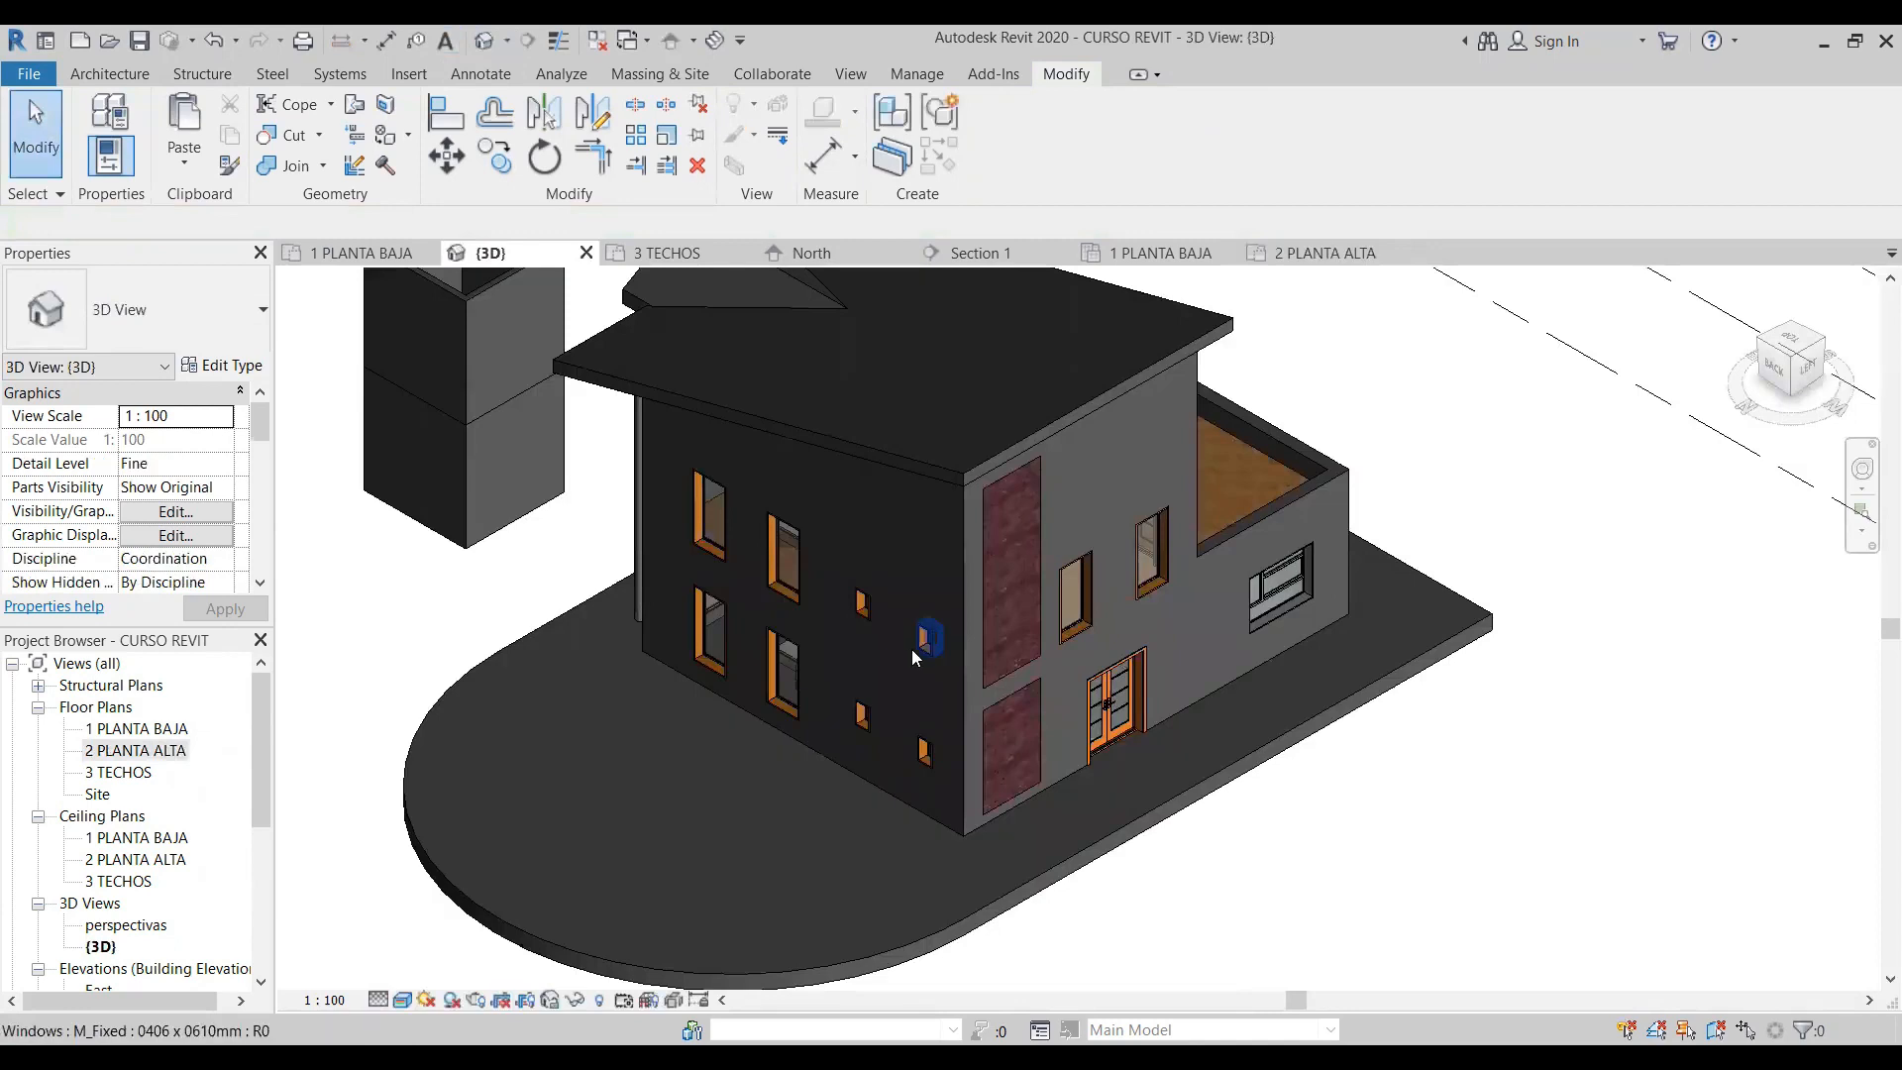
{"action": "scroll", "coordinate": [910, 655], "scroll_direction": "down", "scroll_amount": 2}
{"action": "scroll", "coordinate": [684, 792], "scroll_direction": "up", "scroll_amount": 6}
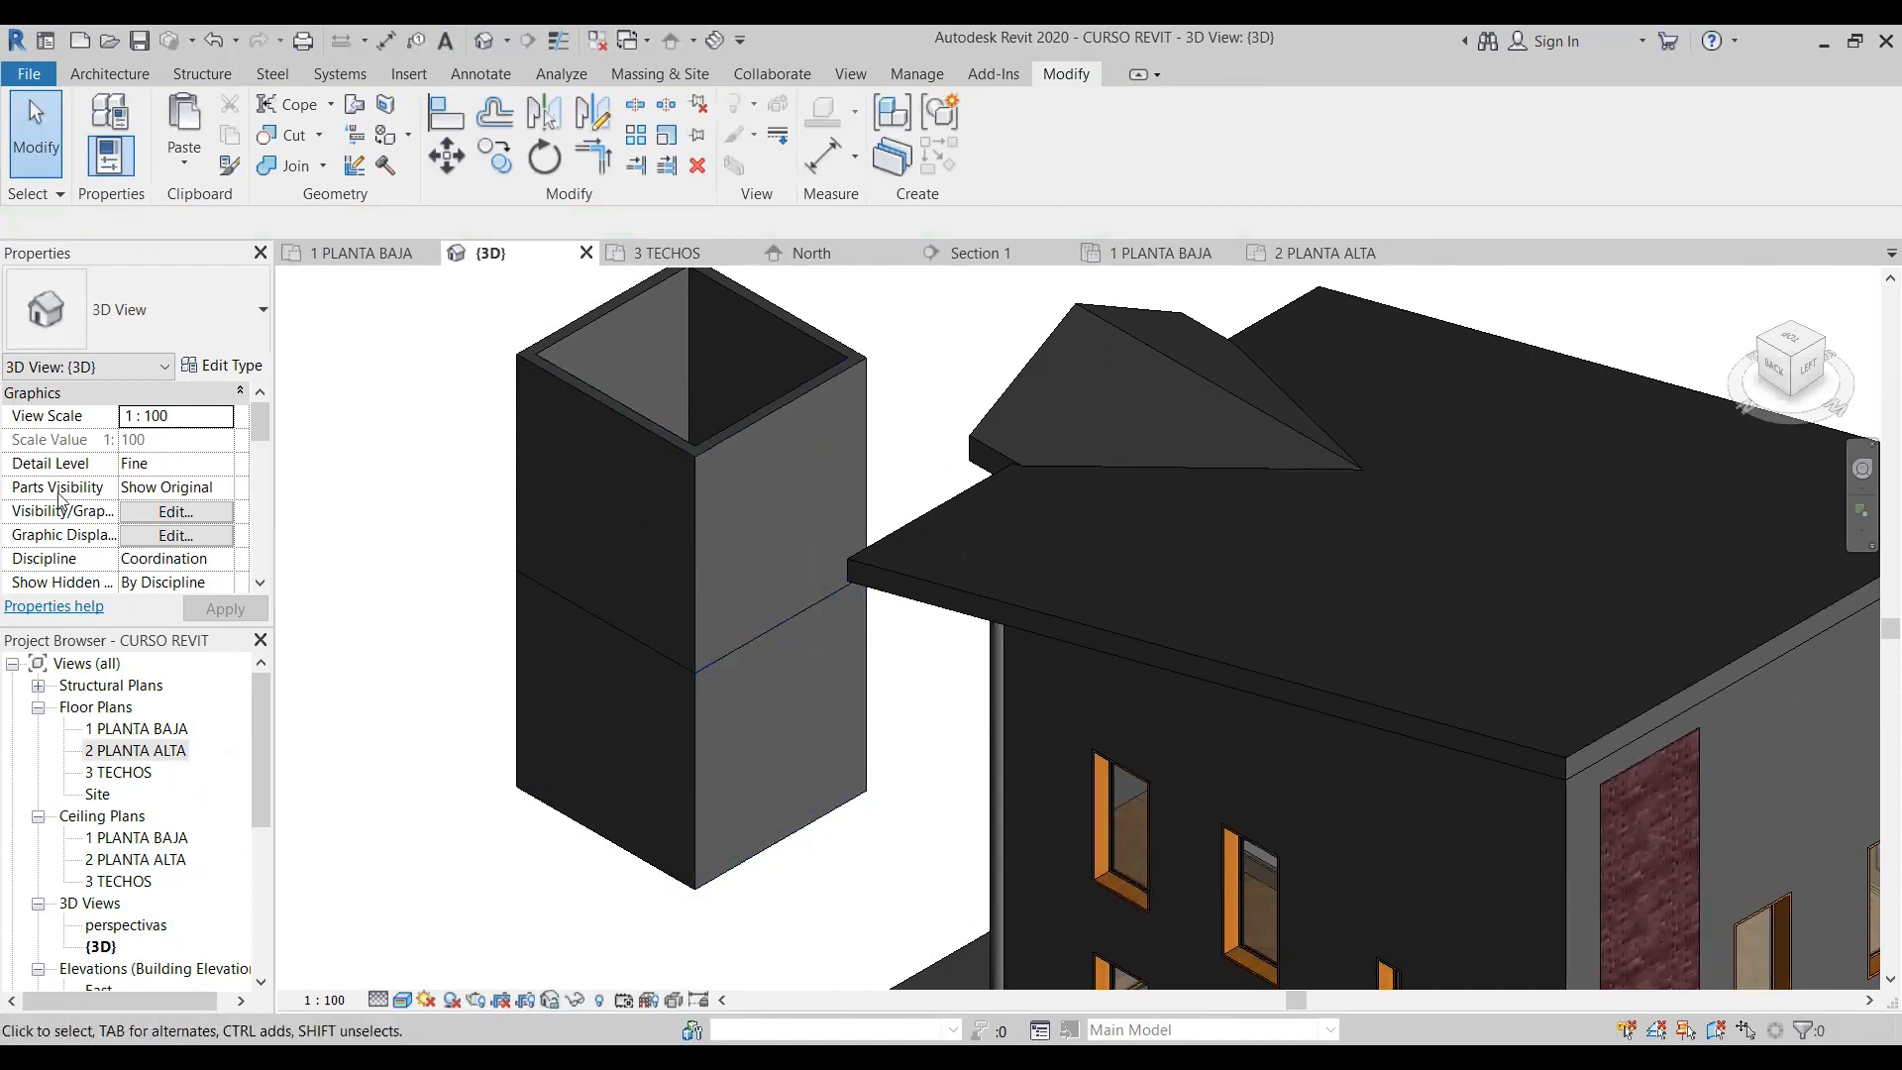
{"action": "scroll", "coordinate": [59, 500], "scroll_direction": "down", "scroll_amount": 3}
{"action": "scroll", "coordinate": [812, 632], "scroll_direction": "up", "scroll_amount": 2}
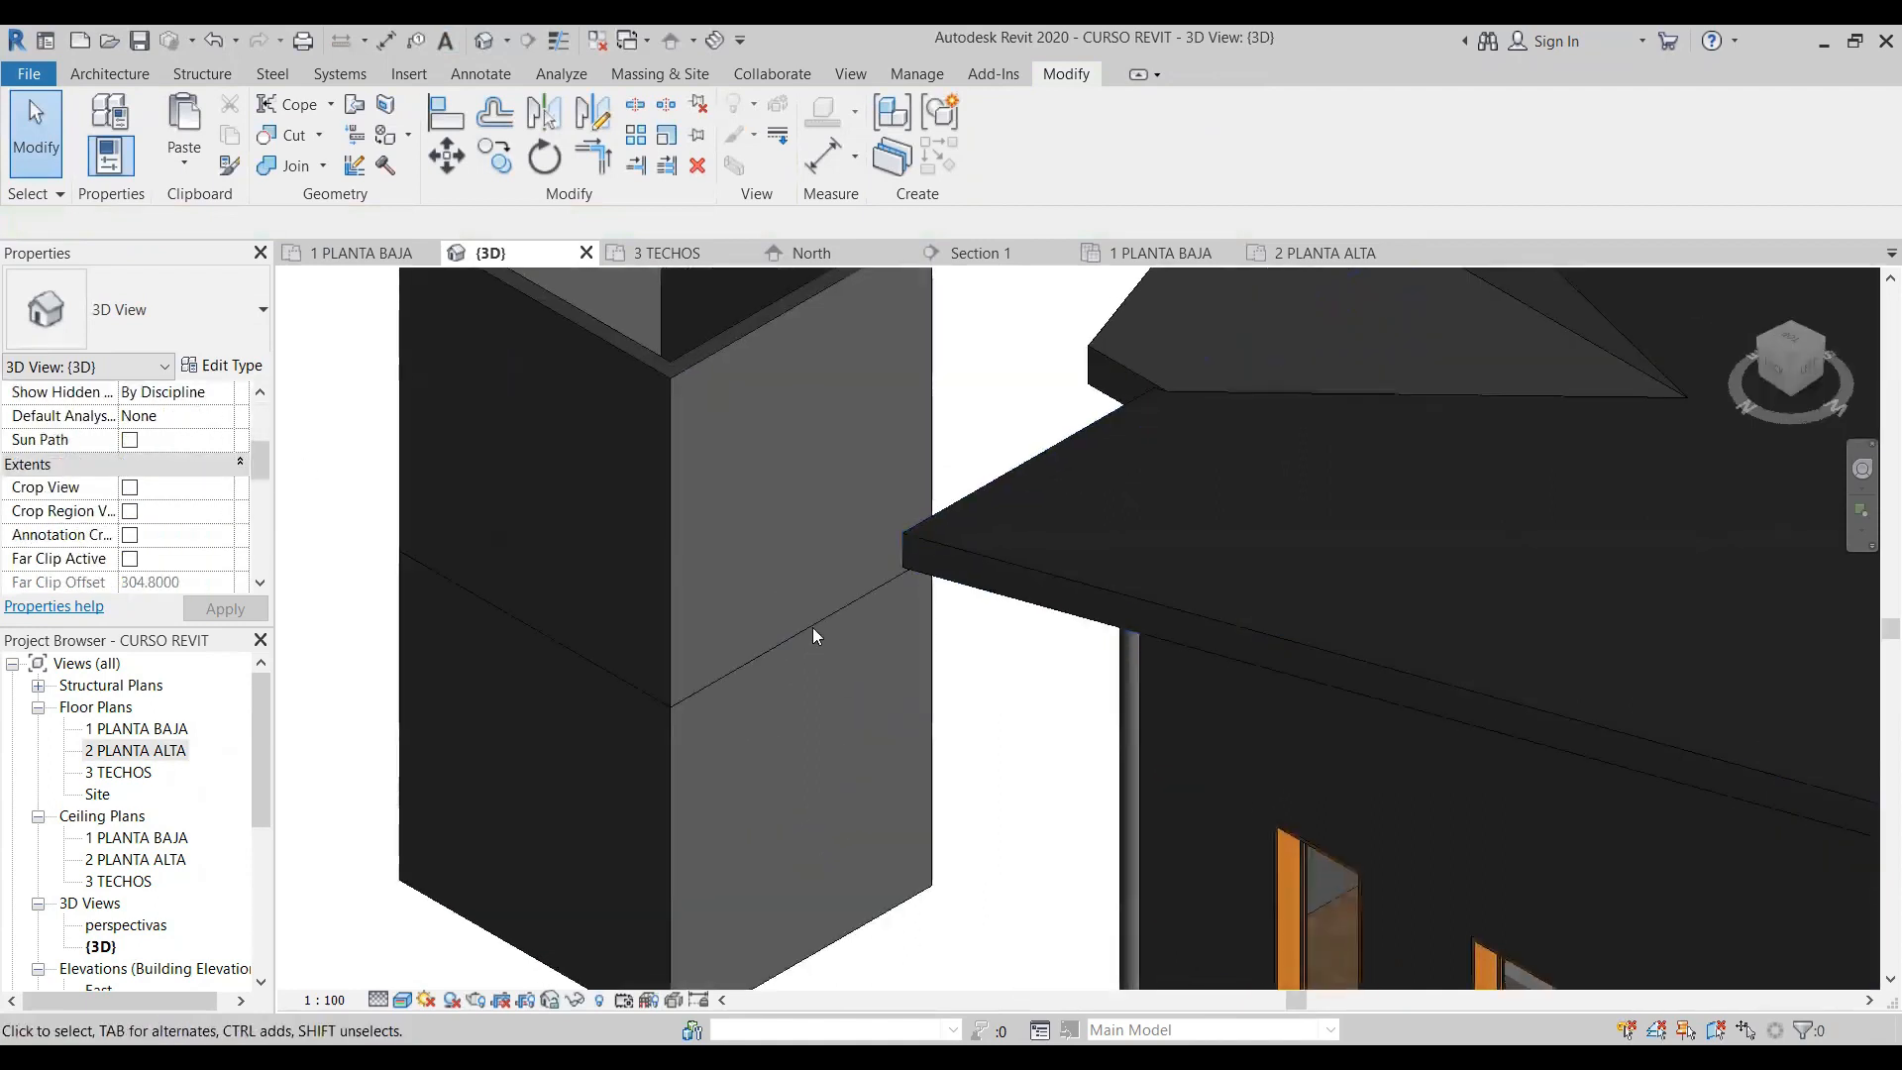
{"action": "scroll", "coordinate": [798, 628], "scroll_direction": "down", "scroll_amount": 2}
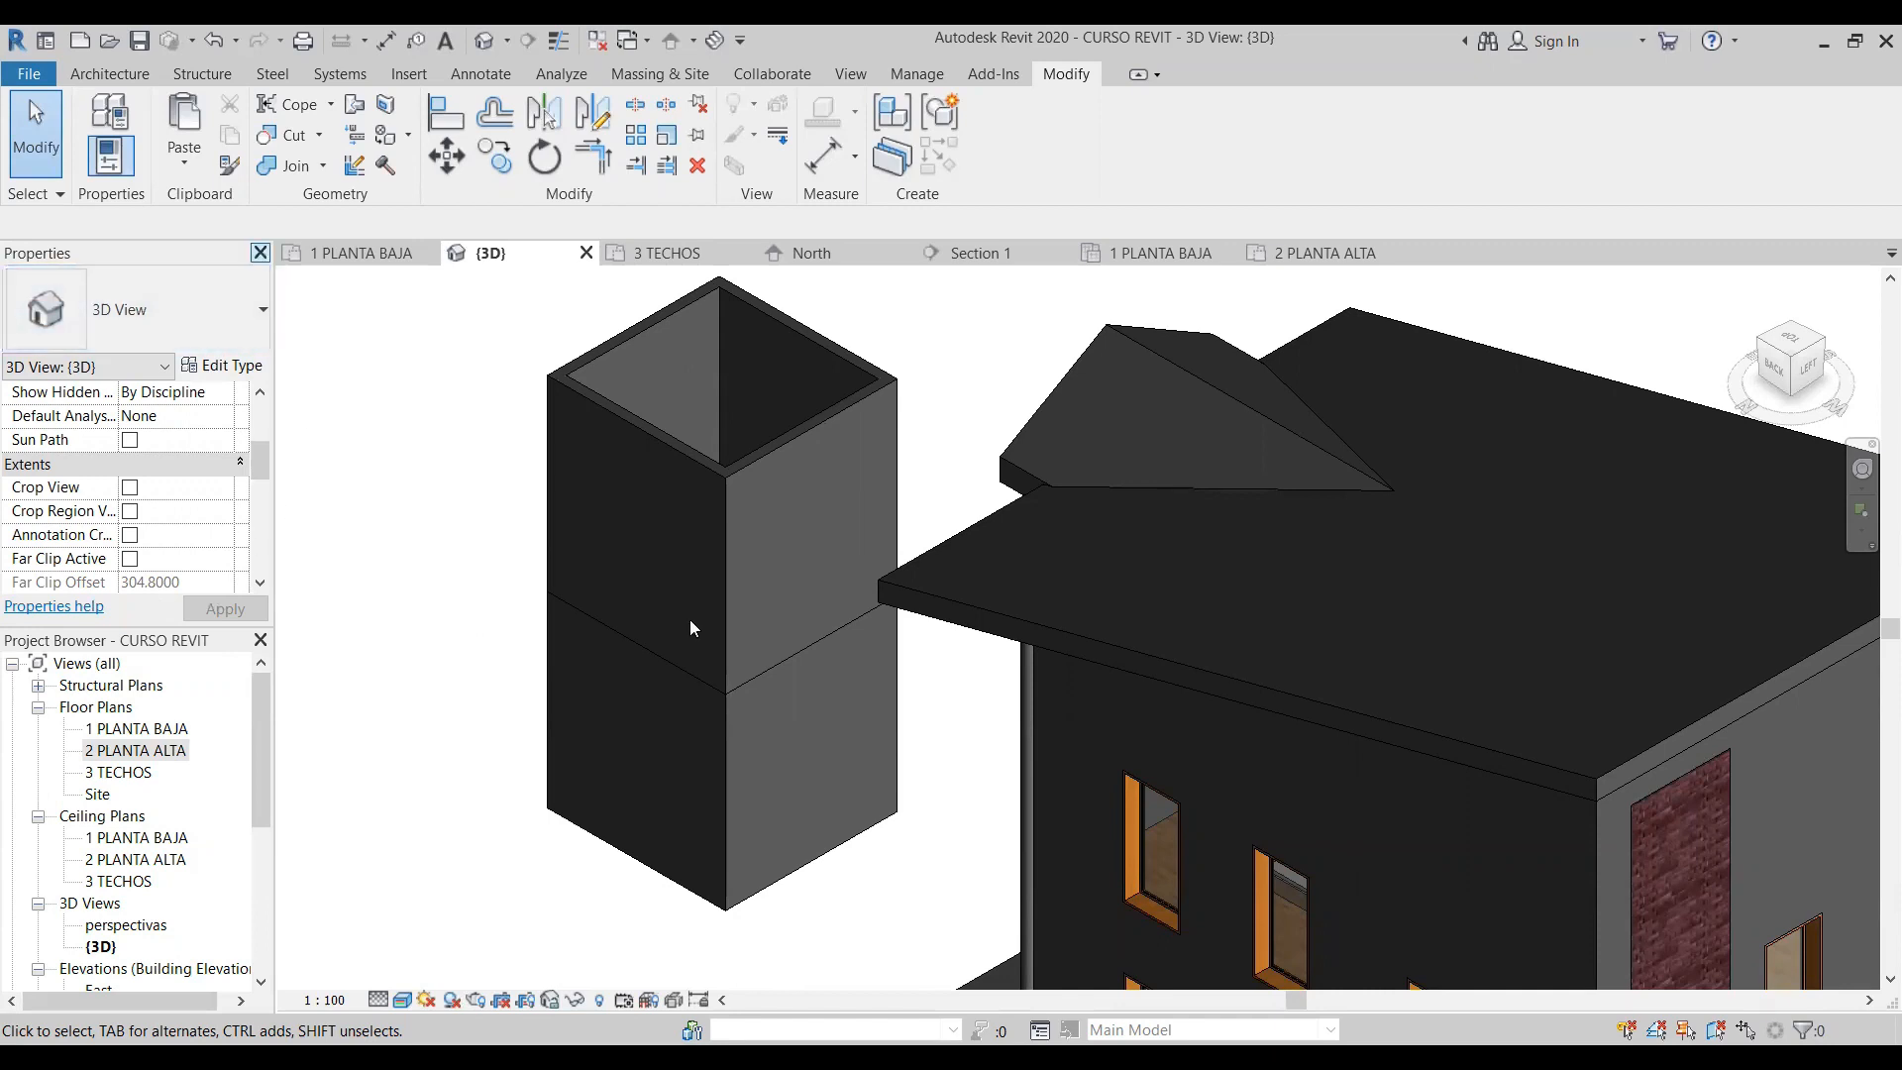
- Show the Properties palette again and review which user interface components can be displayed
{"action": "left_click", "coordinate": [112, 162]}
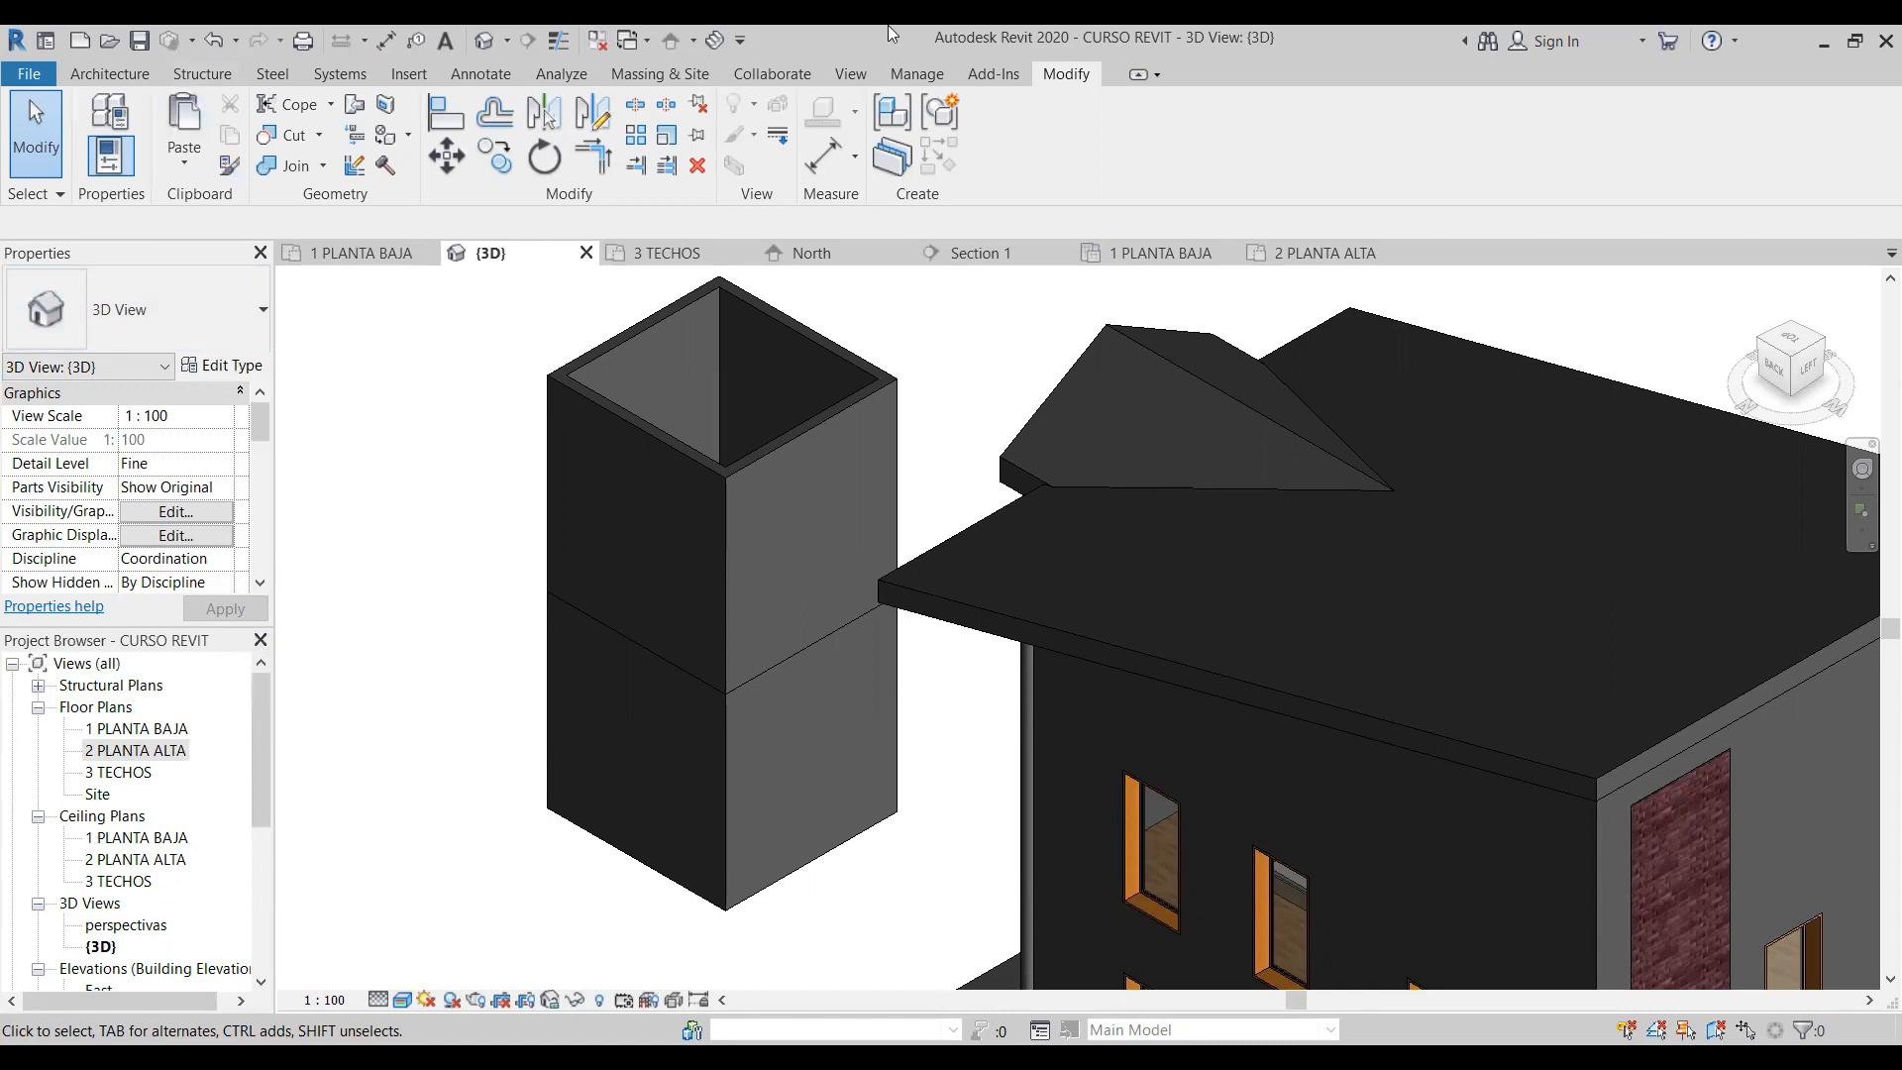
{"action": "left_click", "coordinate": [854, 75]}
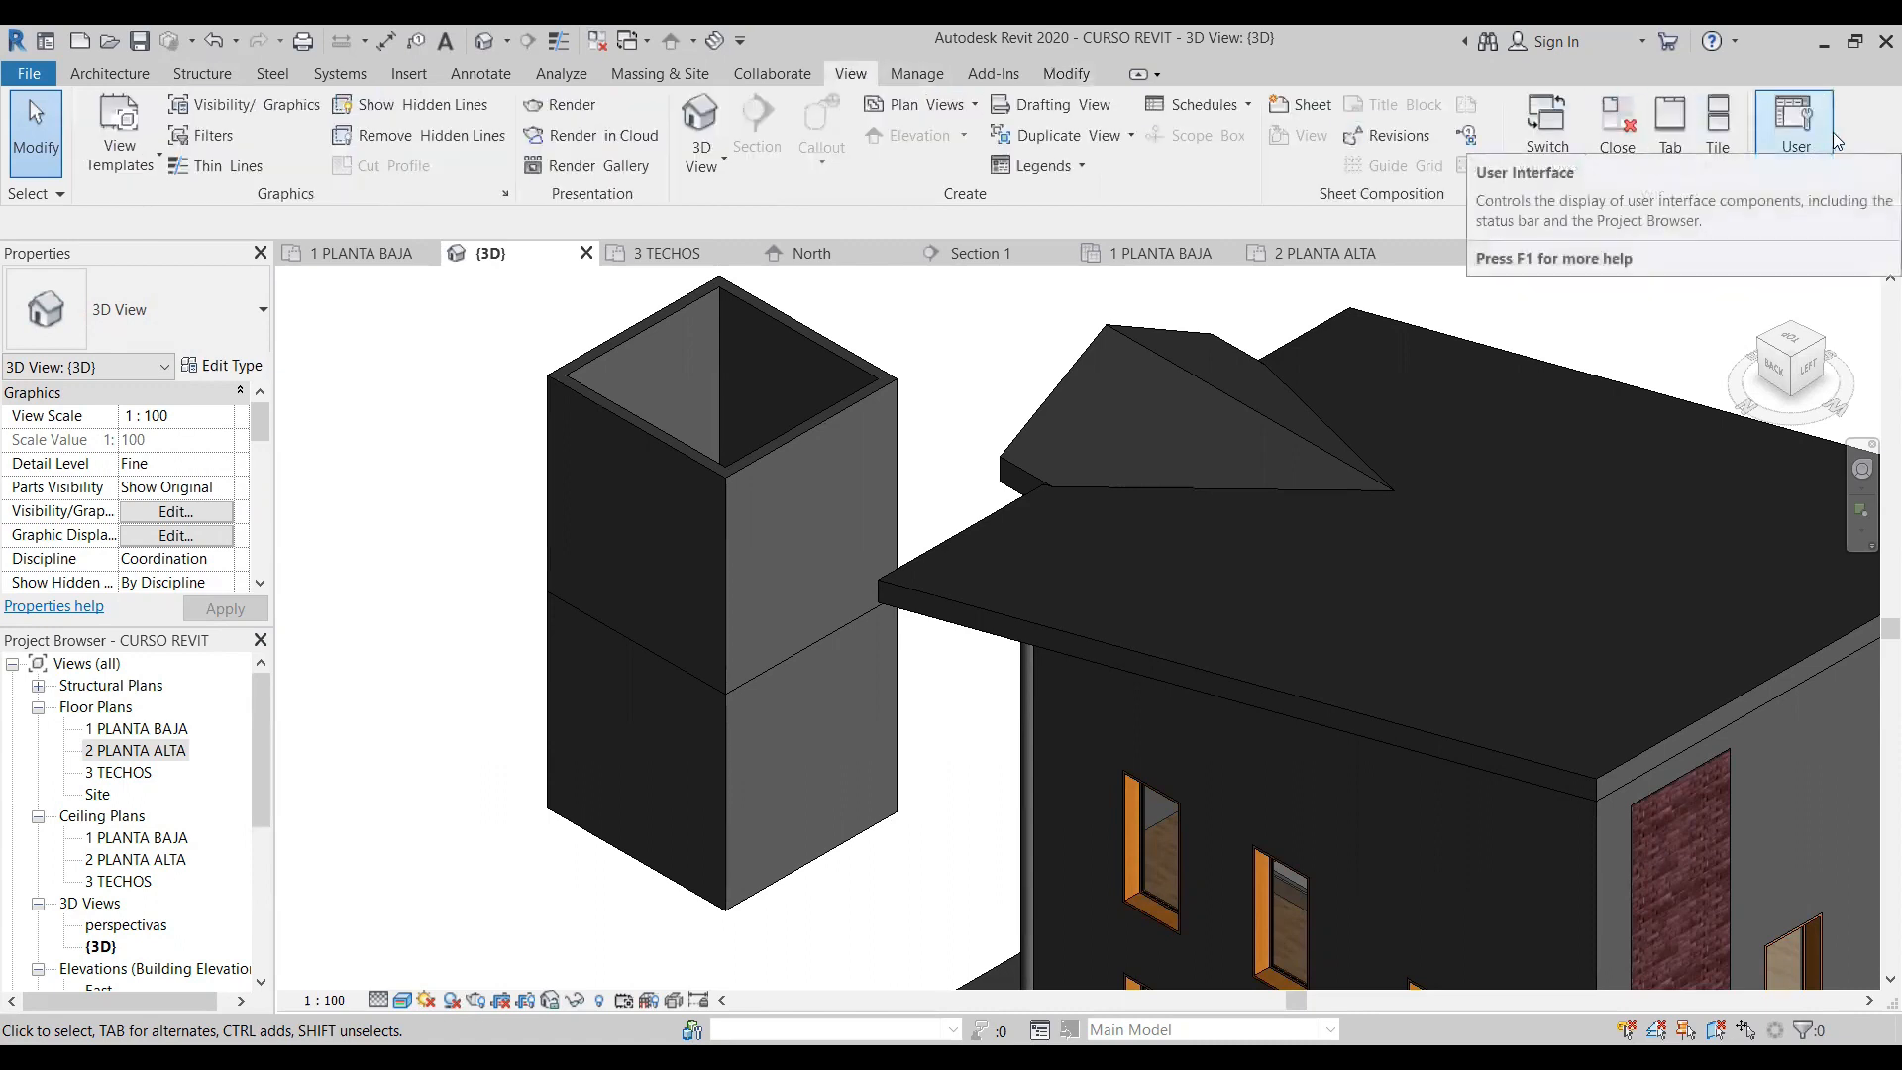
{"action": "left_click", "coordinate": [1828, 167]}
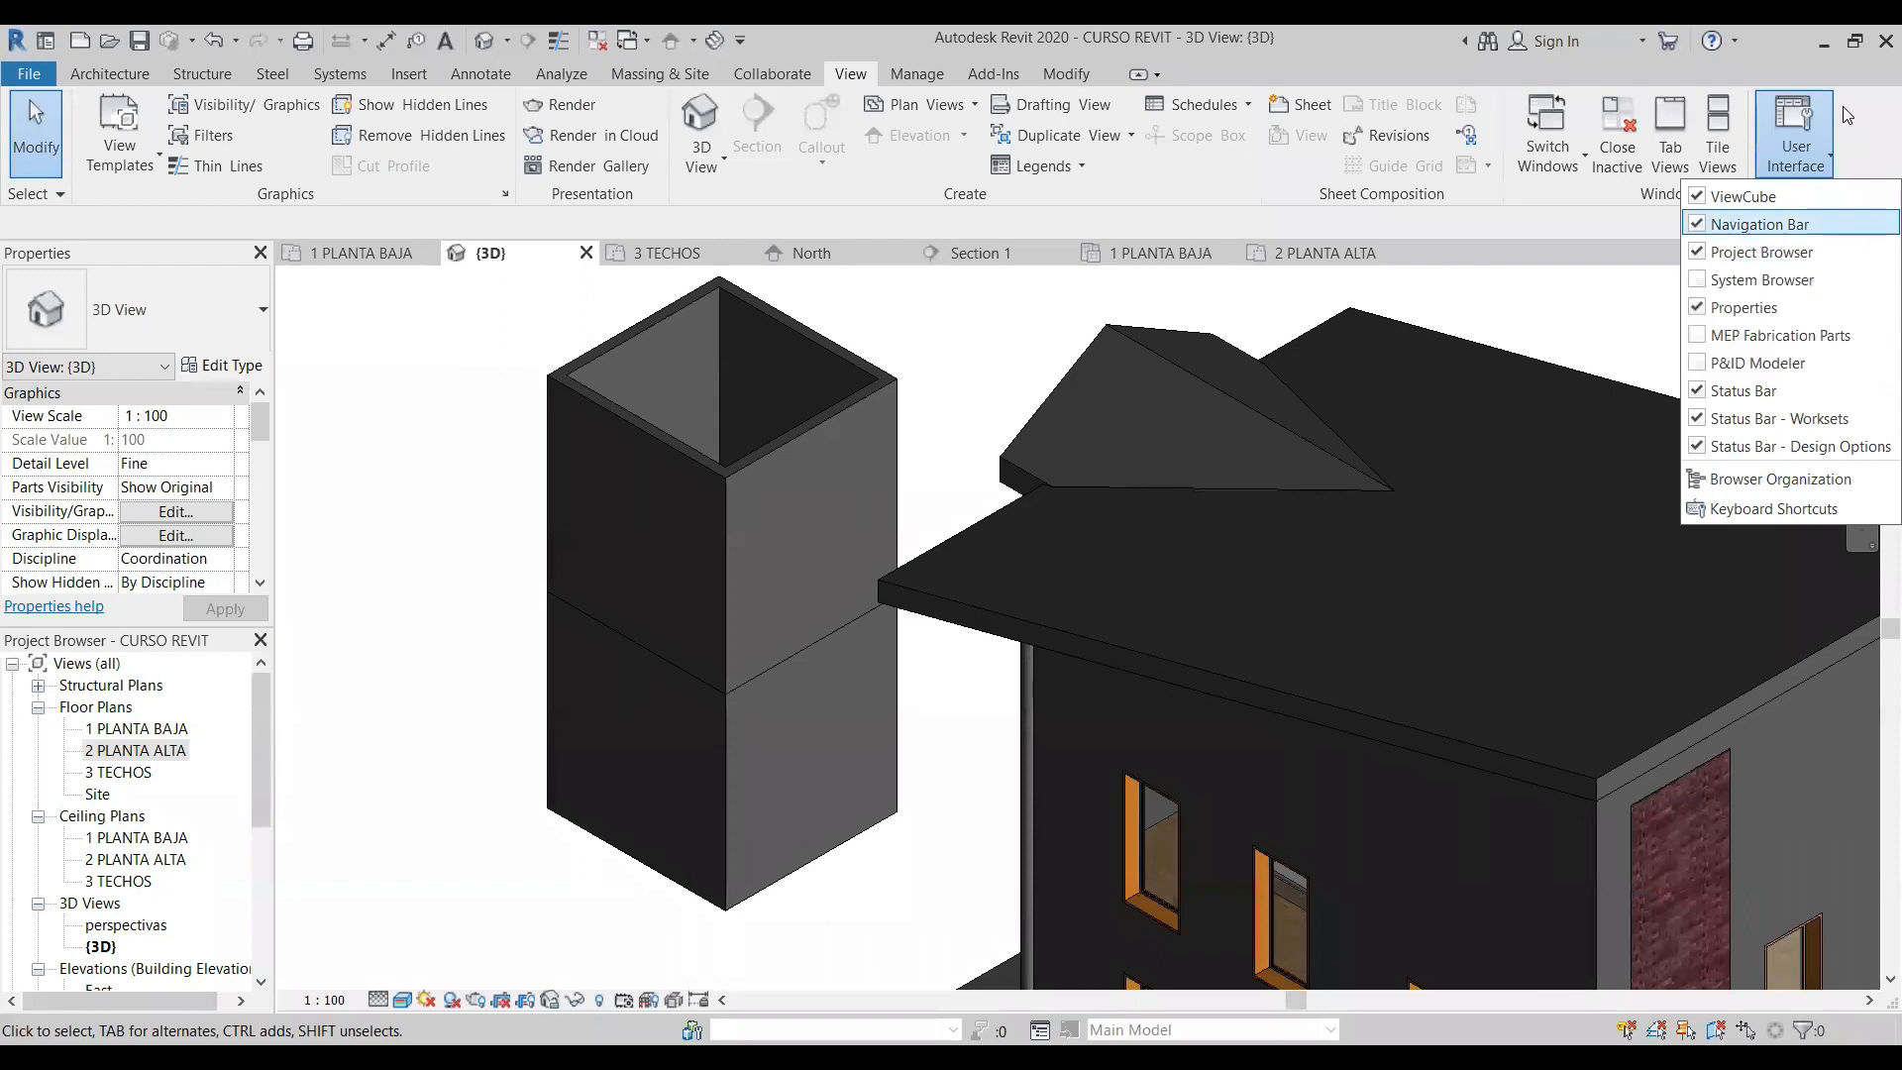
{"action": "left_click", "coordinate": [1798, 124]}
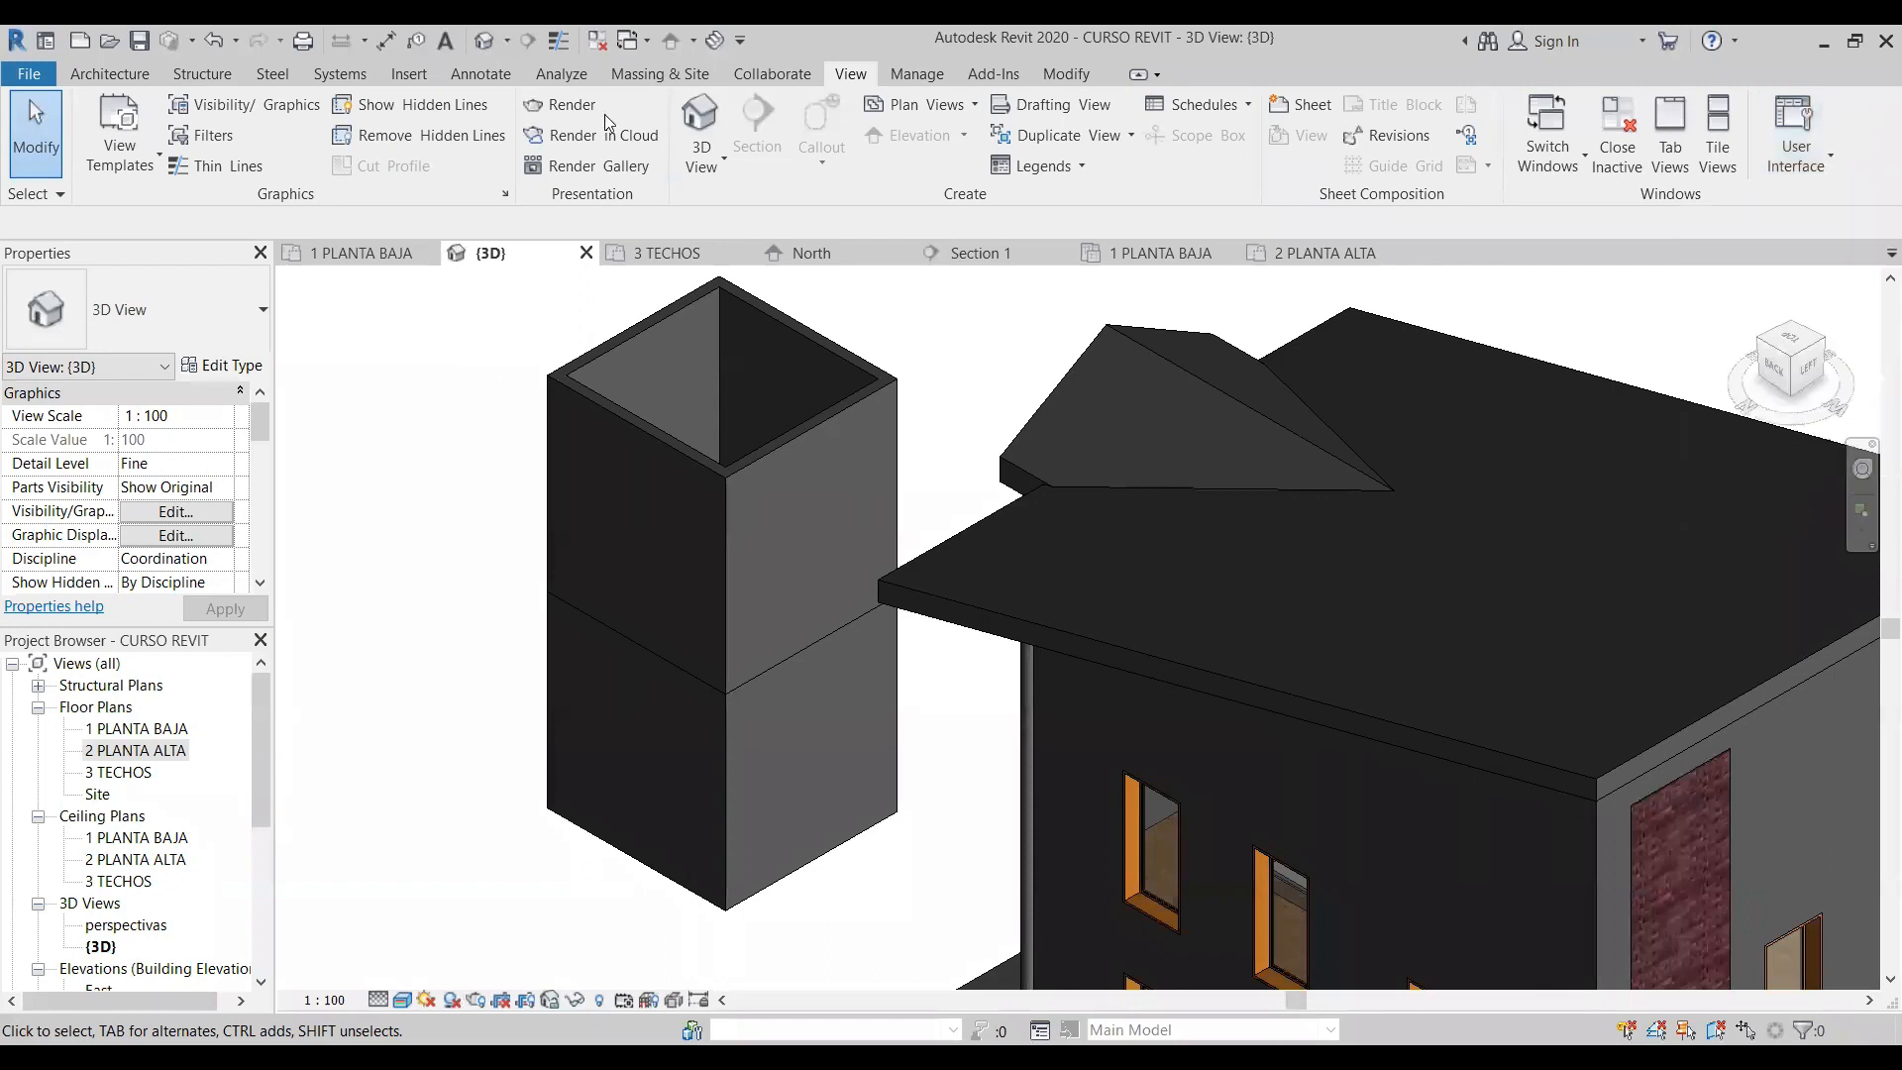
{"action": "left_click", "coordinate": [1060, 75]}
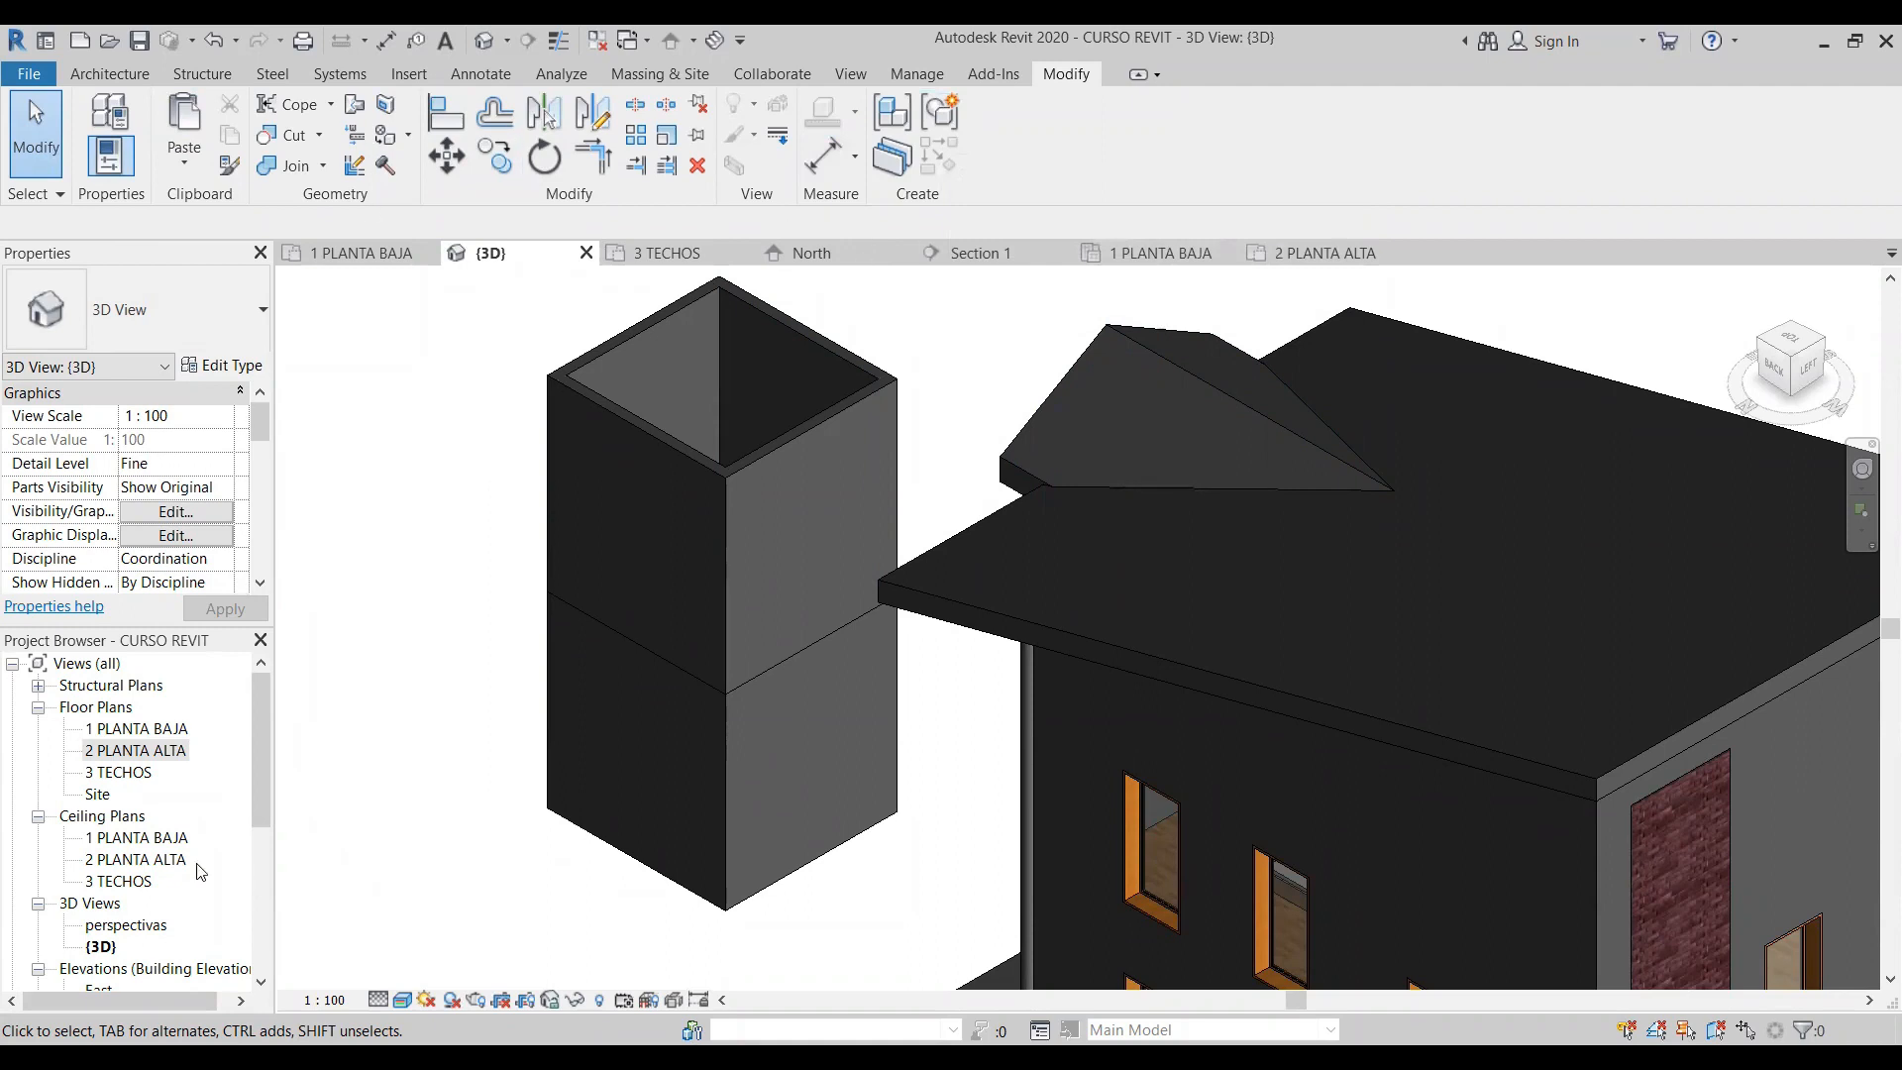
{"action": "left_click", "coordinate": [134, 75]}
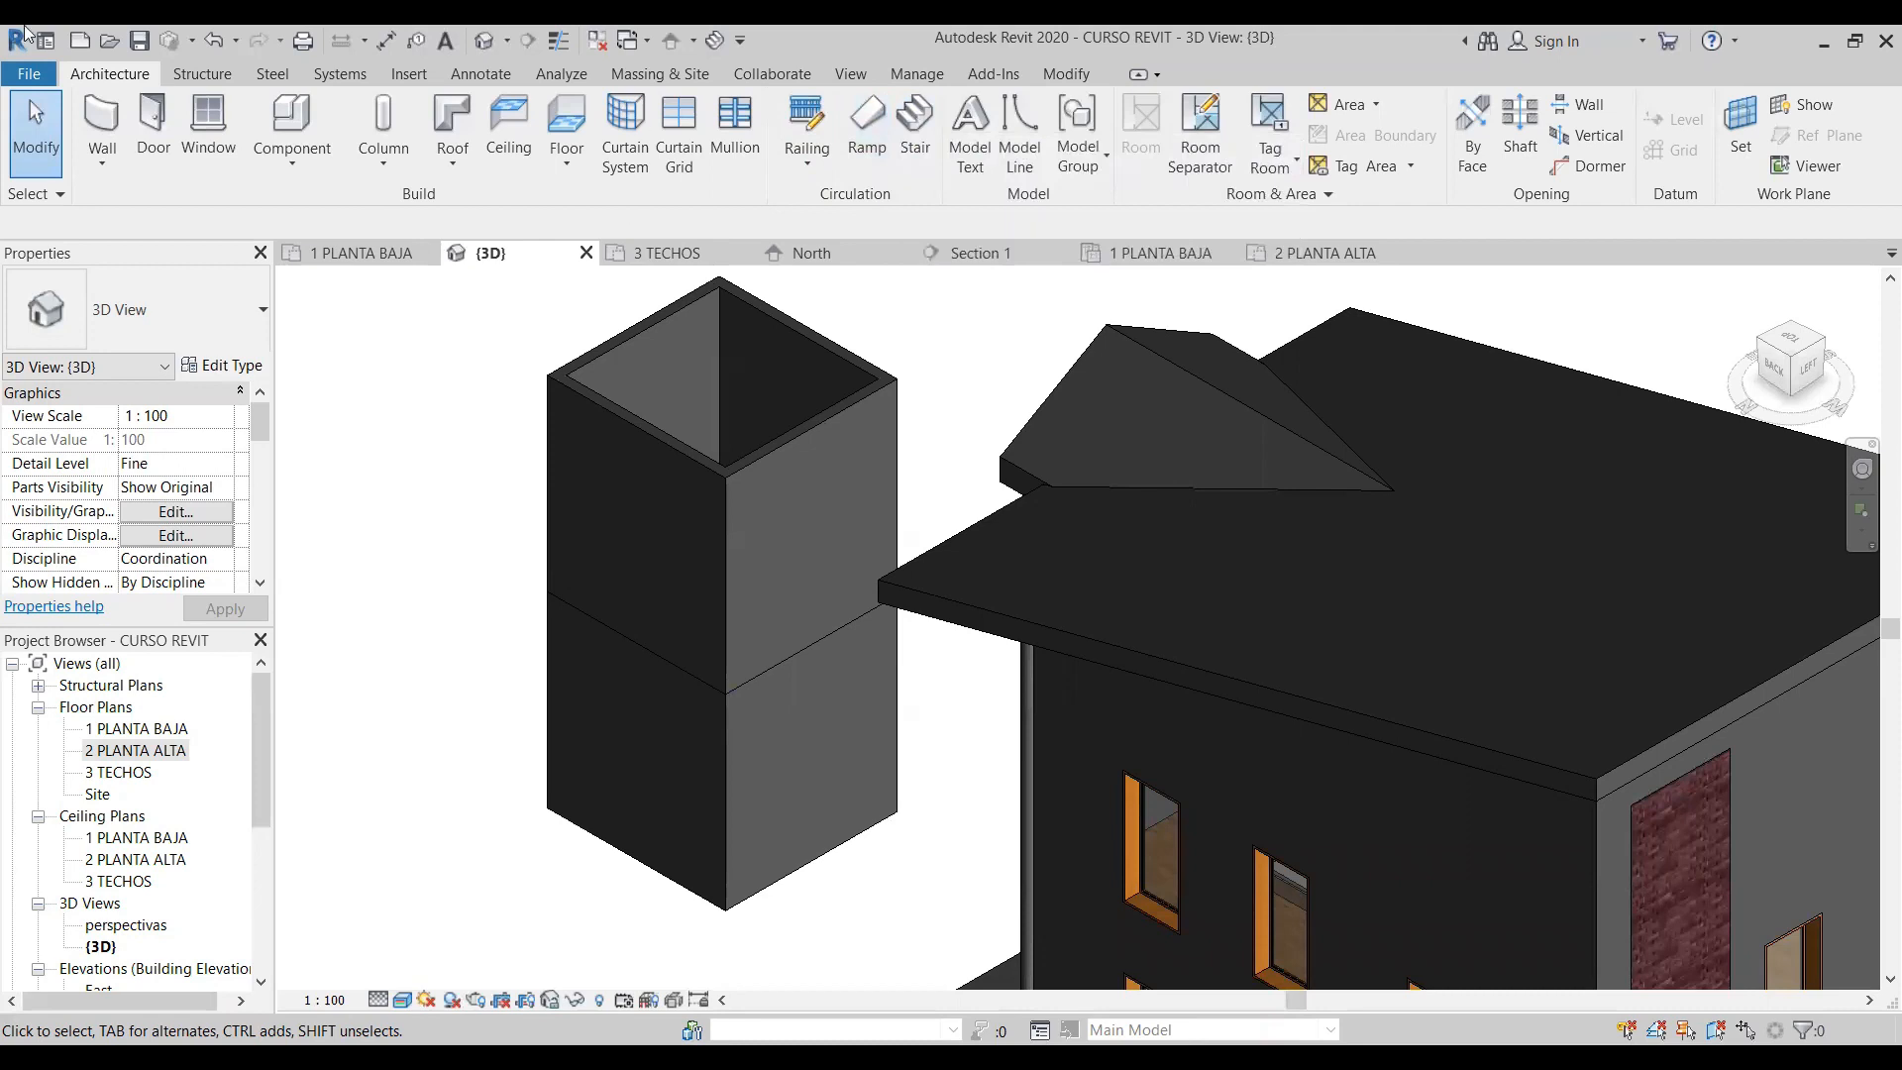
{"action": "left_click", "coordinate": [1068, 73]}
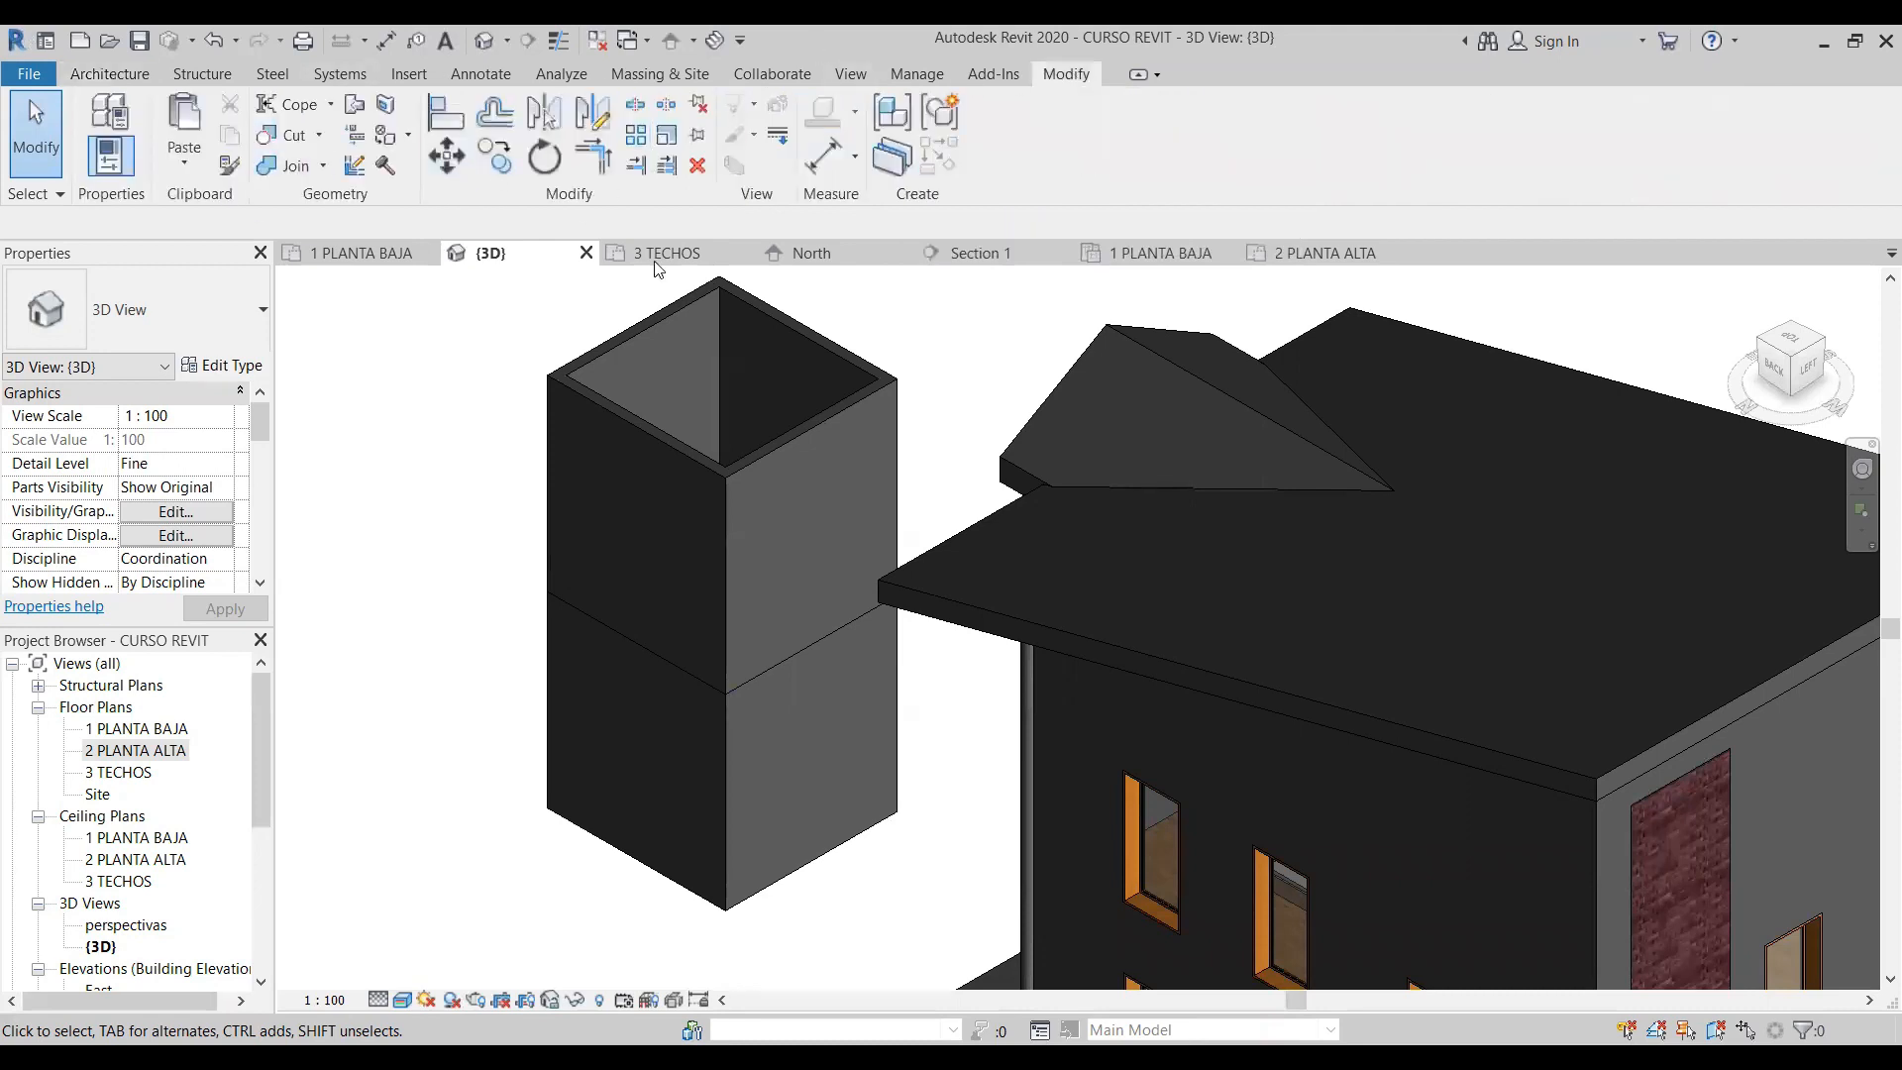
- Delete the four walls of the small enclosure east of the house in the 1 PLANTA BAJA floor plan
{"action": "left_click", "coordinate": [111, 74]}
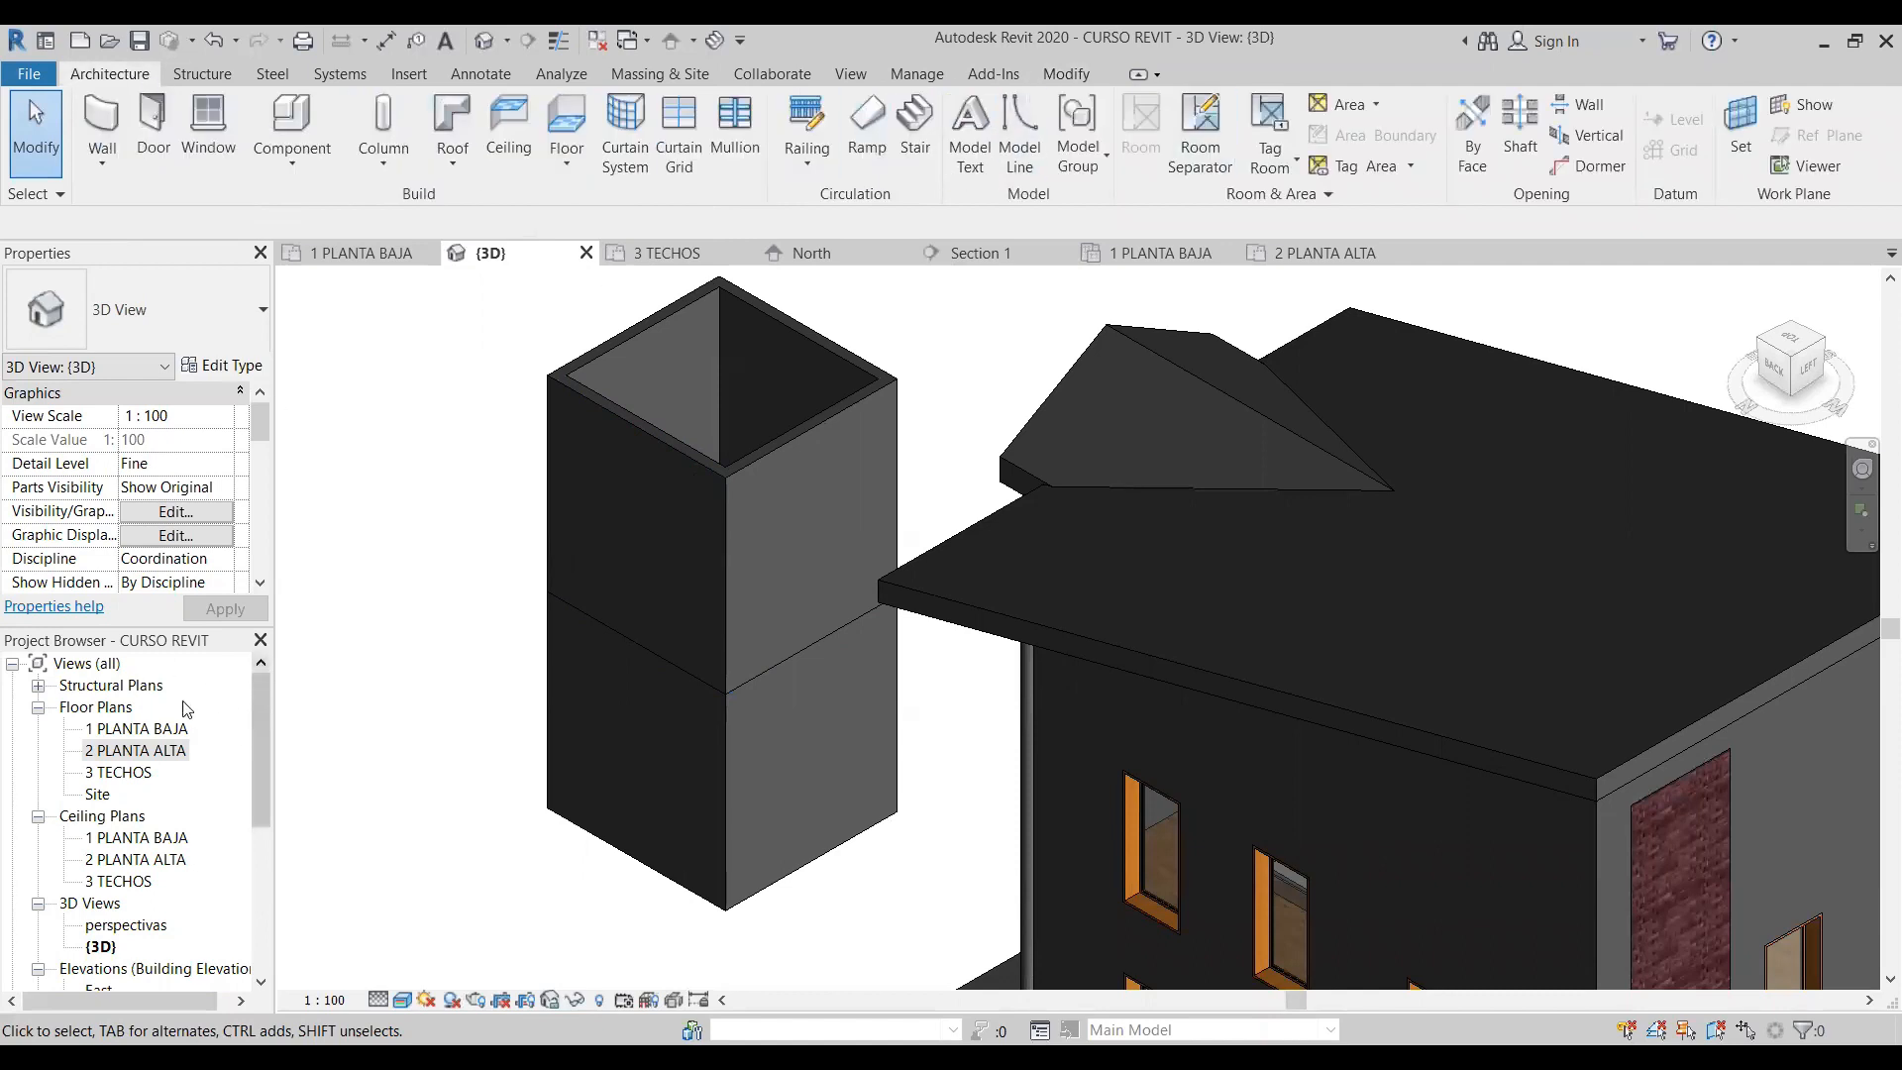
{"action": "double_click", "coordinate": [183, 730]}
{"action": "left_click_drag", "start_coordinate": [1038, 502], "coordinate": [1290, 646]}
{"action": "key", "text": "Escape"}
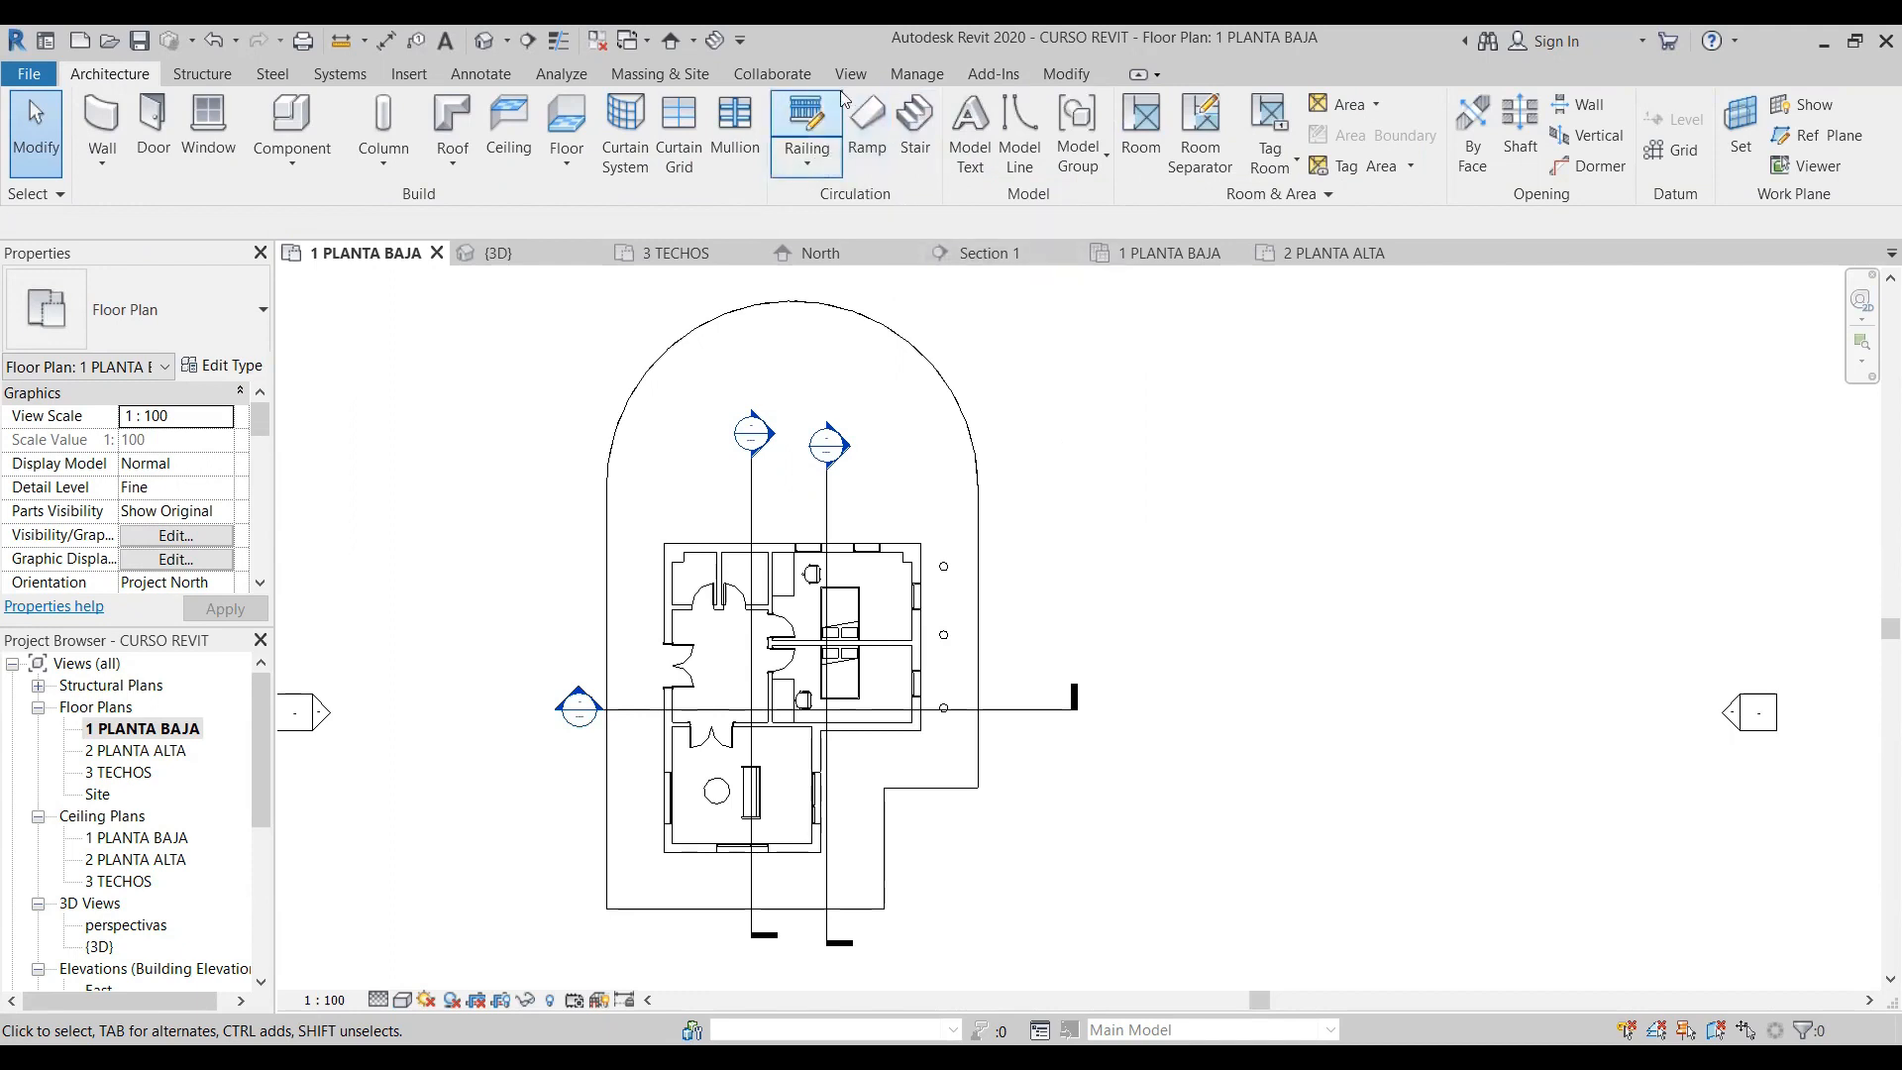
- Sketch an L-shaped railing path, one vertical and one horizontal segment, in the open area east of the house
{"action": "left_click", "coordinate": [828, 167]}
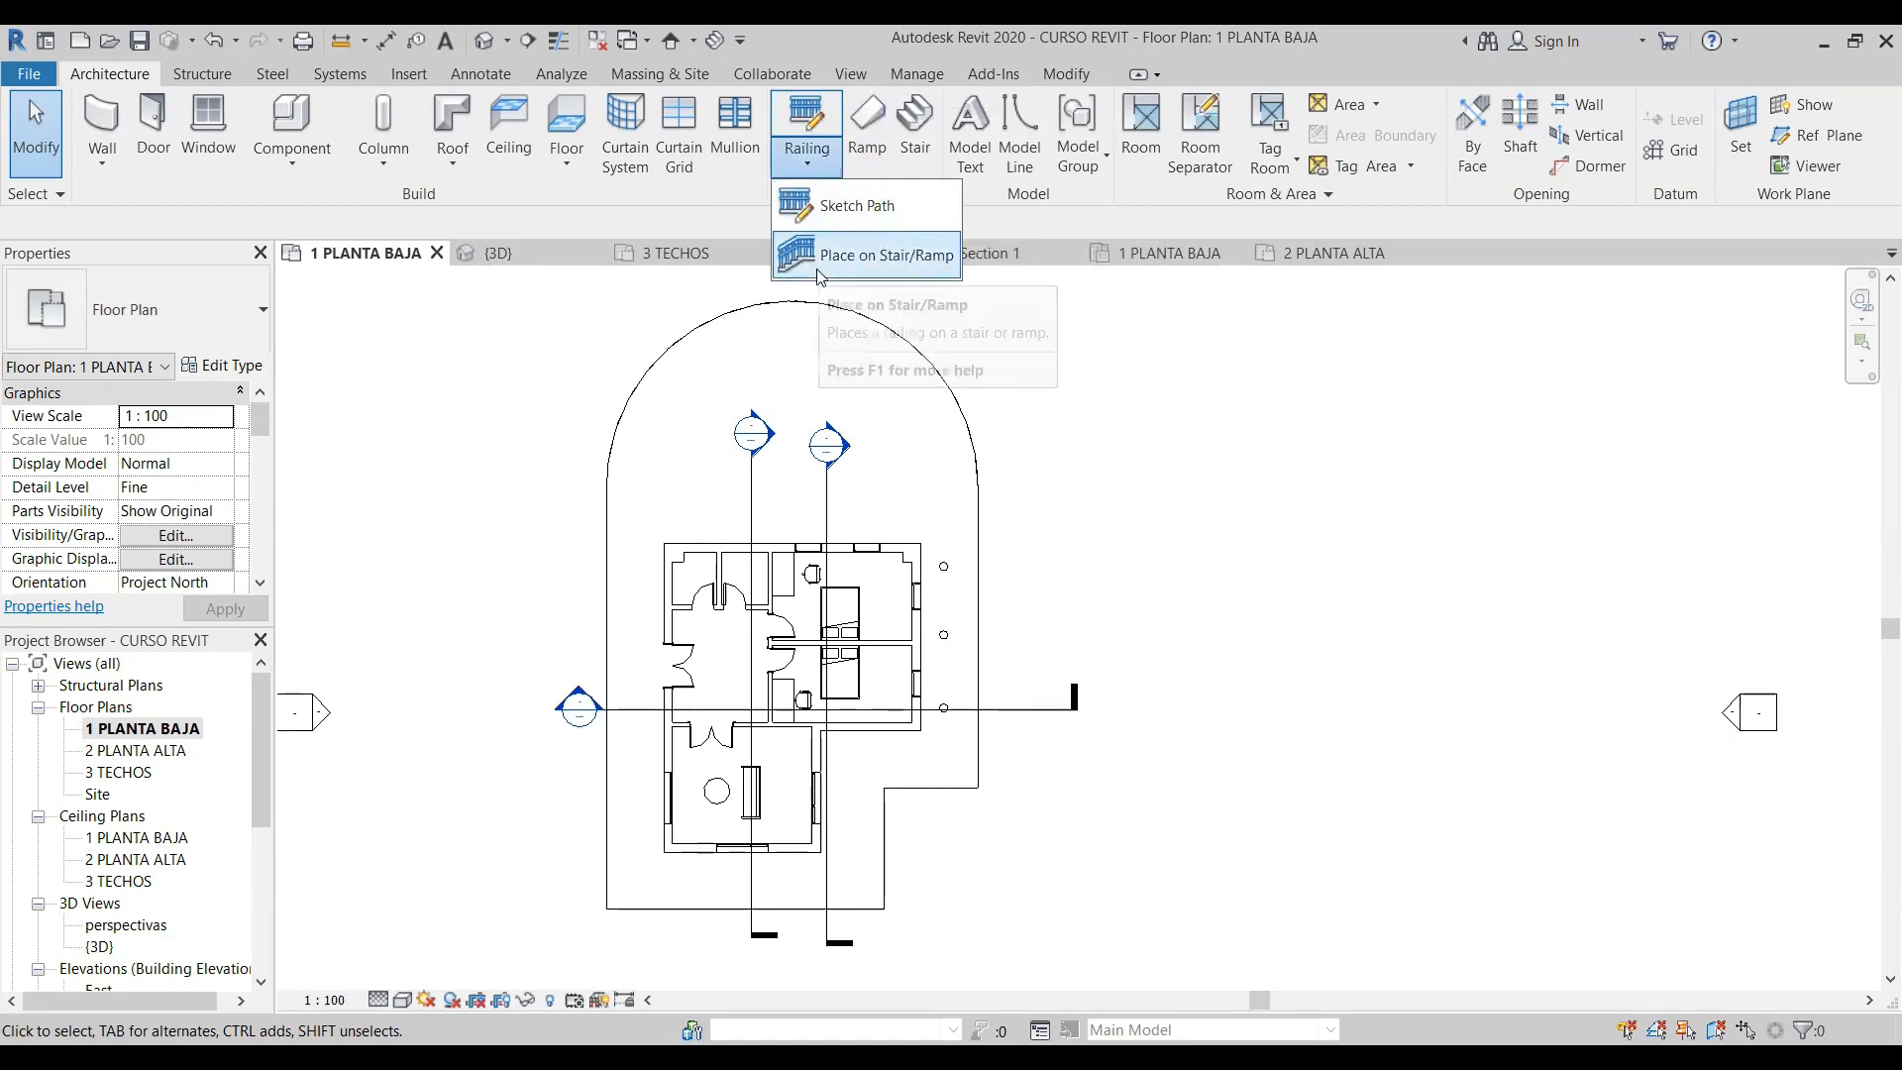
{"action": "left_click", "coordinate": [867, 211]}
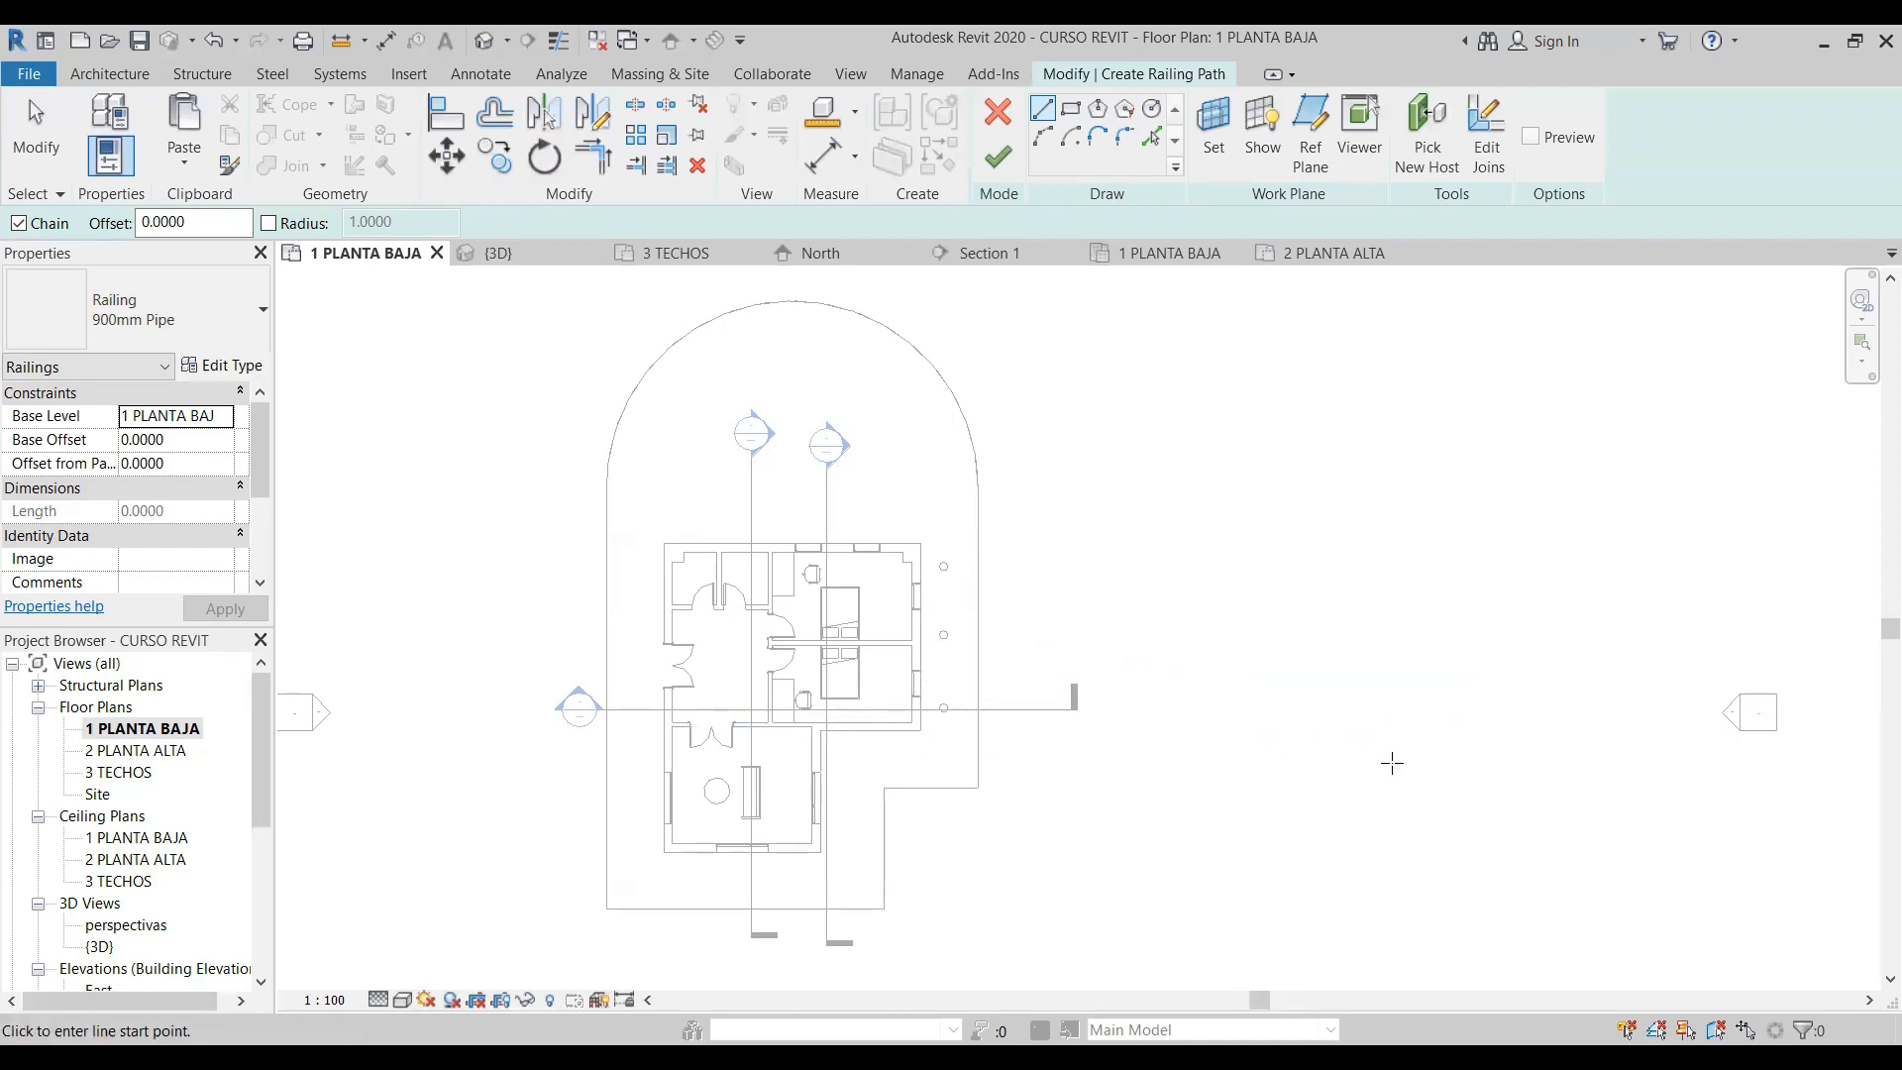
{"action": "left_click", "coordinate": [1246, 532]}
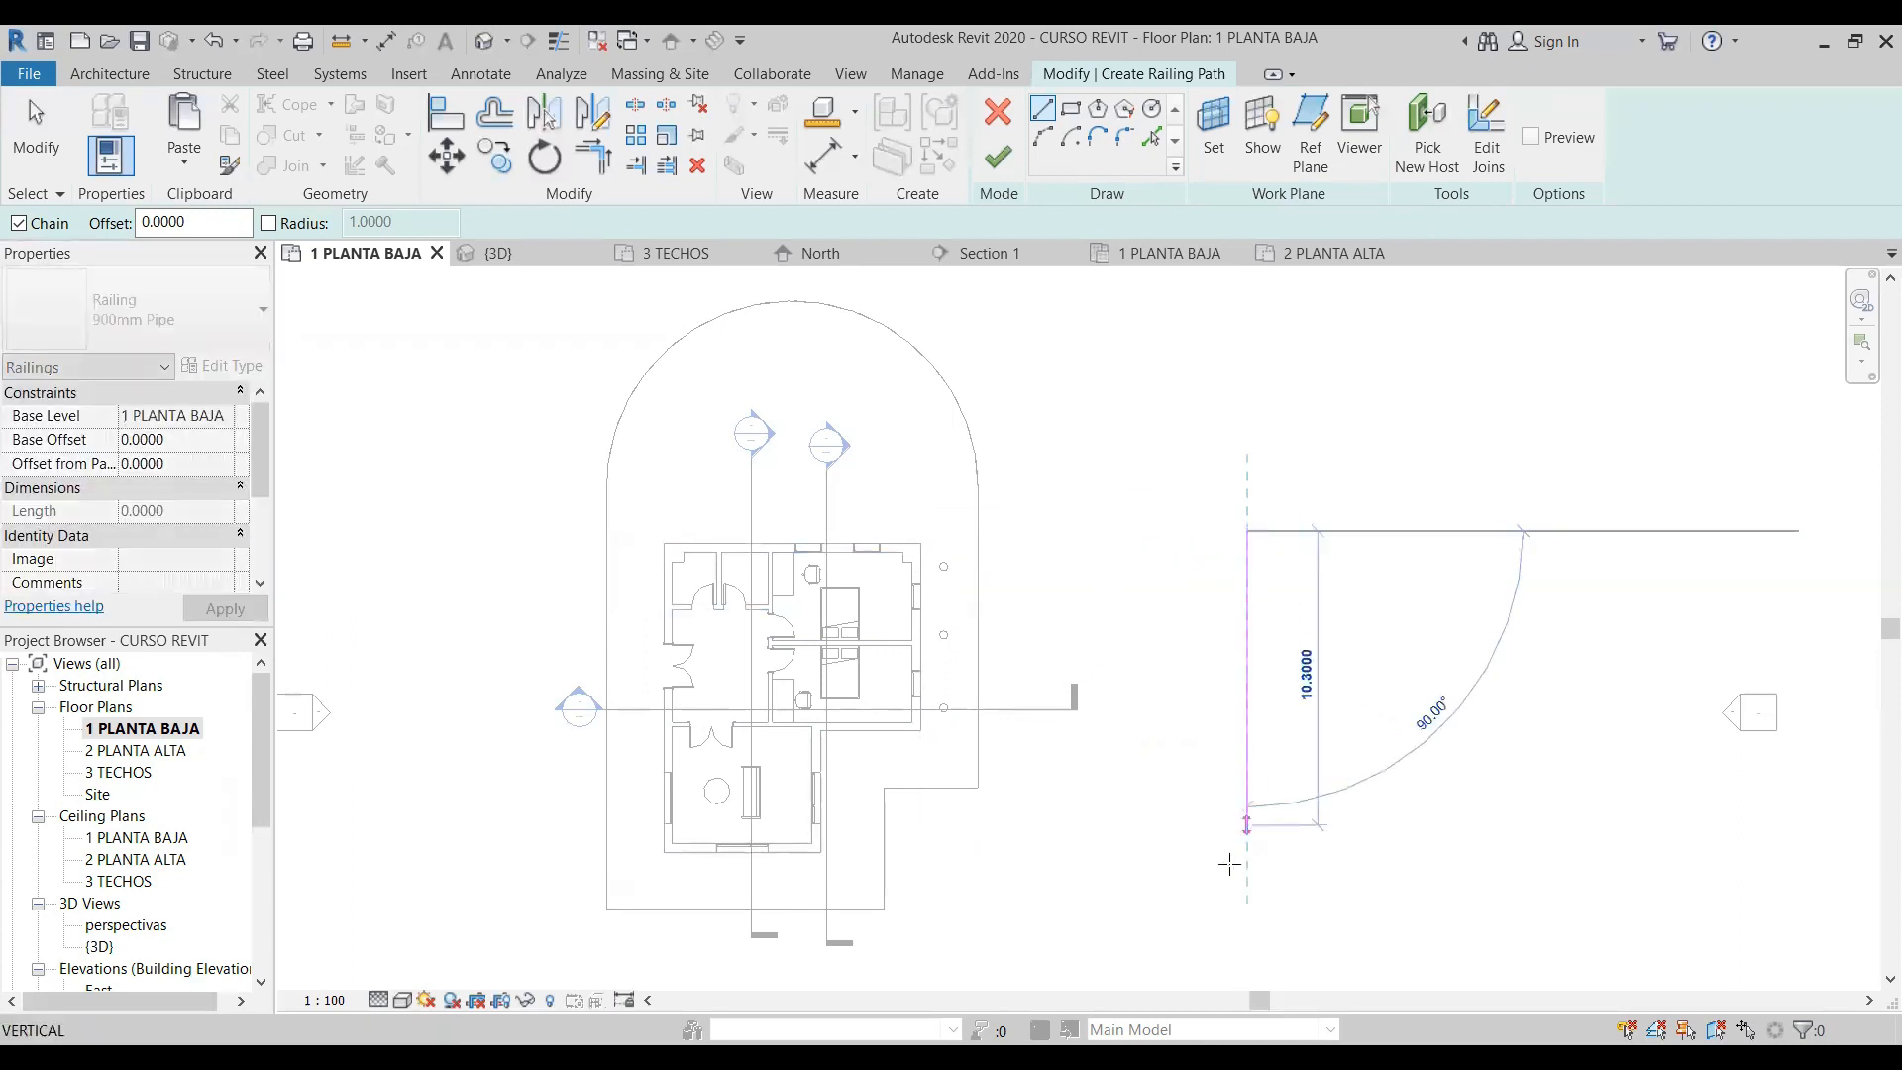
{"action": "left_click", "coordinate": [1248, 721]}
{"action": "left_click", "coordinate": [1423, 721]}
{"action": "left_click", "coordinate": [27, 144]}
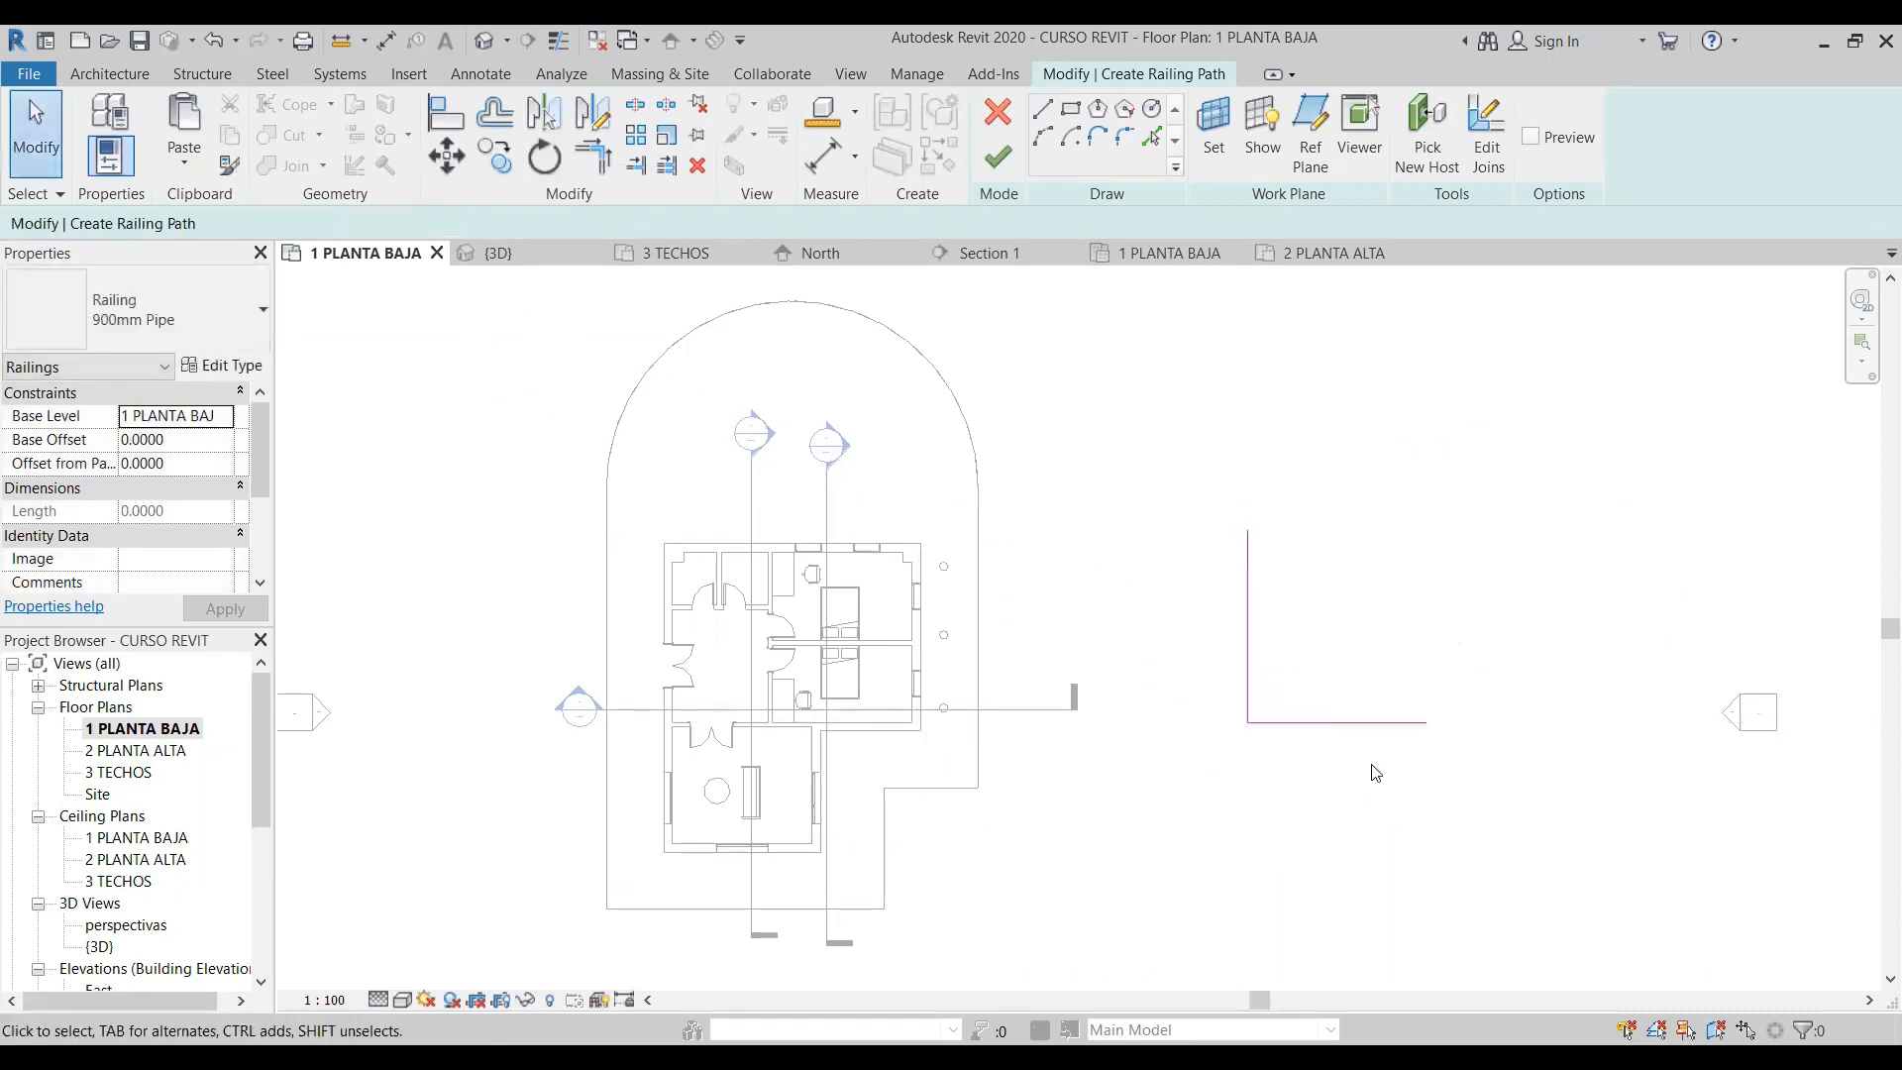
- Draw a separate vertical line near the free end of the L-shaped path's horizontal segment, without touching it
{"action": "left_click", "coordinate": [1043, 107]}
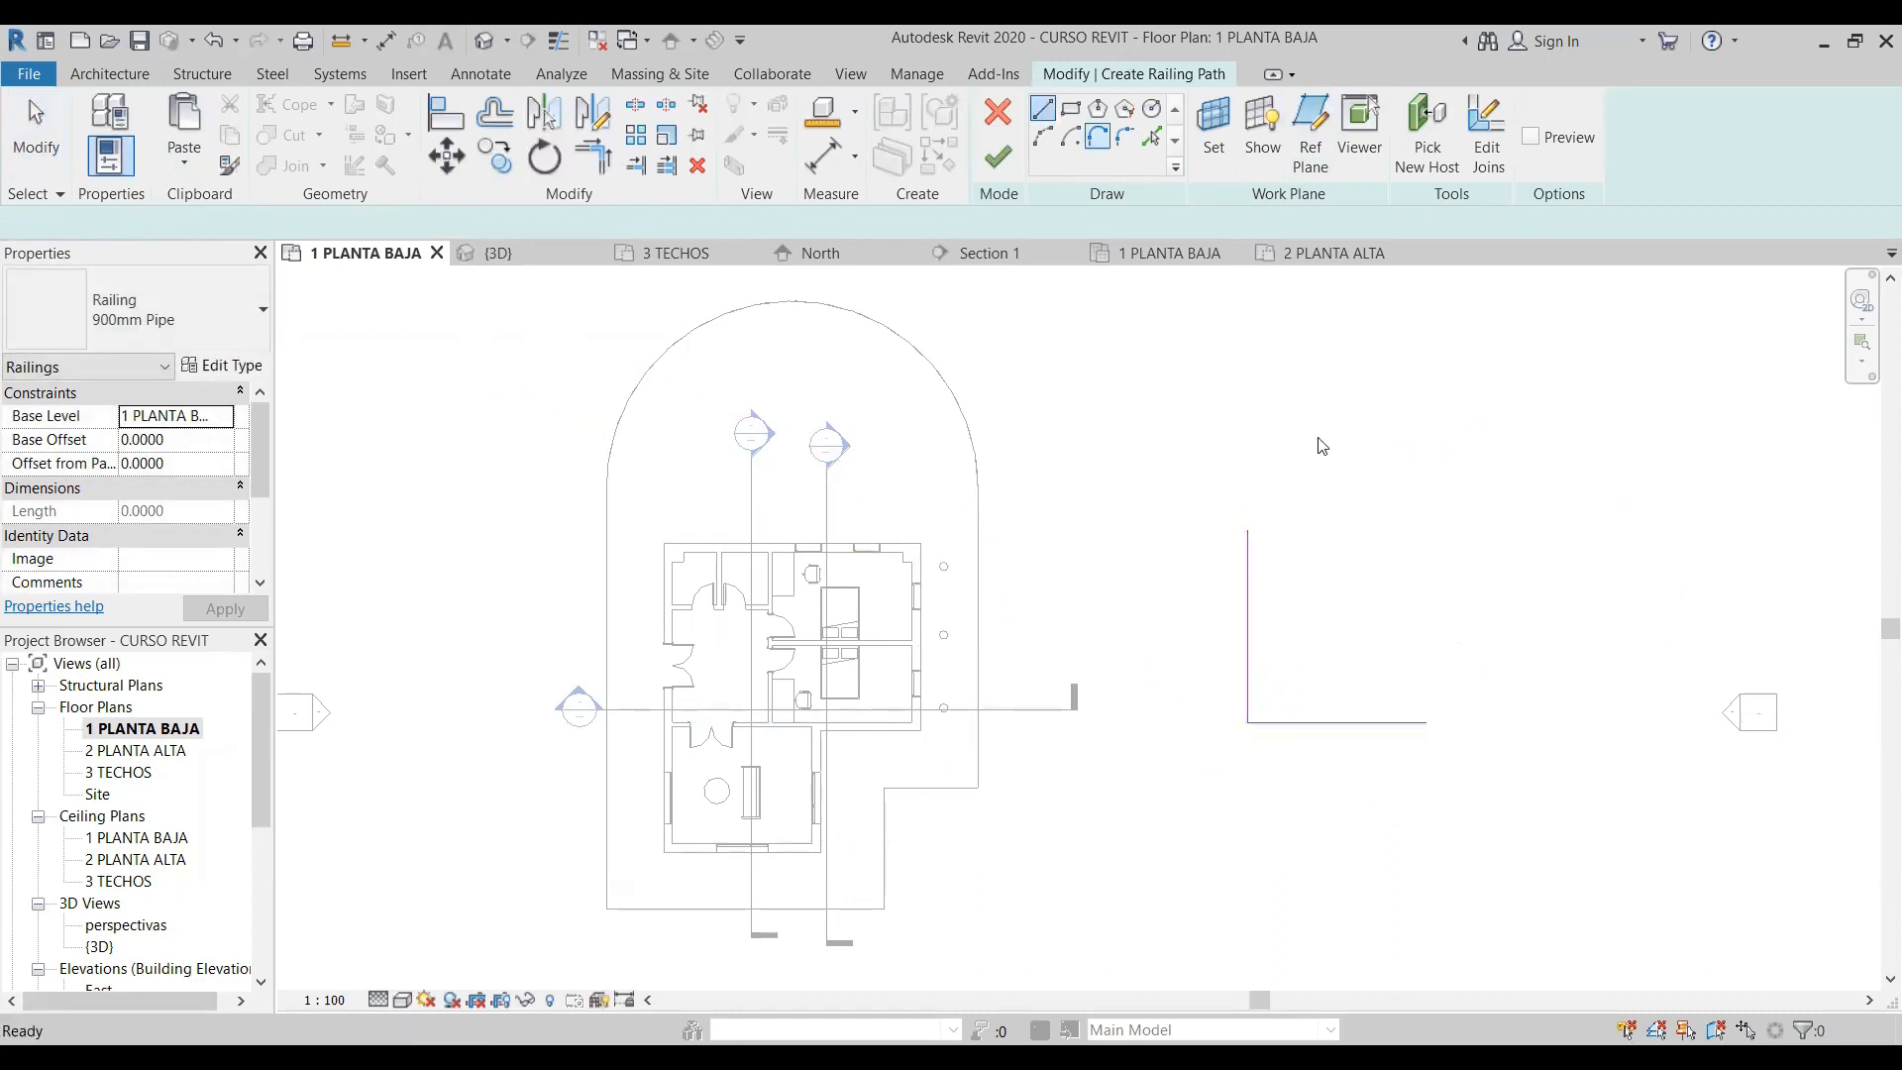
{"action": "left_click", "coordinate": [1441, 476]}
{"action": "left_click", "coordinate": [1453, 680]}
{"action": "key", "text": "Escape"}
{"action": "key", "text": "Escape"}
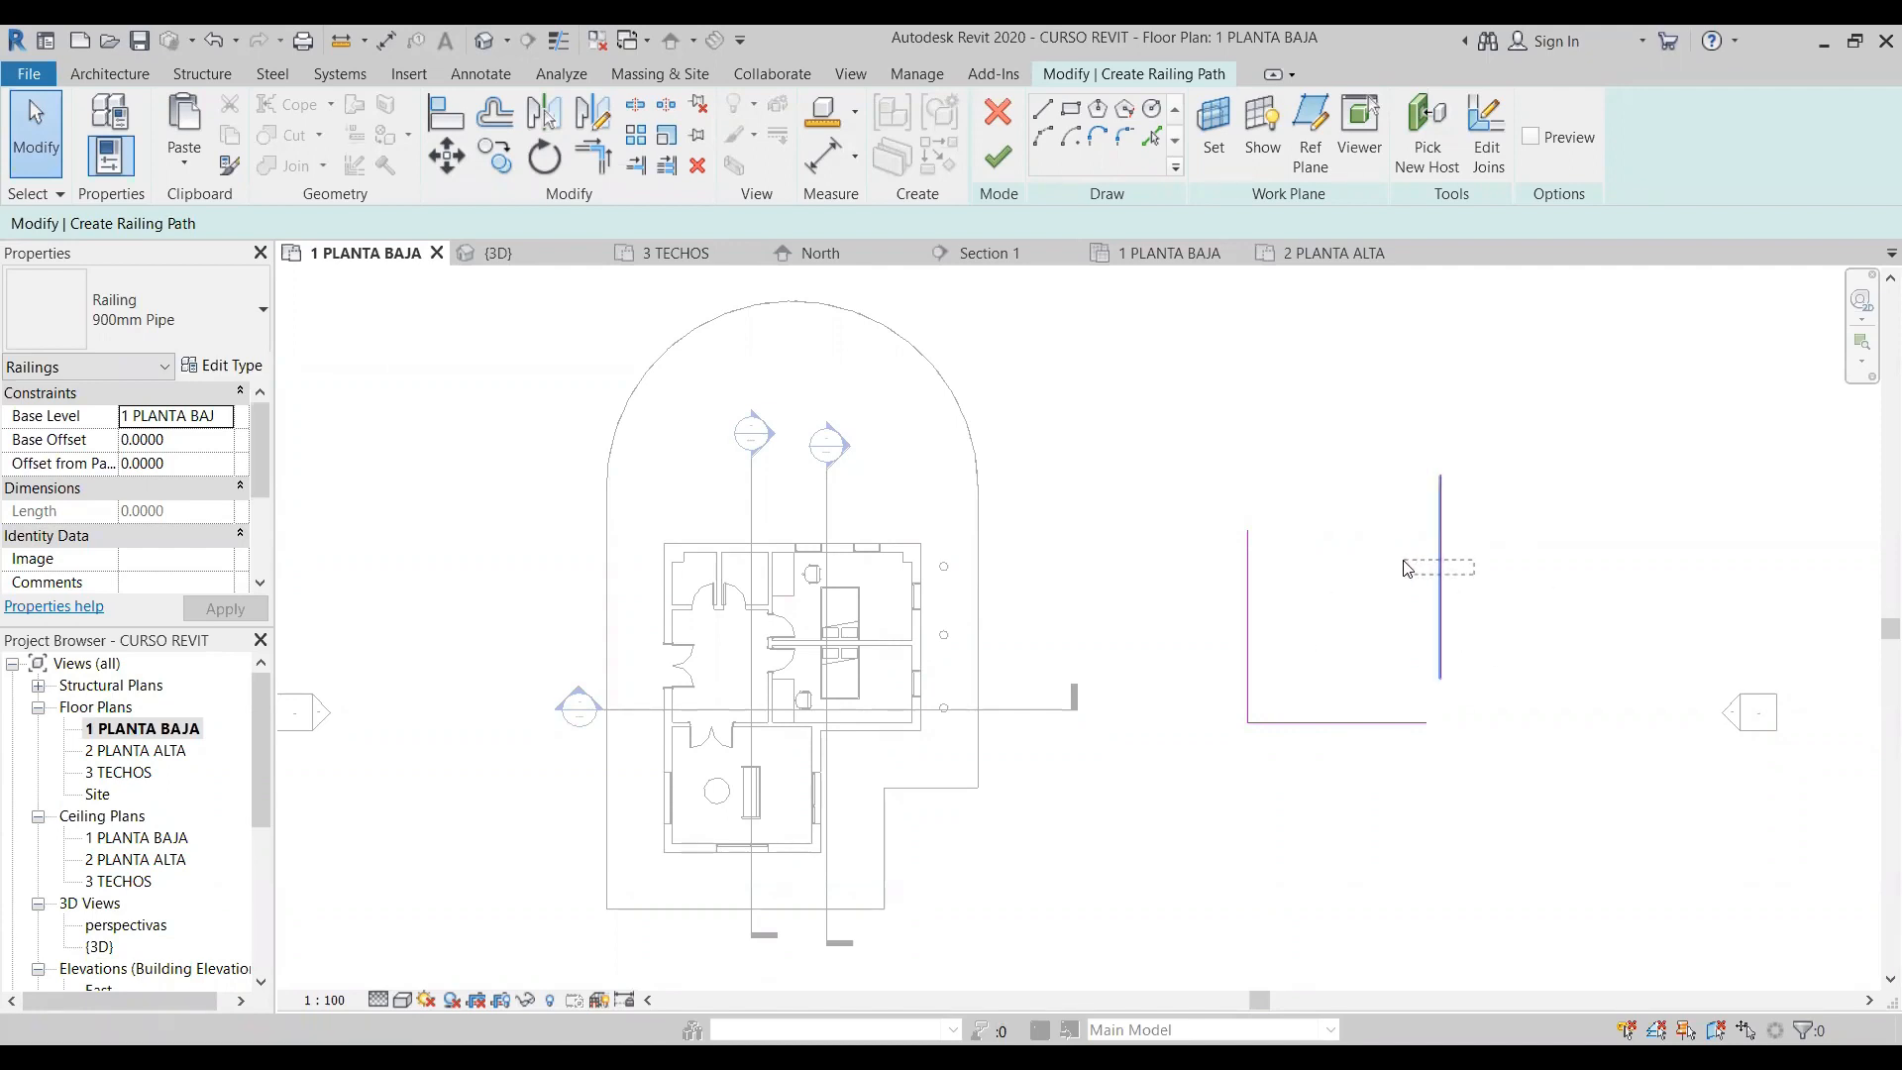
- Join the separate line's lower end to the free end of the path's horizontal segment, and delete that line
{"action": "left_click", "coordinate": [1441, 661]}
{"action": "left_click_drag", "start_coordinate": [1441, 679], "coordinate": [1426, 722]}
{"action": "left_click", "coordinate": [1205, 478]}
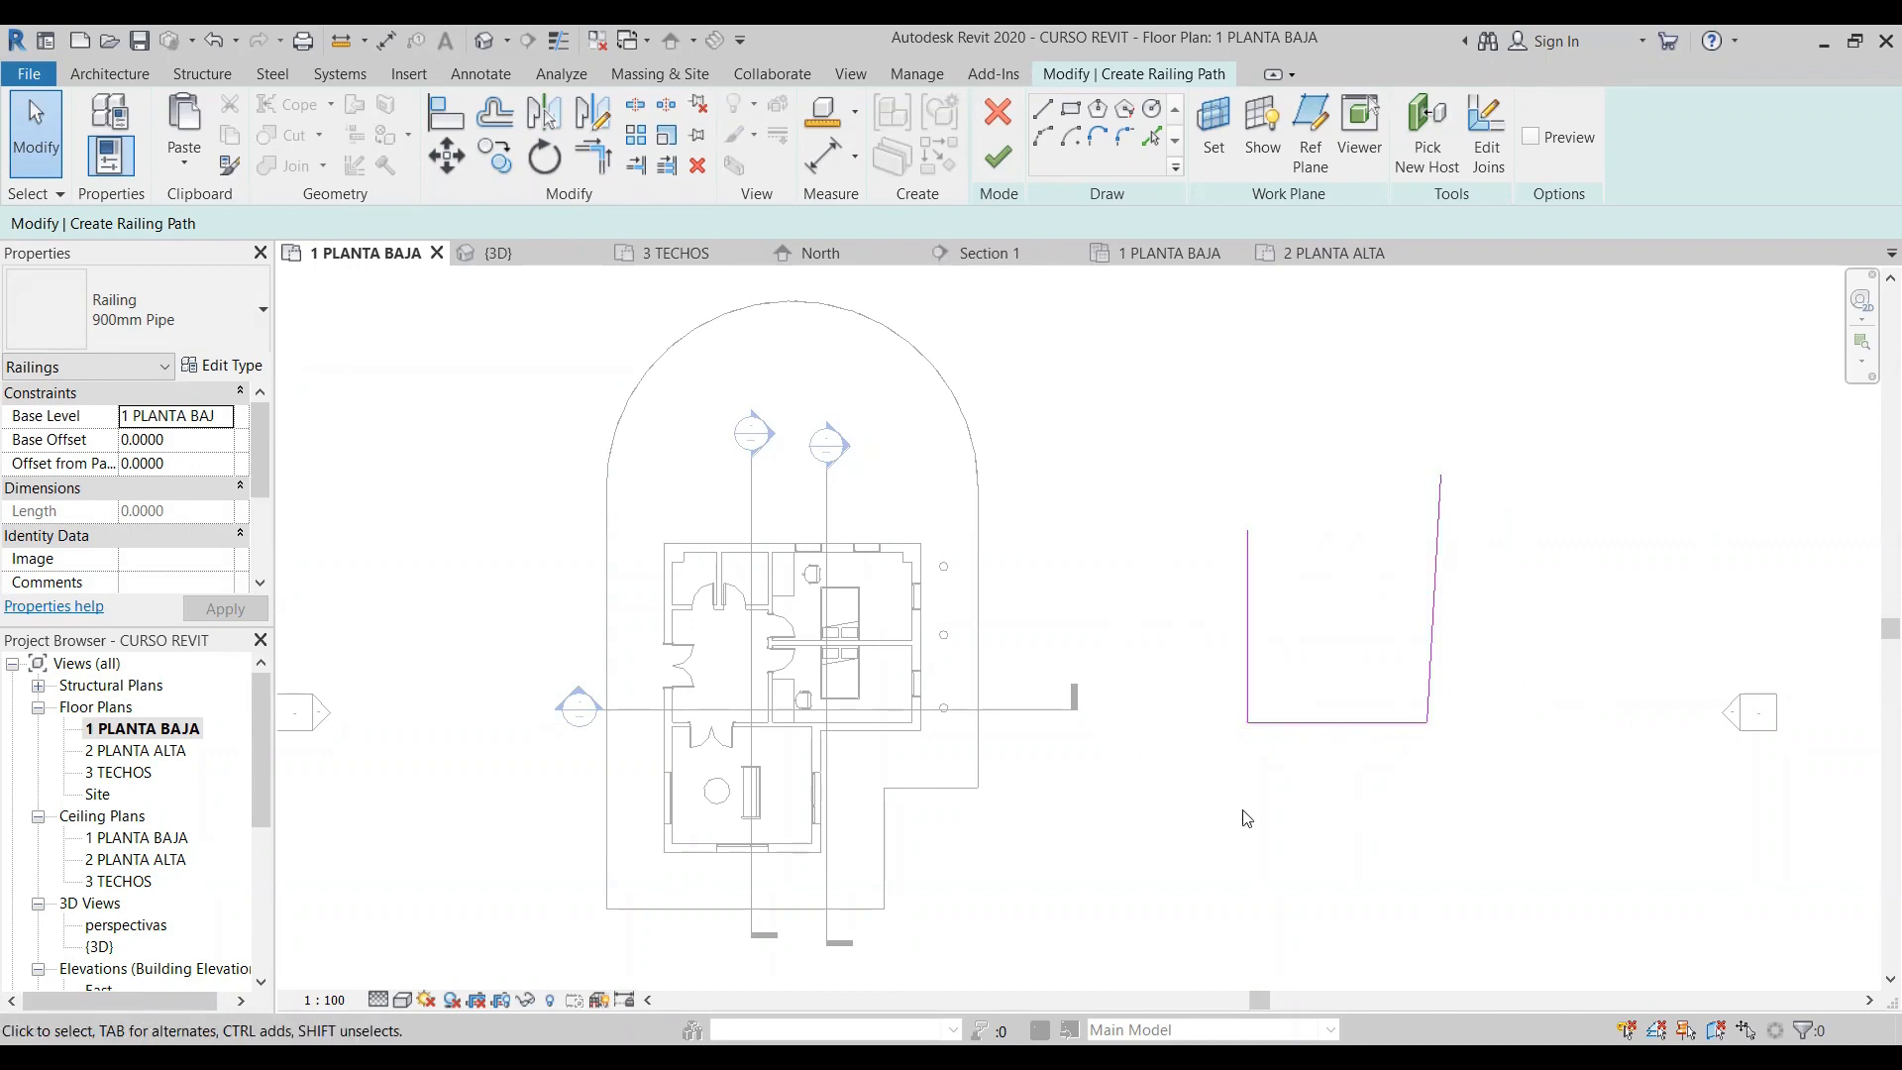
{"action": "left_click_drag", "start_coordinate": [1540, 547], "coordinate": [1373, 431]}
{"action": "key", "text": "Delete"}
- Finish the L-shaped railing path east of the house, keeping the 900mm Pipe railing type
{"action": "left_click", "coordinate": [243, 351]}
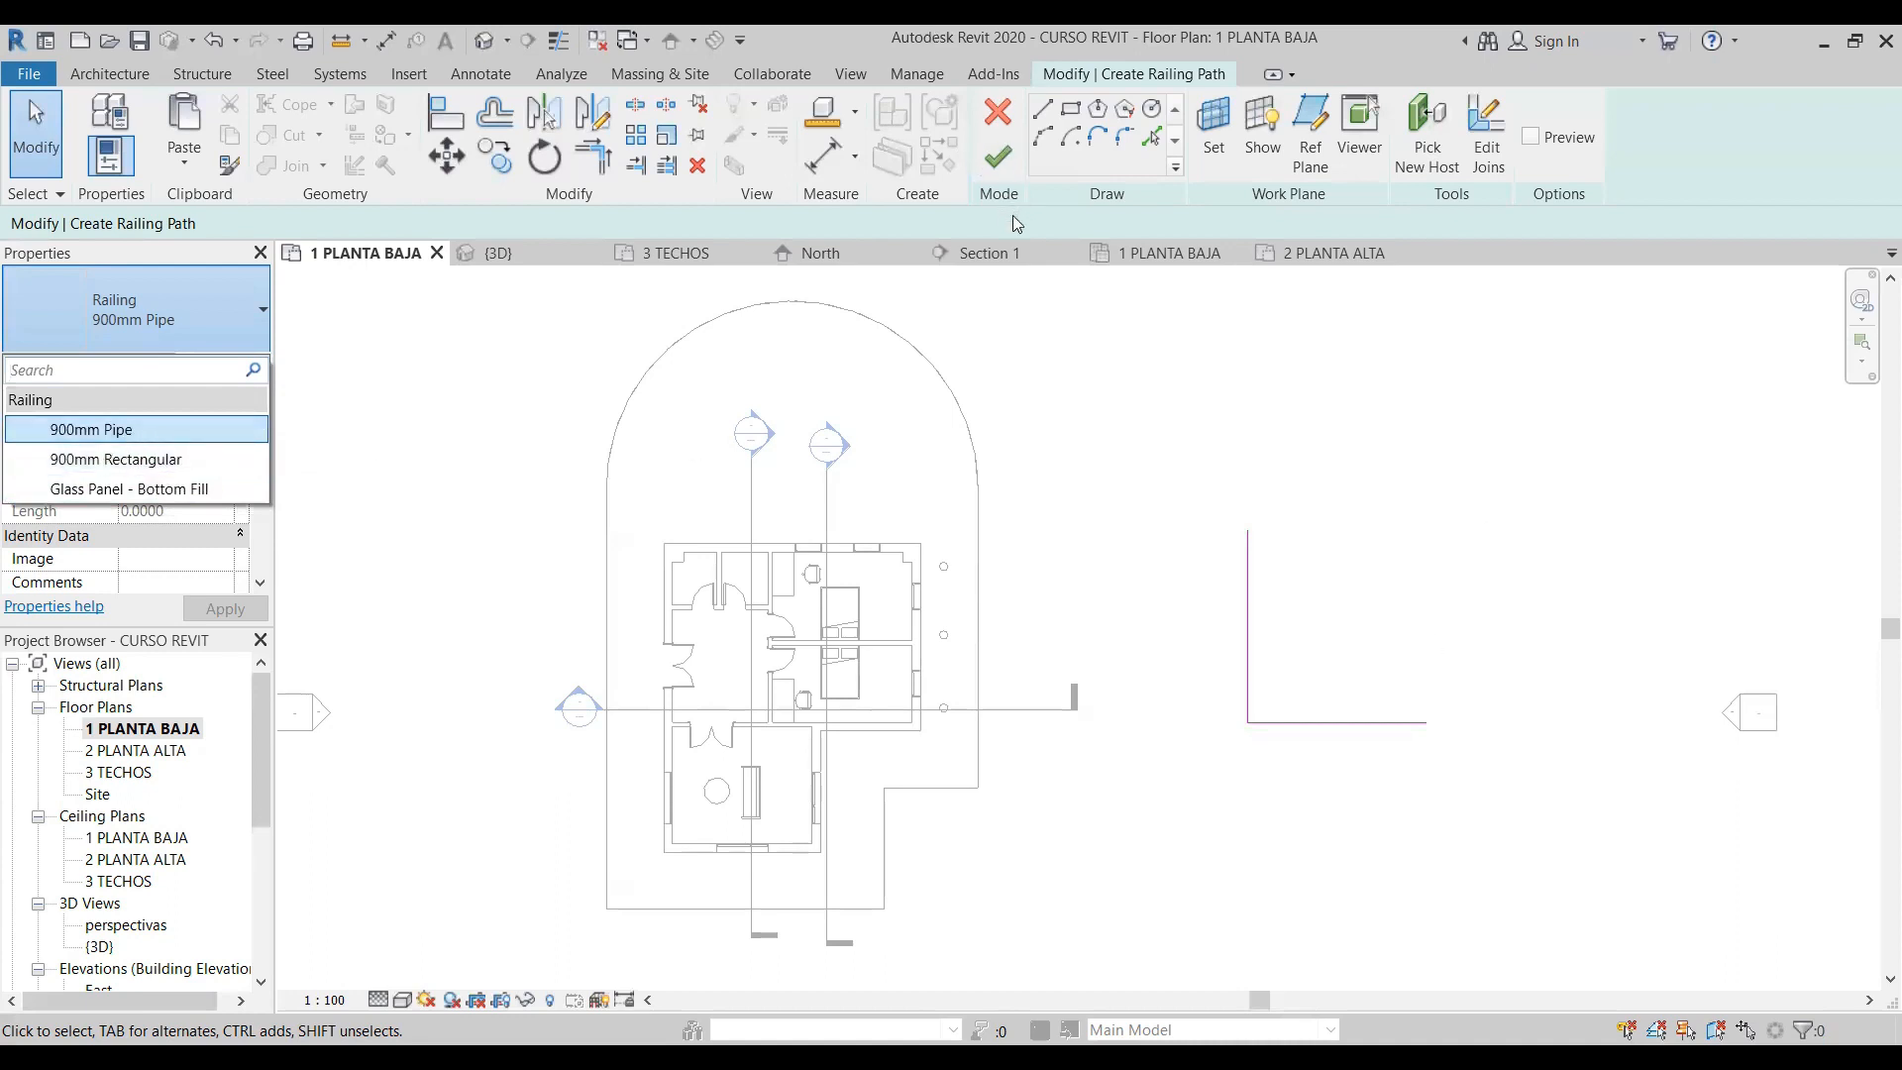
{"action": "left_click", "coordinate": [1004, 159]}
{"action": "left_click", "coordinate": [1328, 436]}
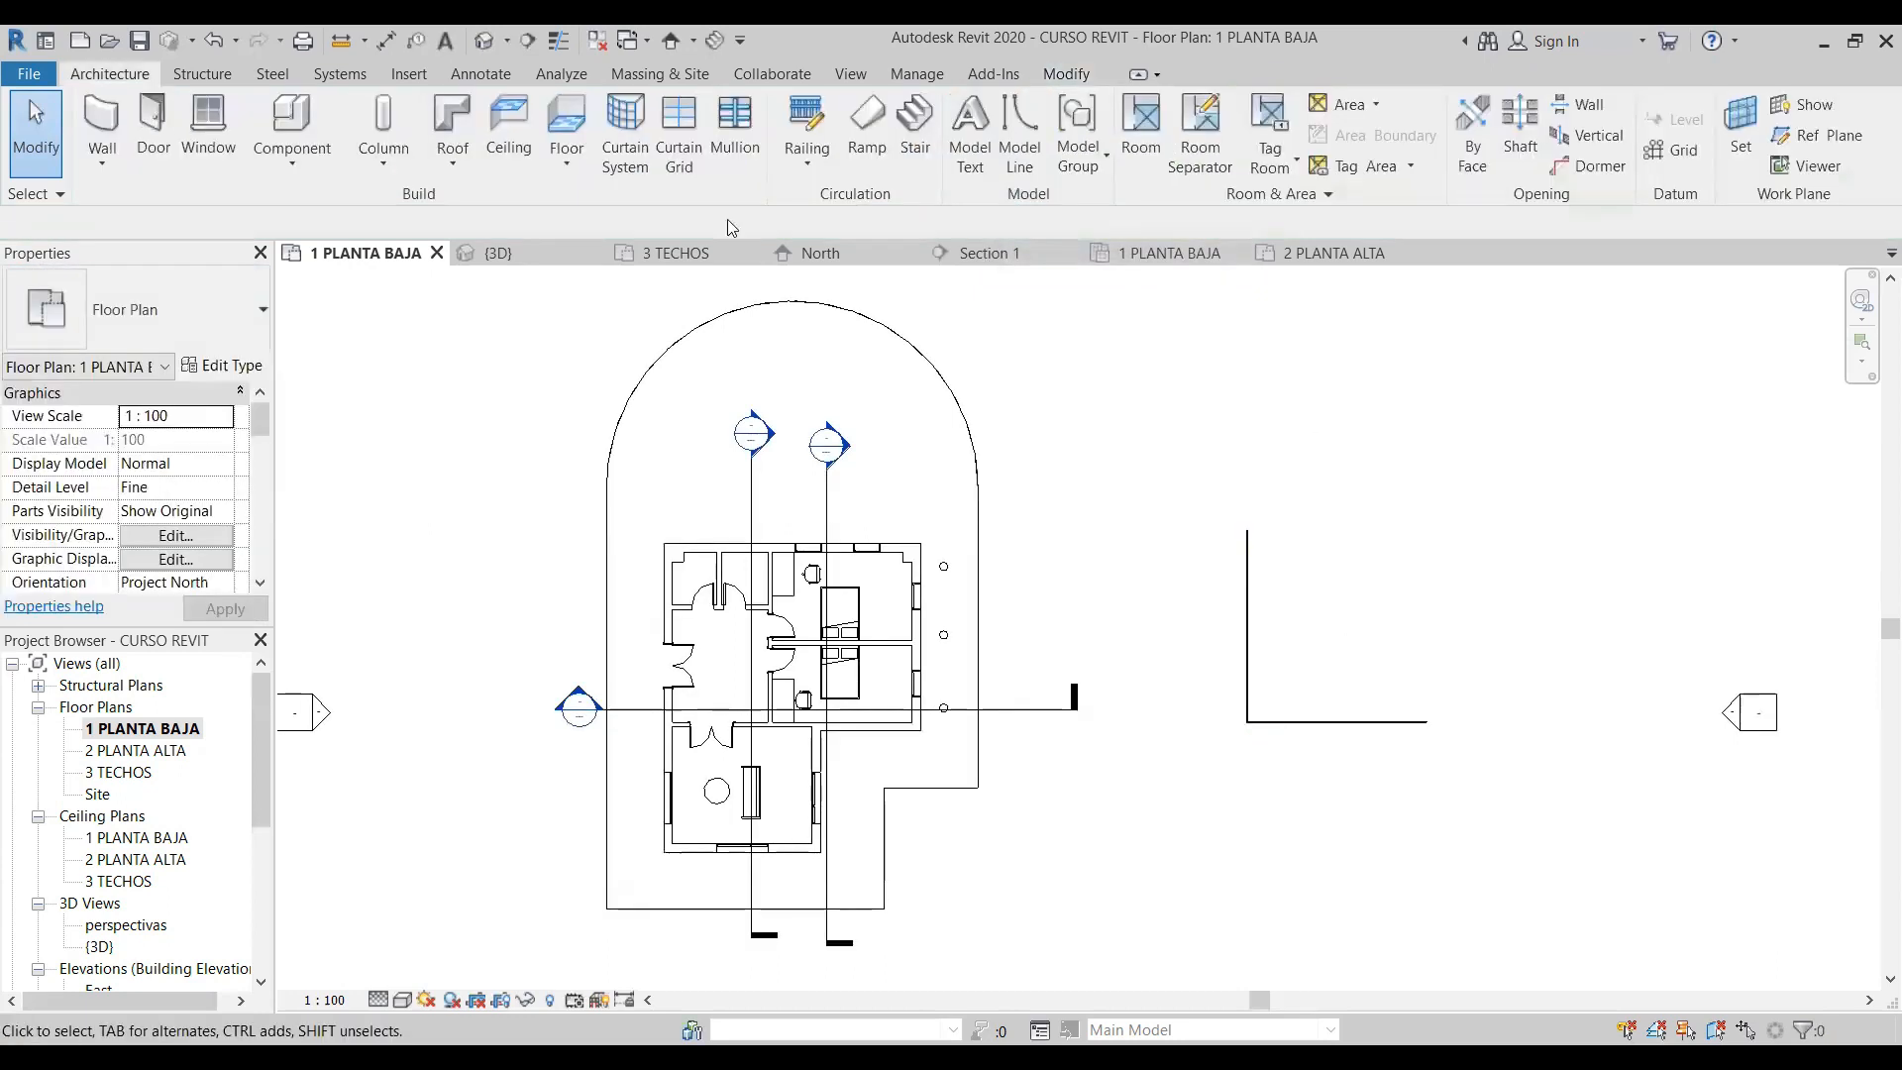
- Delete the four walls of the box-shaped enclosure standing above the L-shaped railing in the 3D view
{"action": "left_click", "coordinate": [477, 41]}
{"action": "scroll", "coordinate": [711, 497], "scroll_direction": "down", "scroll_amount": 4}
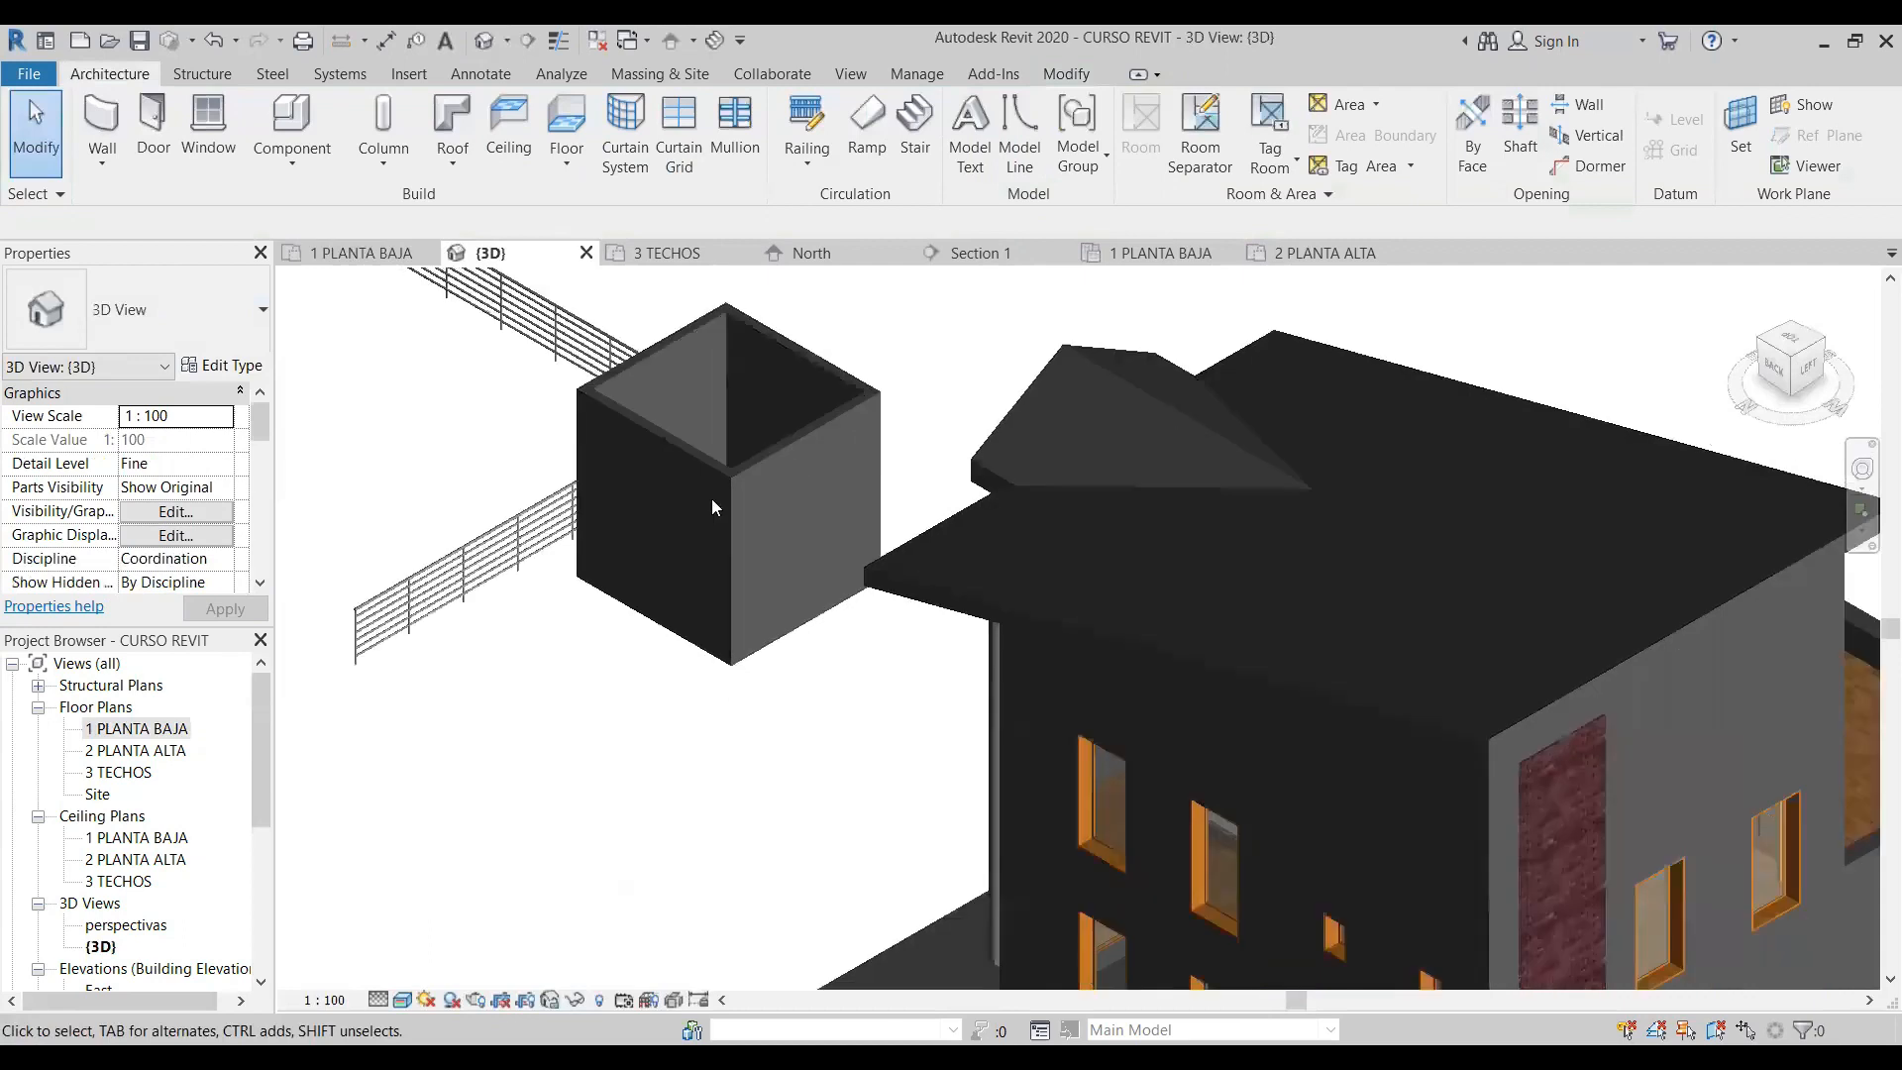
{"action": "left_click_drag", "start_coordinate": [775, 639], "coordinate": [730, 602]}
{"action": "key", "text": "Delete"}
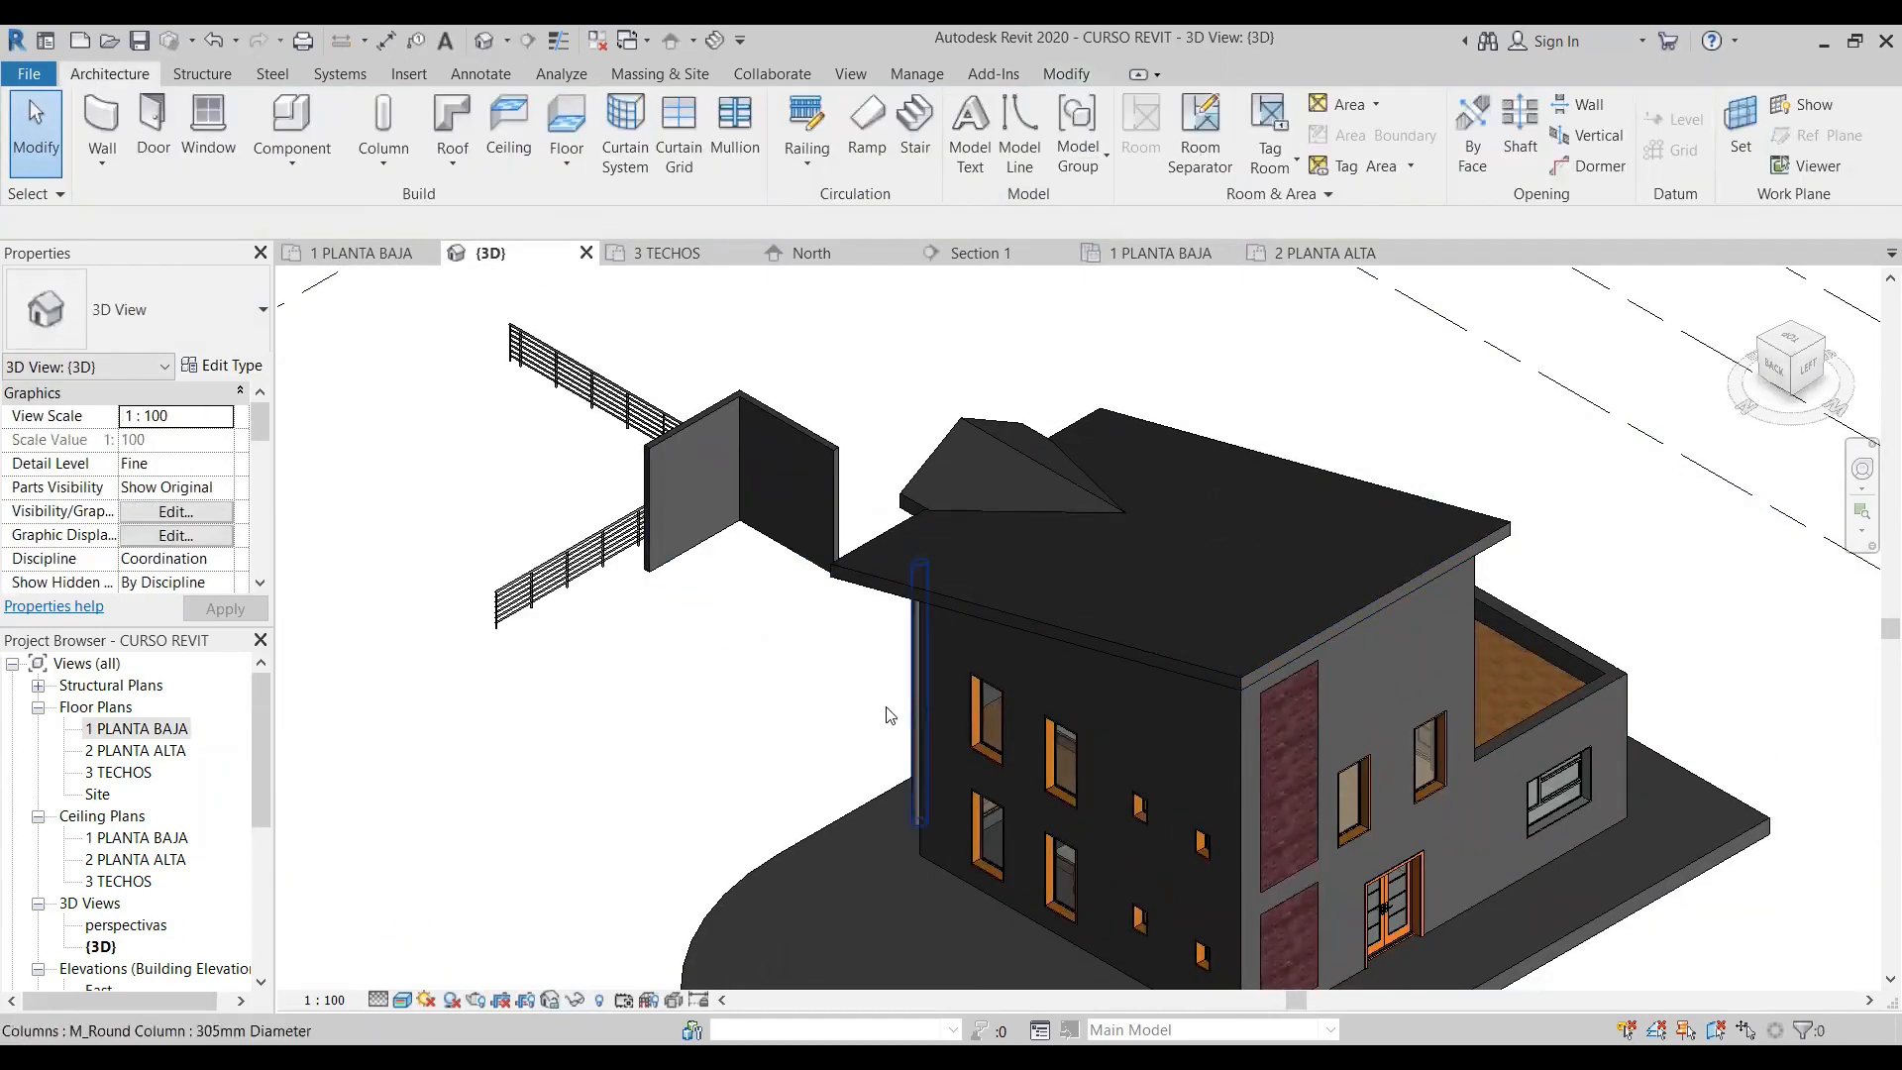
{"action": "scroll", "coordinate": [624, 469], "scroll_direction": "up", "scroll_amount": 4}
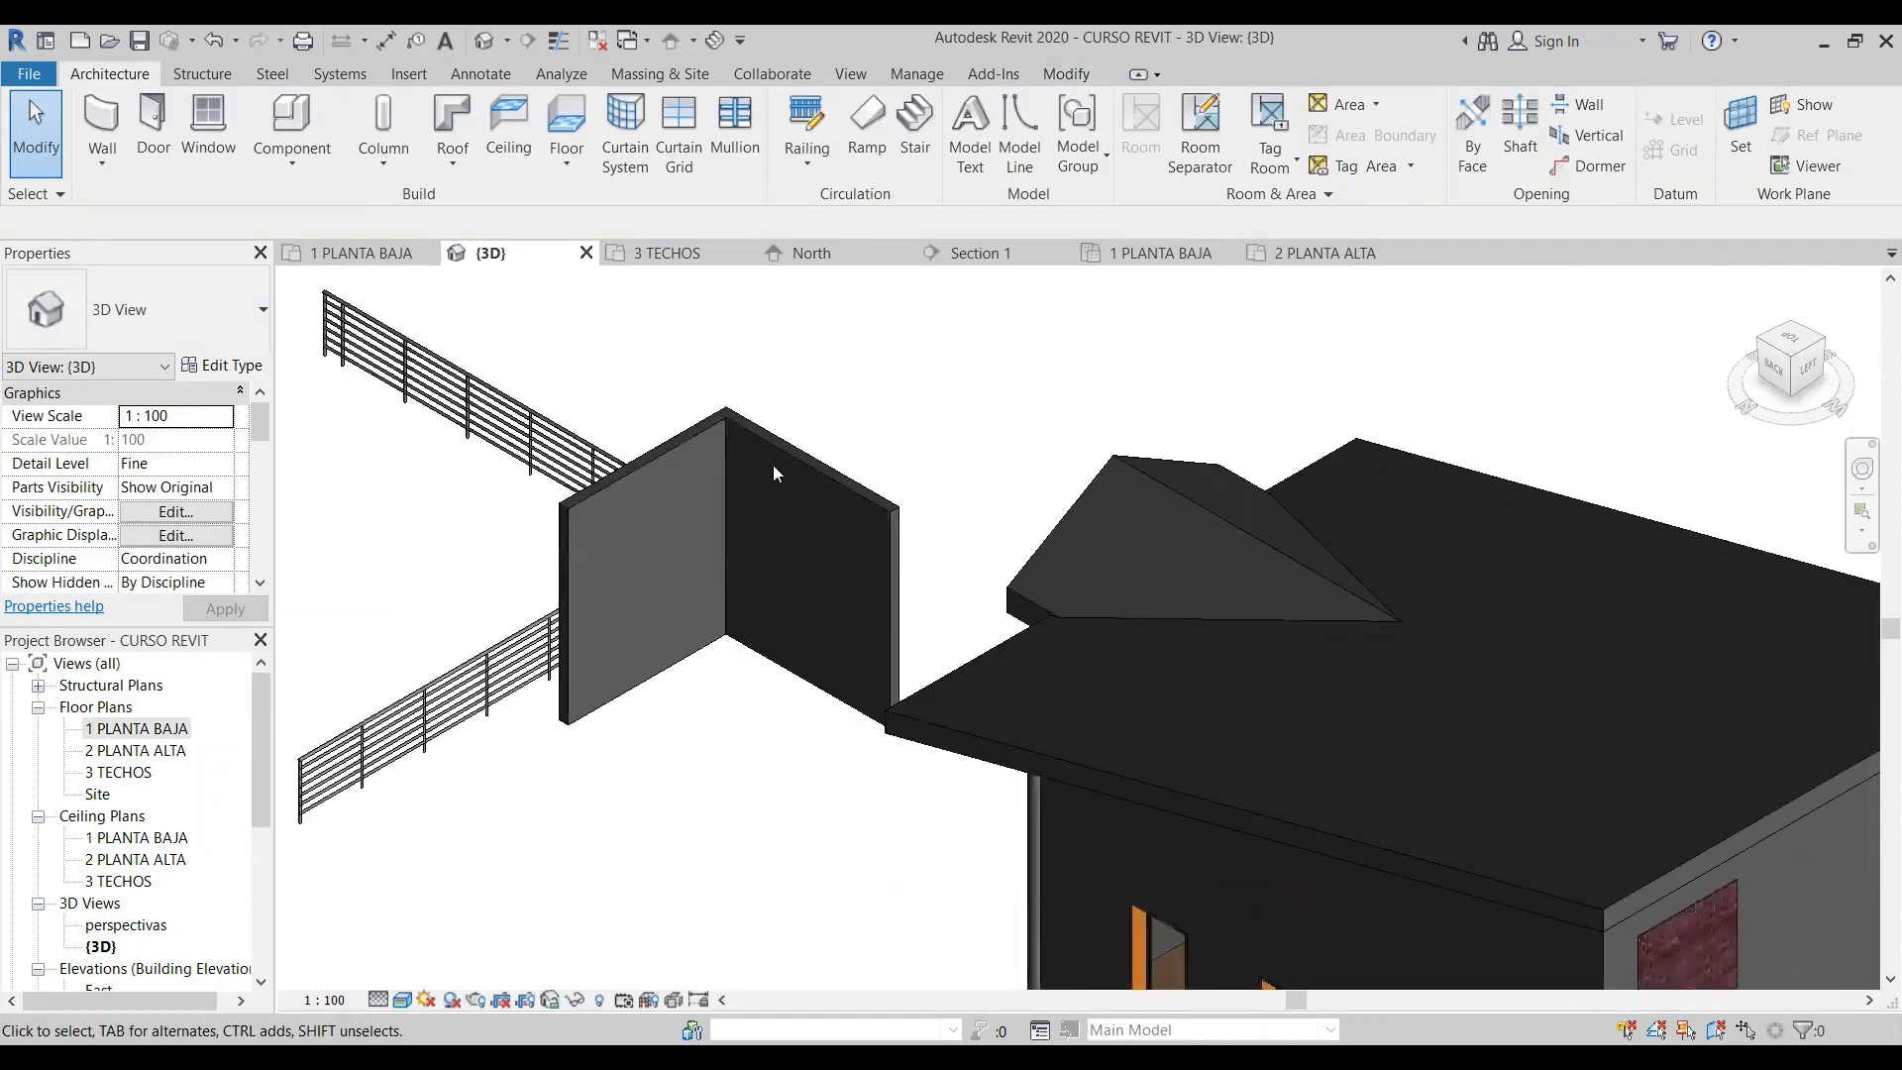
{"action": "left_click_drag", "start_coordinate": [817, 434], "coordinate": [698, 418]}
{"action": "key", "text": "Delete"}
{"action": "scroll", "coordinate": [969, 624], "scroll_direction": "down", "scroll_amount": 3}
{"action": "scroll", "coordinate": [514, 615], "scroll_direction": "up", "scroll_amount": 5}
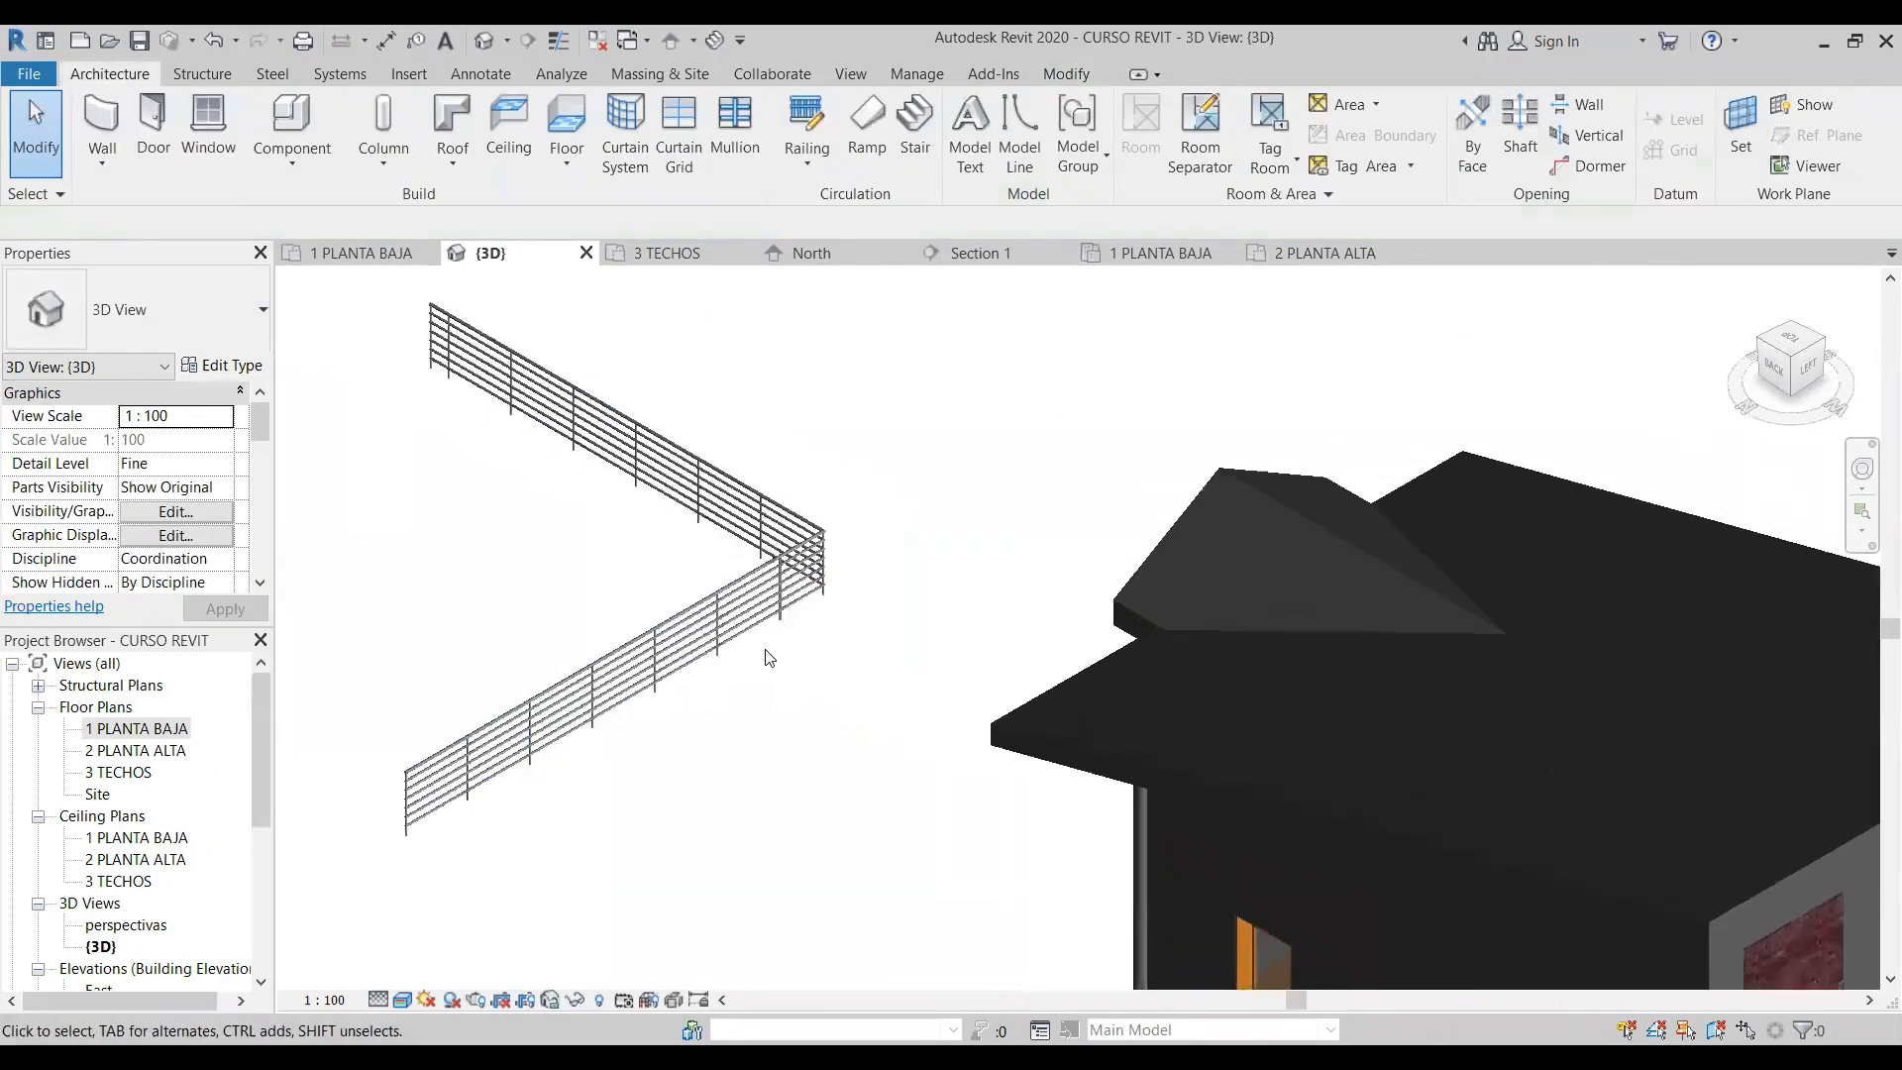
- Edit the L-shaped railing's path in 3D to delete its 6.3 m segment, and finish the path
{"action": "scroll", "coordinate": [514, 615], "scroll_direction": "down", "scroll_amount": 5}
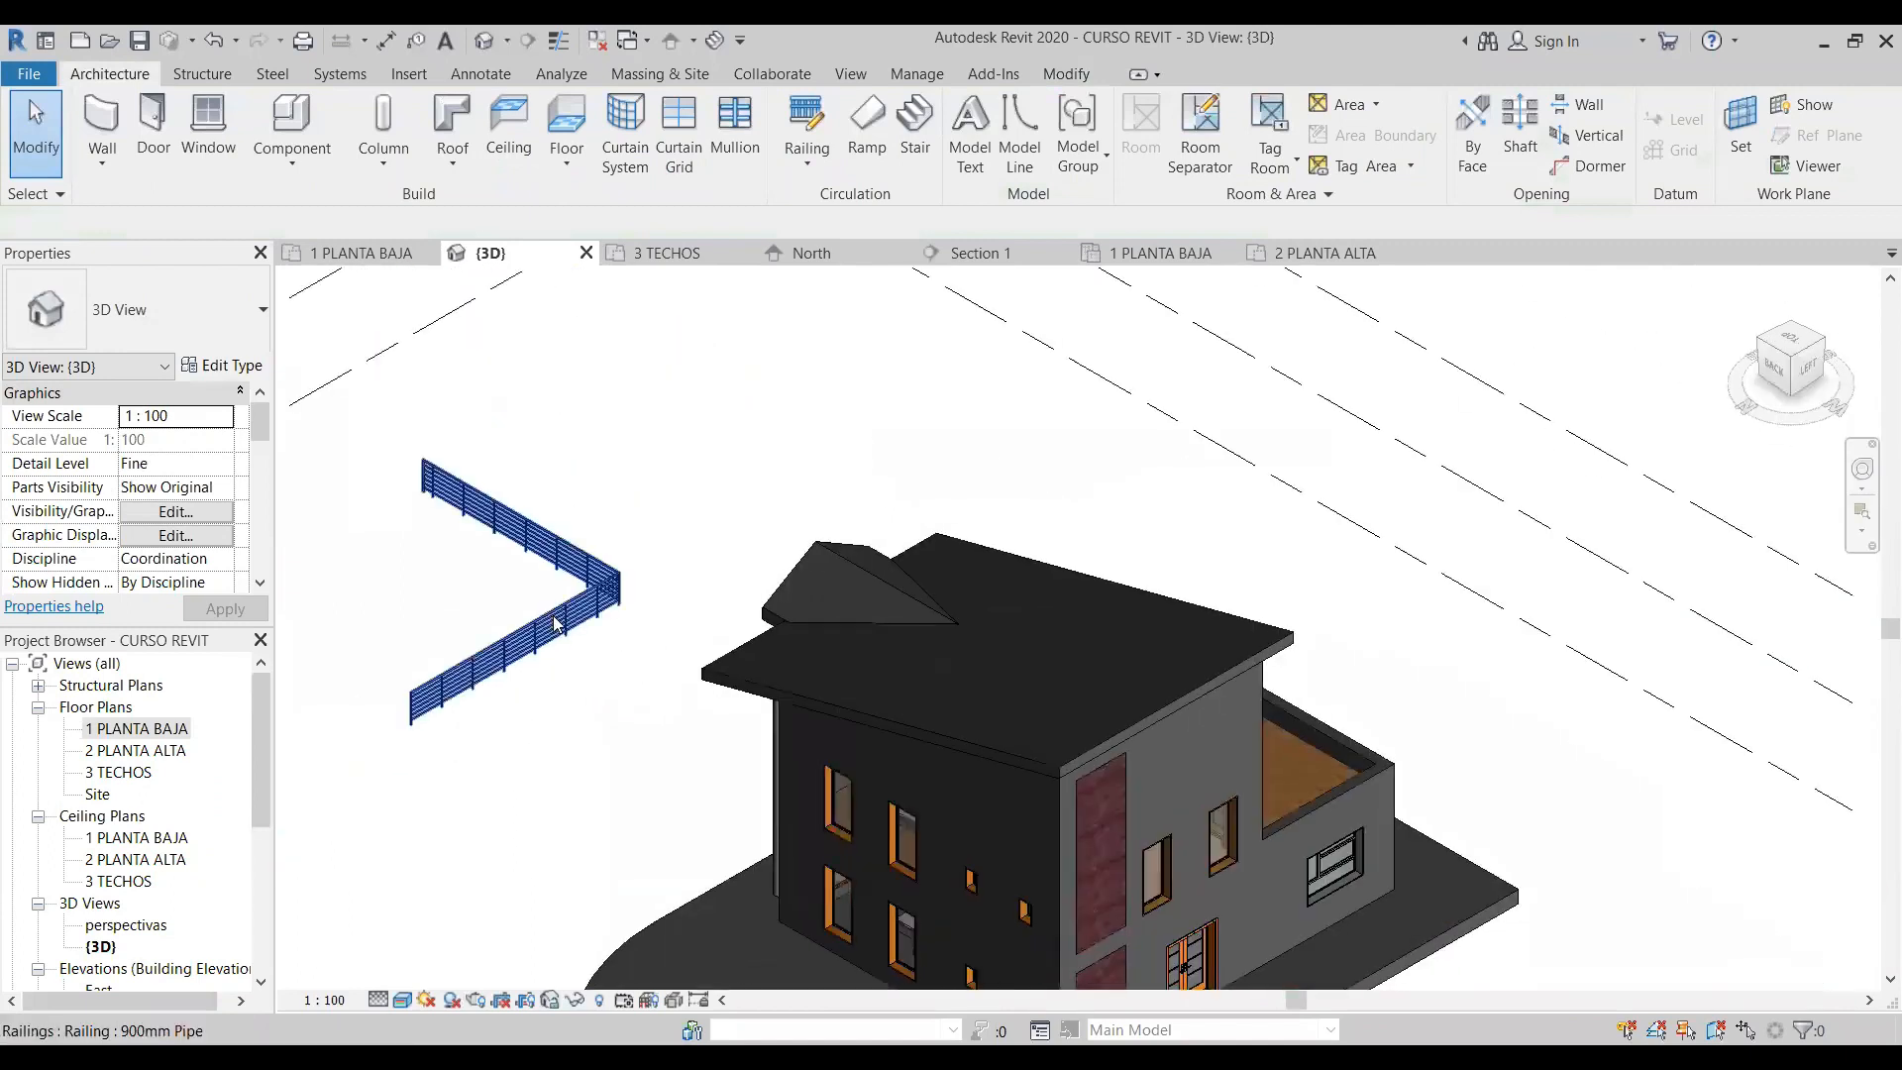
{"action": "left_click", "coordinate": [518, 517]}
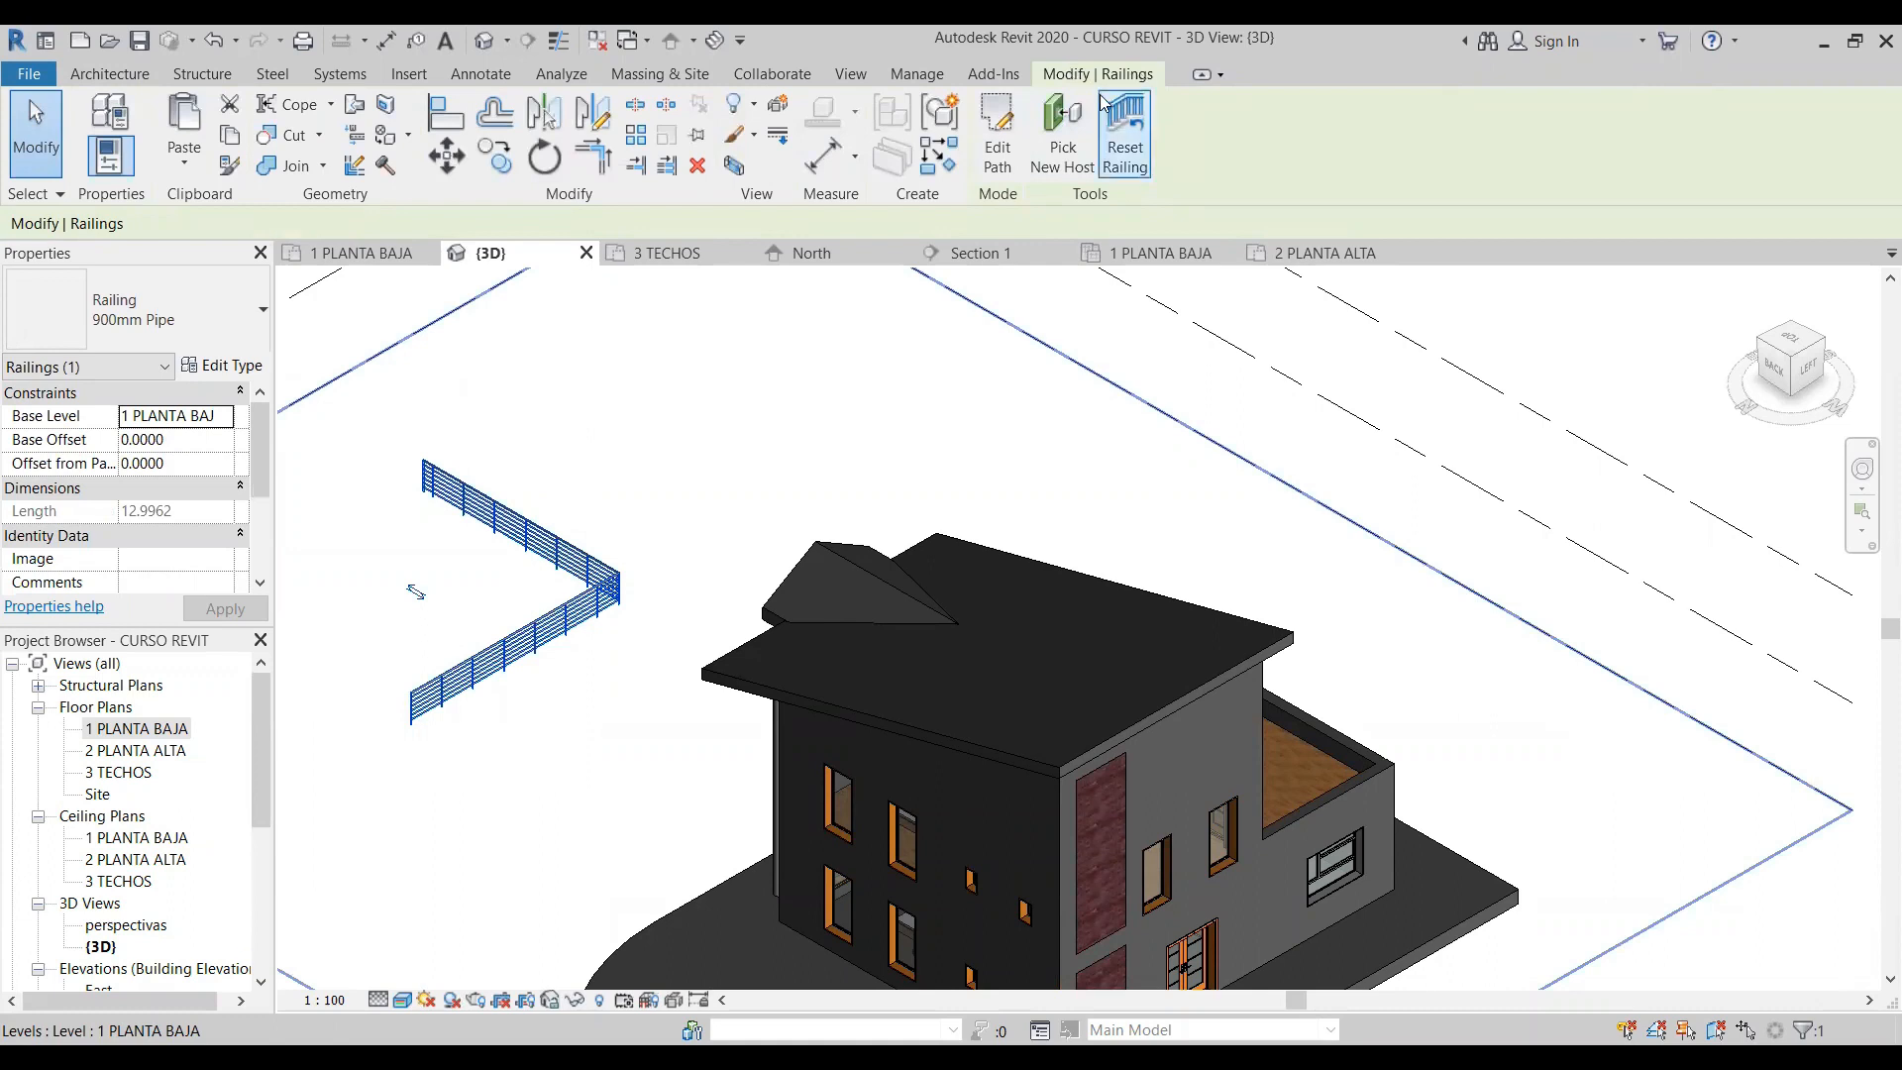
{"action": "left_click", "coordinate": [1006, 136]}
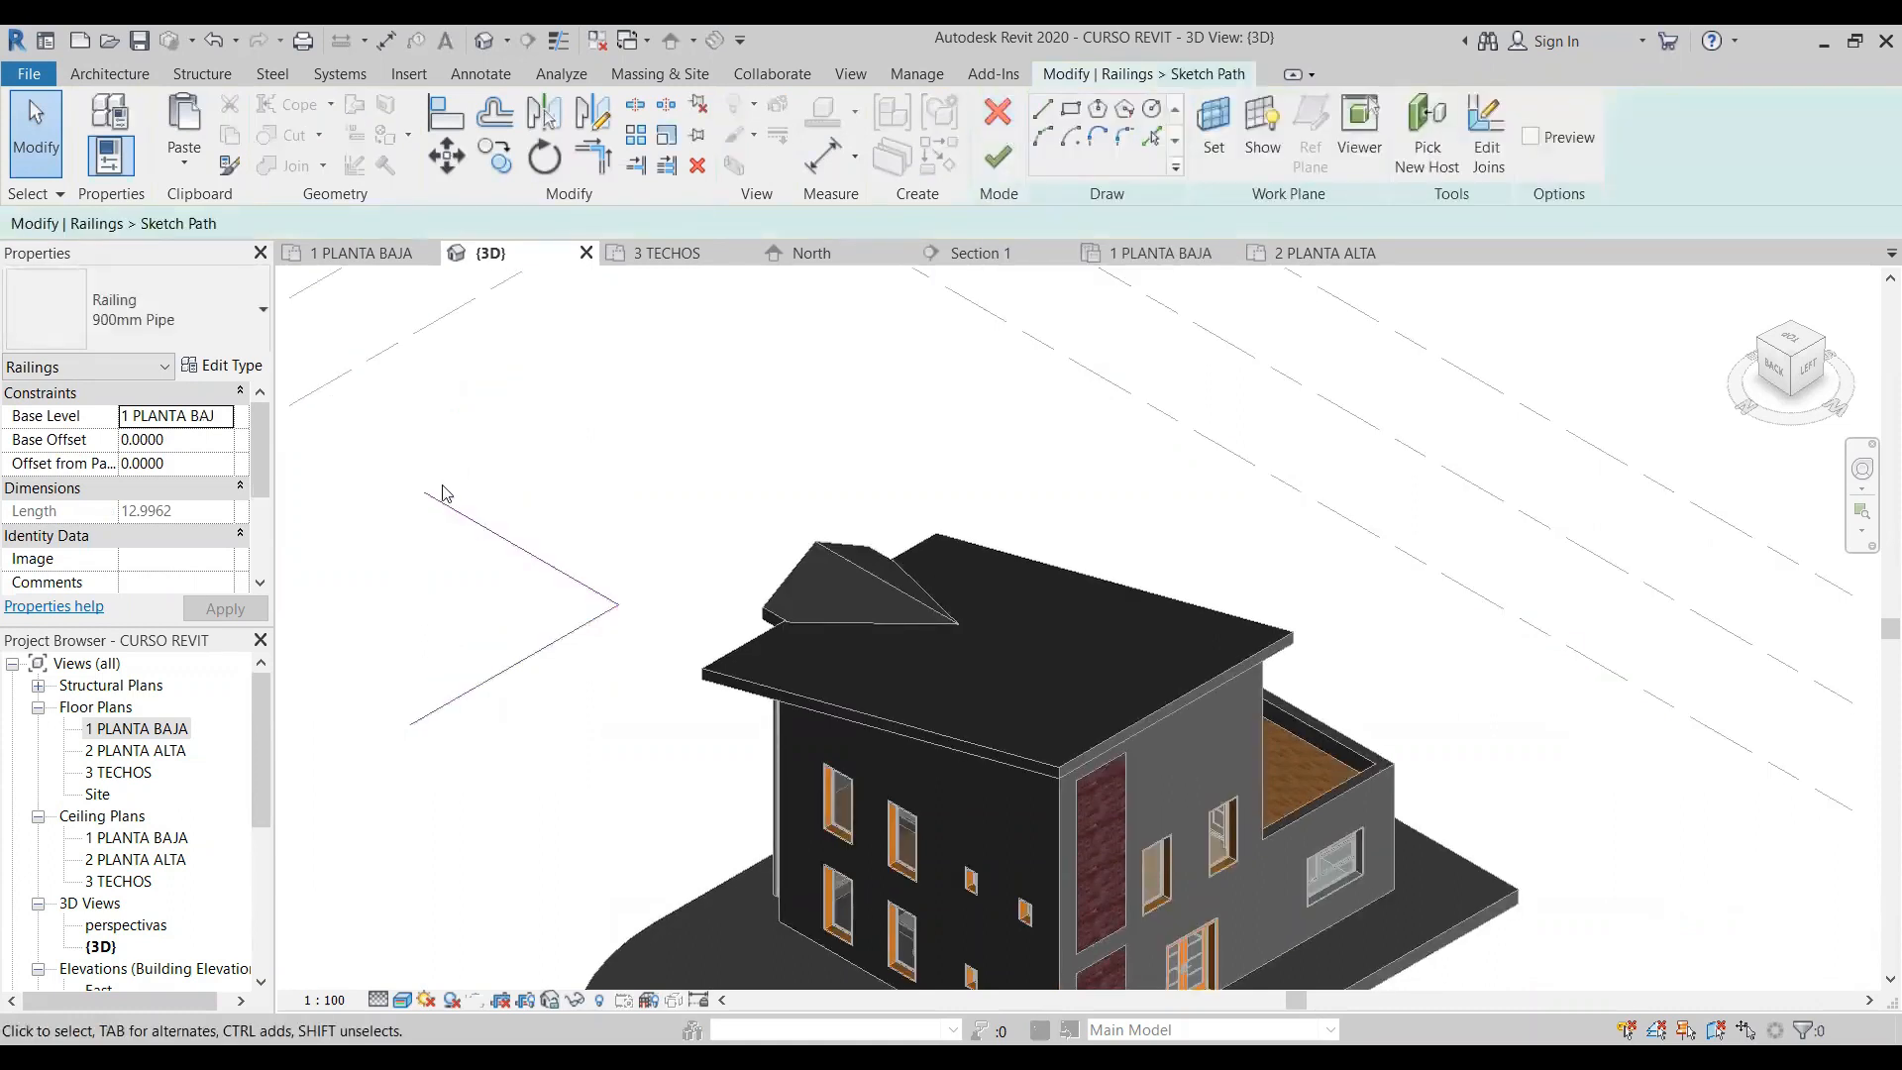
{"action": "scroll", "coordinate": [453, 713], "scroll_direction": "up", "scroll_amount": 3}
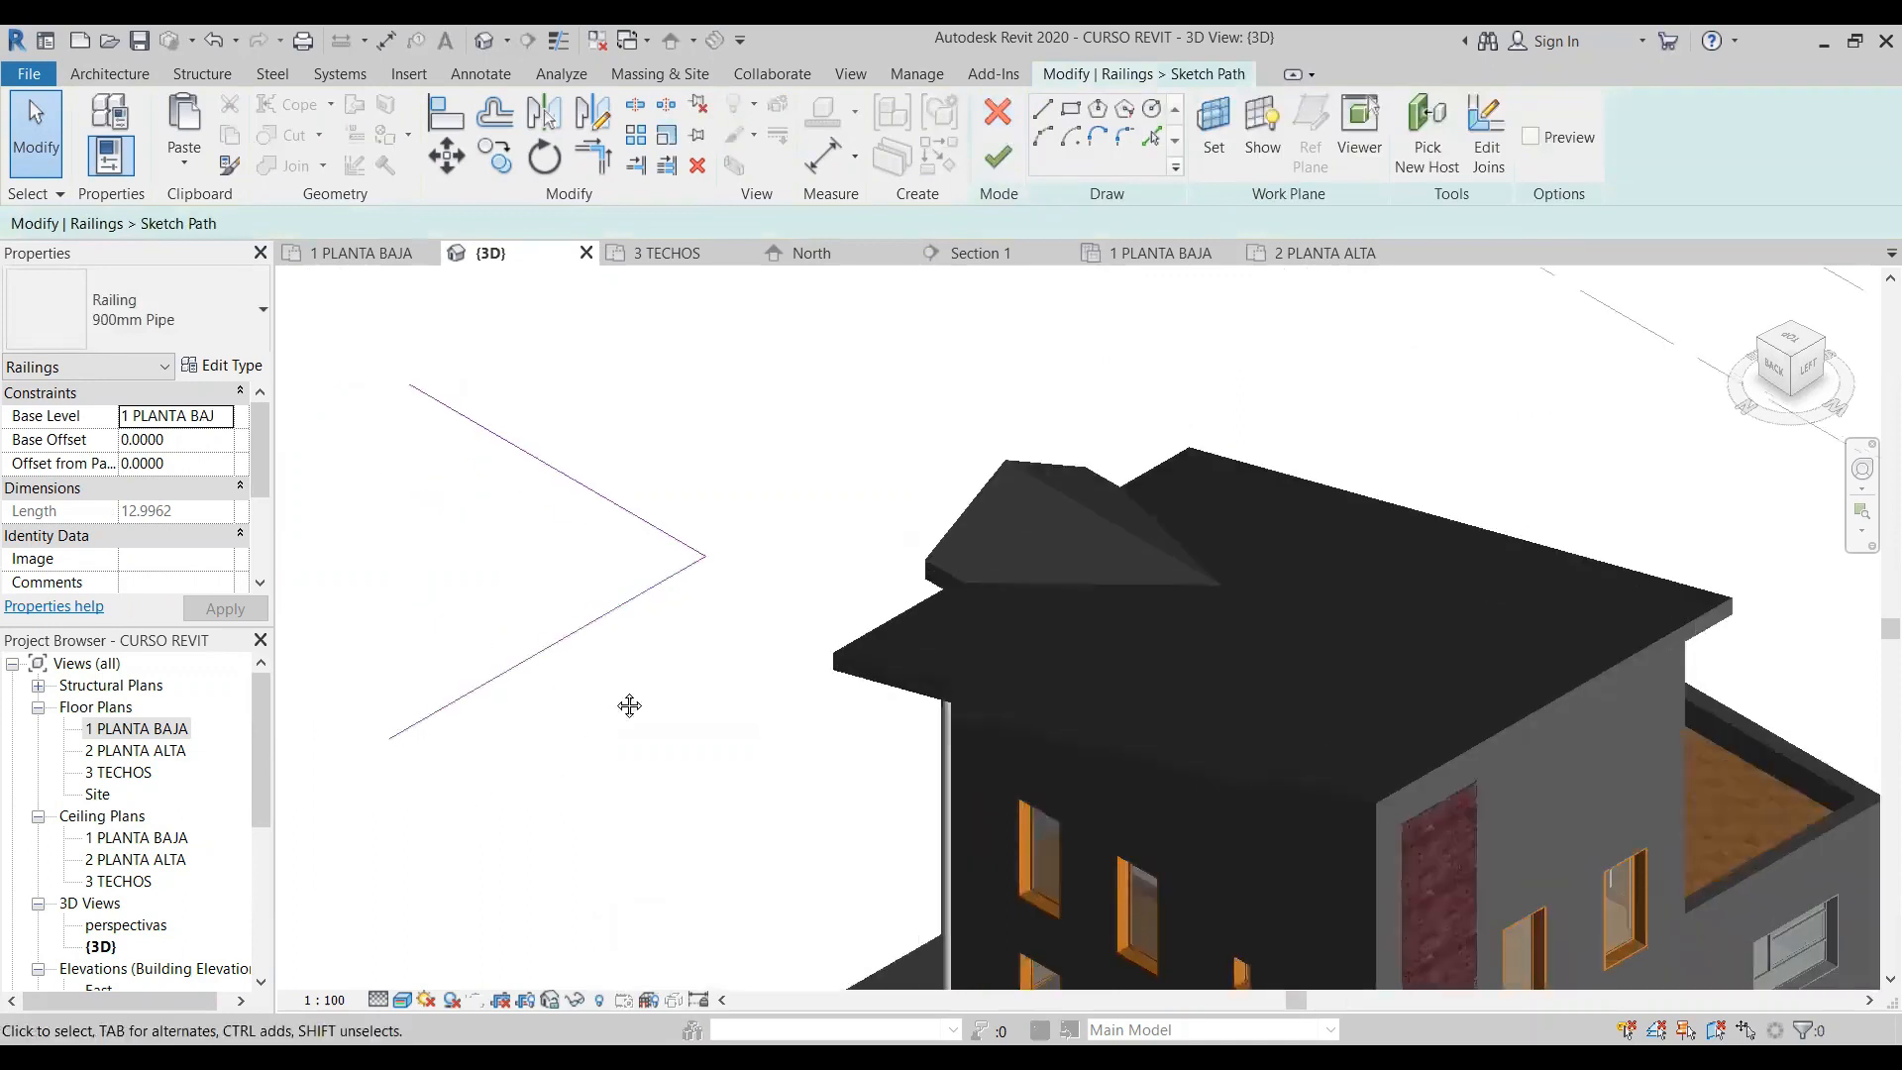
{"action": "middle_click_drag", "start_coordinate": [616, 696], "coordinate": [871, 585]}
{"action": "middle_click_drag", "start_coordinate": [855, 517], "coordinate": [809, 598]}
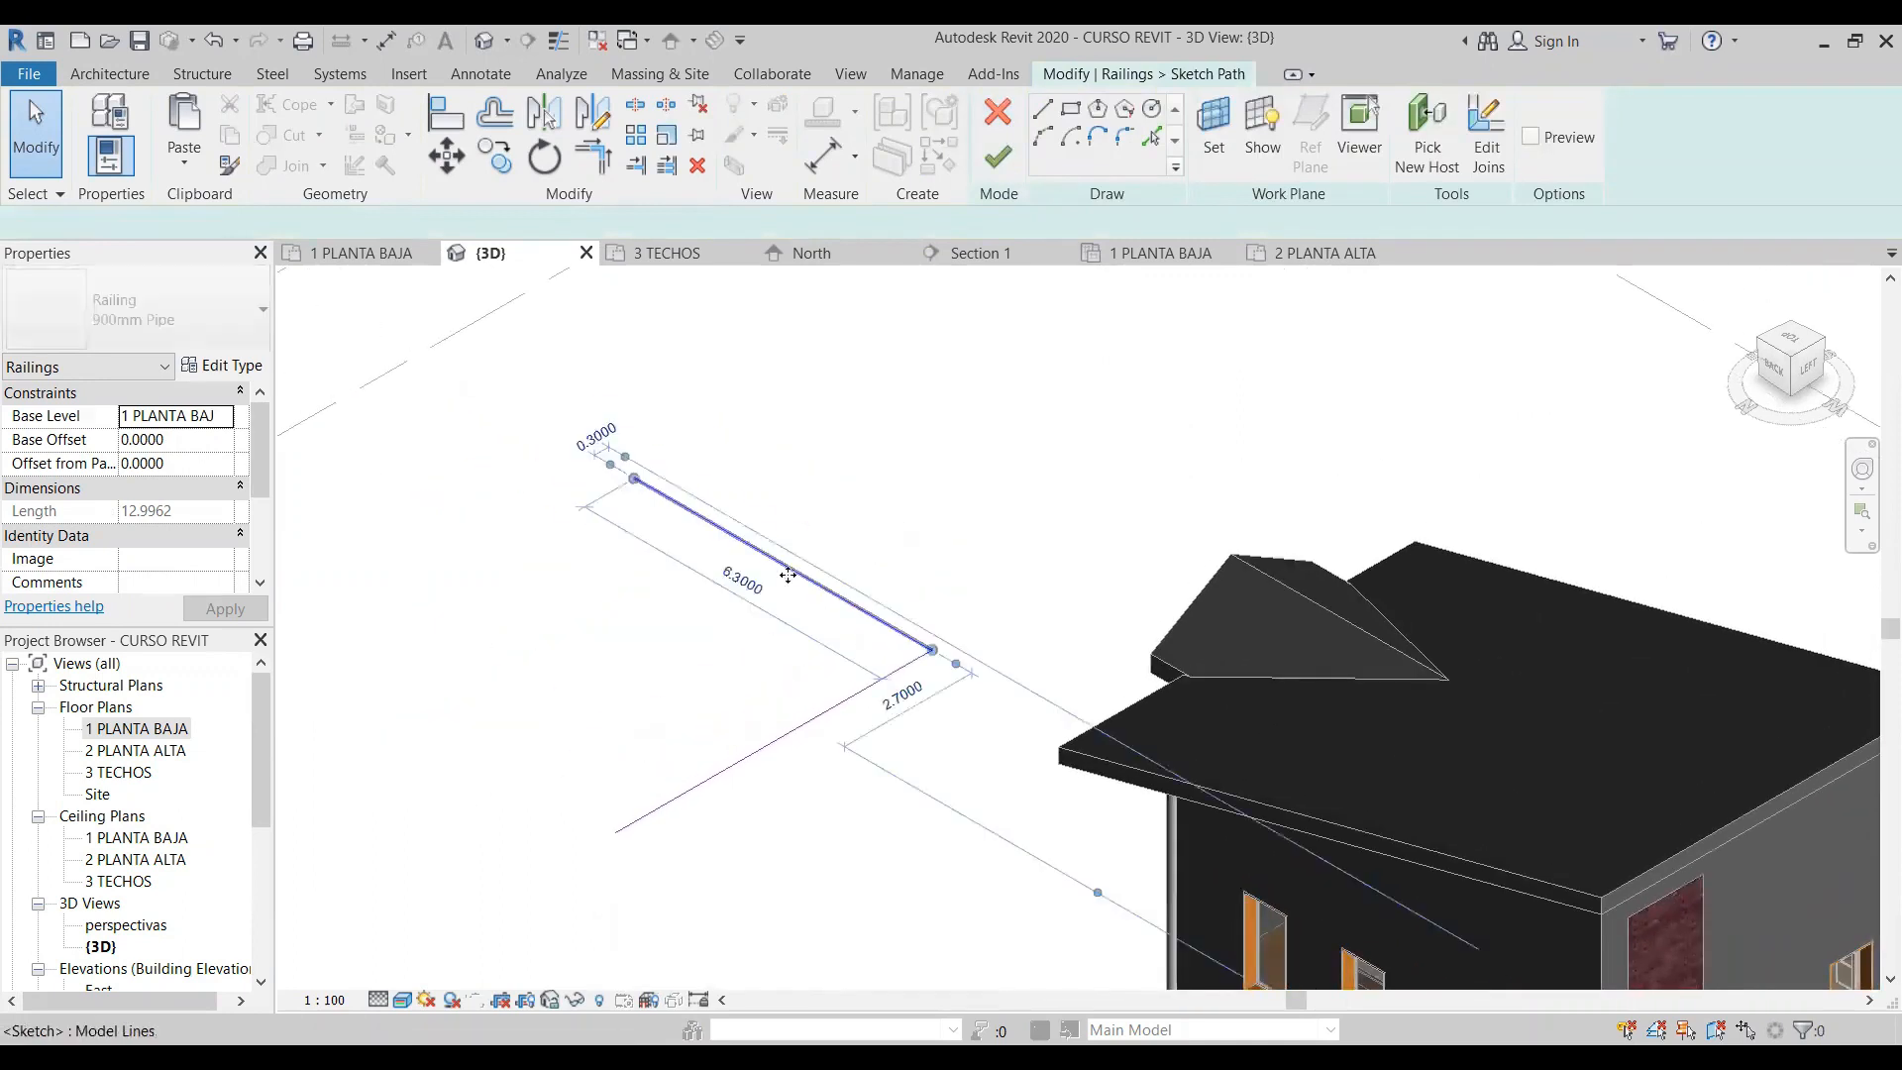
{"action": "left_click", "coordinate": [789, 569]}
{"action": "key", "text": "Delete"}
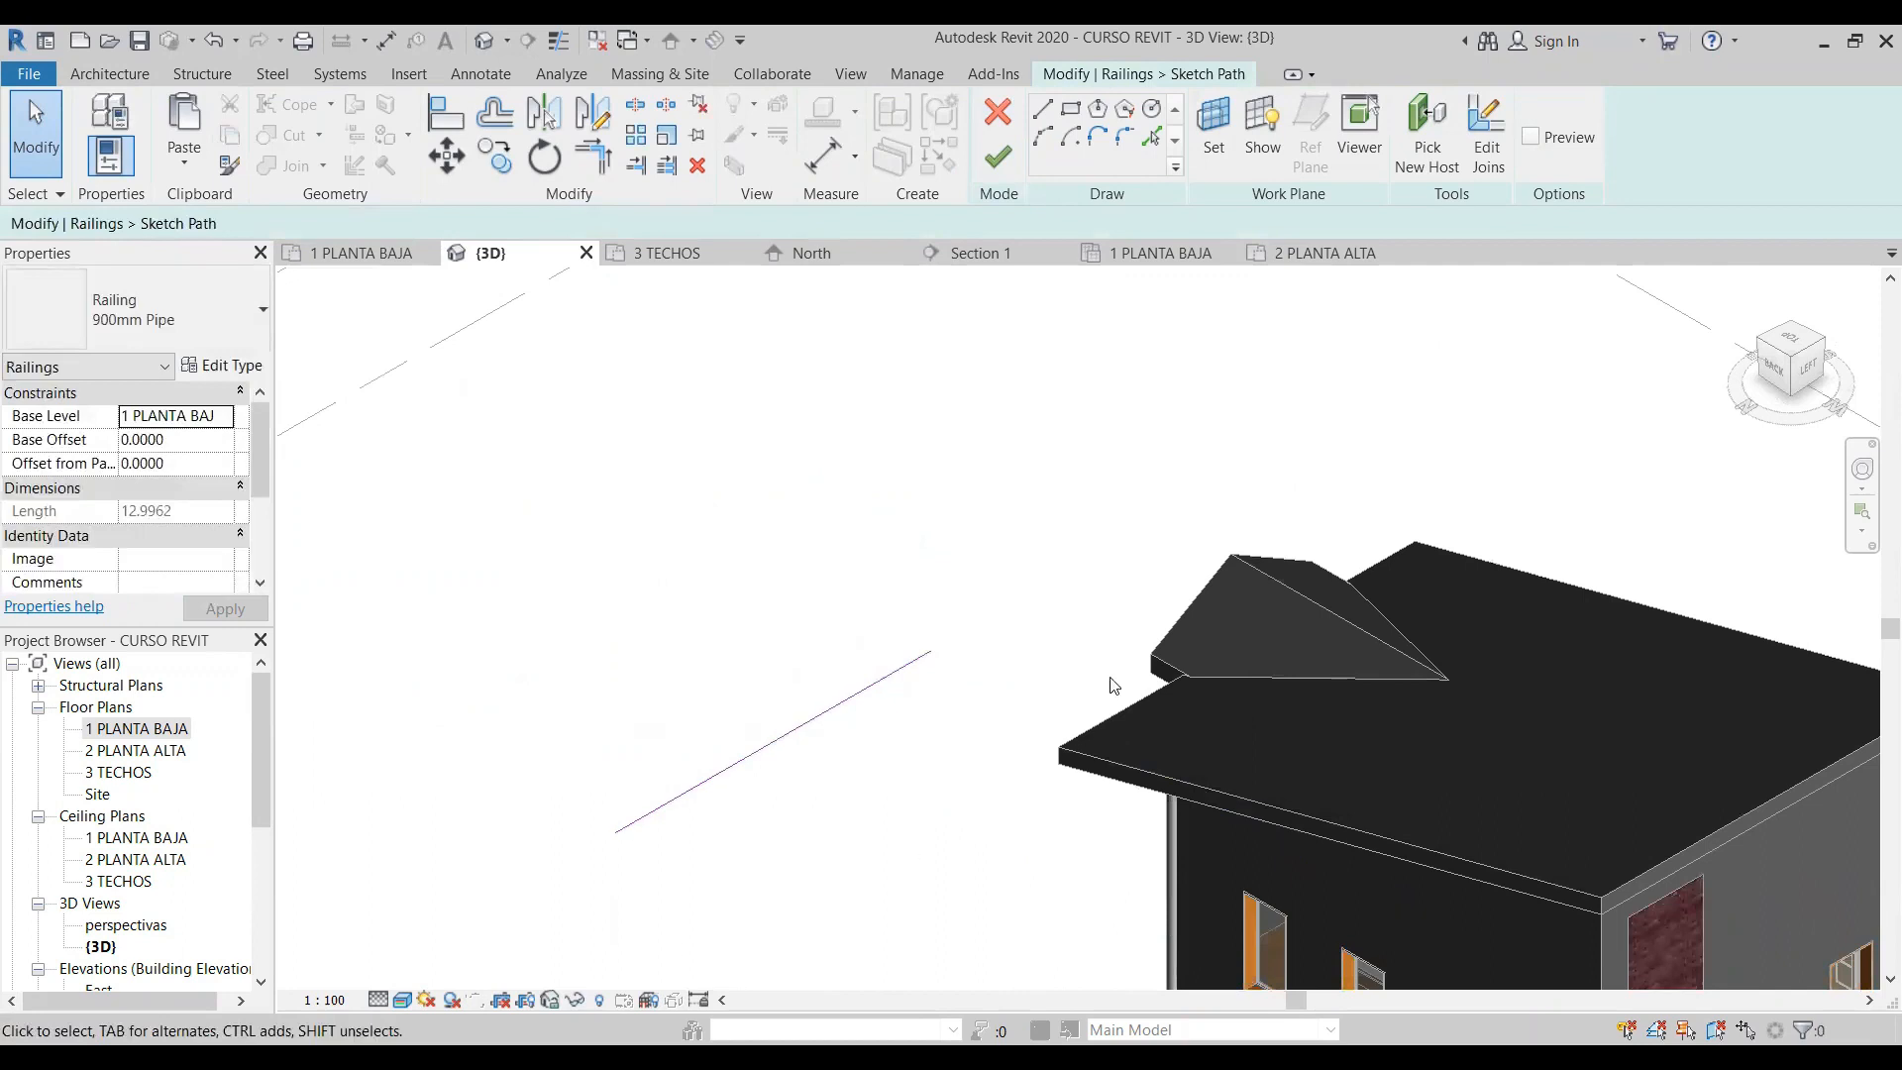
{"action": "left_click", "coordinate": [996, 156]}
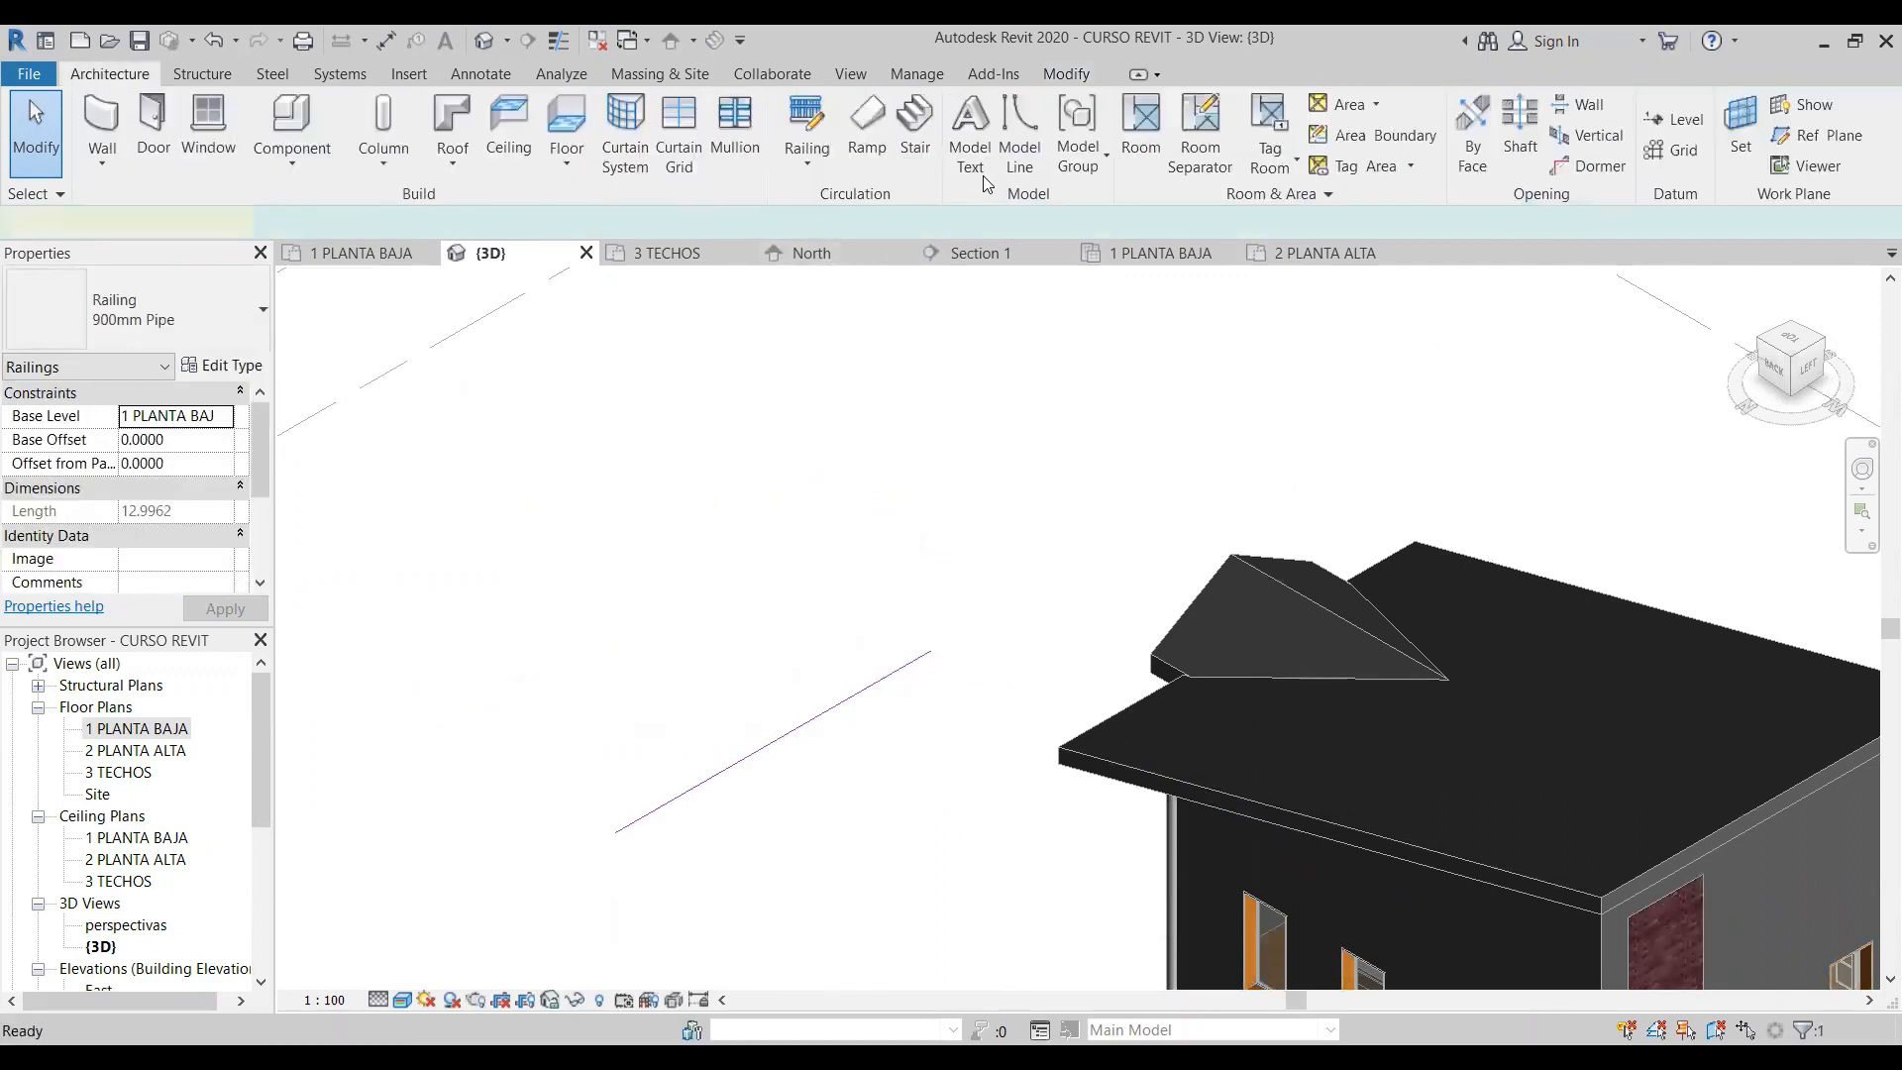
- Delete the remaining straight railing beside the house
{"action": "left_click", "coordinate": [647, 568]}
{"action": "left_click_drag", "start_coordinate": [906, 794], "coordinate": [823, 628]}
{"action": "key", "text": "Delete"}
{"action": "scroll", "coordinate": [697, 725], "scroll_direction": "down", "scroll_amount": 1}
{"action": "scroll", "coordinate": [1278, 644], "scroll_direction": "down", "scroll_amount": 1}
- Orient the 3D view towards the house's terrace corner between the left and front faces, and set its visual style to Hidden Line
{"action": "middle_click_drag", "start_coordinate": [1310, 647], "coordinate": [976, 512]}
{"action": "left_click", "coordinate": [1821, 344]}
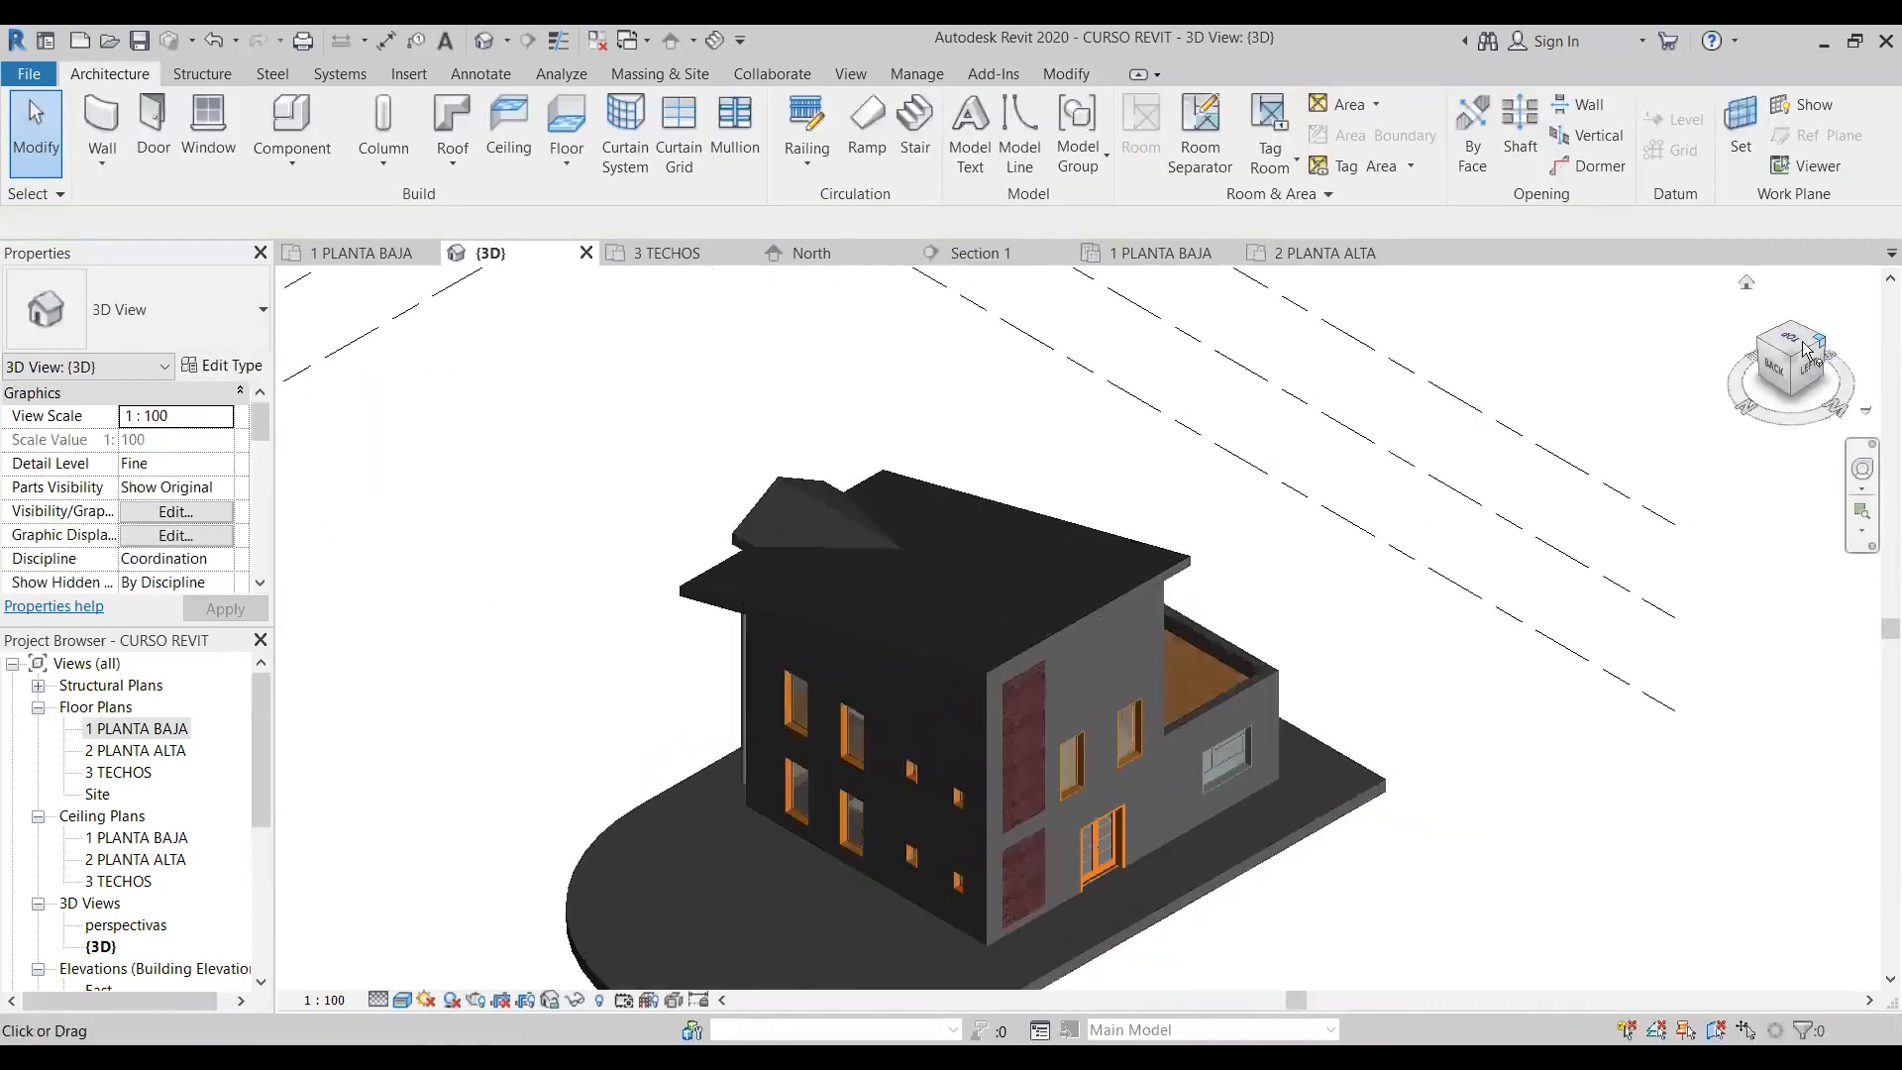
{"action": "scroll", "coordinate": [865, 686], "scroll_direction": "up", "scroll_amount": 3}
{"action": "scroll", "coordinate": [998, 893], "scroll_direction": "up", "scroll_amount": 3}
{"action": "middle_click_drag", "start_coordinate": [1047, 637], "coordinate": [1052, 611]}
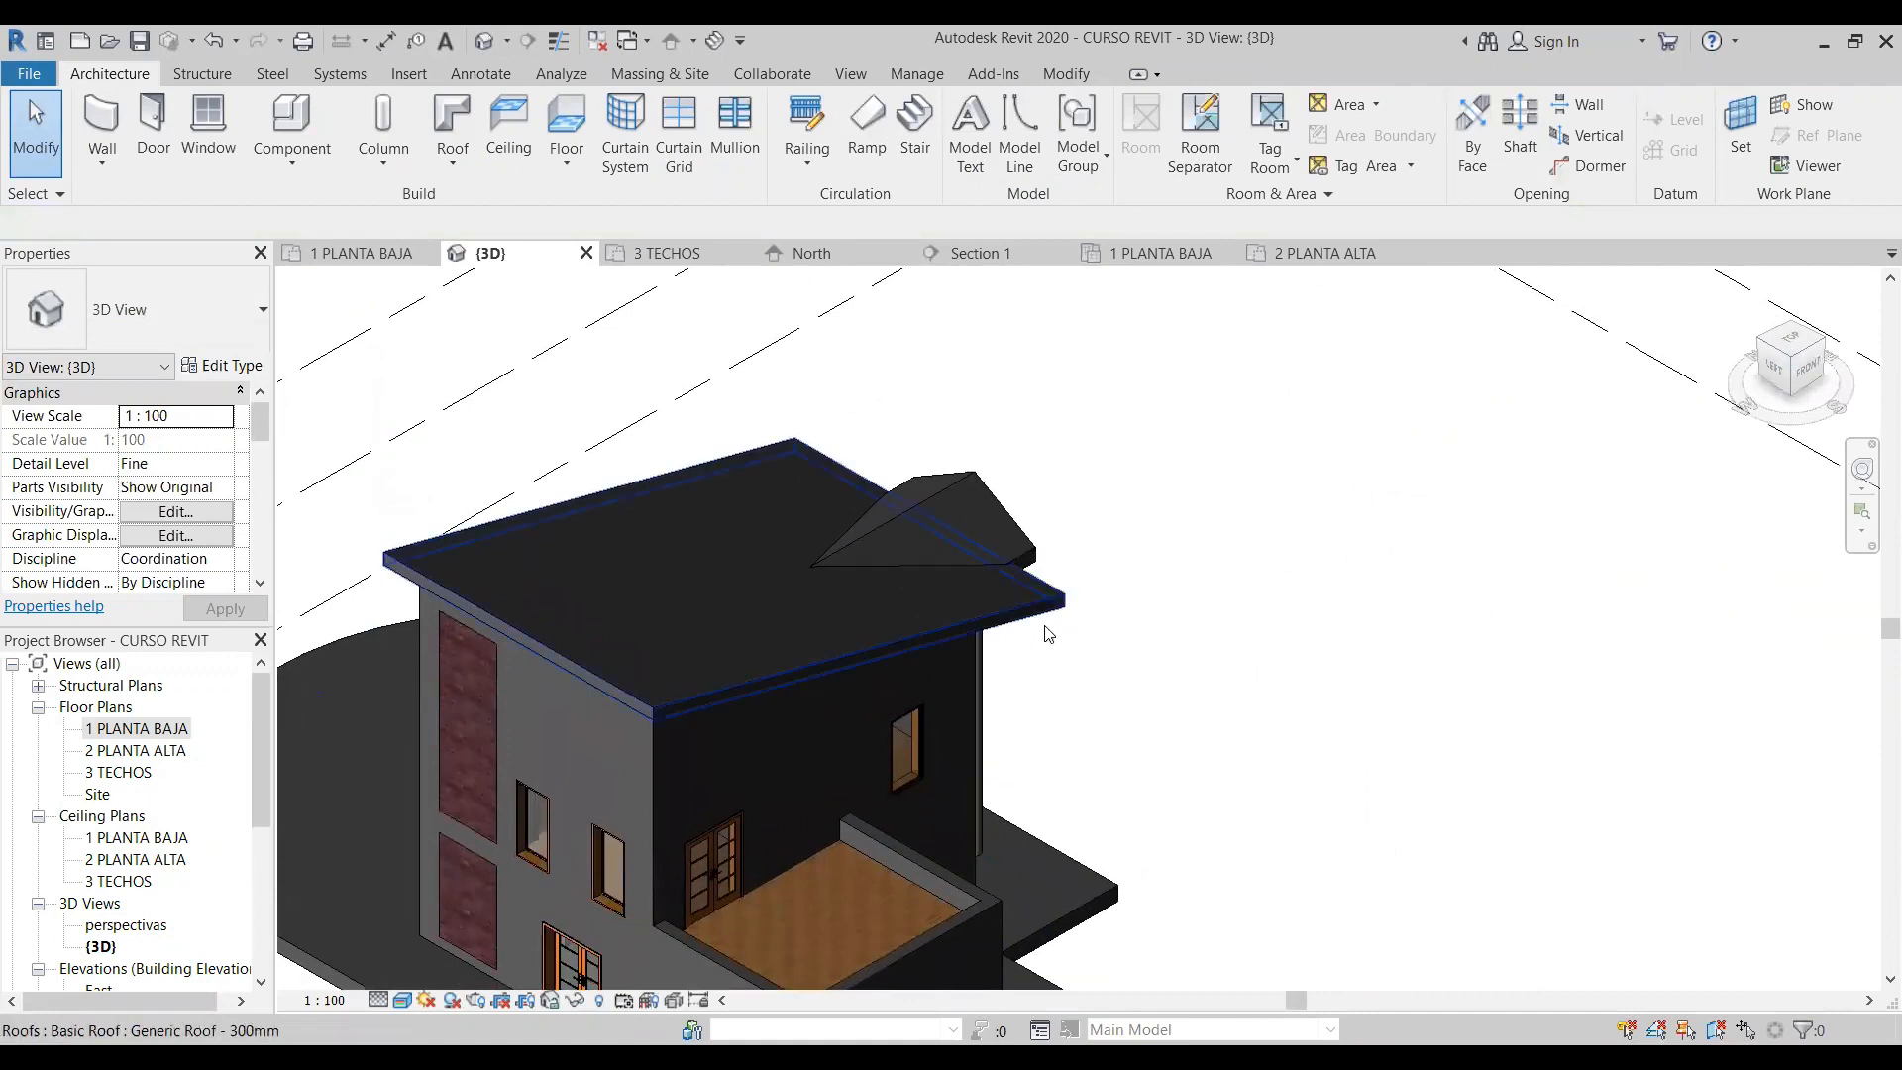
{"action": "scroll", "coordinate": [1042, 626], "scroll_direction": "down", "scroll_amount": 1}
{"action": "middle_click_drag", "start_coordinate": [899, 888], "coordinate": [963, 600]}
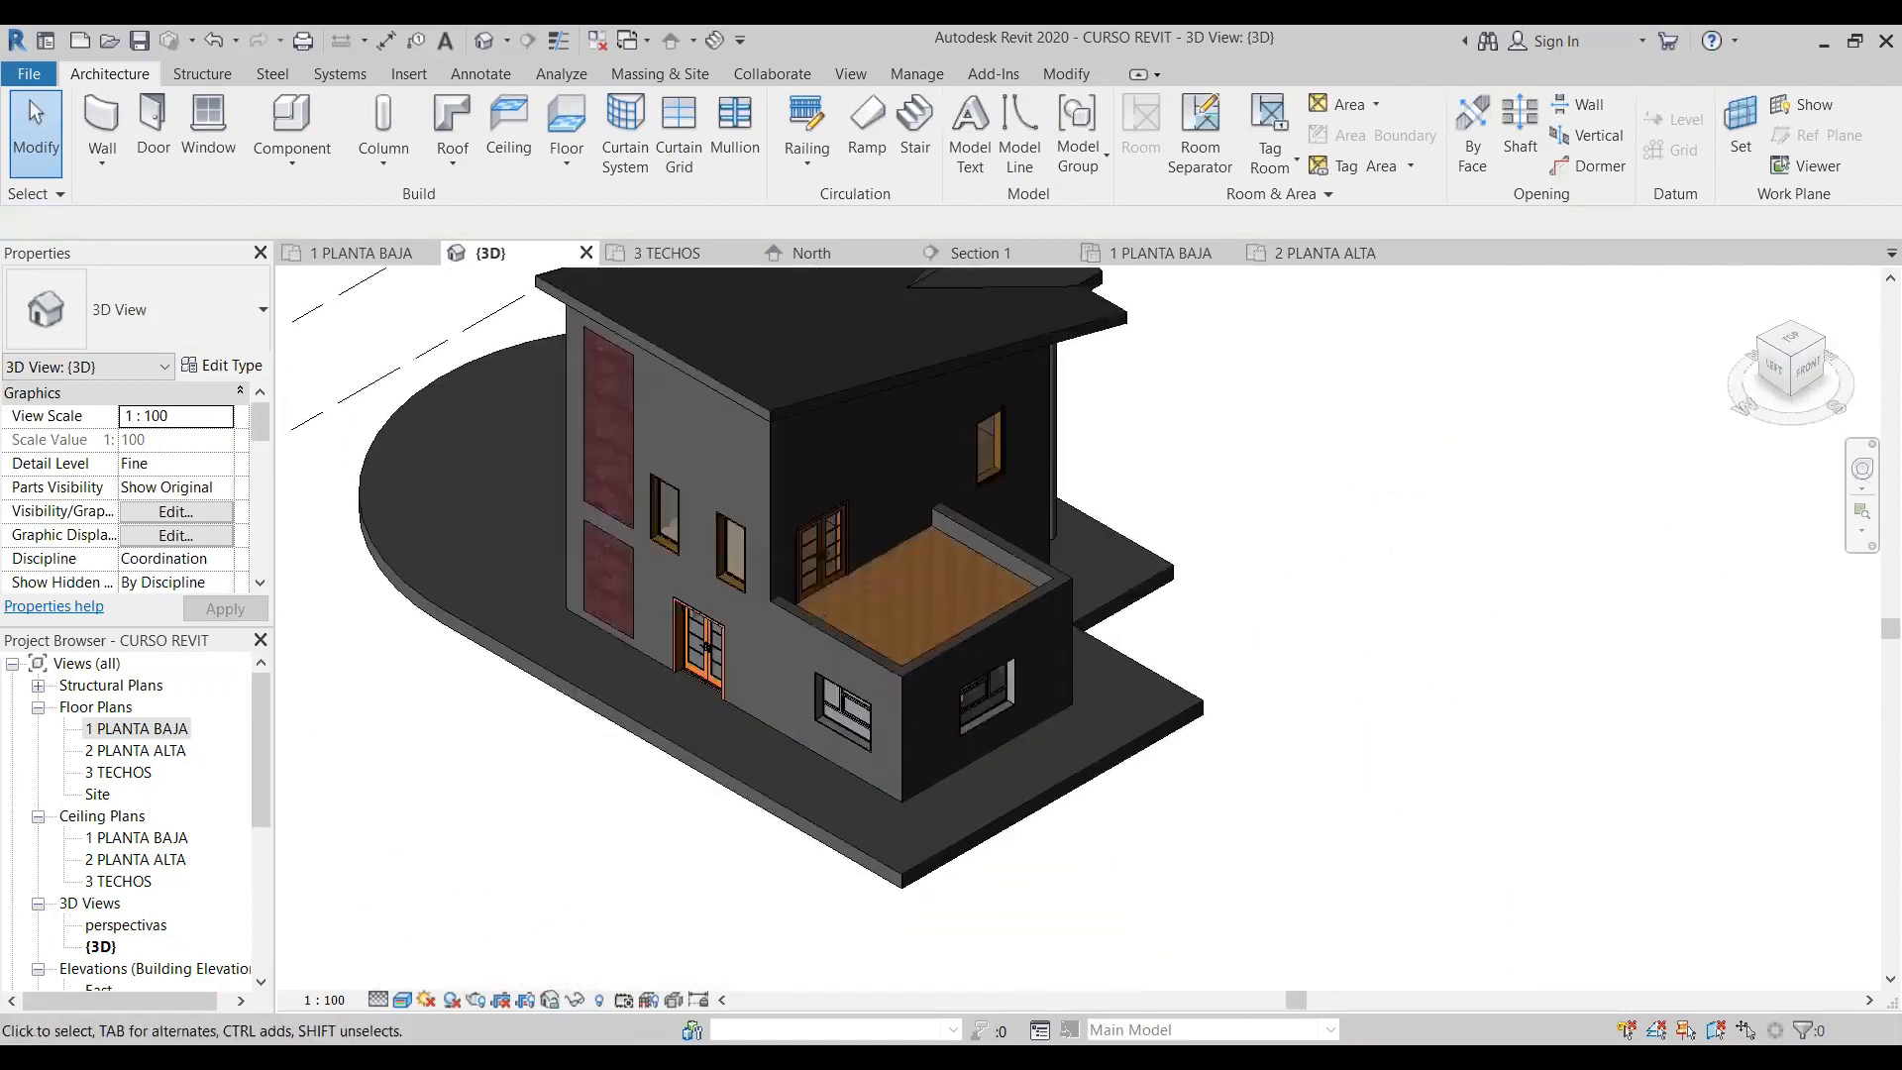
{"action": "left_click", "coordinate": [404, 1000]}
{"action": "left_click", "coordinate": [474, 876]}
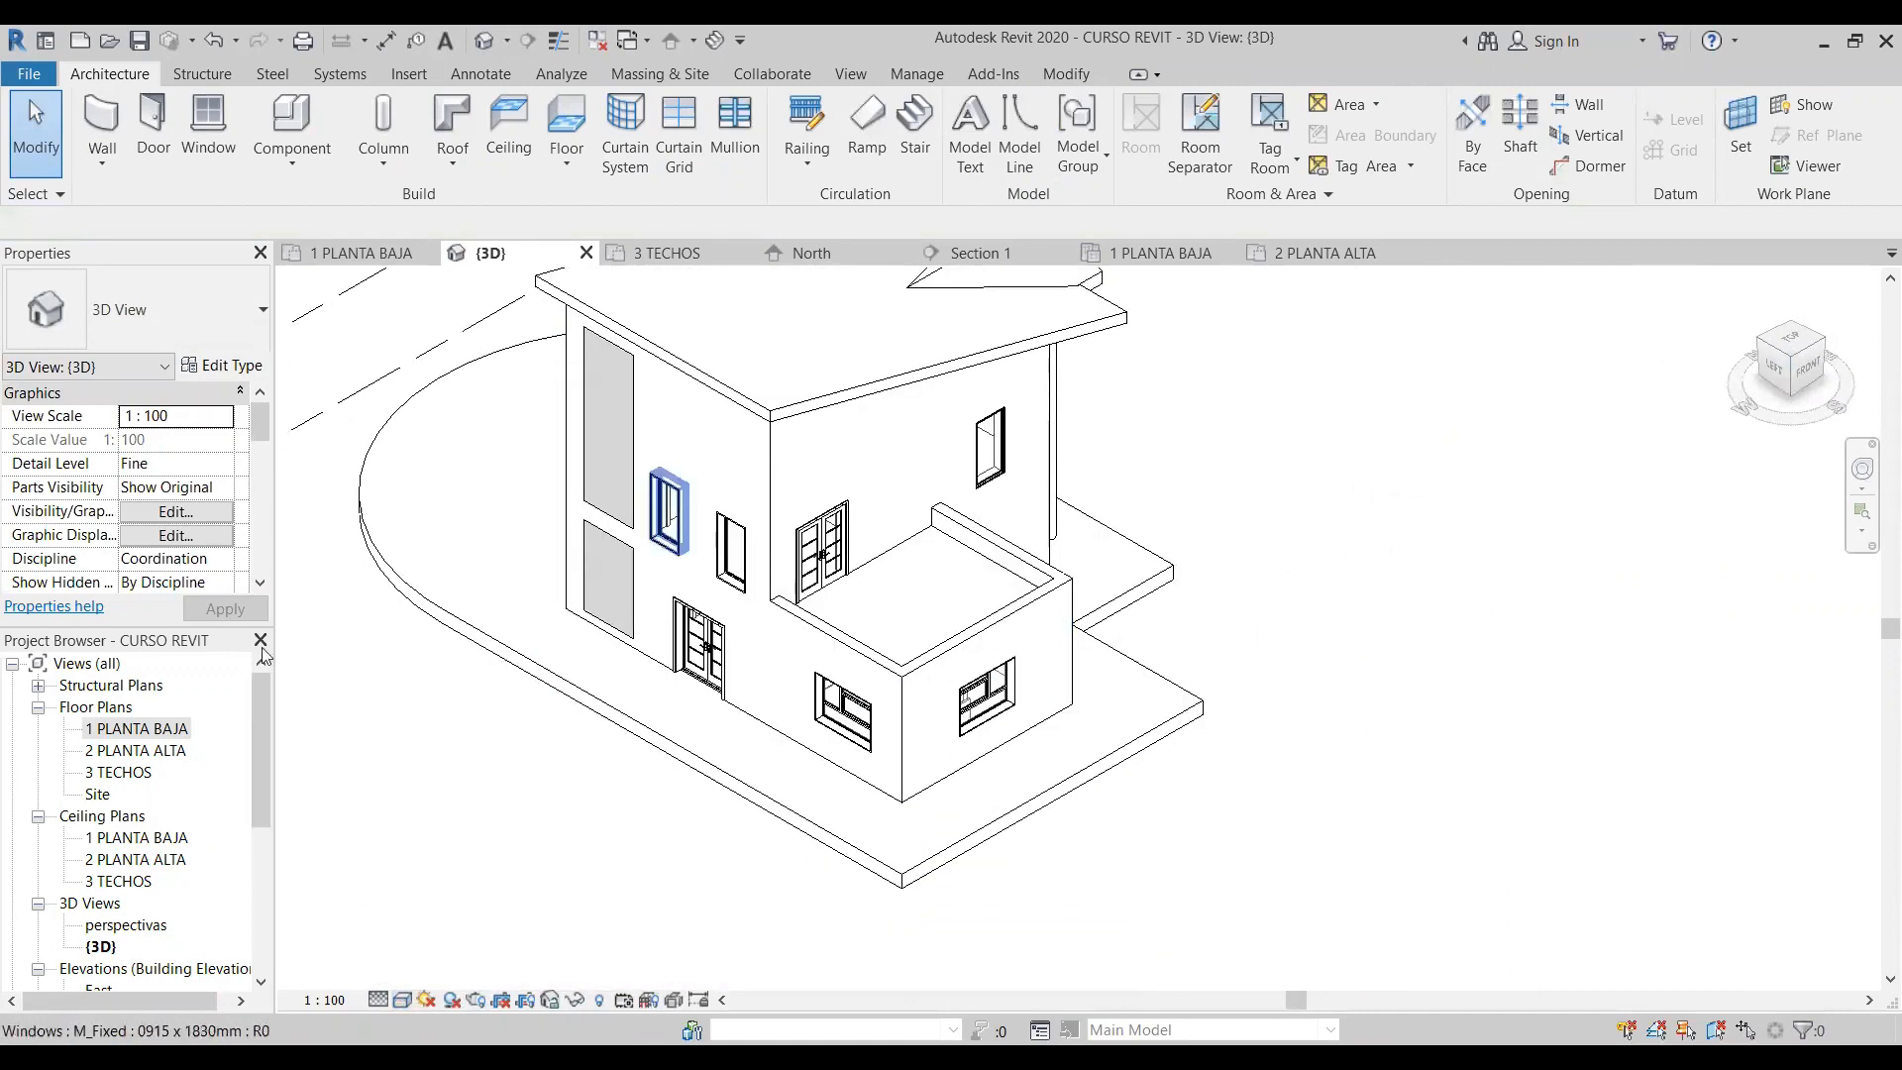
- Start a sketched railing path in the 2 PLANTA ALTA floor plan with a line offset of 0.2
{"action": "double_click", "coordinate": [138, 751]}
{"action": "scroll", "coordinate": [897, 835], "scroll_direction": "up", "scroll_amount": 4}
{"action": "middle_click_drag", "start_coordinate": [847, 780], "coordinate": [1057, 683]}
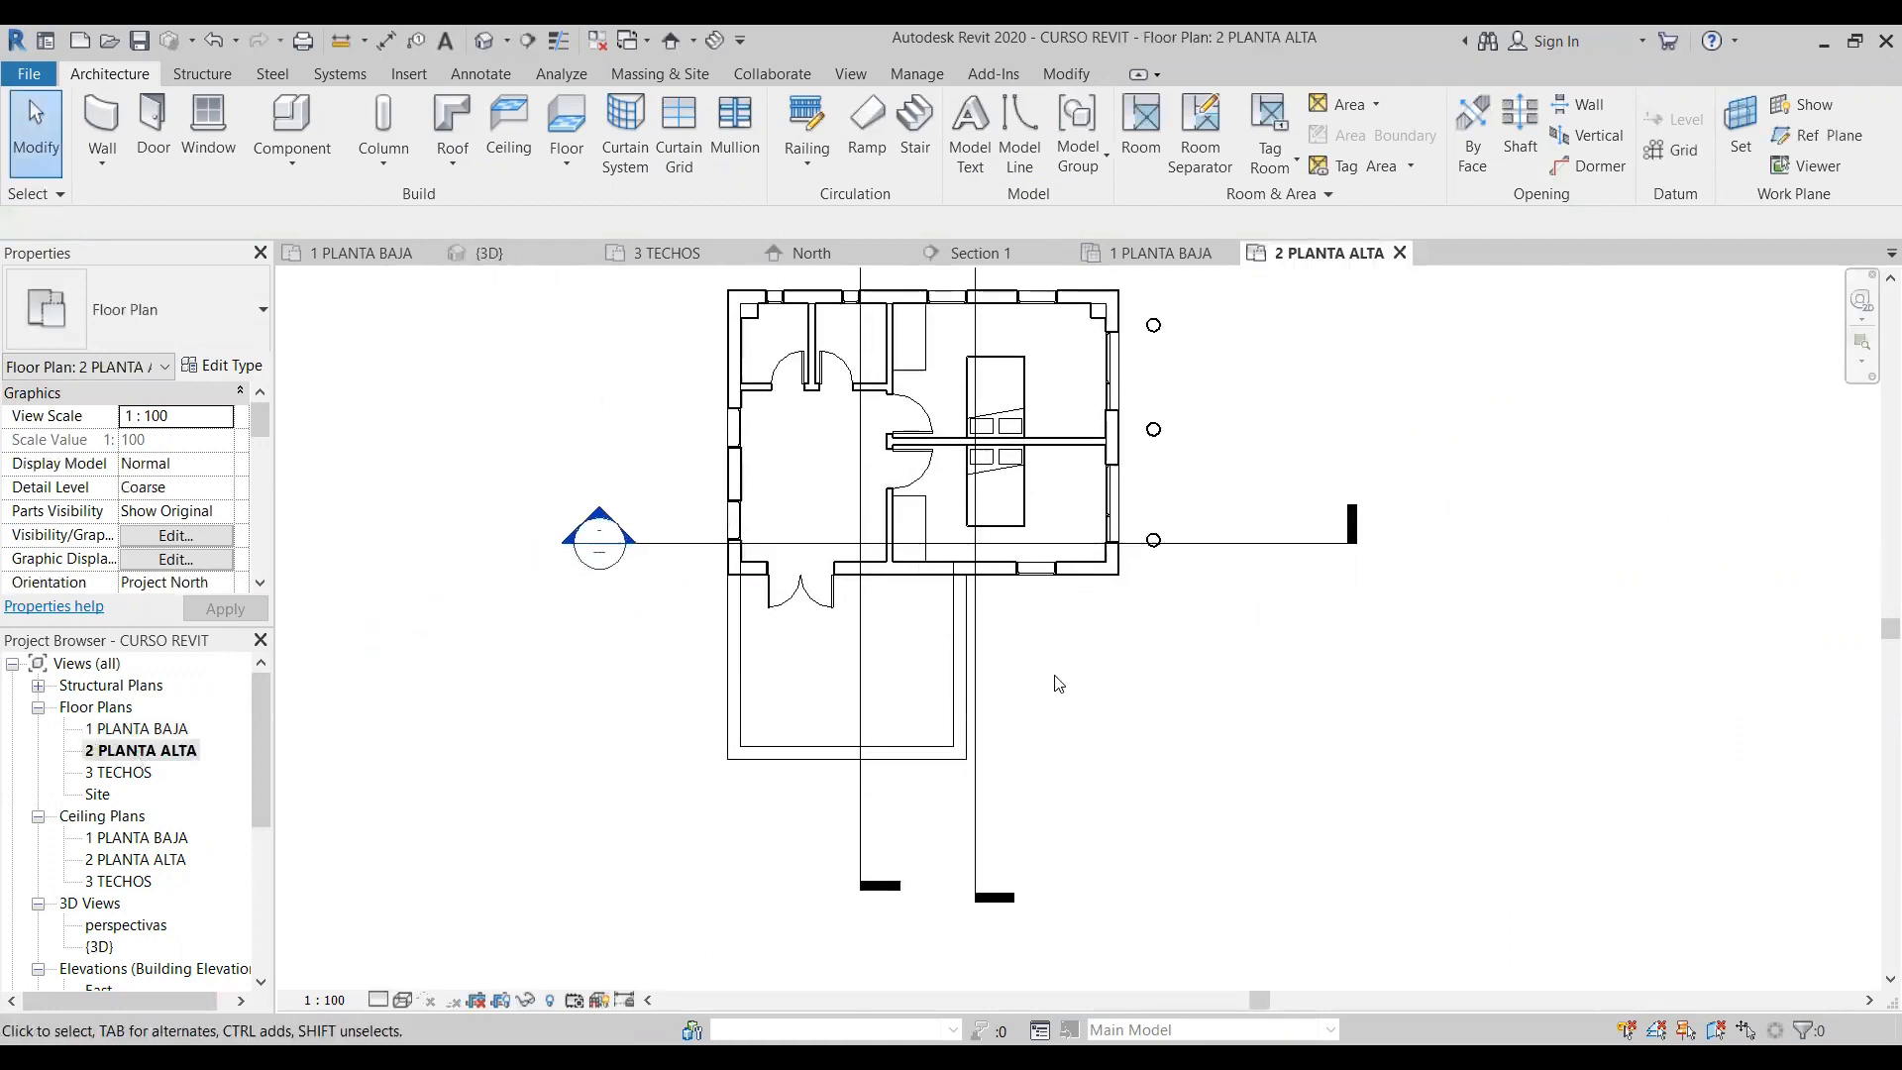
{"action": "left_click", "coordinate": [810, 160]}
{"action": "left_click", "coordinate": [850, 208]}
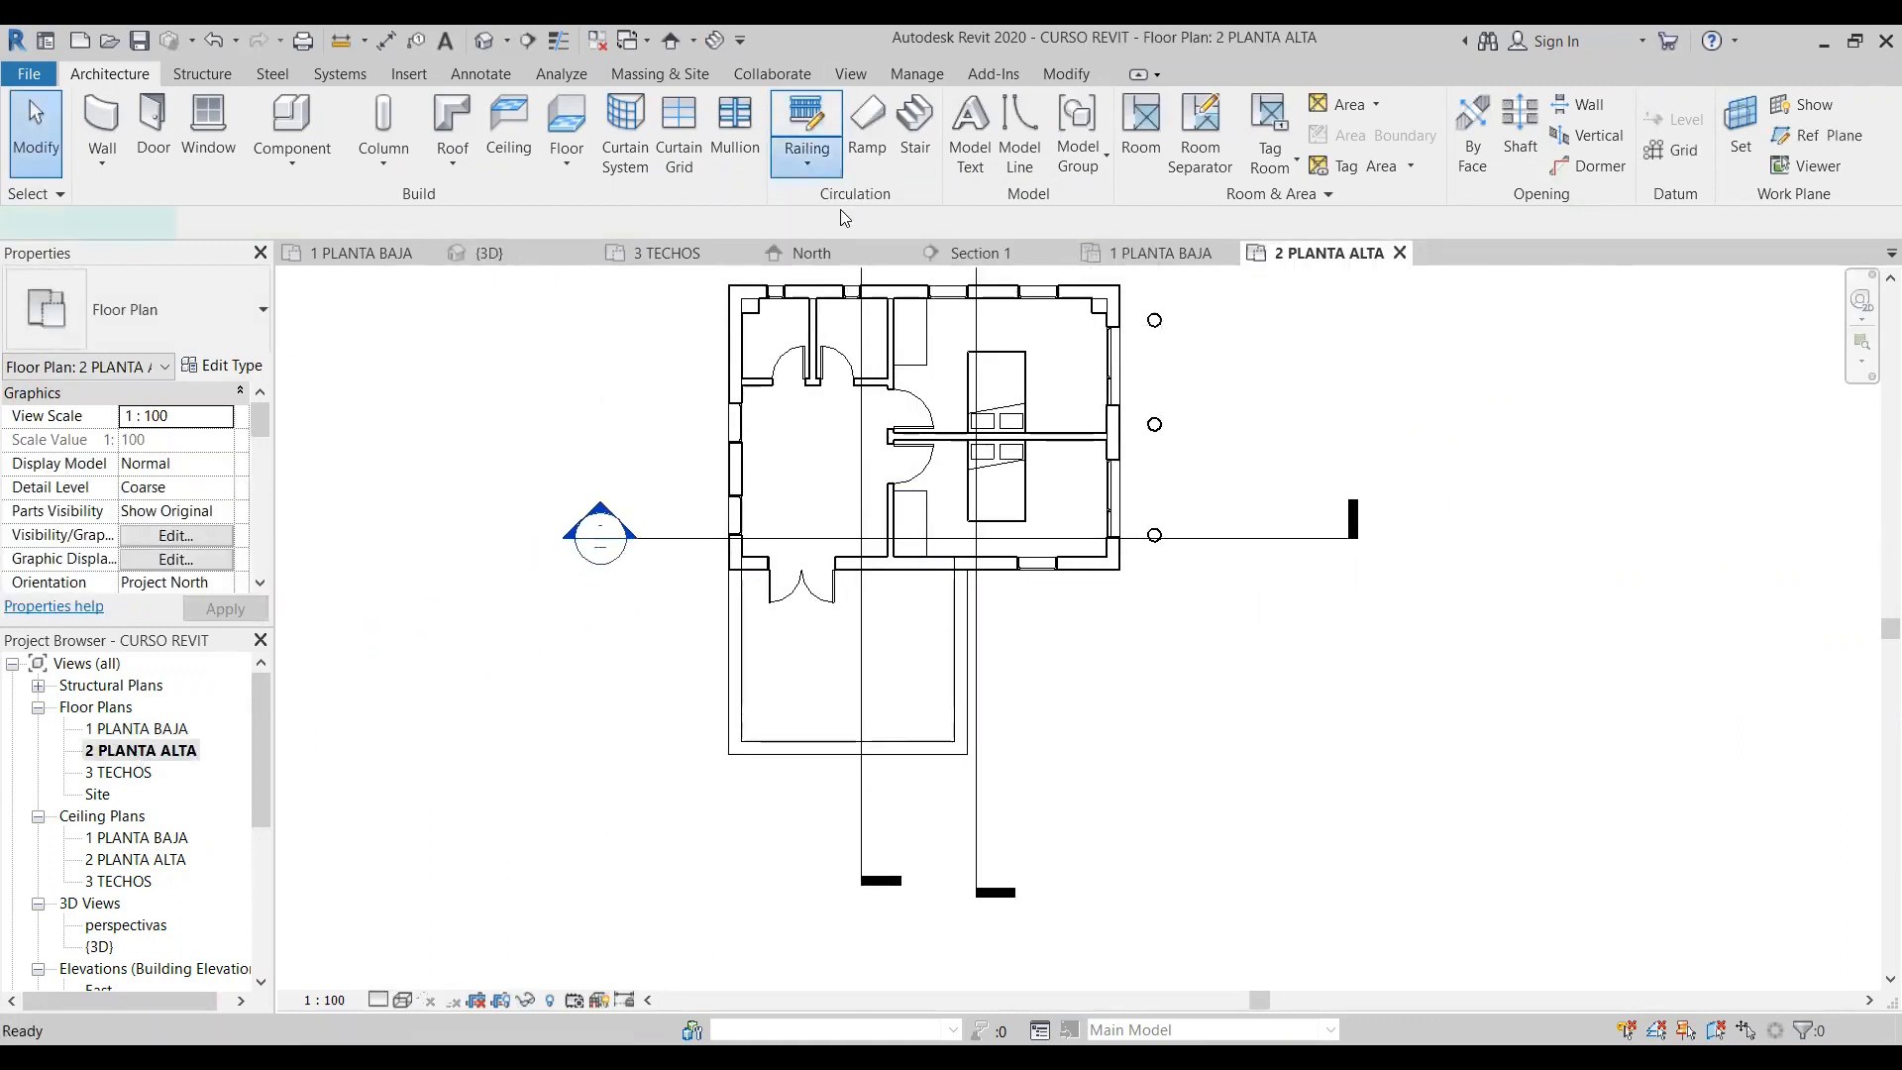
{"action": "scroll", "coordinate": [809, 691], "scroll_direction": "up", "scroll_amount": 2}
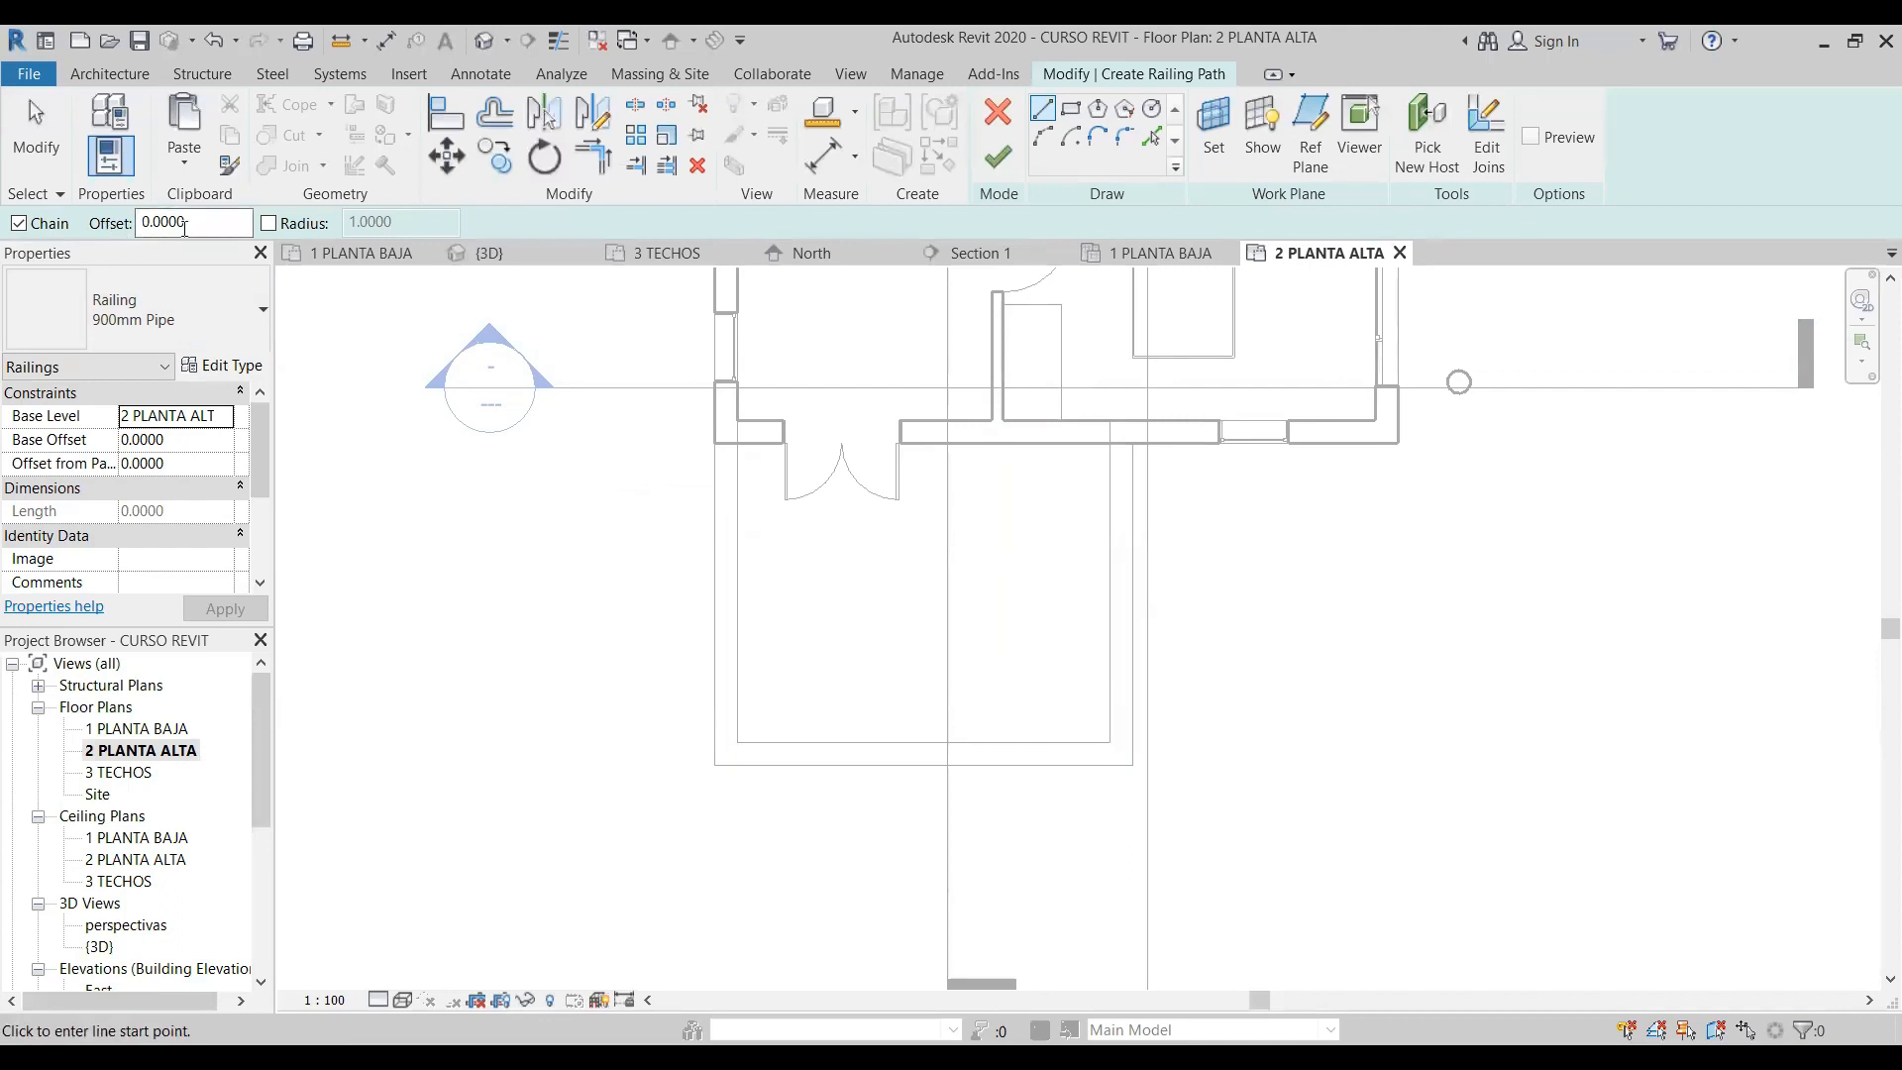
{"action": "left_click_drag", "start_coordinate": [184, 226], "coordinate": [127, 222]}
{"action": "type", "text": ".2"}
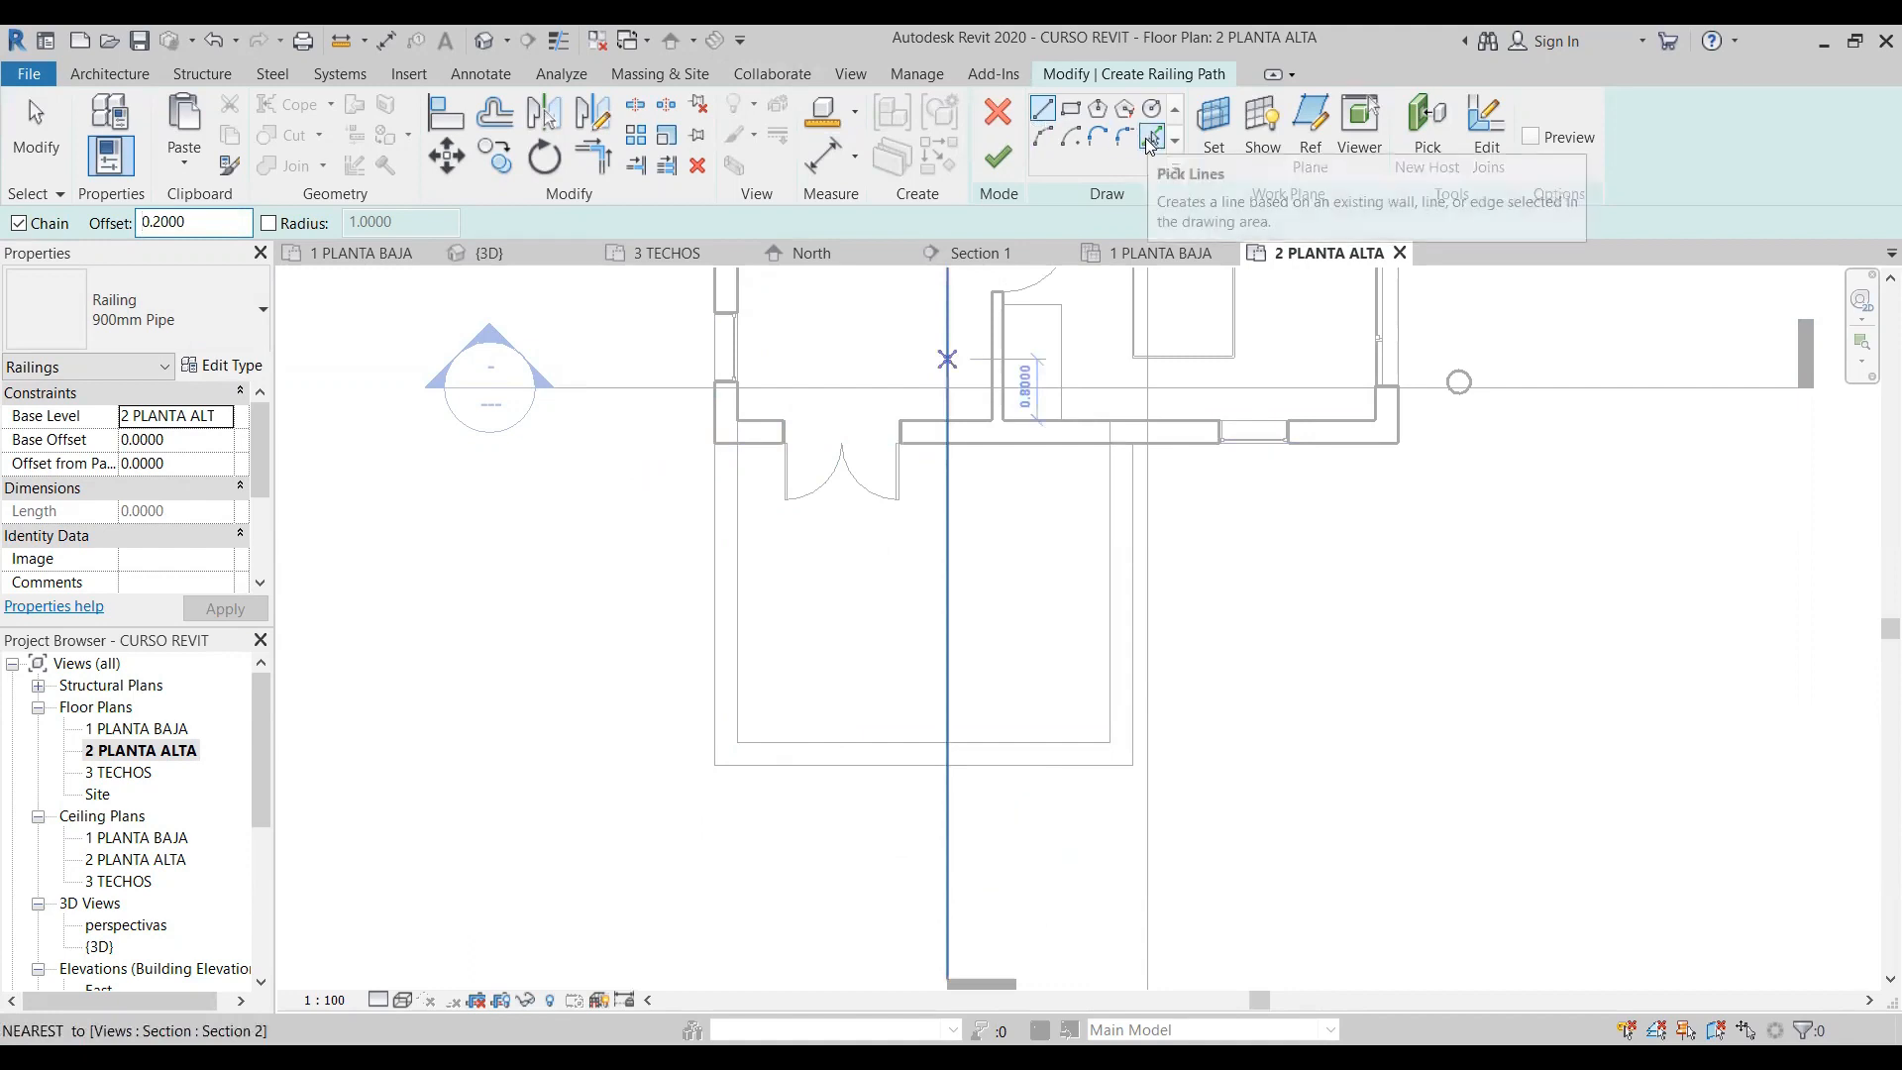
- Trace the terrace parapet's outer west, south and east edges as an offset U-shaped railing path ending at the house wall
{"action": "left_click", "coordinate": [724, 443]}
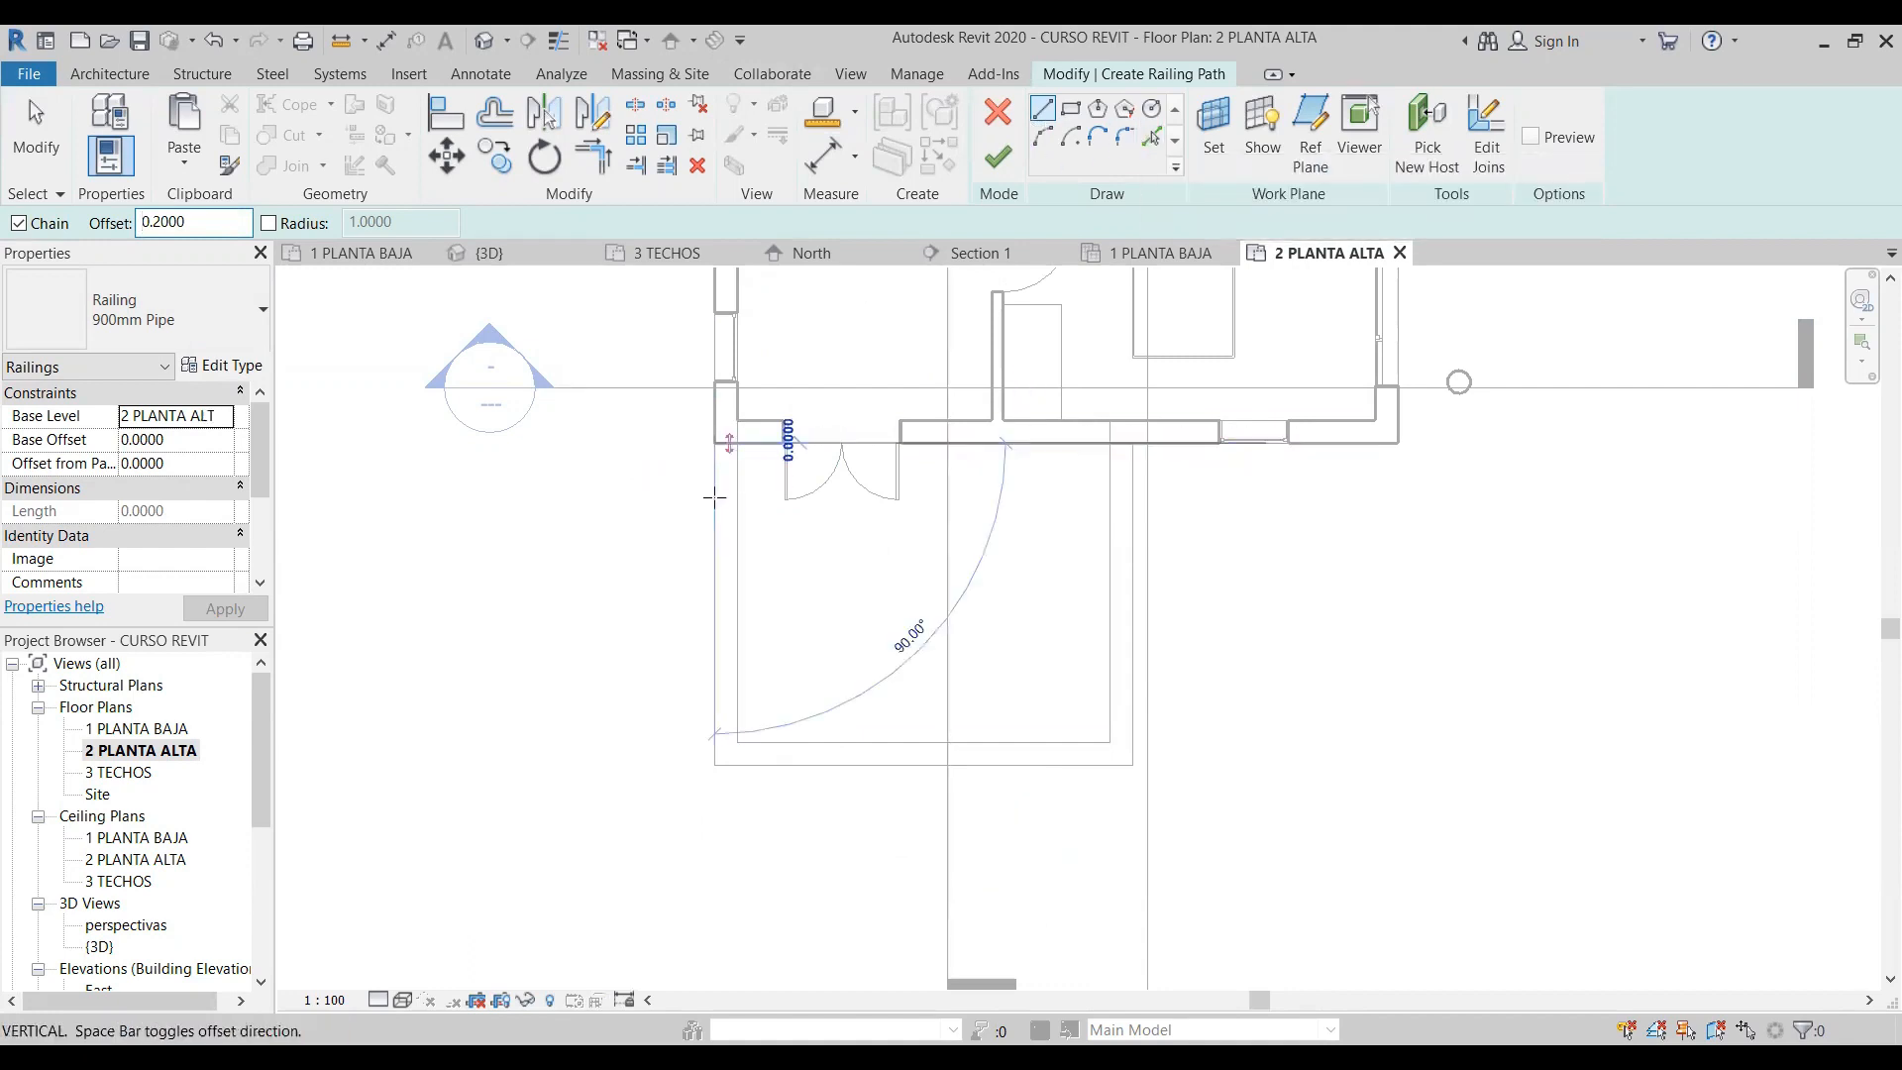
{"action": "left_click", "coordinate": [714, 764]}
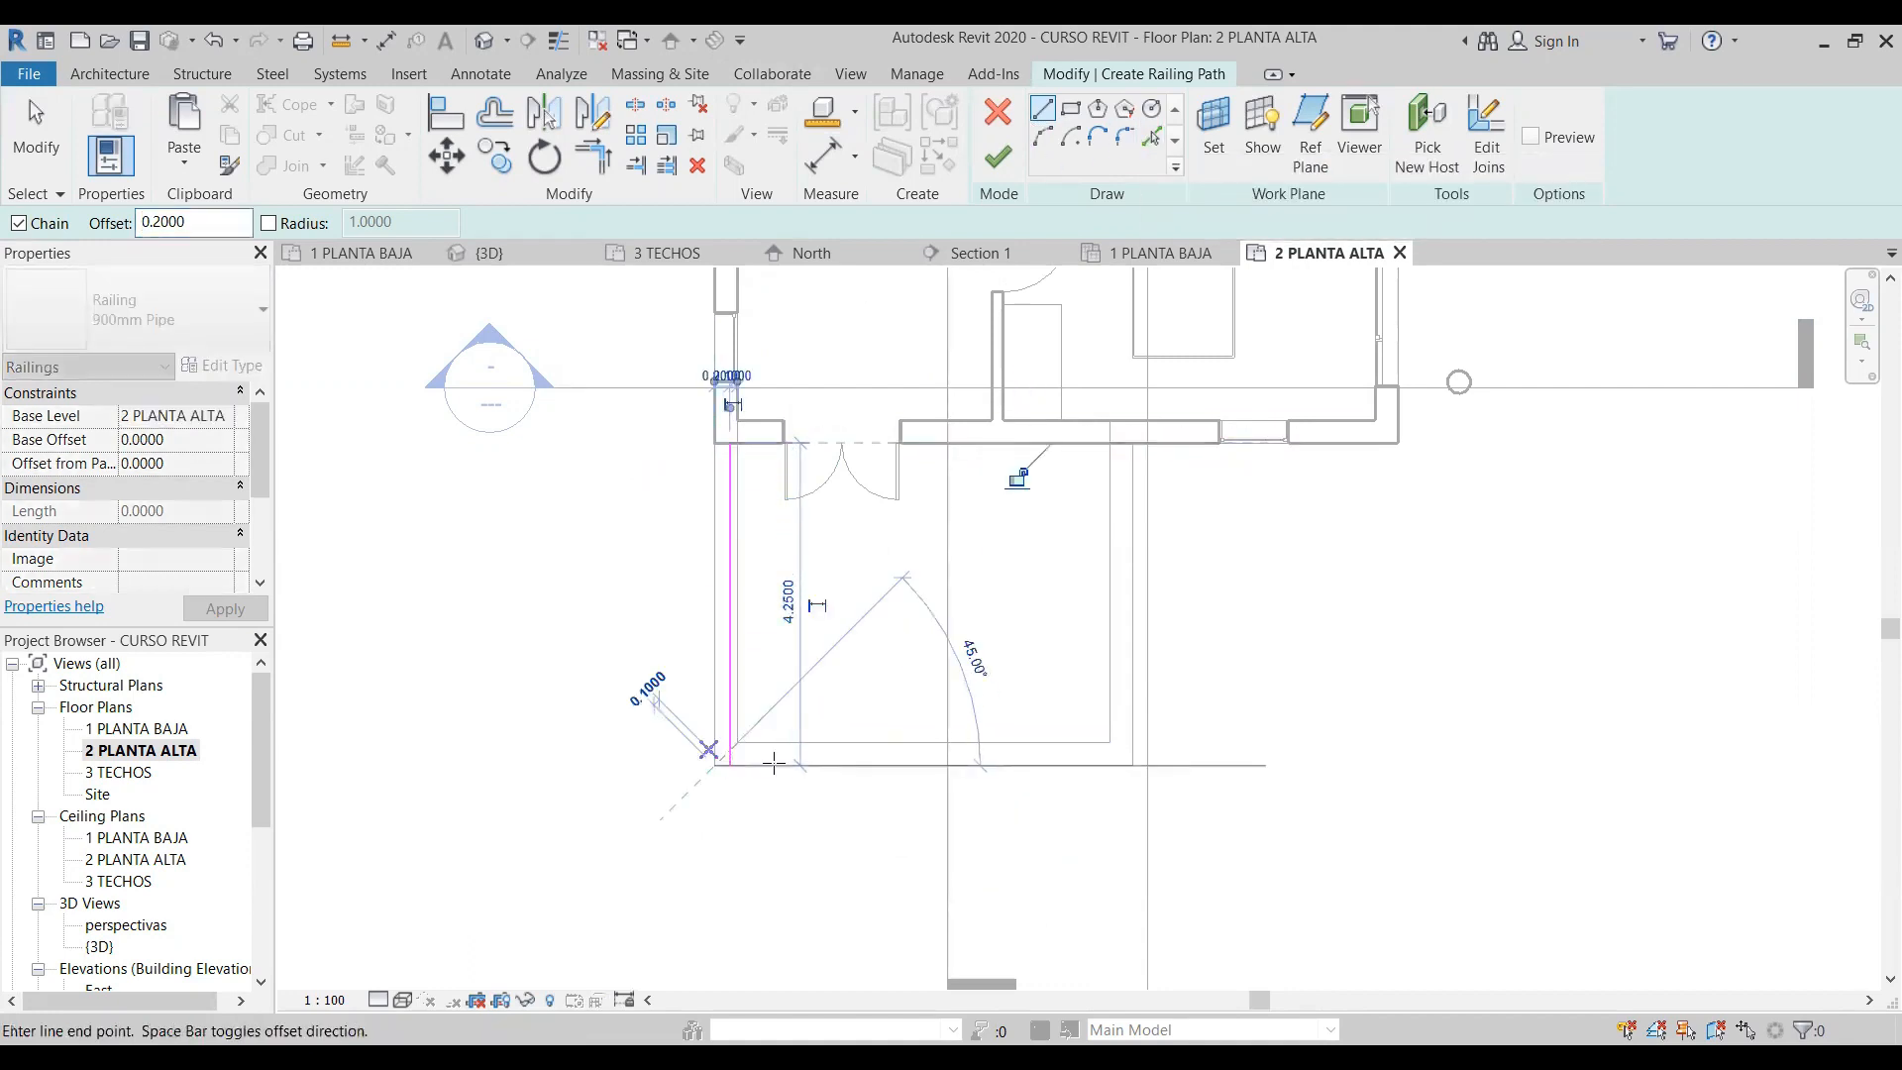
{"action": "left_click", "coordinate": [1133, 764]}
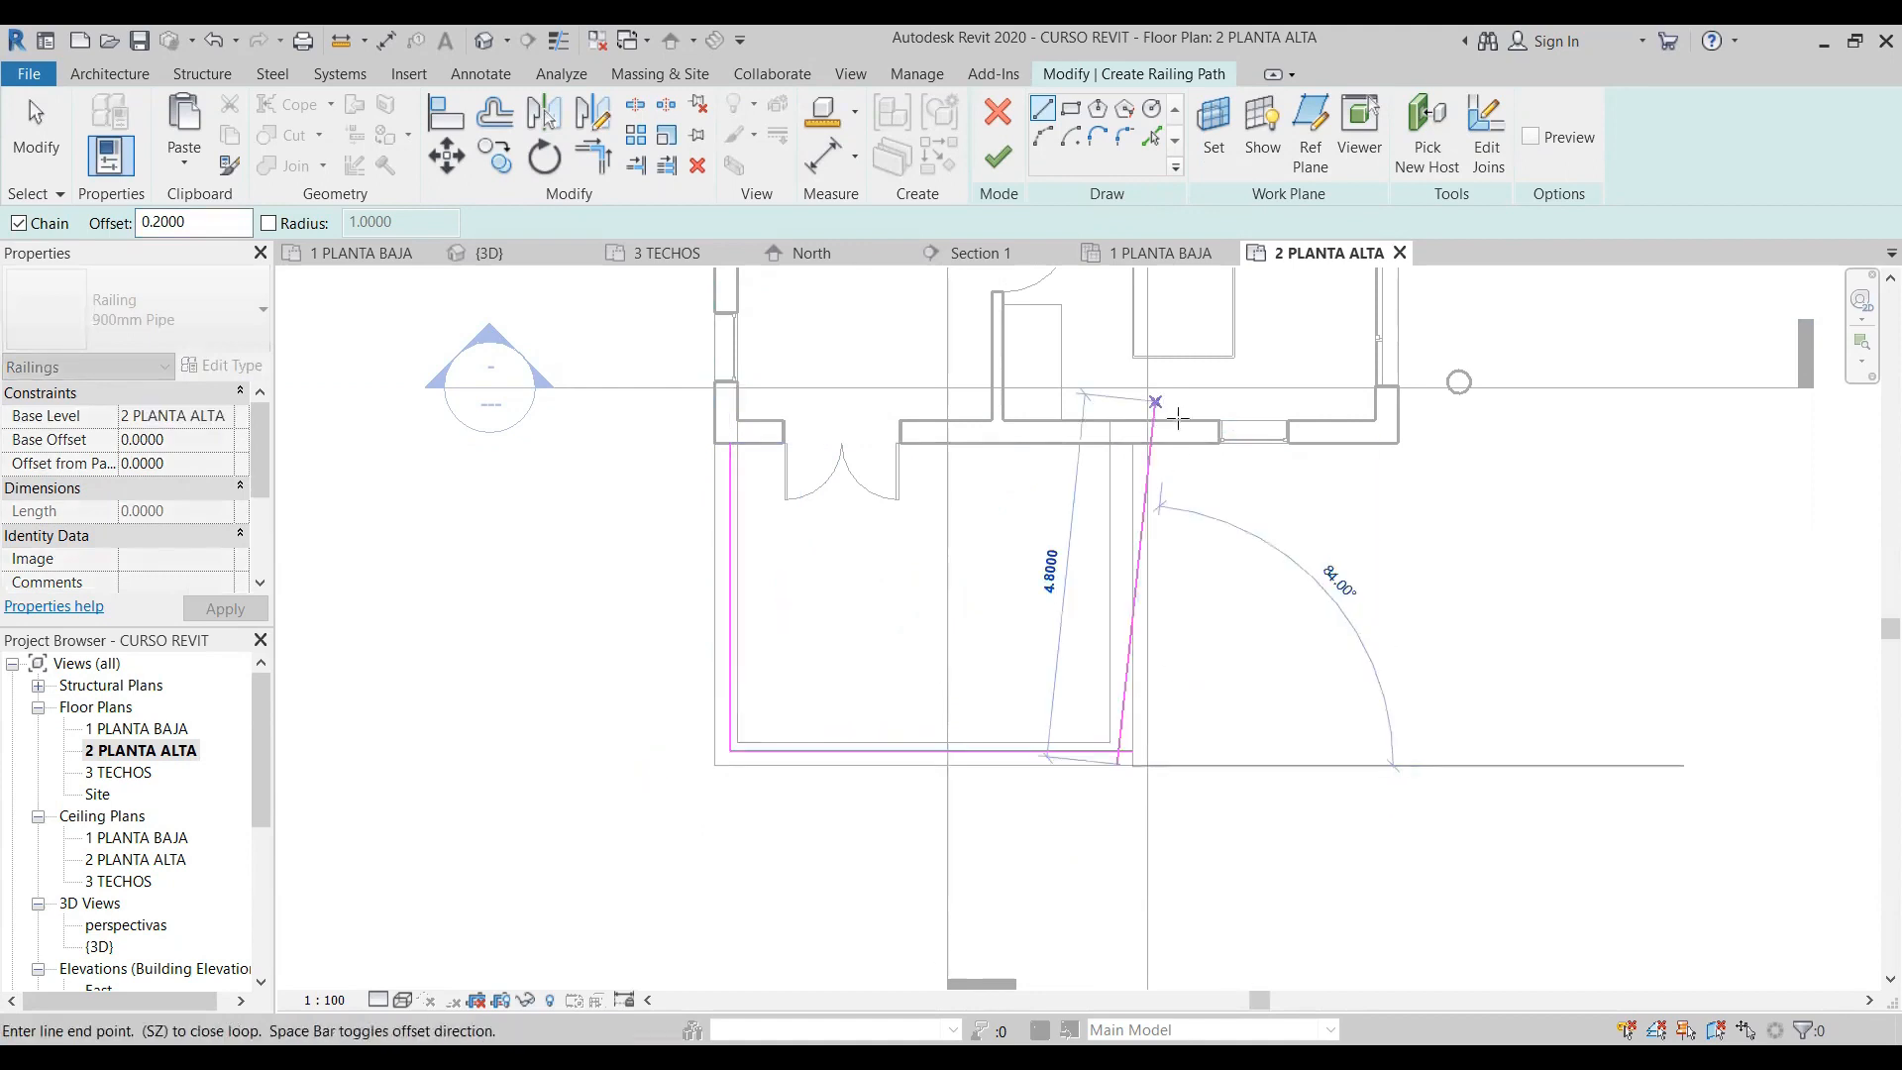
{"action": "left_click", "coordinate": [1119, 443]}
{"action": "key", "text": "Escape"}
{"action": "key", "text": "Escape"}
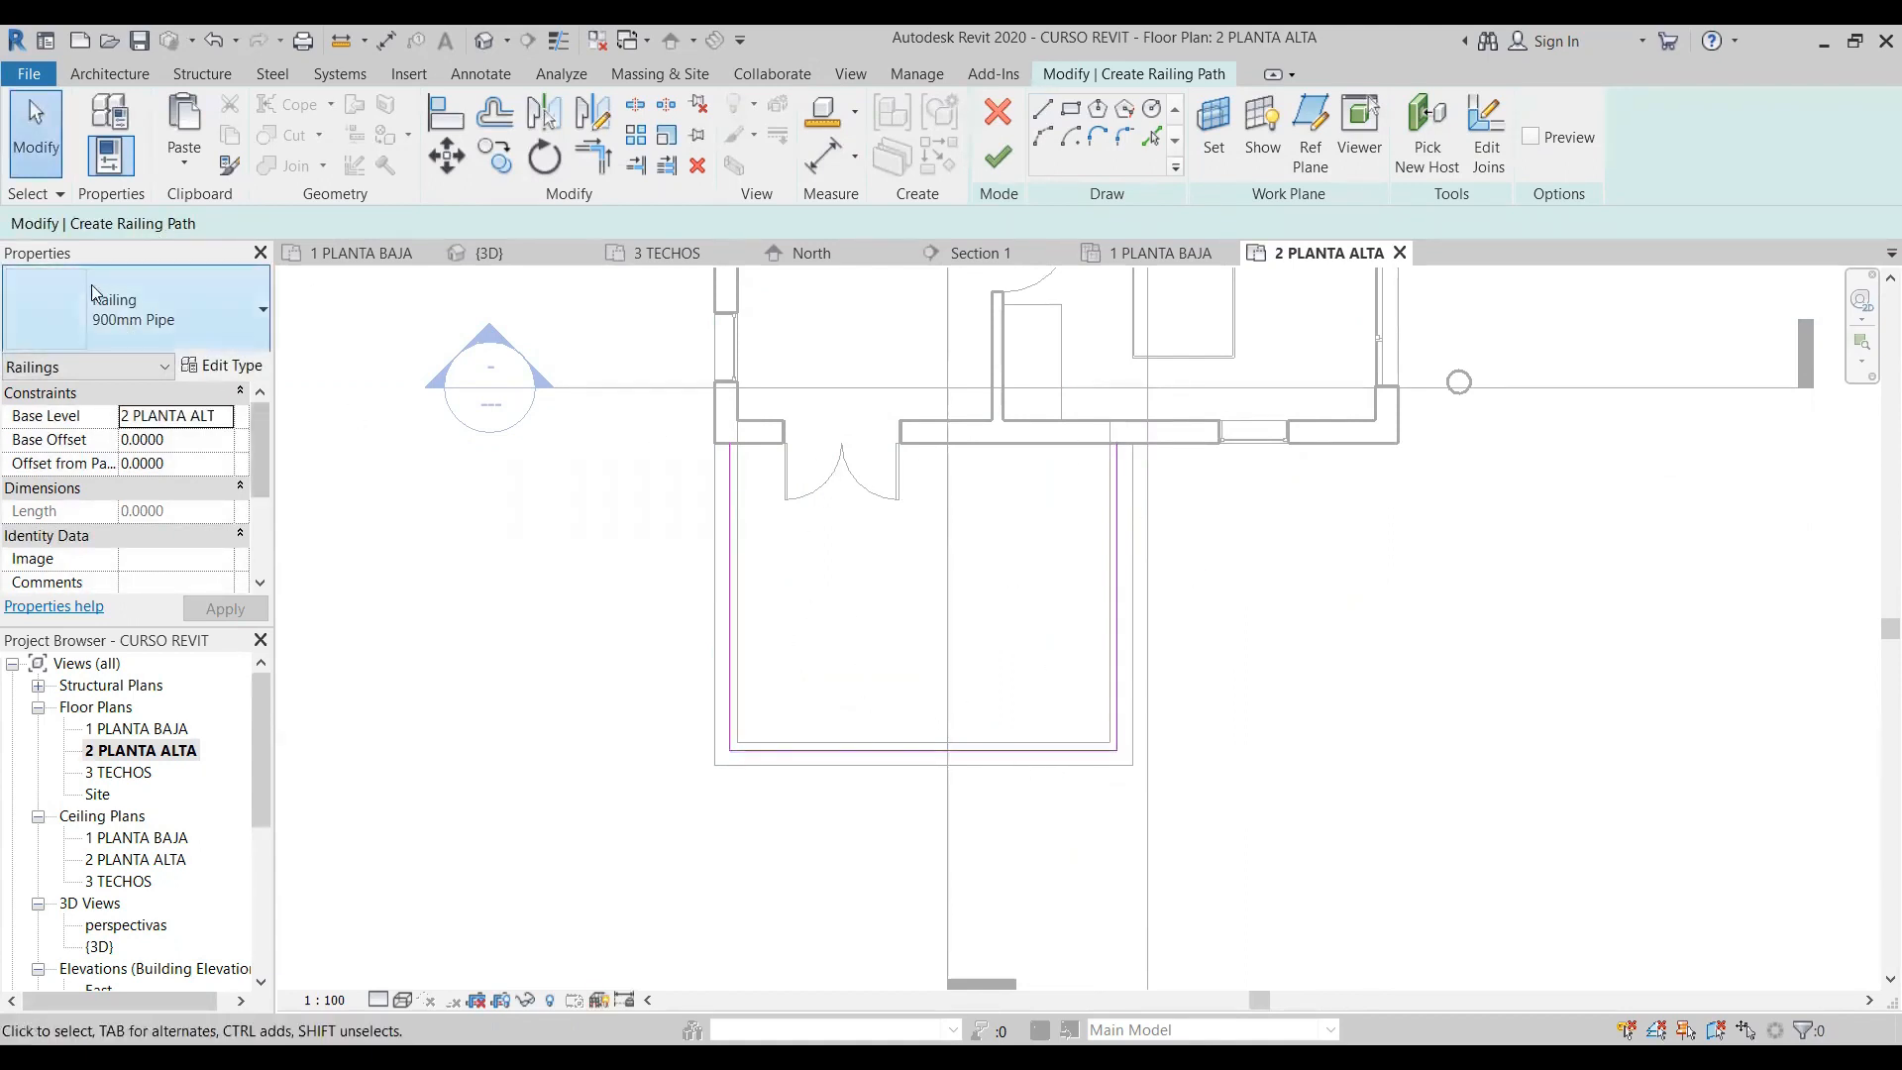
- Choose the 900mm Pipe railing type and keep 2 PLANTA ALTA as the railing's base level
{"action": "left_click", "coordinate": [139, 312]}
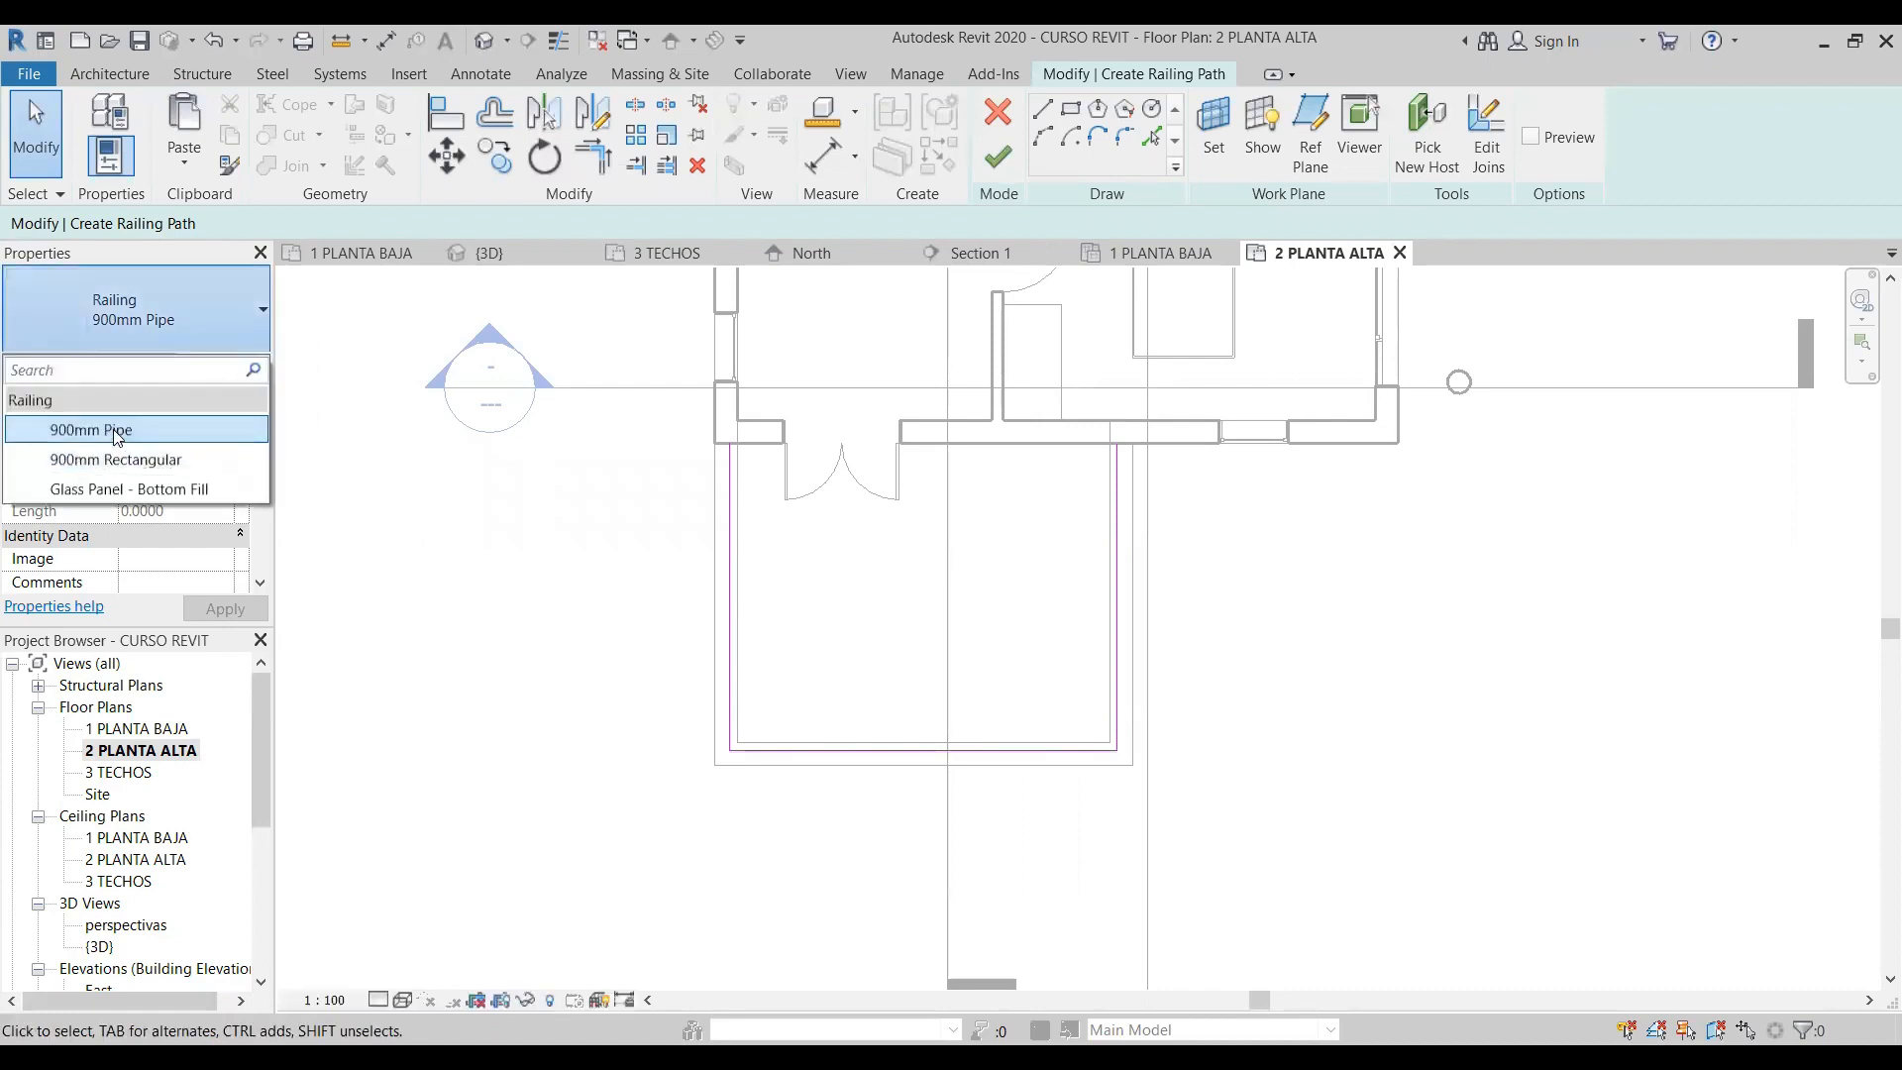
{"action": "left_click", "coordinate": [117, 432]}
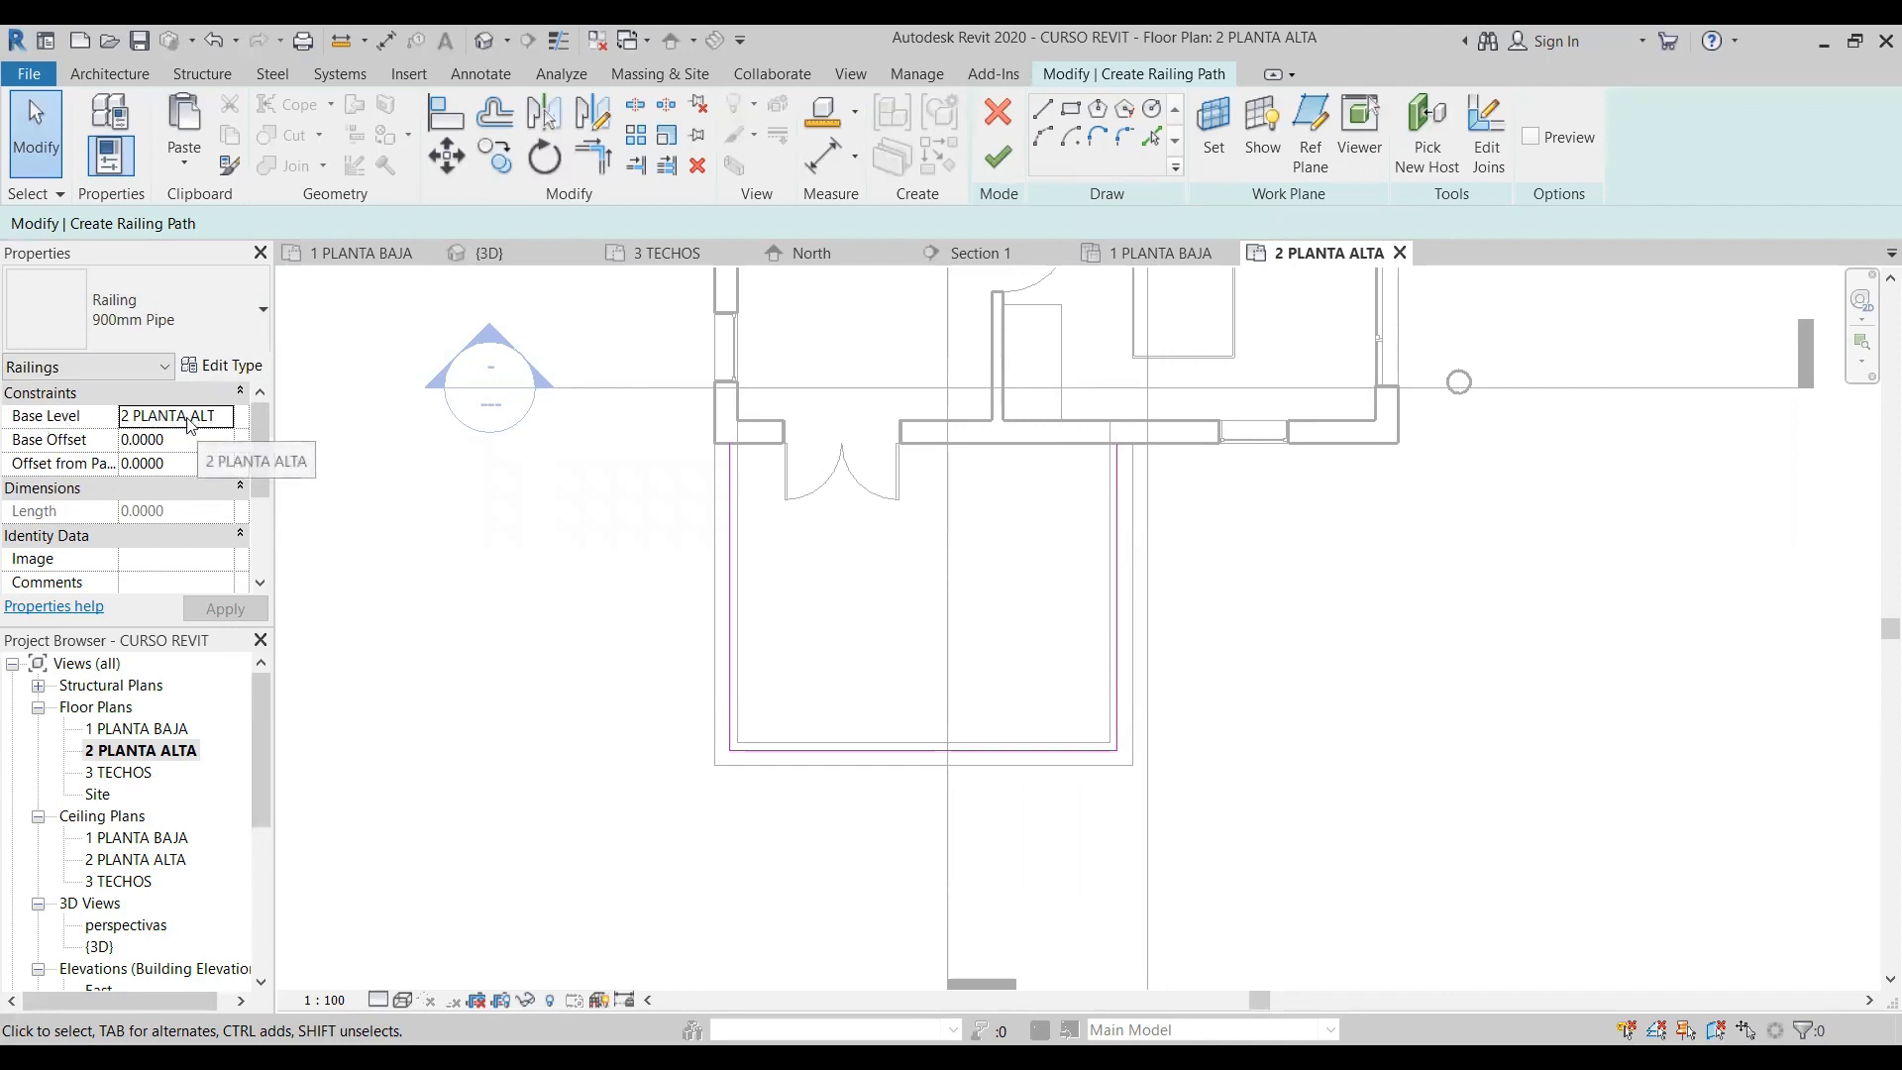
{"action": "left_click", "coordinate": [228, 420]}
{"action": "left_click", "coordinate": [226, 416]}
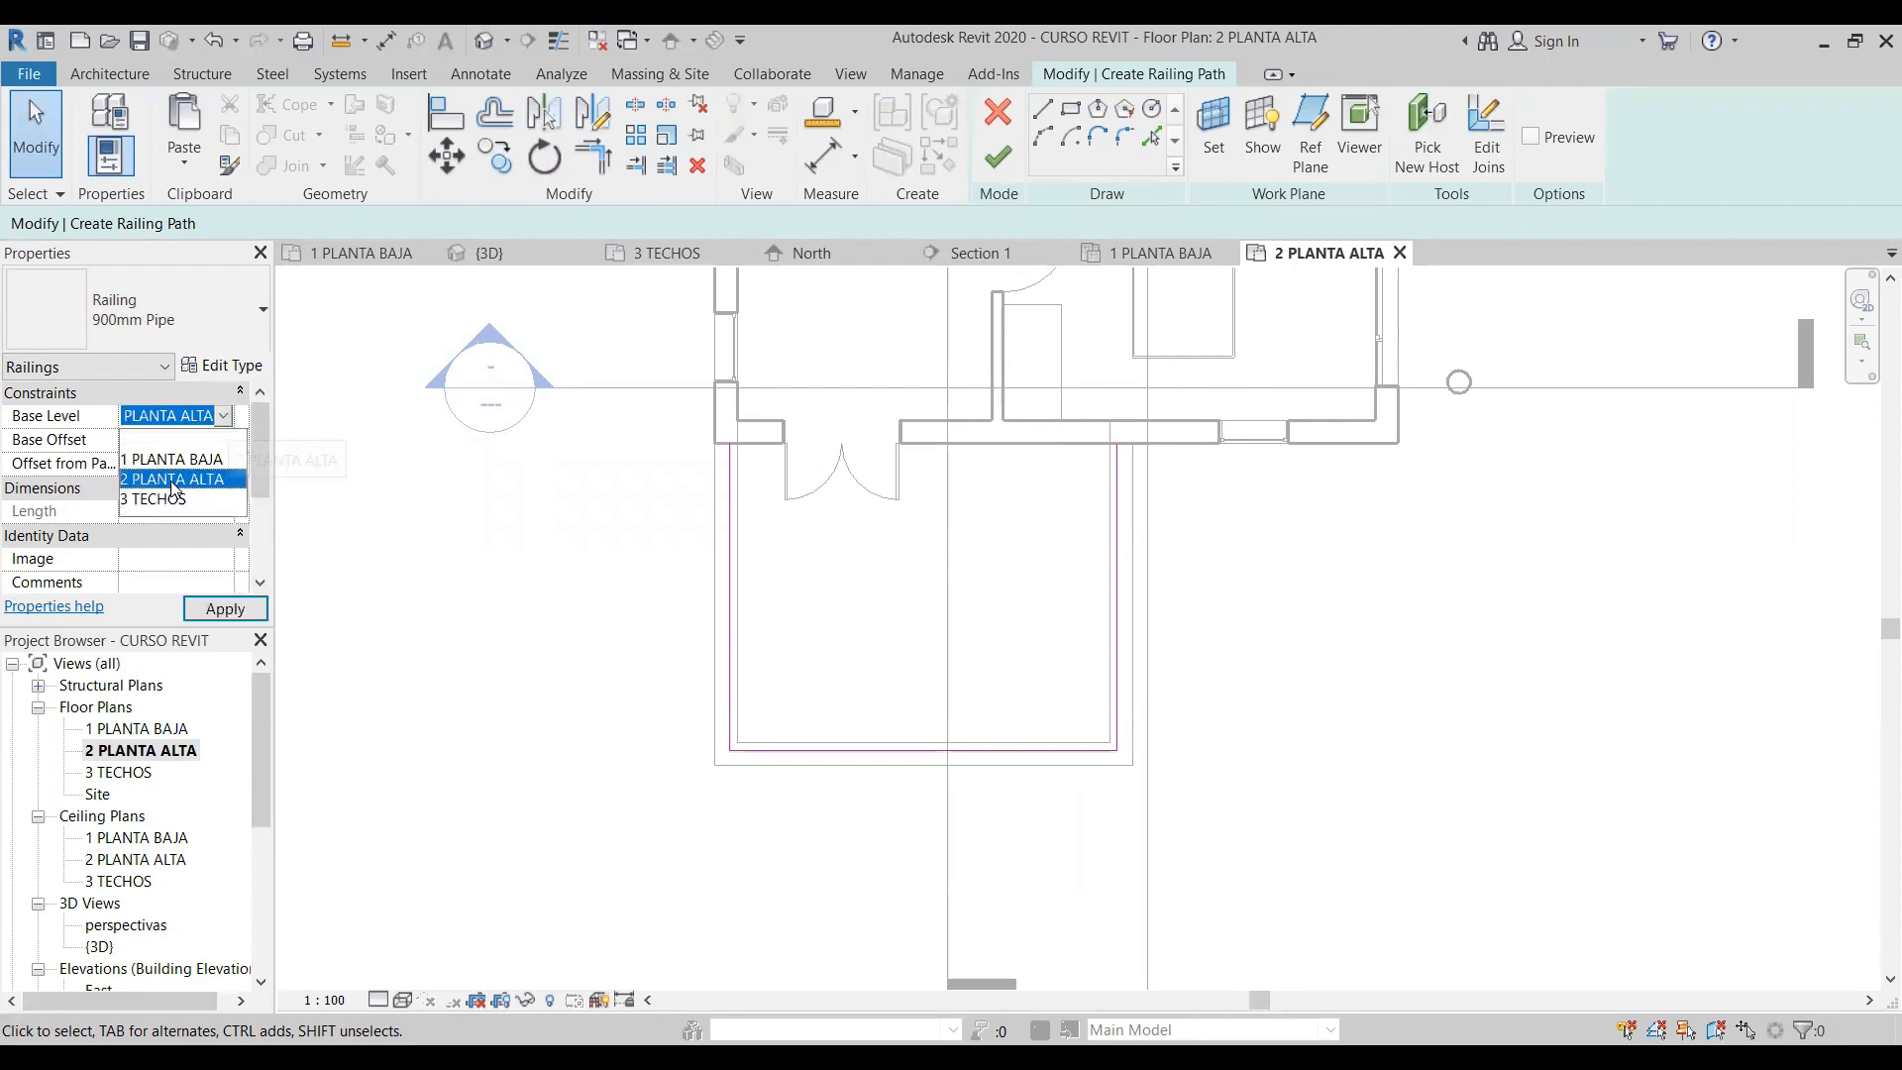
{"action": "left_click", "coordinate": [223, 426]}
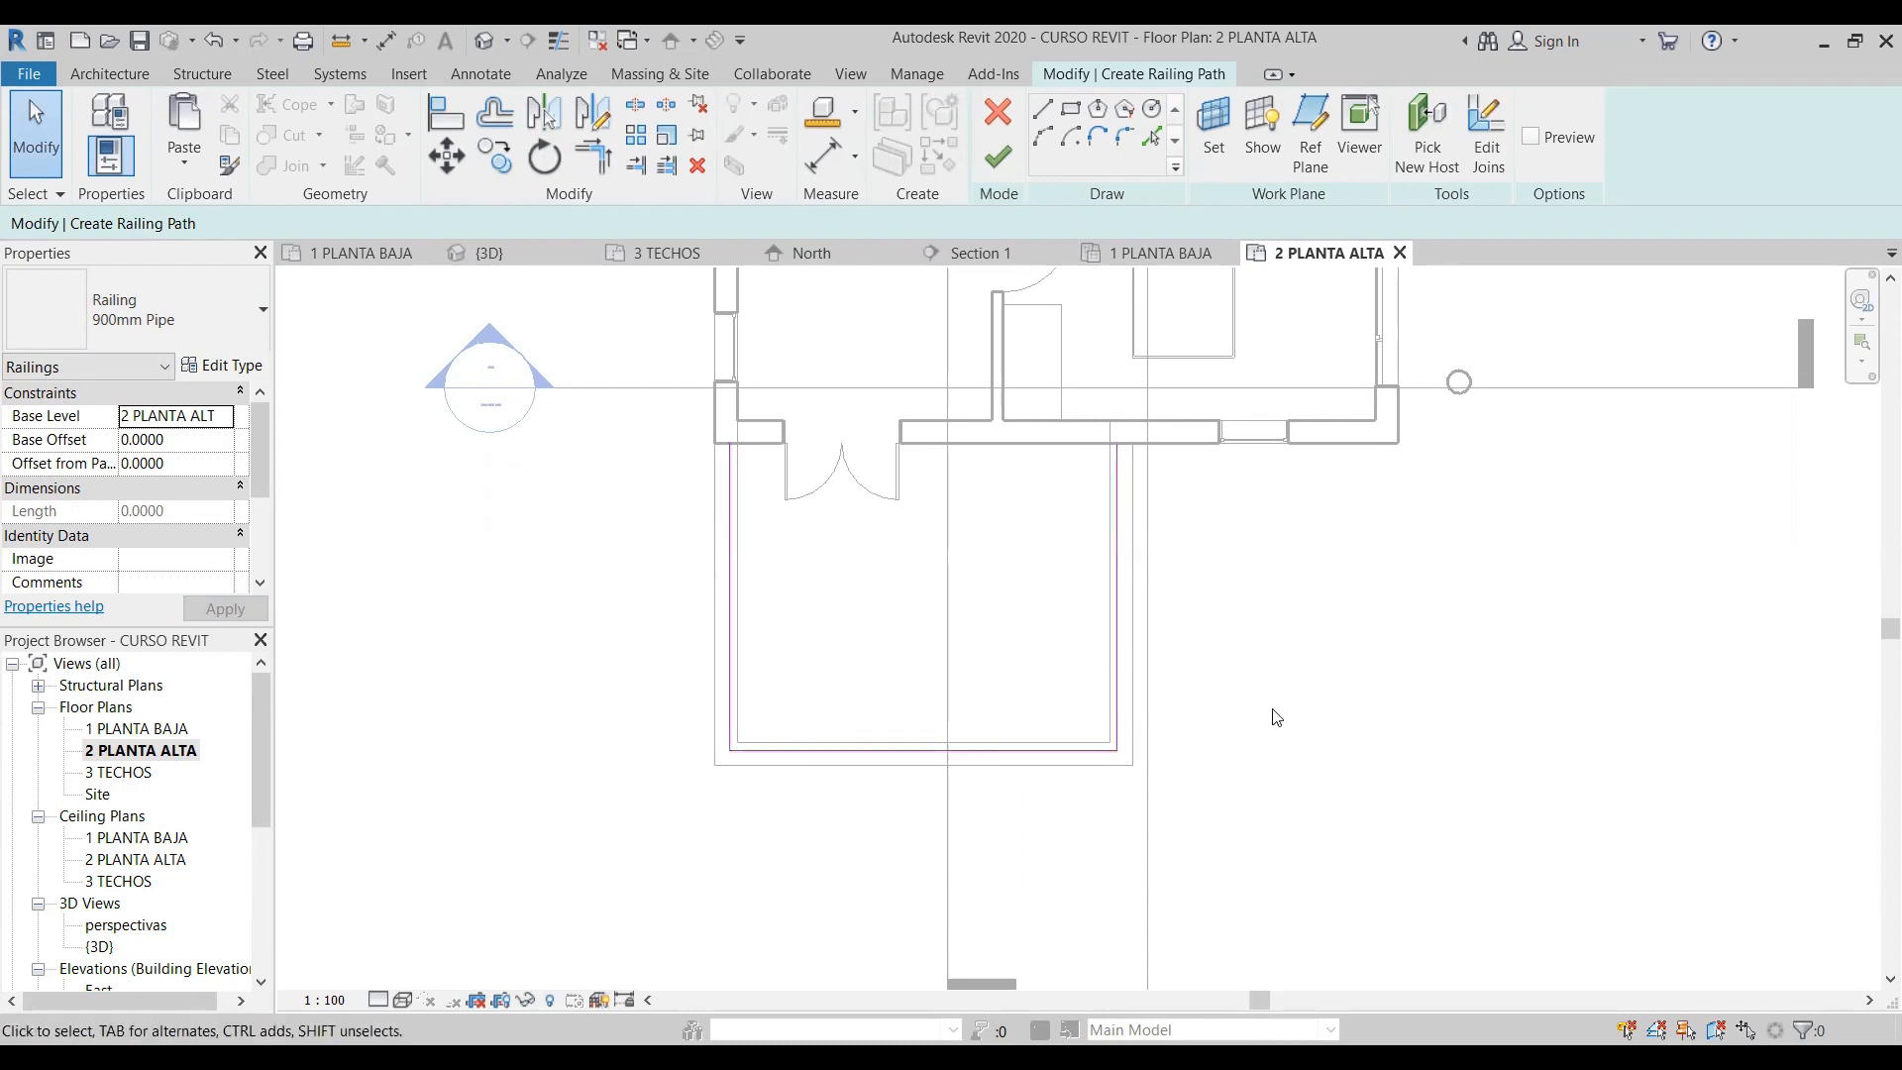
- Set the terrace railing's base offset to 0.5 and finish the railing path
{"action": "left_click", "coordinate": [156, 440]}
{"action": "left_click", "coordinate": [148, 440]}
{"action": "left_click", "coordinate": [104, 436]}
{"action": "type", "text": ".5"}
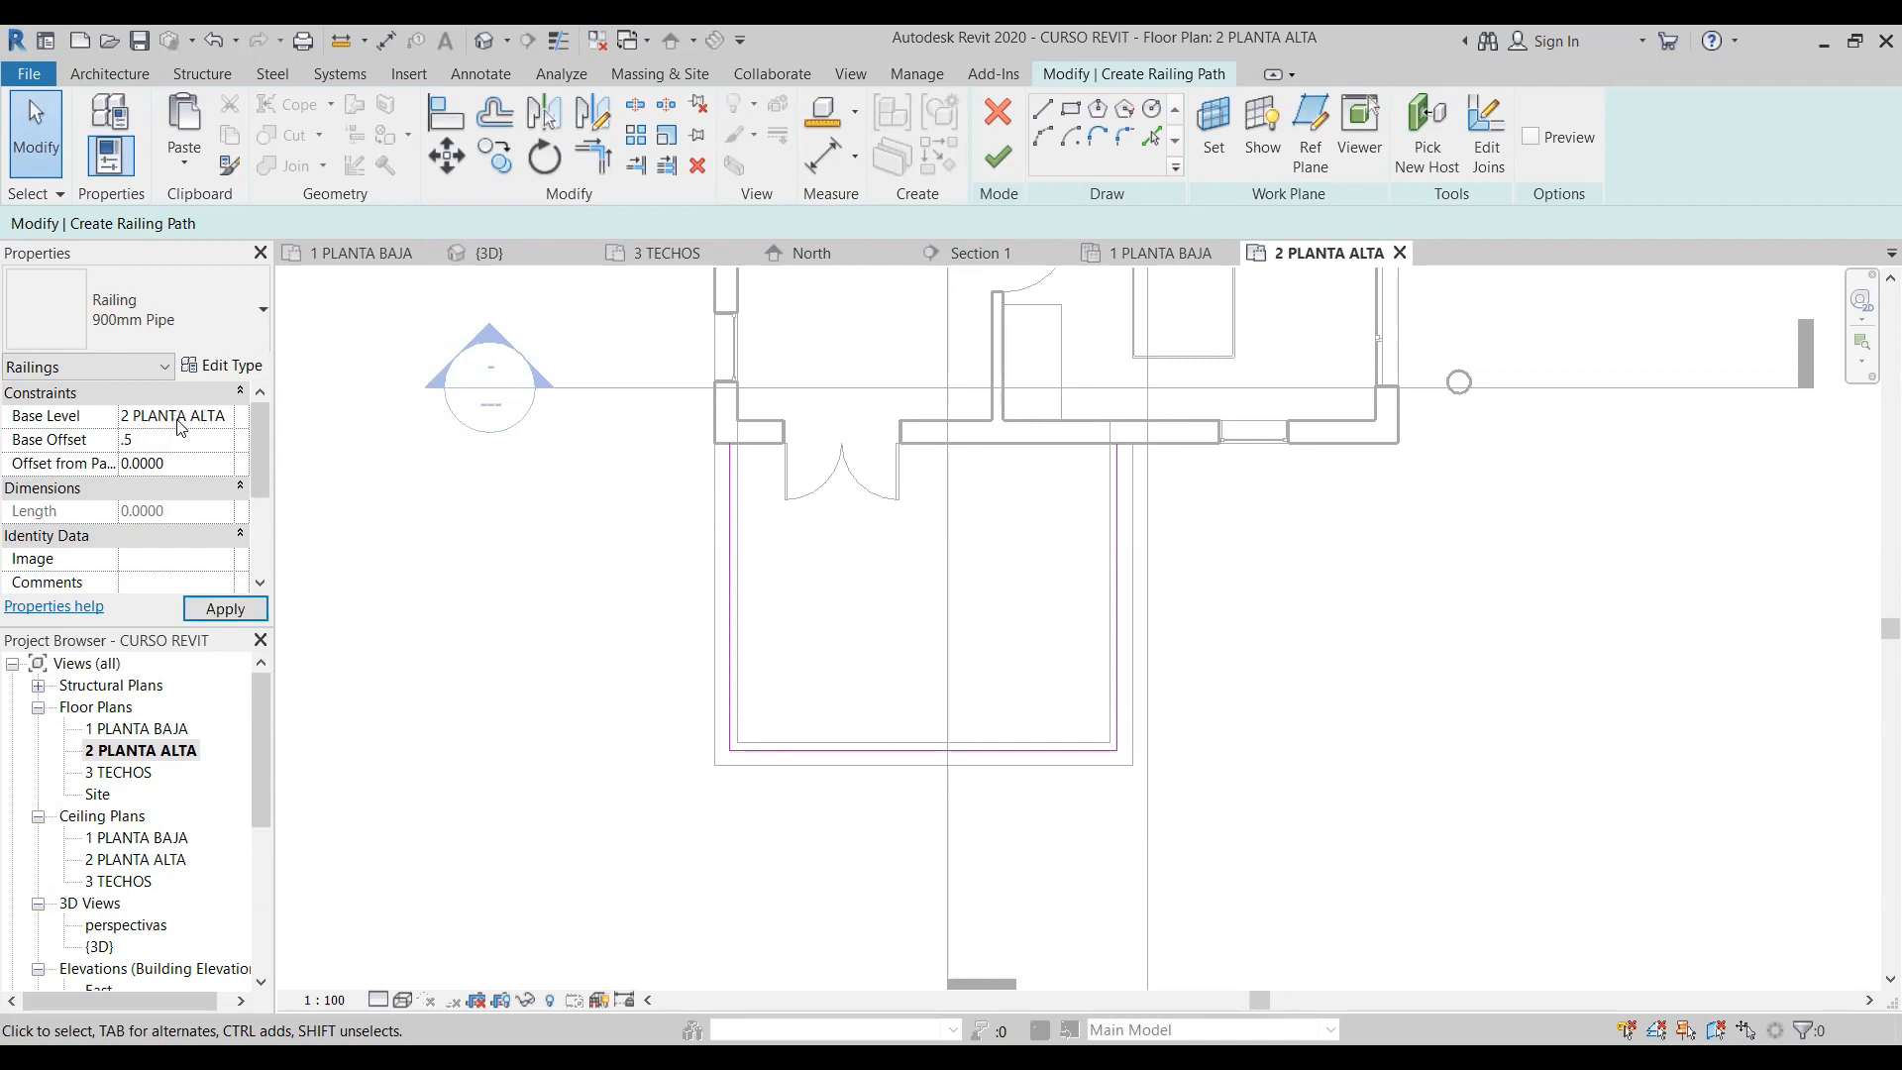
{"action": "left_click", "coordinate": [206, 461]}
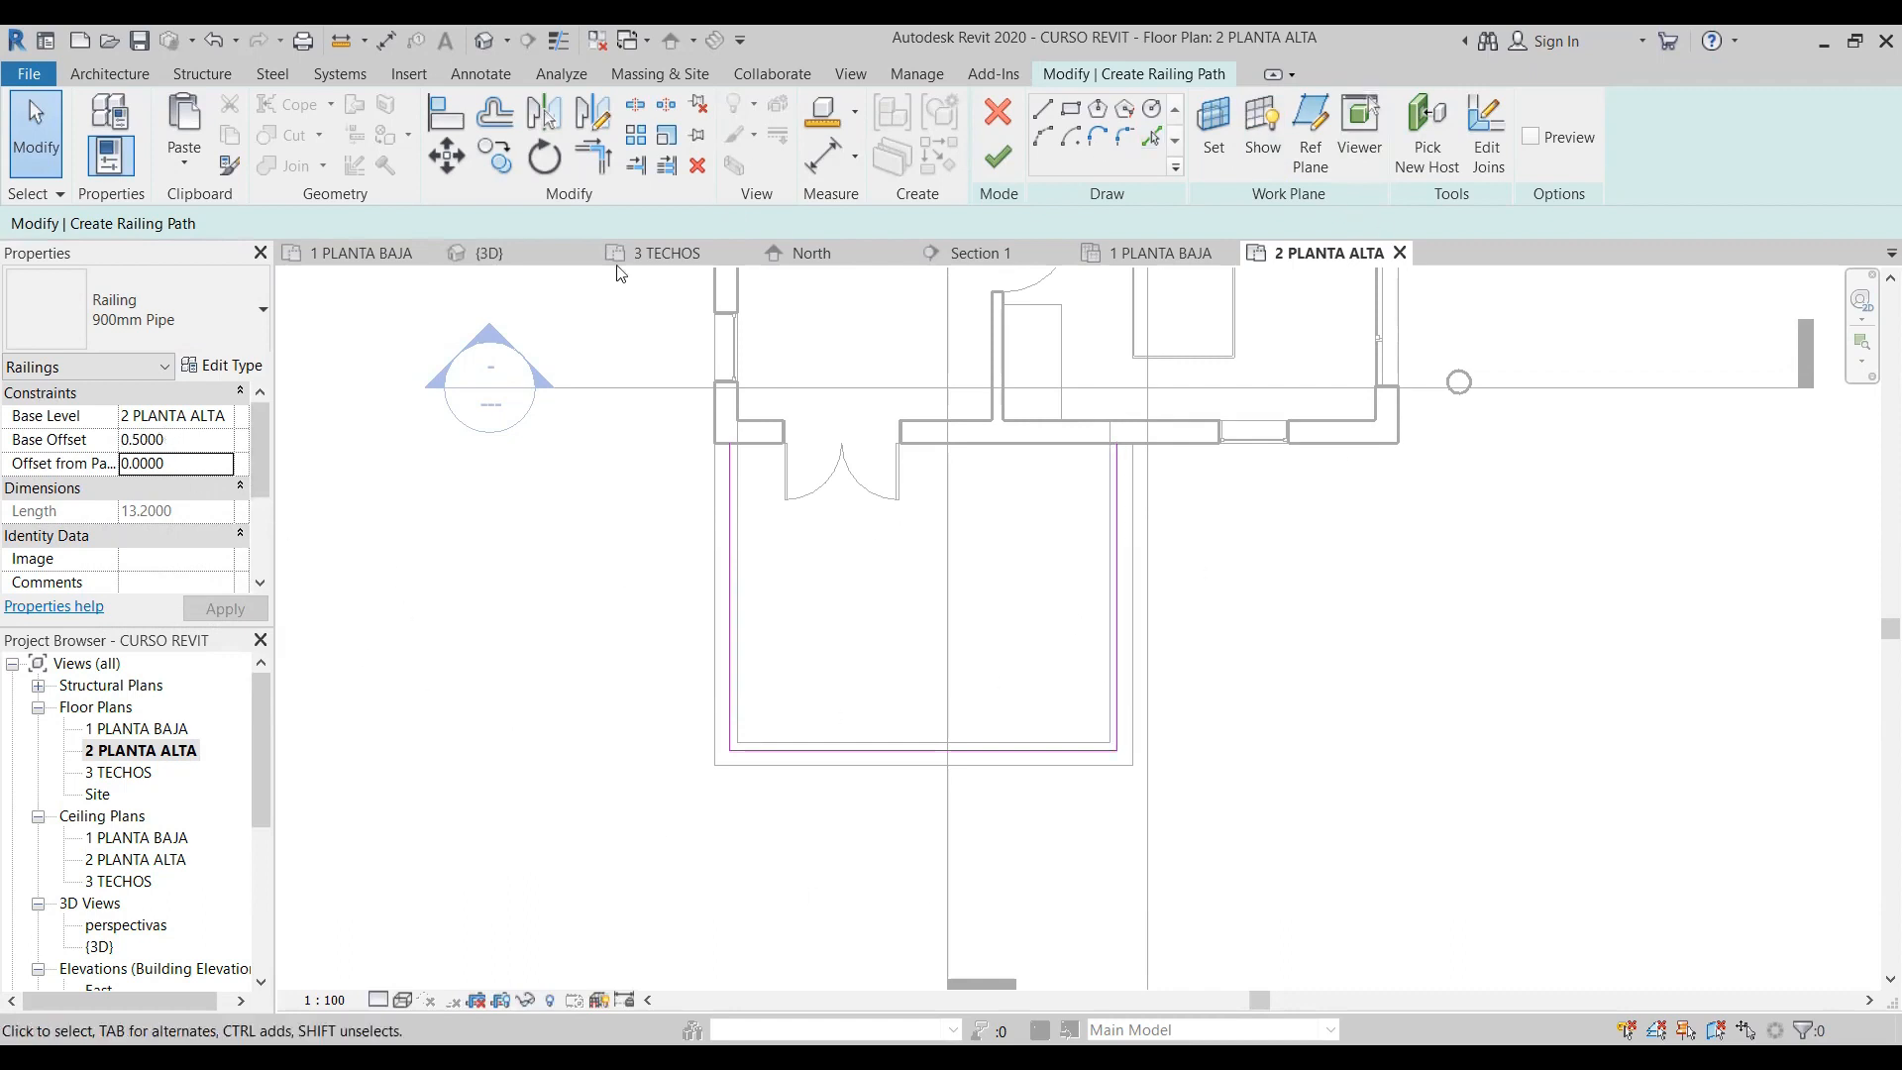
{"action": "left_click", "coordinate": [998, 153]}
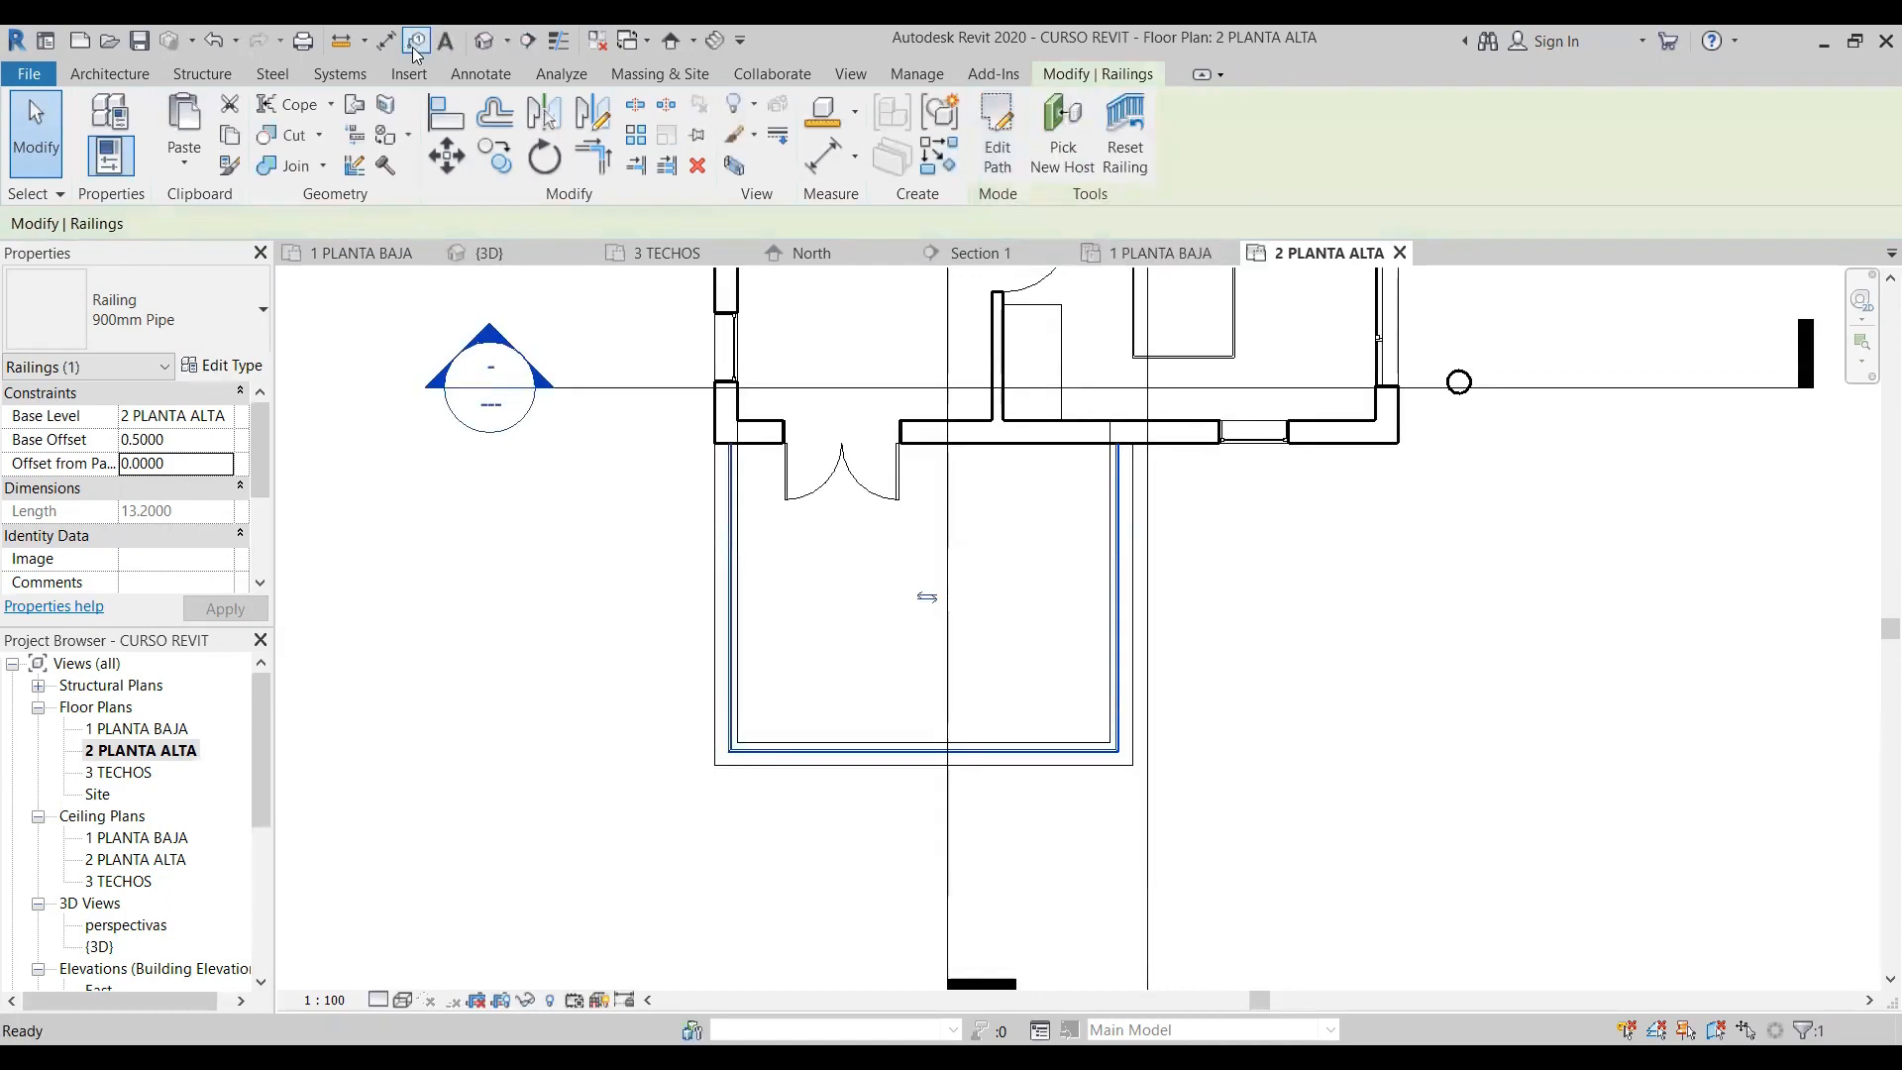
- Inspect the terrace railing in the 3D view, selecting the railing and the parapet wall beneath it
{"action": "left_click", "coordinate": [484, 45]}
{"action": "scroll", "coordinate": [1053, 662], "scroll_direction": "up", "scroll_amount": 5}
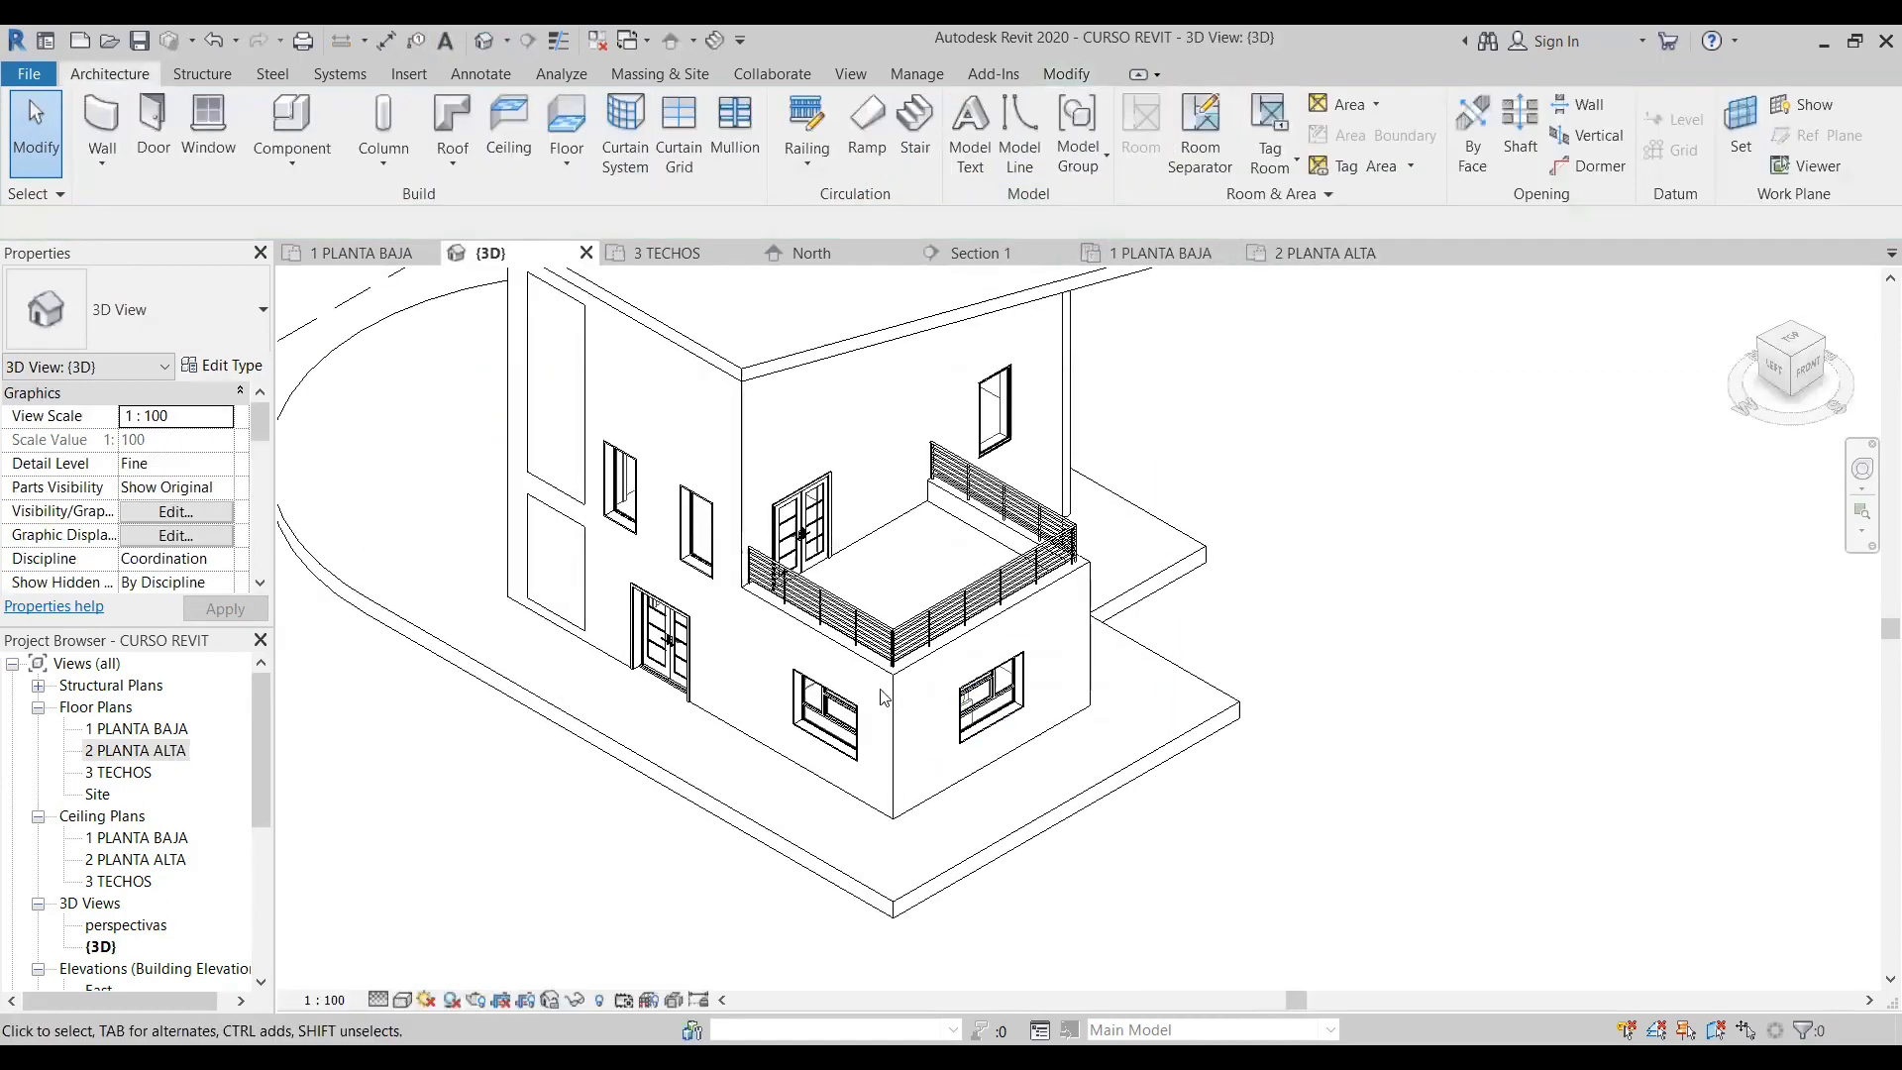
{"action": "left_click", "coordinate": [778, 555]}
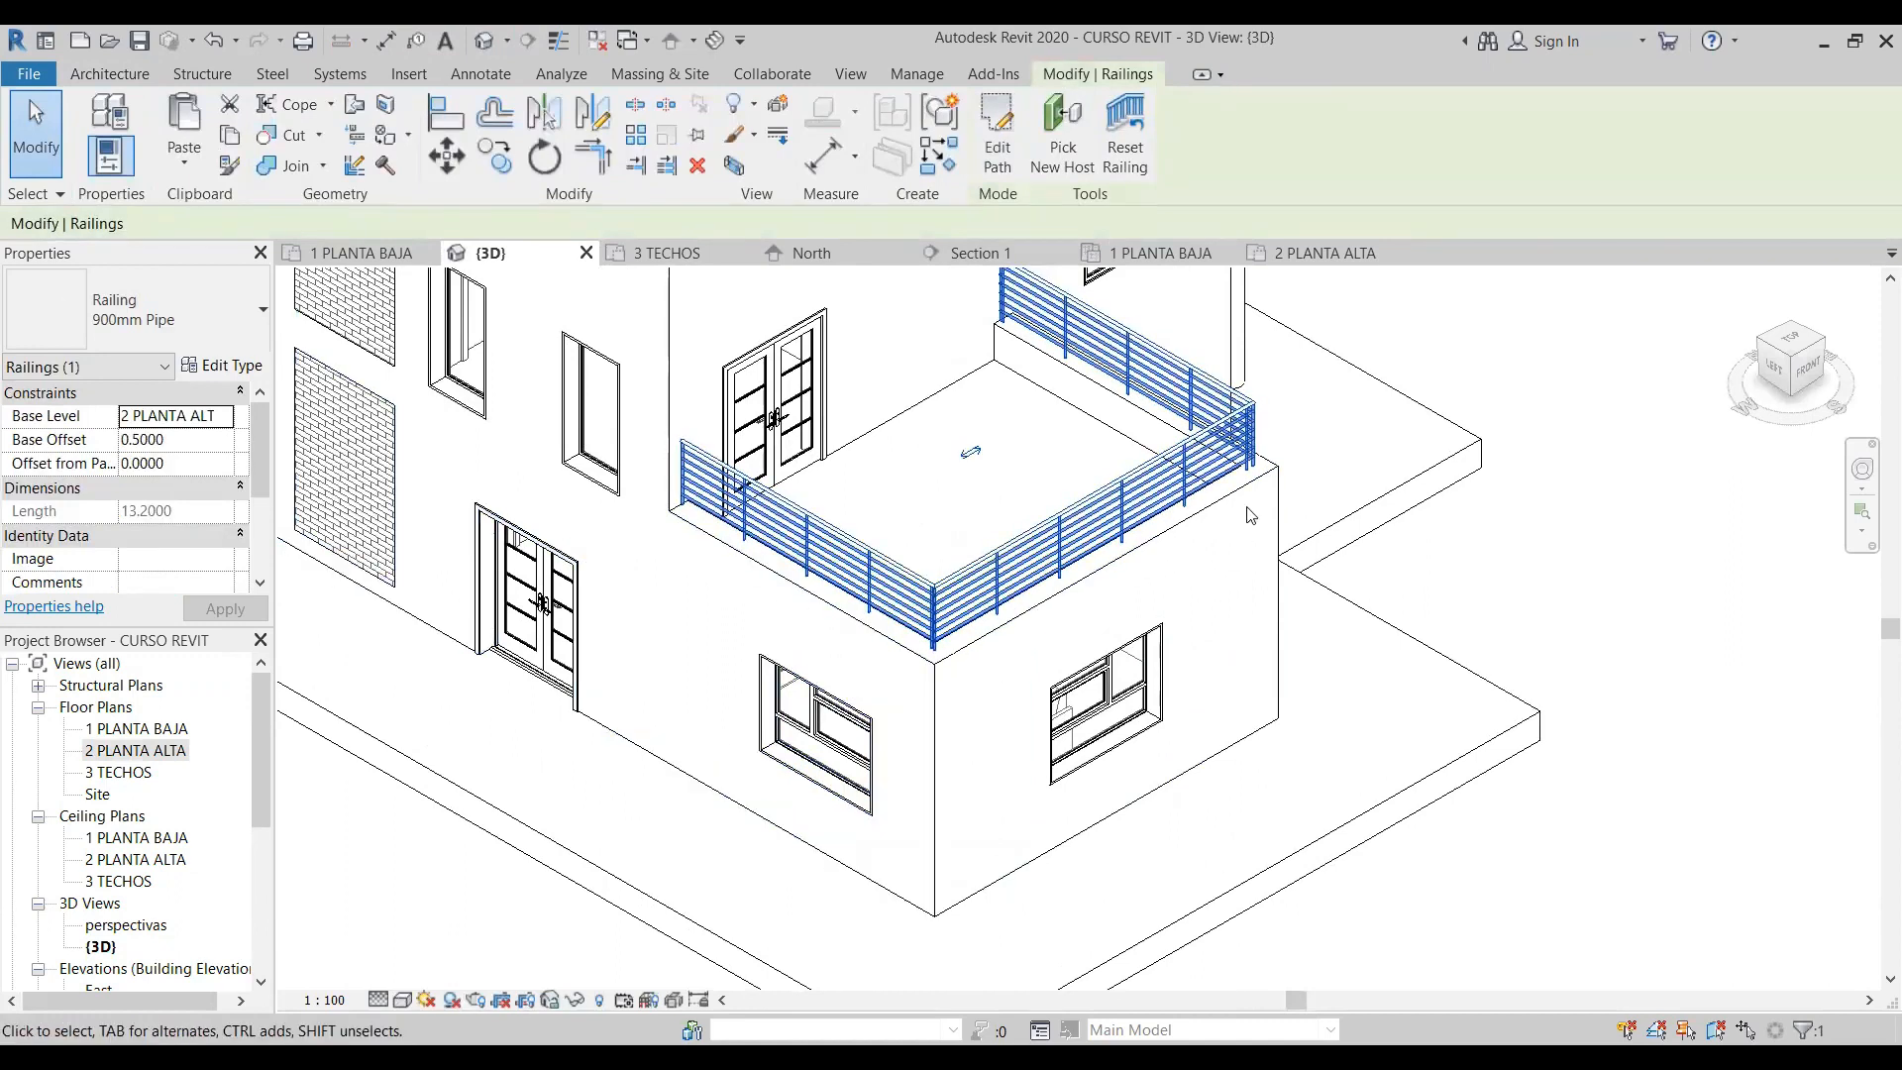
{"action": "left_click", "coordinate": [966, 656]}
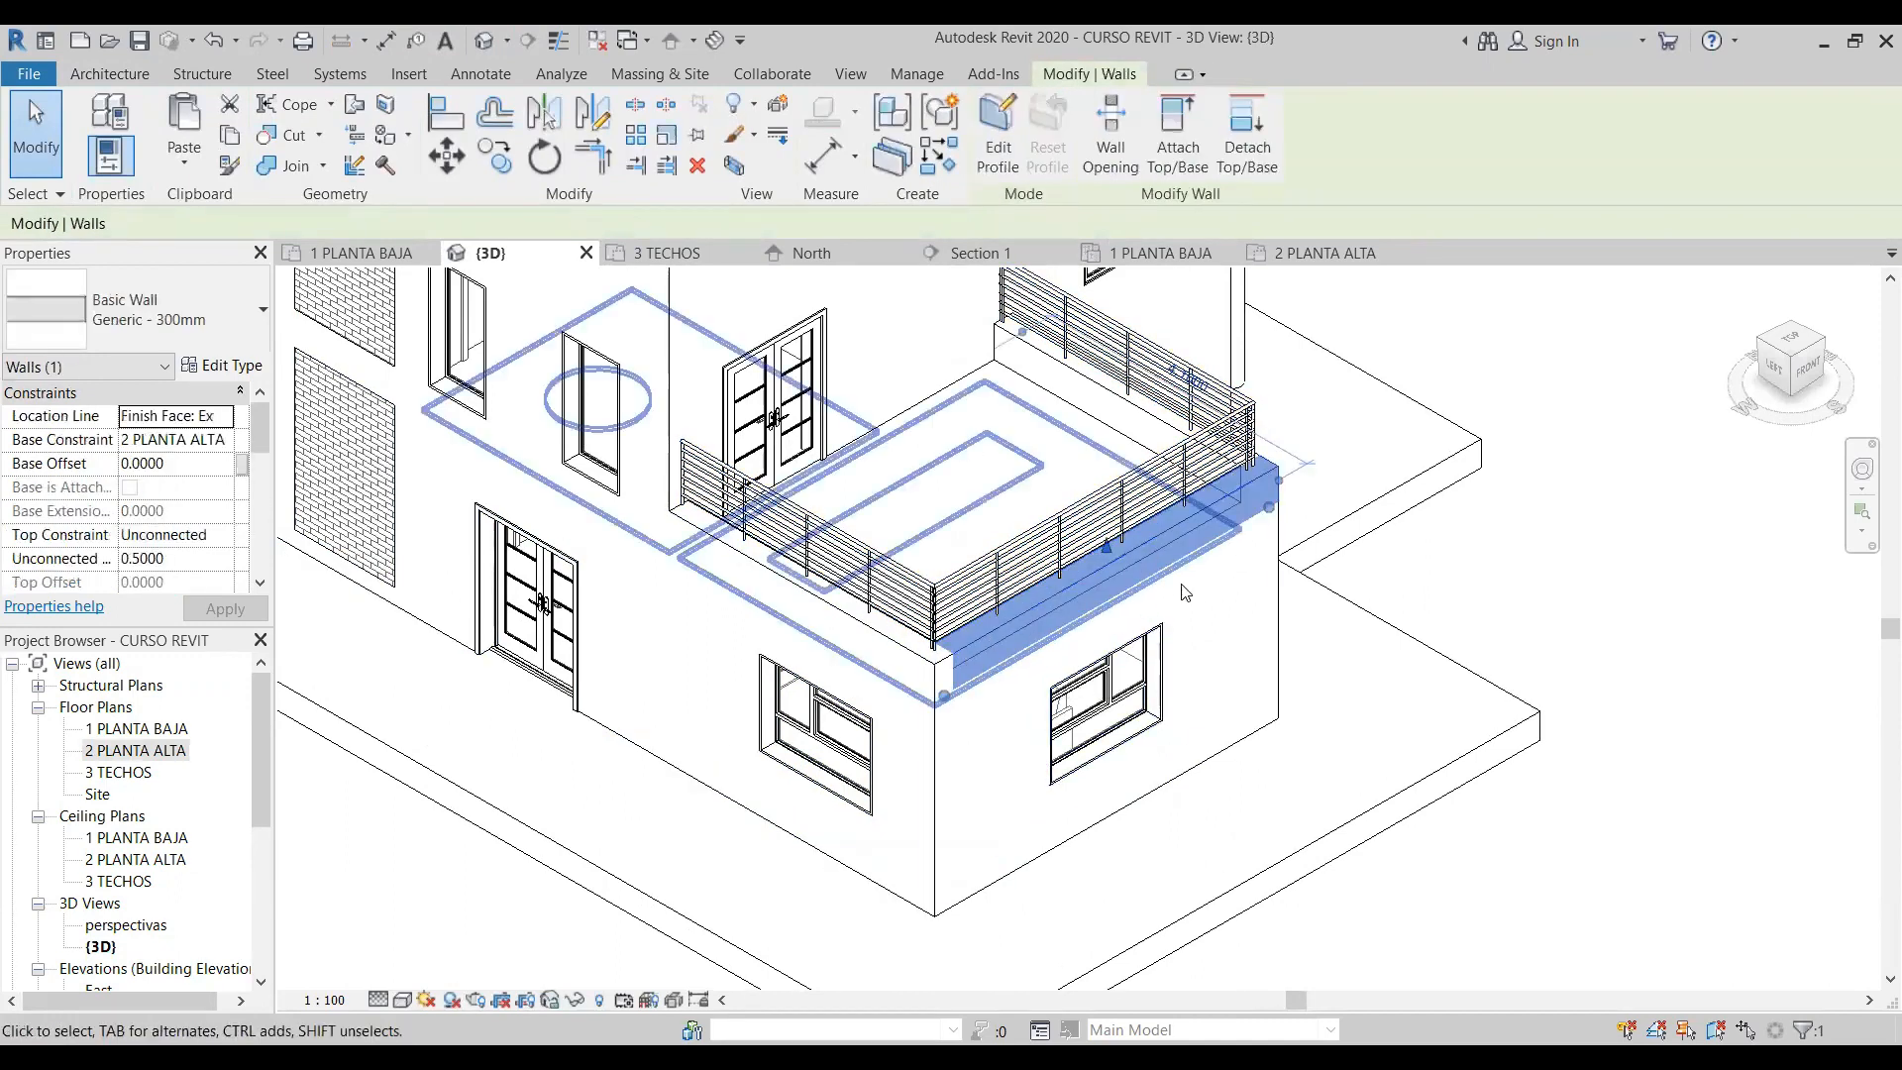
- Examine how the finished terrace railing sits on the parapet walls, up close and within the whole house in 3D
{"action": "left_click", "coordinate": [1640, 560]}
{"action": "left_click", "coordinate": [1251, 491]}
{"action": "left_click", "coordinate": [1628, 571]}
{"action": "middle_click_drag", "start_coordinate": [1164, 365], "coordinate": [1154, 479]}
{"action": "left_click", "coordinate": [1154, 478]}
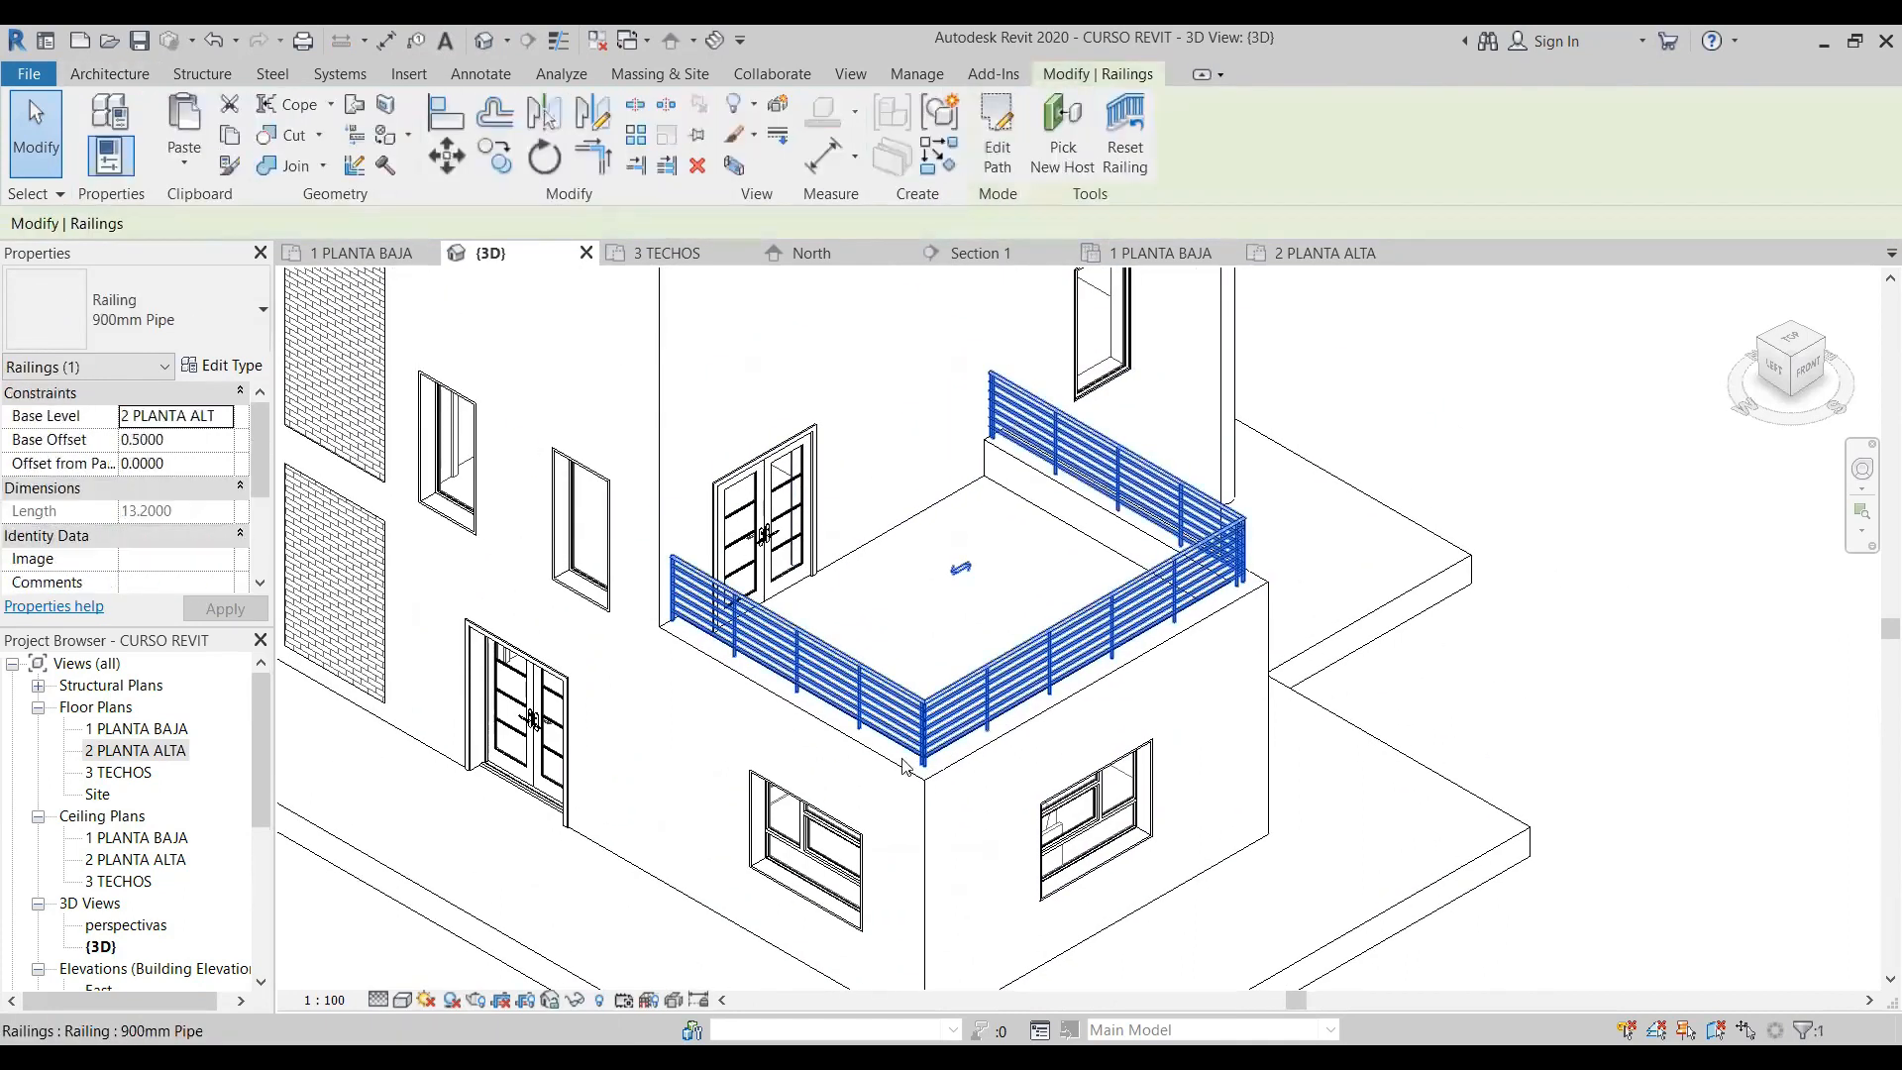
{"action": "left_click", "coordinate": [1658, 707]}
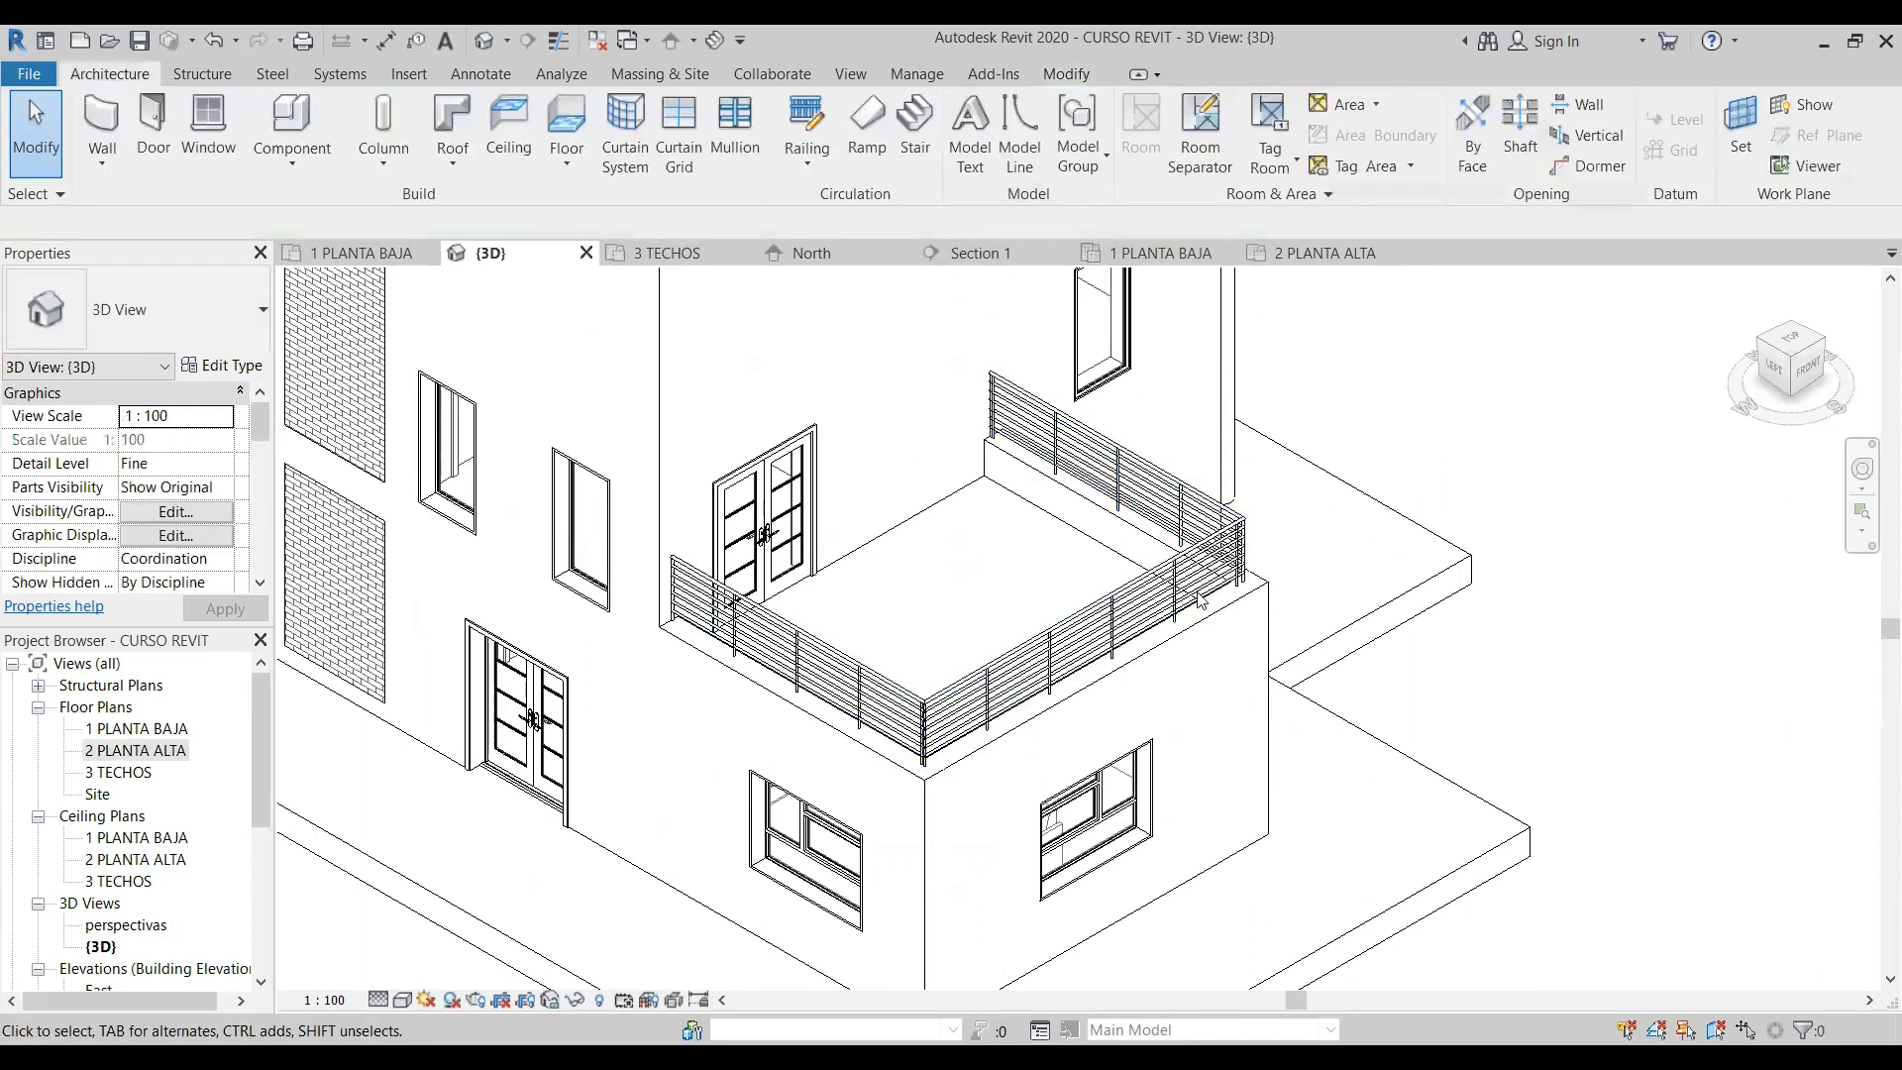
{"action": "scroll", "coordinate": [1192, 596], "scroll_direction": "down", "scroll_amount": 3}
{"action": "middle_click_drag", "start_coordinate": [1470, 599], "coordinate": [1371, 723]}
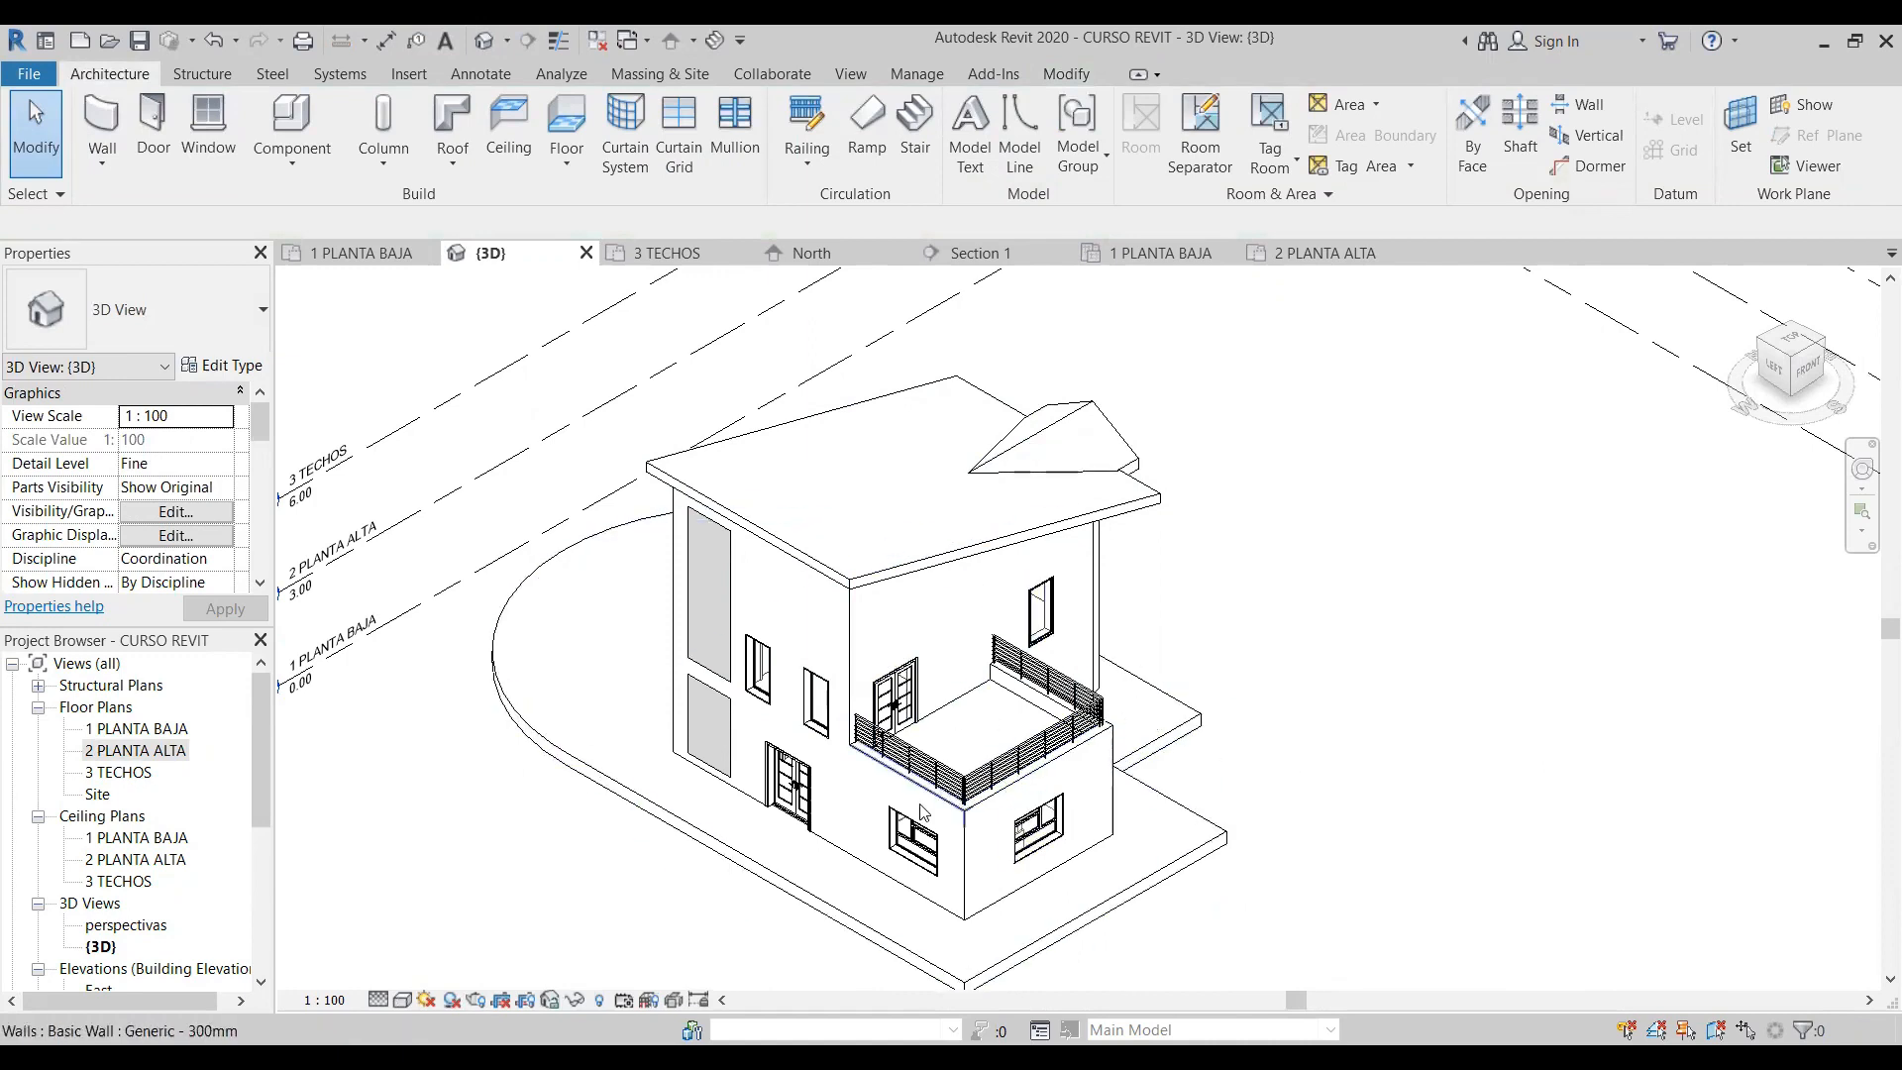
{"action": "middle_click_drag", "start_coordinate": [1373, 551], "coordinate": [1130, 555]}
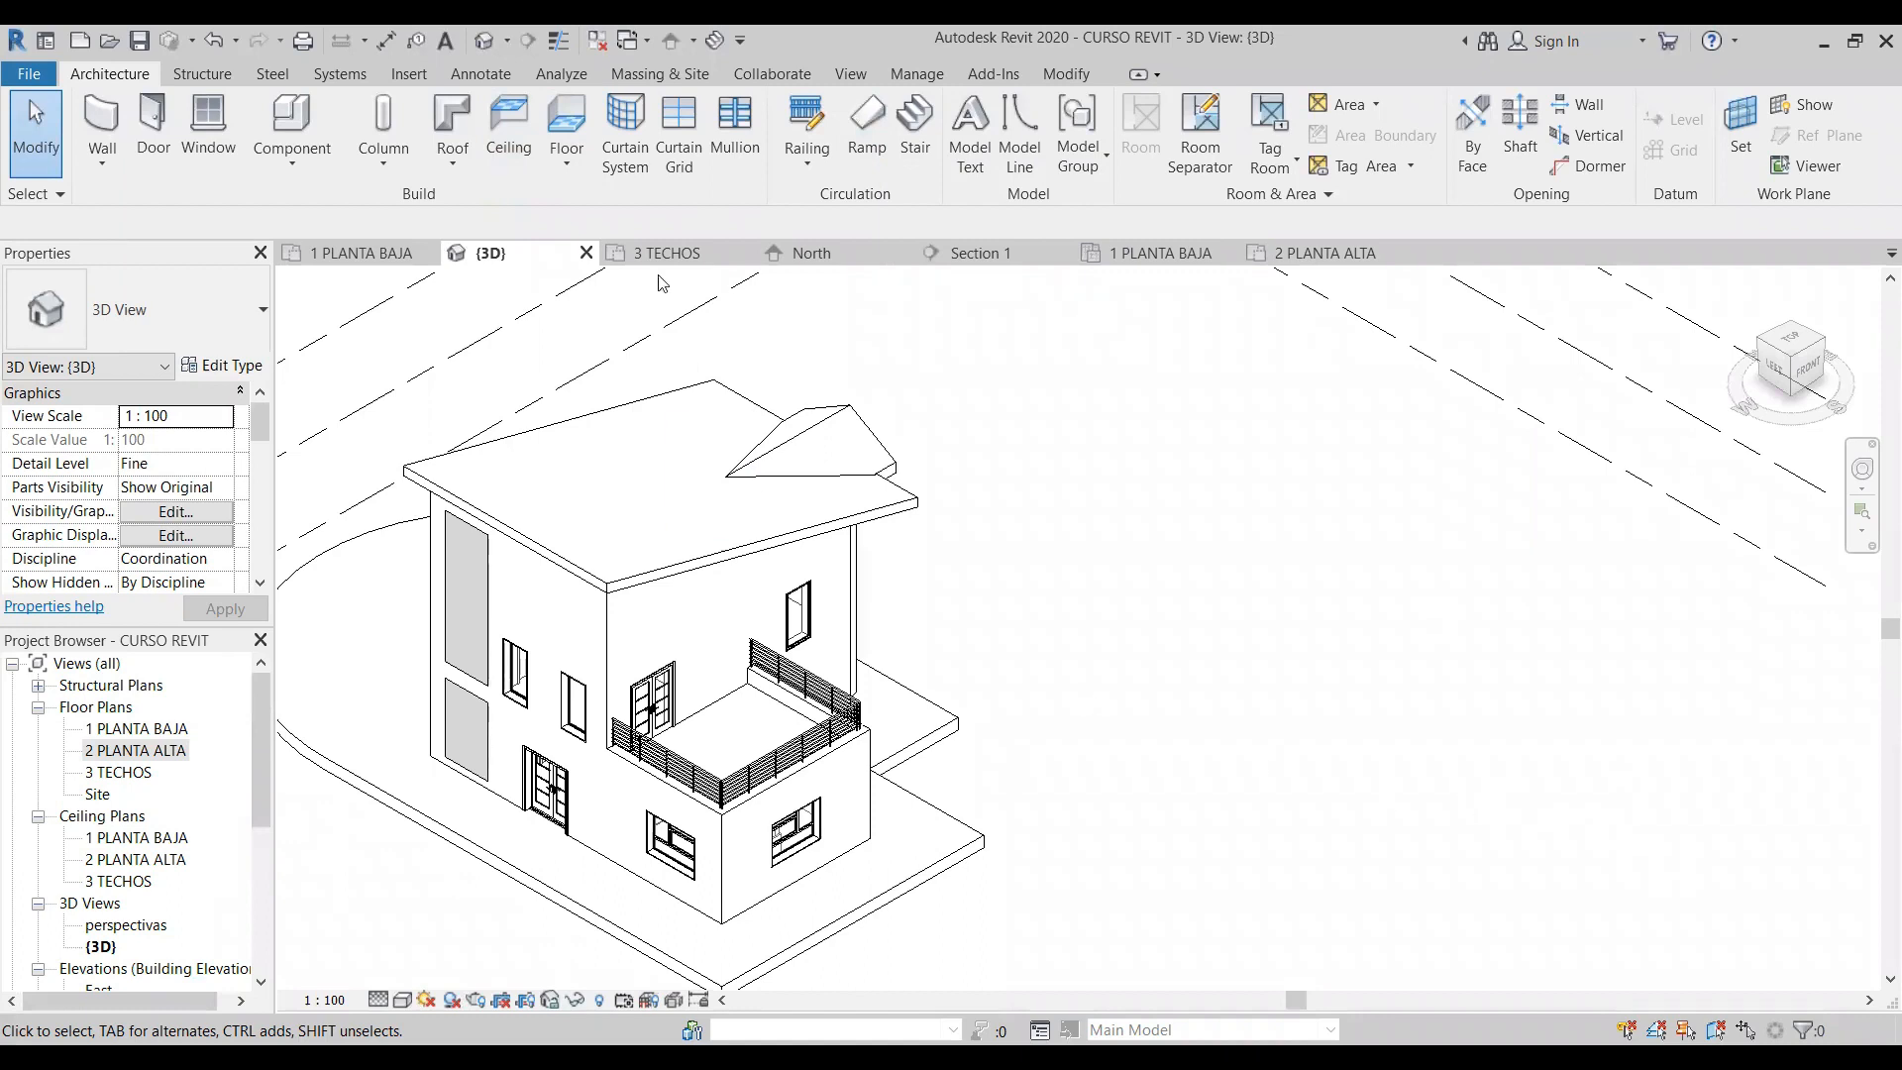
- Create a rectangular Wood Joist 220mm - Wood Finish floor about 4.6 m wide on 1 PLANTA BAJA, beside the house
{"action": "left_click", "coordinate": [573, 167]}
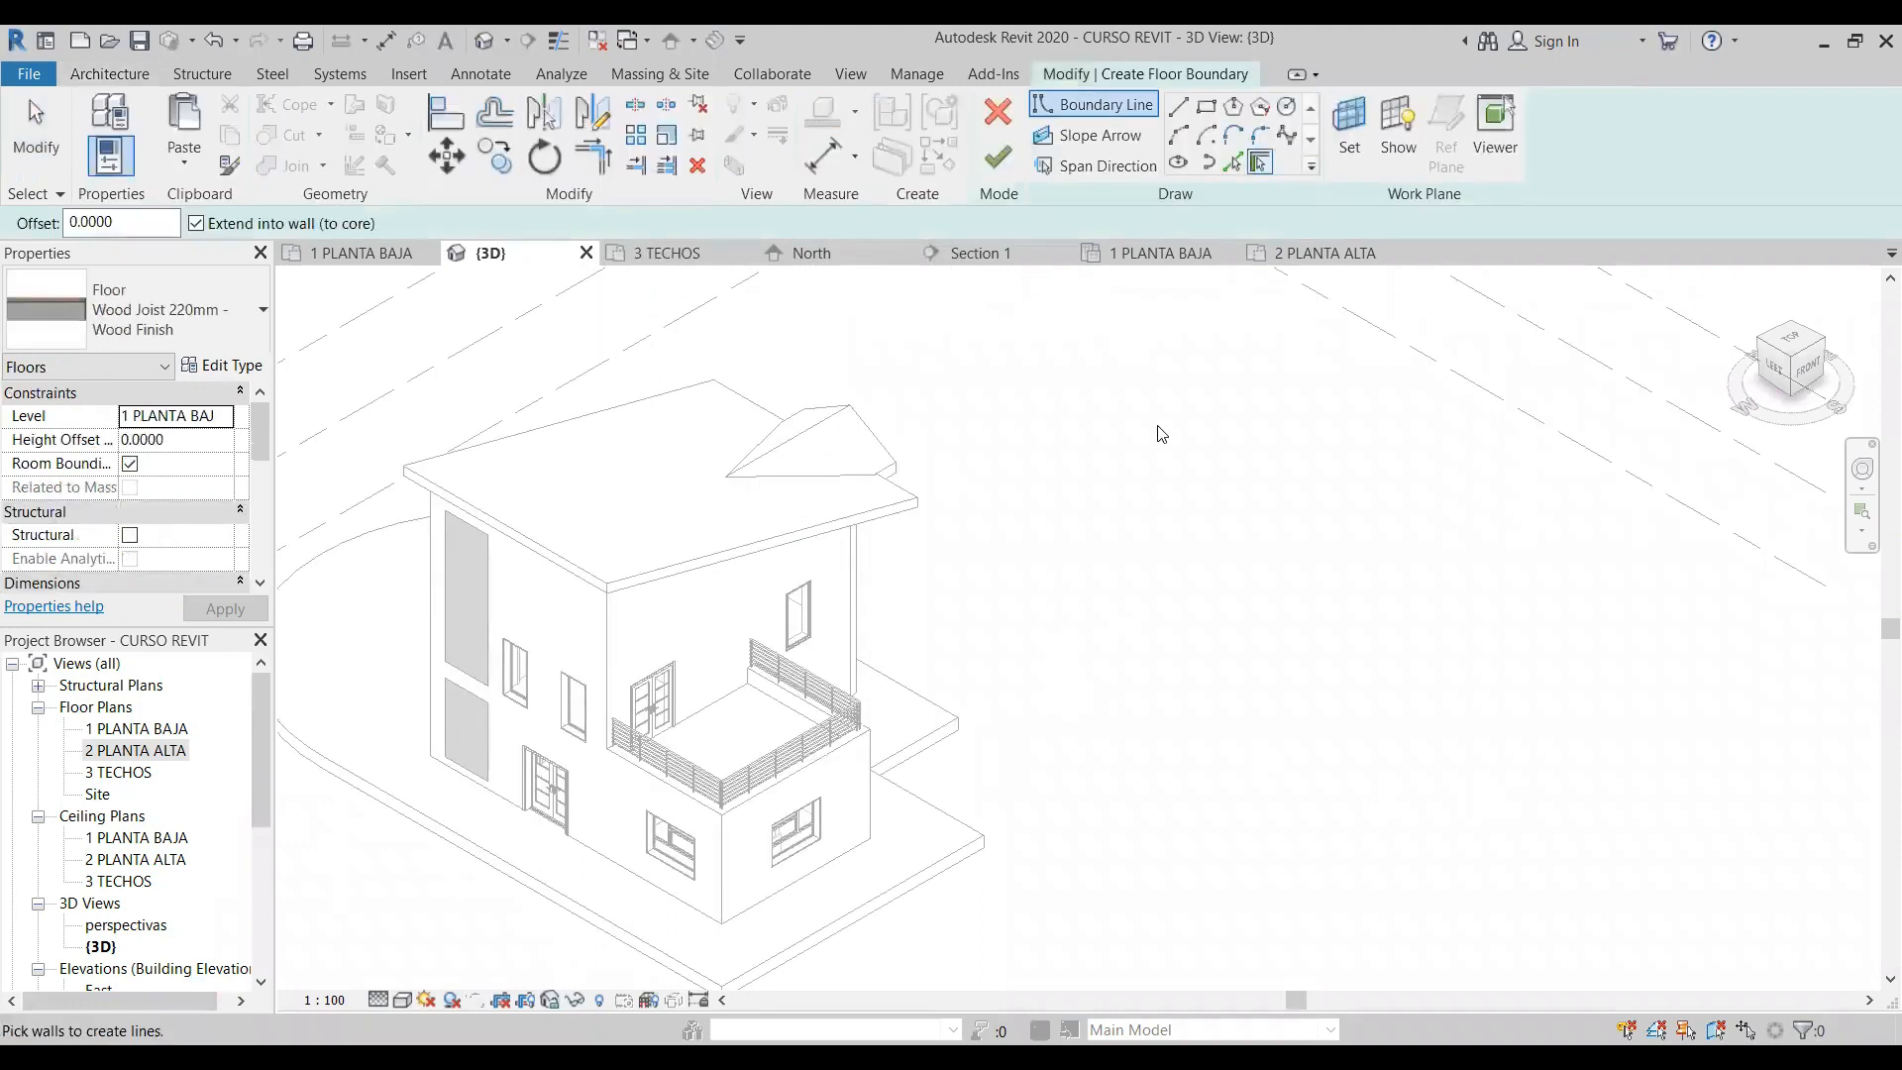
{"action": "left_click", "coordinate": [1206, 106]}
{"action": "left_click", "coordinate": [1164, 540]}
{"action": "left_click", "coordinate": [1322, 772]}
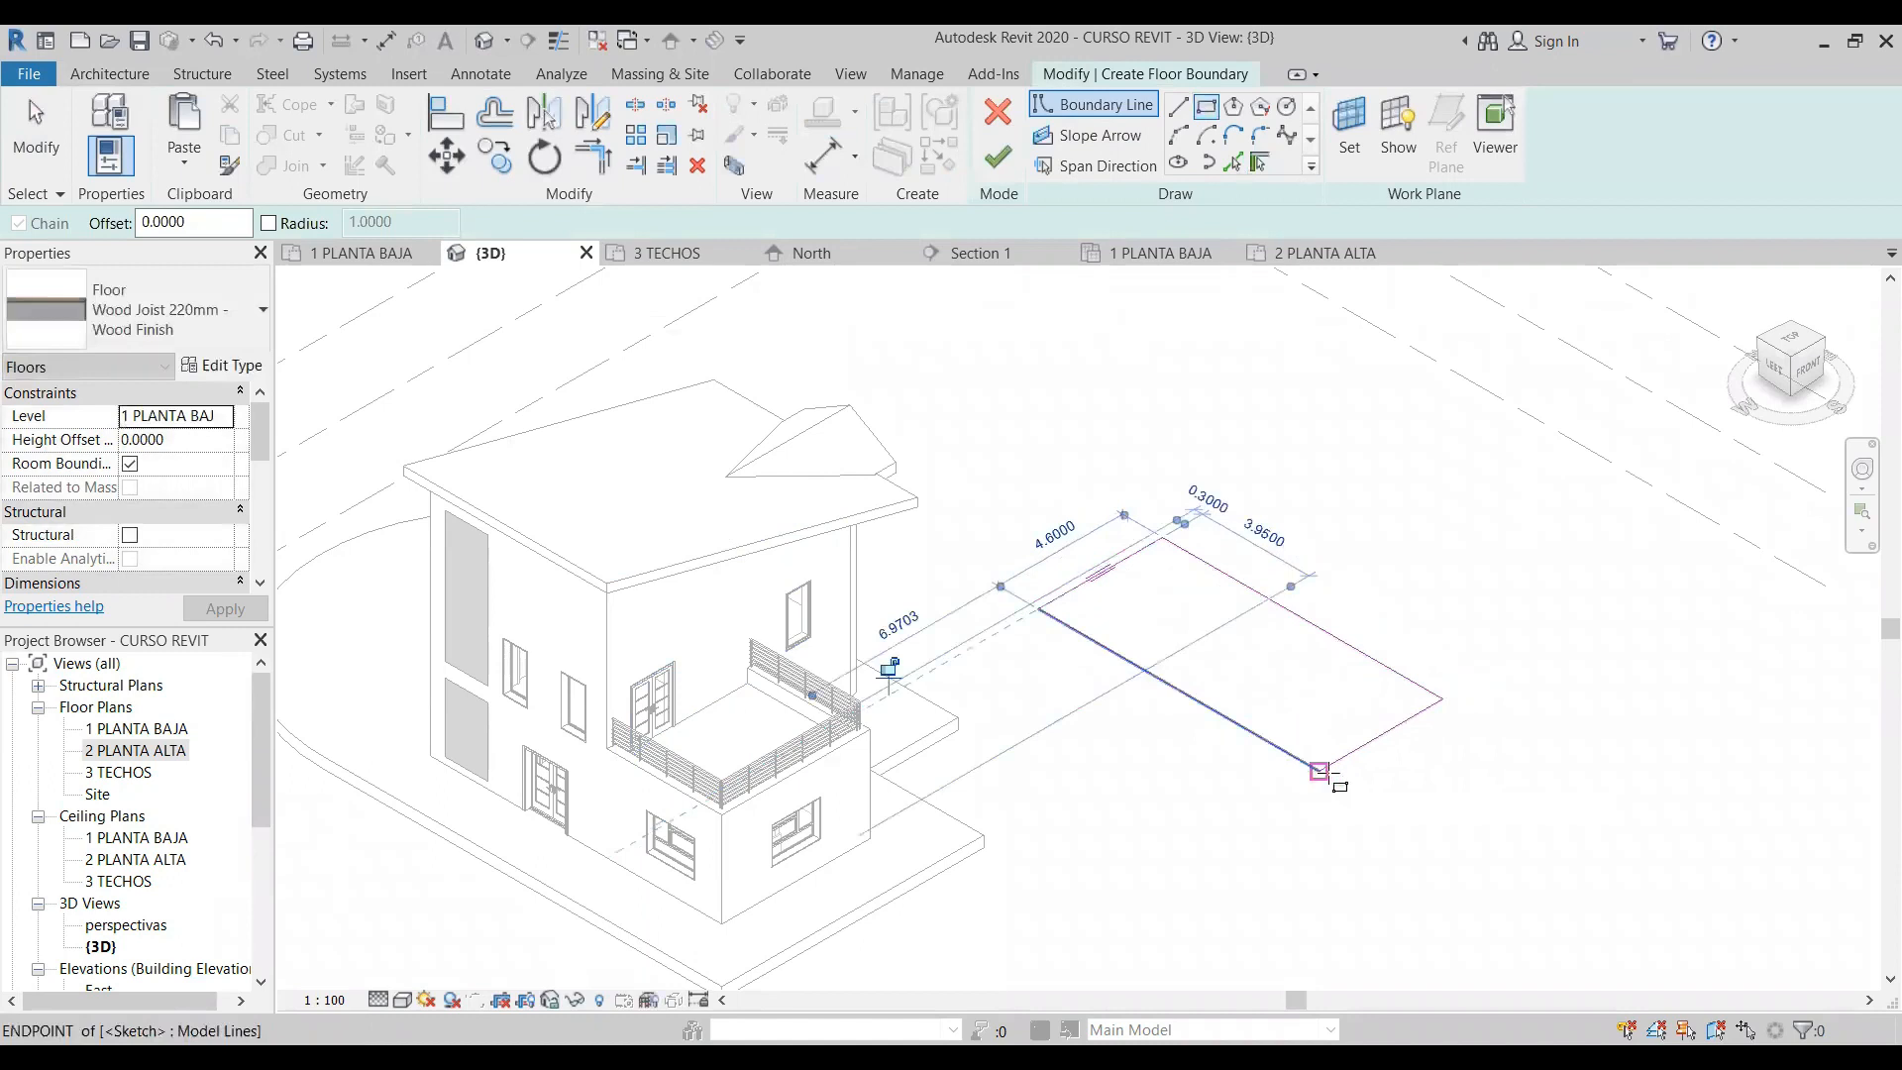
{"action": "left_click", "coordinate": [998, 157]}
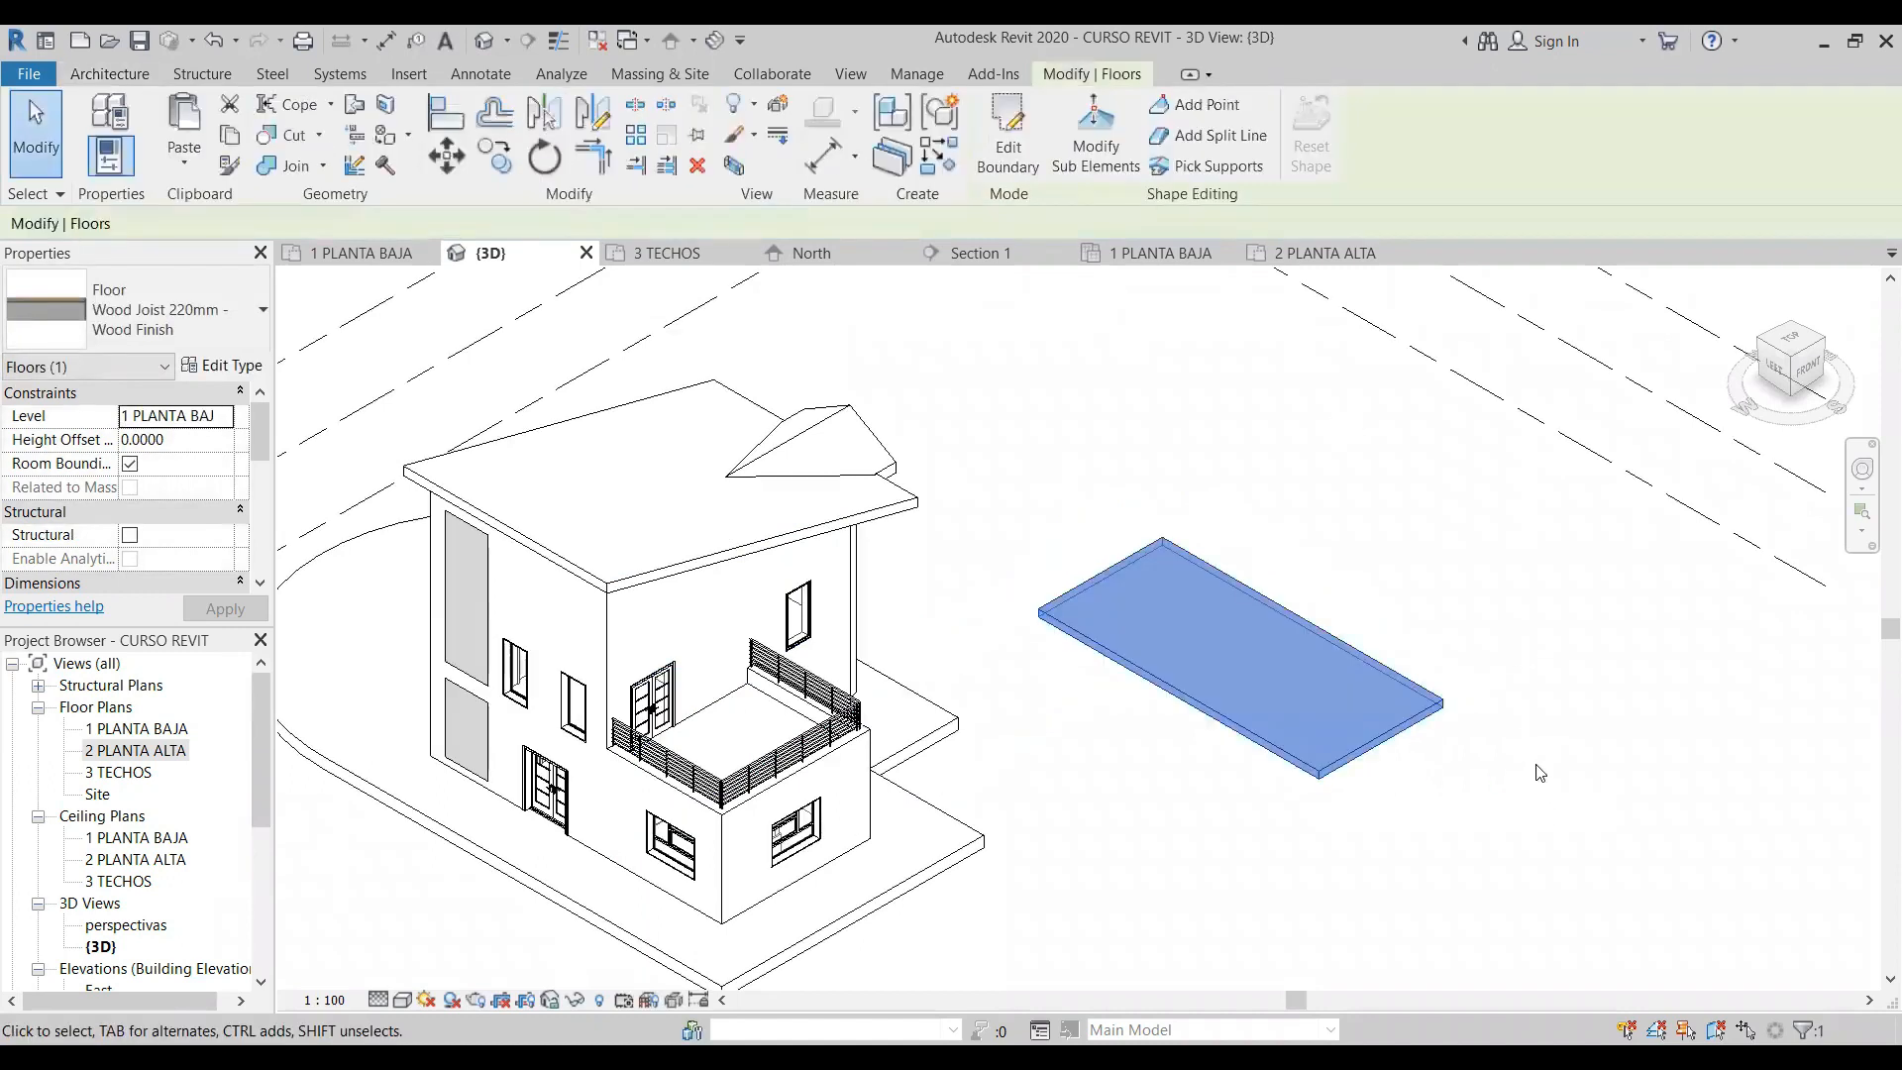
{"action": "left_click", "coordinate": [1538, 769]}
- Sketch a straight 6 m railing path along the new floor slab and finish it as a 900mm Pipe railing
{"action": "scroll", "coordinate": [1543, 673], "scroll_direction": "up", "scroll_amount": 3}
{"action": "middle_click_drag", "start_coordinate": [1432, 614], "coordinate": [1369, 594]}
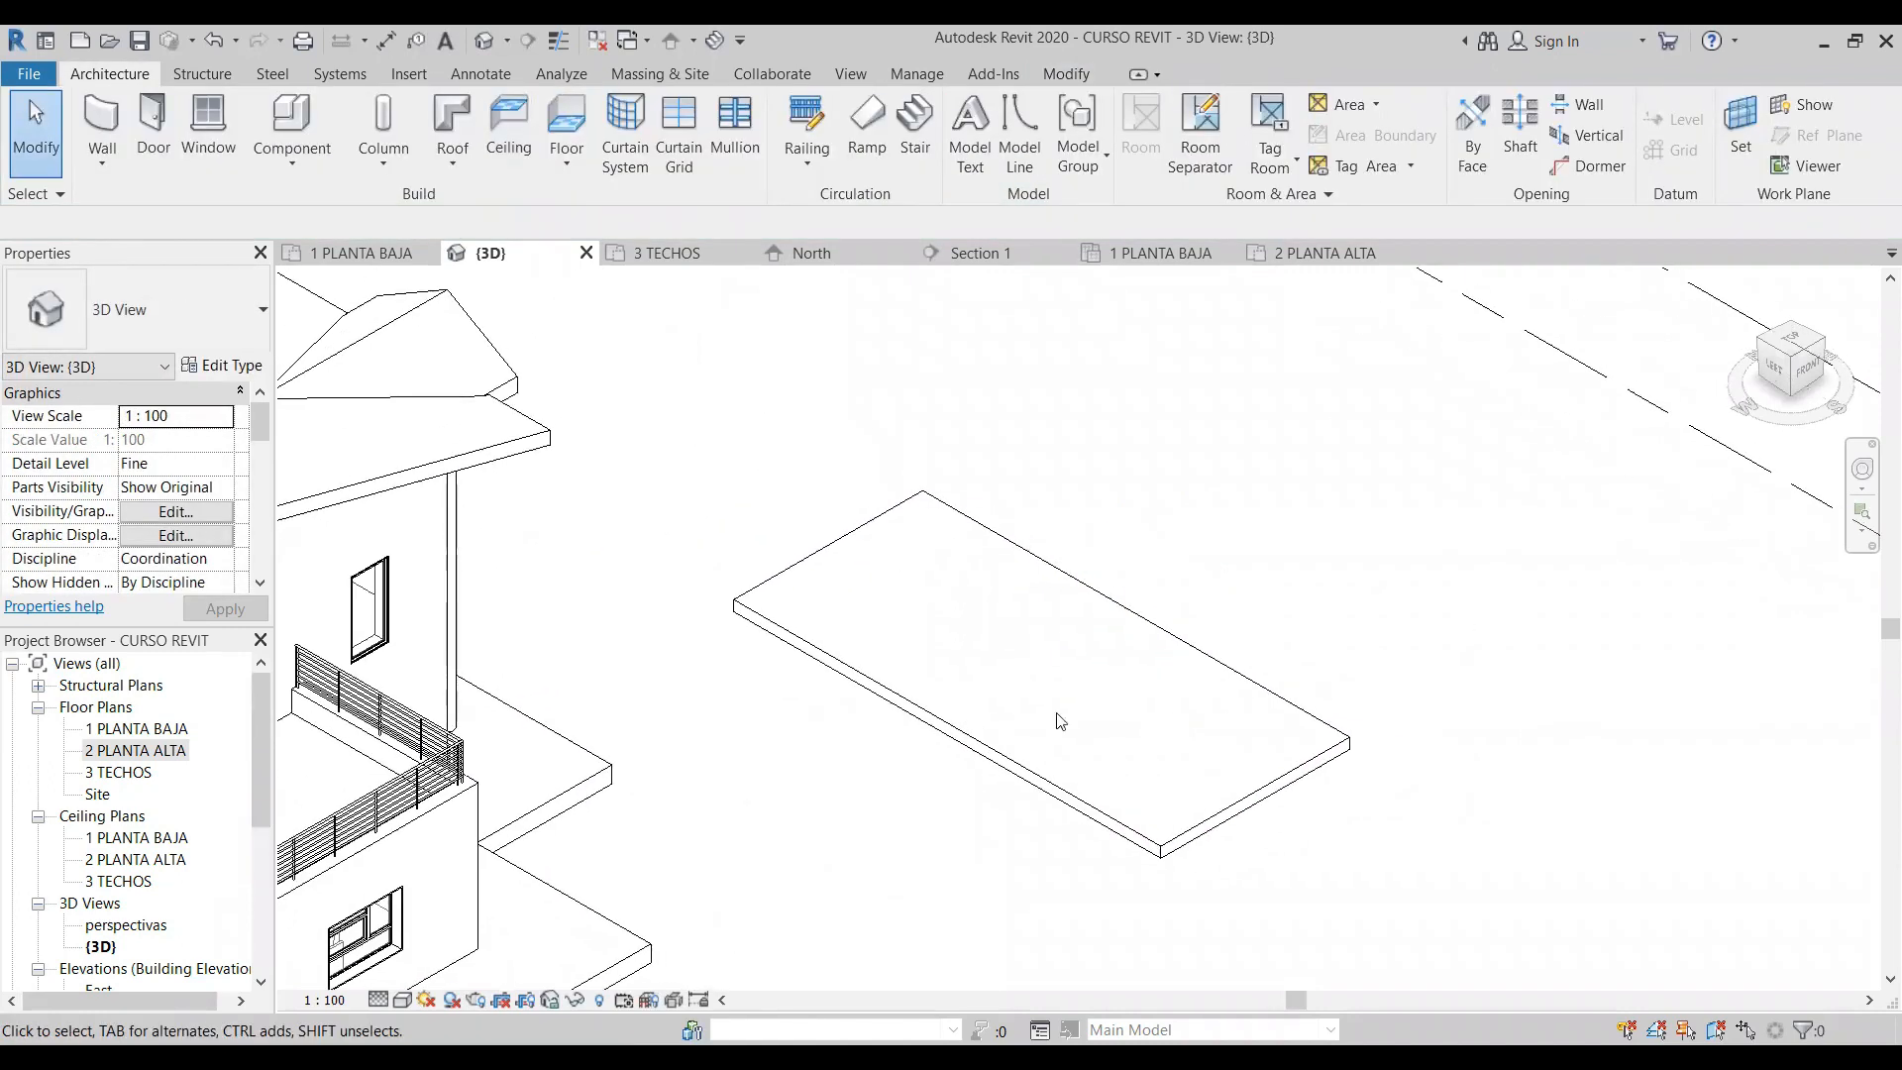
{"action": "left_click", "coordinate": [806, 160]}
{"action": "left_click", "coordinate": [870, 205]}
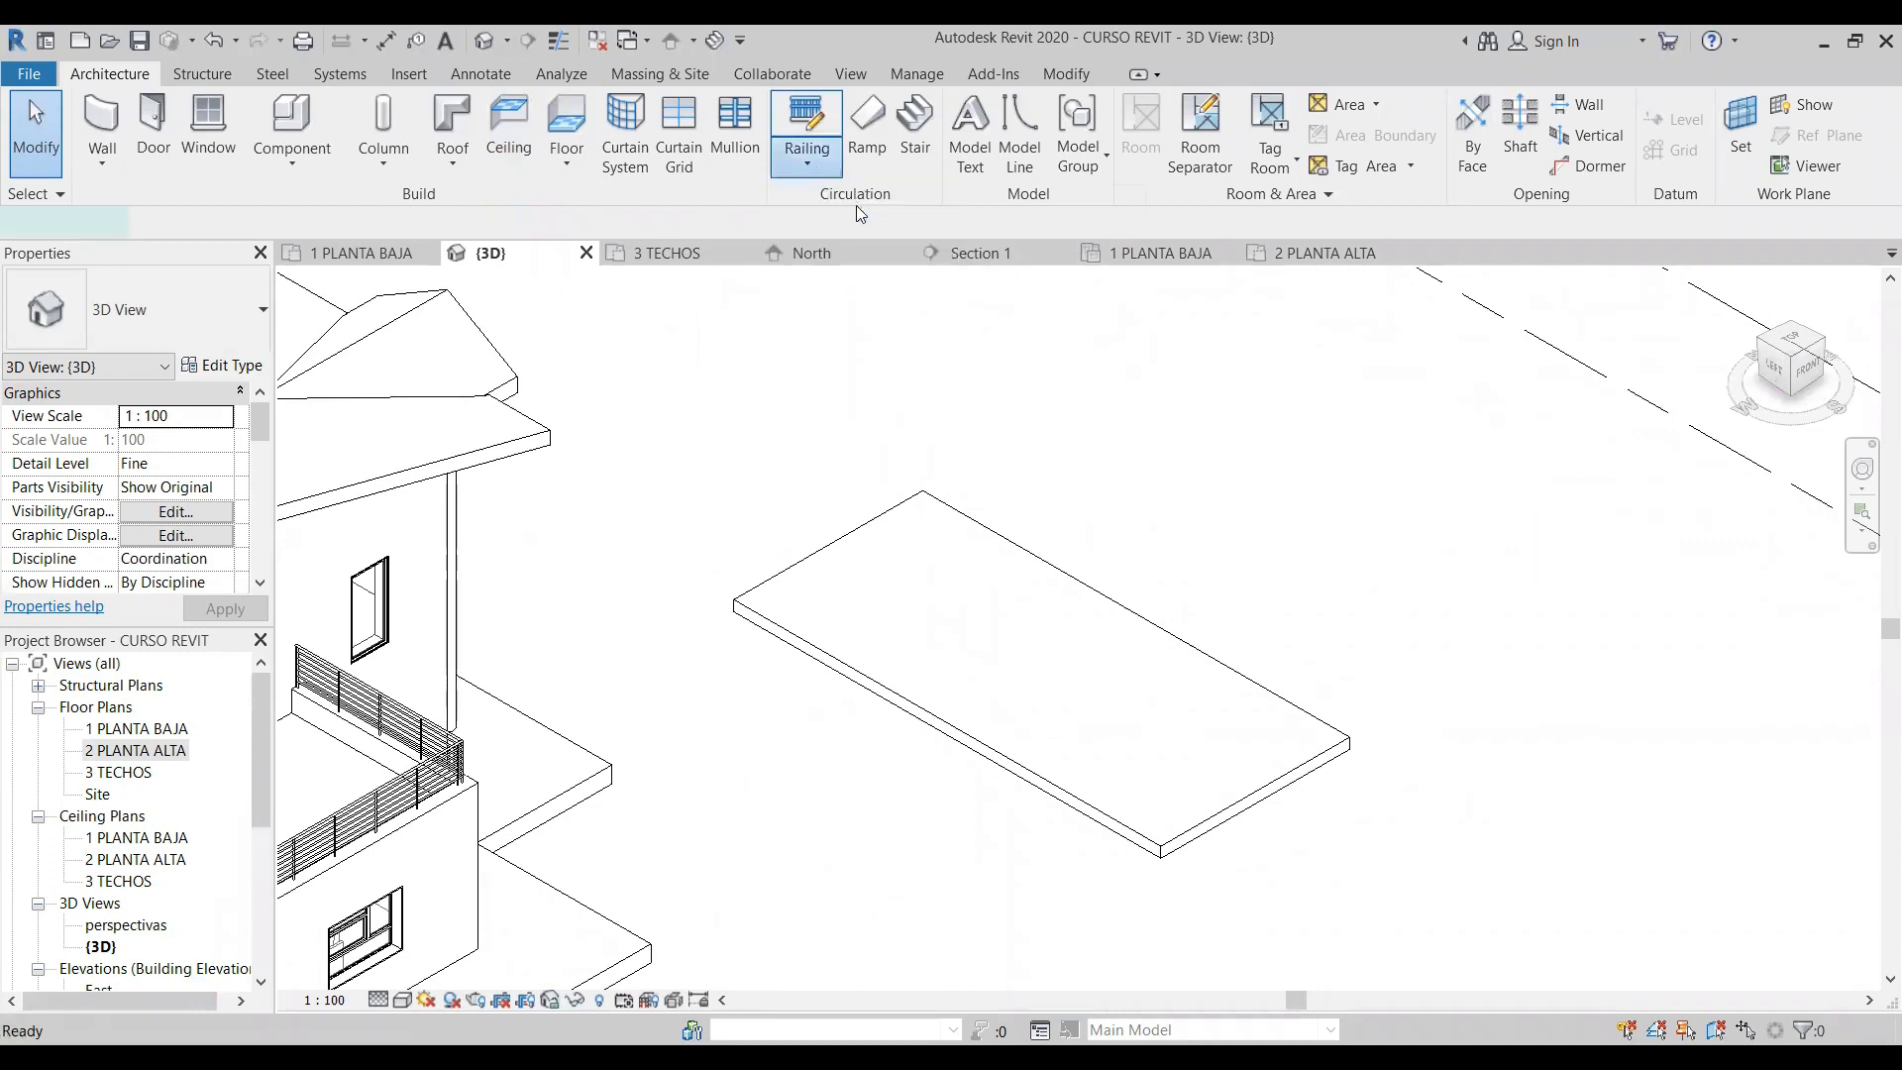
{"action": "left_click", "coordinate": [921, 591]}
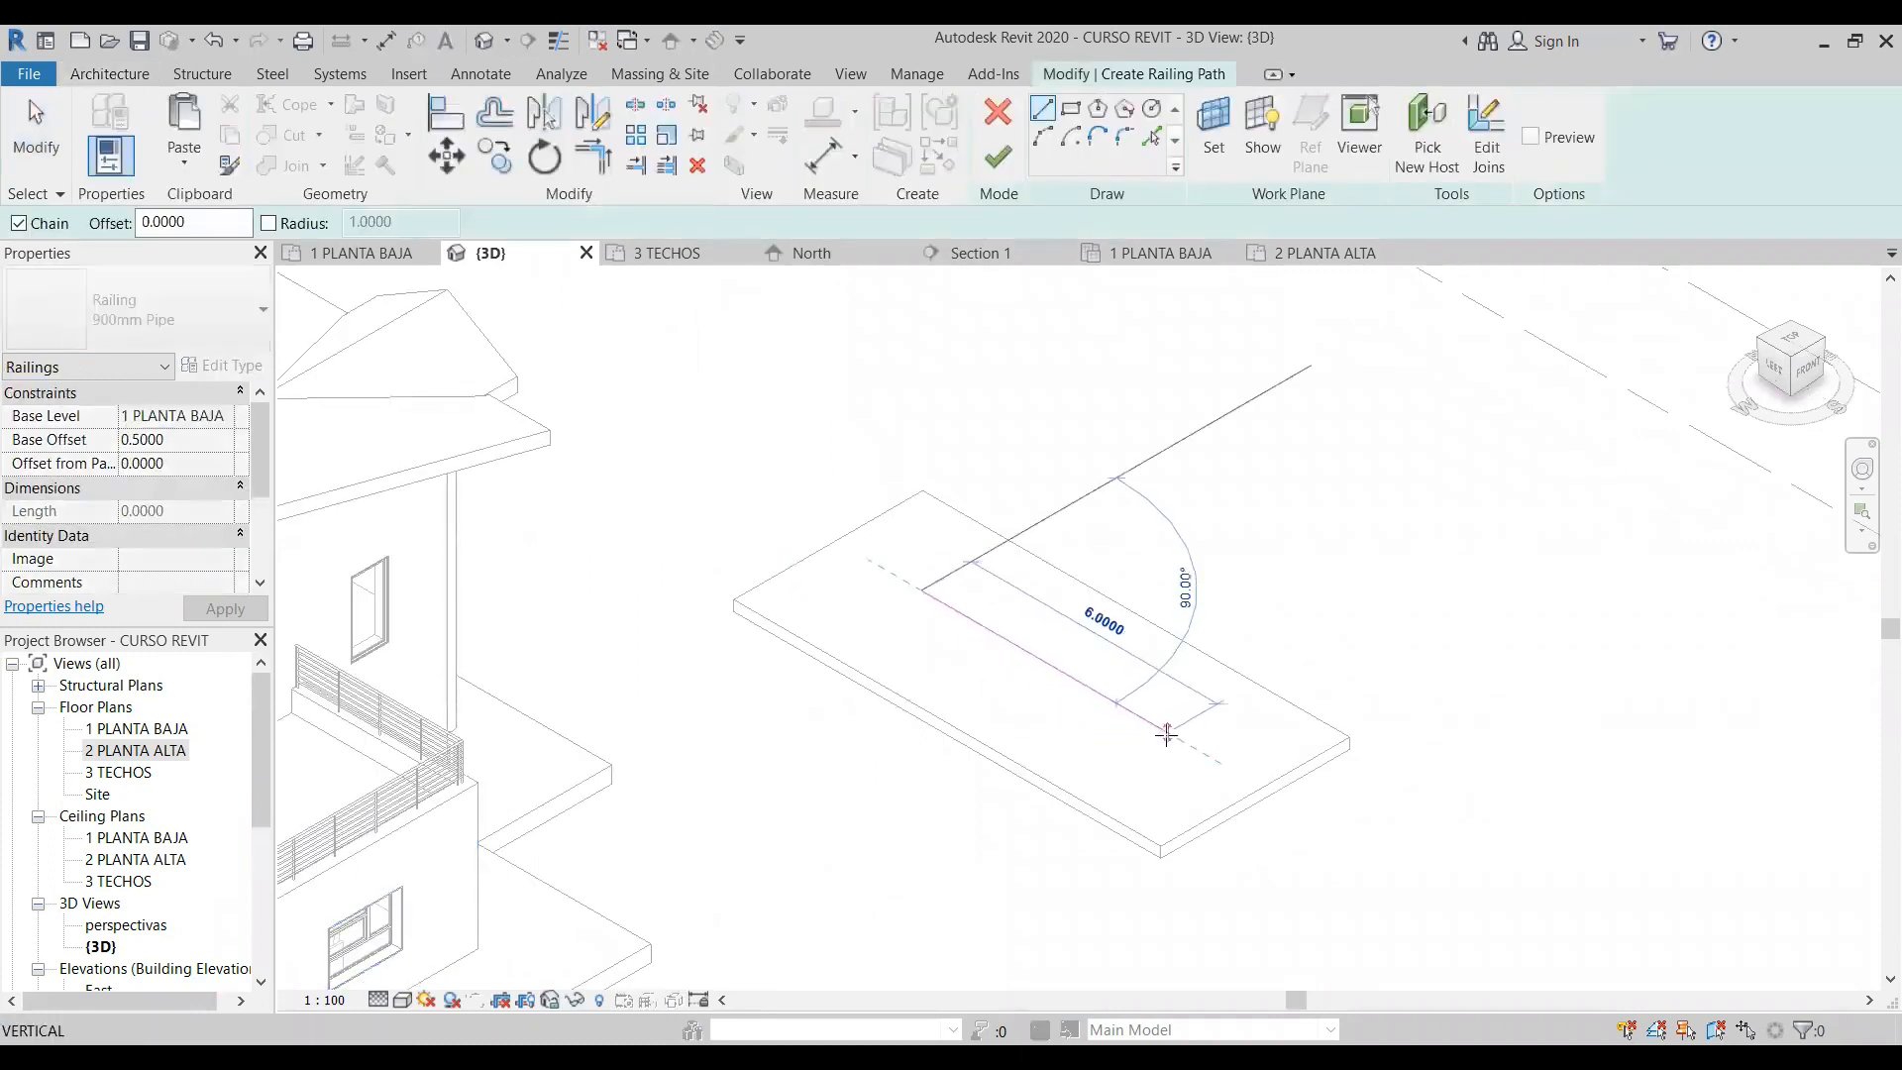
{"action": "left_click", "coordinate": [1165, 733]}
{"action": "left_click", "coordinate": [997, 157]}
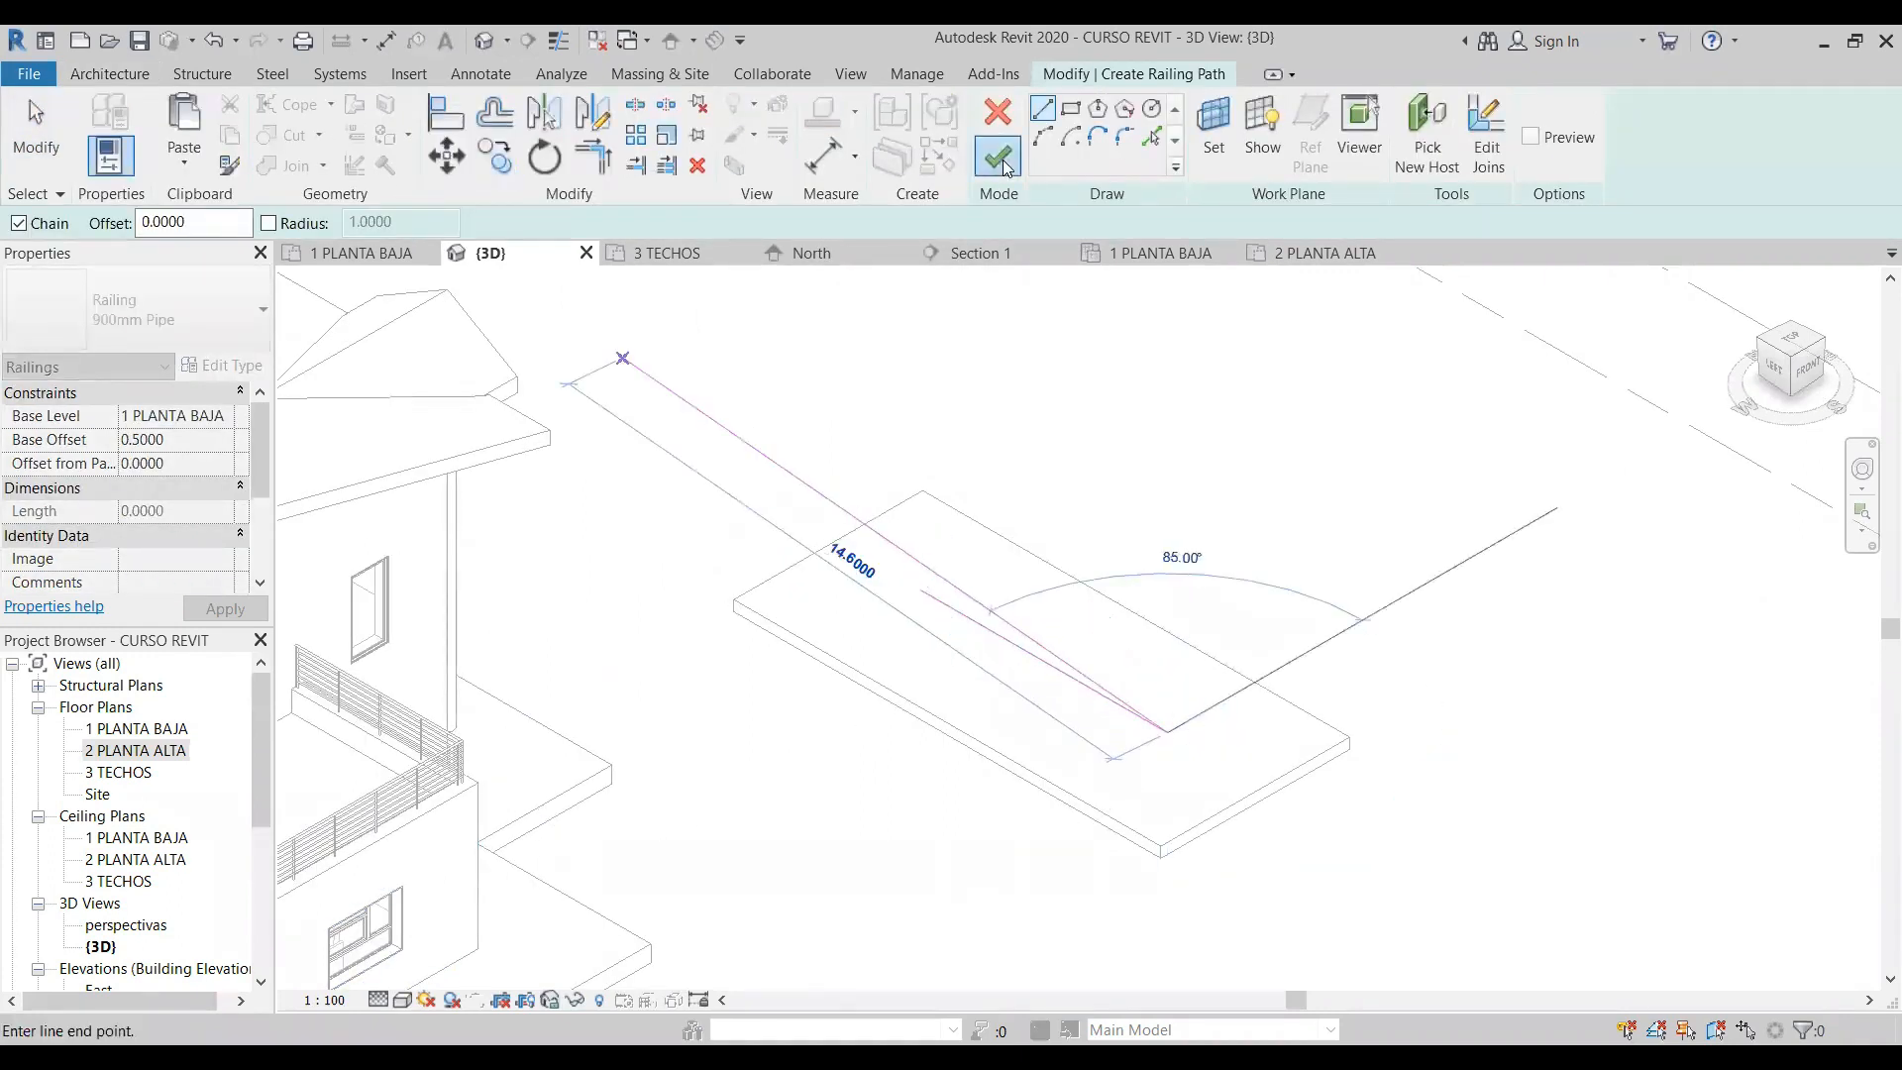
{"action": "left_click", "coordinate": [1305, 558]}
- Examine the new railing's position relative to the separate floor slab, selecting each element to review its properties
{"action": "scroll", "coordinate": [1304, 578], "scroll_direction": "up", "scroll_amount": 4}
{"action": "scroll", "coordinate": [553, 533], "scroll_direction": "down", "scroll_amount": 3}
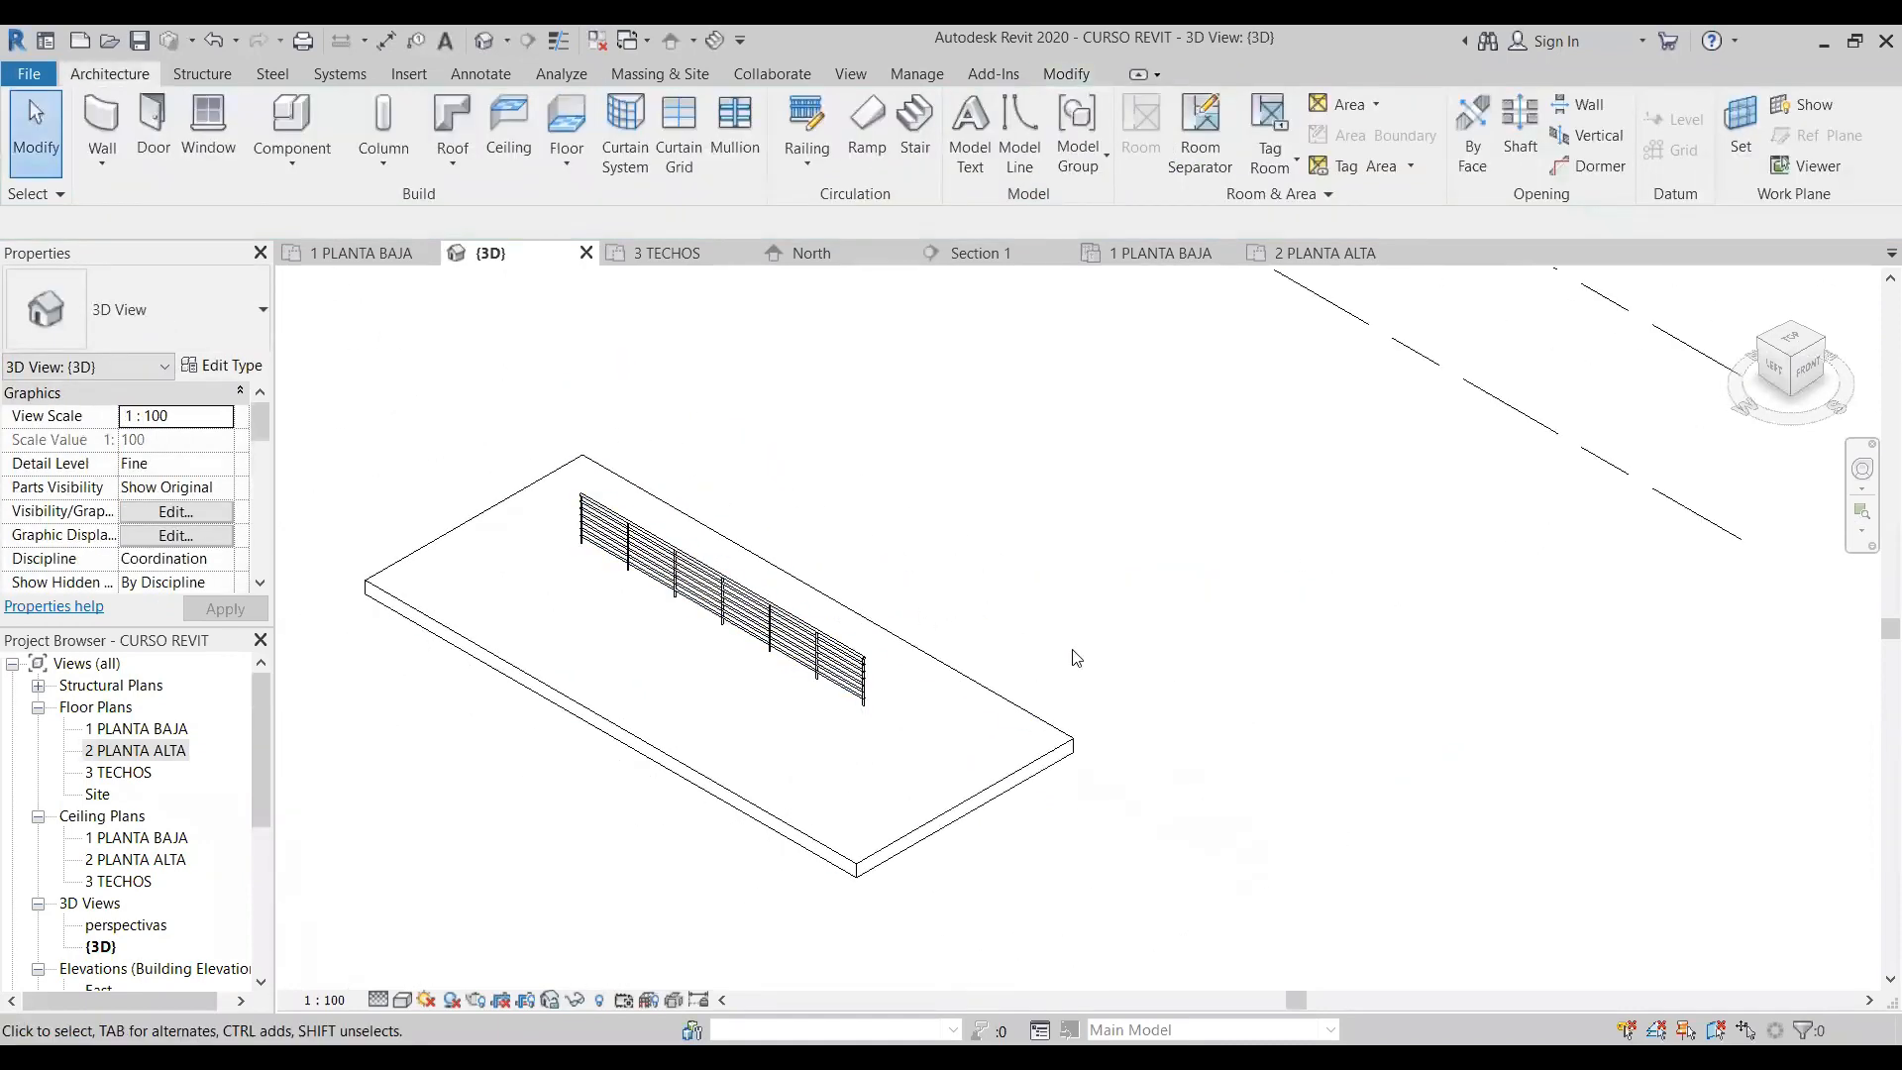
{"action": "scroll", "coordinate": [1070, 654], "scroll_direction": "down", "scroll_amount": 2}
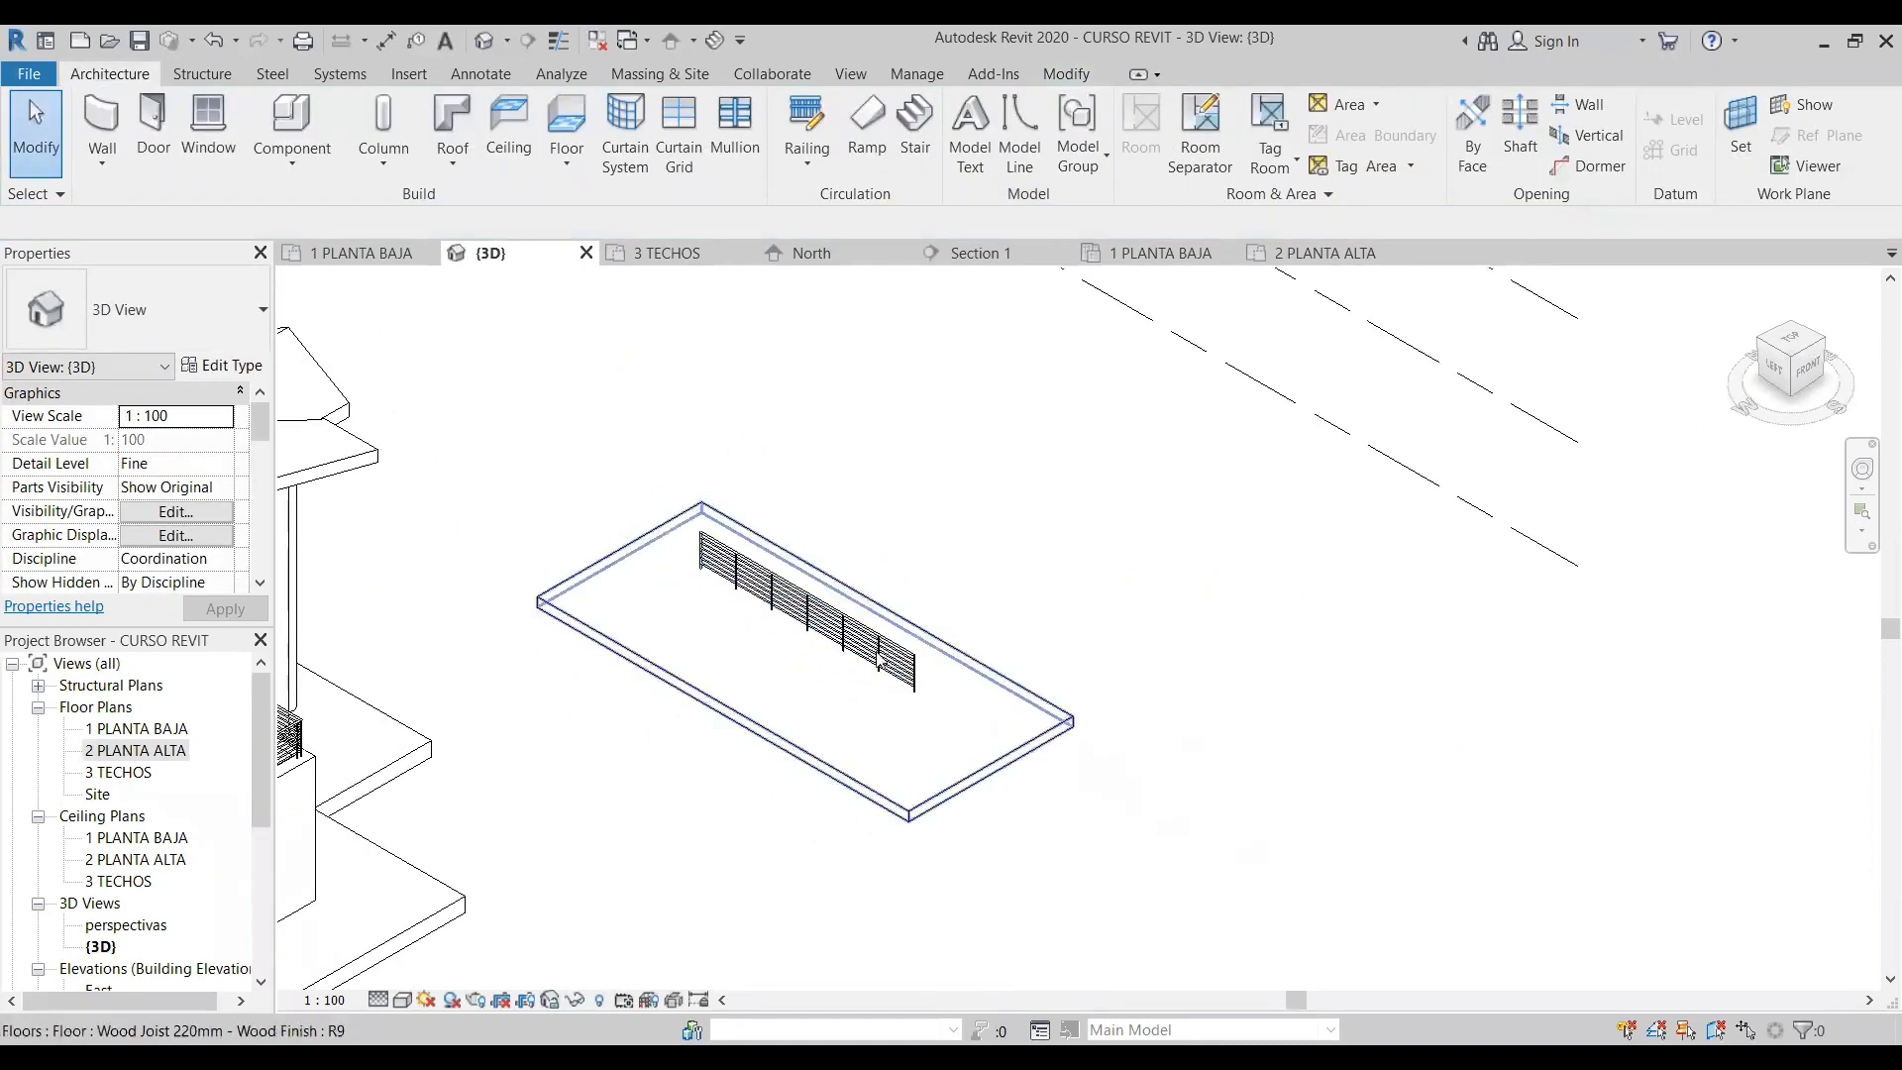
{"action": "left_click", "coordinate": [804, 622]}
{"action": "left_click", "coordinate": [1112, 676]}
{"action": "left_click", "coordinate": [989, 784]}
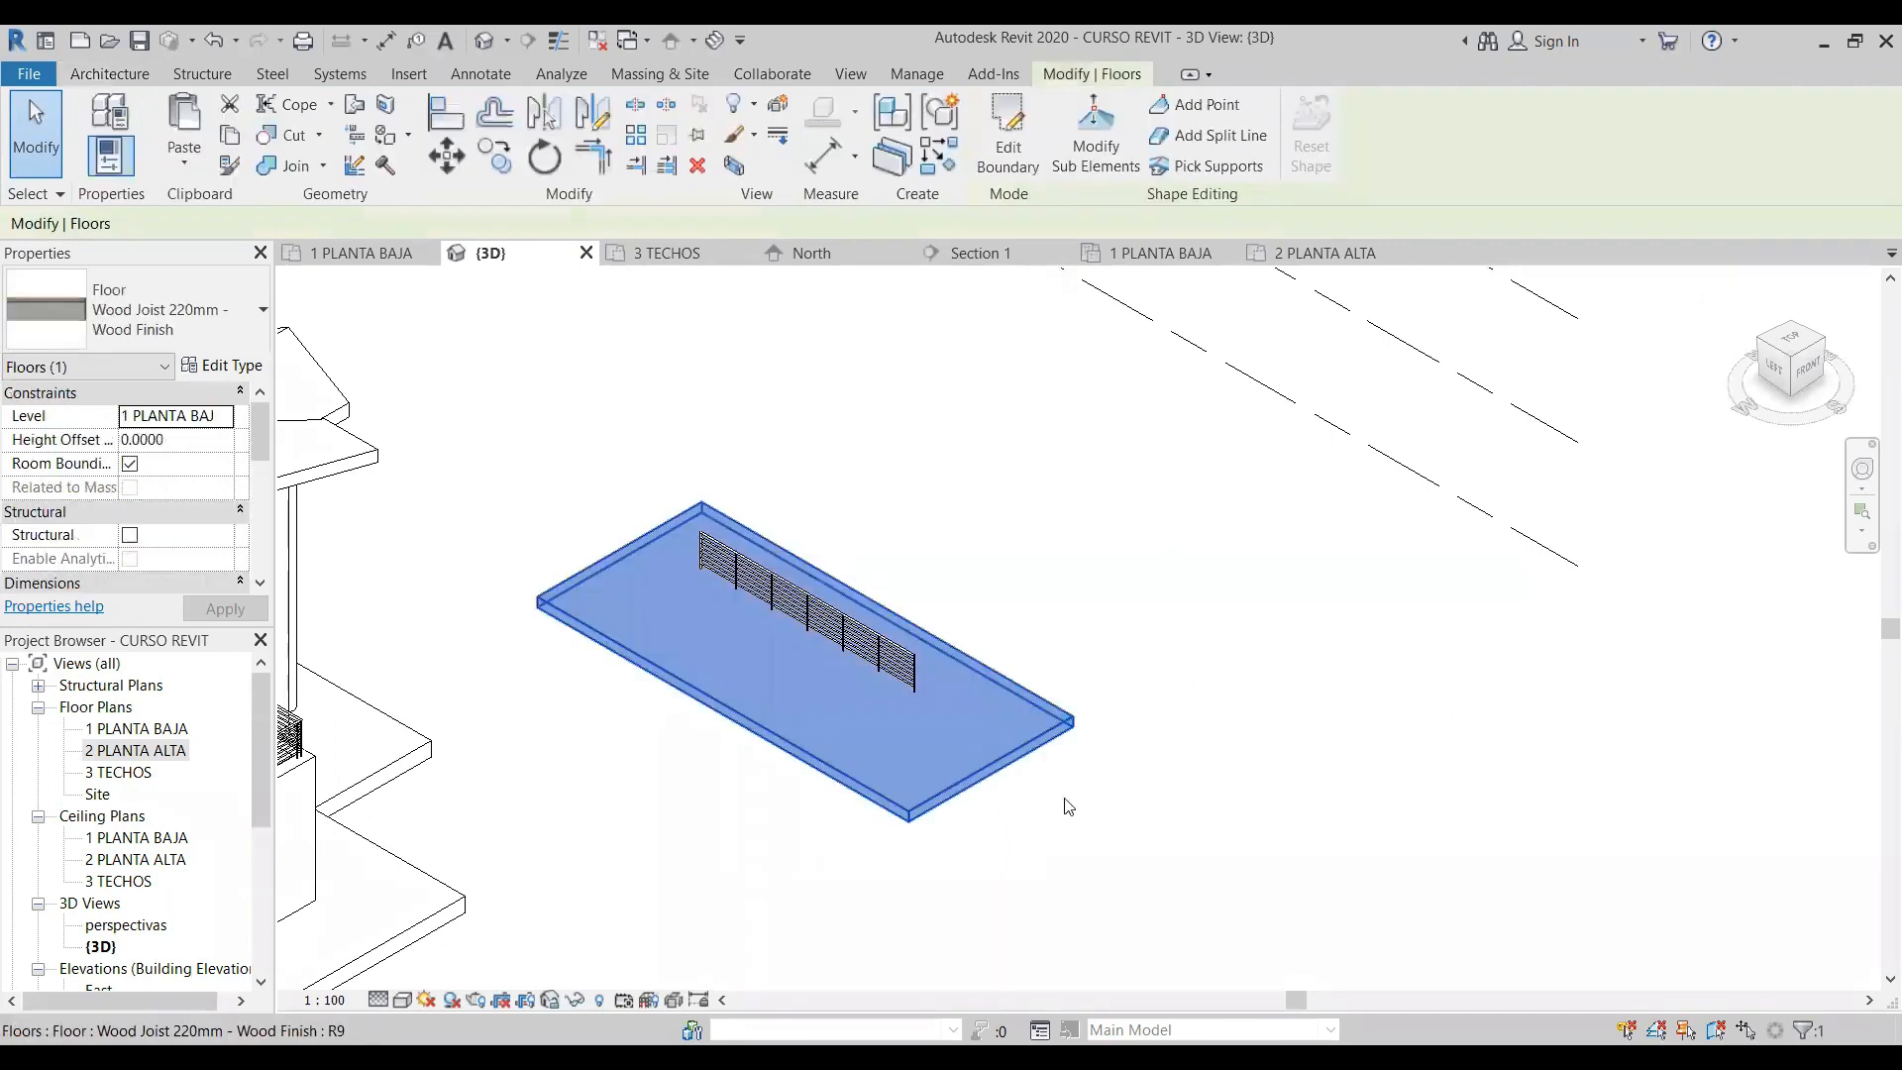
{"action": "left_click", "coordinate": [1142, 678]}
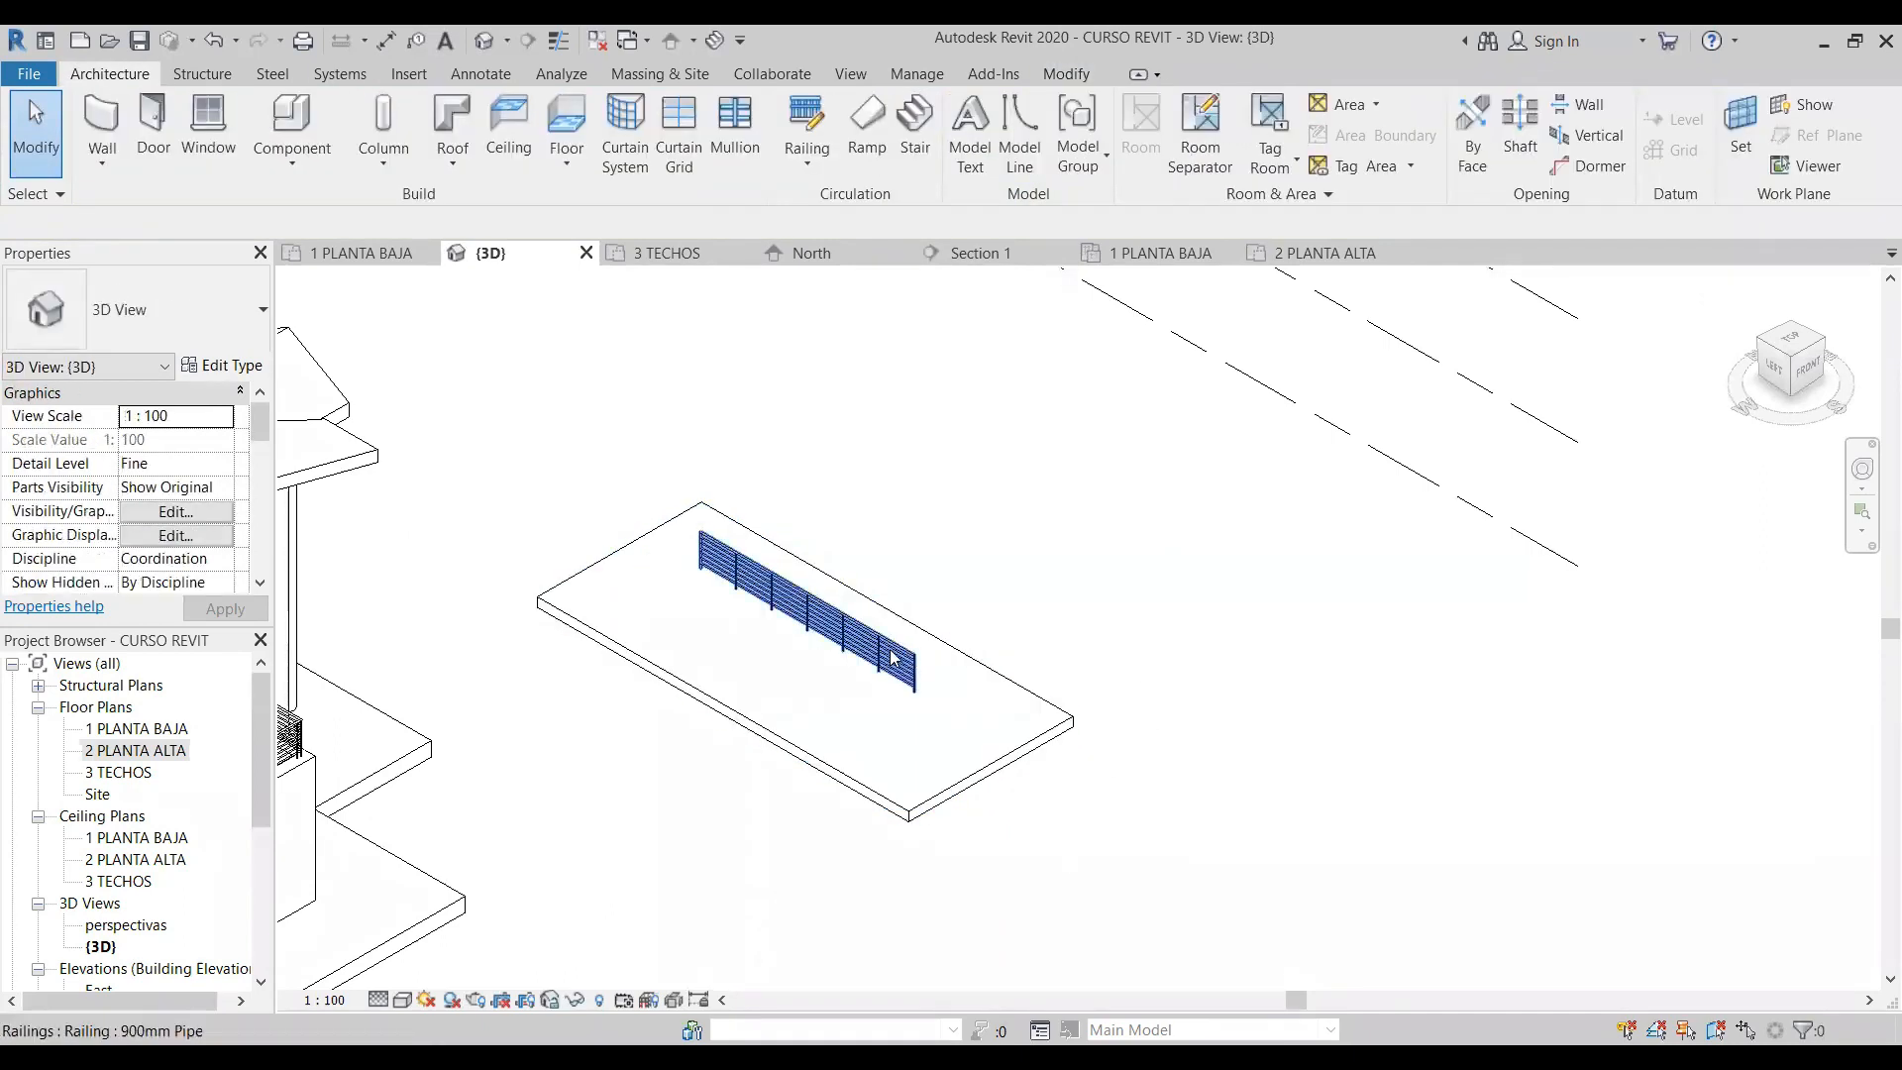
{"action": "left_click", "coordinate": [903, 661]}
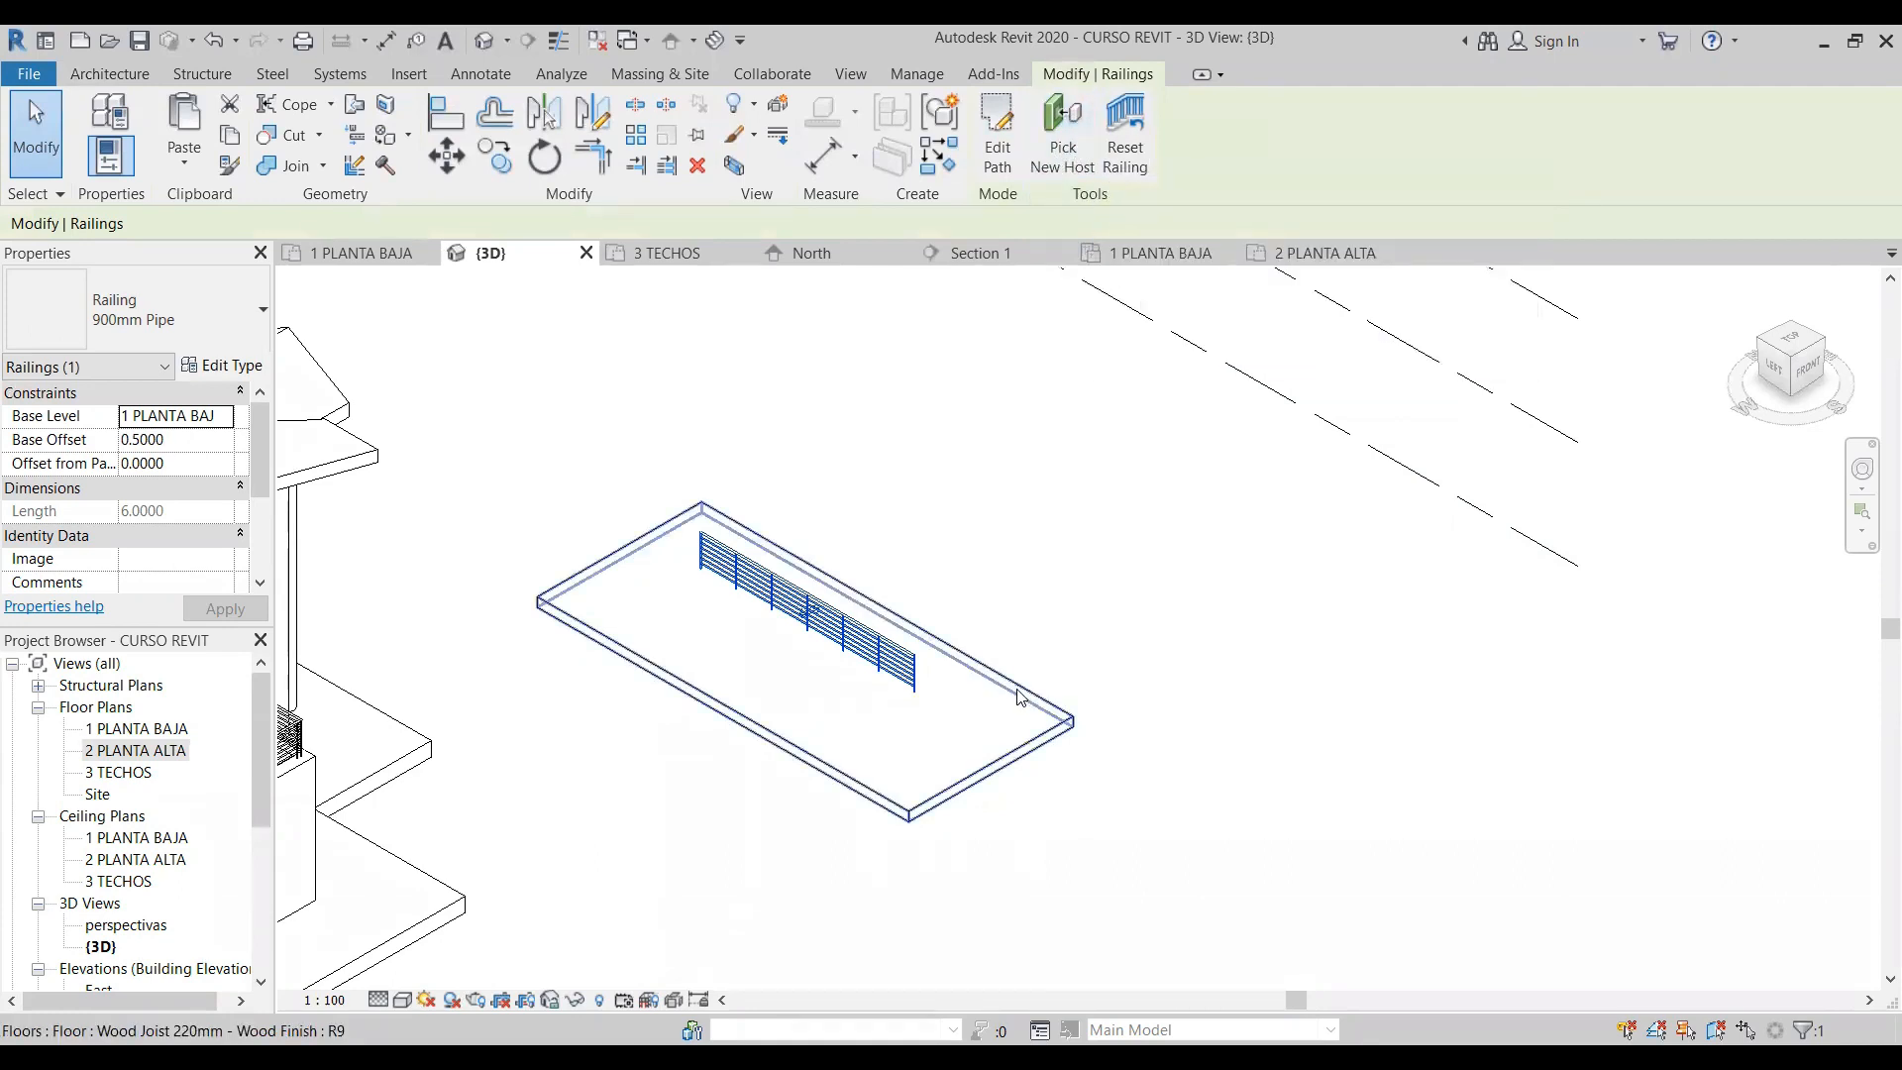
{"action": "left_click", "coordinate": [1099, 866]}
{"action": "left_click", "coordinate": [1006, 690]}
{"action": "key", "text": "Escape"}
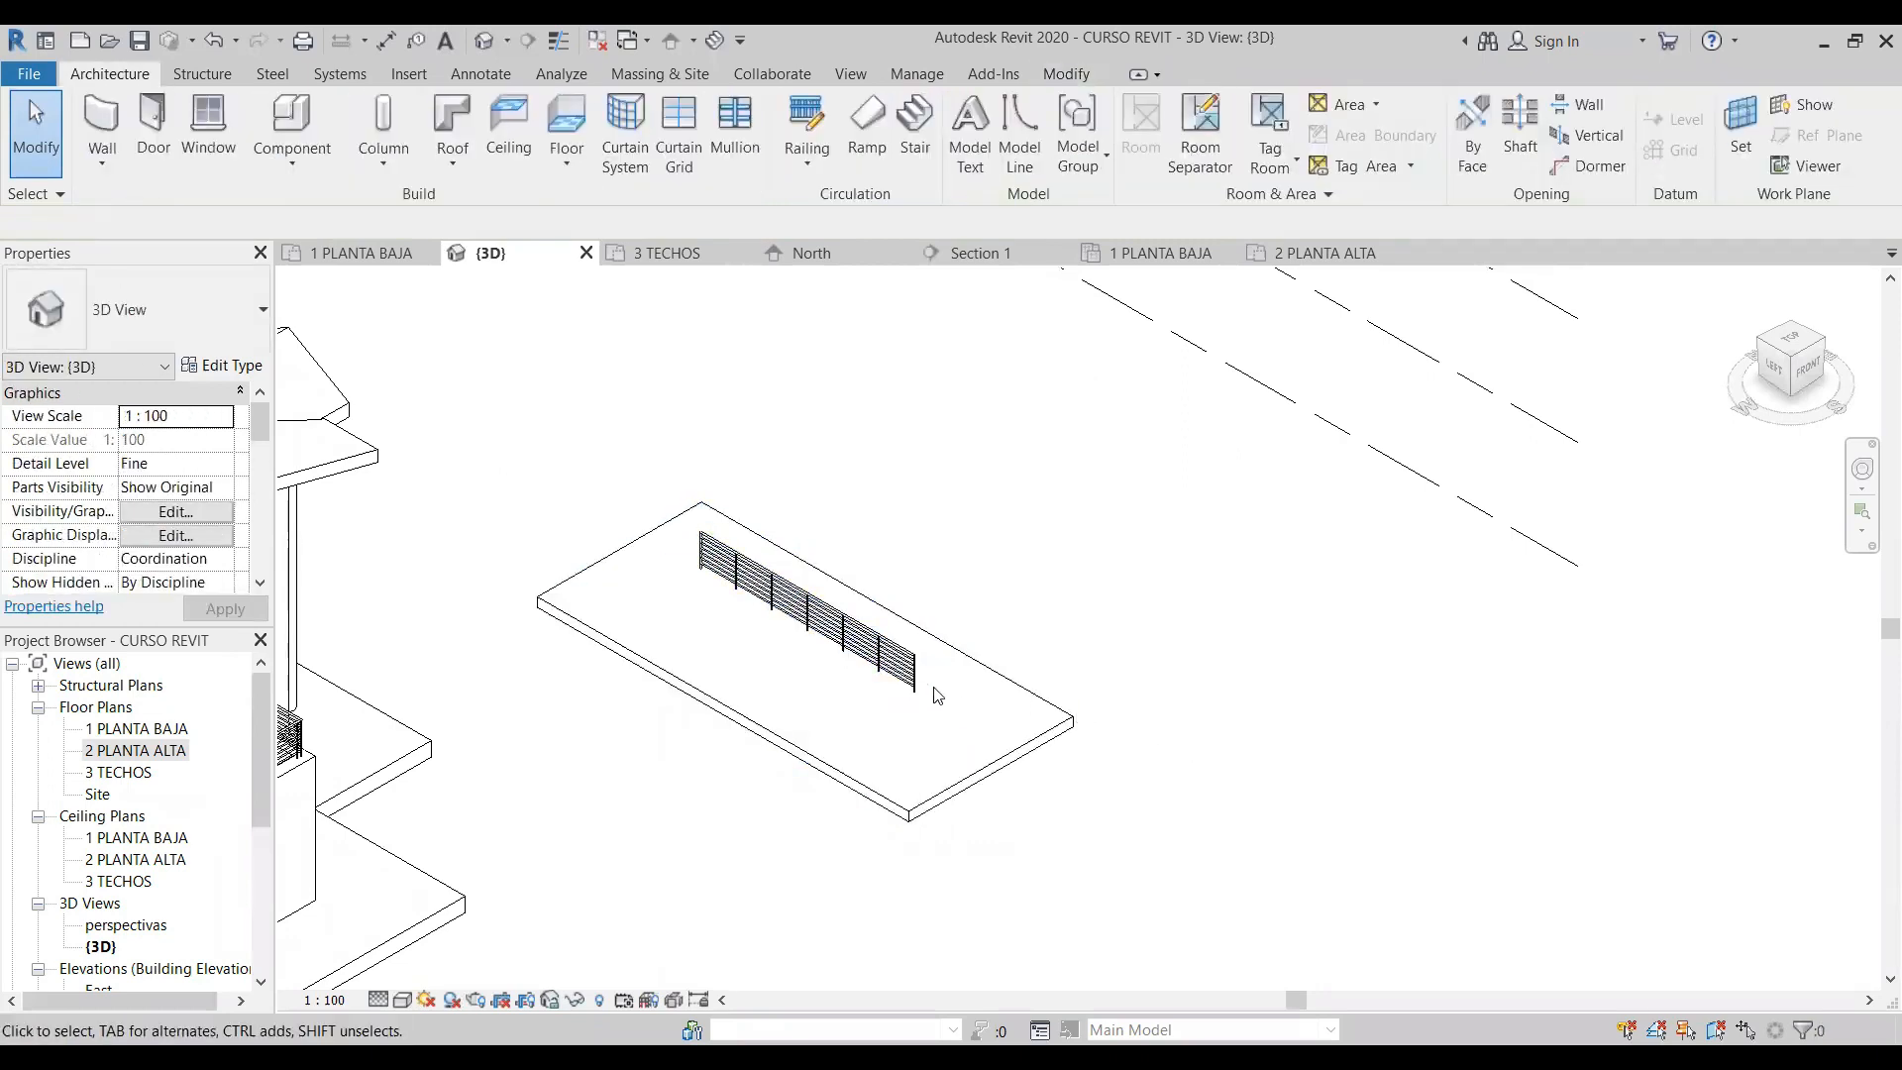
{"action": "left_click", "coordinate": [976, 768]}
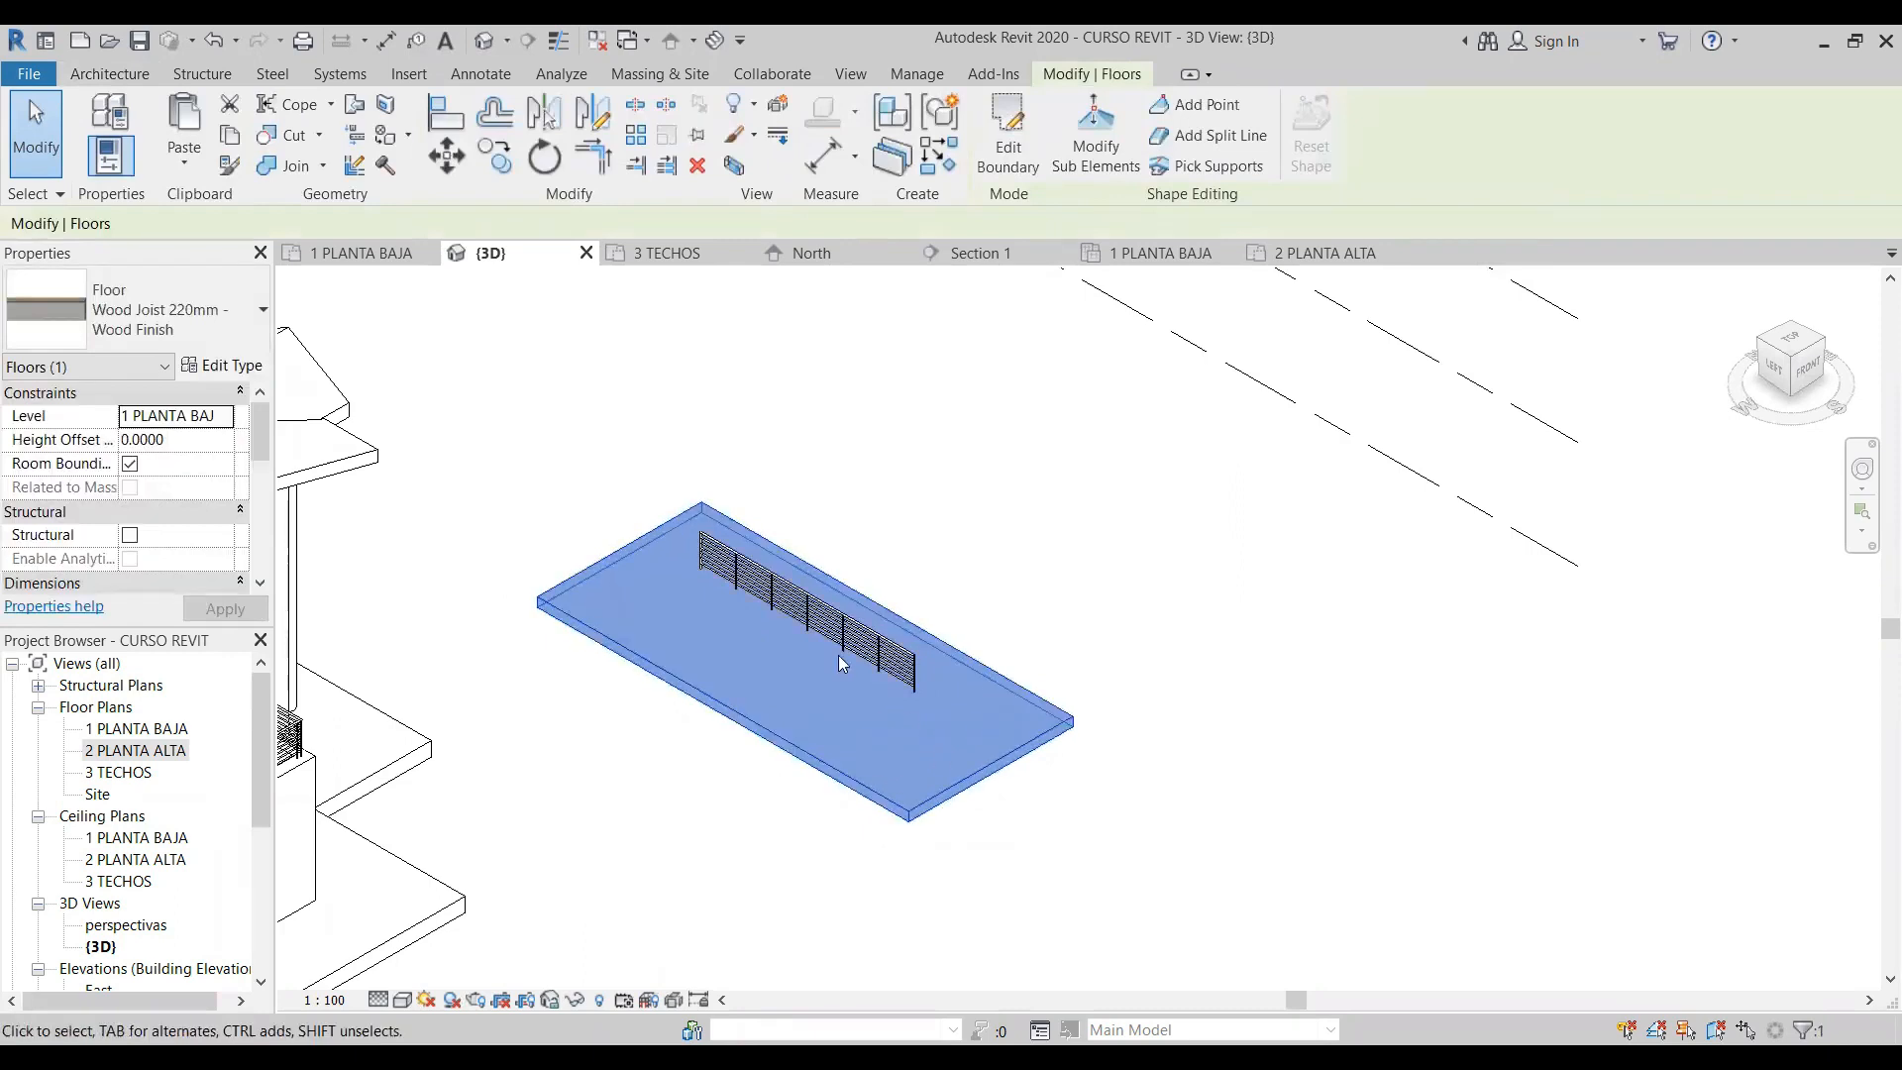
{"action": "left_click", "coordinate": [1071, 761]}
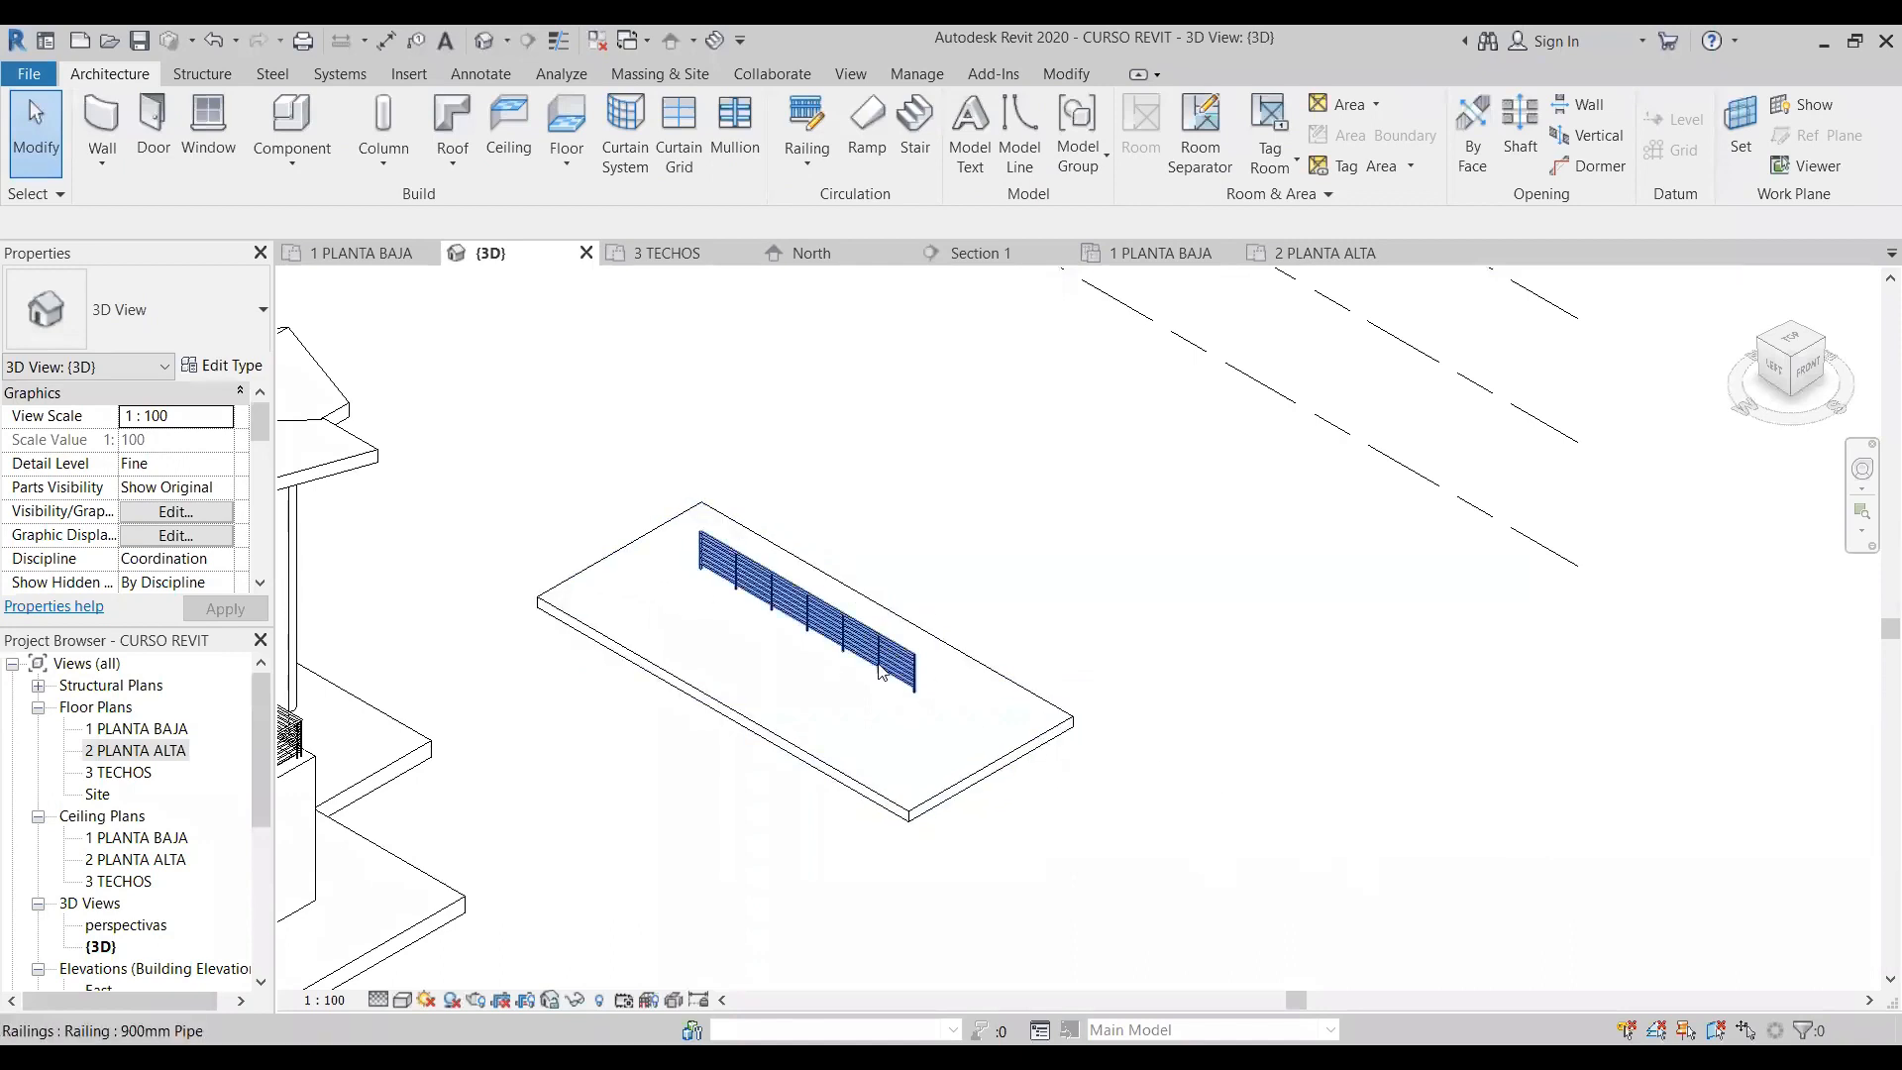
- Open the North elevation and set the base offset of the railing above the separate slab to 0
{"action": "left_click_drag", "start_coordinate": [269, 752], "coordinate": [268, 906]}
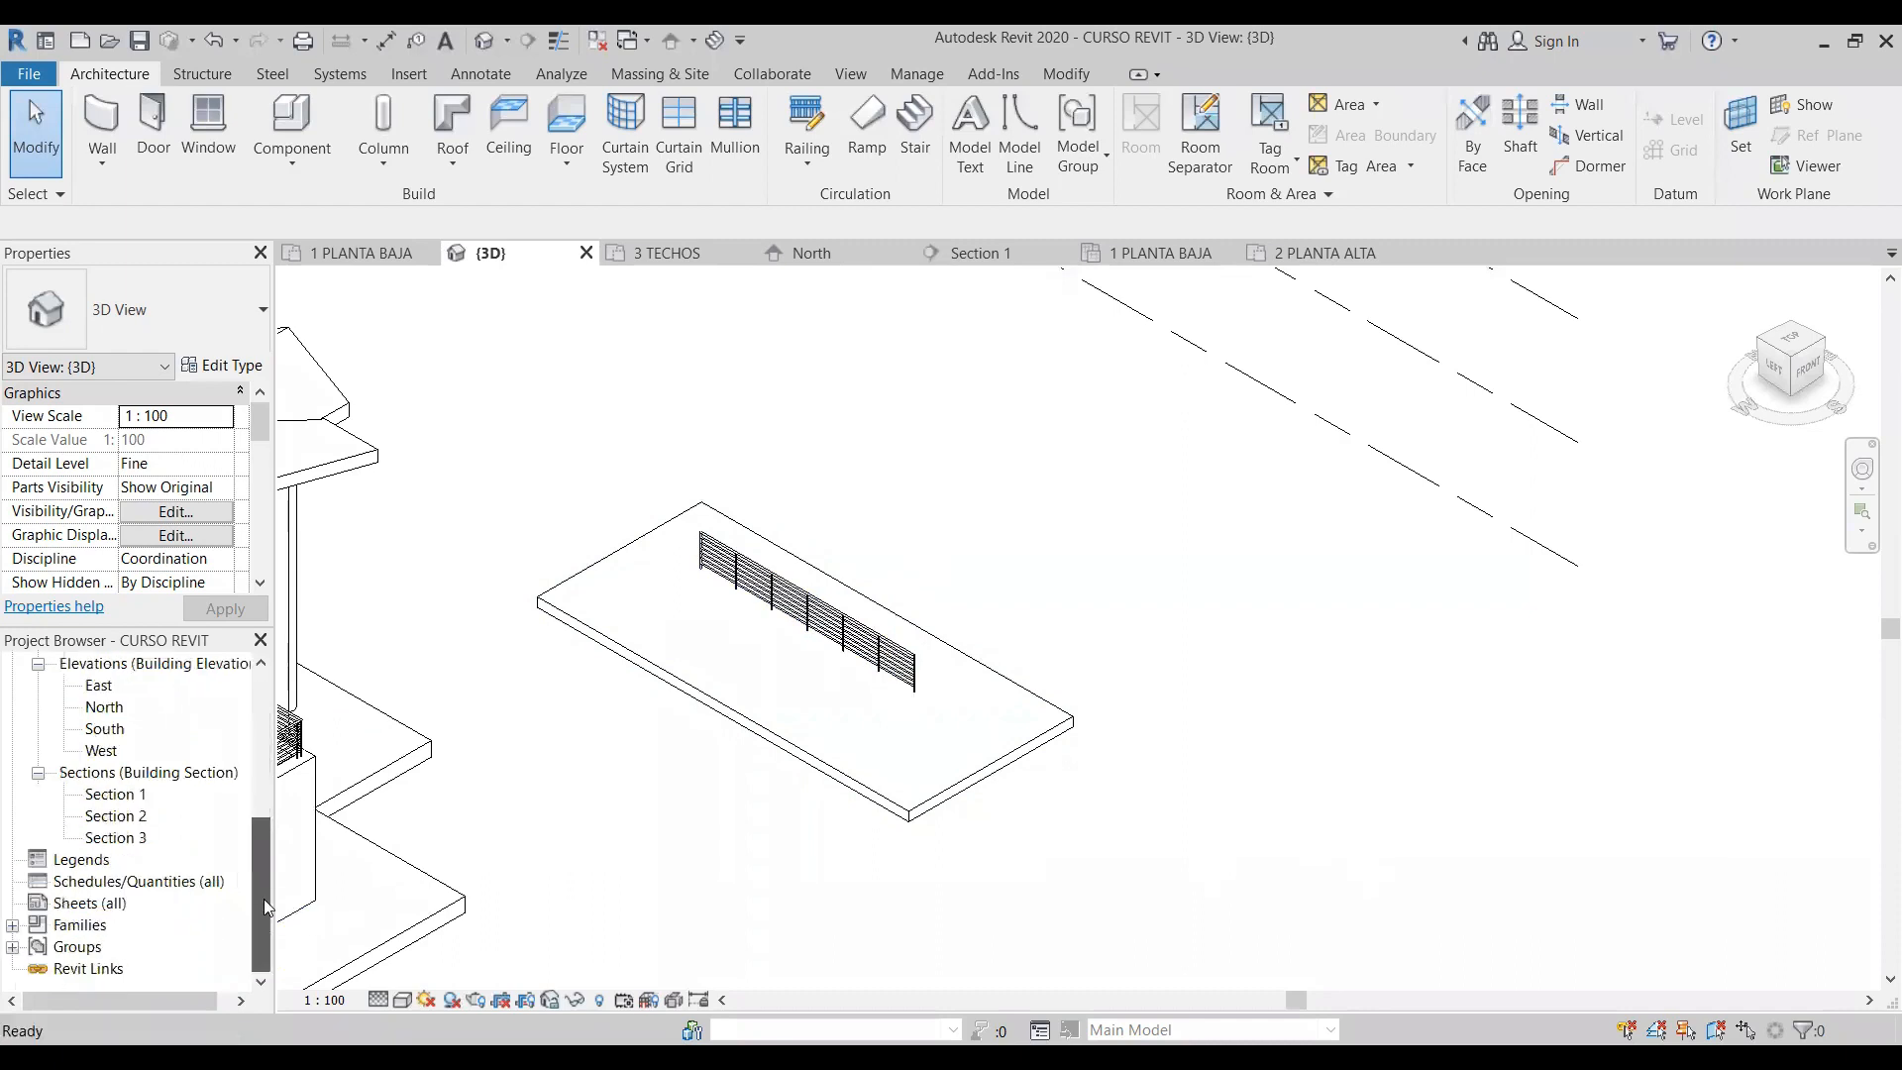
{"action": "double_click", "coordinate": [104, 706]}
{"action": "scroll", "coordinate": [698, 605], "scroll_direction": "down", "scroll_amount": 6}
{"action": "scroll", "coordinate": [470, 764], "scroll_direction": "up", "scroll_amount": 2}
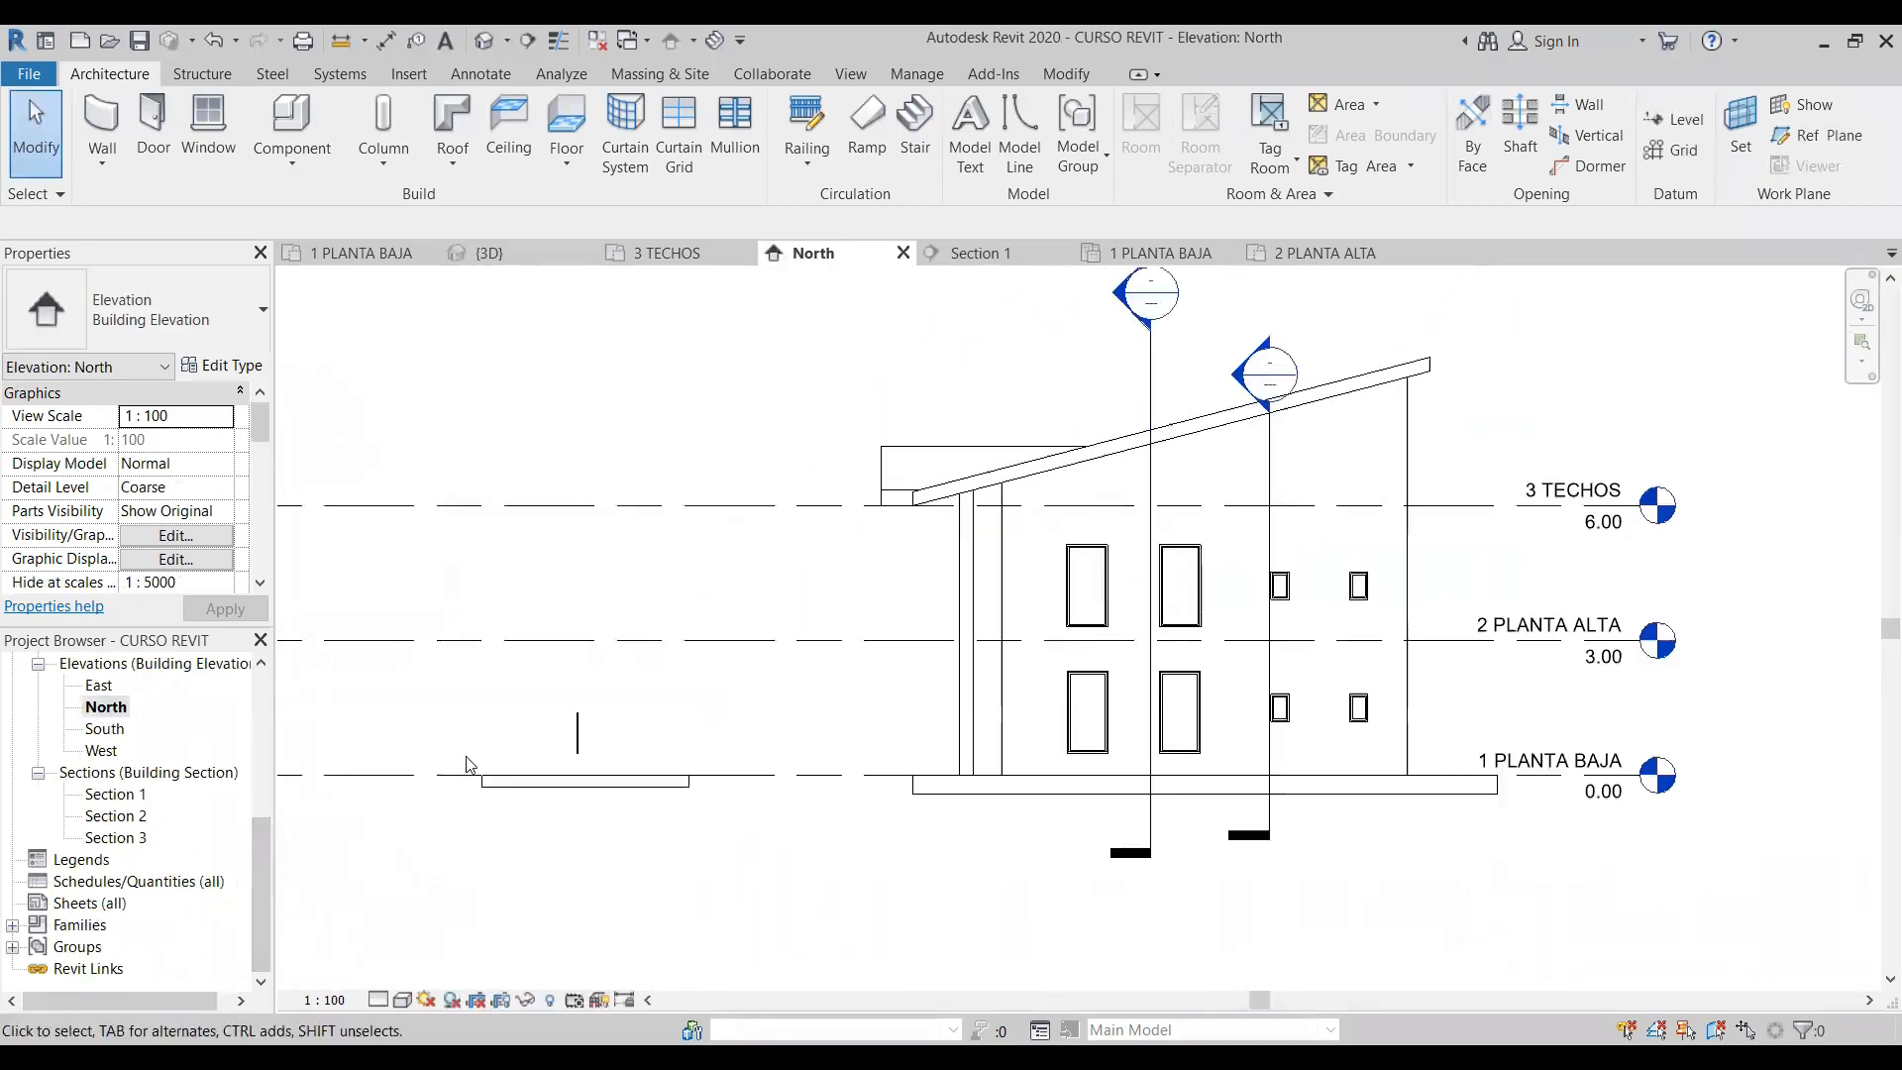
{"action": "scroll", "coordinate": [470, 764], "scroll_direction": "up", "scroll_amount": 4}
{"action": "left_click", "coordinate": [647, 662]}
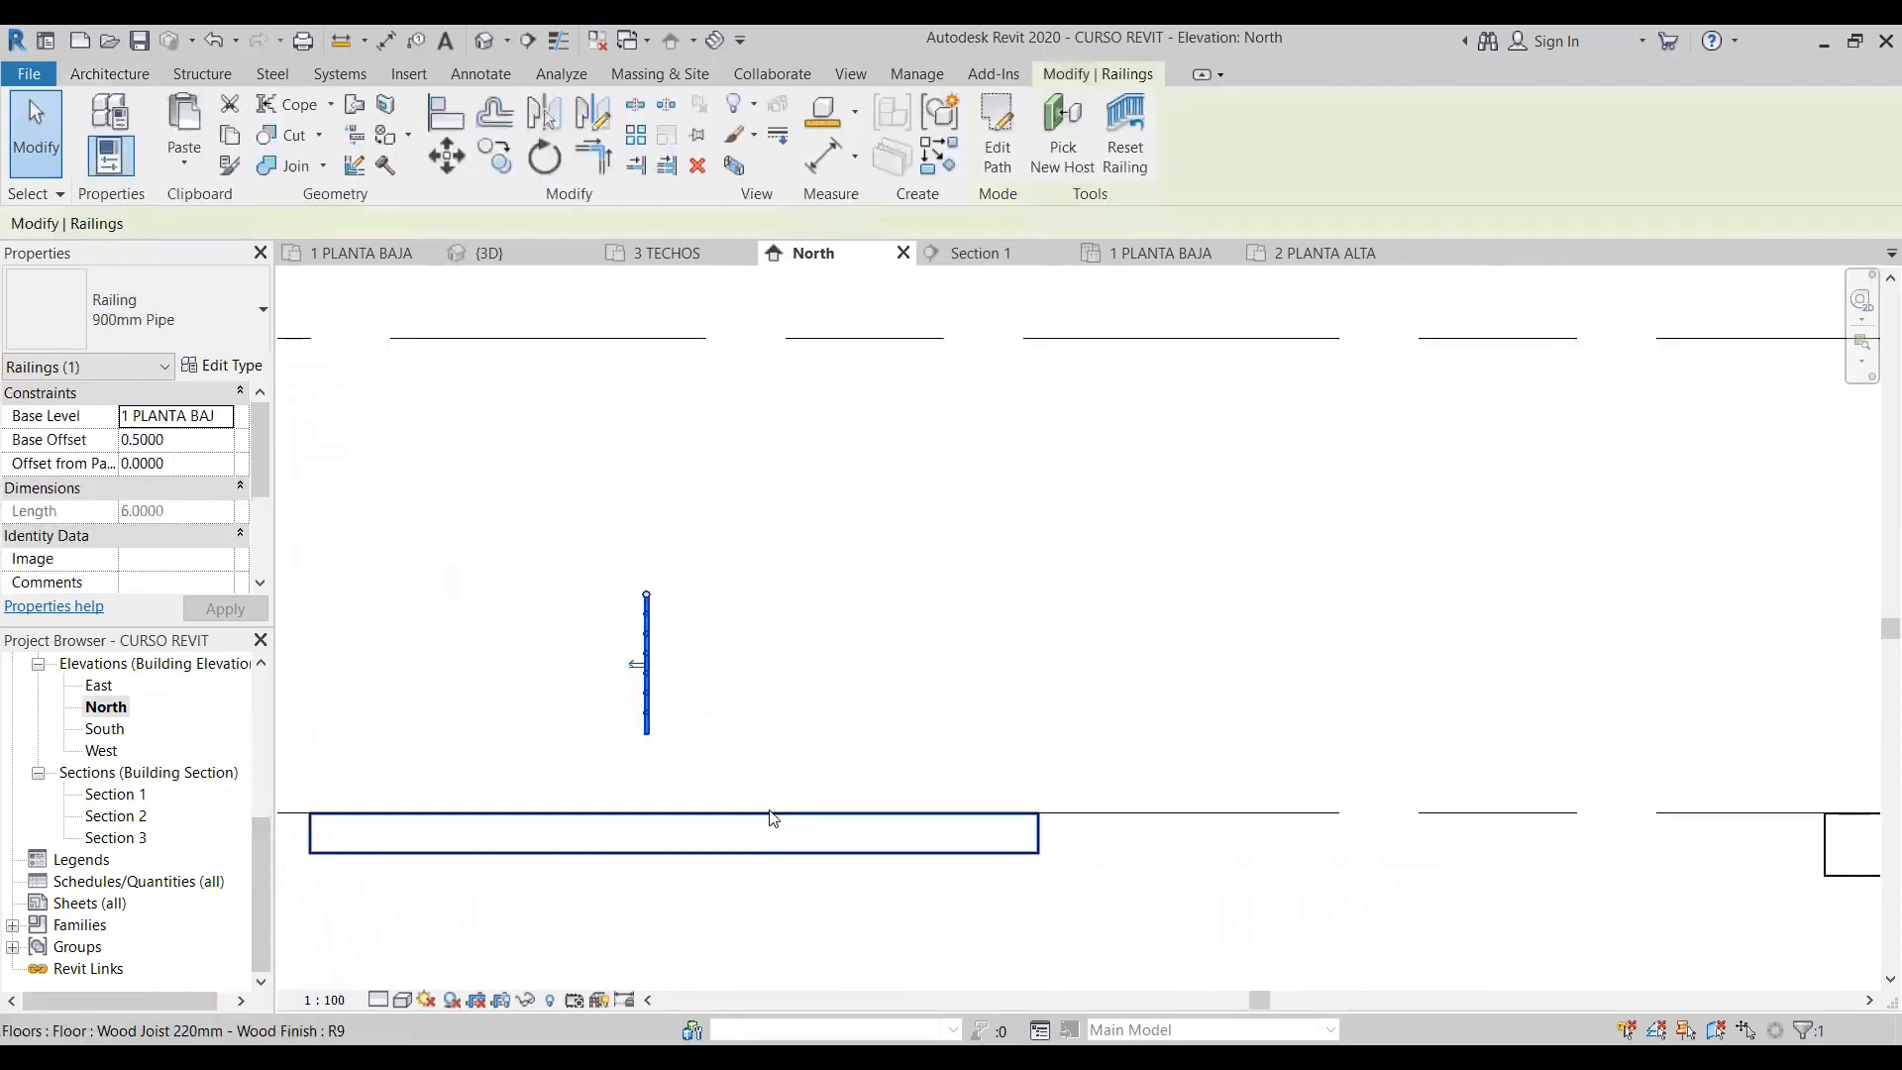
{"action": "left_click", "coordinate": [182, 440]}
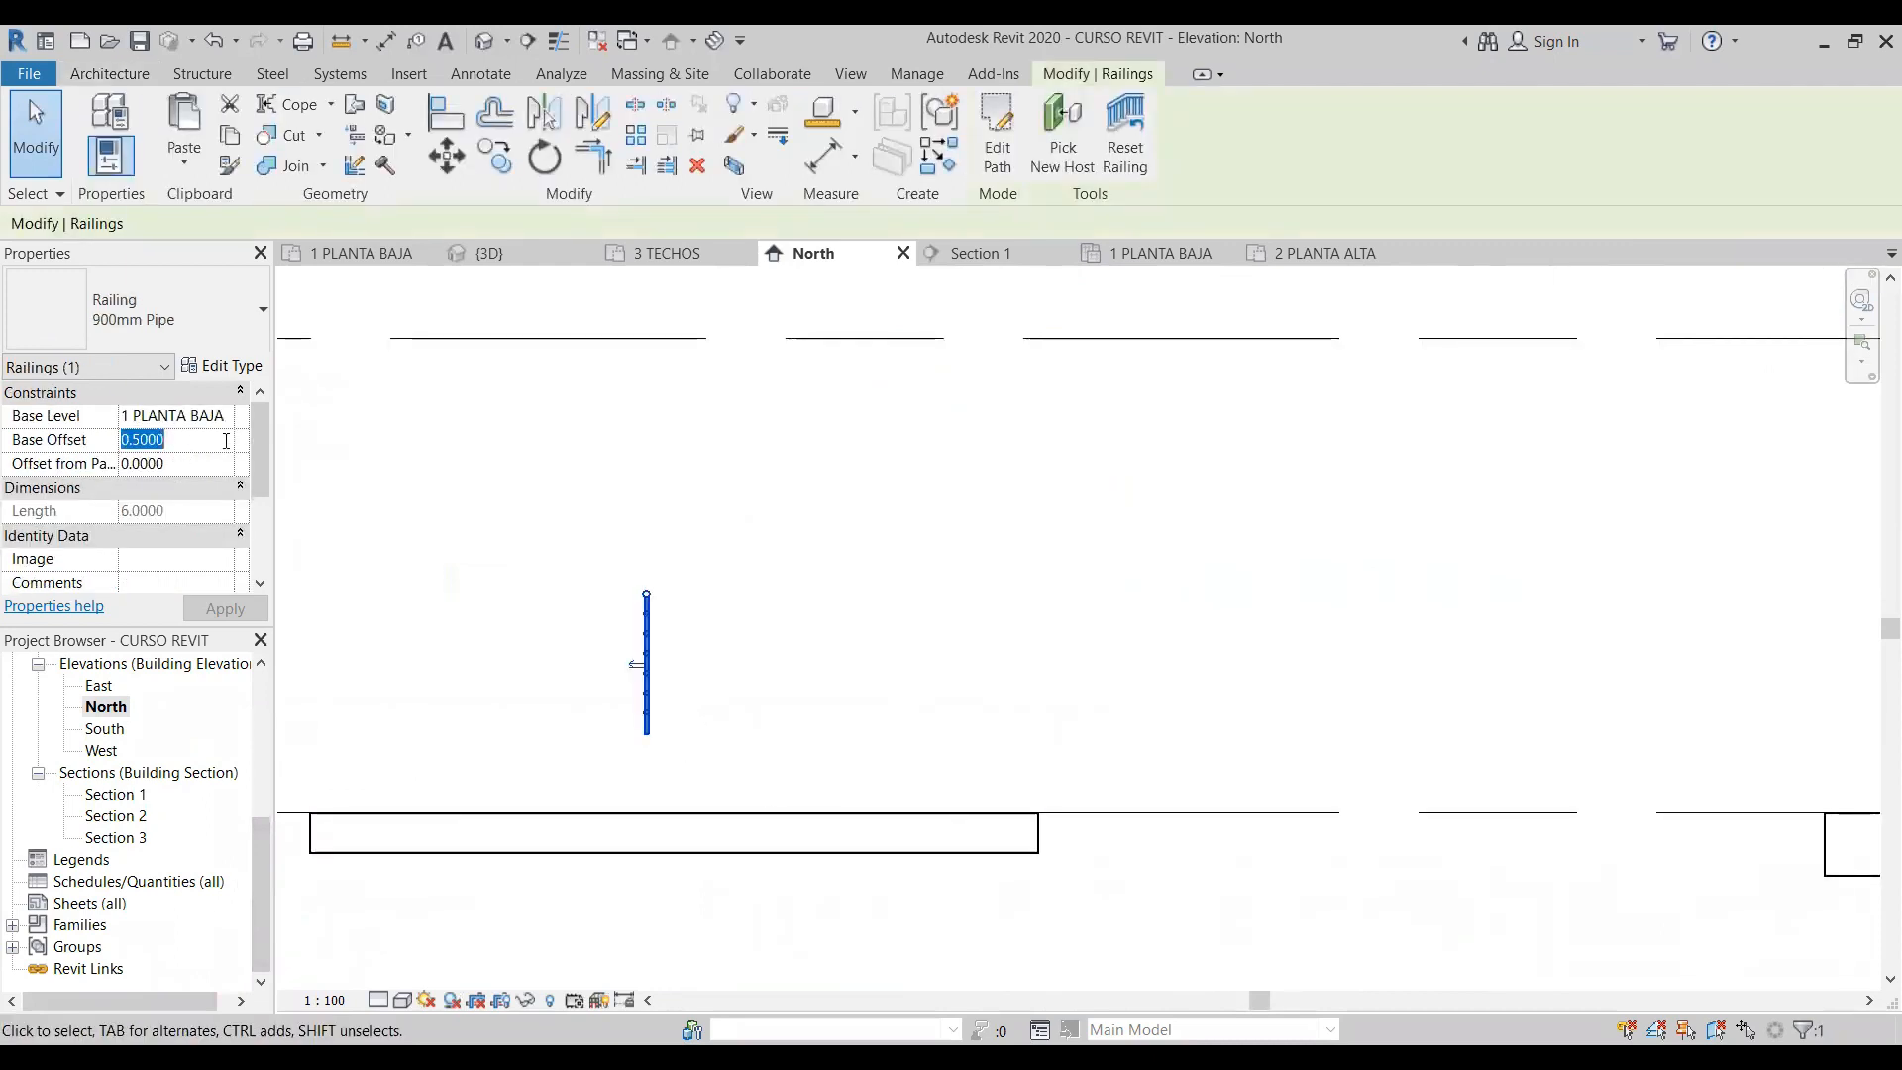
{"action": "type", "text": "0"}
{"action": "key", "text": "Return"}
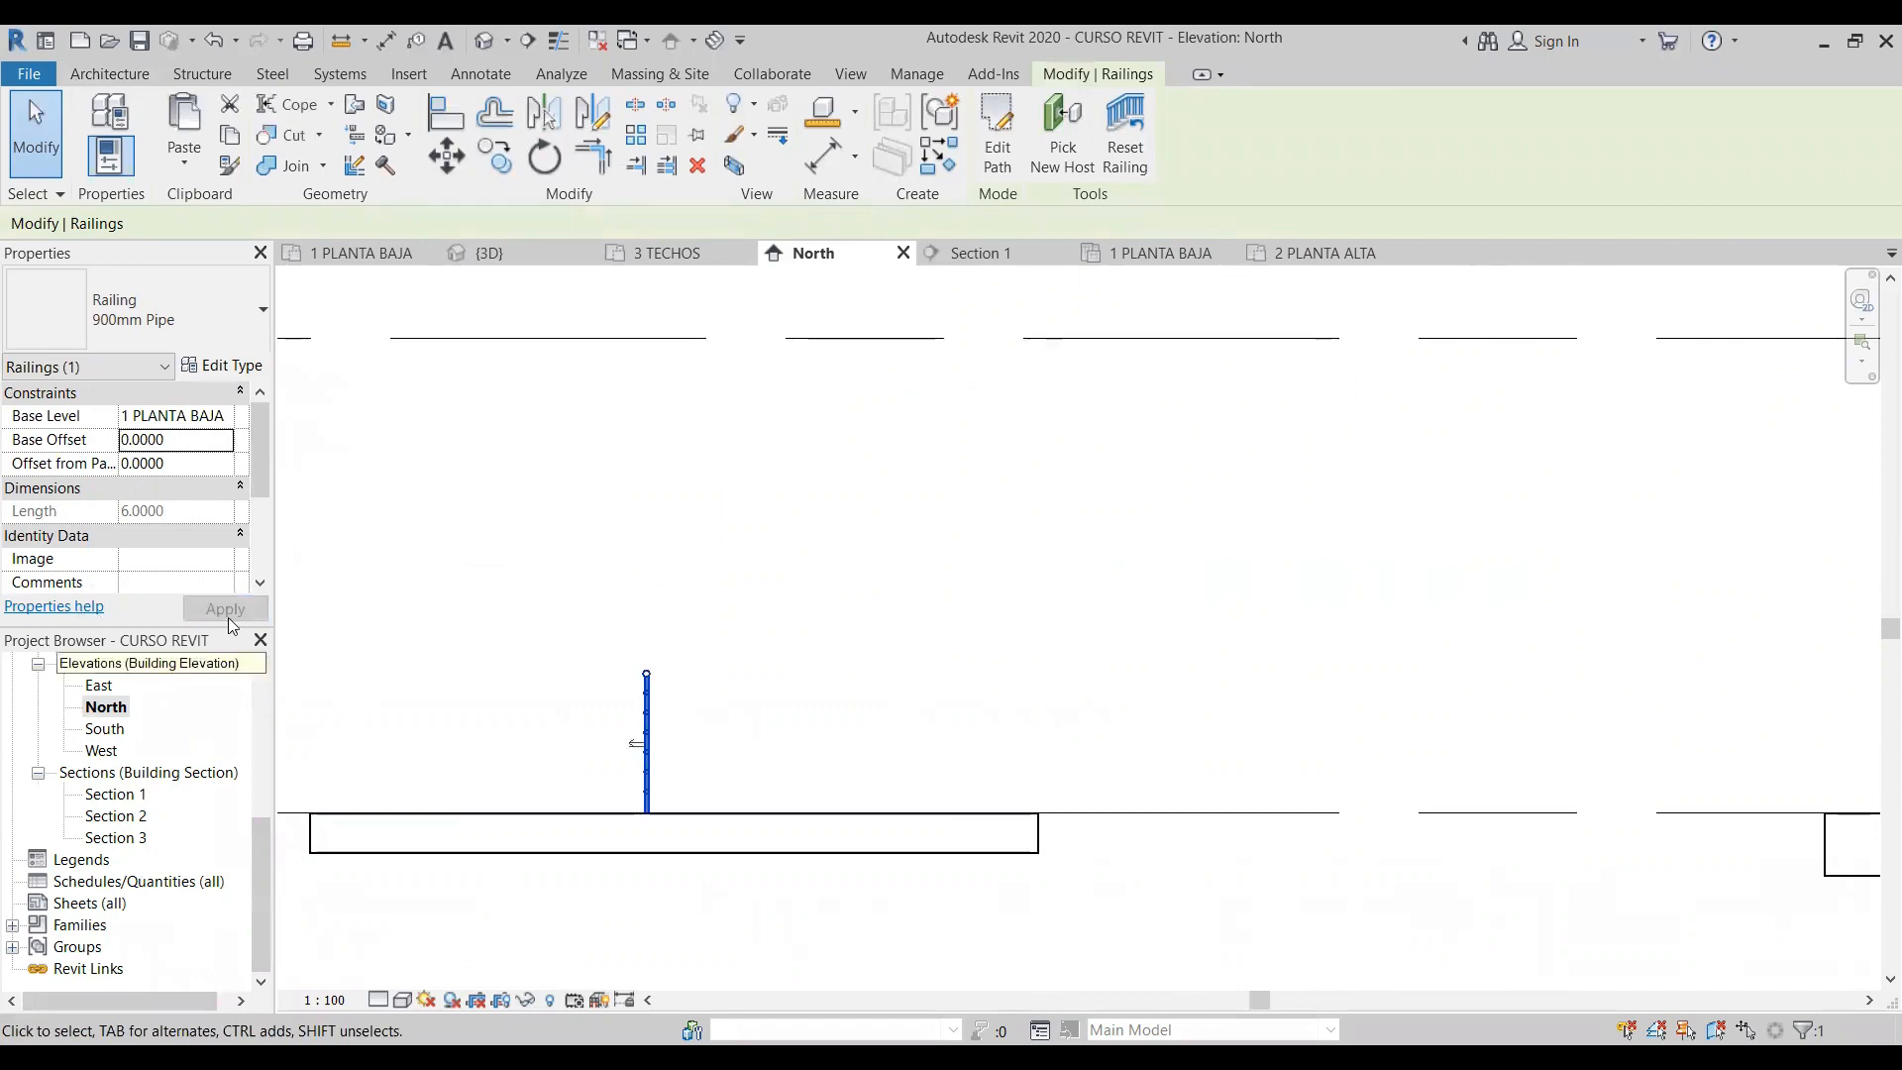
{"action": "left_click", "coordinate": [770, 681]}
- Raise the separate floor slab by setting its height offset from level to 0.5
{"action": "left_click", "coordinate": [959, 856]}
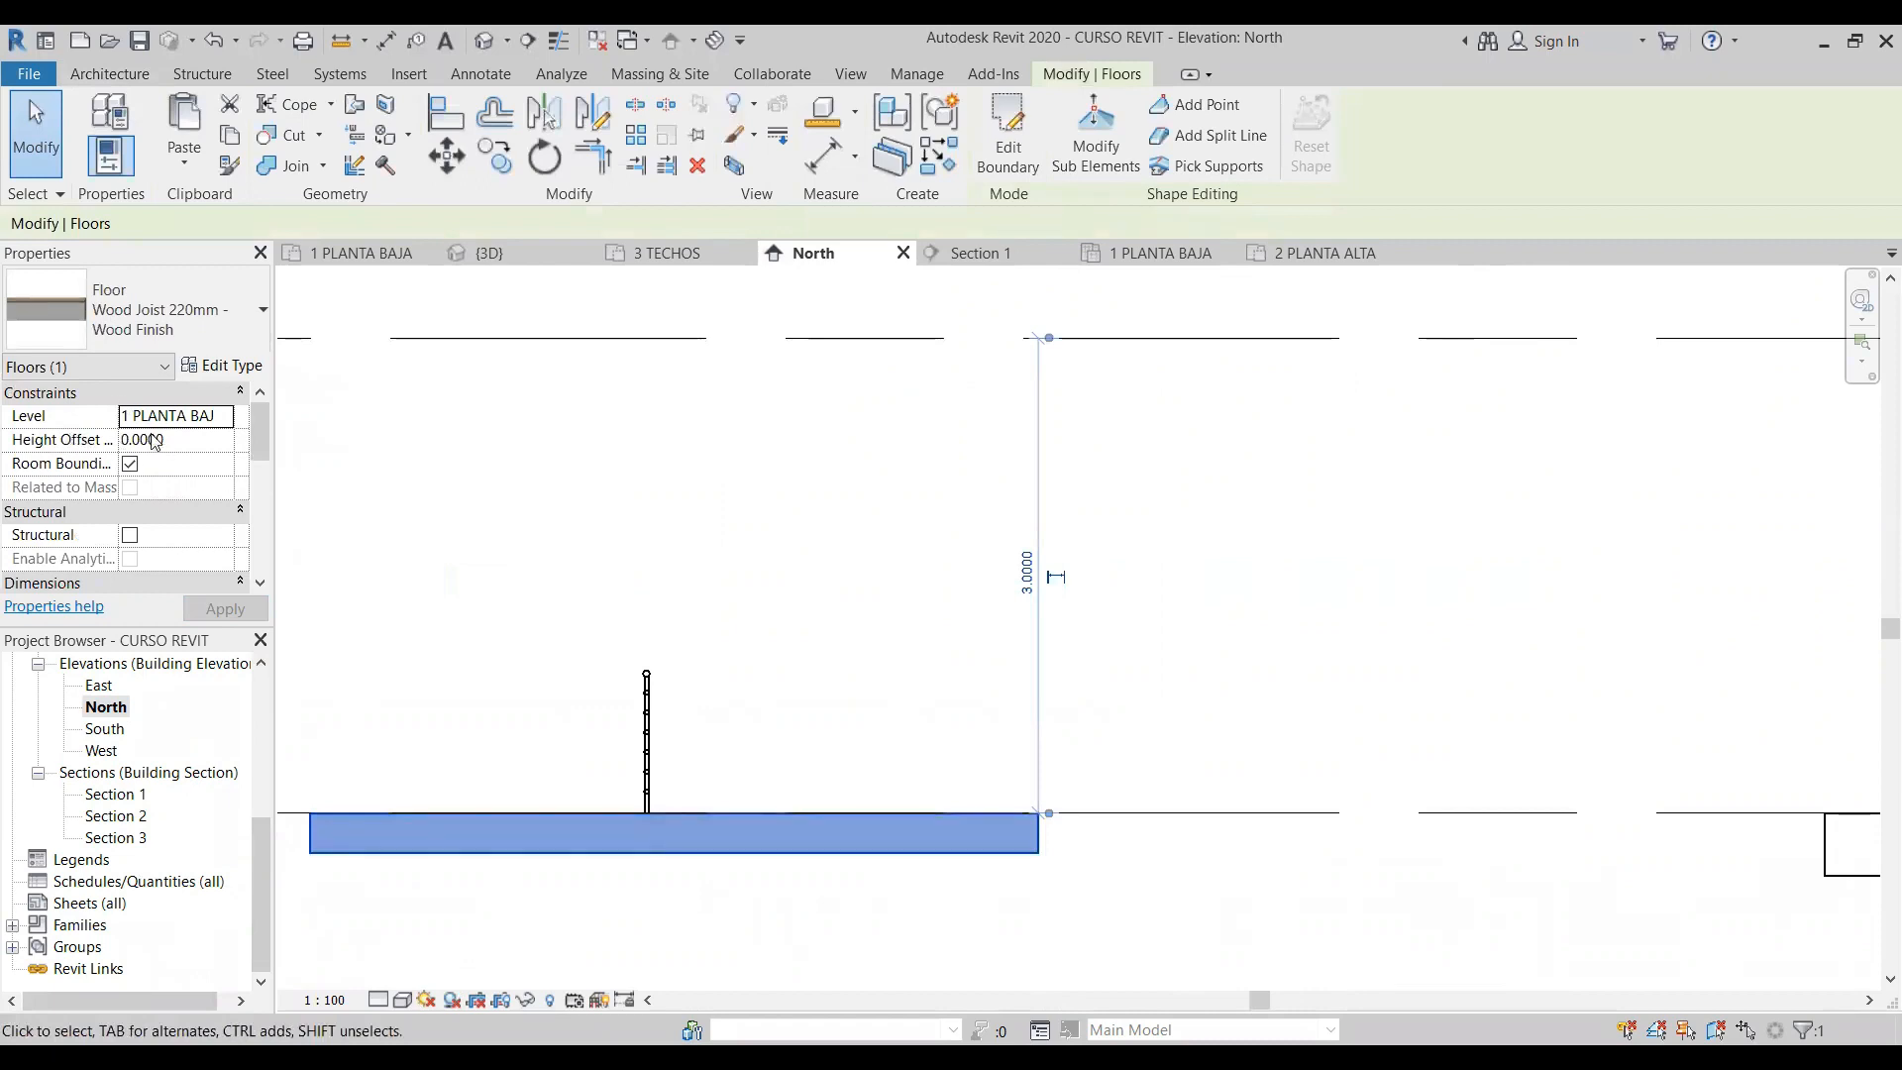
{"action": "left_click", "coordinate": [105, 435]}
{"action": "type", "text": "0.5"}
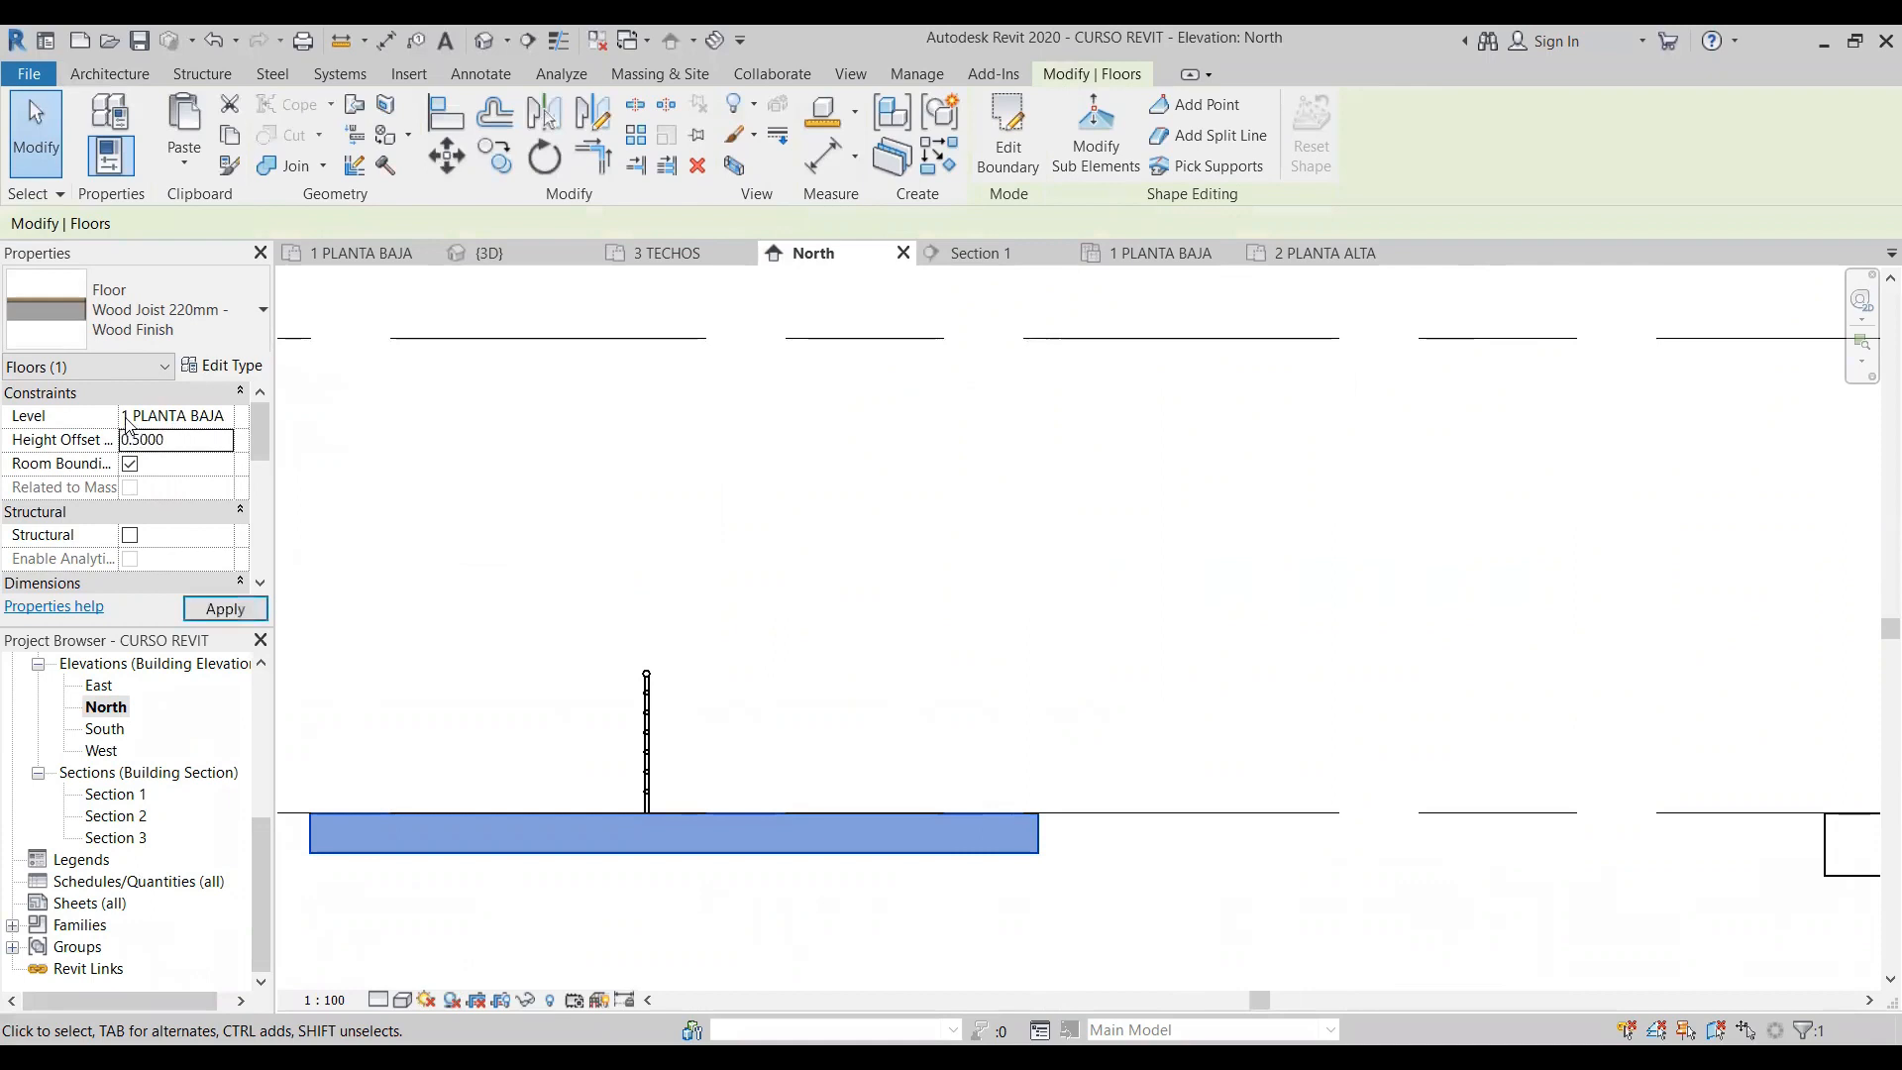
{"action": "left_click", "coordinate": [777, 704]}
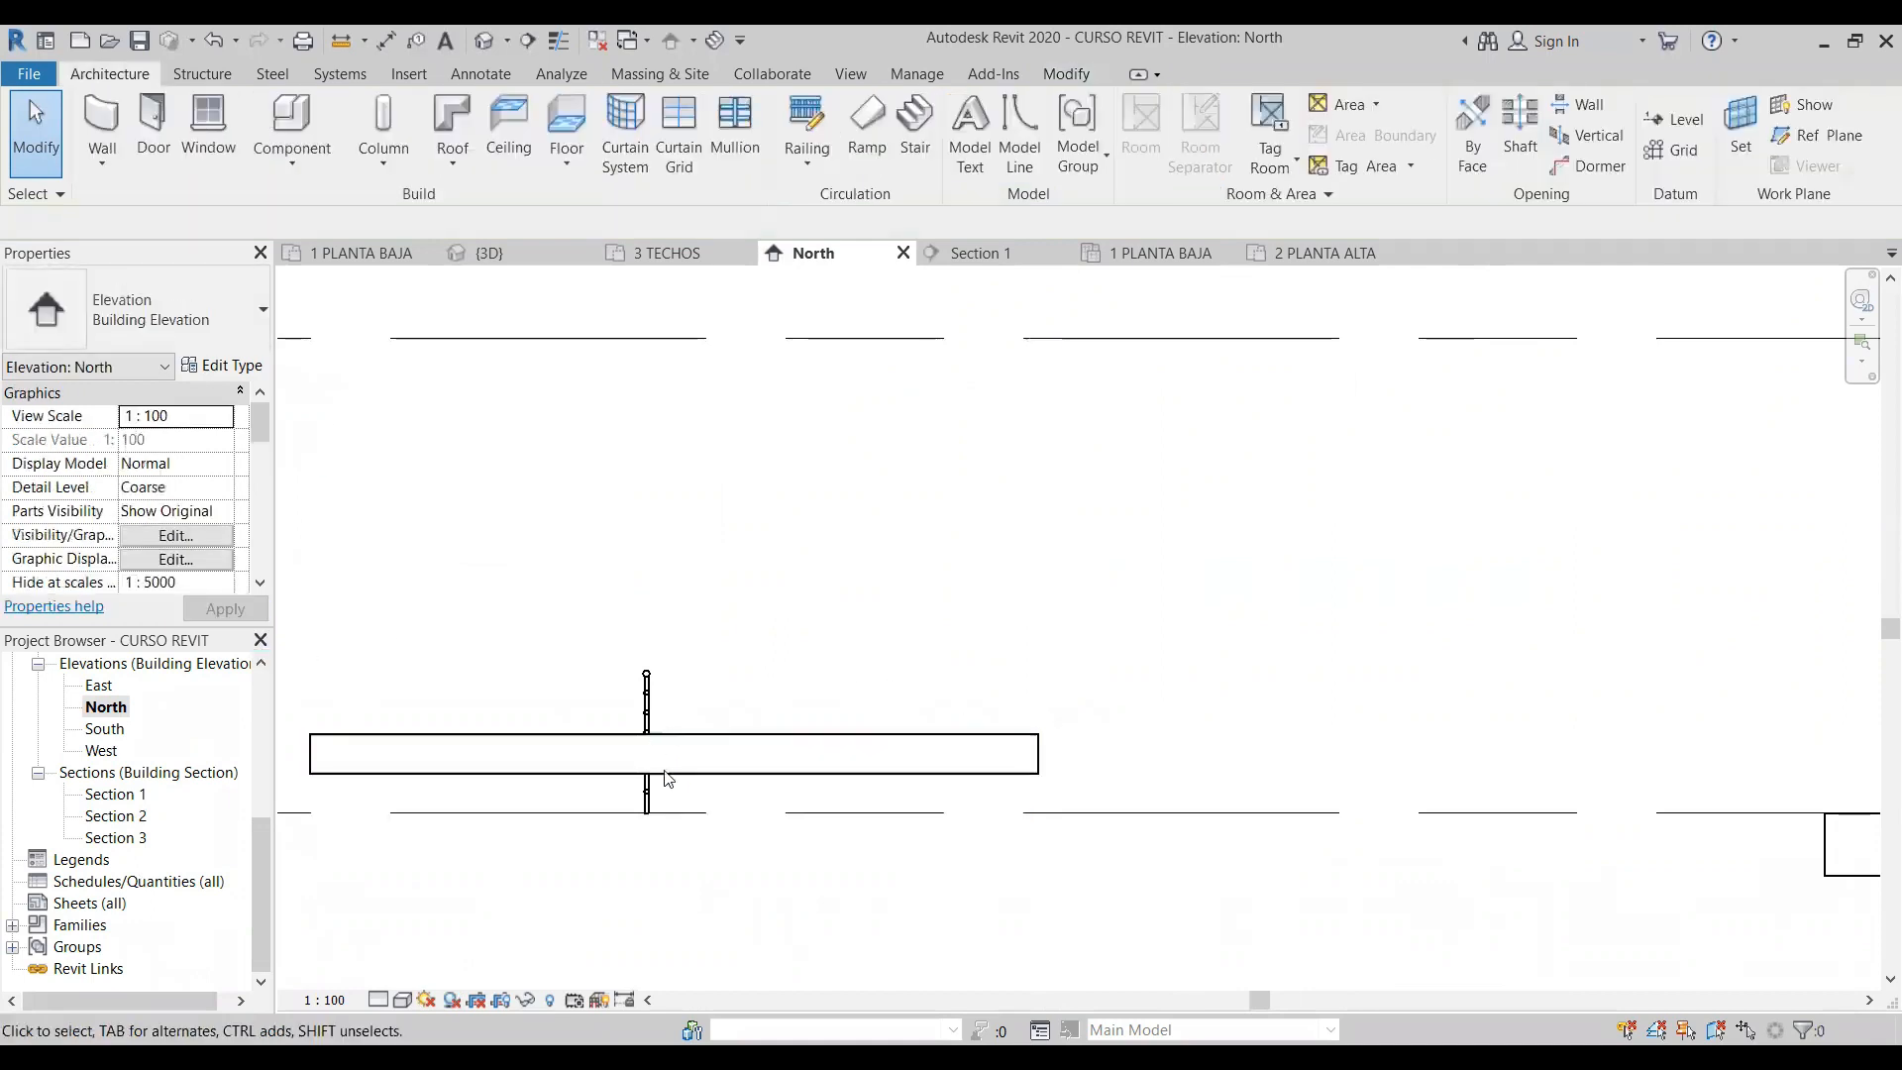
- Assign the separate floor slab as the new host of the straight railing
{"action": "left_click", "coordinate": [649, 792]}
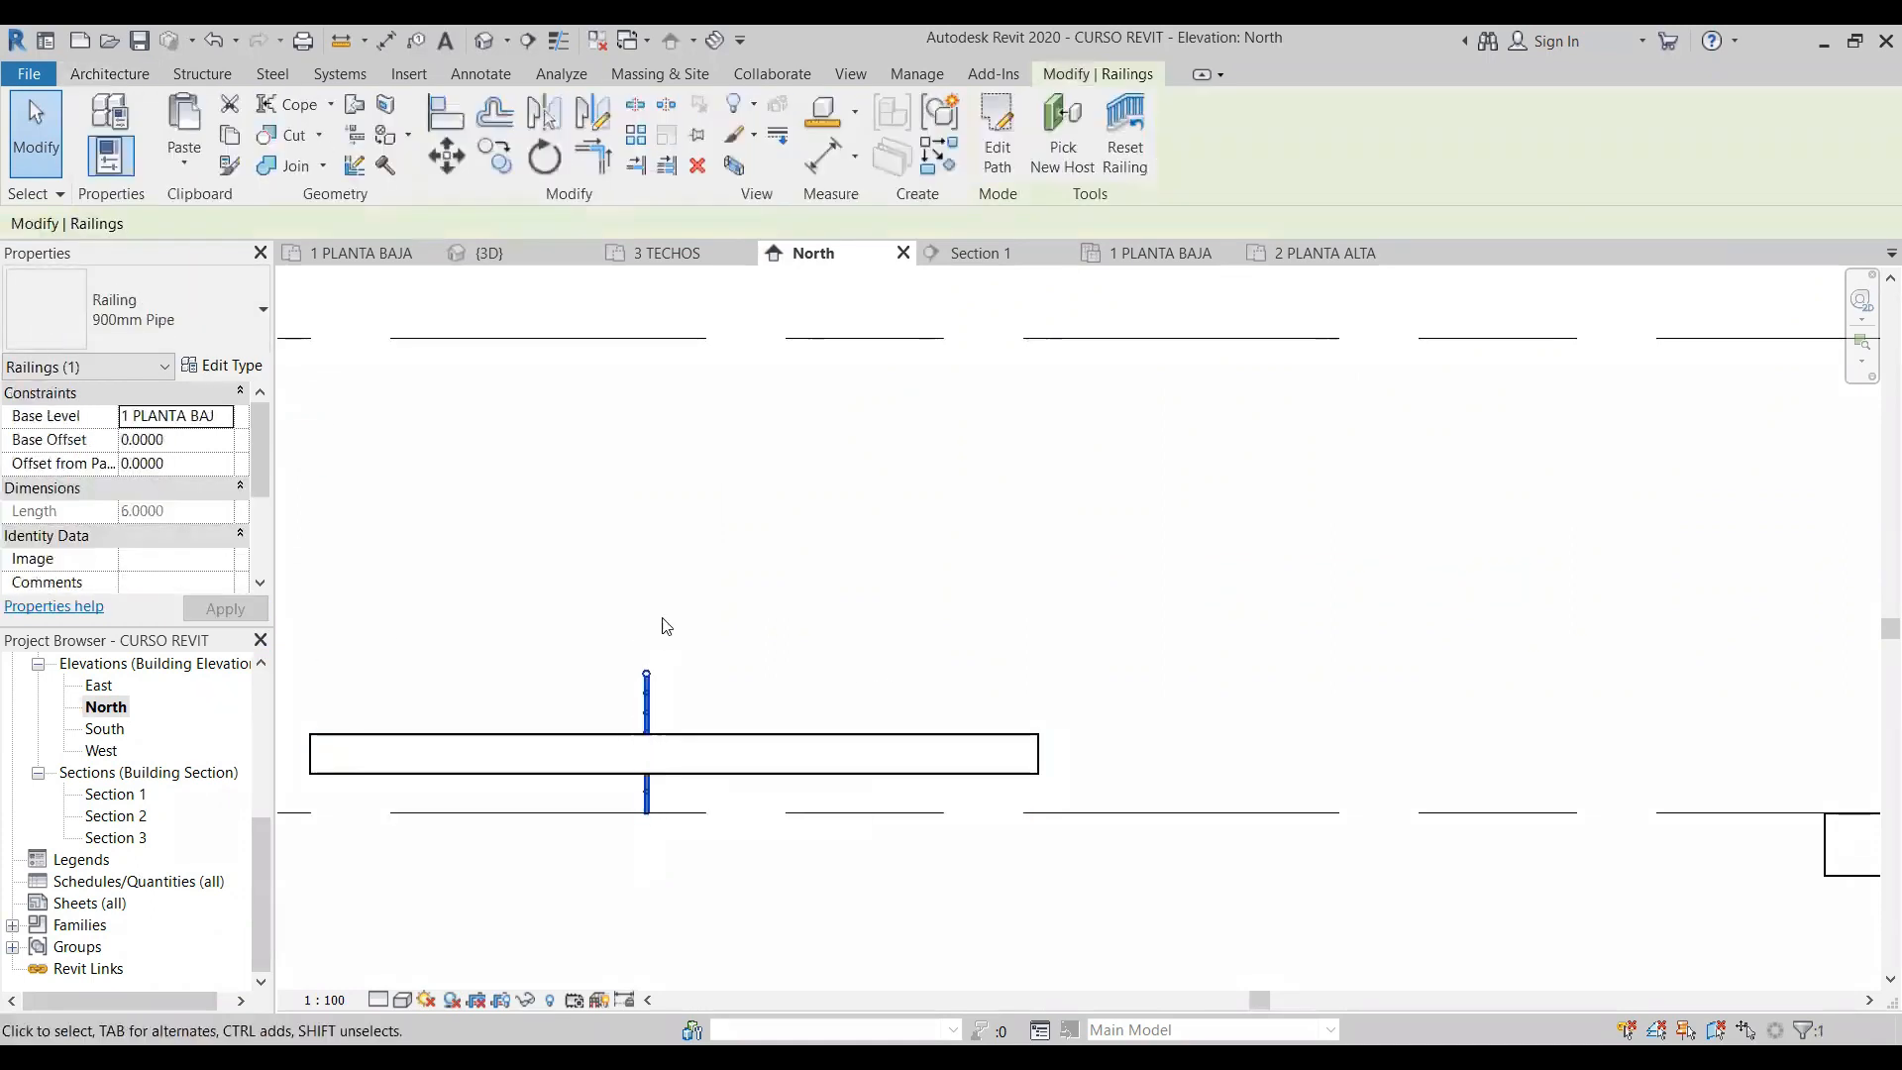
{"action": "left_click", "coordinate": [720, 784]}
{"action": "left_click", "coordinate": [657, 684]}
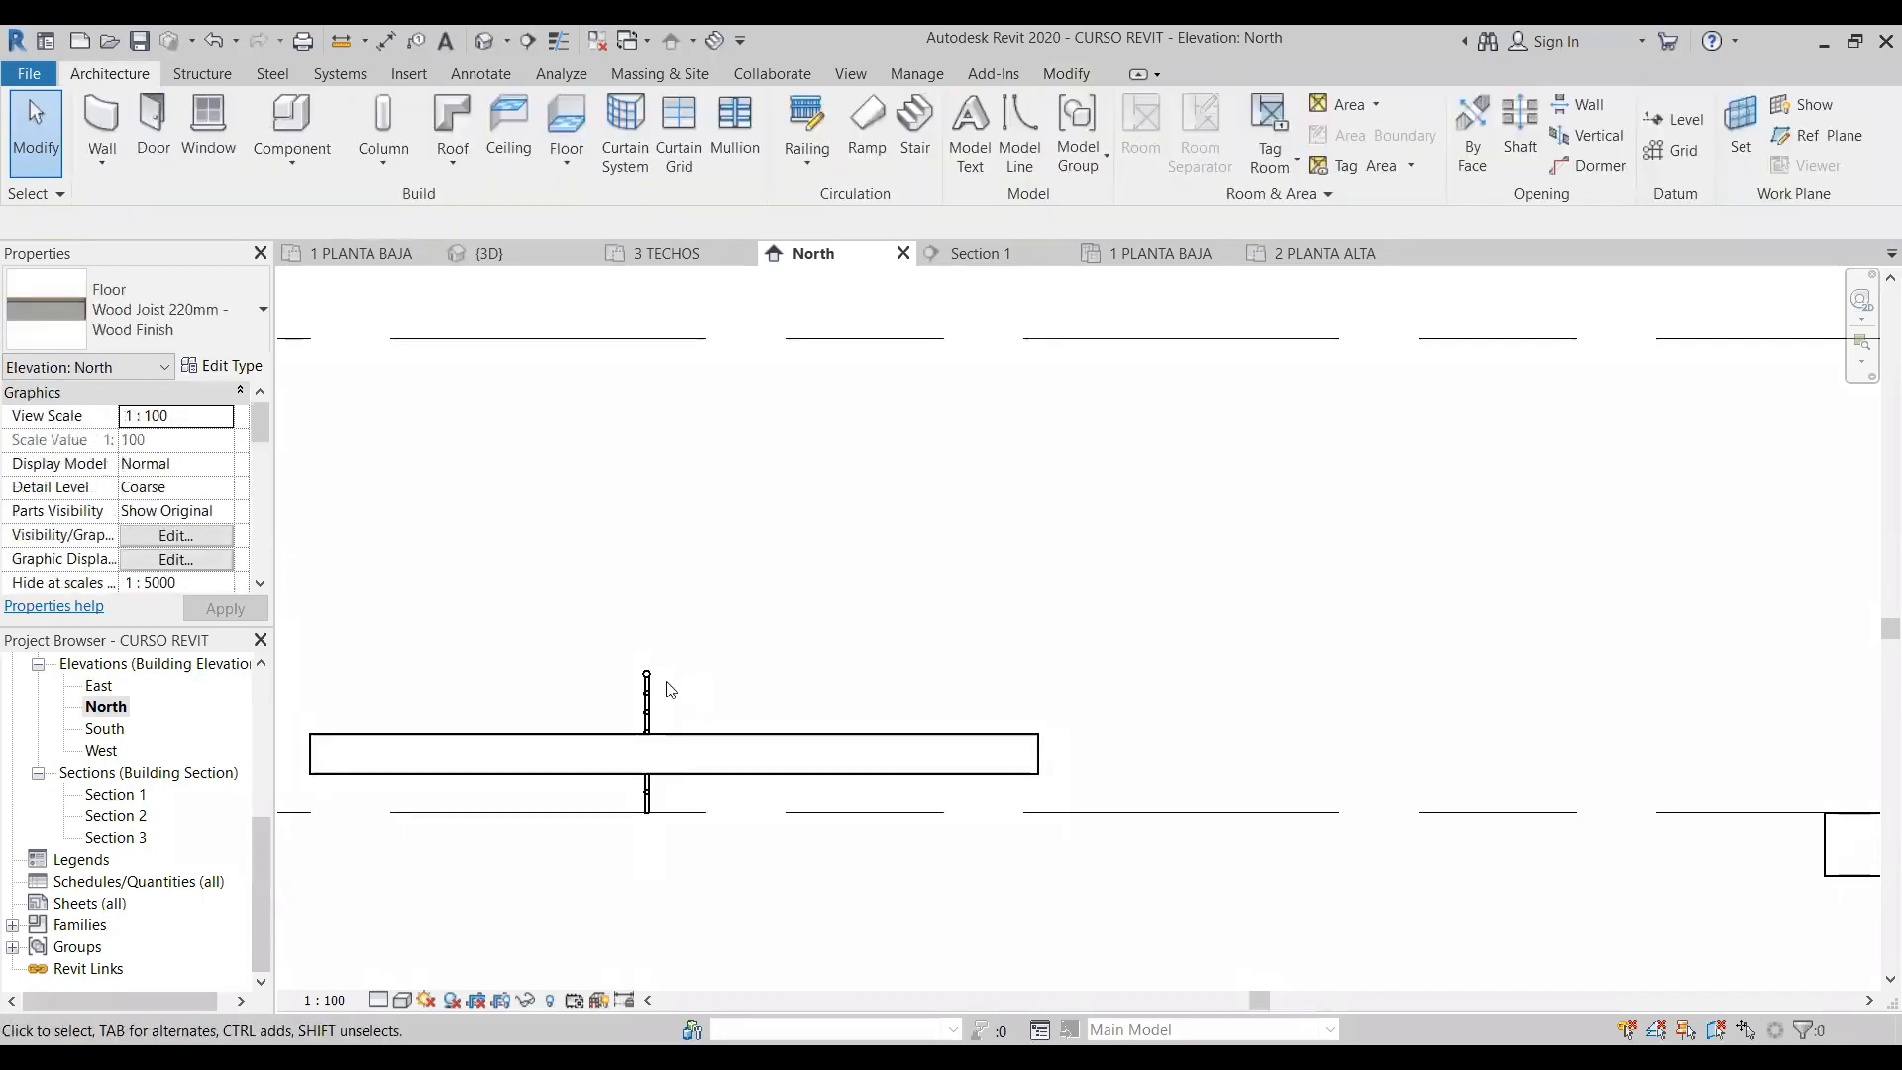
{"action": "left_click", "coordinate": [647, 699]}
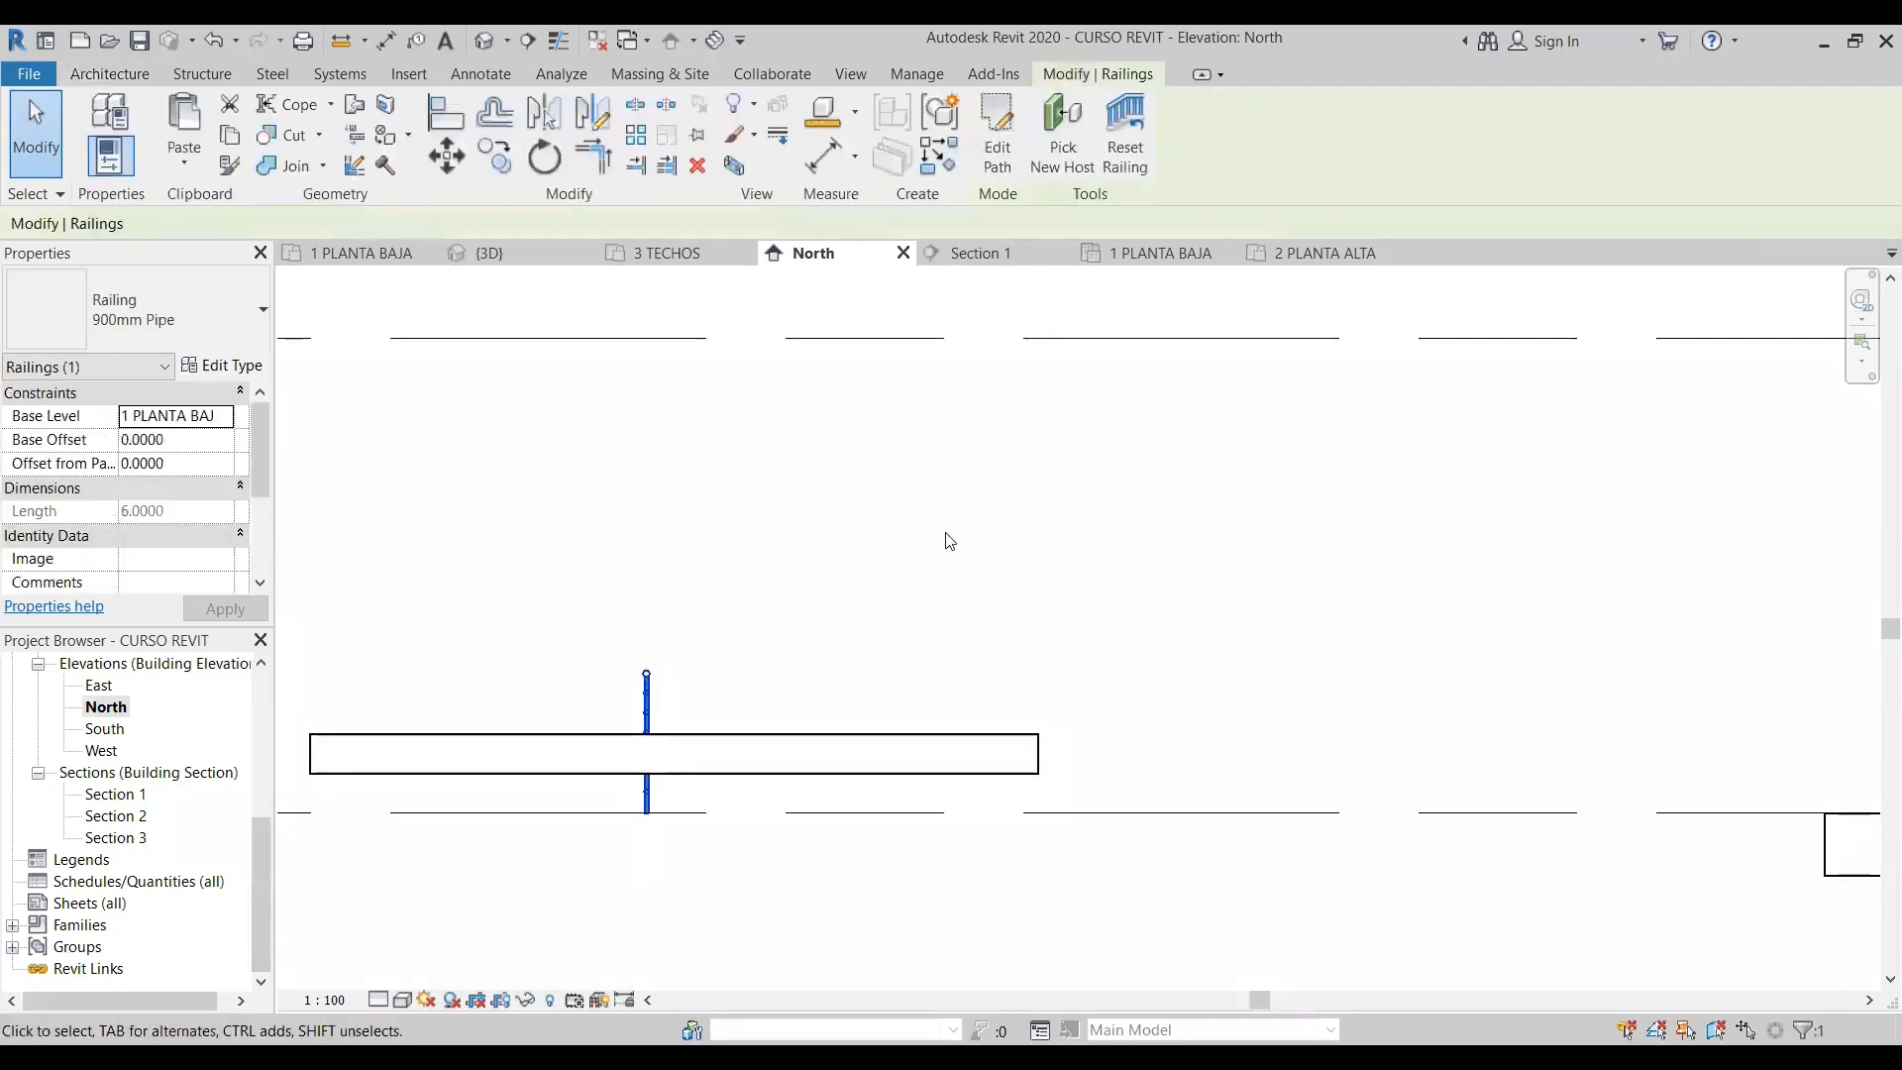
{"action": "left_click", "coordinate": [1061, 127]}
{"action": "left_click", "coordinate": [1040, 766]}
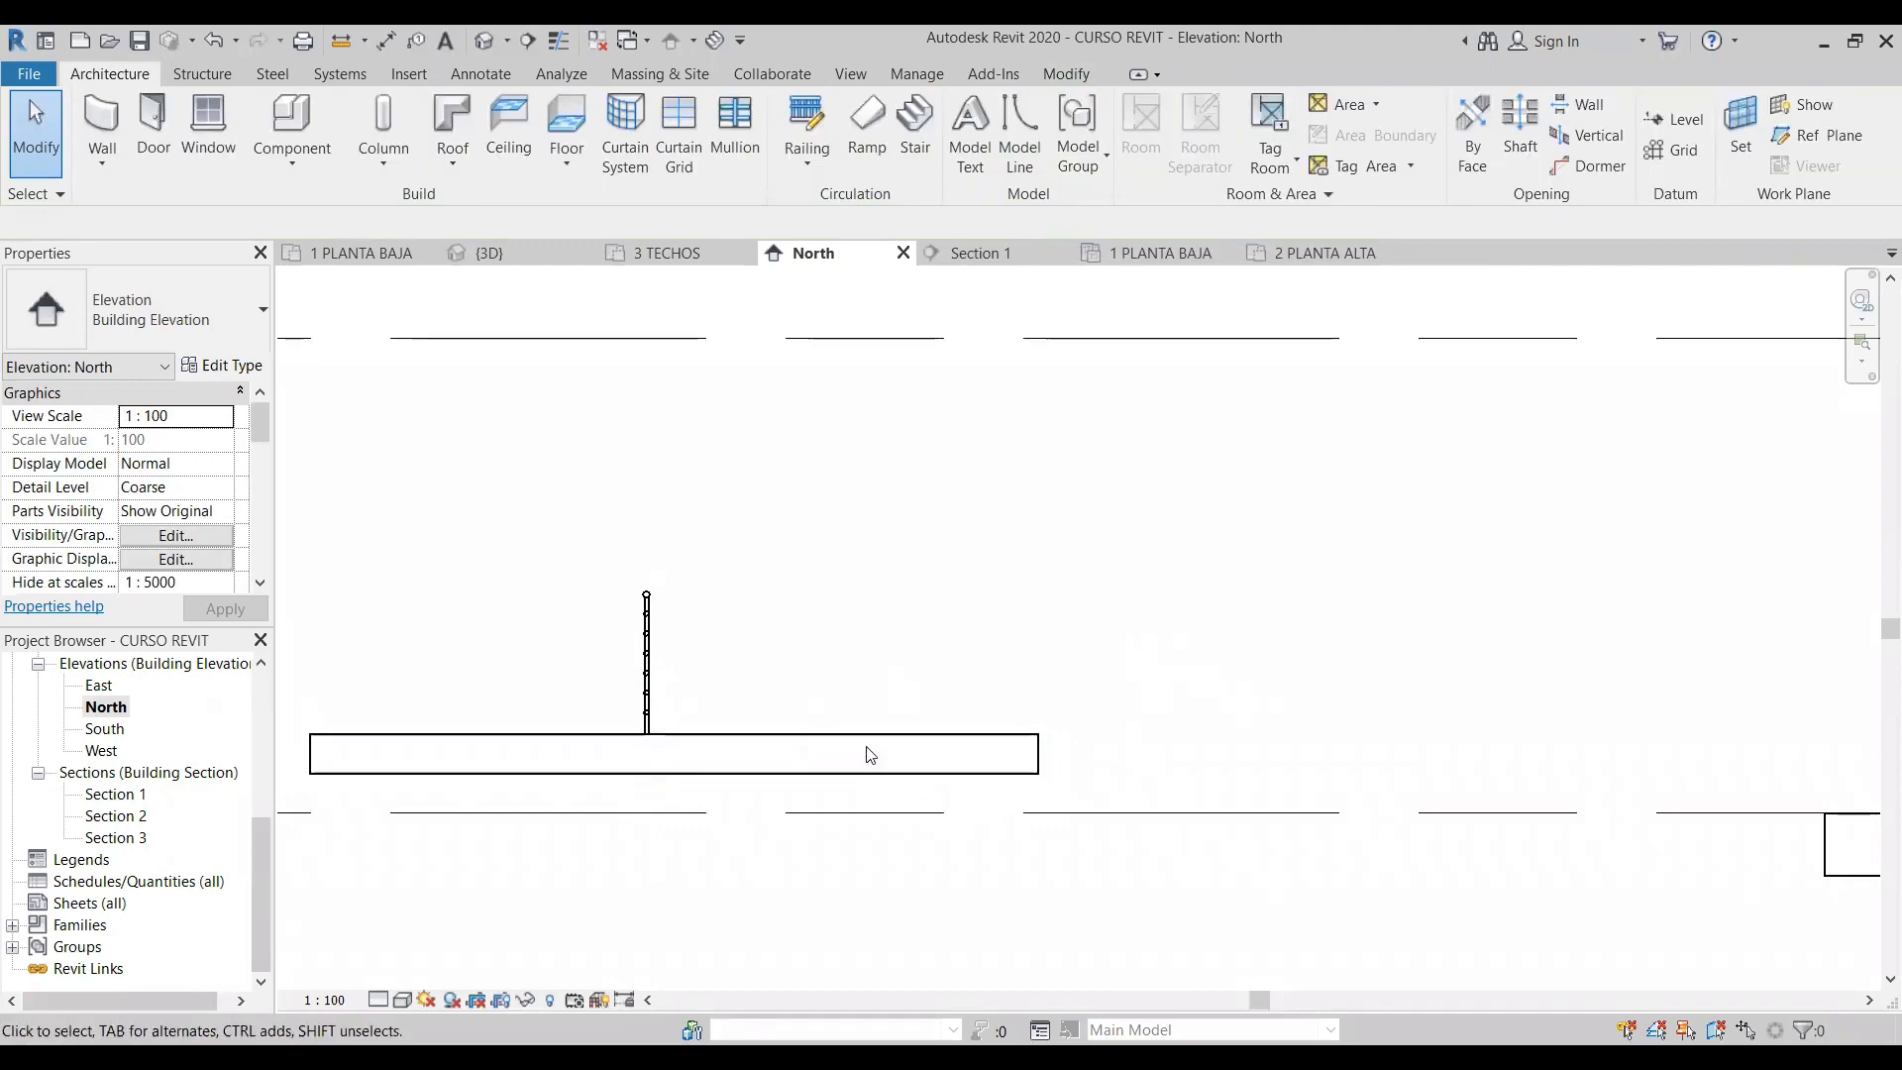
- Set the hosting floor slab's height offset to 1.0 and return to the 3D view
{"action": "left_click", "coordinate": [590, 748]}
{"action": "left_click", "coordinate": [167, 438]}
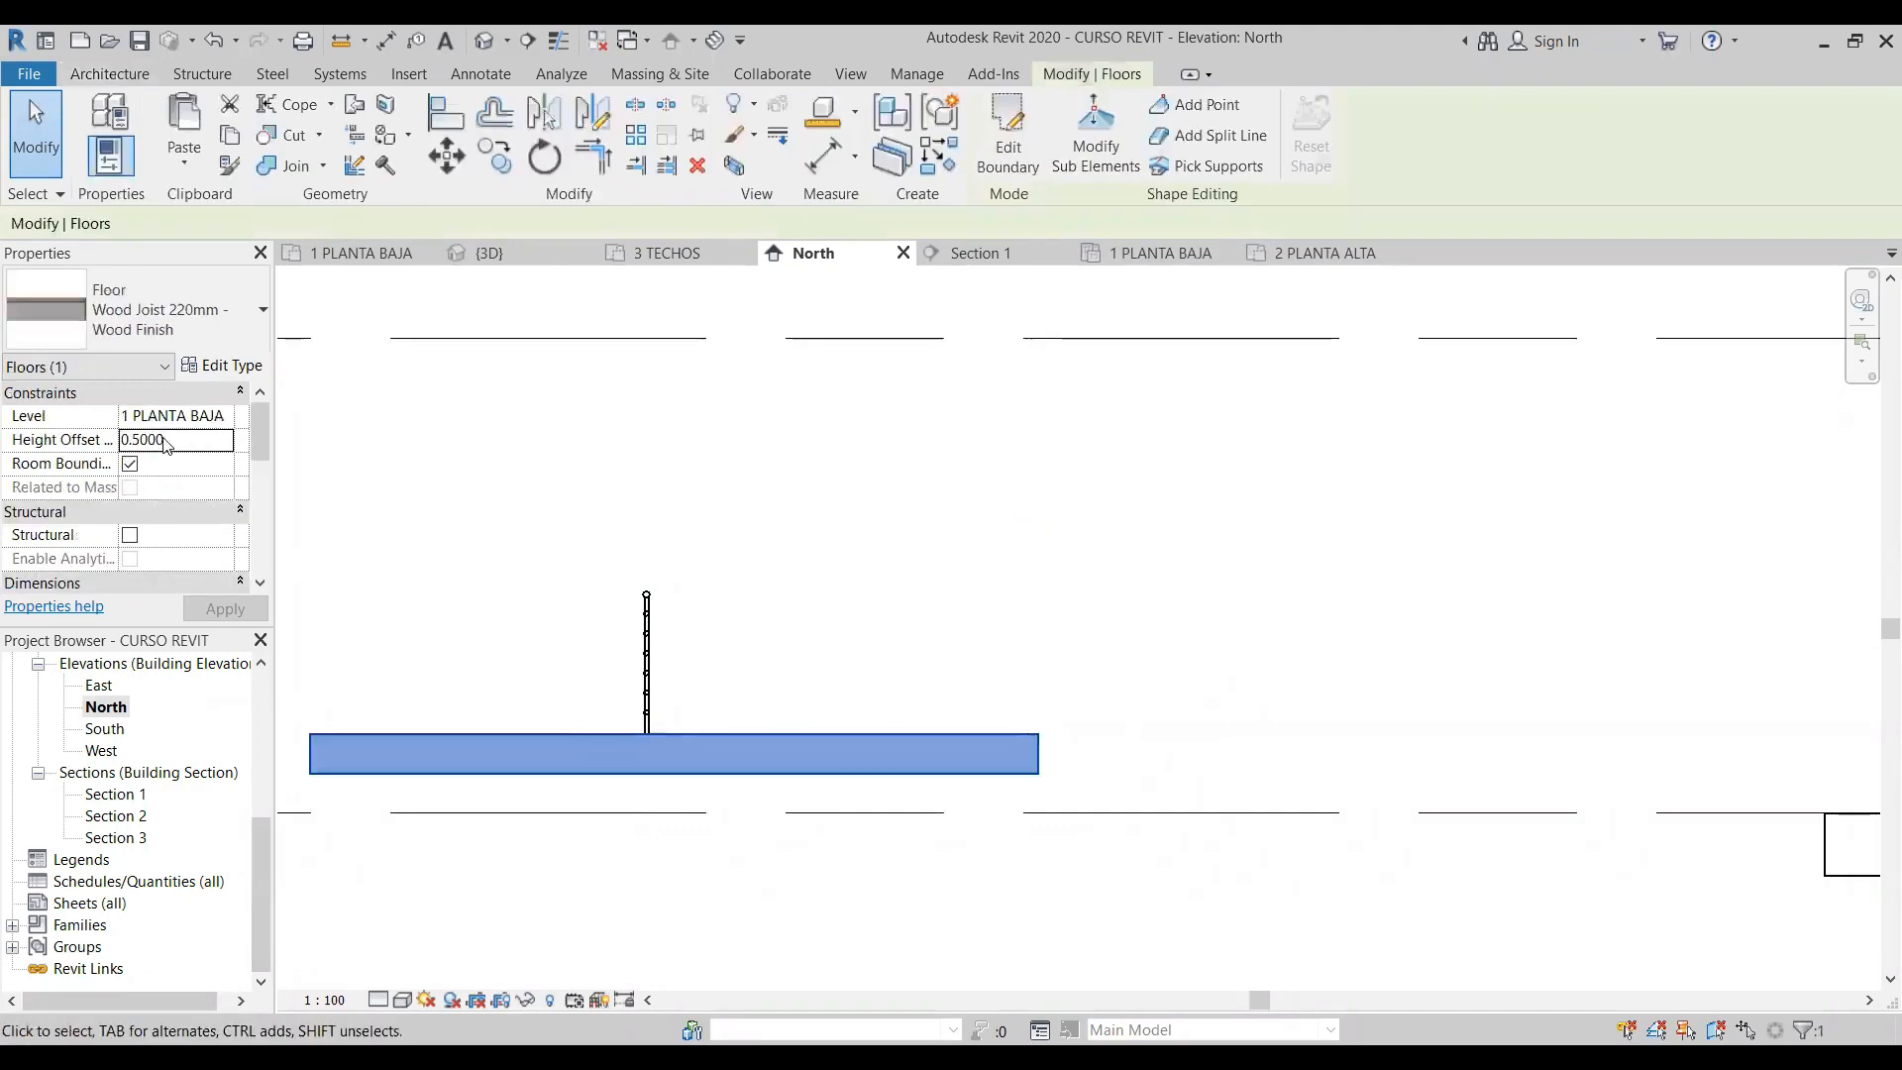
{"action": "double_click", "coordinate": [166, 439]}
{"action": "type", "text": "1.0000"}
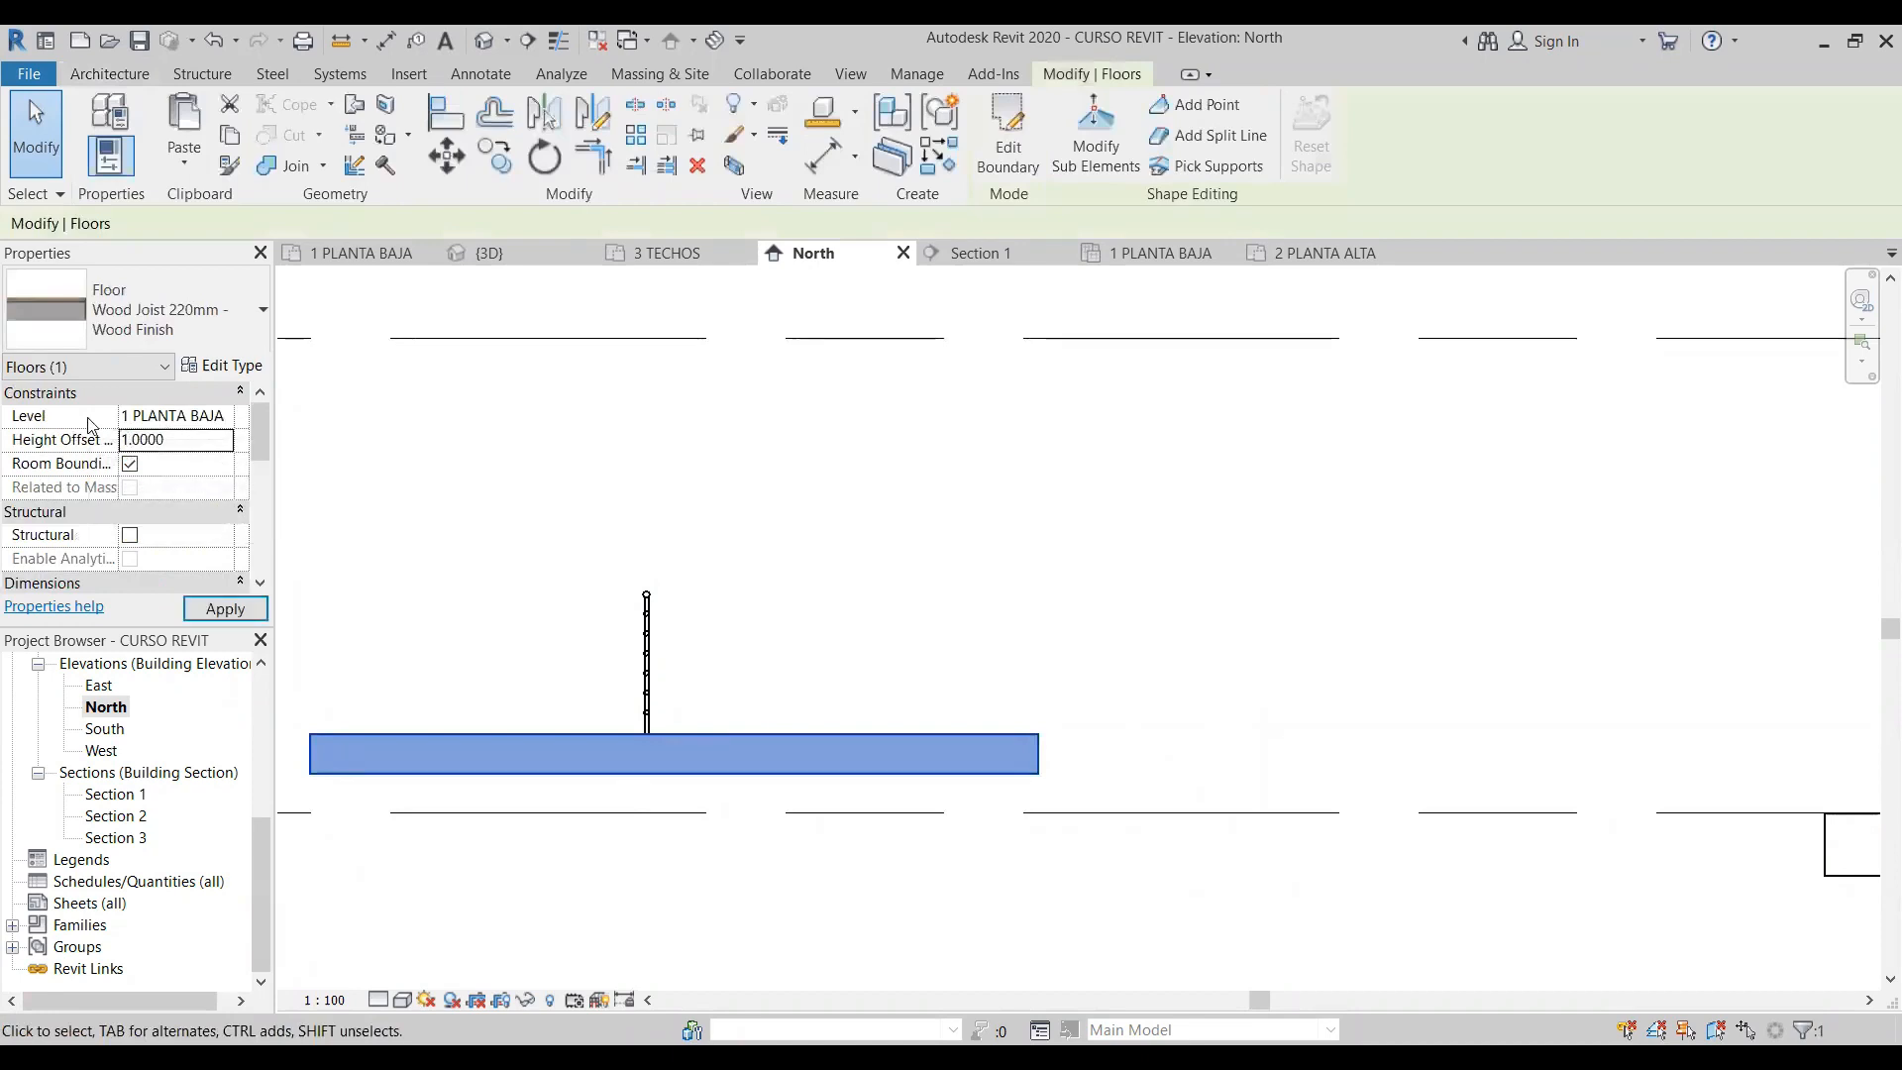
{"action": "left_click", "coordinate": [739, 566]}
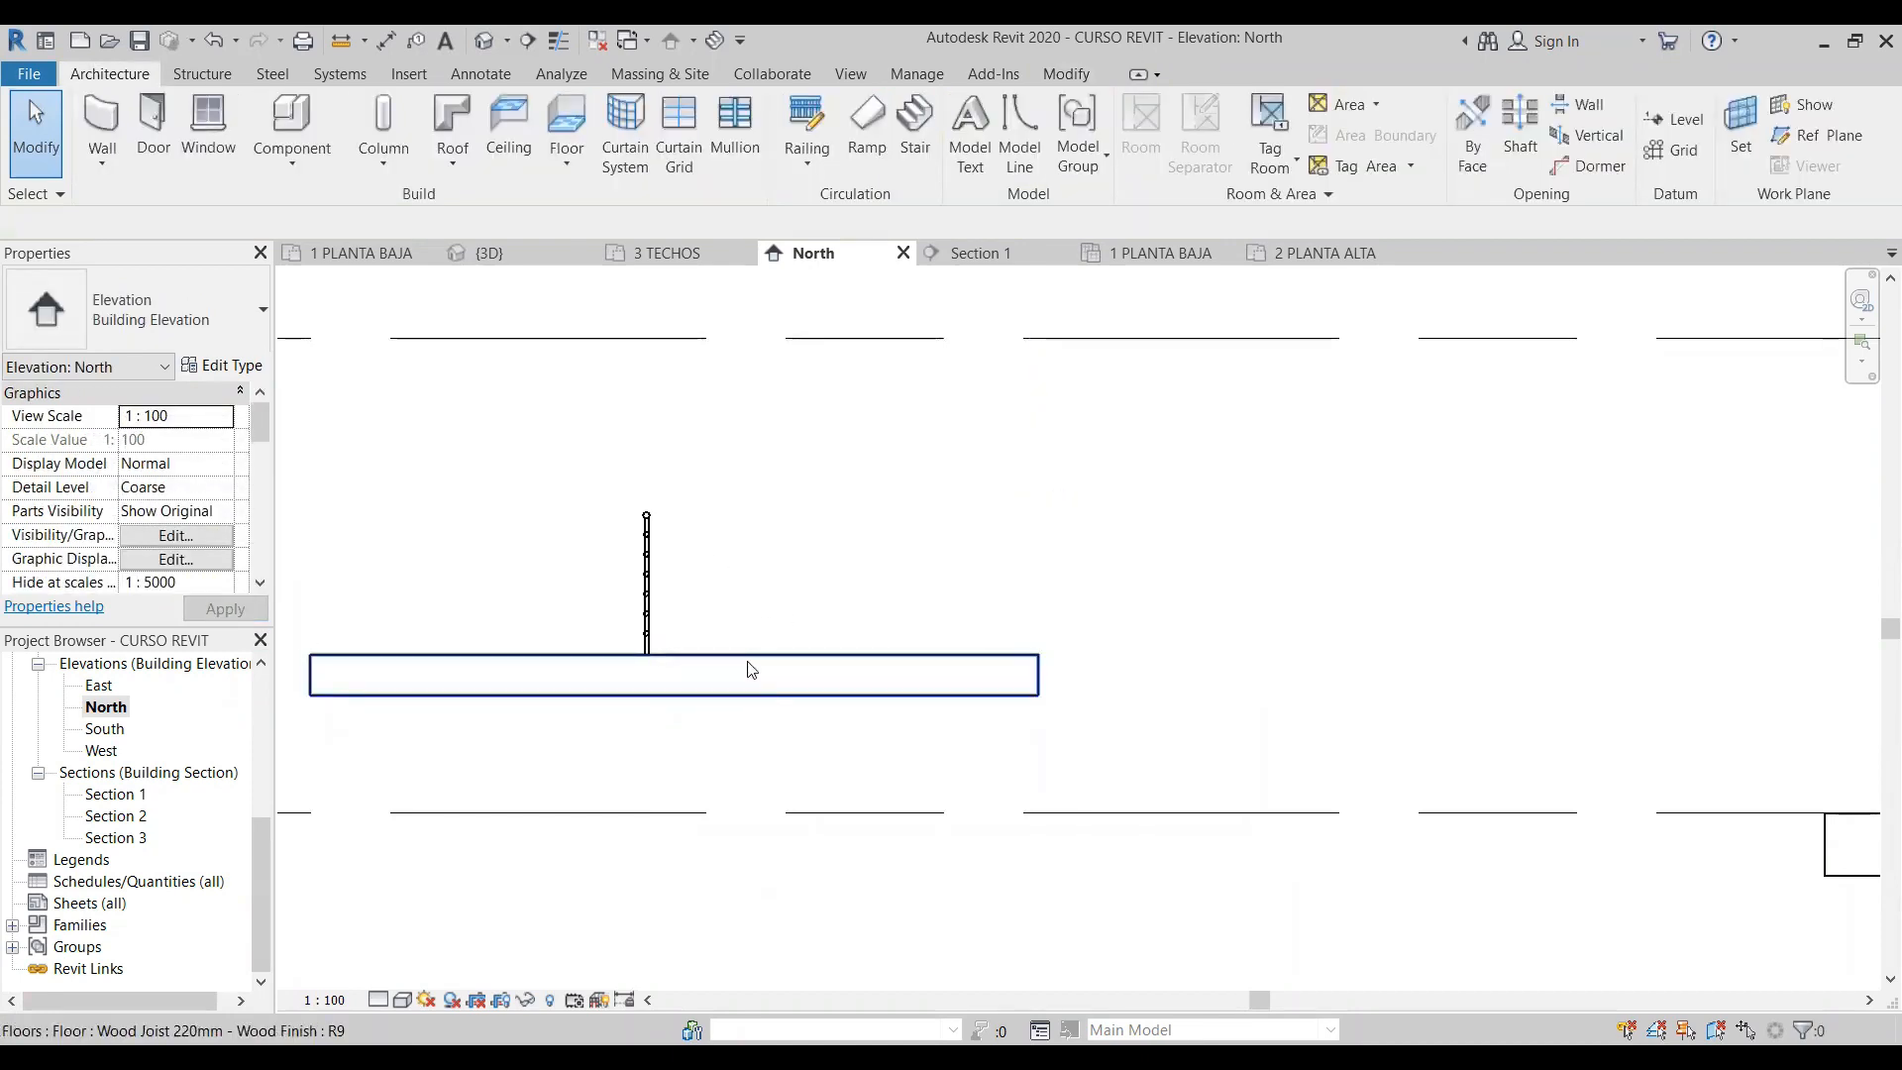
{"action": "left_click", "coordinate": [485, 40]}
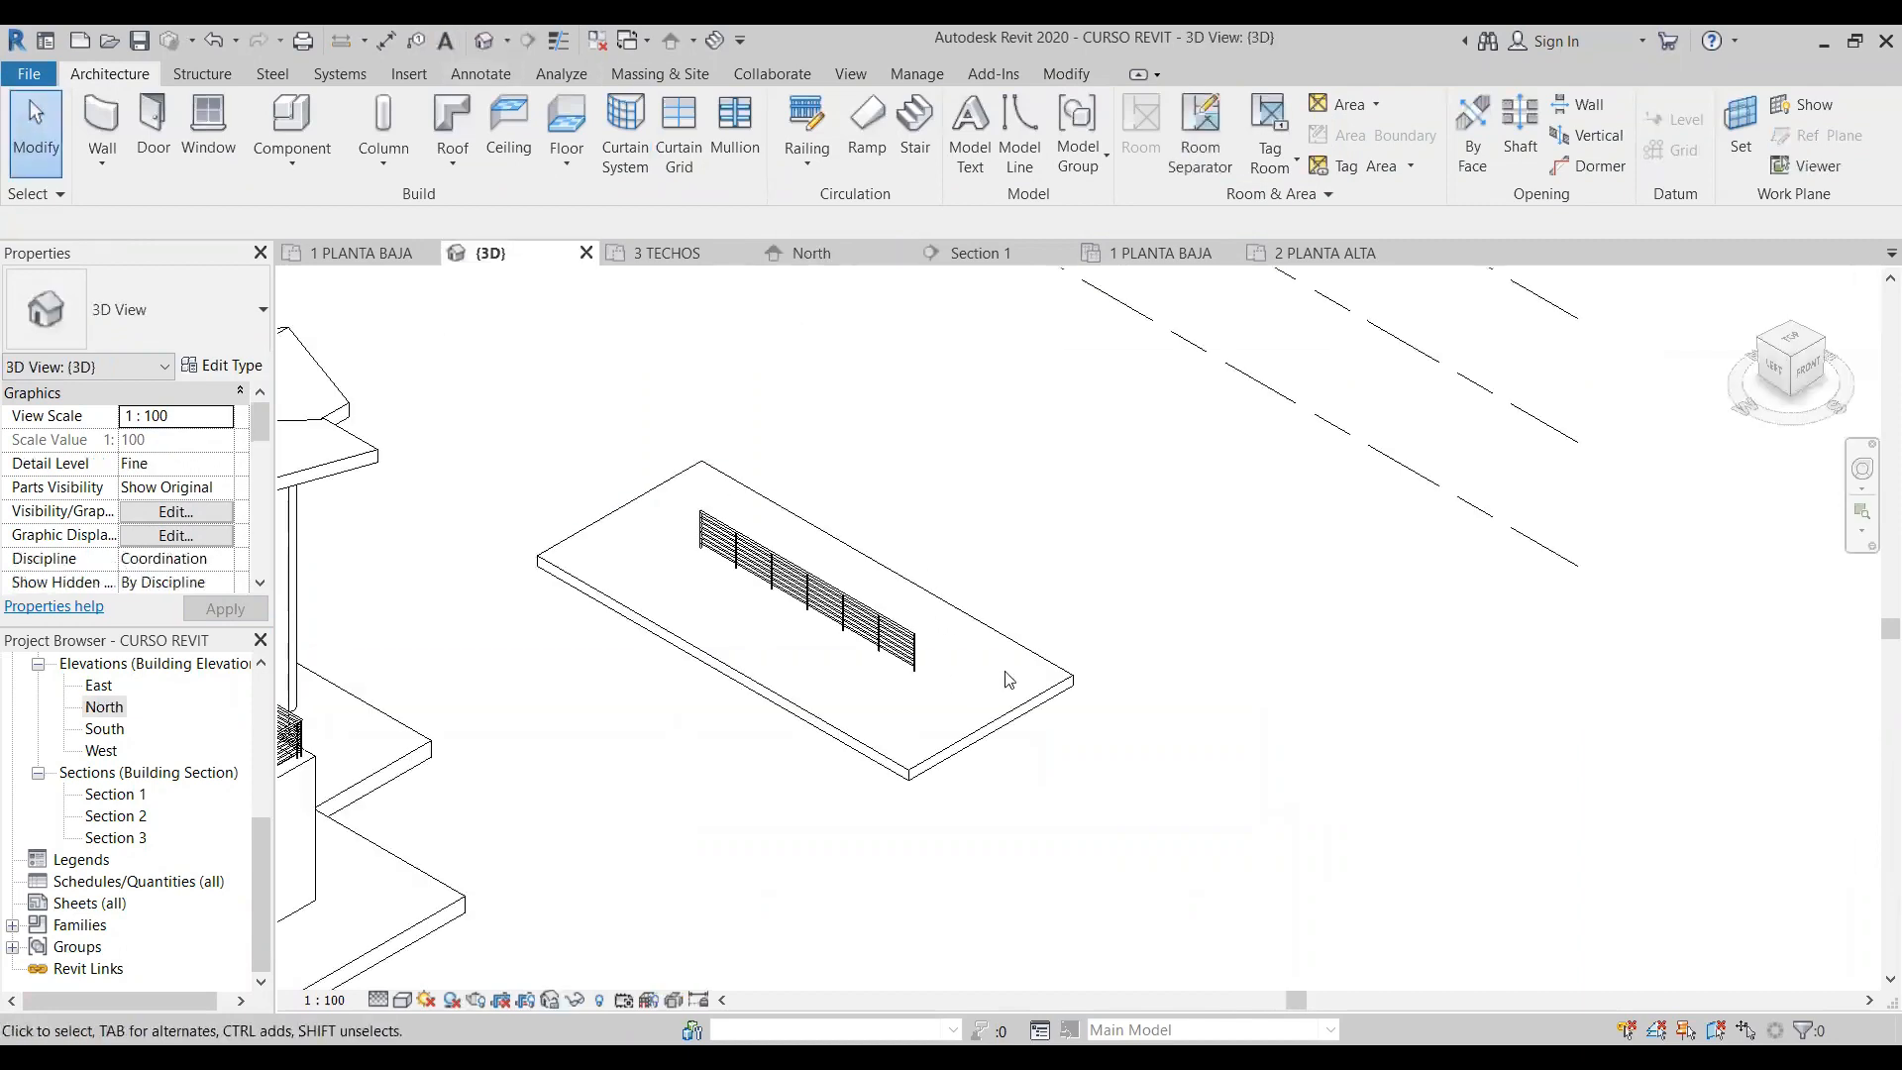
- Edit the separate floor slab's boundary so that the short edge farthest from the house defines a slope, and finish the sketch
{"action": "left_click", "coordinate": [1032, 709]}
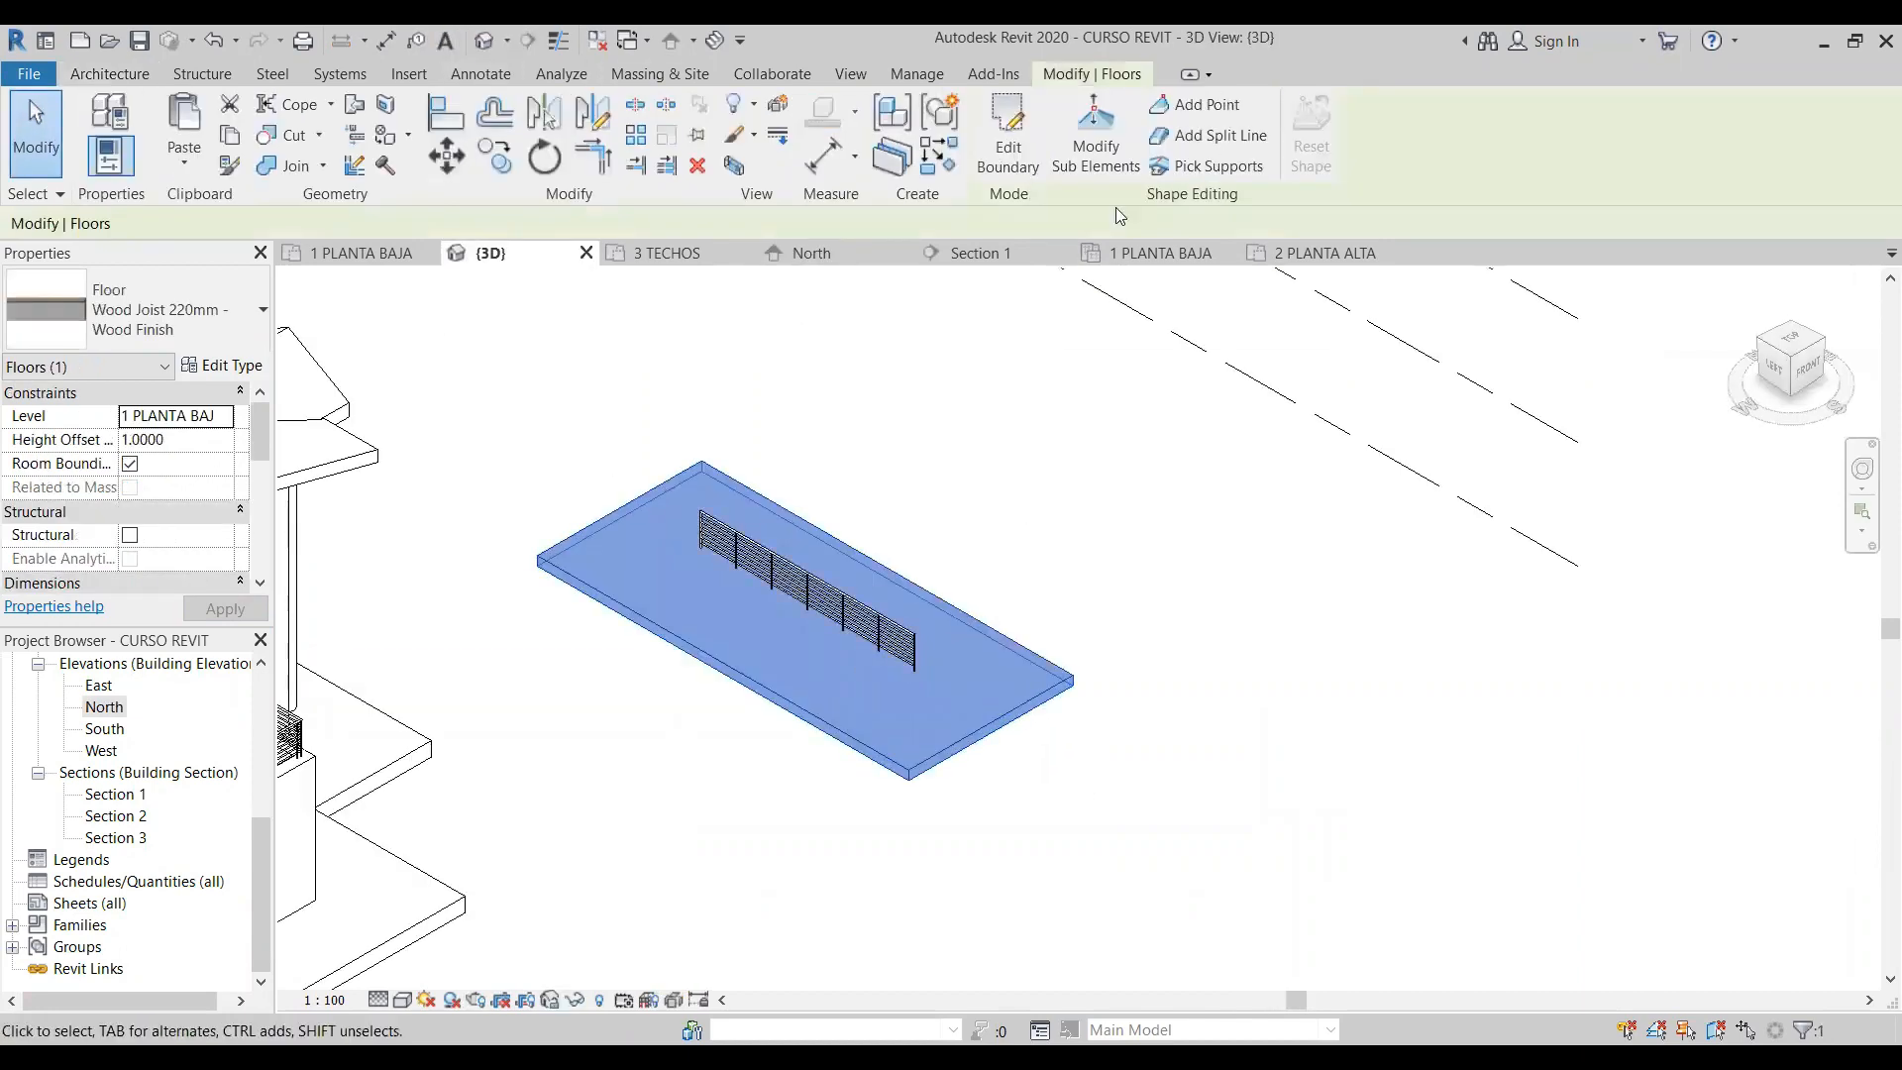
{"action": "left_click", "coordinate": [1008, 139]}
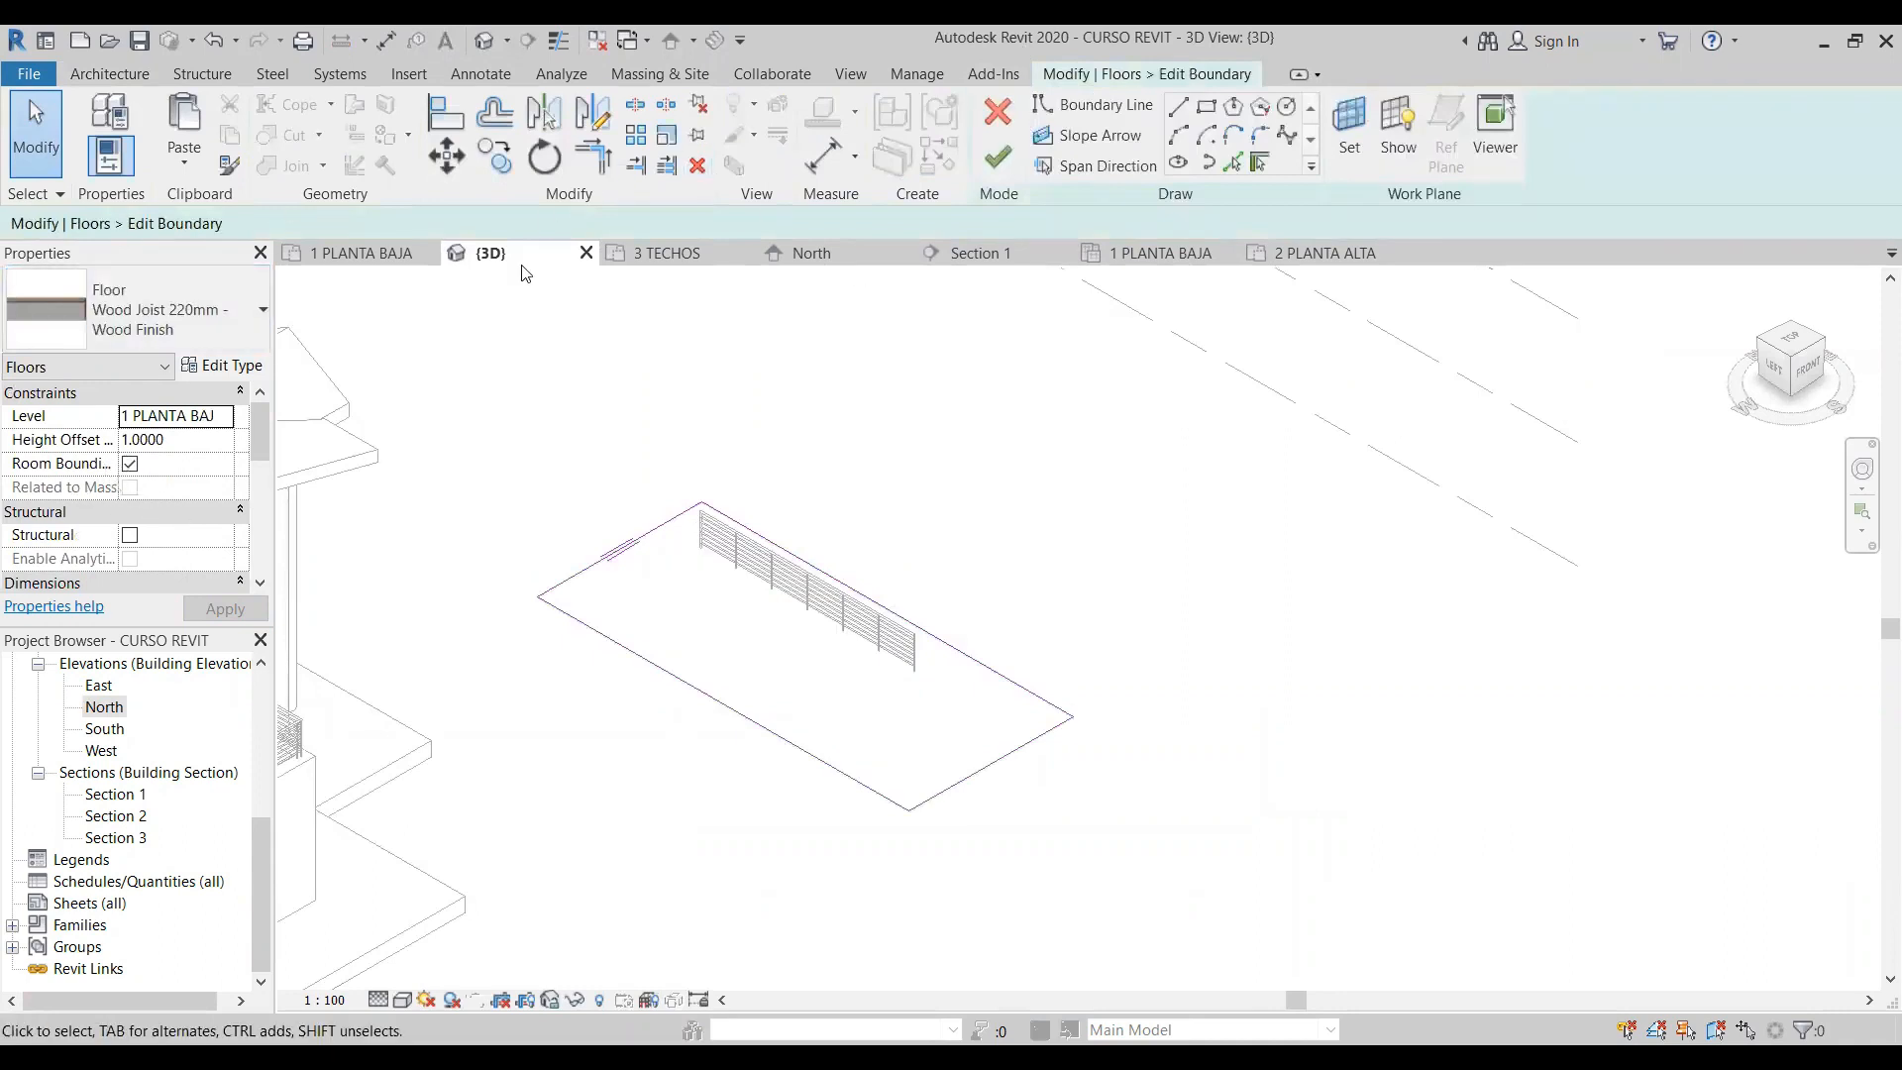
{"action": "left_click", "coordinate": [989, 769]}
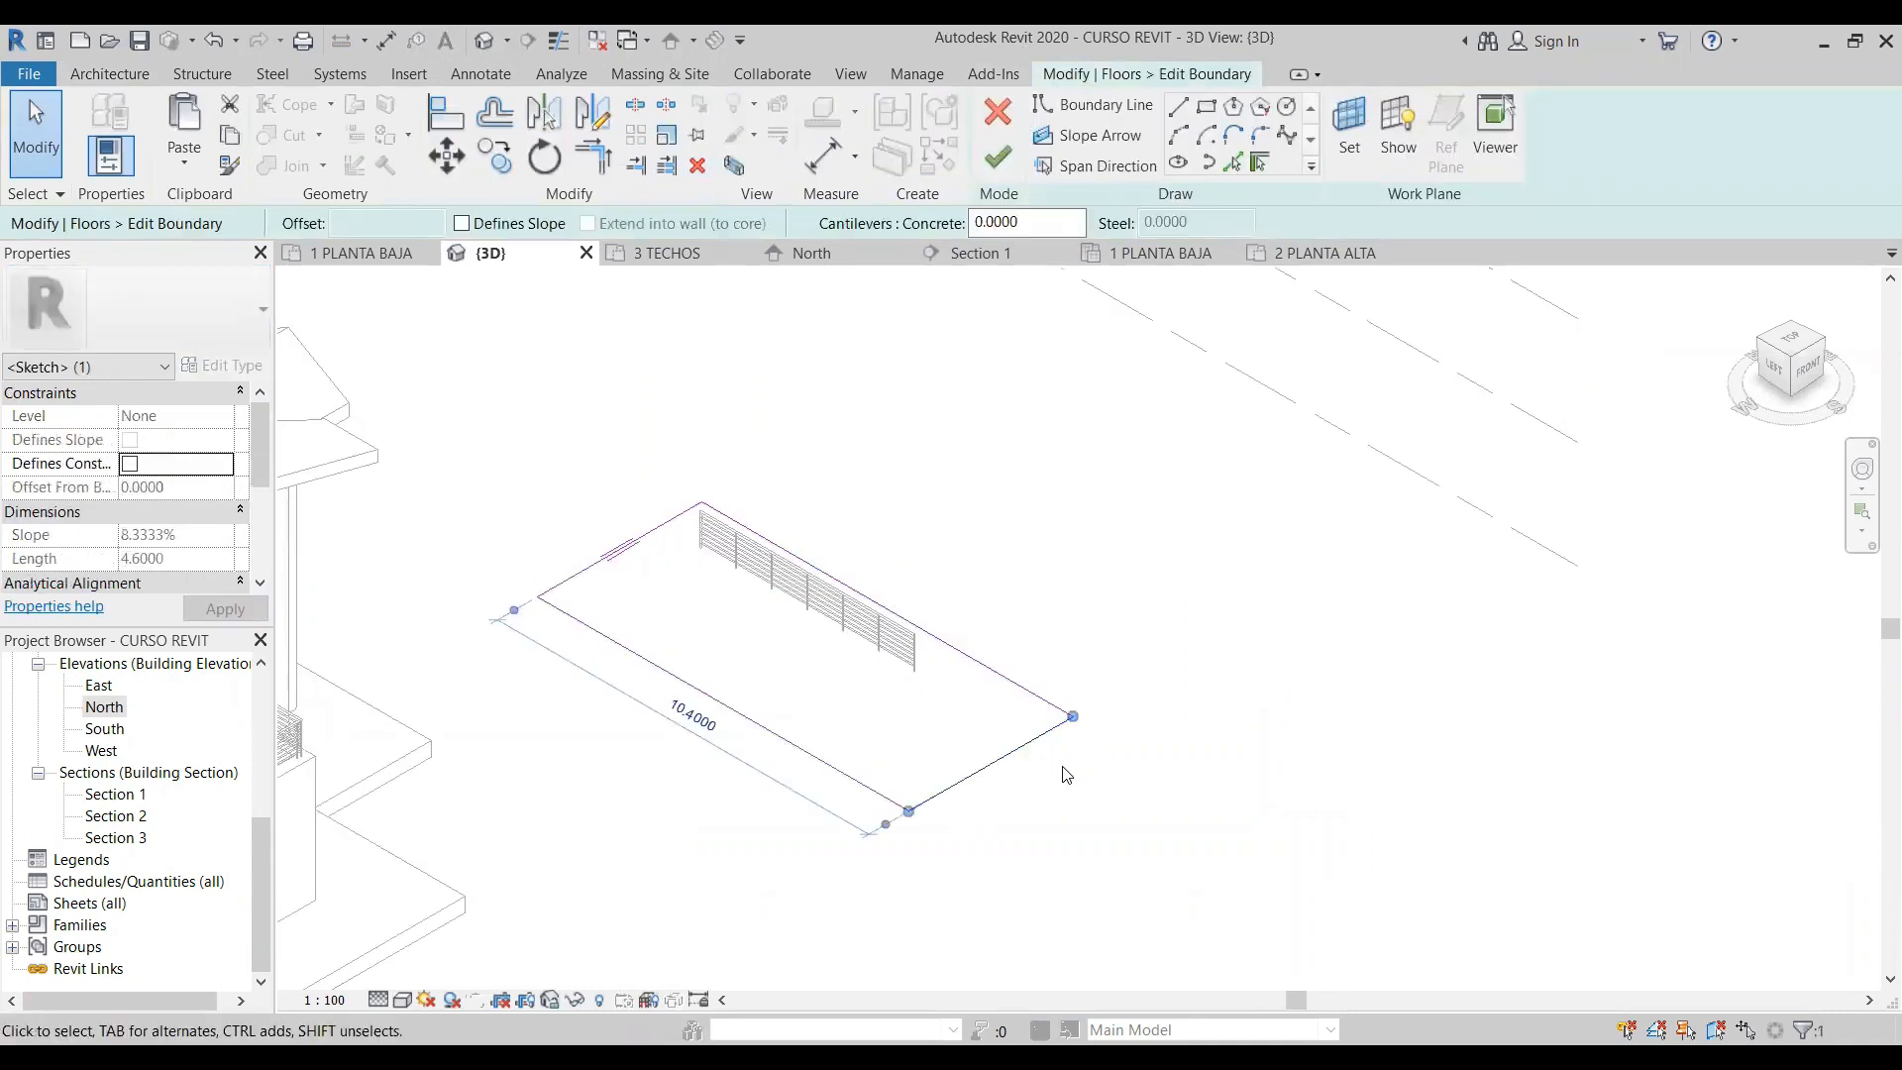
{"action": "left_click", "coordinate": [483, 225]}
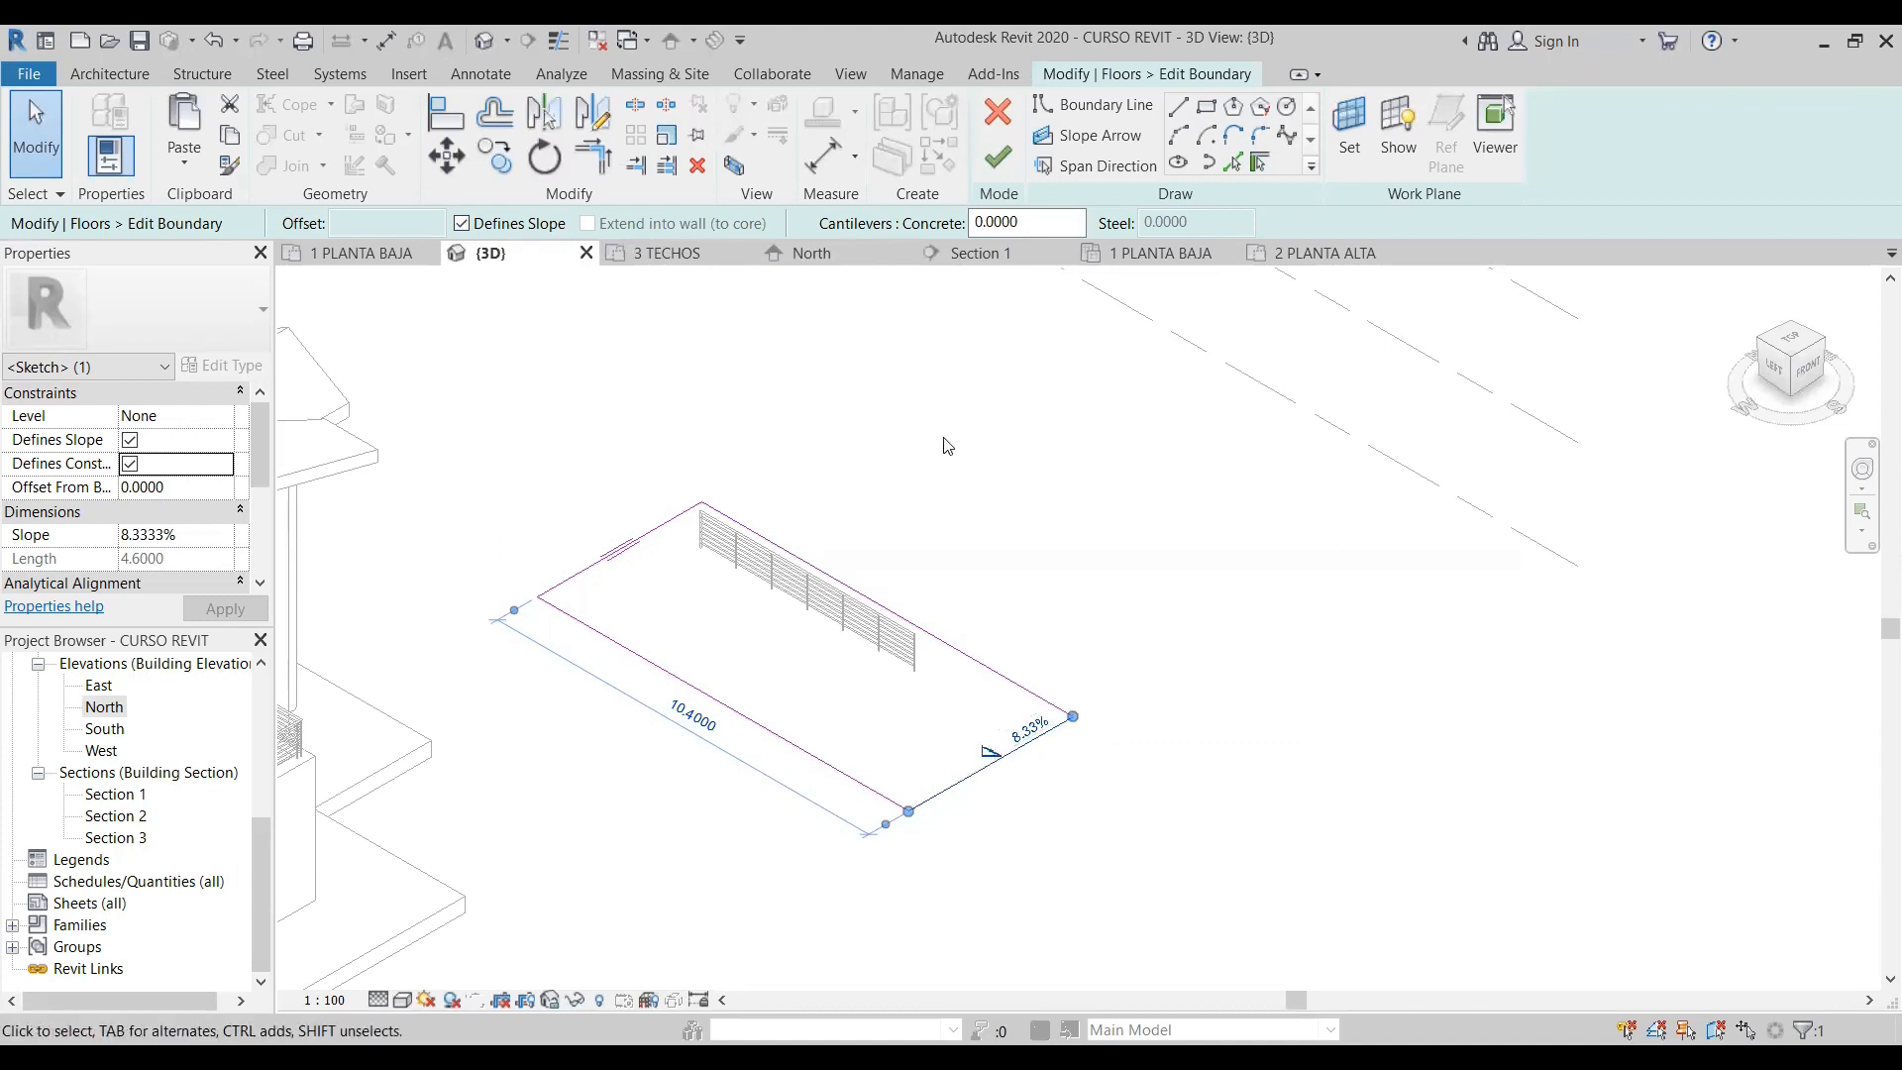
{"action": "left_click", "coordinate": [997, 156]}
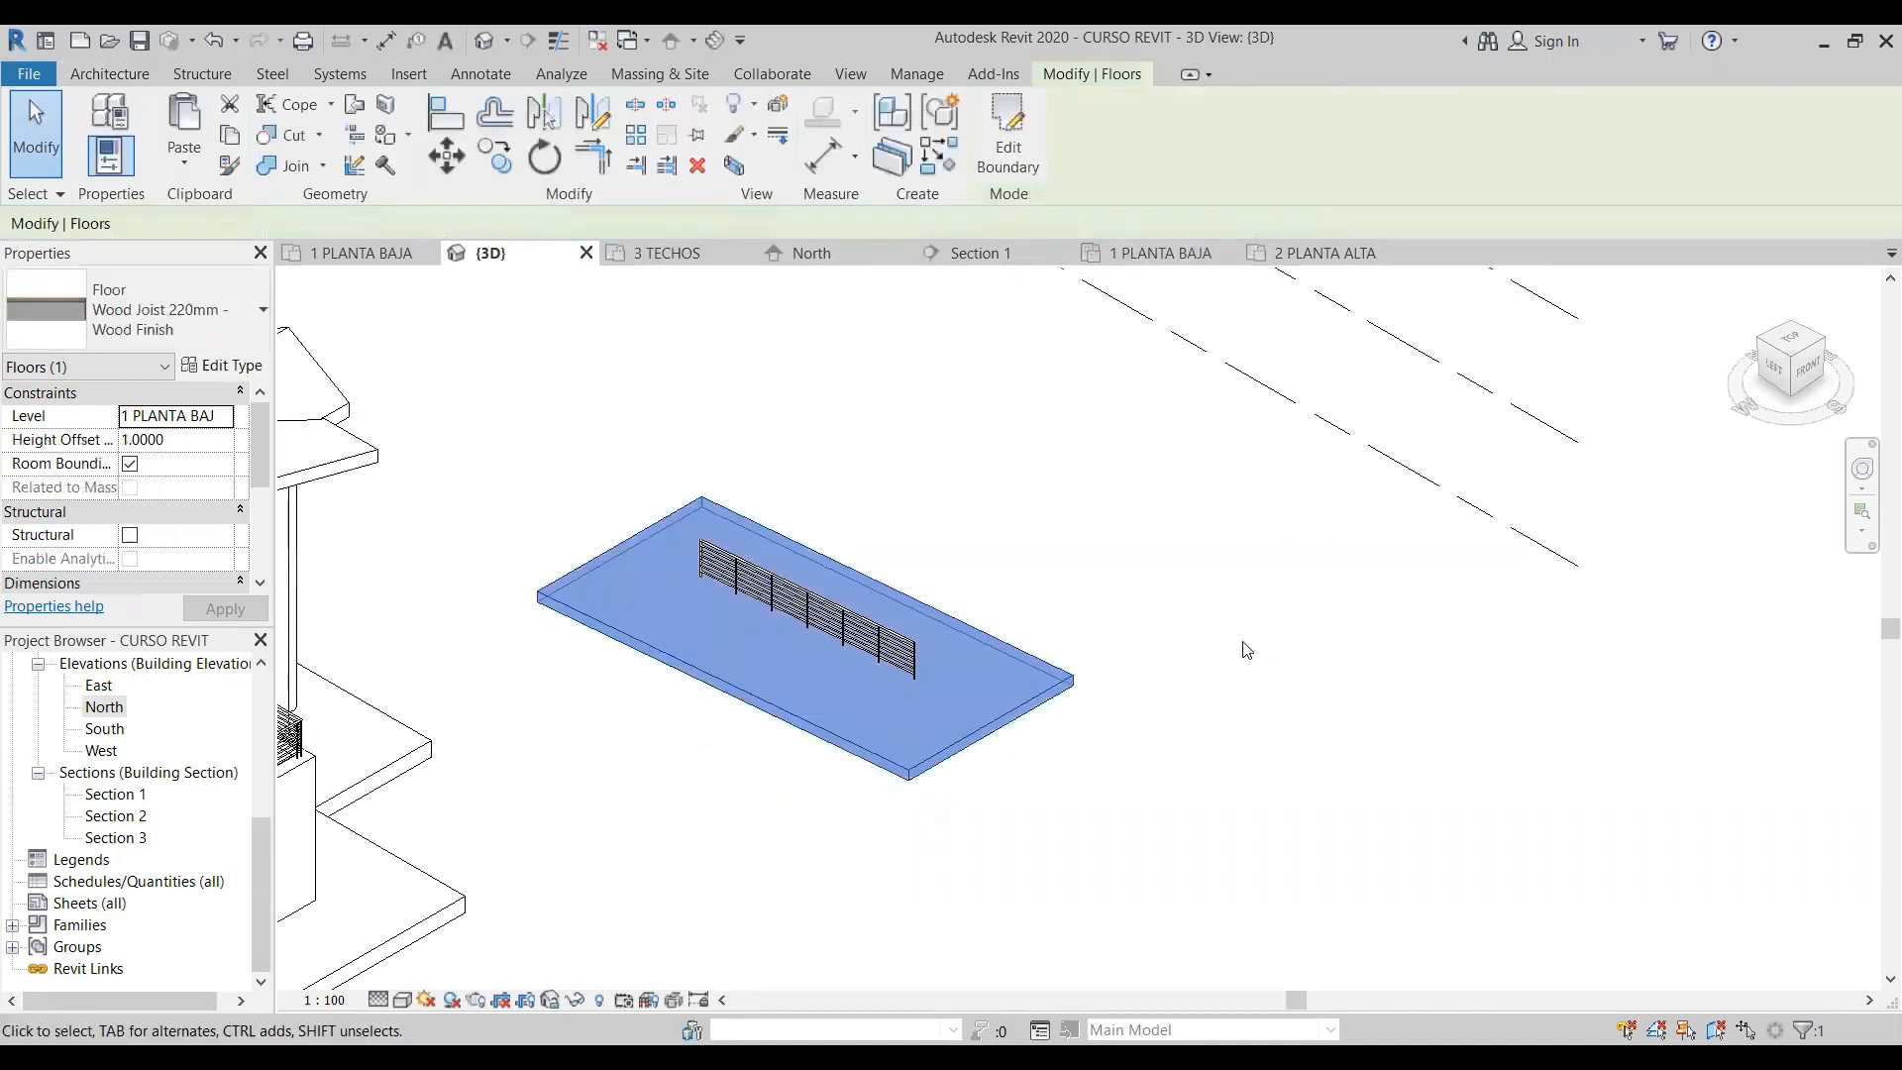
{"action": "left_click", "coordinate": [814, 434]}
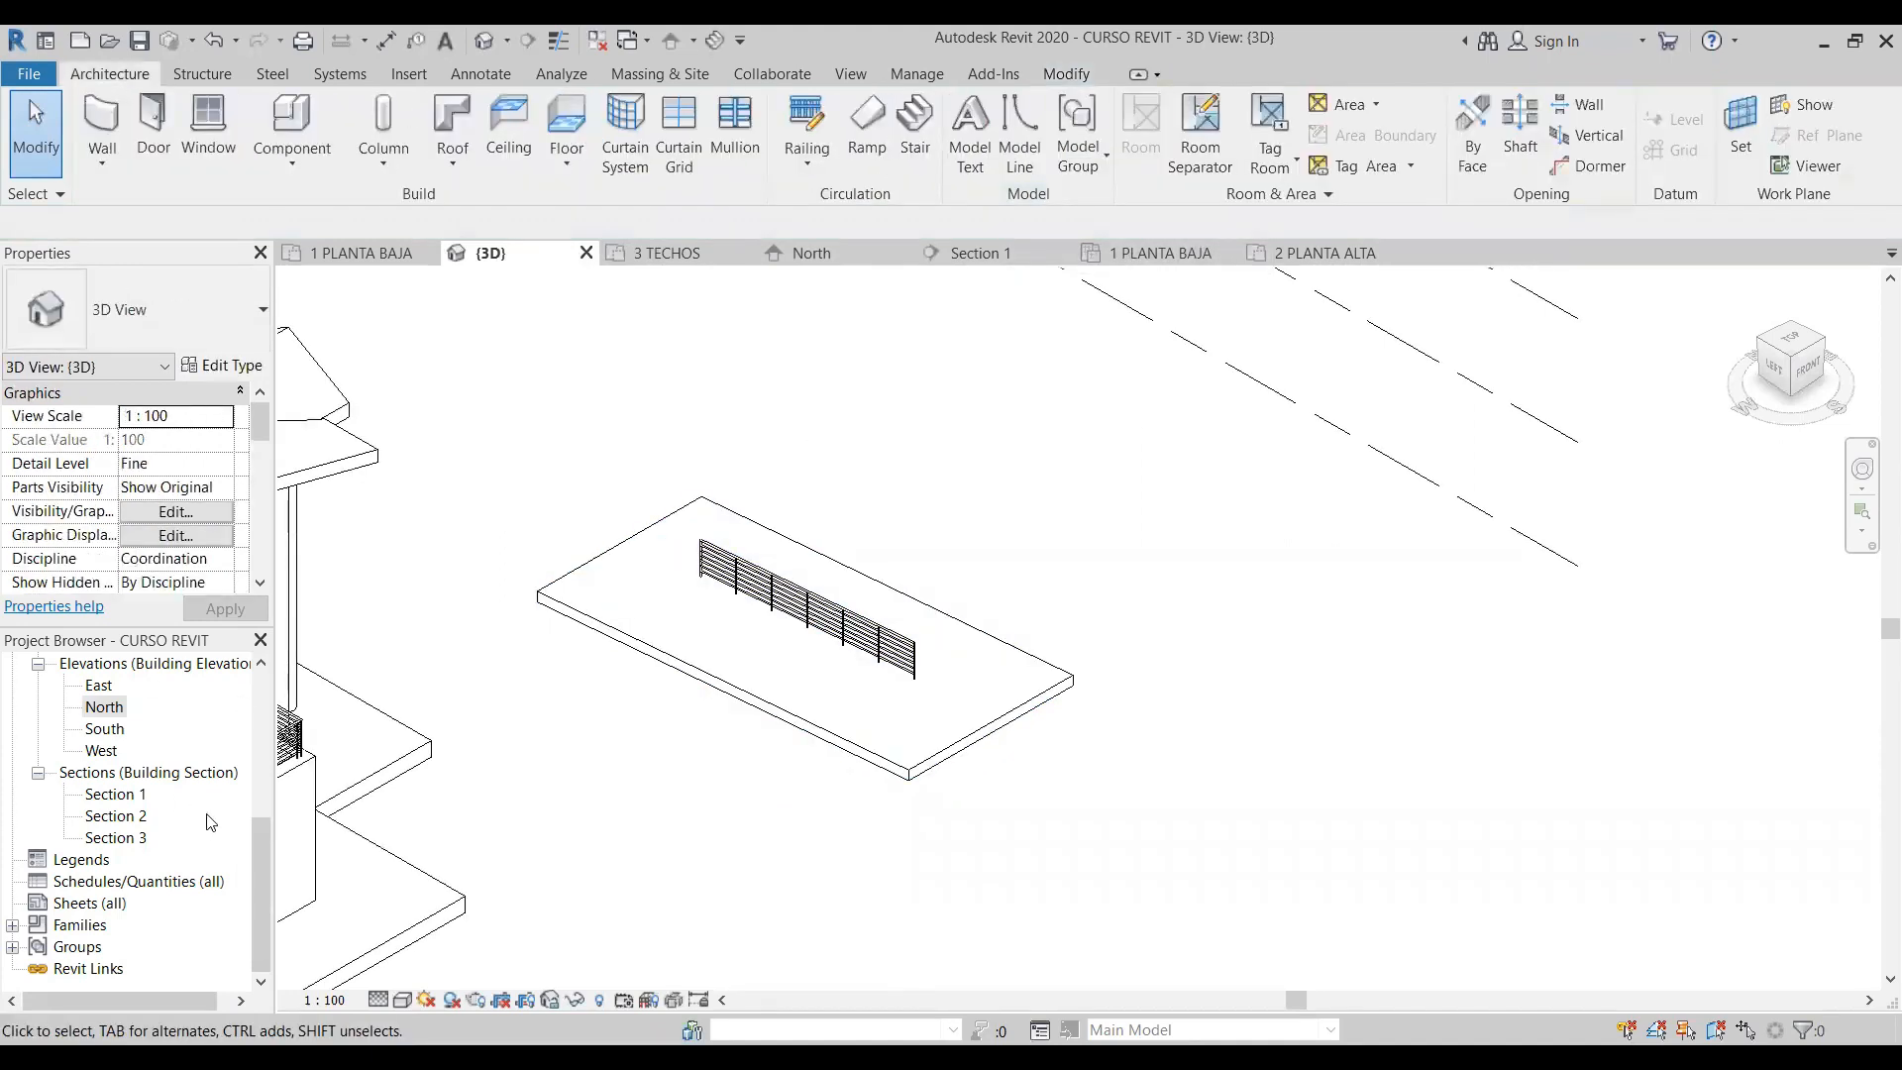
- Examine the sloped slab and its hosted railing in Section 1 and the South, West and East elevations
{"action": "double_click", "coordinate": [116, 795]}
{"action": "scroll", "coordinate": [1114, 644], "scroll_direction": "down", "scroll_amount": 3}
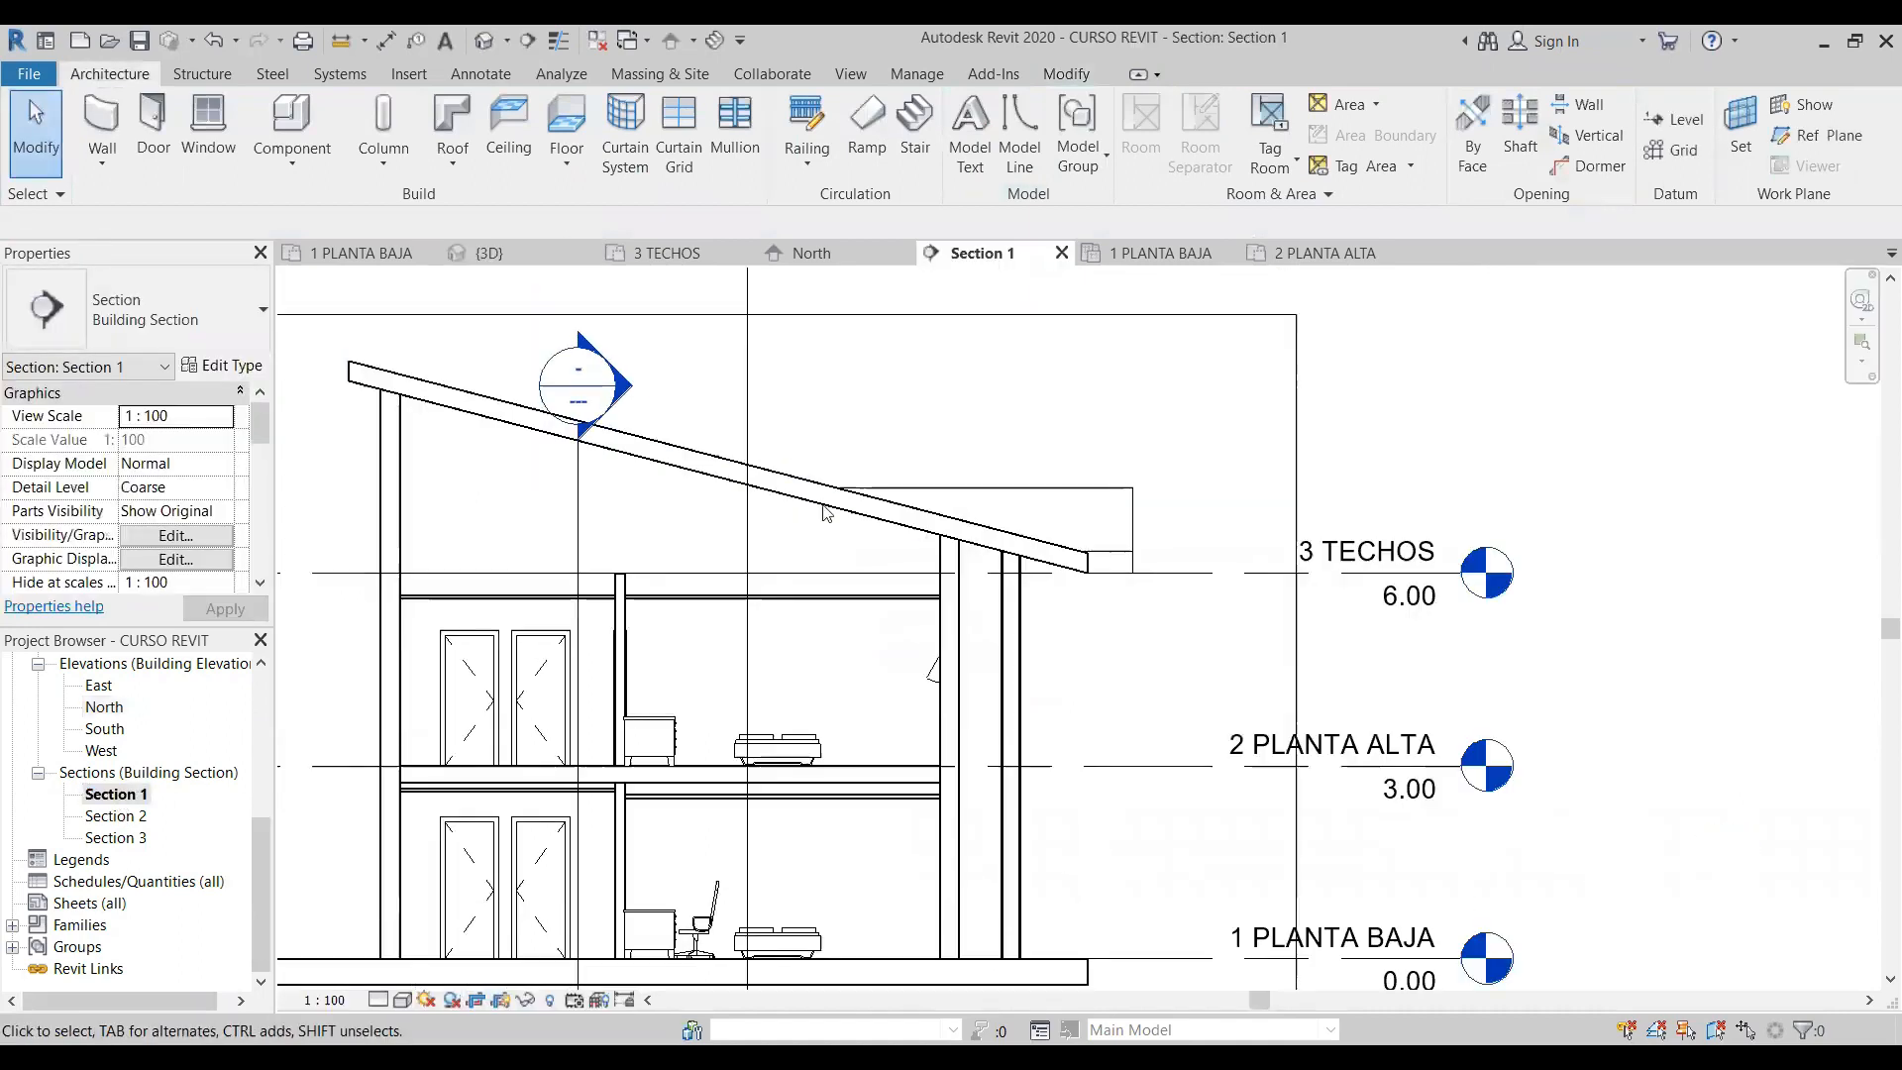
{"action": "double_click", "coordinate": [103, 731]}
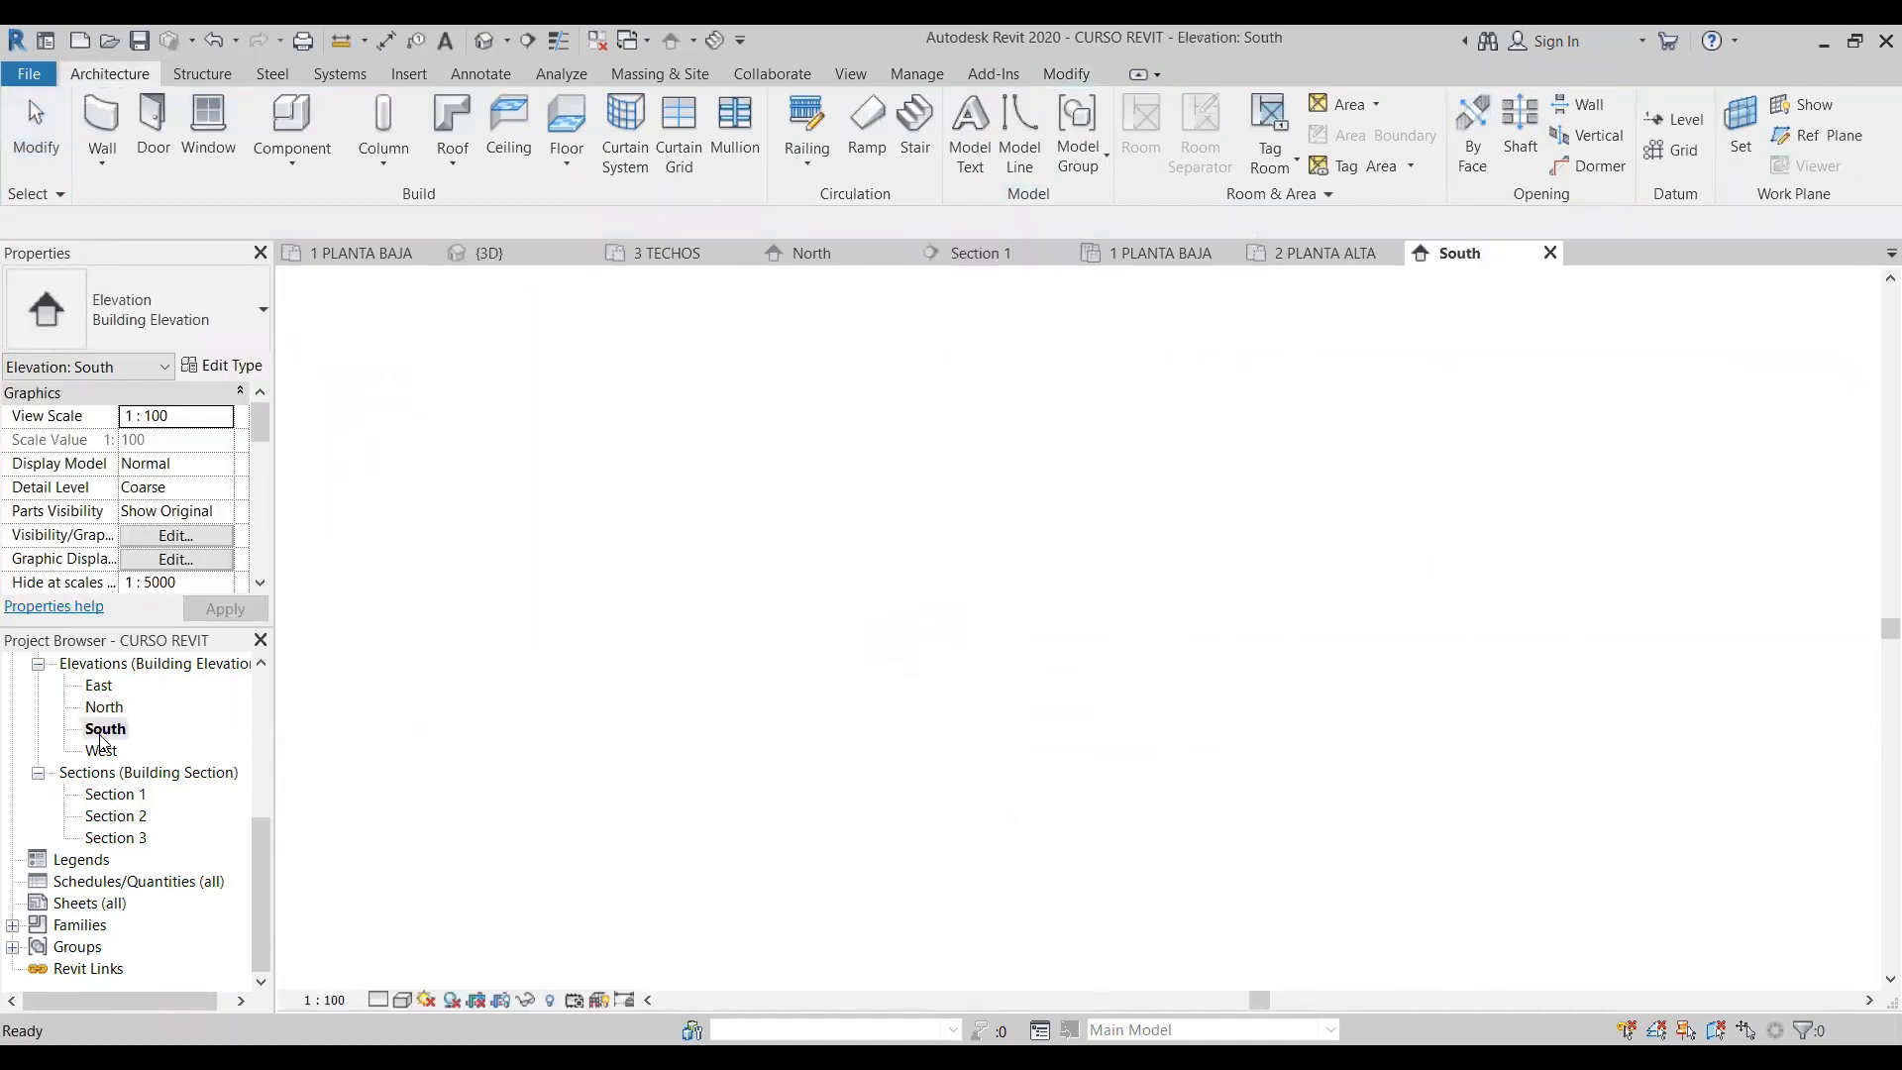
{"action": "double_click", "coordinate": [103, 750]}
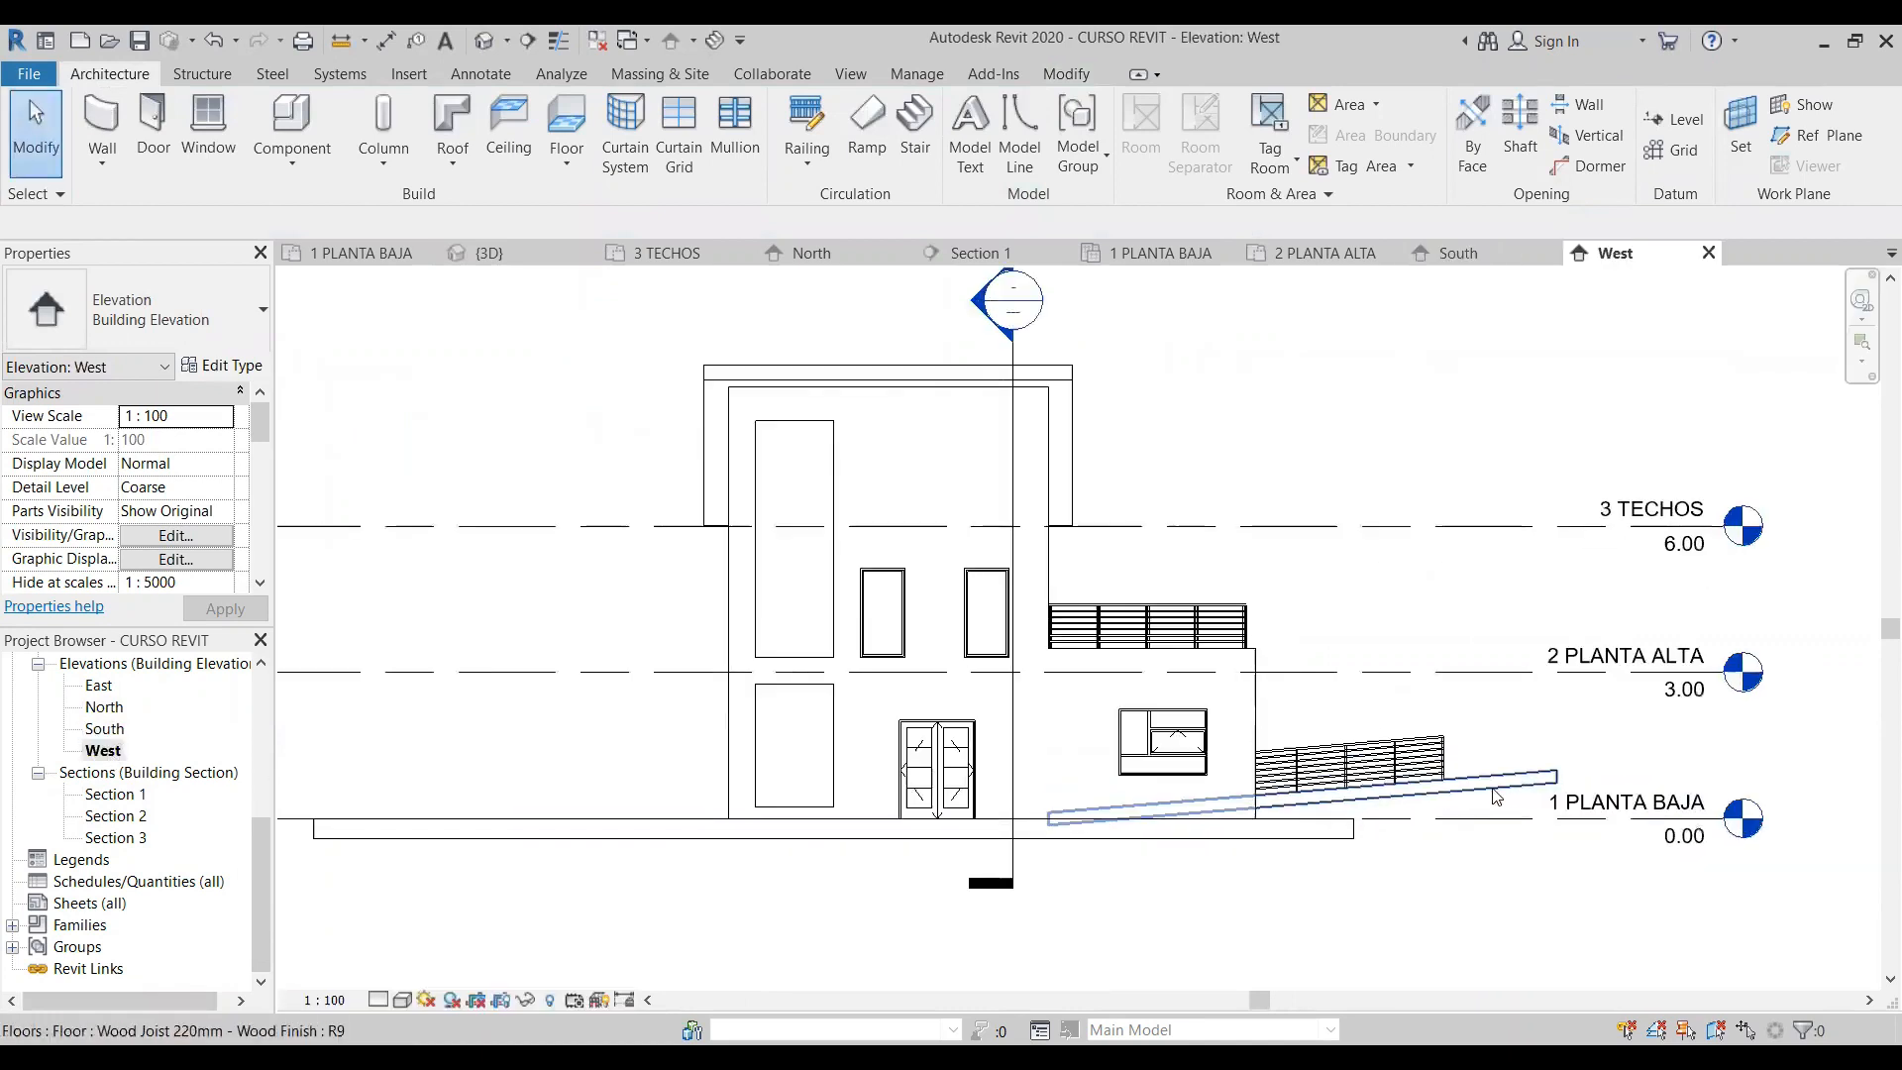
{"action": "double_click", "coordinate": [99, 686]}
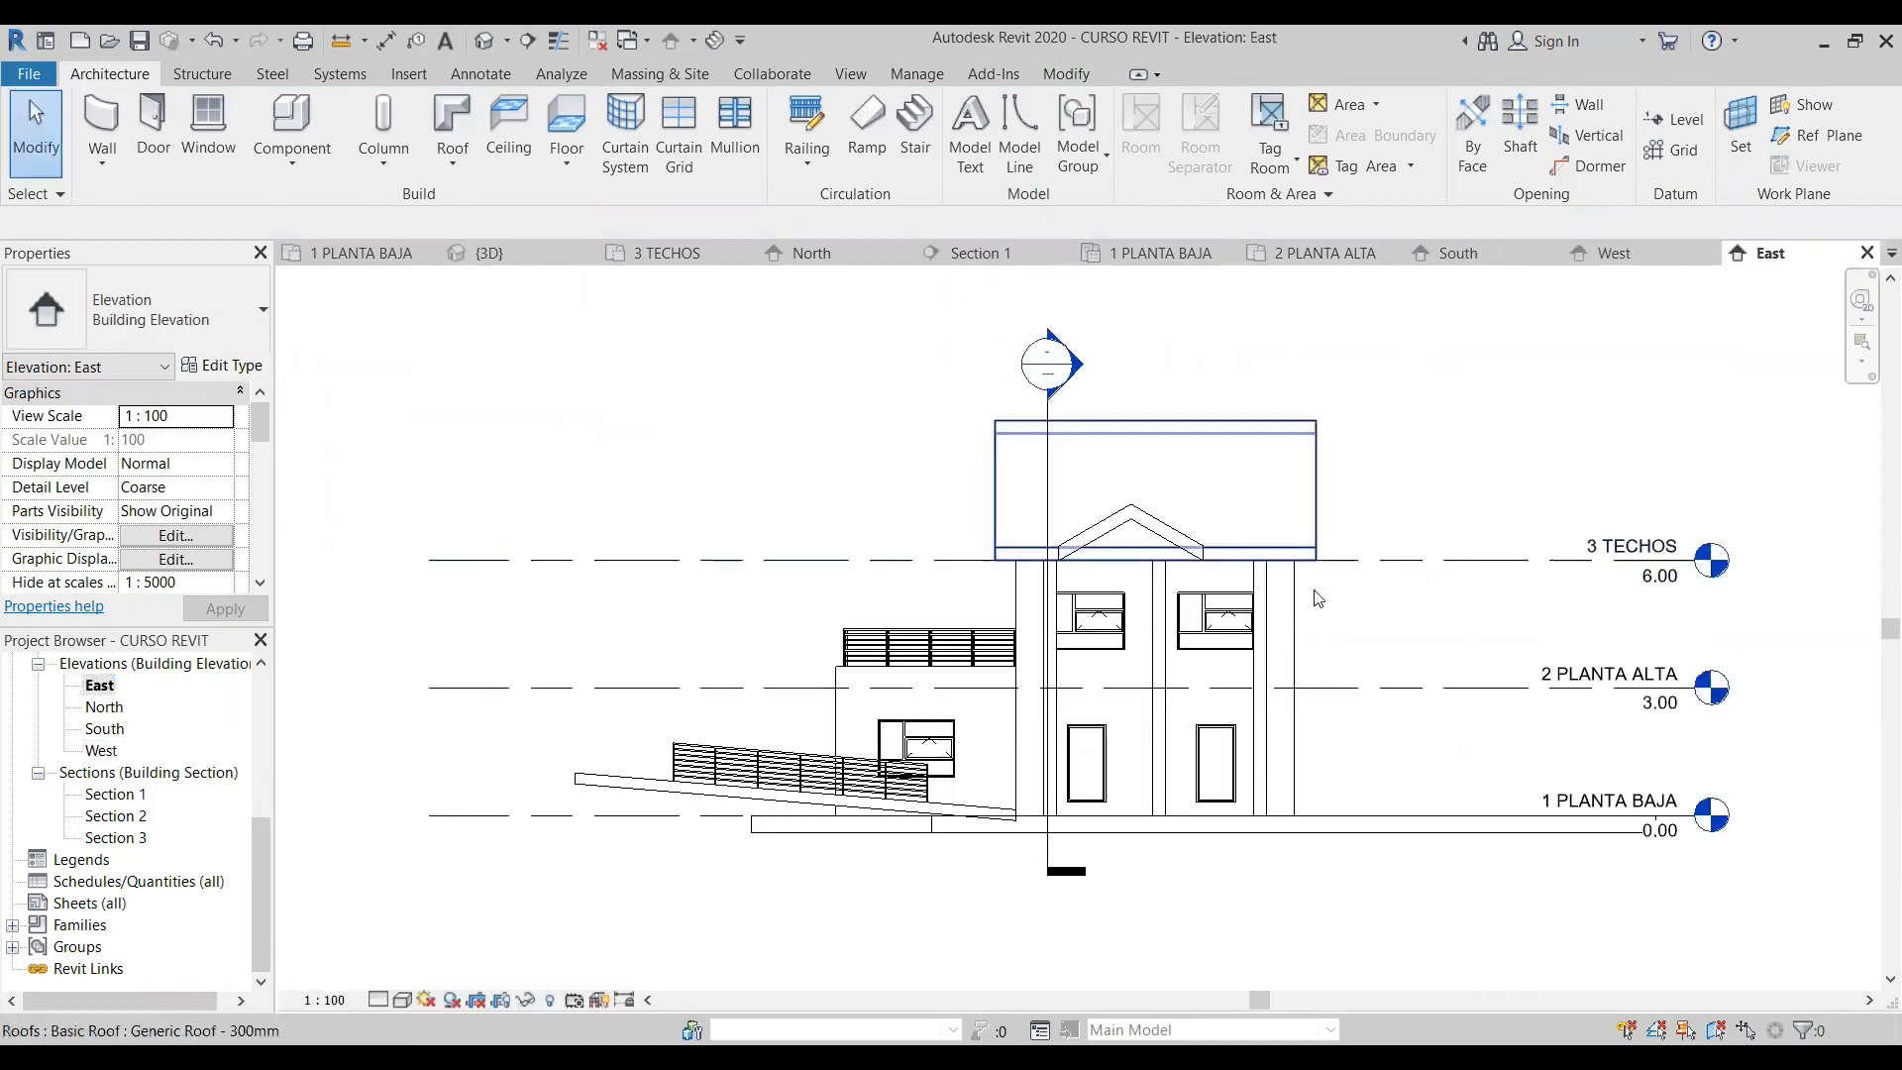
{"action": "scroll", "coordinate": [859, 793], "scroll_direction": "up", "scroll_amount": 3}
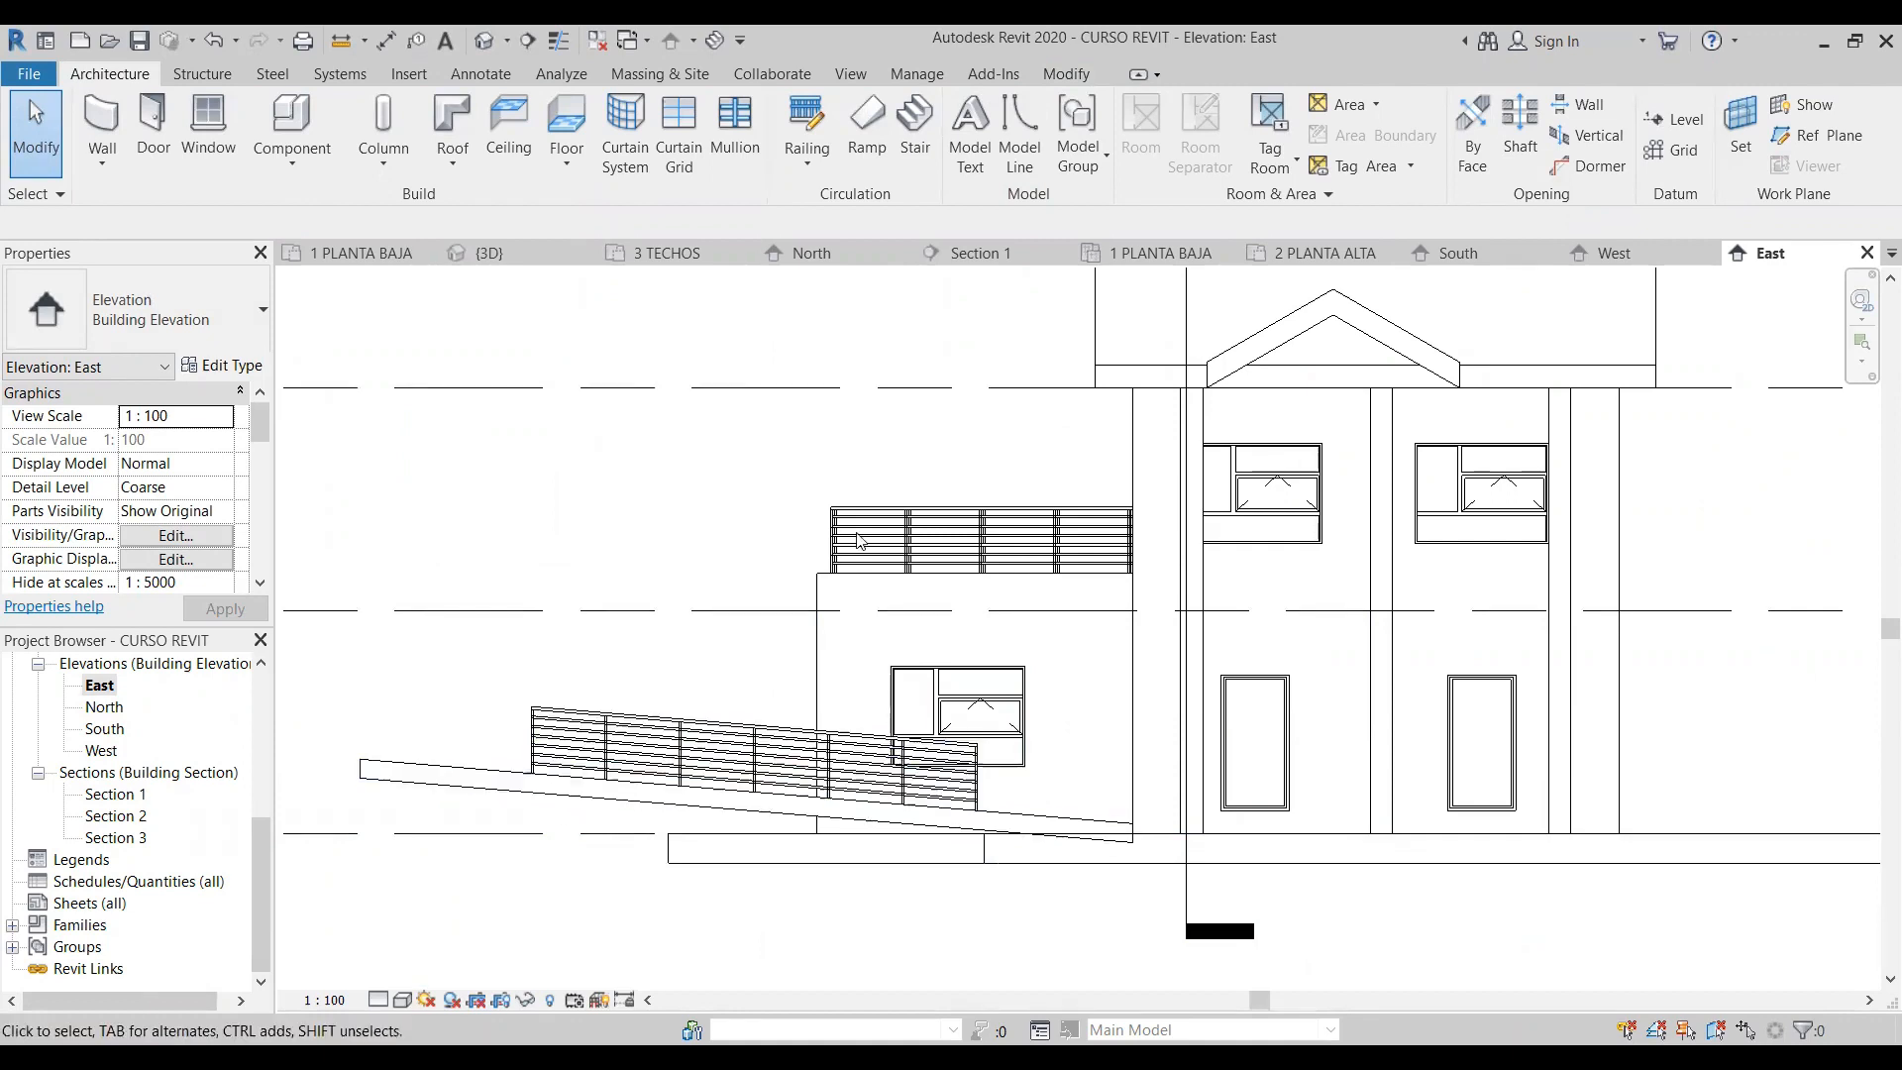
- Return to the 3D view and delete the sloped floor slab together with its railing
{"action": "left_click", "coordinate": [484, 41]}
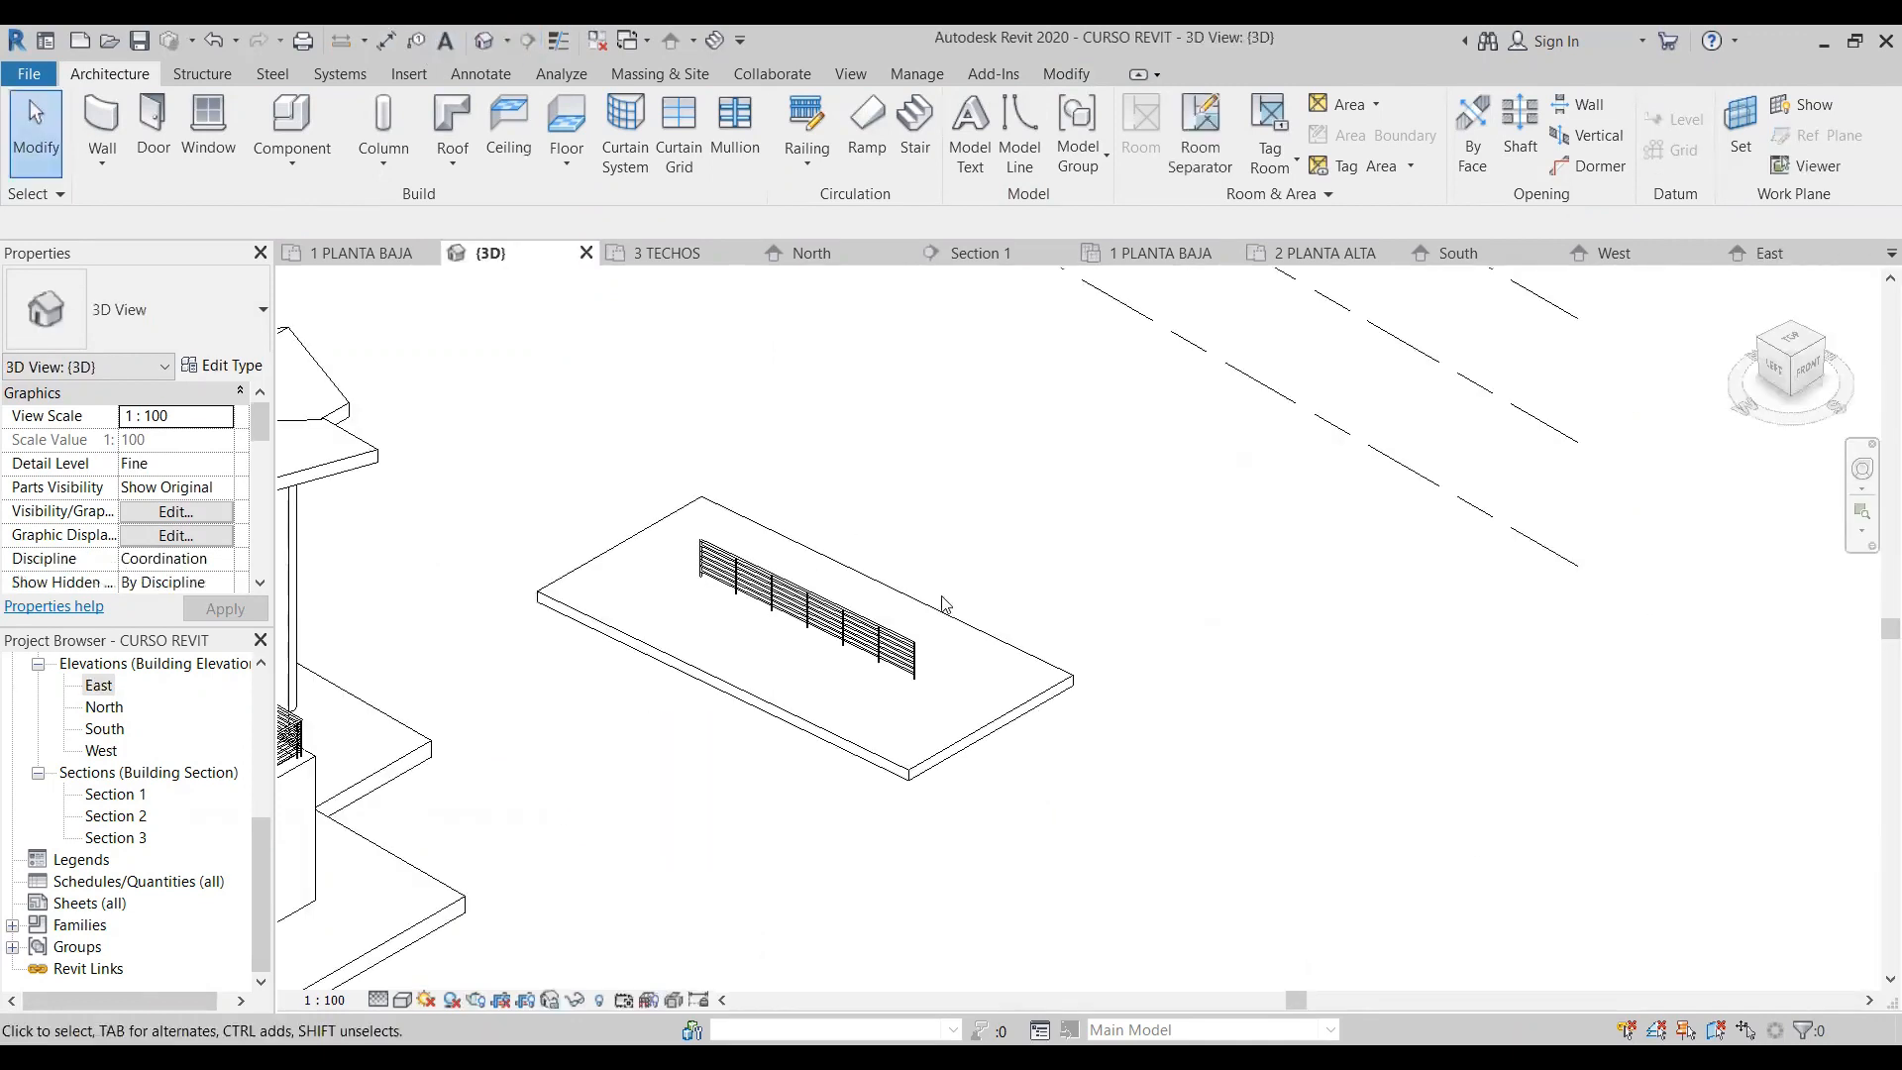
{"action": "left_click_drag", "start_coordinate": [1157, 830], "coordinate": [858, 586]}
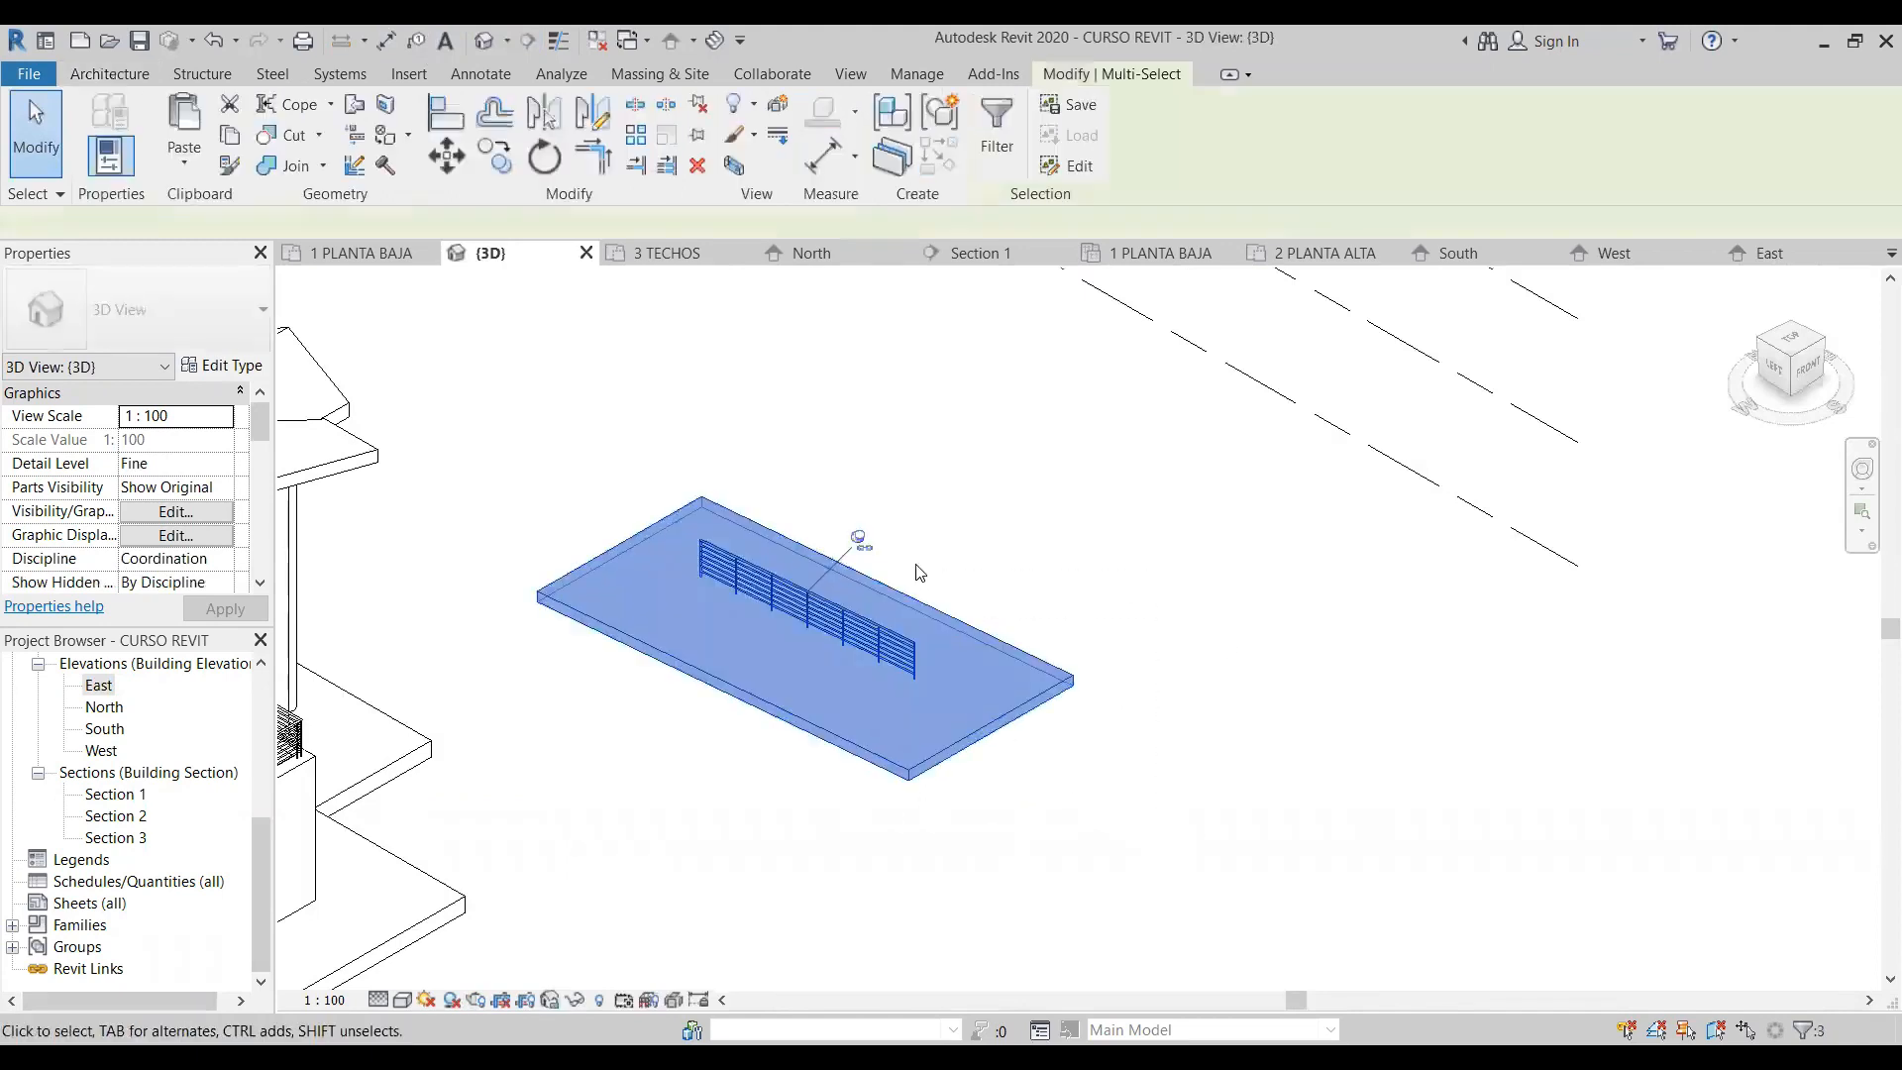
{"action": "key", "text": "Delete"}
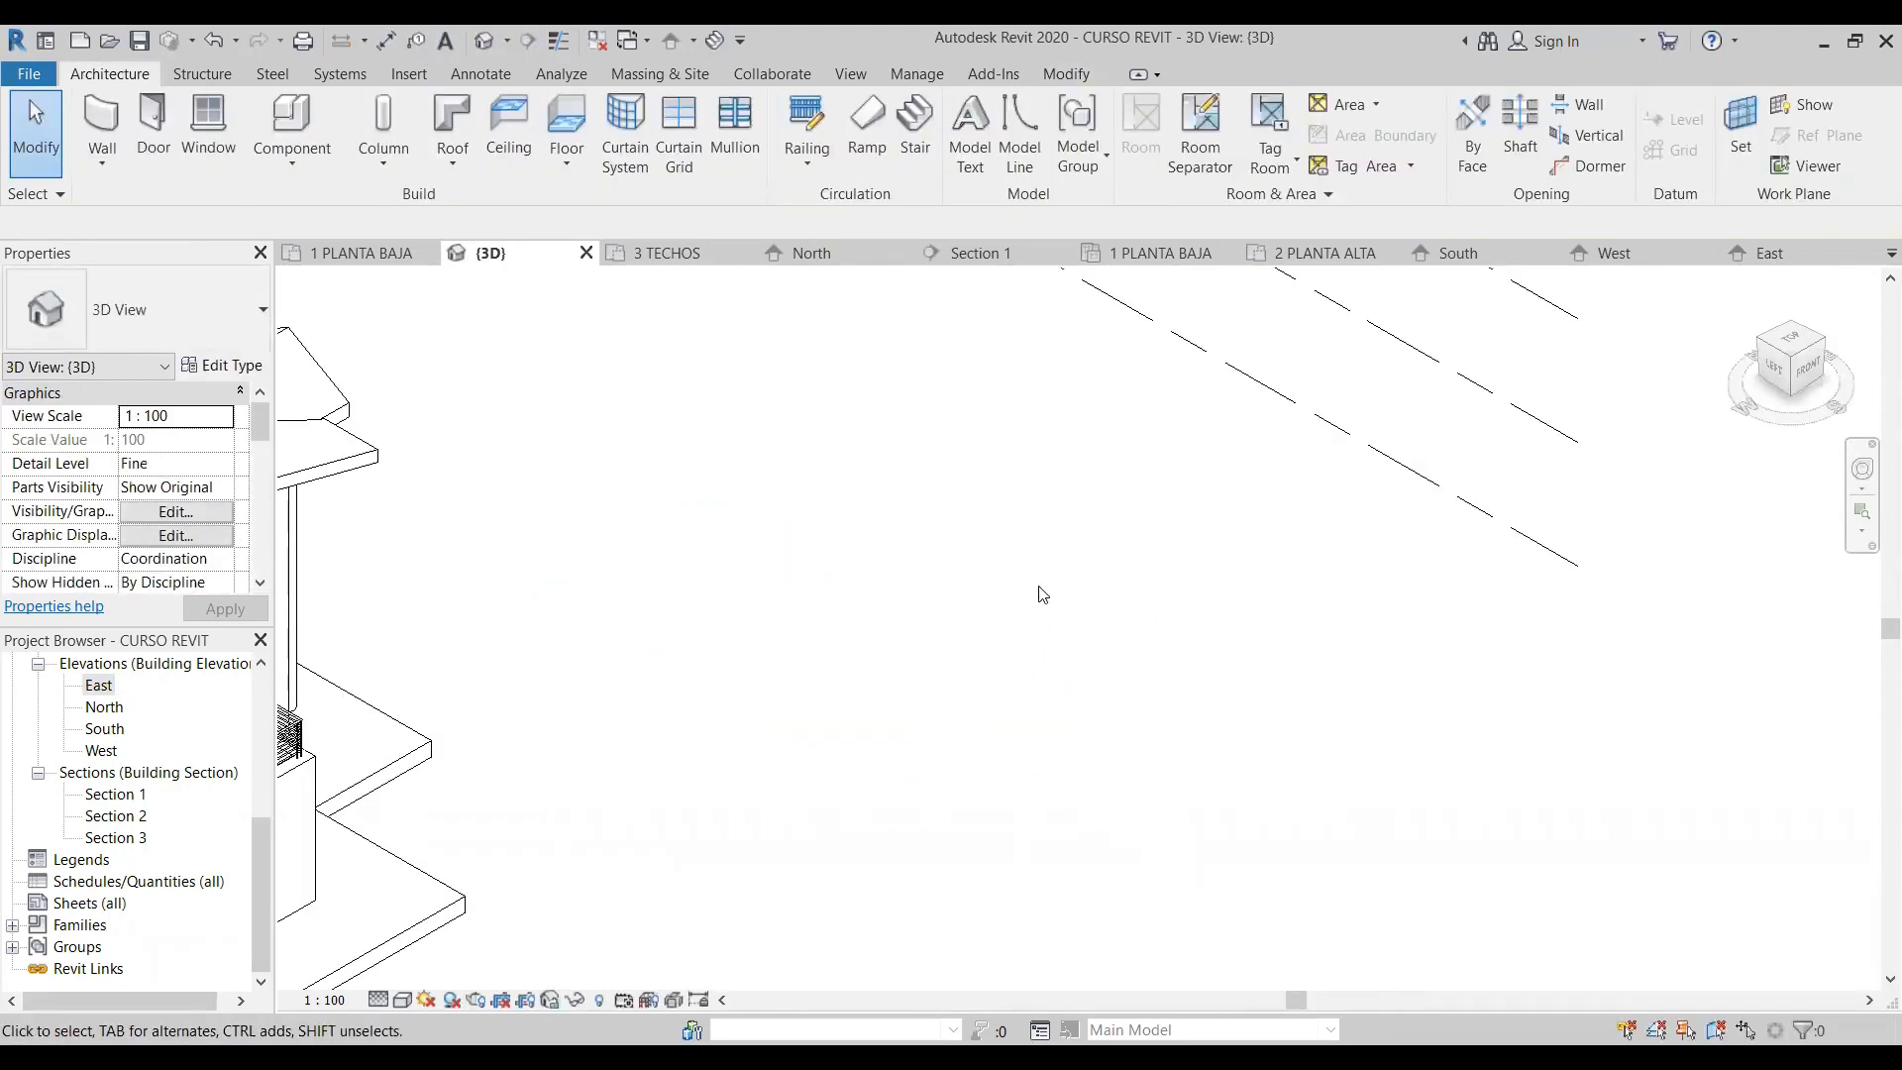
{"action": "scroll", "coordinate": [1026, 577], "scroll_direction": "down", "scroll_amount": 2}
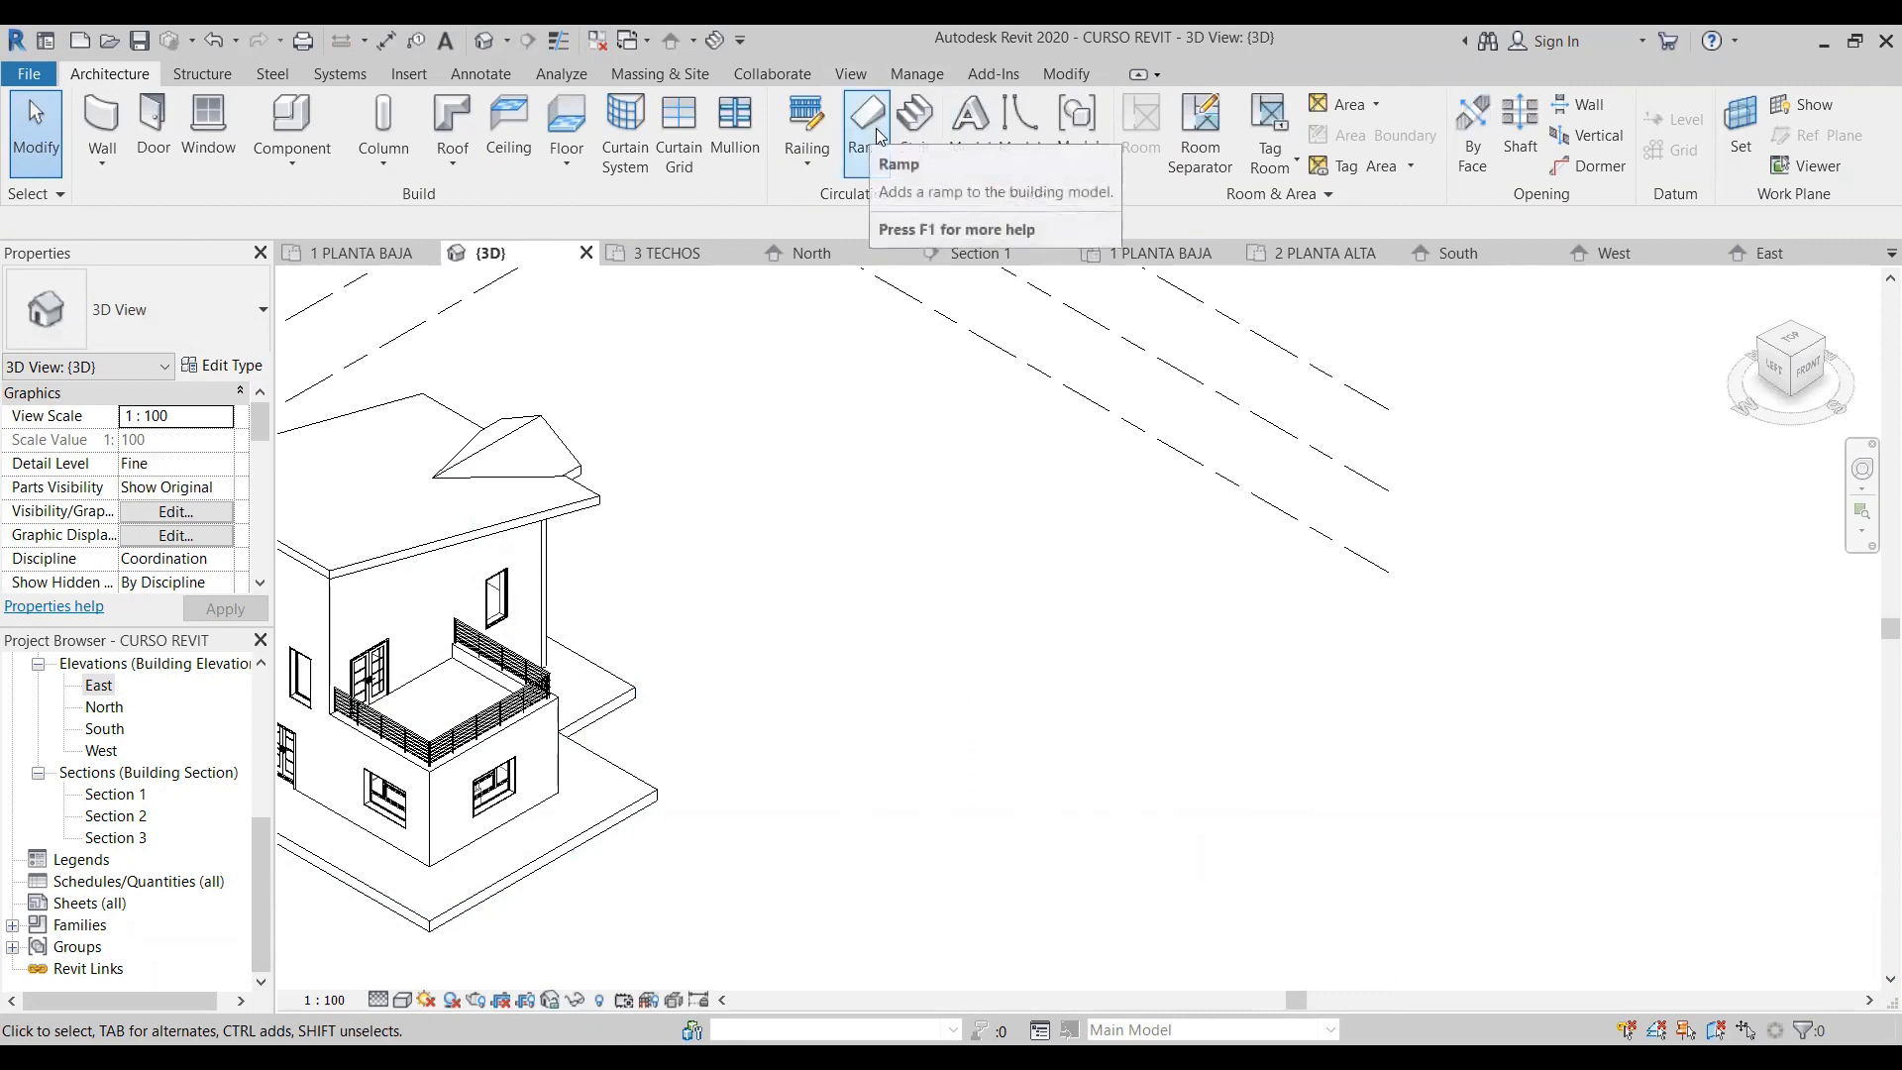
- Open the 1 PLANTA BAJA floor plan and start a ramp sketch in straight Run mode
{"action": "left_click", "coordinate": [261, 784]}
{"action": "double_click", "coordinate": [142, 728]}
{"action": "scroll", "coordinate": [1129, 615], "scroll_direction": "down", "scroll_amount": 2}
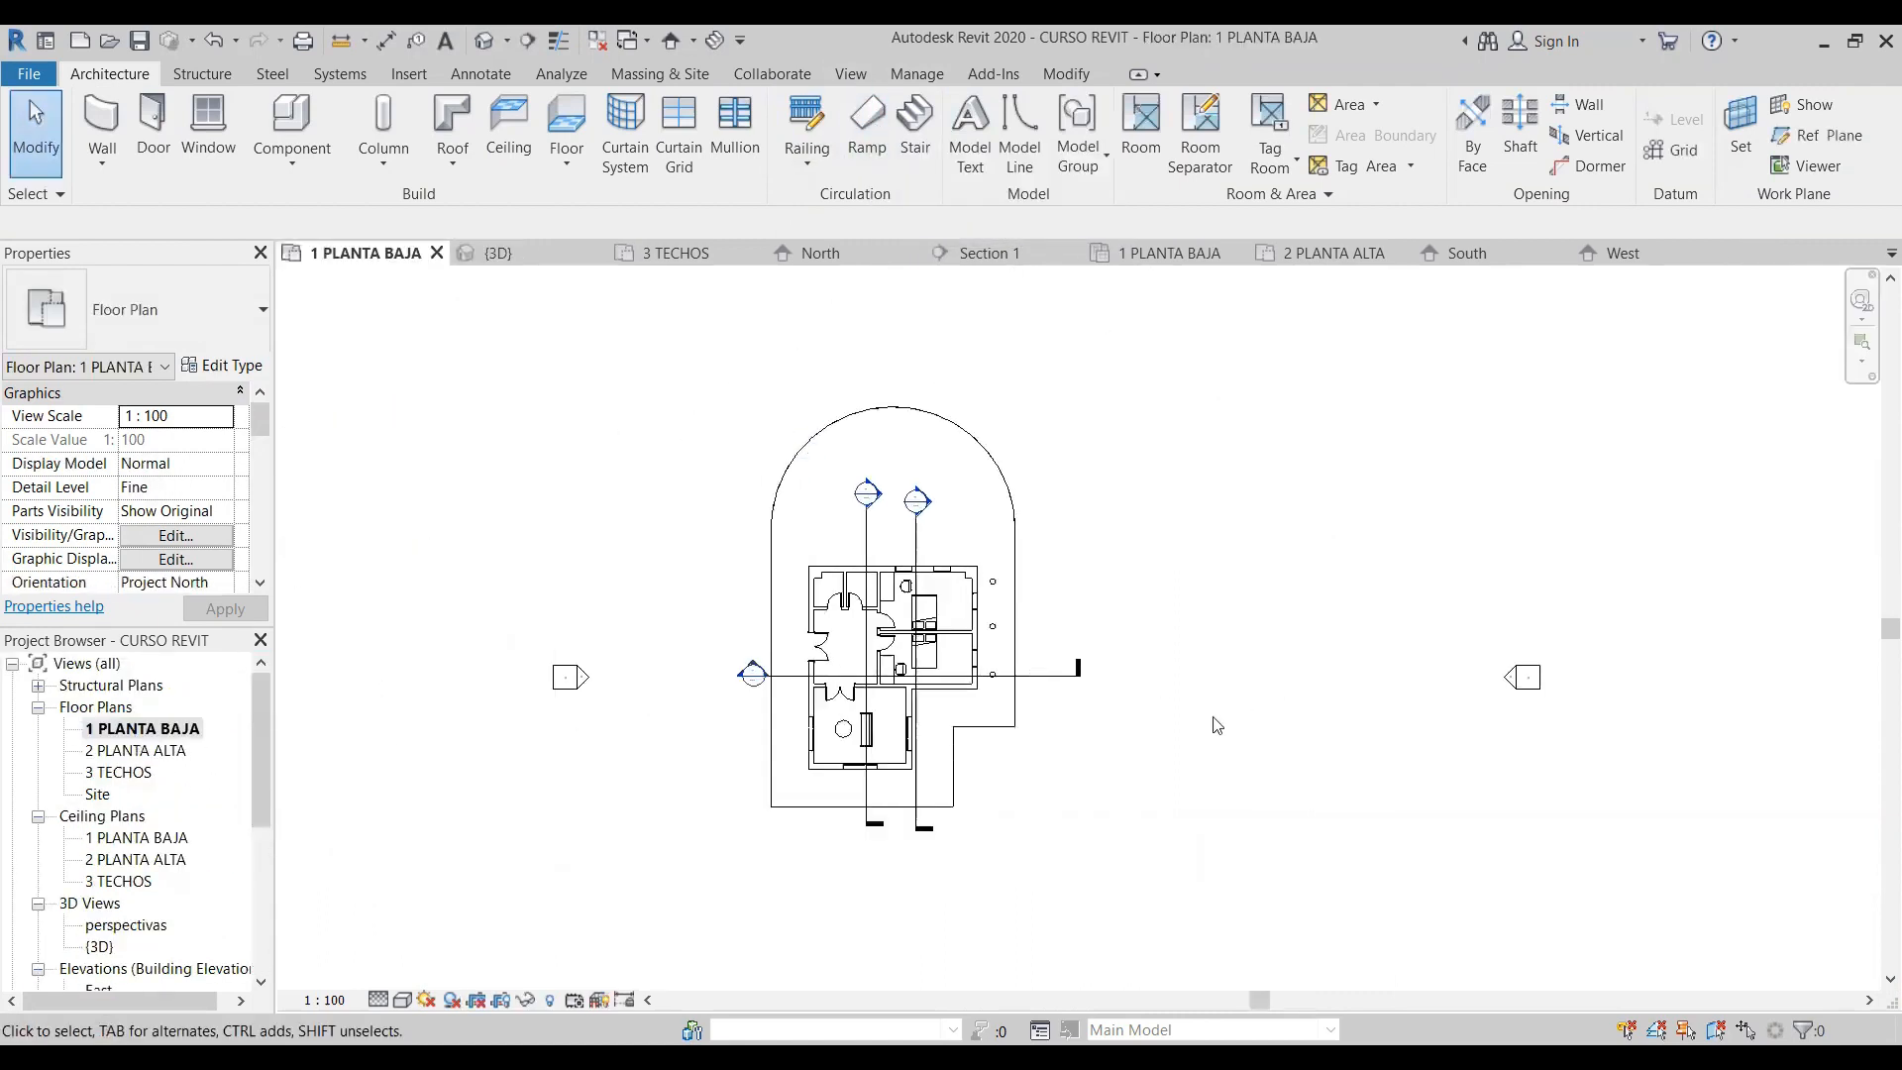
{"action": "middle_click_drag", "start_coordinate": [1215, 722], "coordinate": [789, 536]}
{"action": "left_click", "coordinate": [874, 123]}
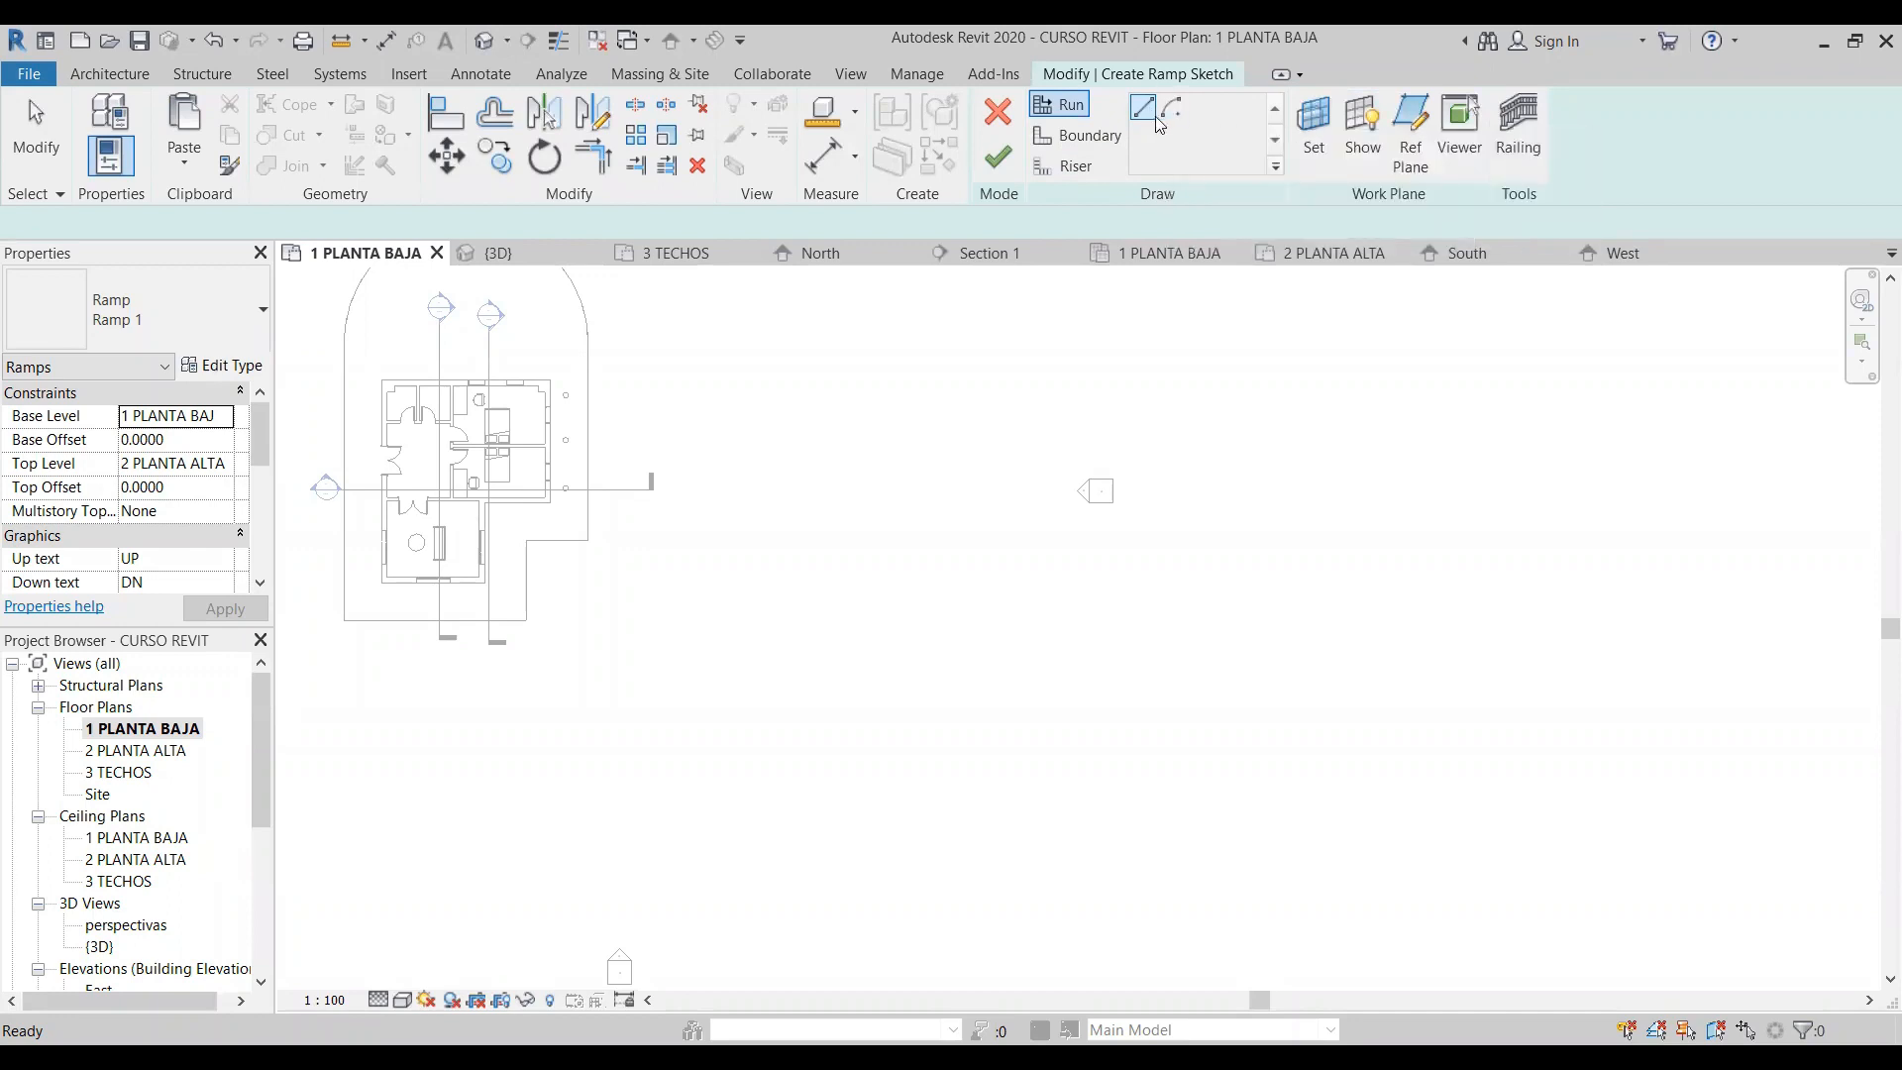
{"action": "left_click", "coordinate": [1106, 136]}
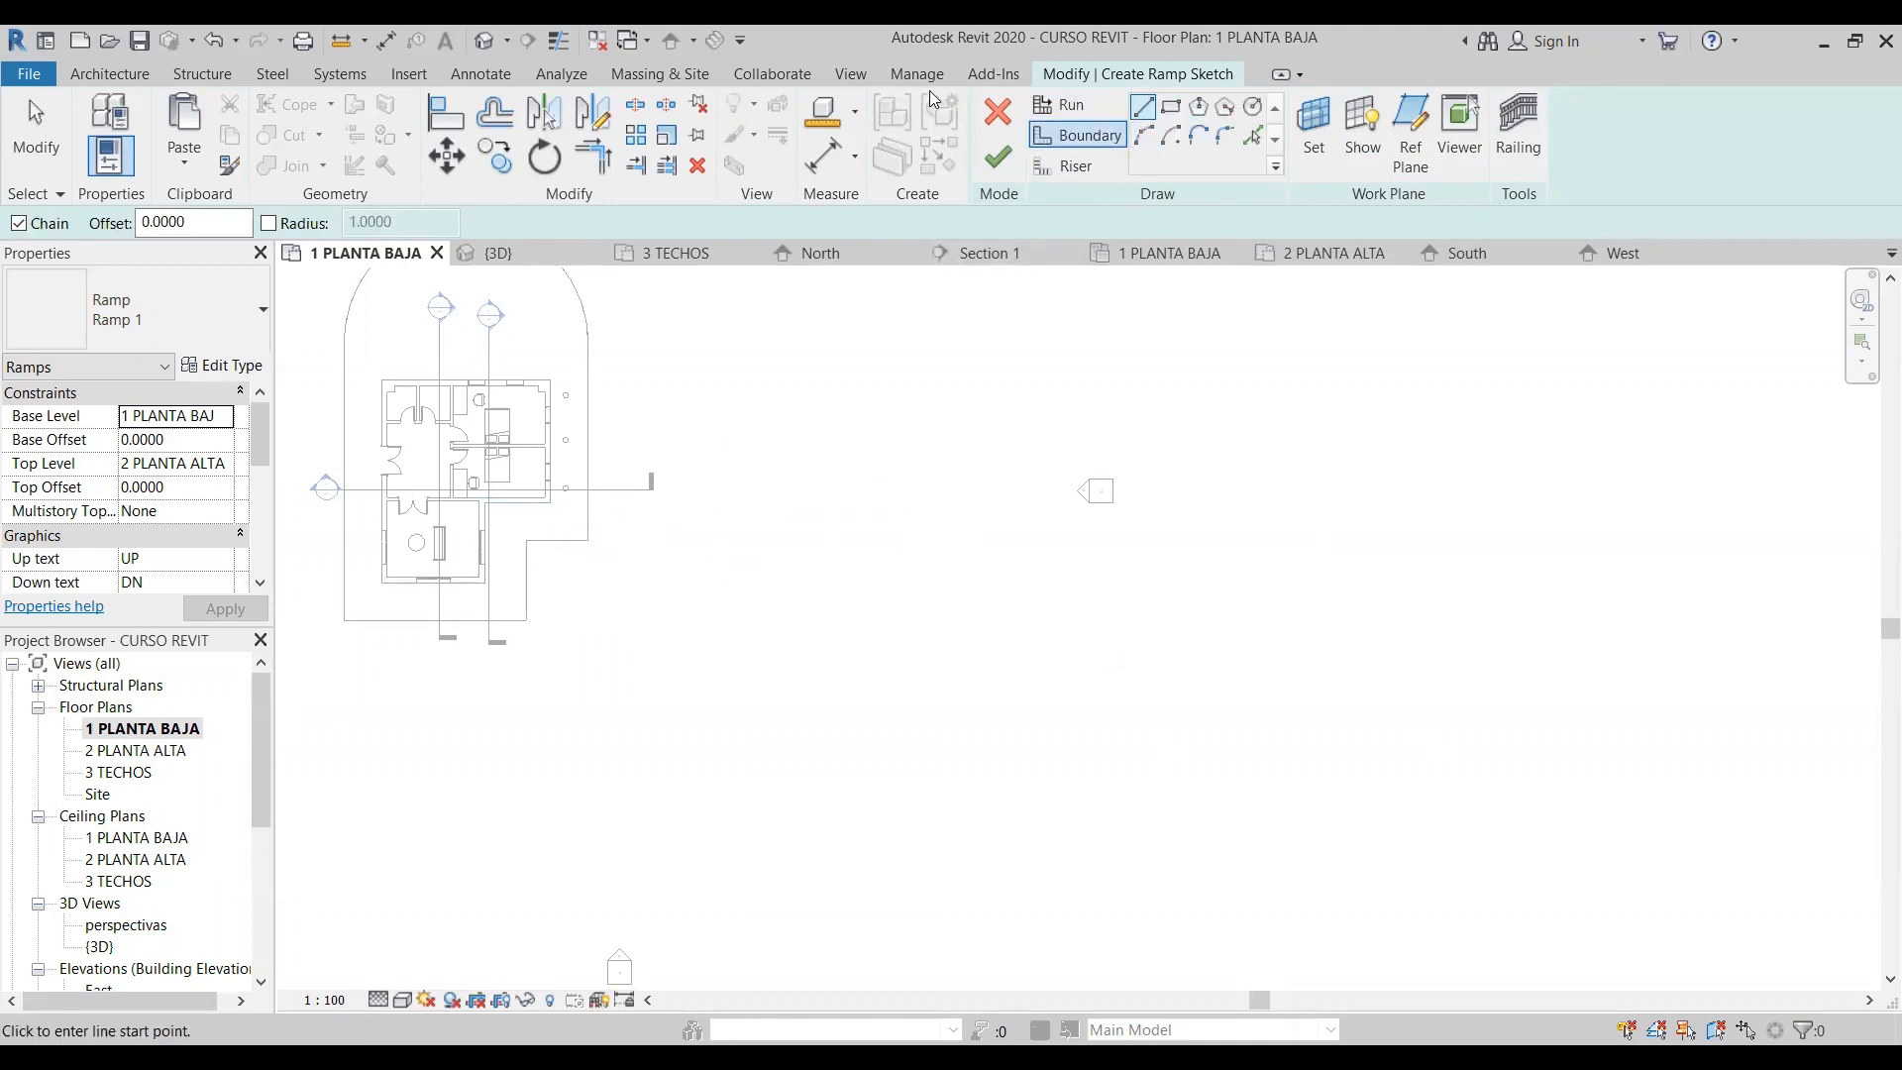
{"action": "left_click", "coordinate": [1070, 107]}
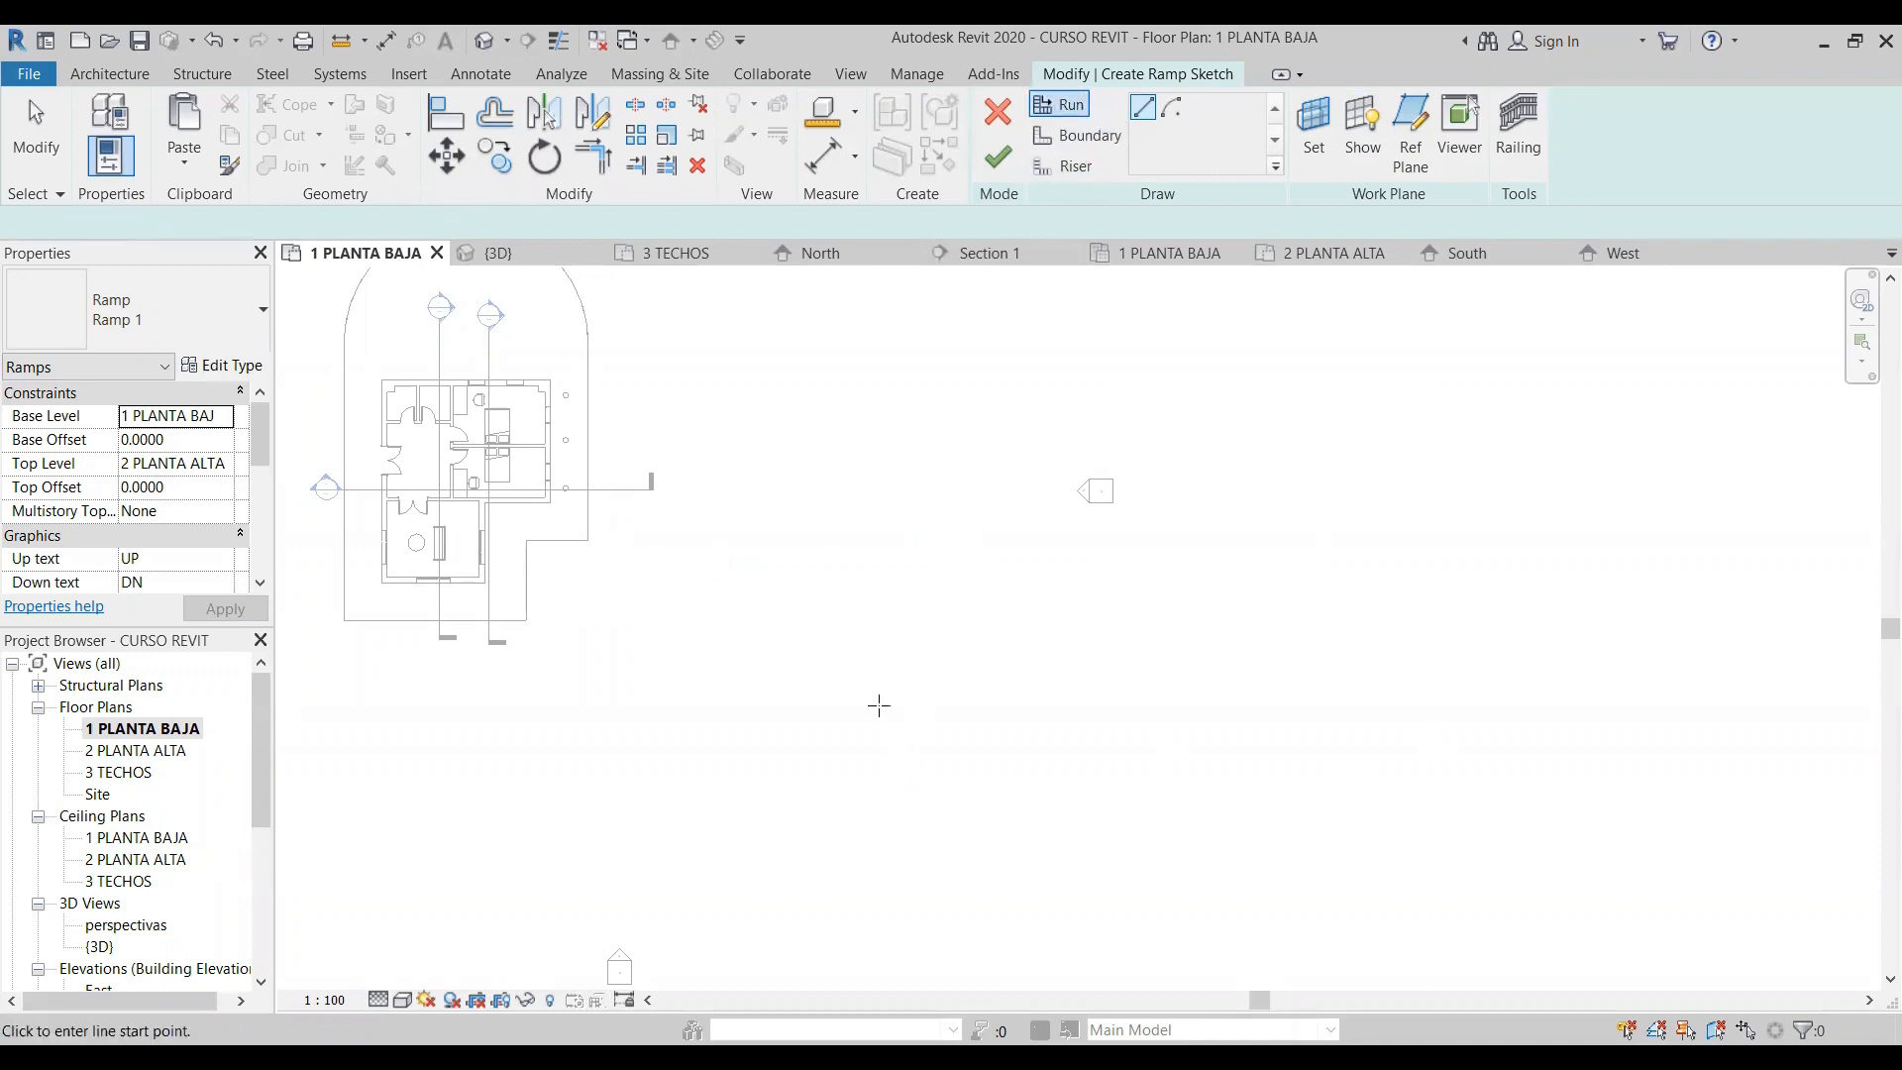
{"action": "scroll", "coordinate": [634, 689], "scroll_direction": "up", "scroll_amount": 2}
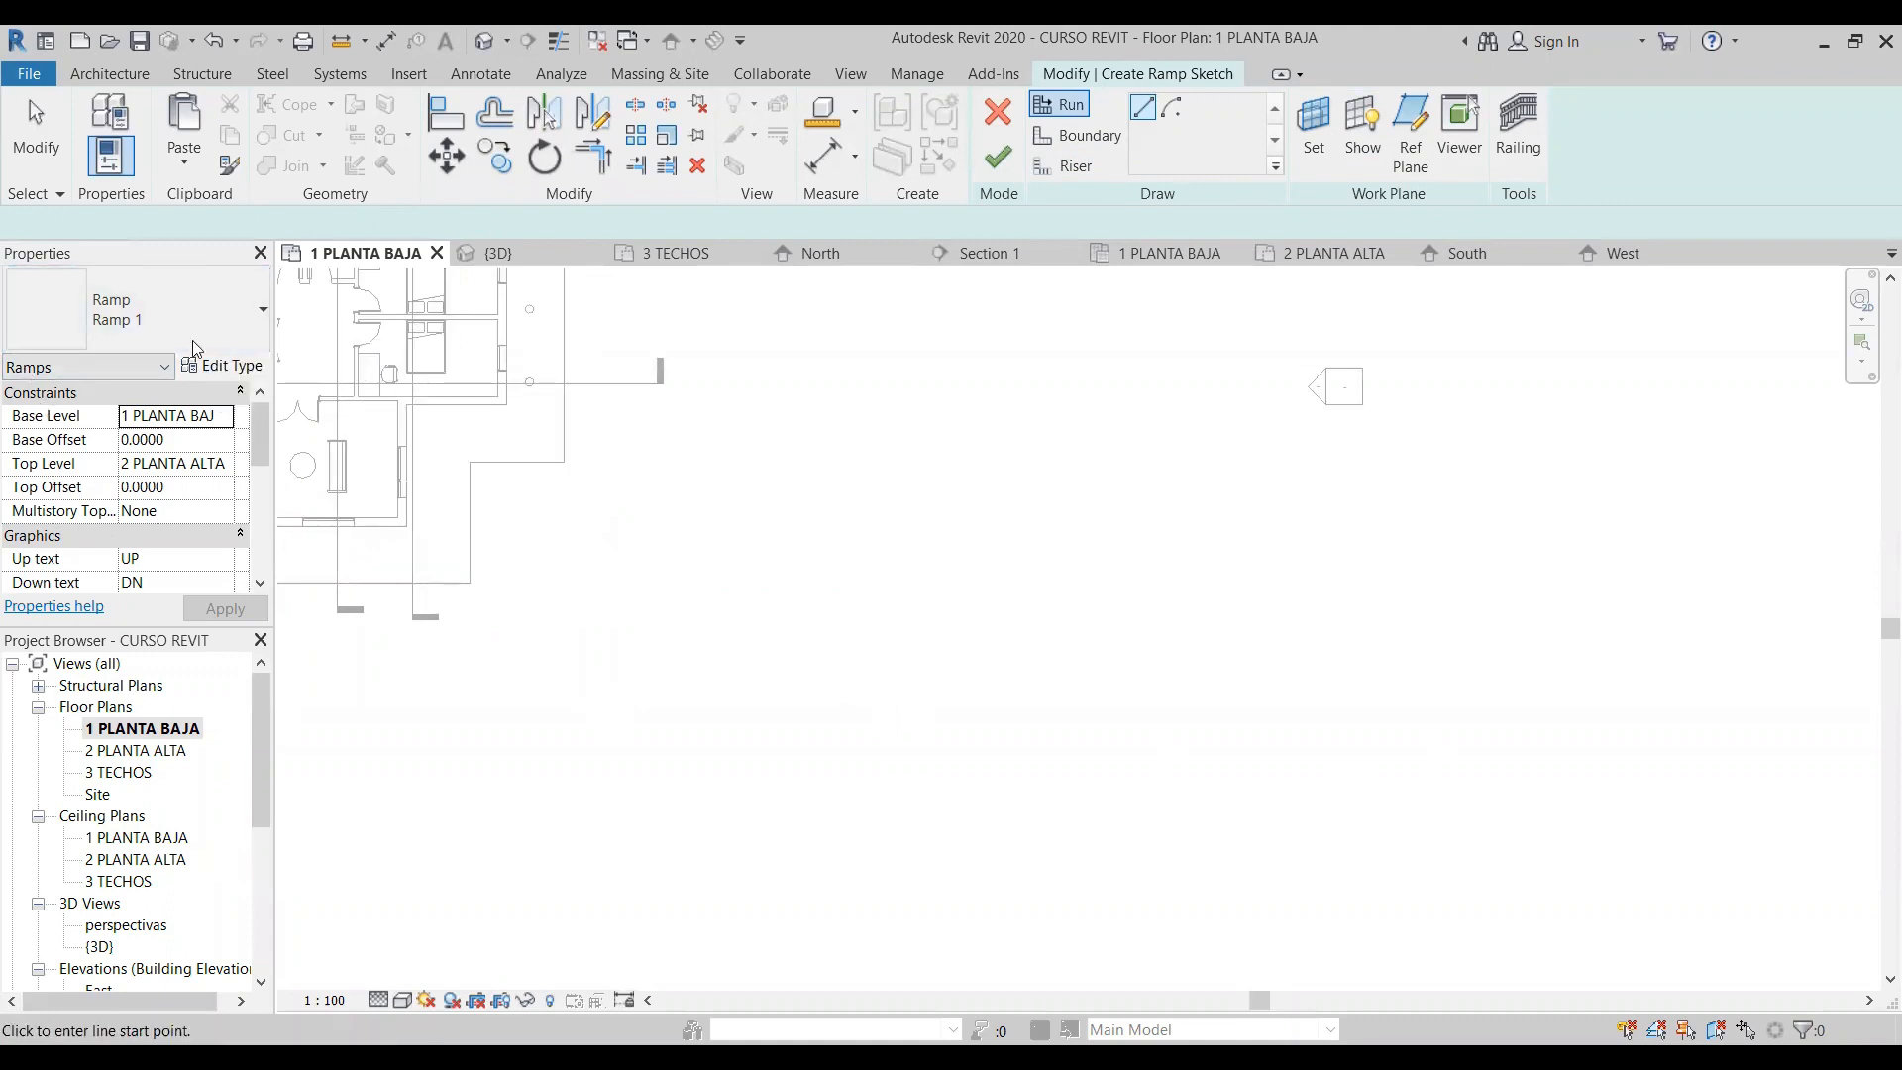
- Review the available ramp types and the new ramp's level constraints, graphics labels and width properties
{"action": "left_click", "coordinate": [250, 313]}
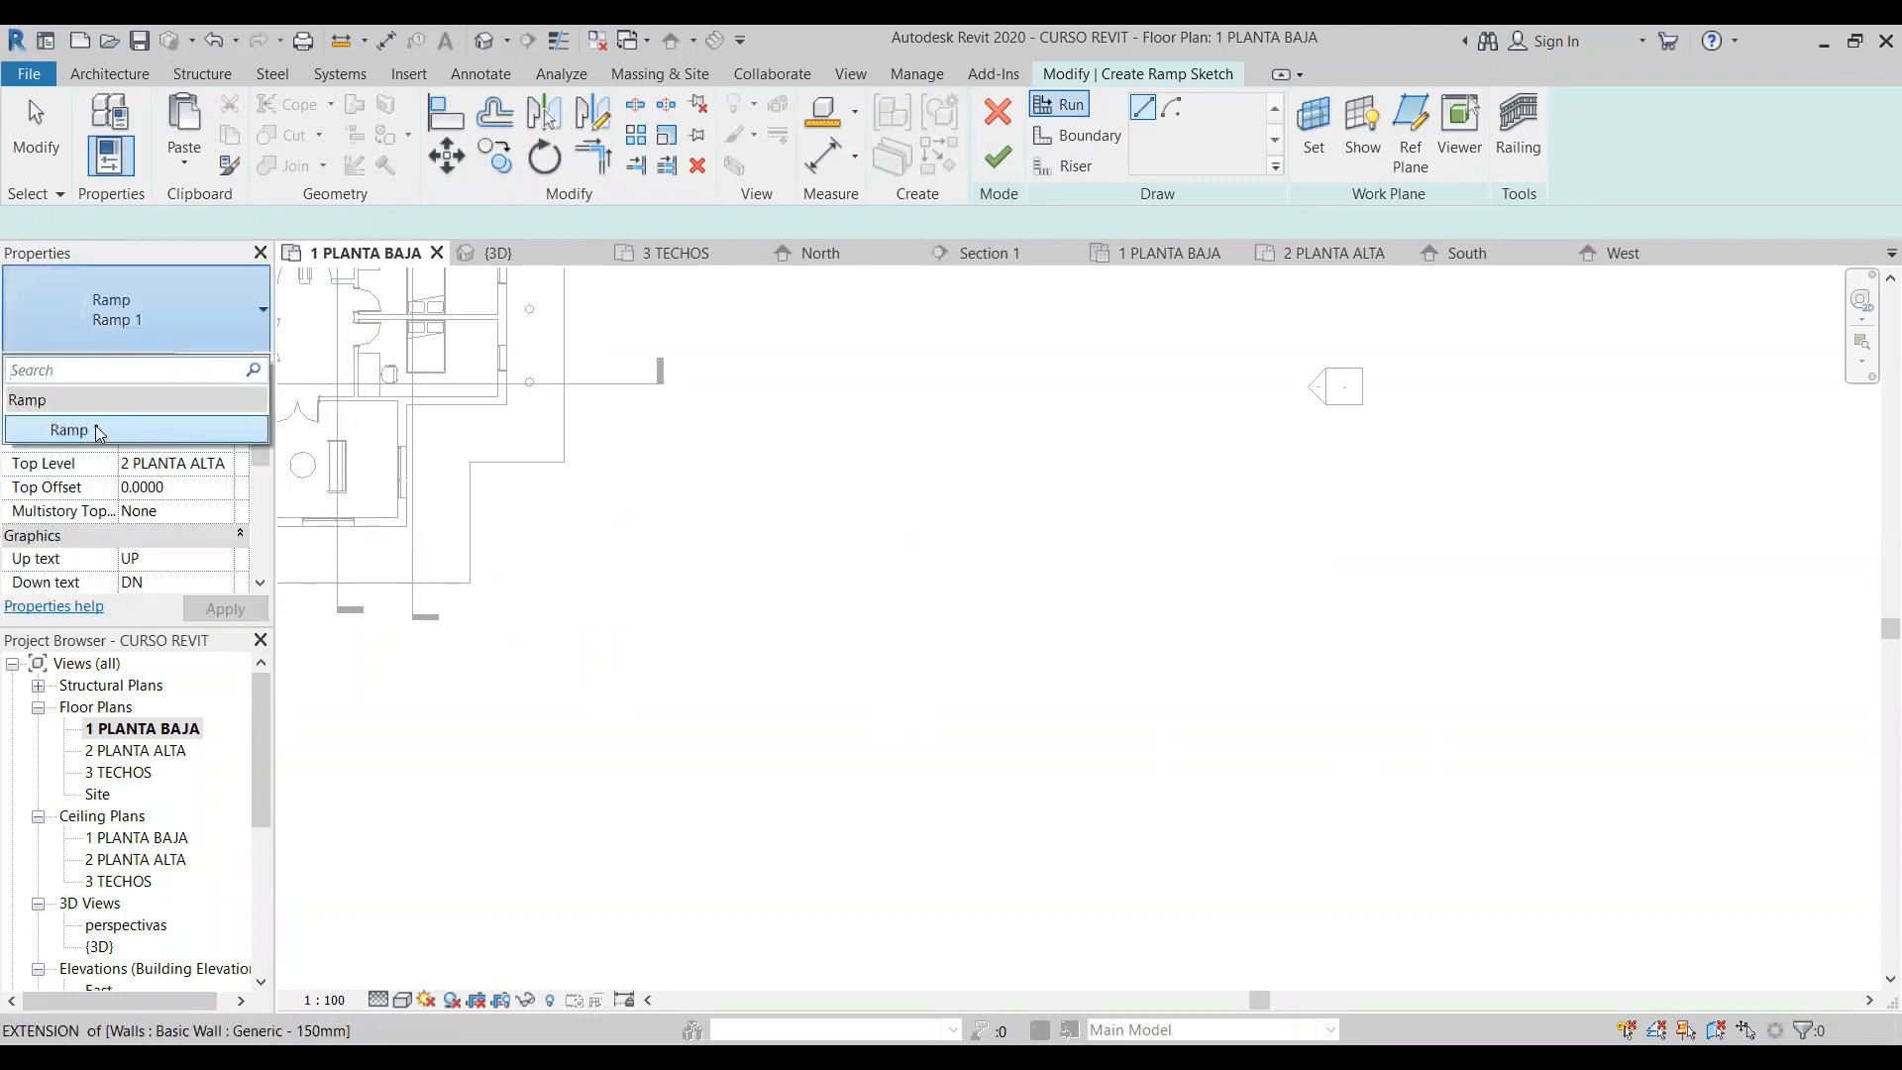
{"action": "left_click", "coordinate": [251, 317]}
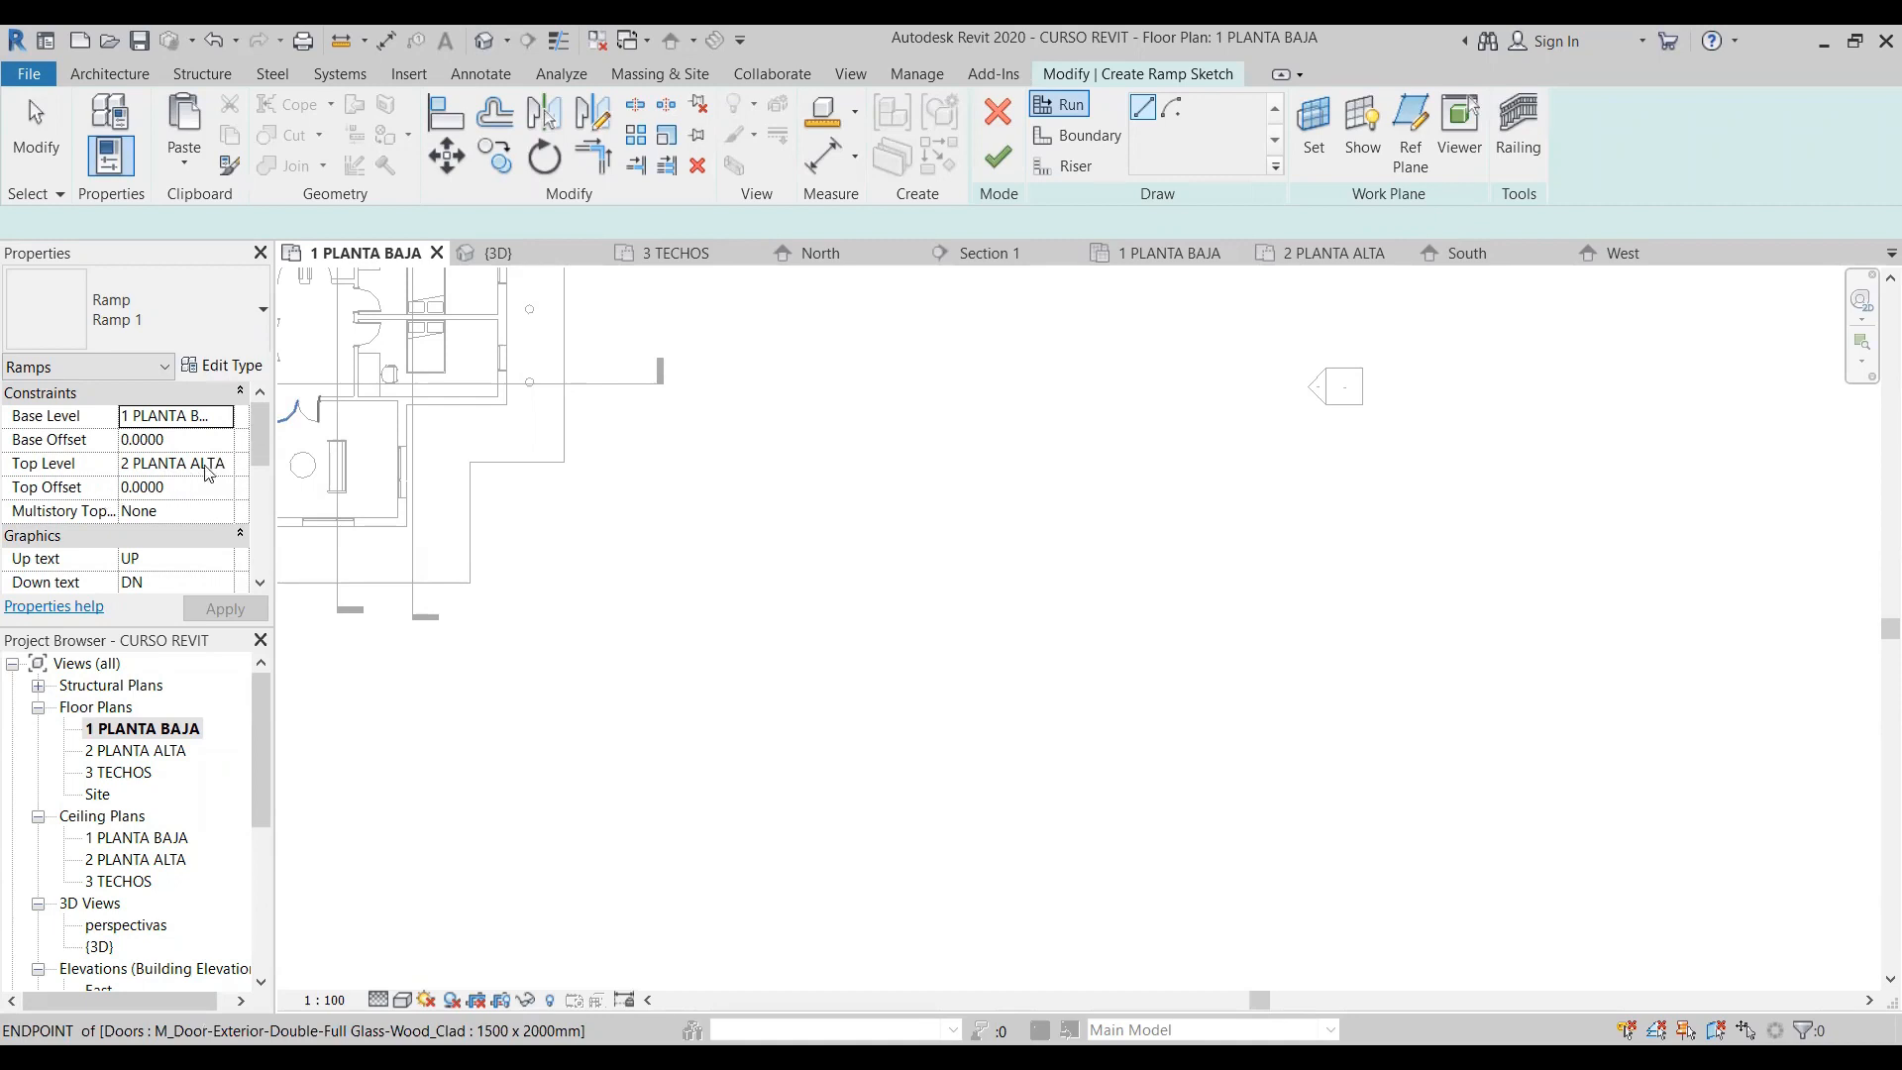
{"action": "scroll", "coordinate": [261, 444], "scroll_direction": "down", "scroll_amount": 2}
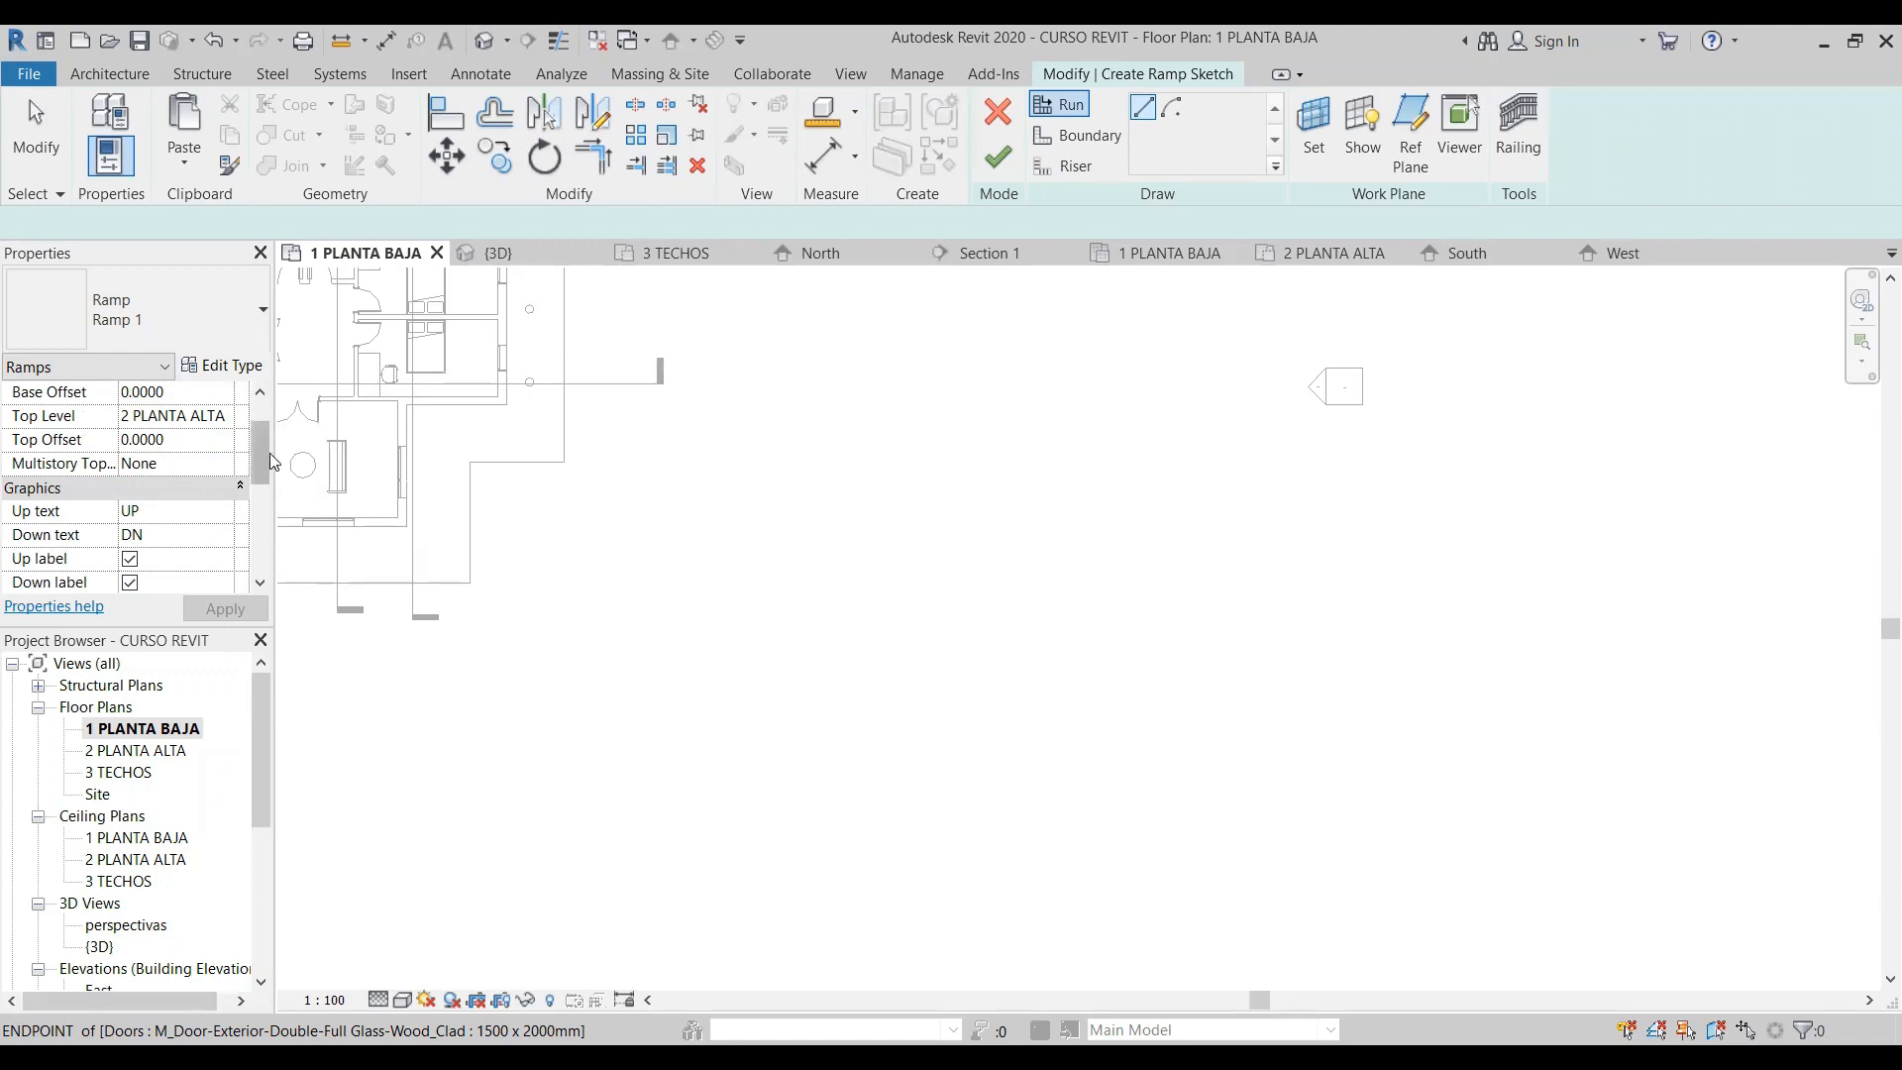
{"action": "scroll", "coordinate": [262, 456], "scroll_direction": "down", "scroll_amount": 2}
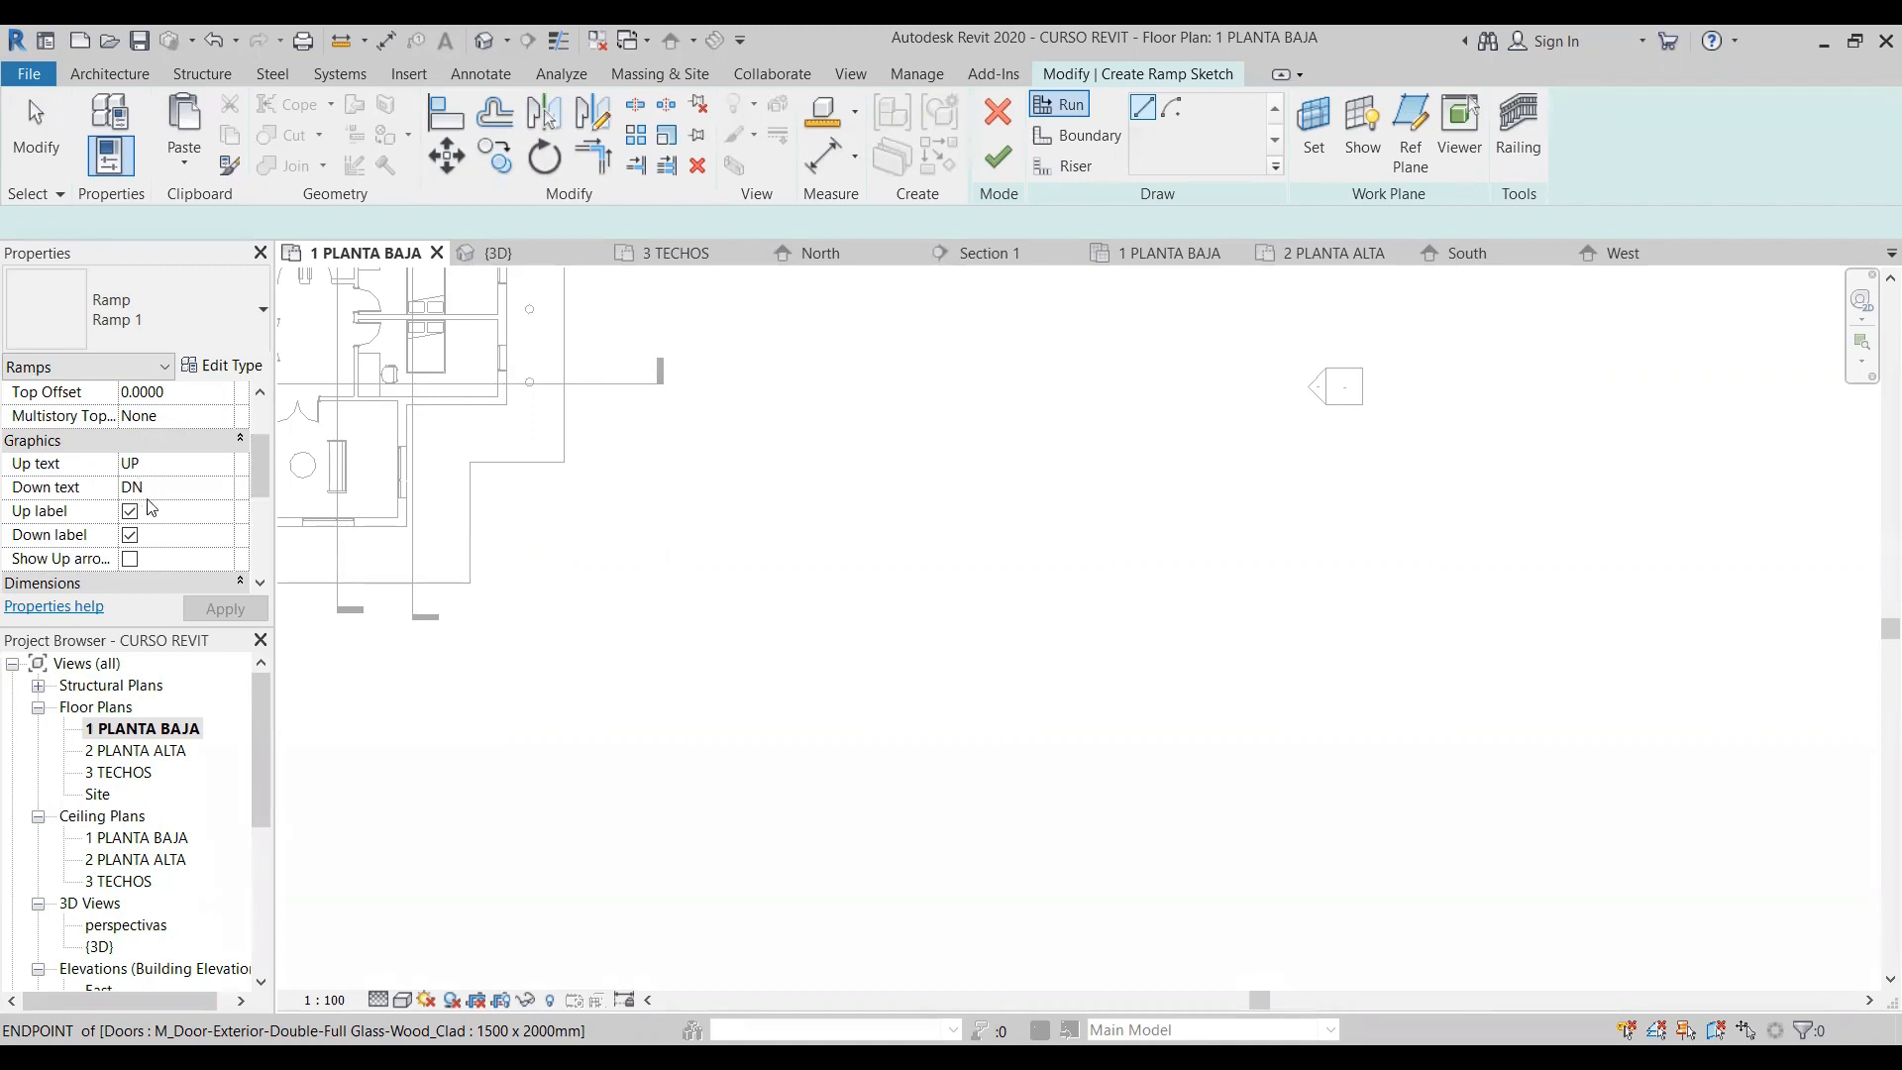
{"action": "scroll", "coordinate": [261, 500], "scroll_direction": "down", "scroll_amount": 1}
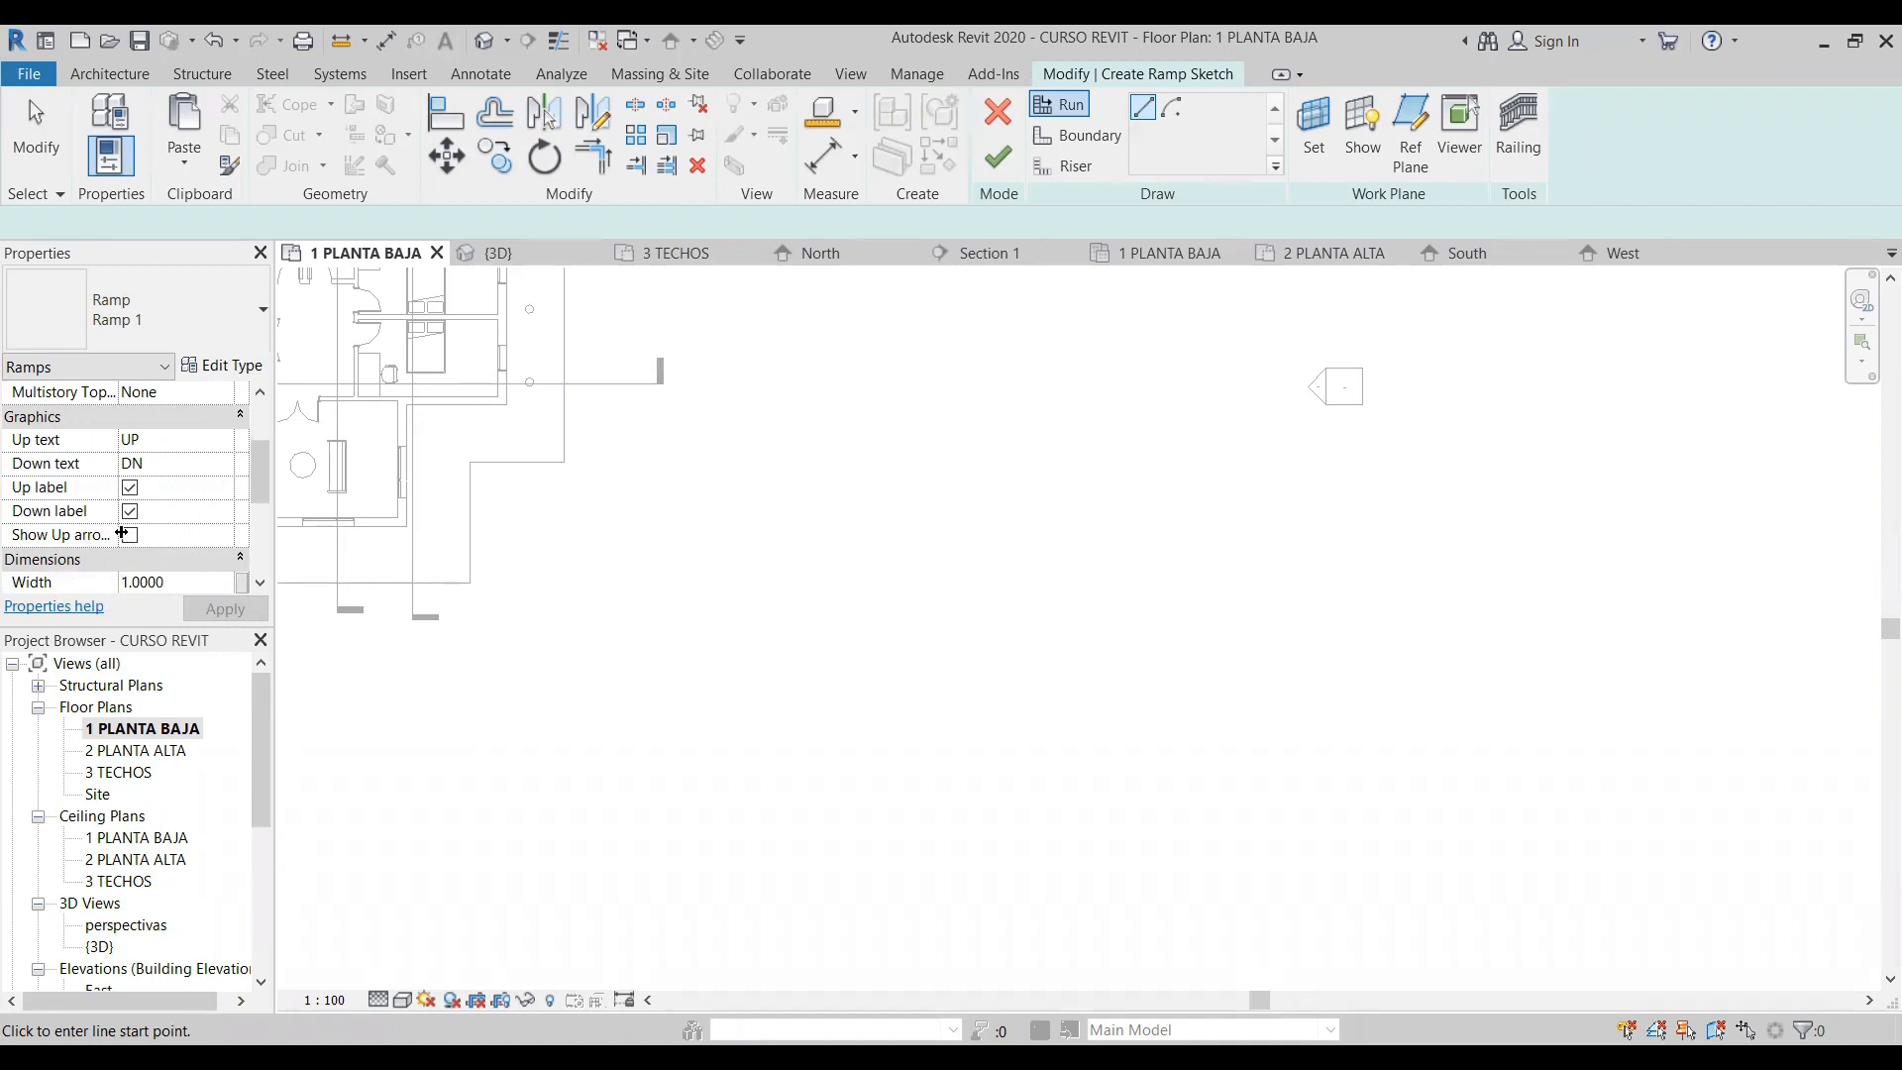
{"action": "scroll", "coordinate": [99, 505], "scroll_direction": "down", "scroll_amount": 3}
{"action": "scroll", "coordinate": [82, 512], "scroll_direction": "up", "scroll_amount": 1}
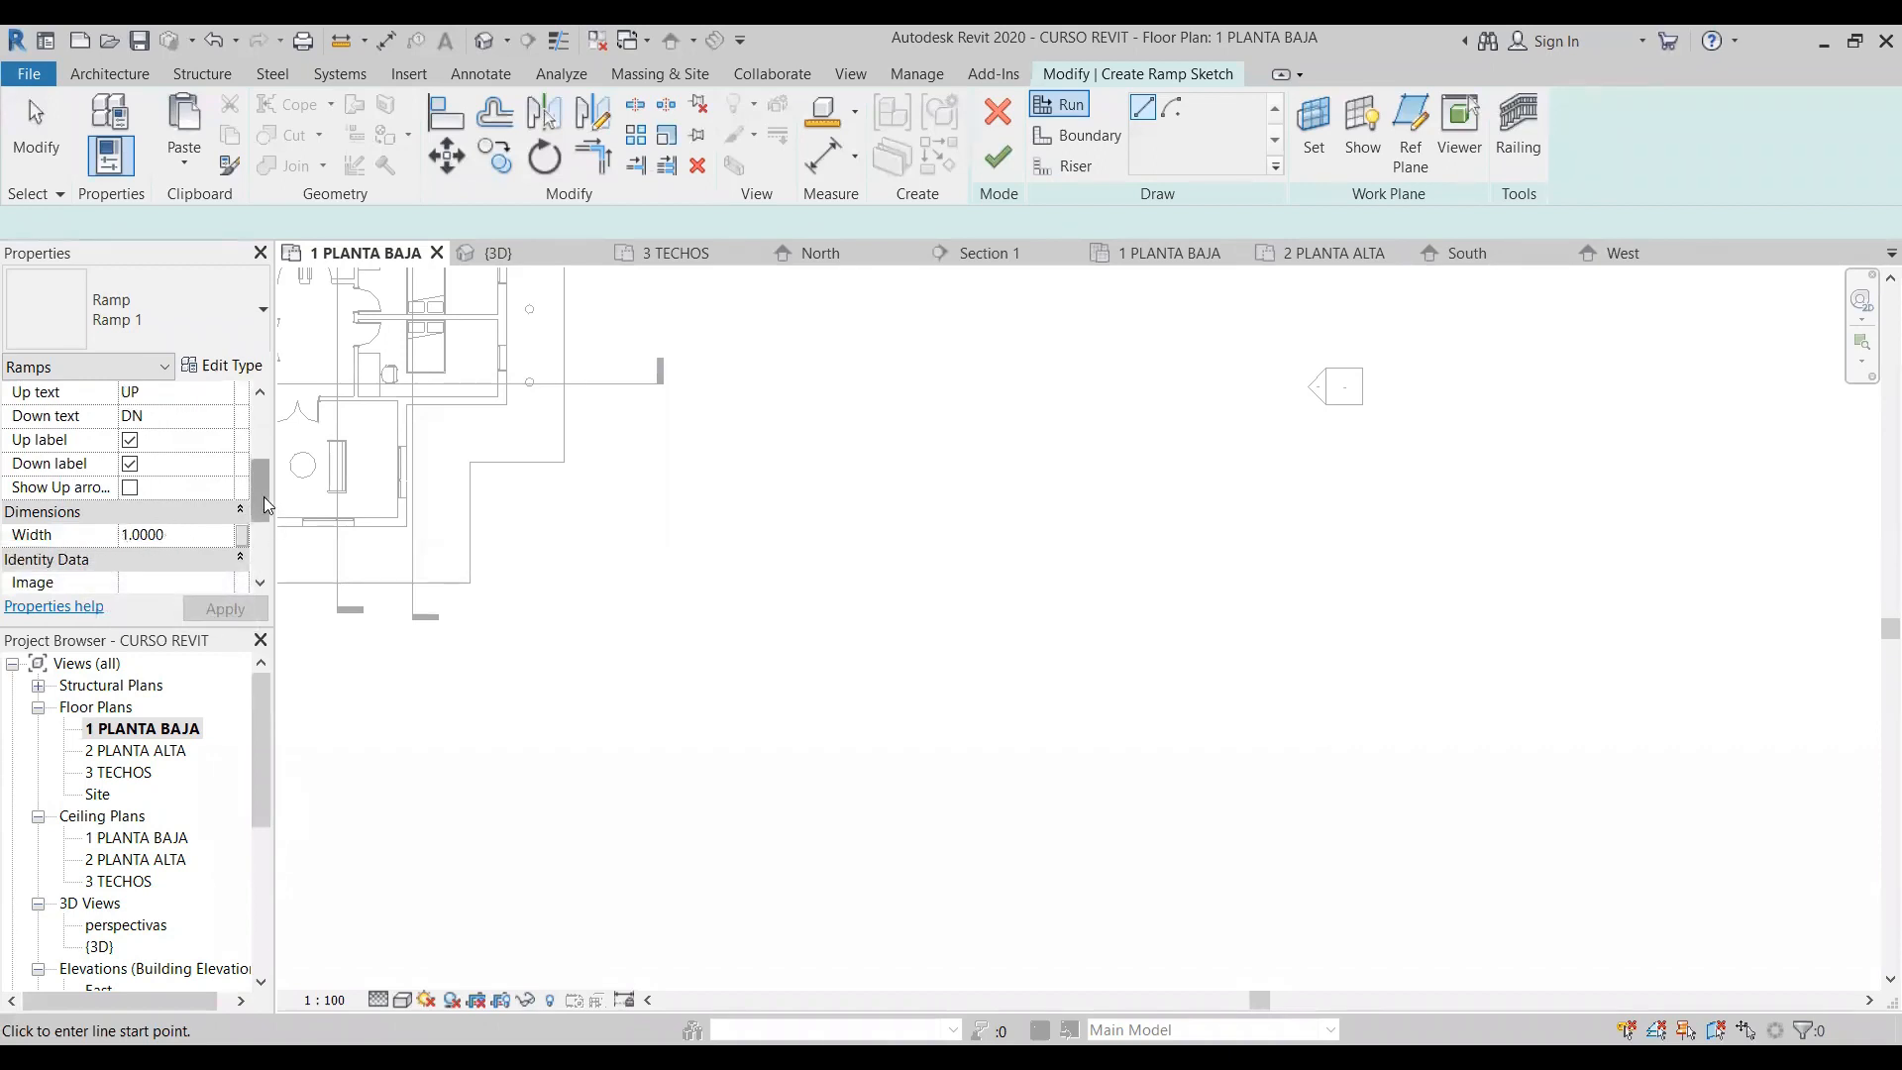
{"action": "left_click_drag", "start_coordinate": [263, 499], "coordinate": [293, 591]}
{"action": "left_click_drag", "start_coordinate": [261, 478], "coordinate": [261, 428]}
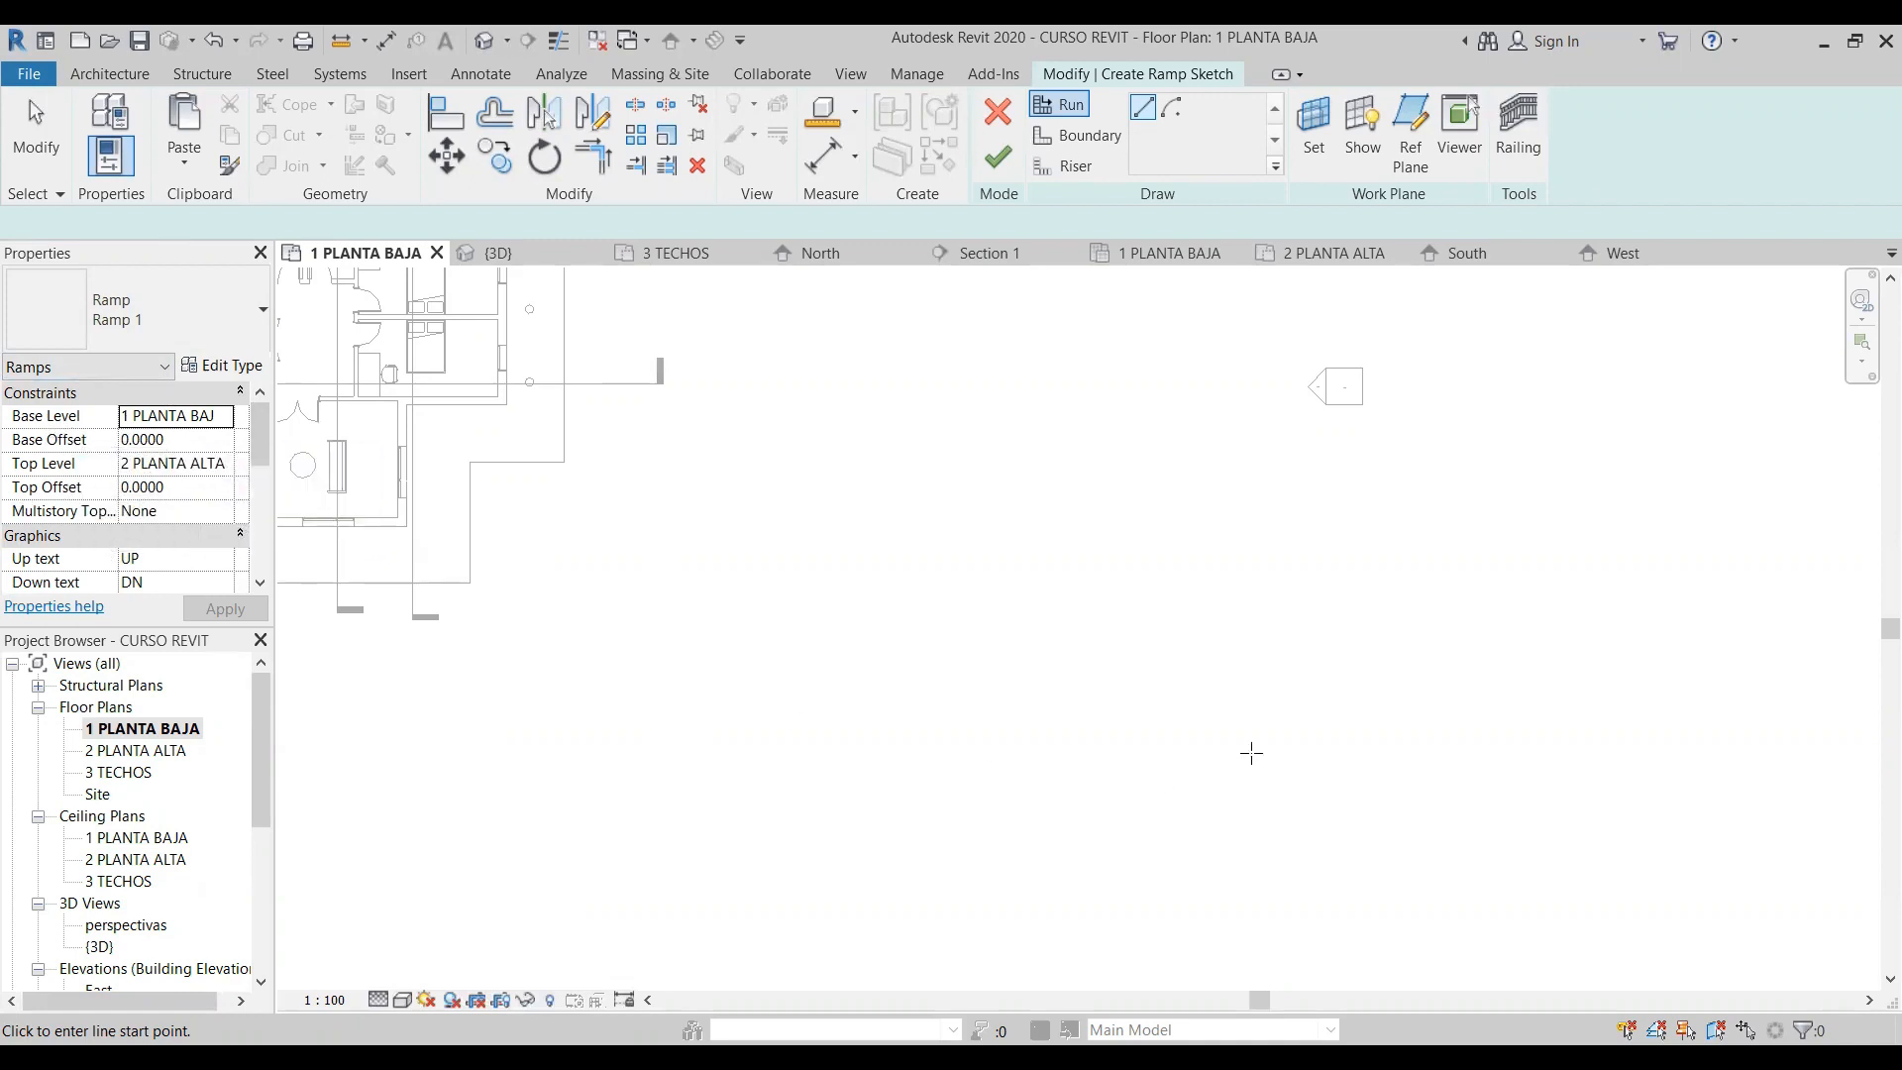
- Draw a straight horizontal ramp run in the empty area beside the house
{"action": "left_click", "coordinate": [663, 651]}
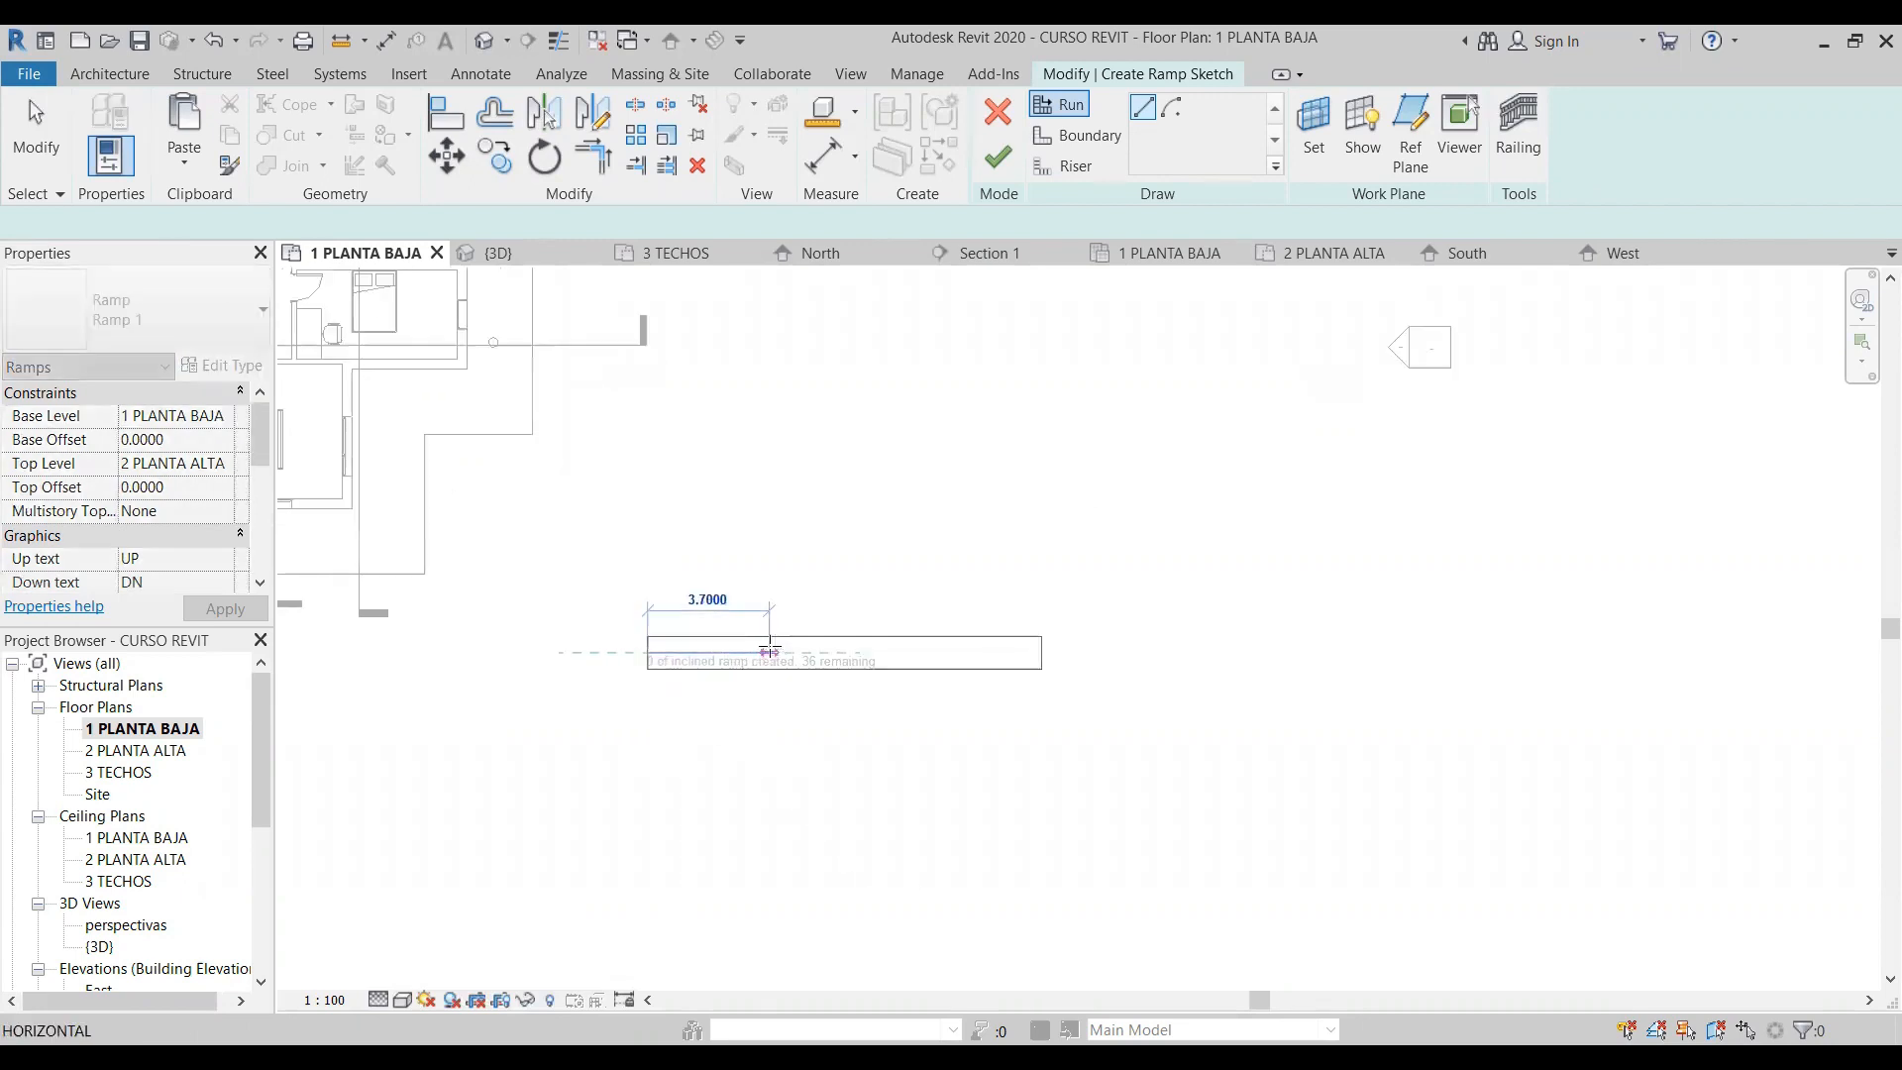
{"action": "scroll", "coordinate": [777, 645], "scroll_direction": "up", "scroll_amount": 2}
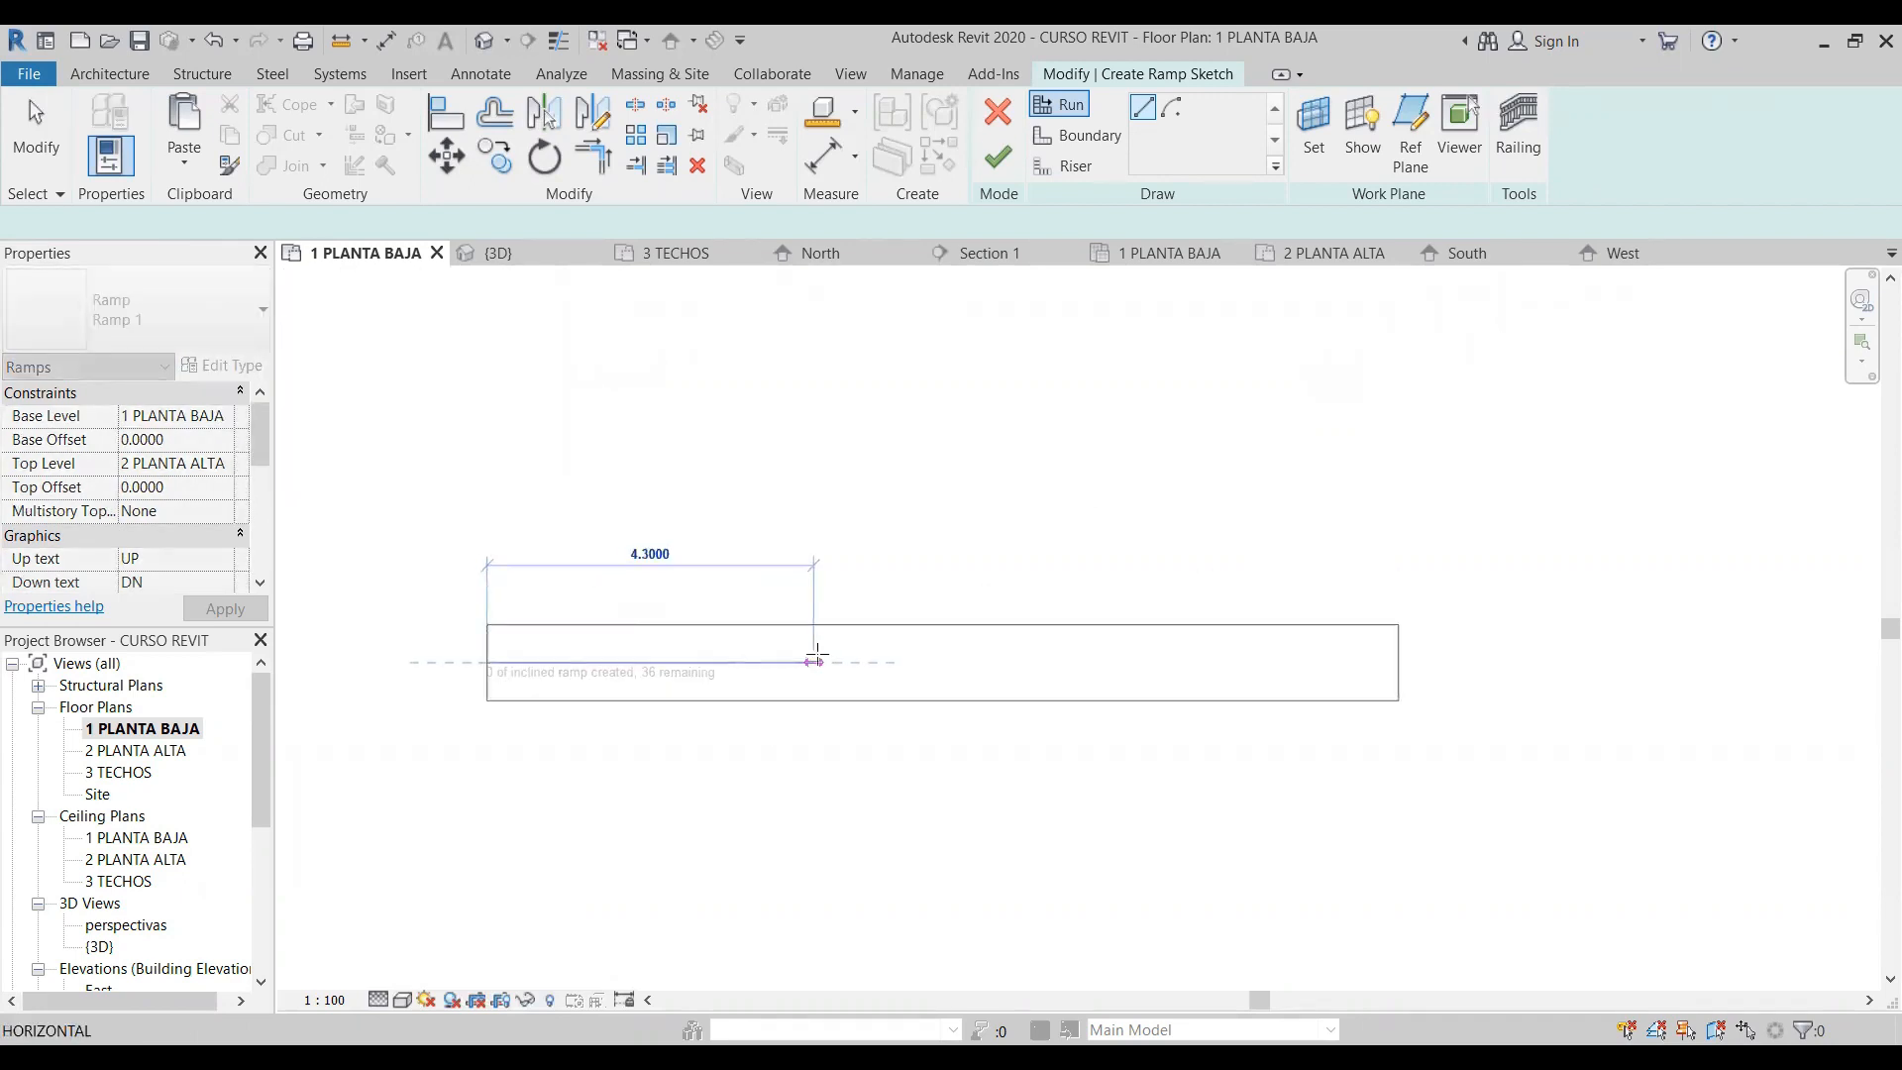
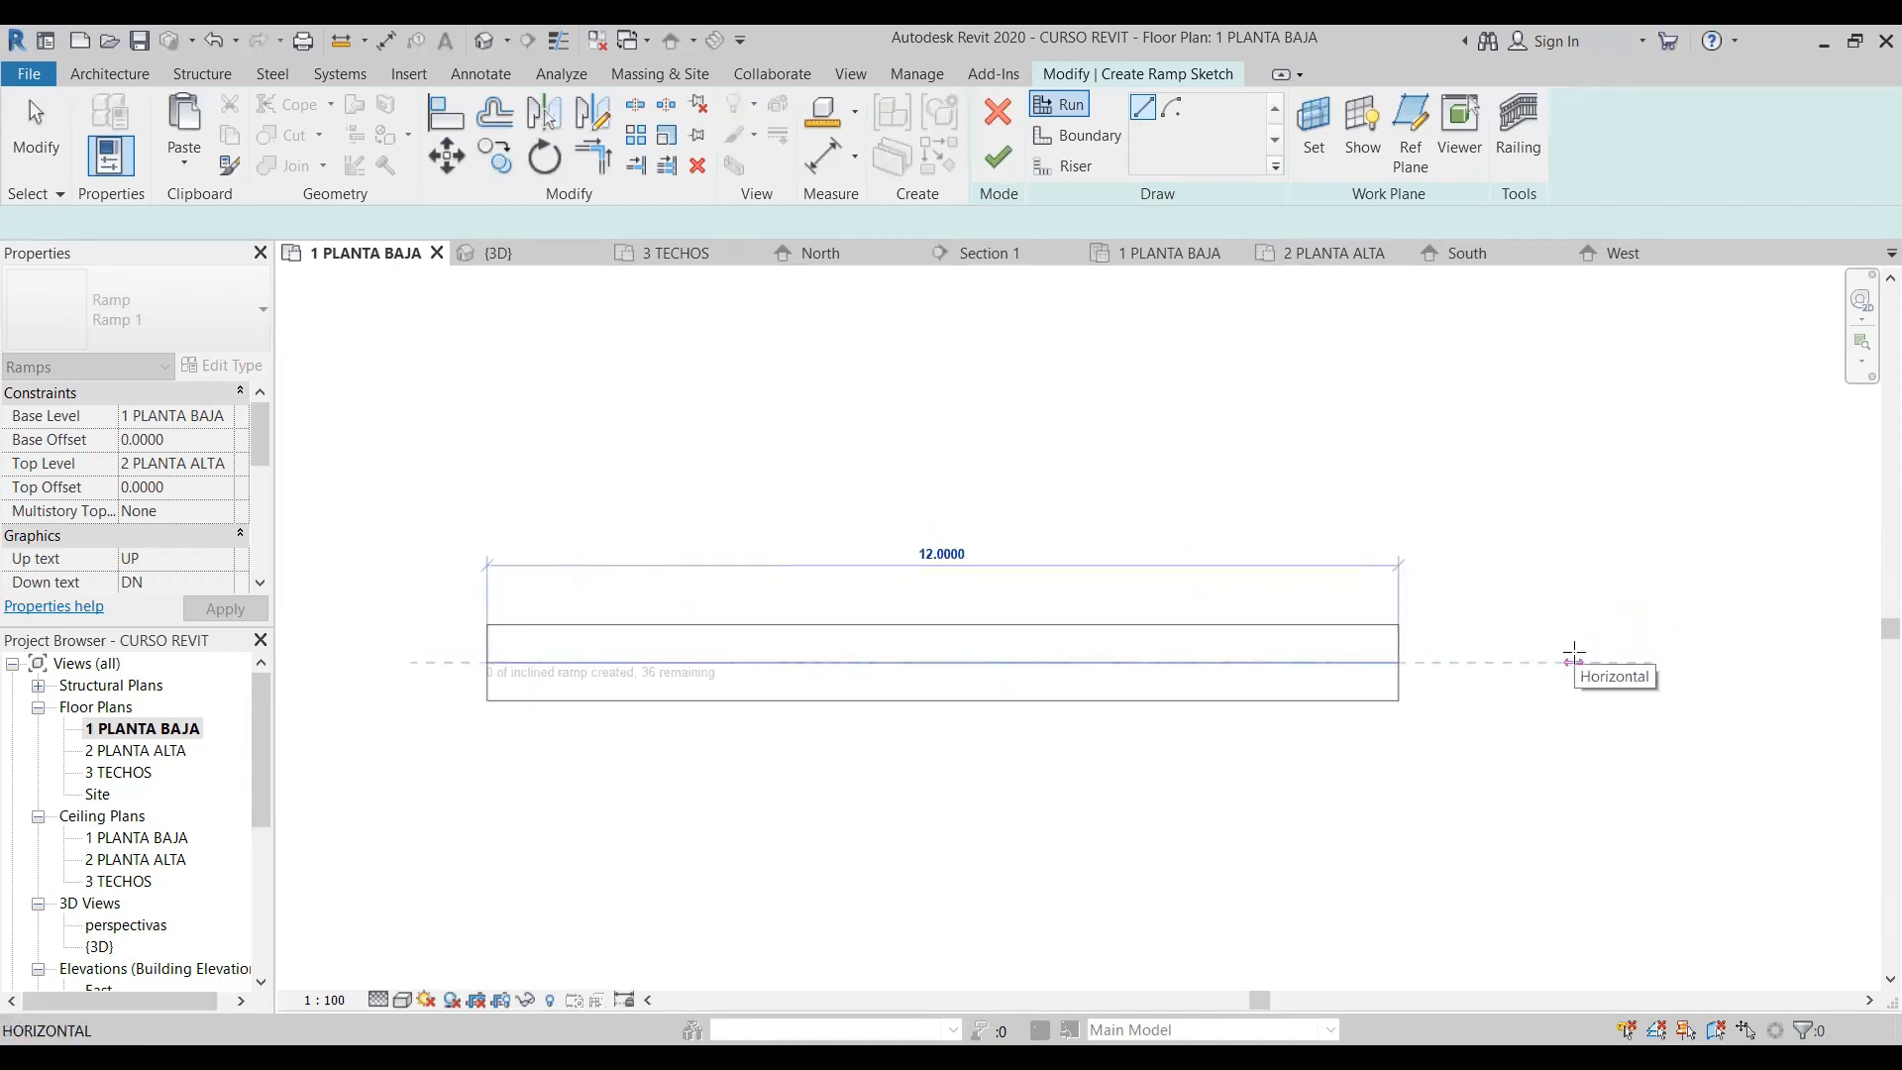
- End the first ramp run at 12 m and draw a second 12 m run in line with it, leaving a gap for a landing
{"action": "left_click", "coordinate": [1574, 661]}
{"action": "middle_click_drag", "start_coordinate": [1736, 654], "coordinate": [1413, 633]}
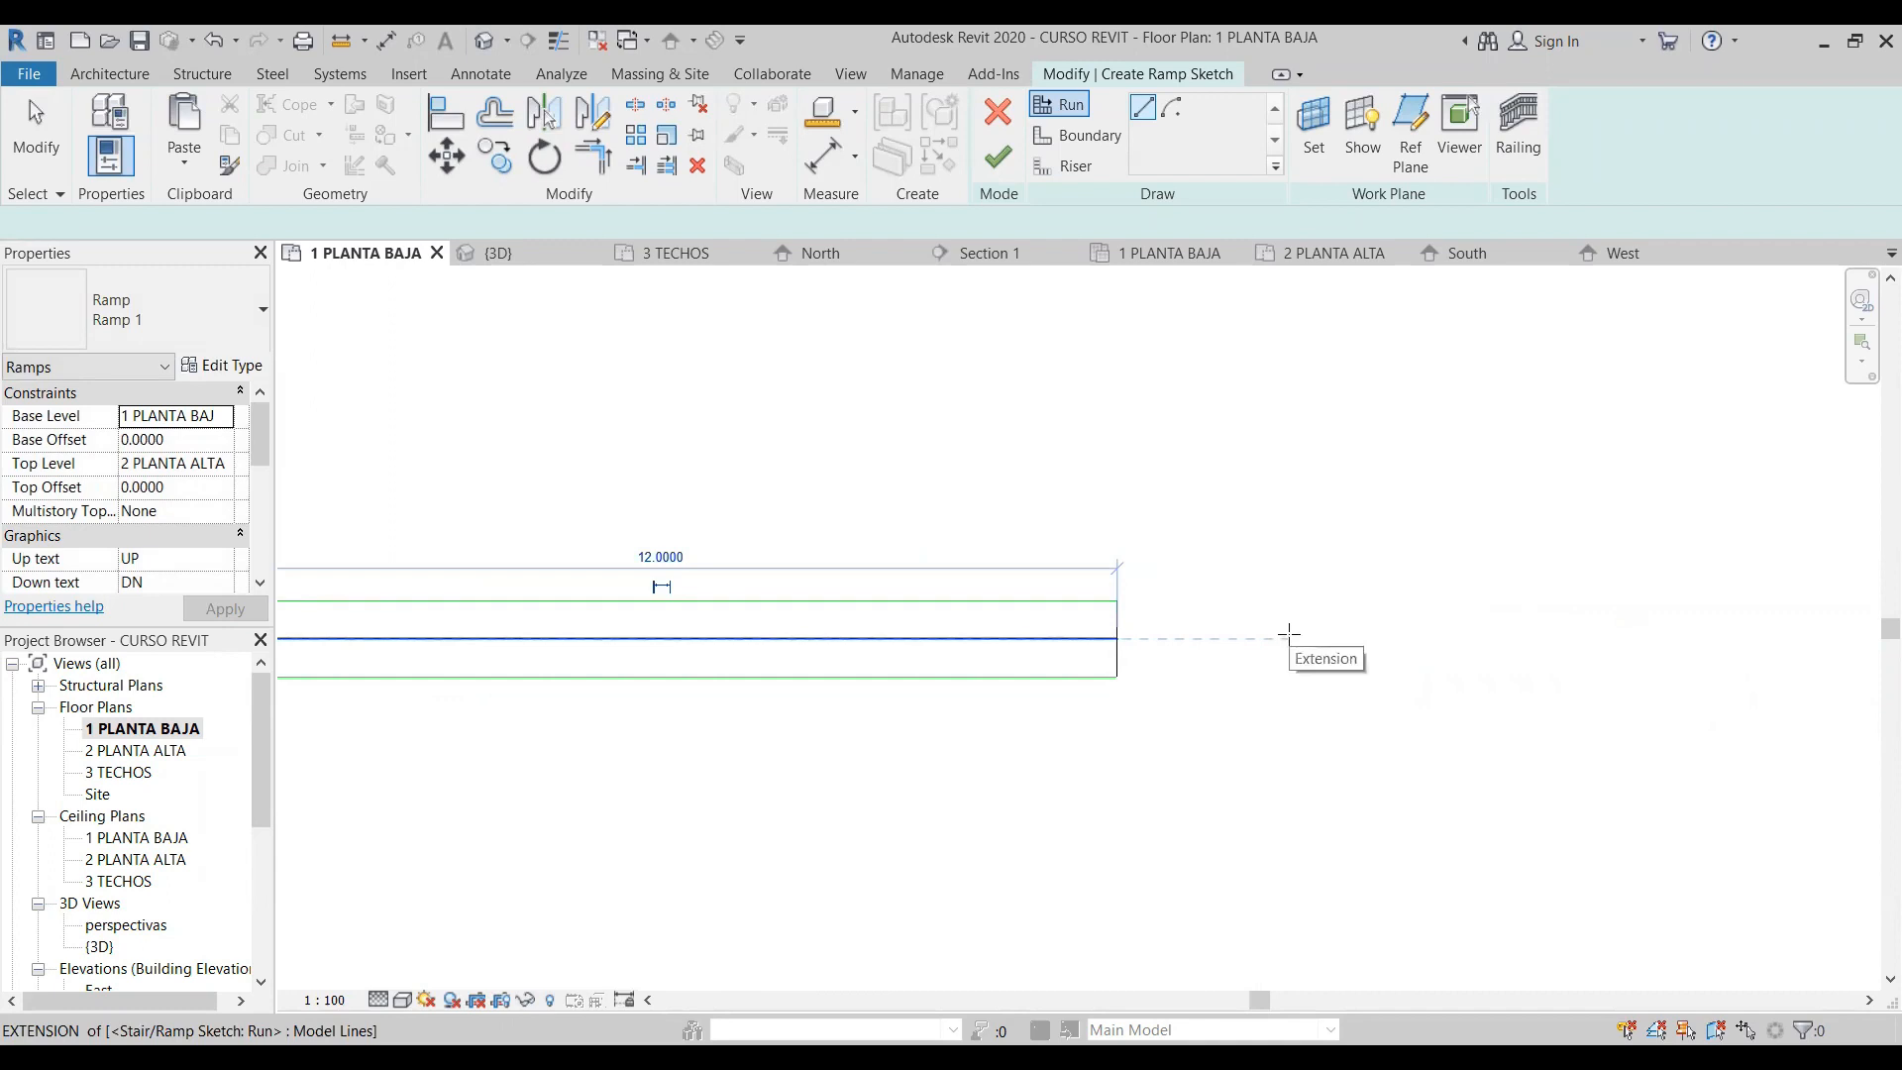
{"action": "left_click", "coordinate": [1288, 634]}
{"action": "scroll", "coordinate": [1719, 670], "scroll_direction": "down", "scroll_amount": 2}
{"action": "middle_click_drag", "start_coordinate": [1685, 667], "coordinate": [1365, 635]}
{"action": "scroll", "coordinate": [1365, 634], "scroll_direction": "down", "scroll_amount": 1}
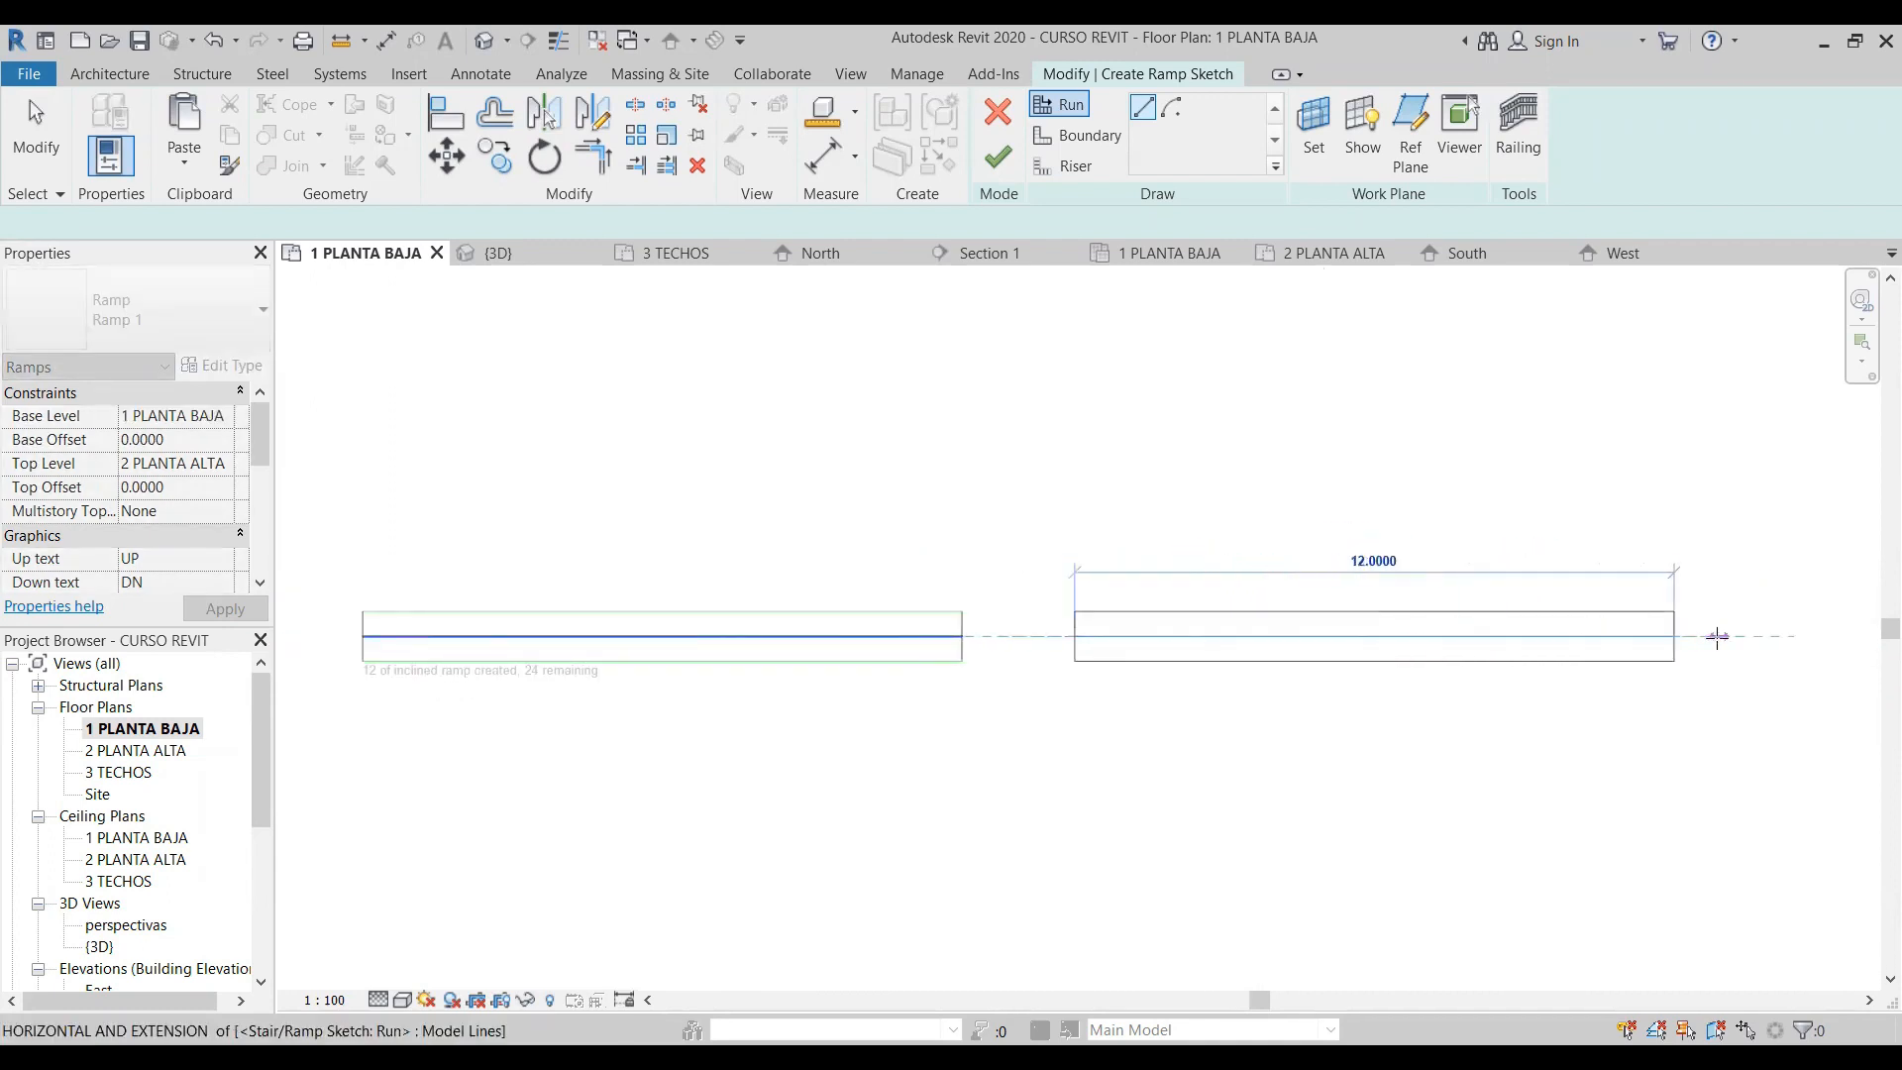
{"action": "left_click", "coordinate": [1708, 638]}
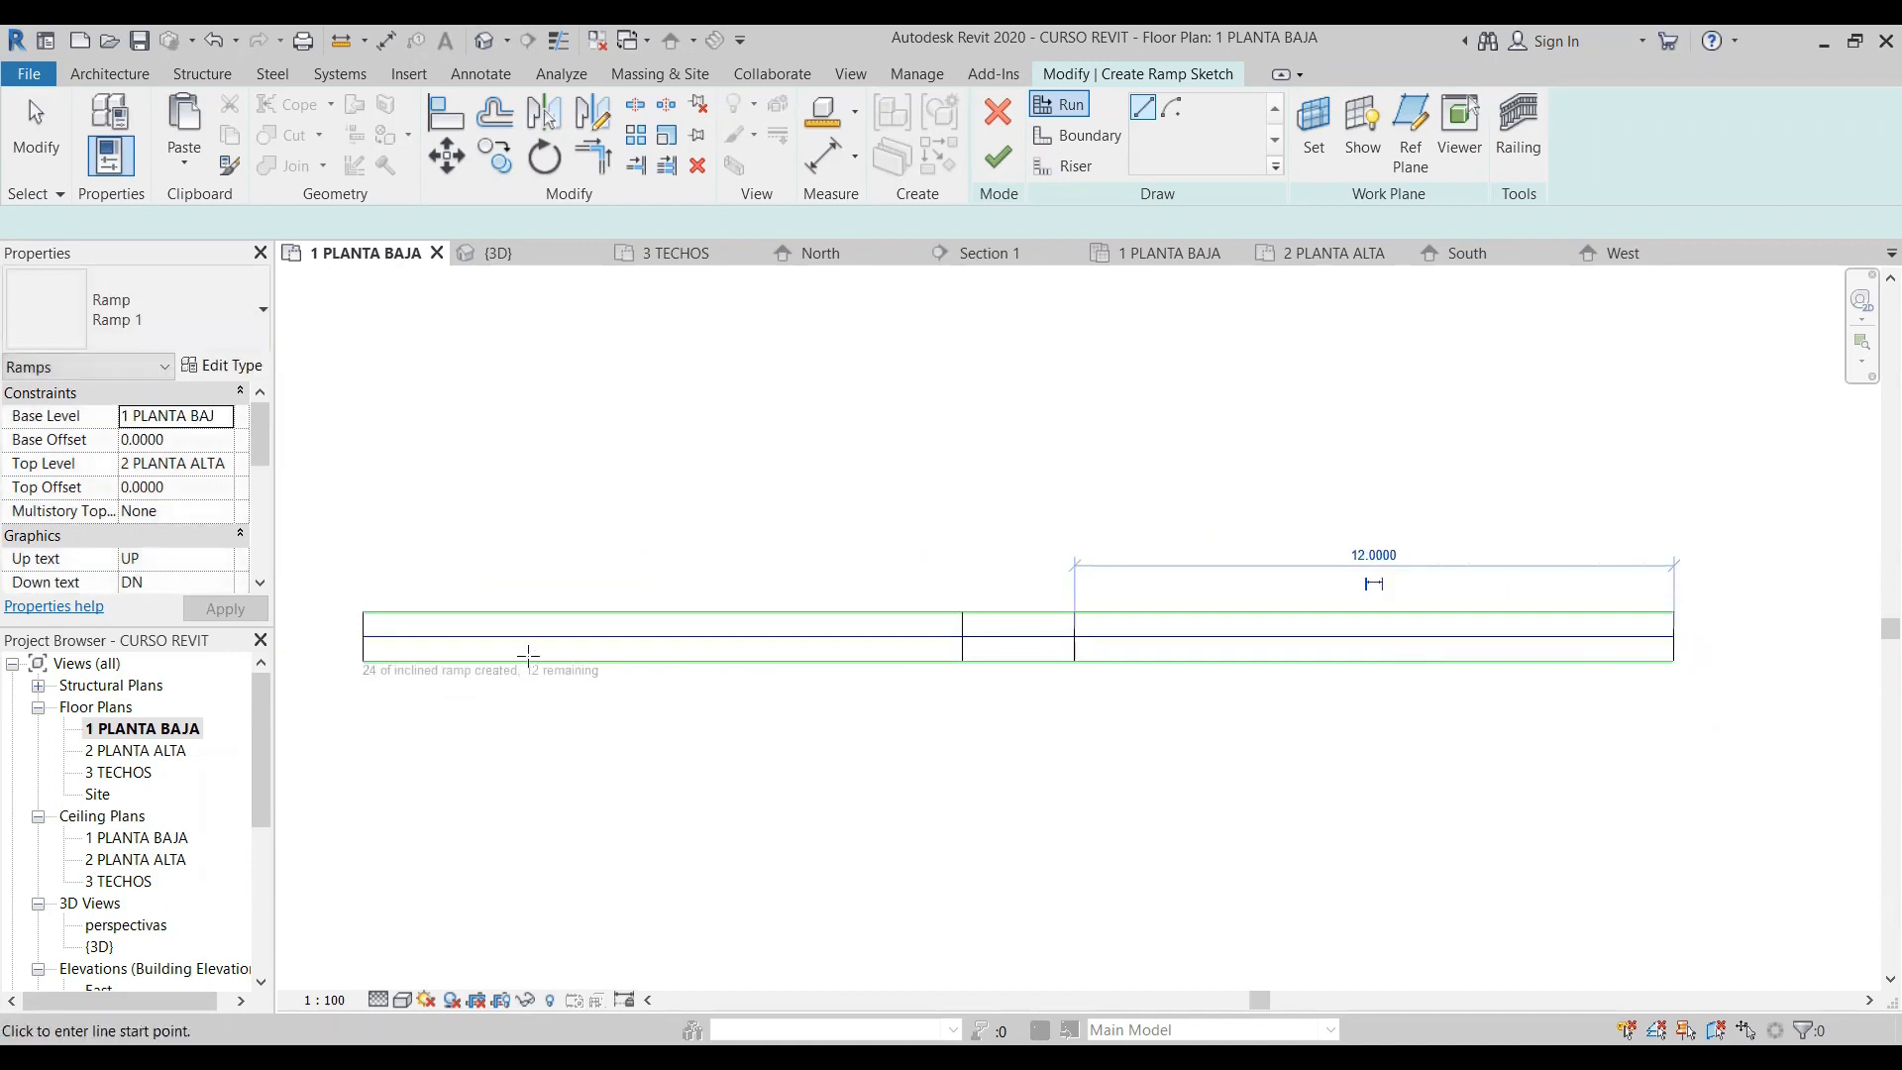
- Draw a third run about 10.5 m long in line with the second one, leaving another landing gap
{"action": "scroll", "coordinate": [376, 678], "scroll_direction": "up", "scroll_amount": 2}
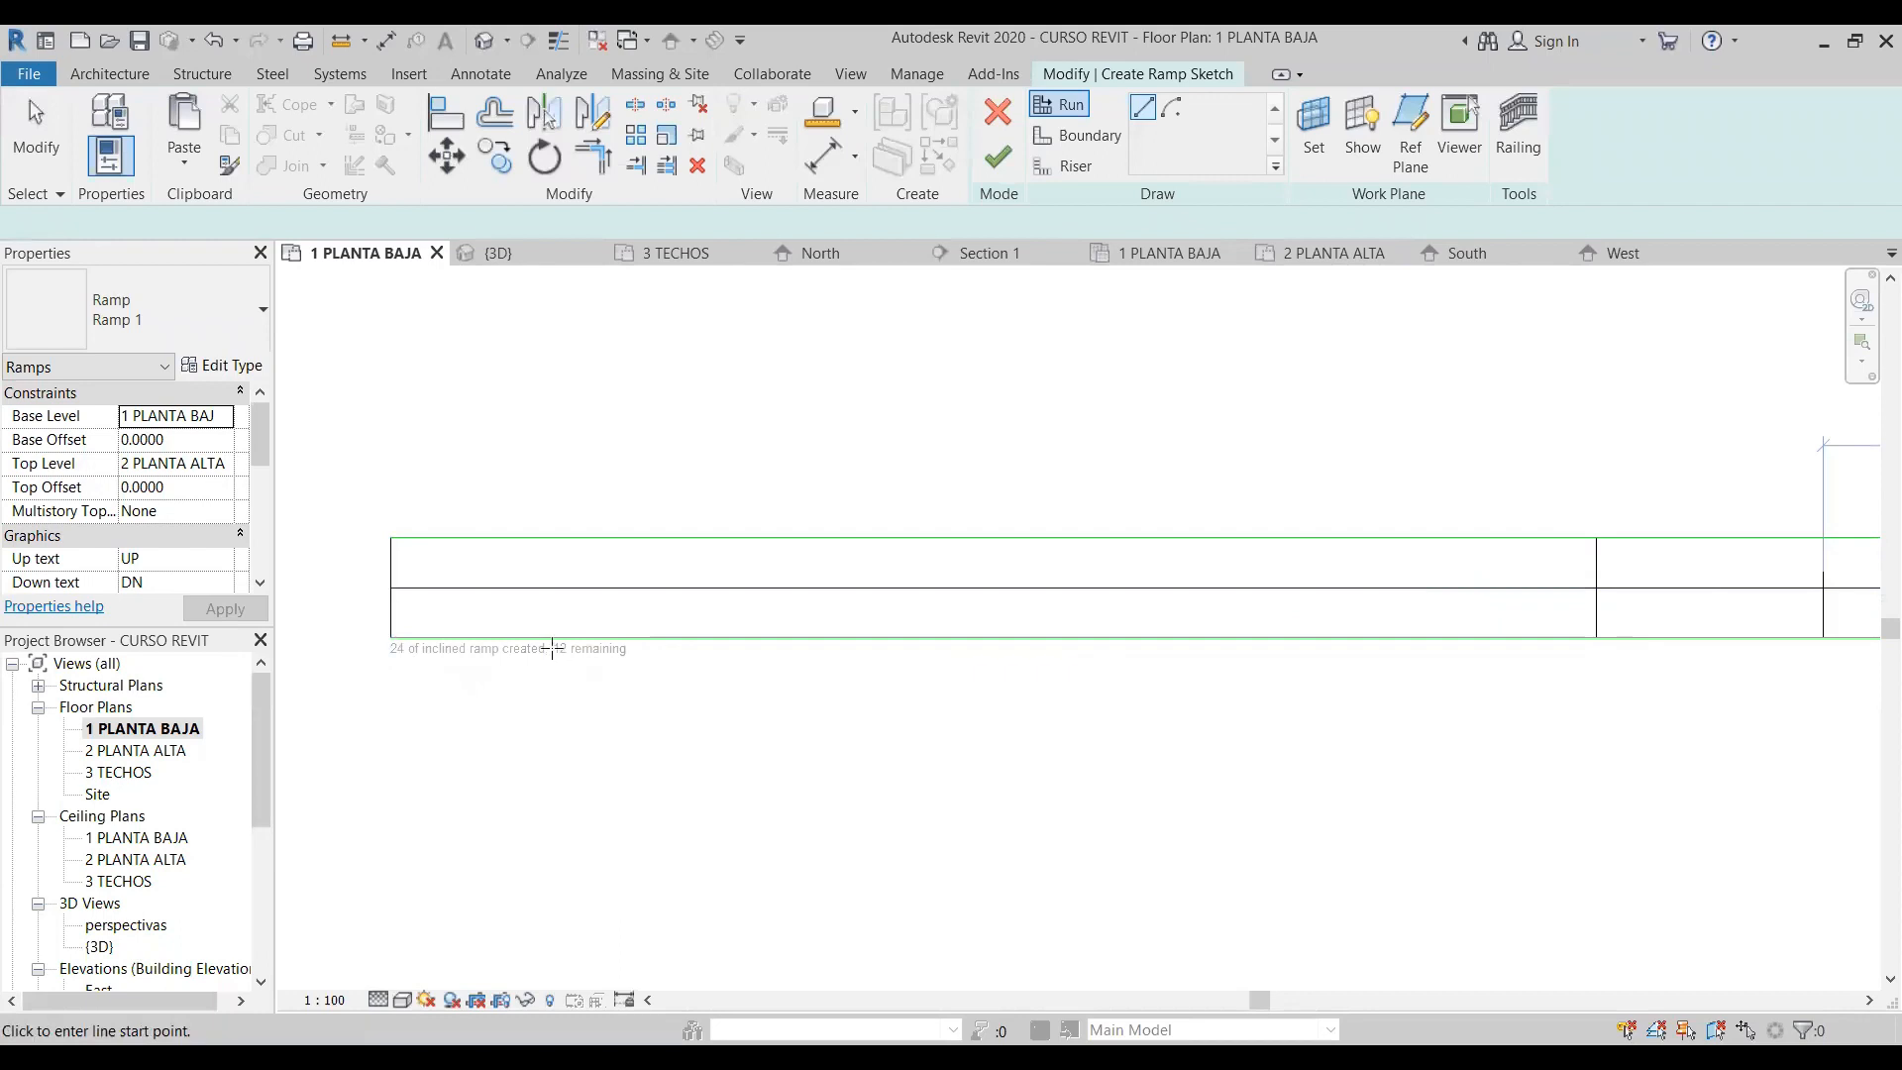
{"action": "scroll", "coordinate": [361, 685], "scroll_direction": "down", "scroll_amount": 4}
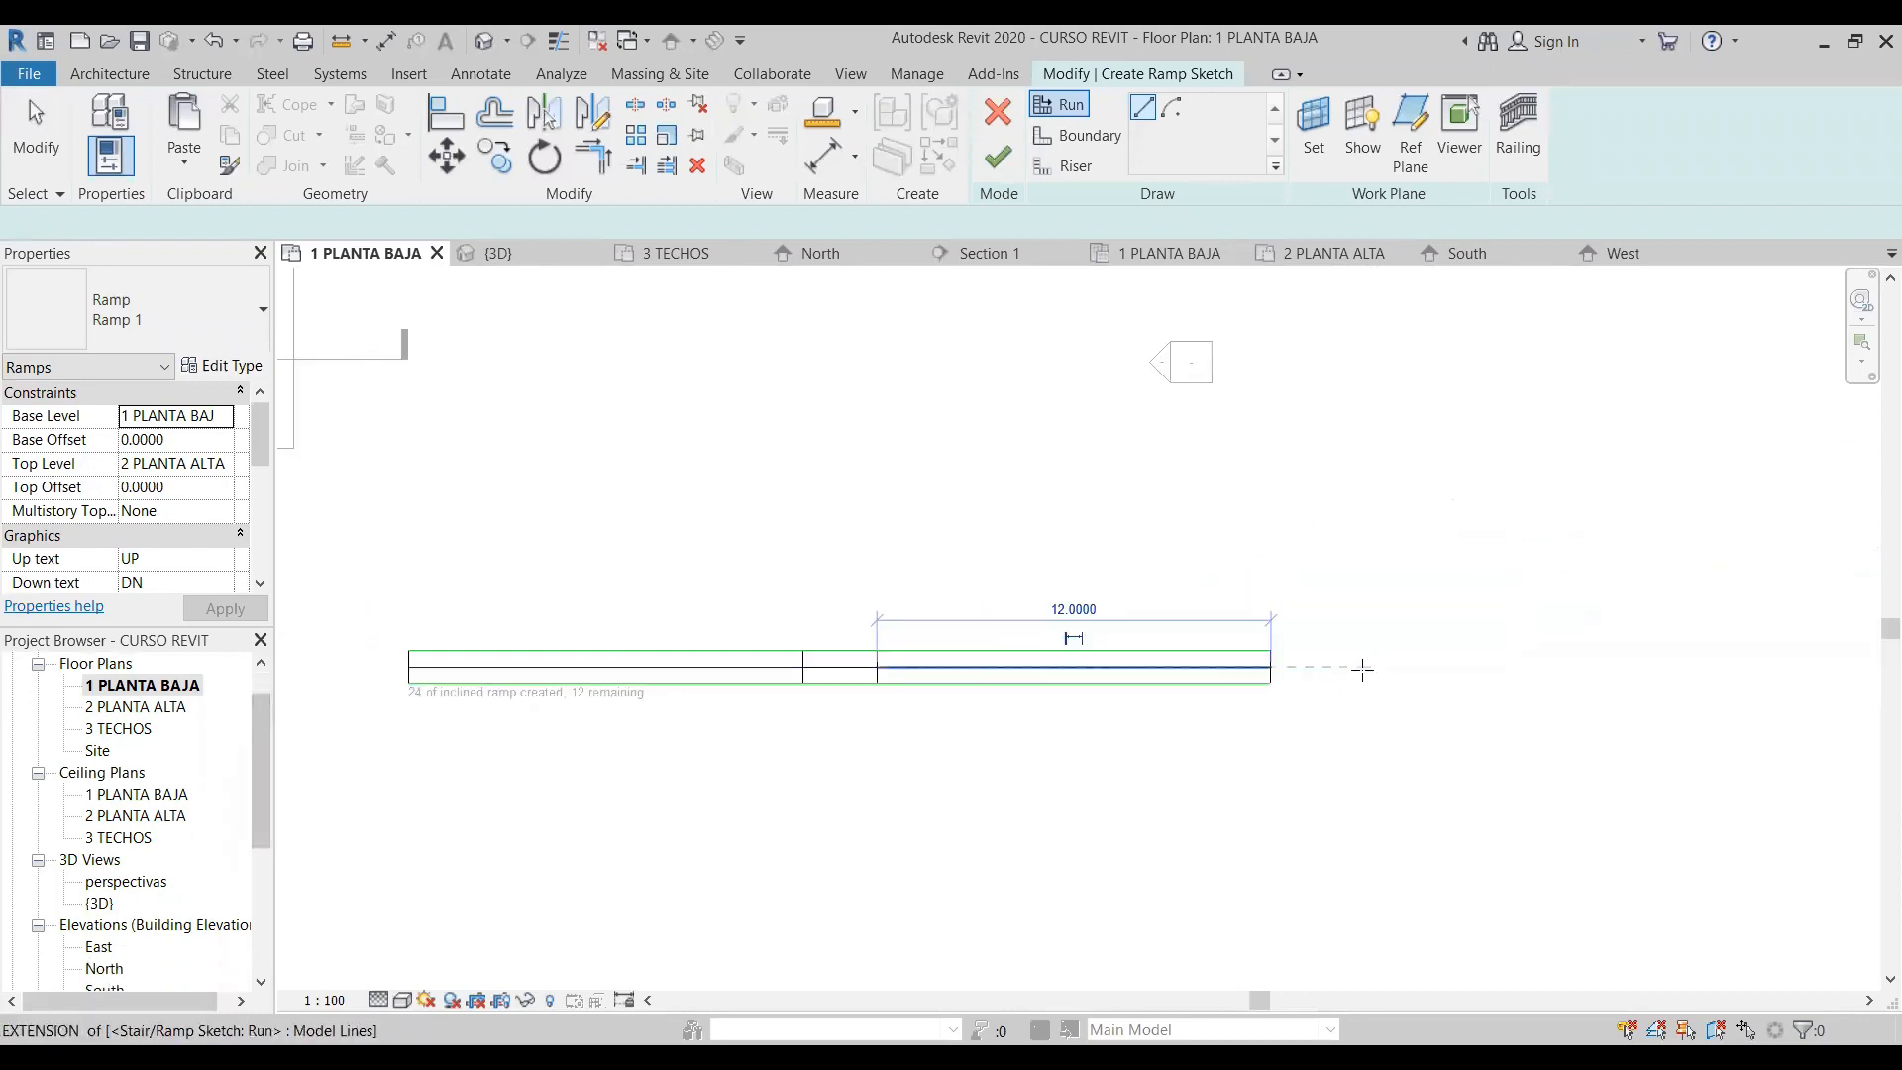
{"action": "left_click", "coordinate": [1333, 666]}
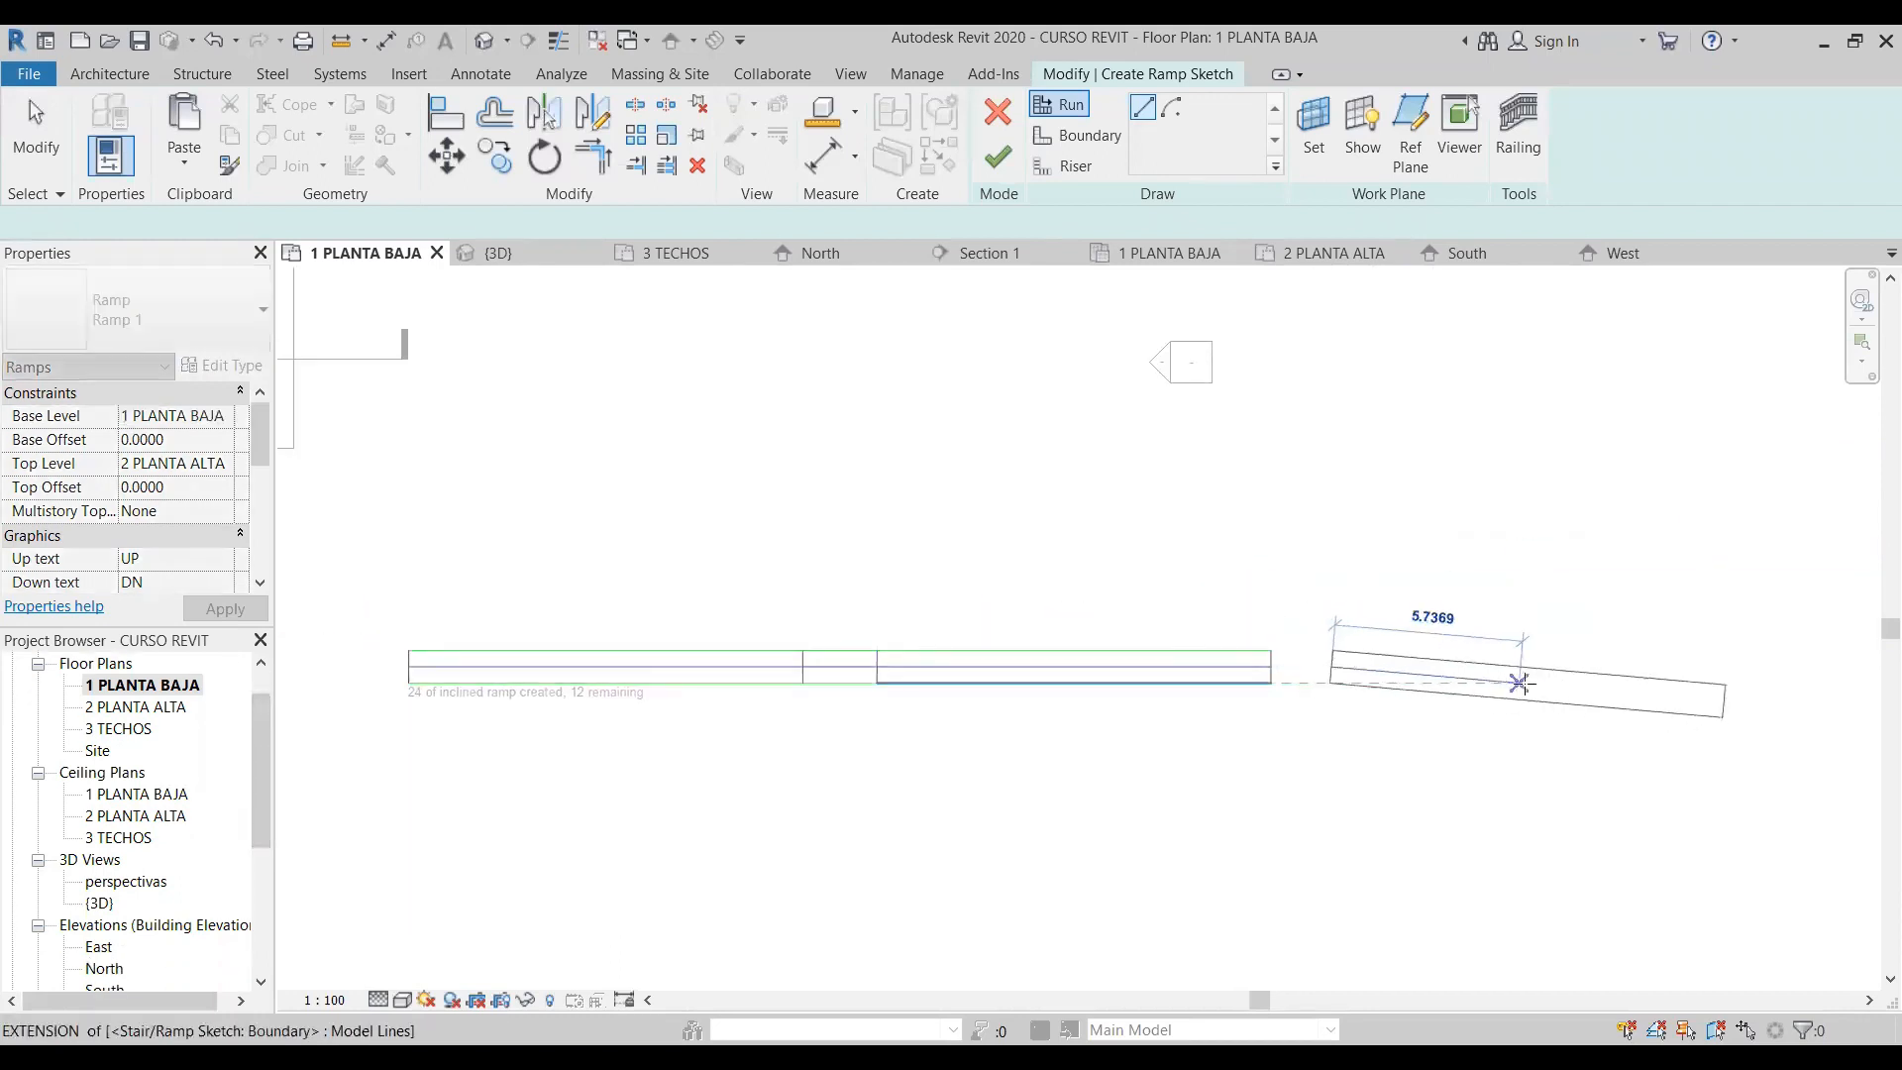
{"action": "left_click", "coordinate": [1677, 666]}
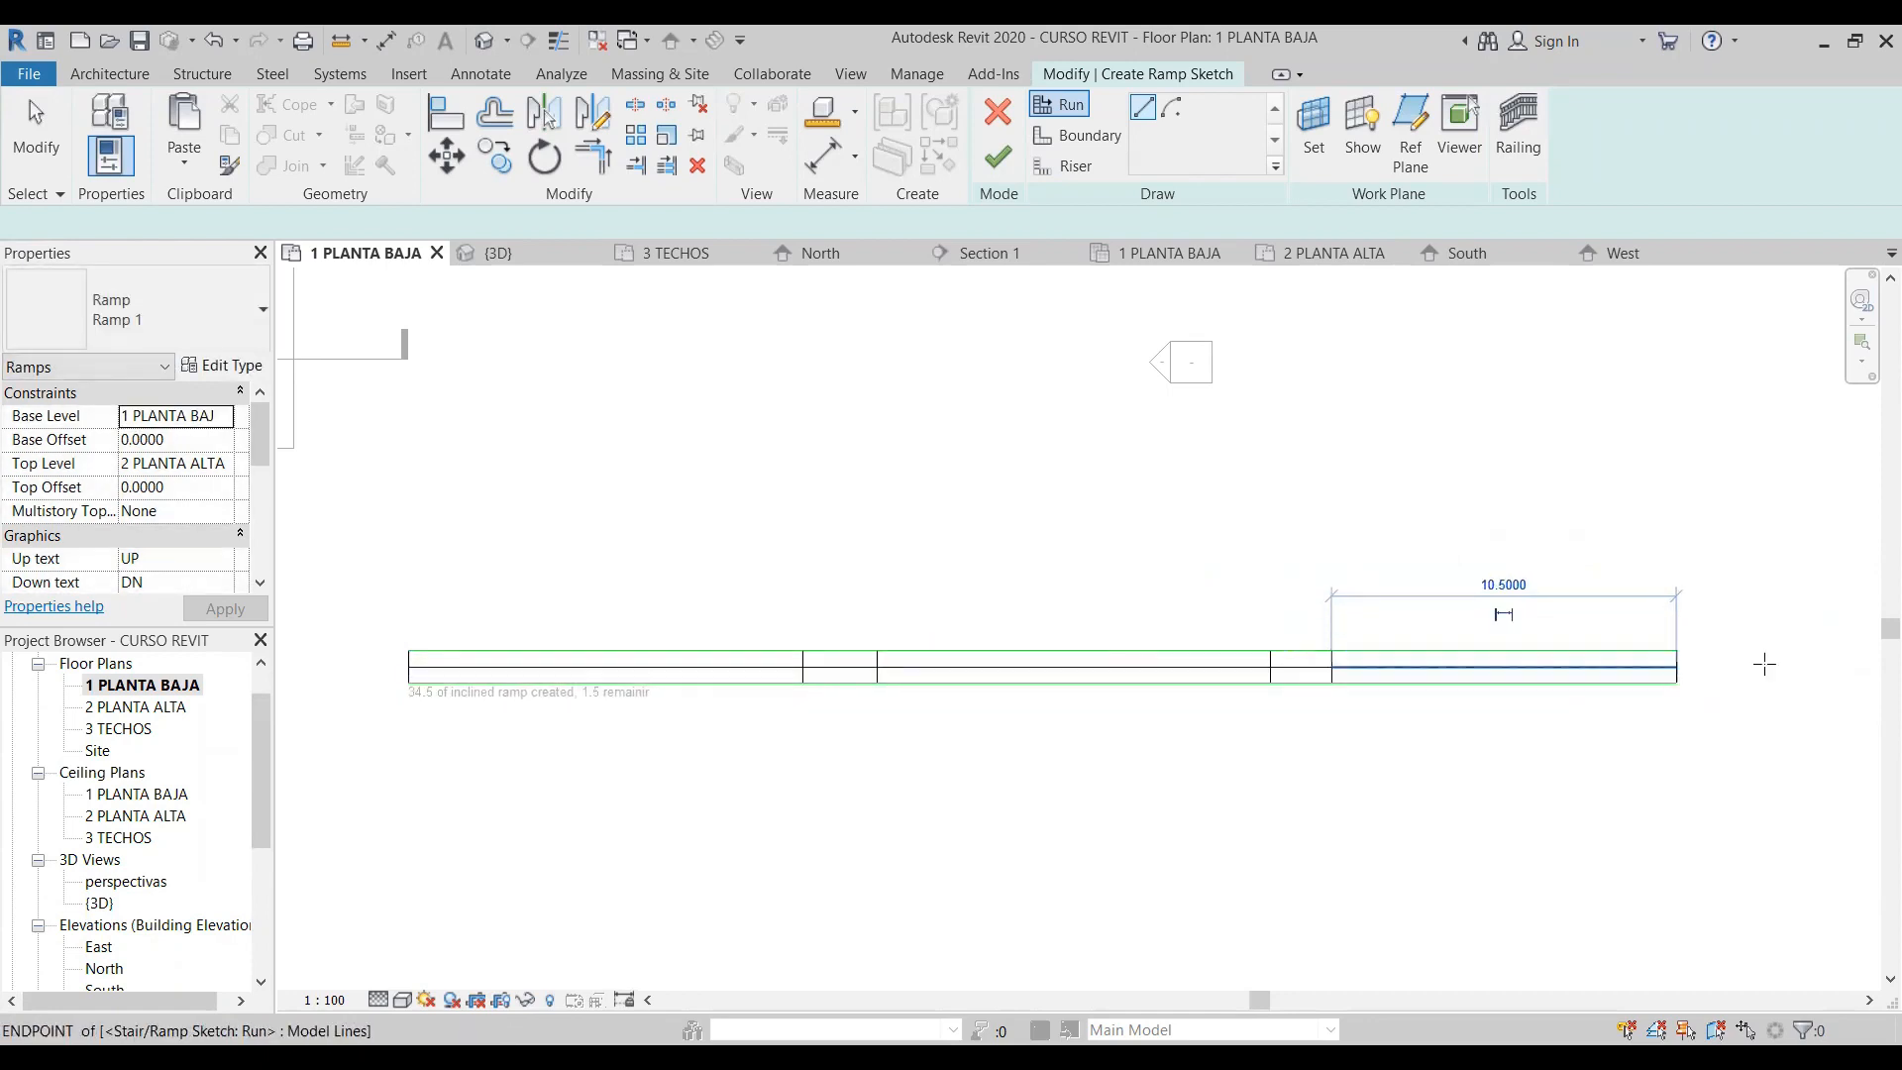
- Draw a final short run in line with the third one, covering the remaining 1.5 m of inclined ramp
{"action": "scroll", "coordinate": [1762, 656], "scroll_direction": "up", "scroll_amount": 2}
{"action": "scroll", "coordinate": [1377, 662], "scroll_direction": "down", "scroll_amount": 4}
{"action": "scroll", "coordinate": [693, 679], "scroll_direction": "up", "scroll_amount": 4}
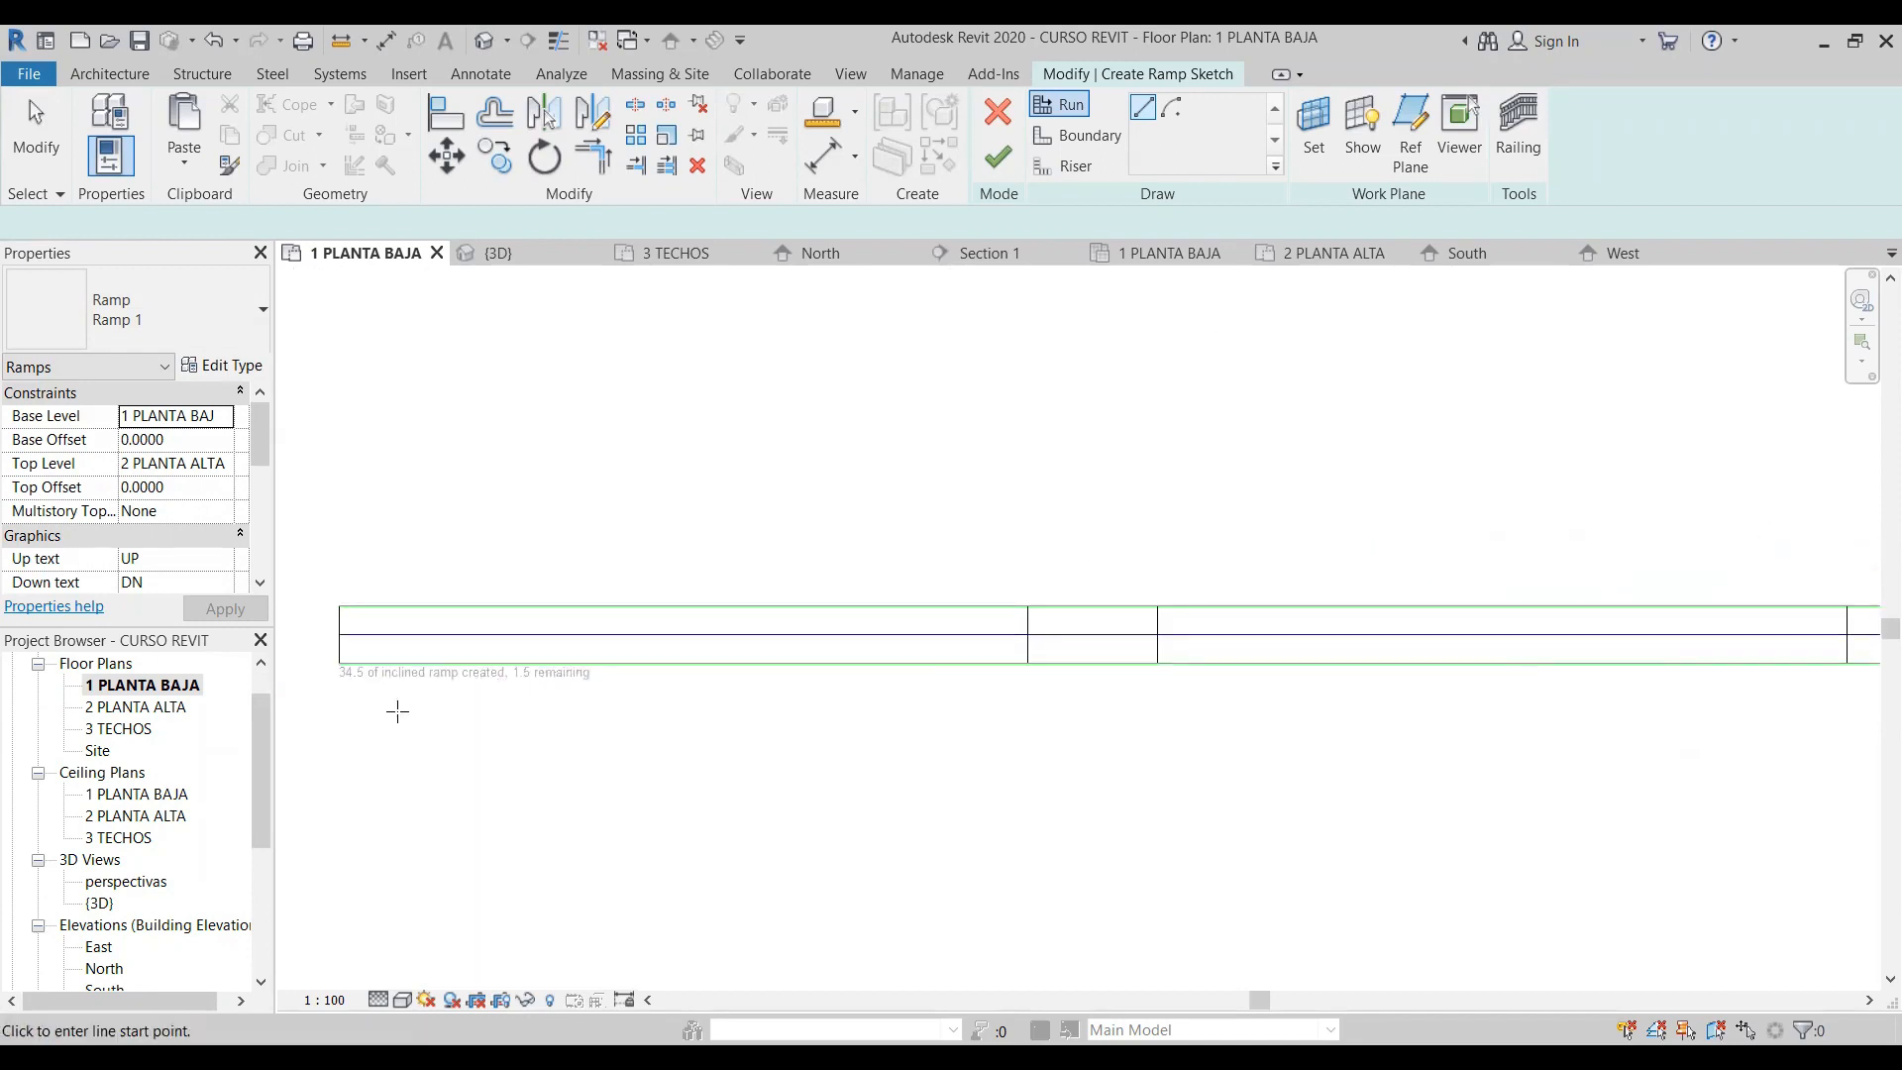
{"action": "scroll", "coordinate": [397, 709], "scroll_direction": "down", "scroll_amount": 5}
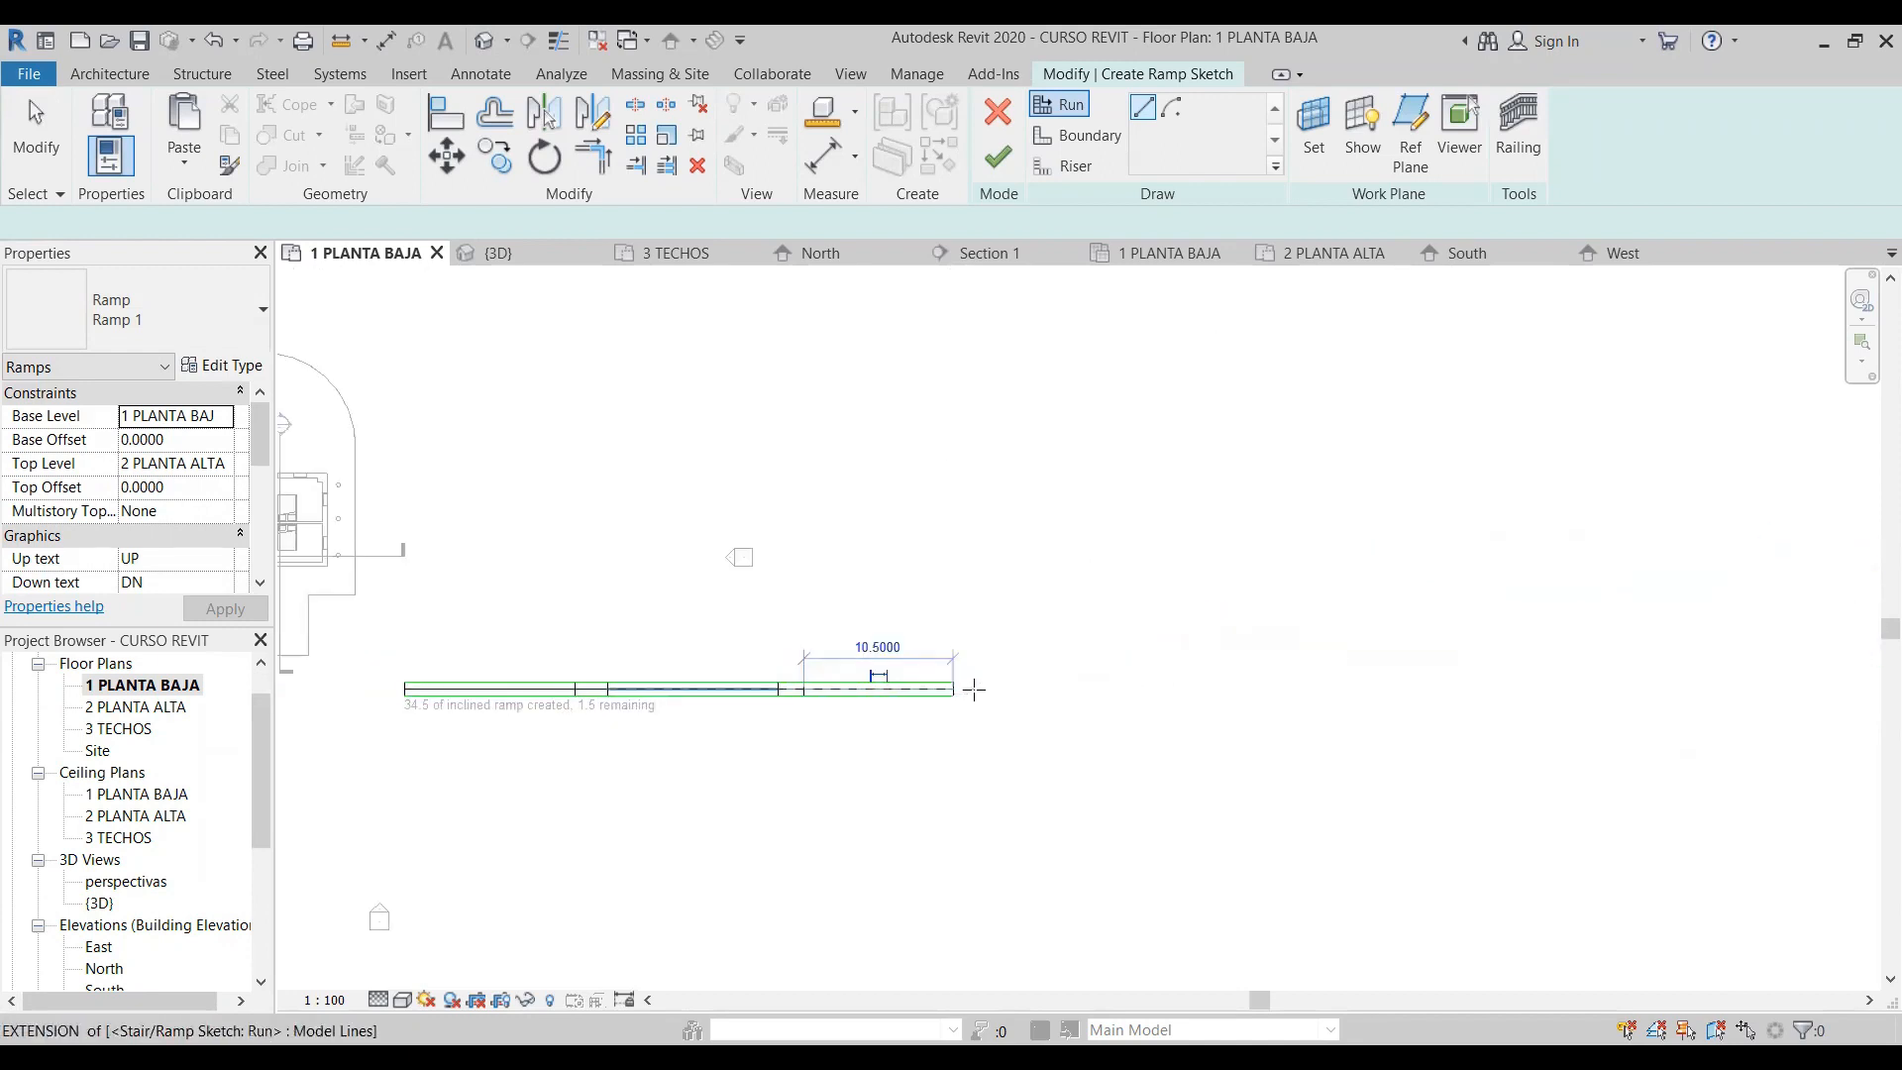
{"action": "left_click", "coordinate": [973, 689]}
{"action": "left_click", "coordinate": [1038, 688]}
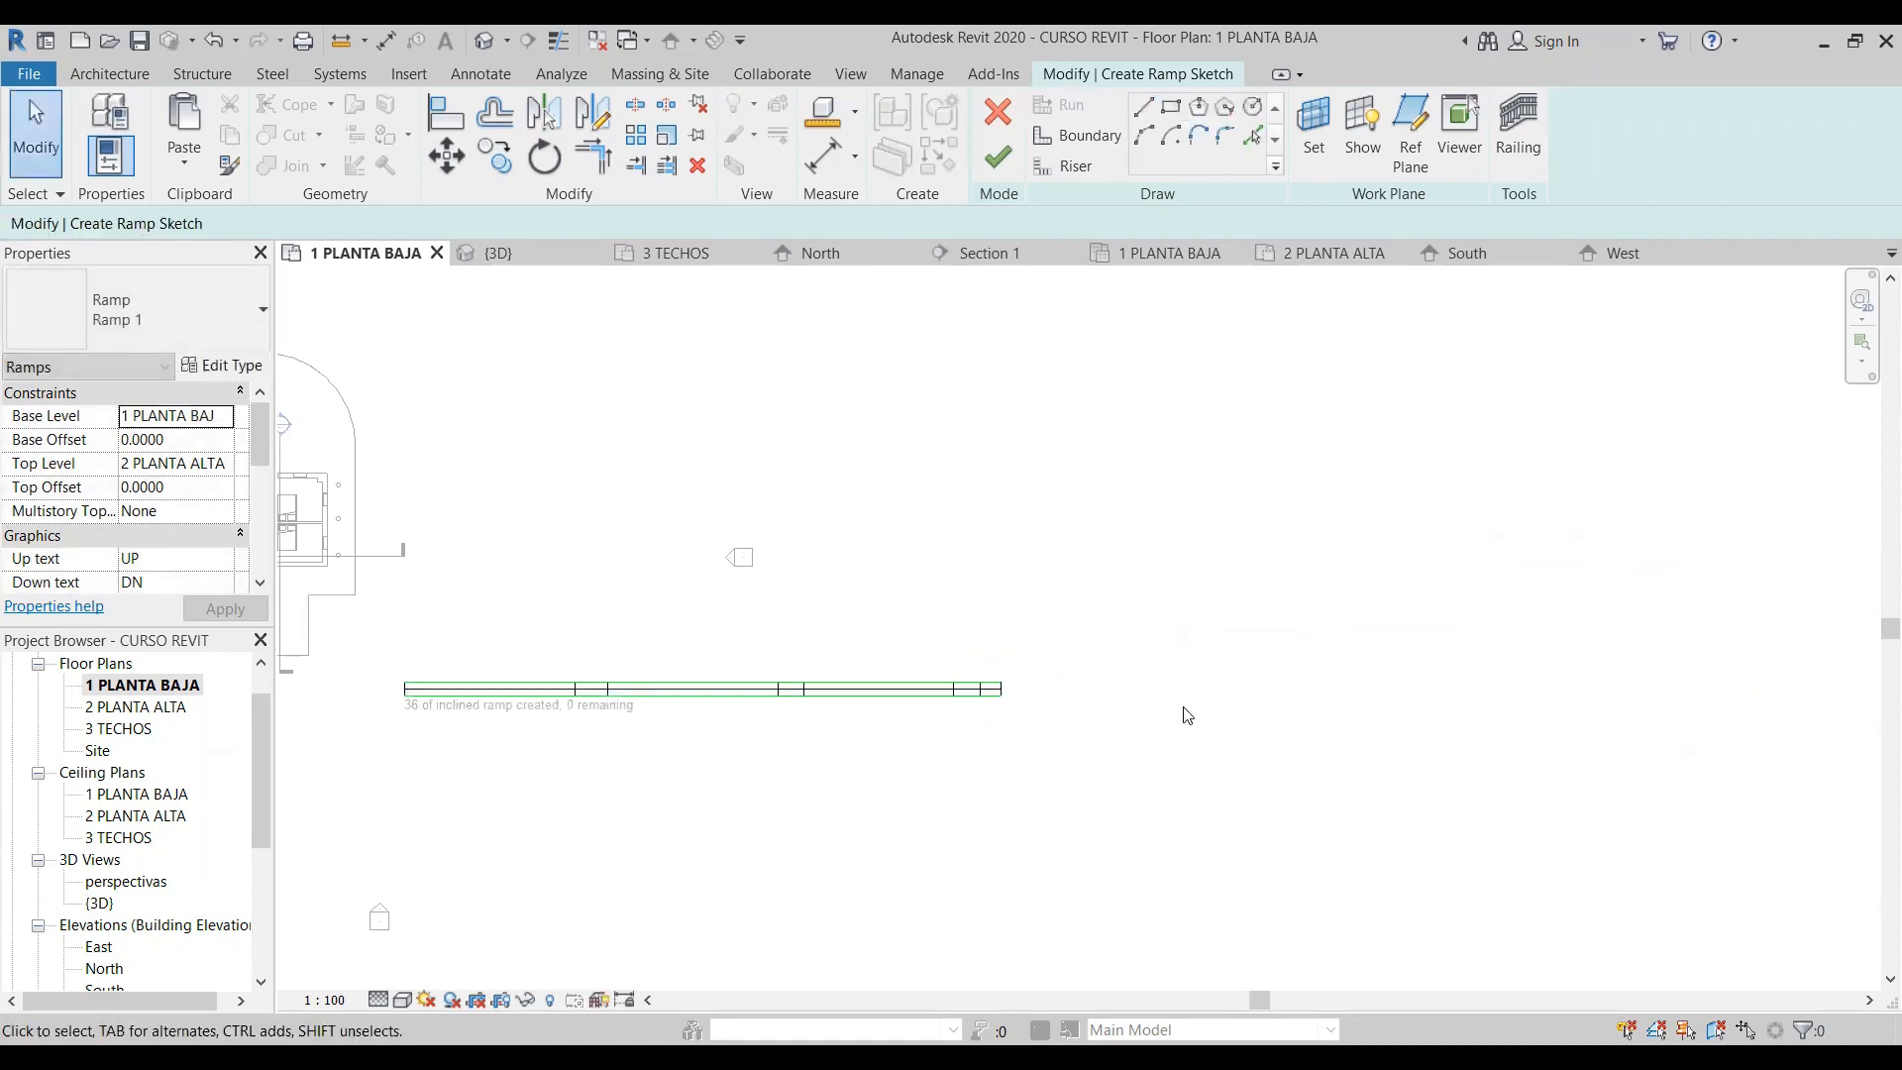
- Finish the ramp sketch and show the new ramp in the 3D view
{"action": "scroll", "coordinate": [342, 730], "scroll_direction": "up", "scroll_amount": 3}
{"action": "scroll", "coordinate": [364, 703], "scroll_direction": "up", "scroll_amount": 4}
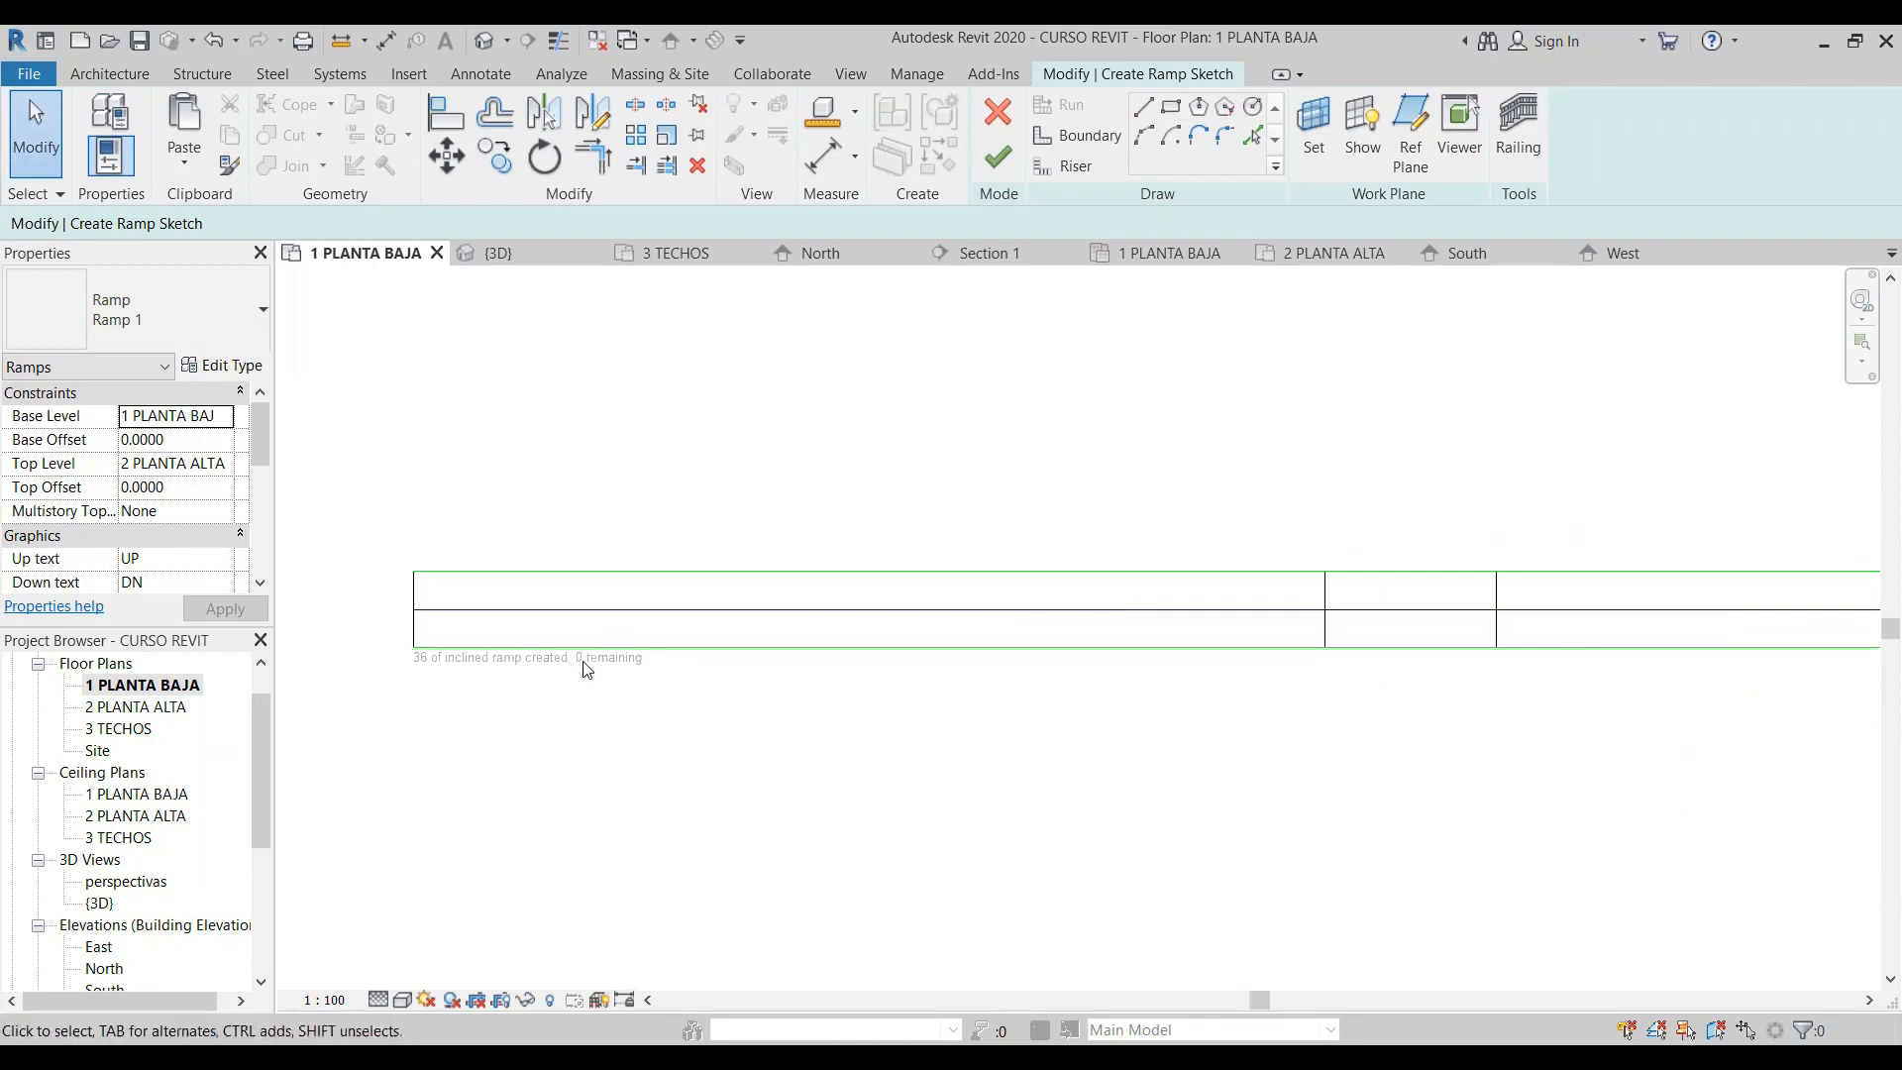
{"action": "scroll", "coordinate": [540, 691], "scroll_direction": "down", "scroll_amount": 4}
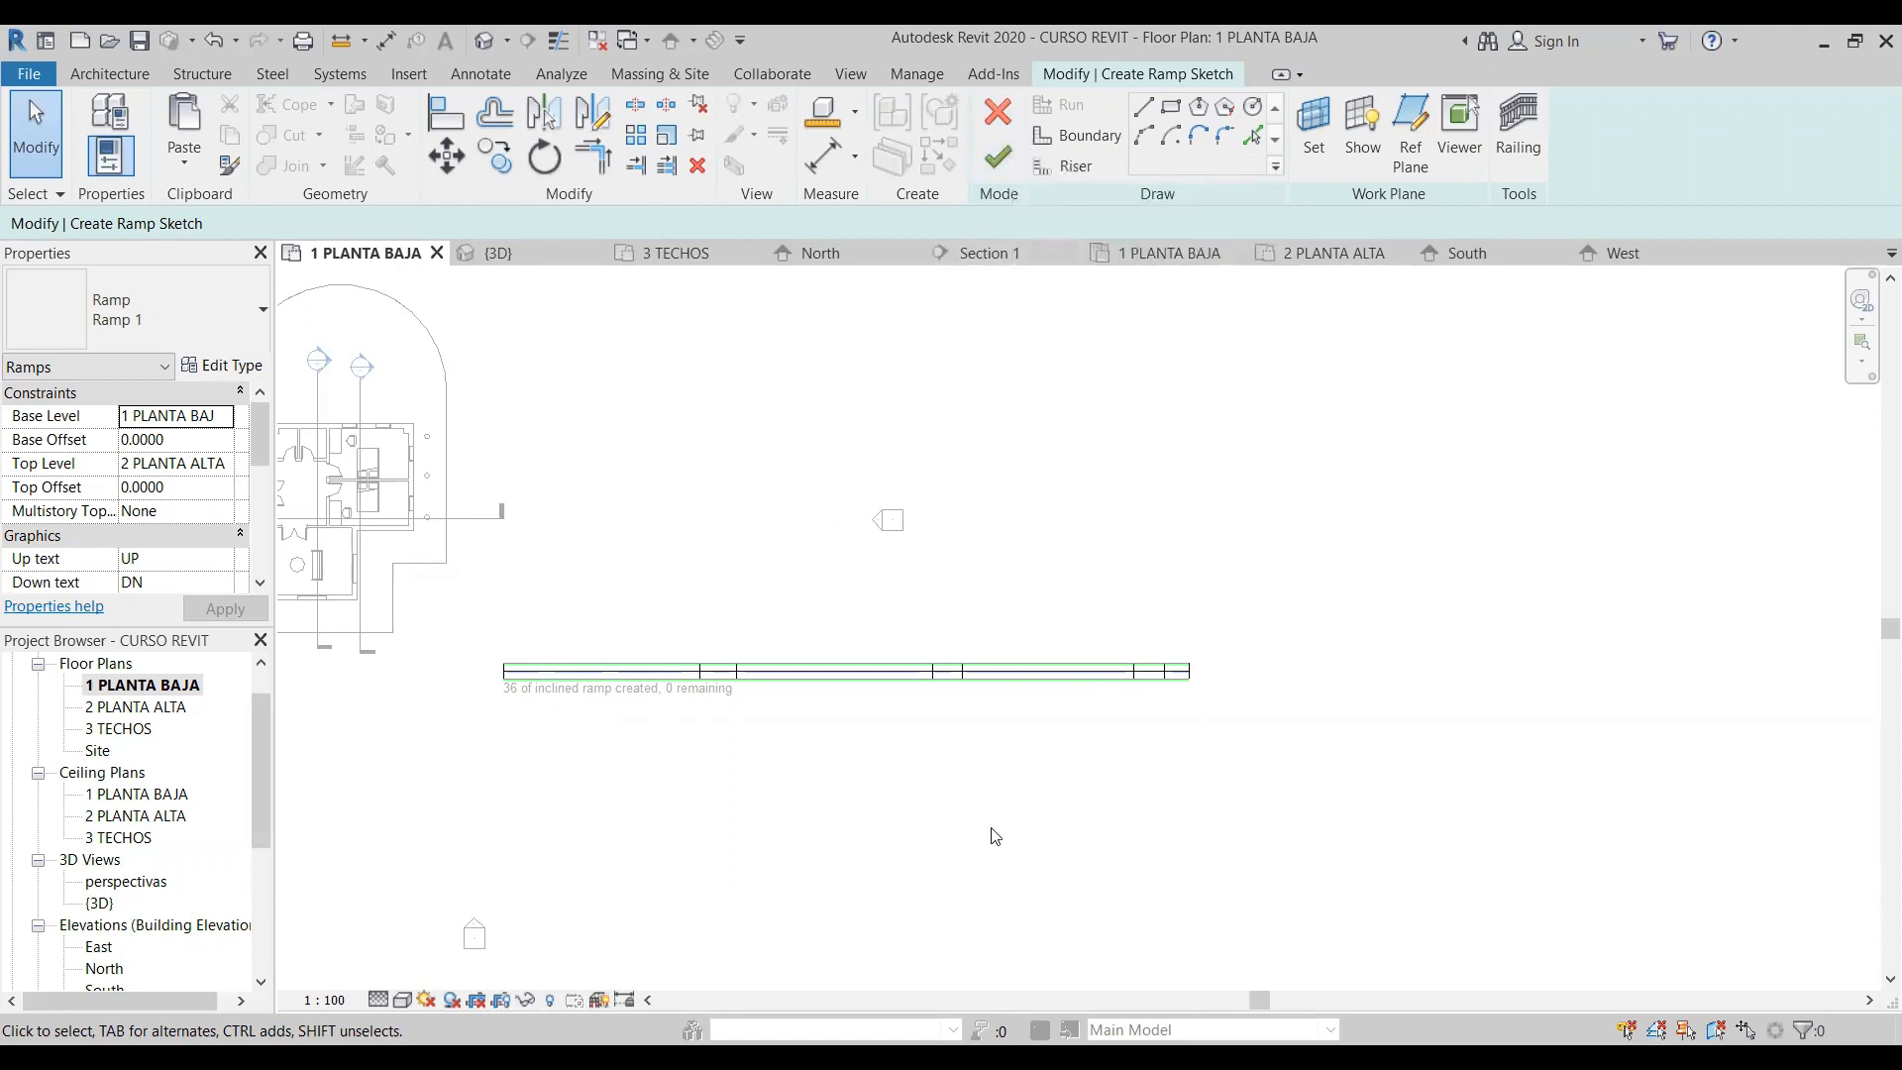
{"action": "left_click", "coordinate": [998, 158]}
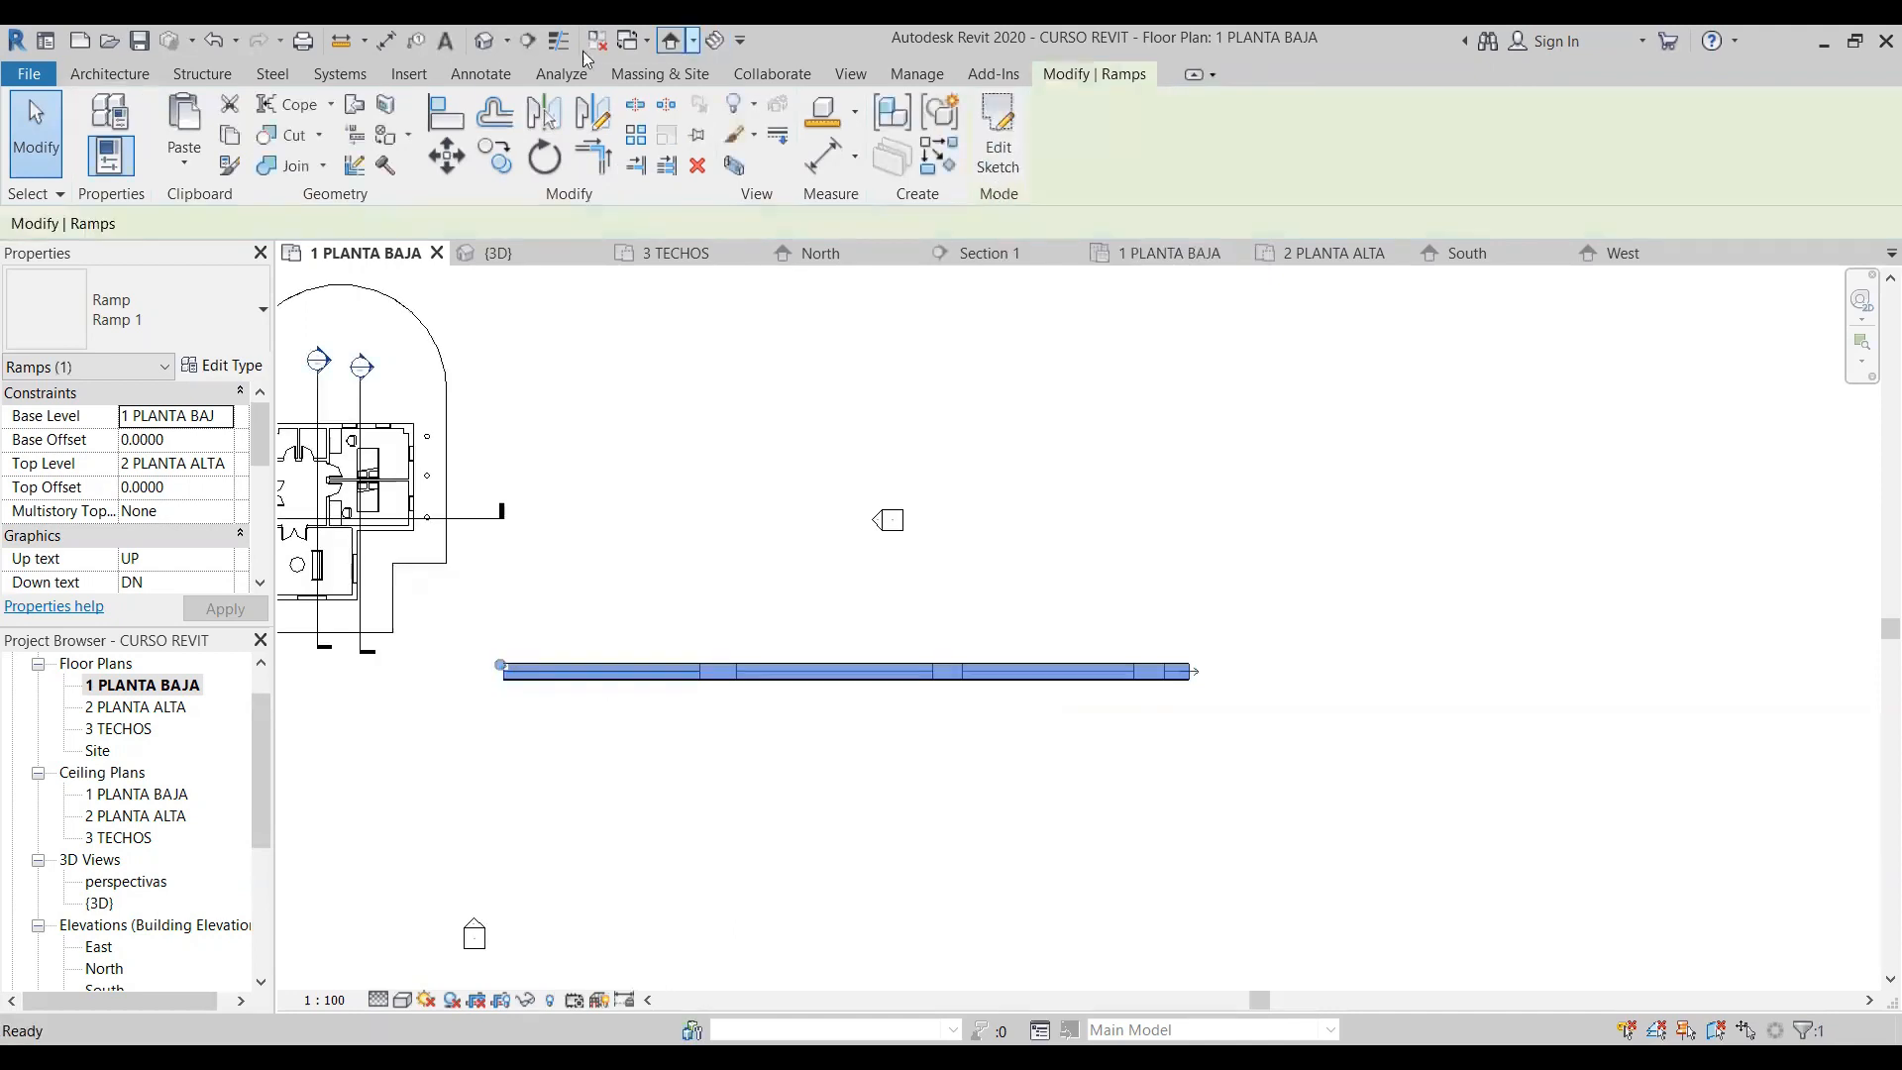
{"action": "left_click", "coordinate": [484, 40]}
{"action": "key", "text": "Escape"}
{"action": "scroll", "coordinate": [993, 733], "scroll_direction": "down", "scroll_amount": 2}
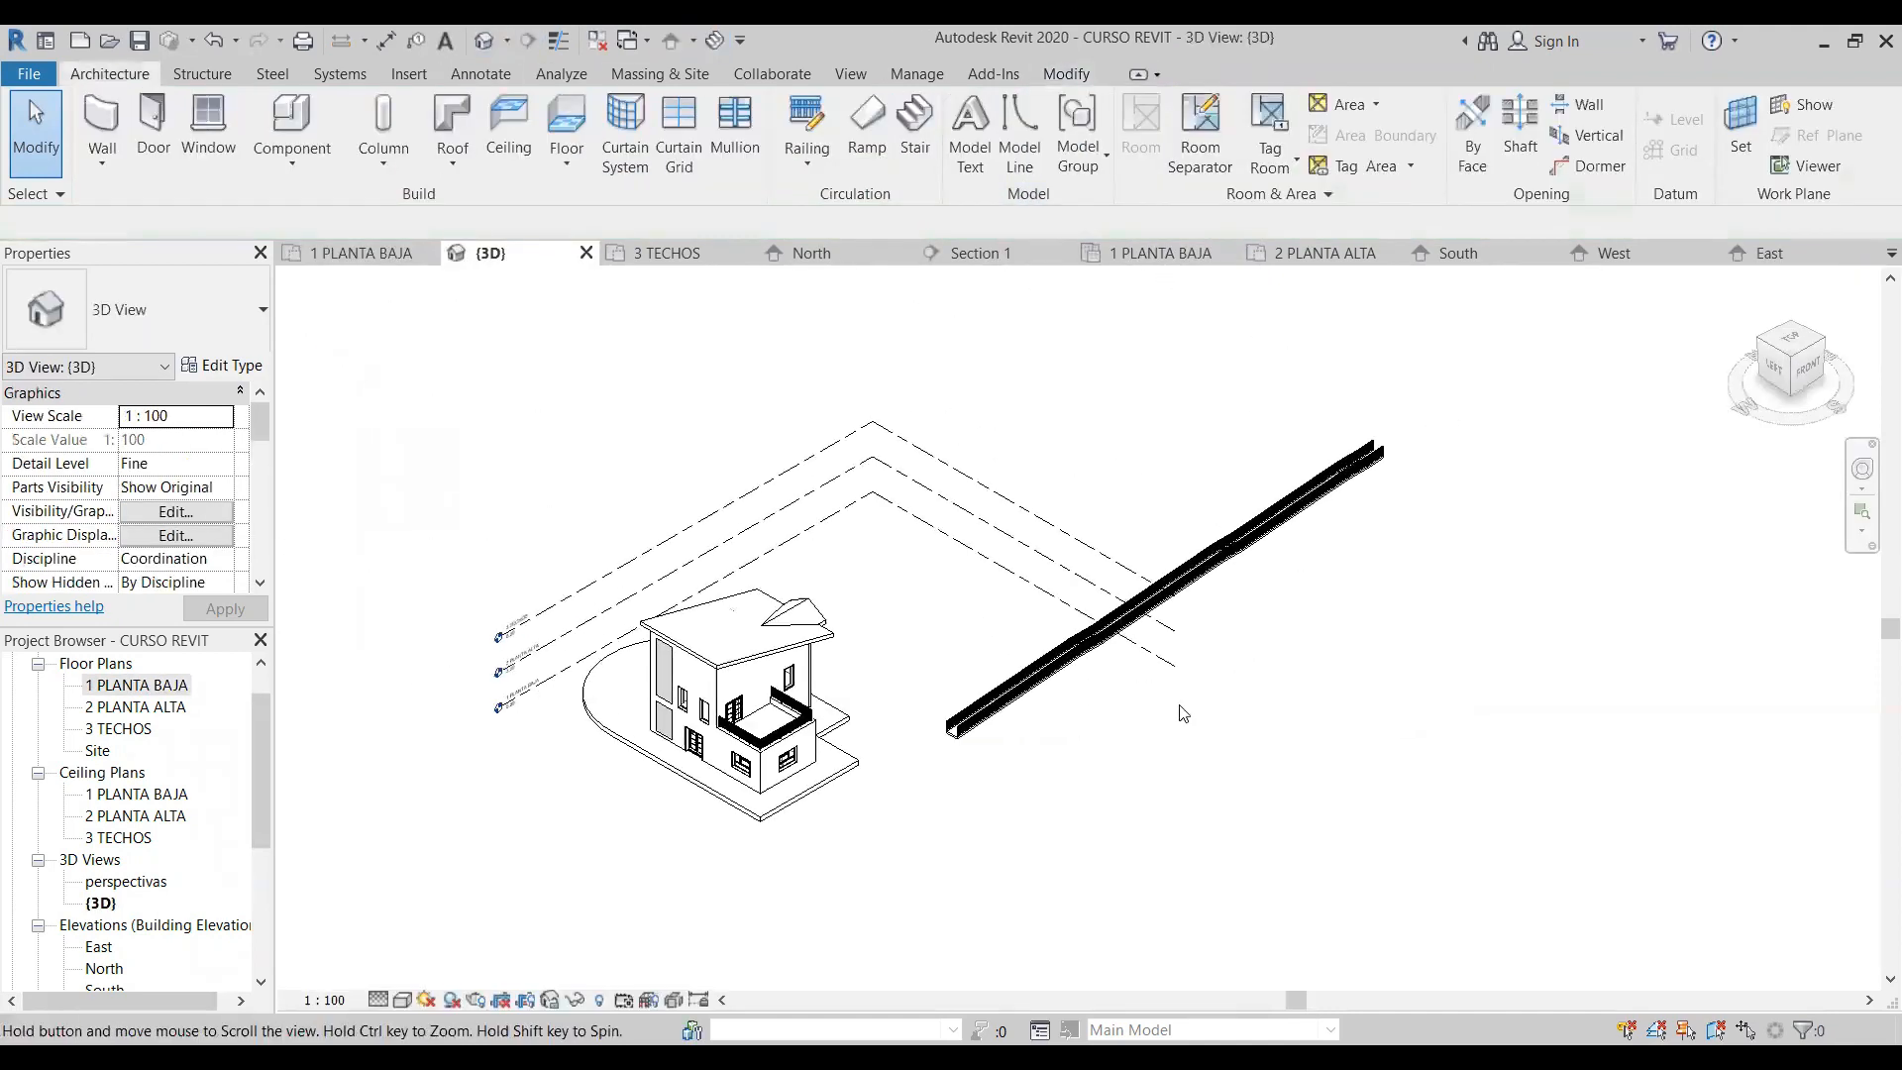
- Delete both 900mm Pipe railings along the sides of the ramp
{"action": "scroll", "coordinate": [994, 733], "scroll_direction": "up", "scroll_amount": 4}
{"action": "scroll", "coordinate": [1488, 309], "scroll_direction": "up", "scroll_amount": 5}
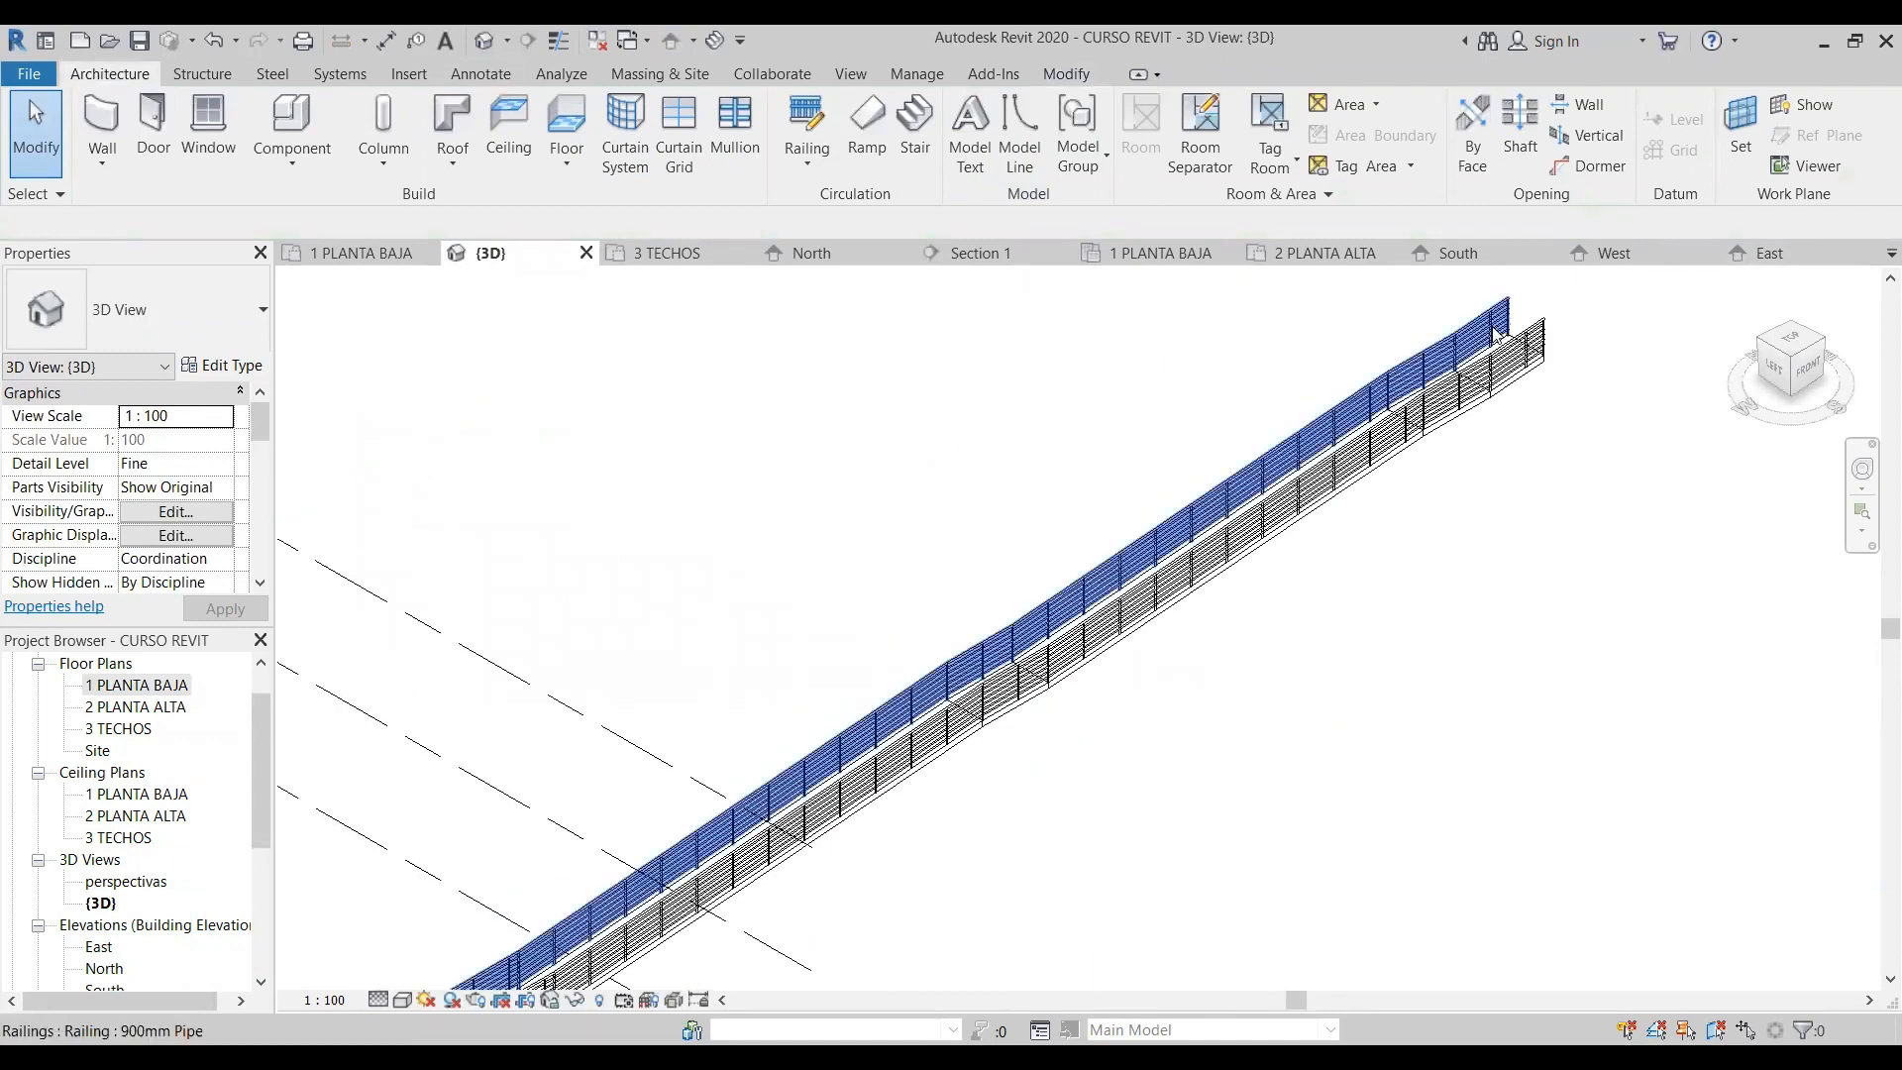
{"action": "scroll", "coordinate": [1524, 307], "scroll_direction": "up", "scroll_amount": 2}
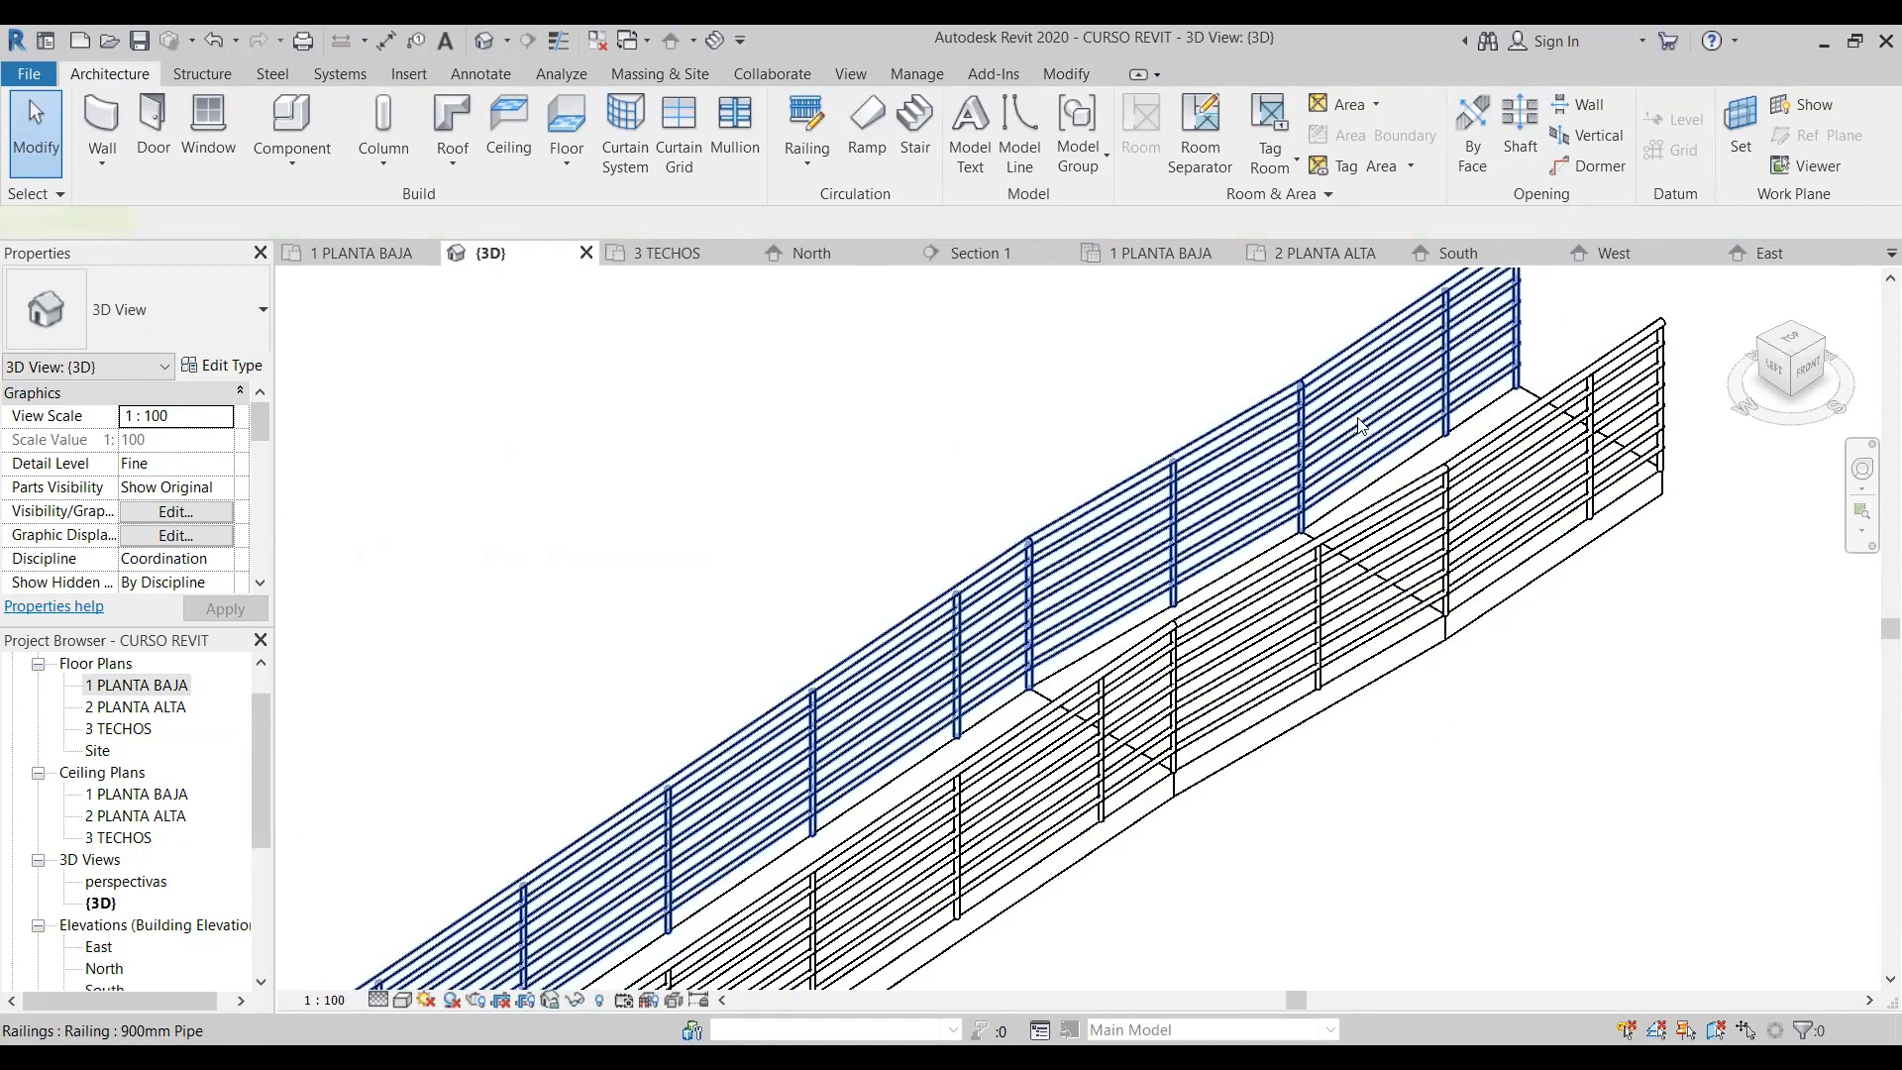
{"action": "left_click", "coordinate": [1360, 426]}
{"action": "scroll", "coordinate": [1474, 492], "scroll_direction": "down", "scroll_amount": 4}
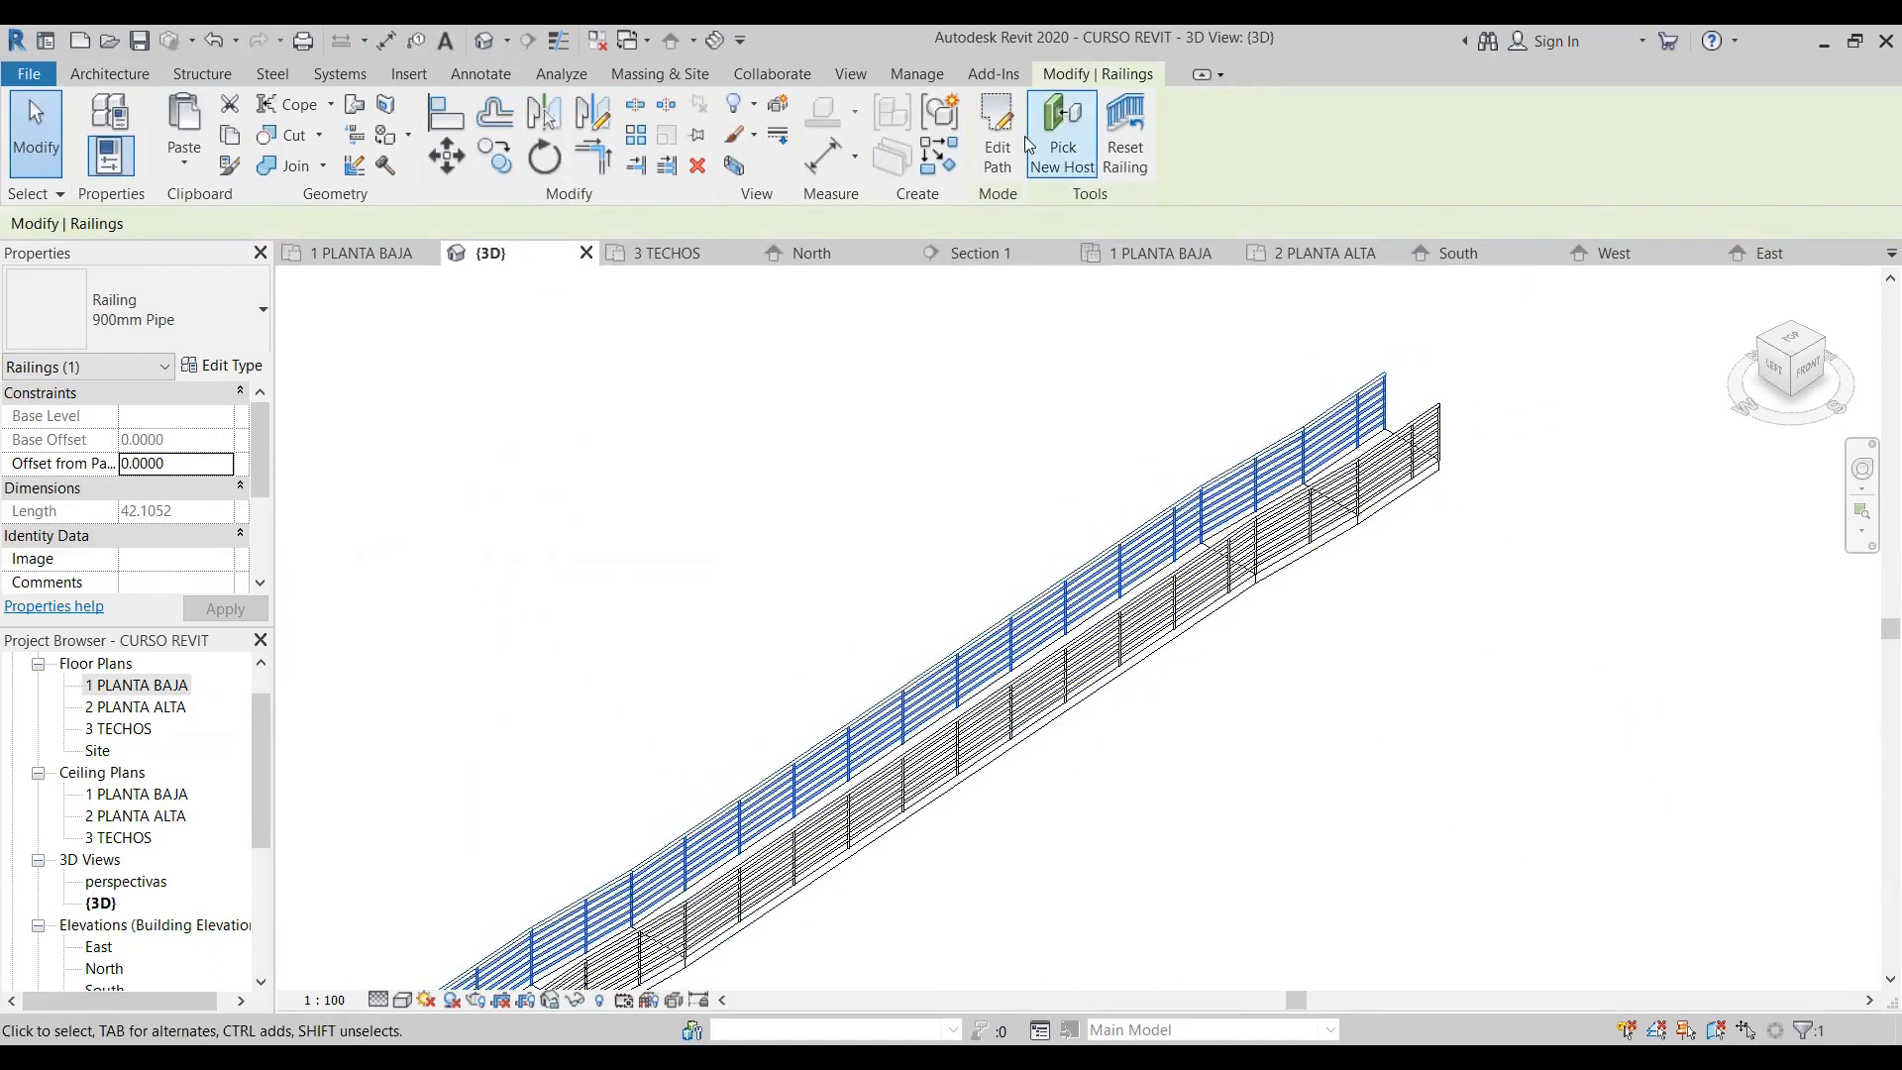
{"action": "key", "text": "Escape"}
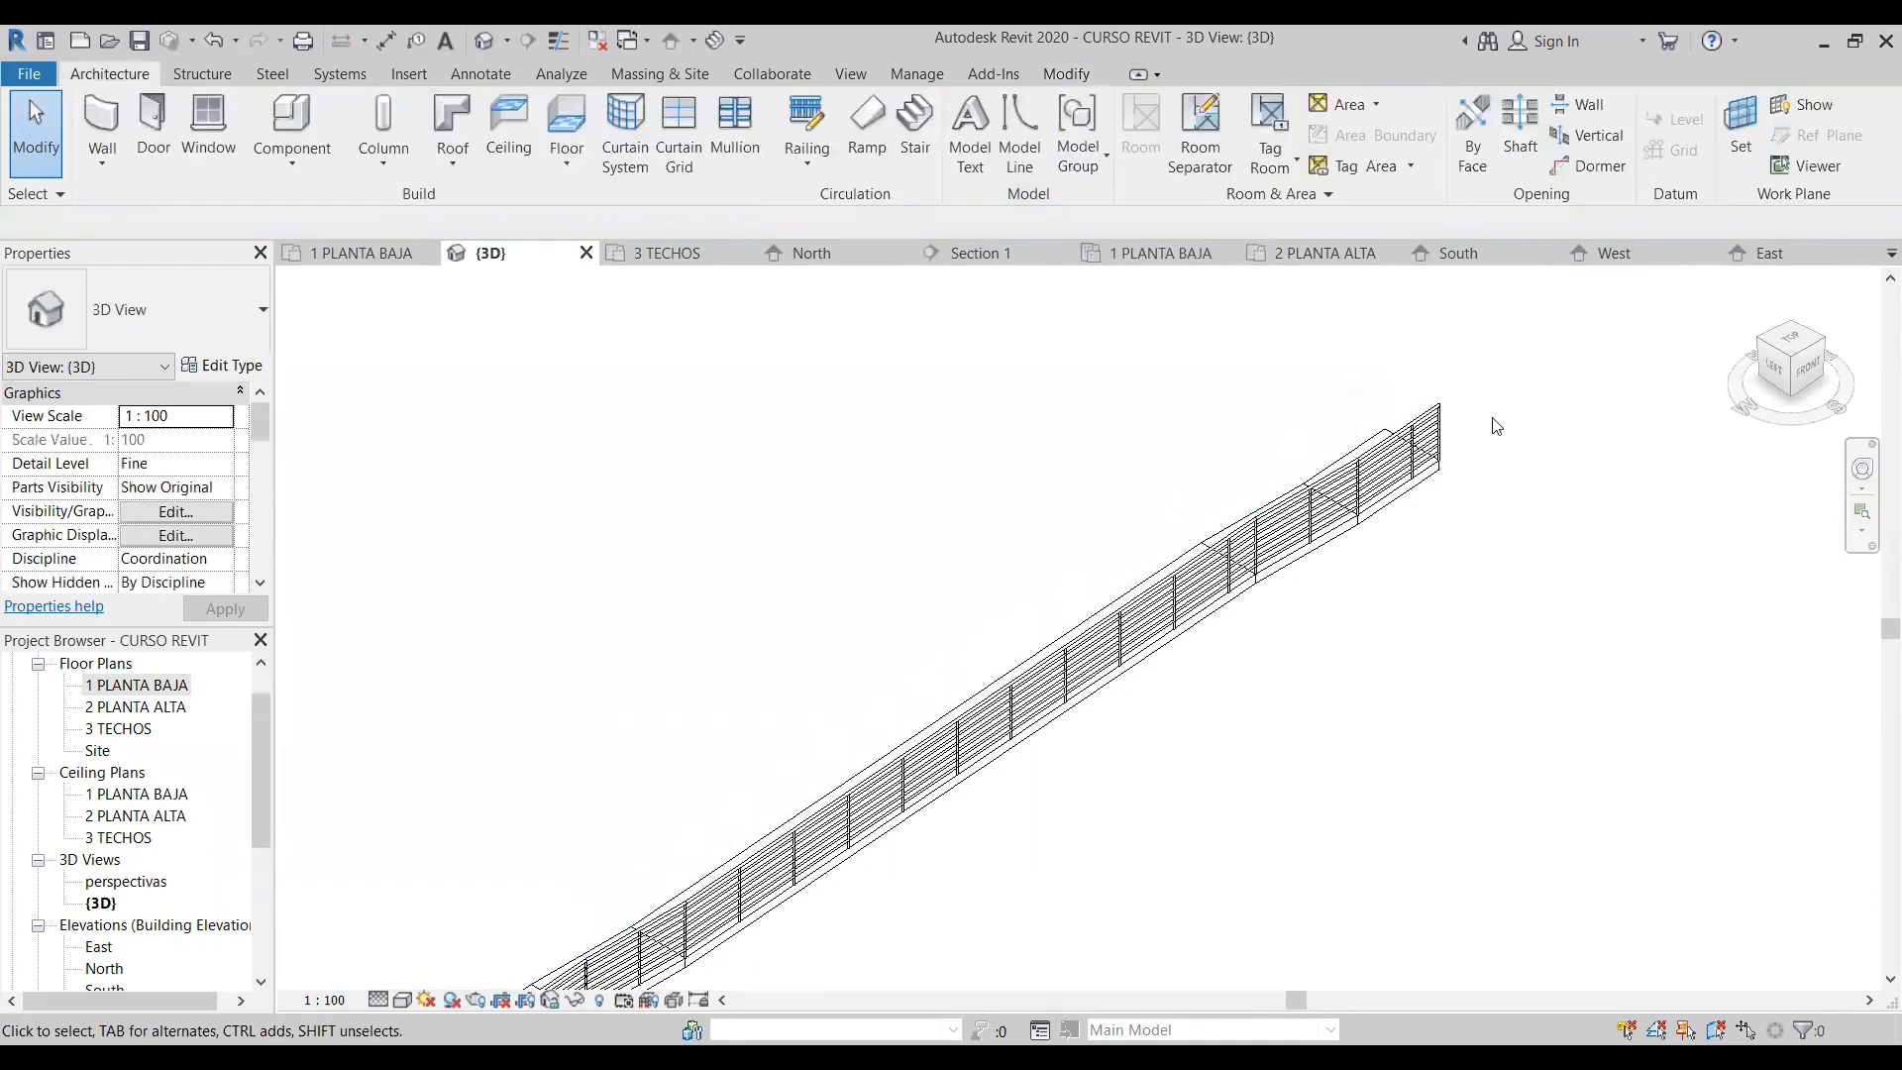
{"action": "left_click", "coordinate": [1443, 416]}
{"action": "key", "text": "Delete"}
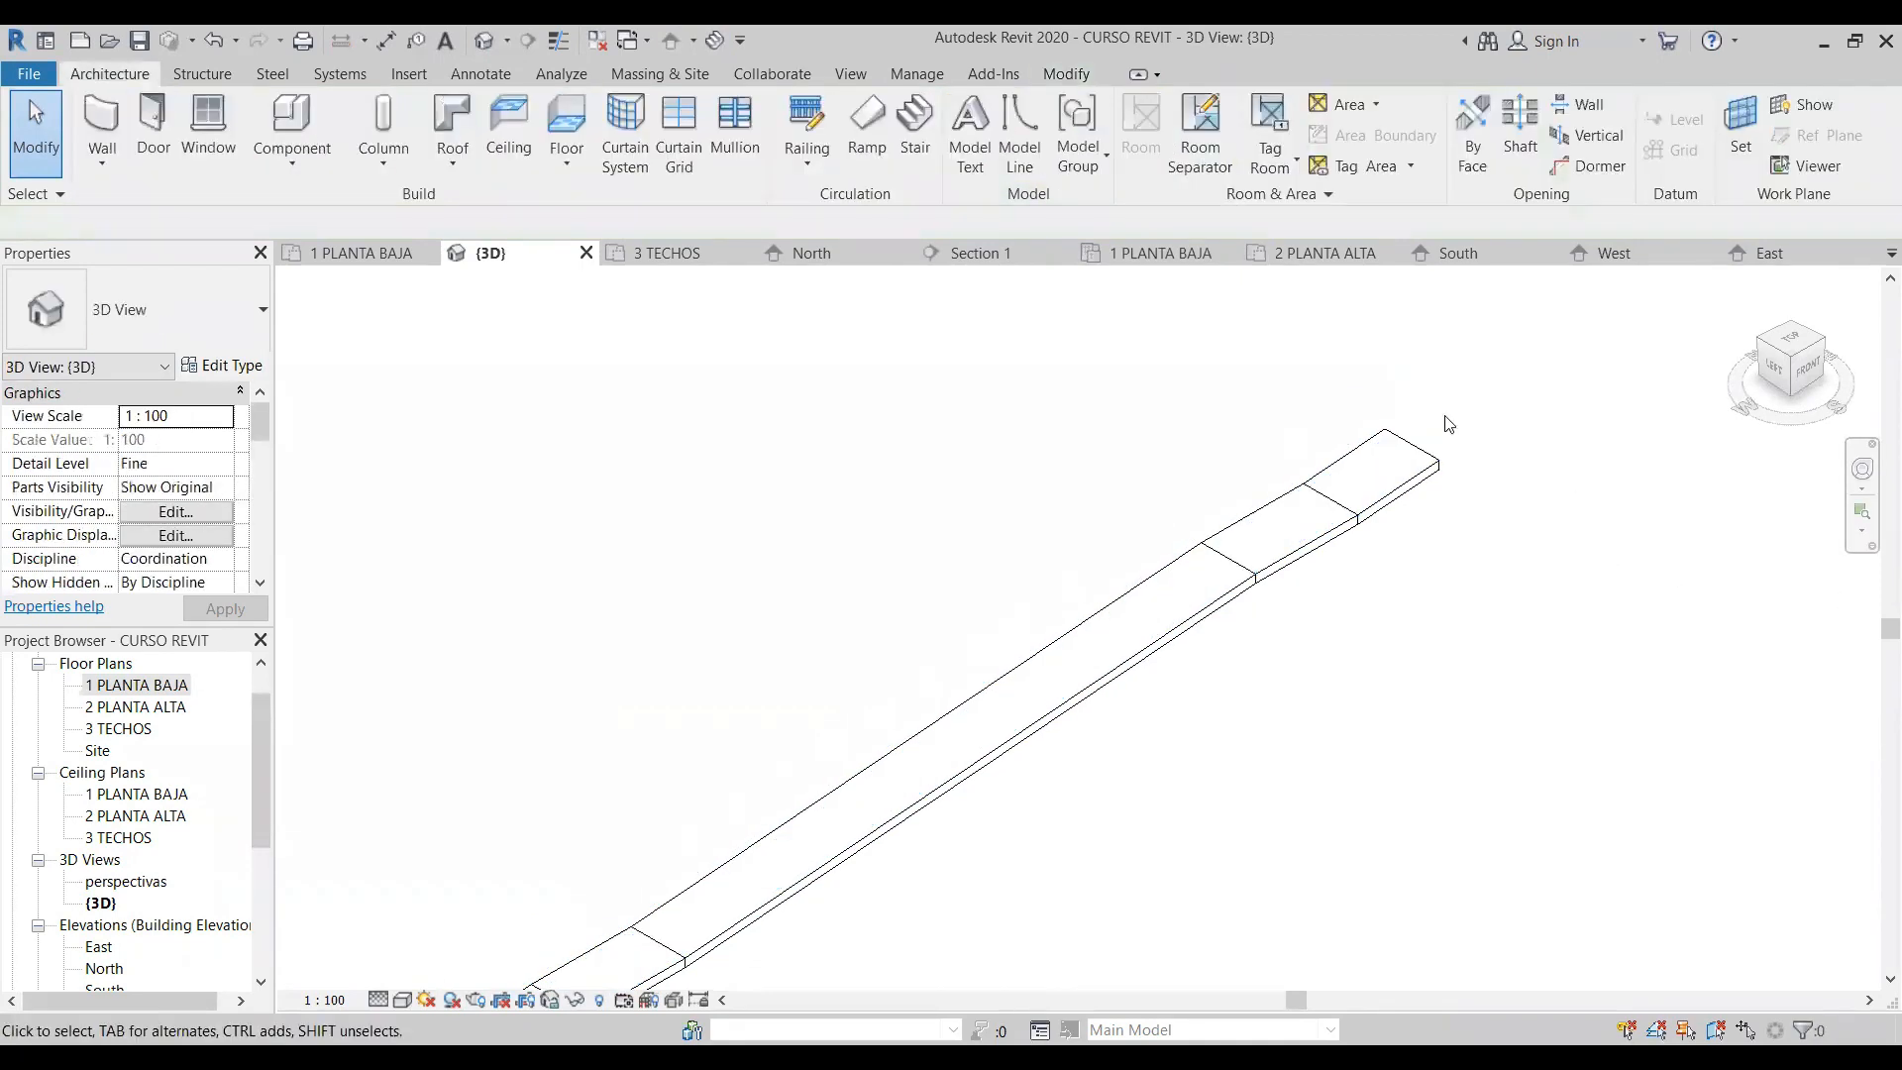
- Open the North elevation and examine the ramp's slopes, landings and lower end against the levels
{"action": "scroll", "coordinate": [1296, 505], "scroll_direction": "down", "scroll_amount": 5}
{"action": "middle_click_drag", "start_coordinate": [1319, 640], "coordinate": [1302, 424]}
{"action": "middle_click_drag", "start_coordinate": [1027, 731], "coordinate": [988, 855]}
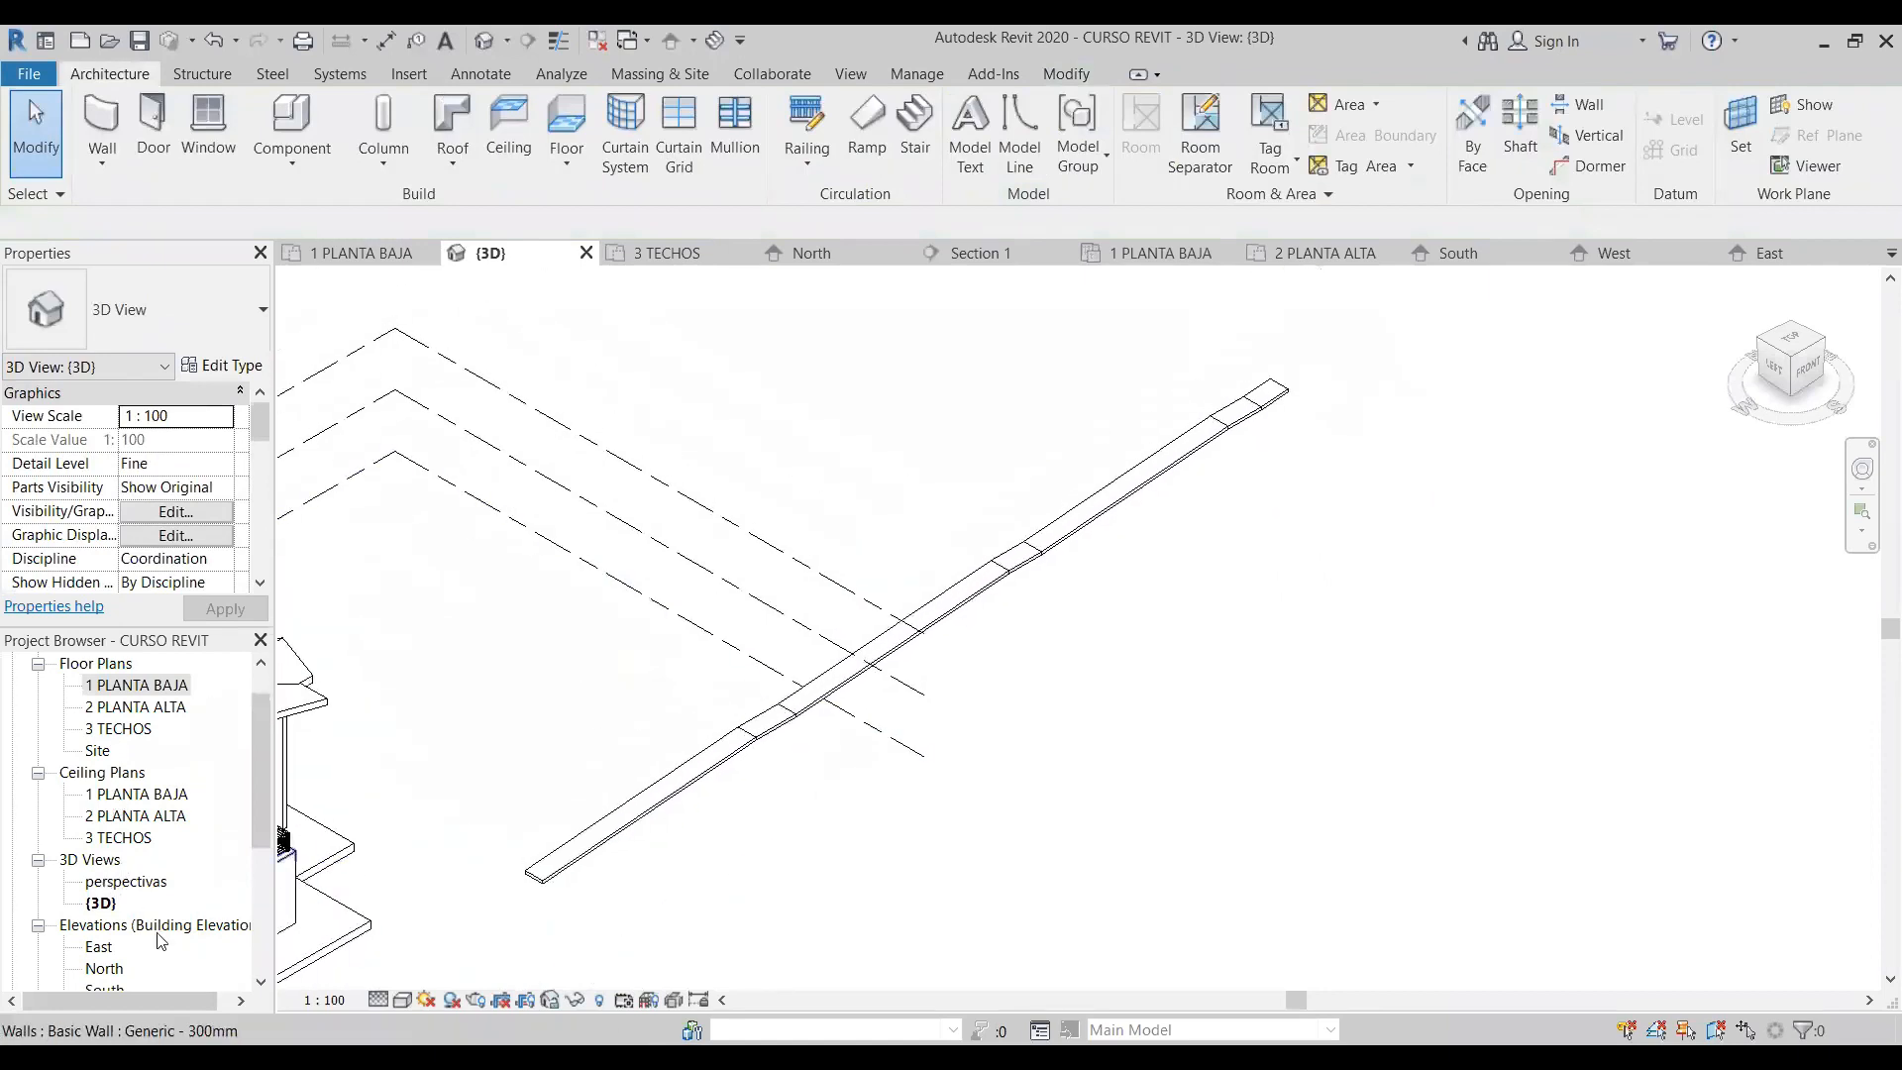
{"action": "scroll", "coordinate": [272, 822], "scroll_direction": "down", "scroll_amount": 4}
{"action": "left_click", "coordinate": [107, 730]}
{"action": "double_click", "coordinate": [112, 733]}
{"action": "scroll", "coordinate": [849, 700], "scroll_direction": "down", "scroll_amount": 4}
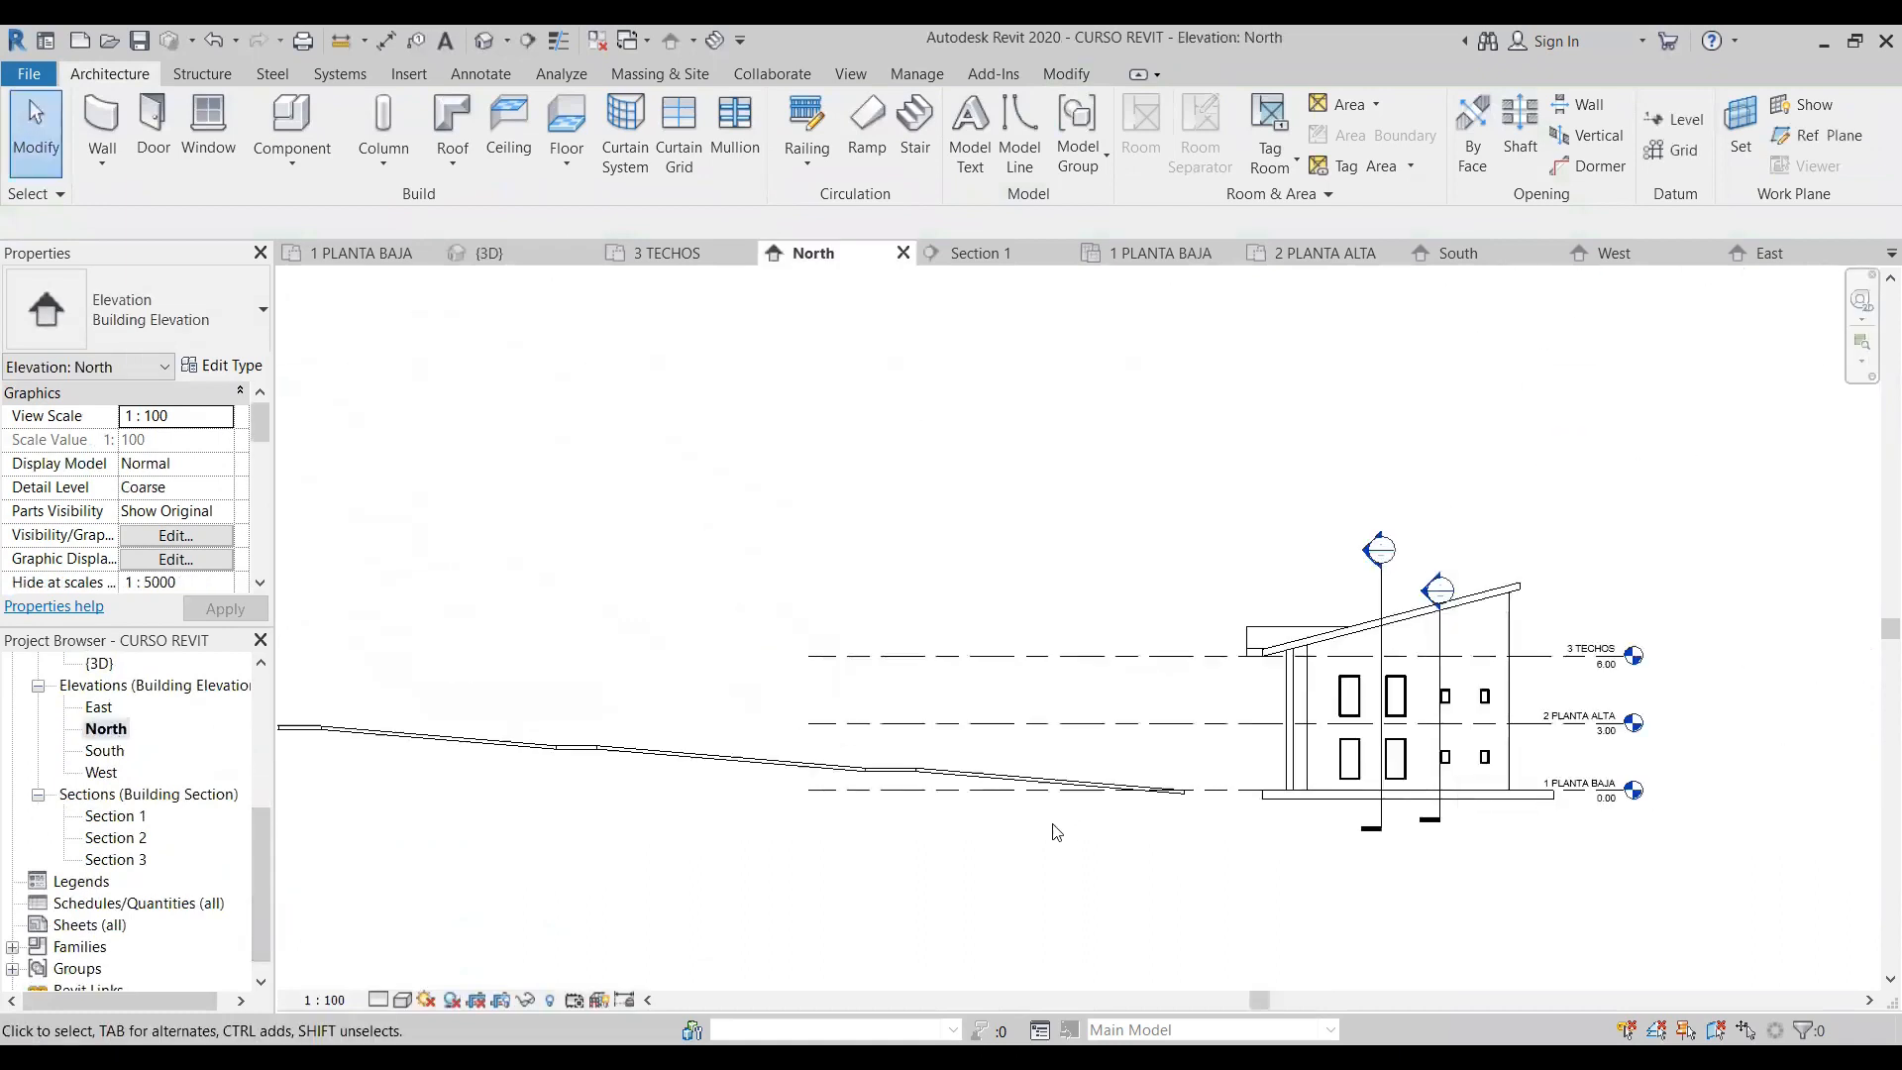
{"action": "scroll", "coordinate": [1303, 787], "scroll_direction": "up", "scroll_amount": 3}
{"action": "scroll", "coordinate": [1579, 781], "scroll_direction": "up", "scroll_amount": 5}
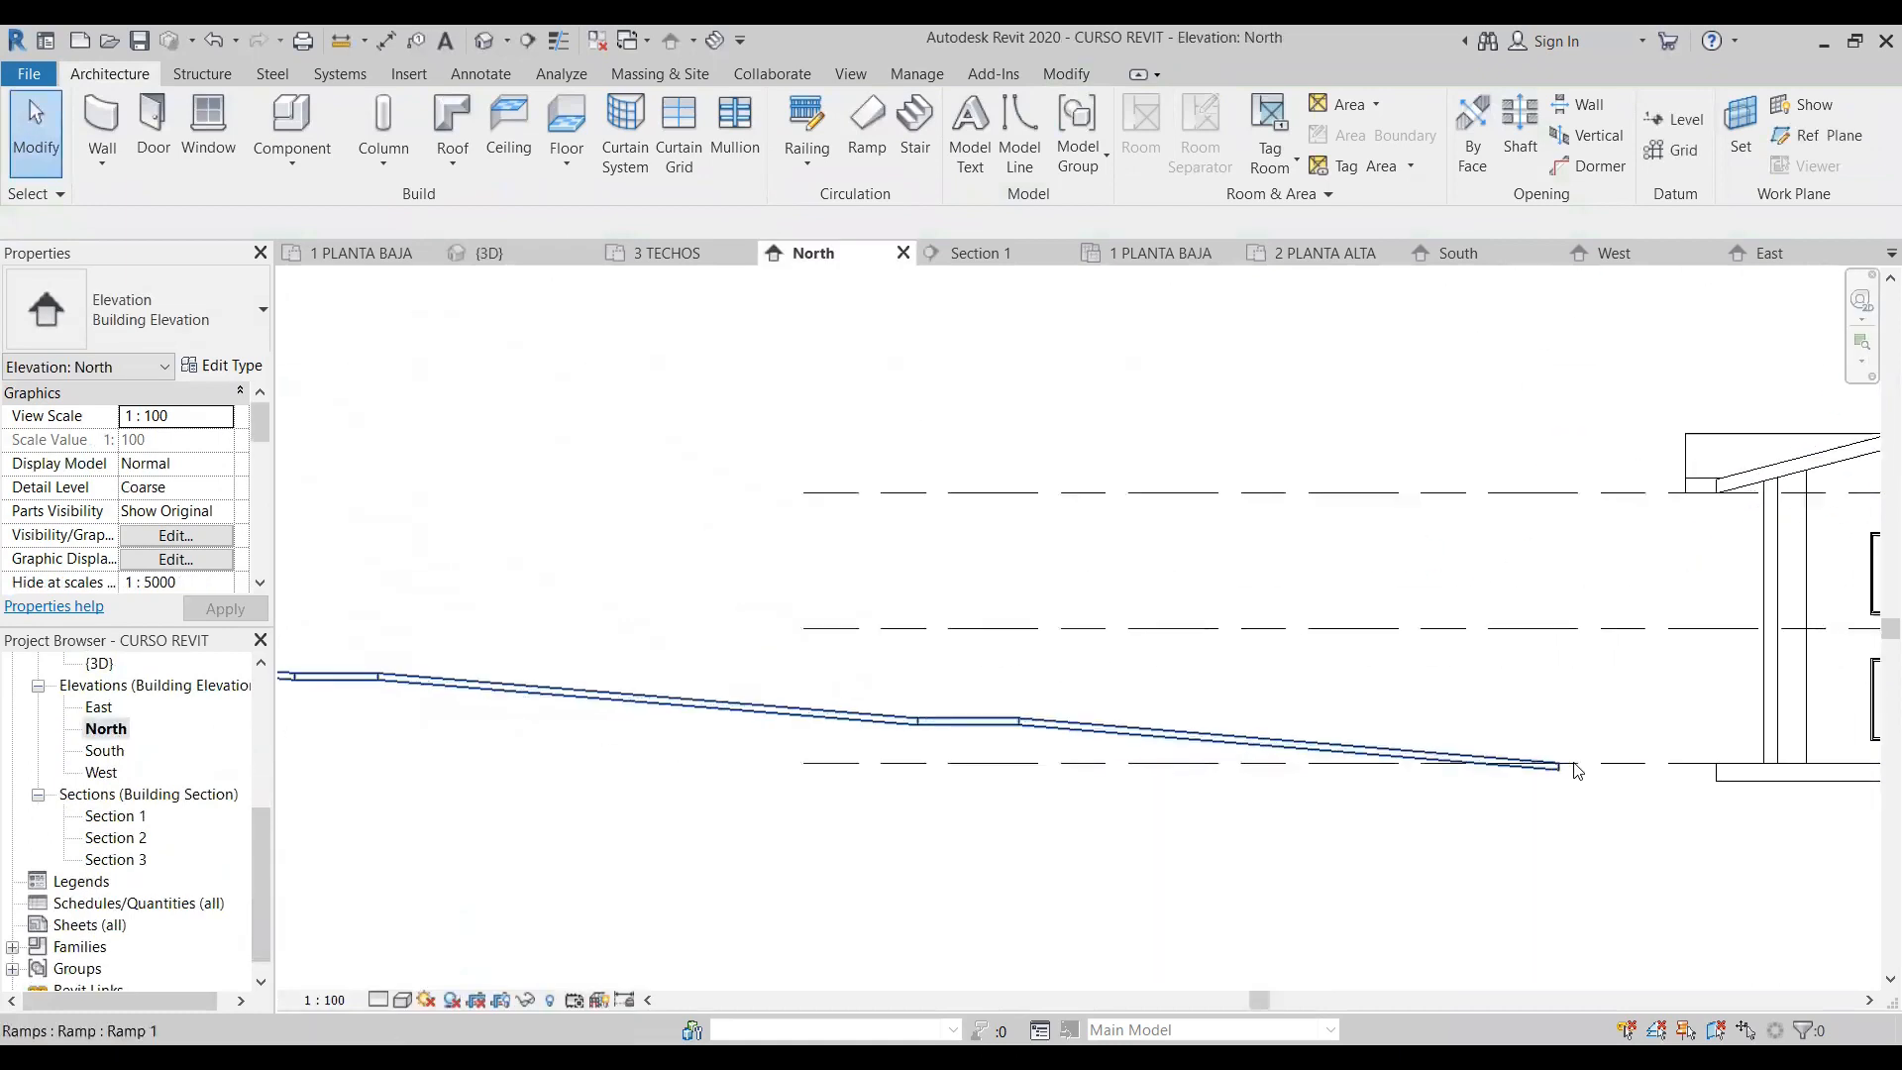
{"action": "scroll", "coordinate": [1575, 777], "scroll_direction": "down", "scroll_amount": 4}
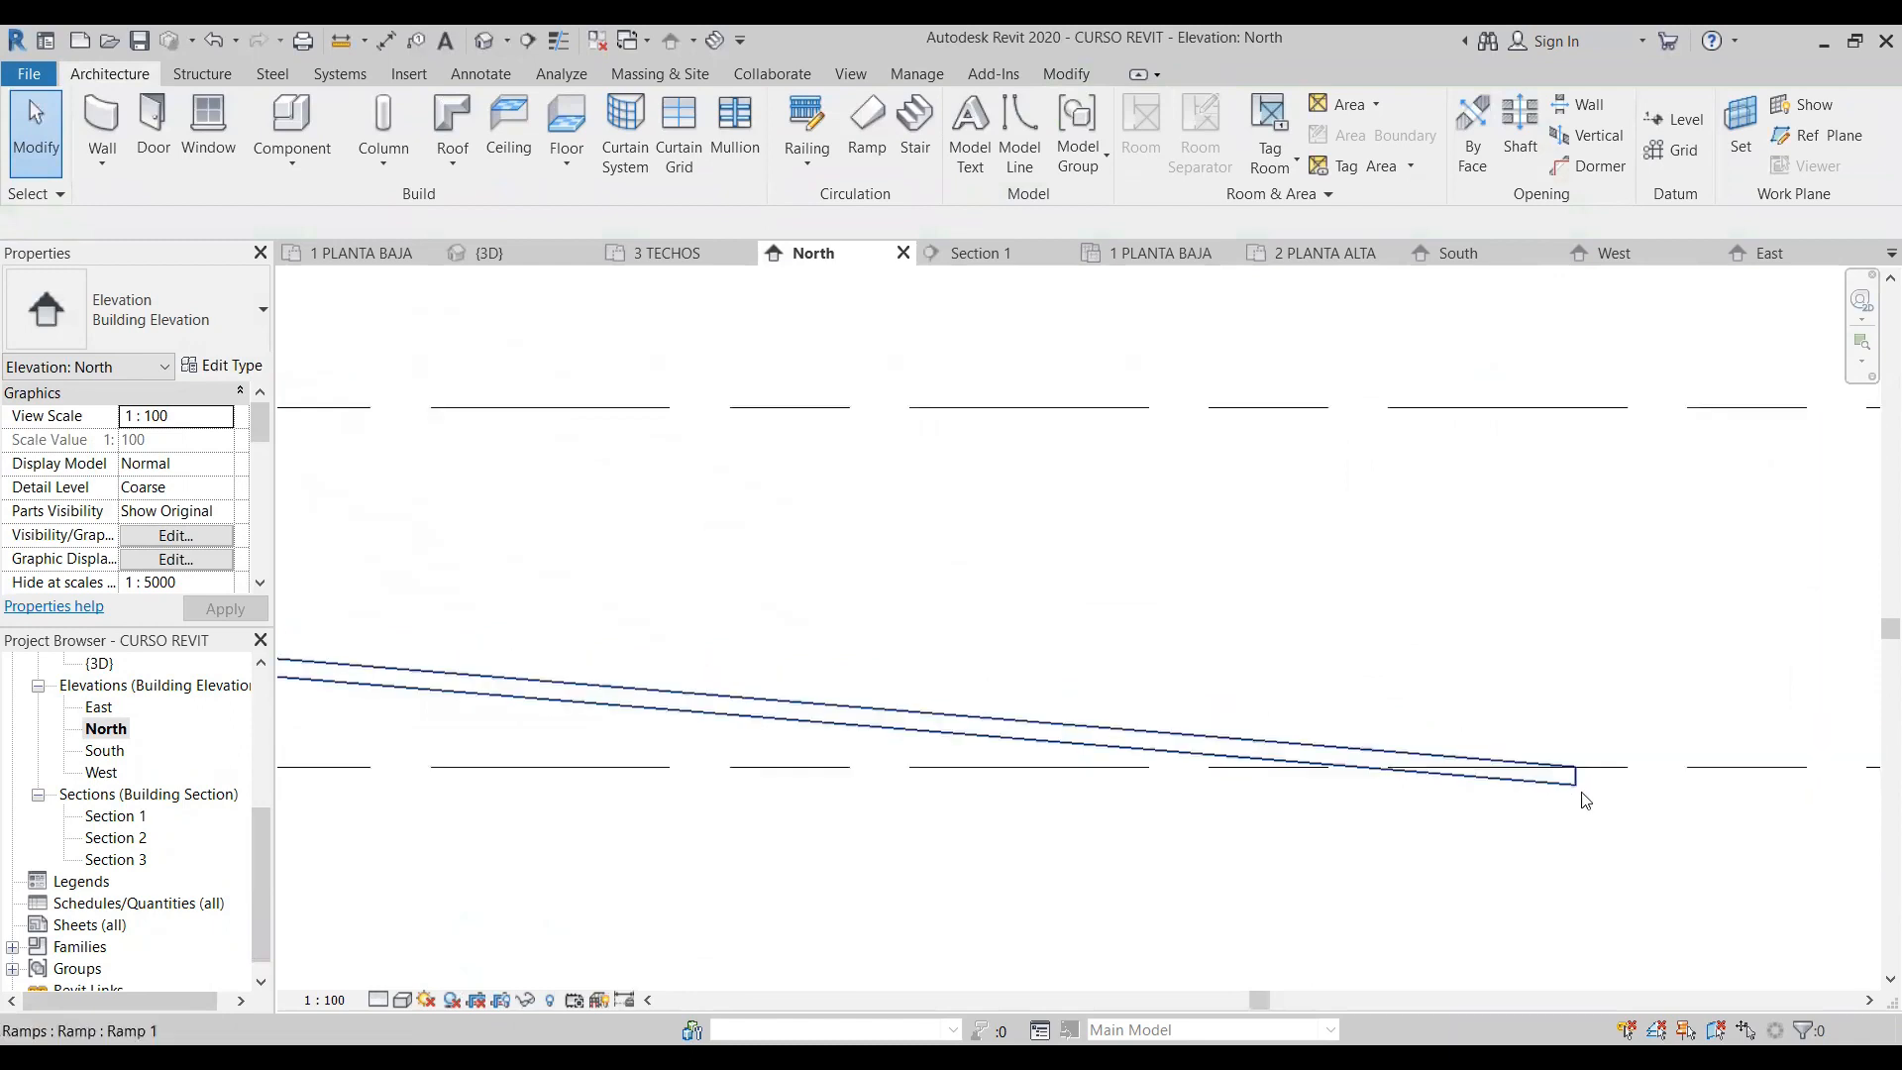
- Extend the level lines beyond the upper end of the ramp in the North elevation
{"action": "left_click", "coordinate": [1176, 671]}
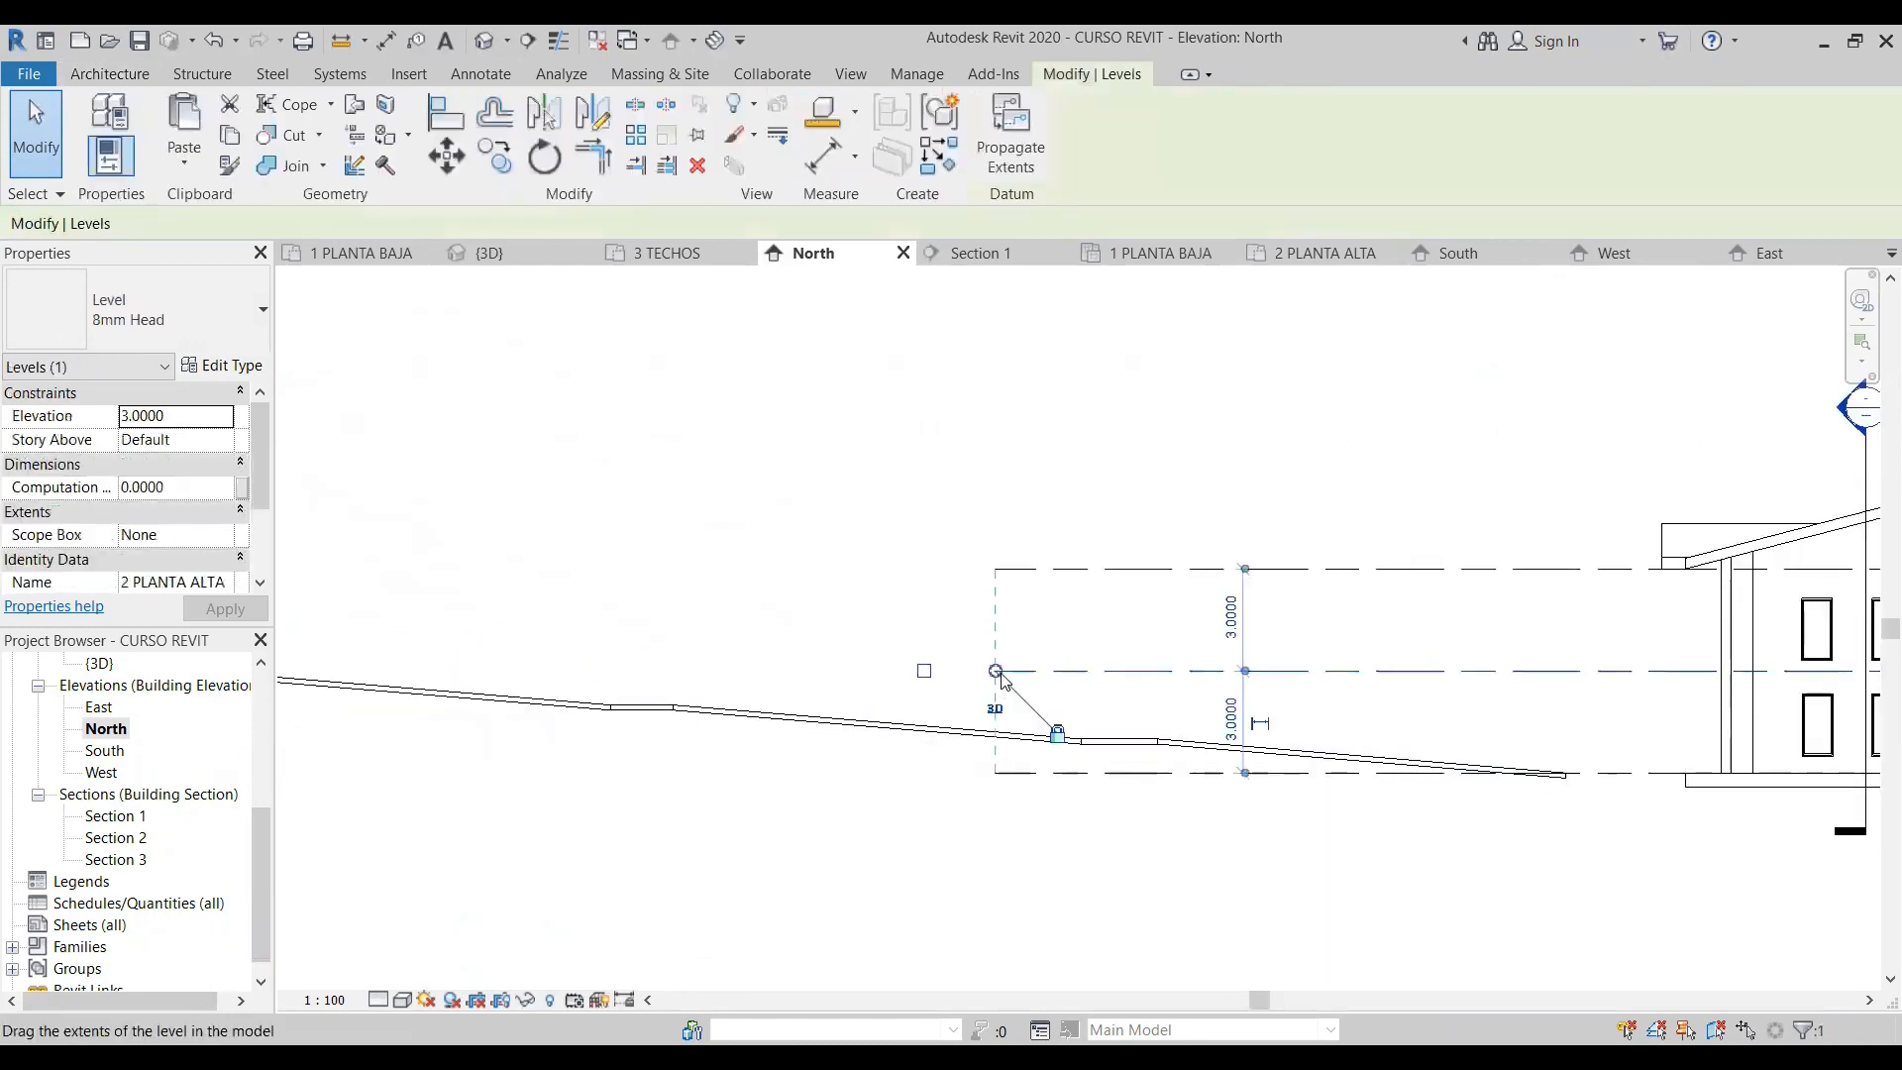
{"action": "left_click_drag", "start_coordinate": [522, 713], "coordinate": [412, 812]}
{"action": "left_click_drag", "start_coordinate": [1259, 1000], "coordinate": [1014, 1000]}
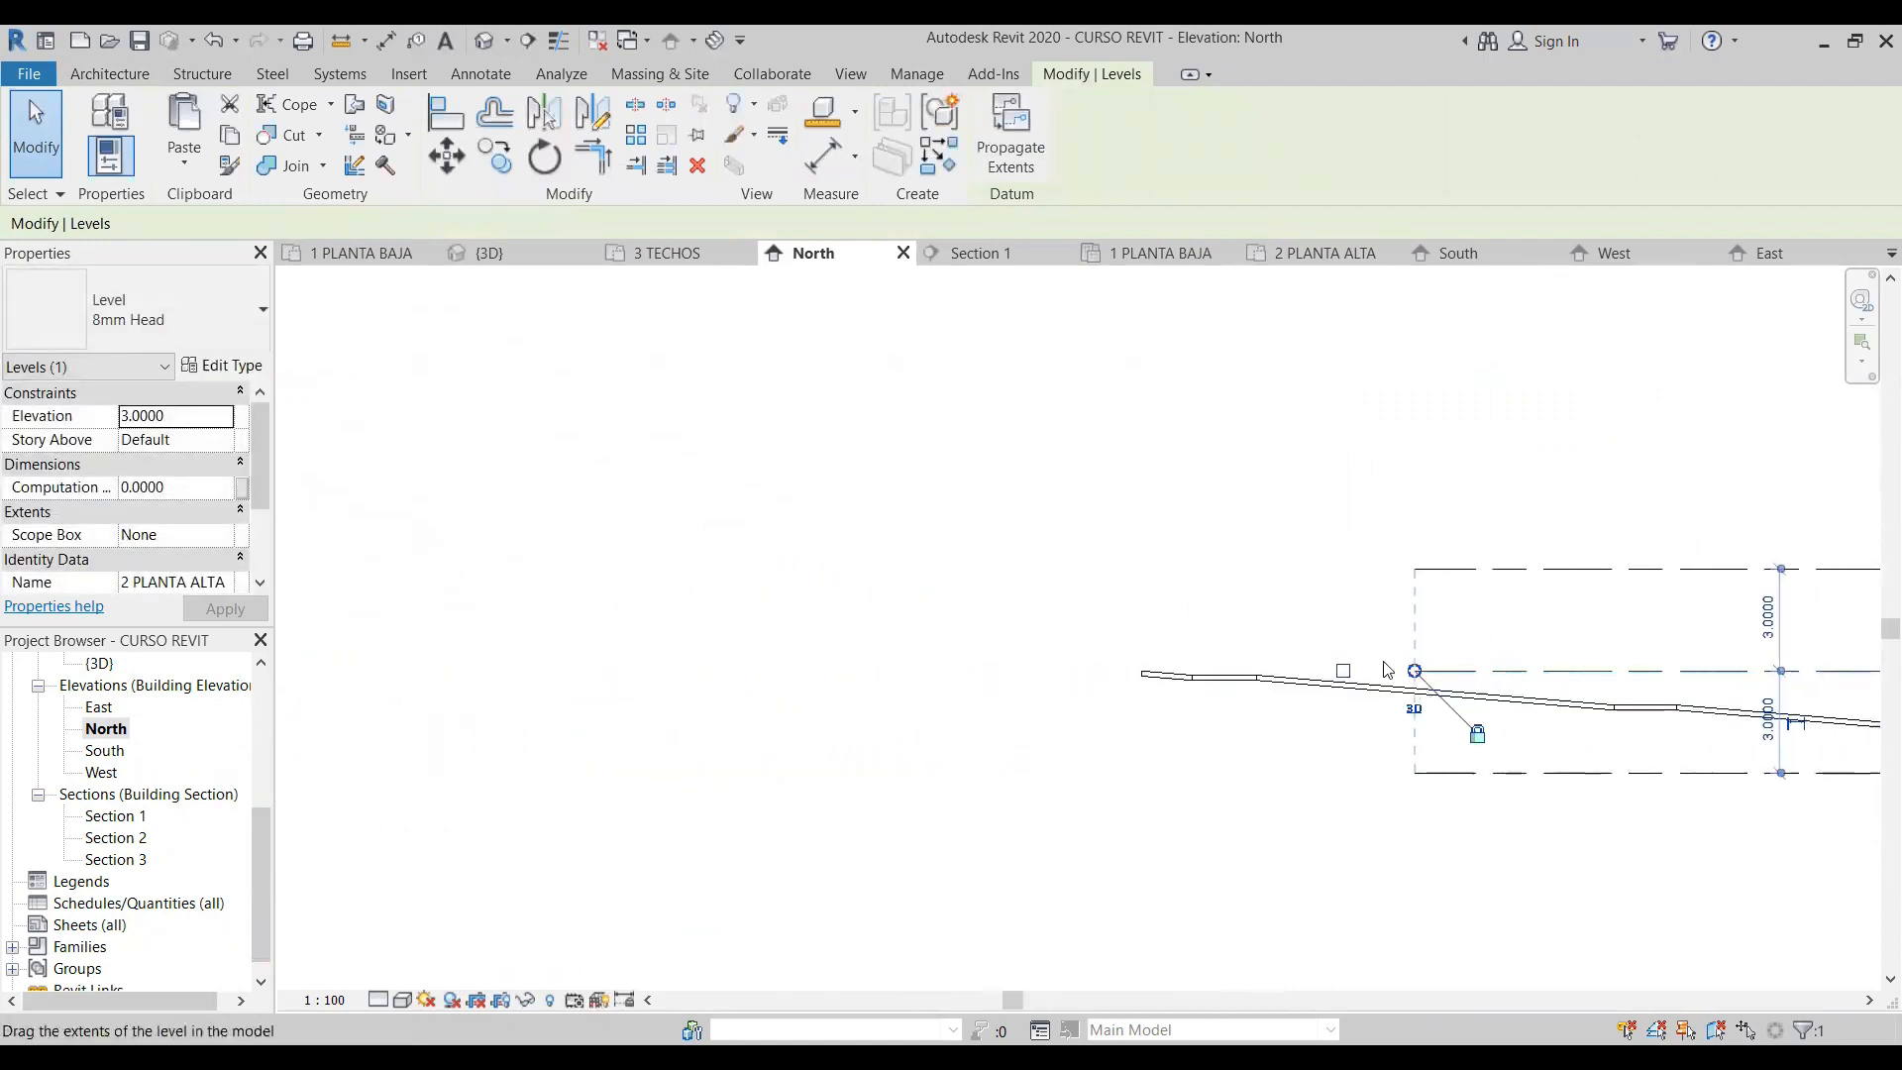
{"action": "left_click_drag", "start_coordinate": [1418, 676], "coordinate": [1103, 679]}
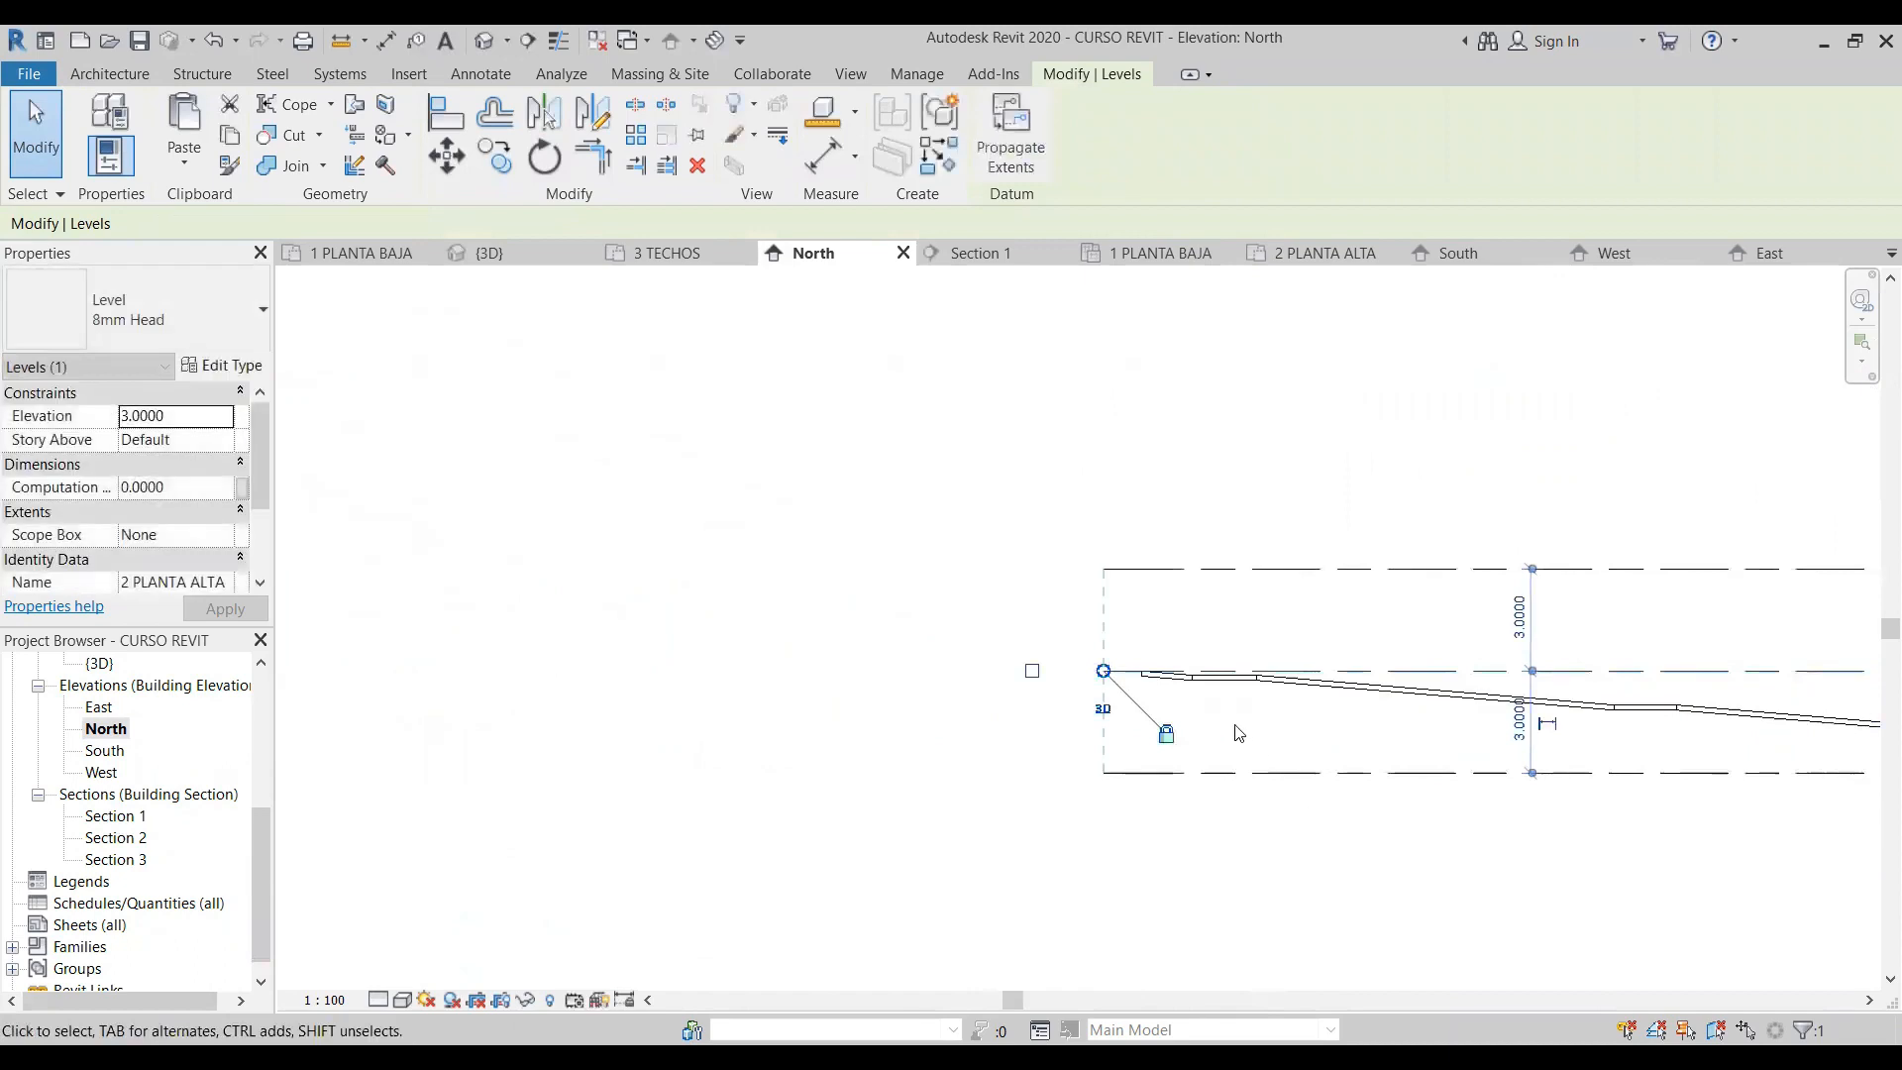
{"action": "left_click", "coordinate": [1264, 737]}
{"action": "scroll", "coordinate": [1161, 680], "scroll_direction": "up", "scroll_amount": 9}
{"action": "scroll", "coordinate": [728, 684], "scroll_direction": "down", "scroll_amount": 8}
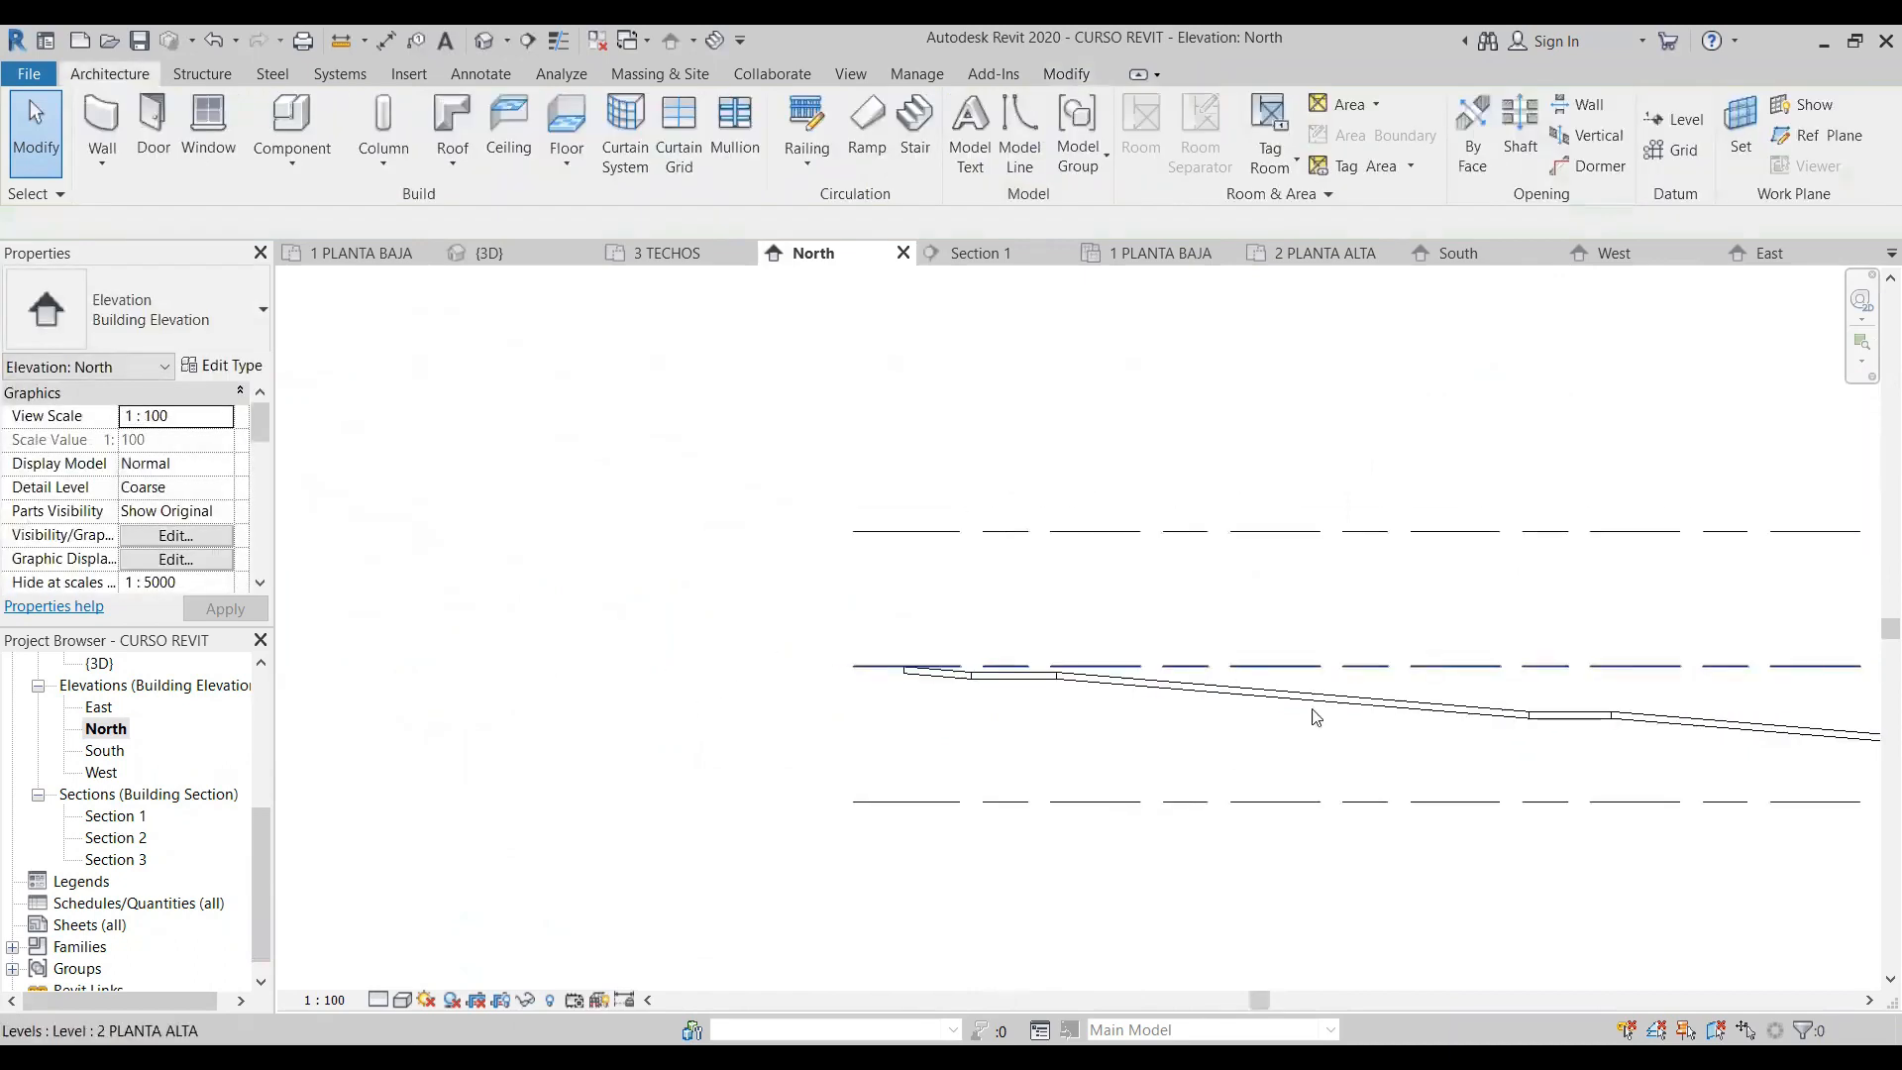
- Return to the 1 PLANTA BAJA floor plan
{"action": "scroll", "coordinate": [159, 748], "scroll_direction": "up", "scroll_amount": 5}
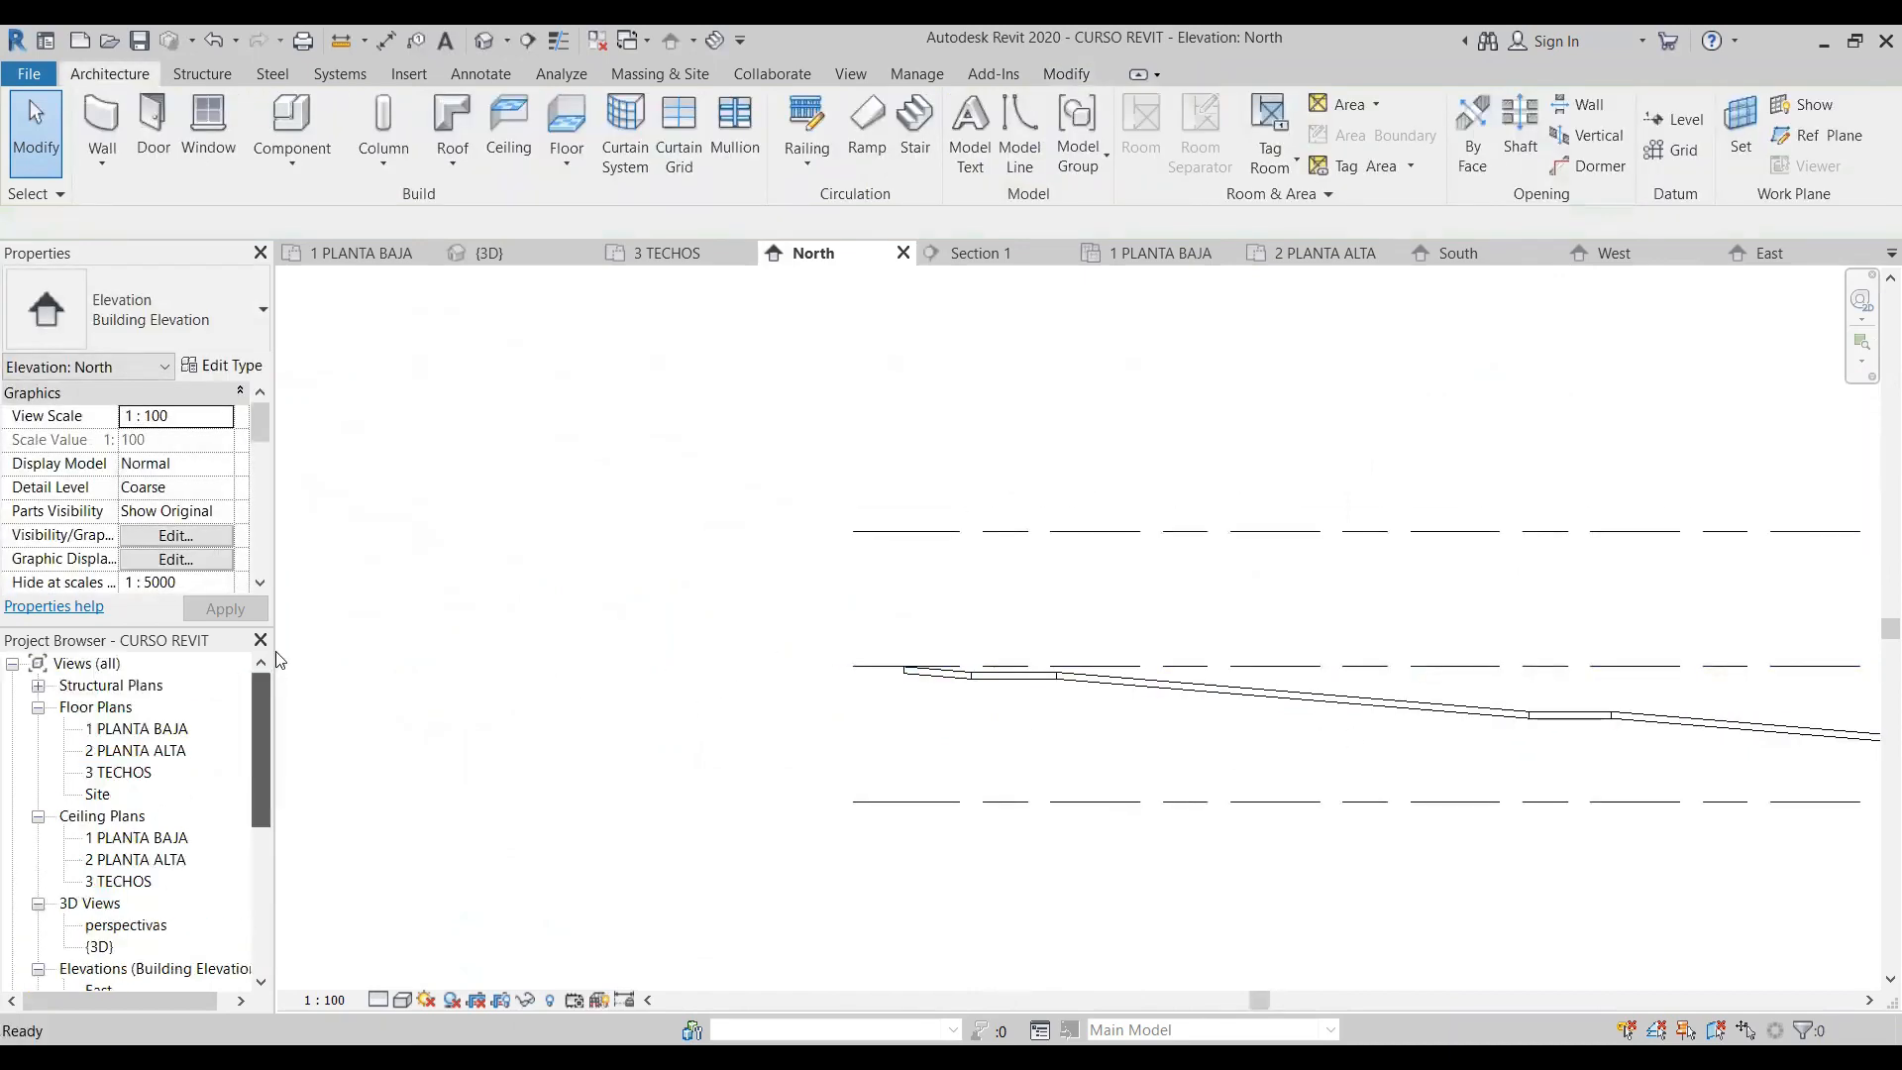
{"action": "left_click", "coordinate": [153, 737]}
{"action": "double_click", "coordinate": [172, 736]}
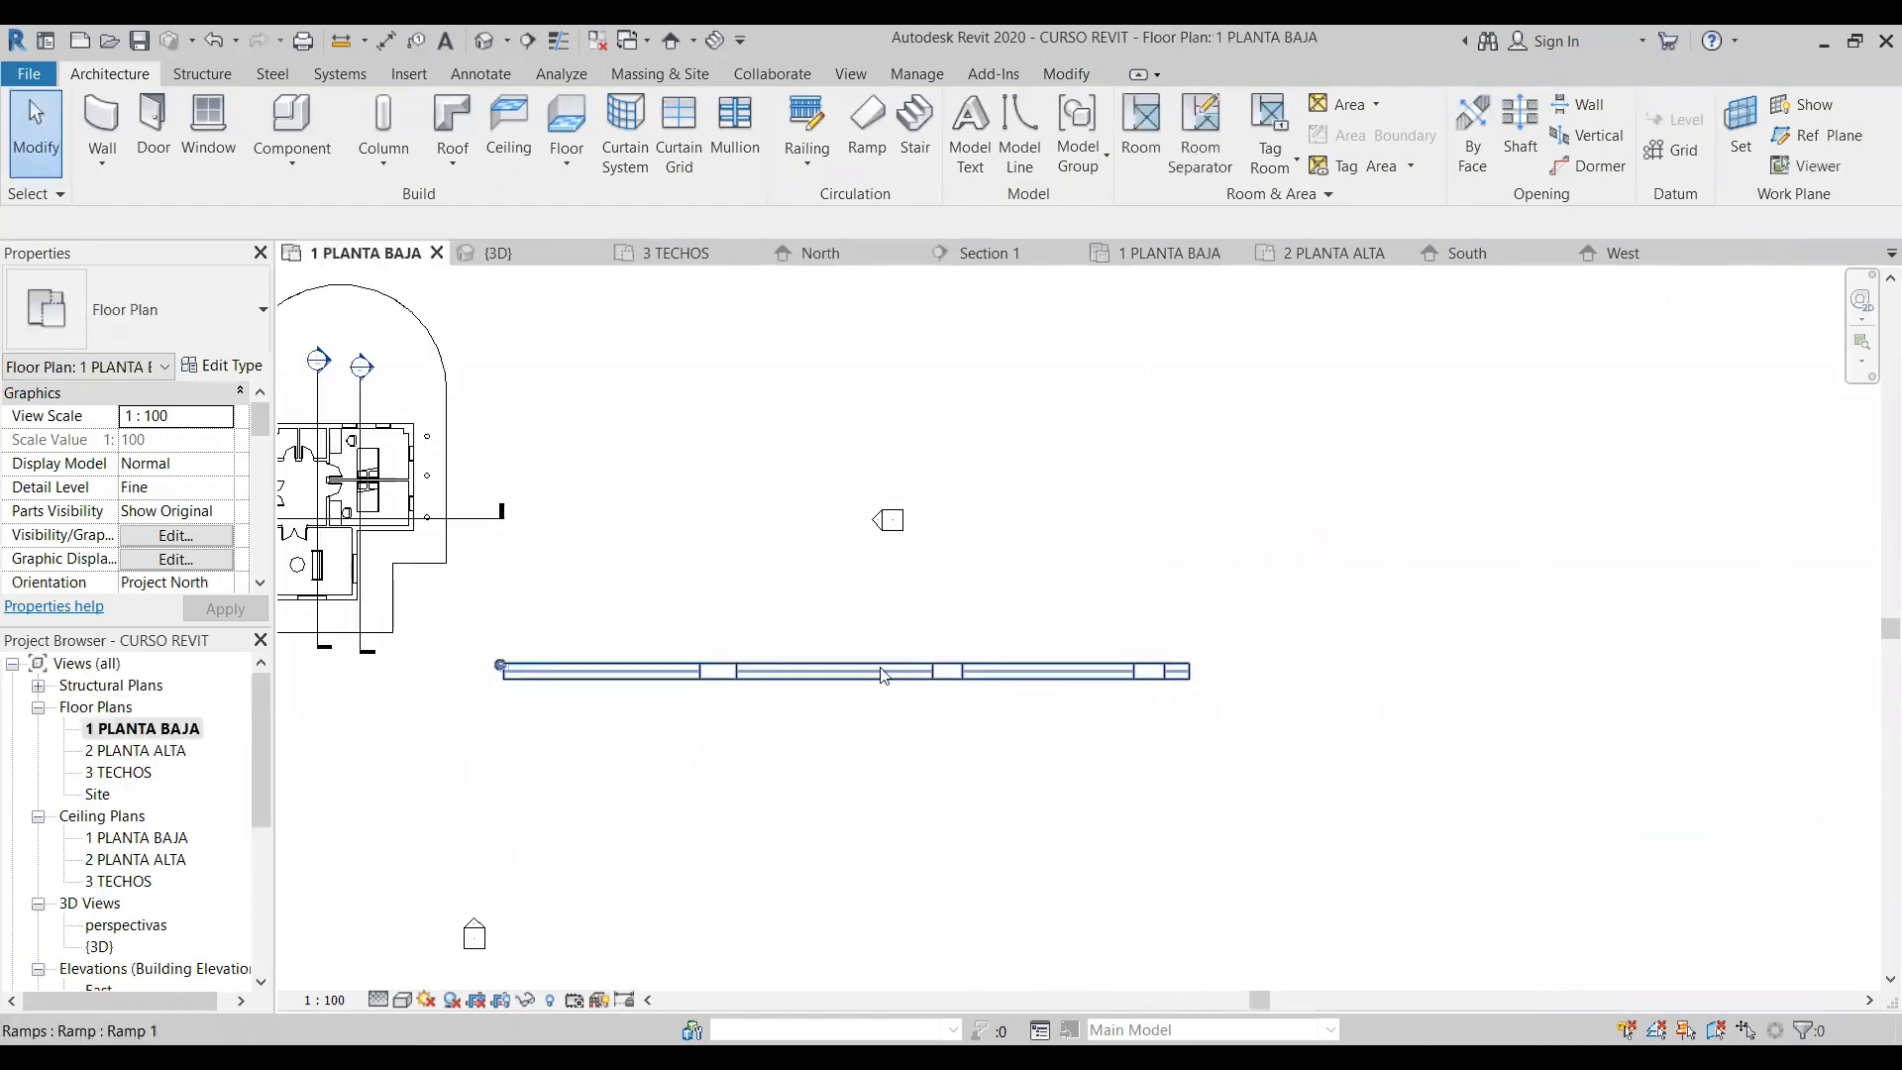
- Flip the ramp's up direction at the end farthest from the house and return to the 3D view
{"action": "left_click", "coordinate": [501, 667]}
{"action": "scroll", "coordinate": [445, 685], "scroll_direction": "up", "scroll_amount": 3}
{"action": "scroll", "coordinate": [445, 685], "scroll_direction": "up", "scroll_amount": 3}
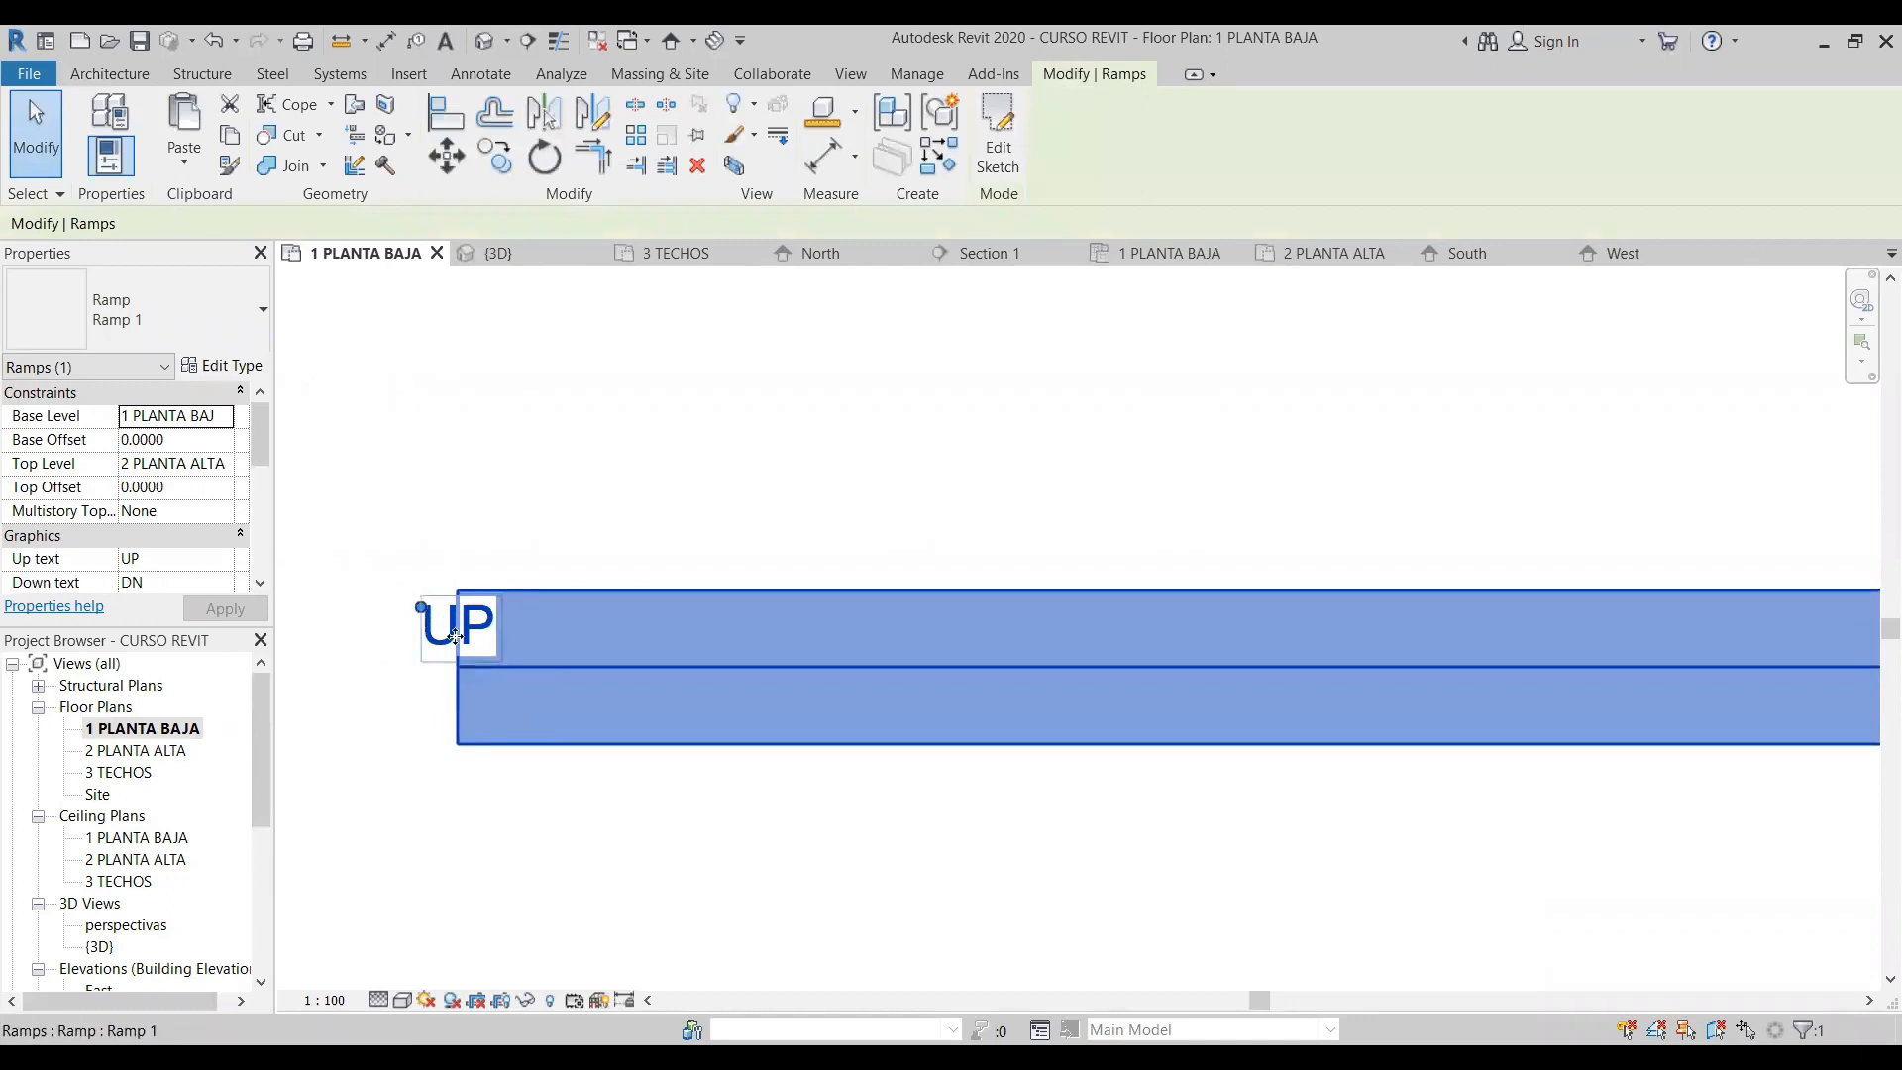
{"action": "scroll", "coordinate": [443, 693], "scroll_direction": "down", "scroll_amount": 5}
{"action": "middle_click_drag", "start_coordinate": [1664, 698], "coordinate": [730, 725]}
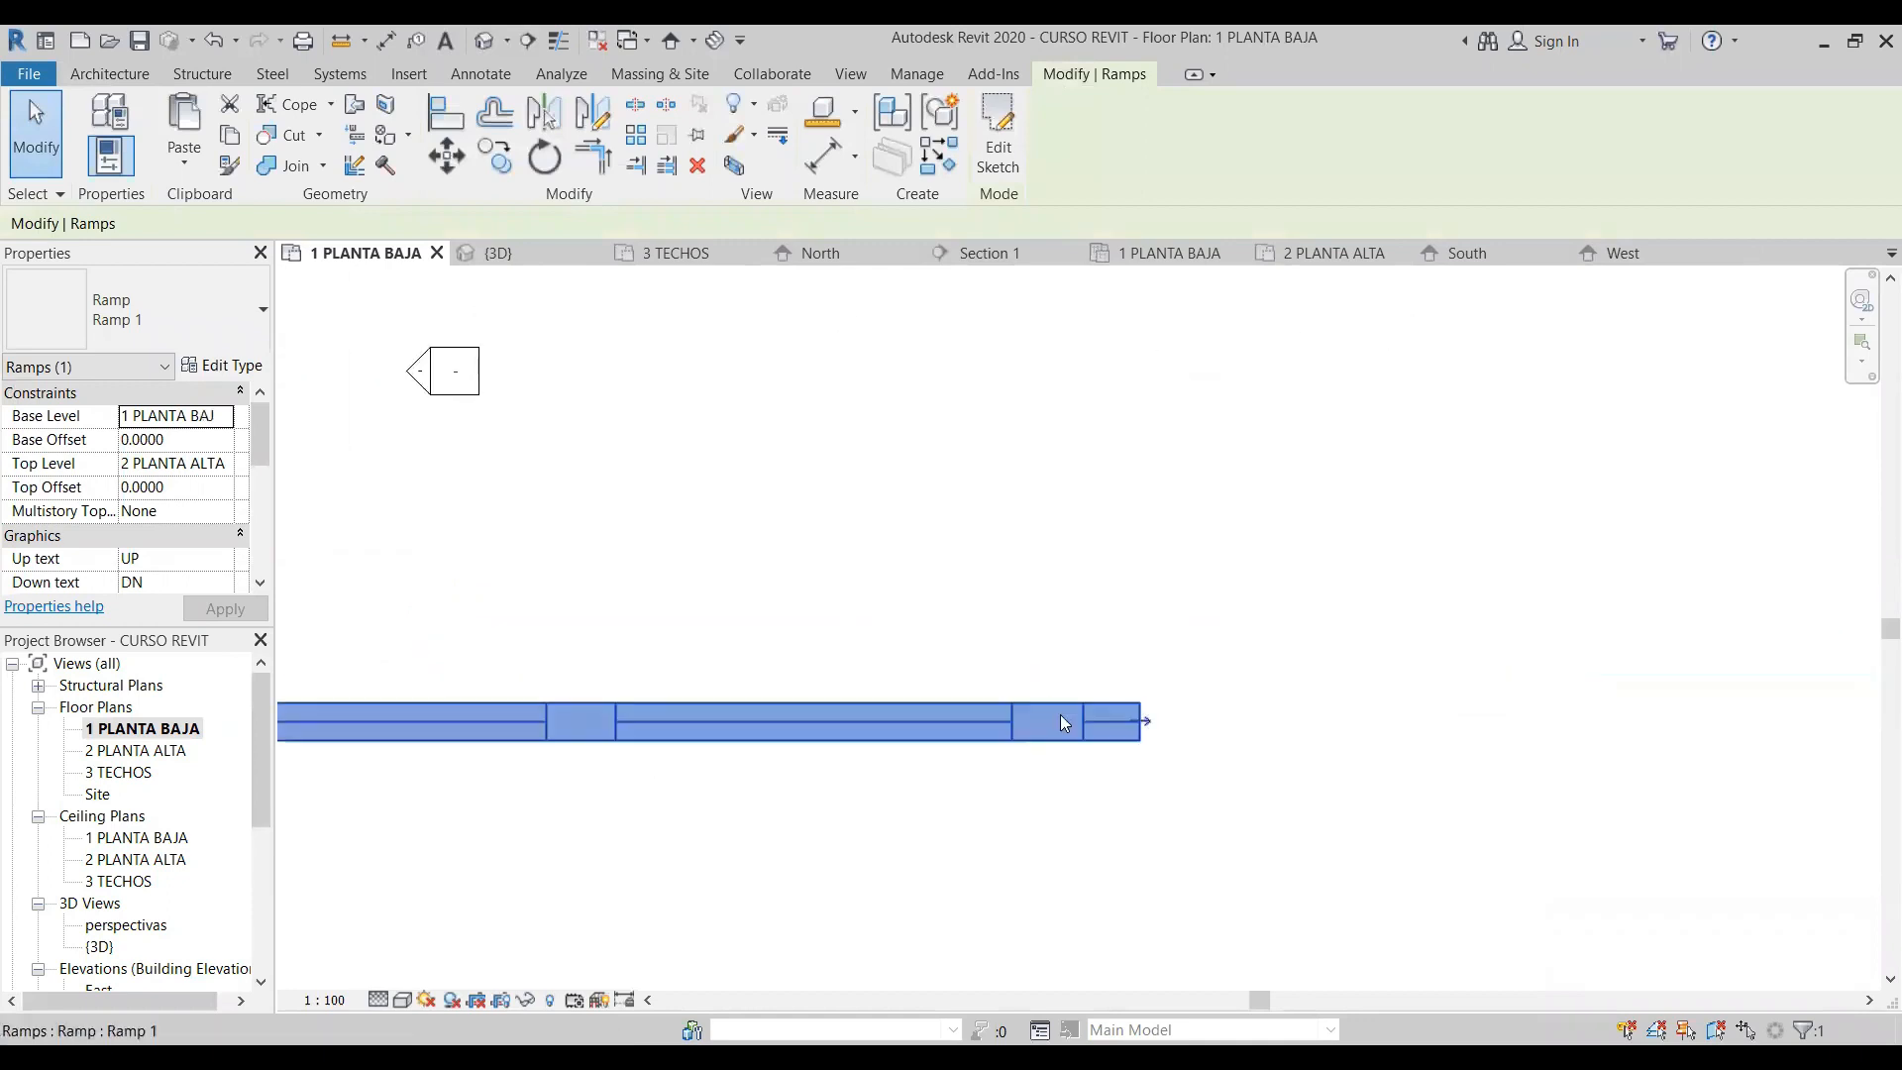
{"action": "scroll", "coordinate": [1121, 726], "scroll_direction": "up", "scroll_amount": 2}
{"action": "scroll", "coordinate": [1087, 698], "scroll_direction": "up", "scroll_amount": 5}
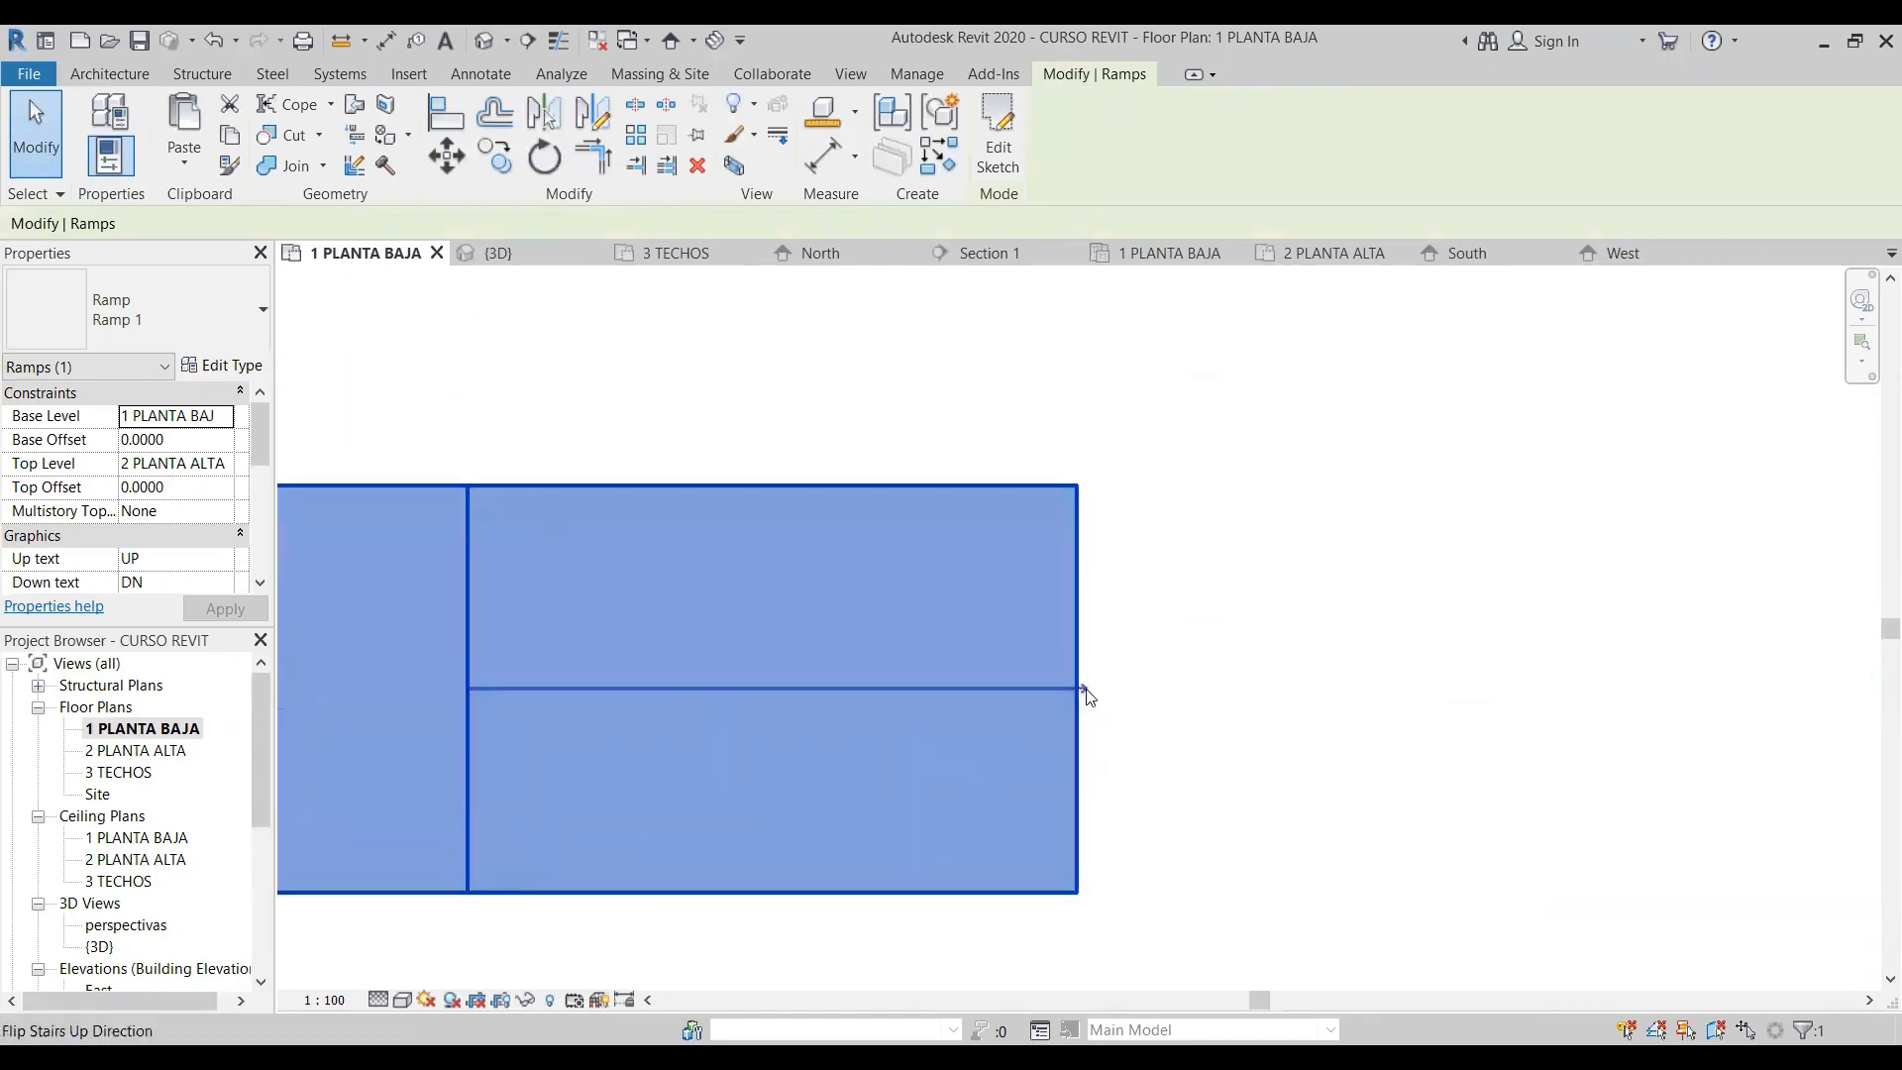
{"action": "left_click", "coordinate": [1086, 694]}
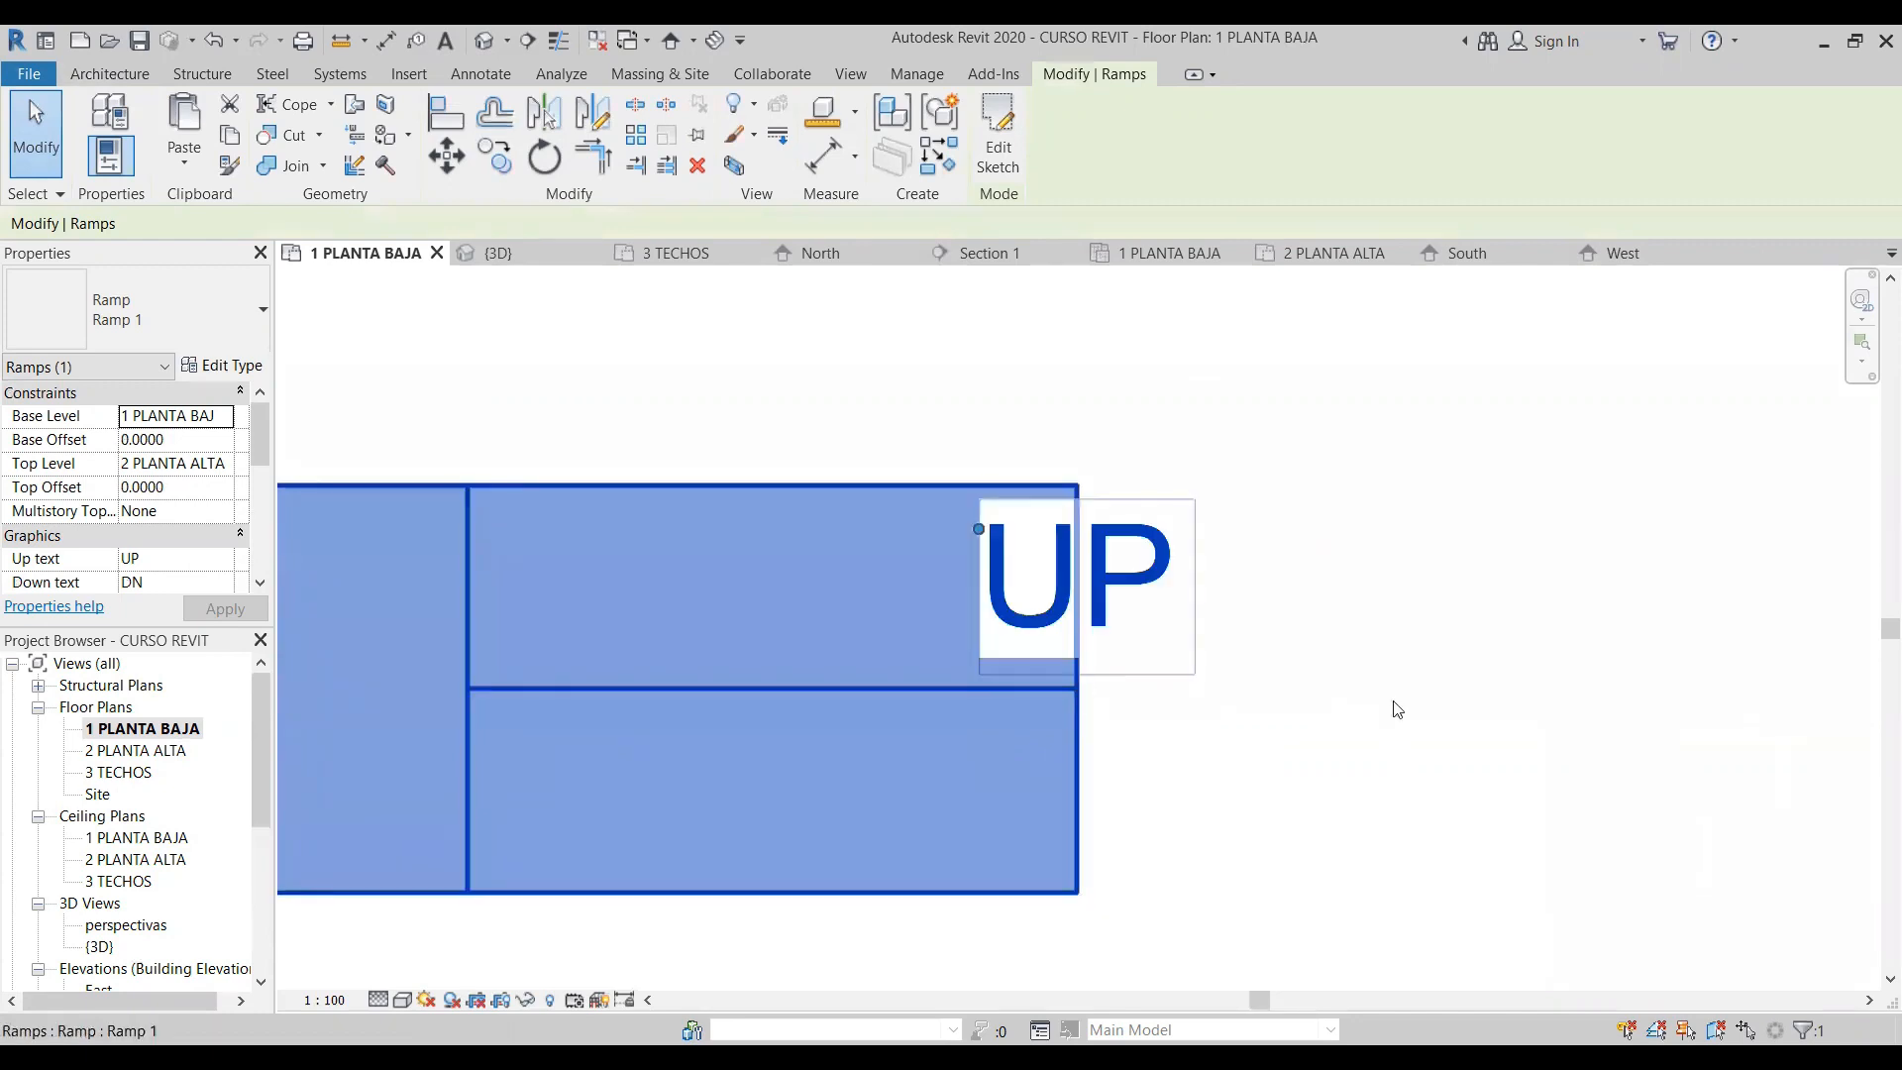
{"action": "scroll", "coordinate": [1393, 709], "scroll_direction": "down", "scroll_amount": 4}
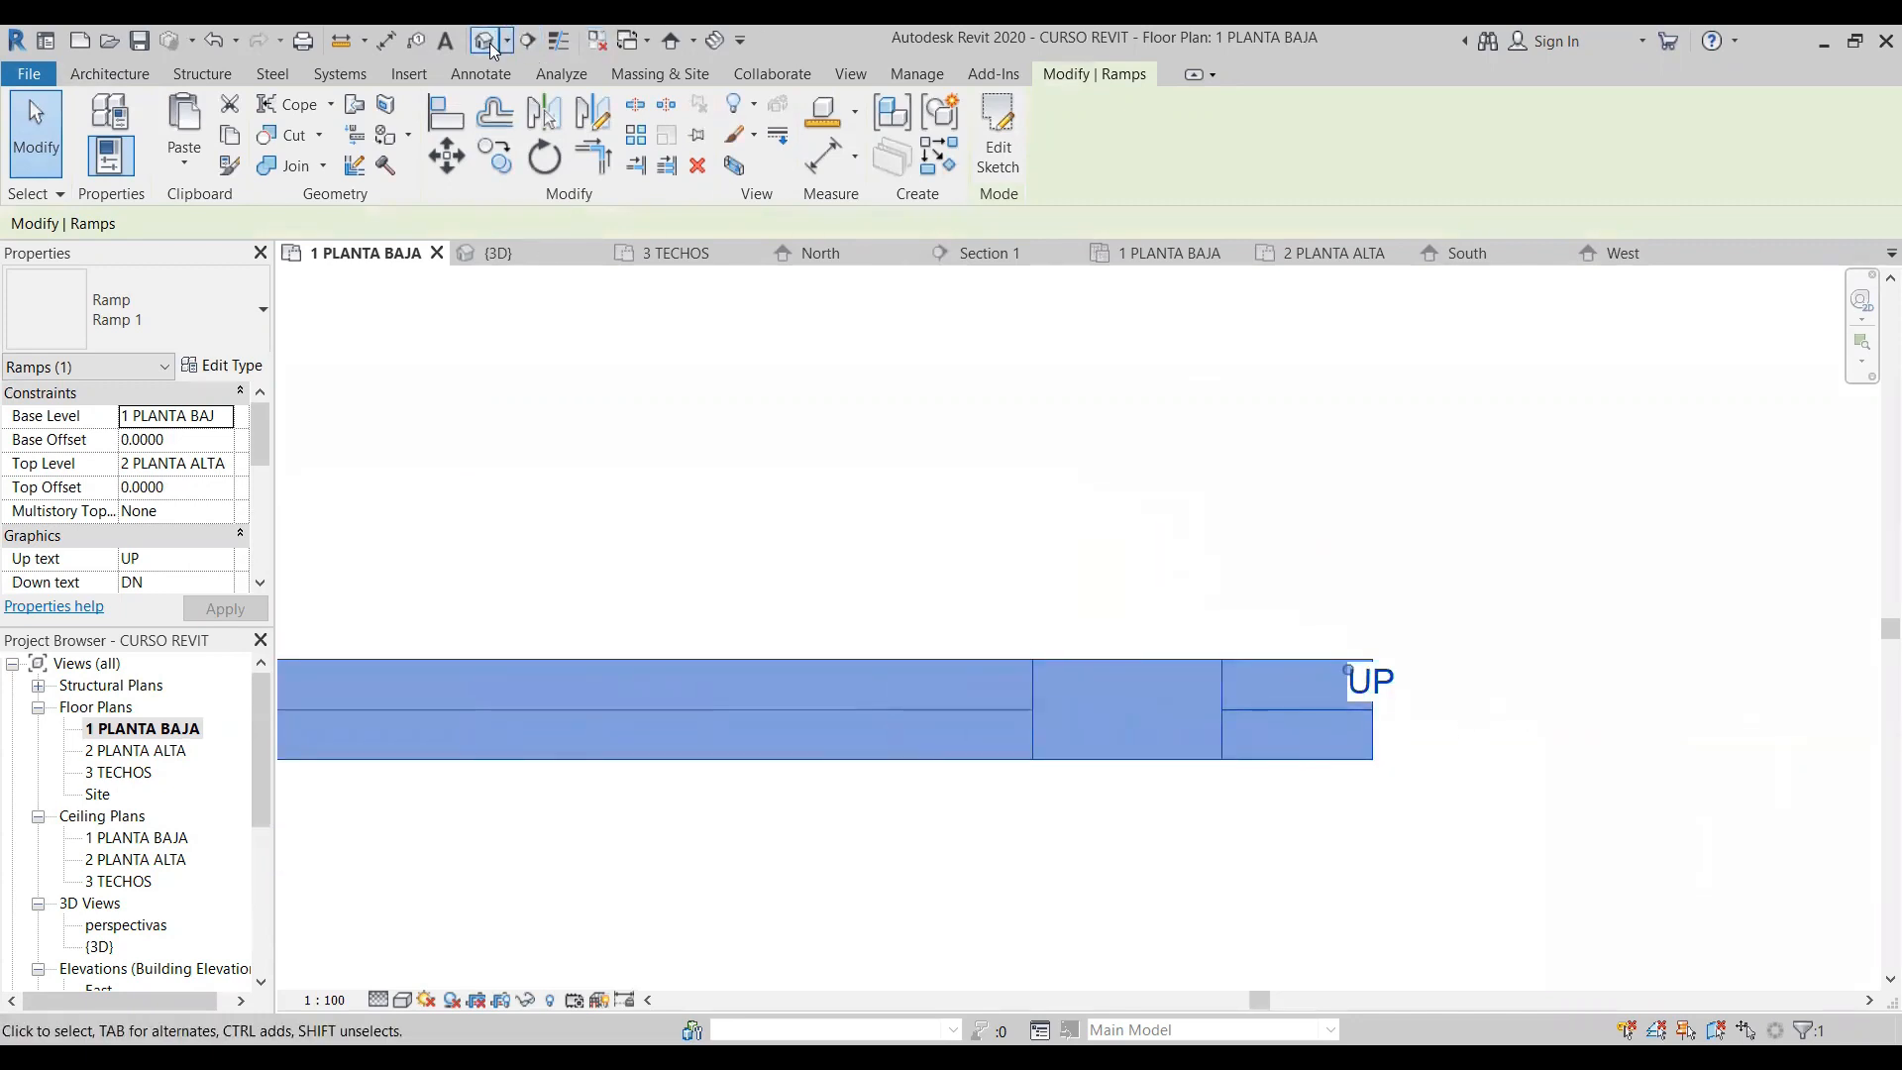
{"action": "left_click", "coordinate": [489, 44]}
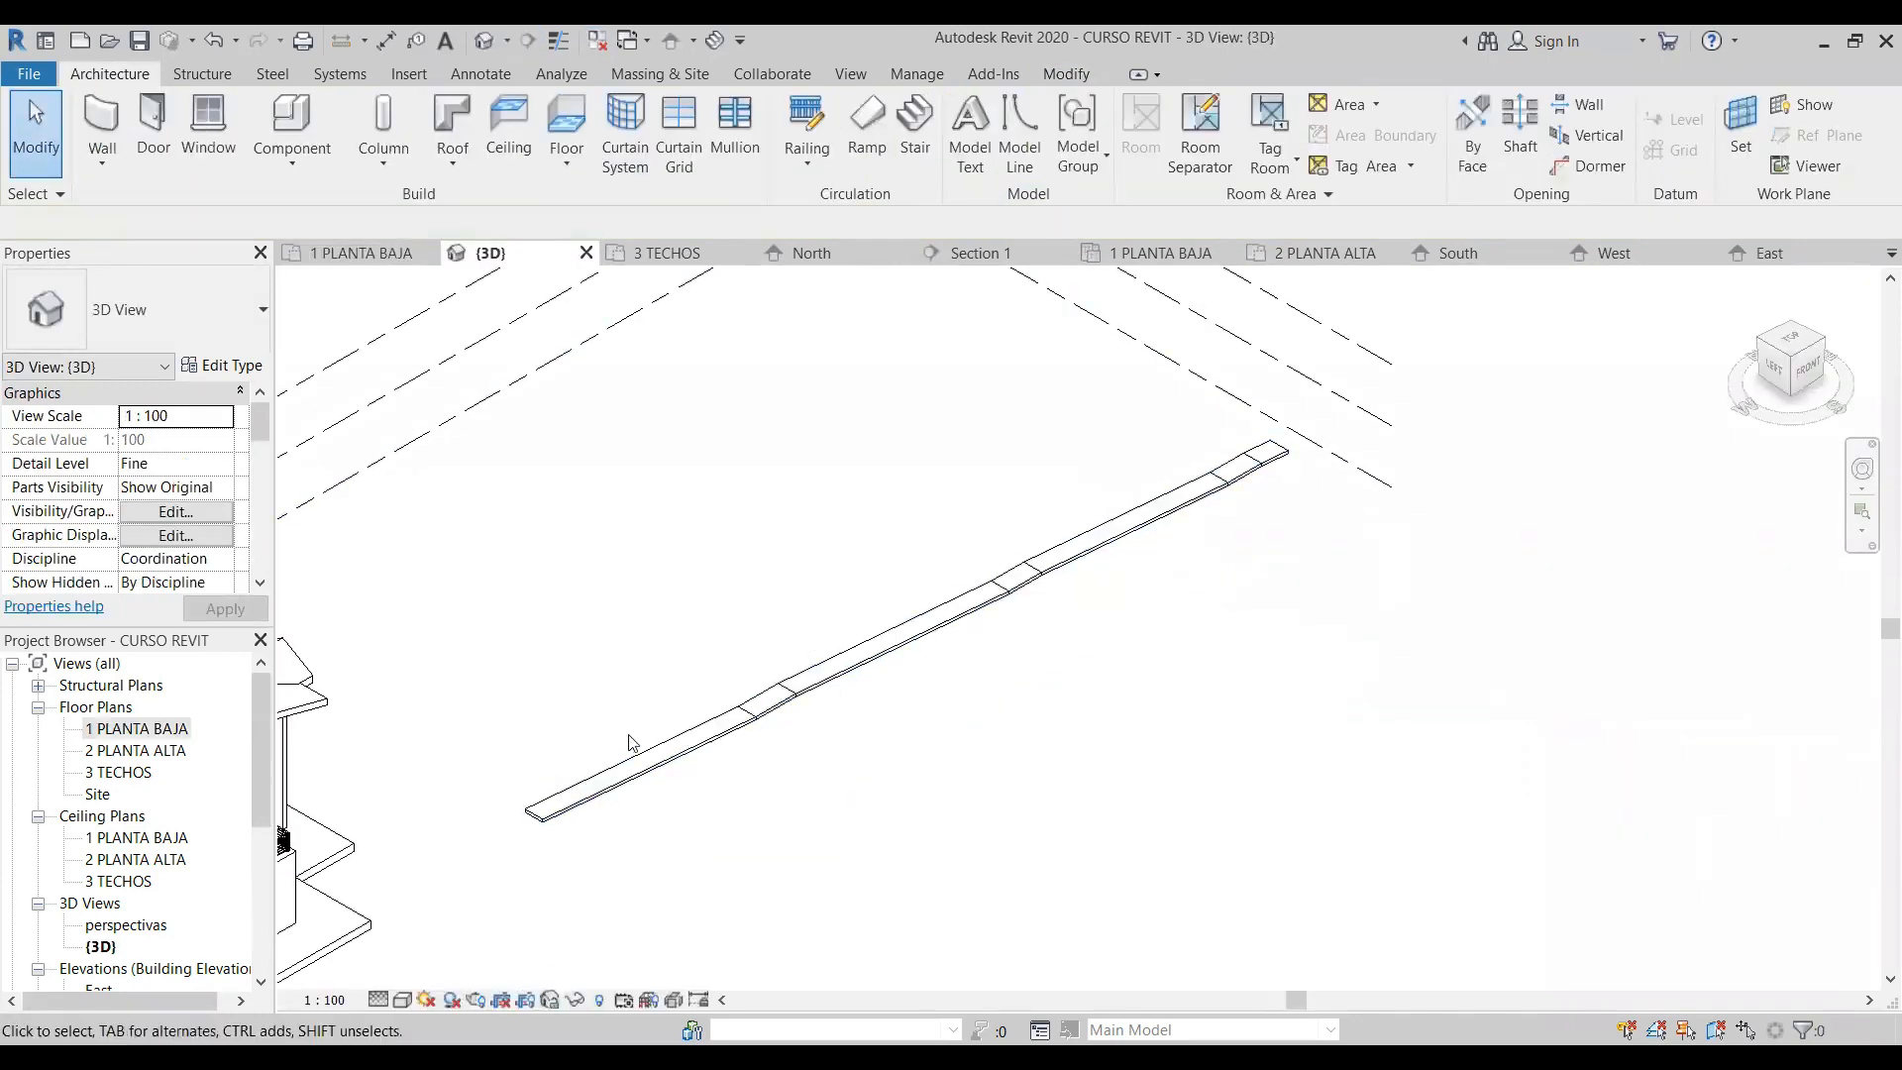
- Delete the straight ramp and sketch the first 12 m run of a new ramp in its place in the 3D view
{"action": "left_click", "coordinate": [1052, 567]}
{"action": "key", "text": "Delete"}
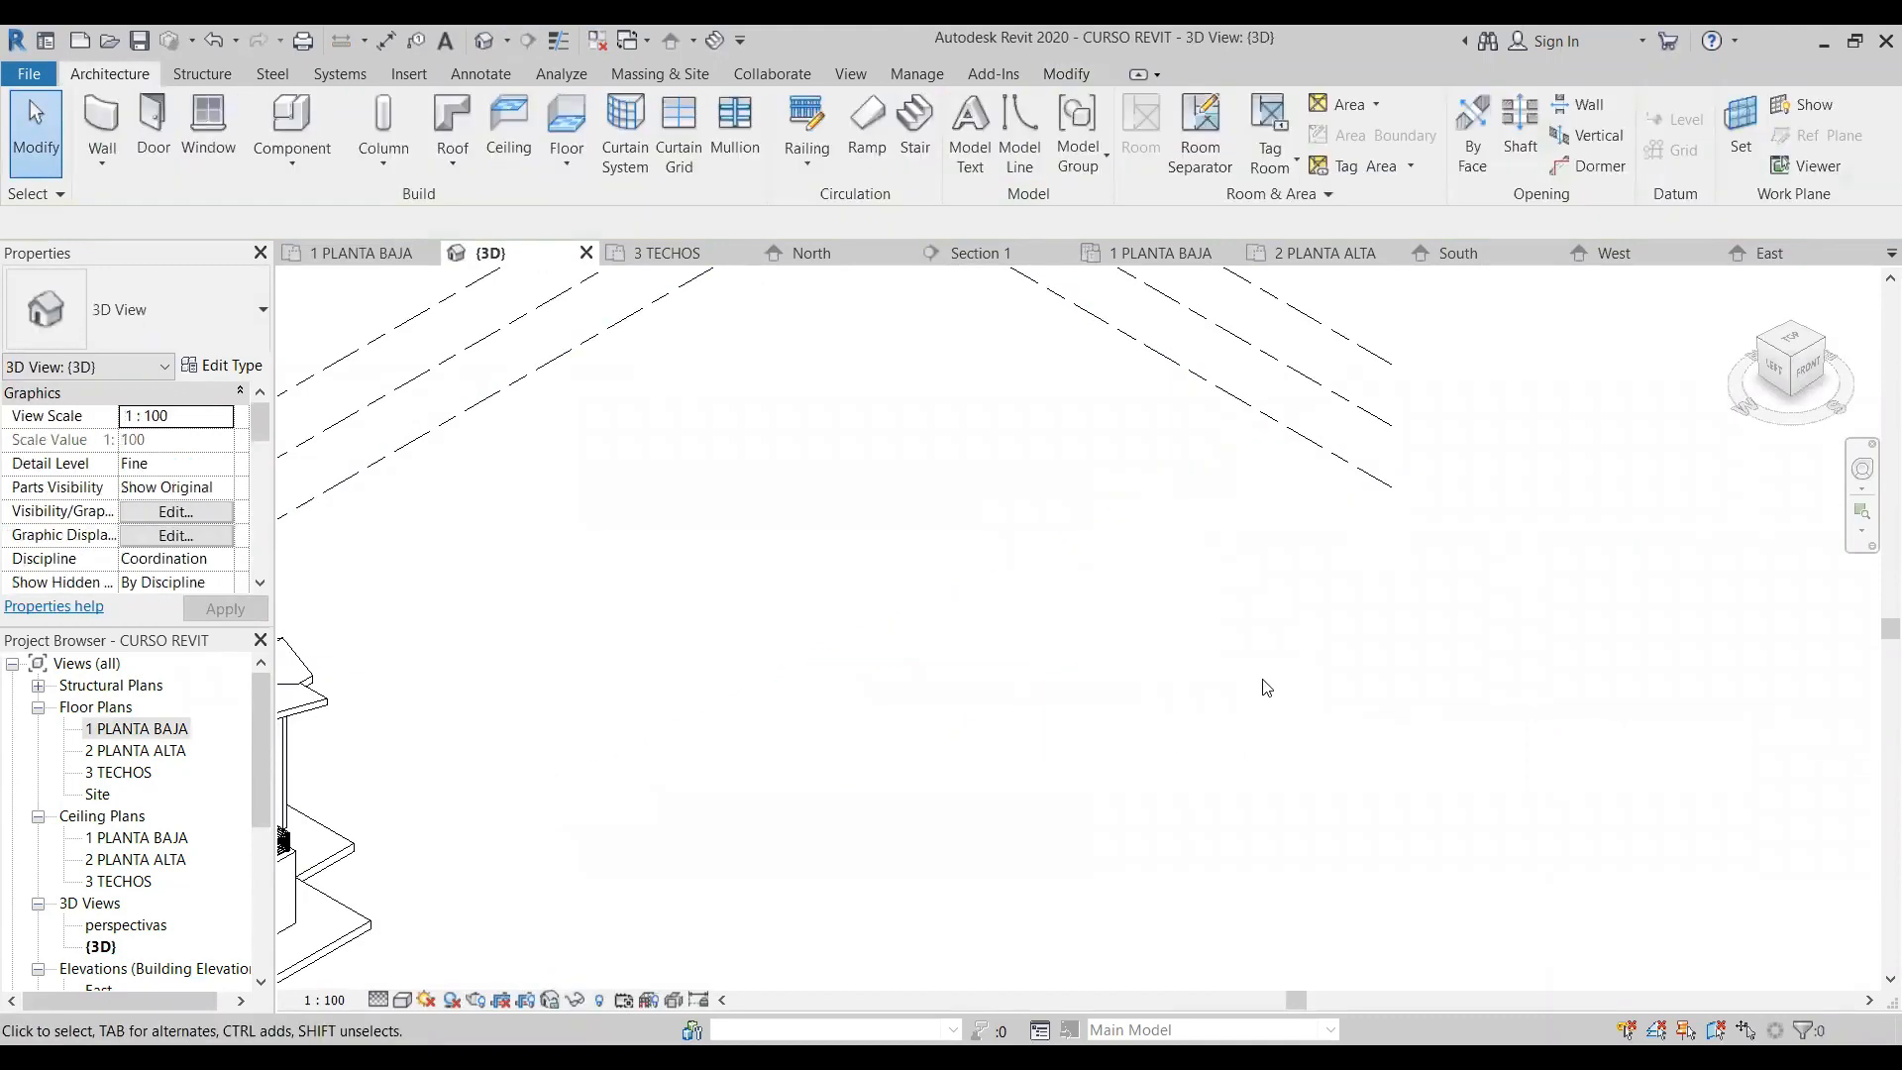
{"action": "left_click", "coordinate": [882, 137]}
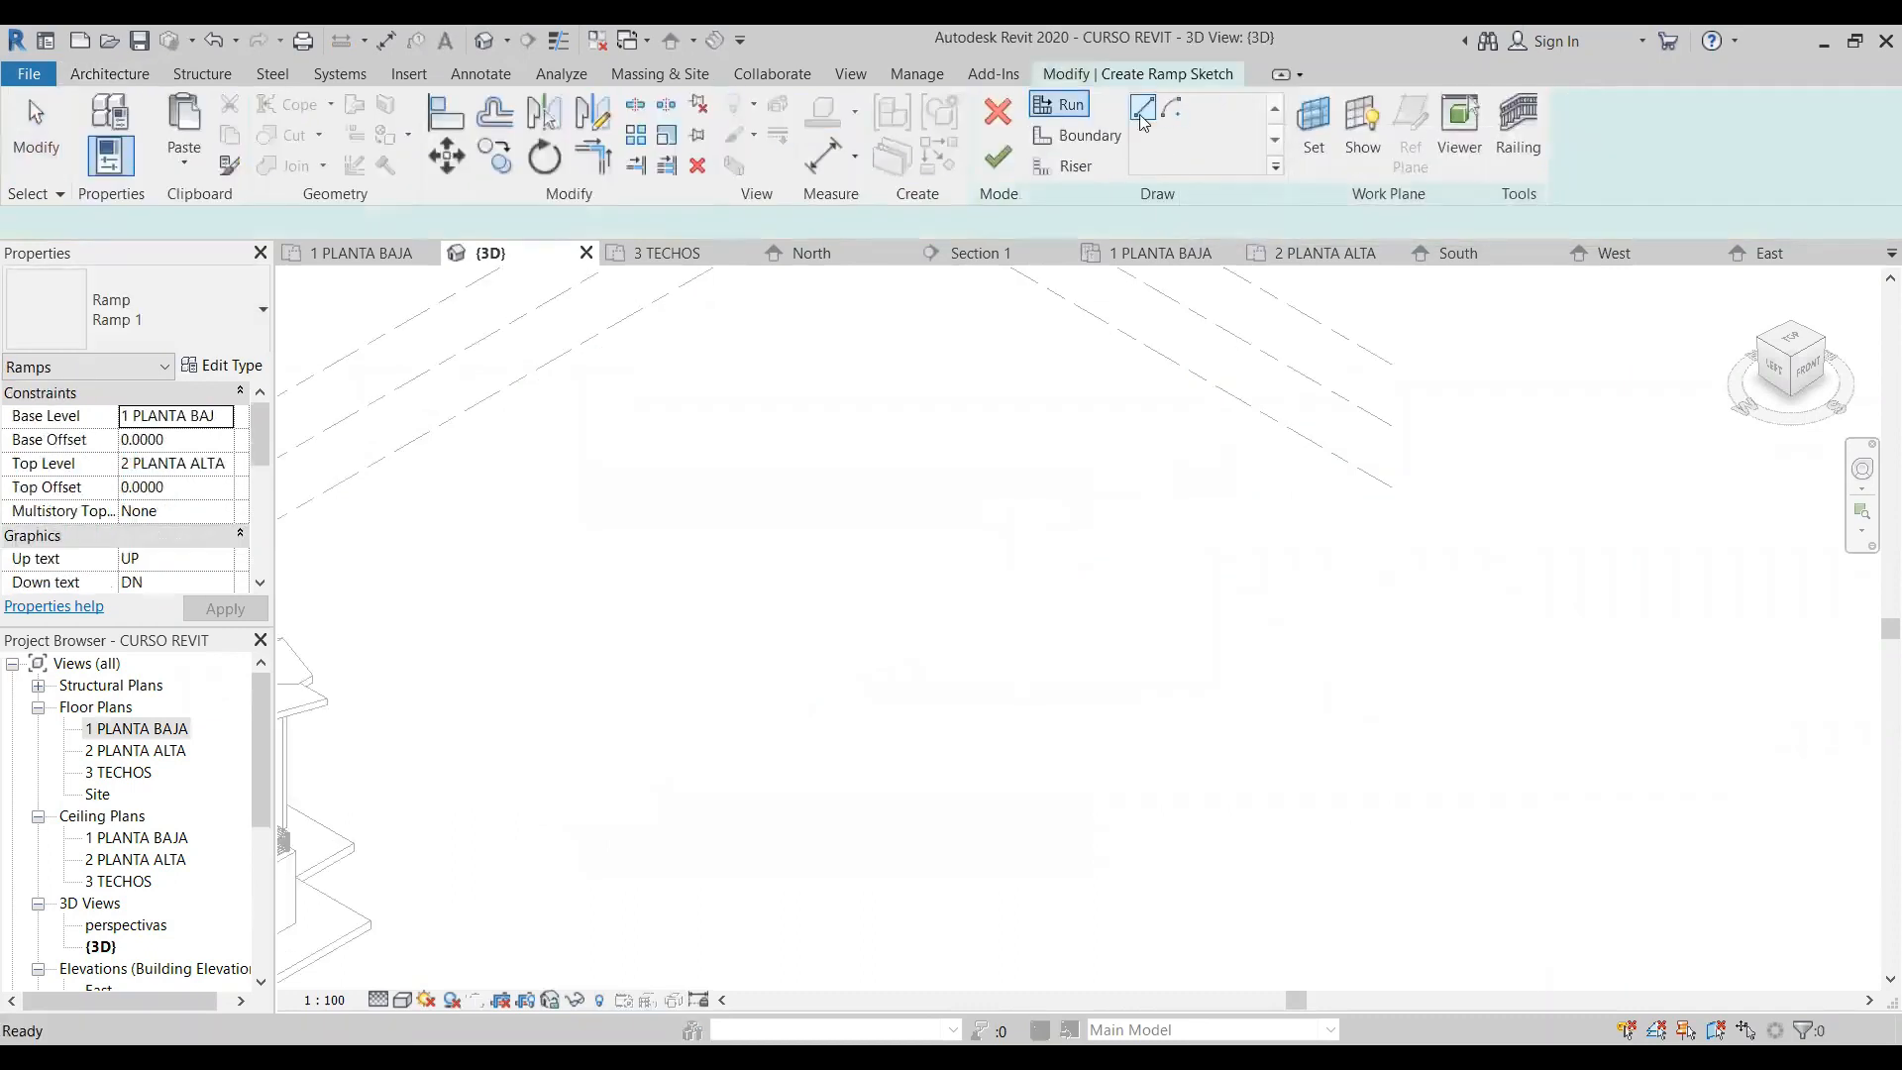
{"action": "left_click", "coordinate": [730, 676]}
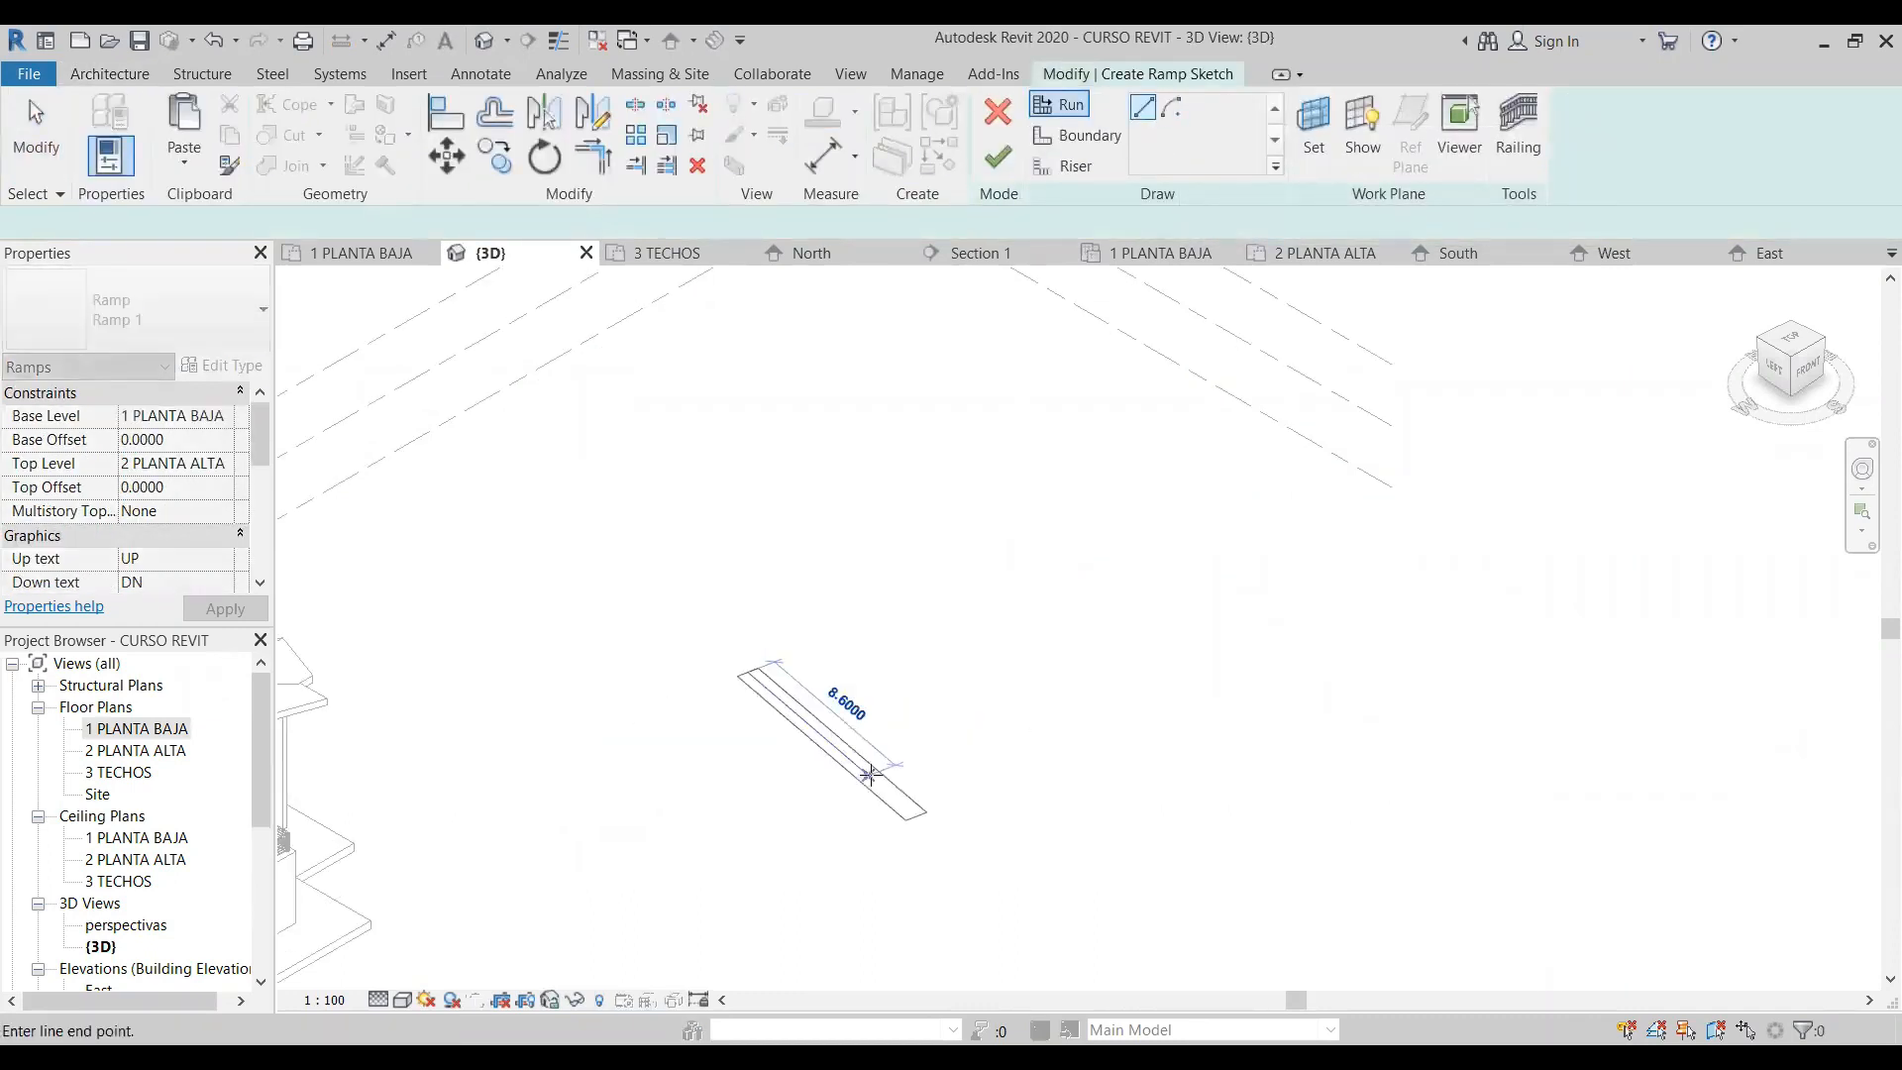
{"action": "left_click", "coordinate": [995, 812]}
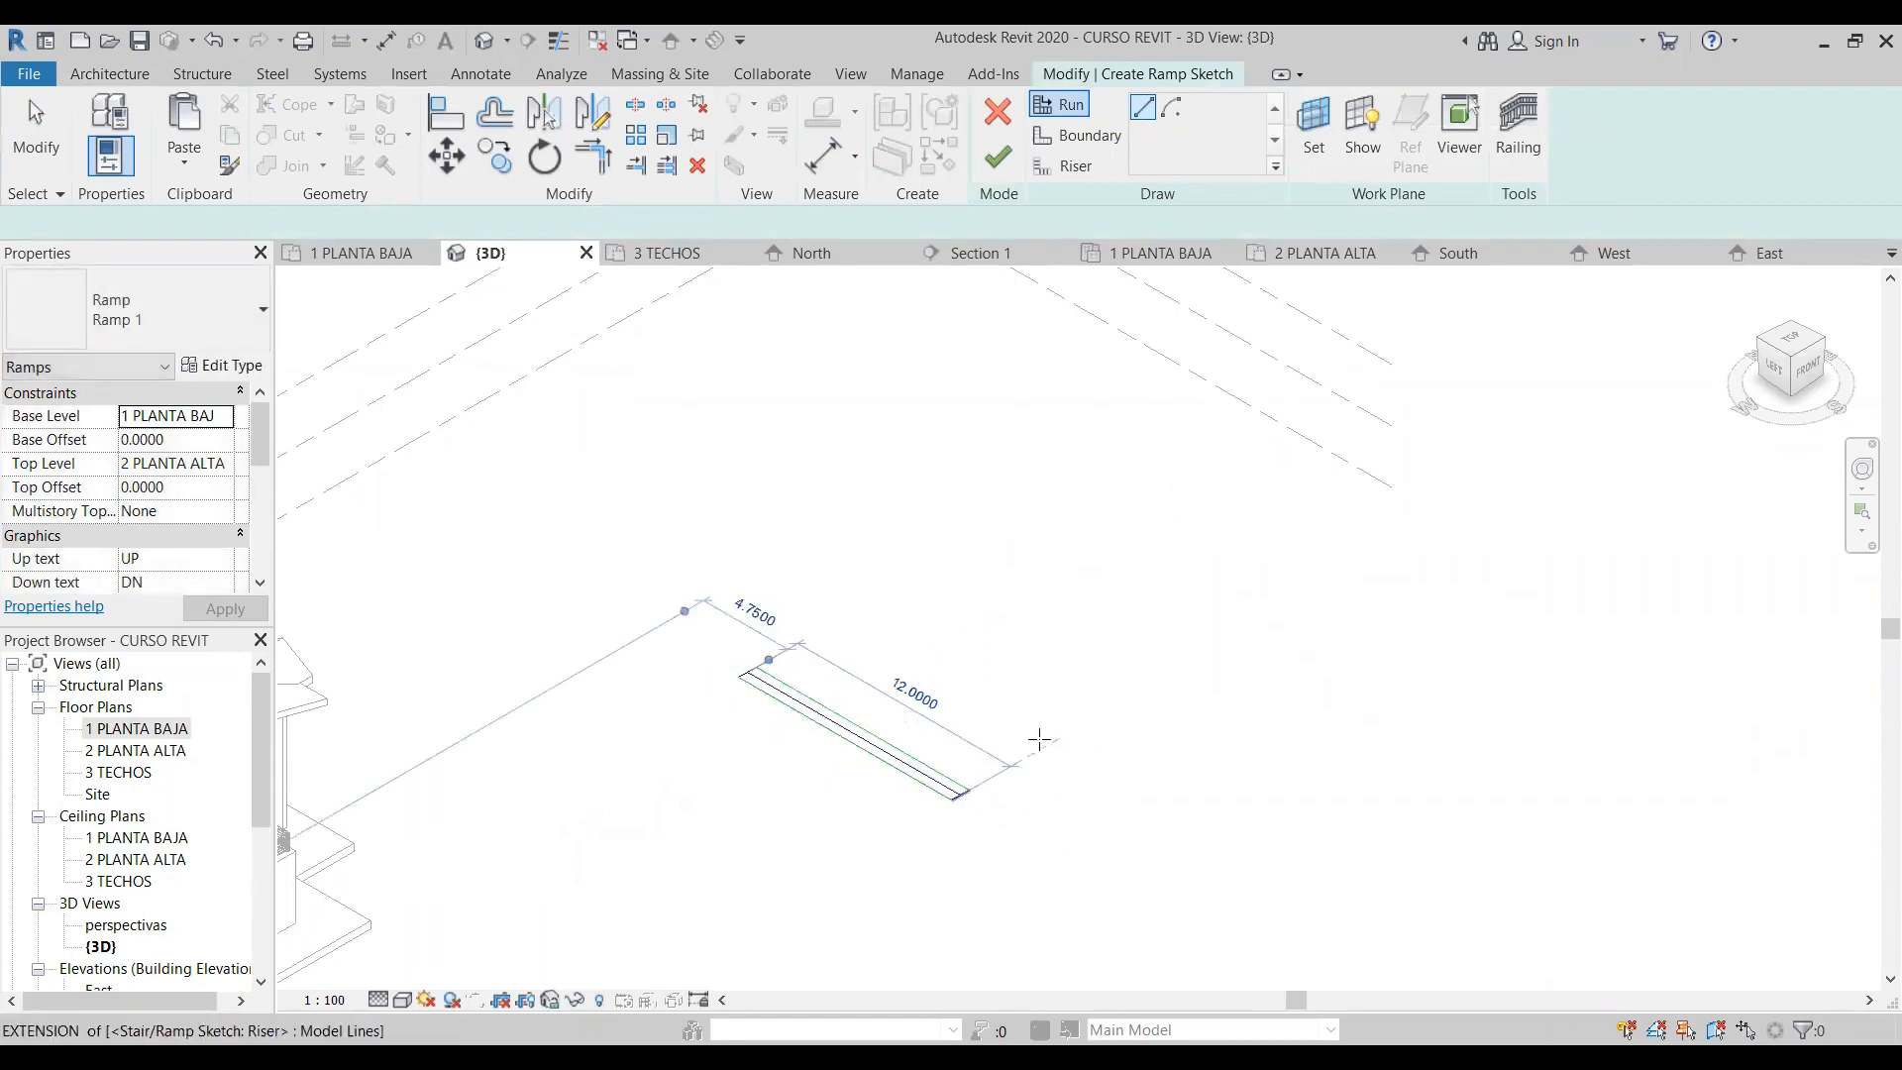
- Add two more parallel runs that double back beside the first one and finish the three-run zigzag ramp
{"action": "left_click", "coordinate": [1027, 759]}
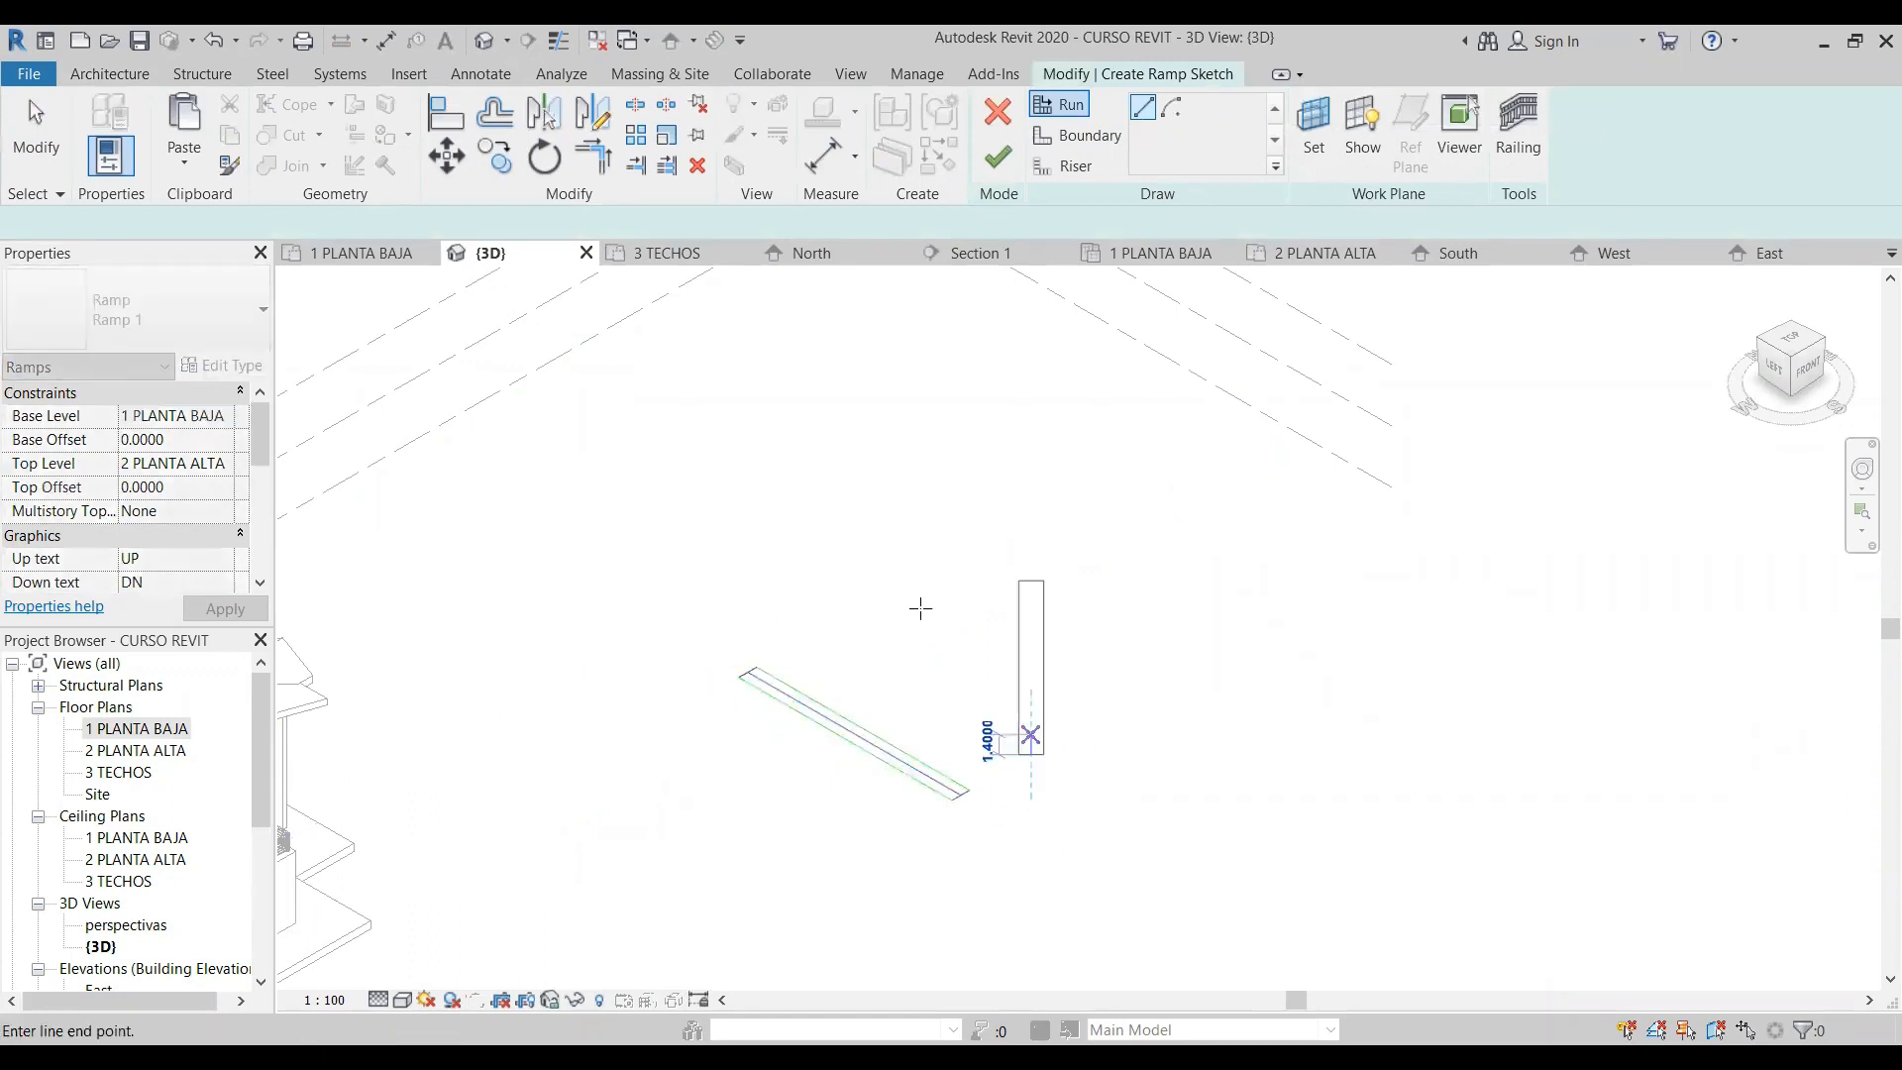
{"action": "key", "text": "Escape"}
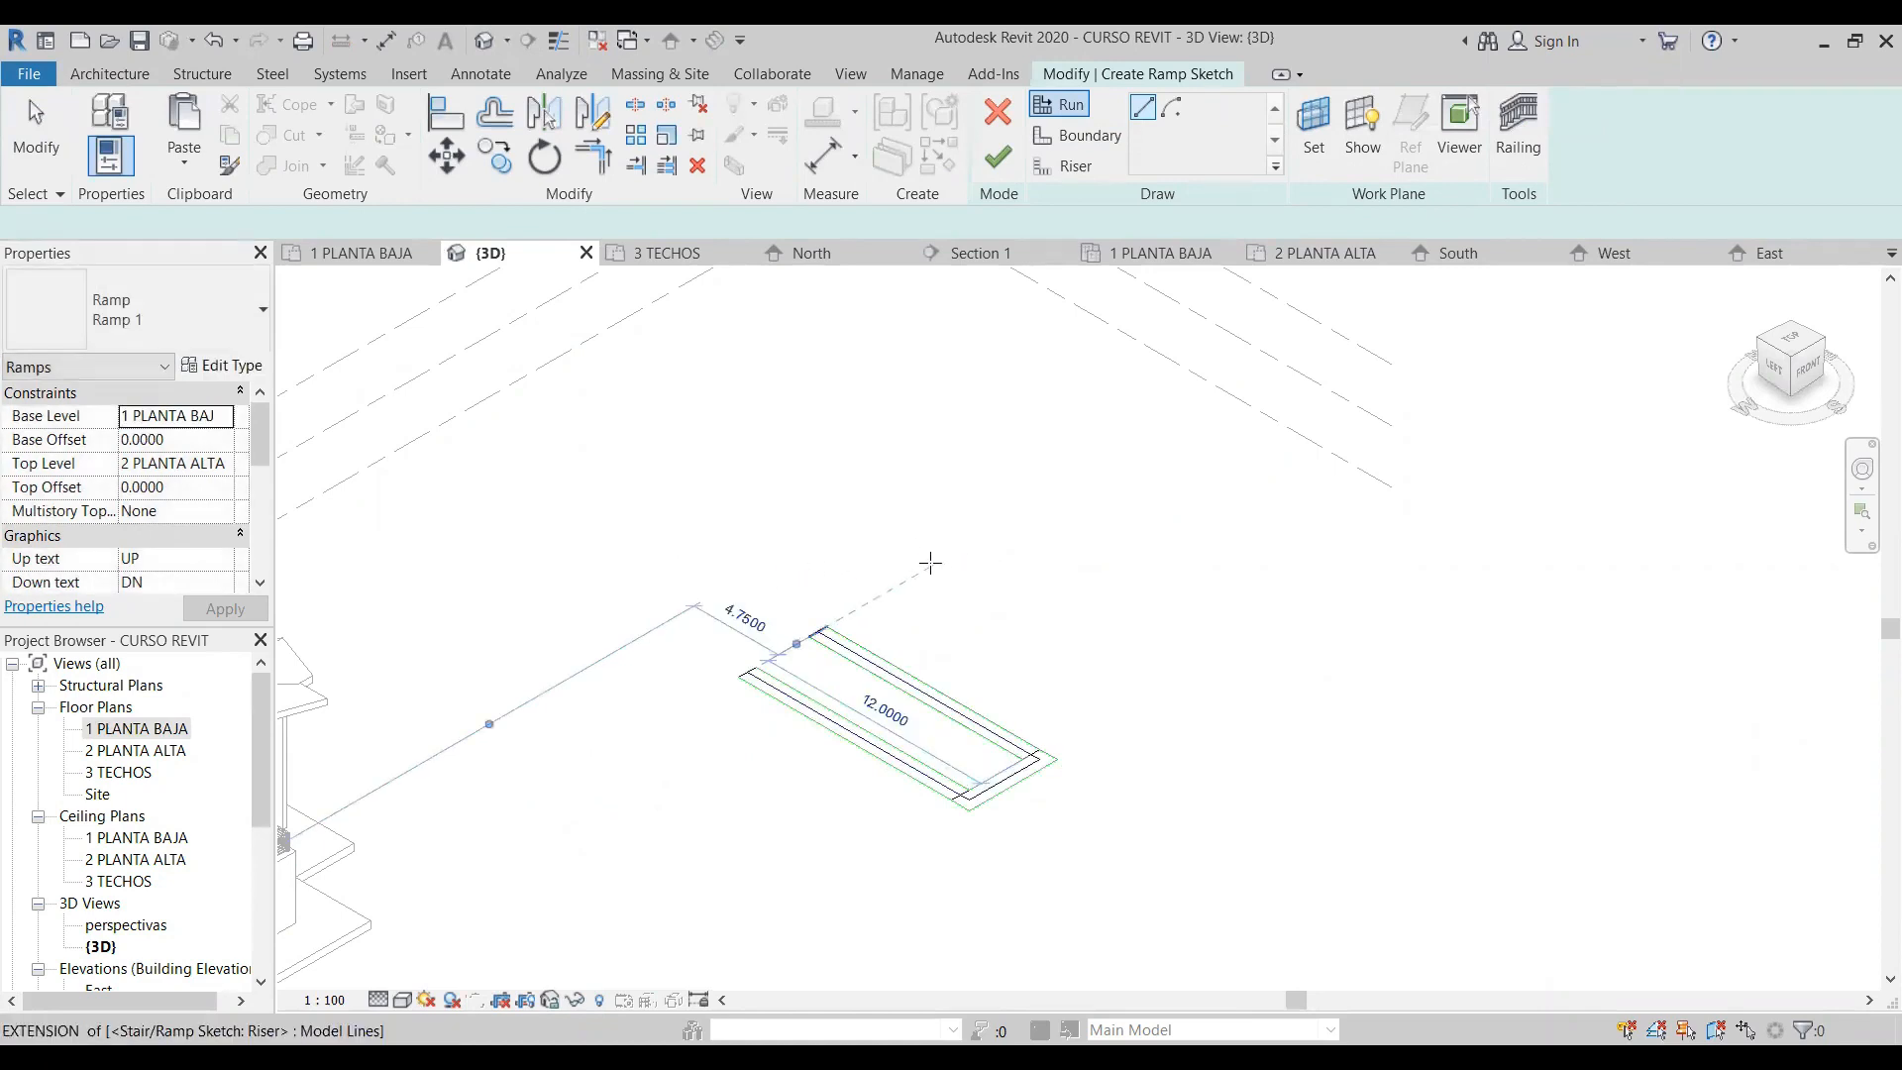
{"action": "left_click", "coordinate": [953, 551]}
{"action": "left_click", "coordinate": [1211, 733]}
{"action": "key", "text": "Escape"}
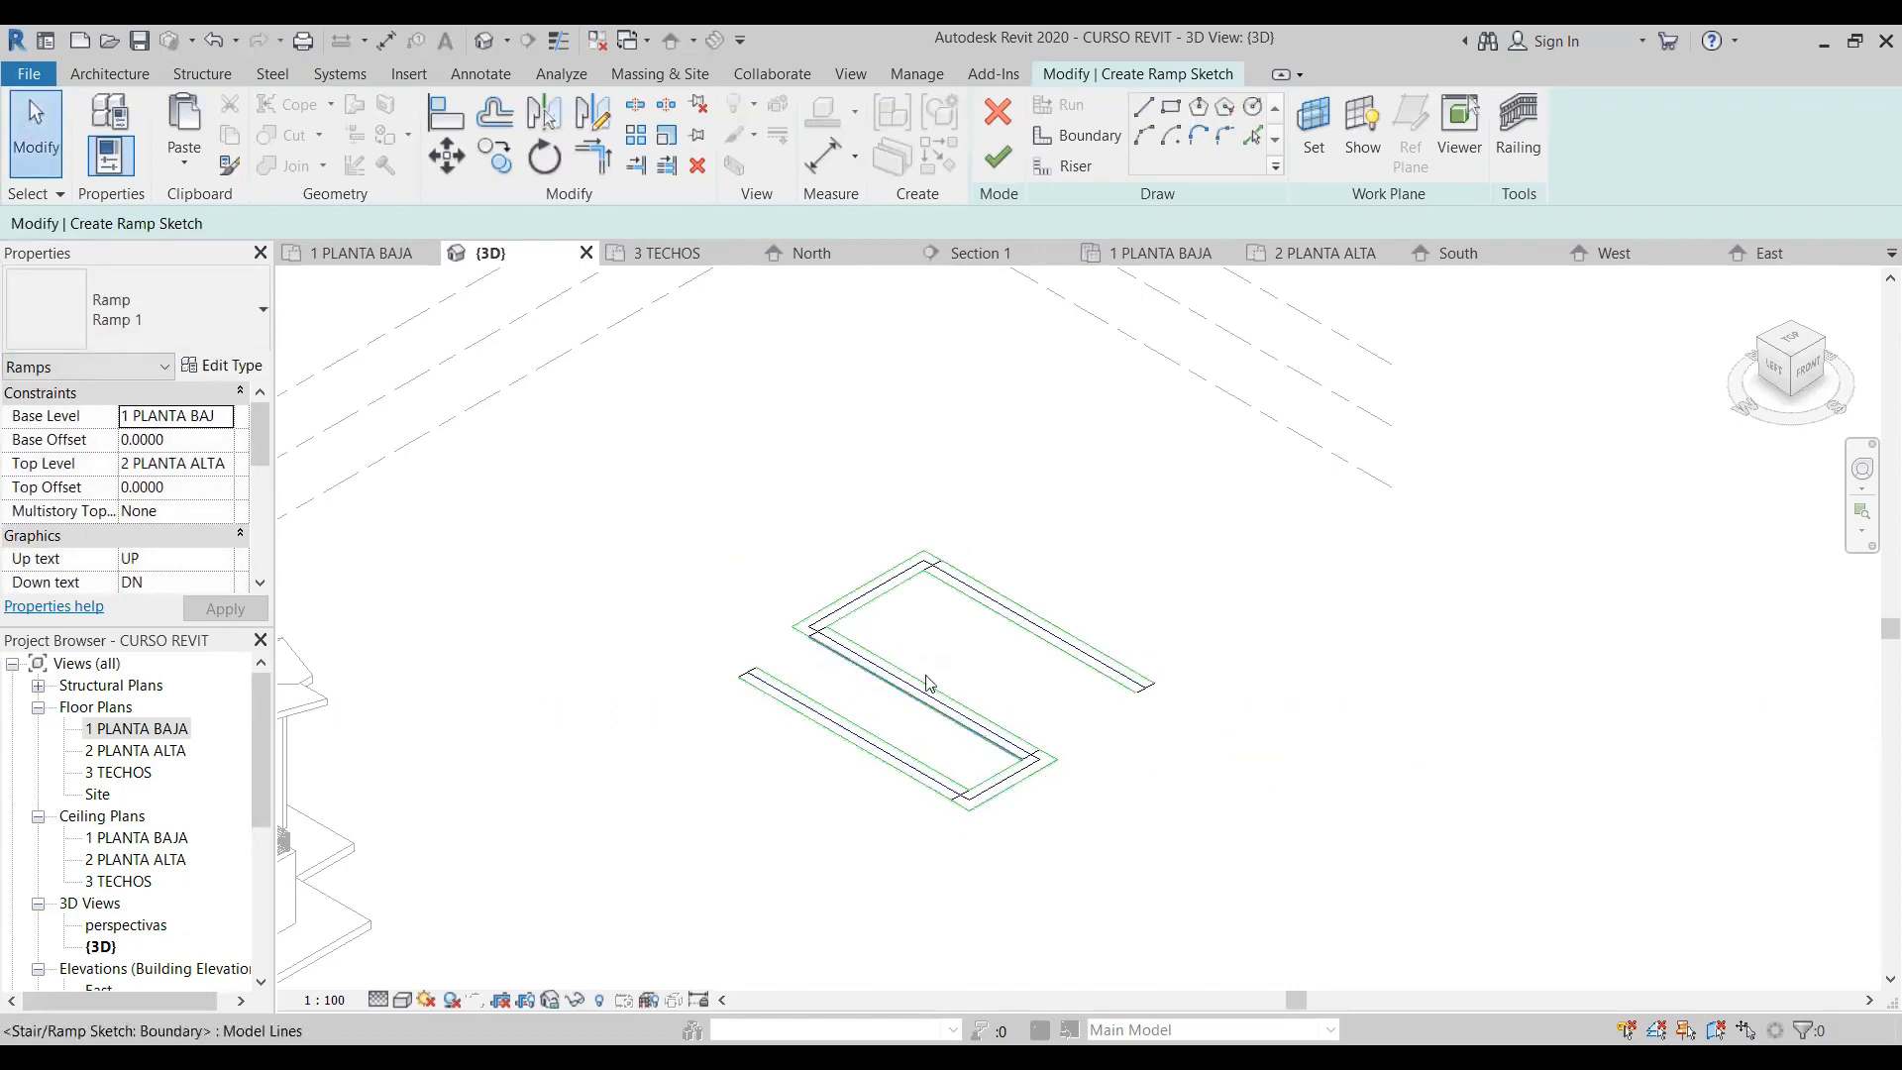
{"action": "left_click", "coordinate": [1012, 169]}
{"action": "left_click", "coordinate": [1146, 849]}
- Delete both railings of the zigzag ramp
{"action": "scroll", "coordinate": [993, 713], "scroll_direction": "up", "scroll_amount": 3}
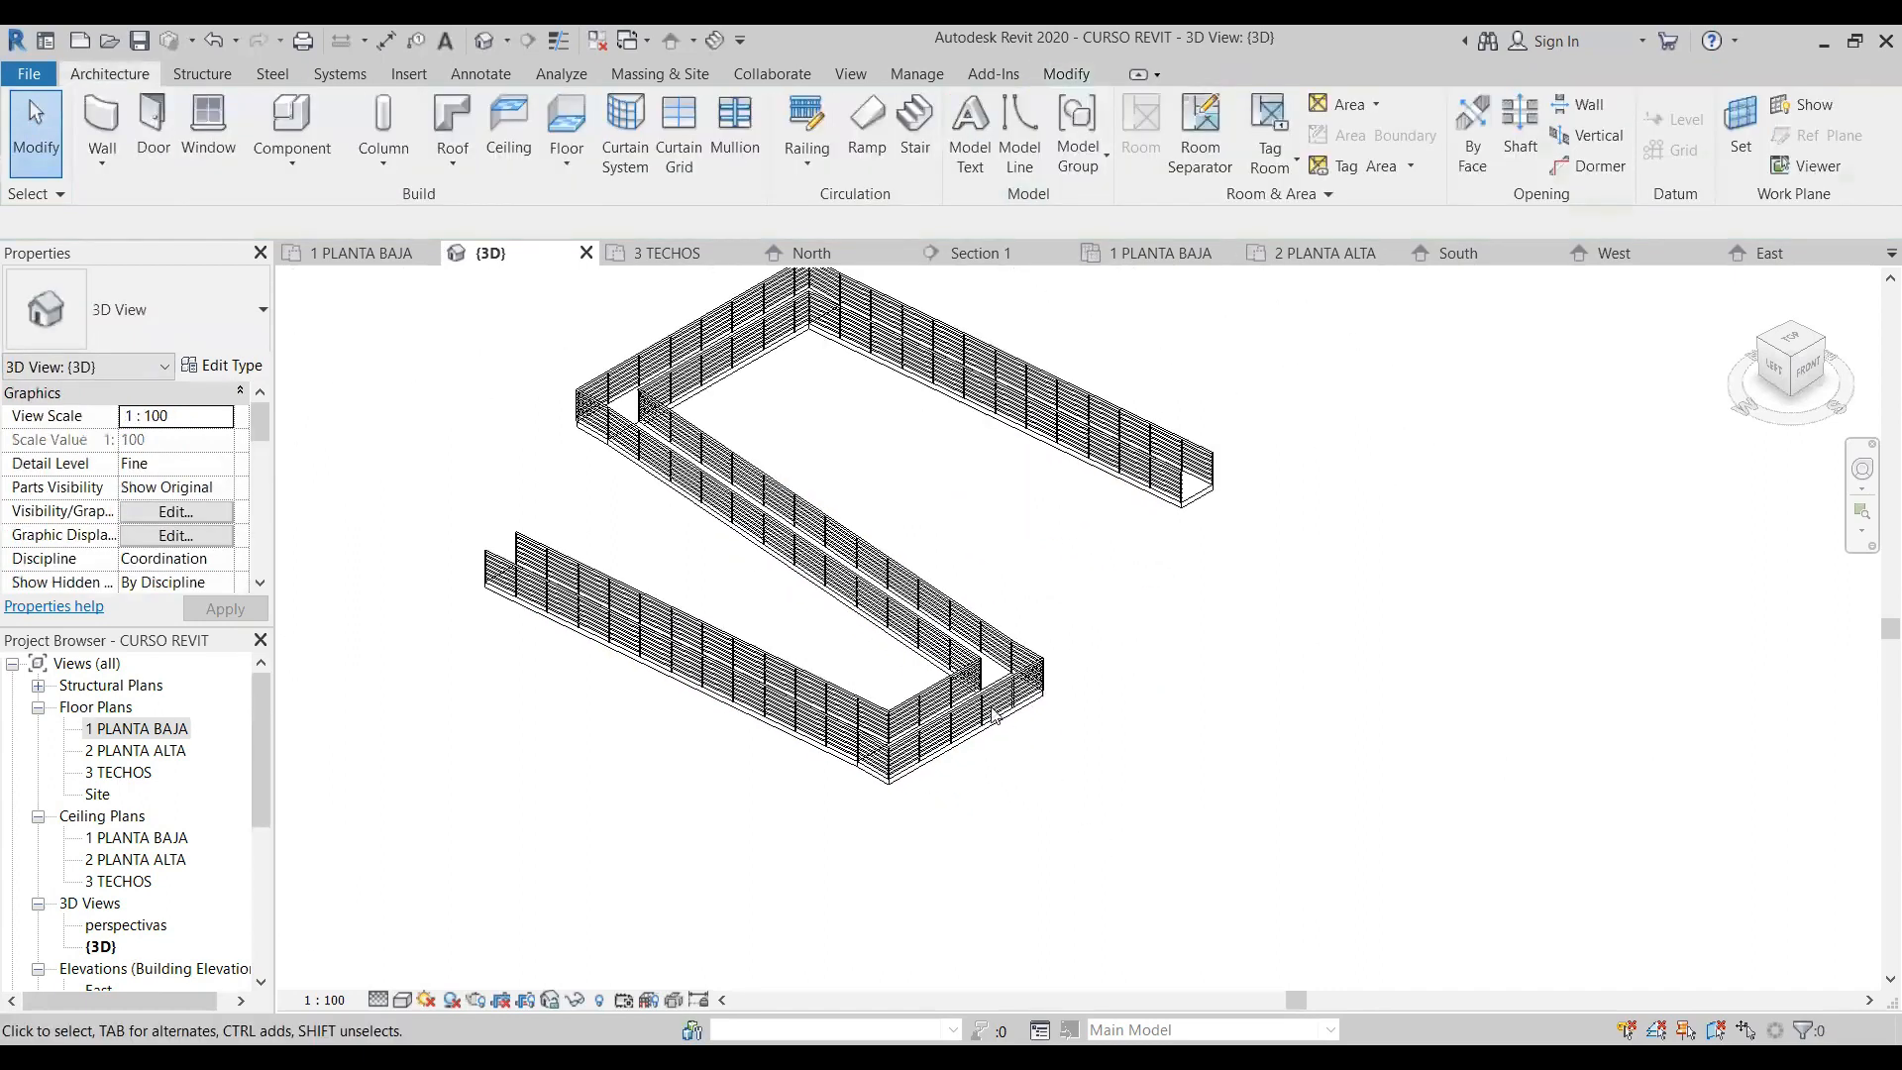
{"action": "left_click", "coordinate": [976, 698]}
{"action": "key", "text": "Delete"}
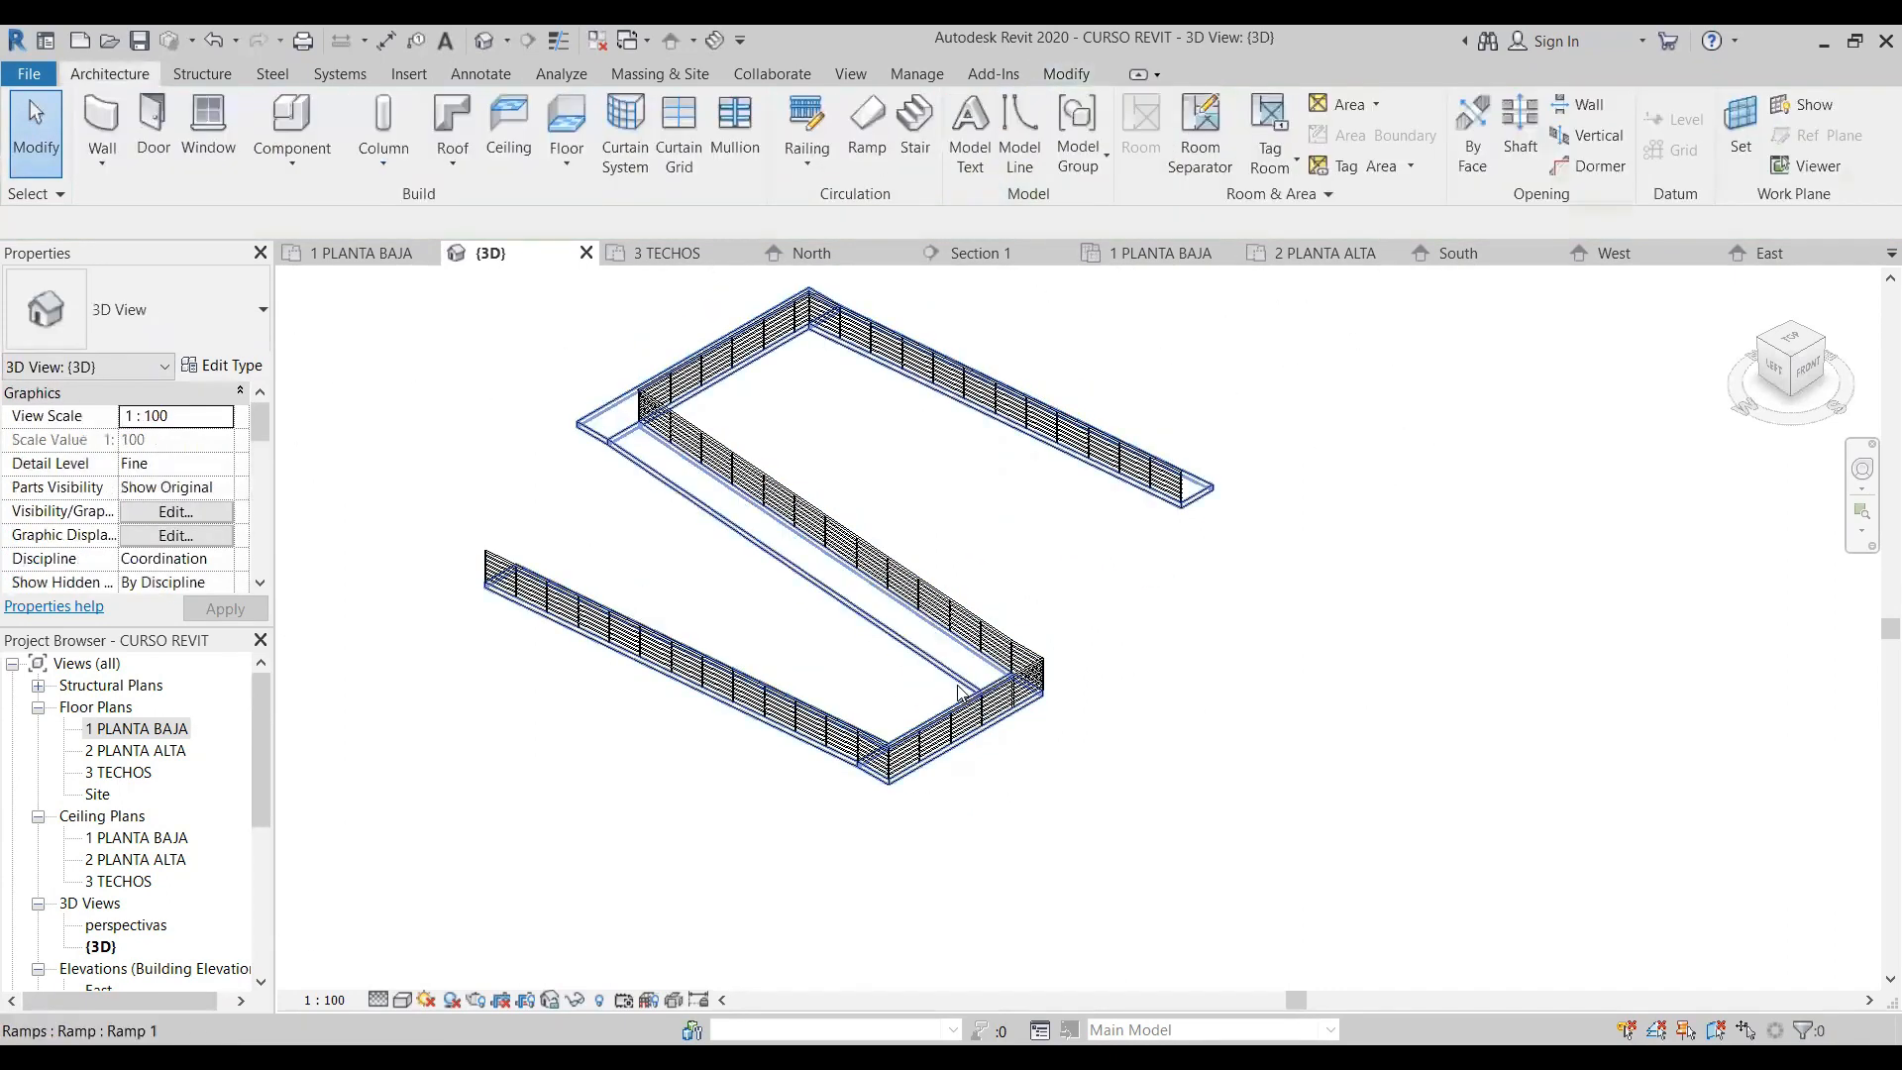
{"action": "left_click", "coordinate": [955, 642]}
{"action": "key", "text": "Delete"}
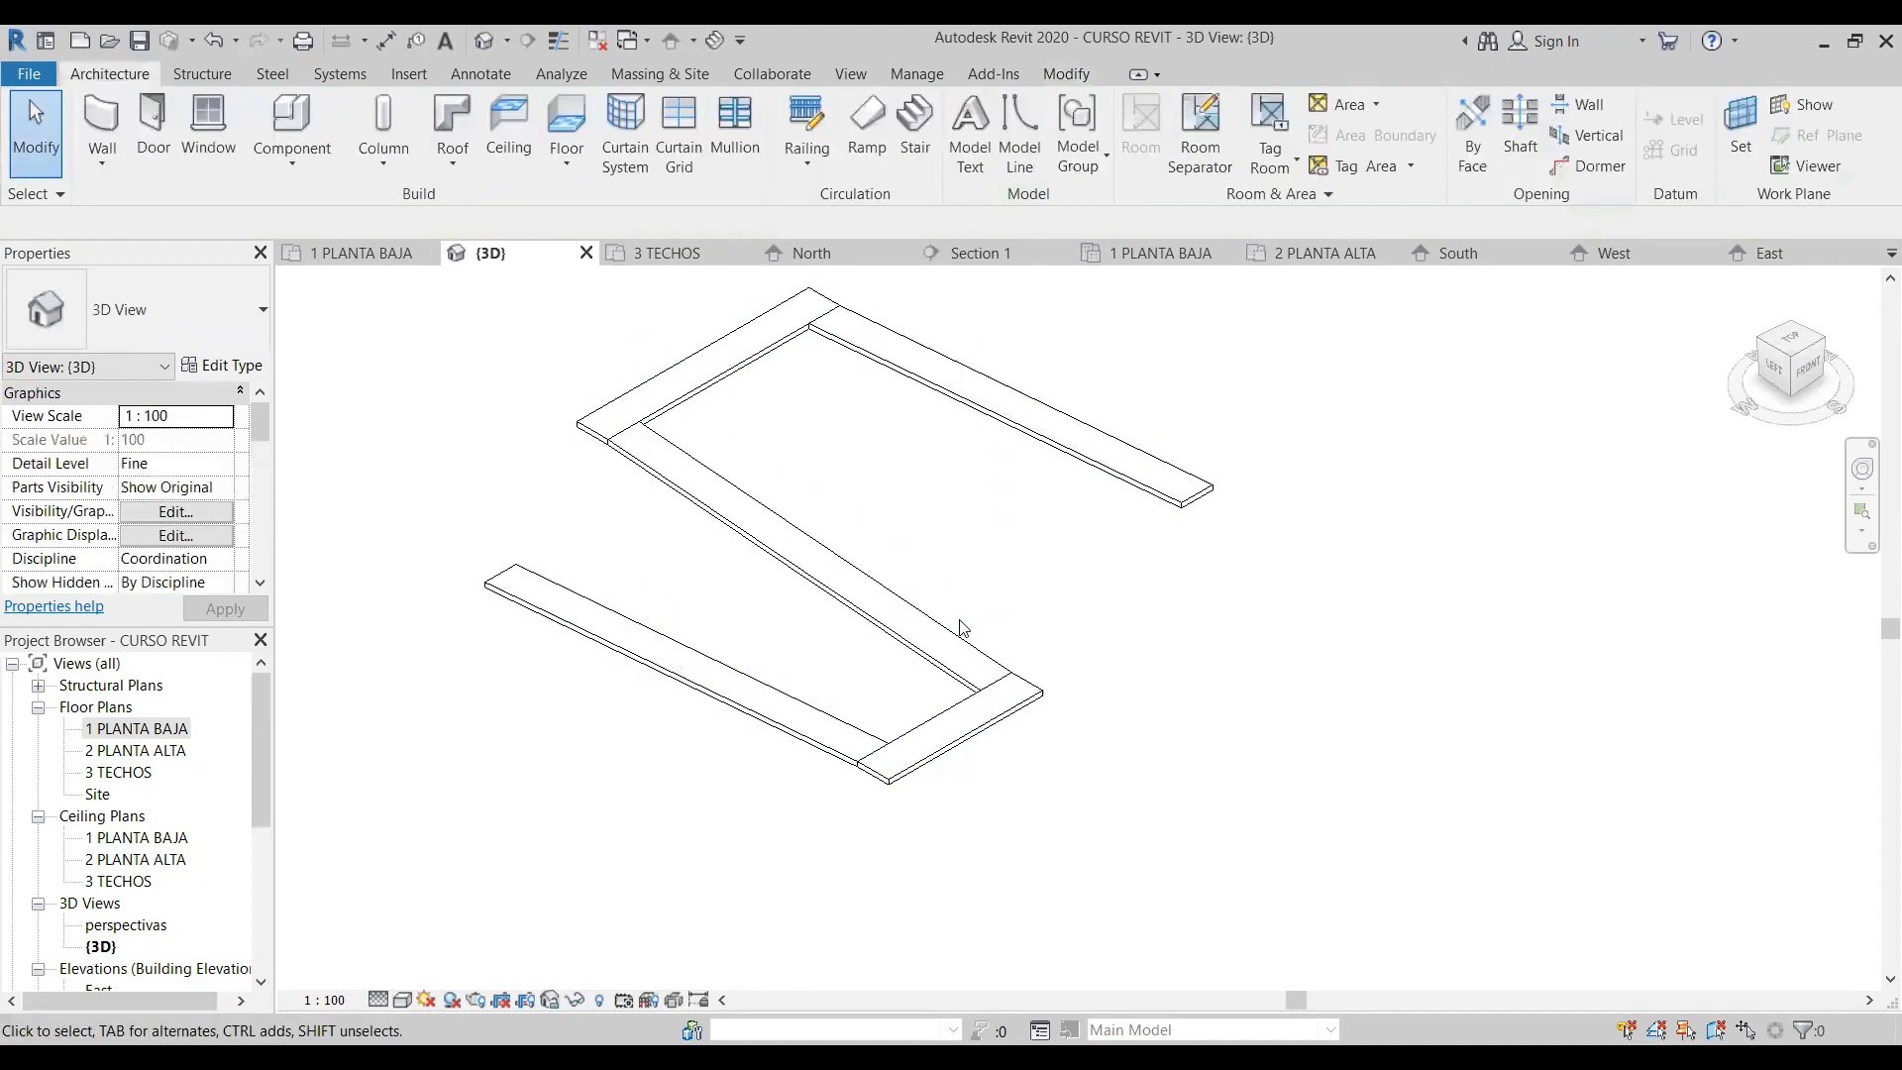
{"action": "scroll", "coordinate": [908, 707], "scroll_direction": "down", "scroll_amount": 3}
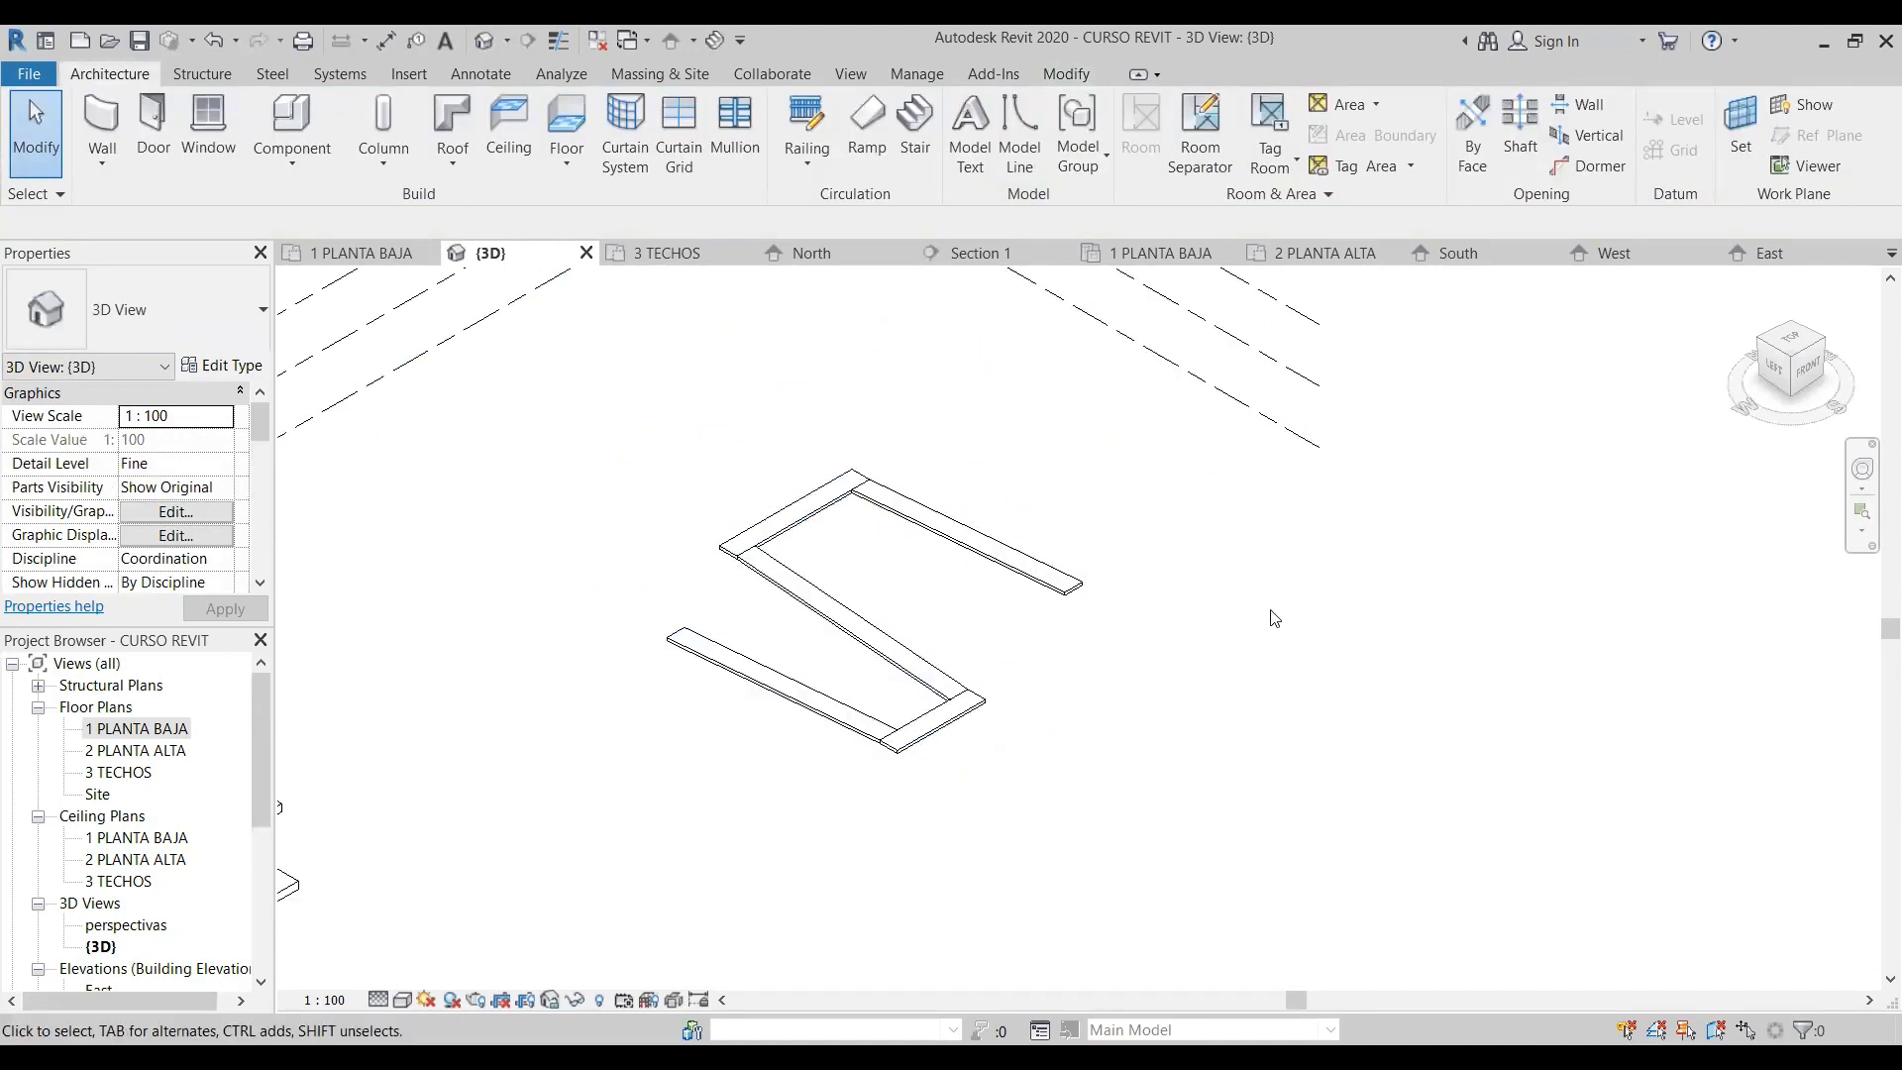
- Delete the zigzag ramp and start a new ramp sketch in the 1 PLANTA BAJA floor plan
{"action": "left_click", "coordinate": [936, 522]}
{"action": "key", "text": "Delete"}
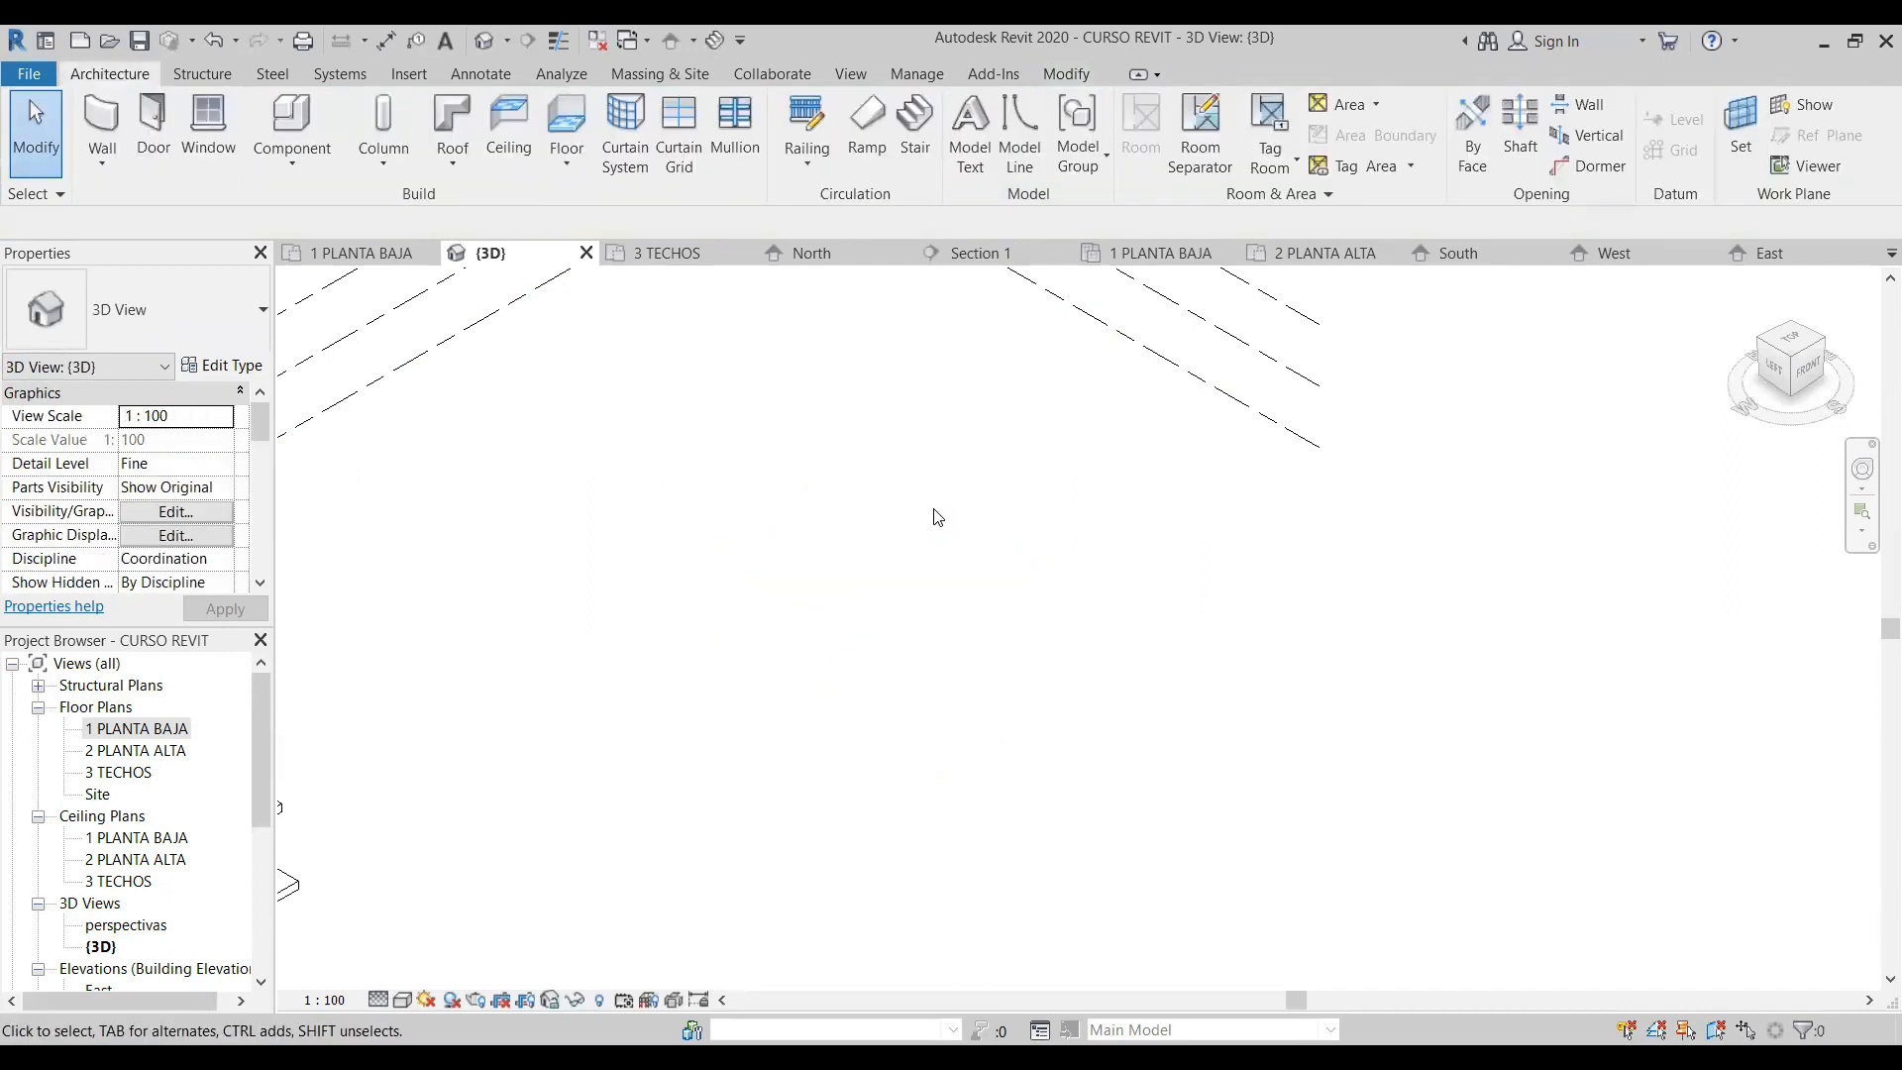
{"action": "left_click", "coordinate": [867, 127]}
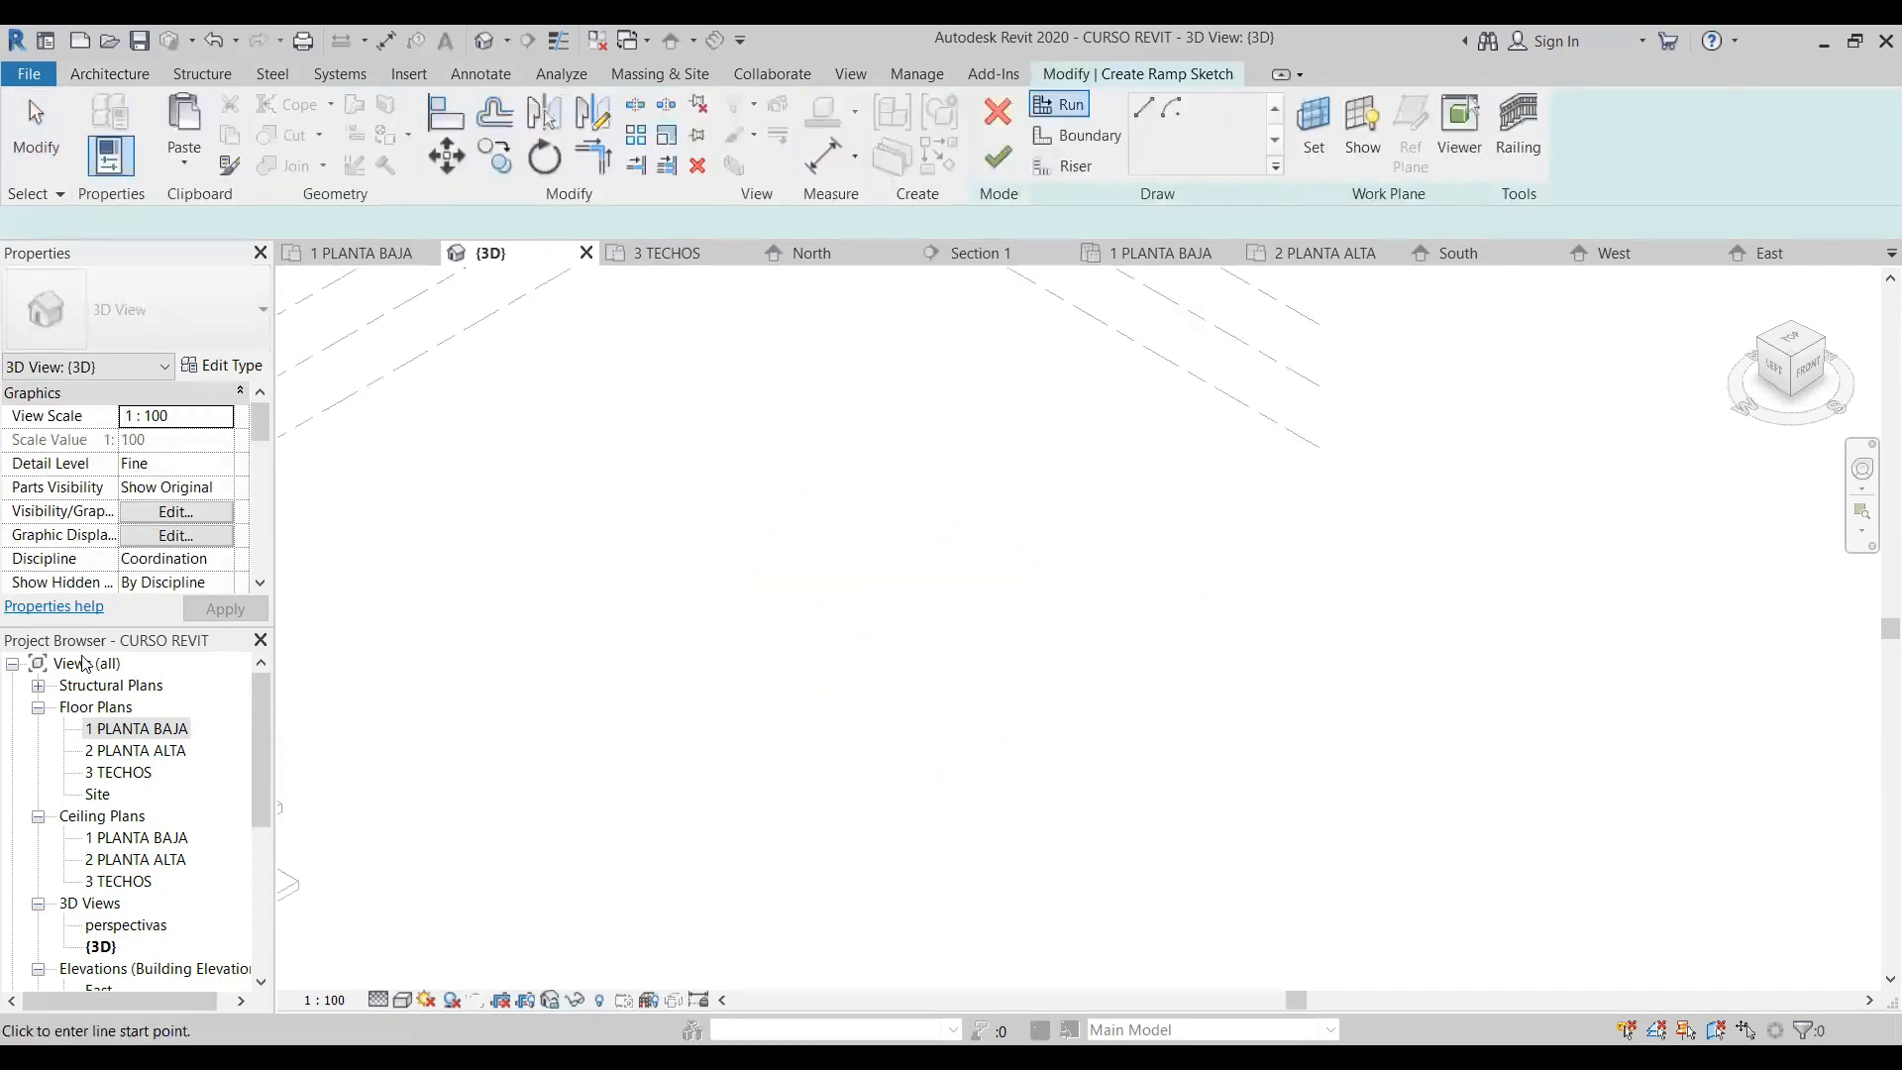
{"action": "double_click", "coordinate": [164, 730]}
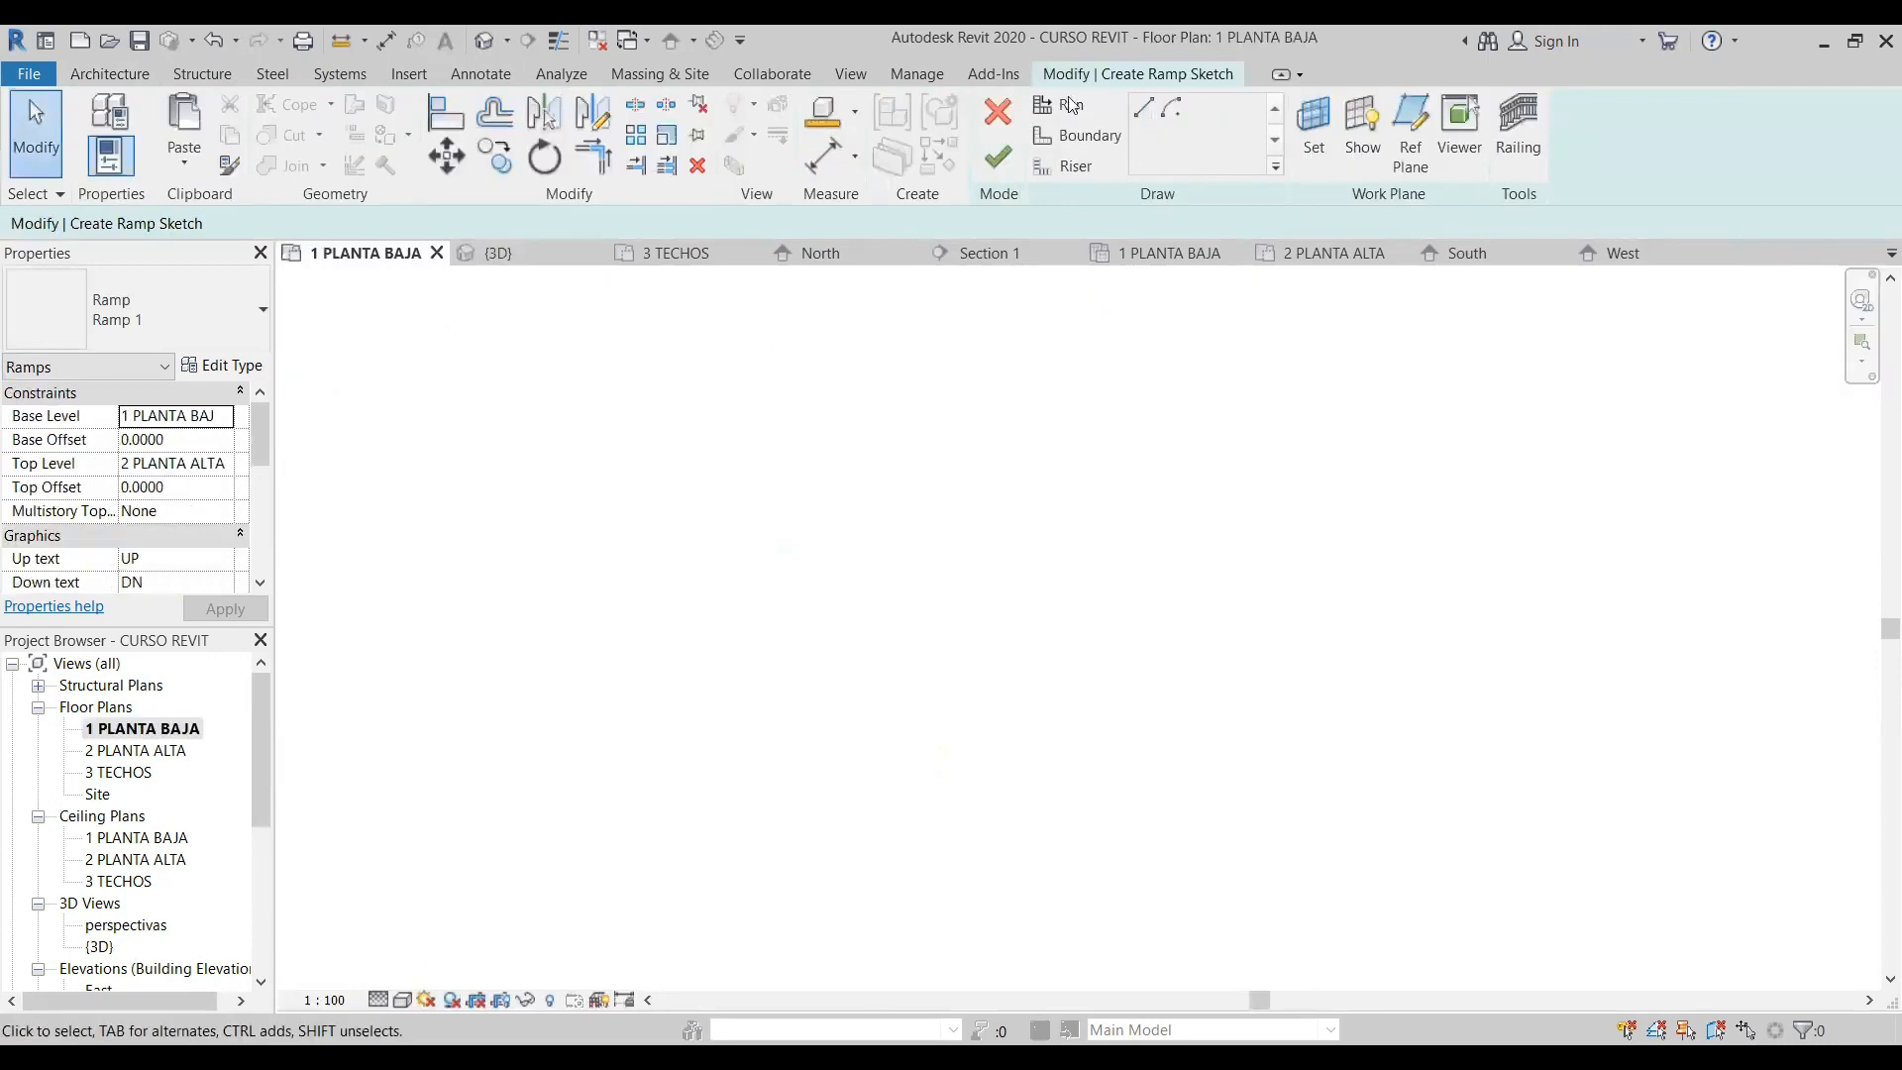
{"action": "left_click", "coordinate": [1080, 138]}
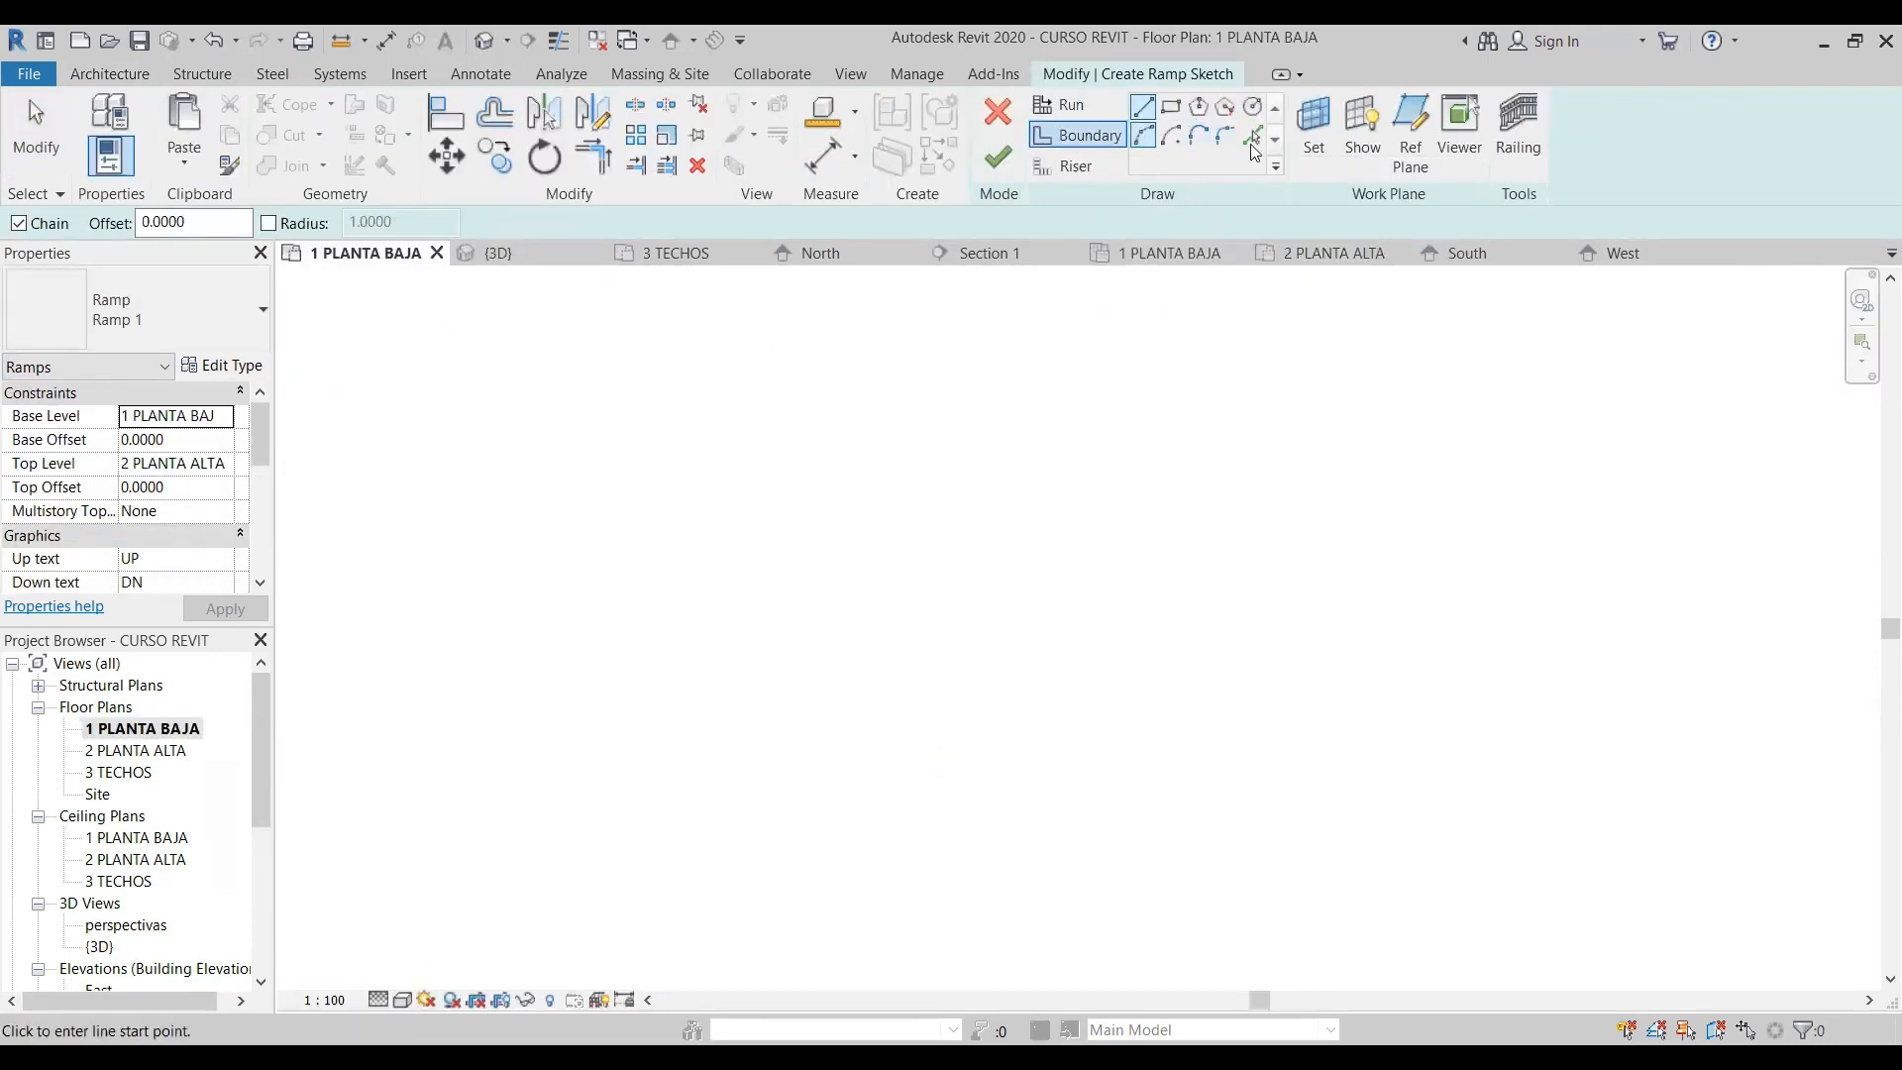
{"action": "scroll", "coordinate": [962, 598], "scroll_direction": "down", "scroll_amount": 5}
{"action": "scroll", "coordinate": [538, 634], "scroll_direction": "up", "scroll_amount": 5}
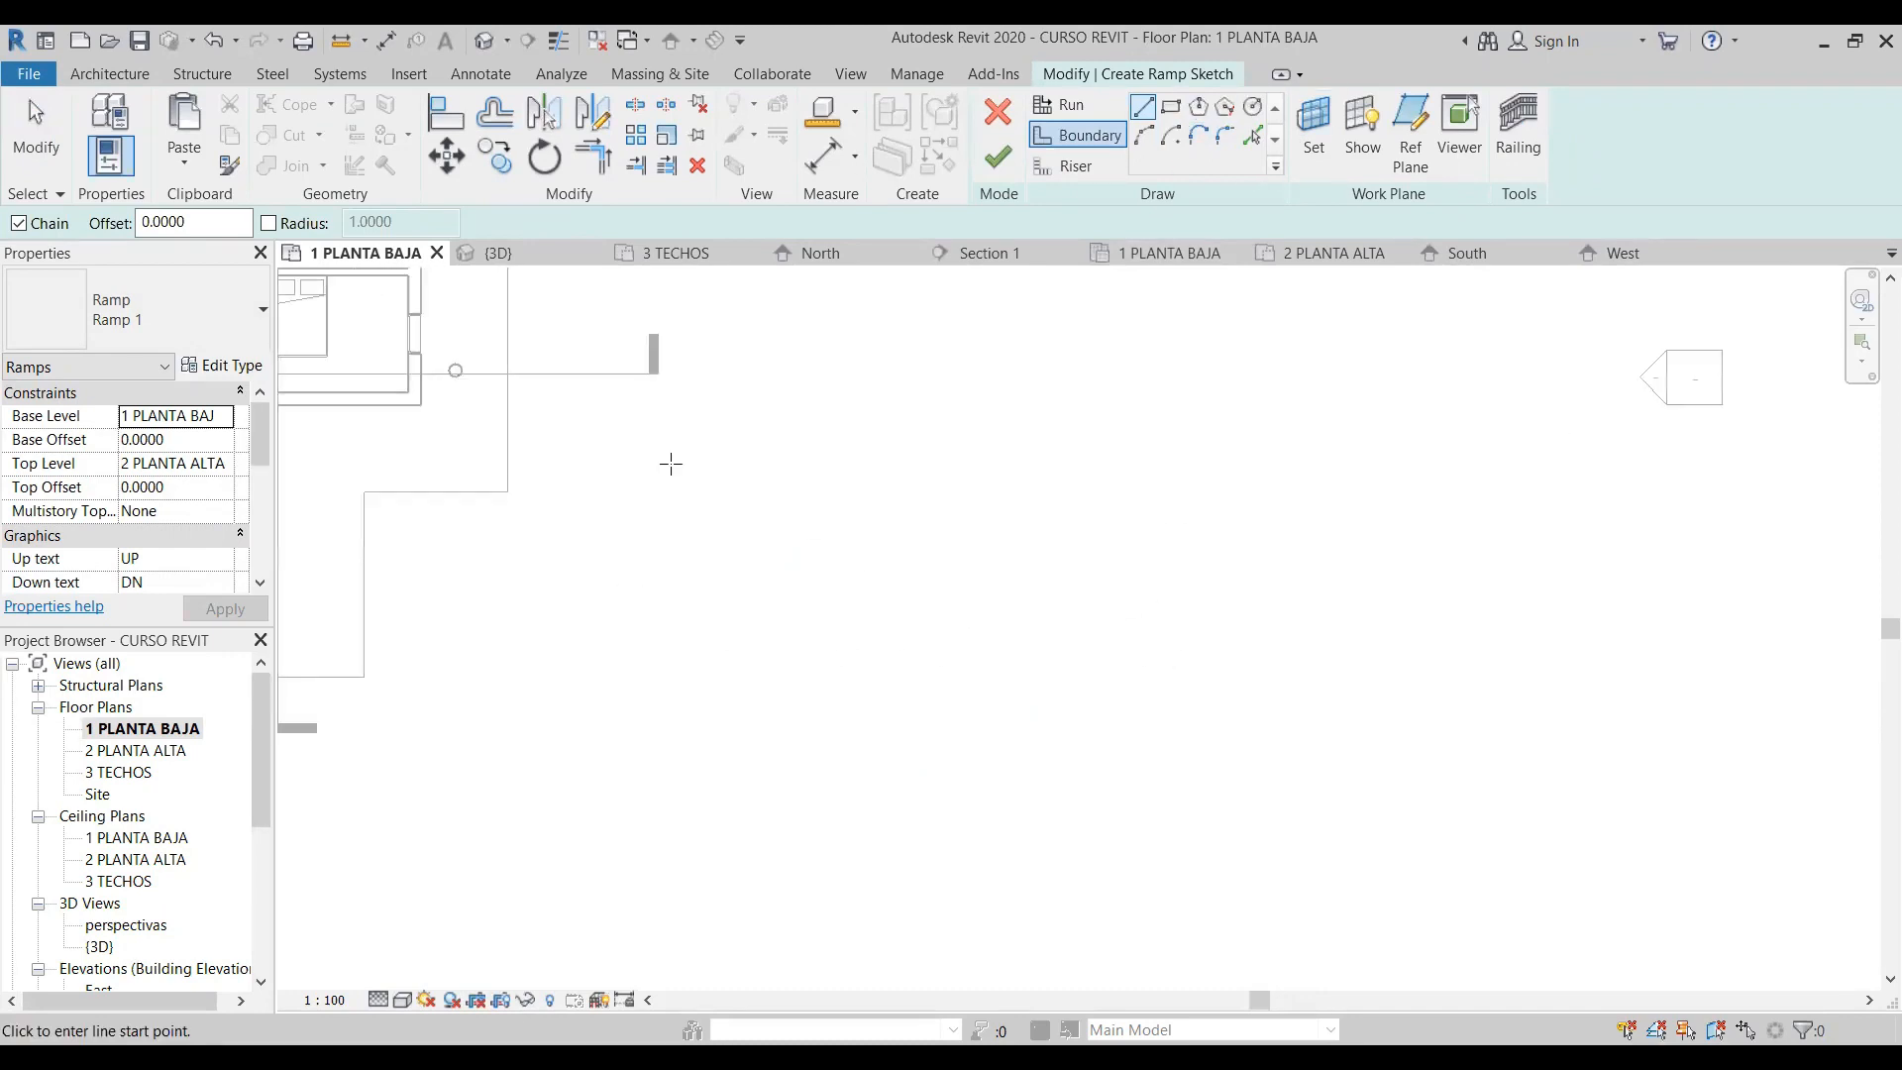
{"action": "left_click", "coordinate": [997, 111]}
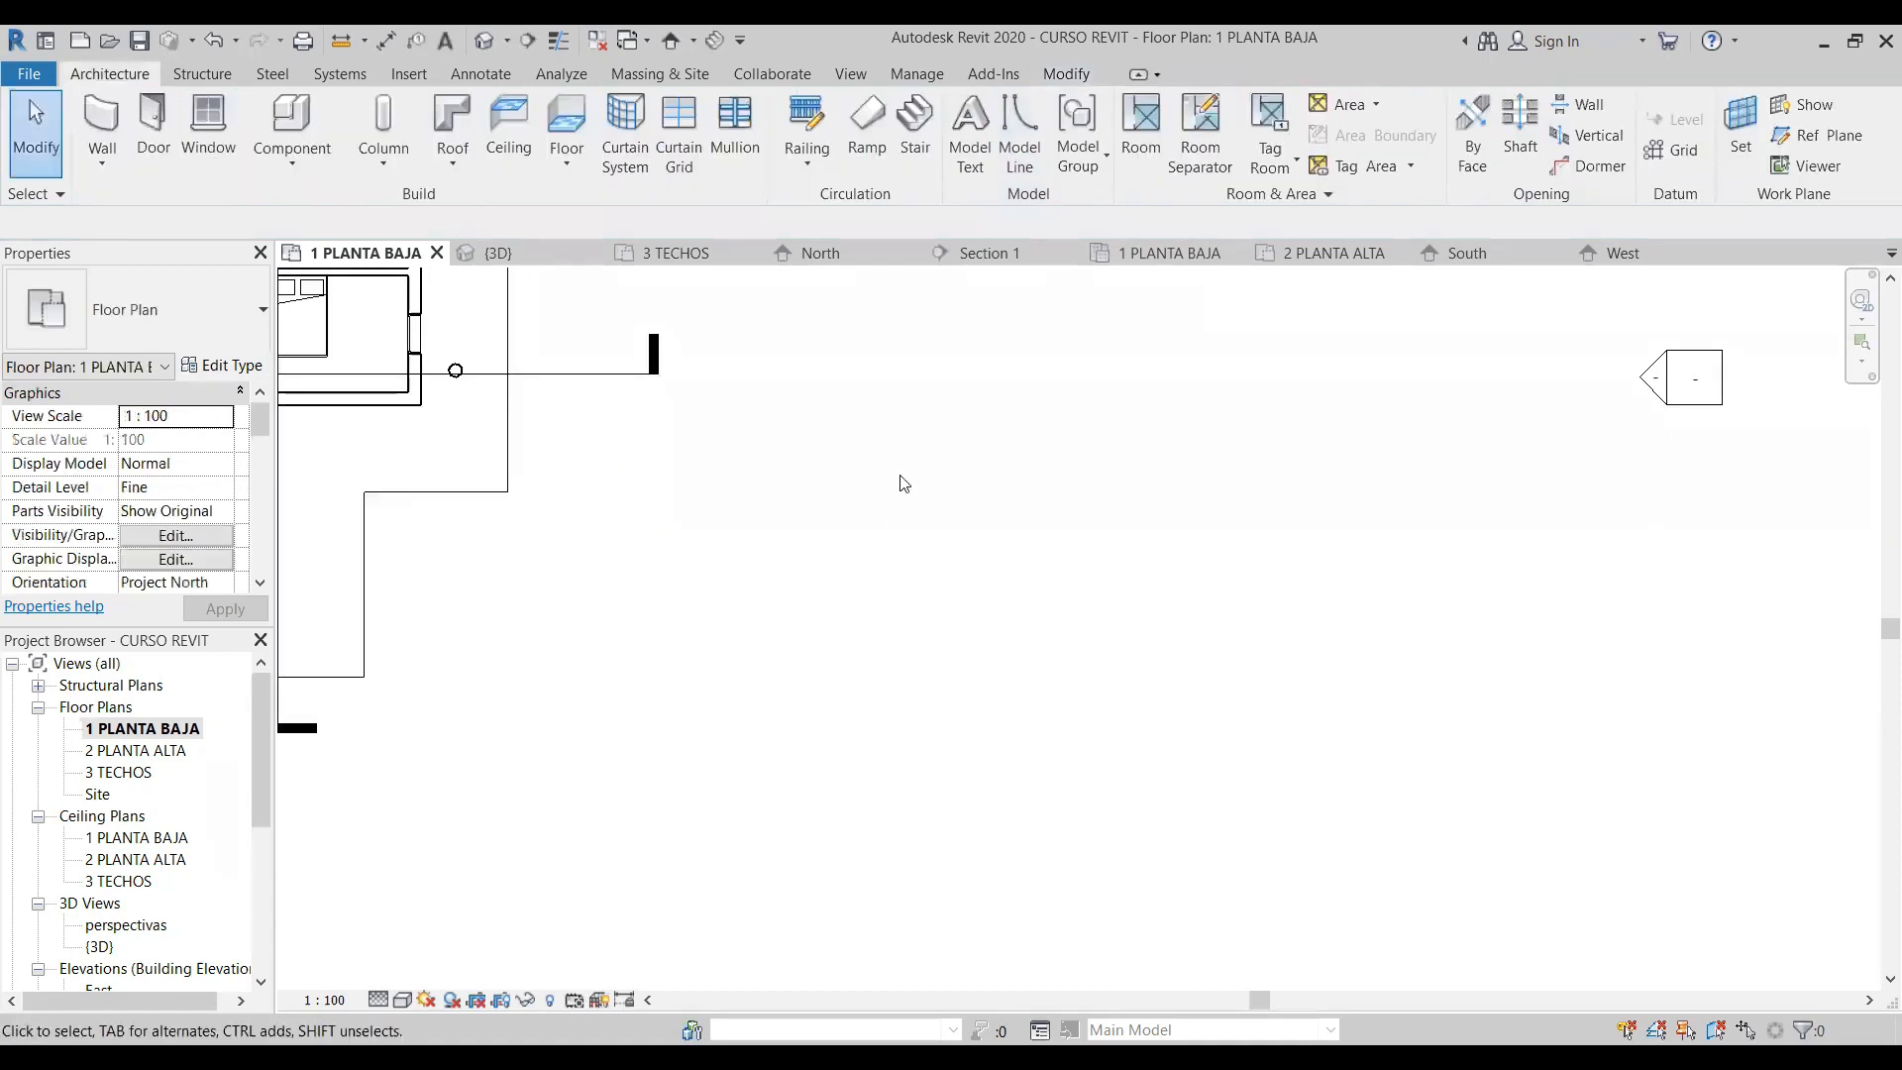
- Sketch a new ramp beside the house with a horizontal 12 m run, a perpendicular 12 m run and a third run back toward the house
{"action": "left_click", "coordinate": [866, 123]}
{"action": "left_click", "coordinate": [1149, 113]}
{"action": "left_click", "coordinate": [716, 657]}
{"action": "left_click", "coordinate": [1238, 658]}
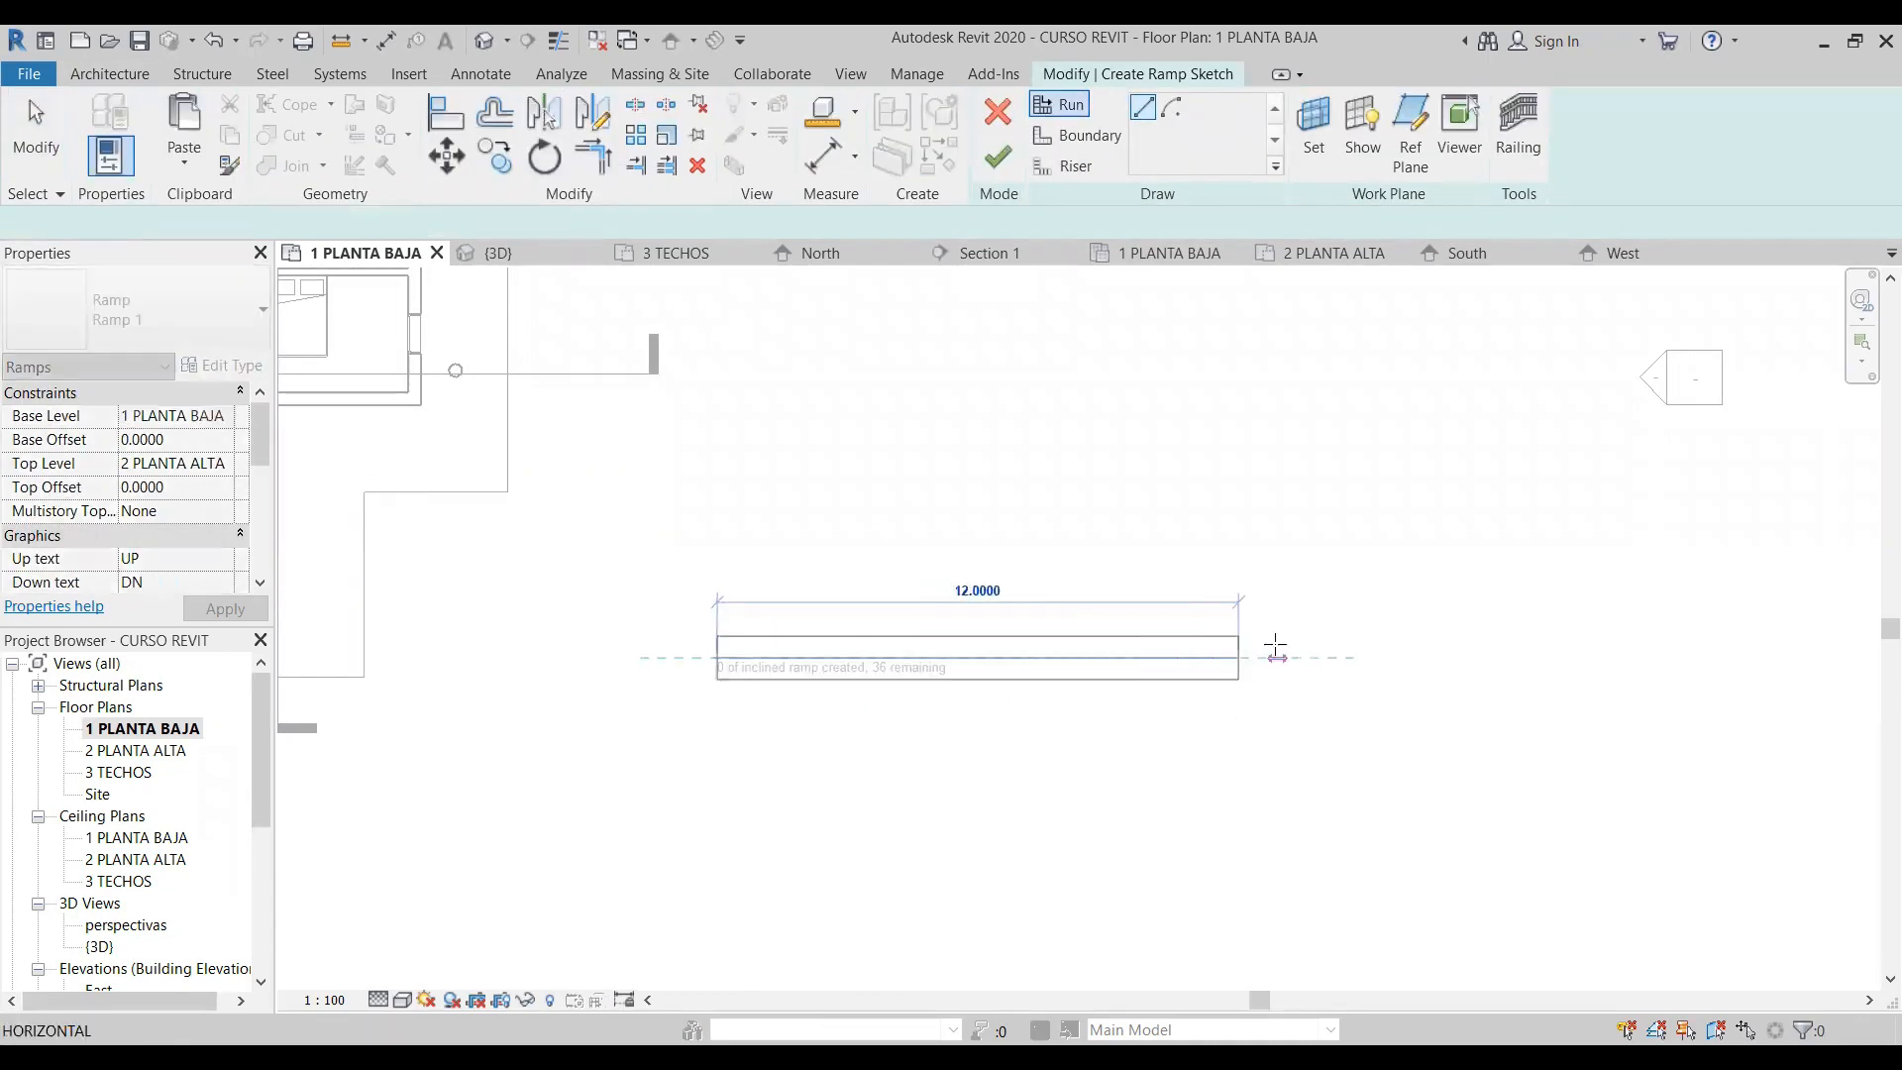
{"action": "left_click", "coordinate": [1394, 659]}
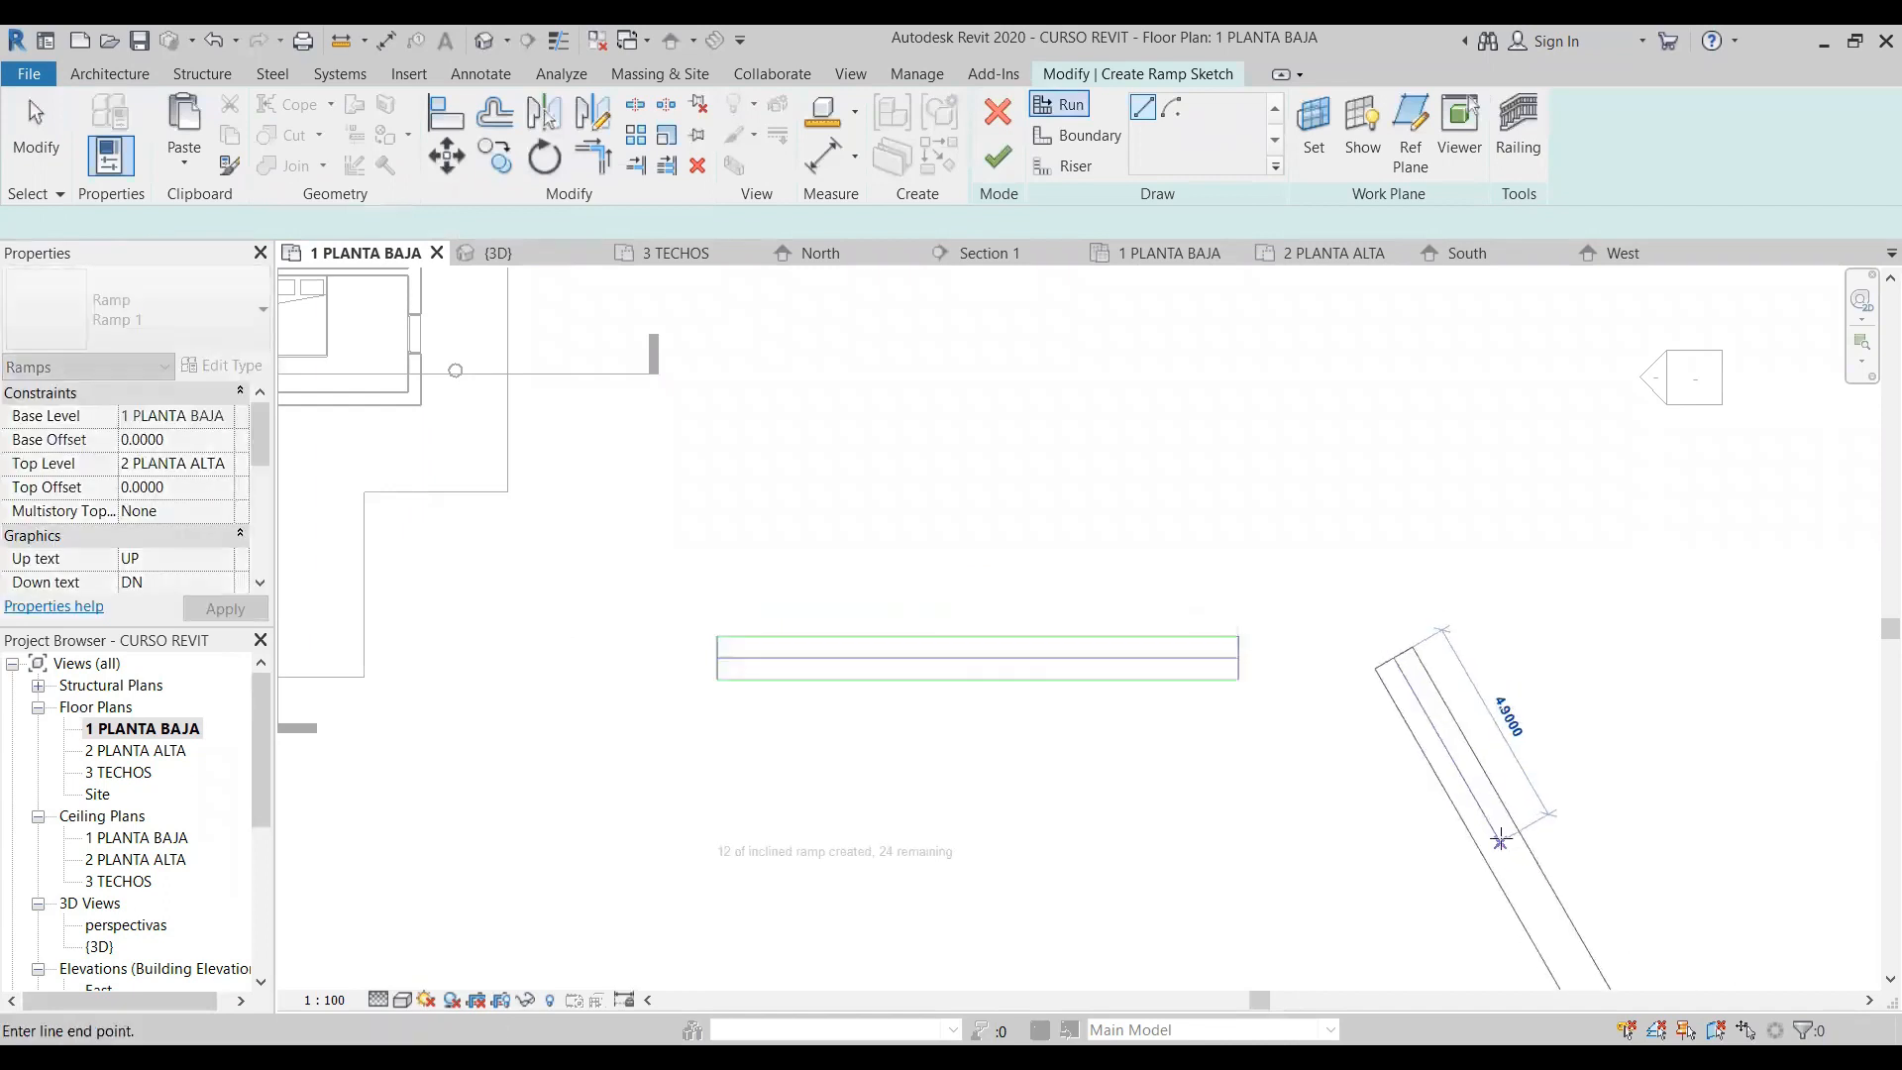
{"action": "middle_click_drag", "start_coordinate": [1474, 842], "coordinate": [1231, 424]}
{"action": "left_click", "coordinate": [1141, 762]}
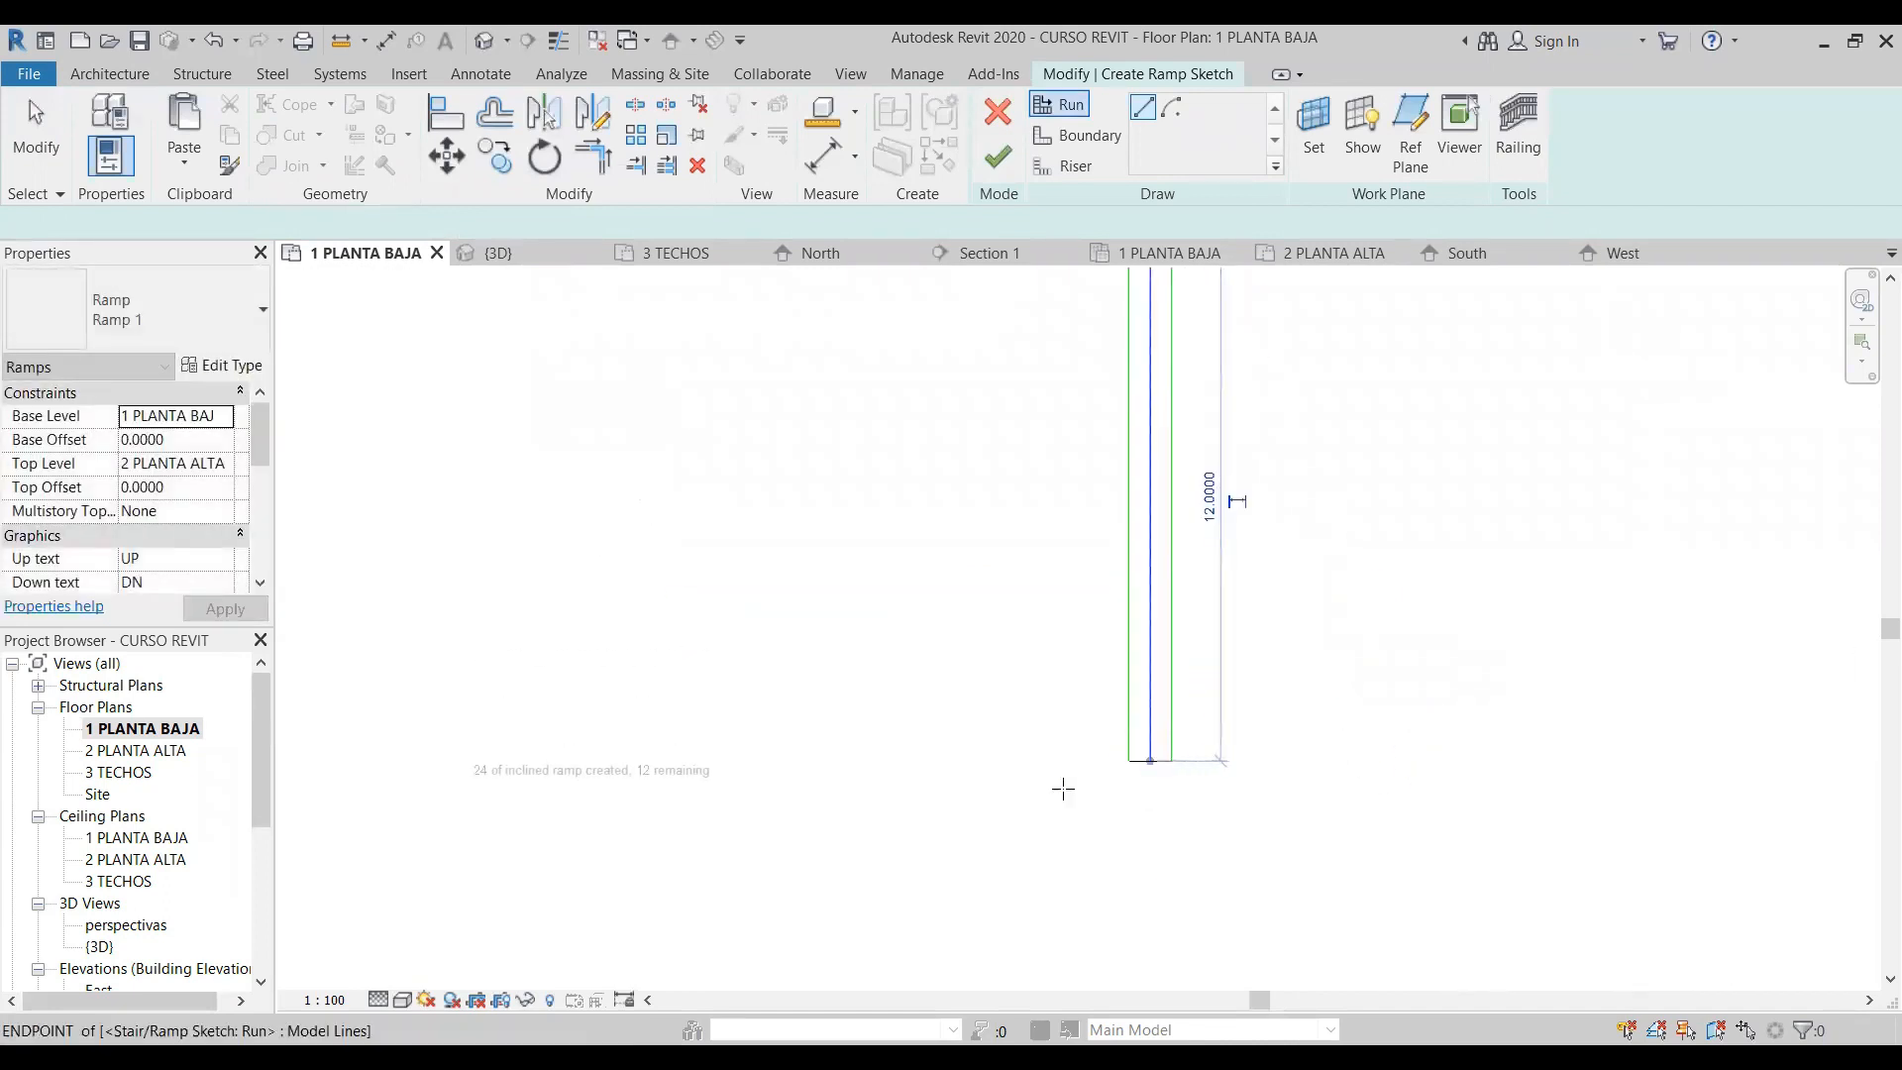
{"action": "left_click", "coordinate": [1150, 872]}
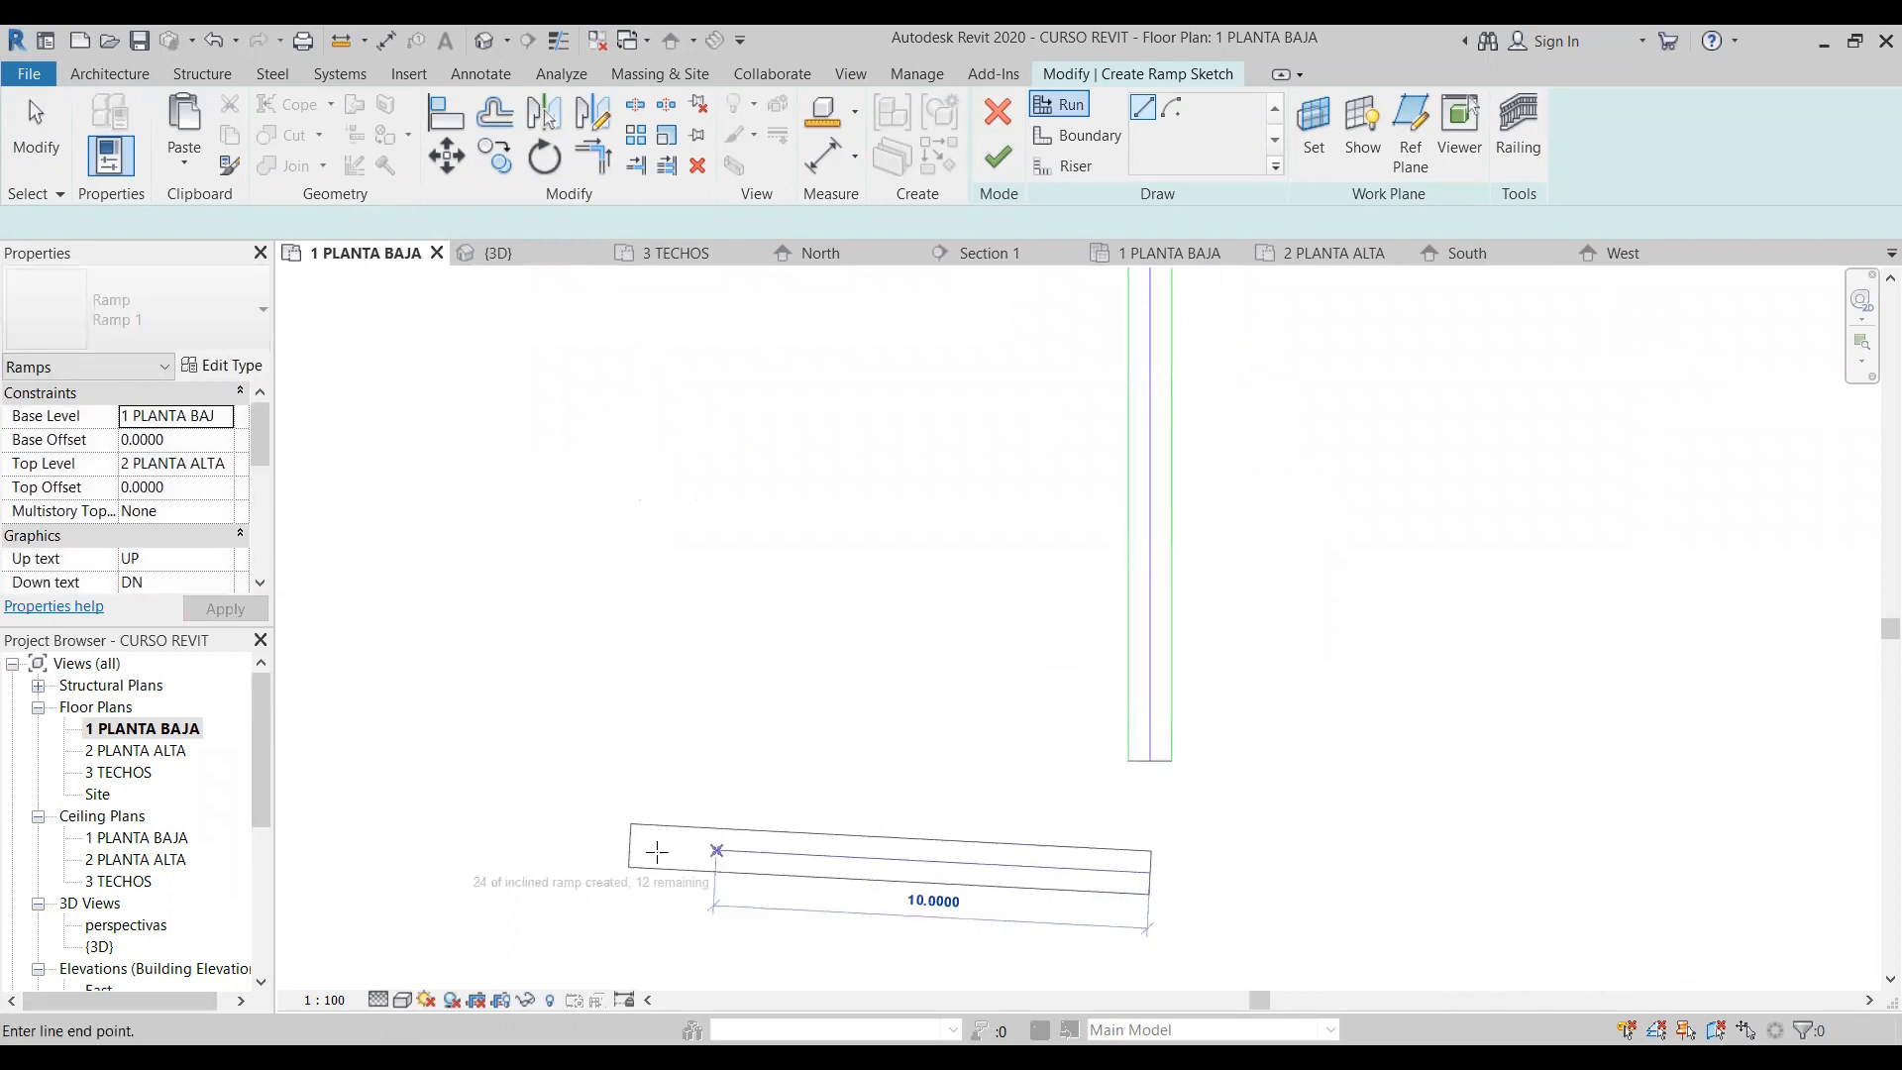
{"action": "left_click", "coordinate": [518, 874]}
{"action": "key", "text": "Escape"}
{"action": "left_click", "coordinate": [56, 137]}
- Examine the boundary, riser and run lines of the ramp sketch's first horizontal run
{"action": "middle_click_drag", "start_coordinate": [987, 554], "coordinate": [1019, 942]}
{"action": "scroll", "coordinate": [804, 639], "scroll_direction": "up", "scroll_amount": 2}
{"action": "scroll", "coordinate": [458, 626], "scroll_direction": "up", "scroll_amount": 2}
{"action": "middle_click_drag", "start_coordinate": [698, 625], "coordinate": [1049, 601]}
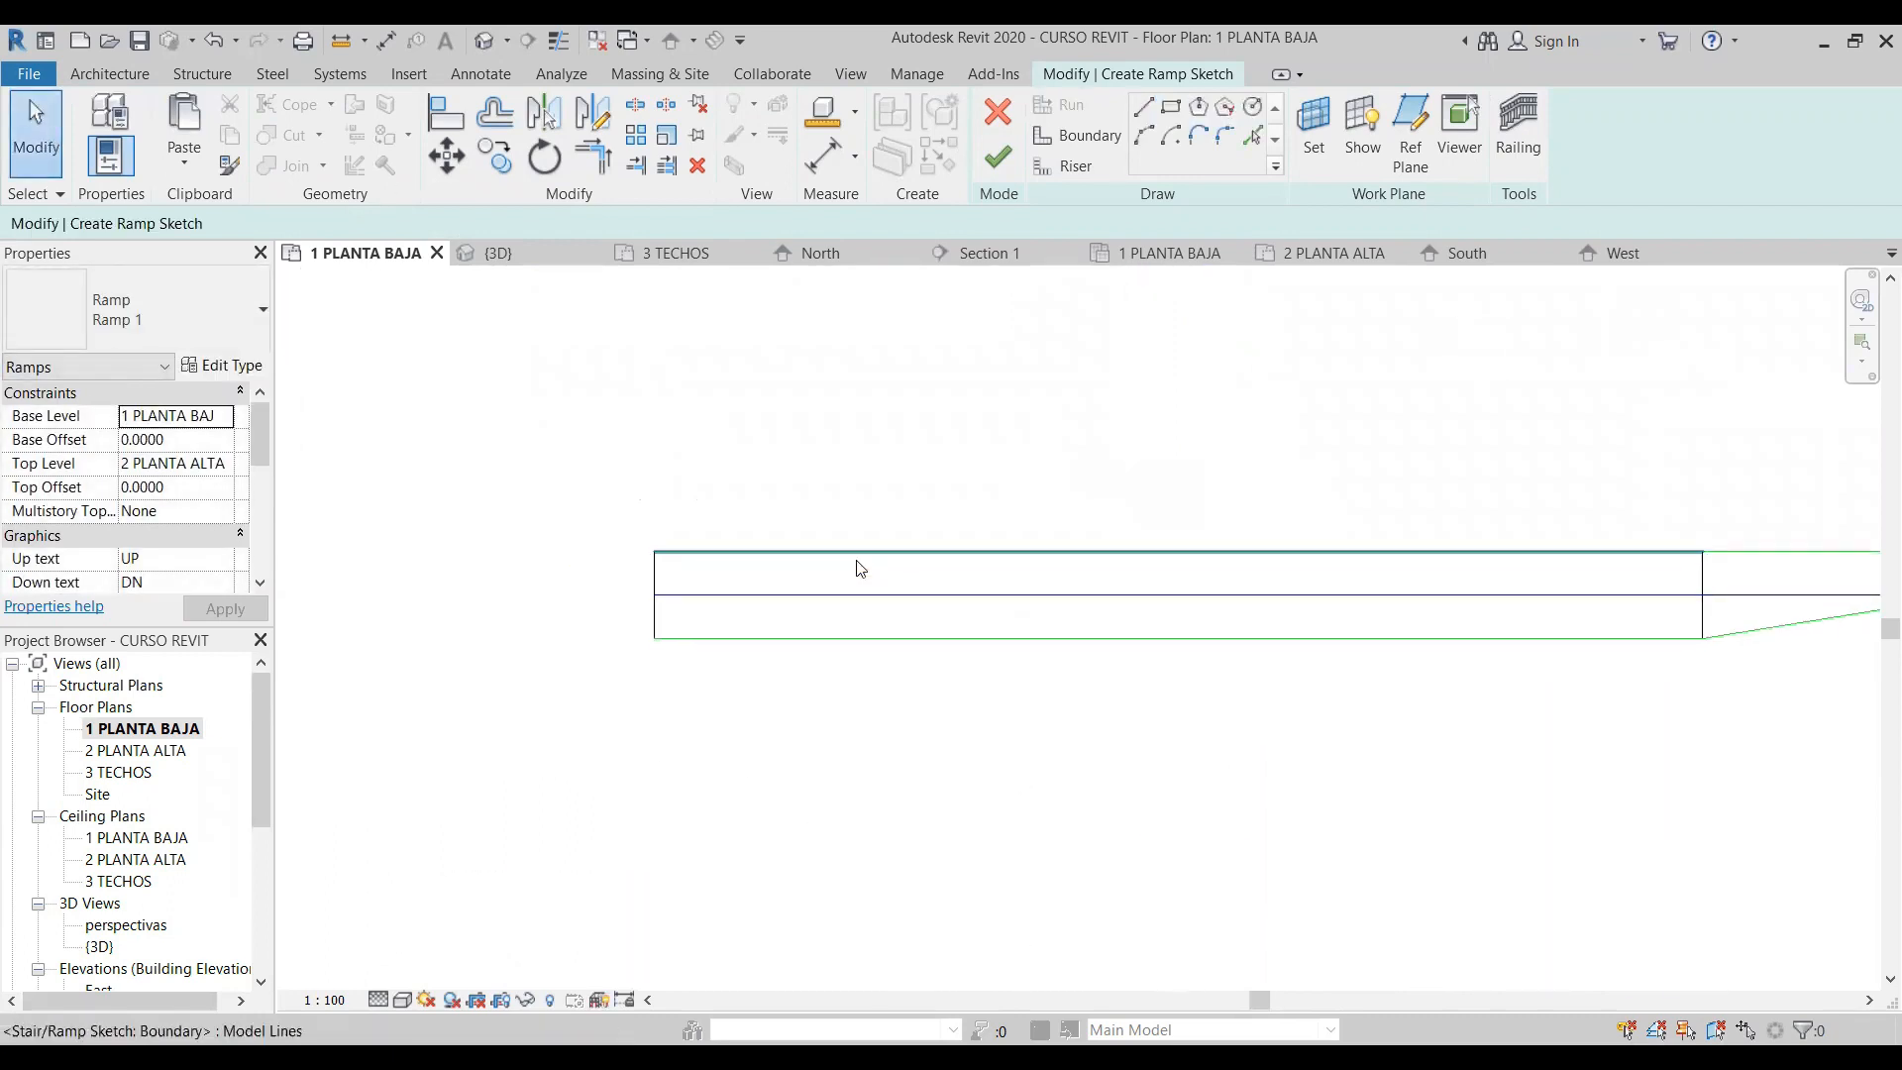
{"action": "left_click", "coordinate": [855, 560]}
{"action": "left_click", "coordinate": [1034, 792]}
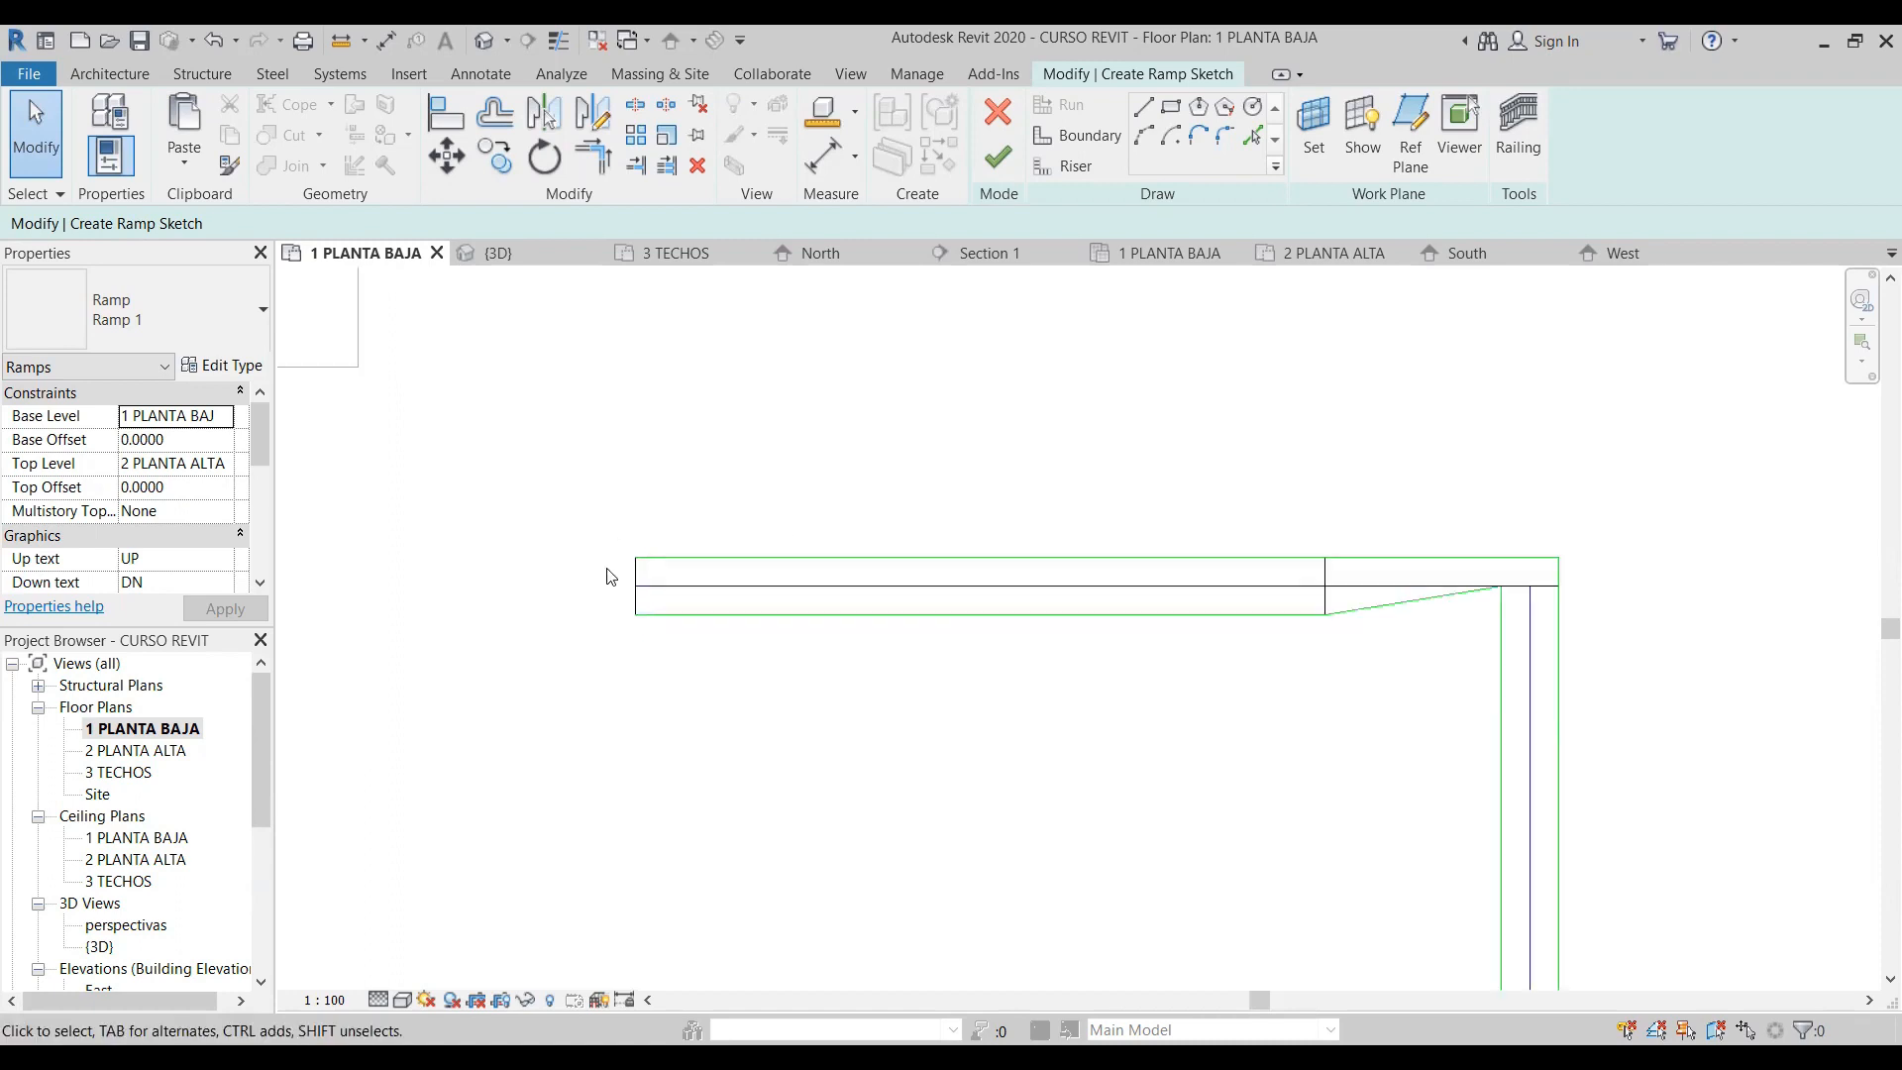
- Delete all the run, boundary and riser lines from the ramp sketch
{"action": "scroll", "coordinate": [675, 632], "scroll_direction": "down", "scroll_amount": 4}
{"action": "left_click_drag", "start_coordinate": [1220, 900], "coordinate": [926, 545]}
{"action": "key", "text": "Delete"}
{"action": "scroll", "coordinate": [930, 552], "scroll_direction": "down", "scroll_amount": 2}
{"action": "left_click_drag", "start_coordinate": [1159, 926], "coordinate": [729, 848]}
{"action": "key", "text": "Delete"}
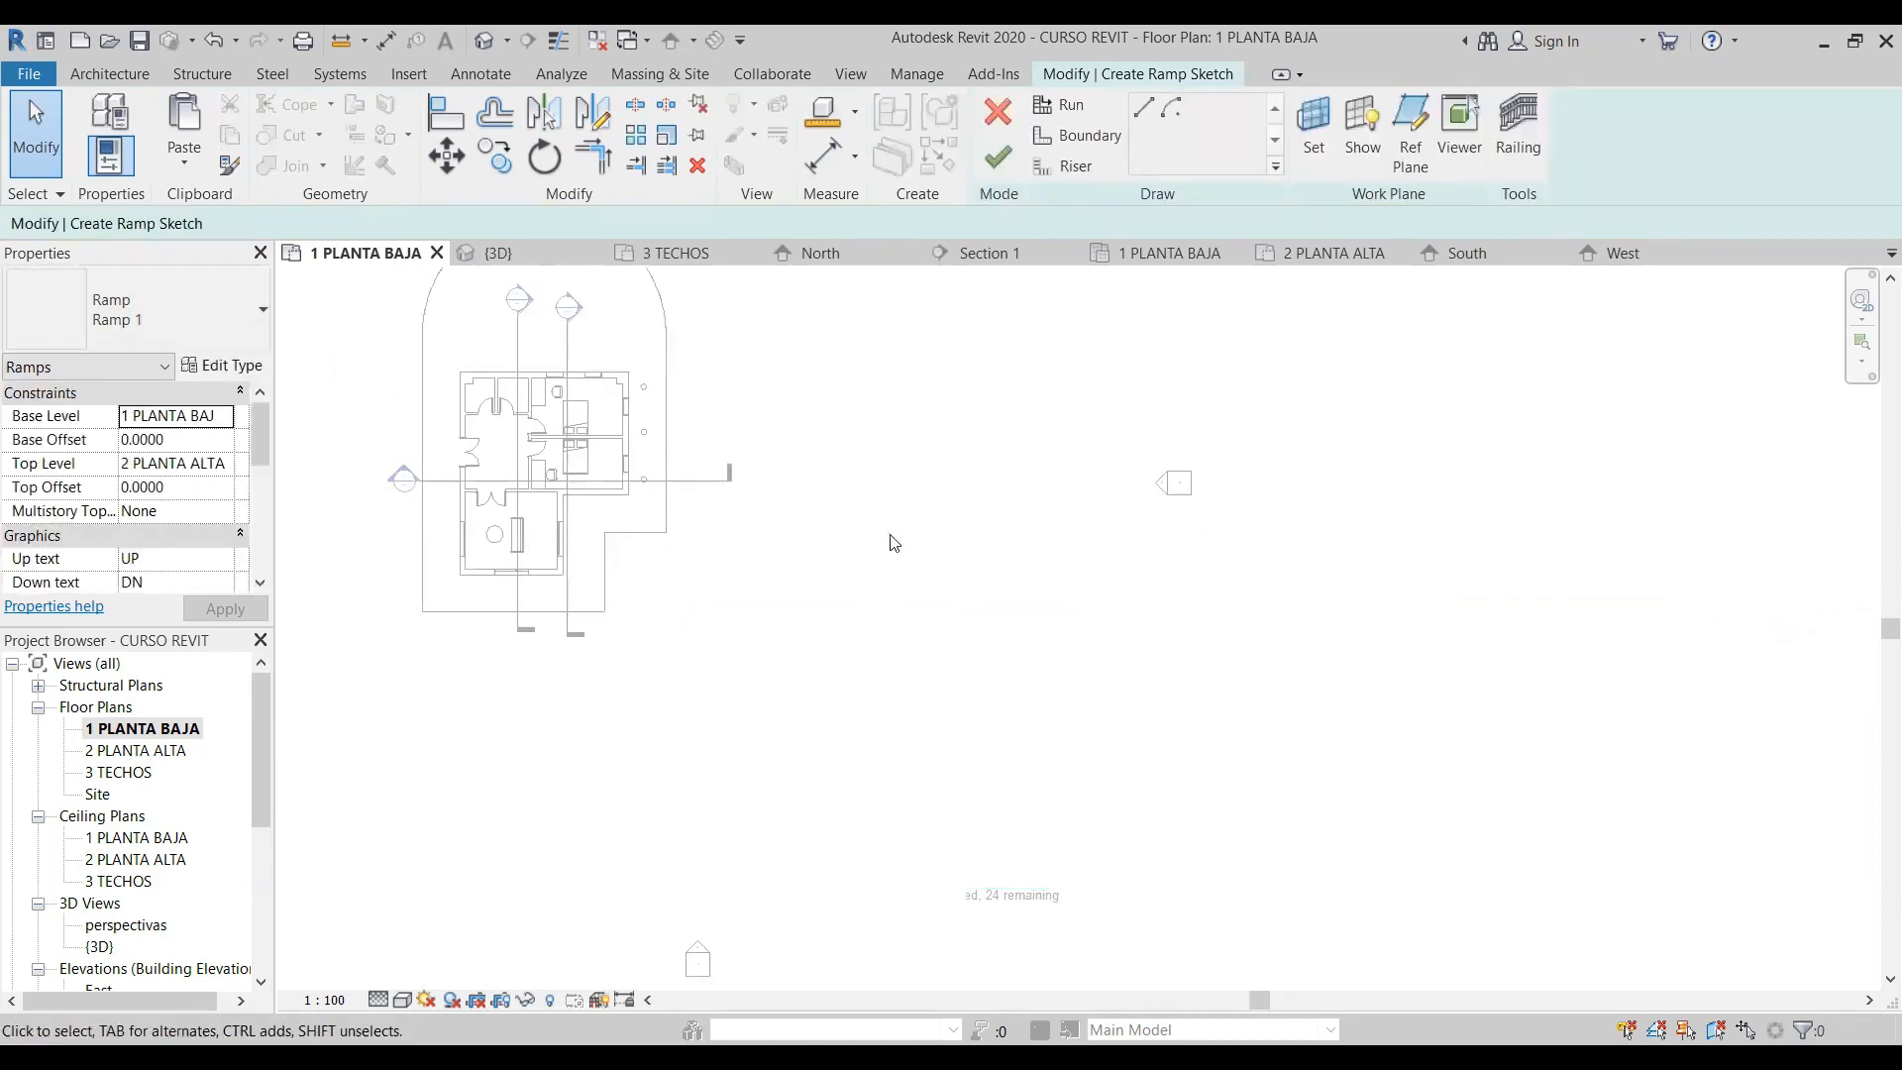
- Draw a diagonal ramp boundary line about 4.3 m long at 45° in the open area beside the house
{"action": "scroll", "coordinate": [885, 572], "scroll_direction": "up", "scroll_amount": 3}
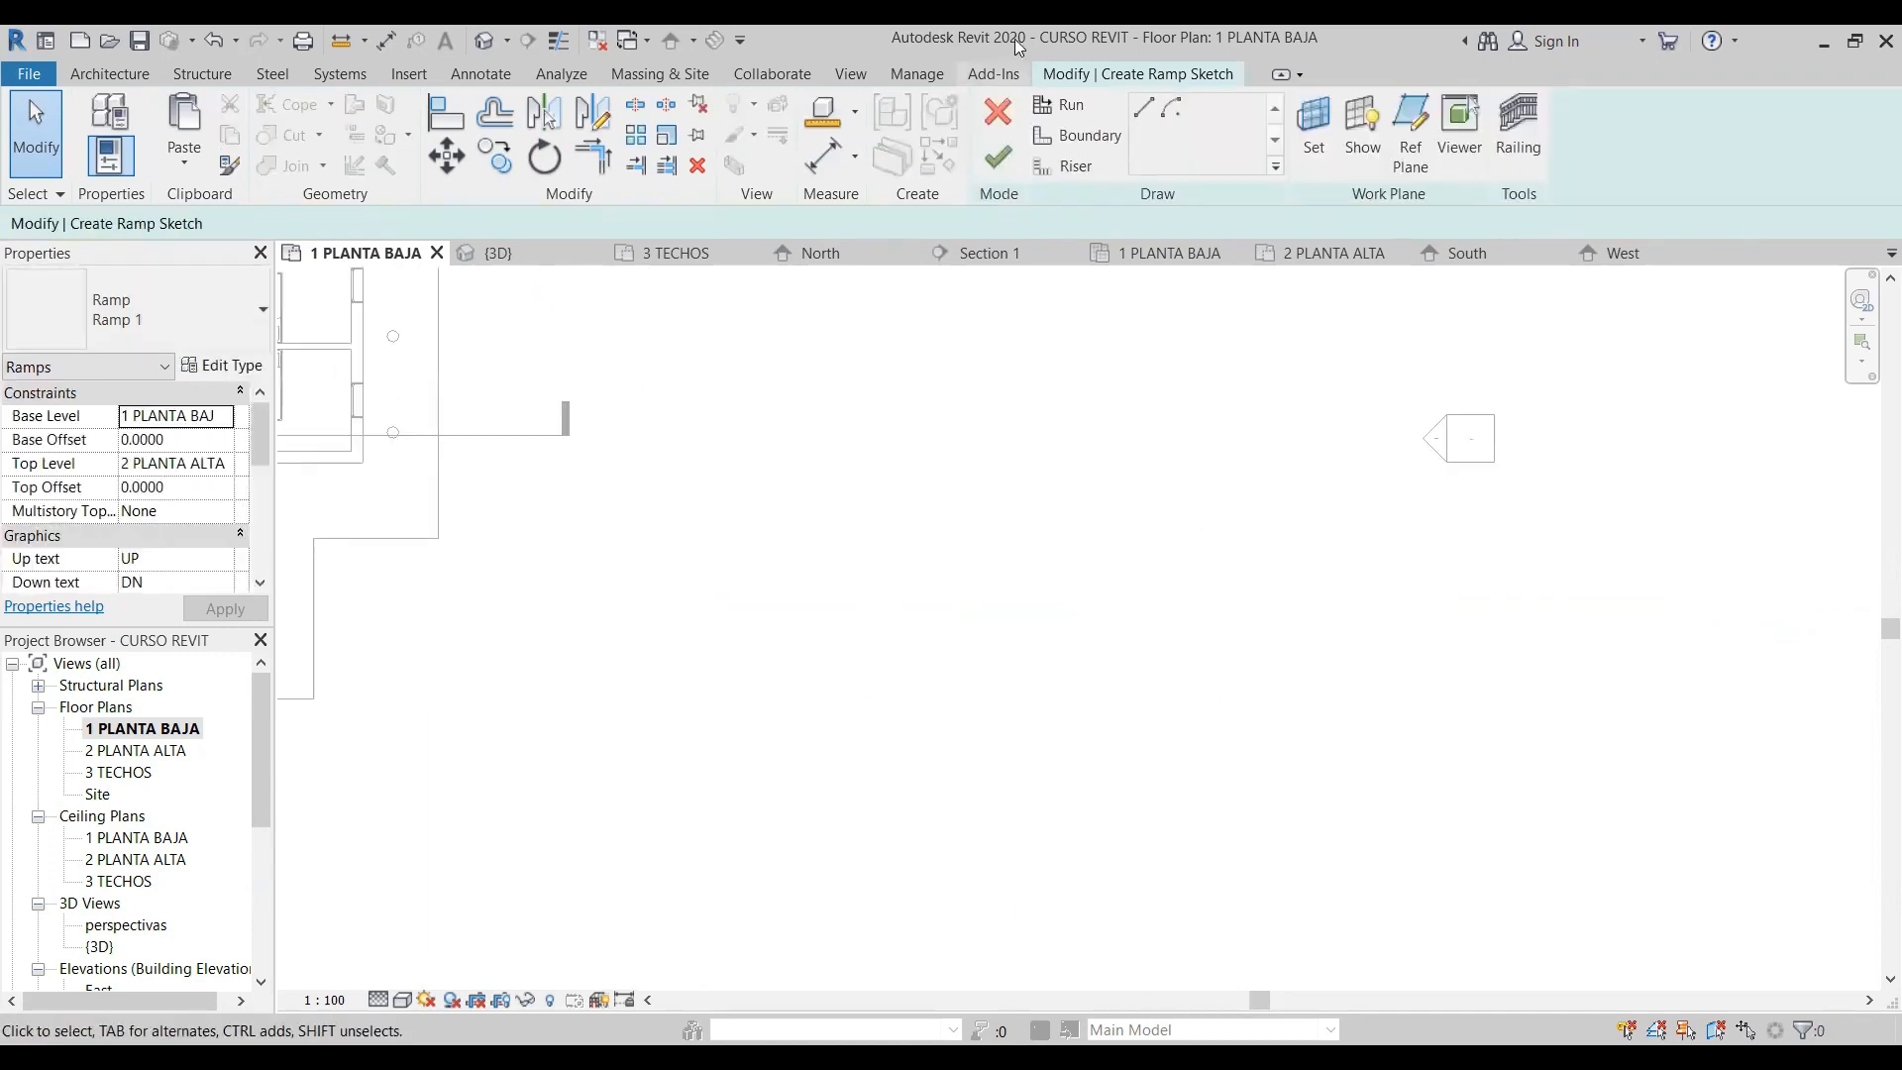
{"action": "left_click", "coordinate": [1086, 140]}
{"action": "left_click", "coordinate": [1141, 112]}
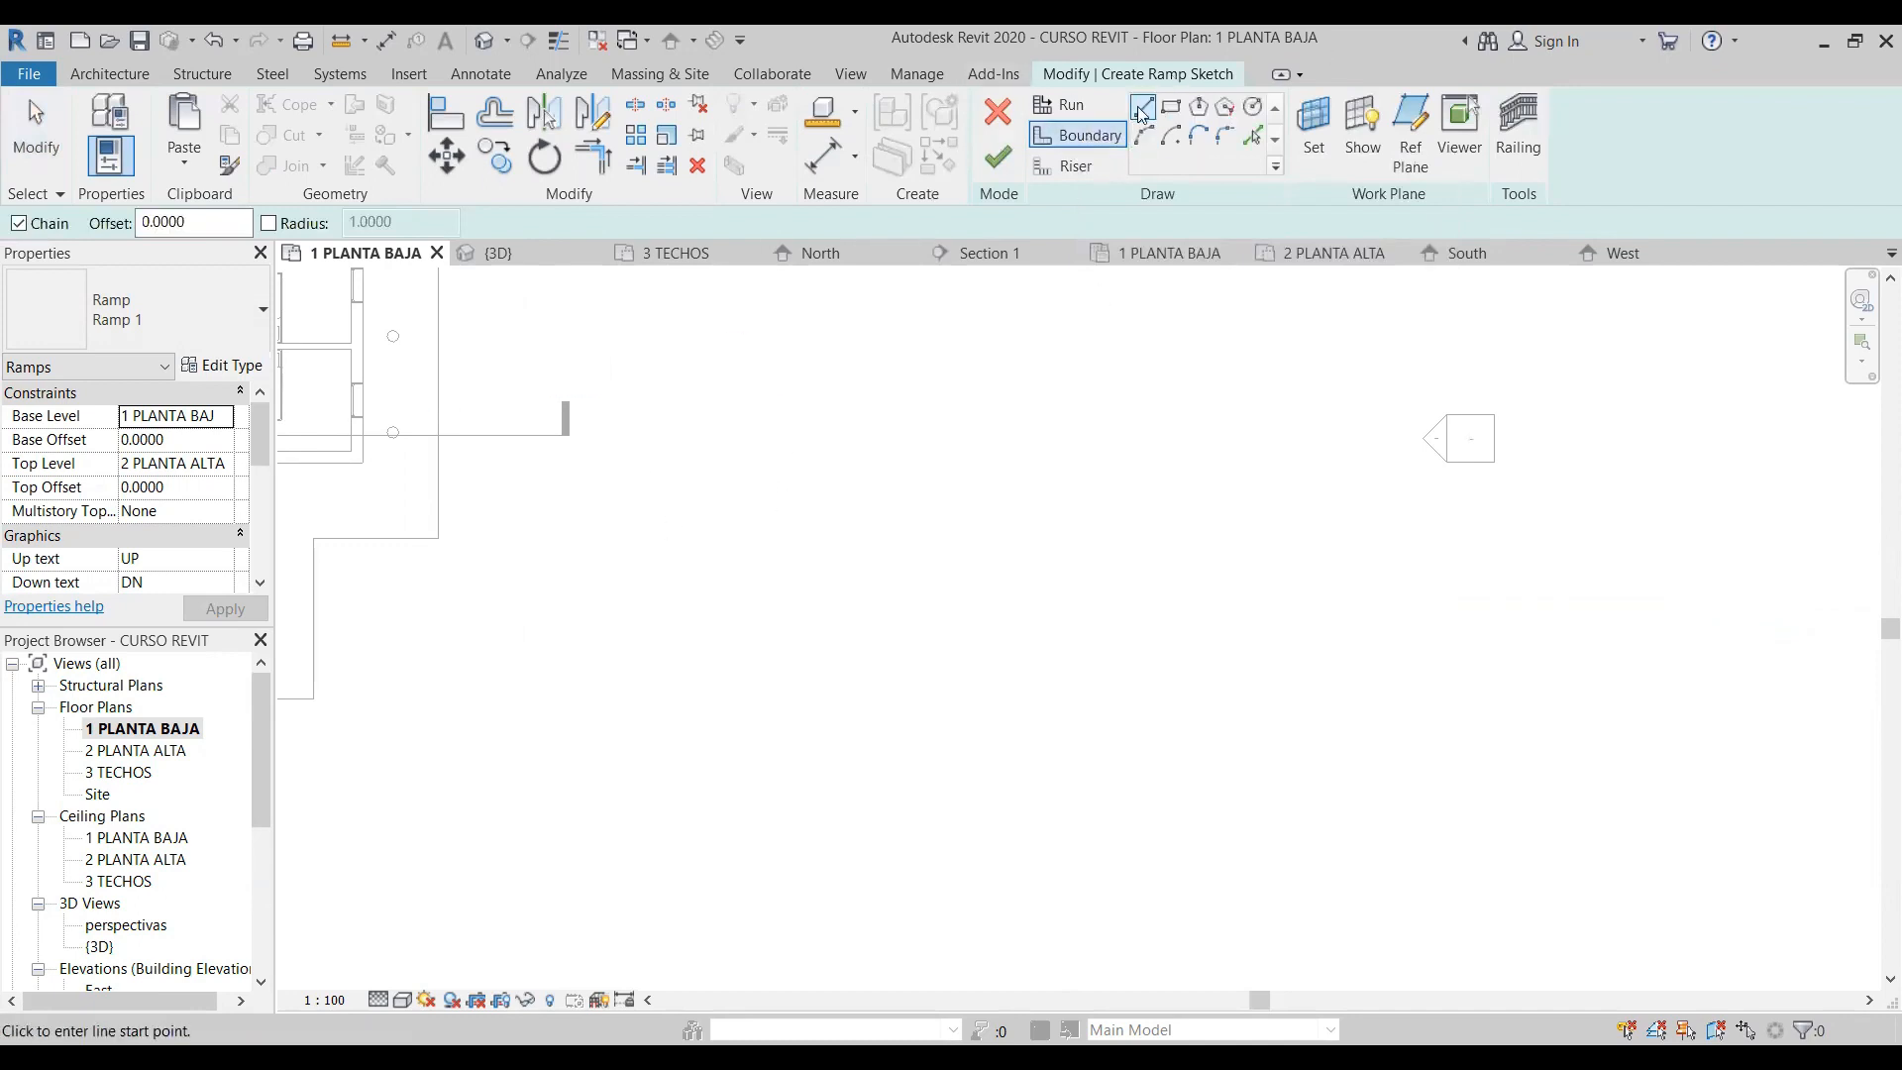
{"action": "left_click", "coordinate": [746, 592]}
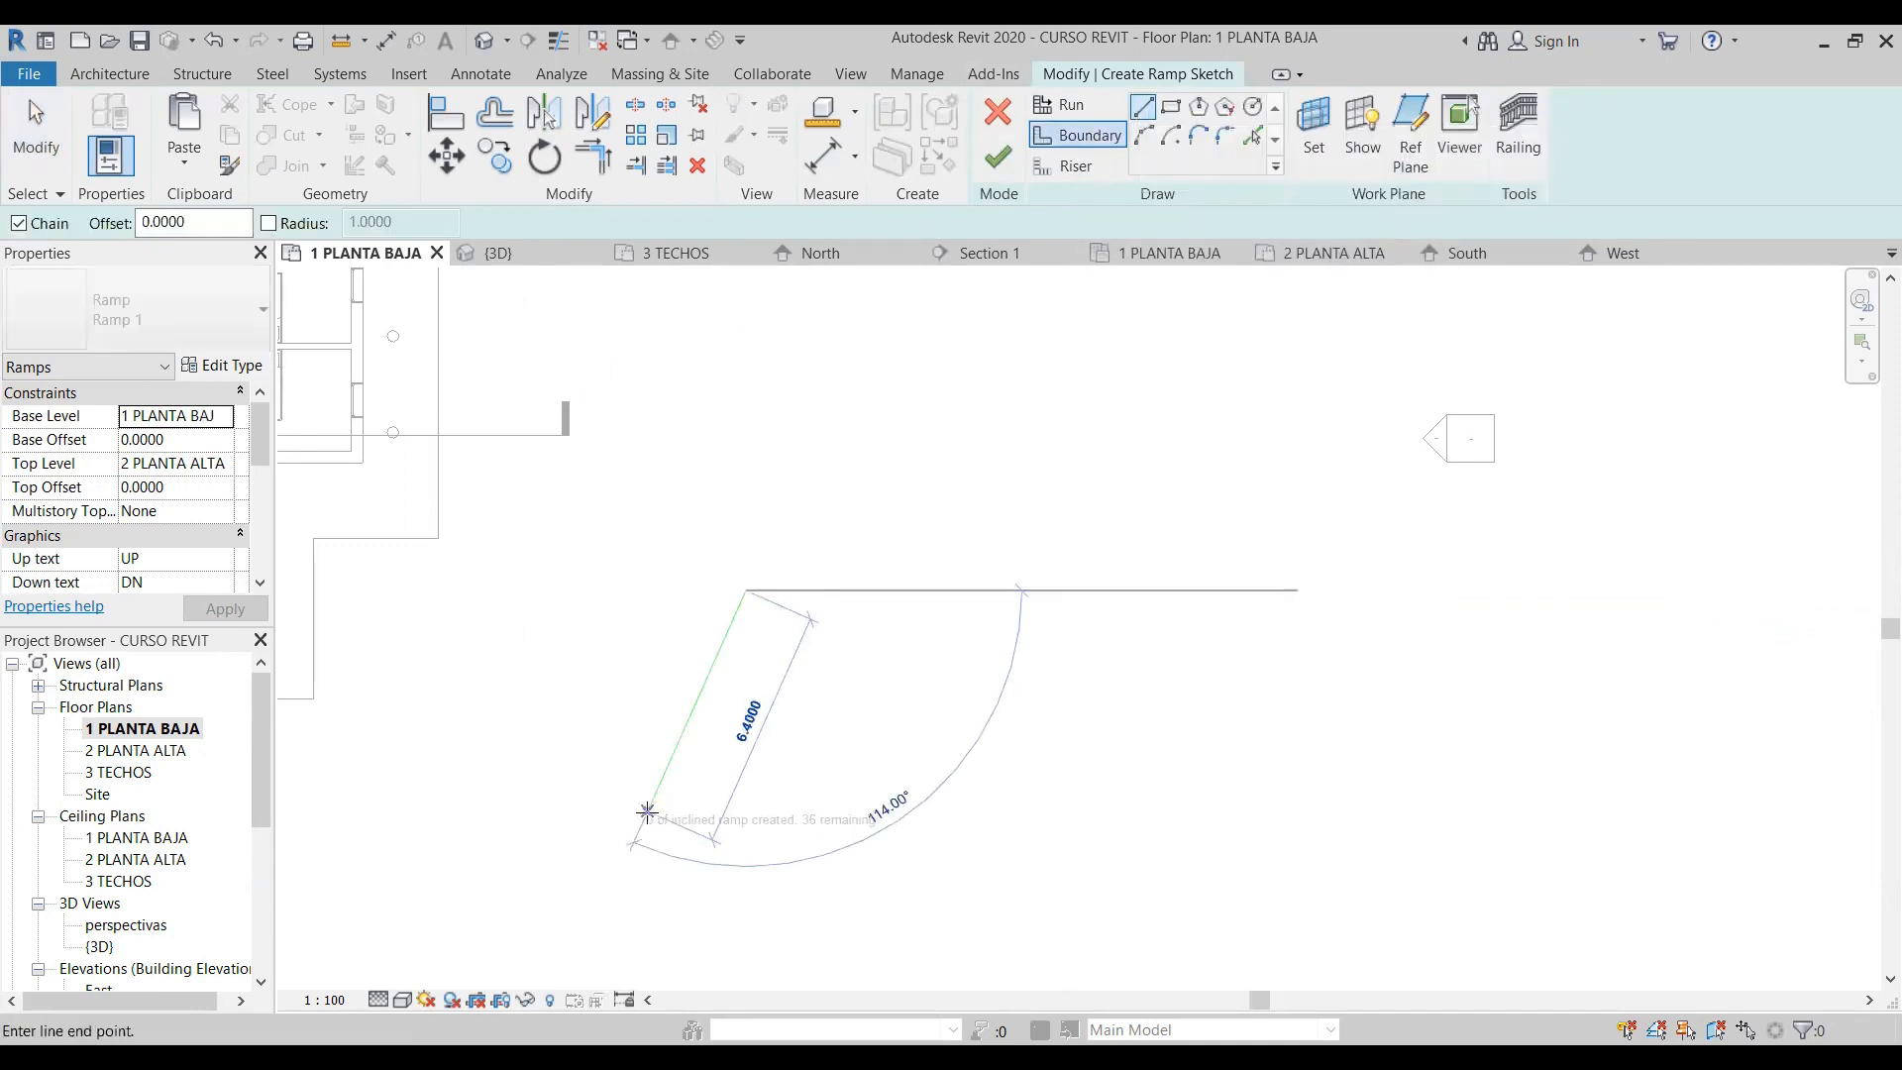
{"action": "left_click", "coordinate": [632, 706]}
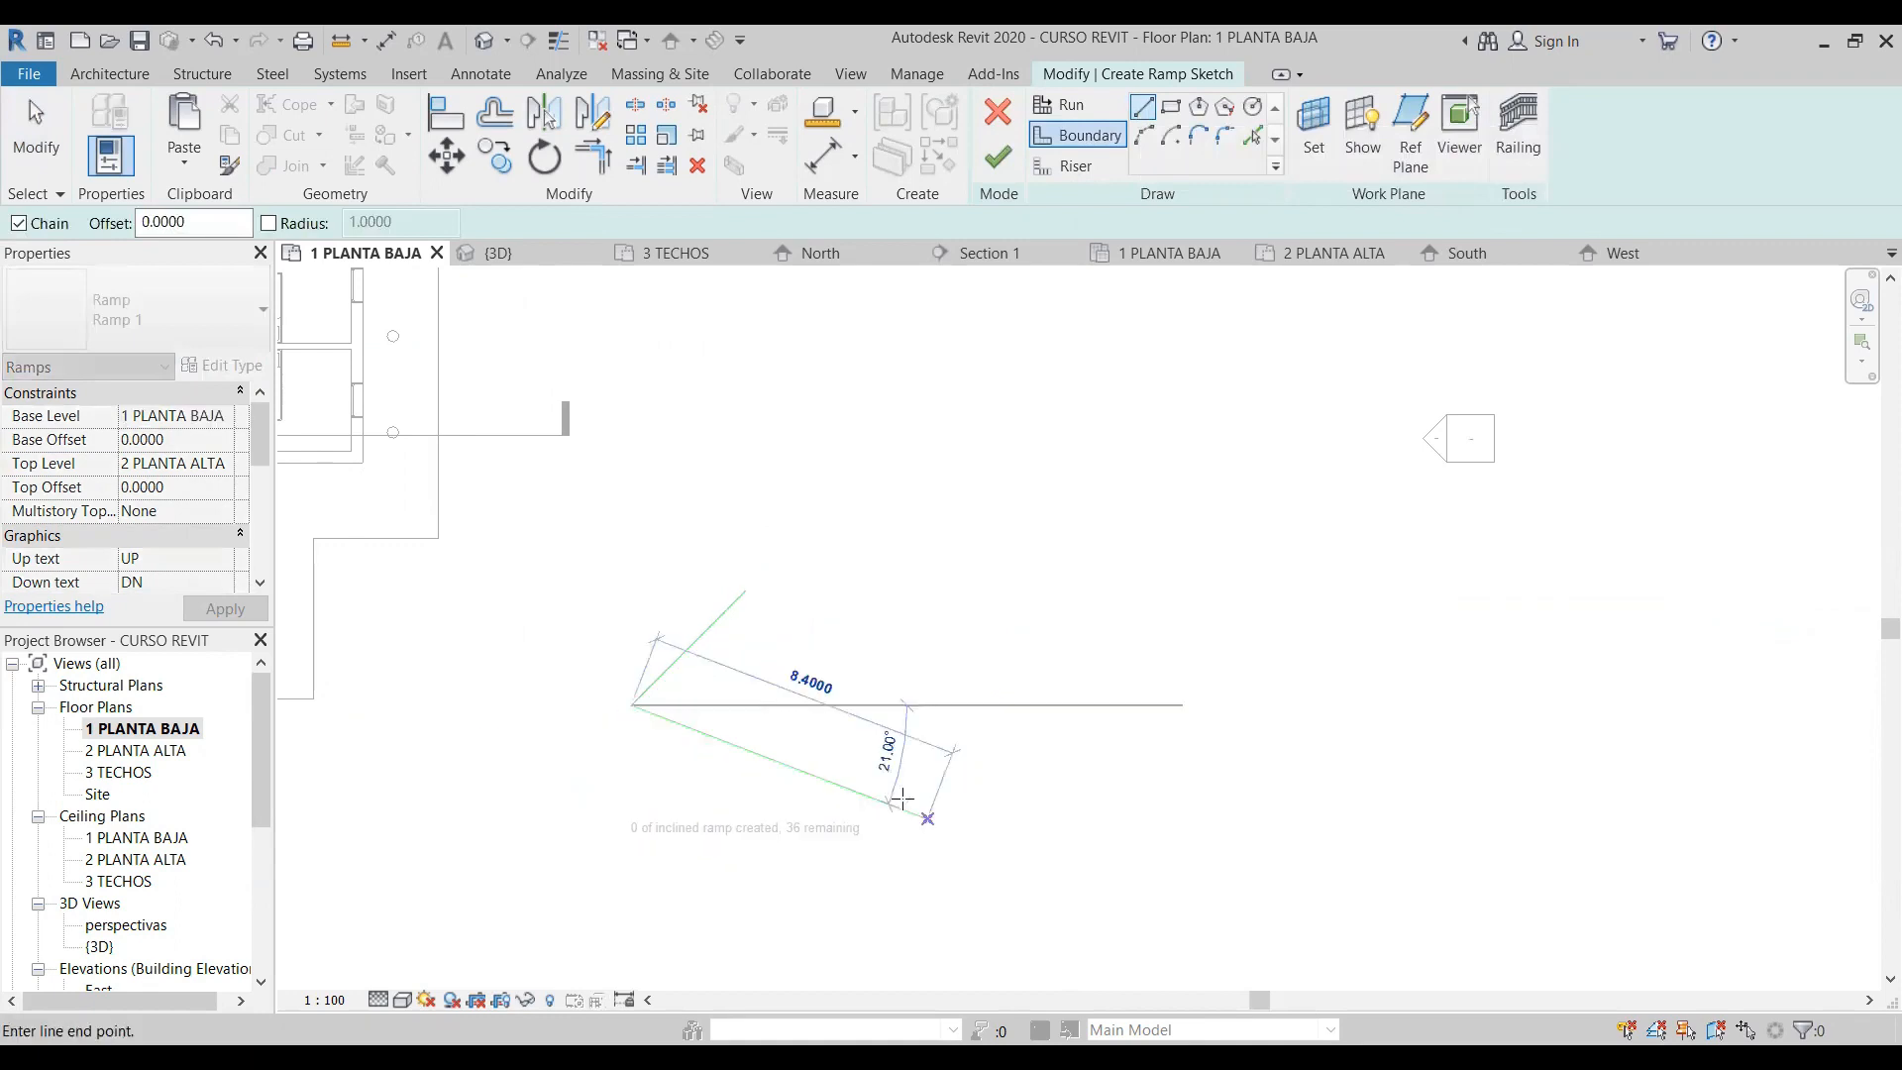
{"action": "key", "text": "Escape"}
{"action": "key", "text": "Escape"}
- Mirror a copy of the diagonal boundary line about a drawn vertical axis, on the side away from the house
{"action": "left_click", "coordinate": [707, 647]}
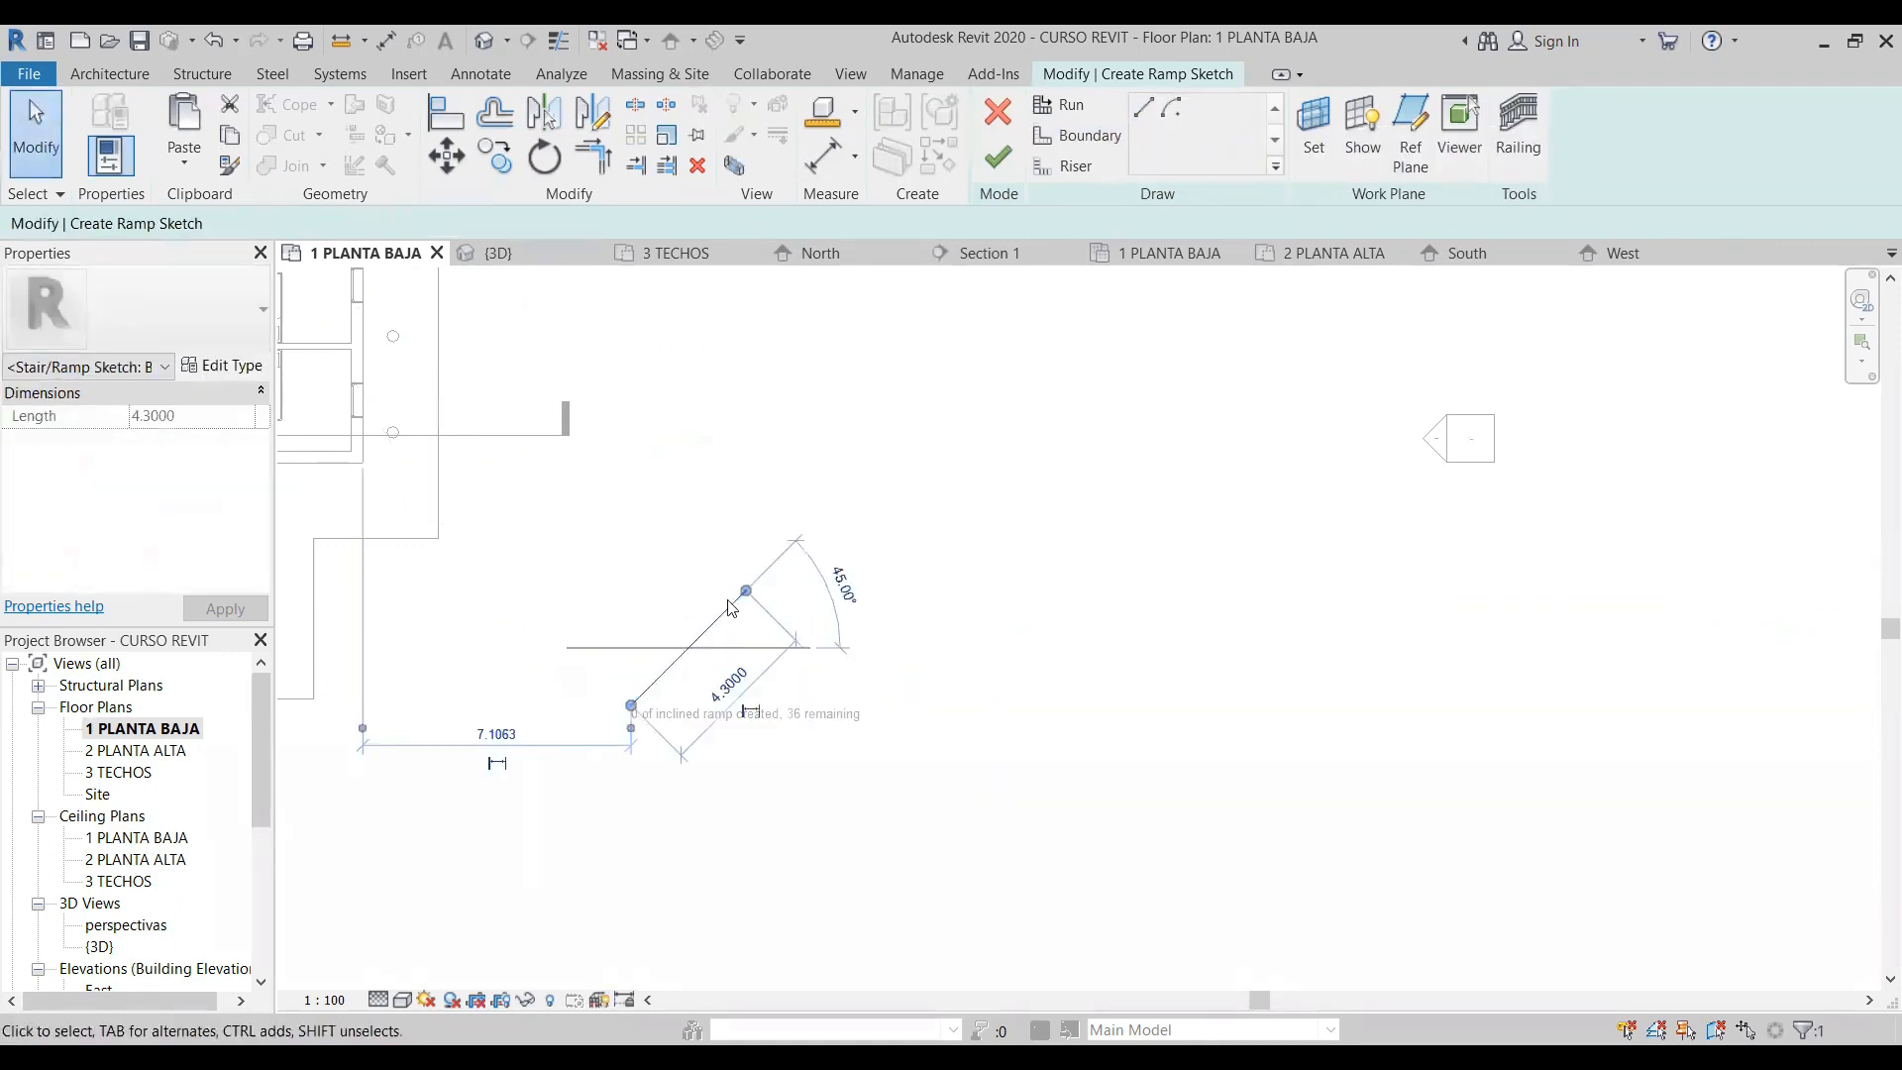
{"action": "key", "text": "d"}
{"action": "key", "text": "m"}
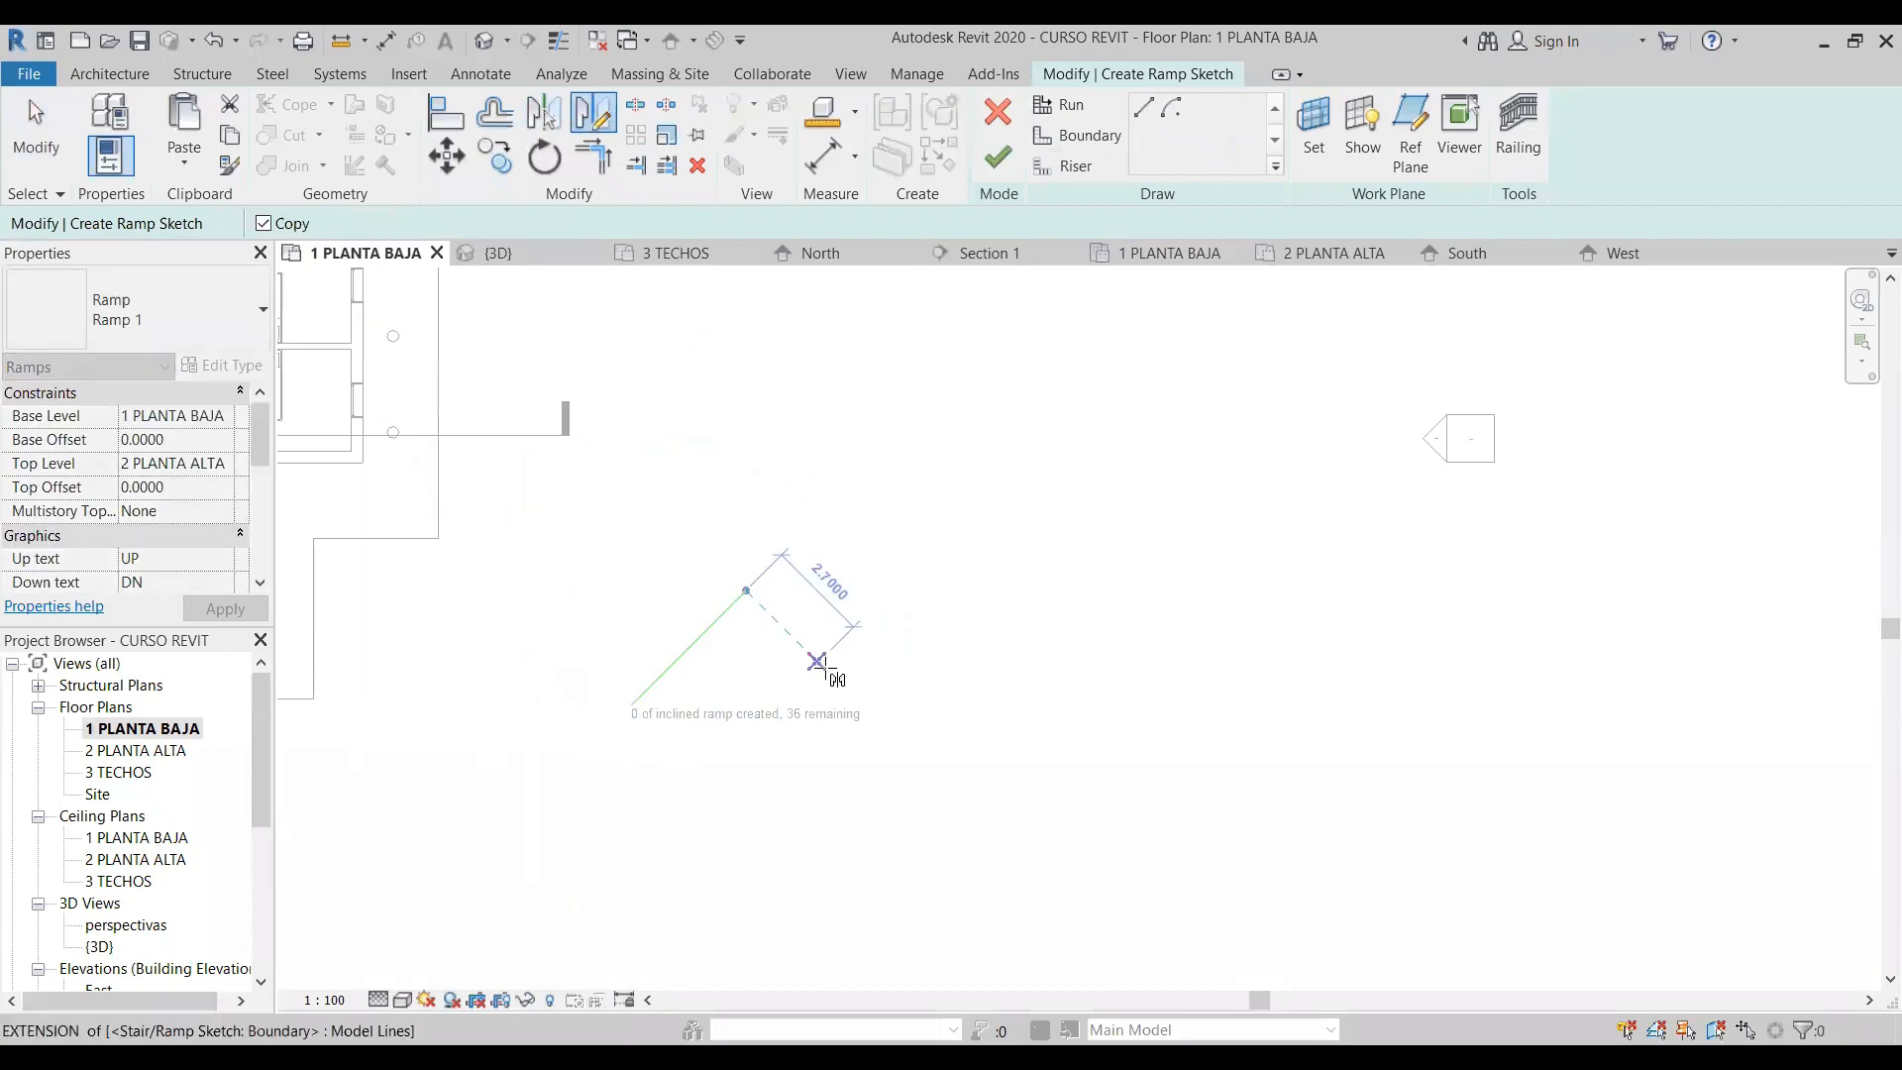
{"action": "left_click", "coordinate": [867, 623]}
{"action": "left_click", "coordinate": [861, 512]}
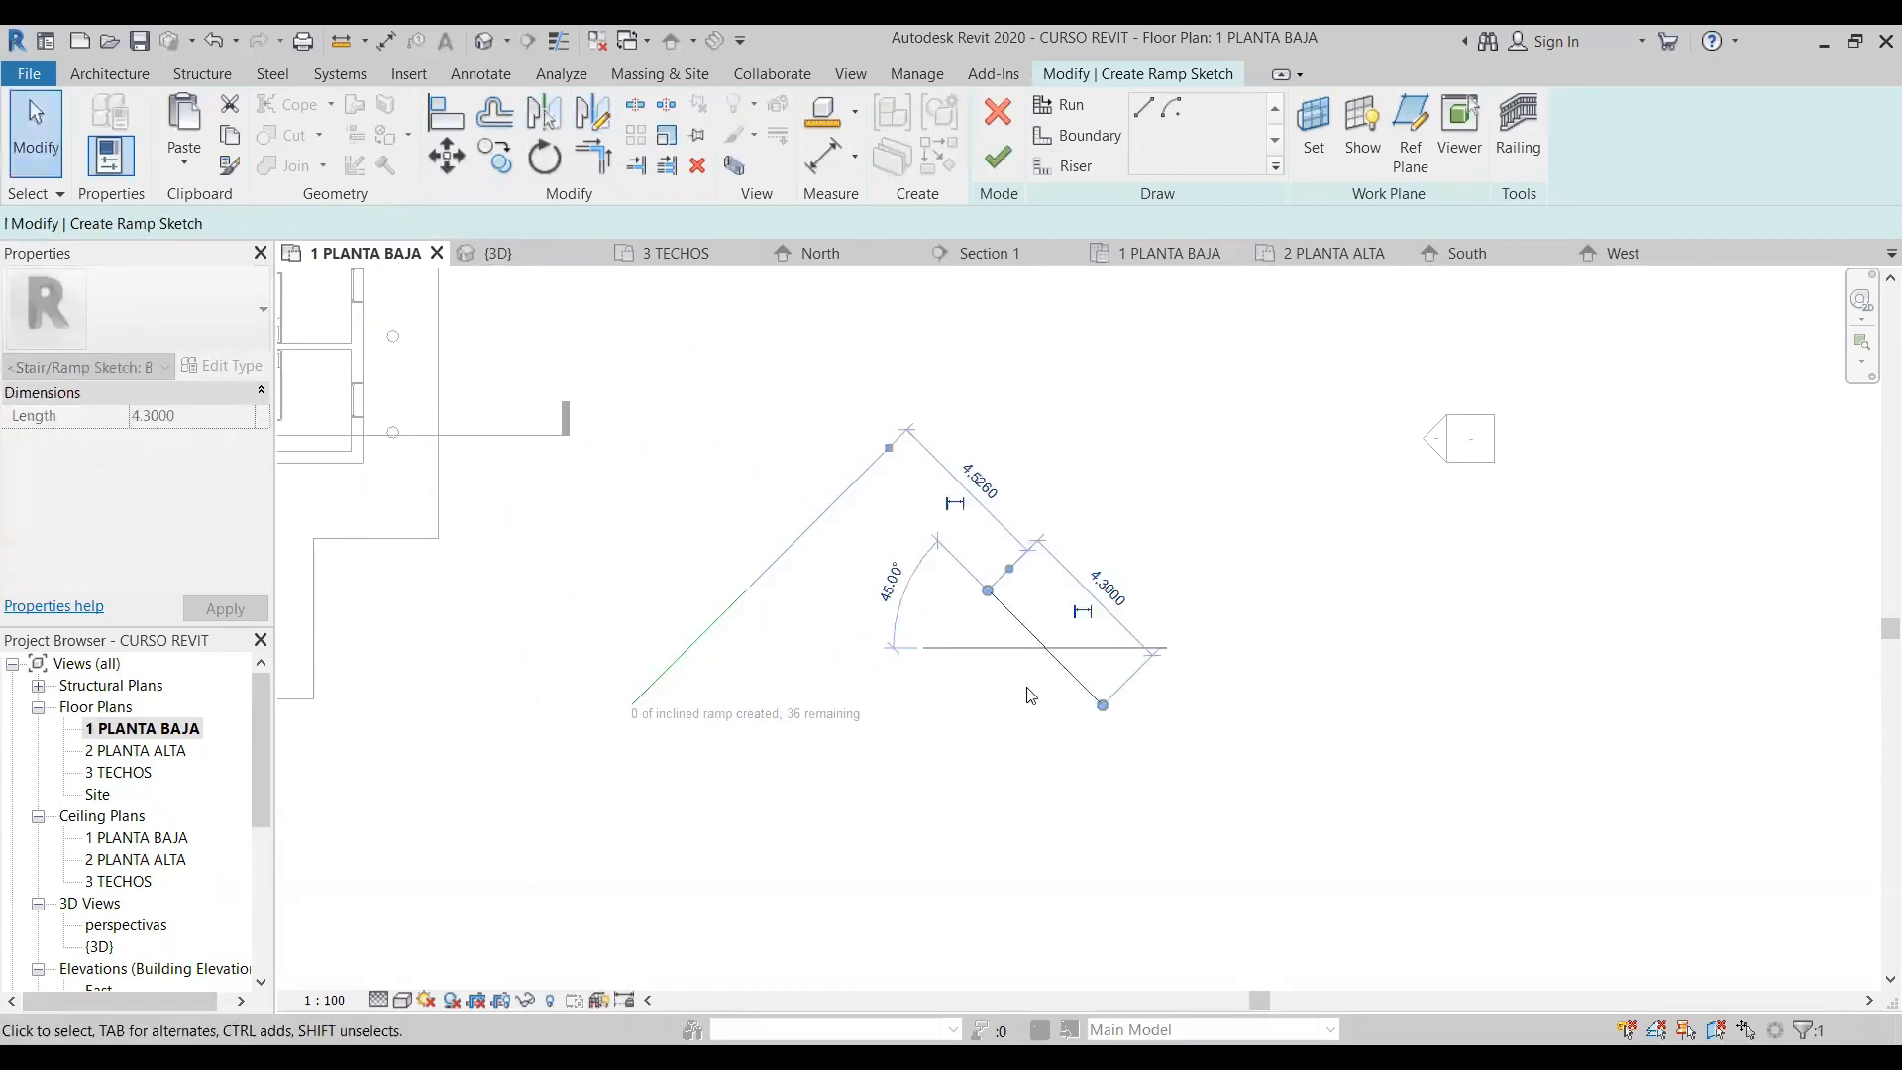
{"action": "left_click", "coordinate": [863, 600]}
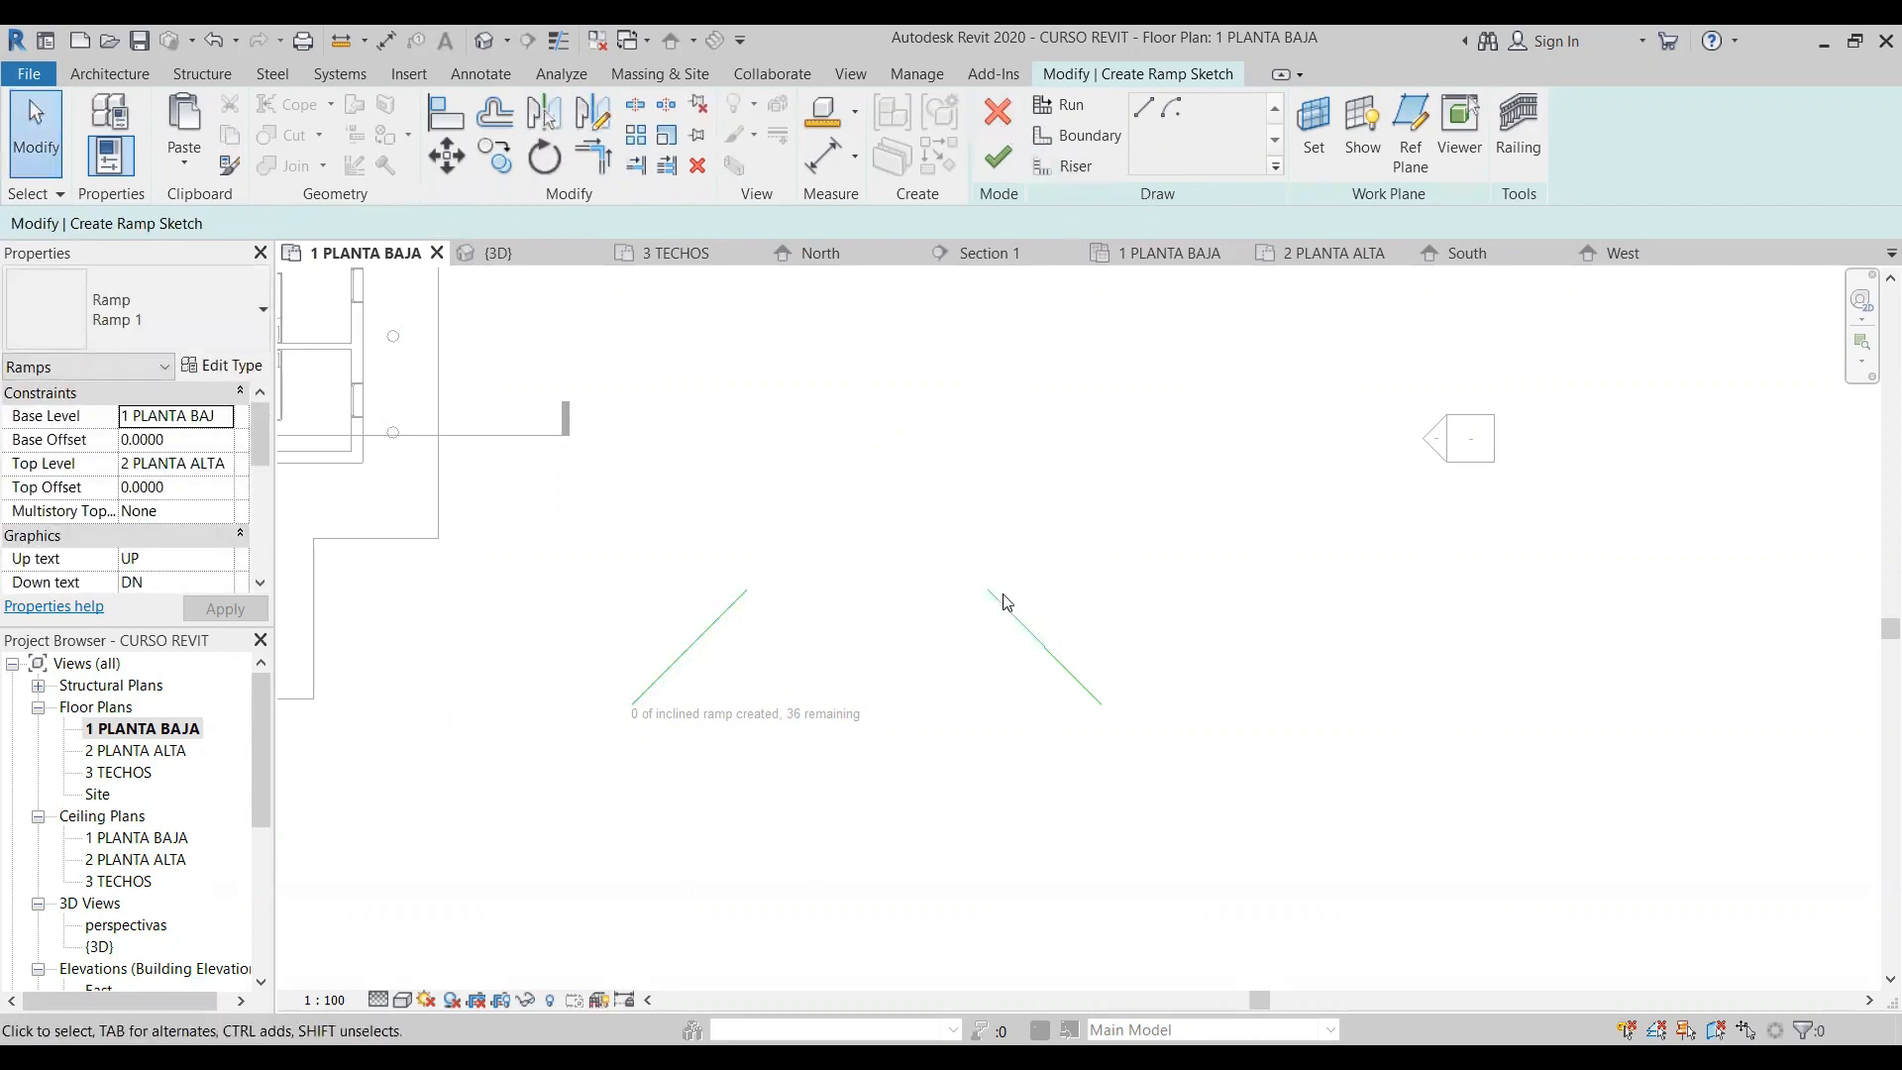
- Draw a horizontal riser line connecting the upper ends of the two diagonal boundary lines
{"action": "scroll", "coordinate": [1025, 678], "scroll_direction": "up", "scroll_amount": 2}
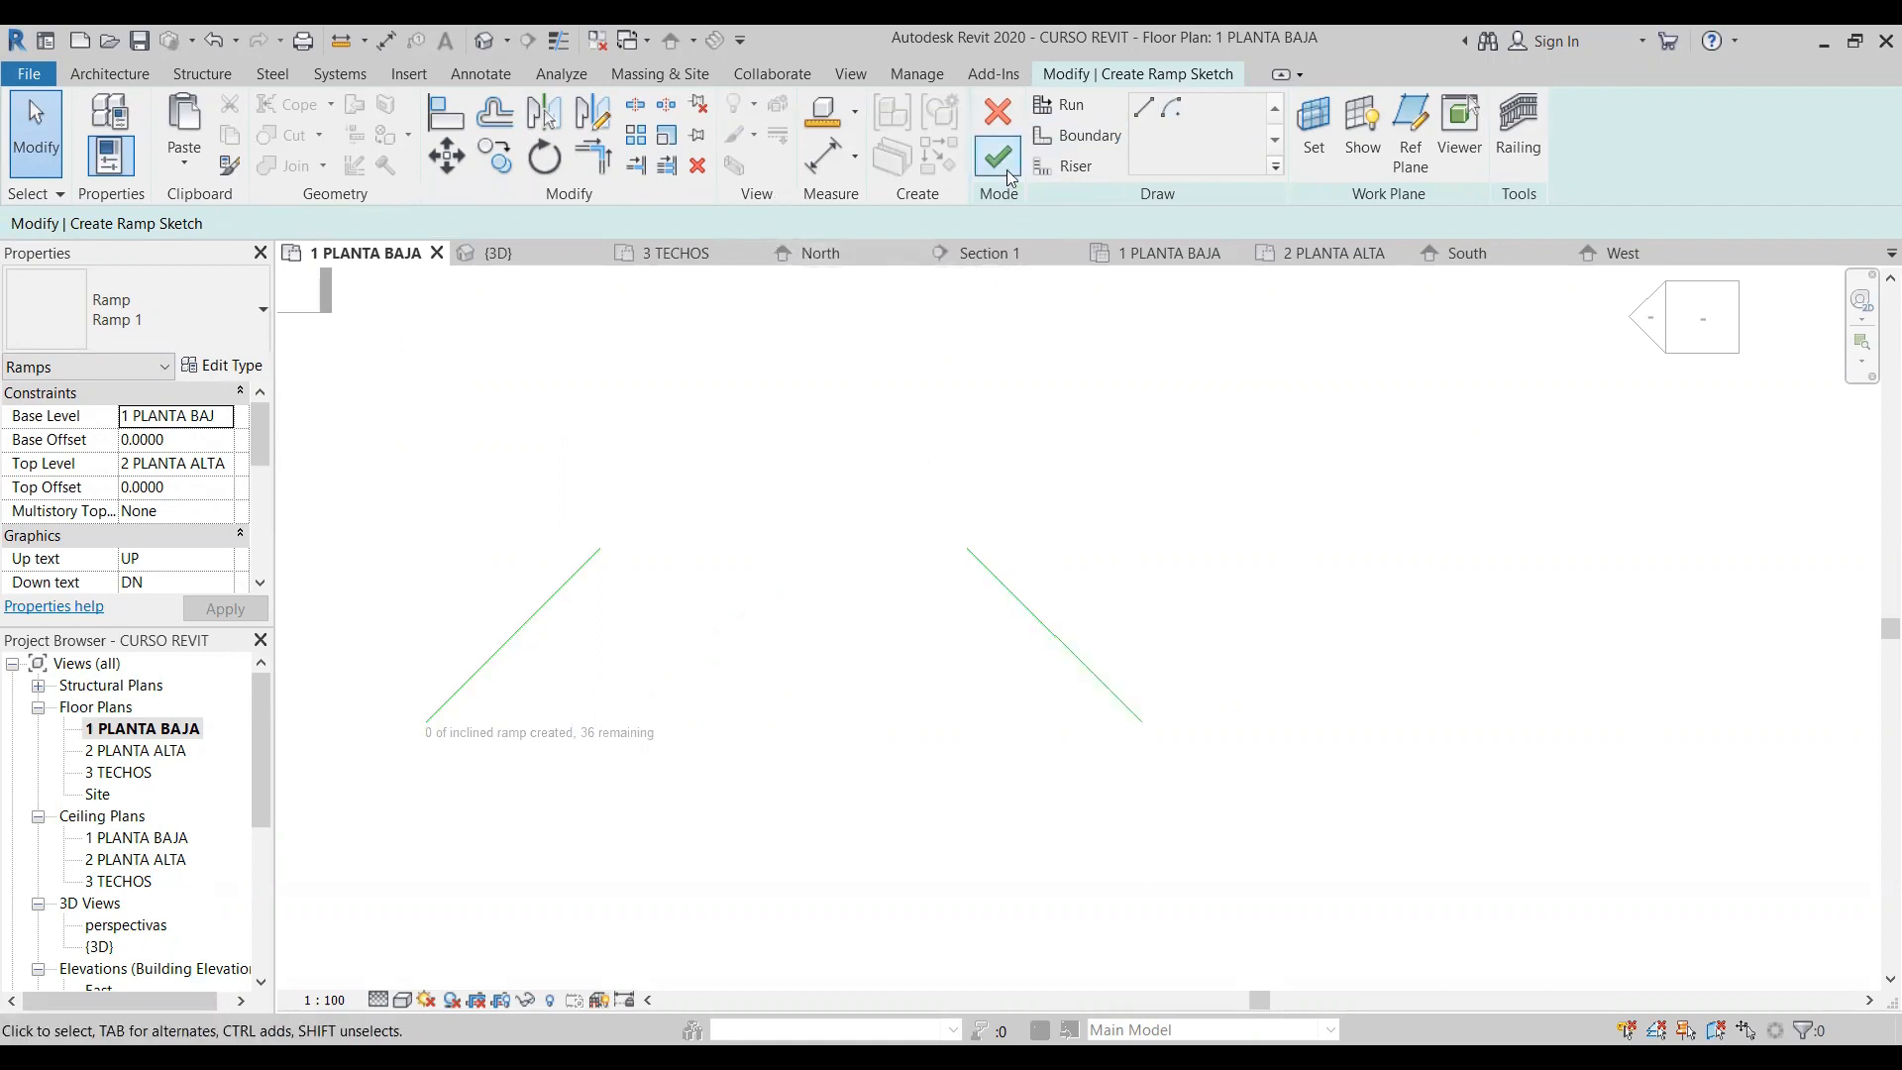
{"action": "left_click", "coordinate": [1074, 168]}
{"action": "left_click", "coordinate": [1142, 106]}
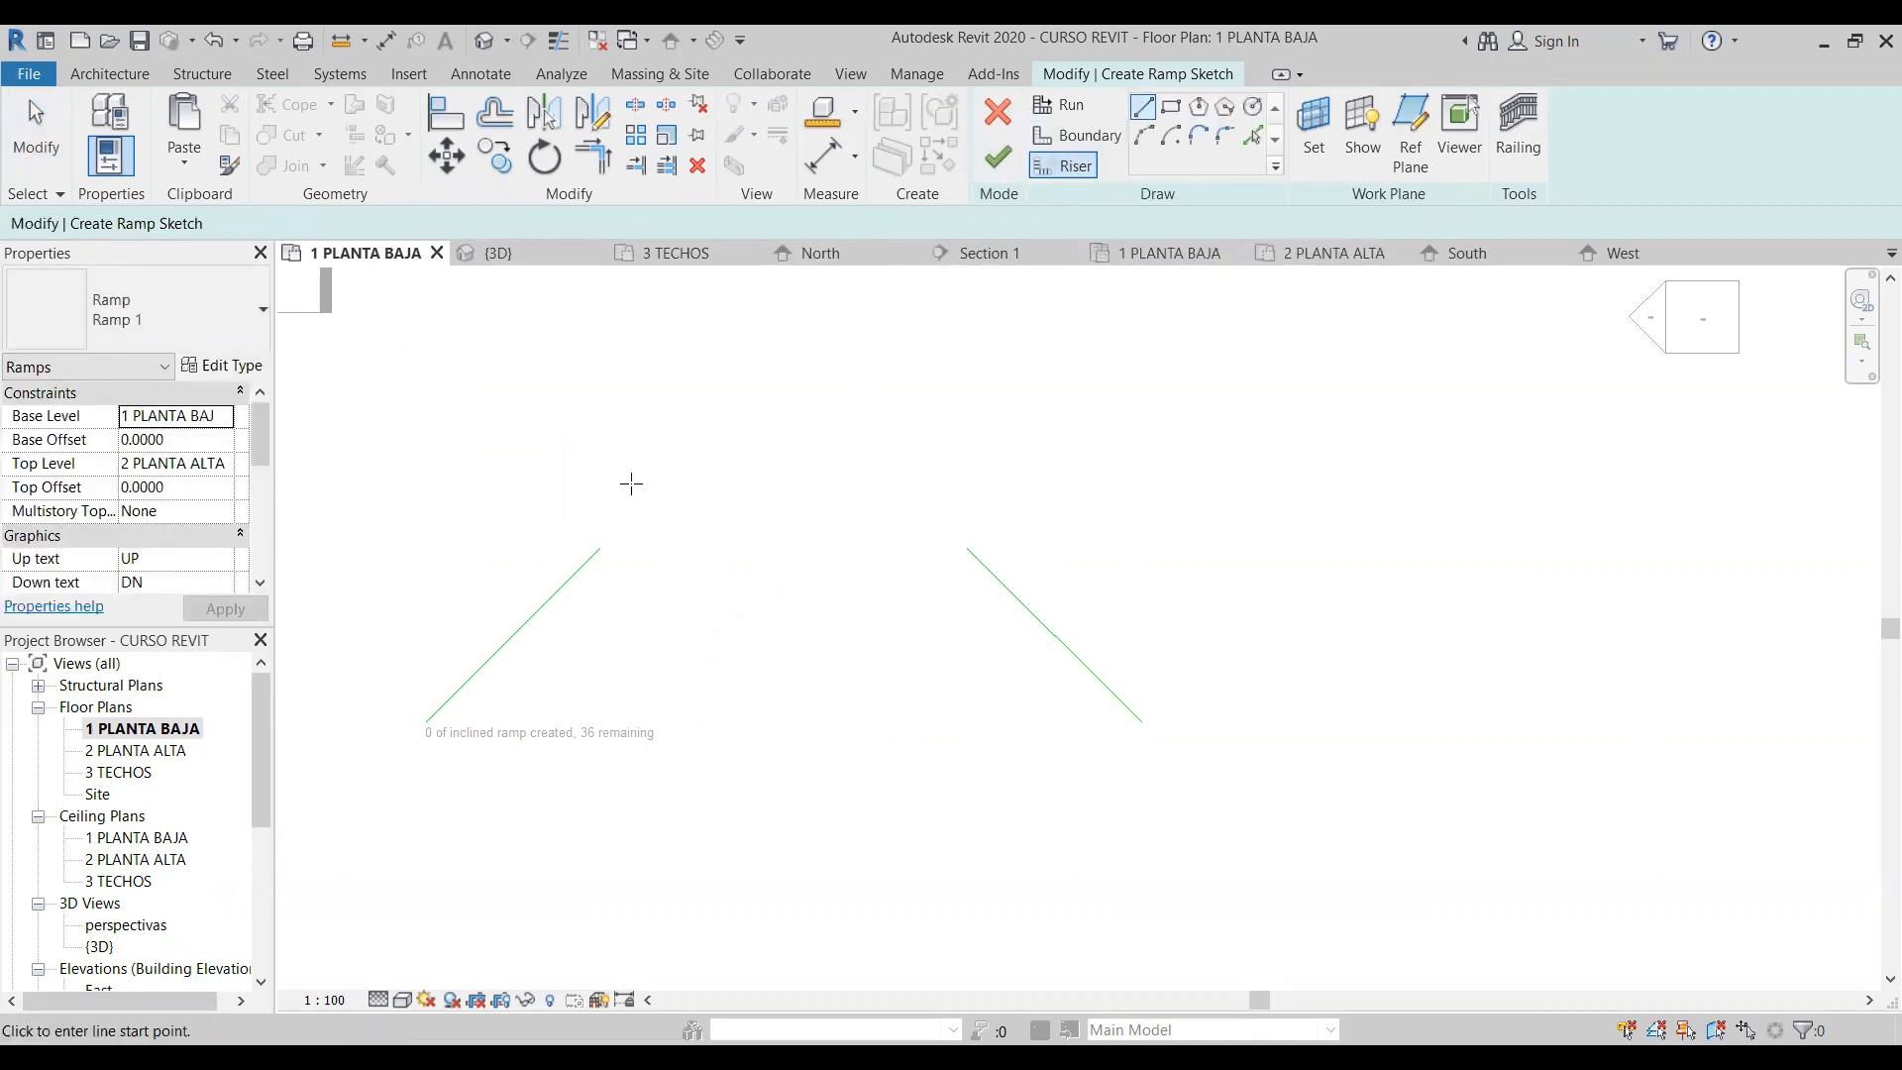
{"action": "left_click", "coordinate": [599, 547]}
{"action": "left_click", "coordinate": [968, 547]}
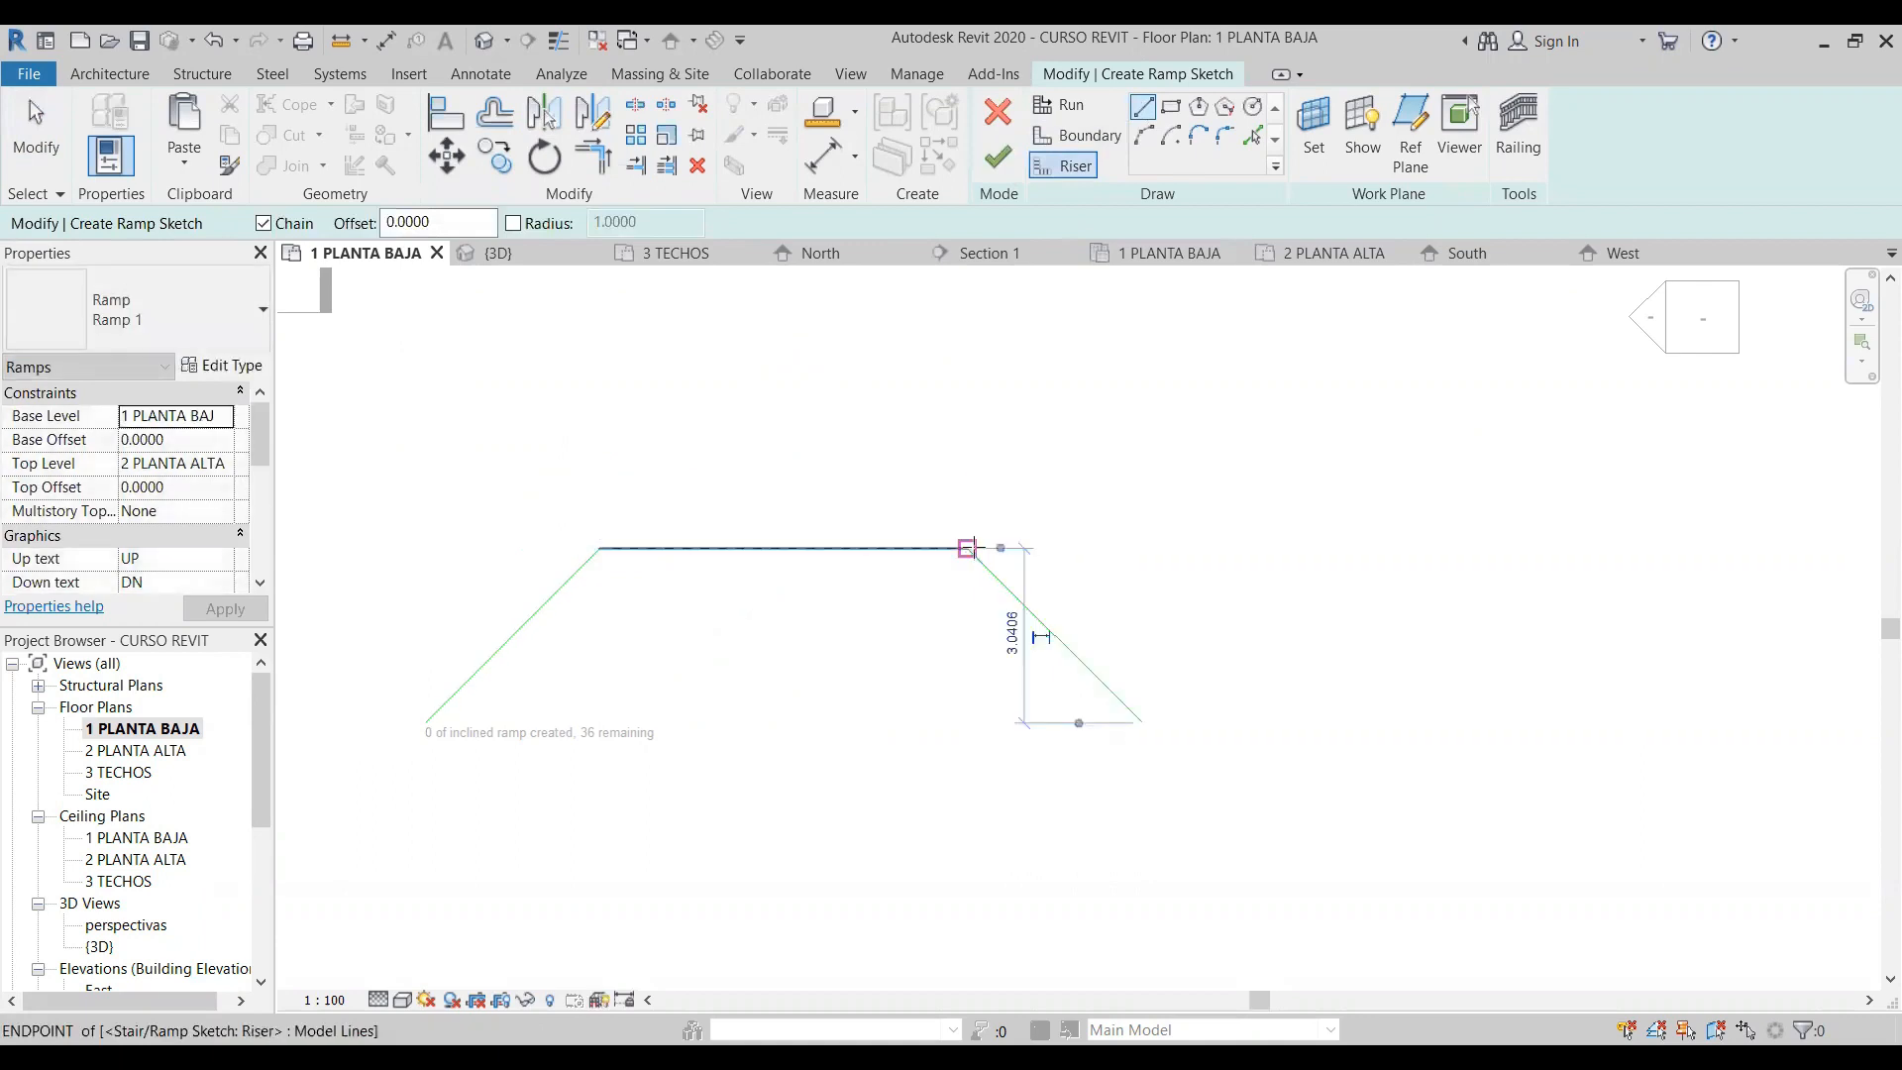
- Draw a horizontal riser line connecting the lower ends of the two diagonal boundary lines
{"action": "key", "text": "Escape"}
{"action": "left_click", "coordinate": [426, 722]}
{"action": "left_click", "coordinate": [1142, 722]}
{"action": "key", "text": "Escape"}
{"action": "left_click", "coordinate": [44, 134]}
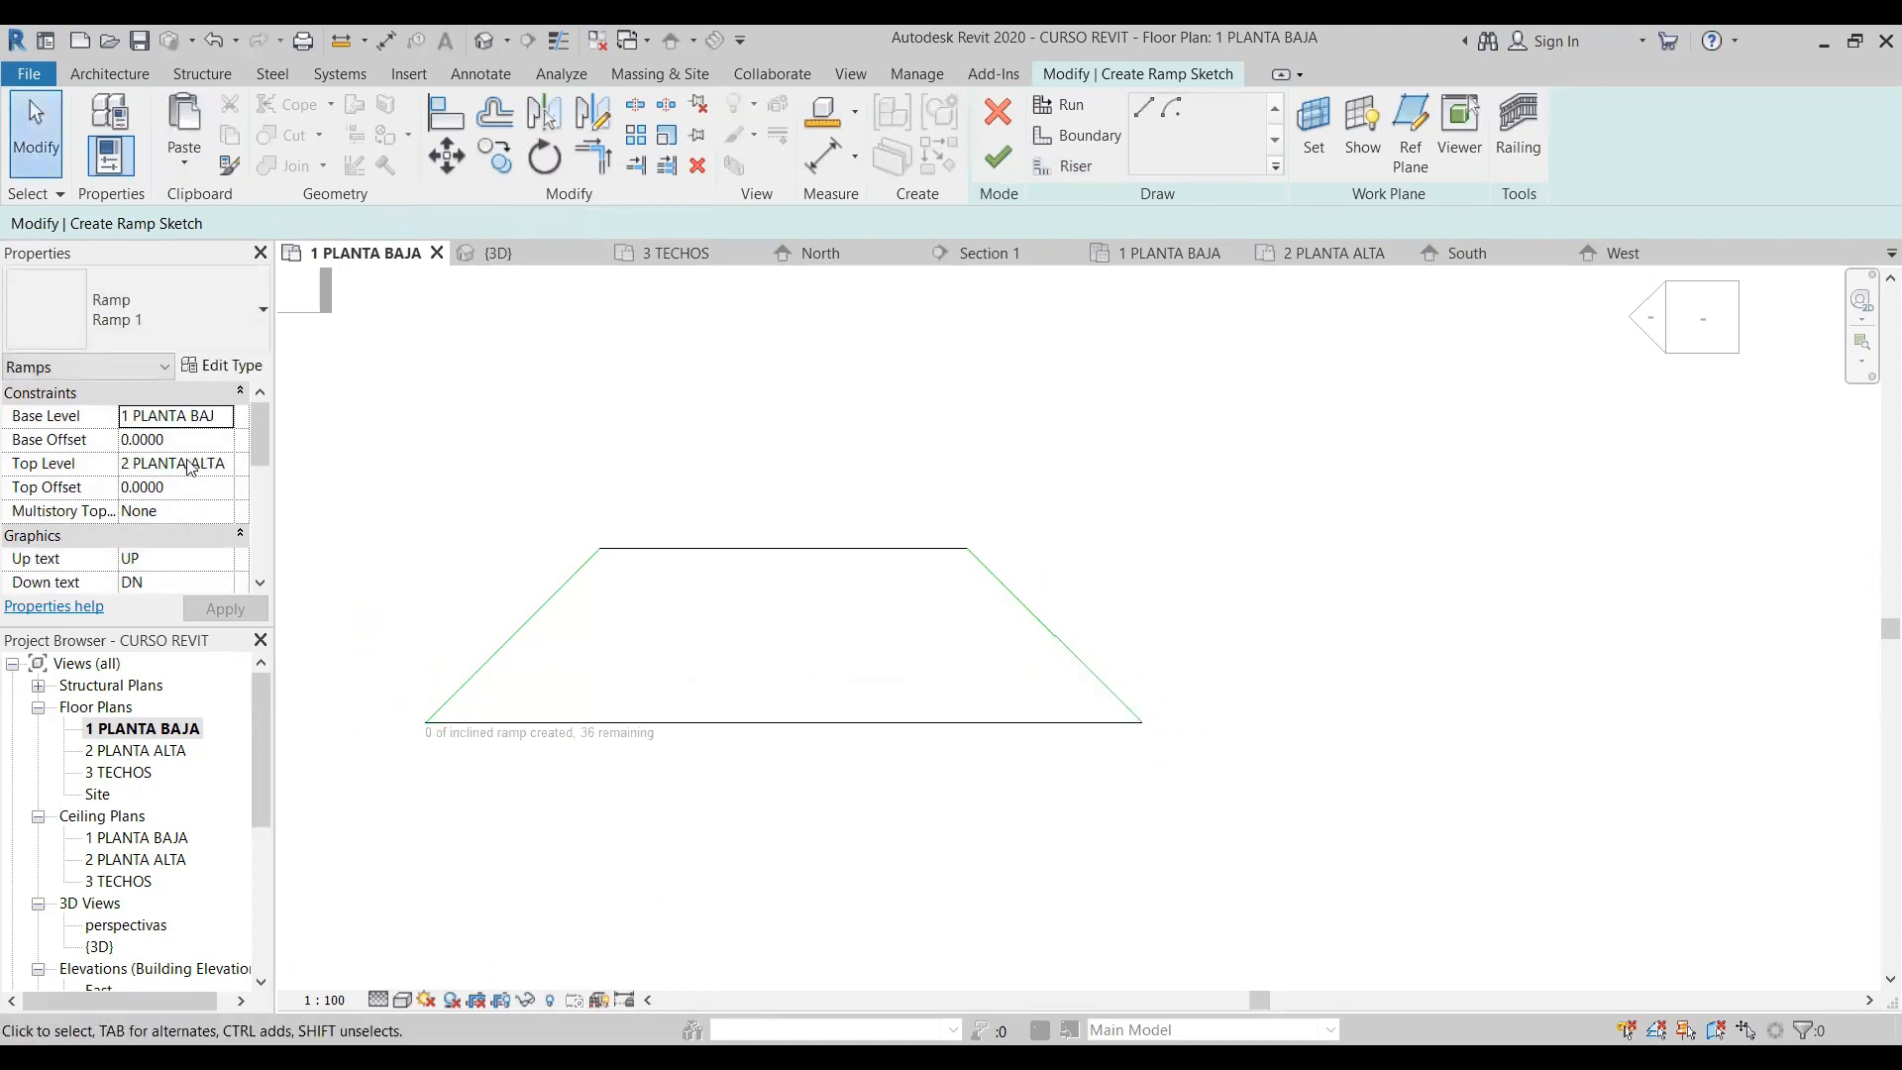
- Set the trapezoidal ramp's top level to None and finish the ramp sketch
{"action": "left_click", "coordinate": [225, 470]}
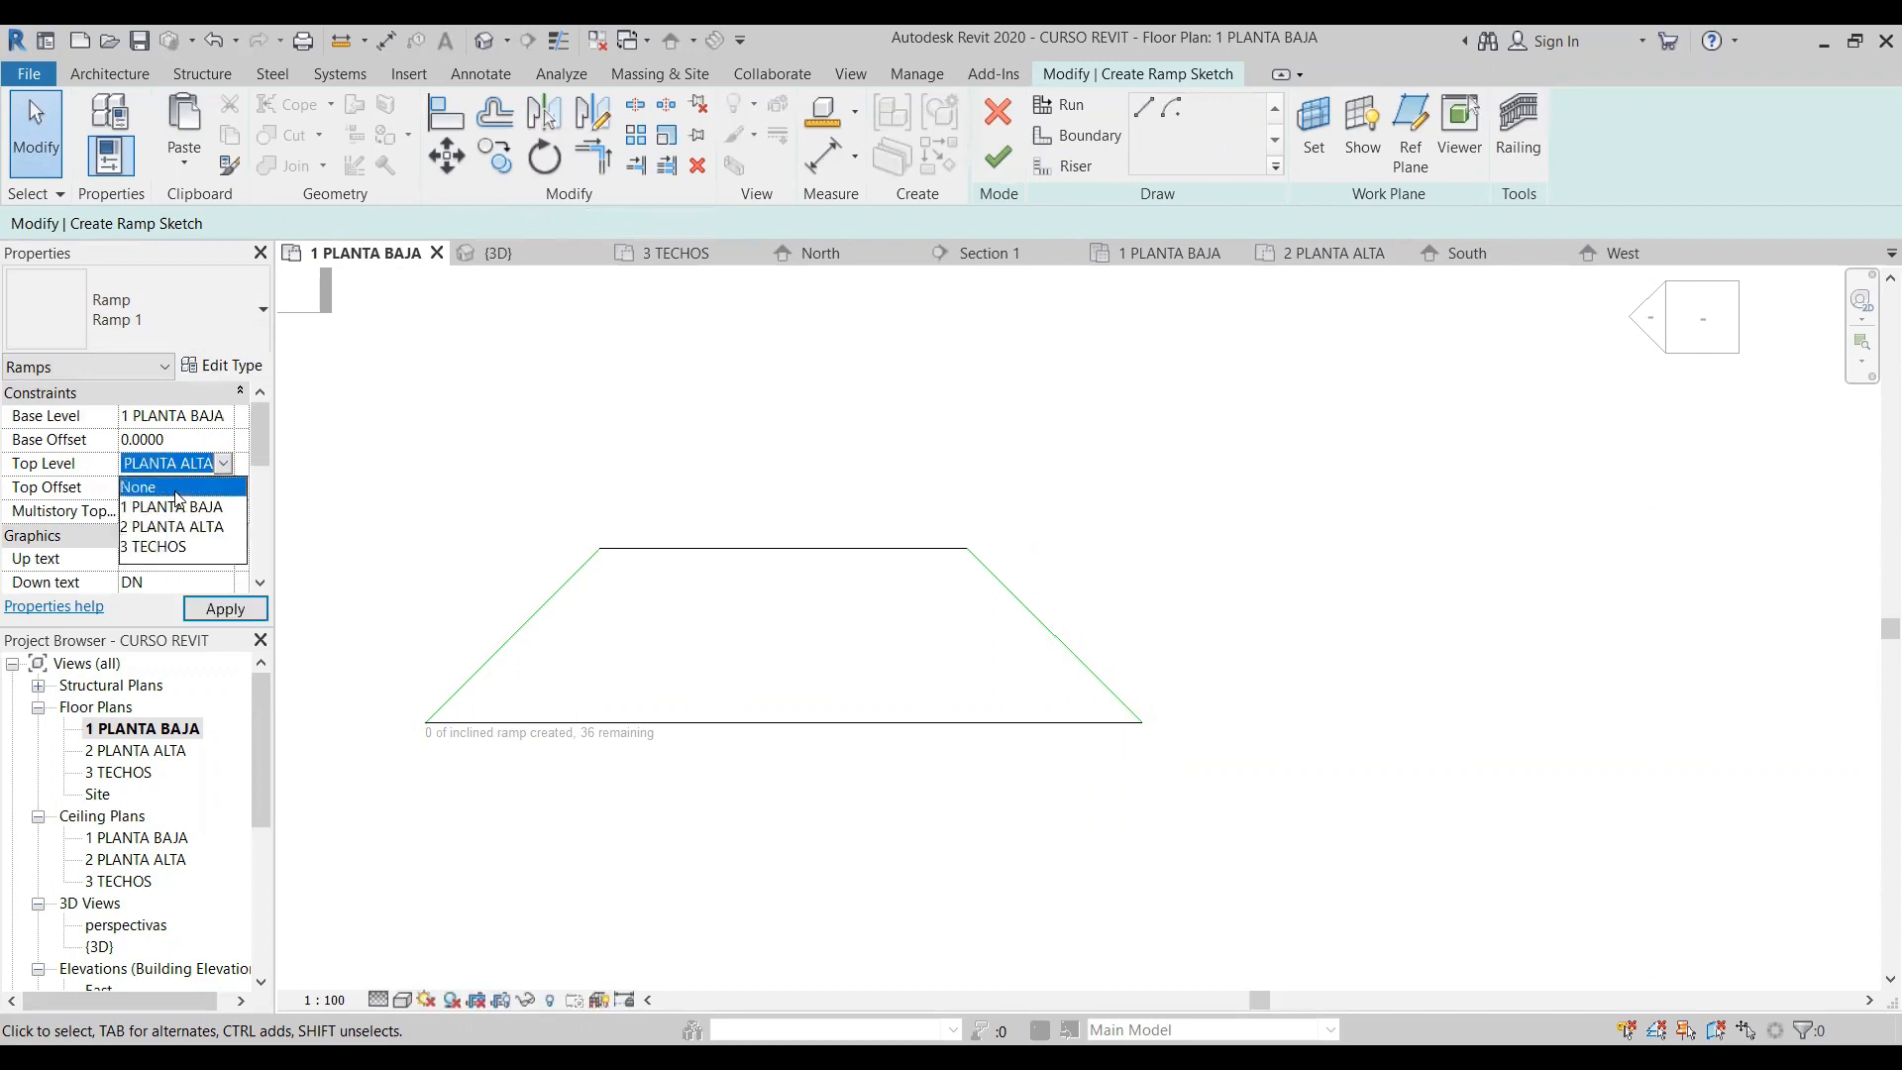
{"action": "left_click", "coordinate": [199, 485]}
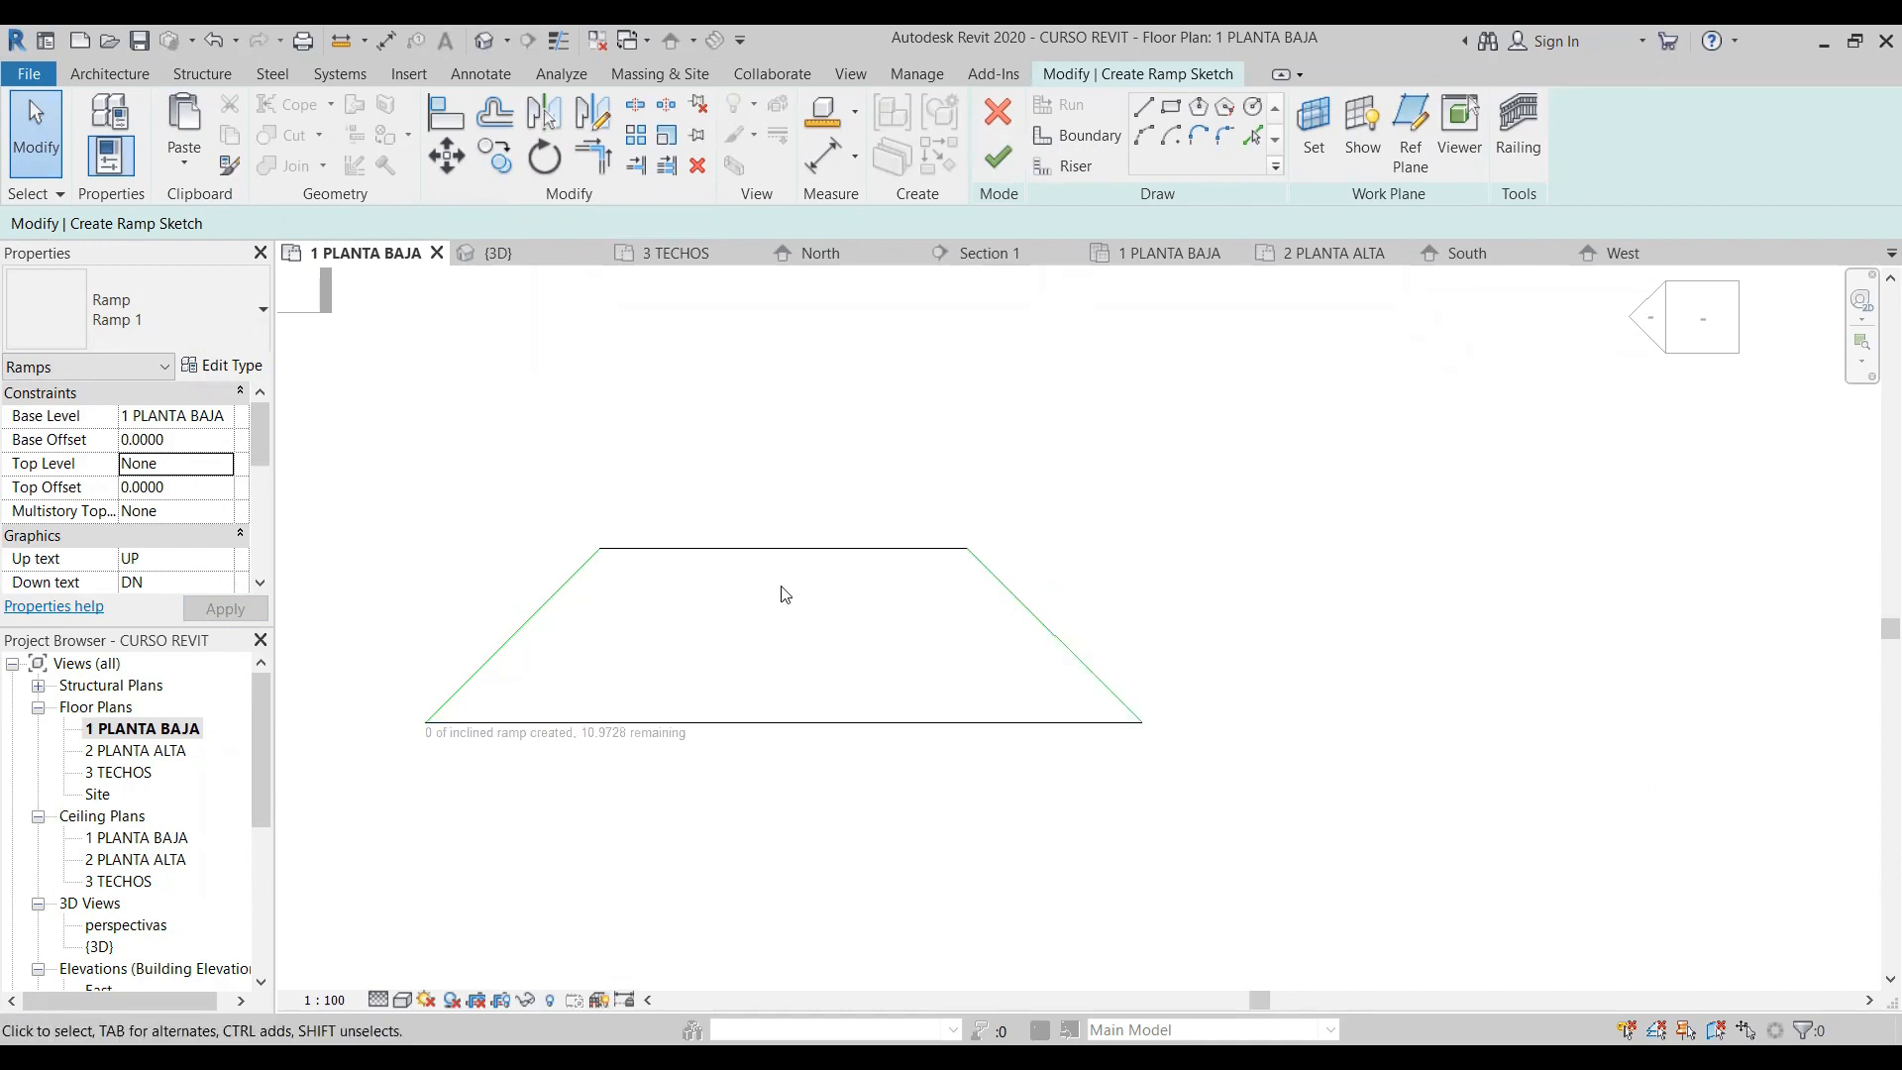
{"action": "left_click", "coordinate": [998, 158]}
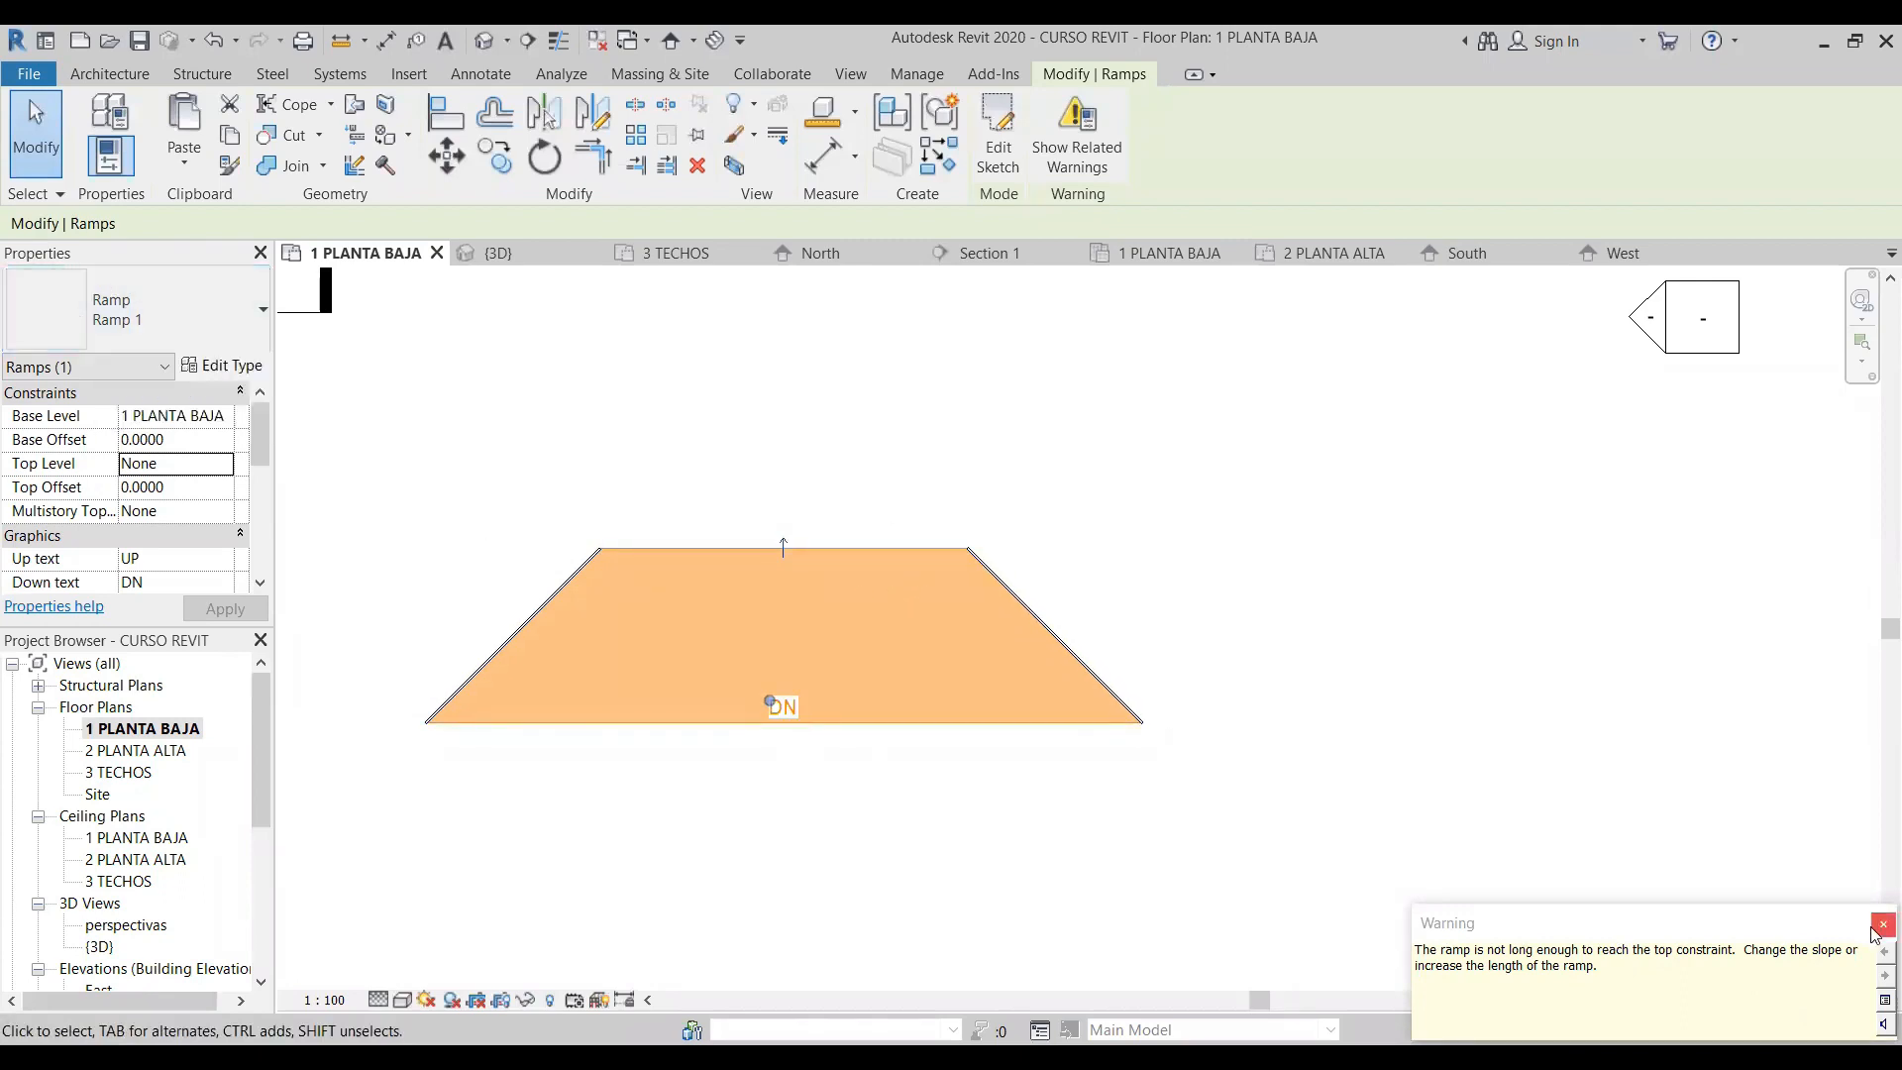
- Inspect the trapezoidal ramp in the 3D view and in the South, West and East elevations
{"action": "left_click", "coordinate": [484, 40]}
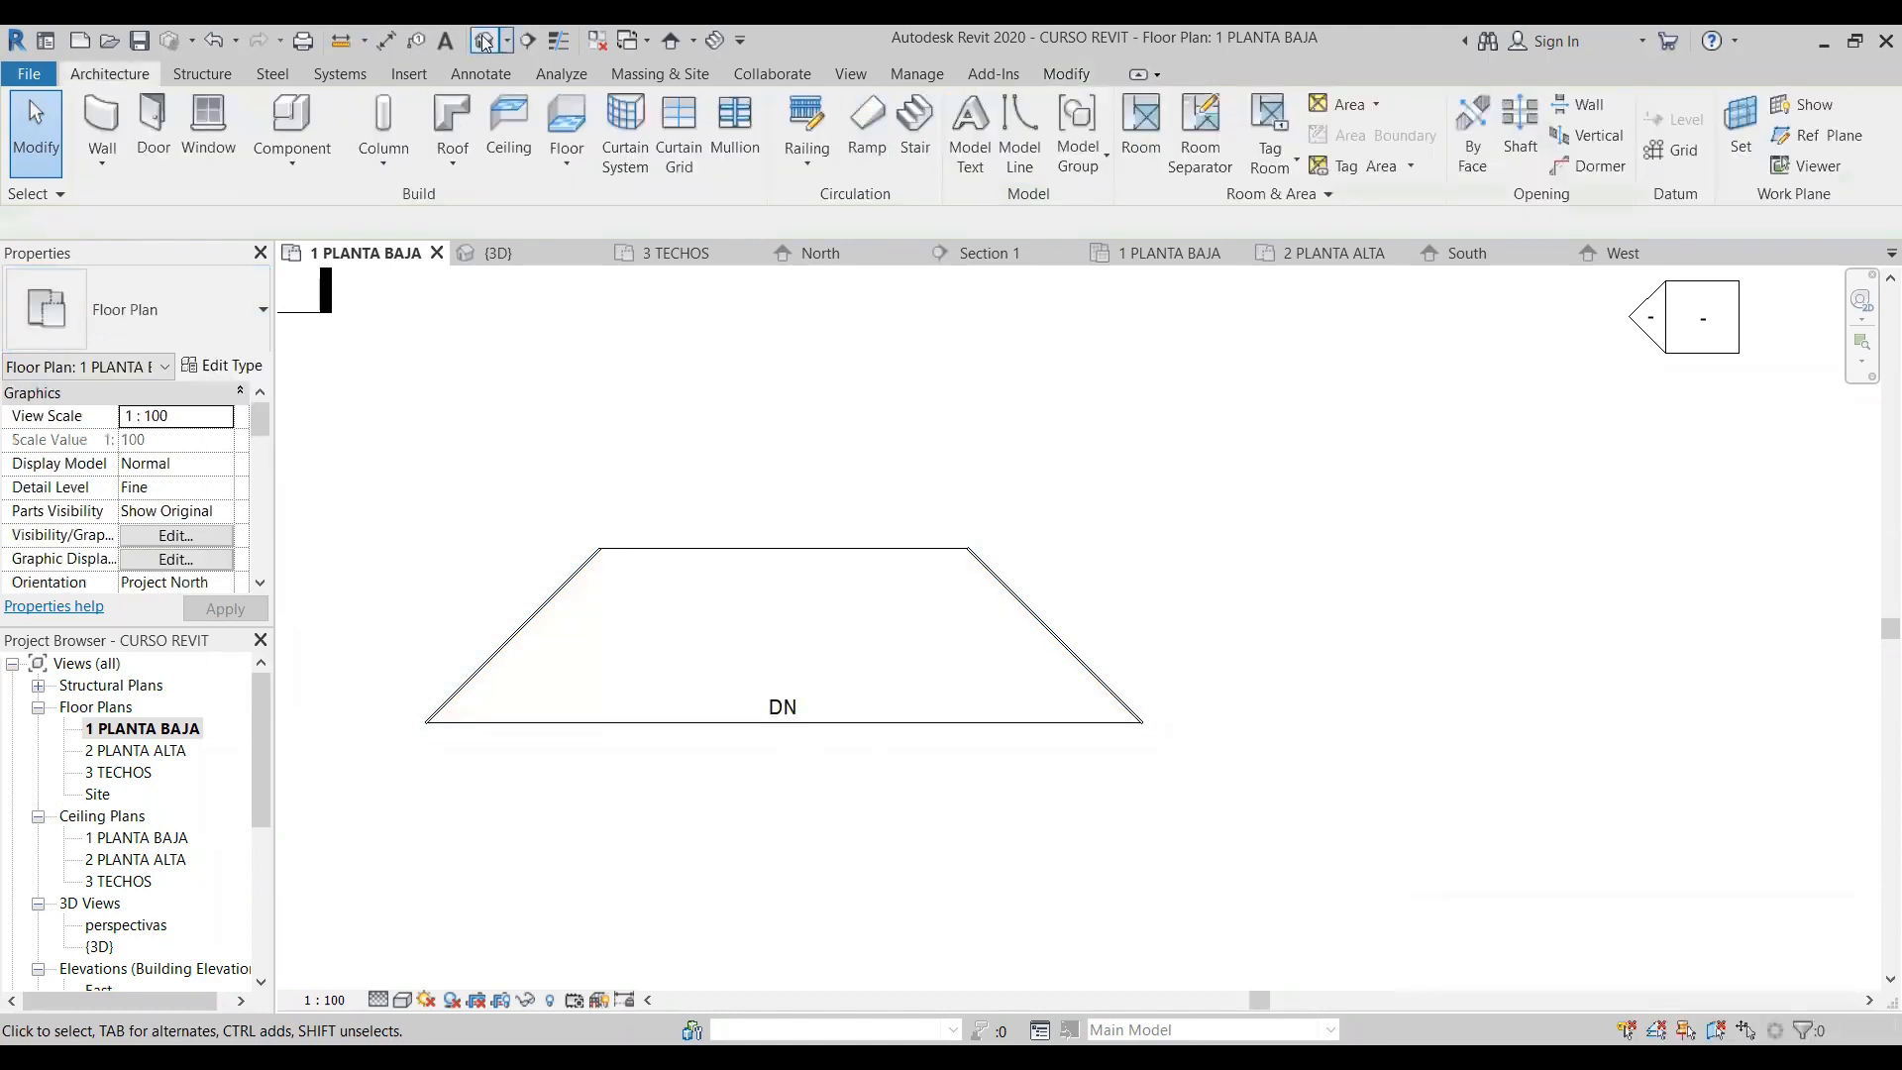
{"action": "scroll", "coordinate": [822, 663], "scroll_direction": "up", "scroll_amount": 3}
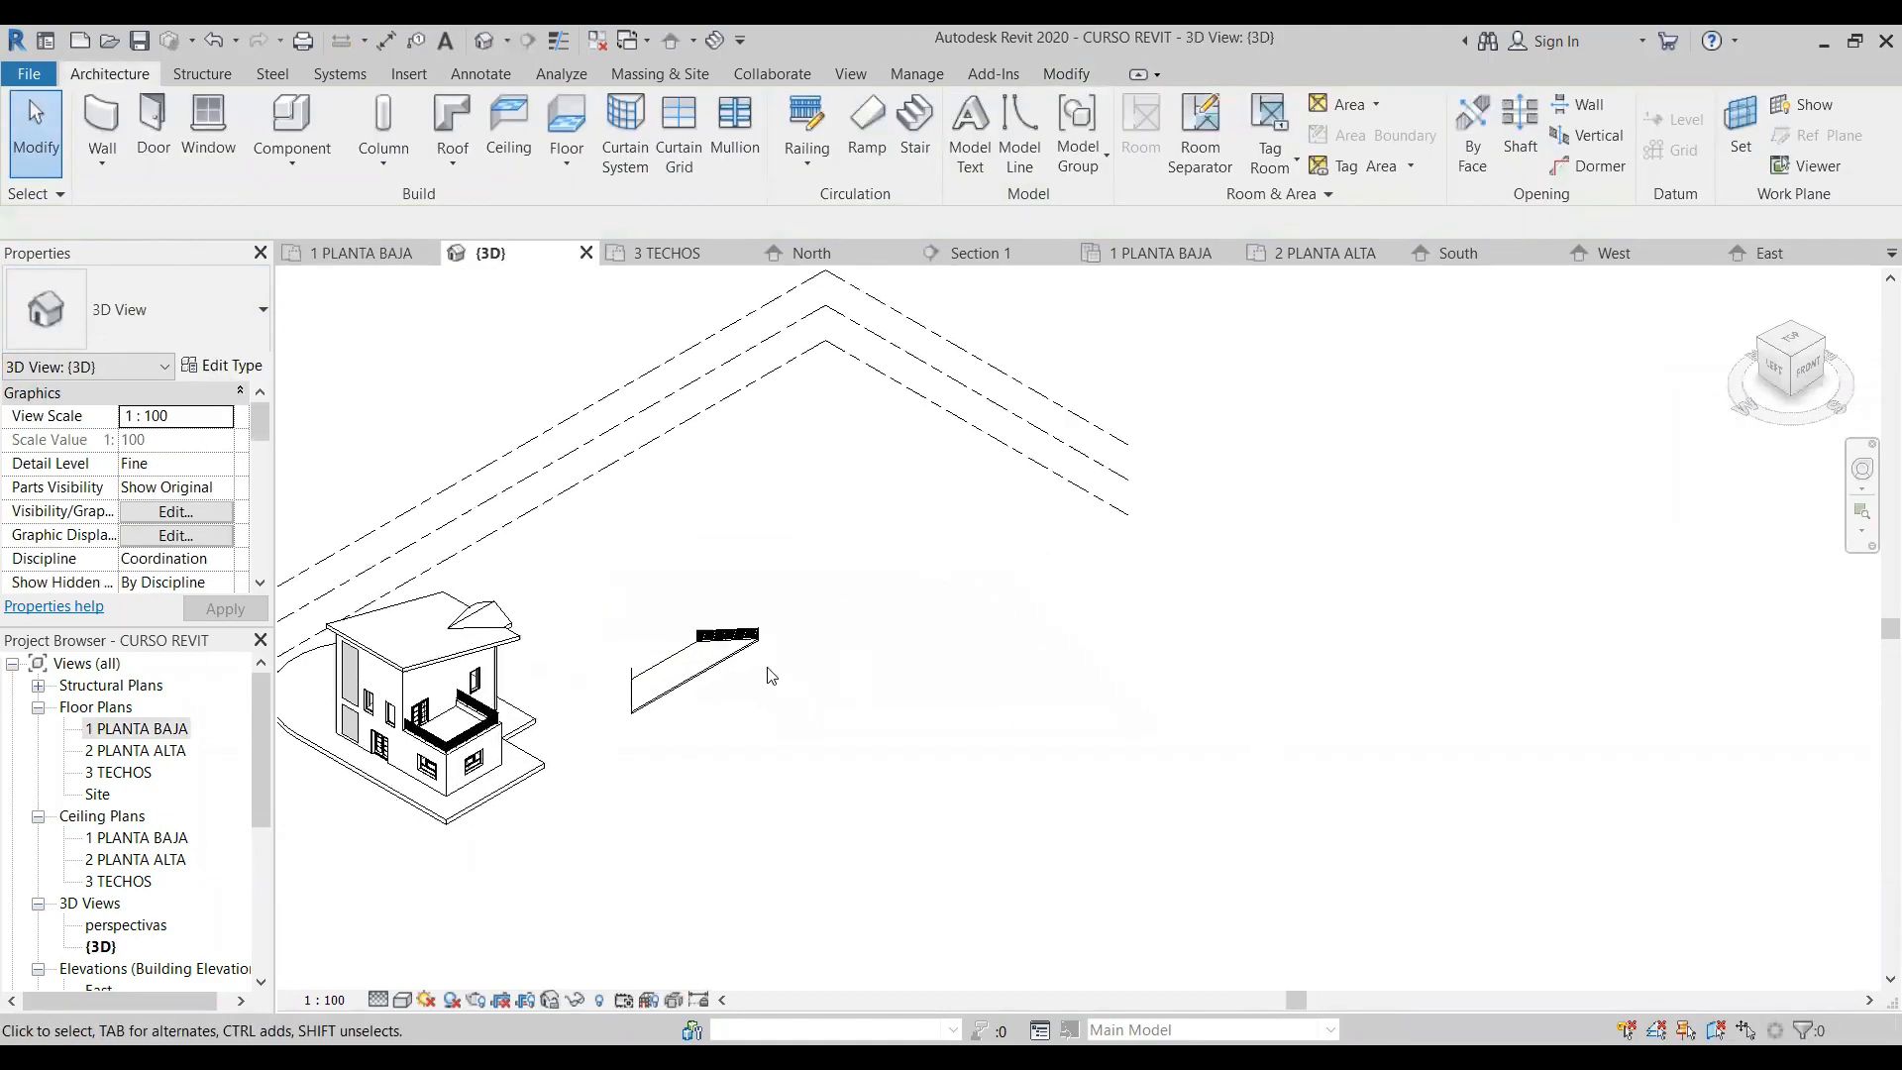
{"action": "left_click_drag", "start_coordinate": [261, 808], "coordinate": [261, 891]}
{"action": "double_click", "coordinate": [107, 858]}
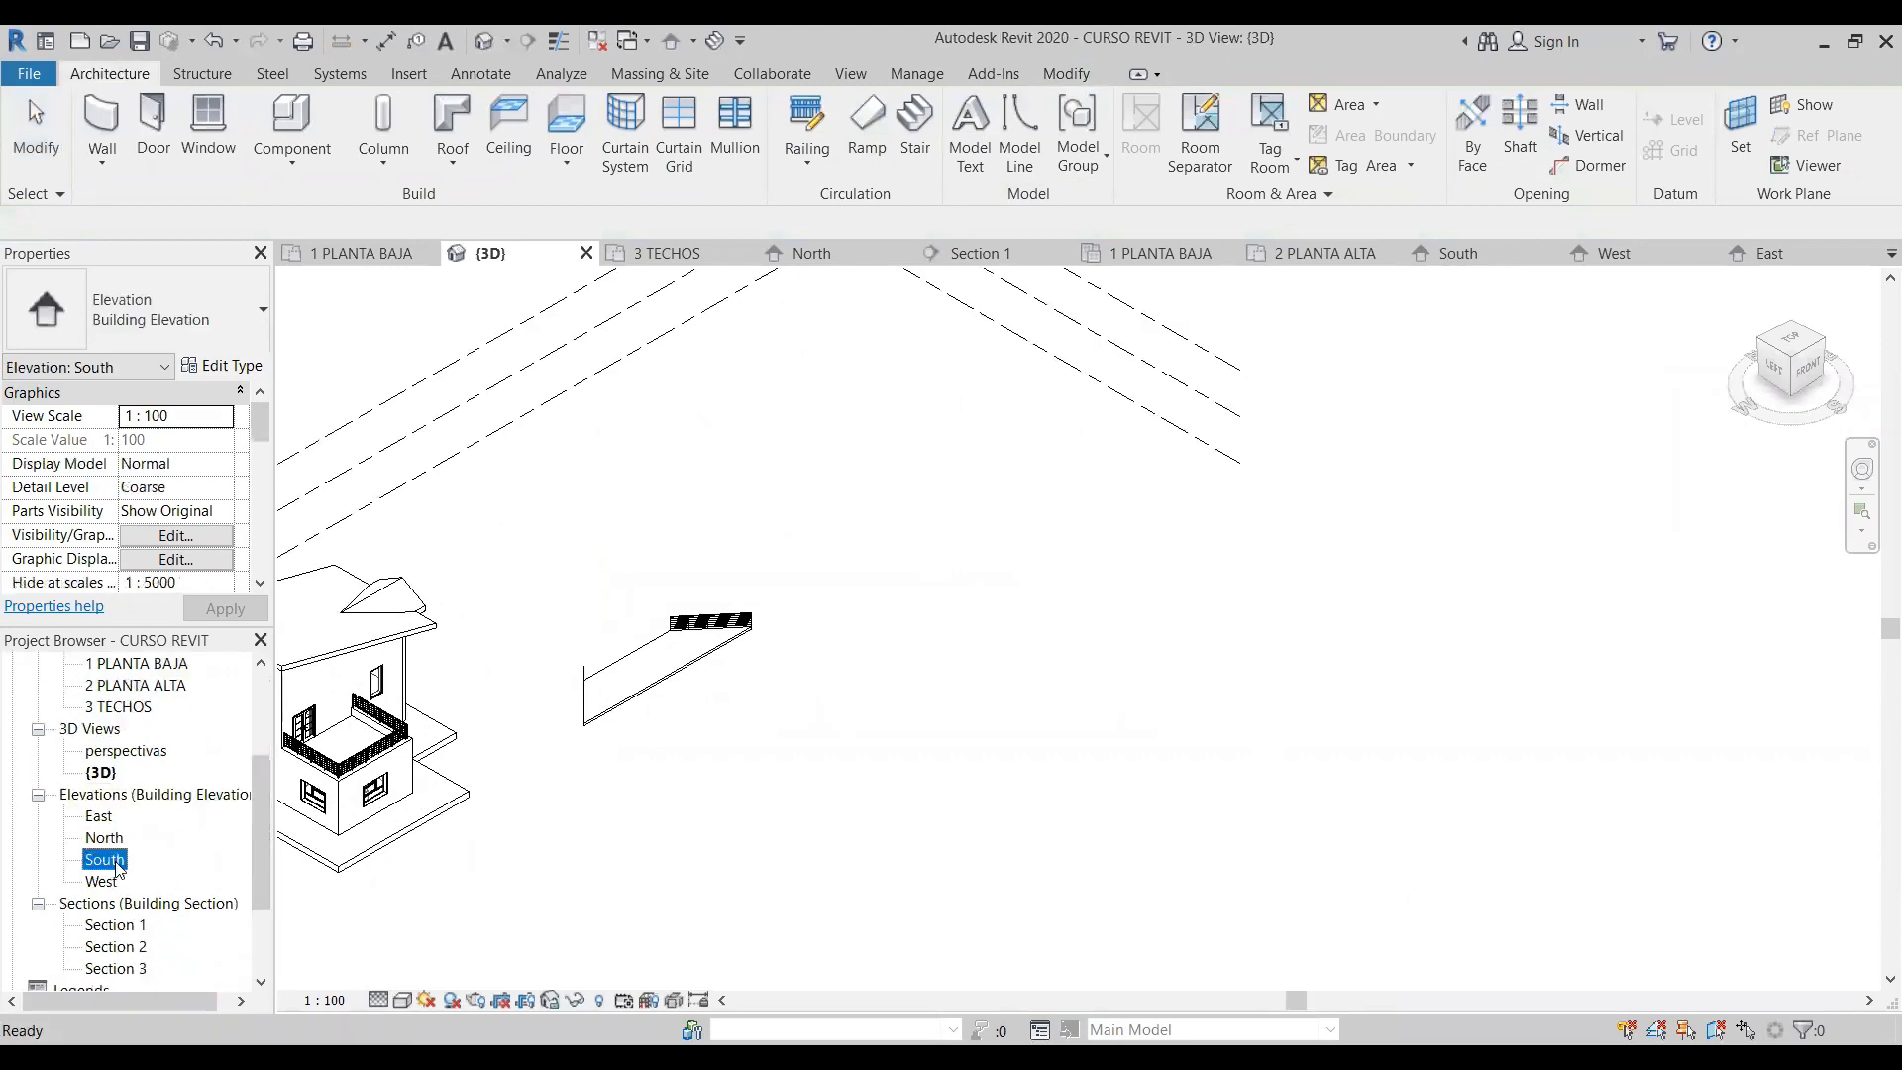
{"action": "double_click", "coordinate": [102, 880]}
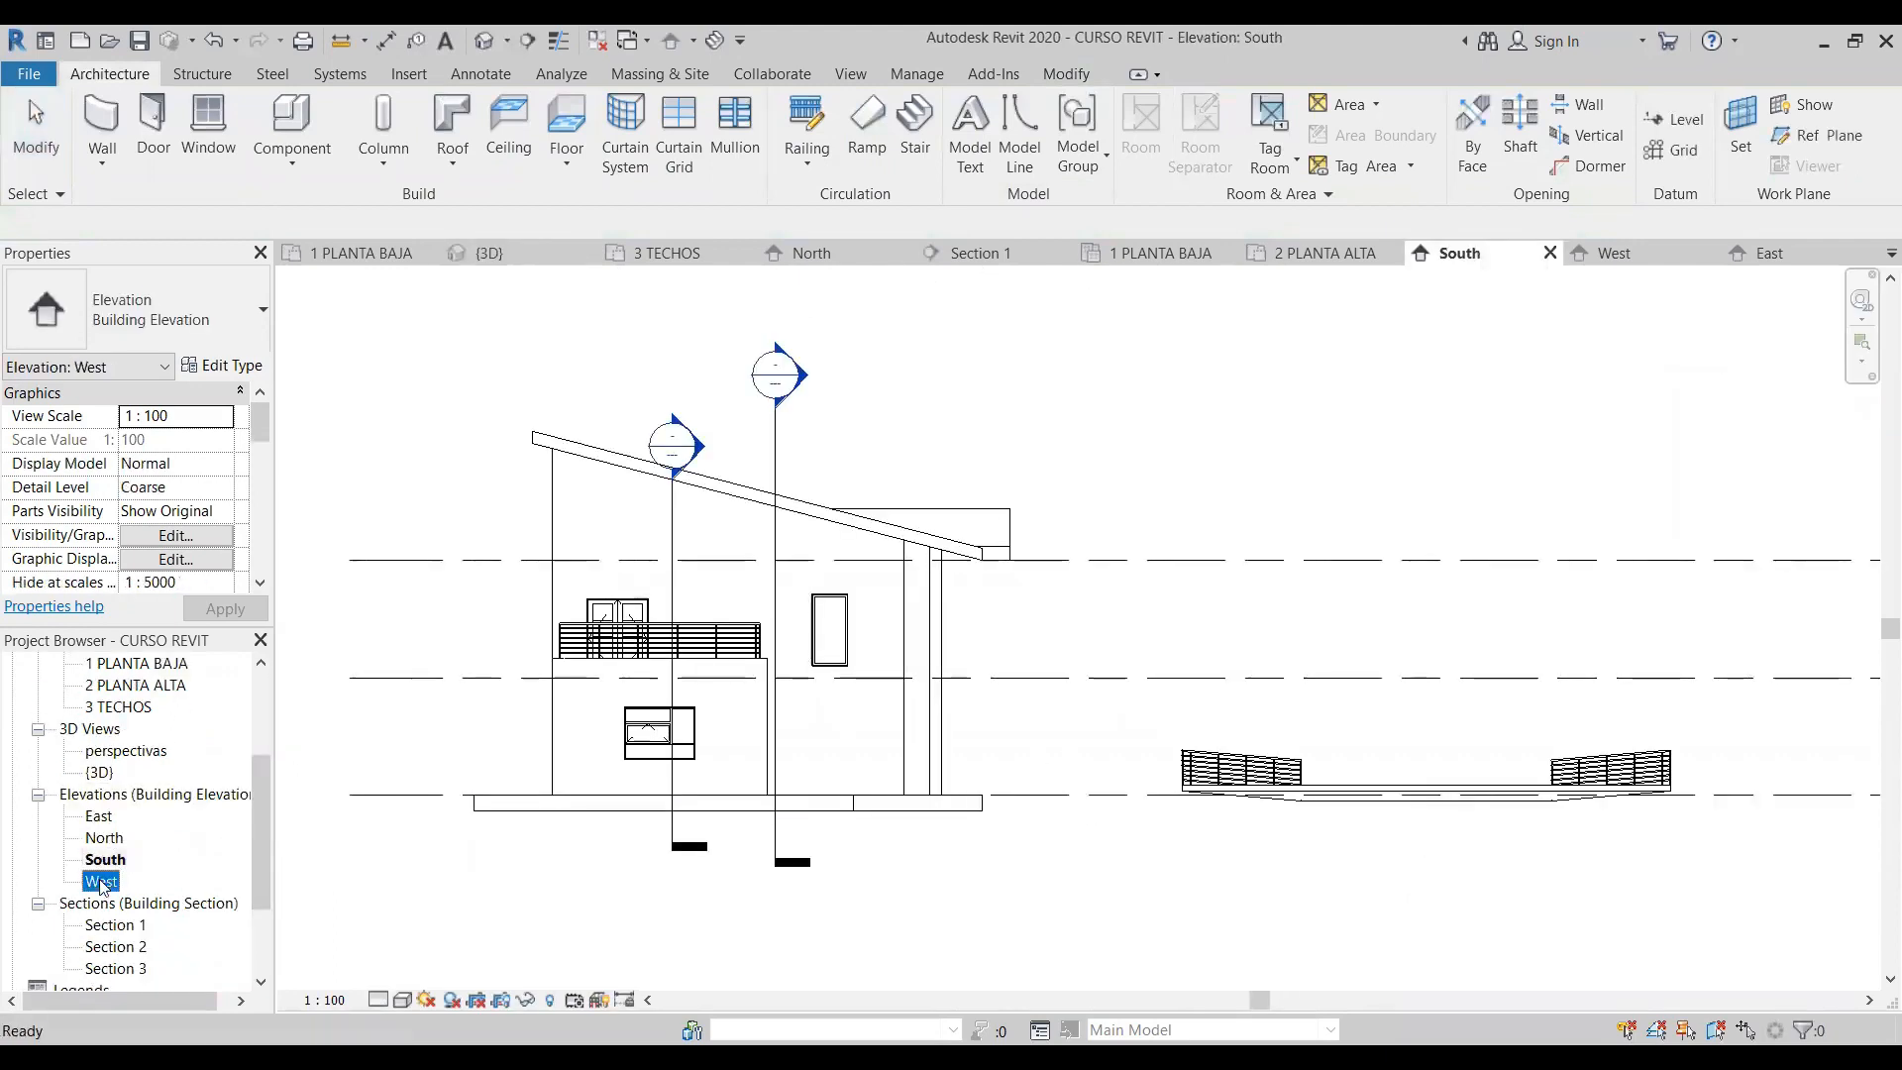
{"action": "double_click", "coordinate": [99, 815]}
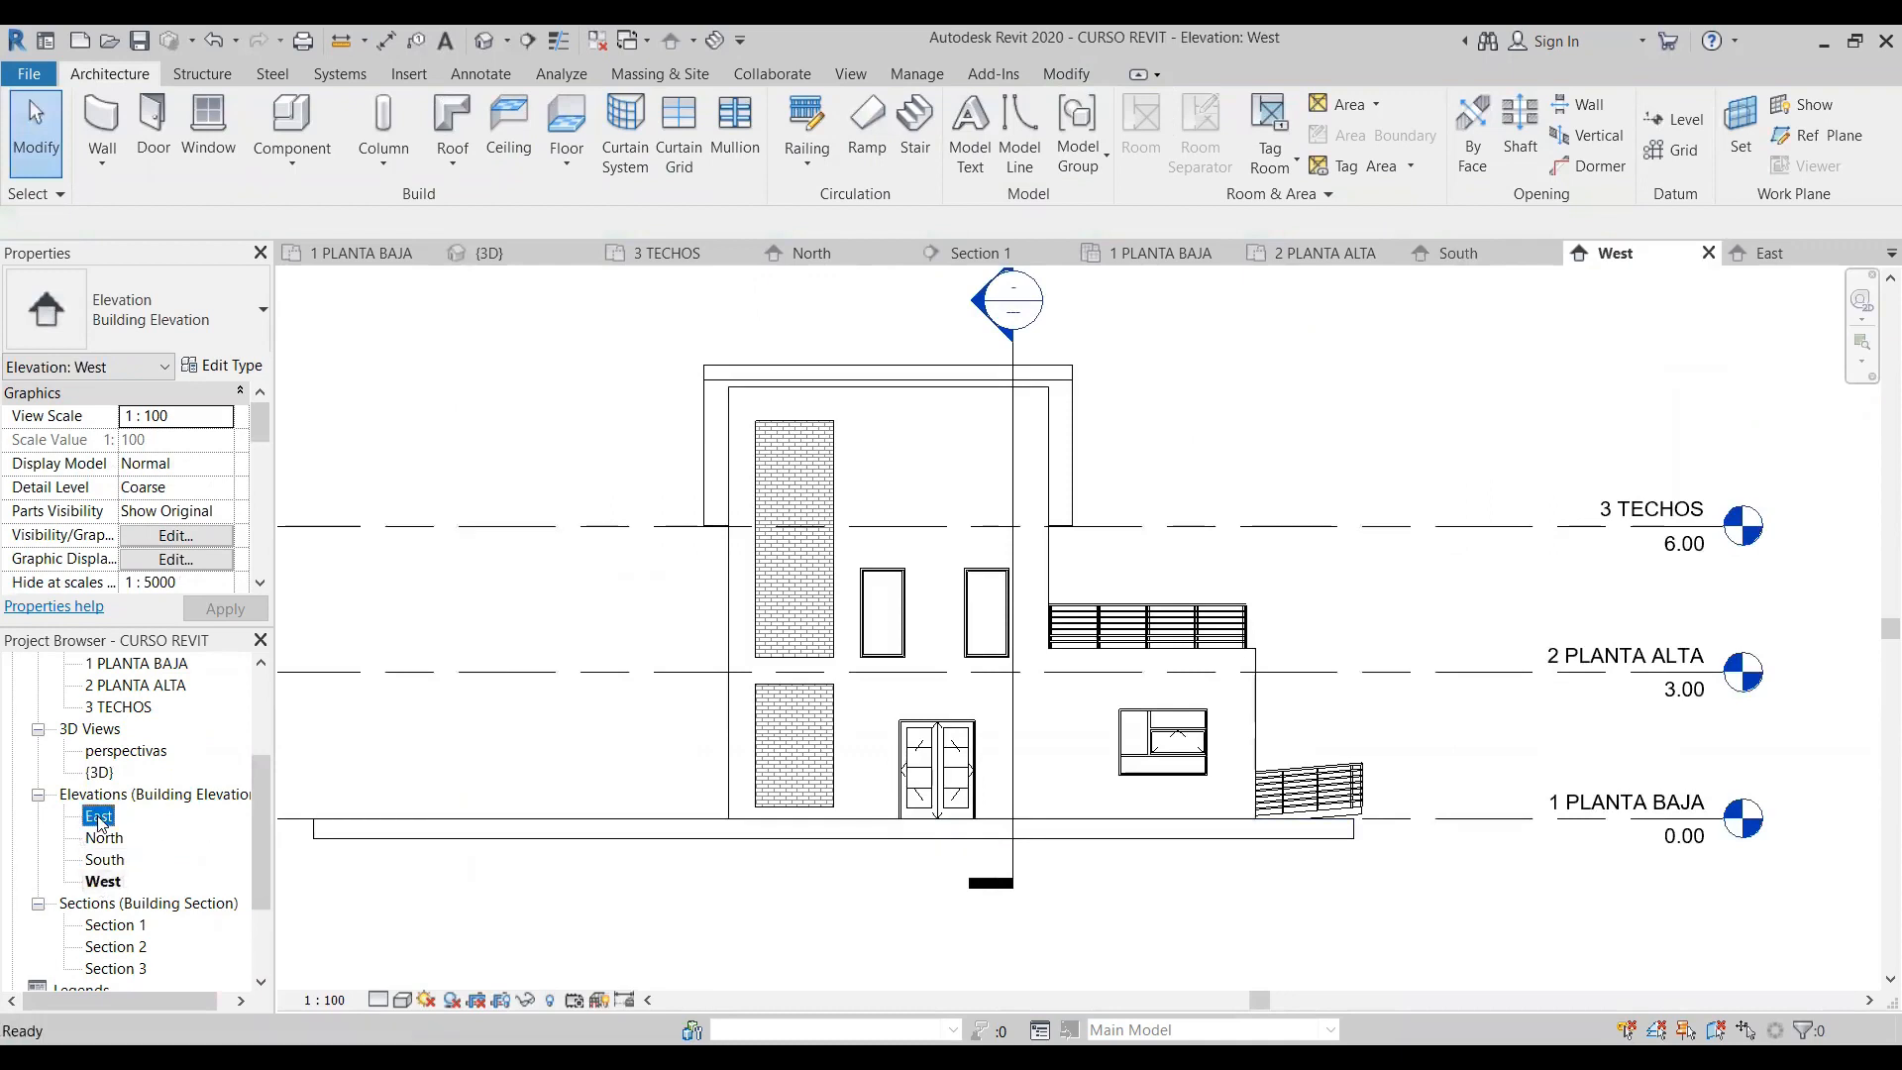
{"action": "scroll", "coordinate": [608, 820], "scroll_direction": "up", "scroll_amount": 5}
{"action": "scroll", "coordinate": [1161, 734], "scroll_direction": "down", "scroll_amount": 2}
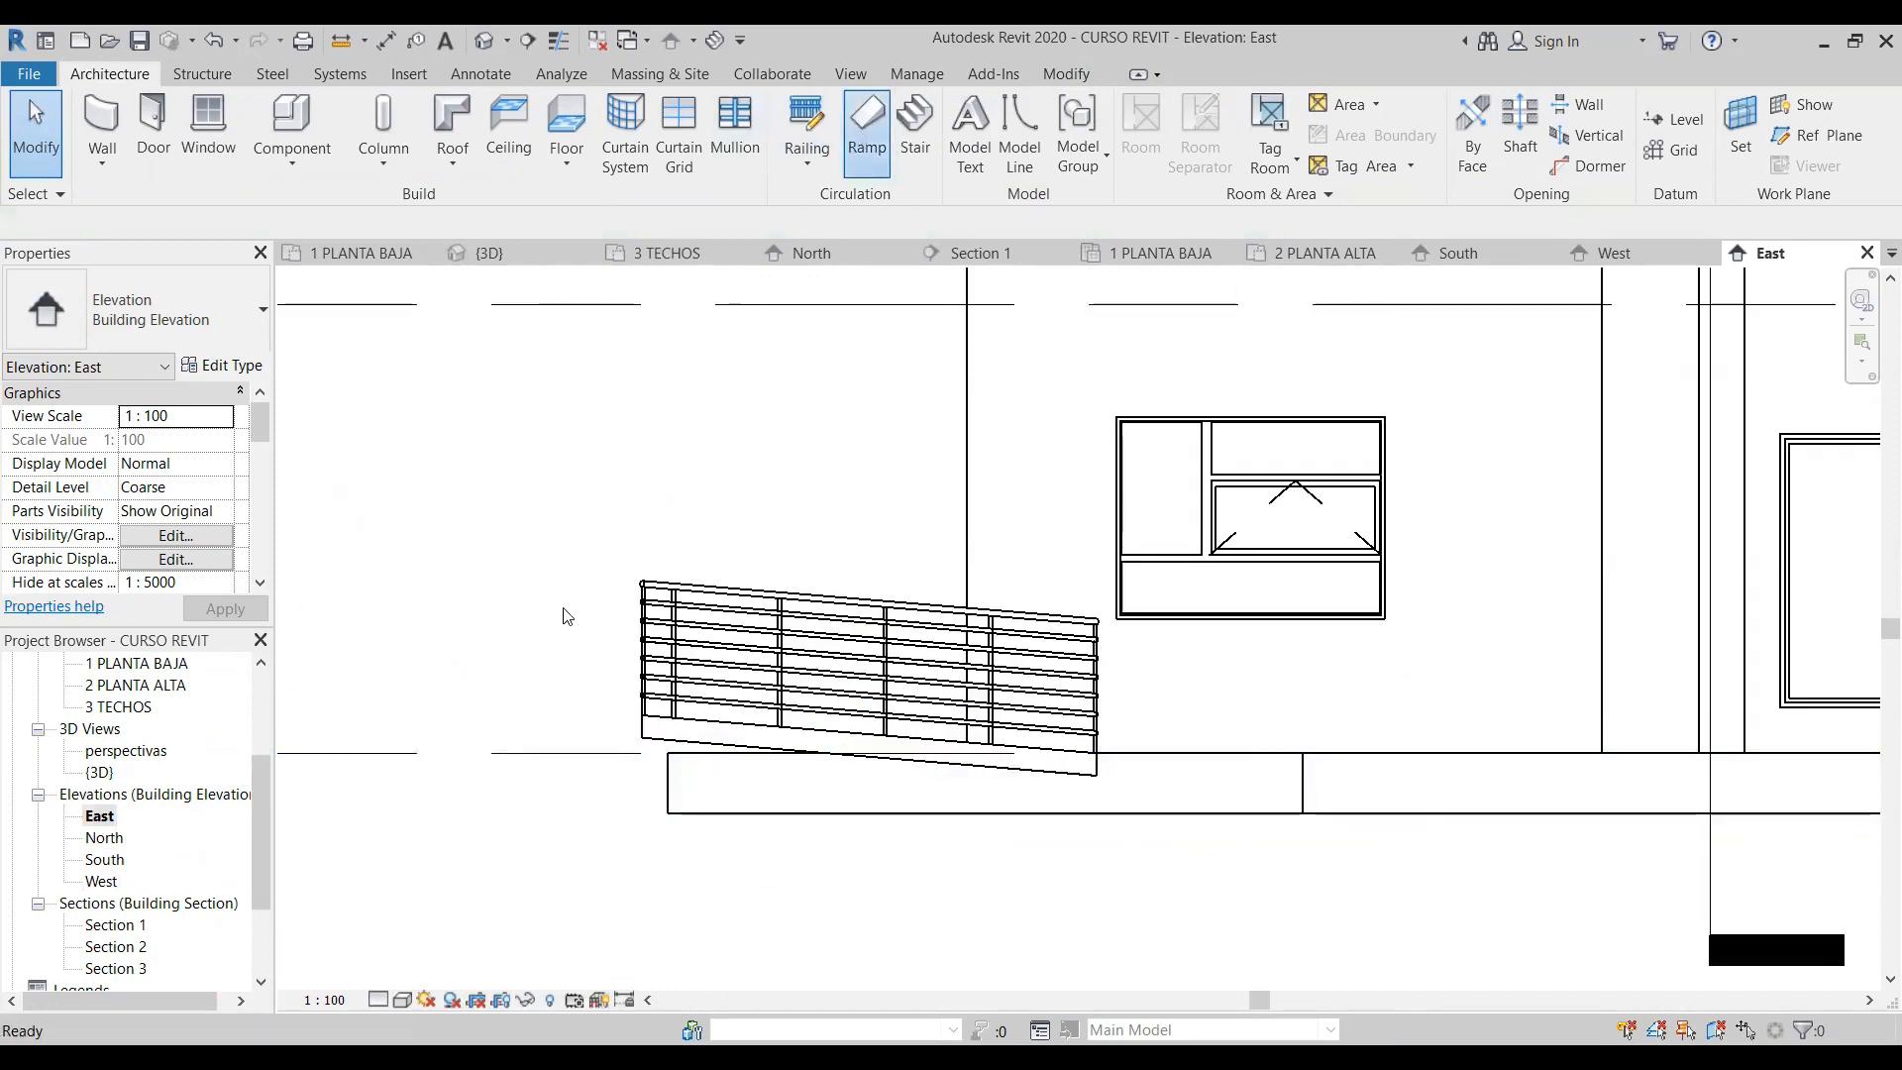
{"action": "key", "text": "Escape"}
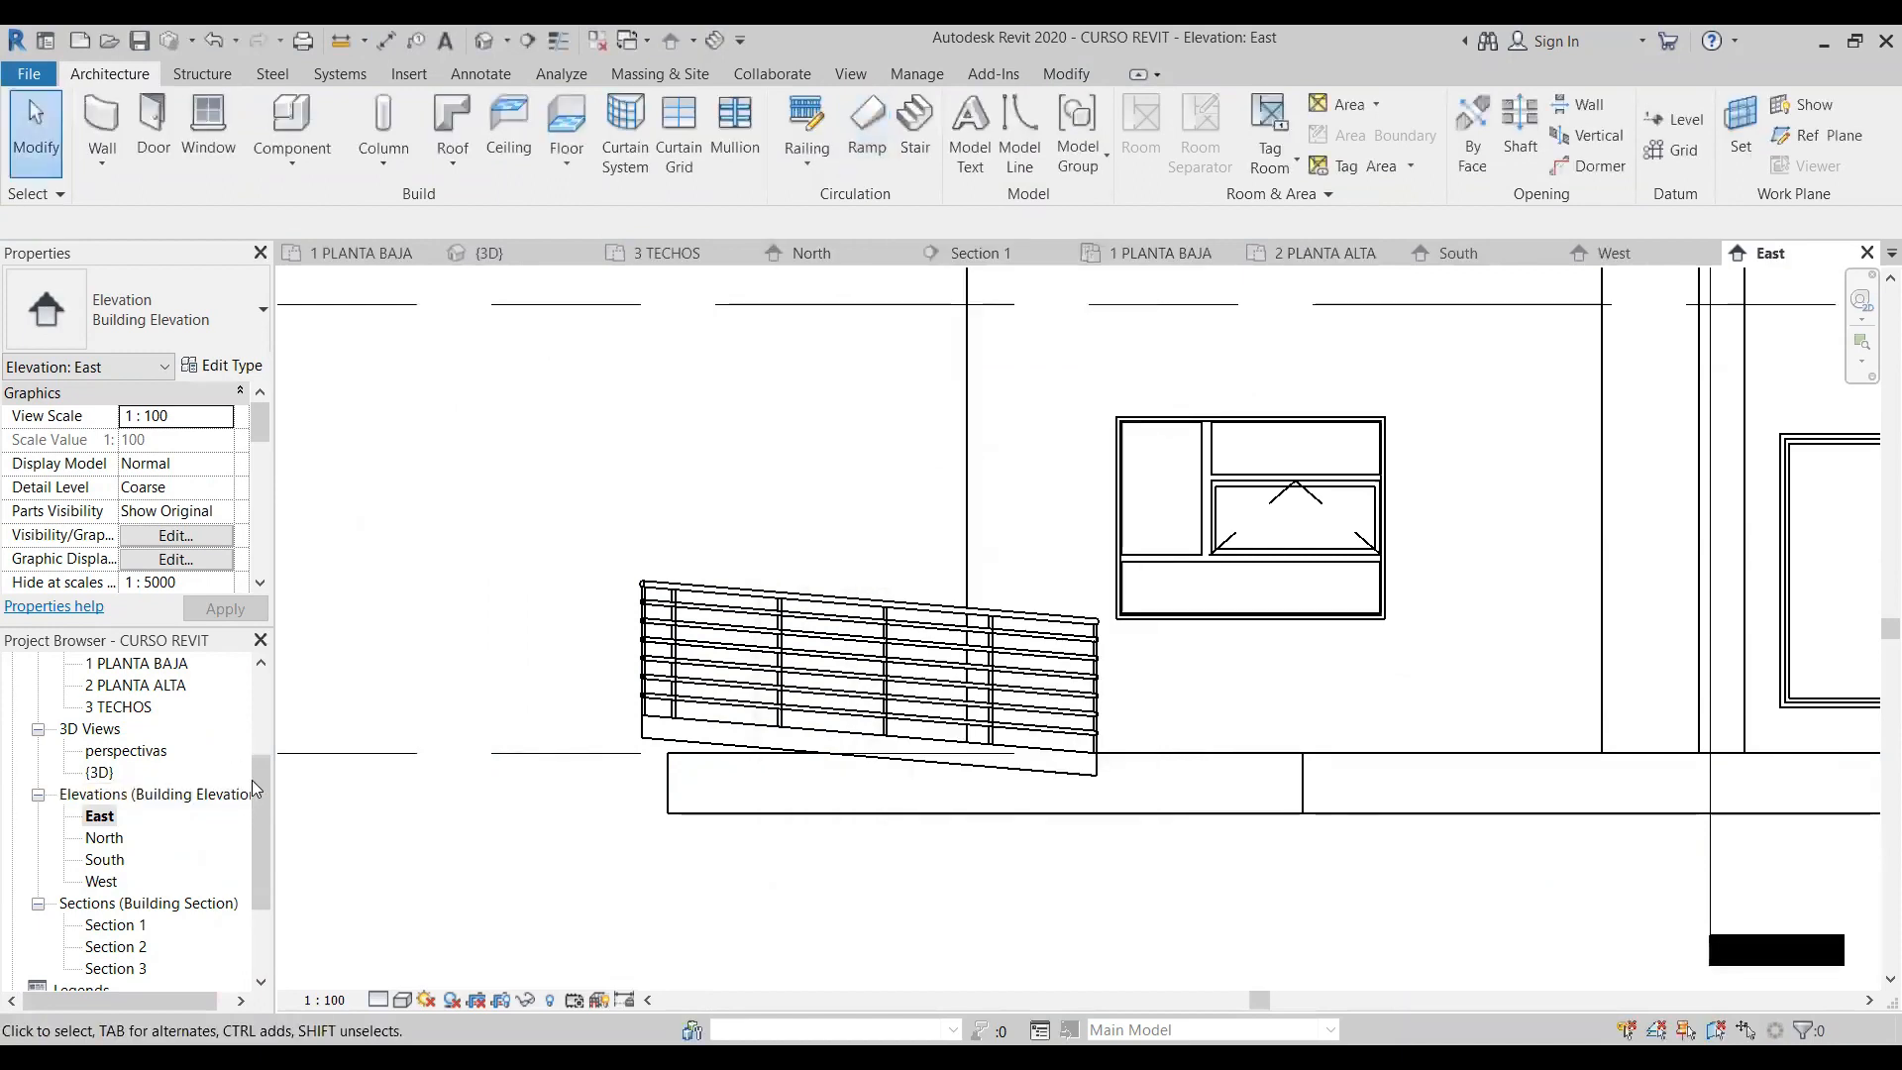
- In the 1 PLANTA BAJA floor plan, sketch a new ramp of three aligned horizontal 12 m runs separated by gaps, below the trapezoidal ramp
{"action": "scroll", "coordinate": [226, 793], "scroll_direction": "up", "scroll_amount": 3}
{"action": "double_click", "coordinate": [132, 730]}
{"action": "scroll", "coordinate": [832, 708], "scroll_direction": "down", "scroll_amount": 5}
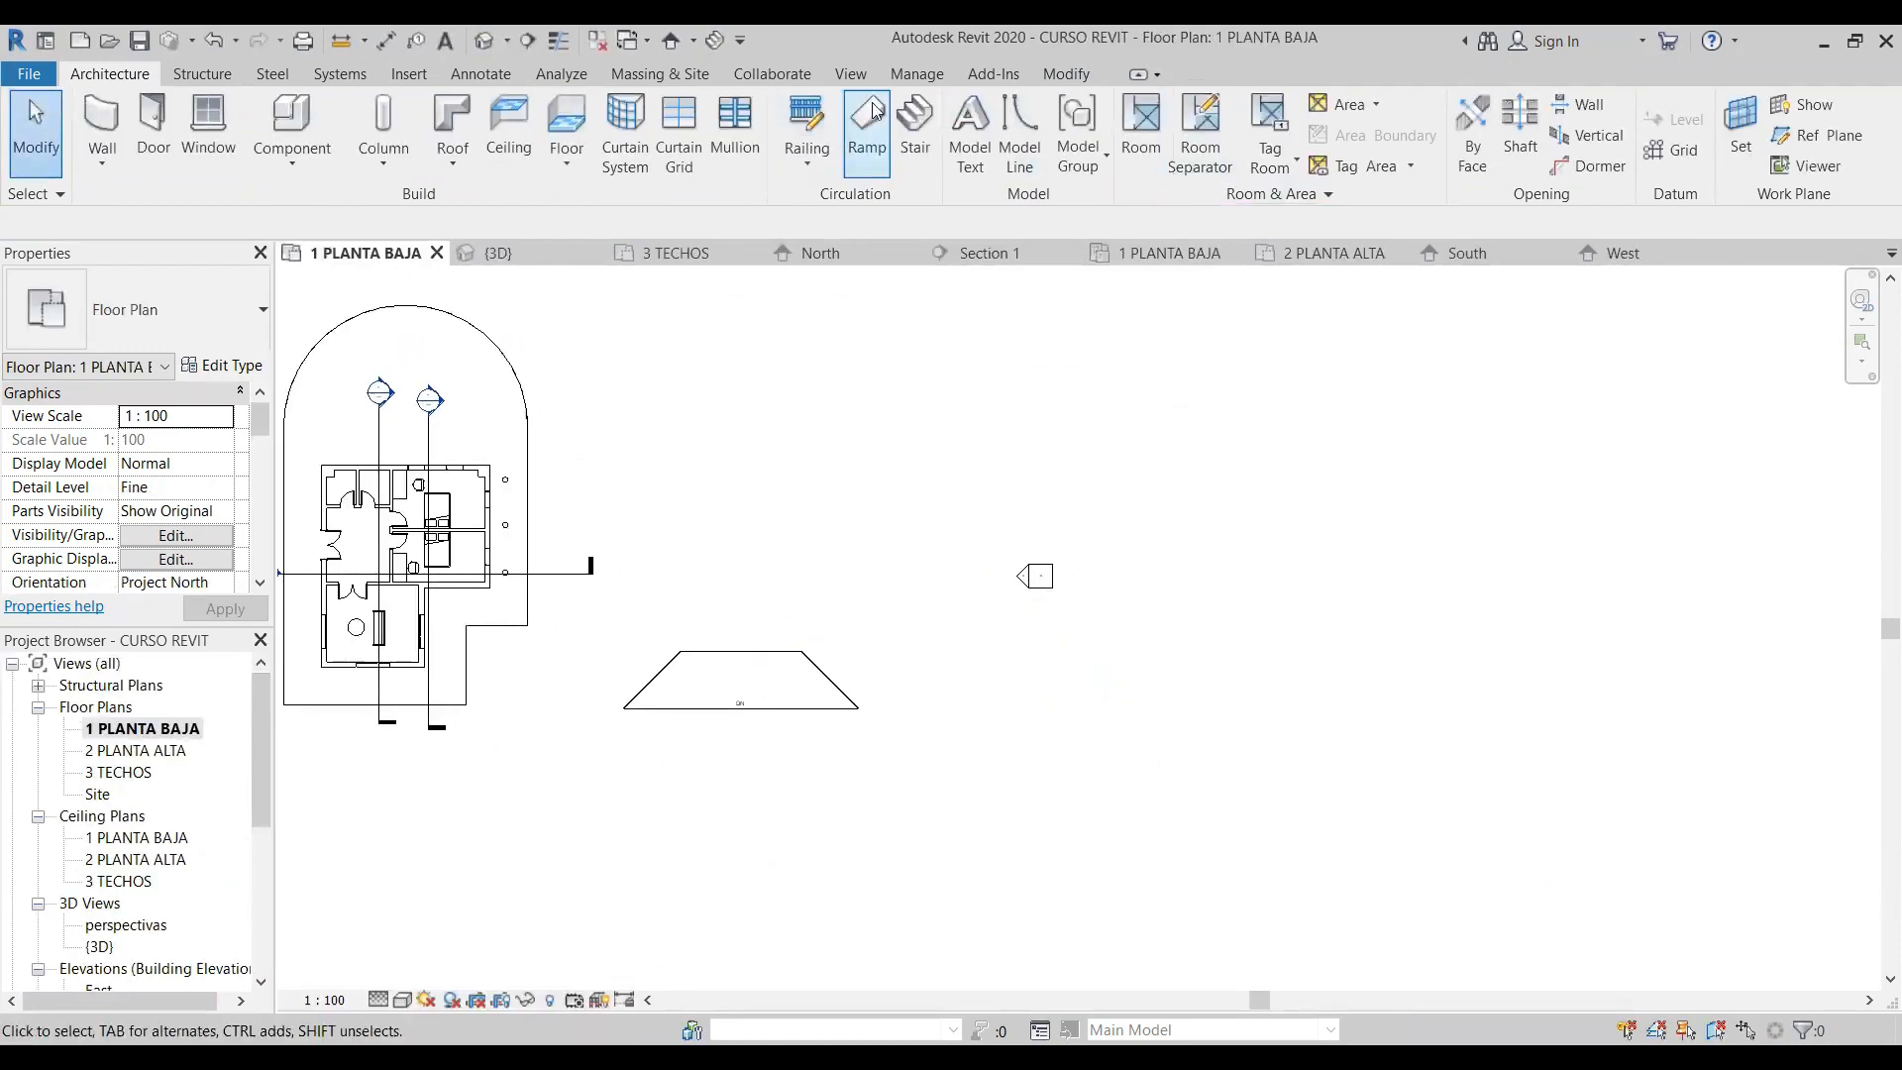
{"action": "left_click", "coordinate": [866, 133]}
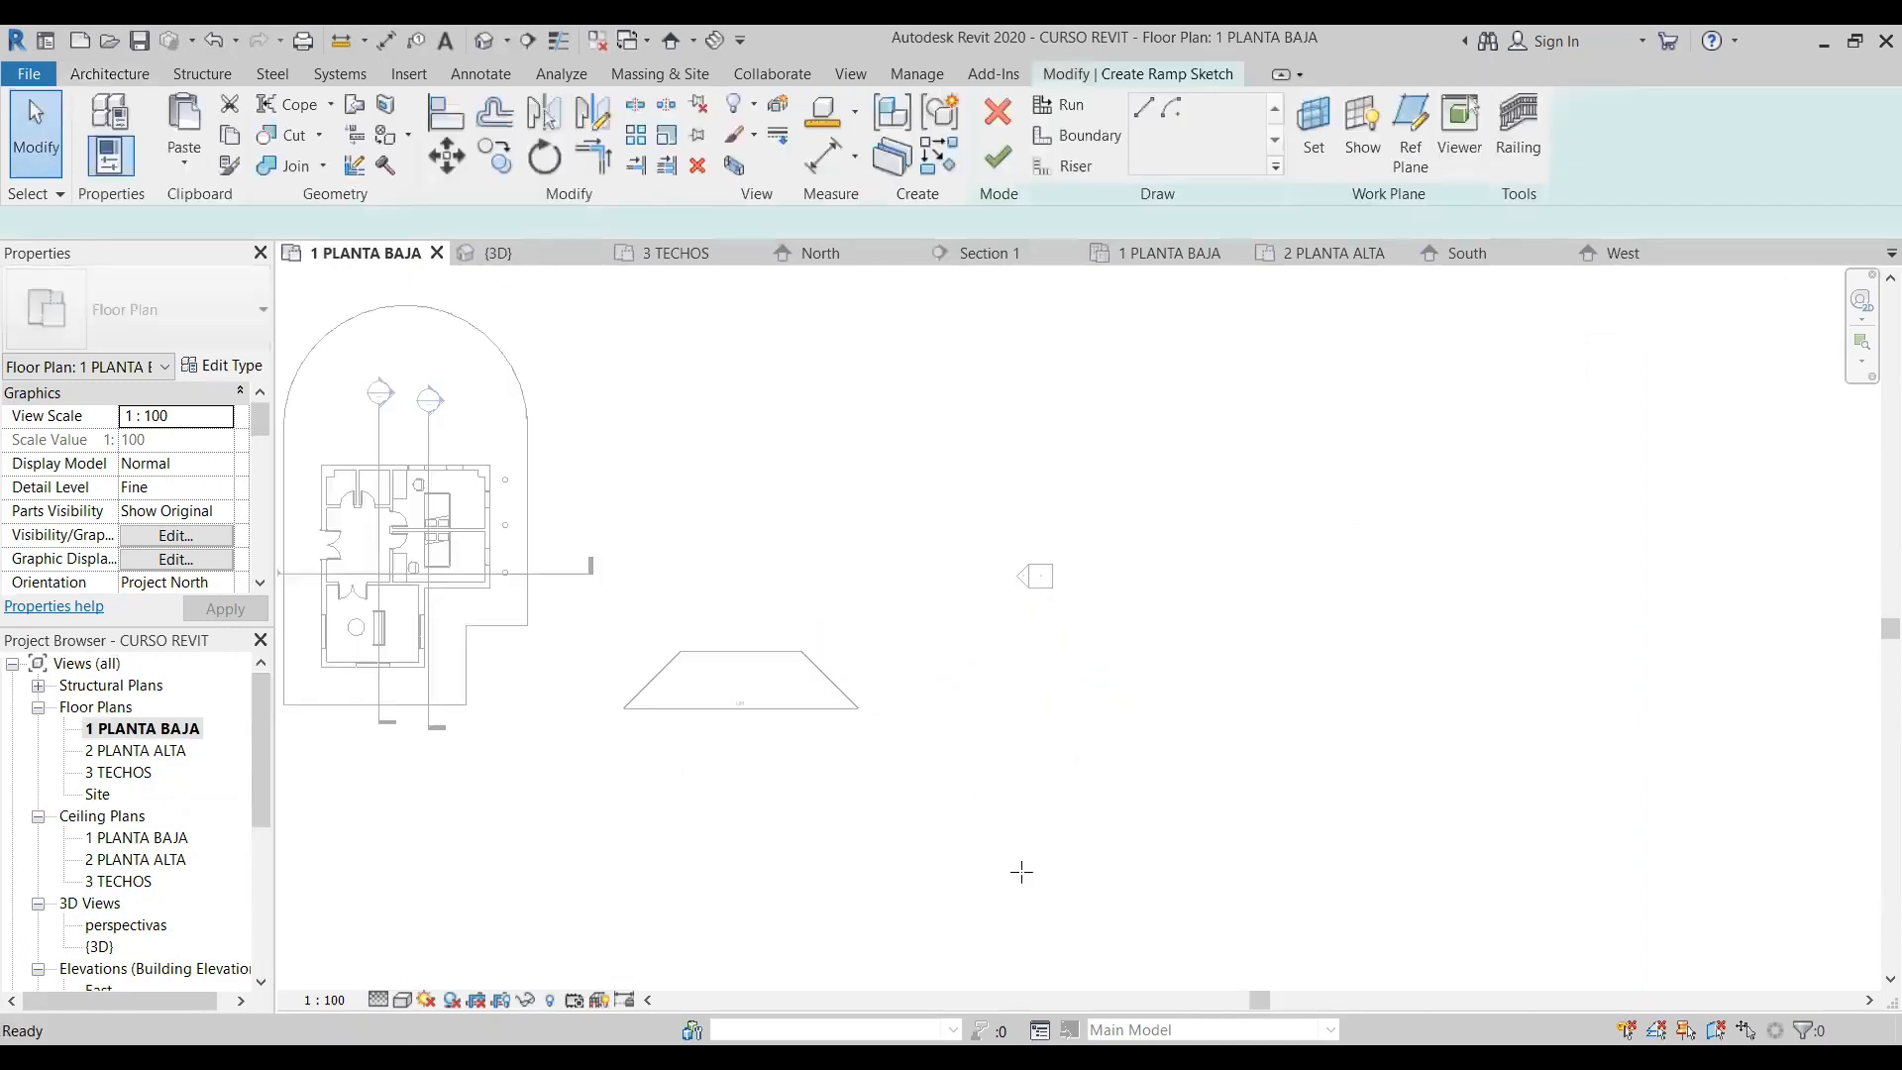
{"action": "left_click", "coordinate": [780, 824]}
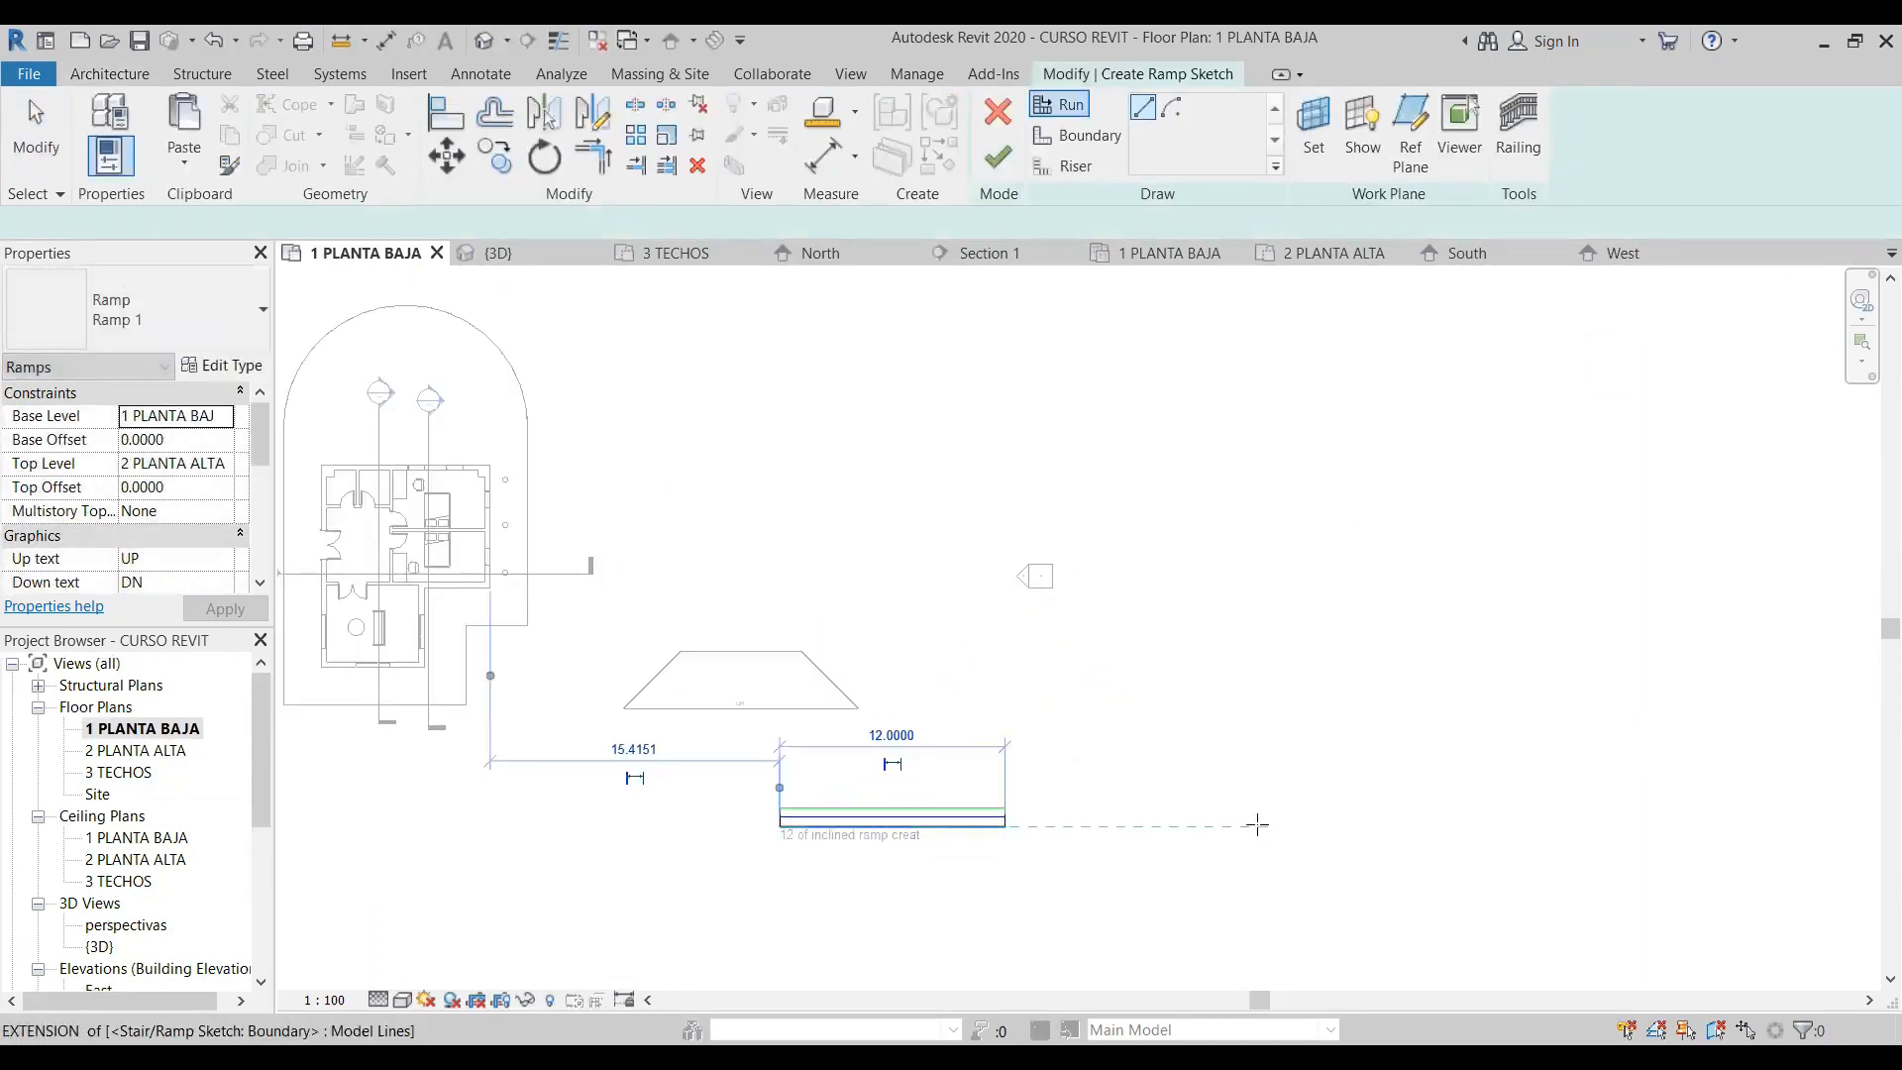
{"action": "left_click", "coordinate": [1263, 824]}
{"action": "left_click", "coordinate": [1120, 818]}
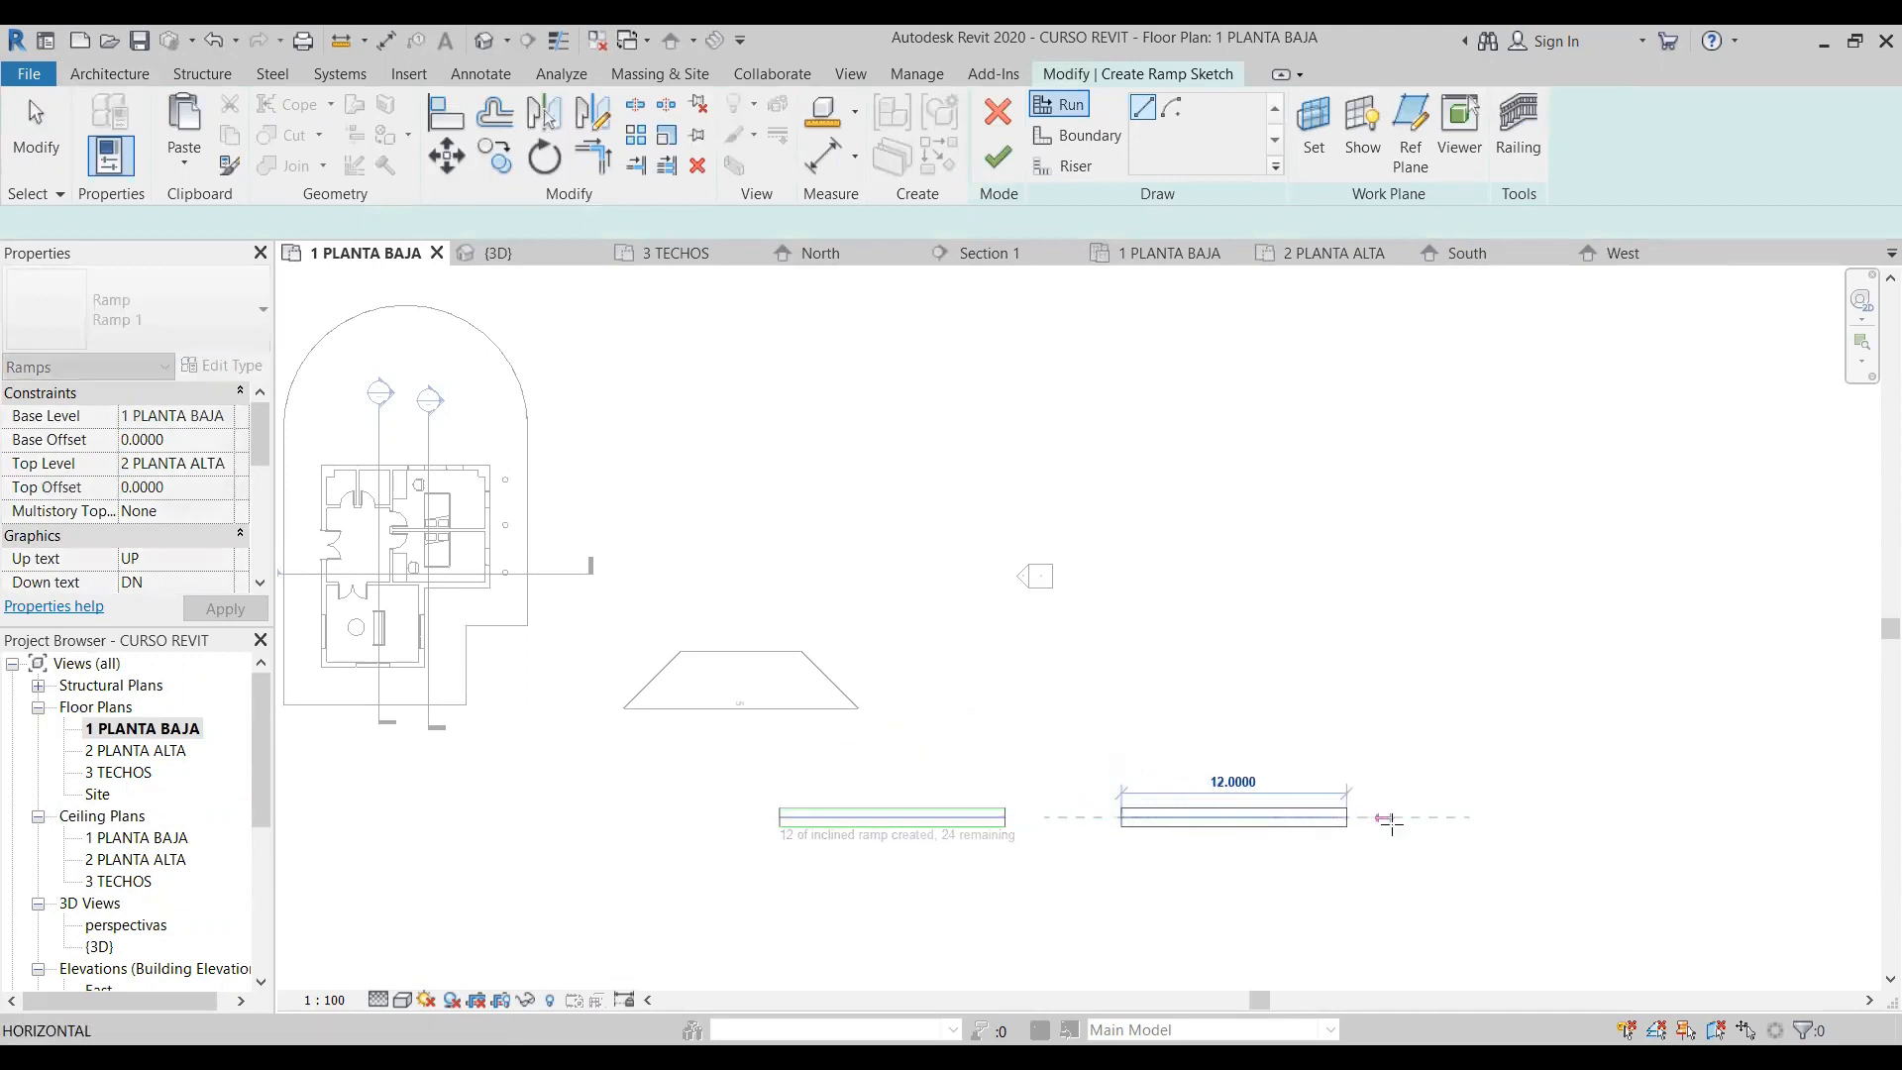
{"action": "left_click", "coordinate": [1393, 824]}
{"action": "left_click", "coordinate": [1460, 819]}
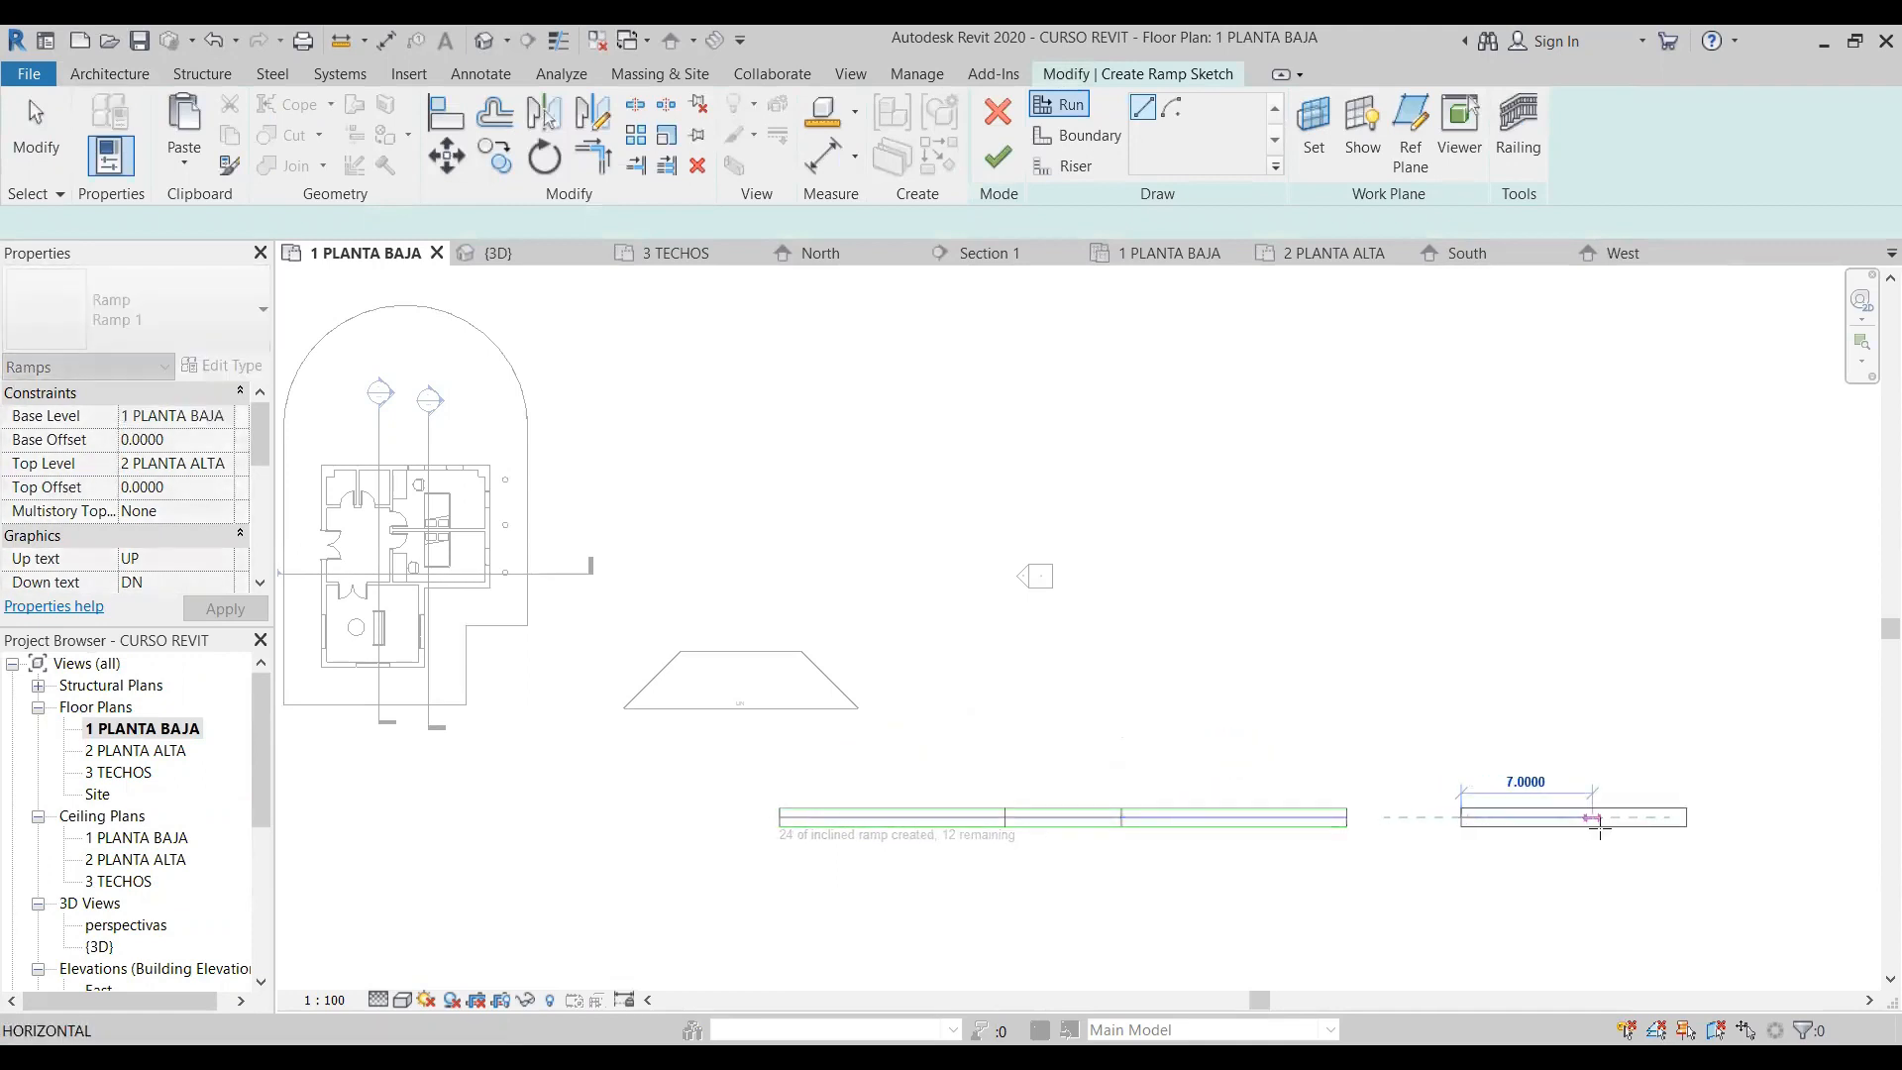
{"action": "left_click", "coordinate": [1763, 820]}
- Delete the upper boundary line of the landing between the first and second runs
{"action": "scroll", "coordinate": [1060, 837], "scroll_direction": "up", "scroll_amount": 2}
{"action": "scroll", "coordinate": [969, 848], "scroll_direction": "up", "scroll_amount": 4}
{"action": "middle_click_drag", "start_coordinate": [1197, 931], "coordinate": [1072, 770]}
{"action": "scroll", "coordinate": [1071, 767], "scroll_direction": "down", "scroll_amount": 5}
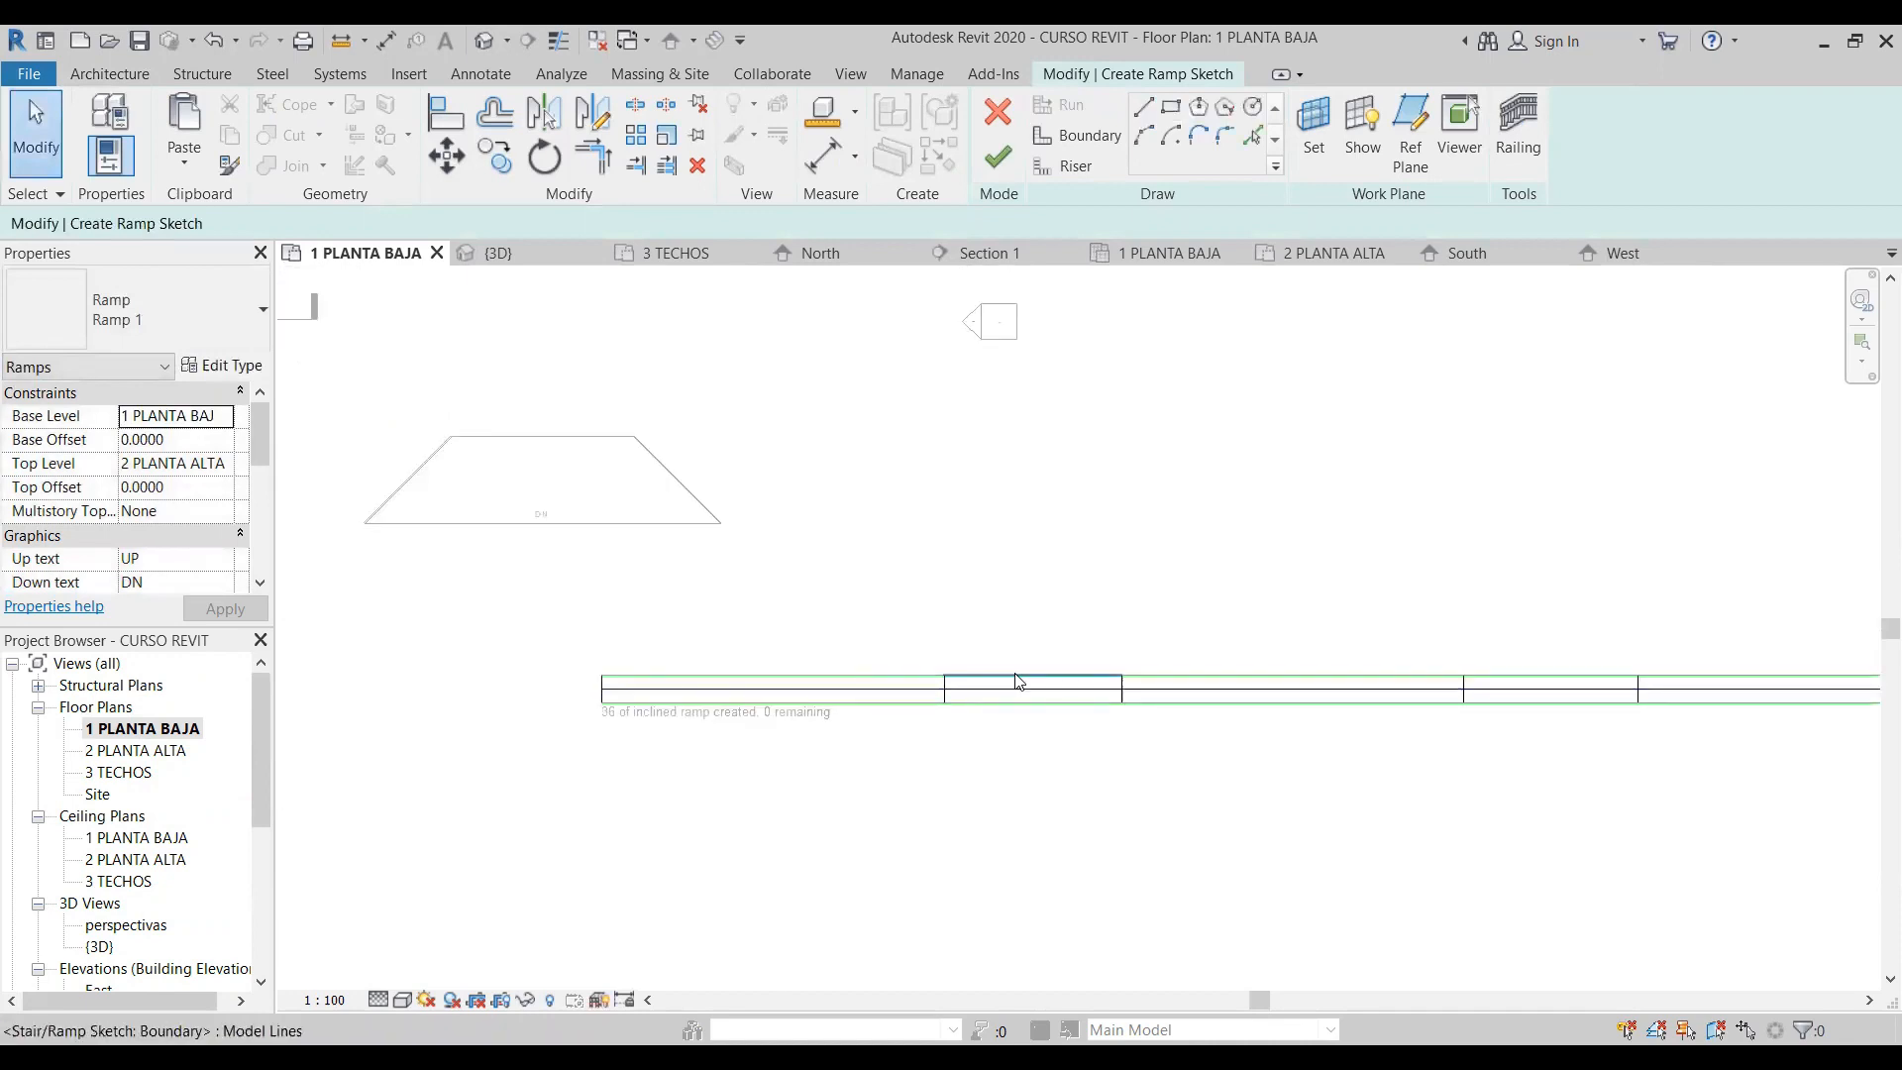
{"action": "left_click", "coordinate": [1018, 682]}
{"action": "left_click", "coordinate": [1112, 721]}
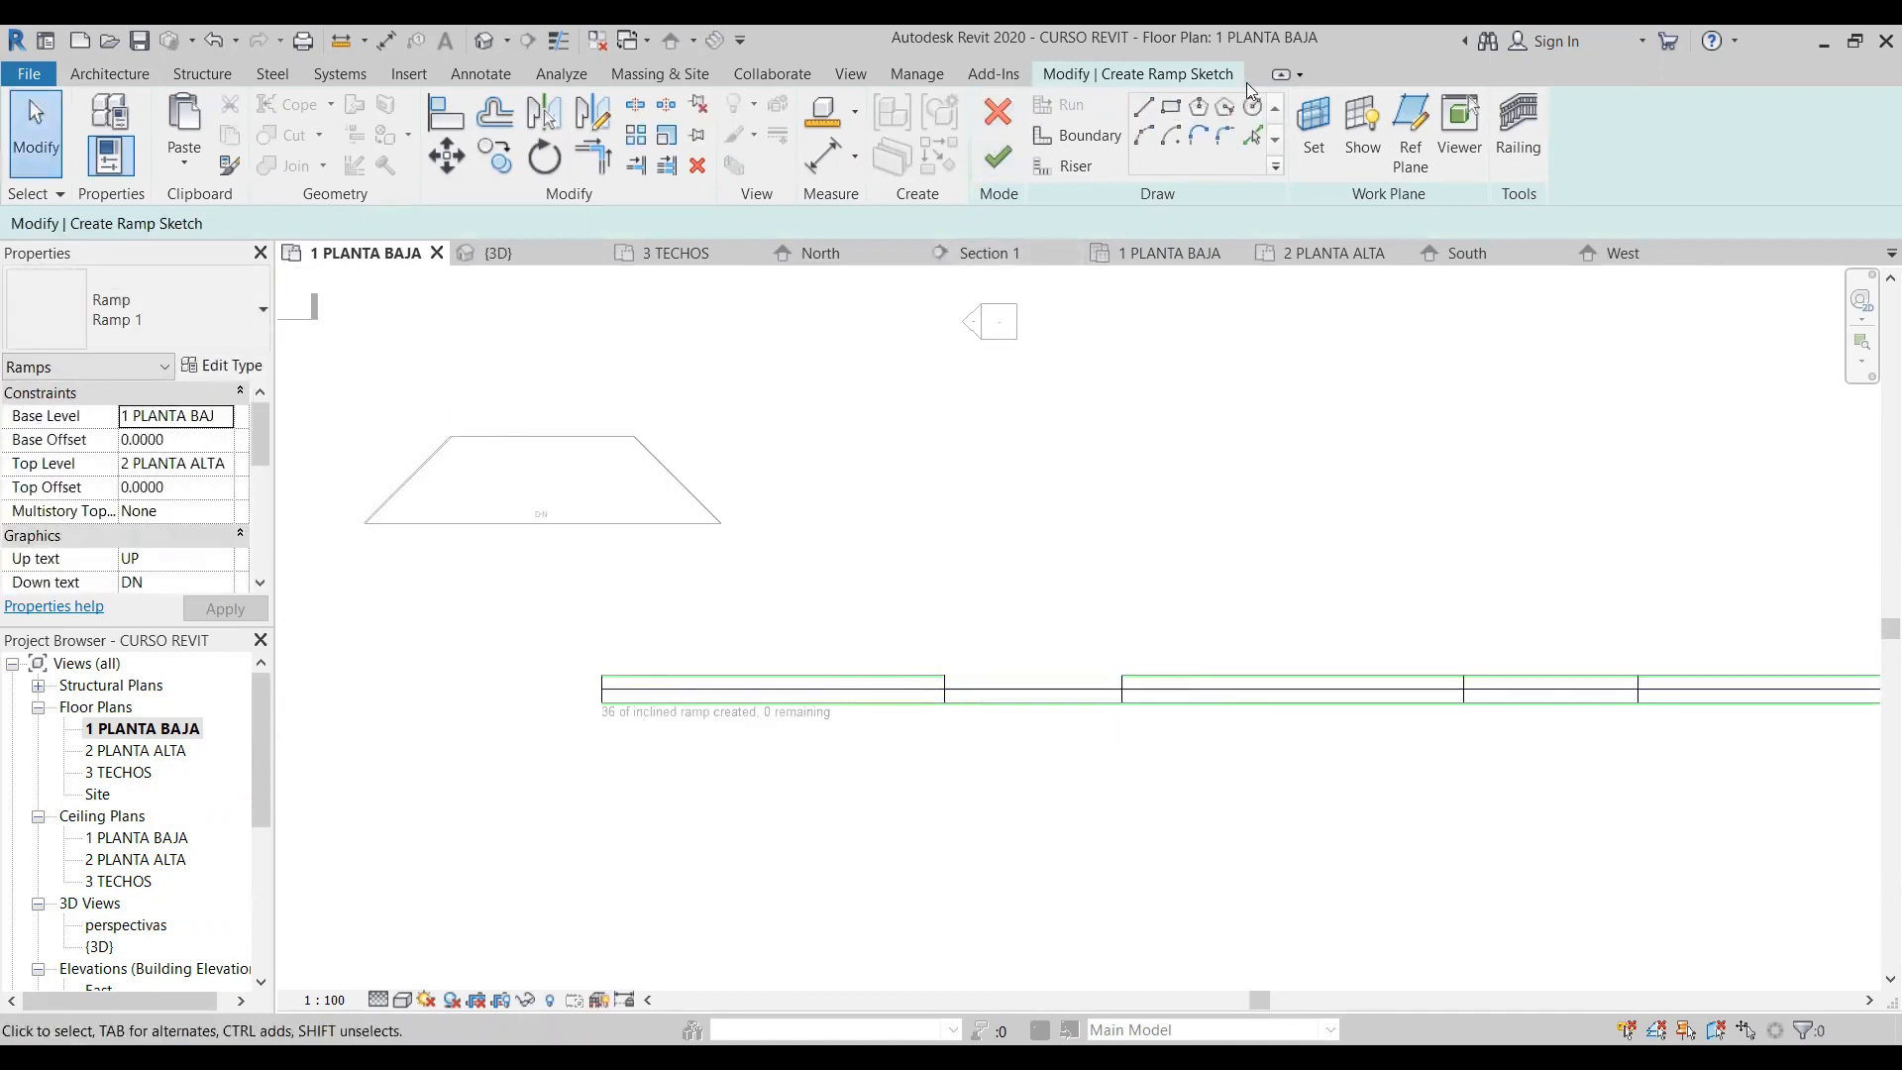
- Draw a semicircular boundary arc of about 3.1 m radius bulging upward across the open side of the first landing
{"action": "left_click", "coordinate": [1078, 136]}
{"action": "left_click", "coordinate": [1147, 138]}
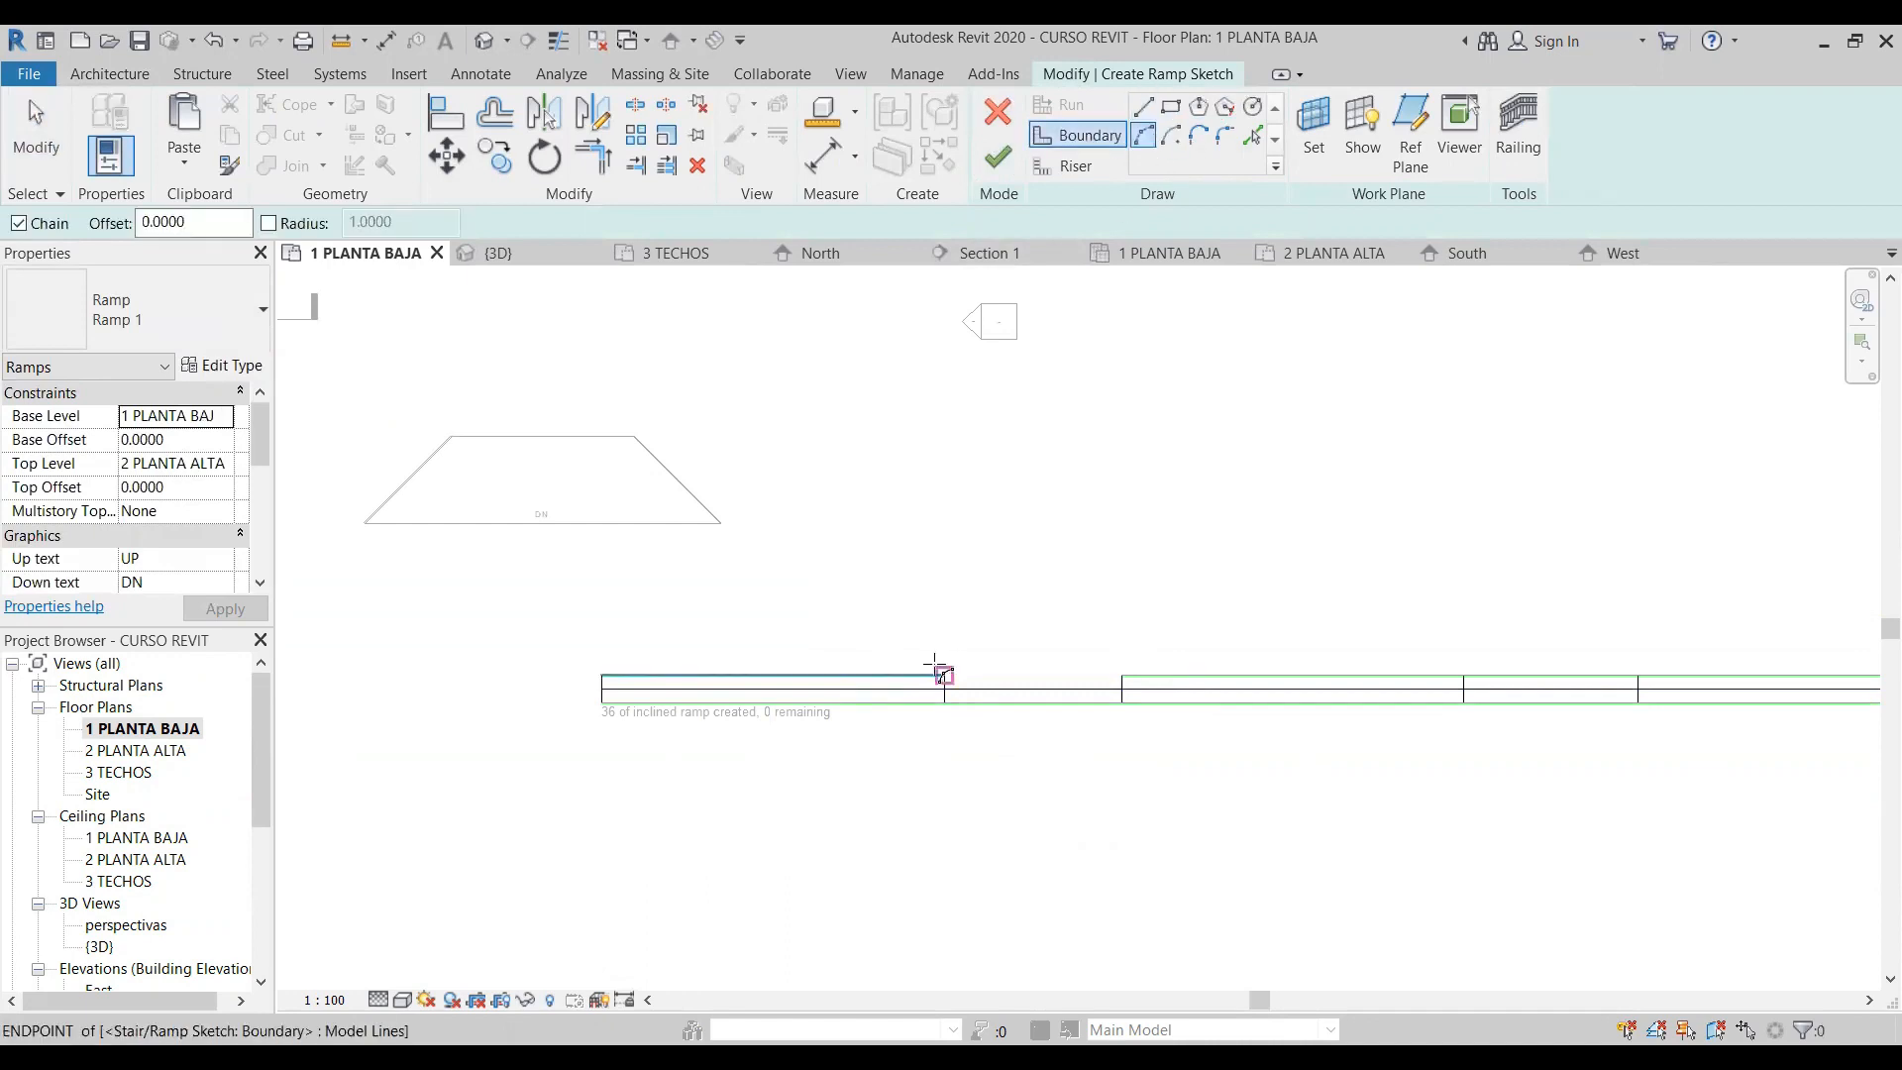
{"action": "left_click", "coordinate": [944, 675]}
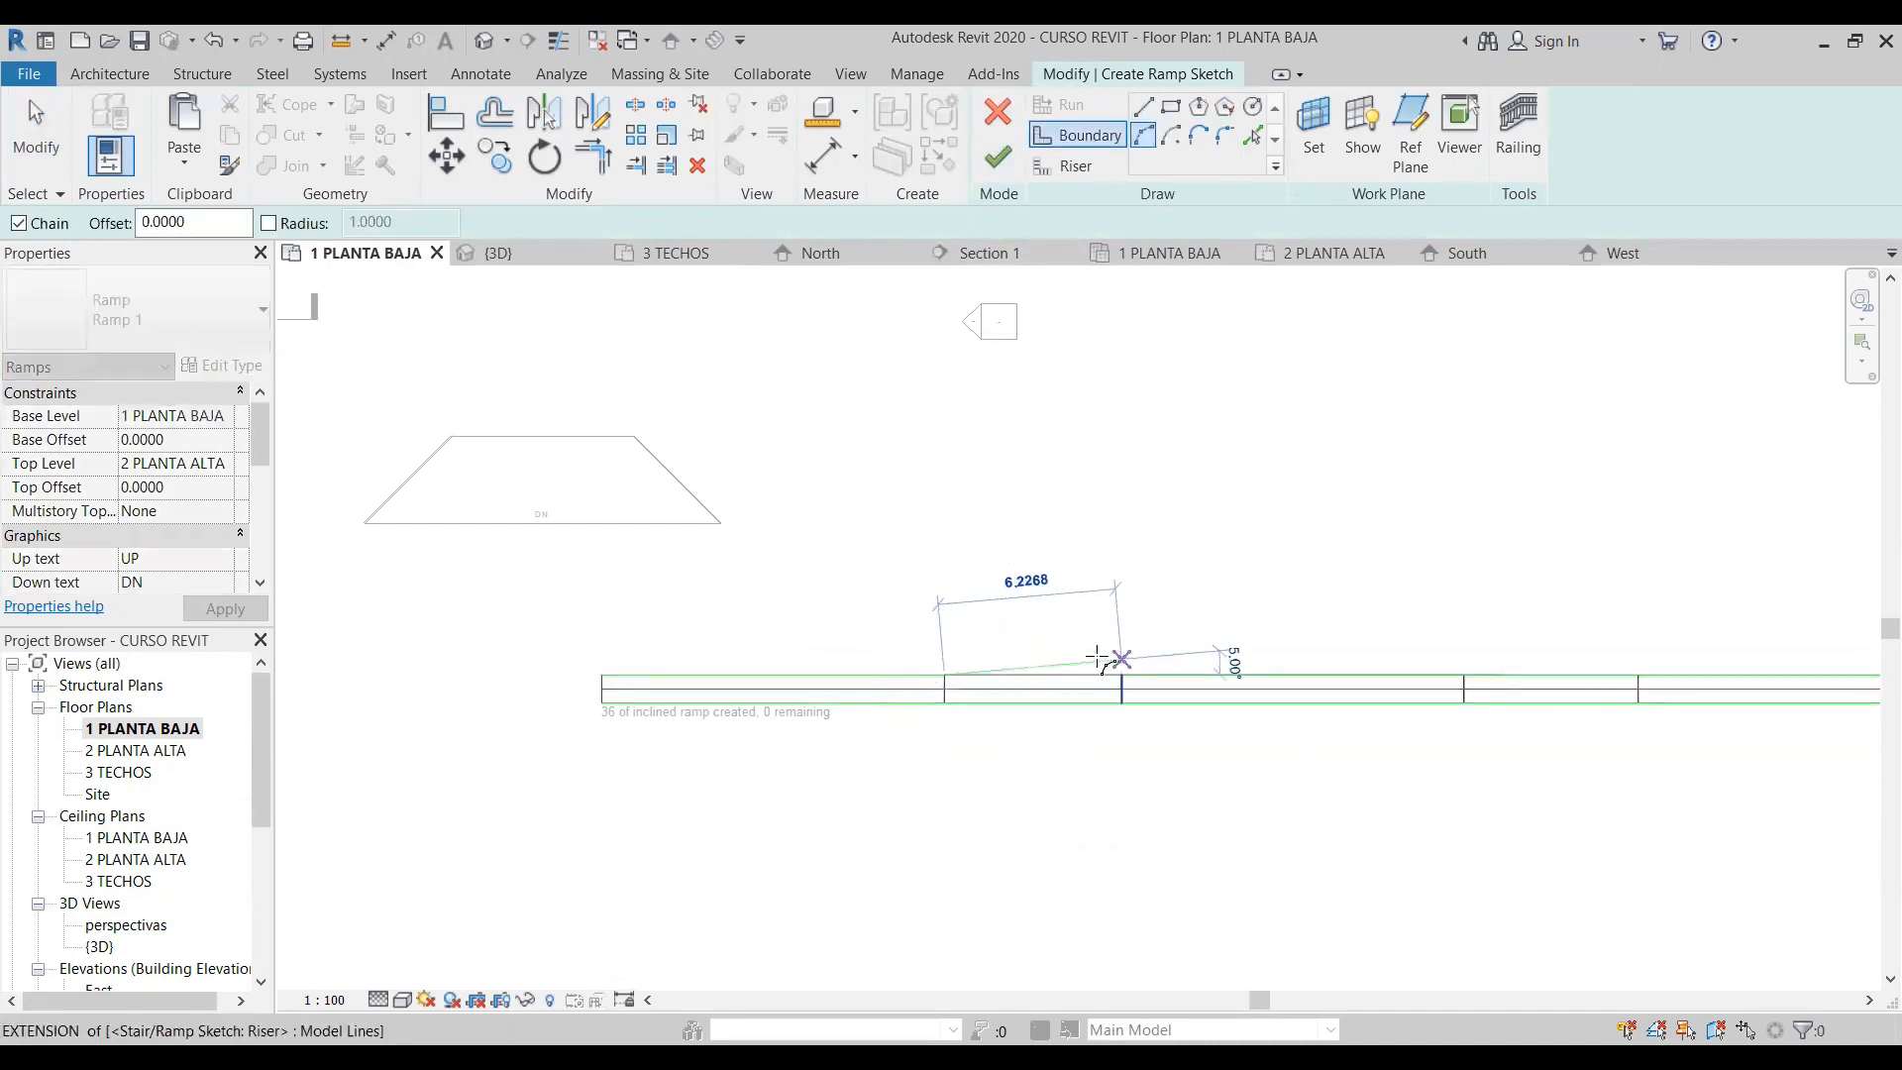
{"action": "left_click", "coordinate": [1120, 675]}
{"action": "left_click", "coordinate": [1026, 594]}
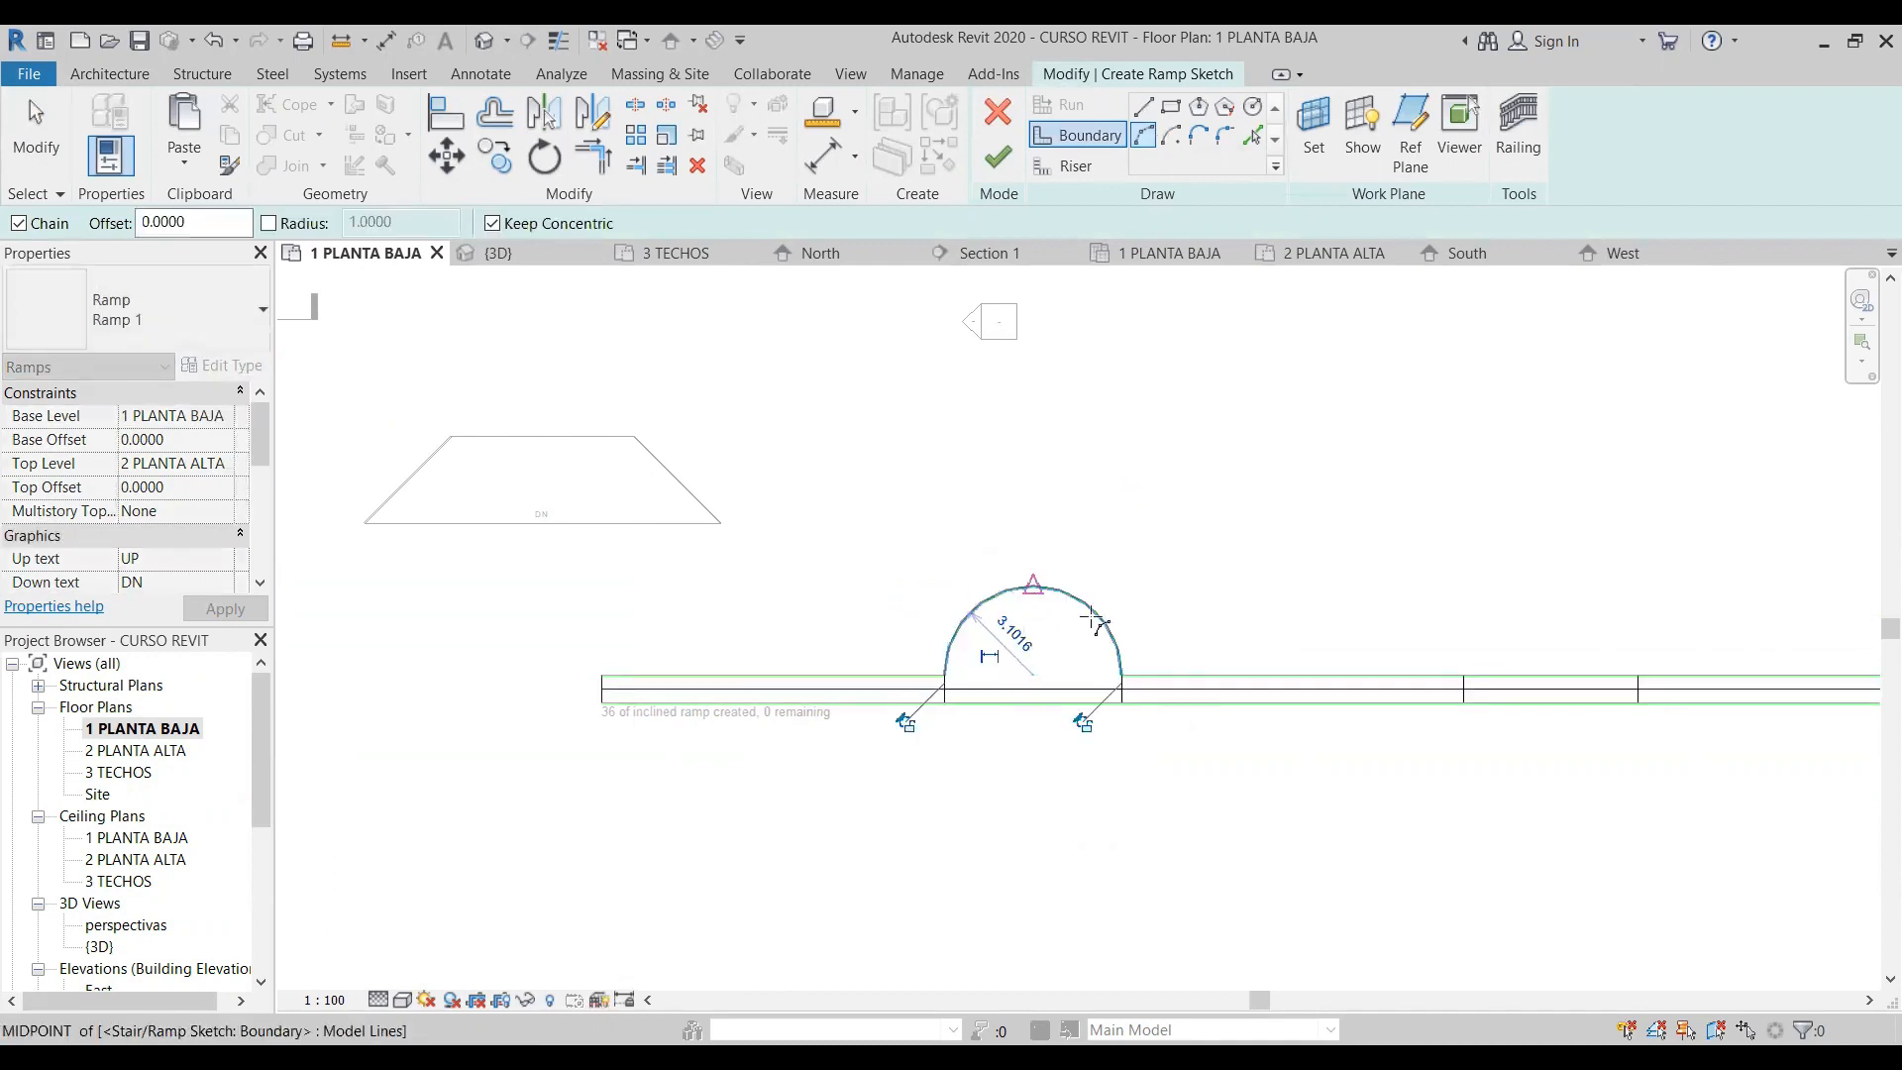
{"action": "key", "text": "Escape"}
{"action": "key", "text": "Escape"}
- Flare the last run by moving the far ends of its upper and lower boundary lines outward about 3.9 m each
{"action": "middle_click_drag", "start_coordinate": [548, 698], "coordinate": [436, 691]}
{"action": "middle_click_drag", "start_coordinate": [730, 672], "coordinate": [968, 694]}
{"action": "left_click", "coordinate": [1431, 627]}
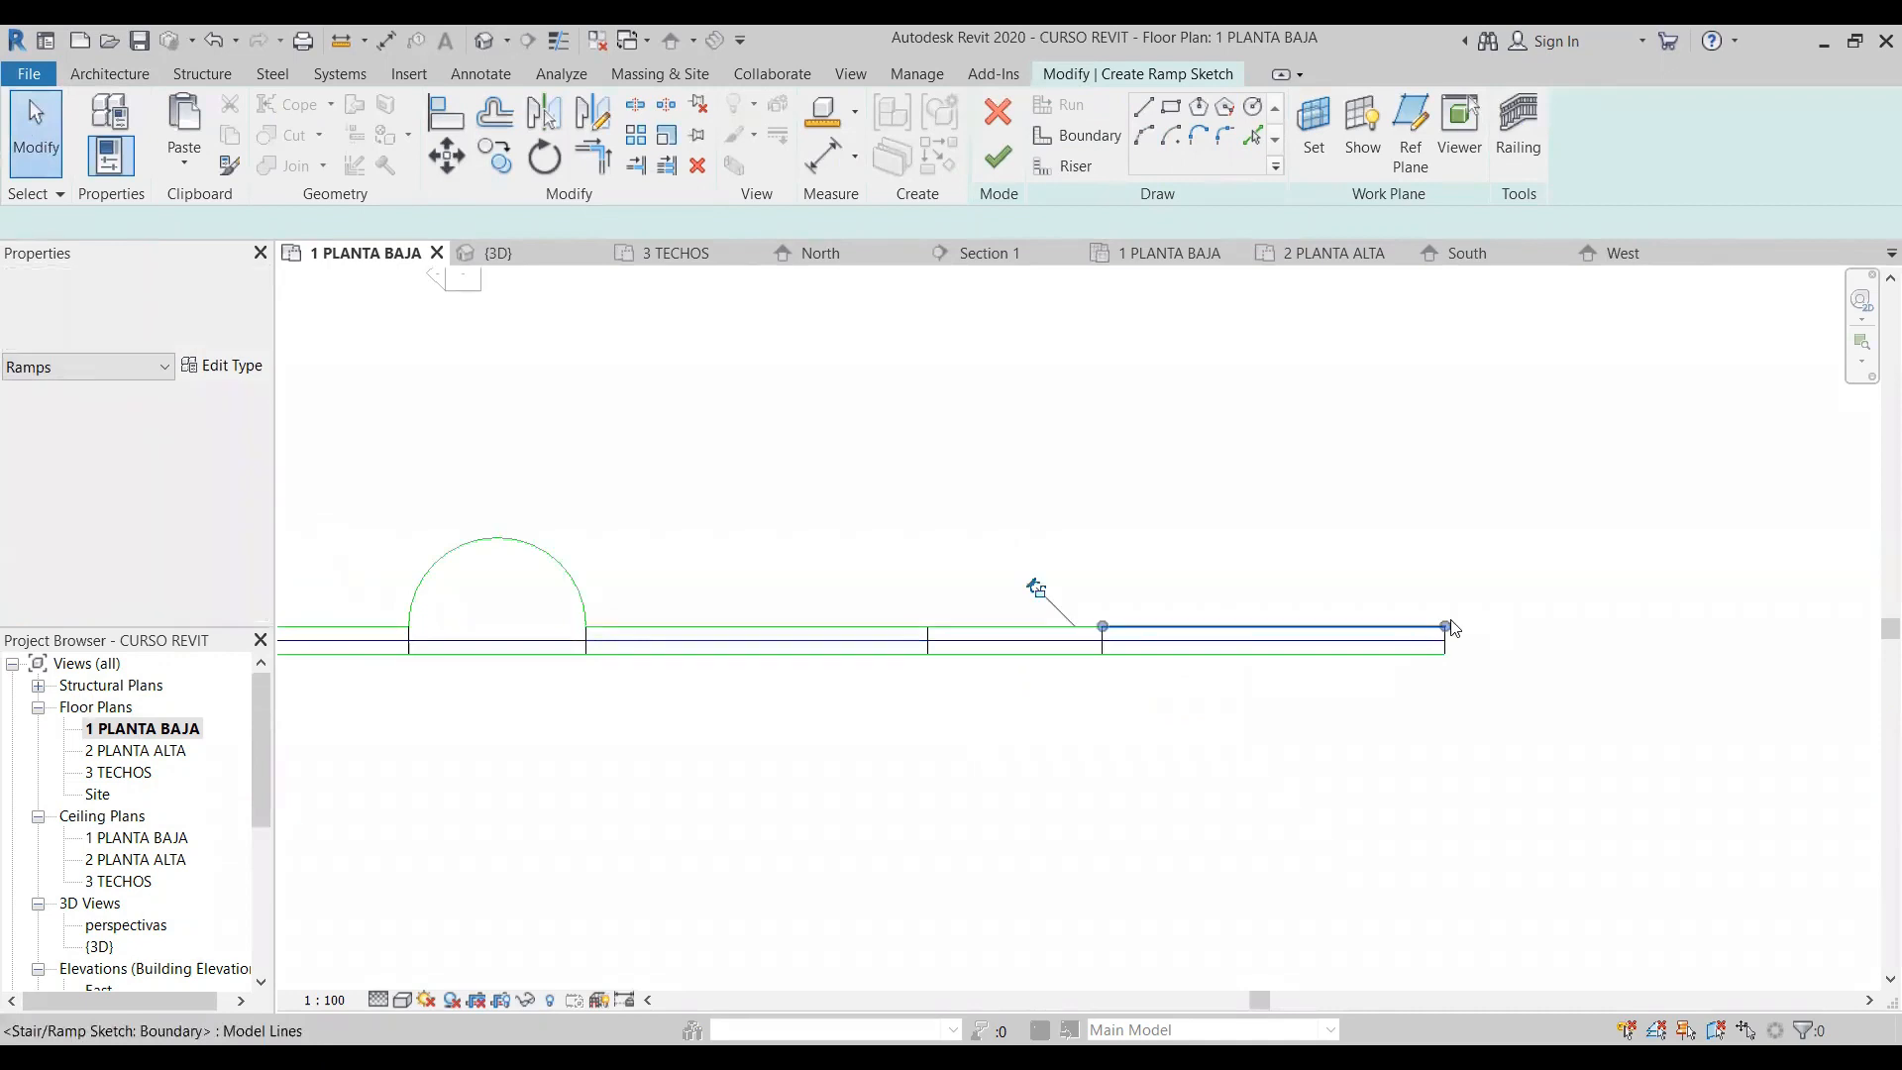
{"action": "mouse_move", "coordinate": [1445, 626]}
{"action": "left_mouse_down"}
{"action": "mouse_move", "coordinate": [1443, 509]}
{"action": "mouse_move", "coordinate": [1454, 533]}
{"action": "left_mouse_up"}
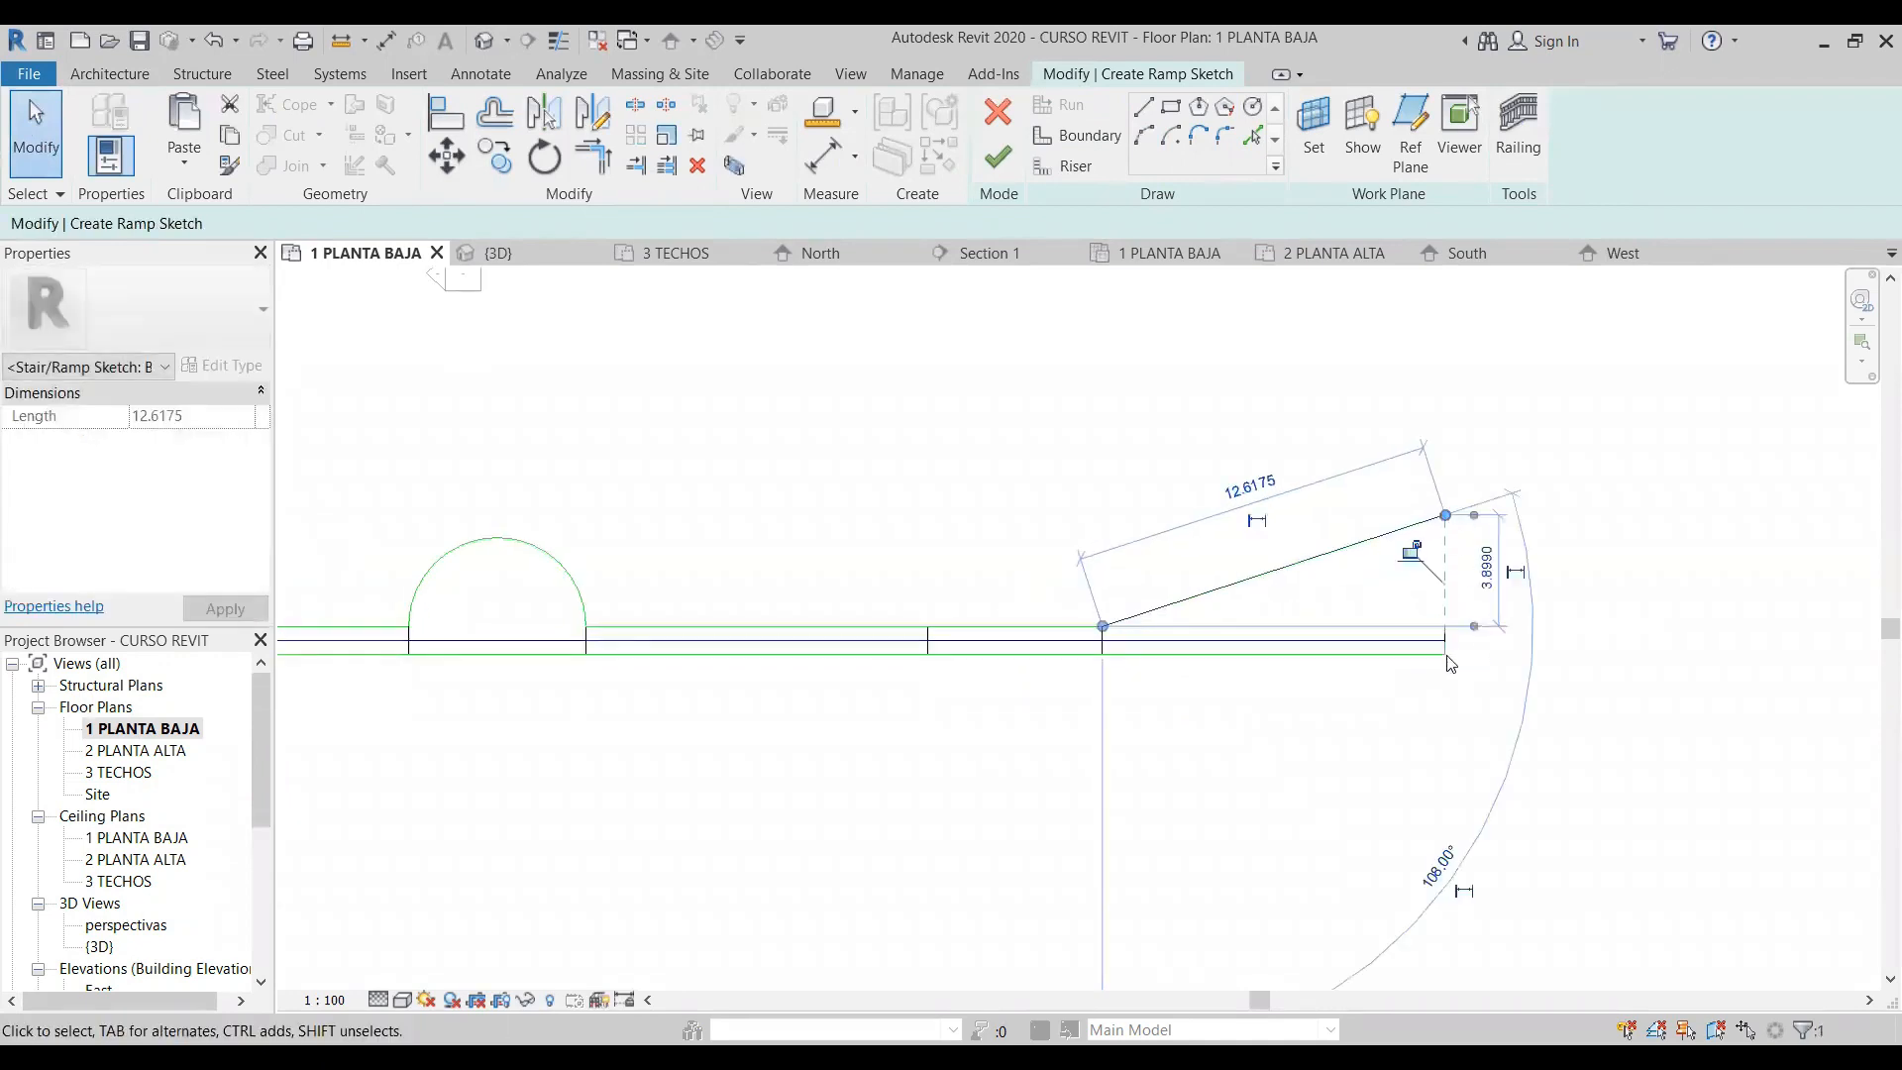
{"action": "left_click", "coordinate": [1446, 655]}
{"action": "left_click_drag", "start_coordinate": [1445, 655], "coordinate": [1445, 765]}
- Extend the end riser at both ends to meet the flared boundary lines and finish the ramp sketch
{"action": "left_click", "coordinate": [1418, 663]}
{"action": "left_click", "coordinate": [1446, 642]}
{"action": "left_click_drag", "start_coordinate": [1445, 627], "coordinate": [1445, 515]}
{"action": "left_click_drag", "start_coordinate": [1445, 655], "coordinate": [1445, 765]}
{"action": "left_click", "coordinate": [1361, 831]}
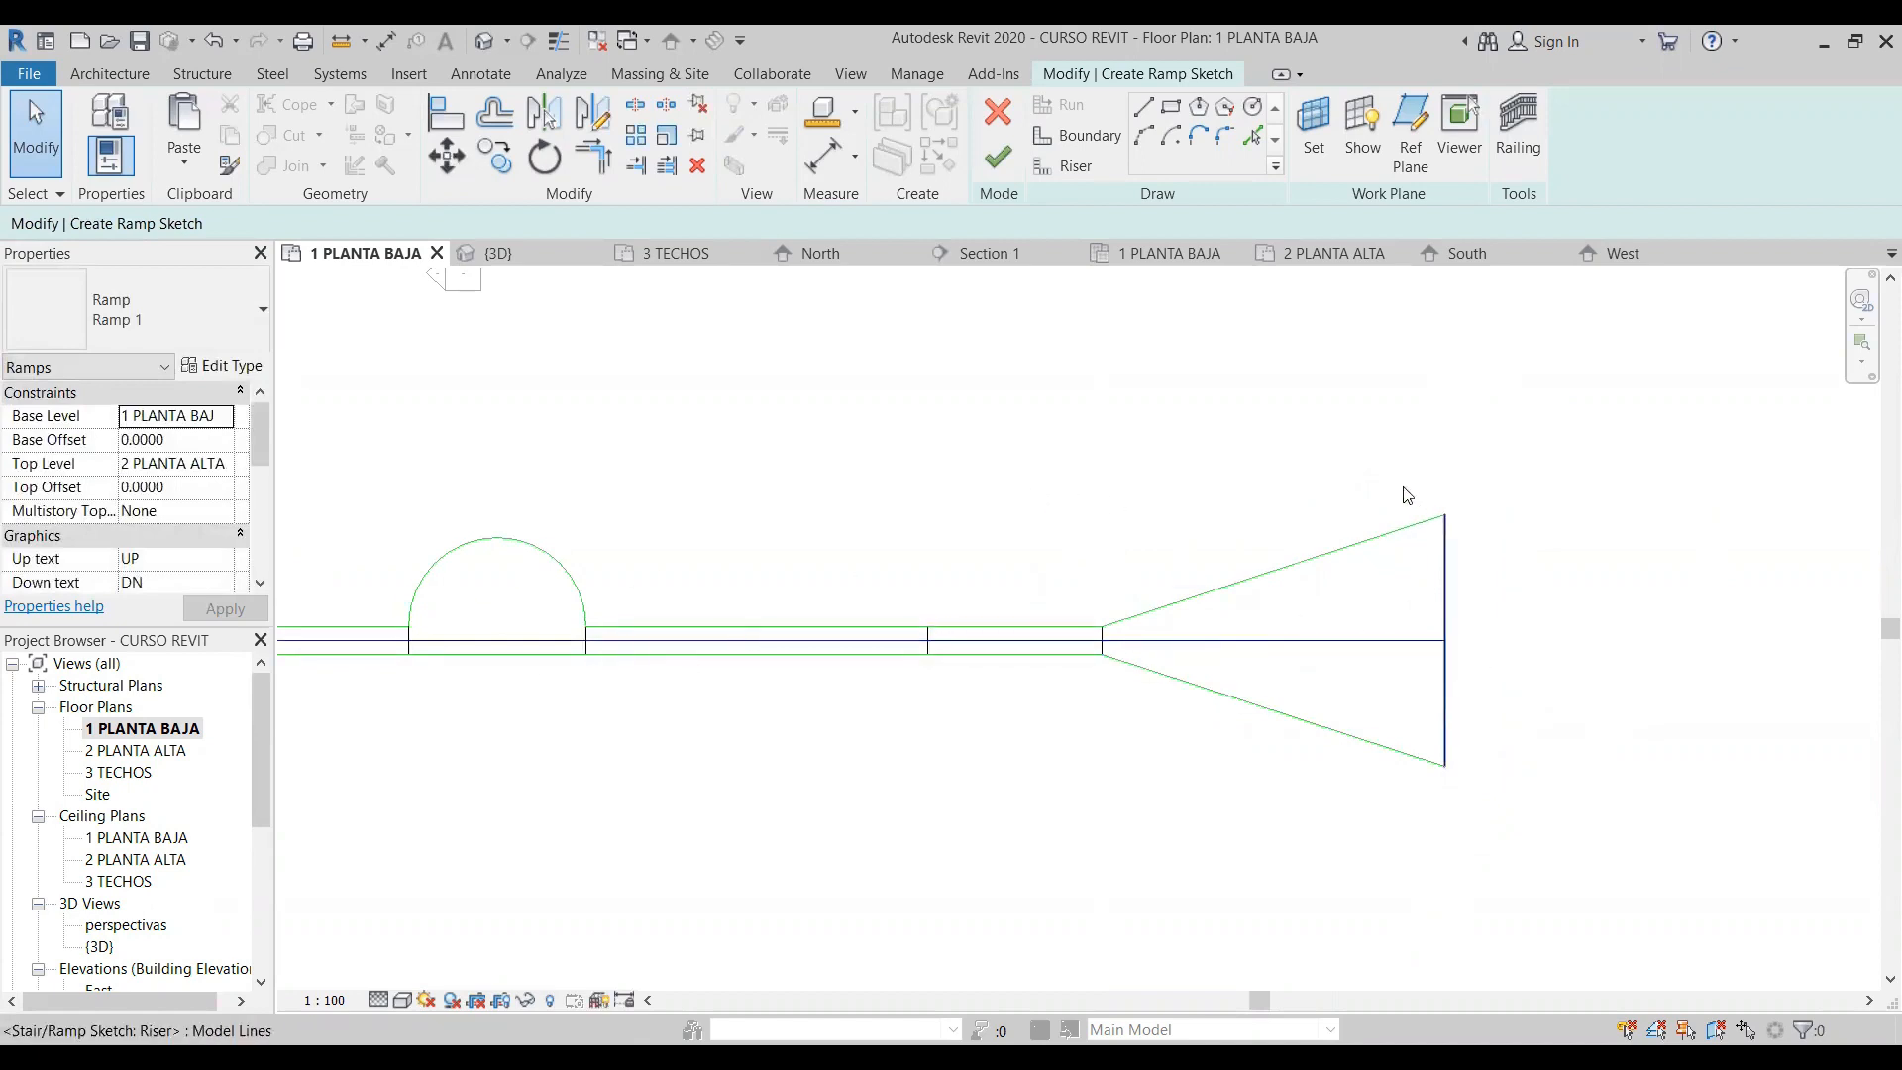
{"action": "left_click", "coordinate": [996, 159]}
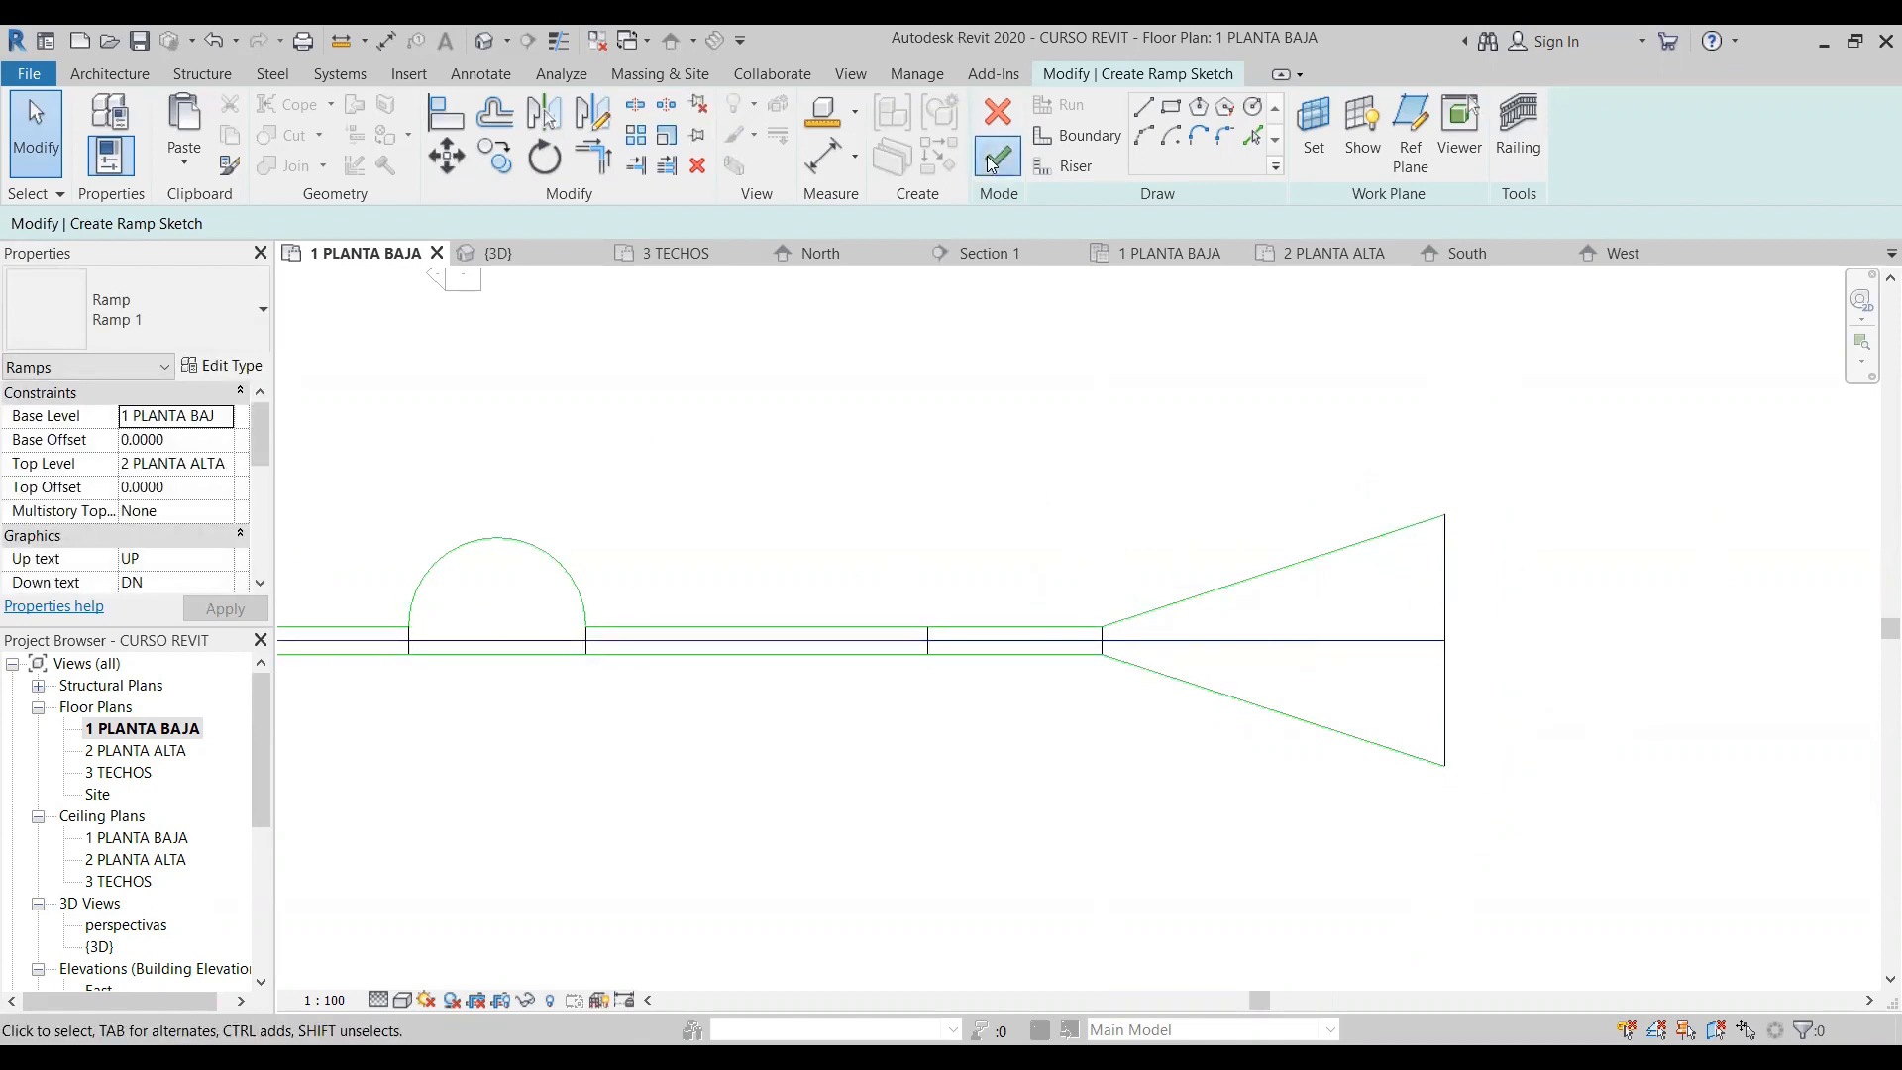
{"action": "left_click", "coordinate": [1014, 785]}
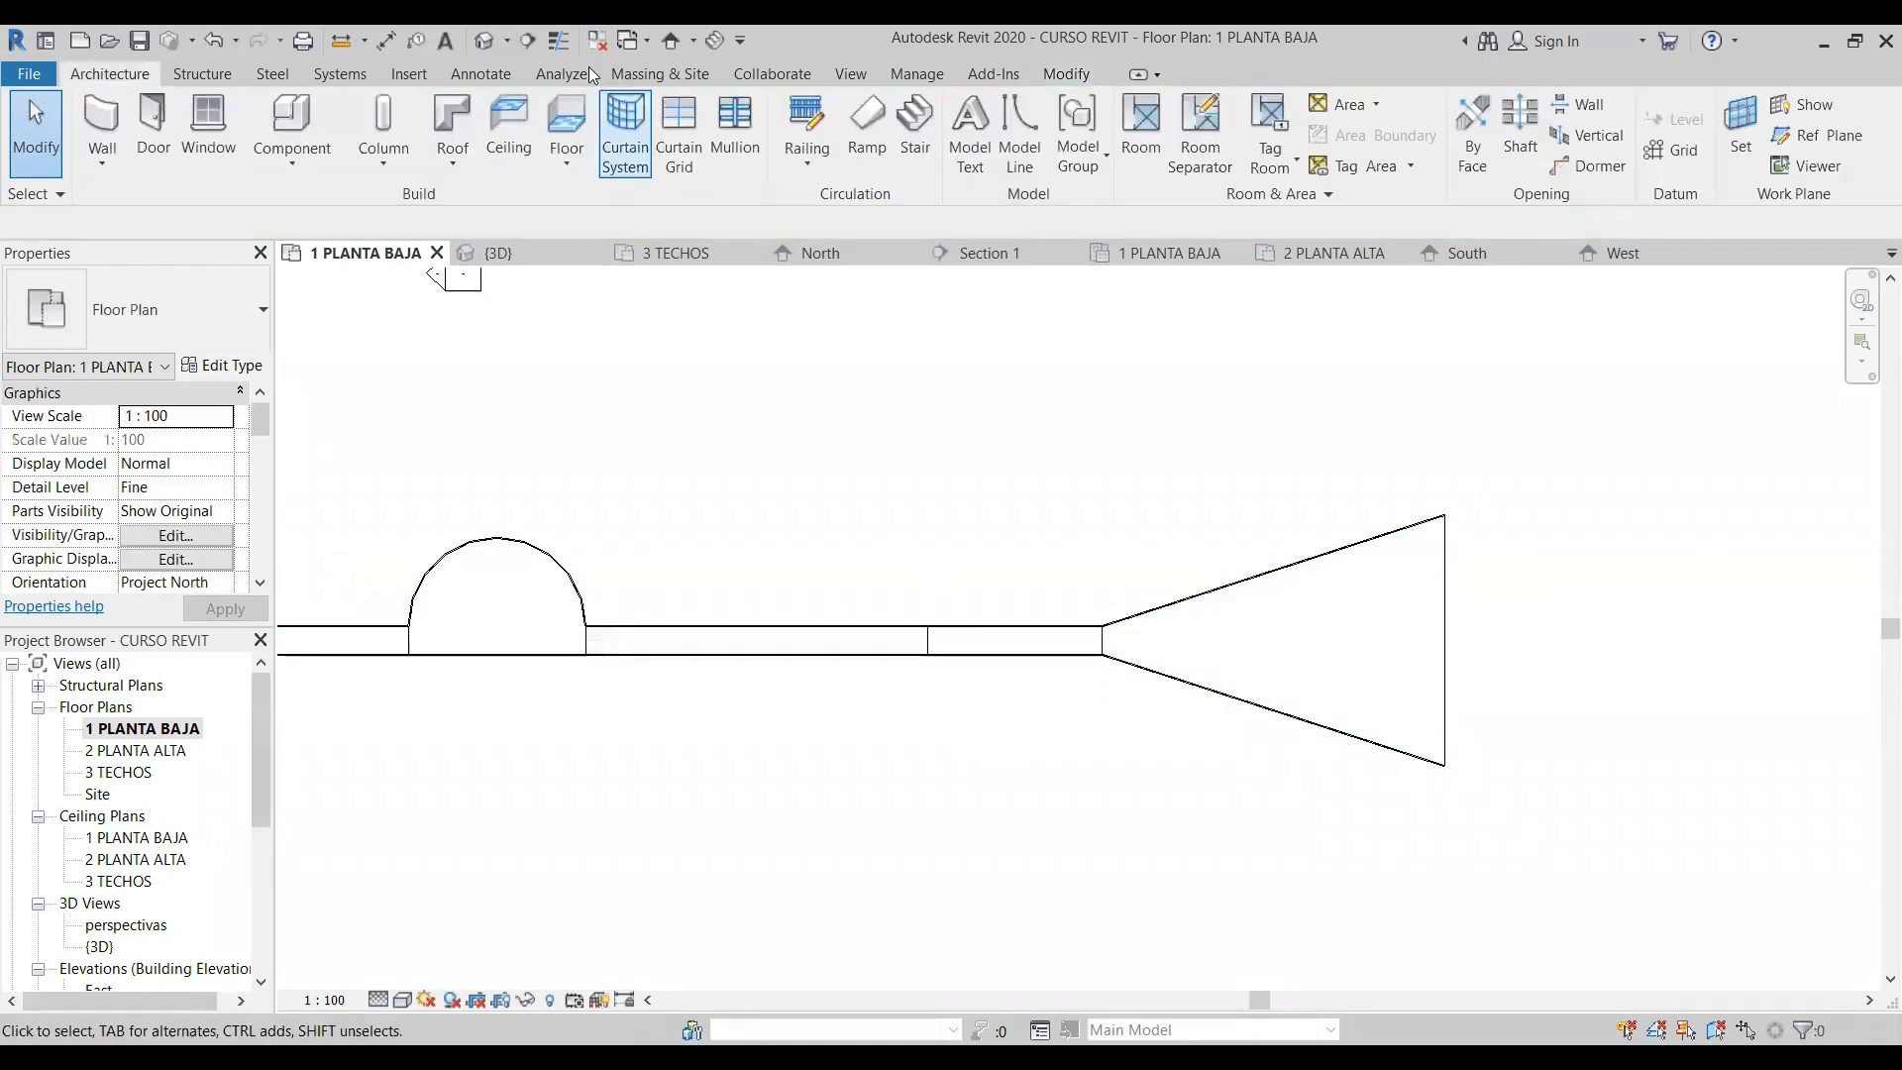
- Inspect the long ramp in the 3D view, including its semicircular landing, flared end run and railings
{"action": "left_click", "coordinate": [487, 43]}
{"action": "scroll", "coordinate": [1188, 577], "scroll_direction": "up", "scroll_amount": 2}
{"action": "middle_click_drag", "start_coordinate": [1189, 577], "coordinate": [1264, 858]}
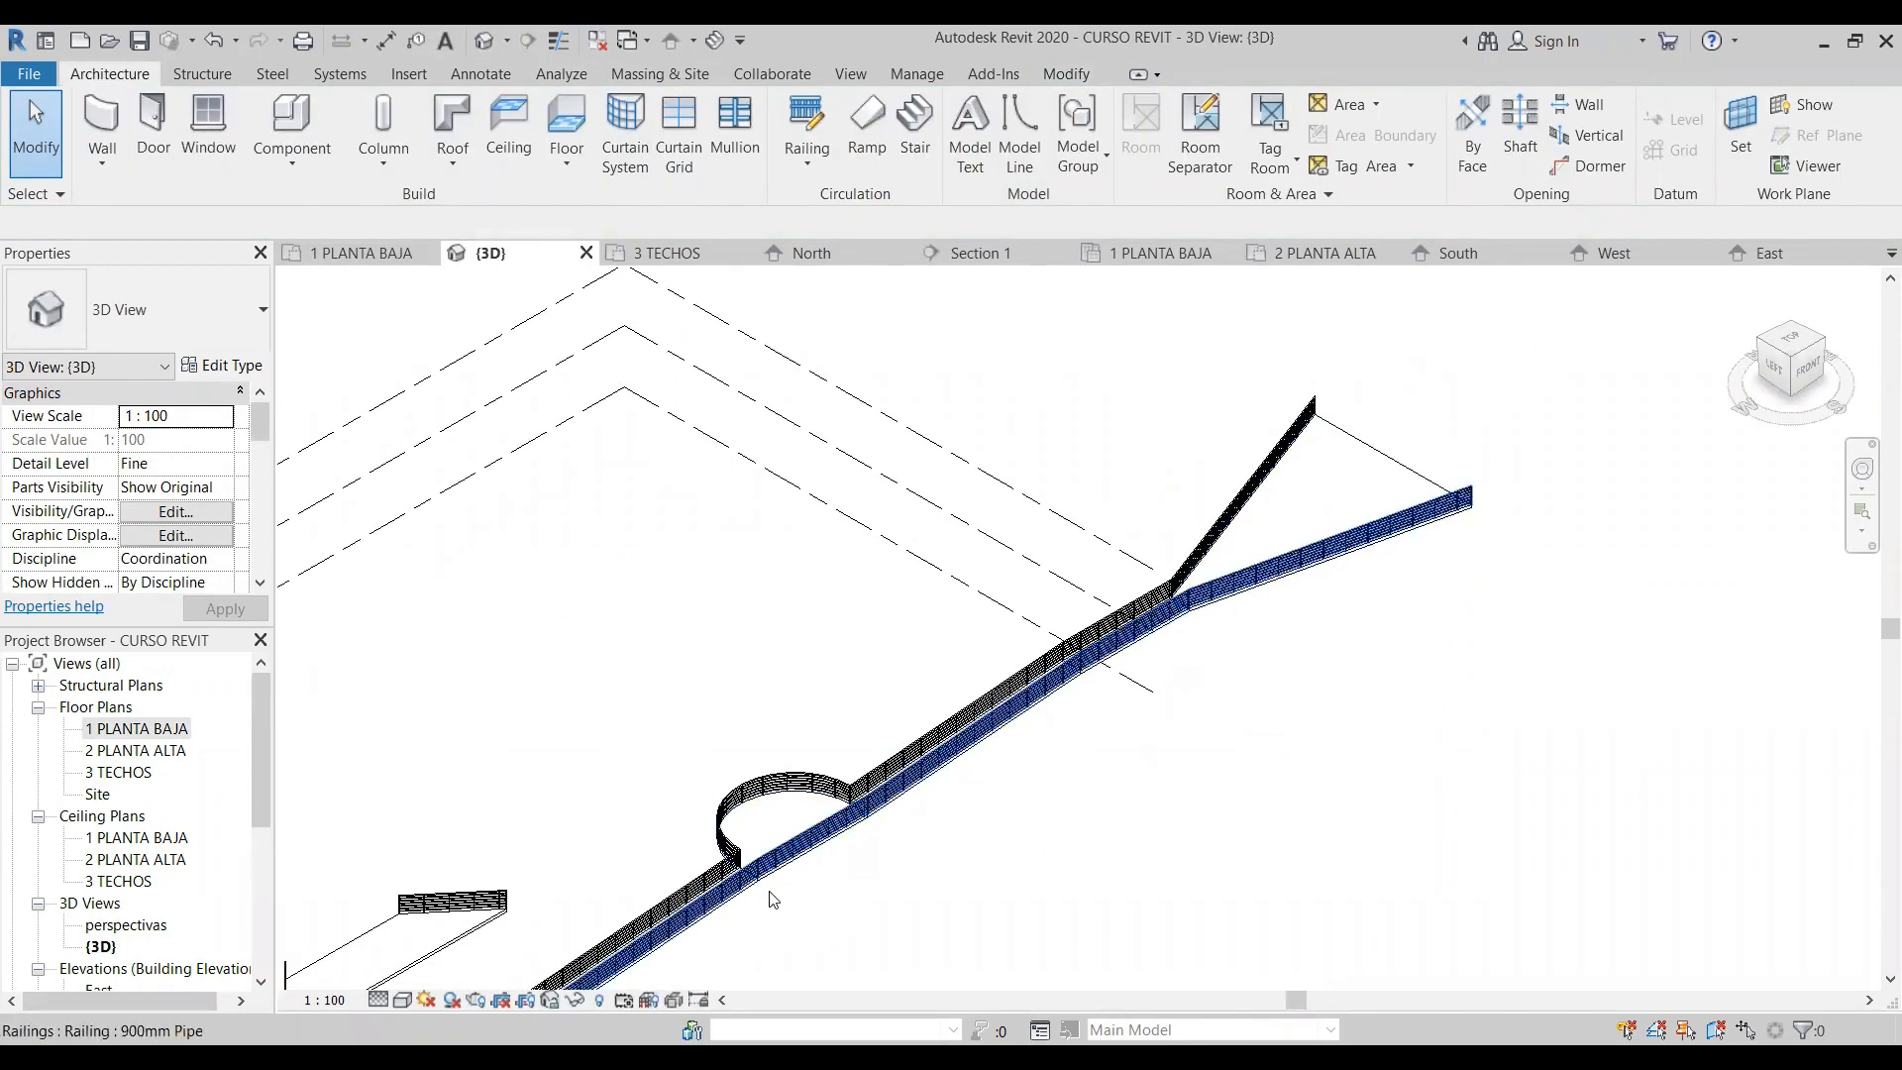
{"action": "middle_click_drag", "start_coordinate": [1395, 571], "coordinate": [1447, 428]}
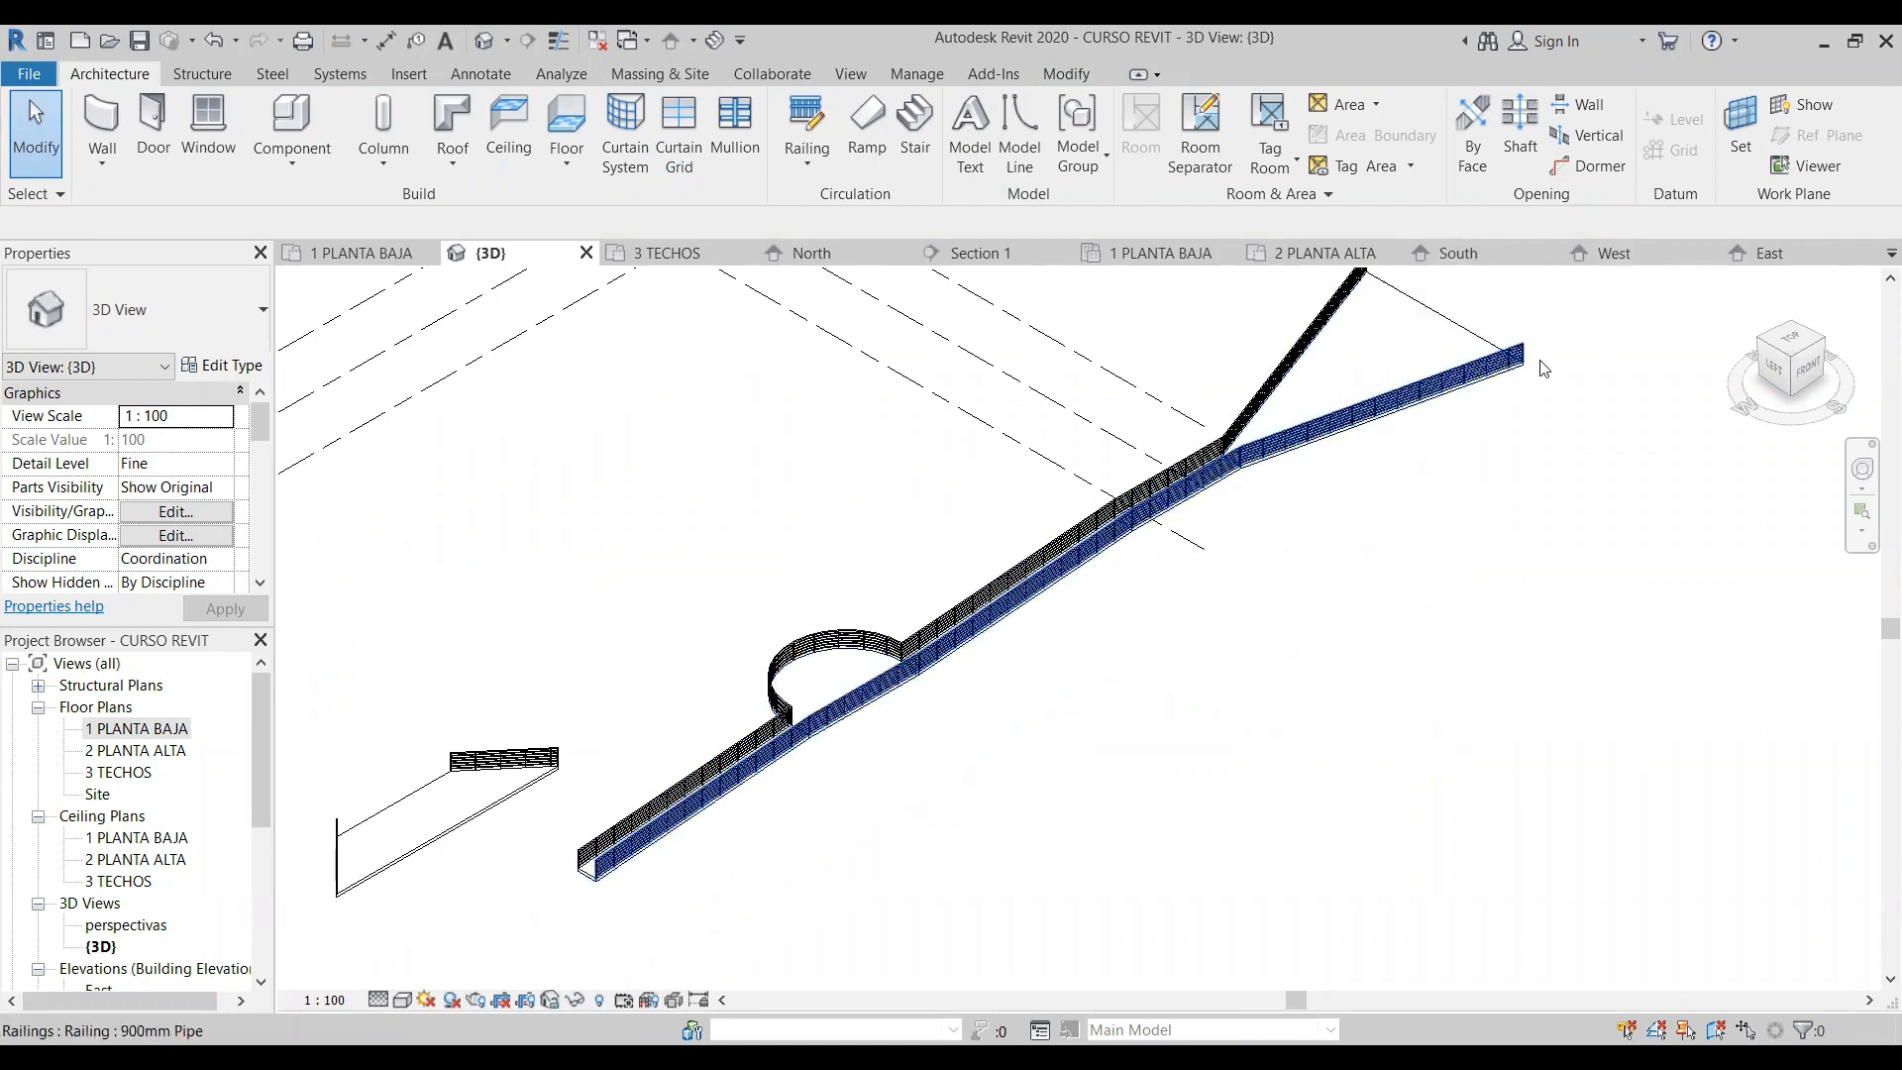
{"action": "middle_click_drag", "start_coordinate": [1542, 360], "coordinate": [1521, 459]}
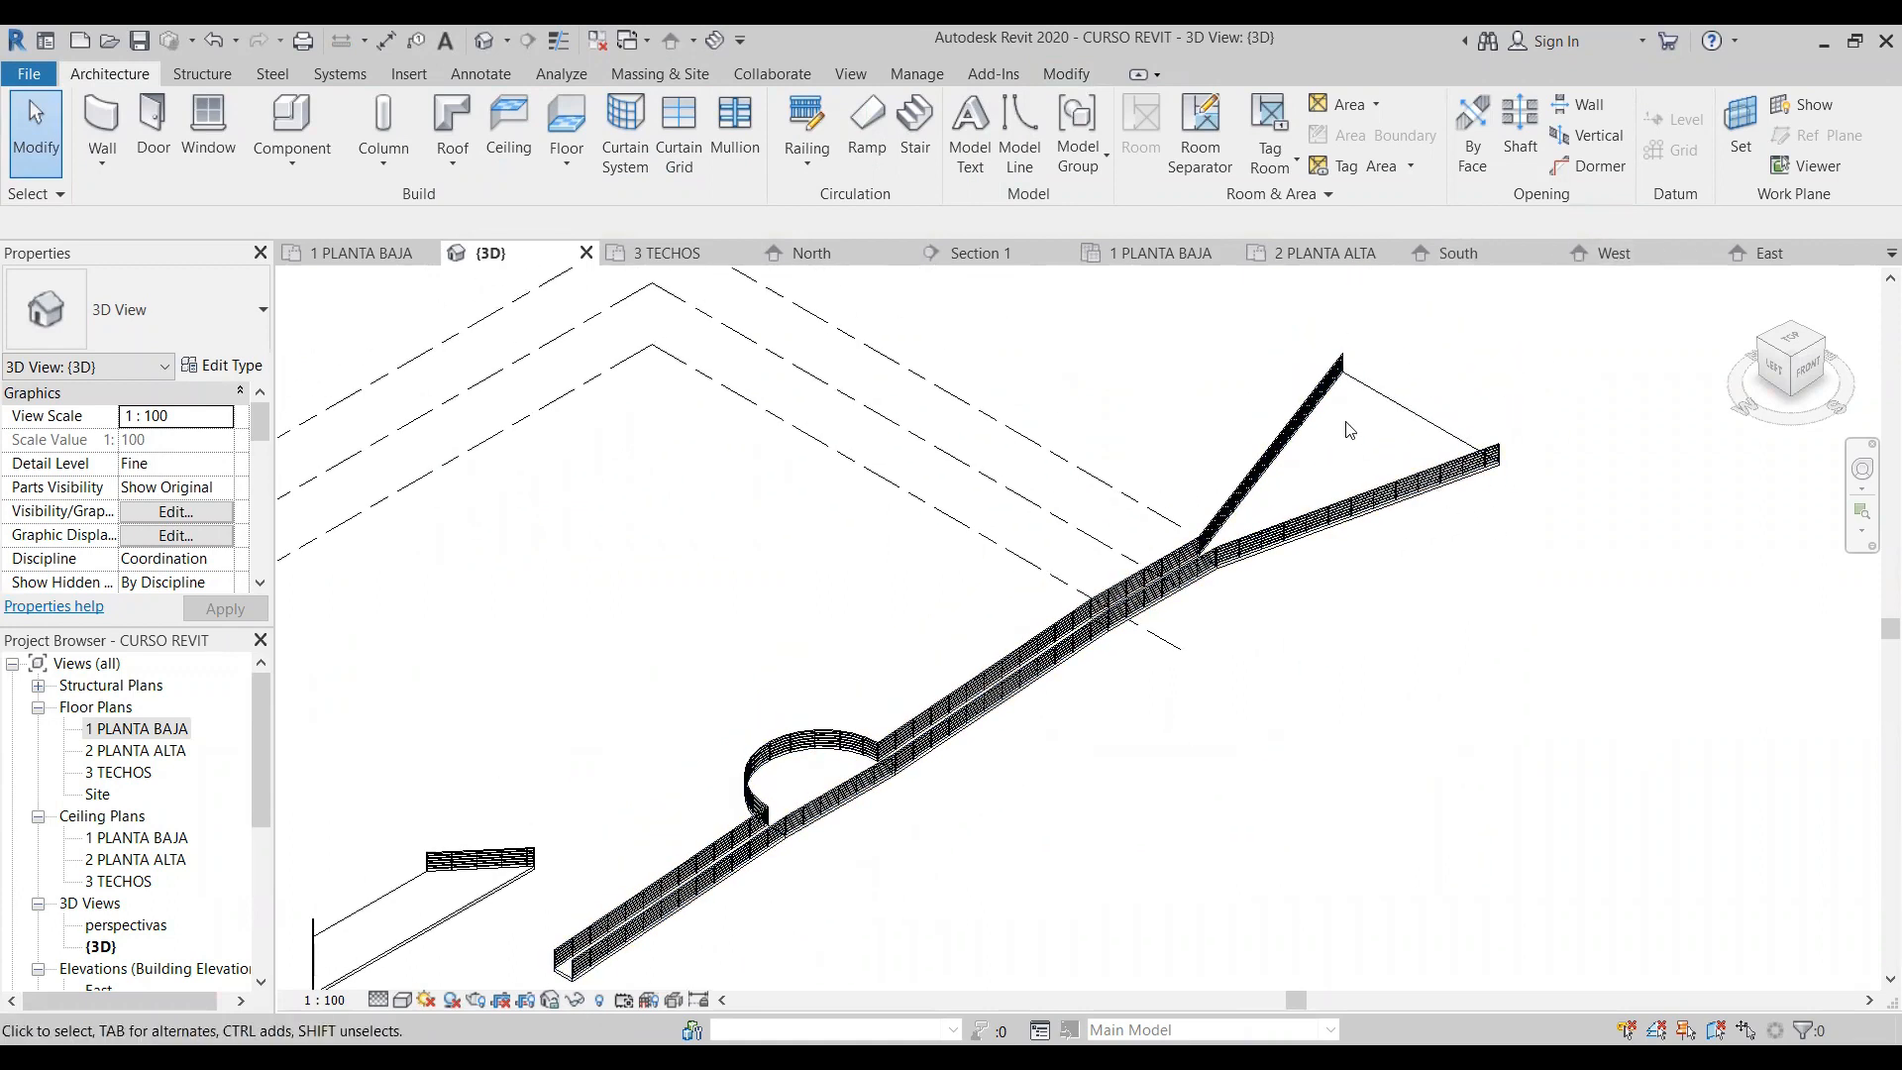
{"action": "scroll", "coordinate": [784, 813], "scroll_direction": "up", "scroll_amount": 2}
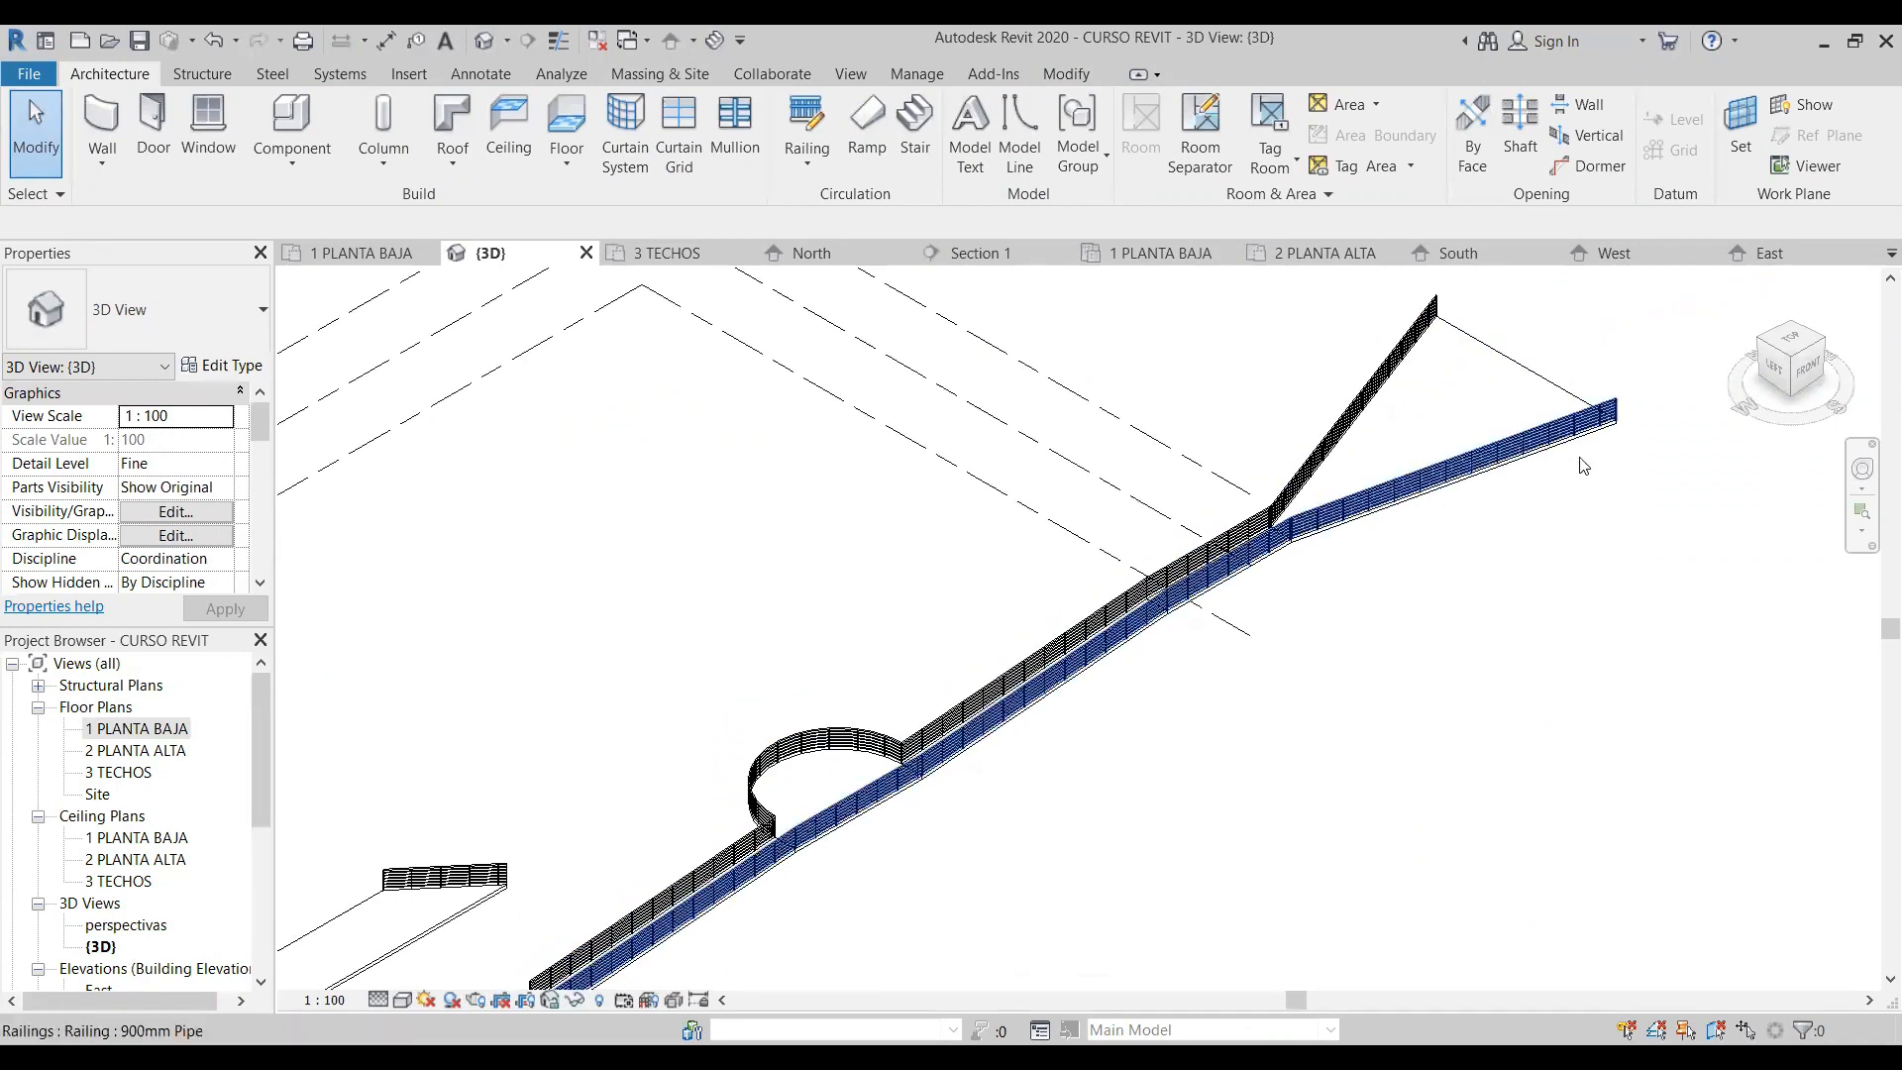
{"action": "scroll", "coordinate": [1486, 602], "scroll_direction": "down", "scroll_amount": 4}
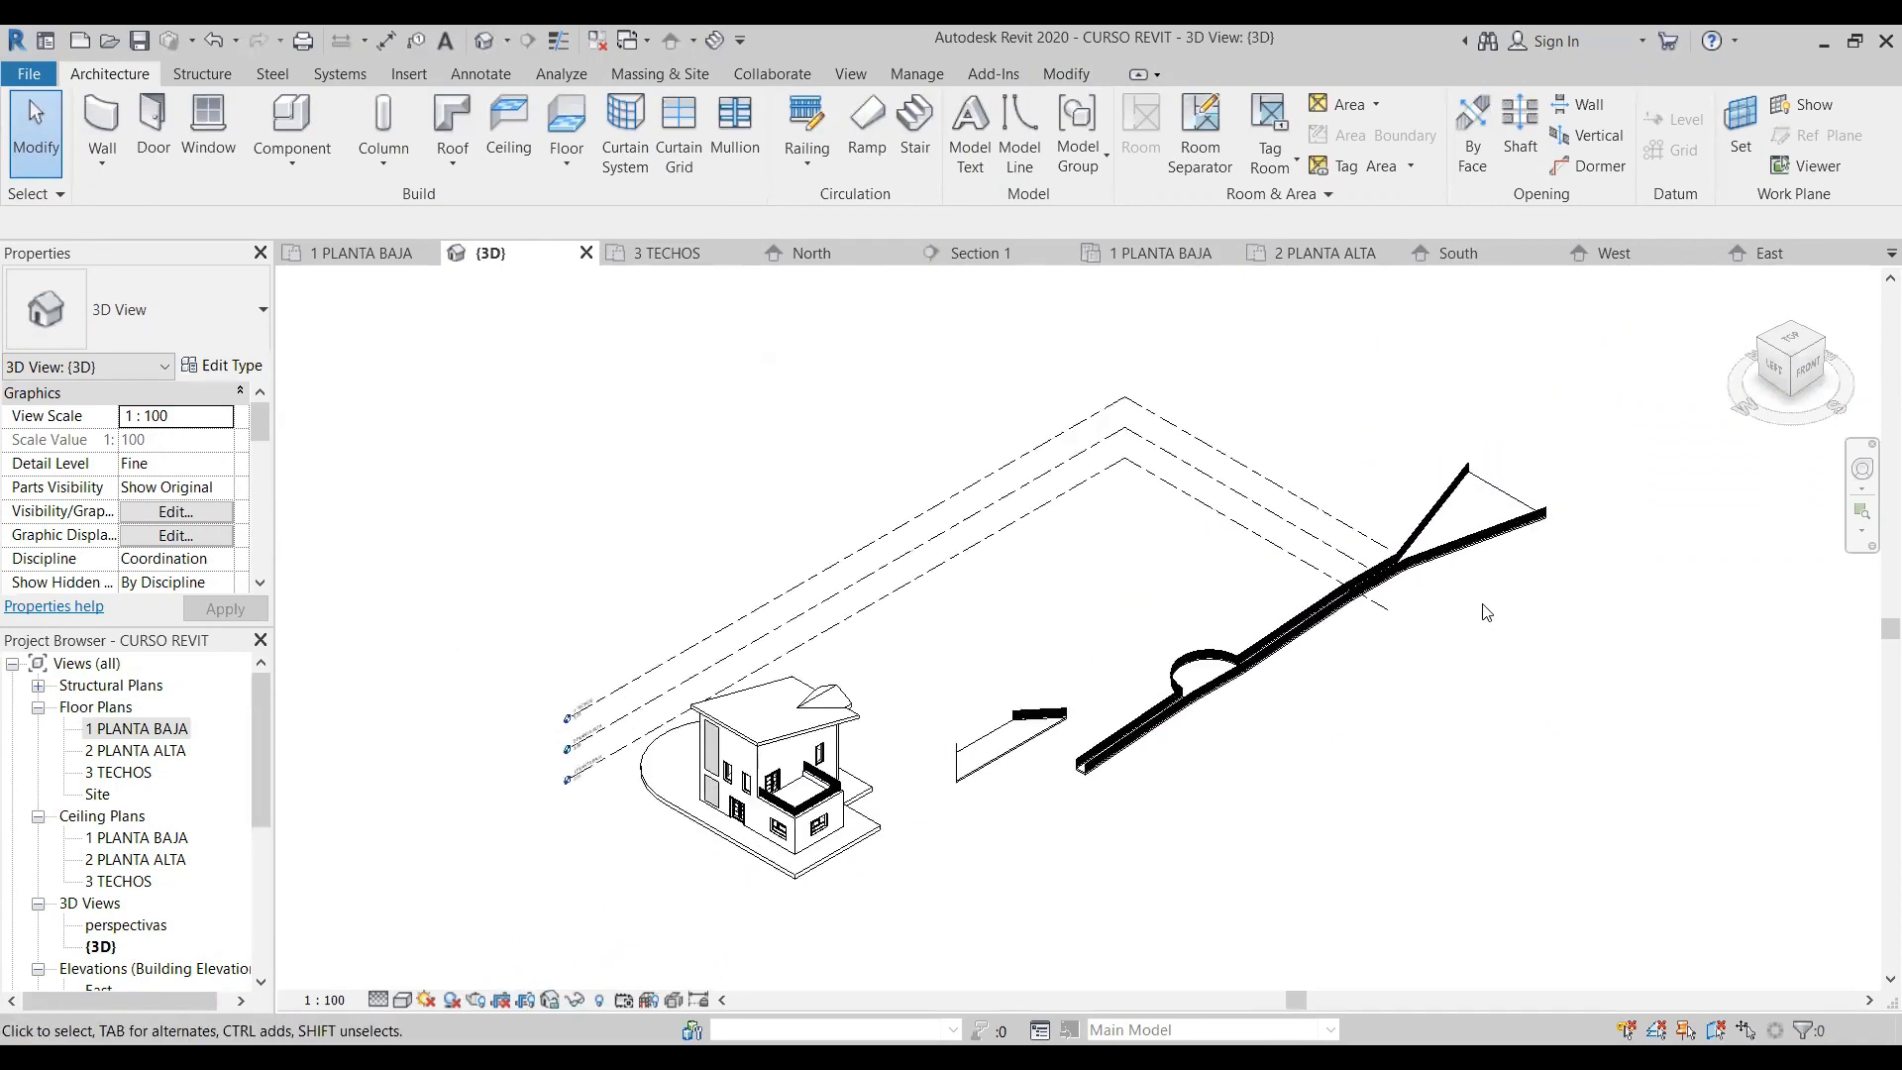
{"action": "left_click_drag", "start_coordinate": [1516, 859], "coordinate": [1547, 774]}
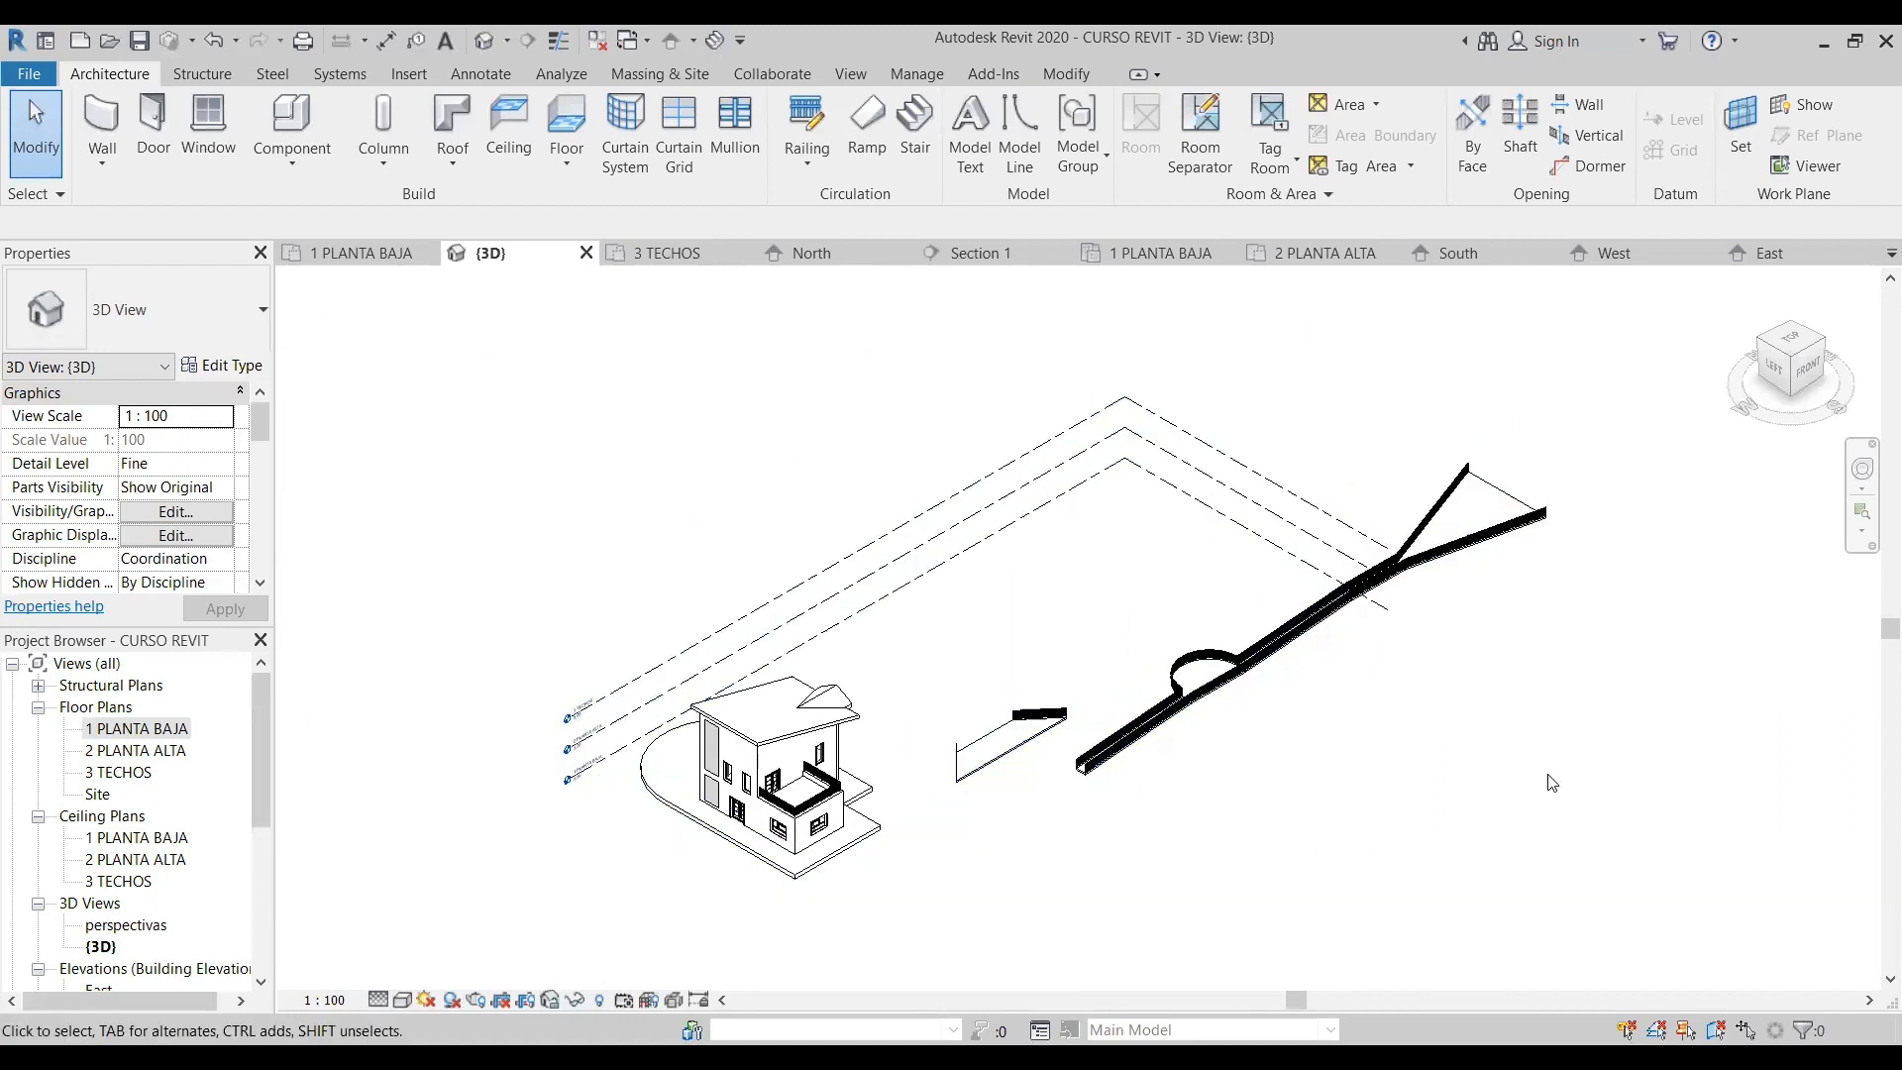
- Delete both practice ramps together with their railings in the 1 PLANTA BAJA floor plan
{"action": "left_click", "coordinate": [137, 729]}
{"action": "double_click", "coordinate": [137, 731]}
{"action": "scroll", "coordinate": [1246, 776], "scroll_direction": "down", "scroll_amount": 2}
{"action": "left_click_drag", "start_coordinate": [1380, 871], "coordinate": [422, 509]}
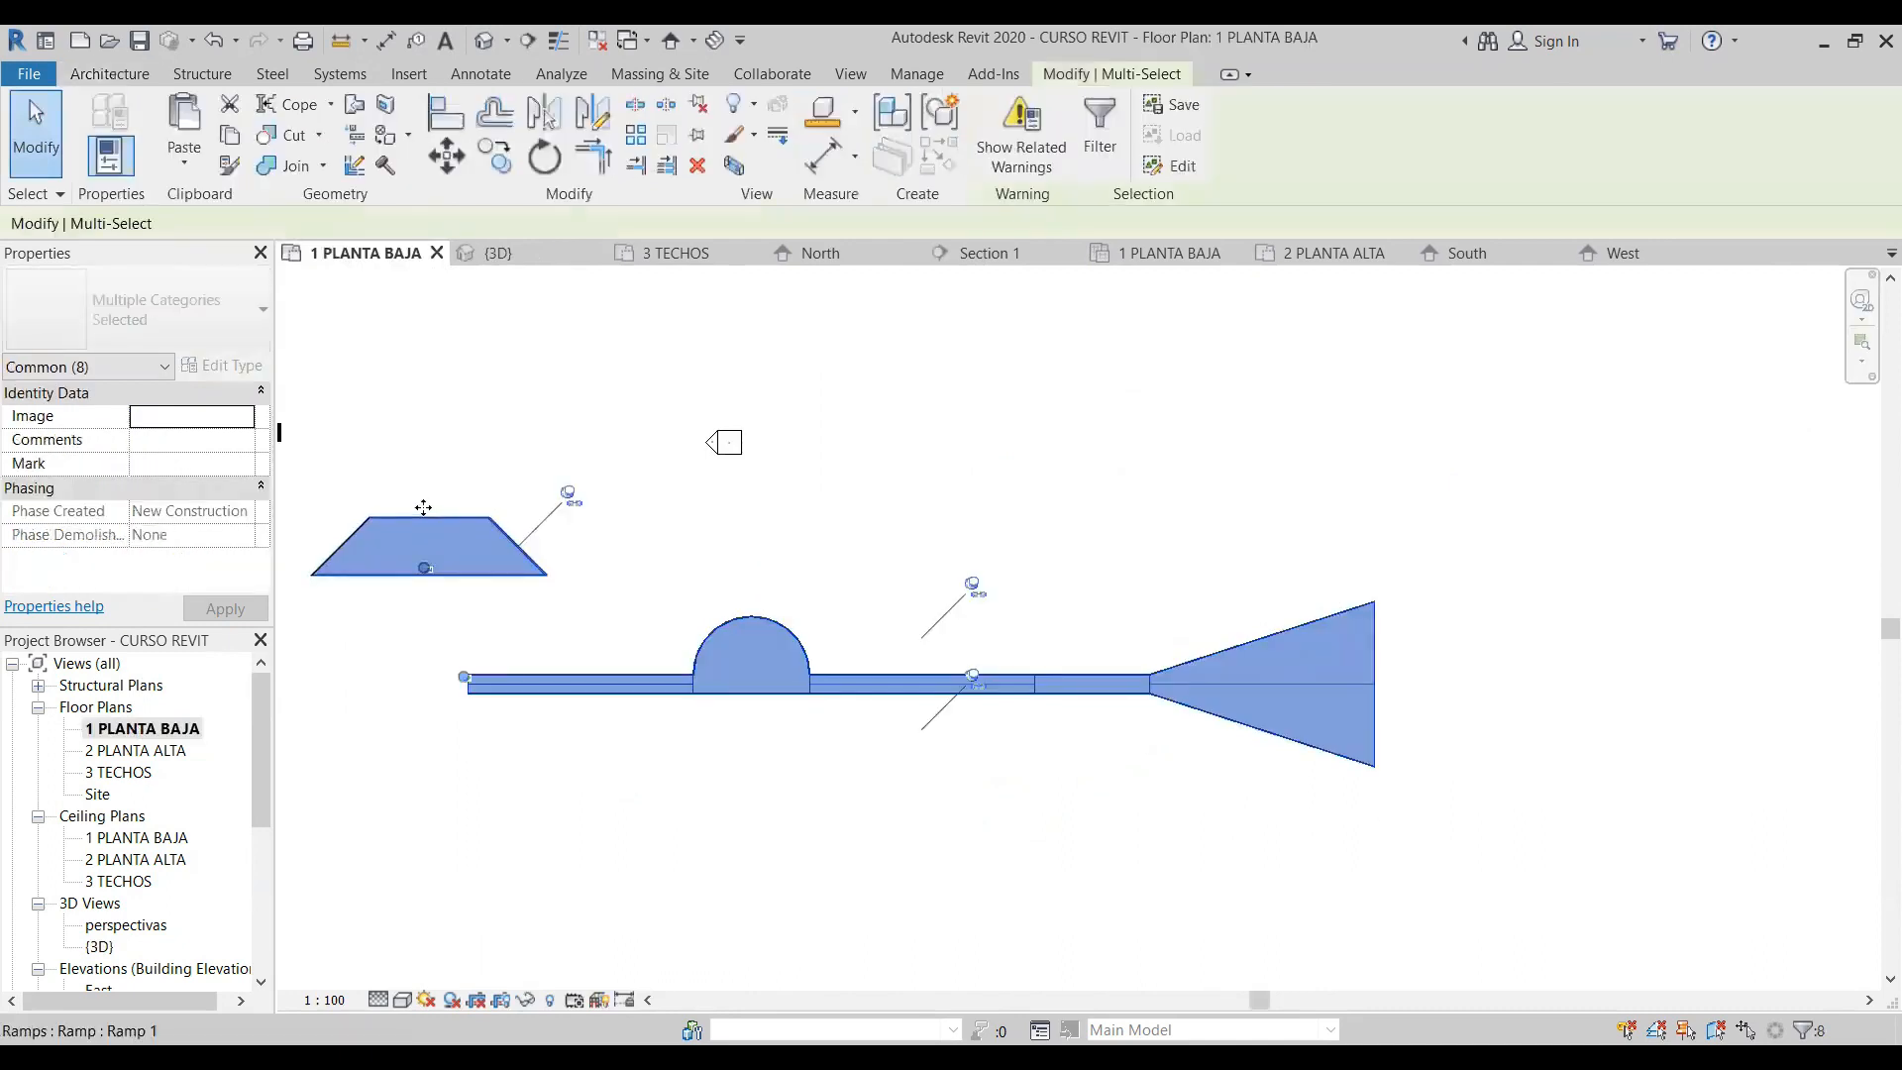
{"action": "key", "text": "Delete"}
- Start a stair in the 1 PLANTA BAJA plan with the Assembled Stair type 180mm max riser 275mm tread
{"action": "scroll", "coordinate": [886, 670], "scroll_direction": "down", "scroll_amount": 2}
{"action": "middle_click_drag", "start_coordinate": [497, 672], "coordinate": [770, 750]}
{"action": "scroll", "coordinate": [685, 636], "scroll_direction": "up", "scroll_amount": 2}
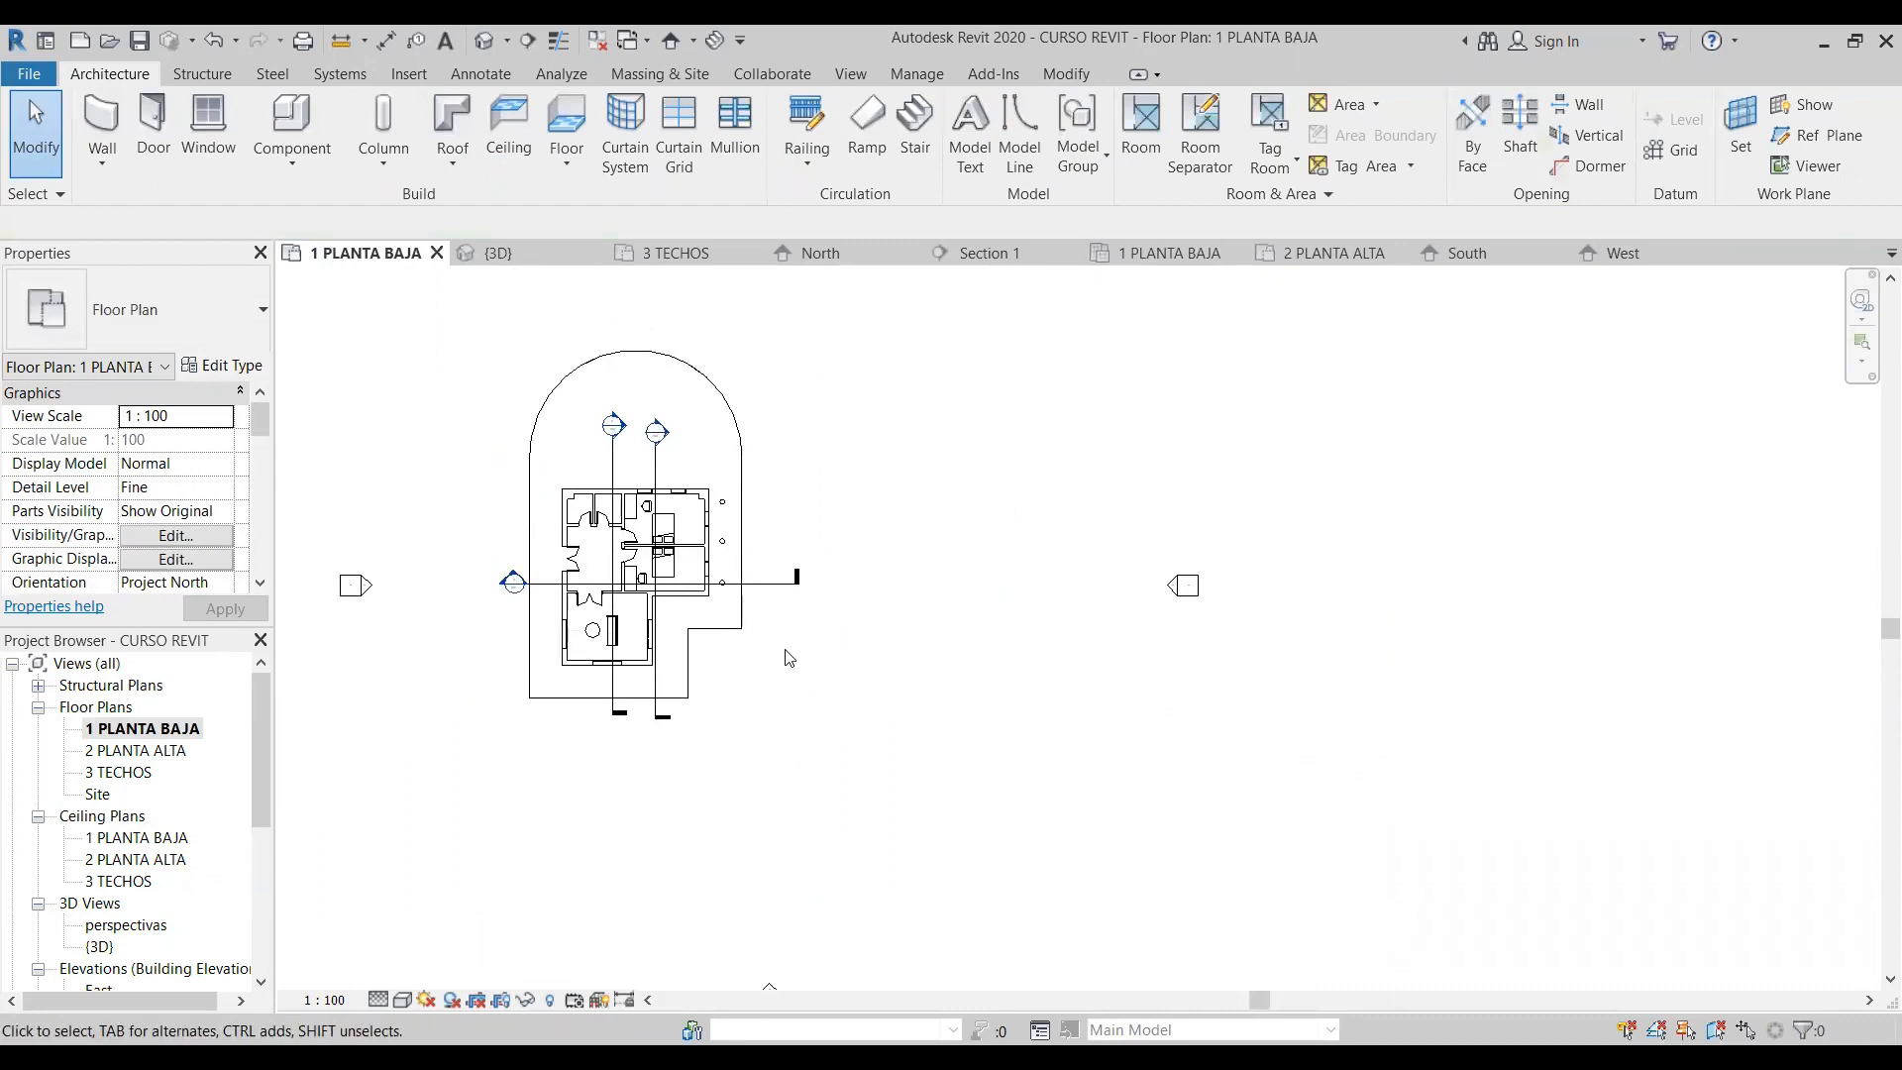
{"action": "left_click", "coordinate": [926, 111]}
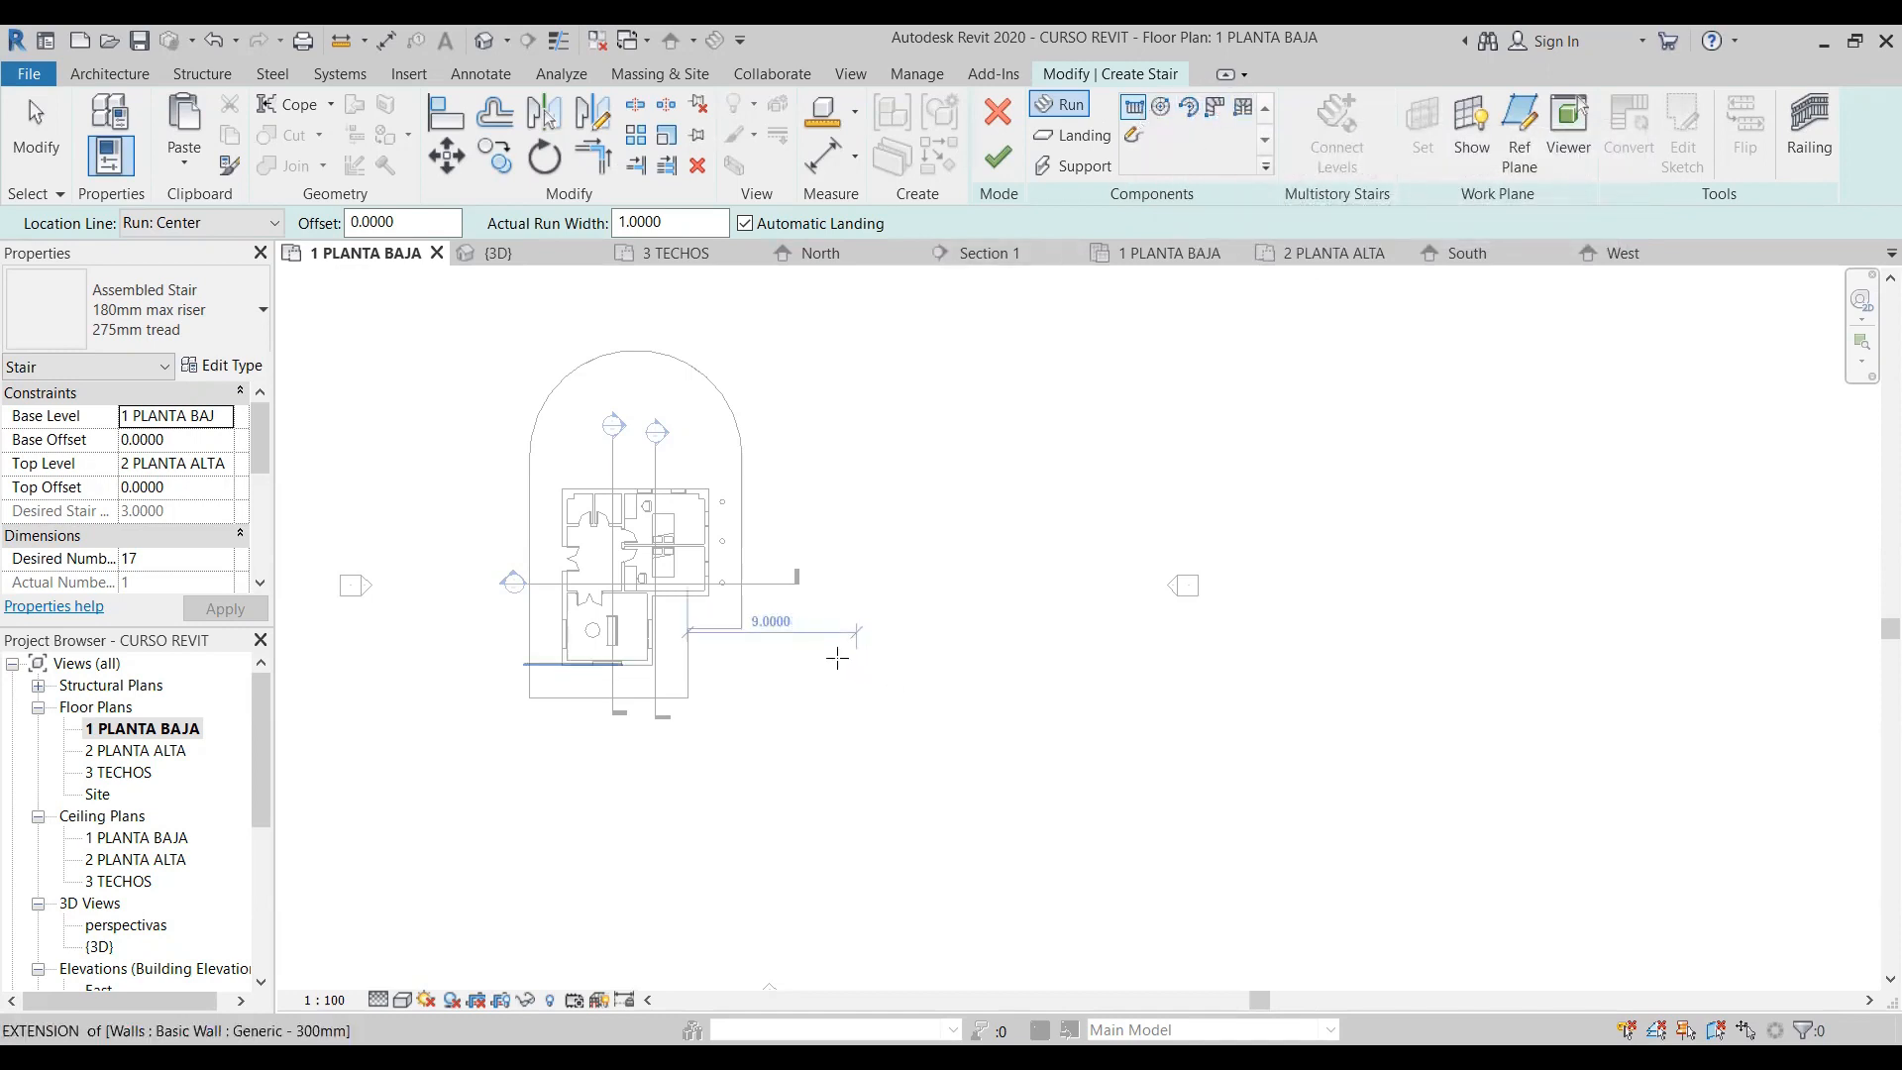
{"action": "scroll", "coordinate": [832, 733], "scroll_direction": "up", "scroll_amount": 1}
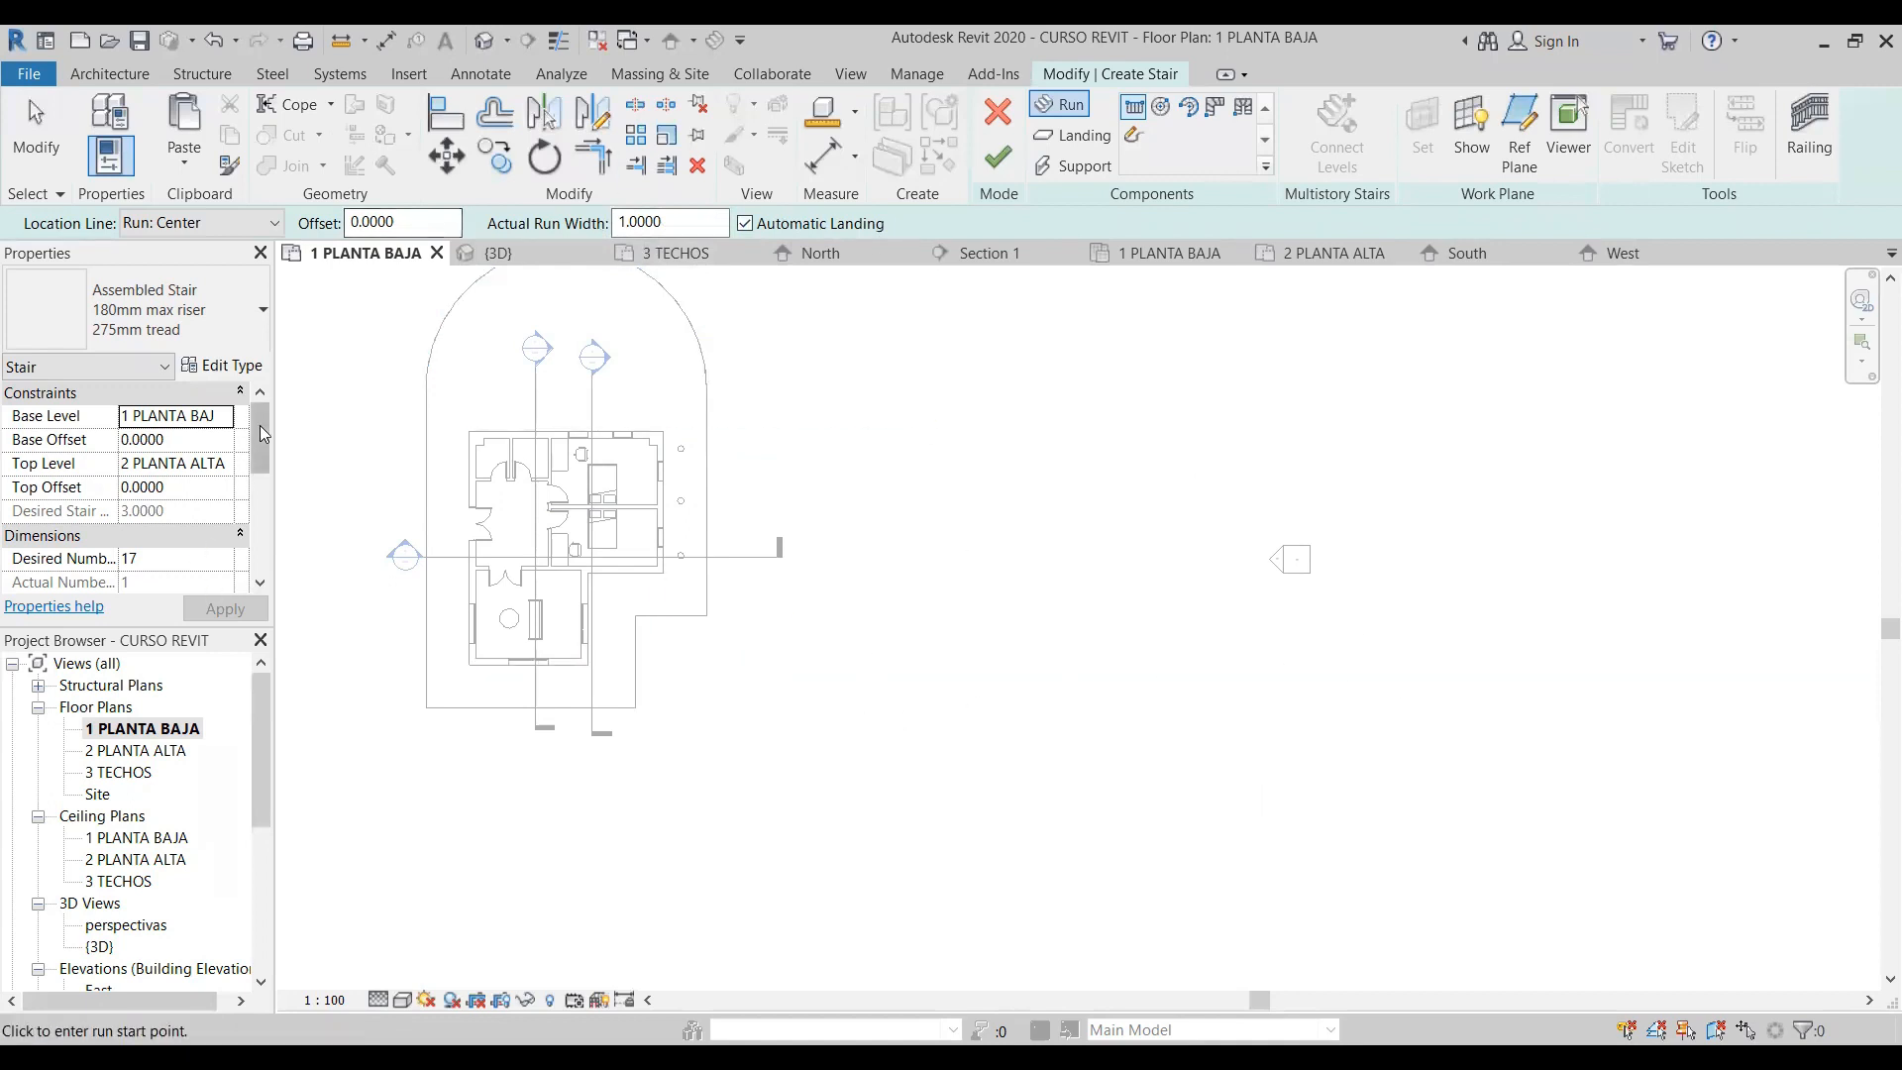
{"action": "left_click", "coordinate": [243, 335]}
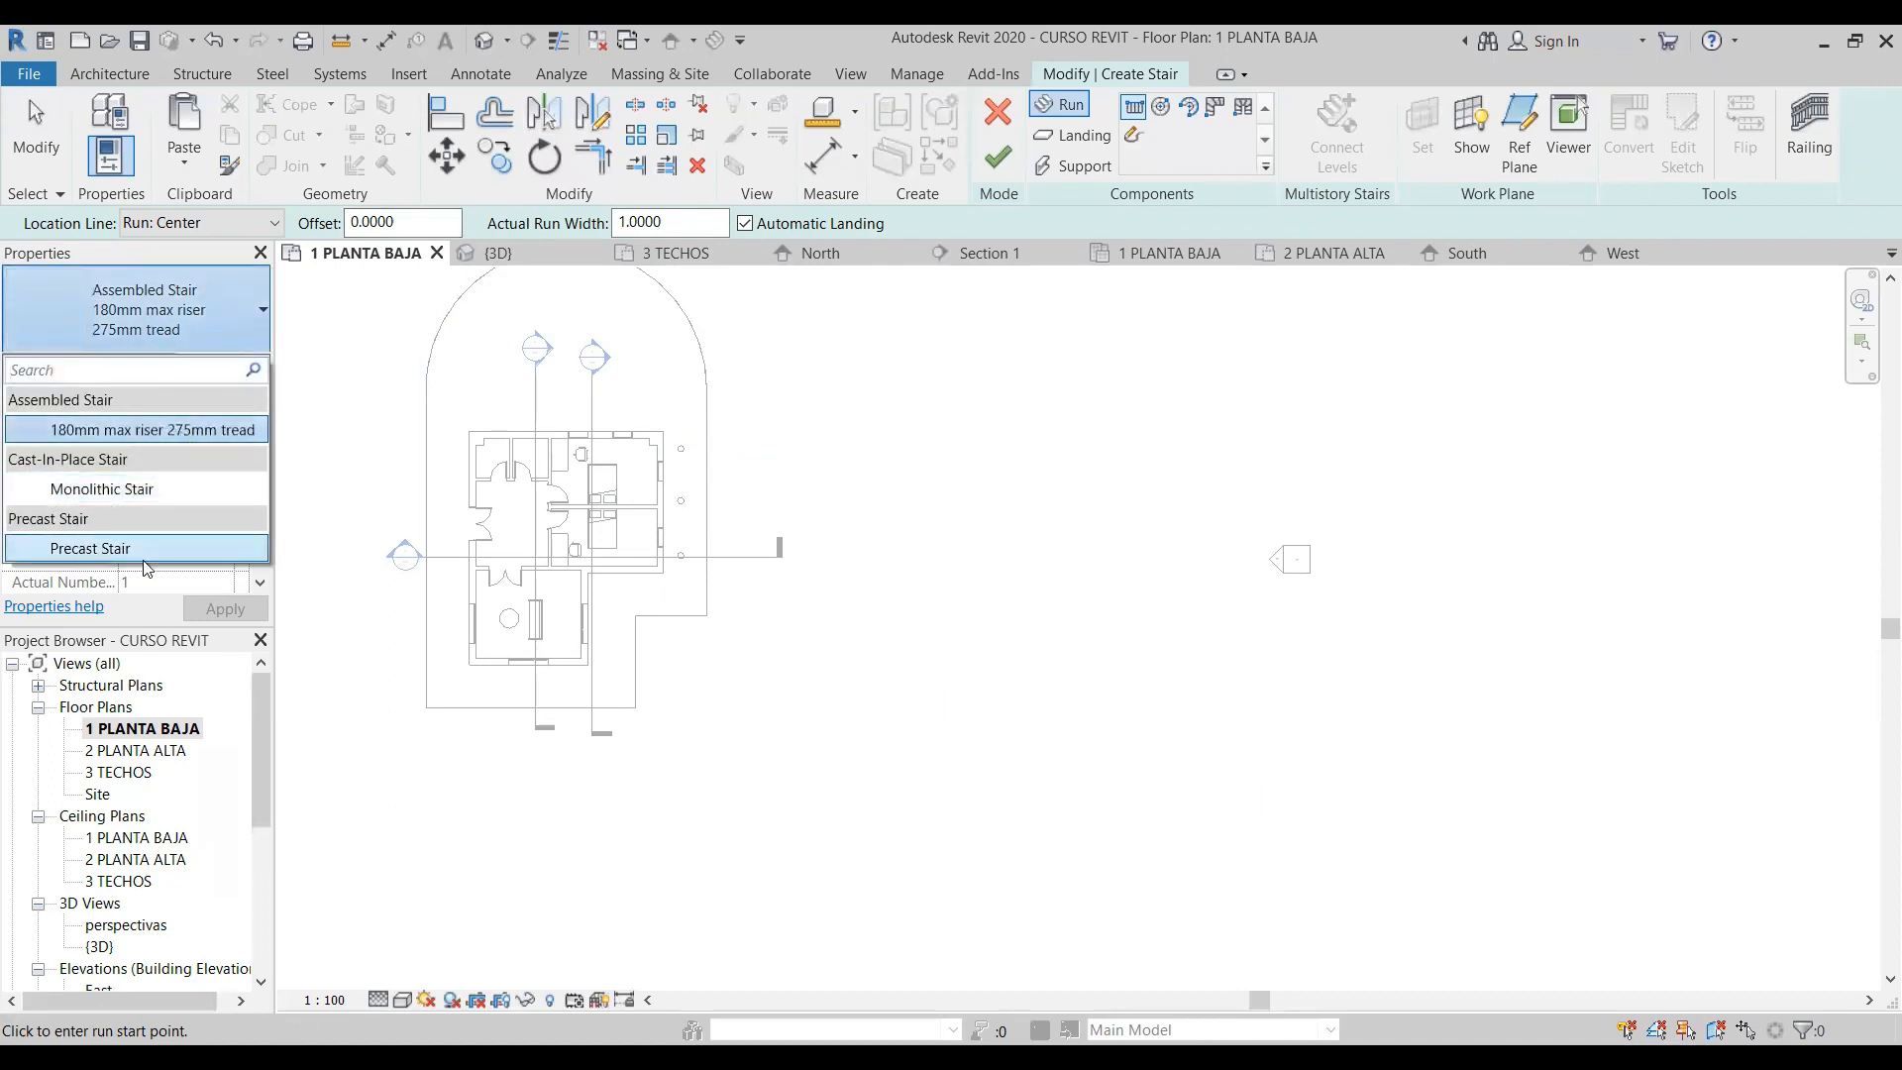
{"action": "left_click", "coordinate": [234, 311]}
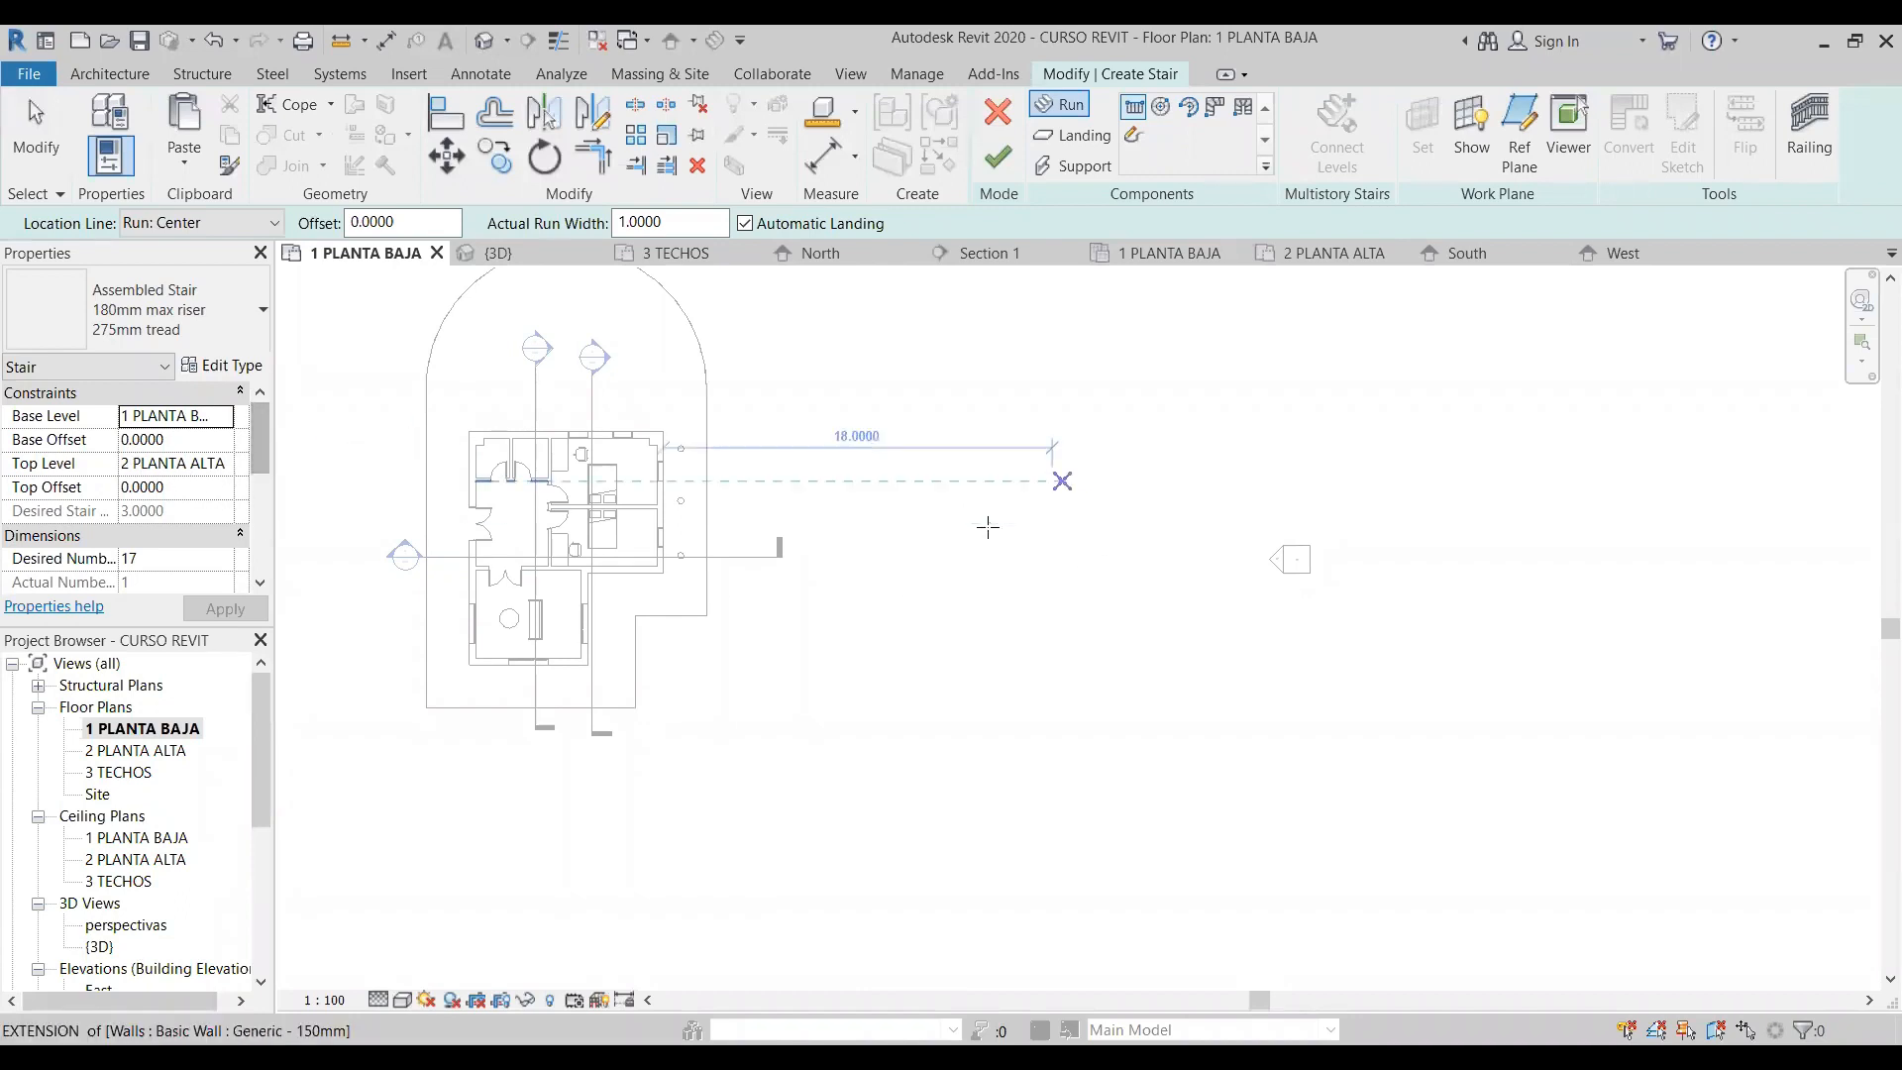
- Set the stair's desired number of risers to 18 and its actual tread depth to 0.3 m
{"action": "left_click_drag", "start_coordinate": [265, 438], "coordinate": [260, 484]}
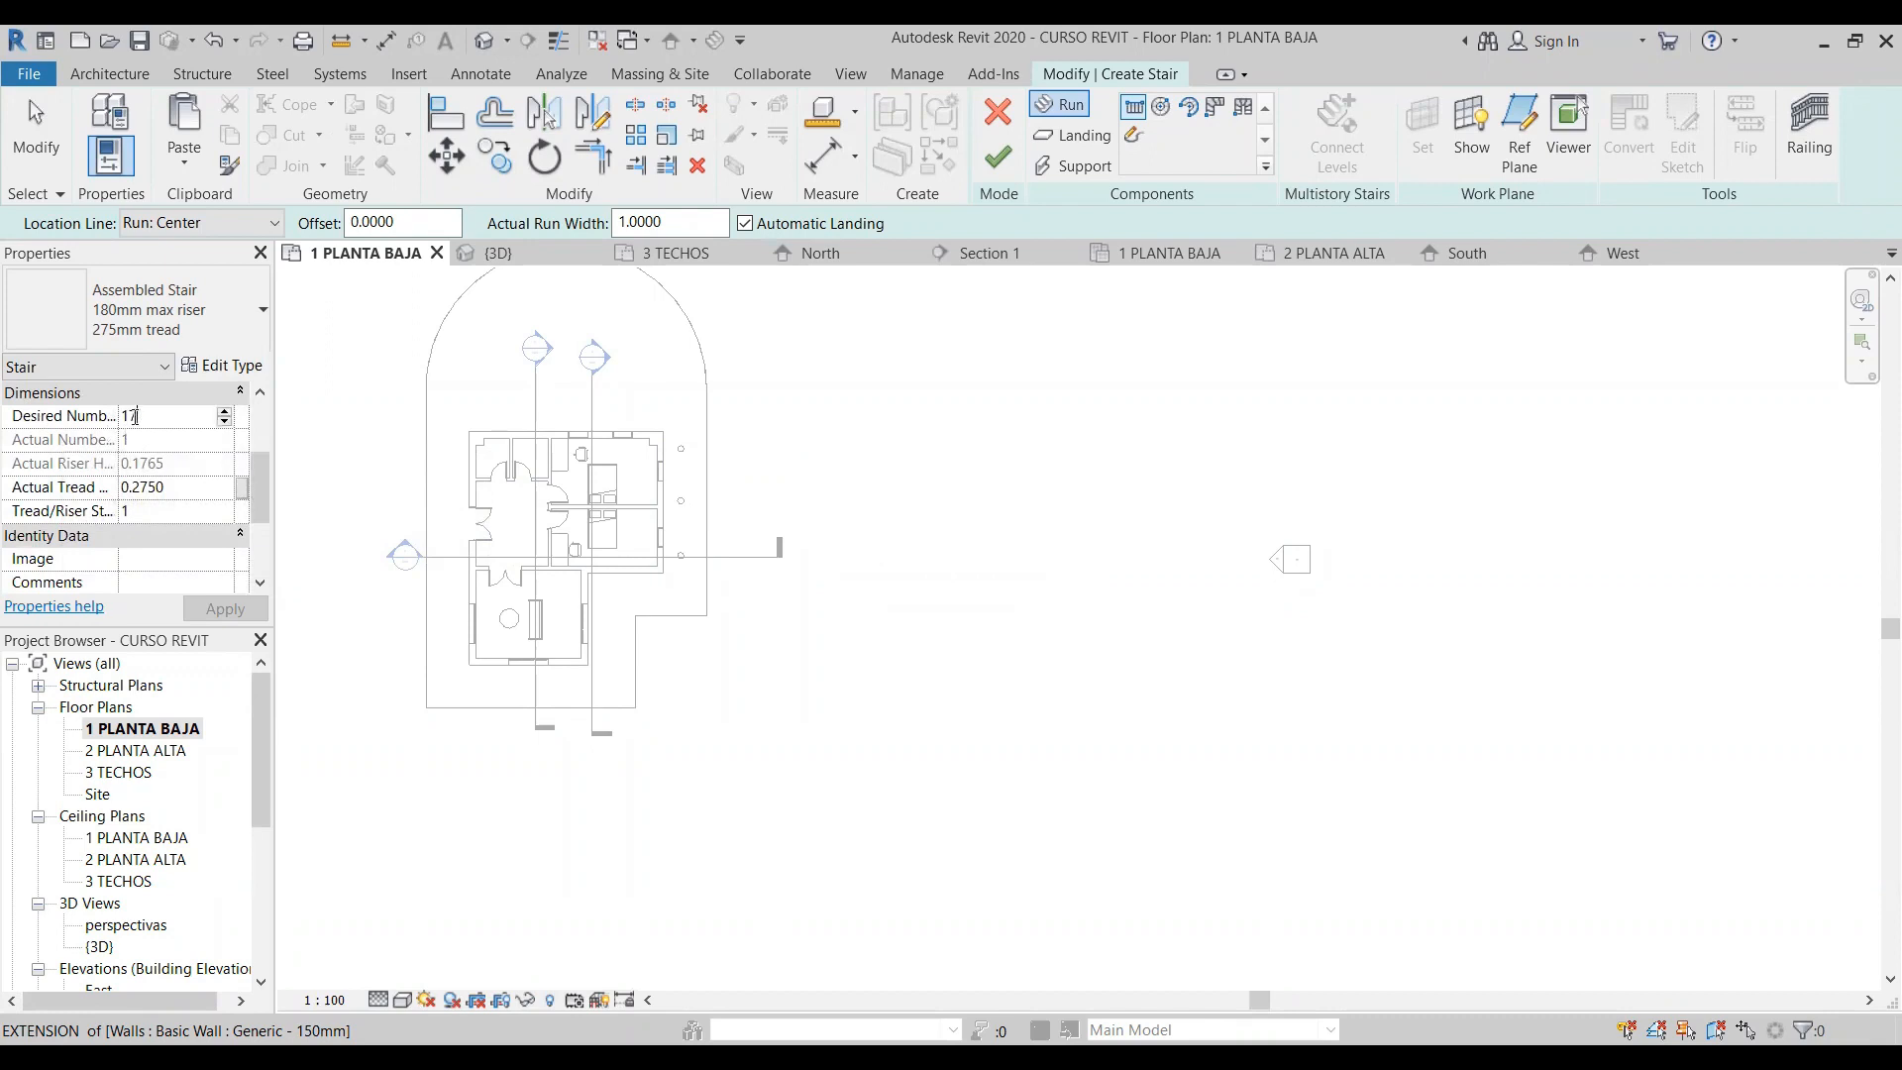
{"action": "type", "text": "8"}
{"action": "key", "text": "Return"}
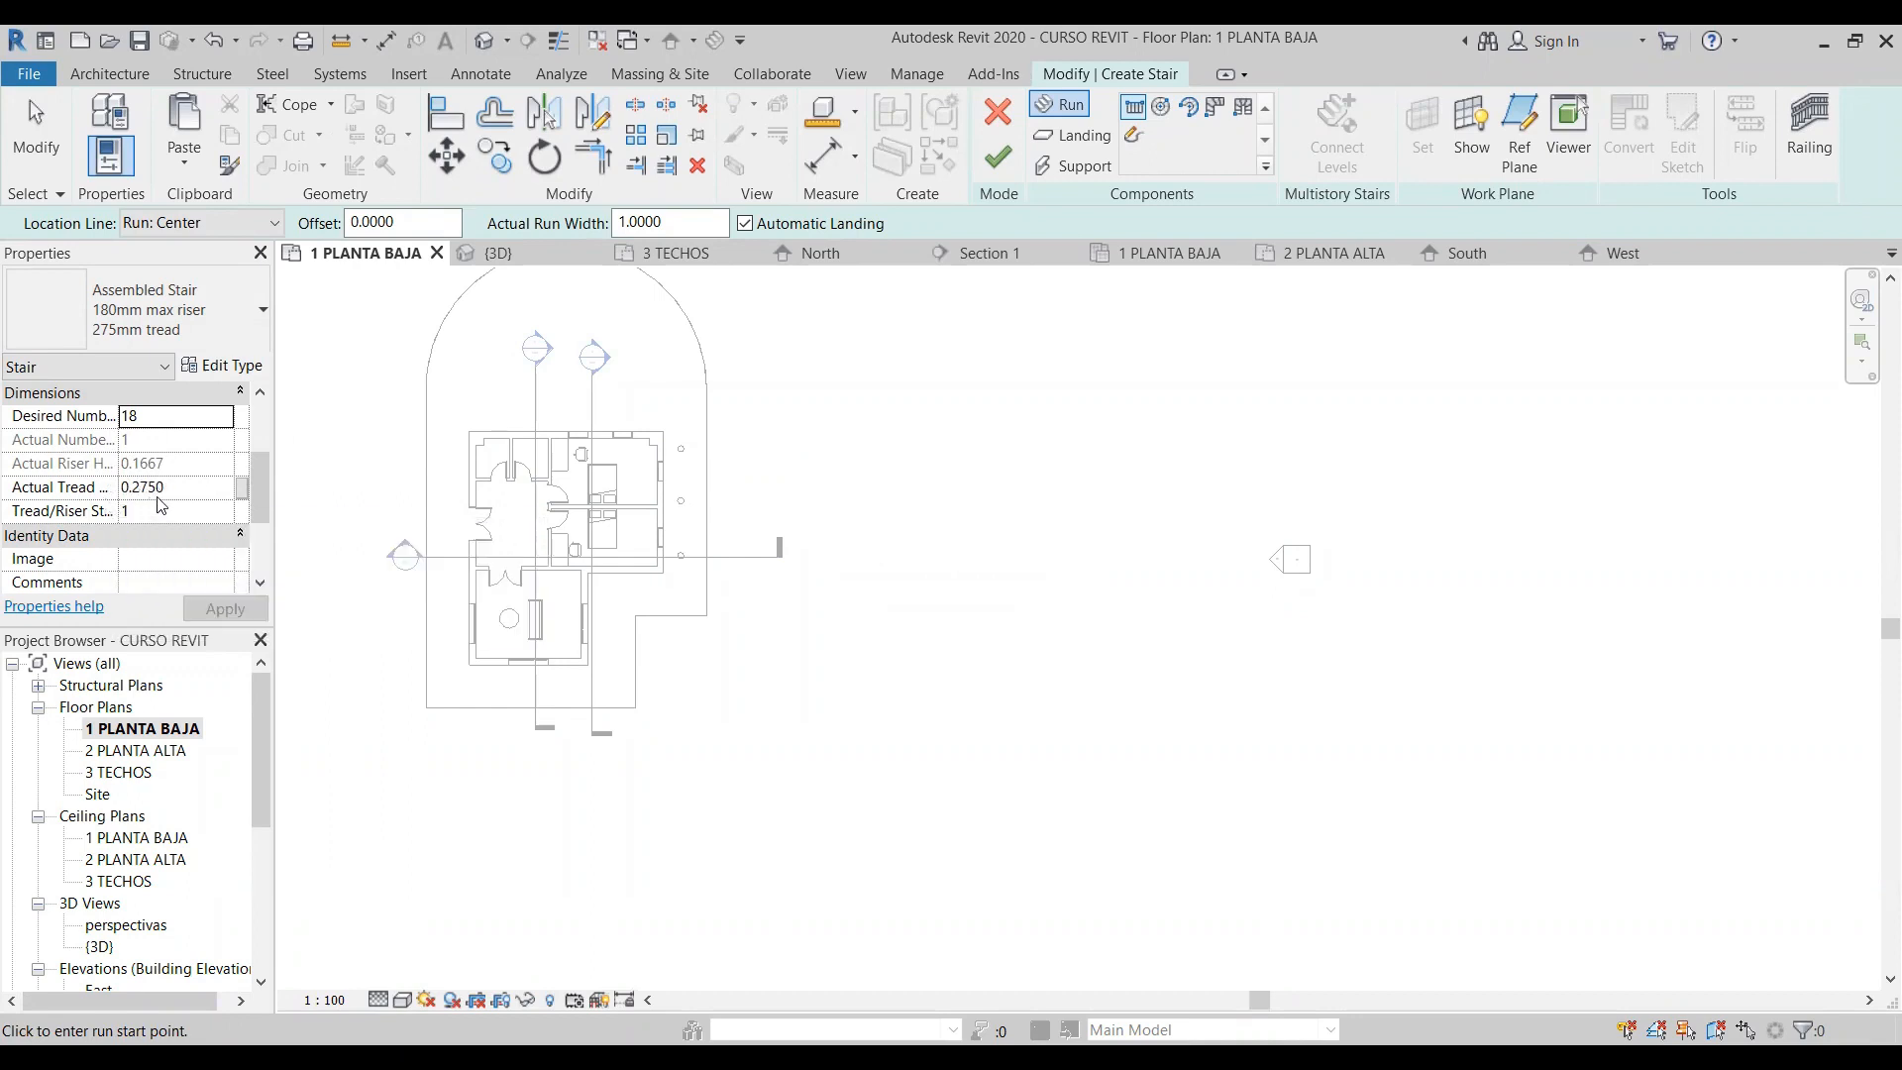
{"action": "left_click", "coordinate": [186, 490]}
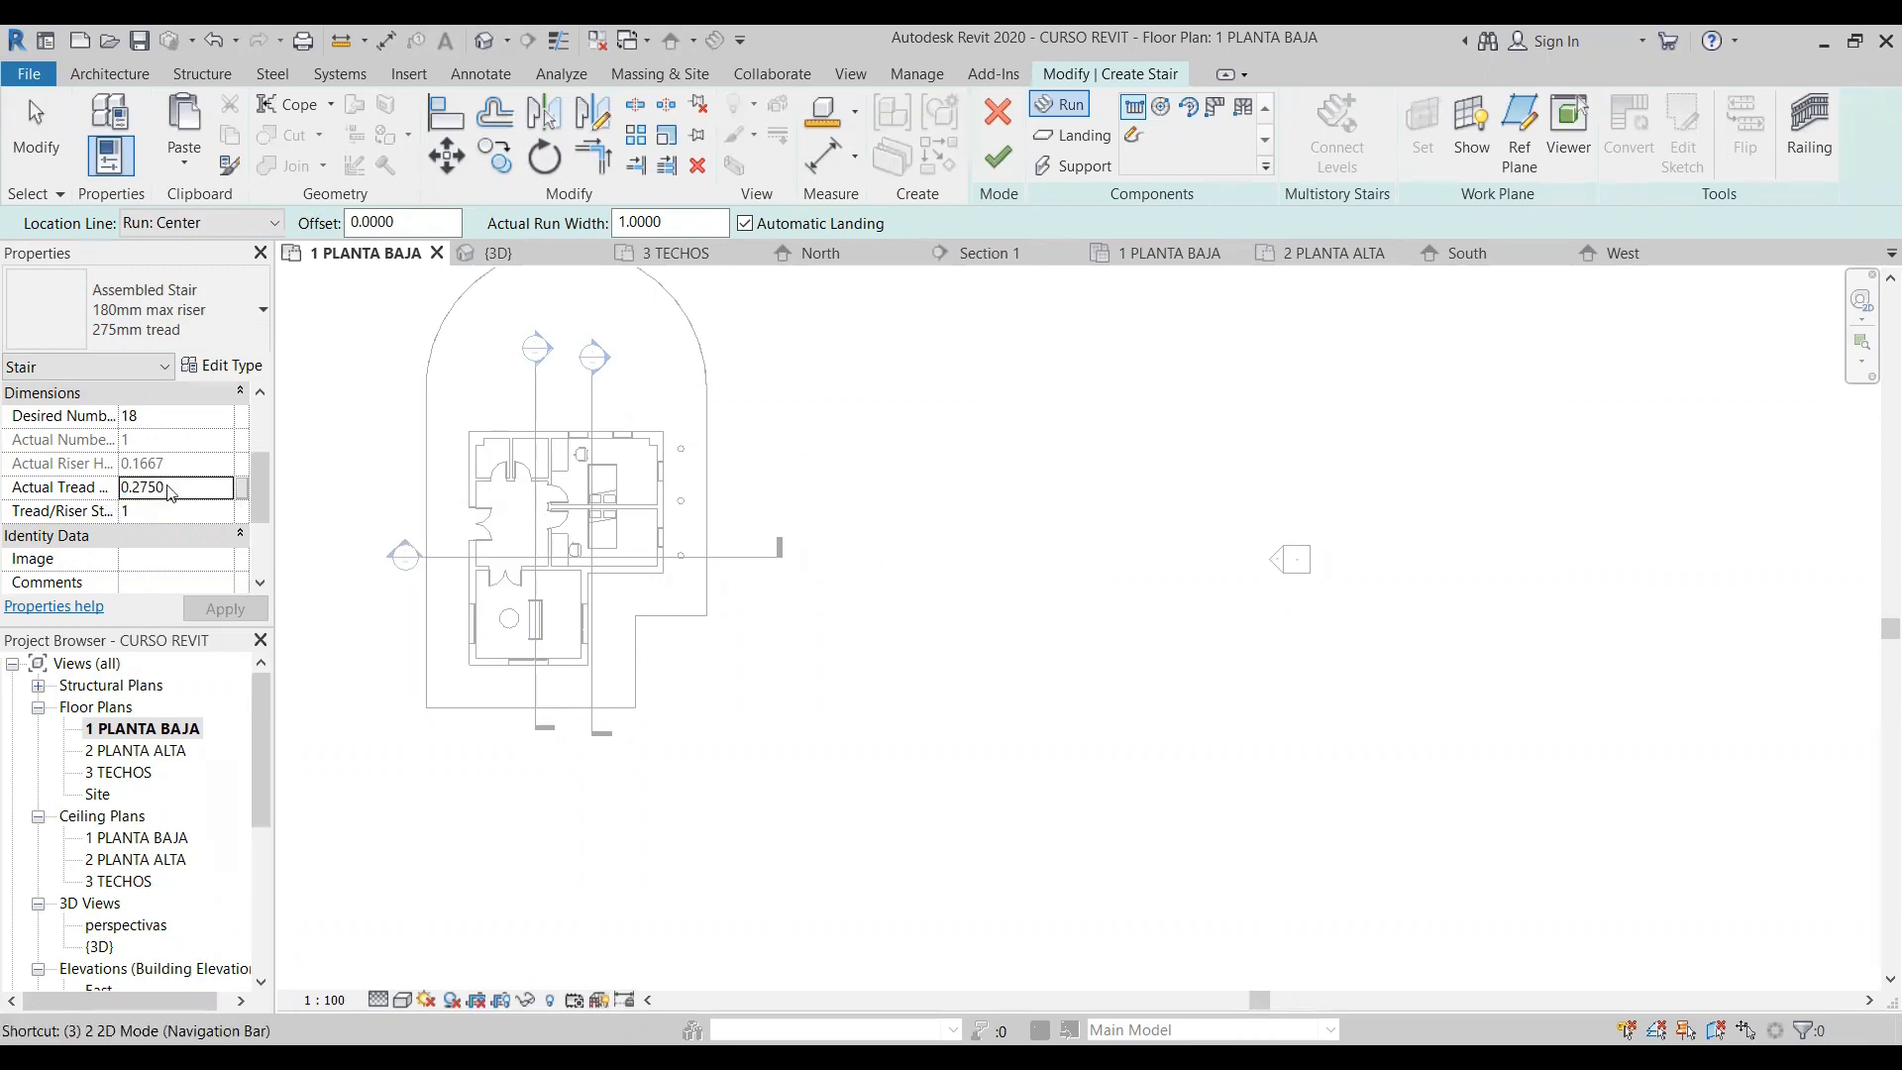
{"action": "double_click", "coordinate": [158, 486]}
{"action": "type", "text": ".3"}
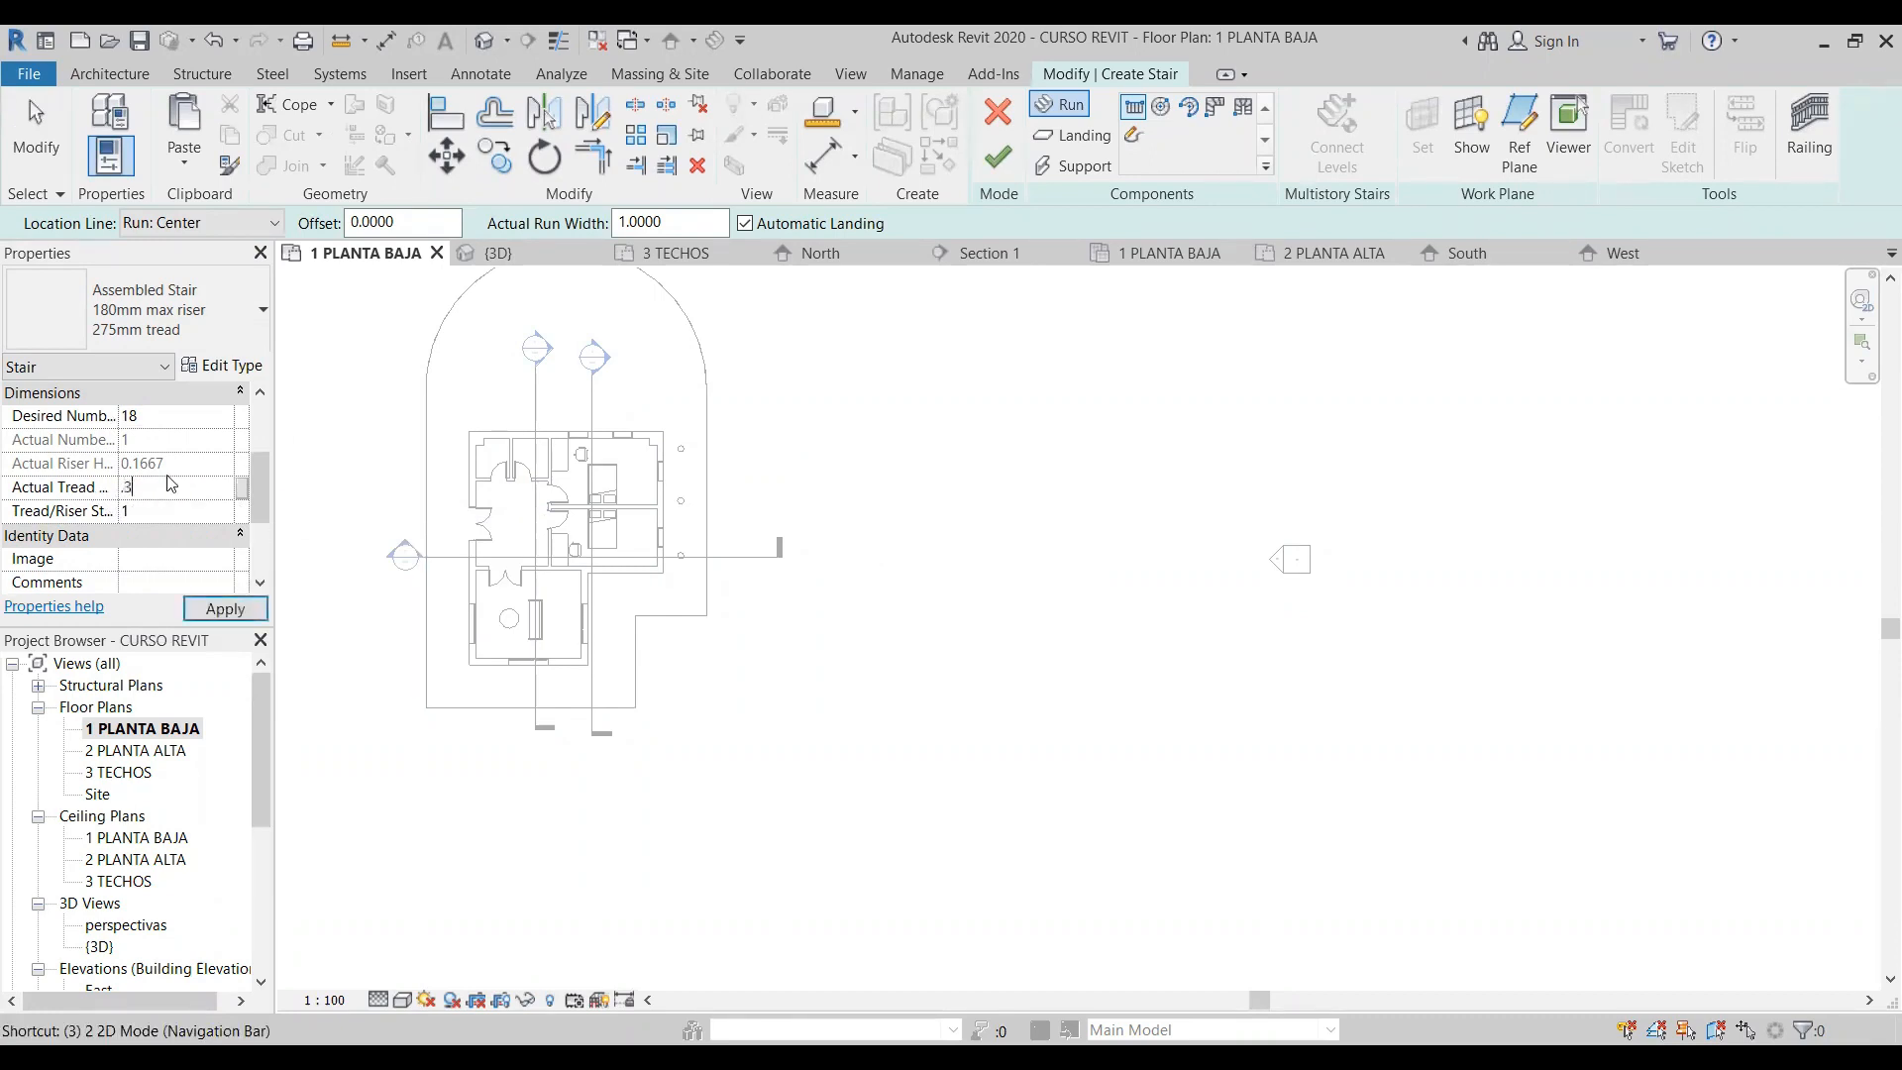
{"action": "left_click", "coordinate": [163, 509]}
{"action": "left_click", "coordinate": [193, 487]}
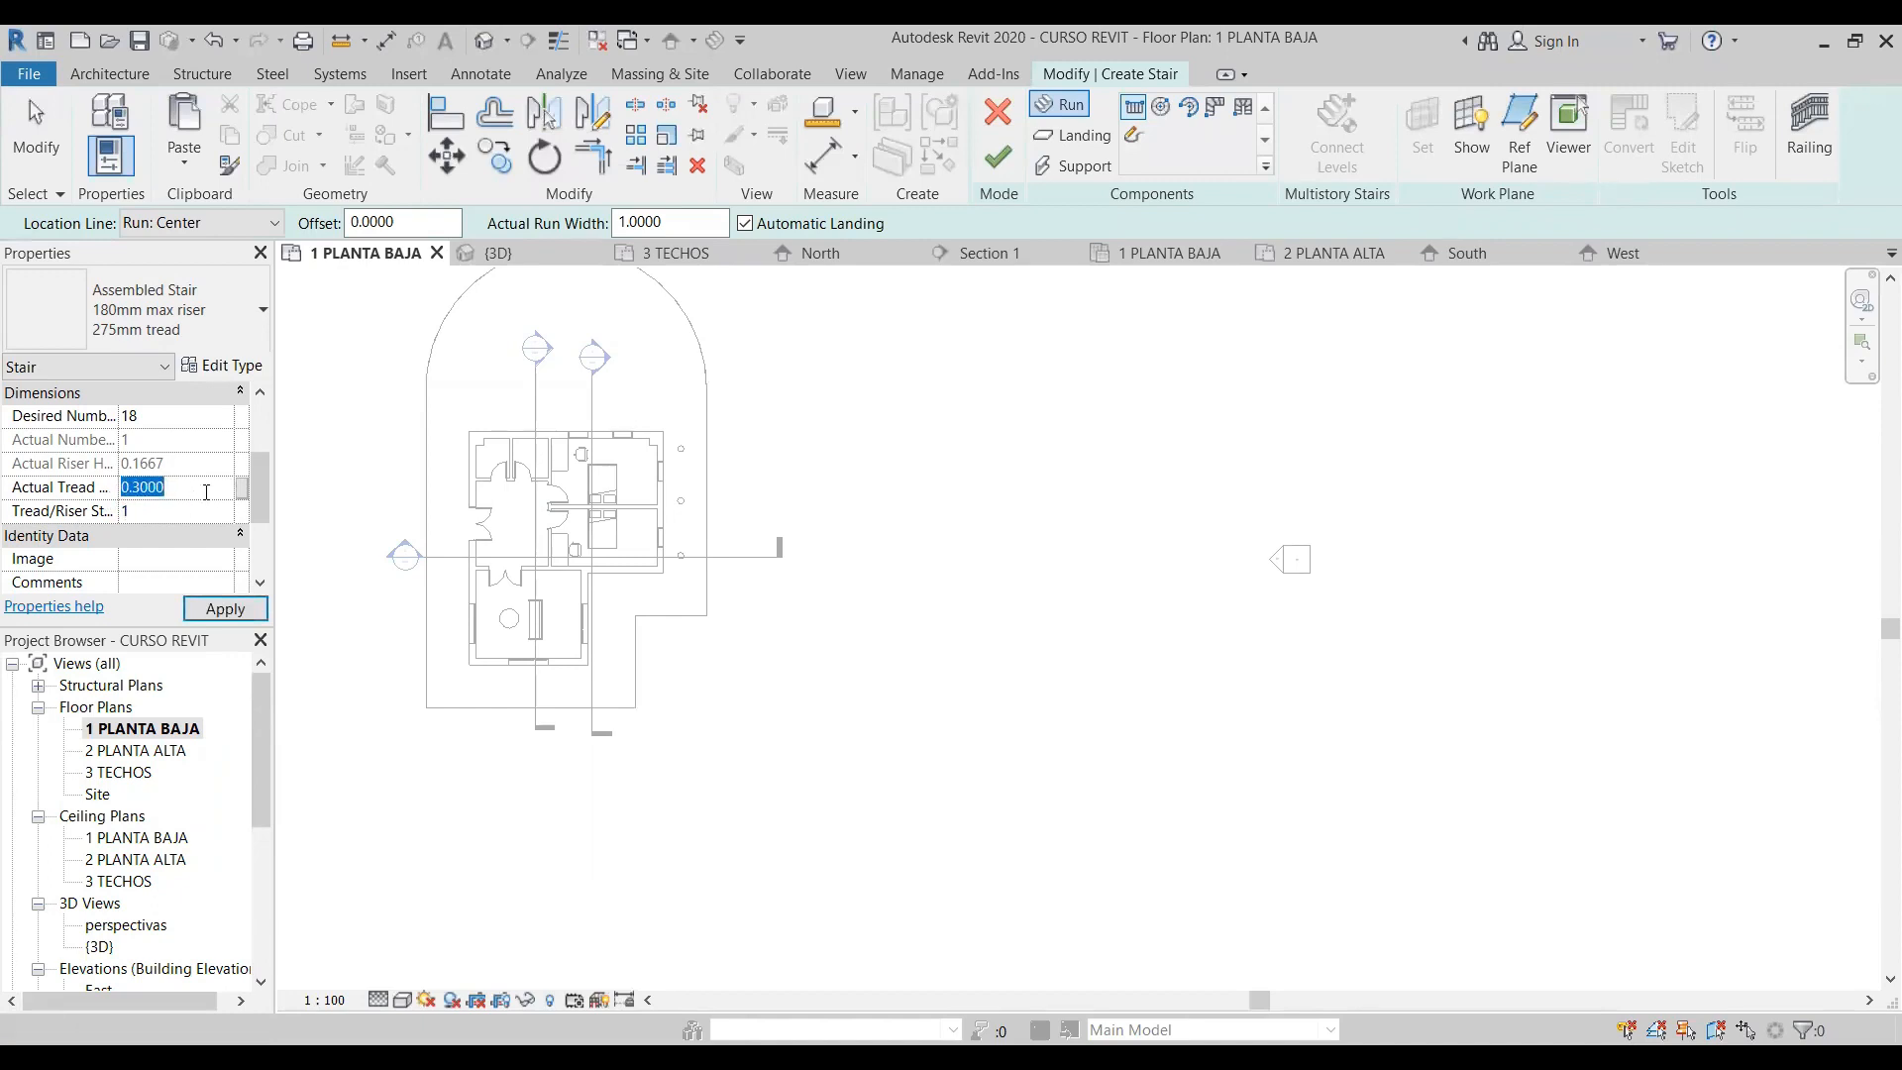
- Try to set the stair's tread/riser start number to 1.2
{"action": "left_click", "coordinate": [180, 508]}
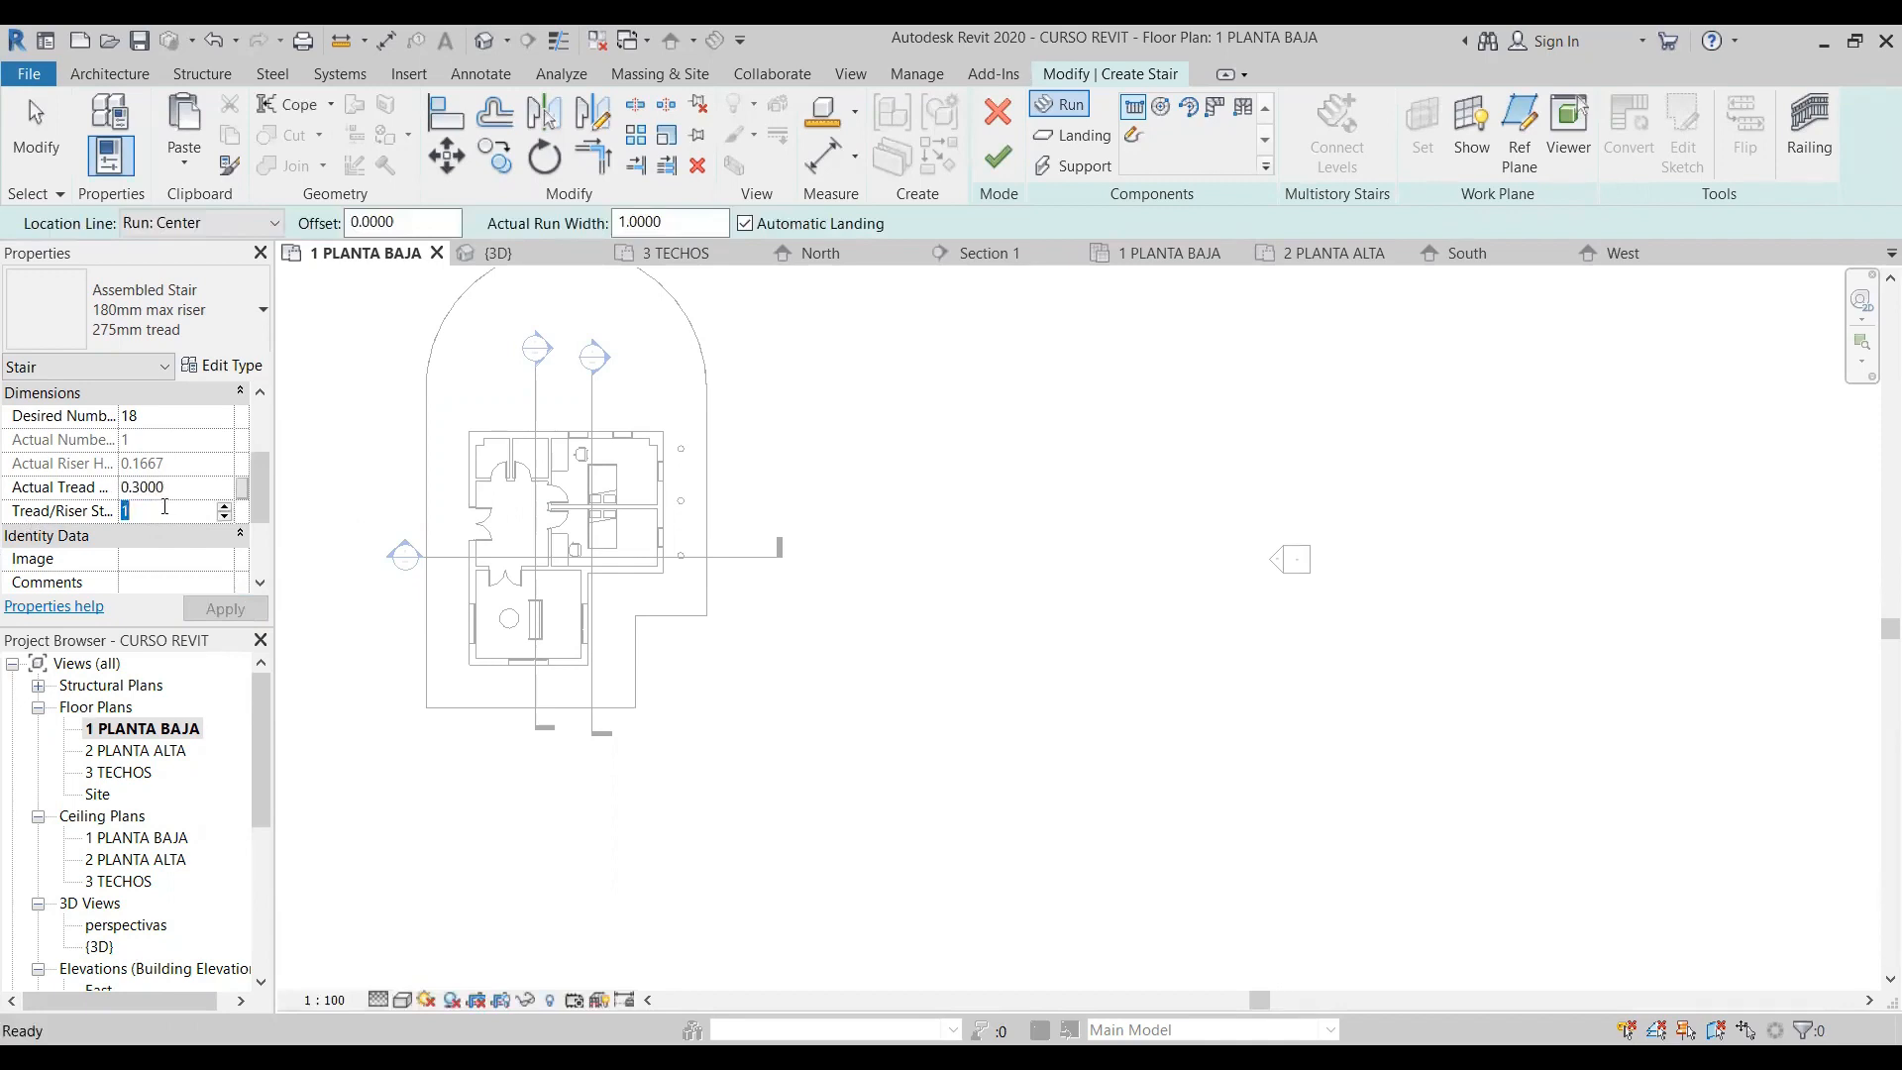
{"action": "type", "text": ".2"}
{"action": "left_click", "coordinate": [200, 487]}
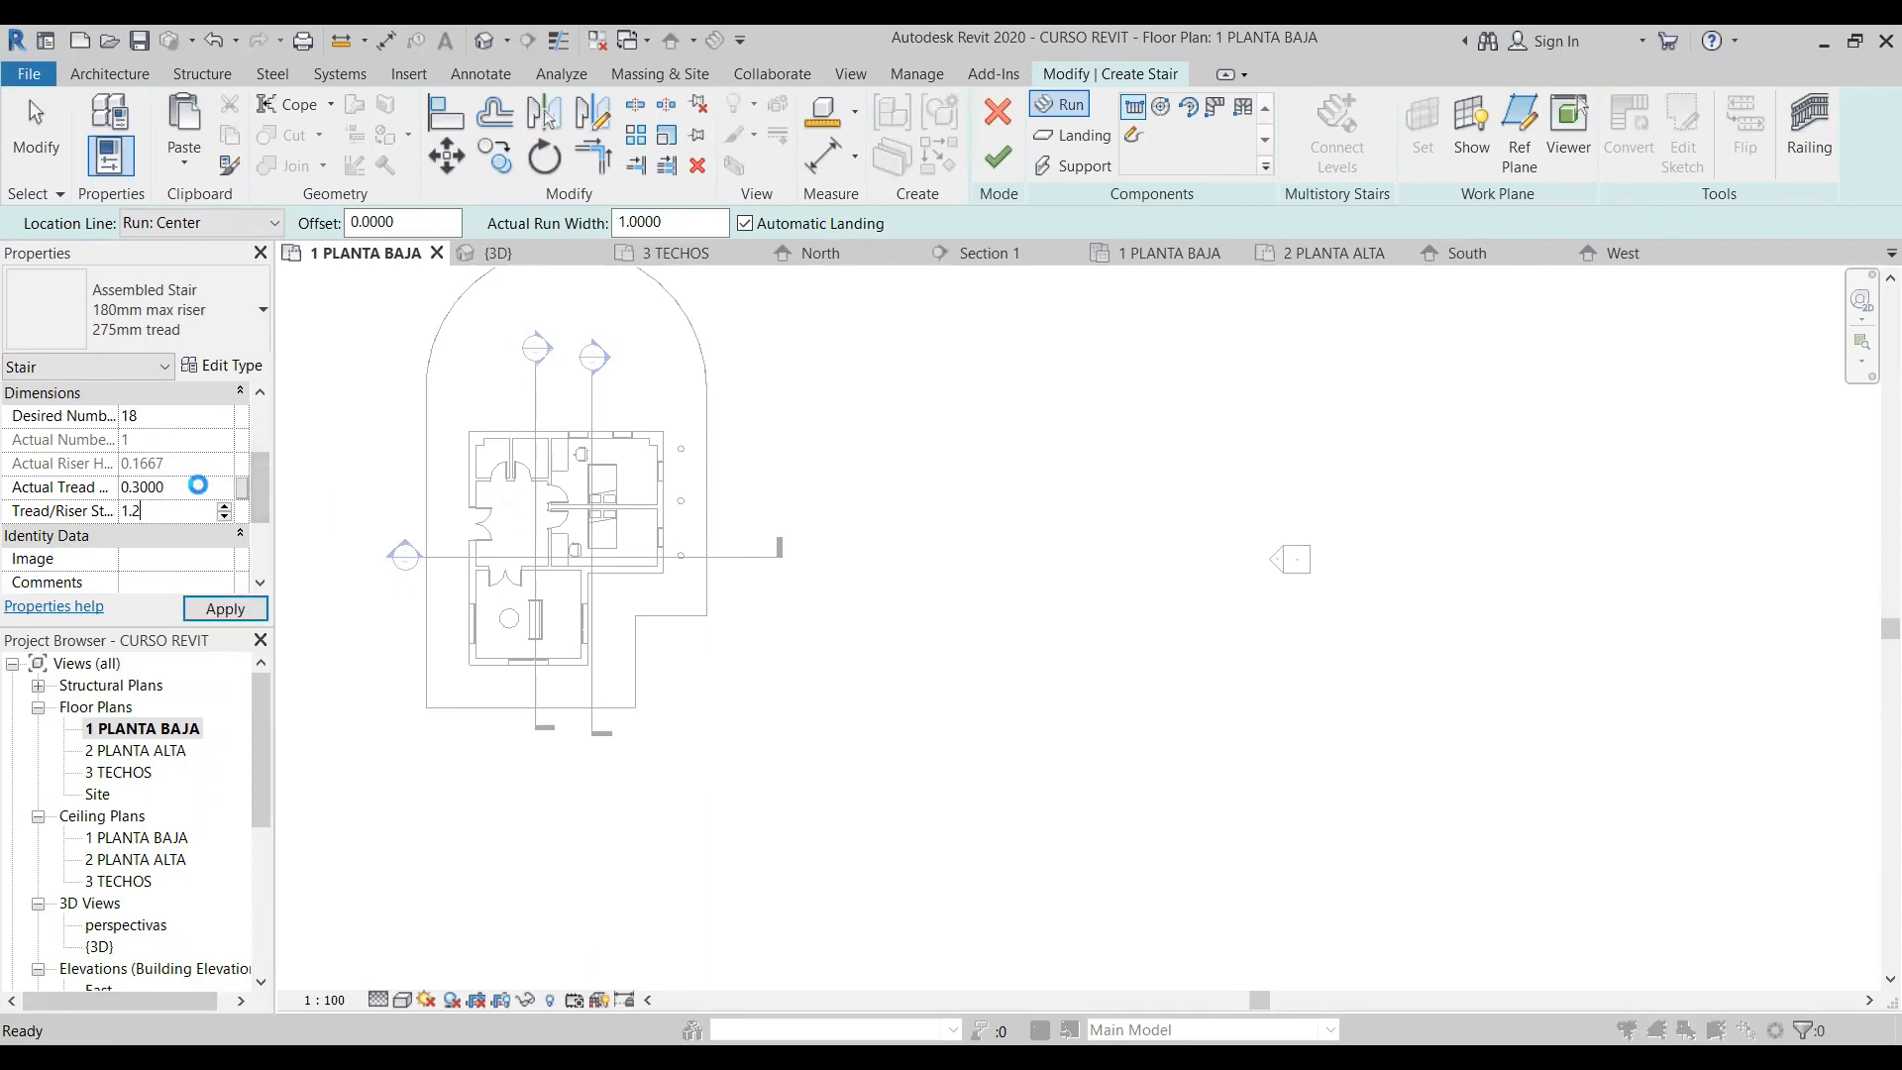
{"action": "left_click", "coordinate": [1103, 550]}
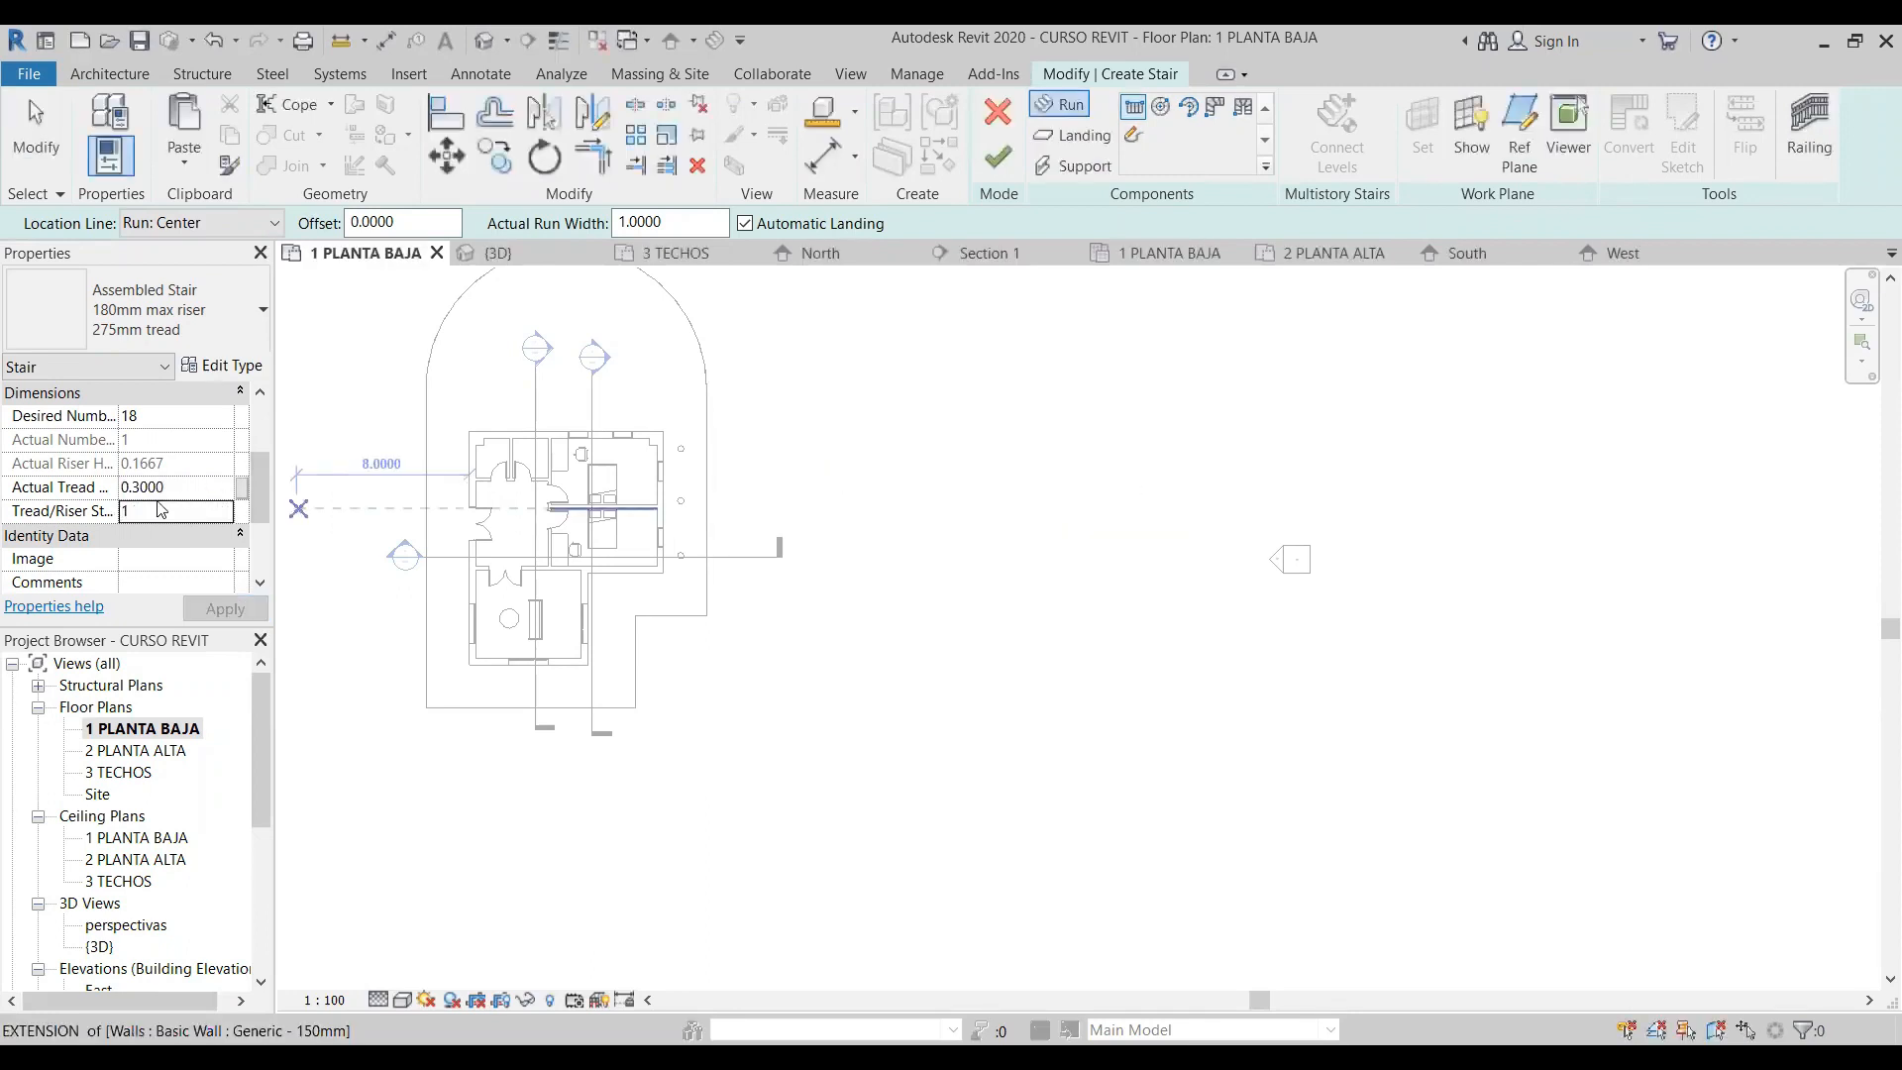
{"action": "left_click", "coordinate": [174, 487]}
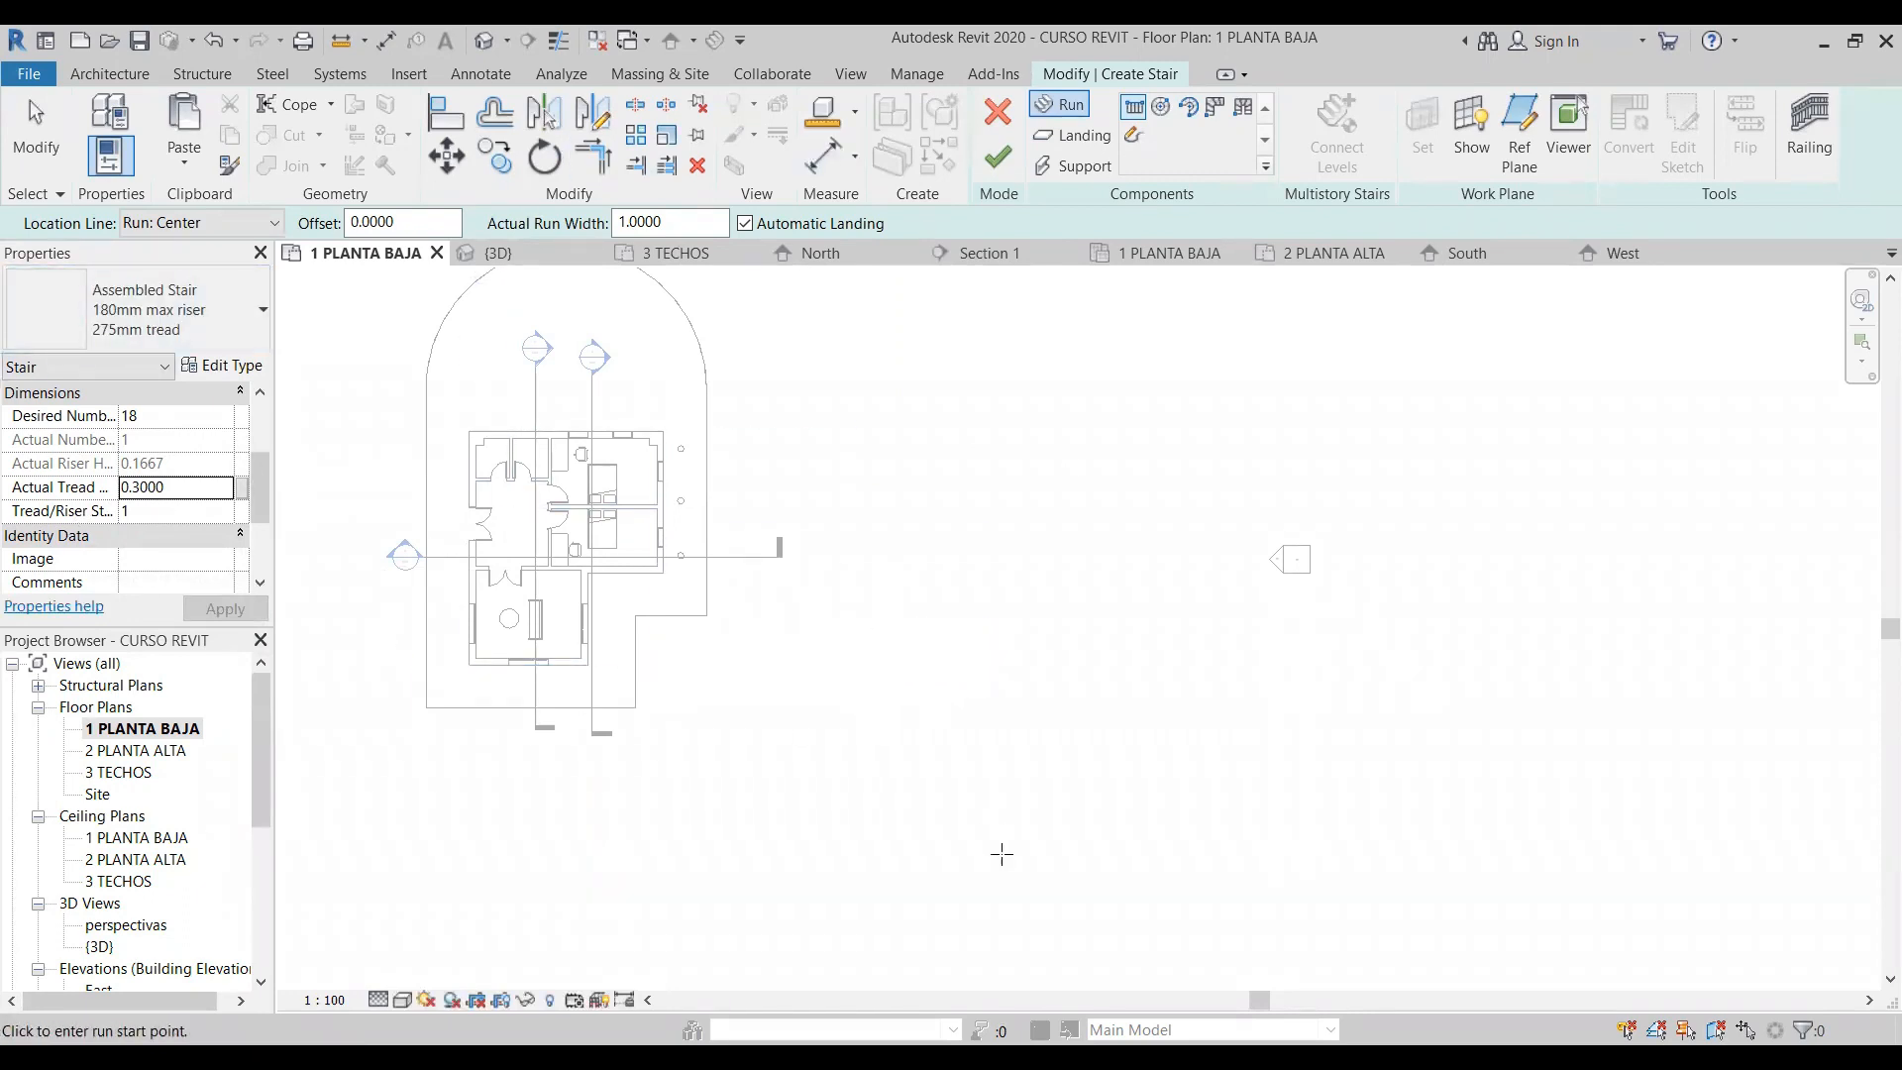
- Place two straight runs in line outside the house, with 6 and 8 risers, joined by an automatic landing
{"action": "scroll", "coordinate": [991, 824], "scroll_direction": "up", "scroll_amount": 2}
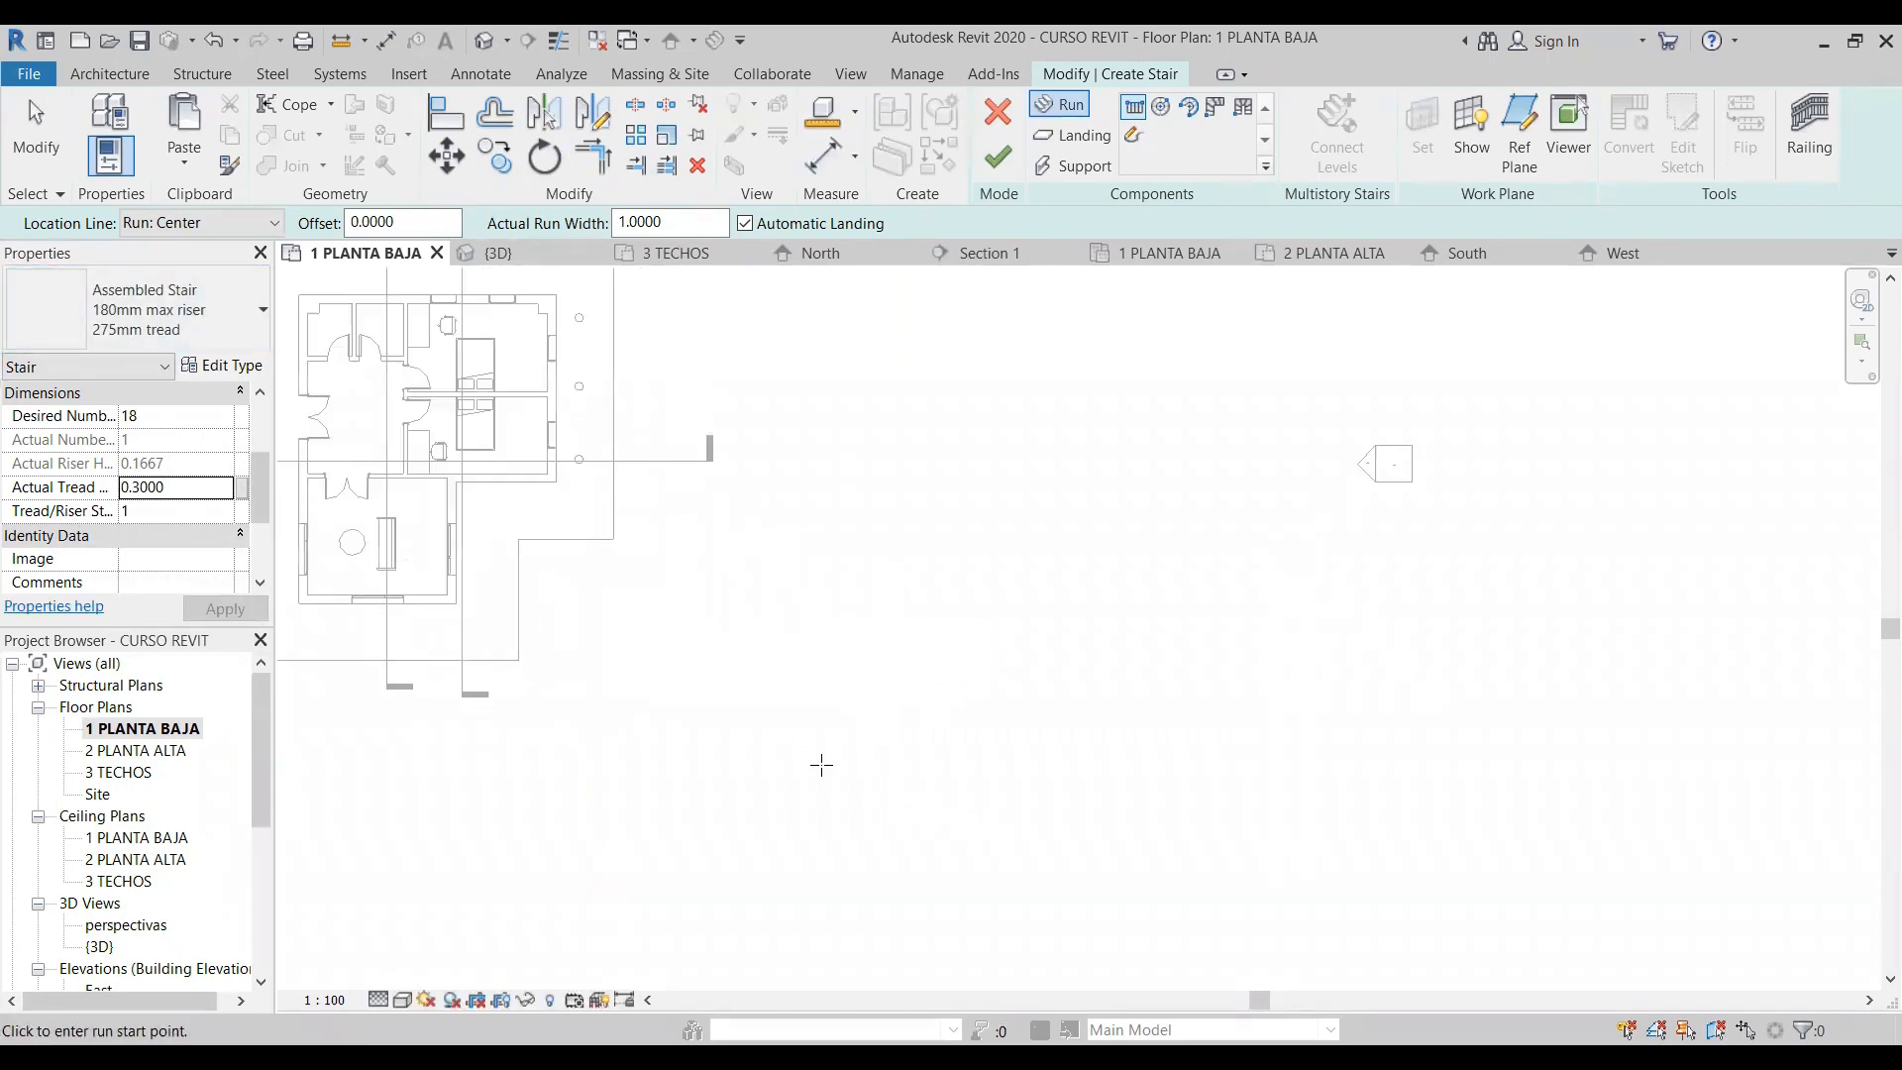
{"action": "left_click", "coordinate": [733, 687]}
{"action": "scroll", "coordinate": [849, 691], "scroll_direction": "up", "scroll_amount": 5}
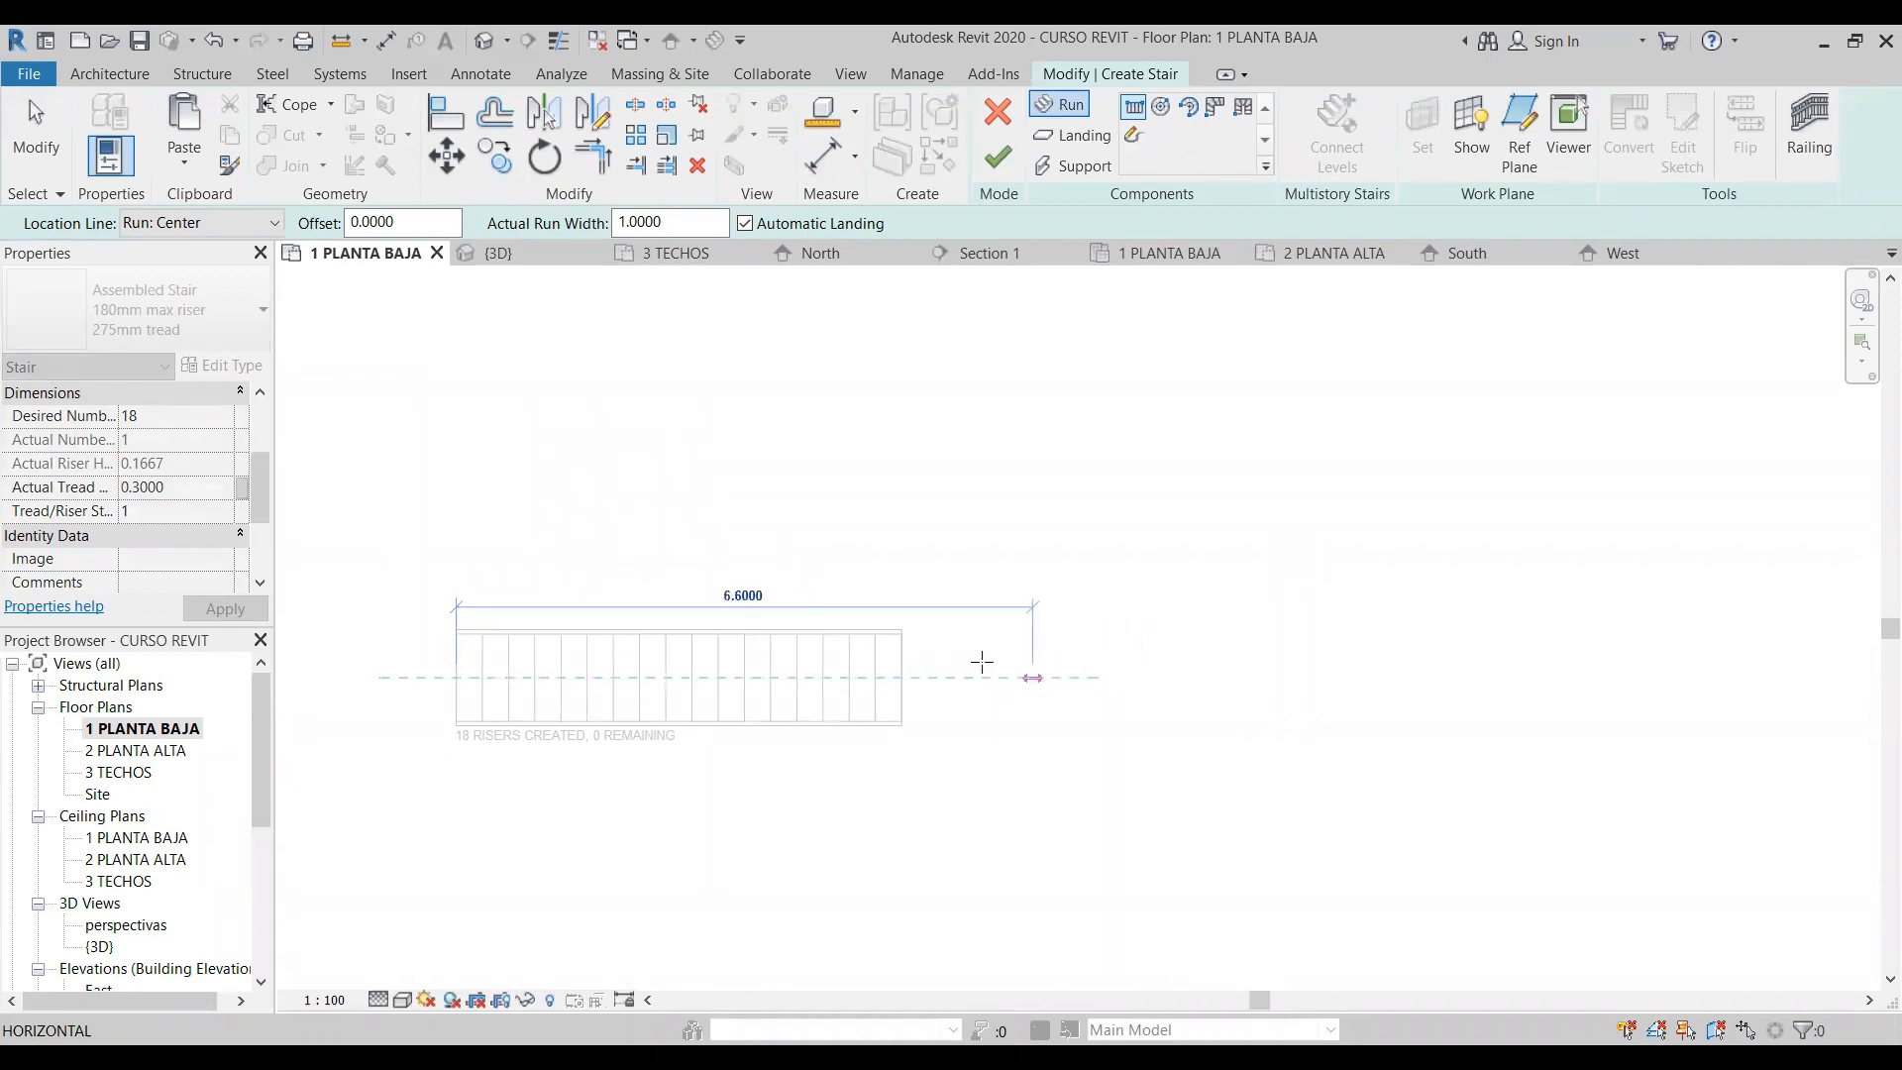
{"action": "left_click", "coordinate": [588, 678]}
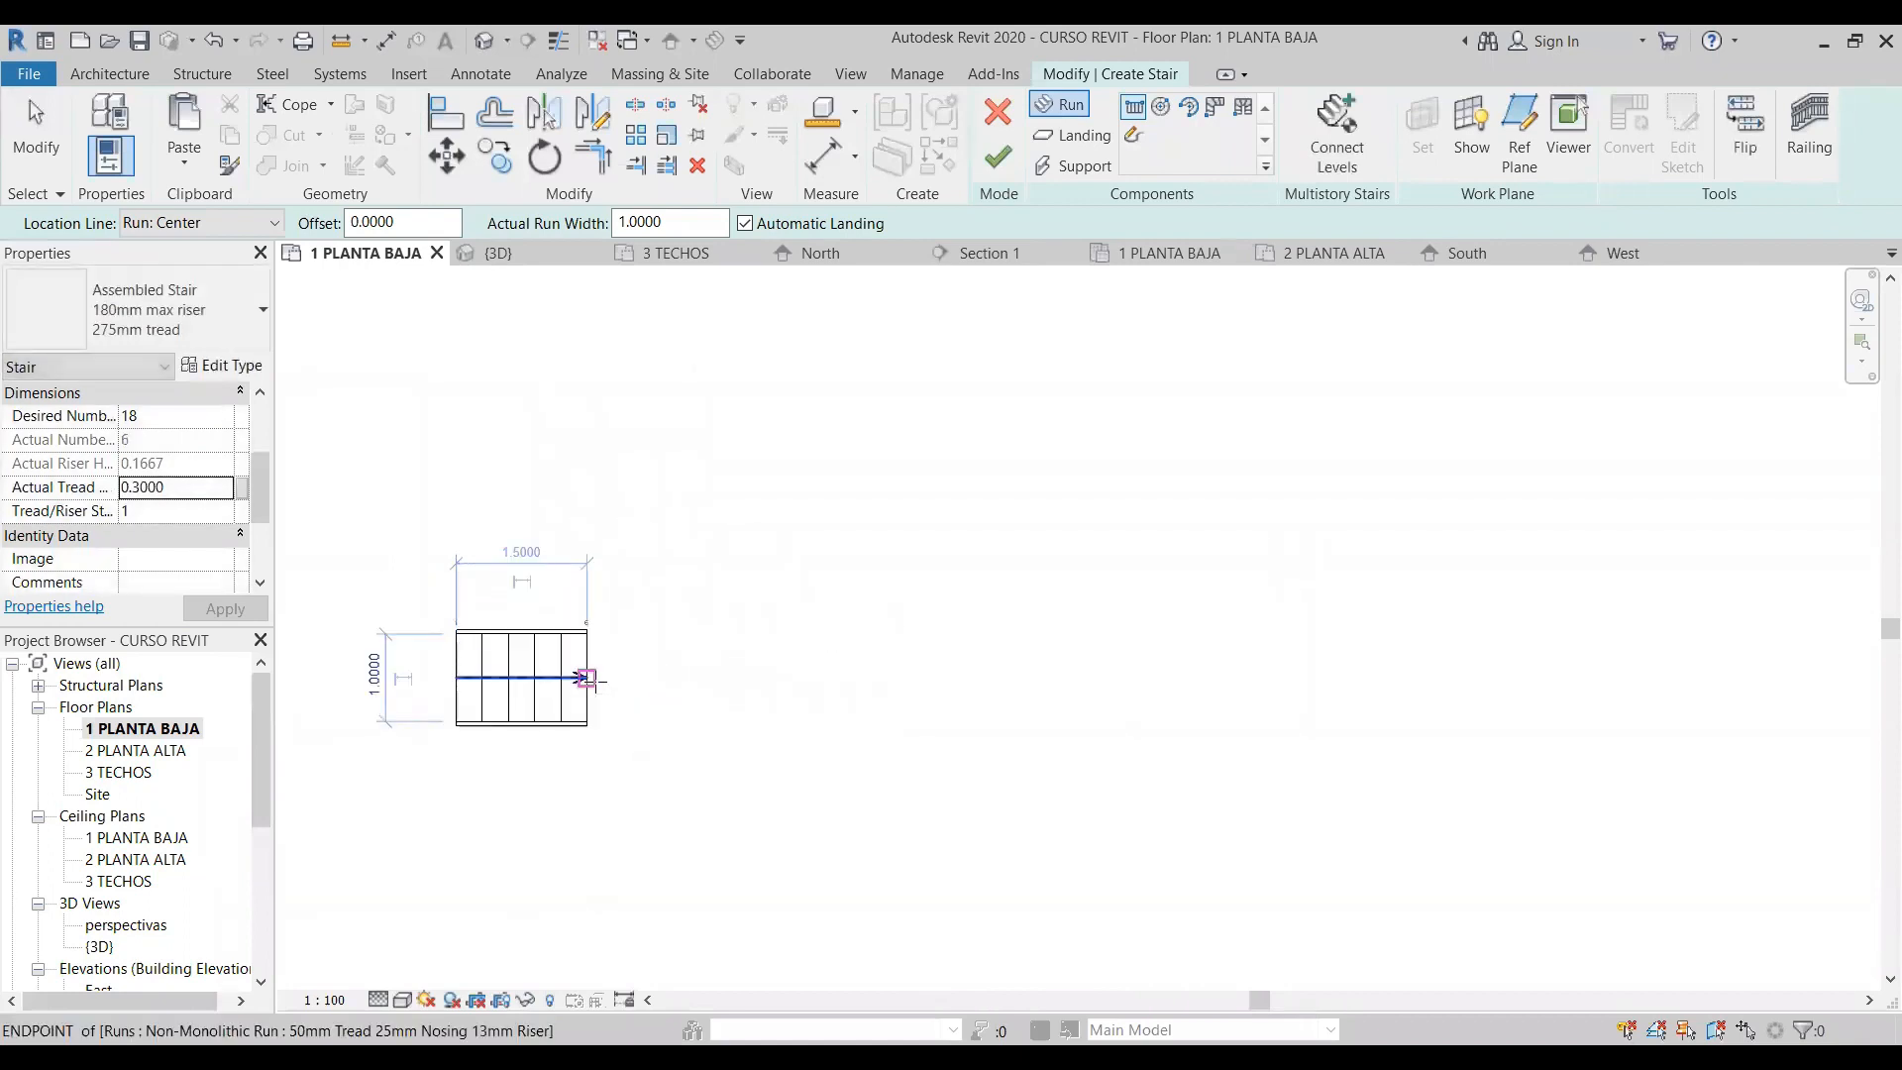
{"action": "left_click", "coordinate": [729, 678]}
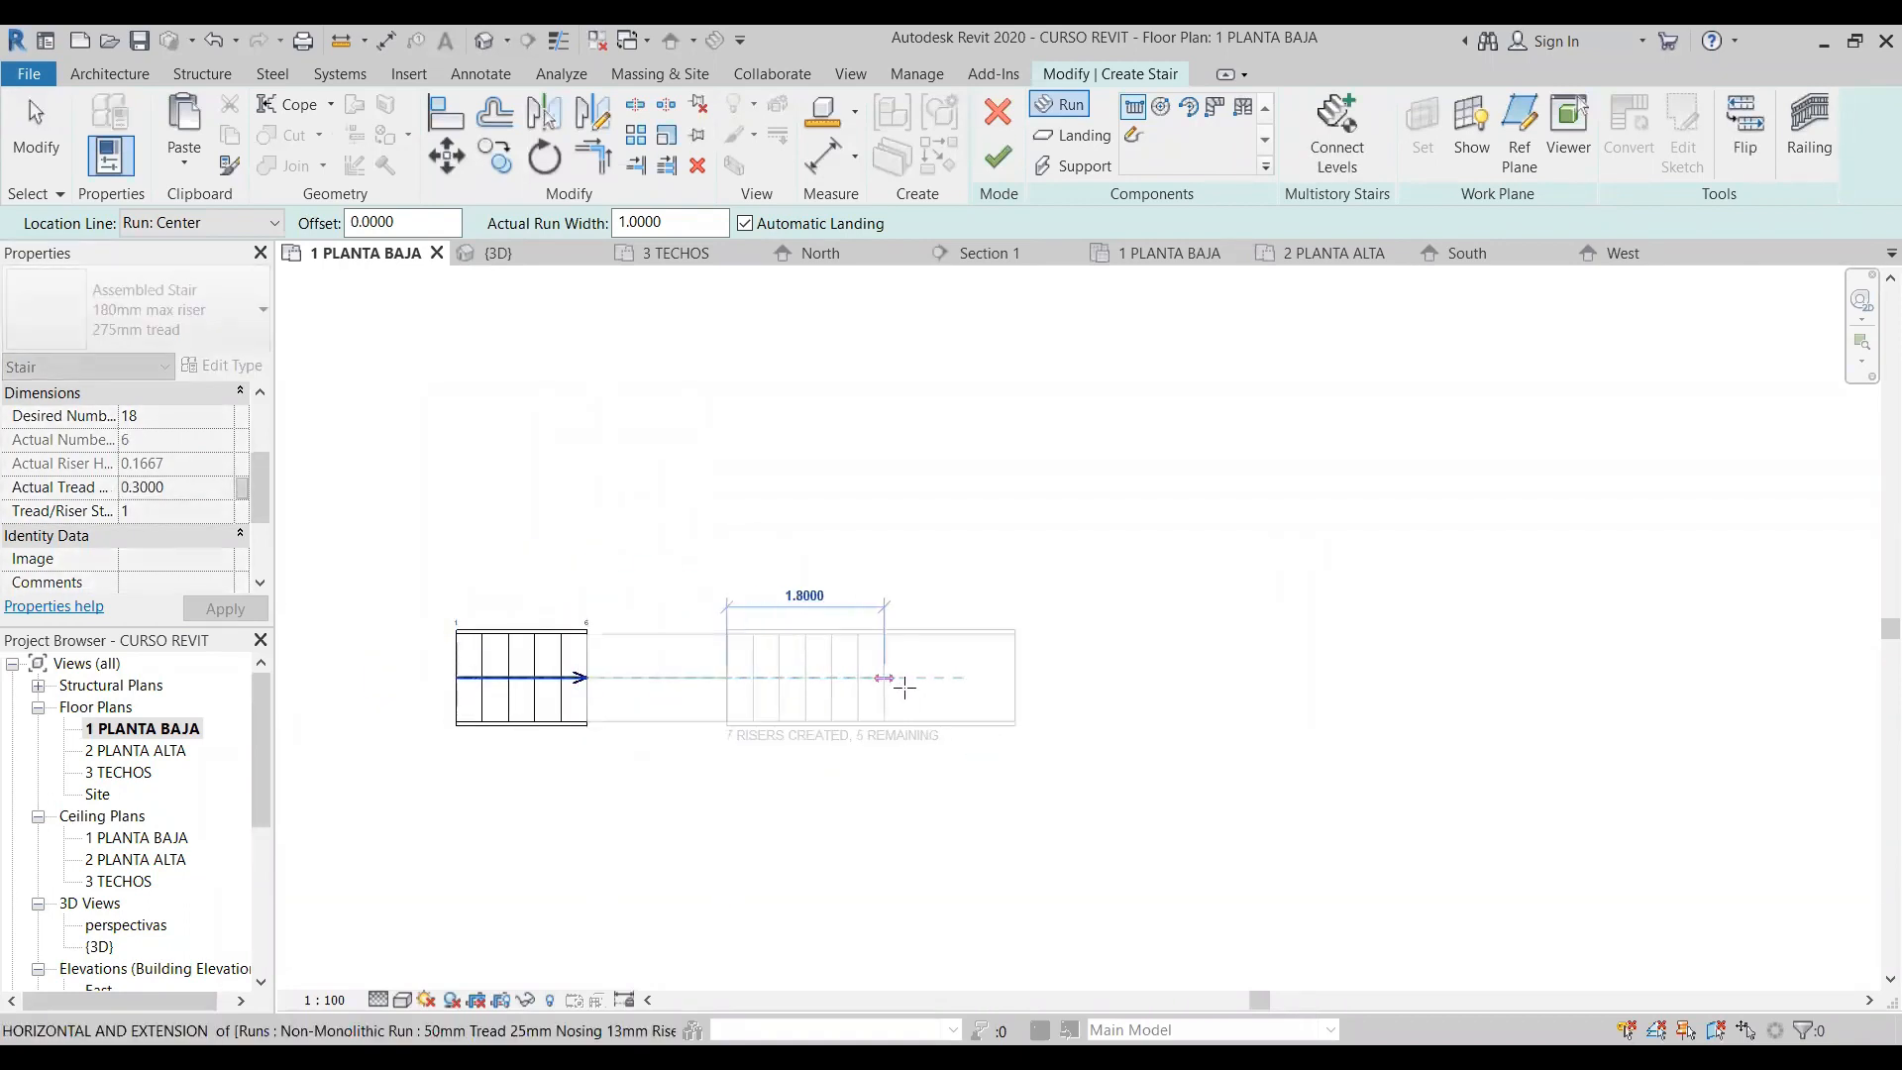
{"action": "left_click", "coordinate": [910, 679]}
- Add a last straight run of 4 risers in line beyond a second automatic landing and finish the stair
{"action": "left_click", "coordinate": [1042, 681]}
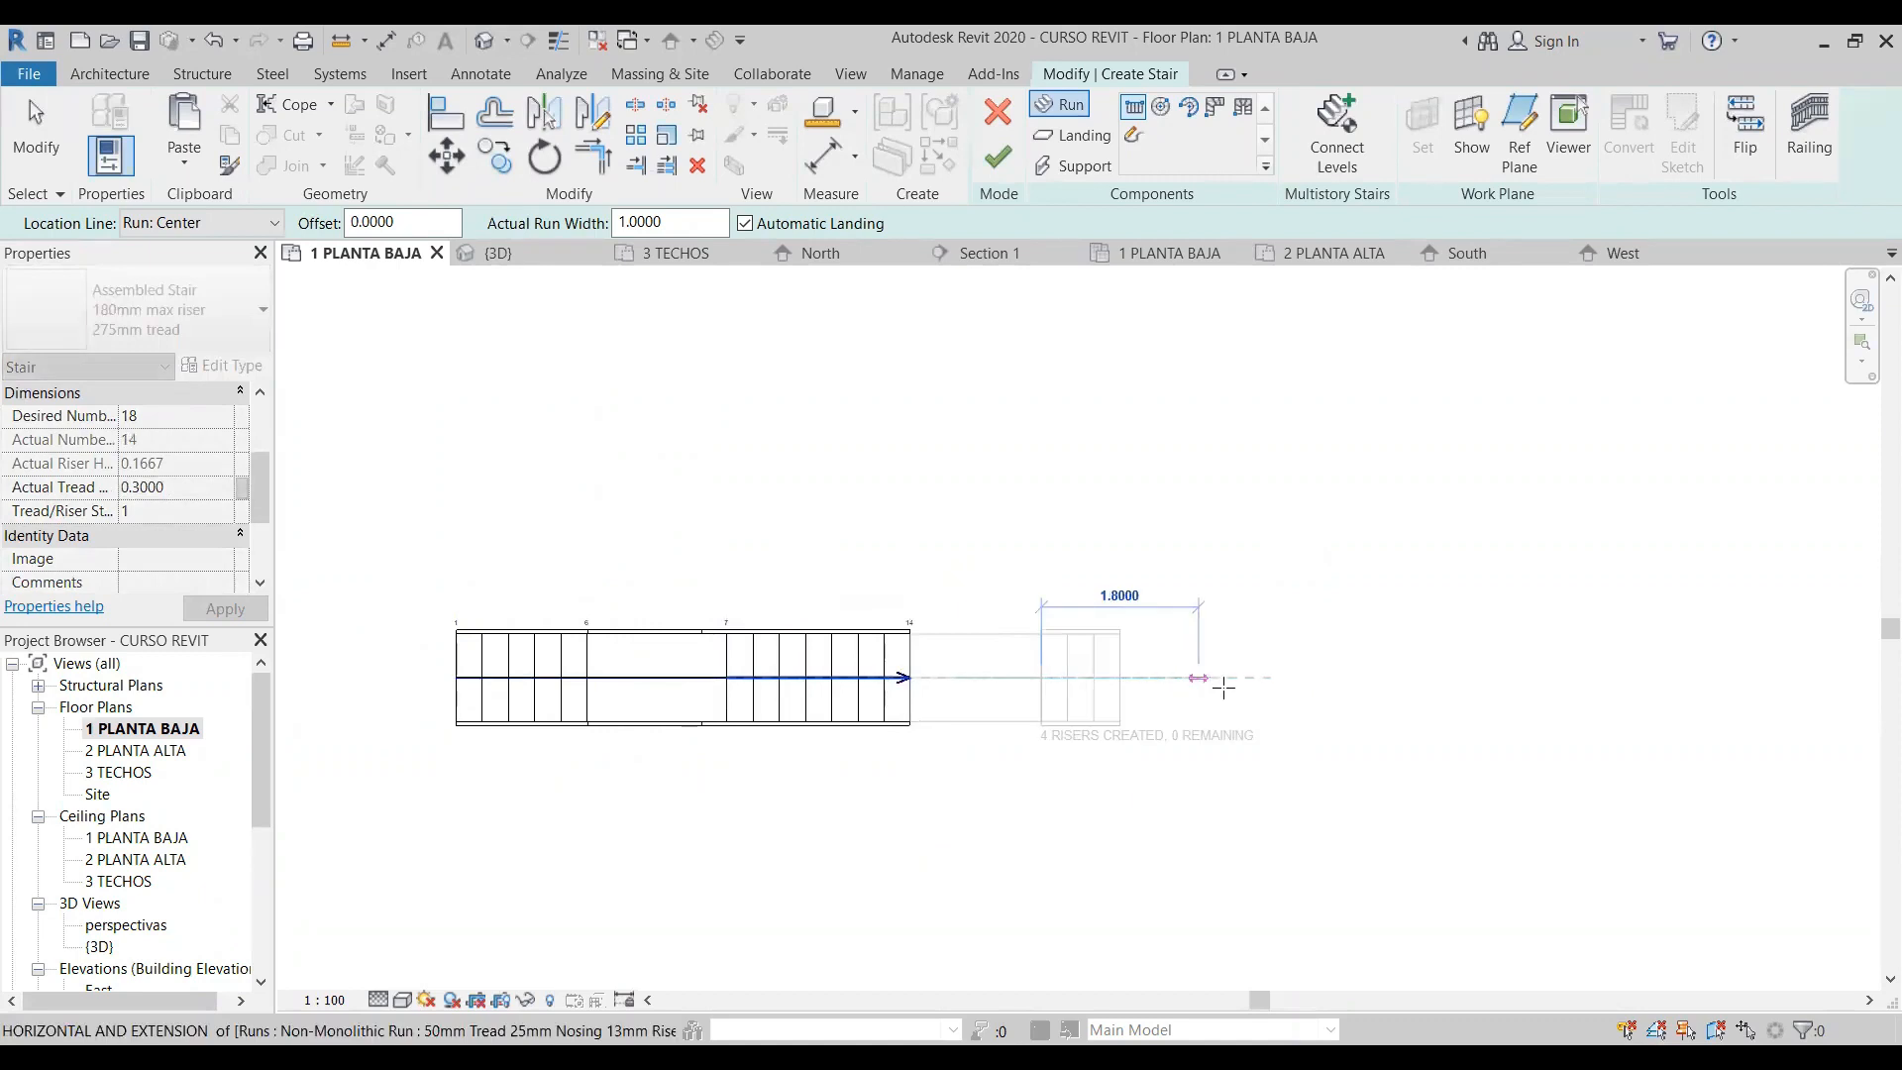
{"action": "left_click", "coordinate": [1230, 686]}
{"action": "scroll", "coordinate": [673, 678], "scroll_direction": "up", "scroll_amount": 4}
{"action": "middle_click_drag", "start_coordinate": [674, 679], "coordinate": [770, 611]}
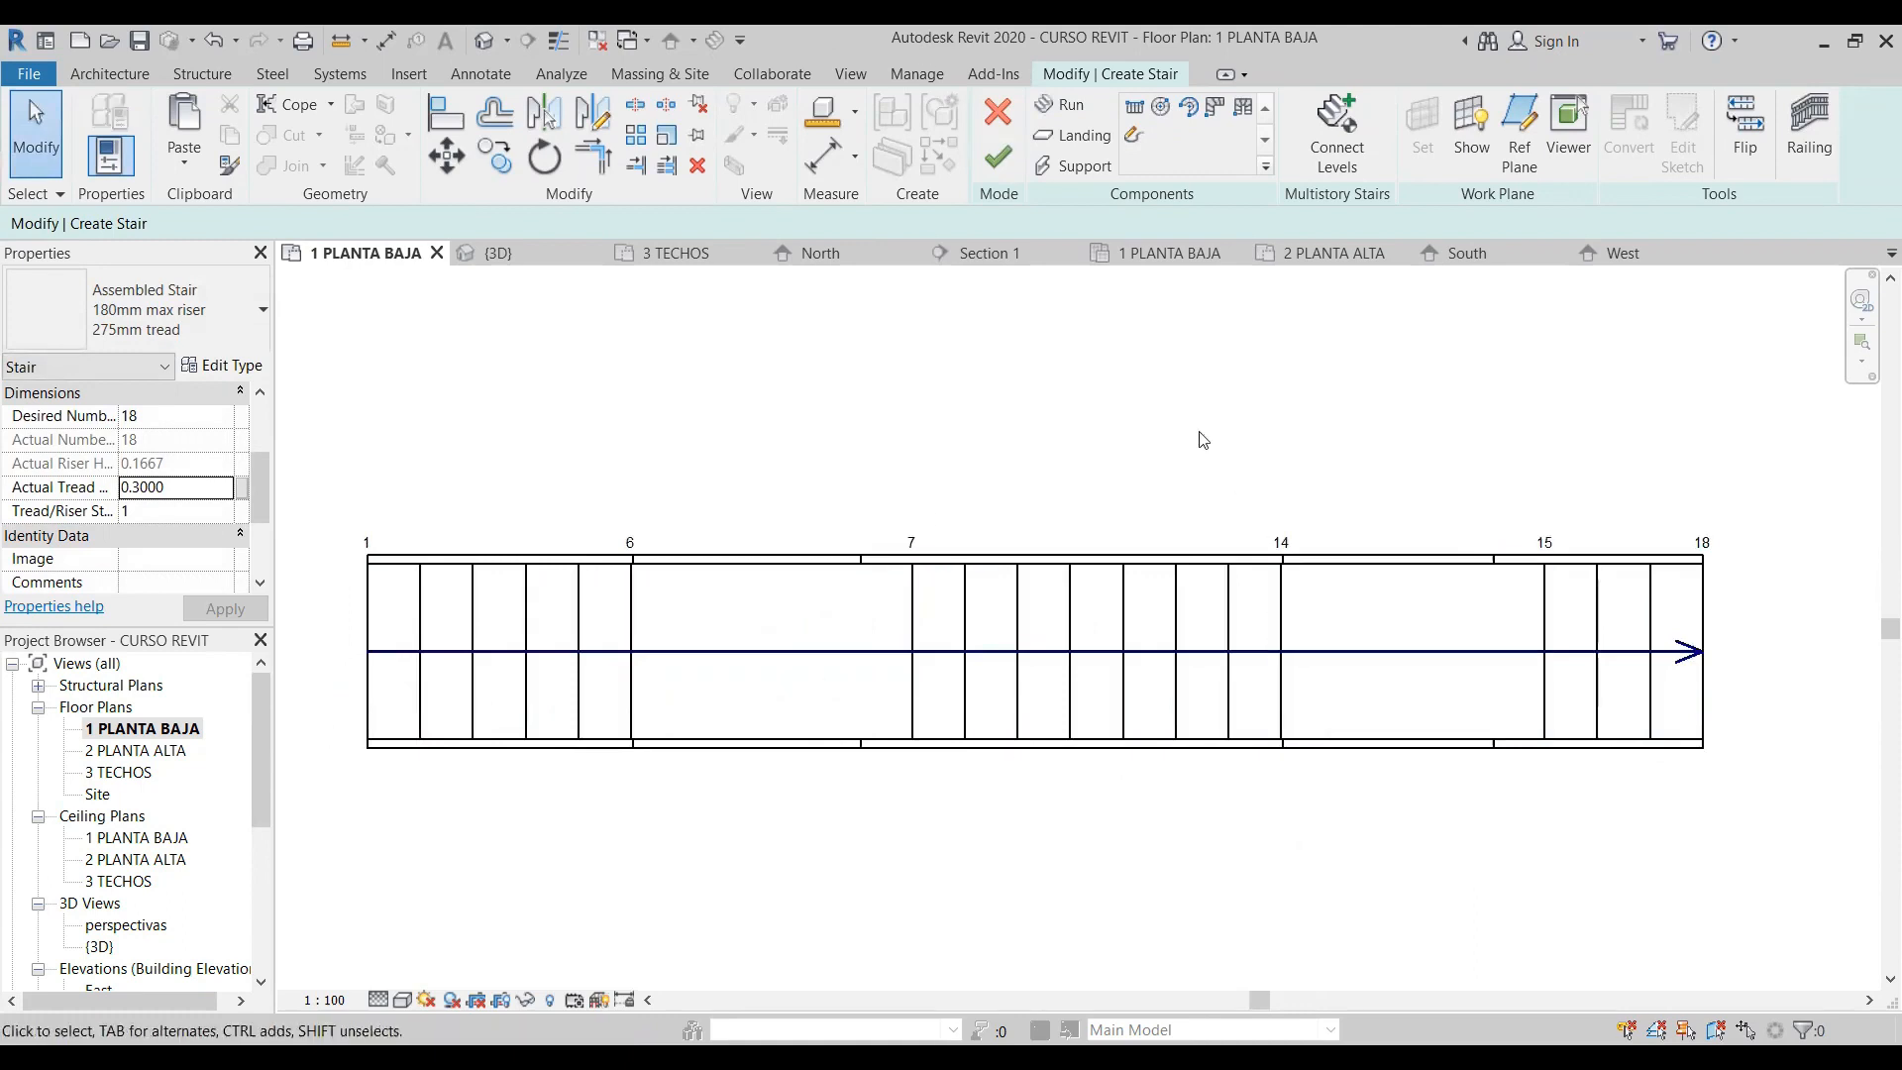
{"action": "left_click", "coordinate": [999, 160]}
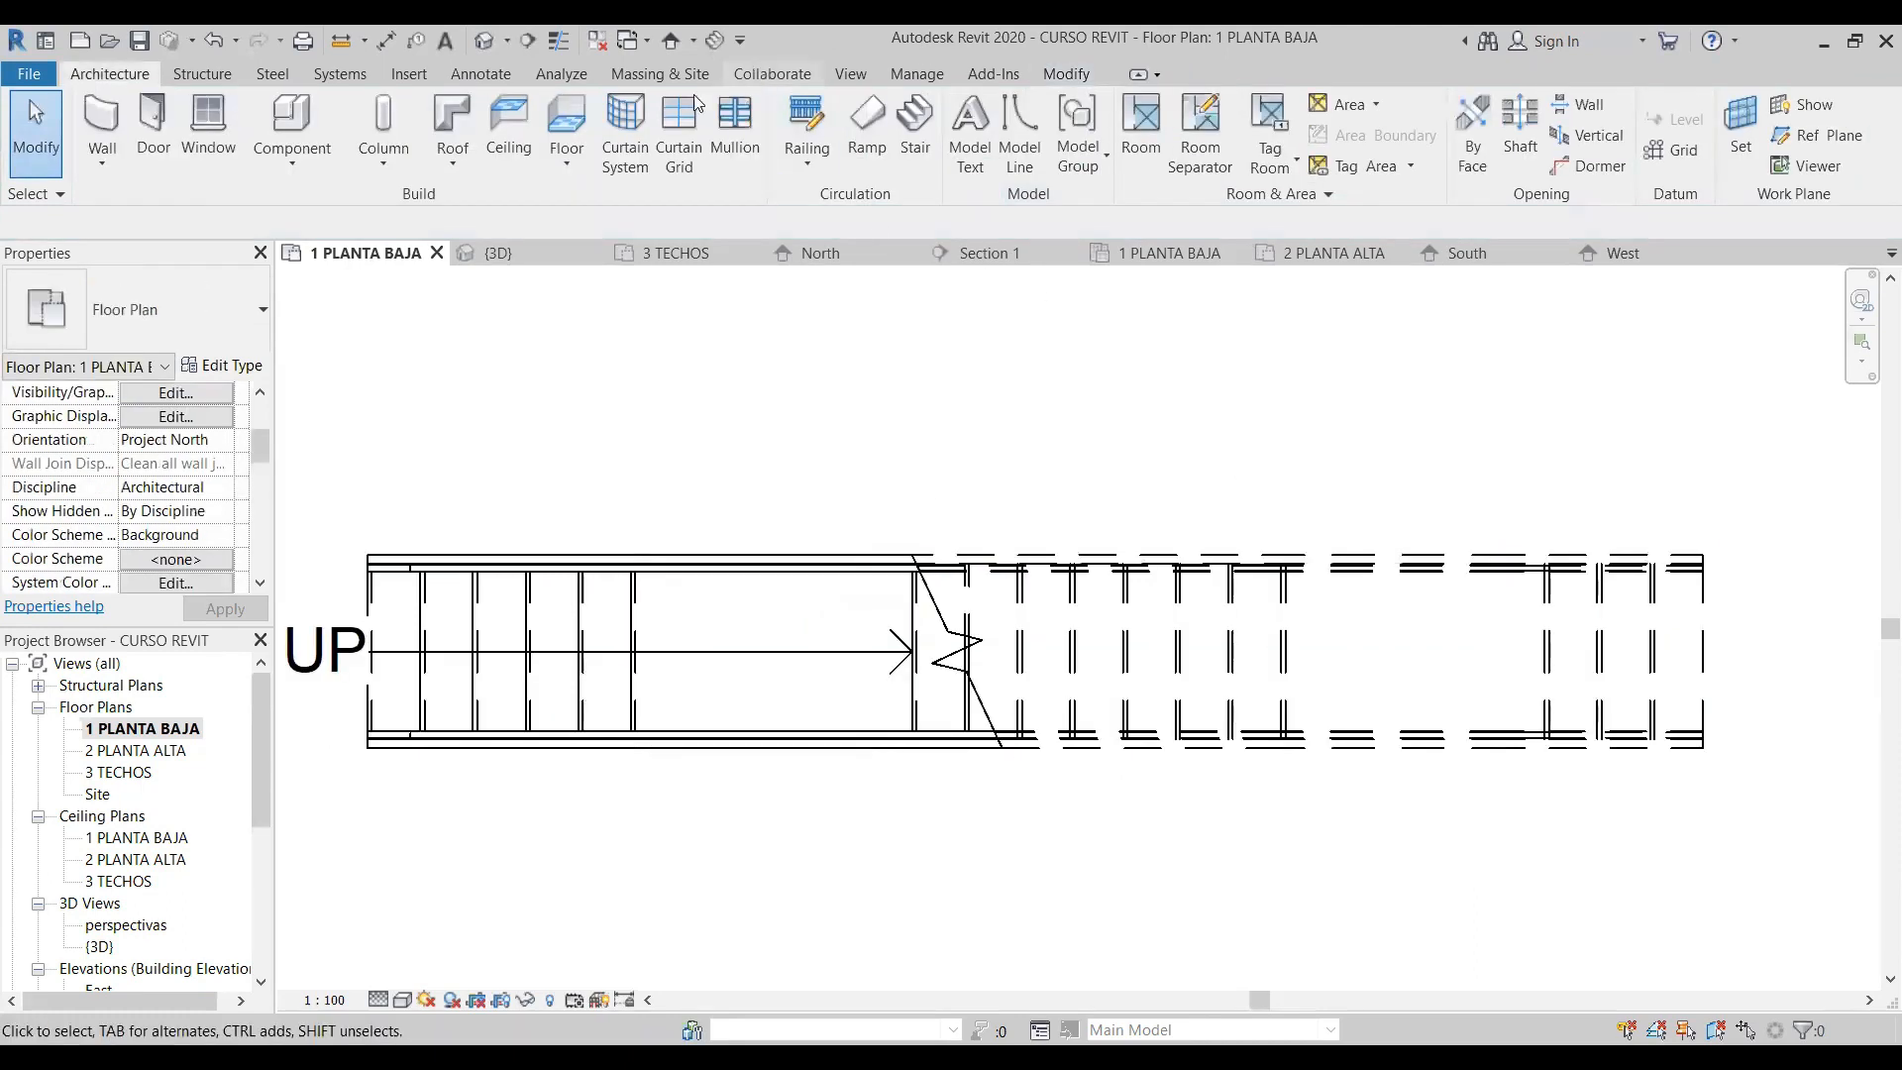
- Delete both railings of the new straight stair in the 3D view, leaving only the stair
{"action": "left_click", "coordinate": [484, 40]}
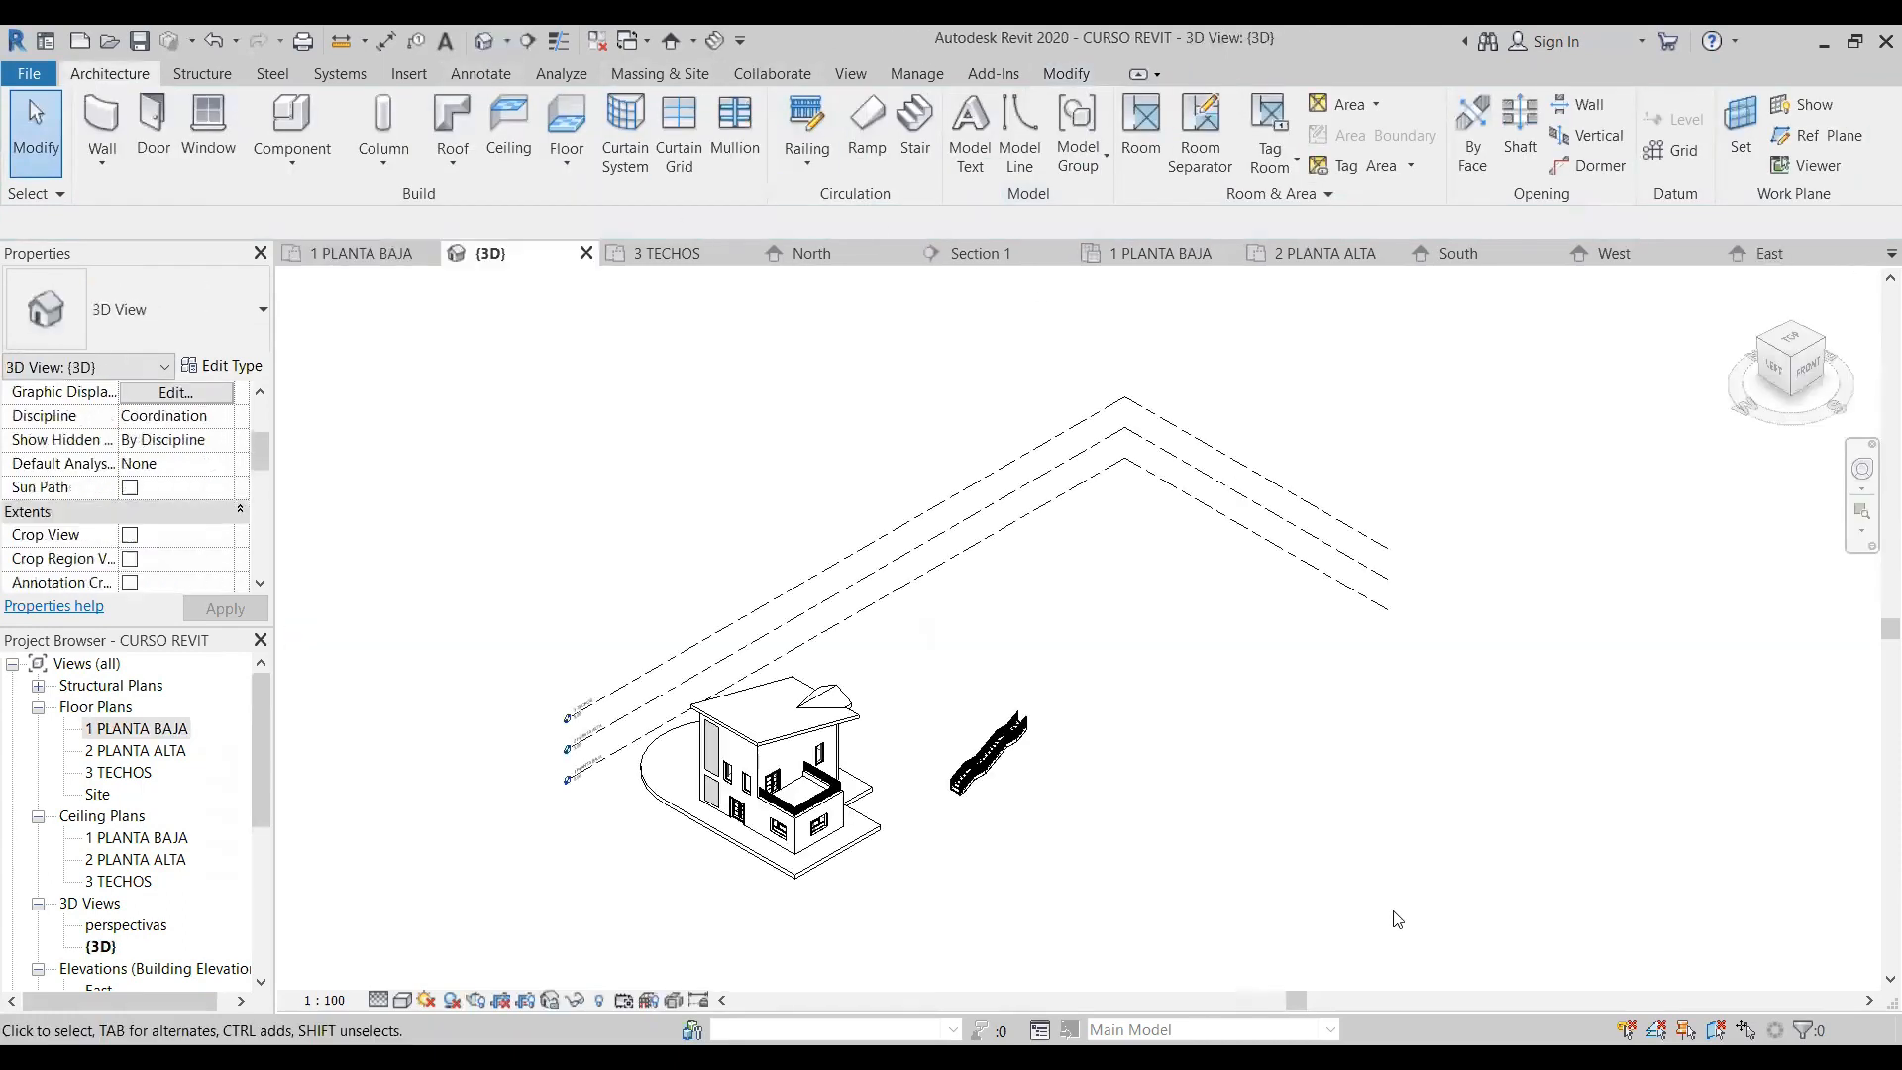
{"action": "scroll", "coordinate": [1035, 755], "scroll_direction": "up", "scroll_amount": 5}
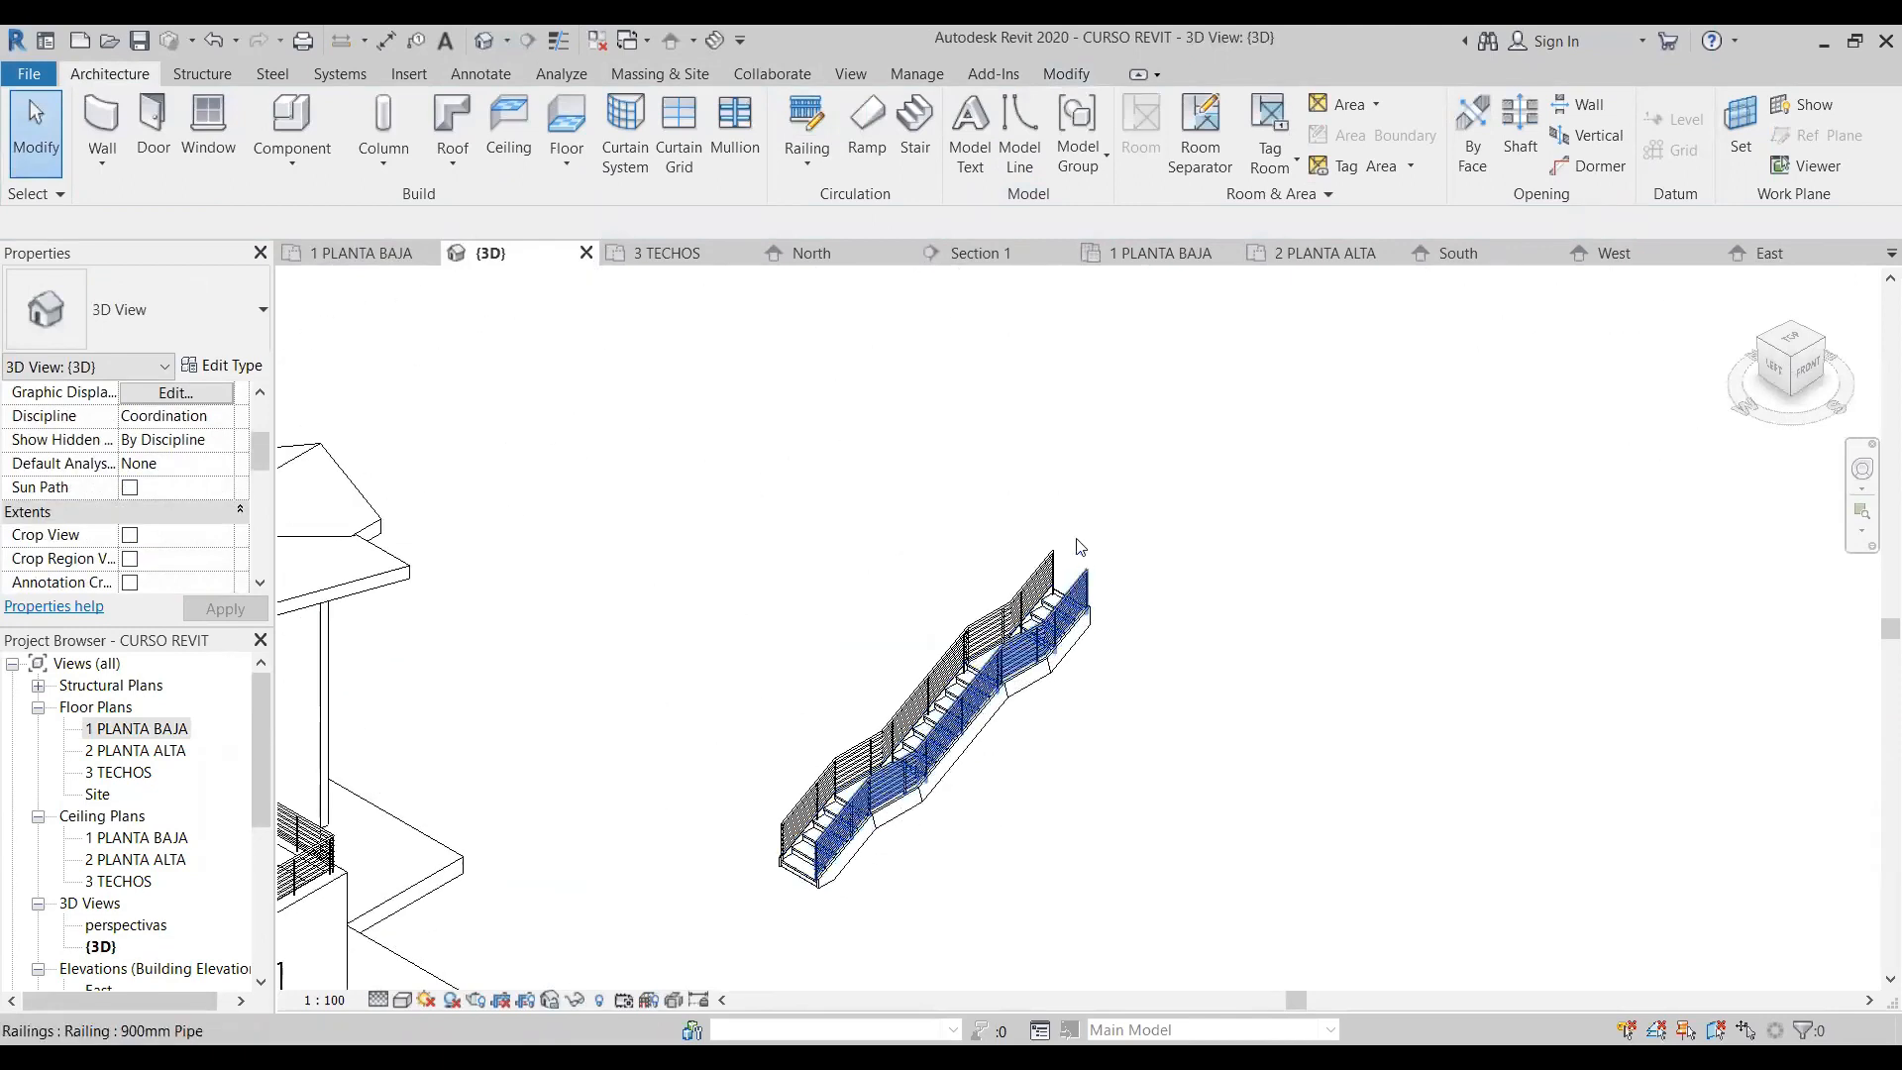
{"action": "left_click", "coordinate": [1017, 594]}
{"action": "key", "text": "Delete"}
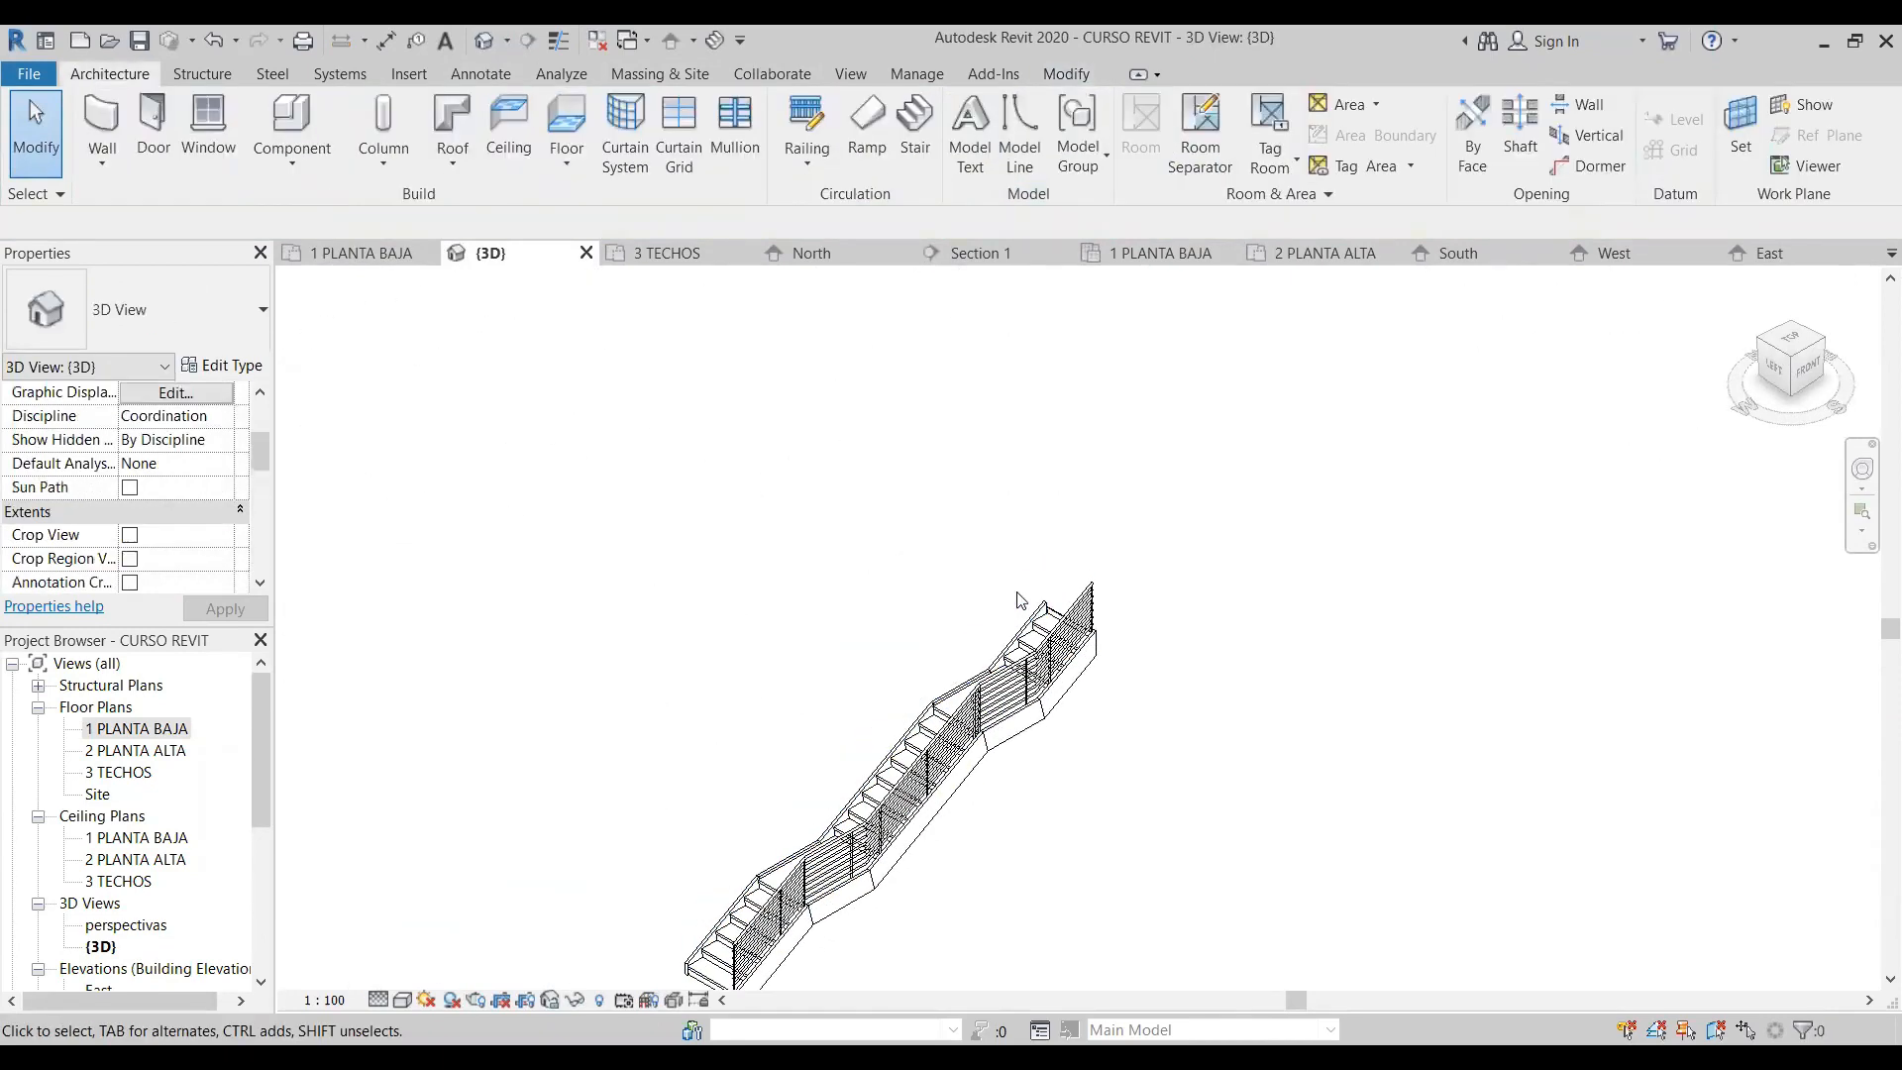
{"action": "left_click", "coordinate": [1075, 604]}
{"action": "key", "text": "Delete"}
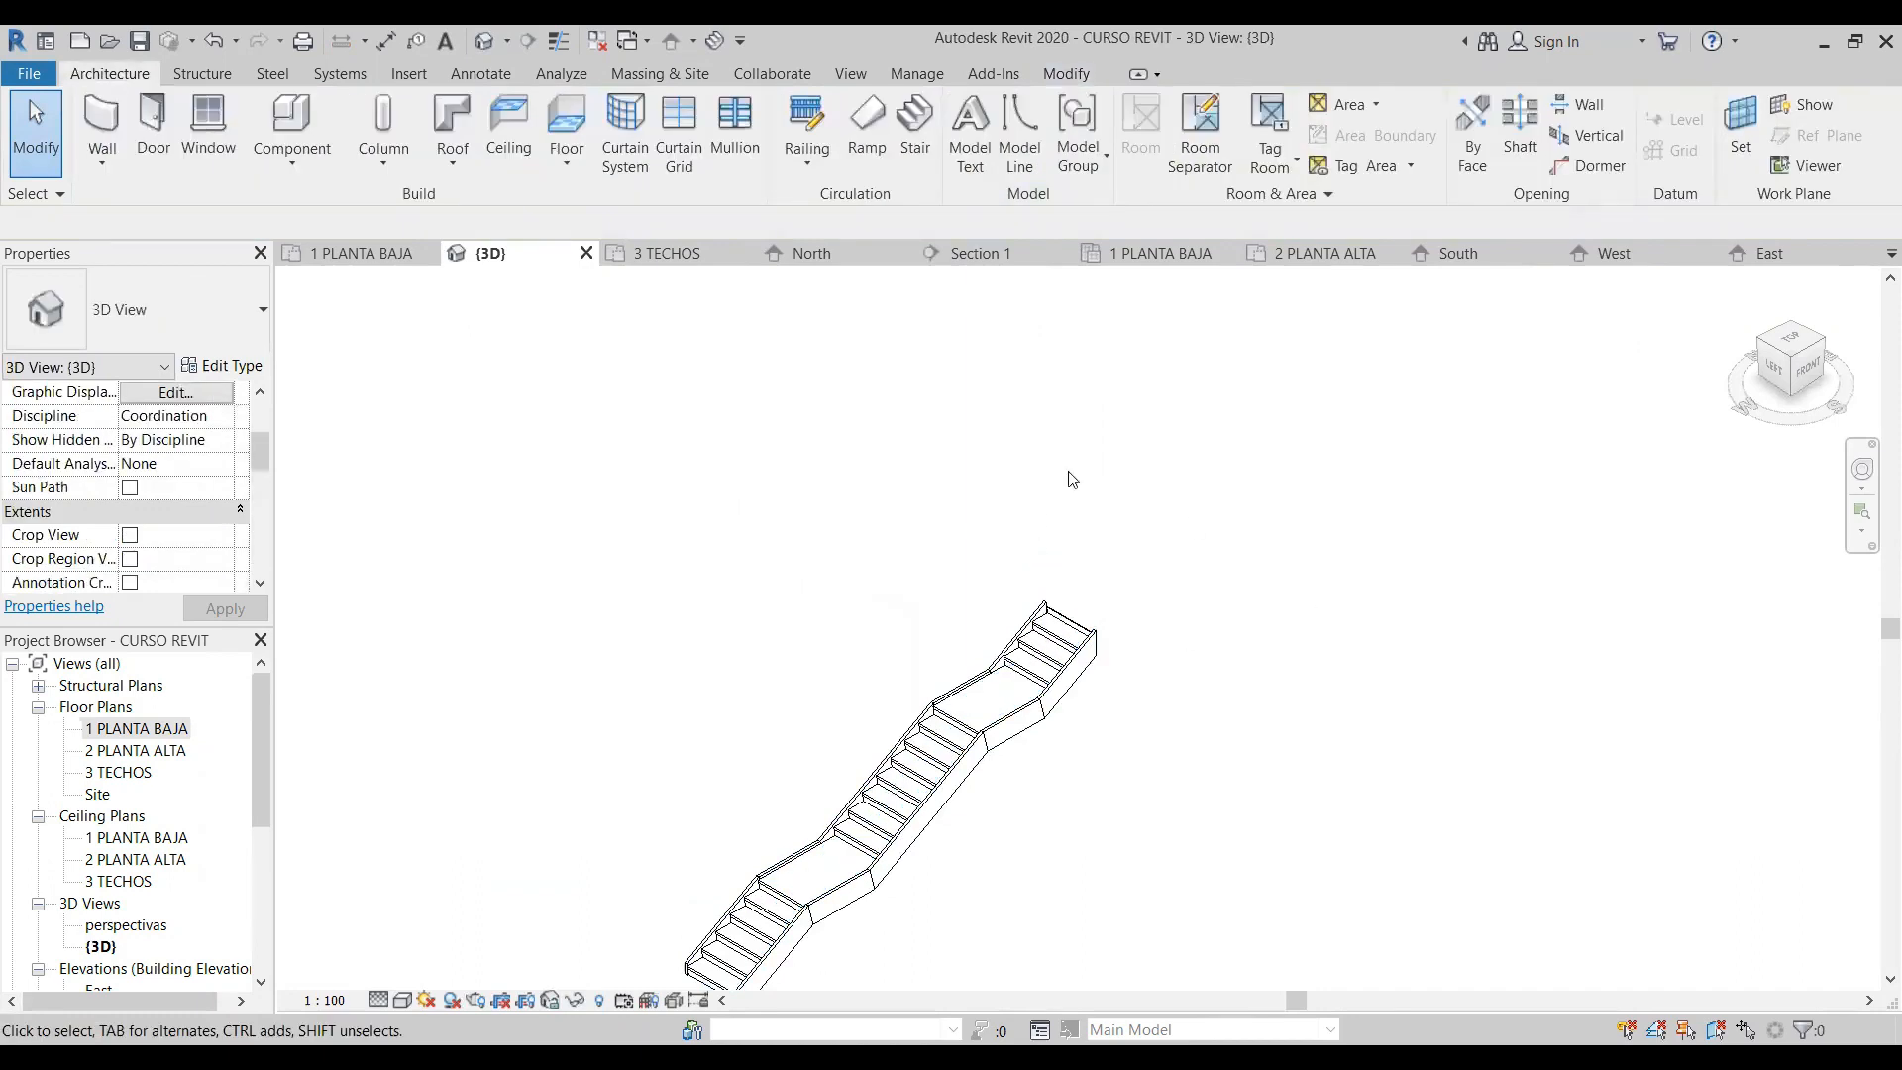
{"action": "scroll", "coordinate": [1110, 498], "scroll_direction": "down", "scroll_amount": 2}
{"action": "middle_click_drag", "start_coordinate": [1218, 720], "coordinate": [1096, 658]}
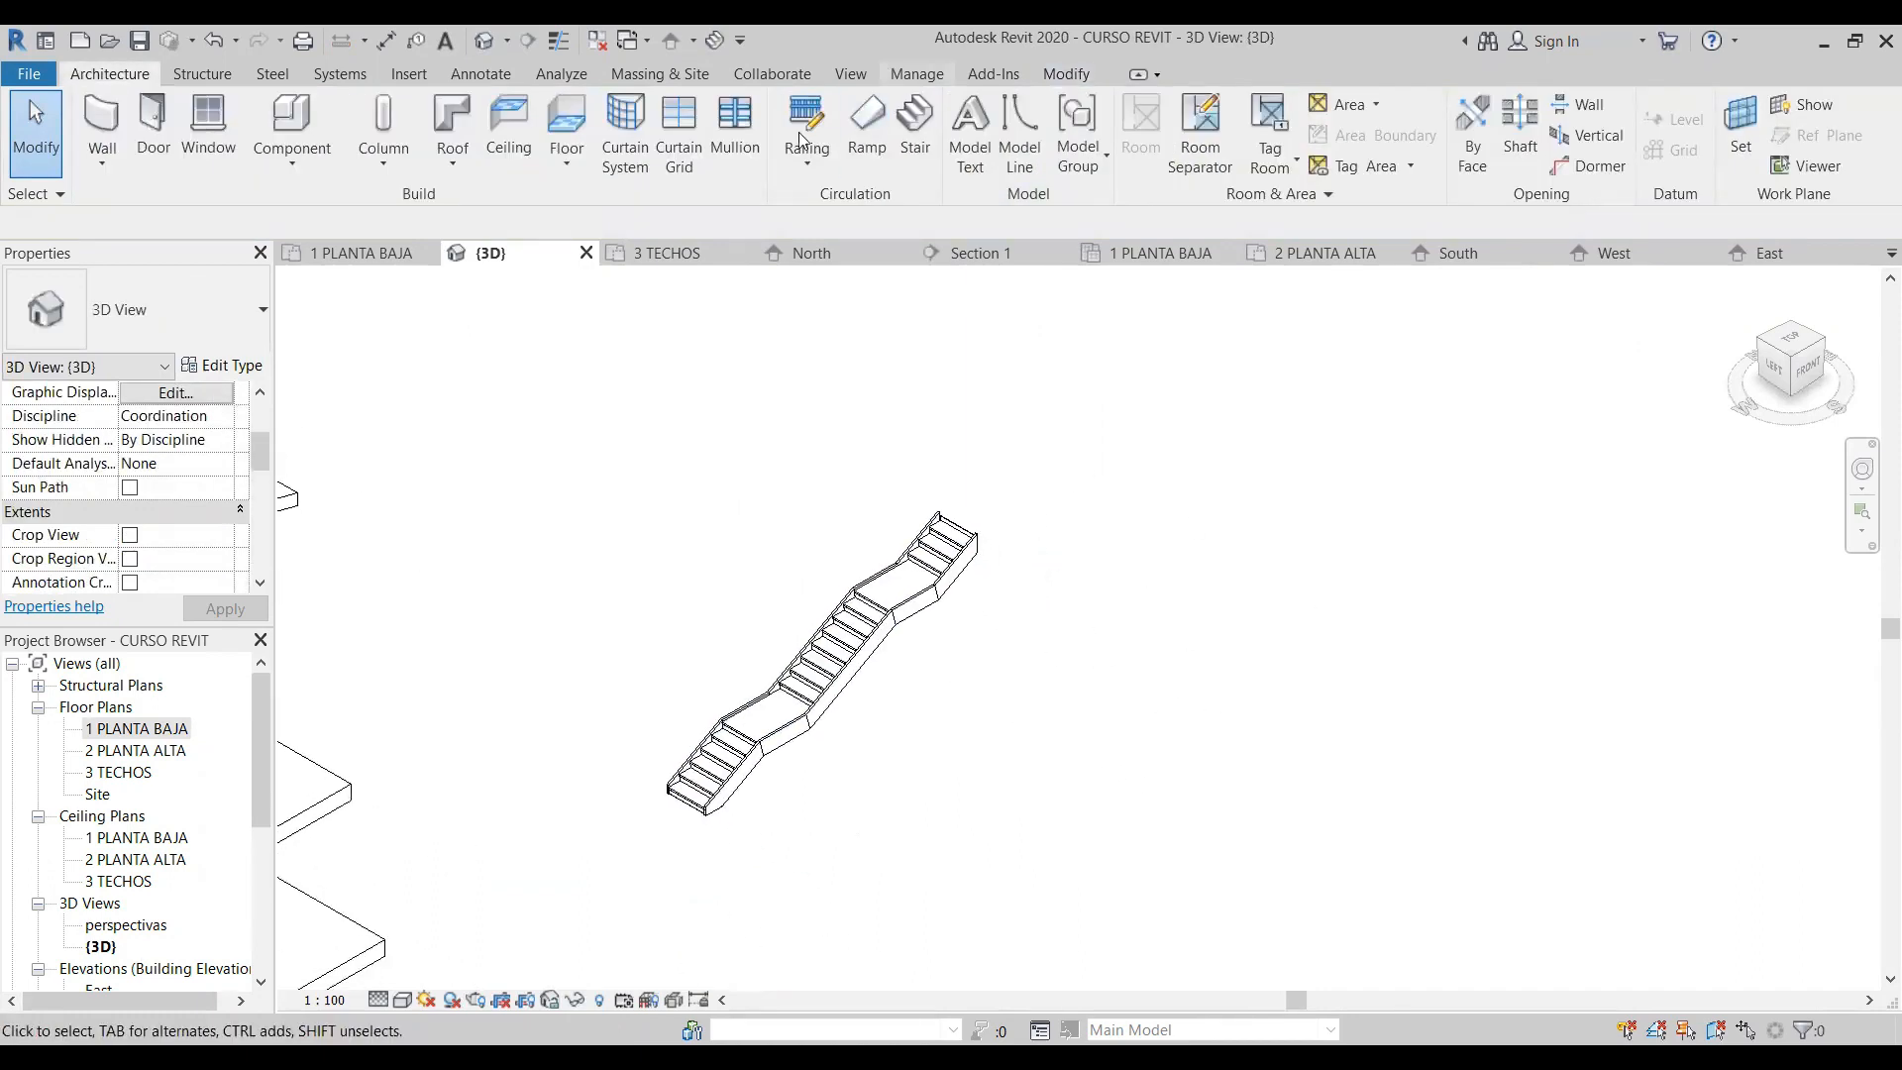
- Start another stair in the 1 PLANTA BAJA plan and place a 1 m wide L-shaped winder run below the straight stair
{"action": "double_click", "coordinate": [148, 729]}
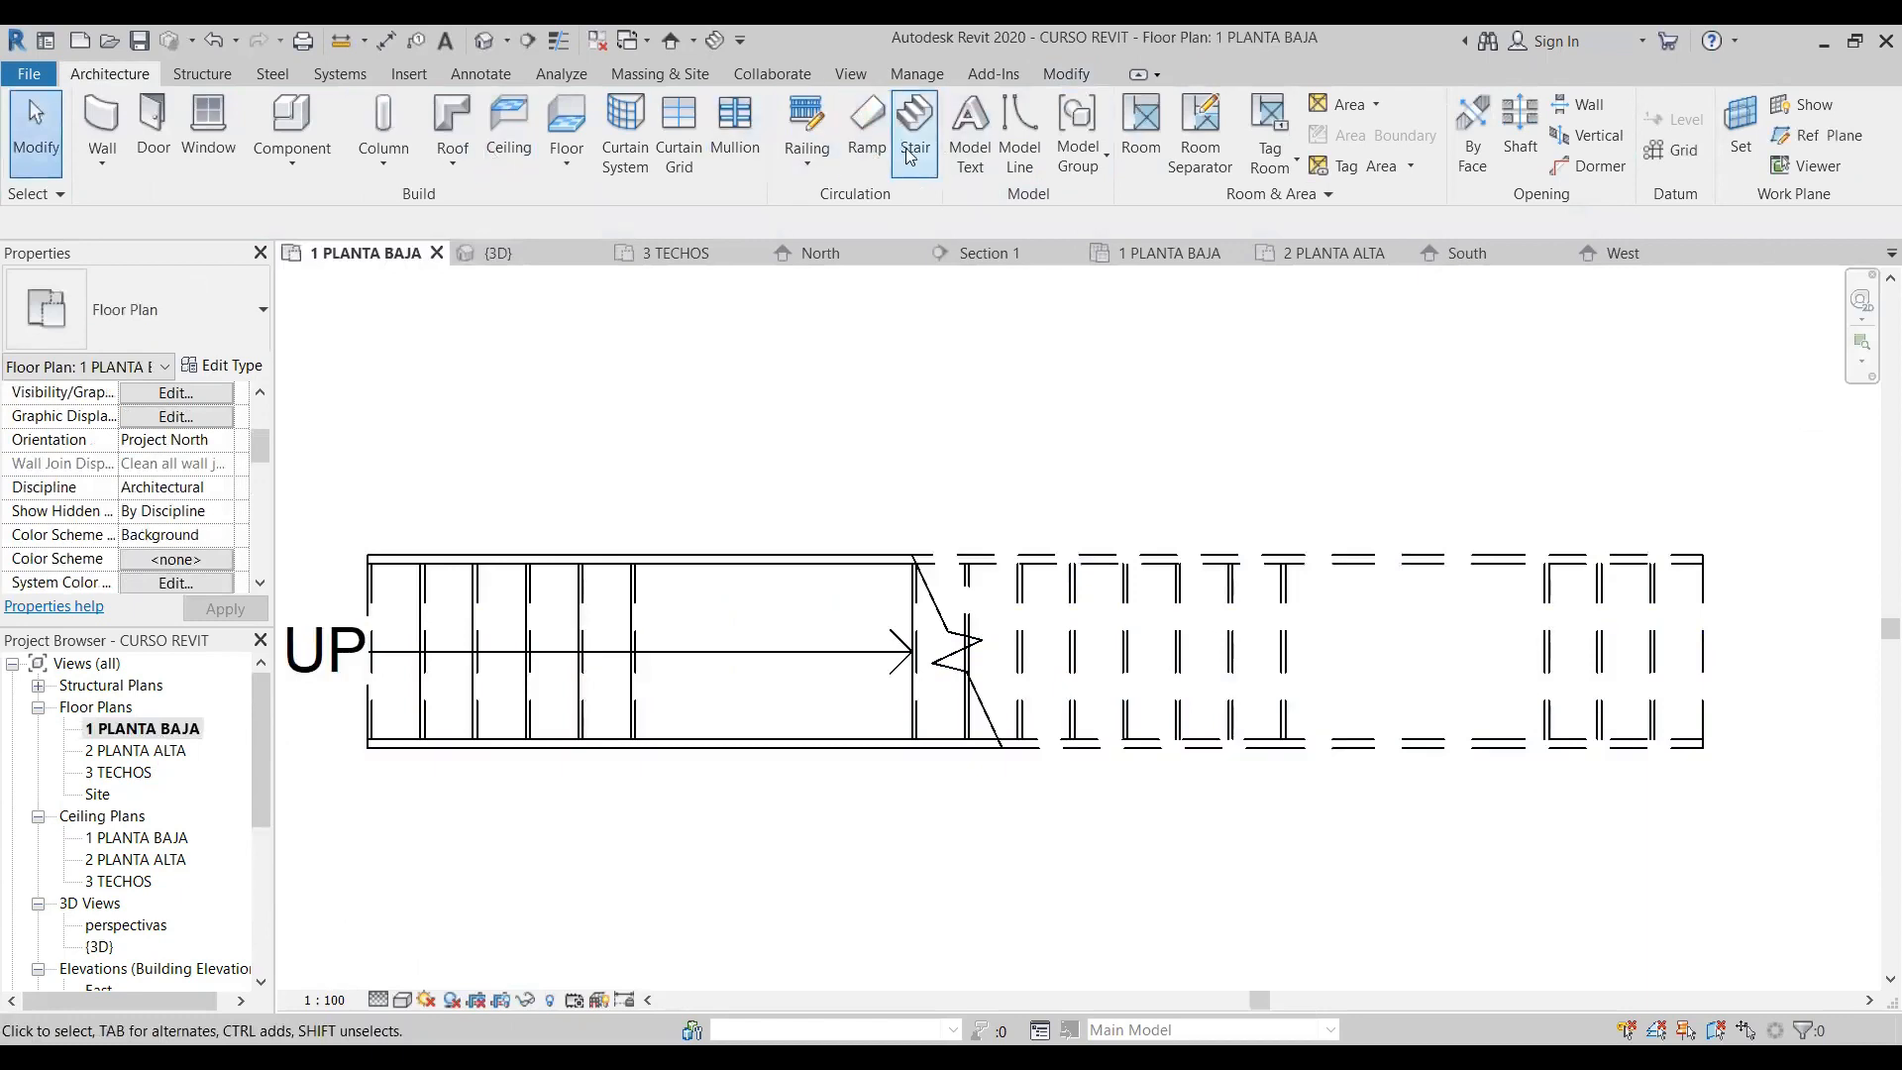
{"action": "left_click", "coordinate": [911, 139]}
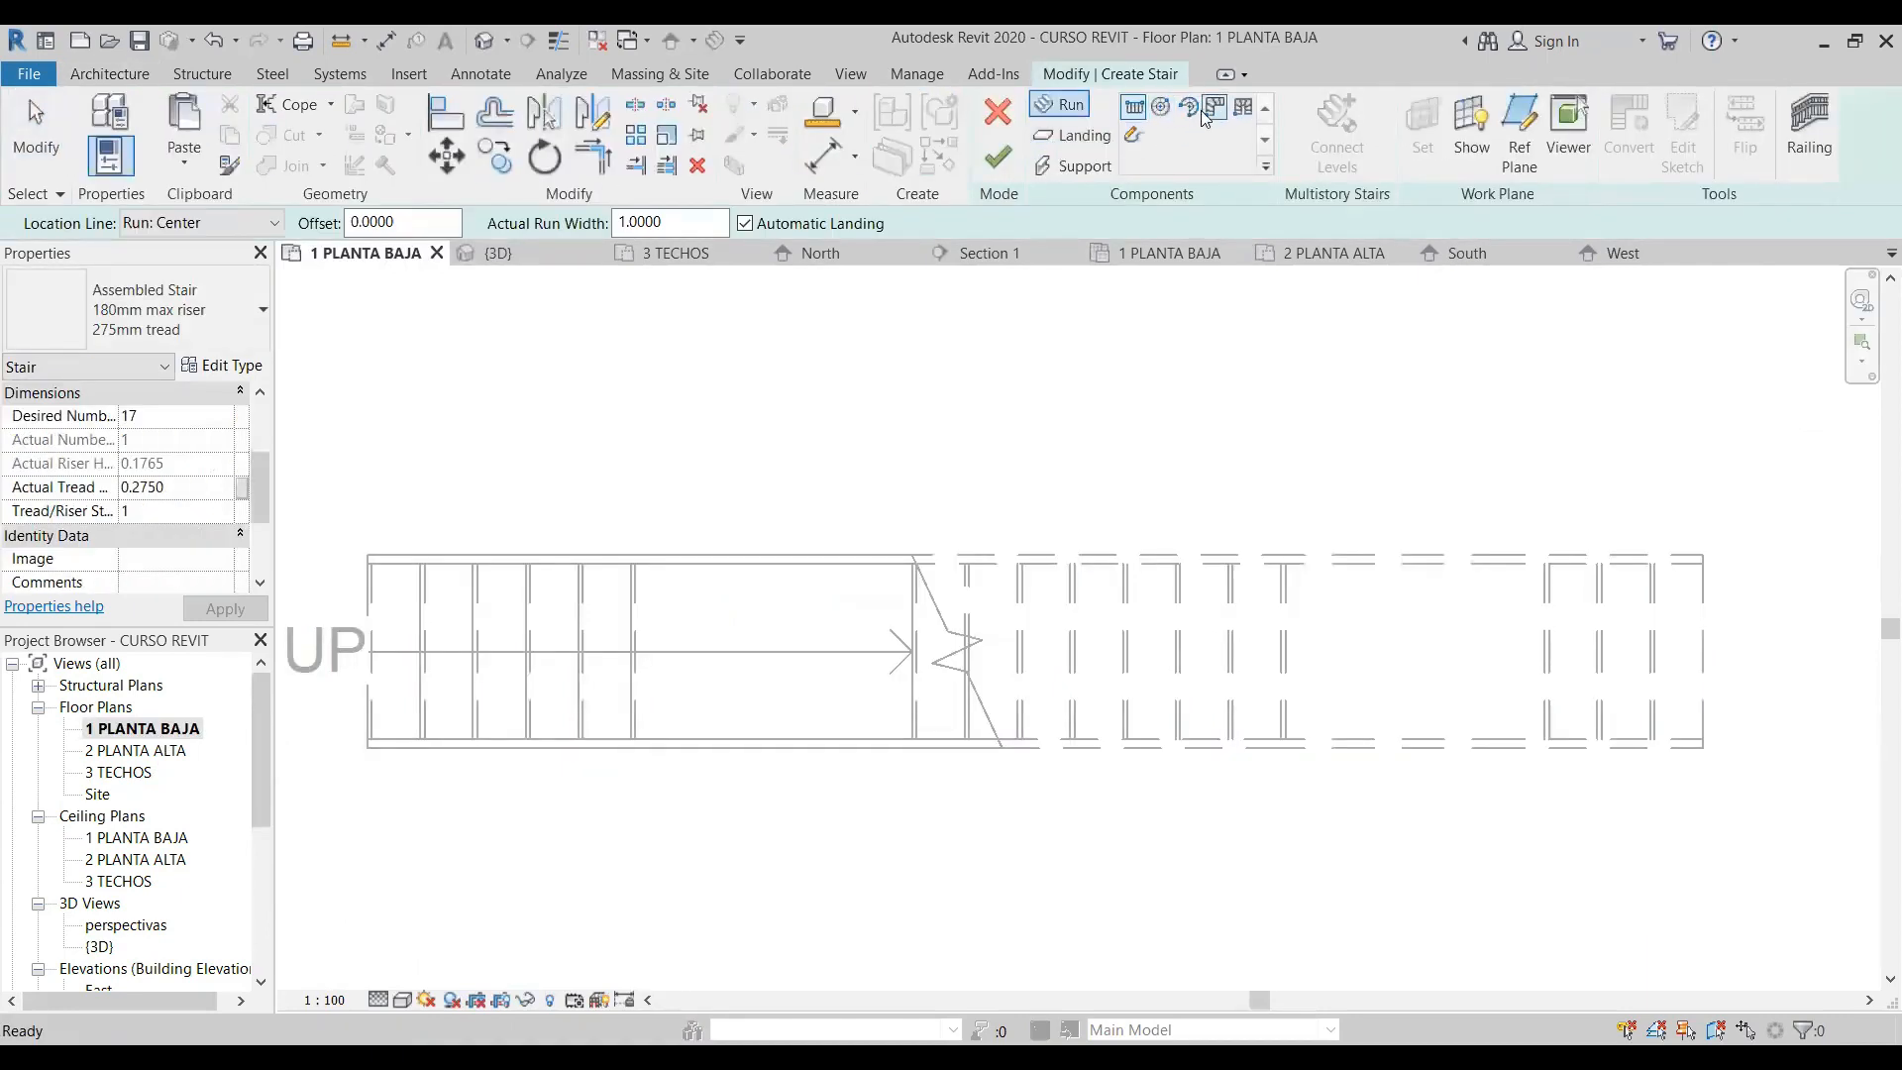
{"action": "left_click", "coordinate": [1211, 109]}
{"action": "scroll", "coordinate": [847, 614], "scroll_direction": "down", "scroll_amount": 5}
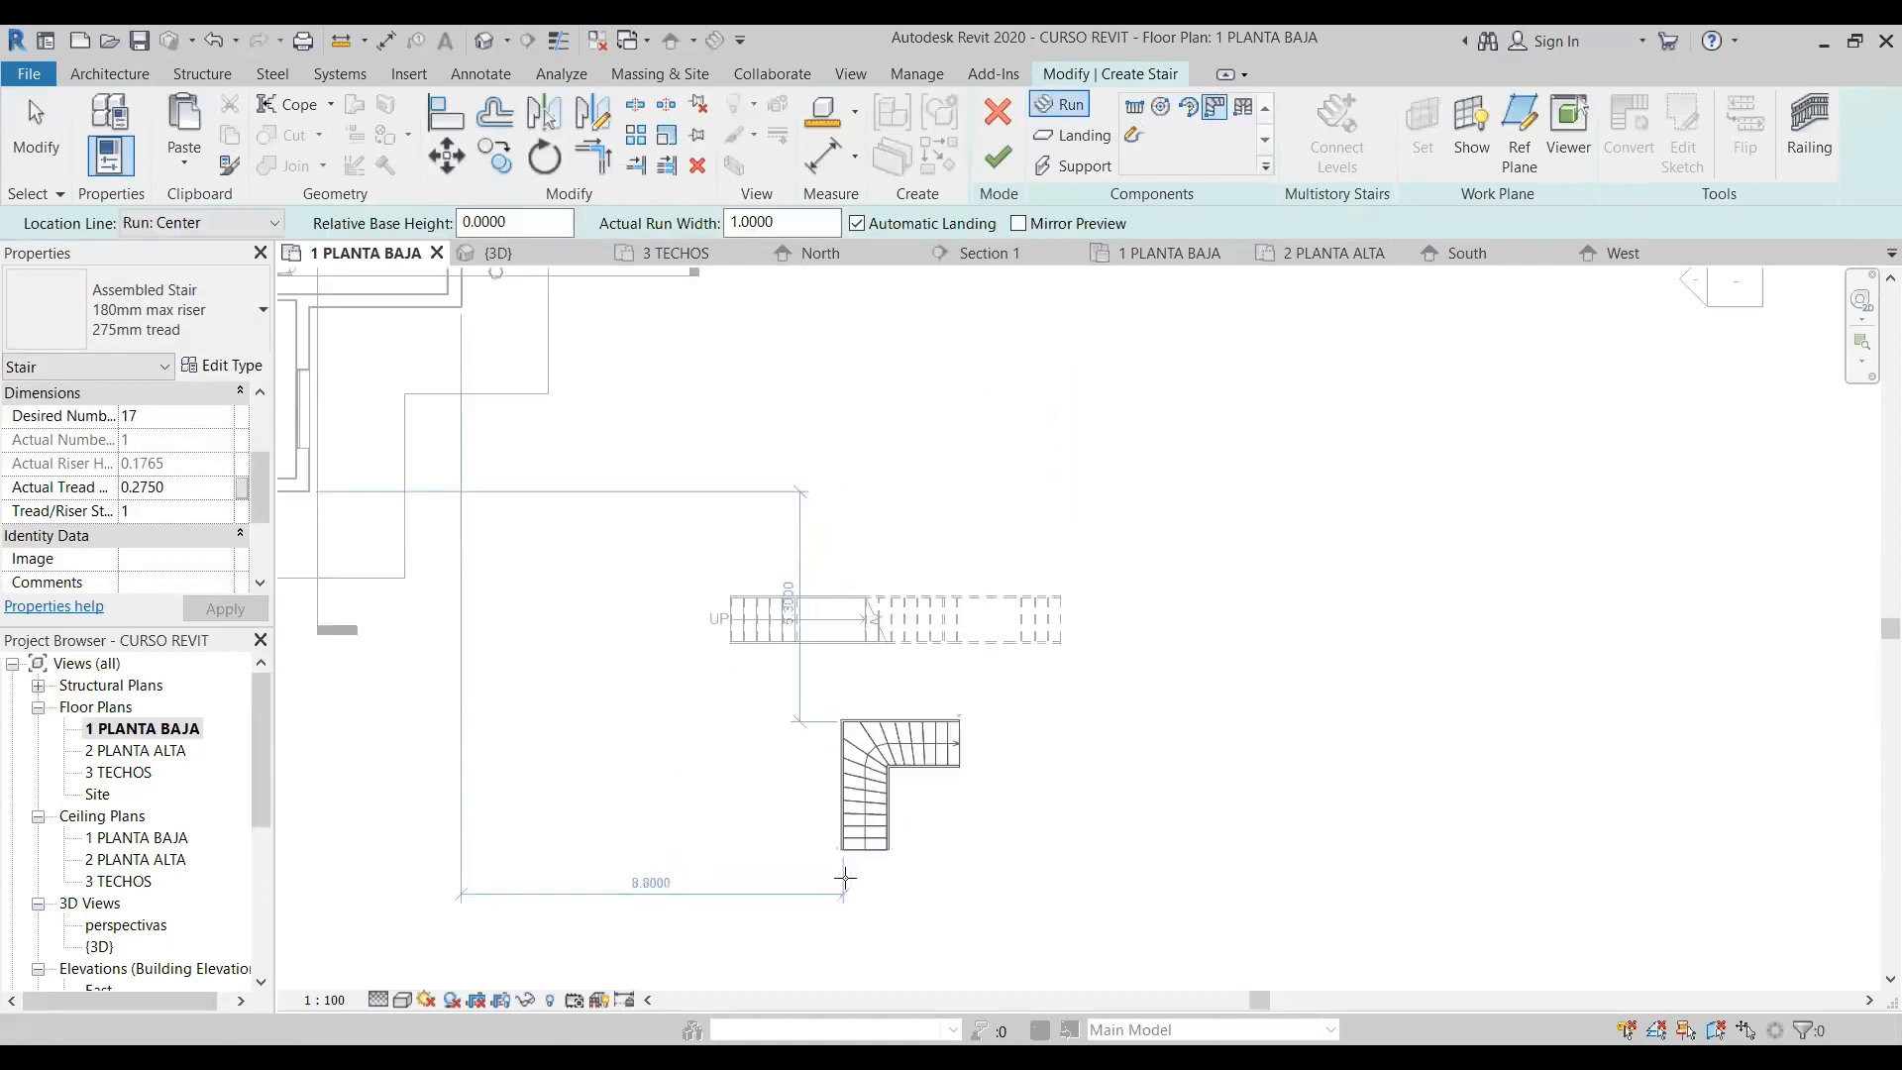
{"action": "left_click", "coordinate": [845, 876]}
{"action": "key", "text": "Escape"}
{"action": "scroll", "coordinate": [1028, 766], "scroll_direction": "up", "scroll_amount": 2}
{"action": "scroll", "coordinate": [872, 733], "scroll_direction": "up", "scroll_amount": 4}
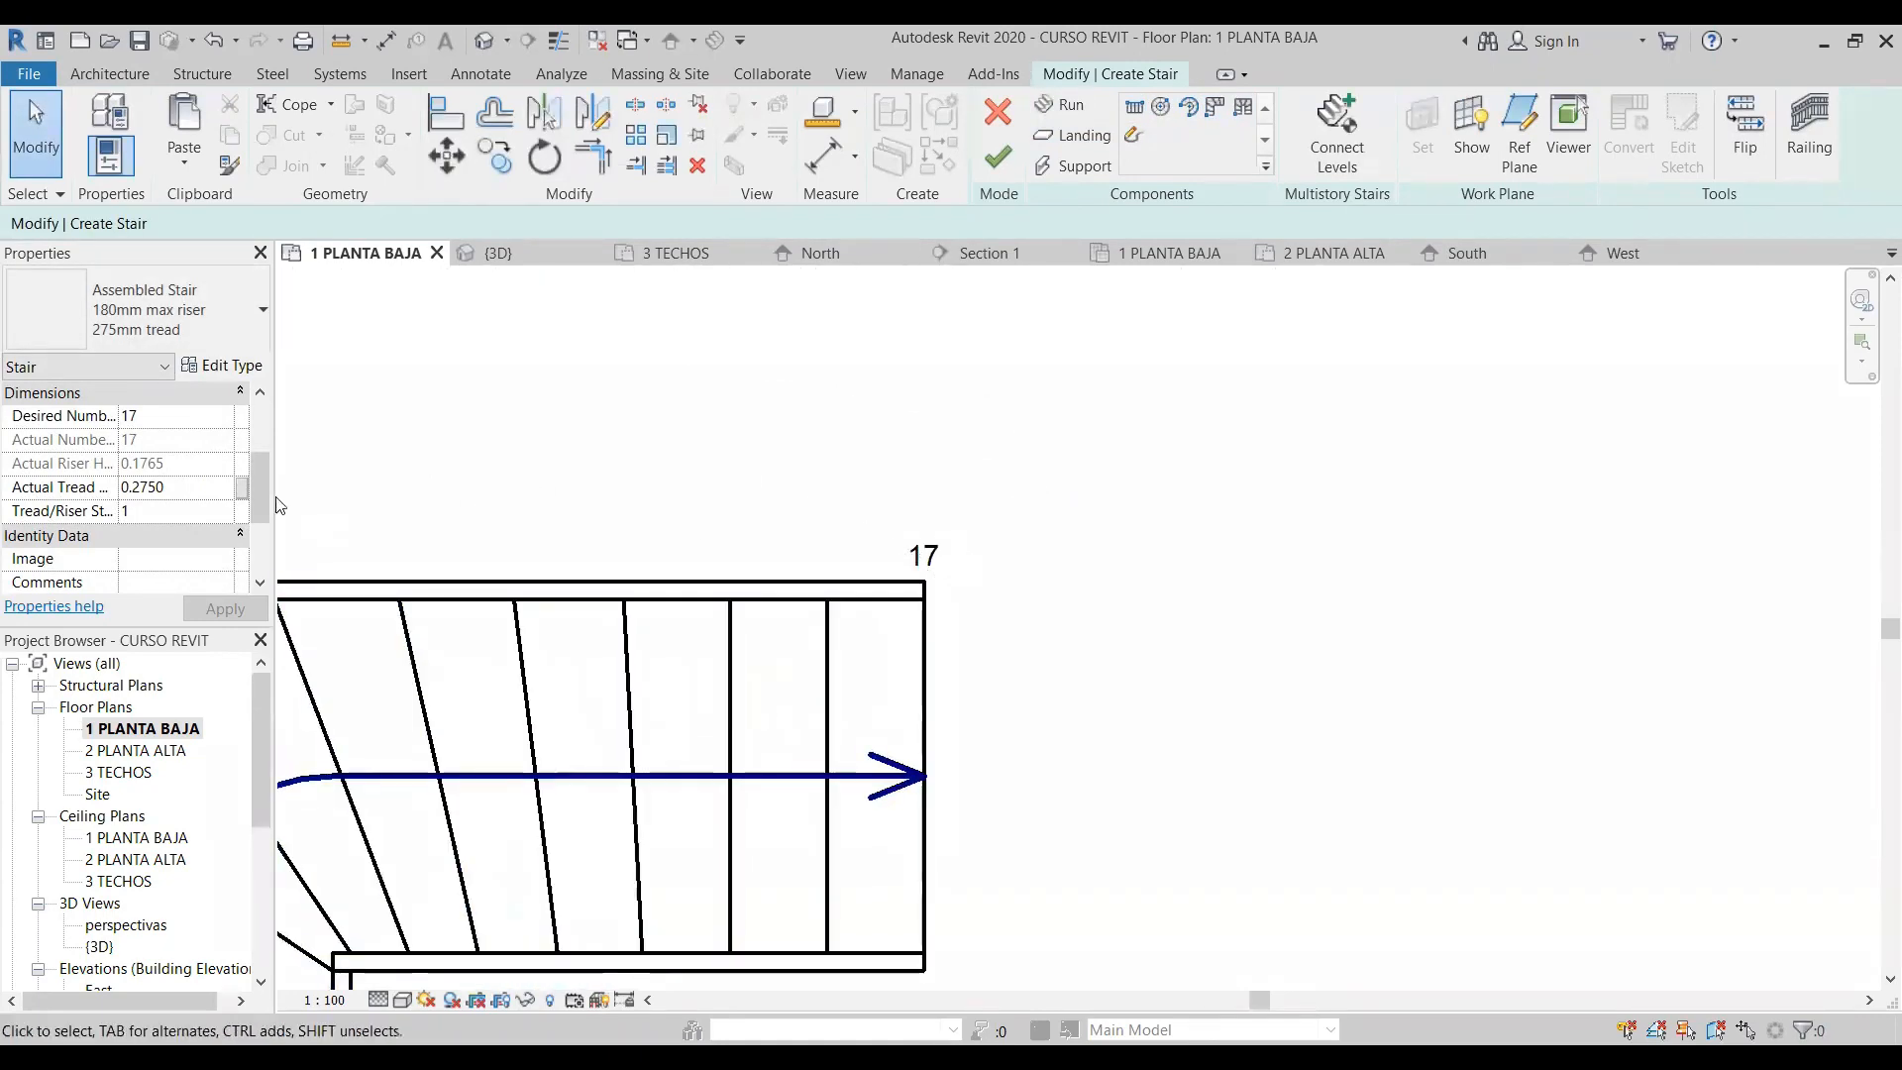
{"action": "scroll", "coordinate": [262, 461], "scroll_direction": "up", "scroll_amount": 3}
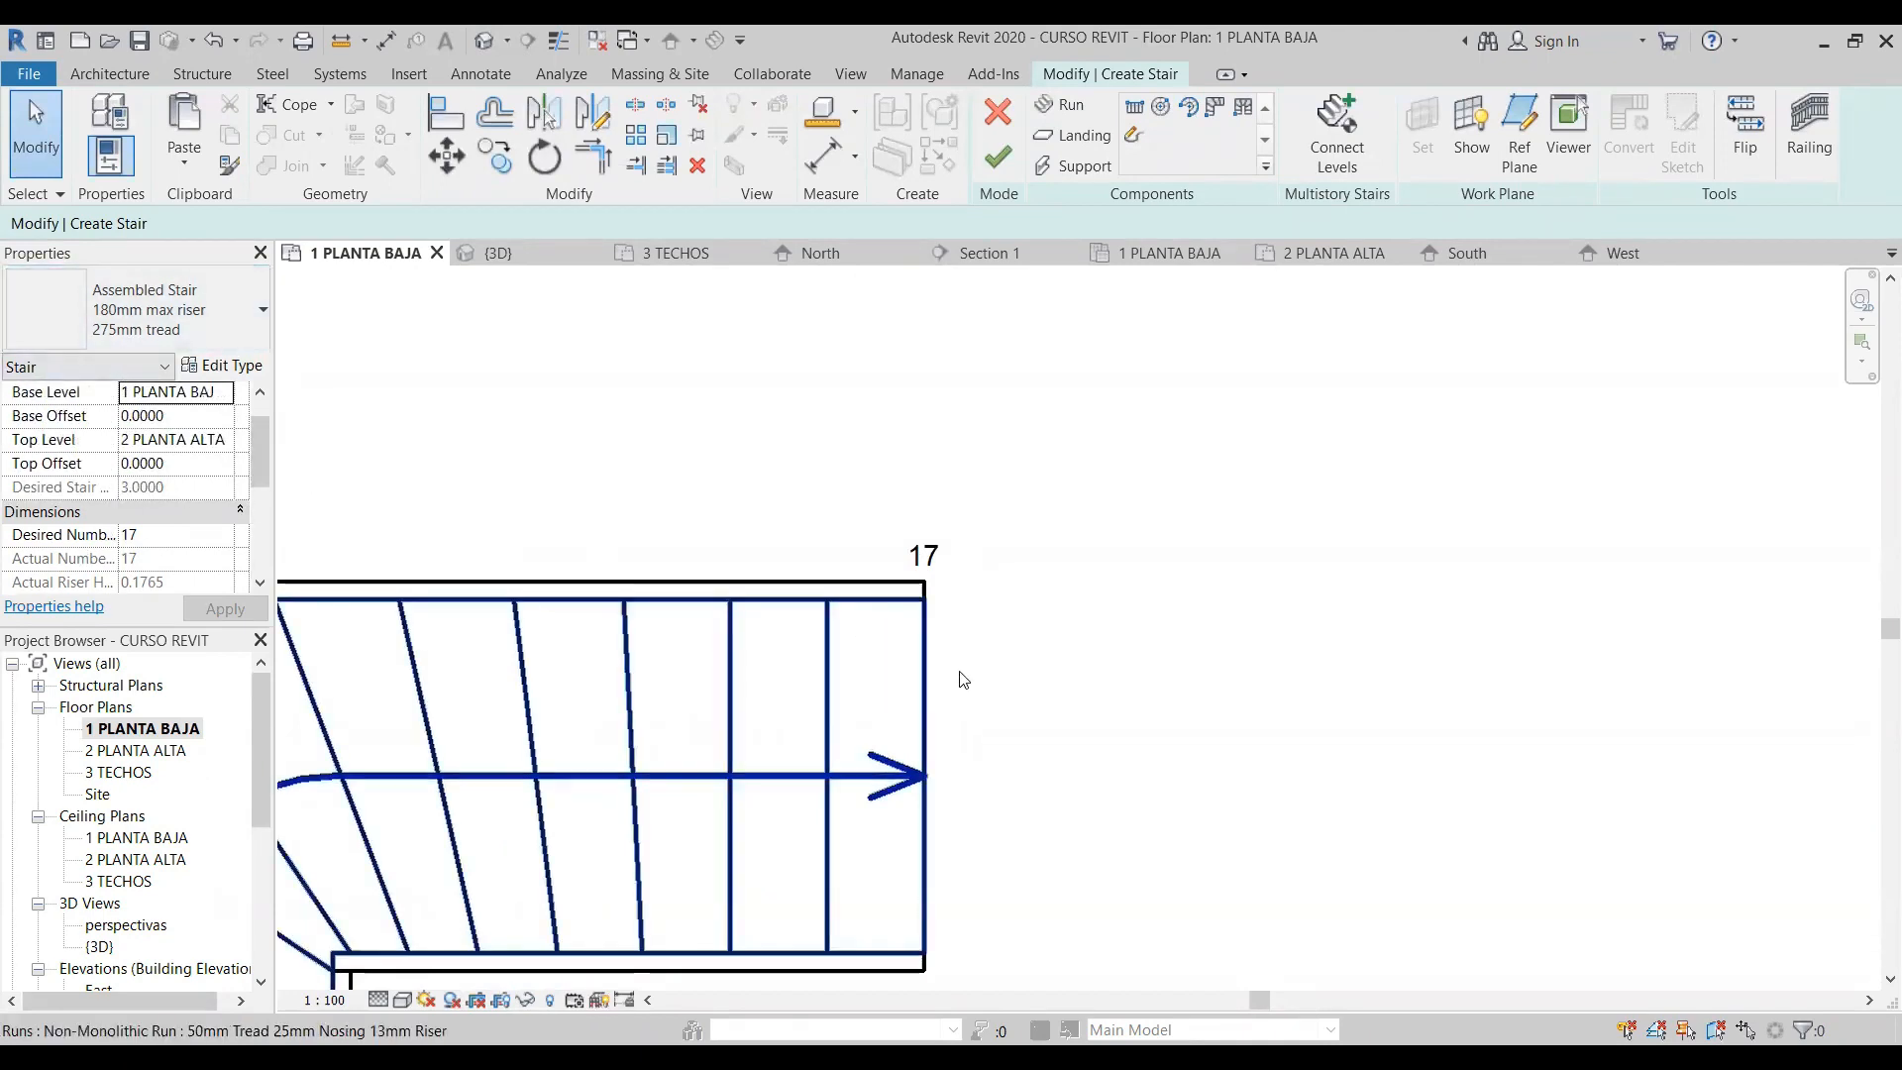
{"action": "scroll", "coordinate": [1042, 607], "scroll_direction": "down", "scroll_amount": 1}
- Add a 1 m wide full-step spiral run with 17 risers, climbing counterclockwise, to the right of the L-shaped winder
{"action": "left_click", "coordinate": [1165, 110]}
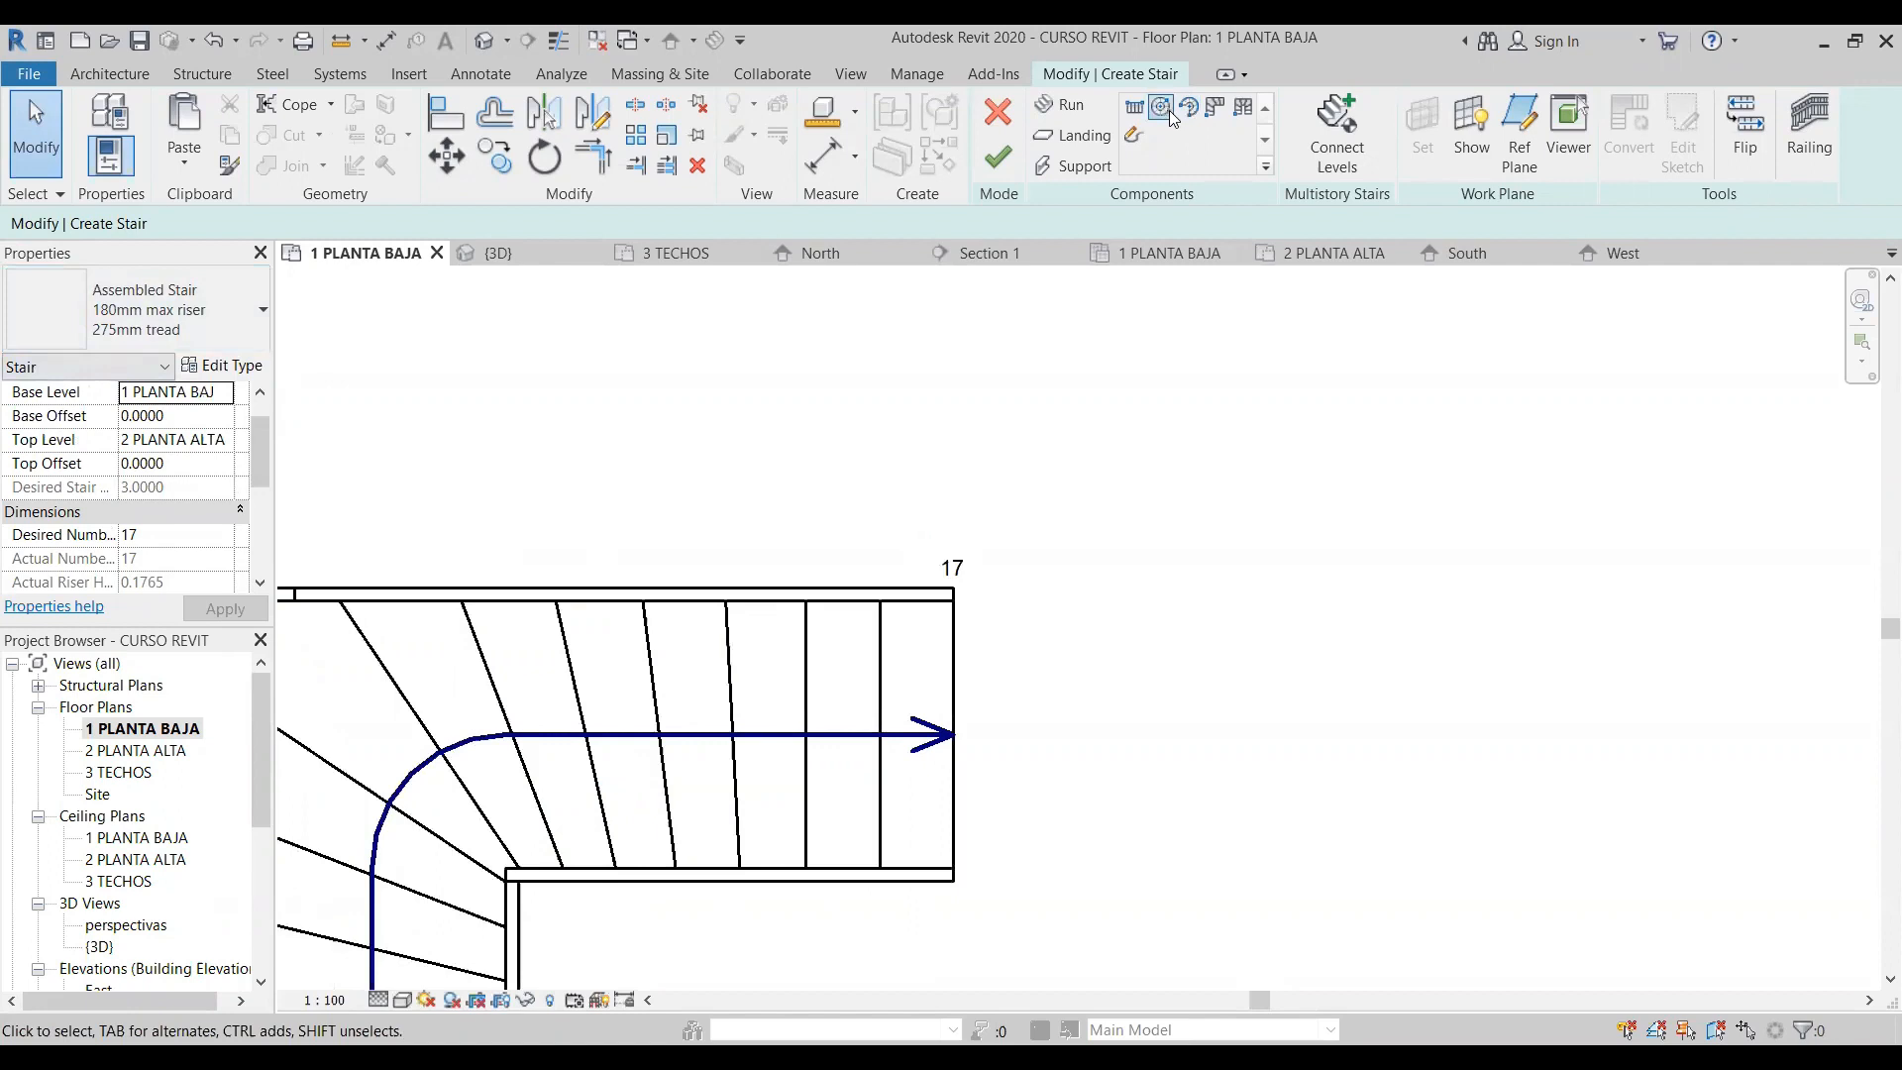
{"action": "scroll", "coordinate": [904, 788], "scroll_direction": "down", "scroll_amount": 4}
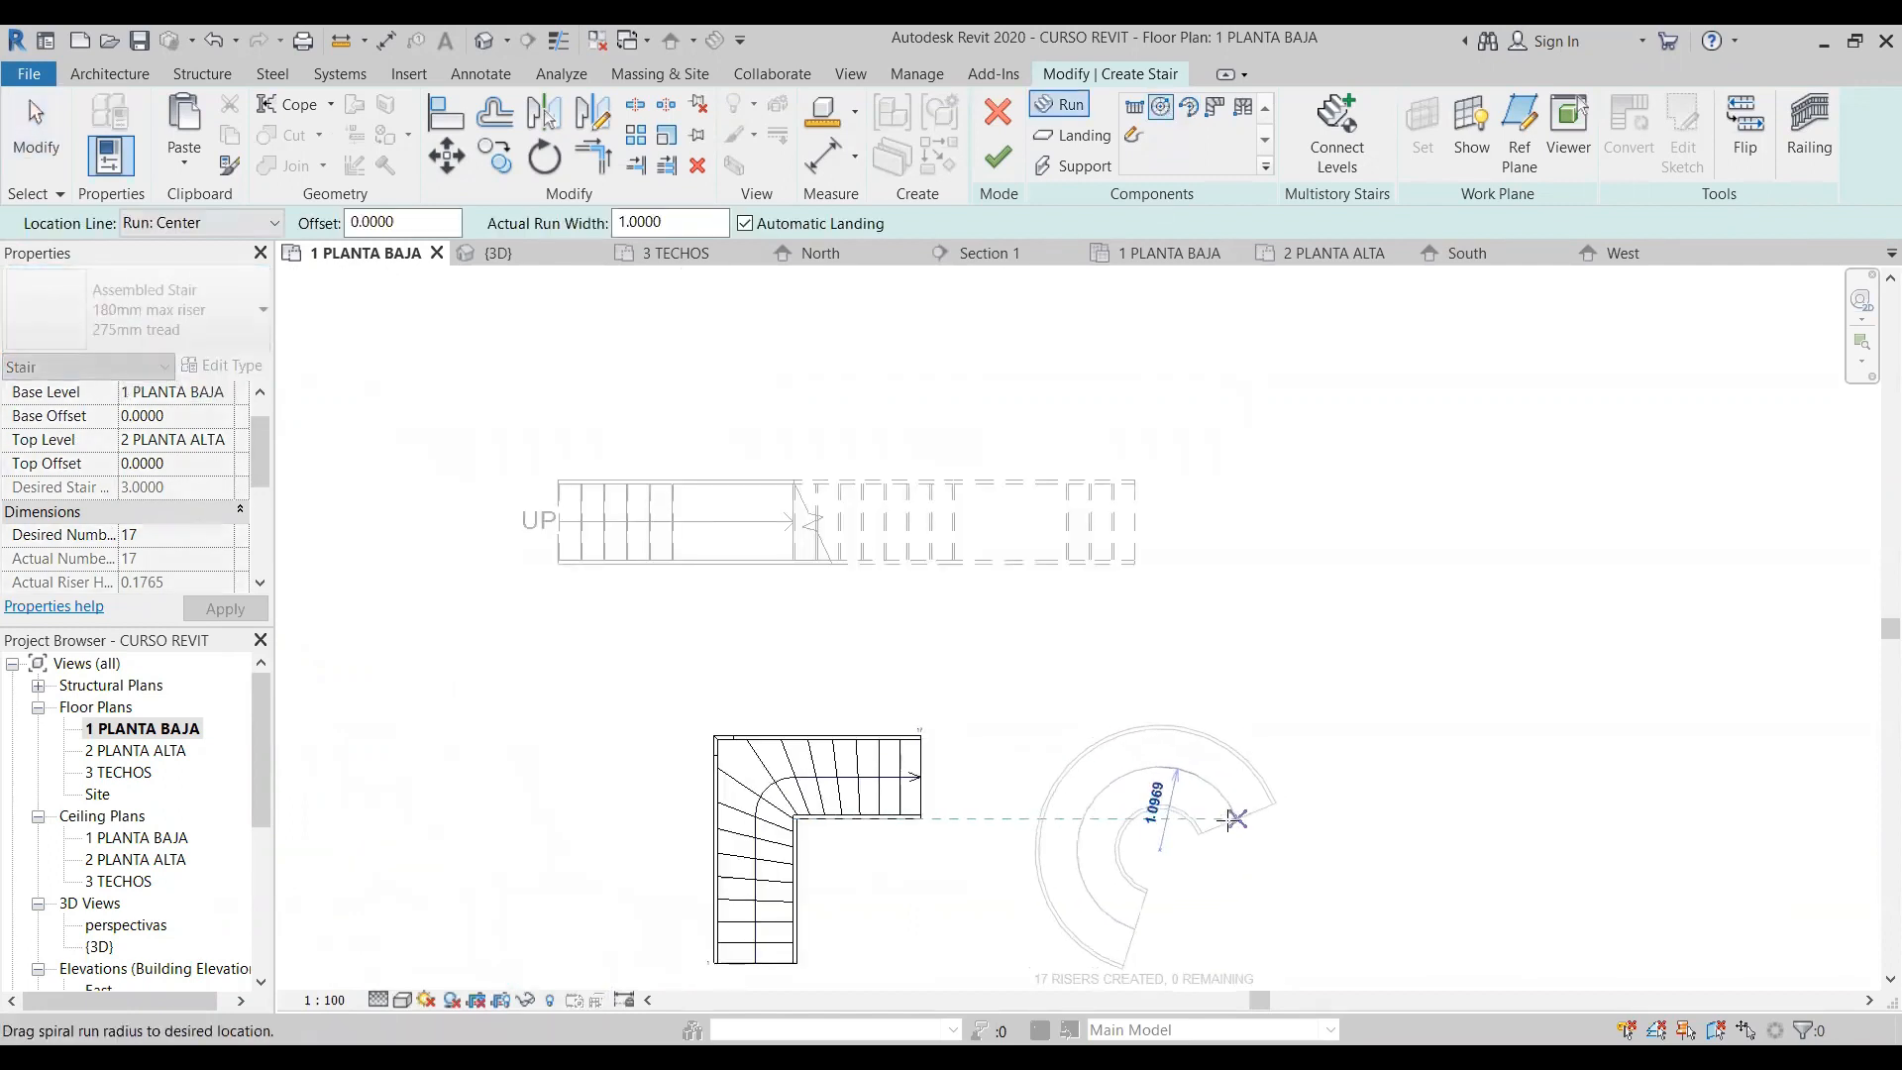
{"action": "left_click", "coordinate": [1219, 817]}
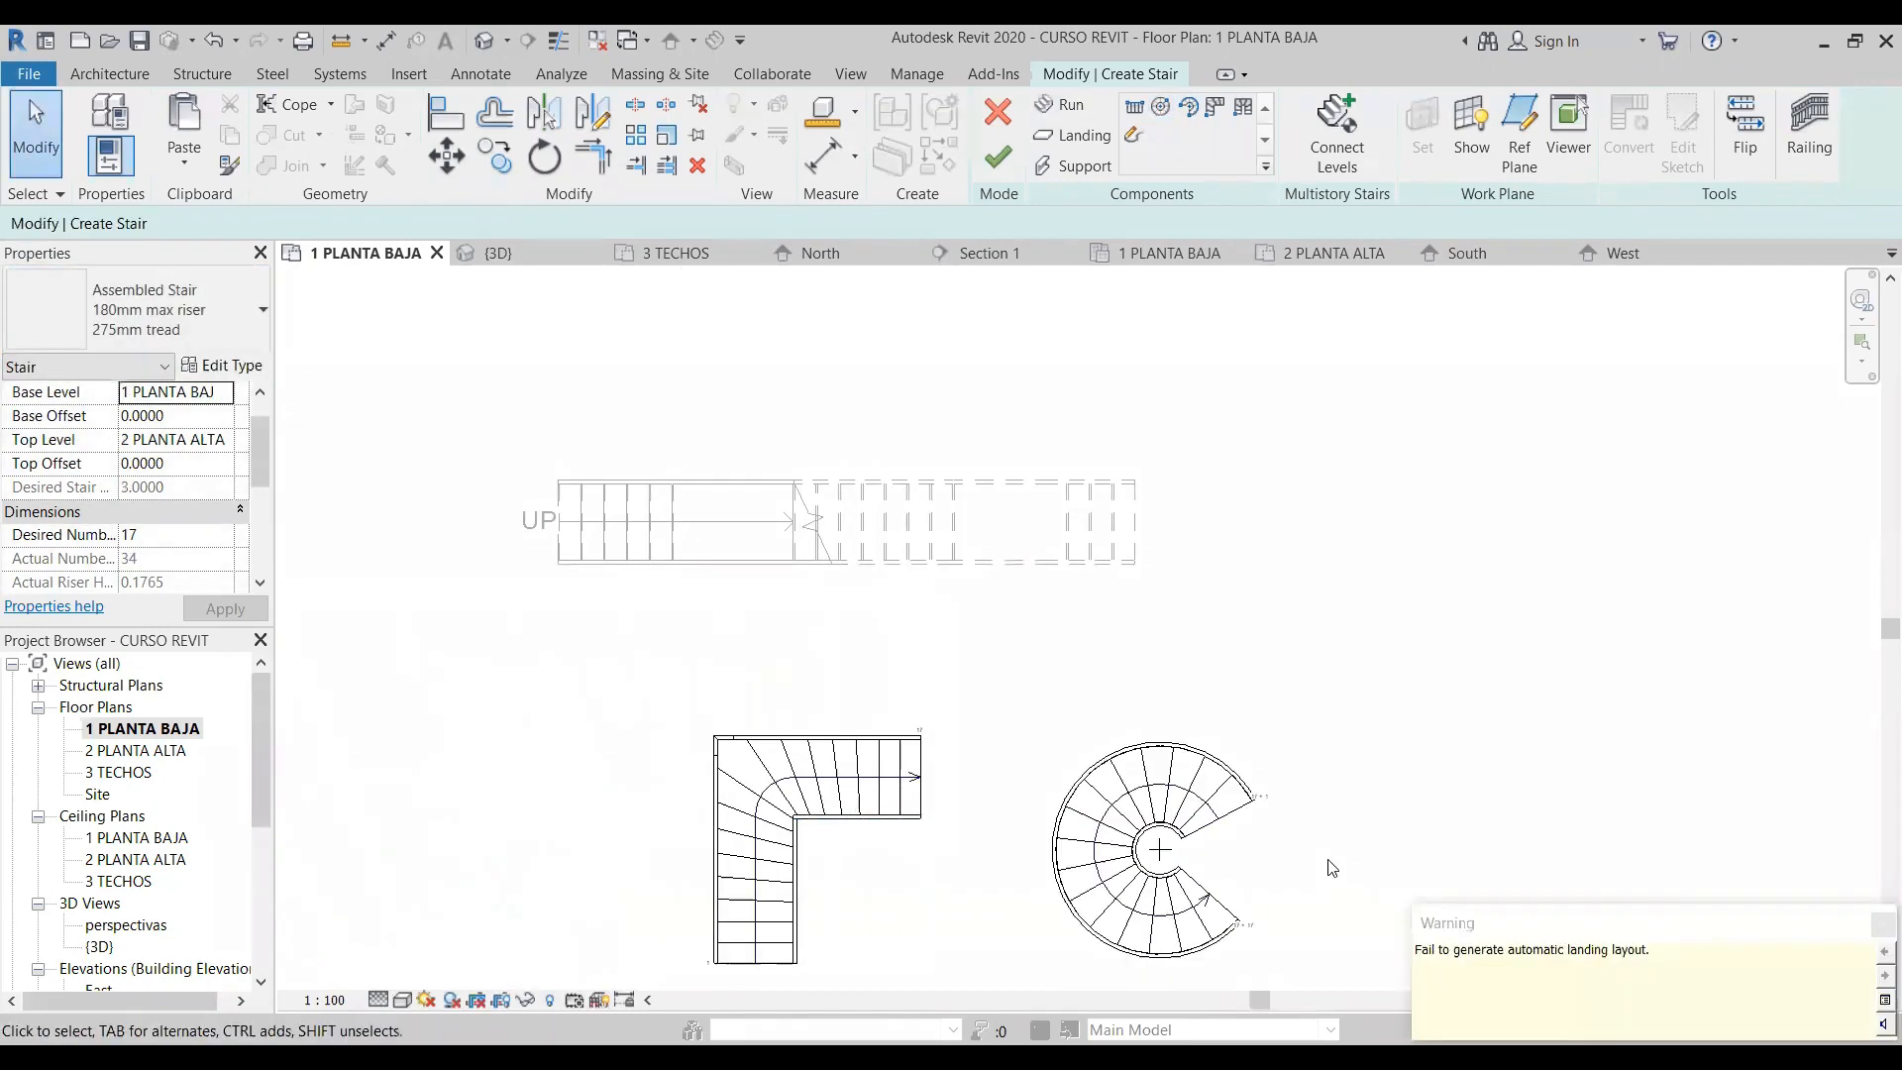
{"action": "scroll", "coordinate": [1226, 792], "scroll_direction": "up", "scroll_amount": 5}
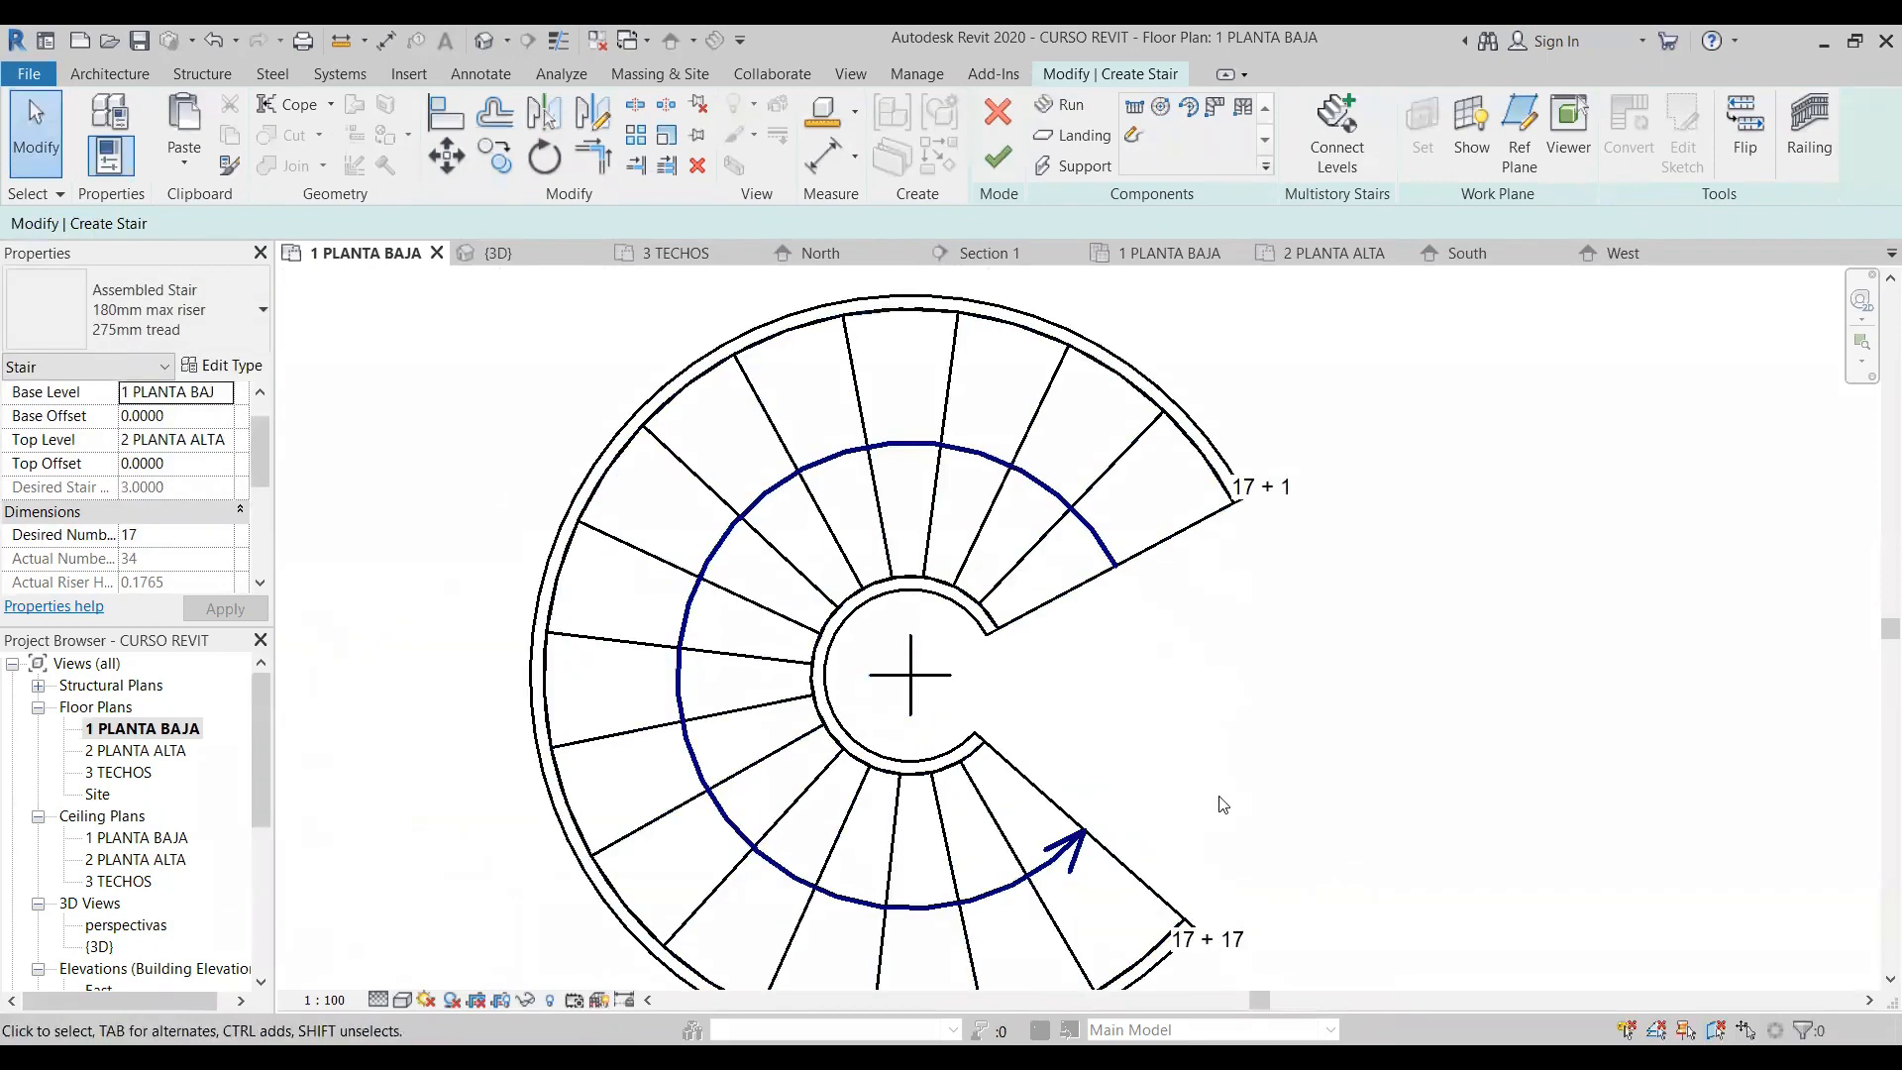
- Finish the stair made of the L-shaped winder run and the spiral run
{"action": "scroll", "coordinate": [1267, 684], "scroll_direction": "down", "scroll_amount": 3}
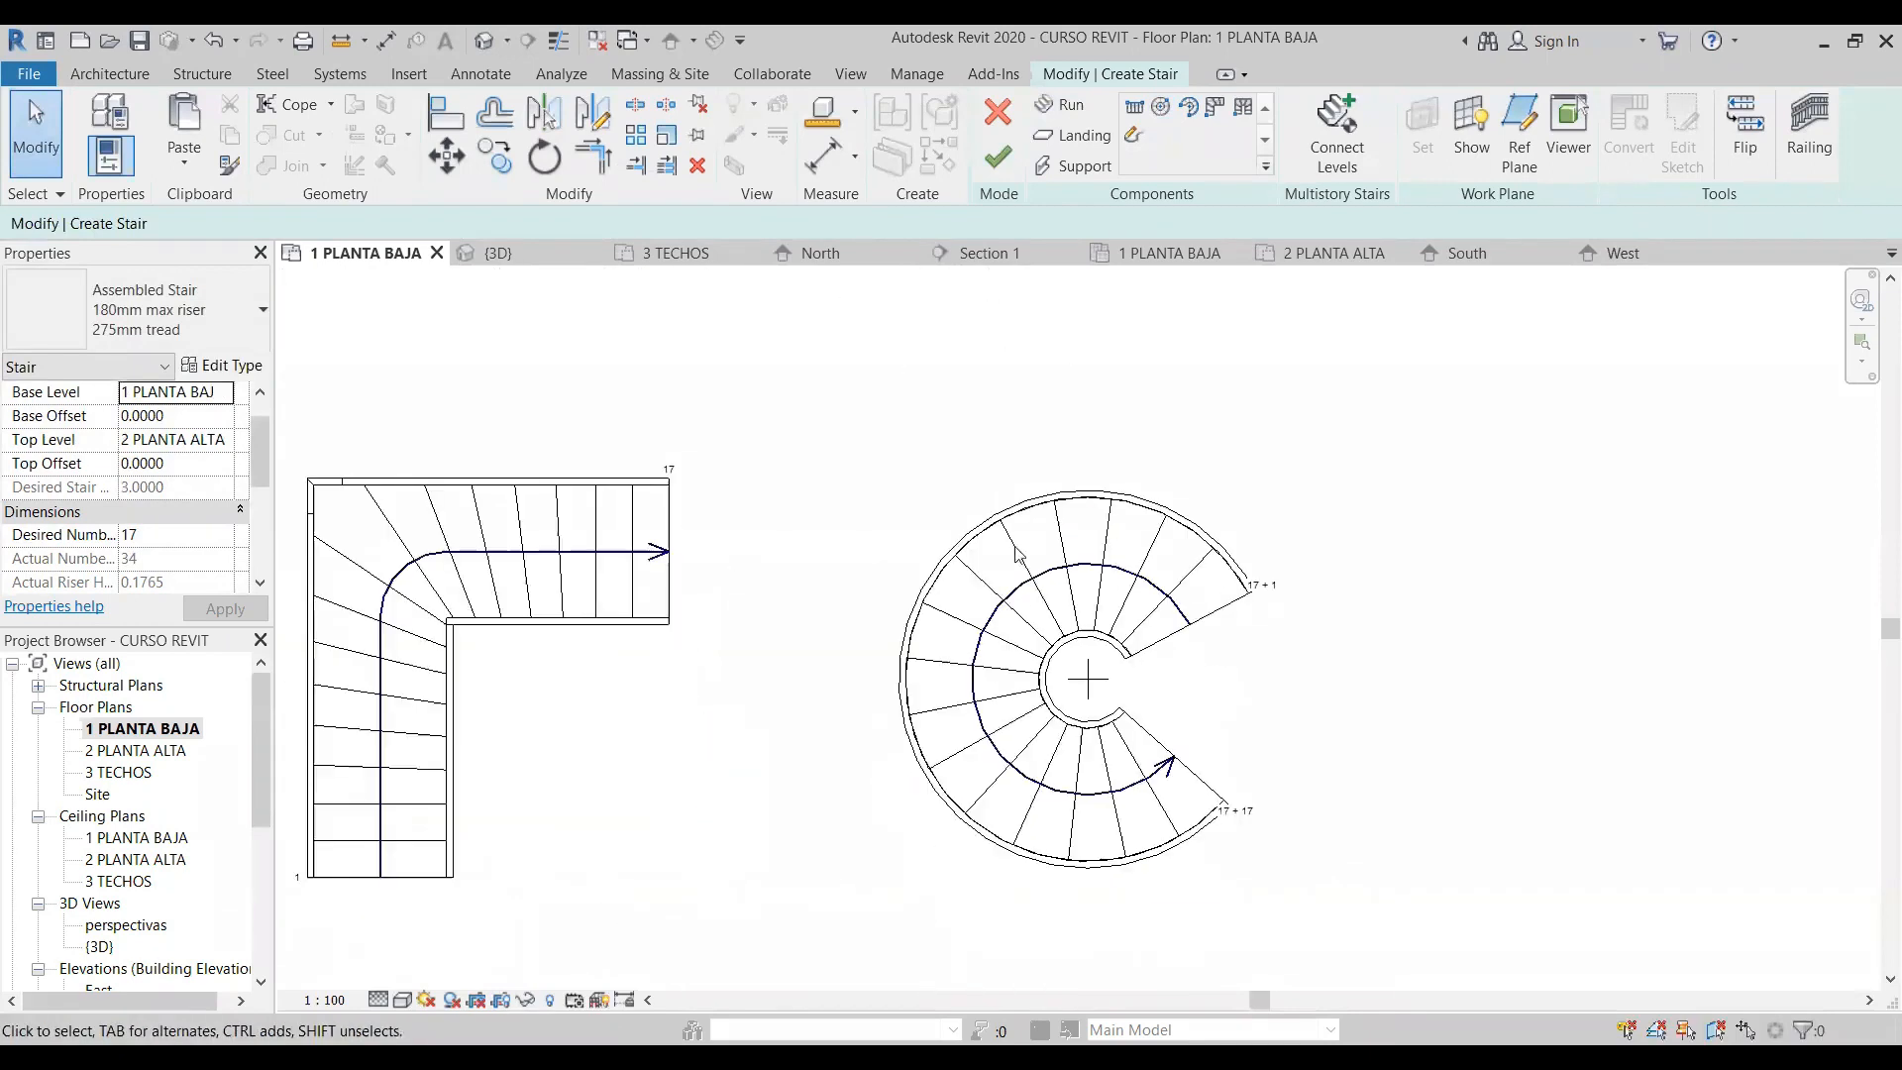
{"action": "left_click", "coordinate": [998, 157]}
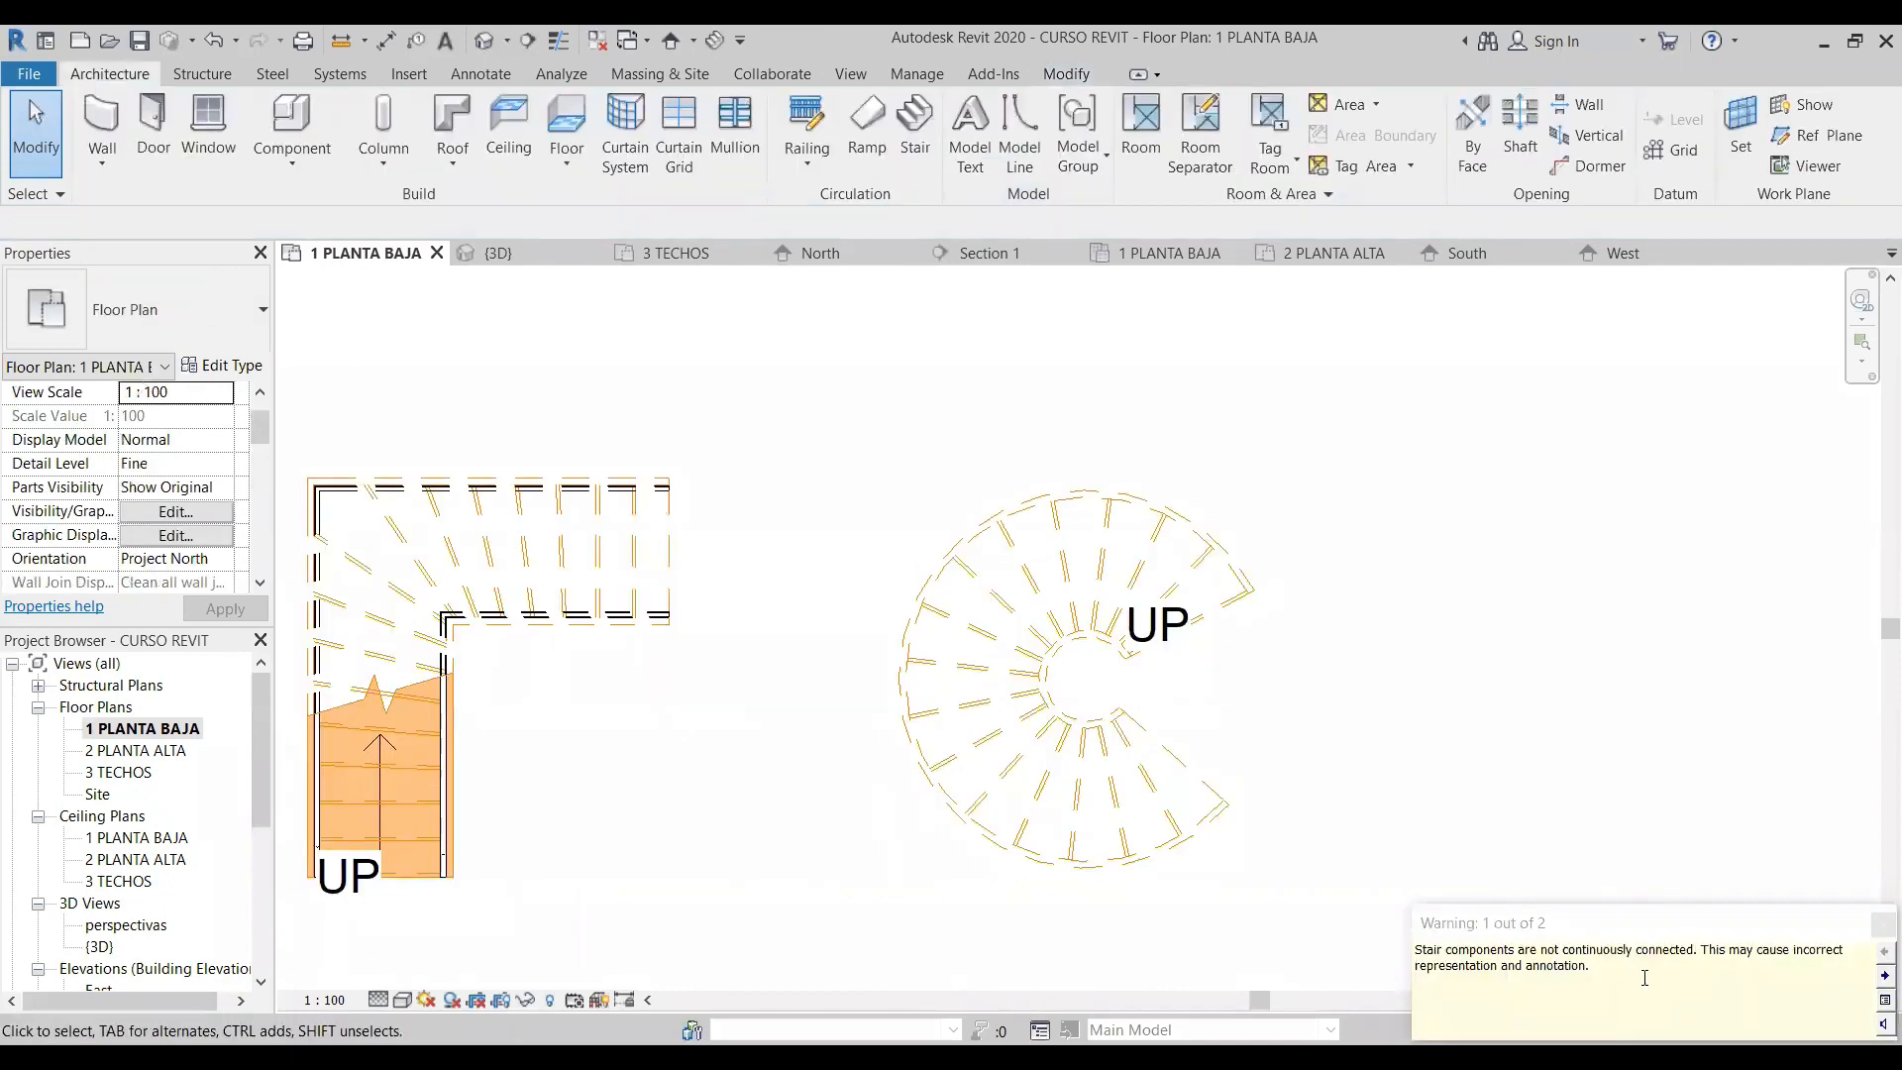
{"action": "left_click", "coordinate": [1457, 705]}
- Delete the L-shaped winder and spiral stair together with its railings in the 3D view, keeping the straight stair
{"action": "scroll", "coordinate": [1015, 665], "scroll_direction": "down", "scroll_amount": 2}
{"action": "left_click", "coordinate": [482, 41]}
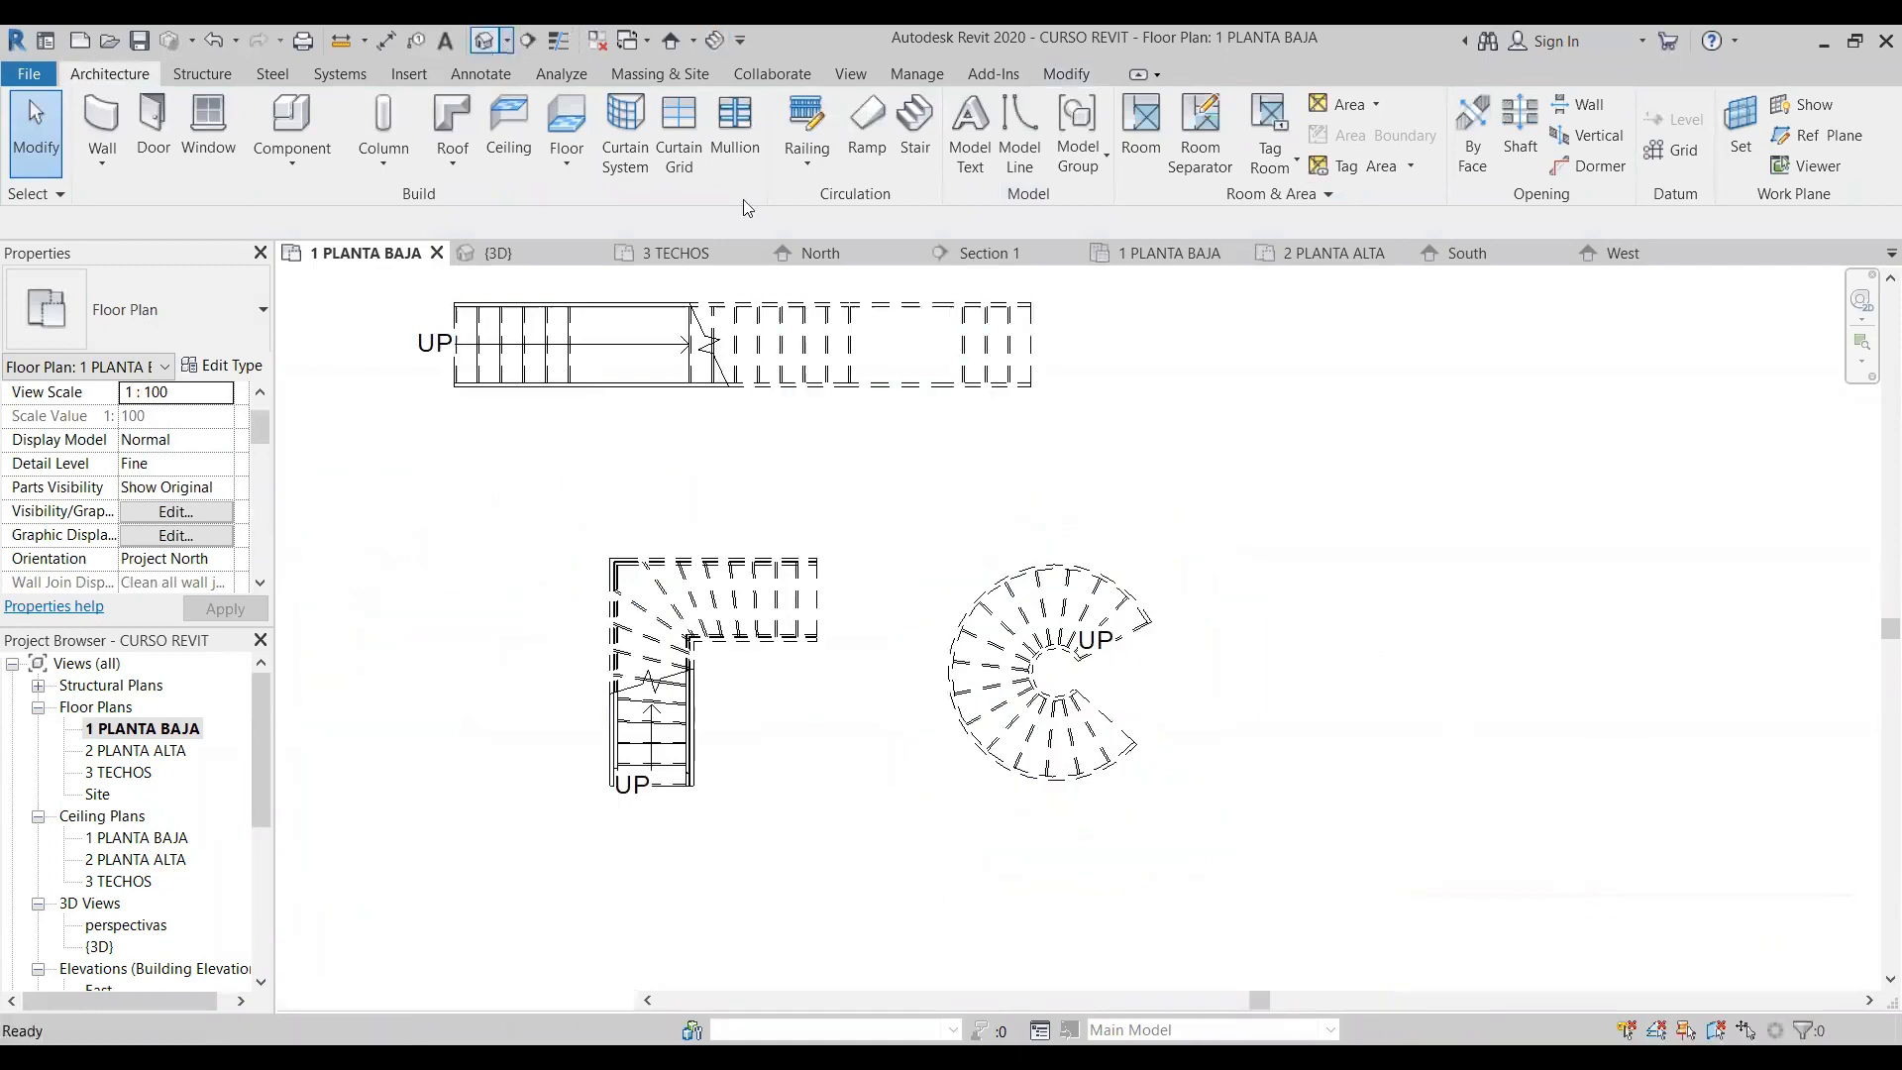
{"action": "scroll", "coordinate": [980, 615], "scroll_direction": "down", "scroll_amount": 3}
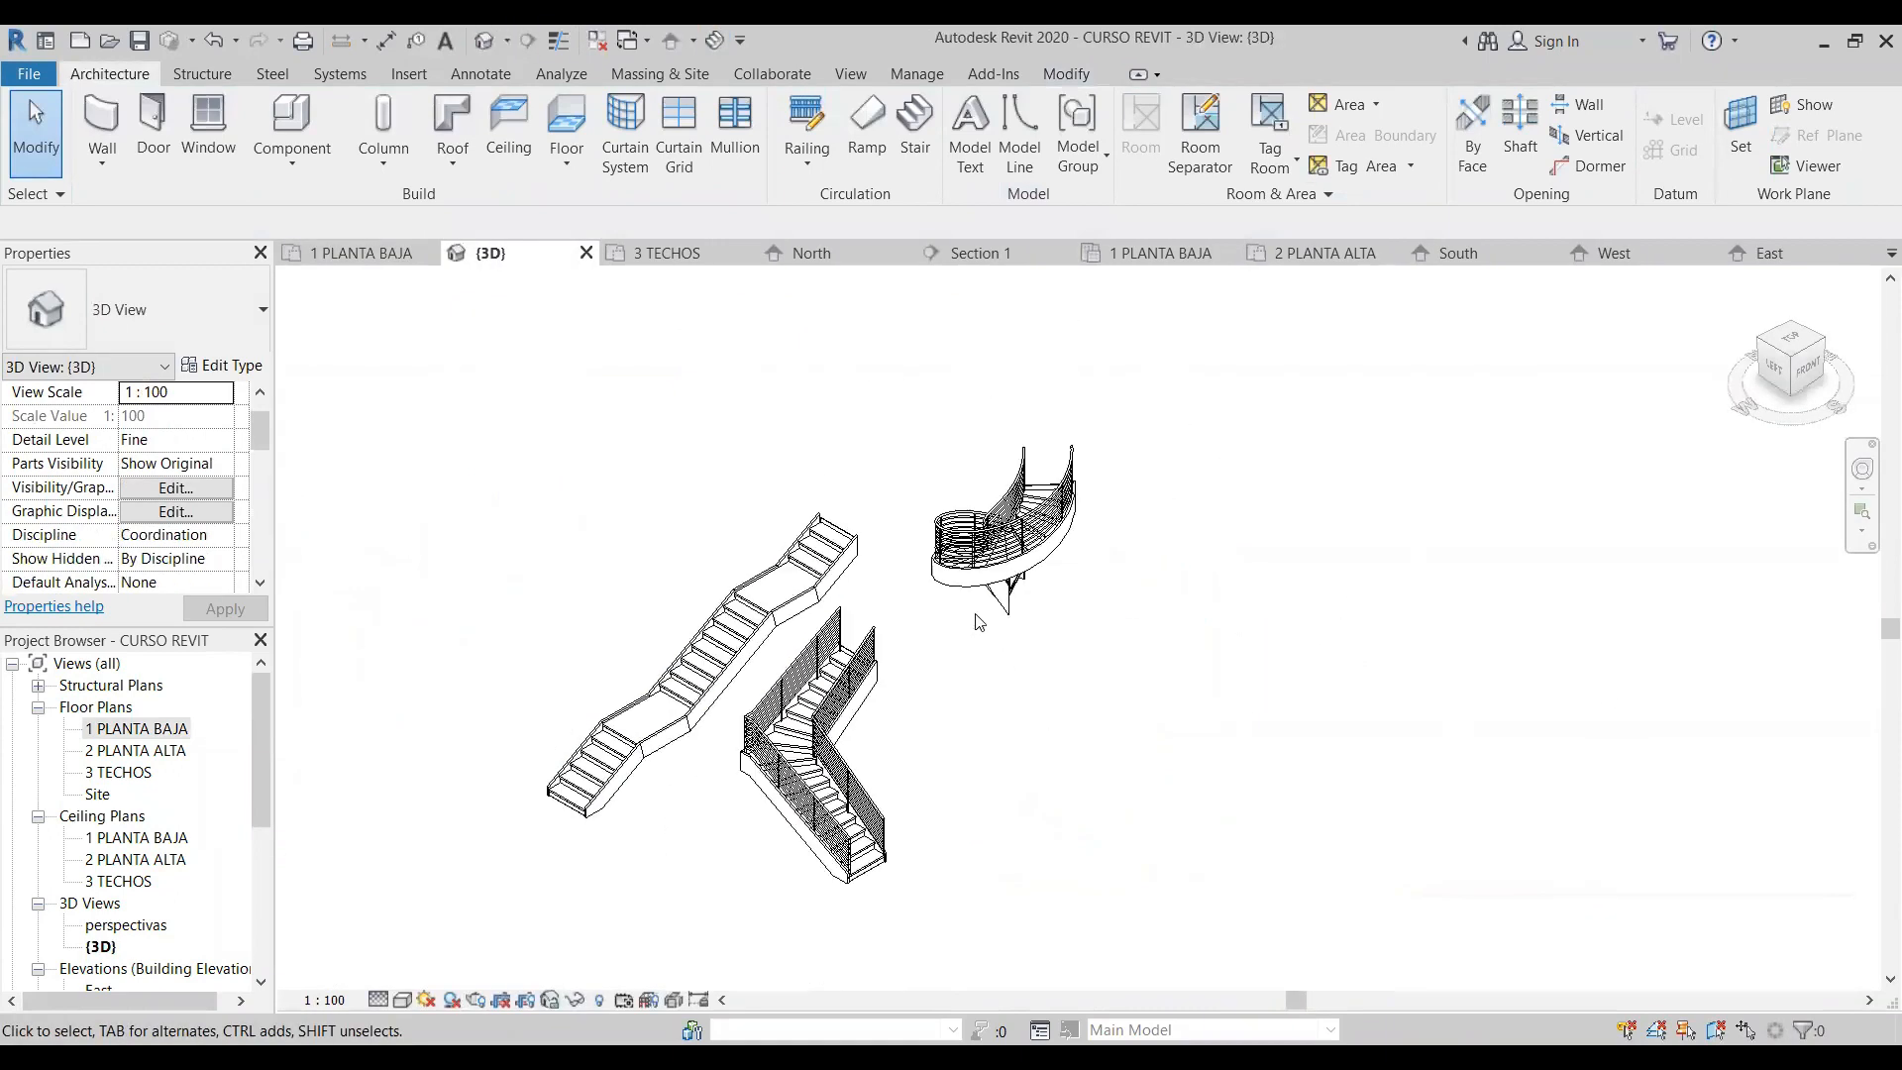
{"action": "scroll", "coordinate": [951, 614], "scroll_direction": "up", "scroll_amount": 1}
{"action": "scroll", "coordinate": [931, 684], "scroll_direction": "up", "scroll_amount": 2}
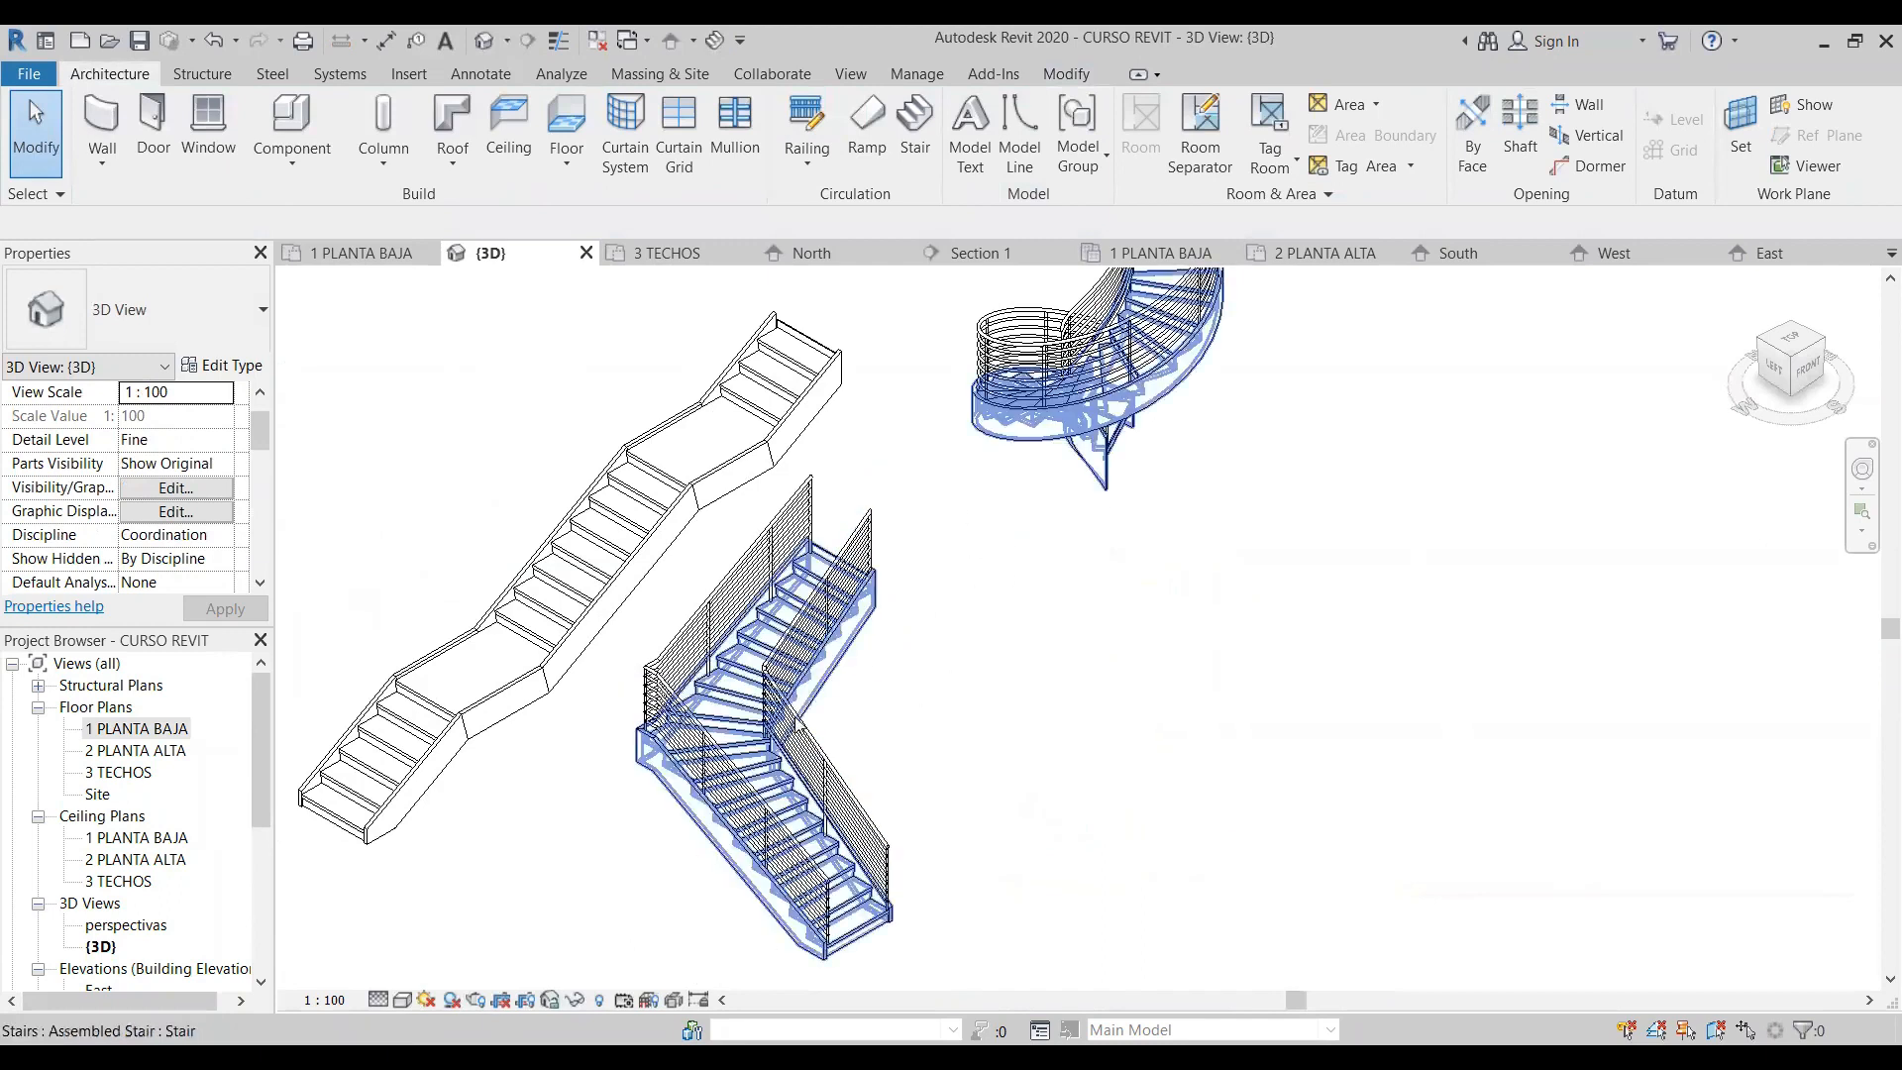
{"action": "middle_click_drag", "start_coordinate": [1164, 453], "coordinate": [1030, 707]}
{"action": "left_click", "coordinate": [1820, 347]}
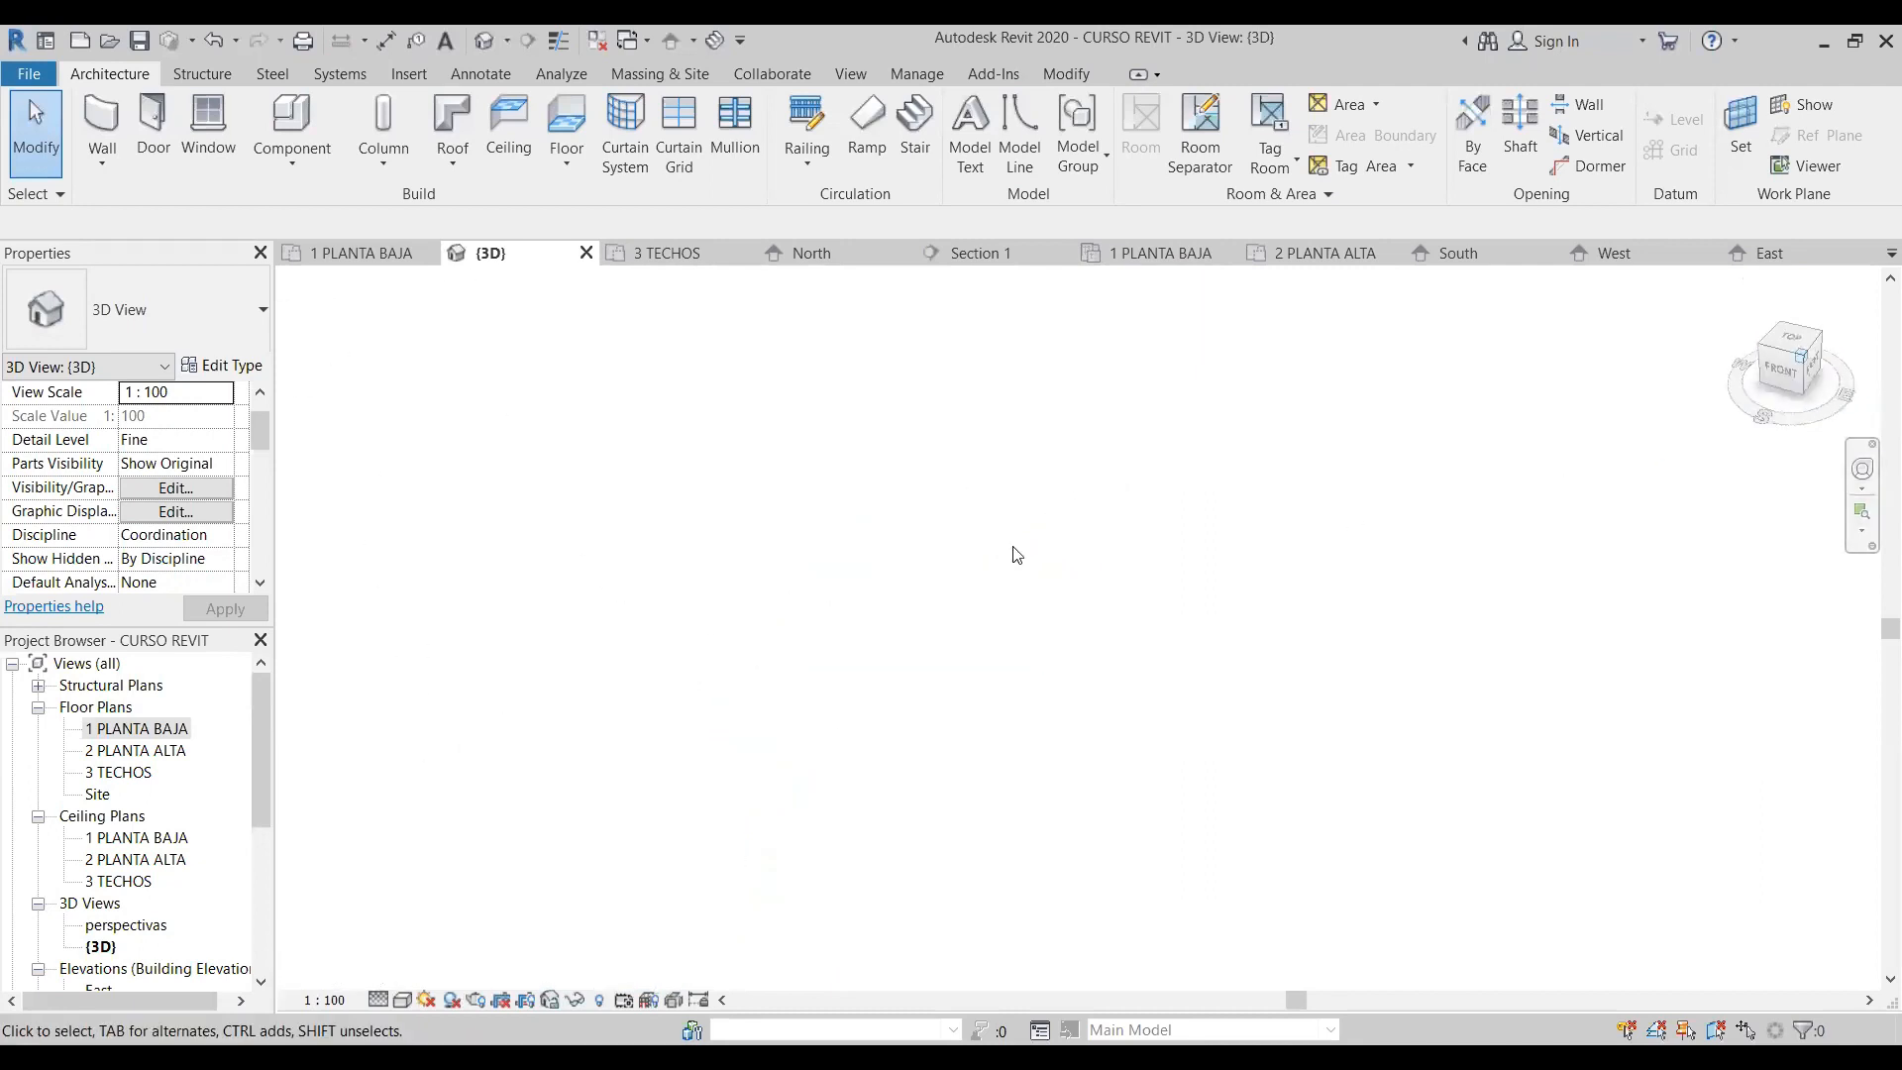
{"action": "scroll", "coordinate": [1017, 644], "scroll_direction": "up", "scroll_amount": 3}
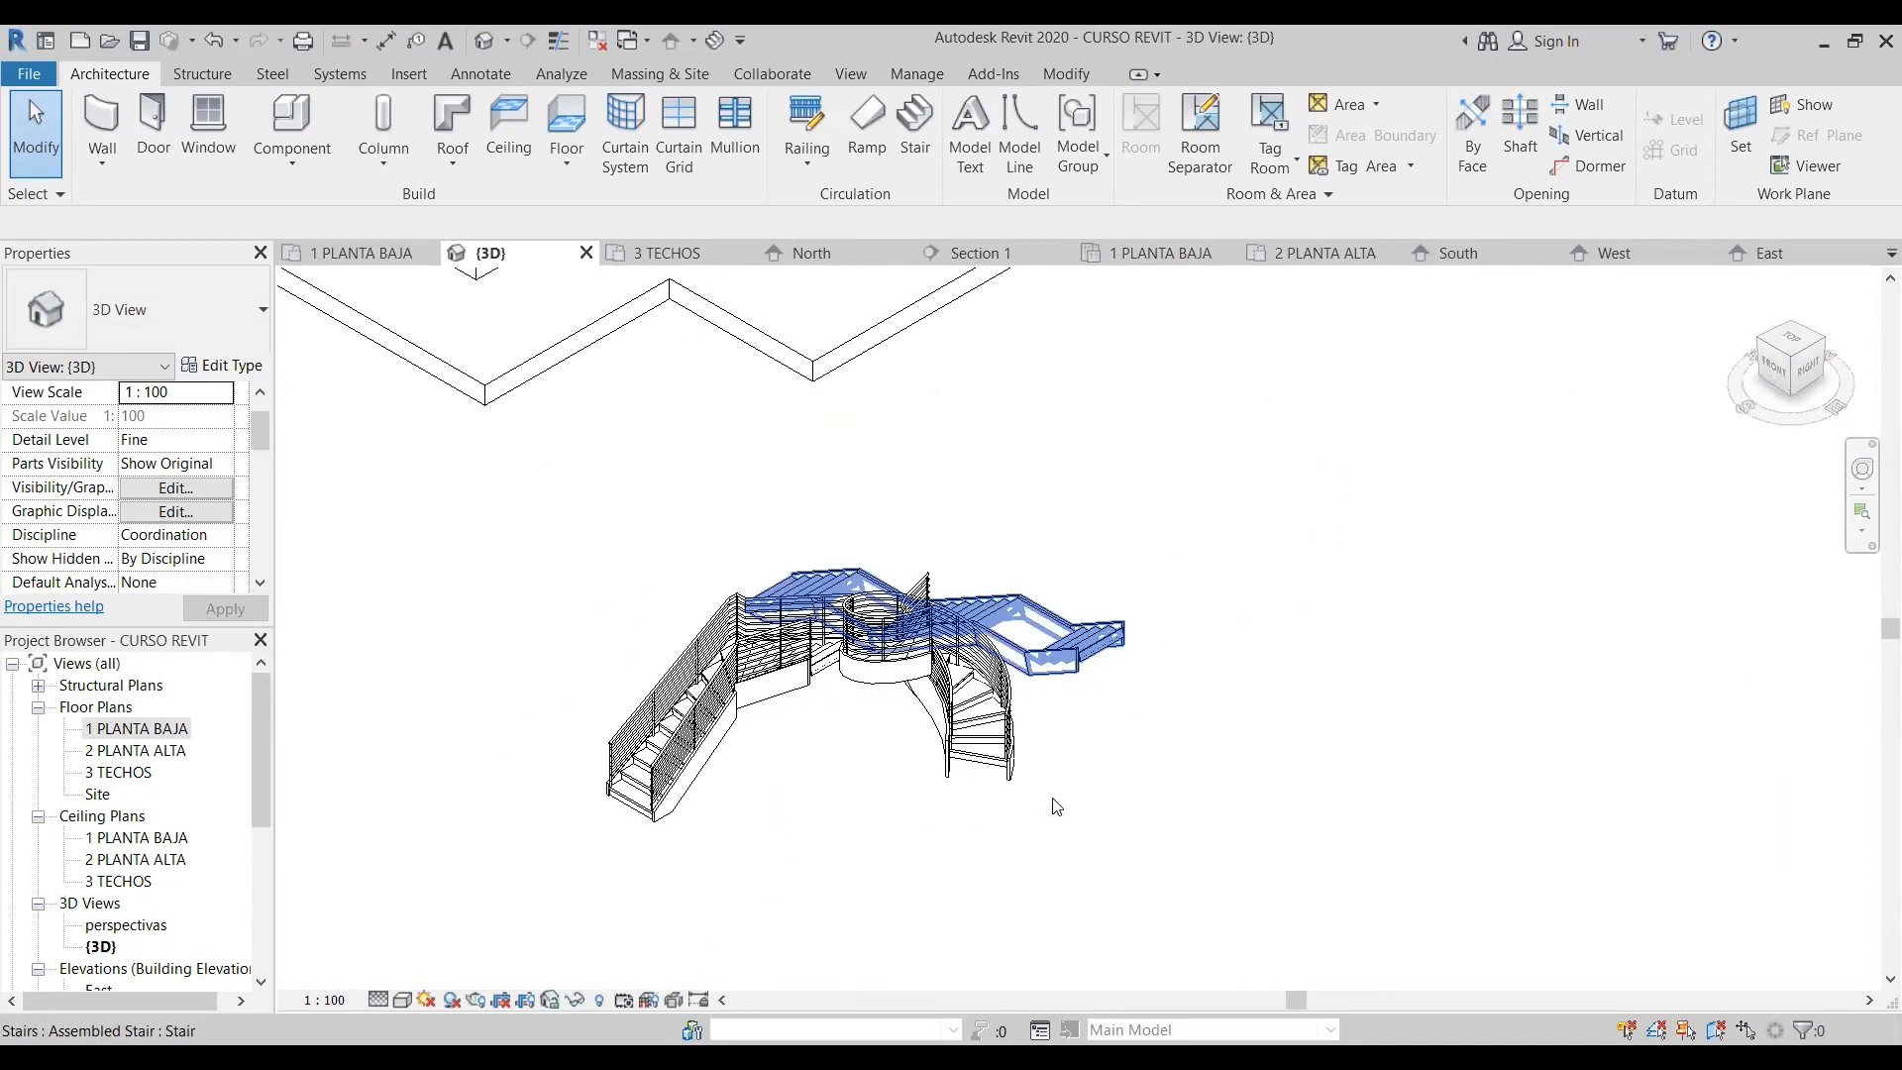
{"action": "left_click_drag", "start_coordinate": [973, 917], "coordinate": [650, 756]}
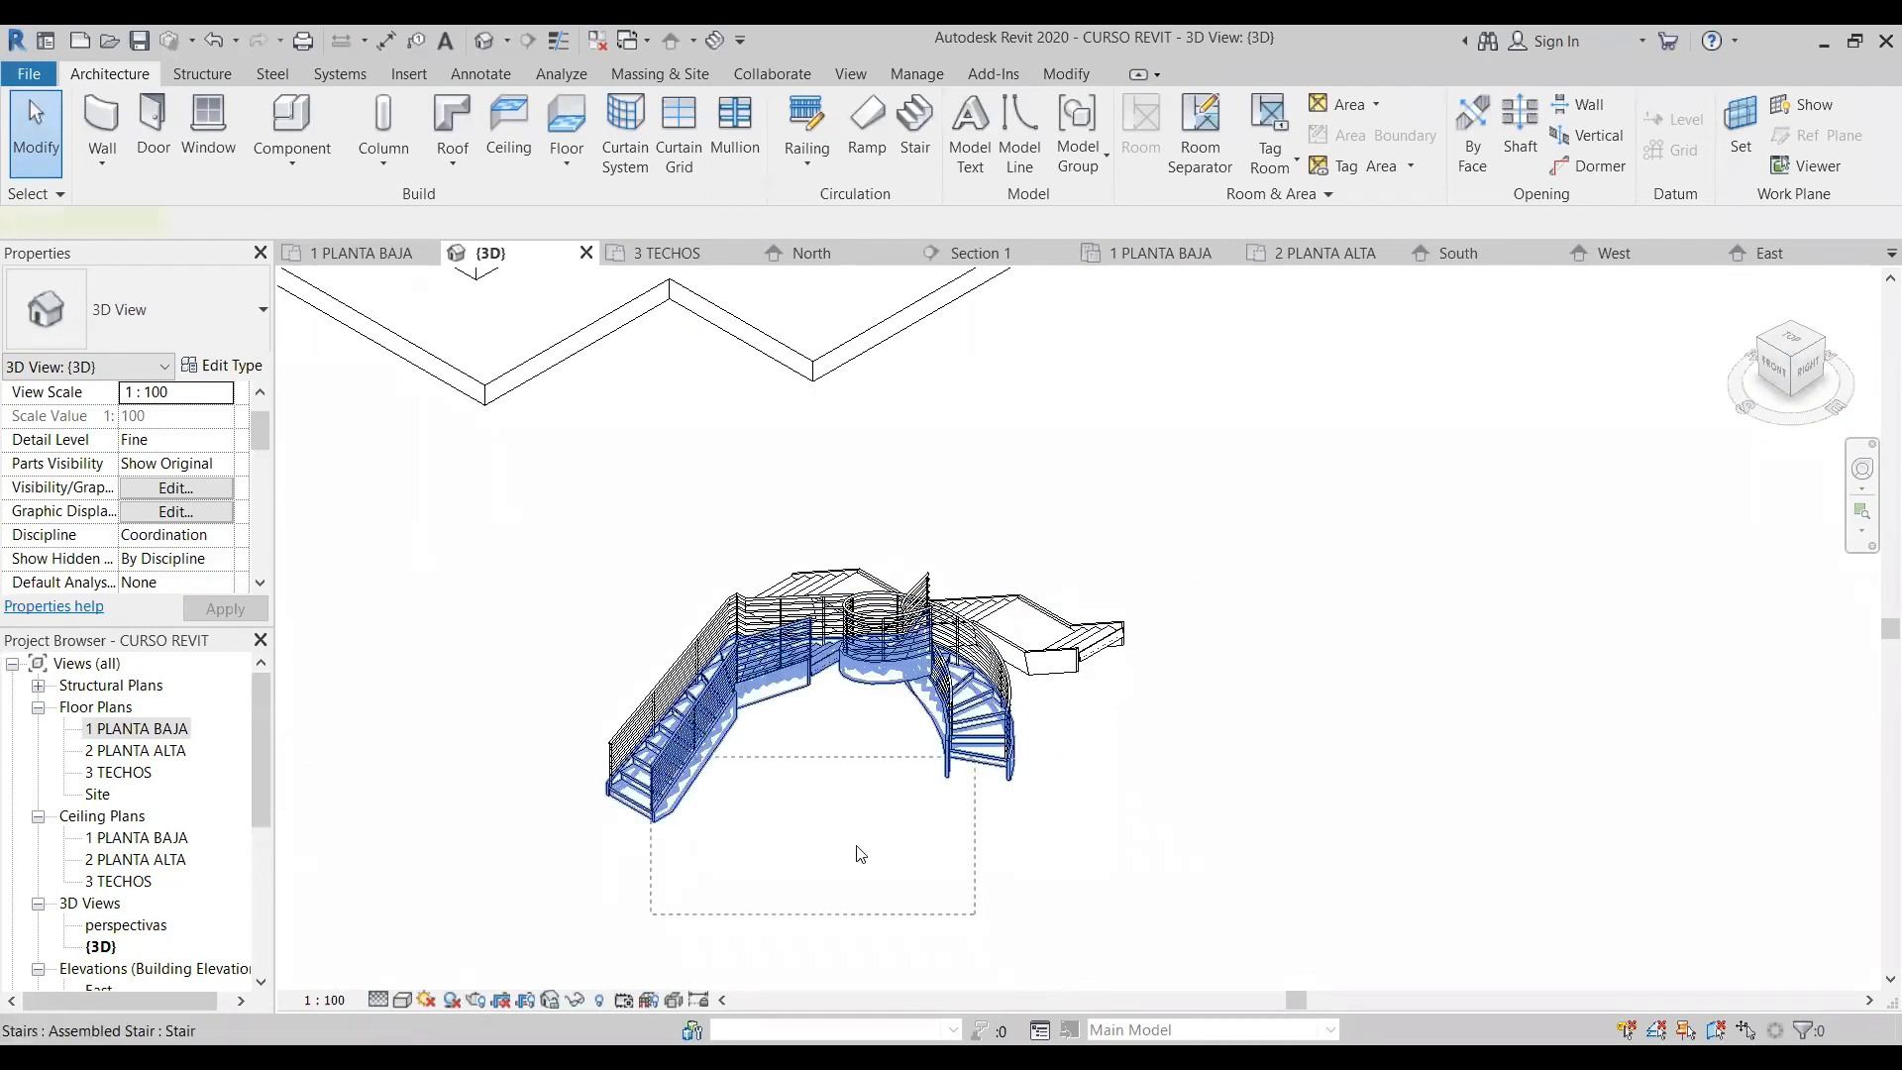
{"action": "key", "text": "Delete"}
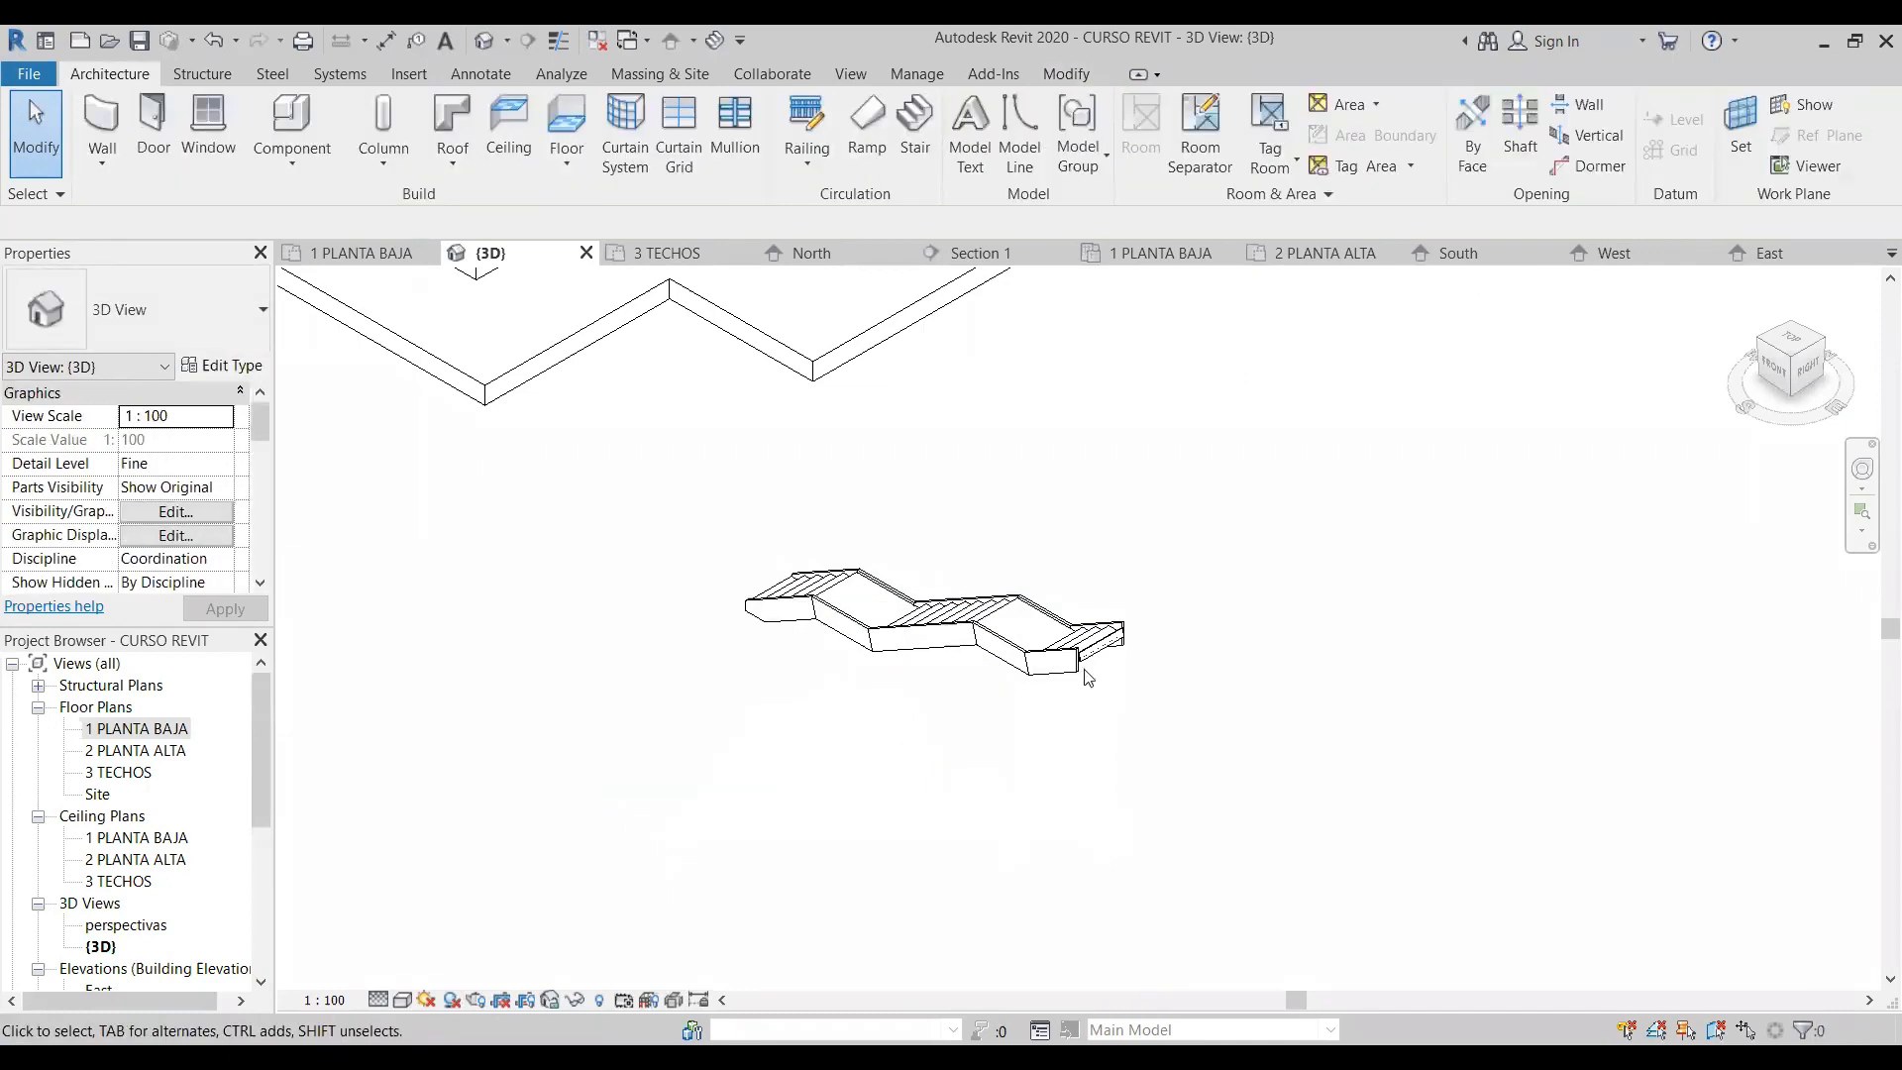
- Start a sketched stair run in 1 PLANTA BAJA and draw a three-sided boundary with 3.5 m horizontal sides, open on the left, below the straight stair
{"action": "double_click", "coordinate": [180, 728]}
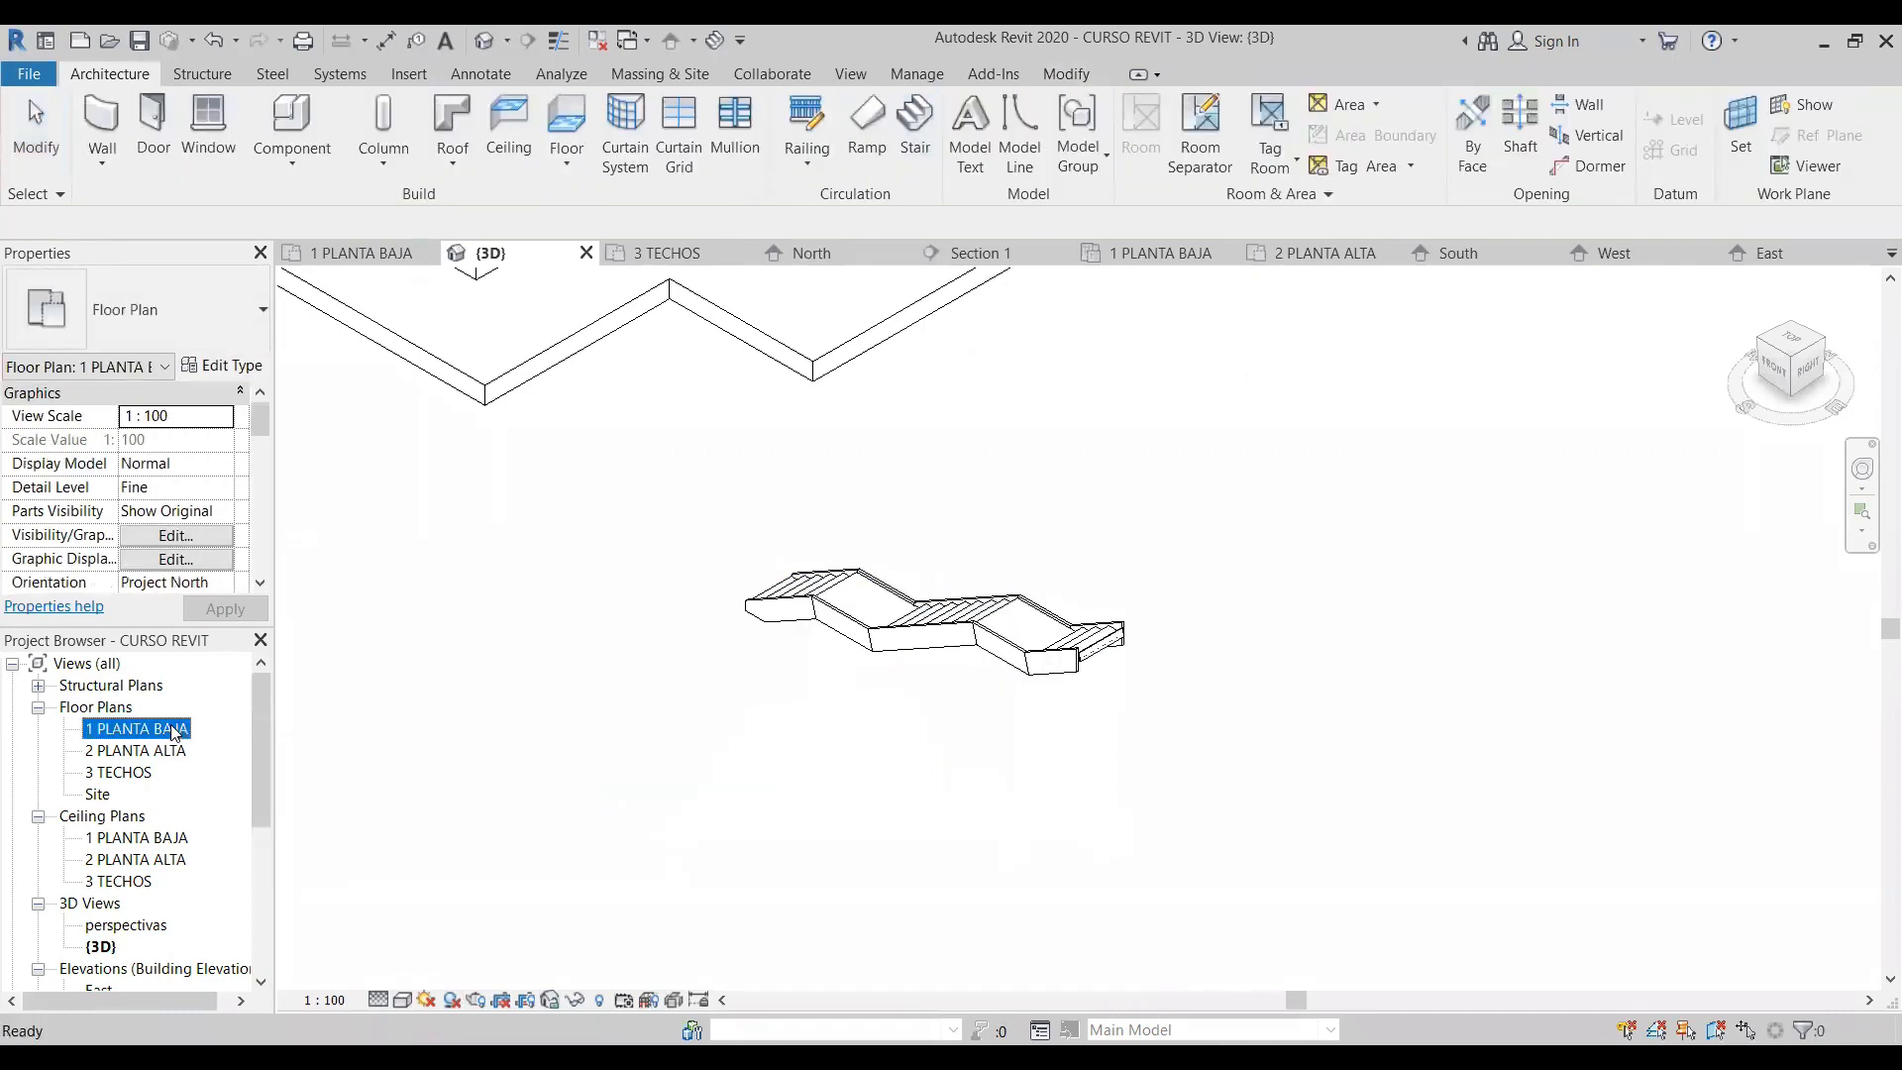
{"action": "left_click", "coordinate": [915, 124]}
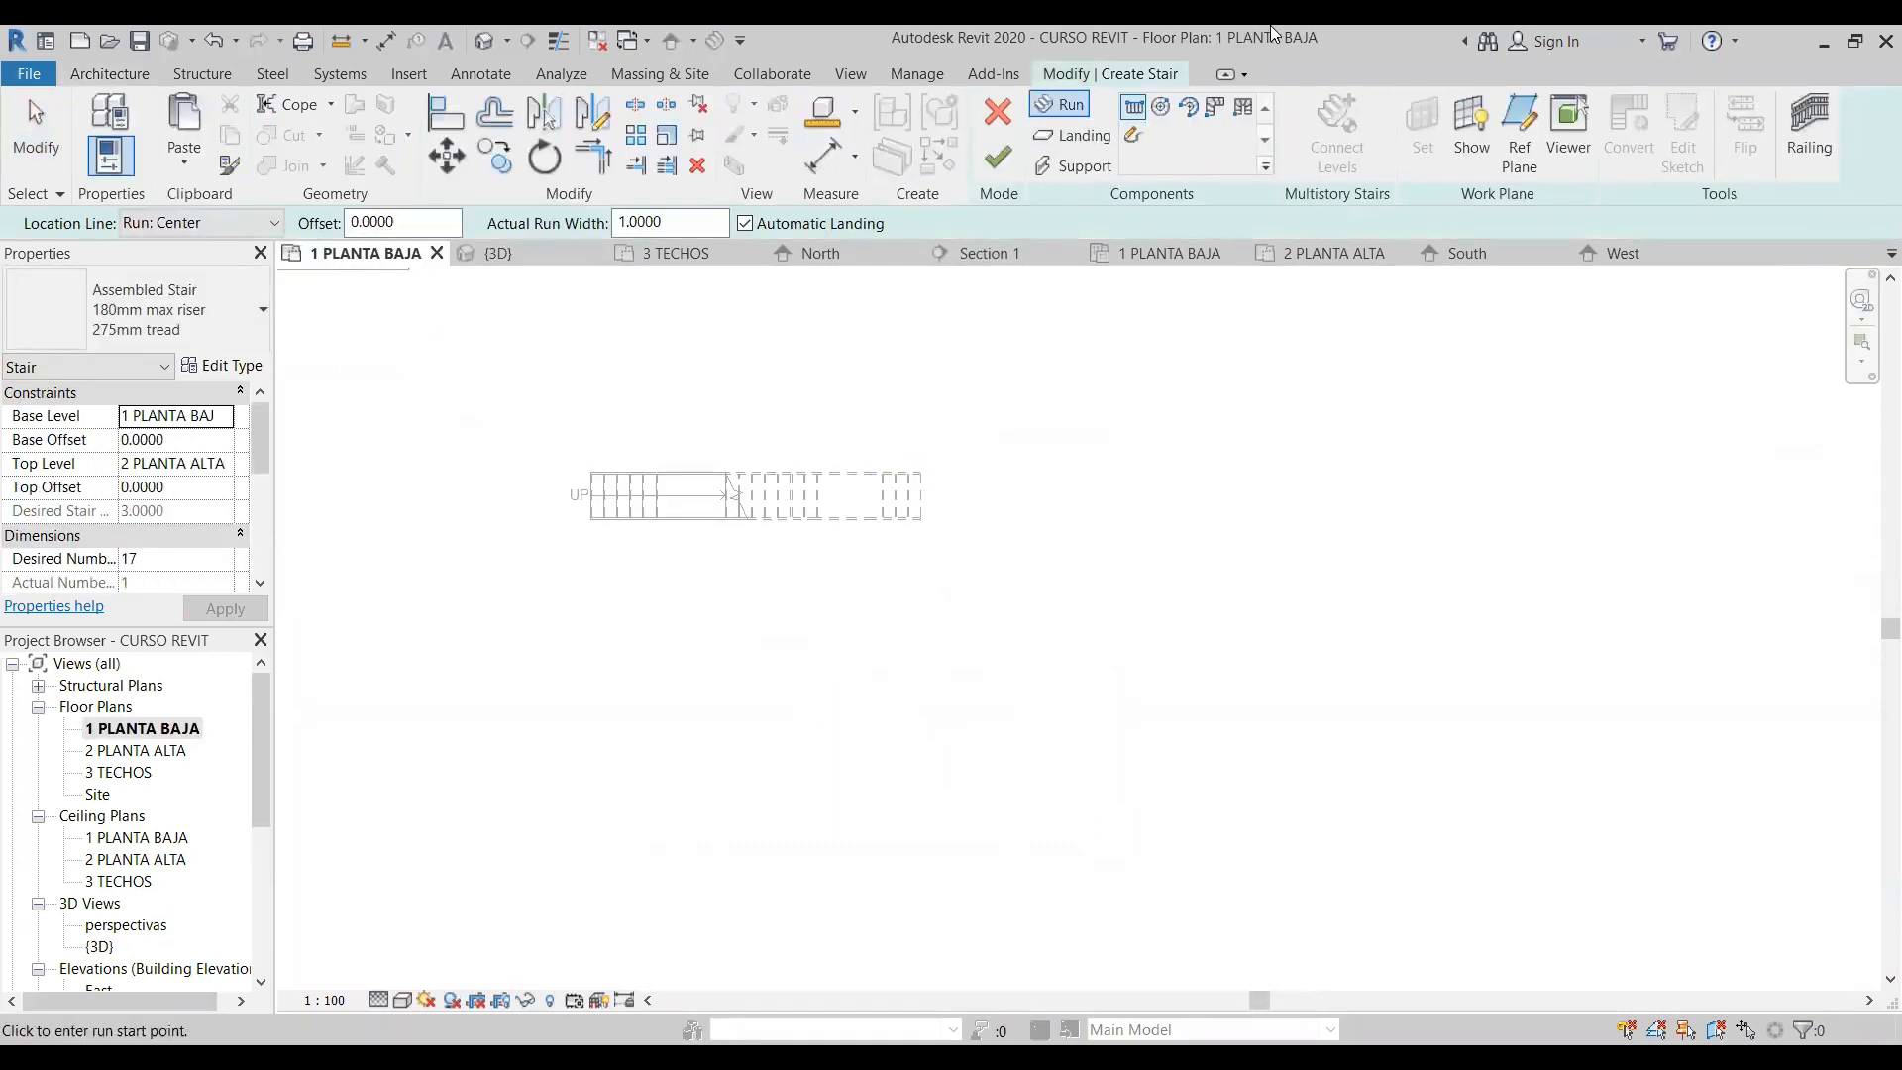
{"action": "left_click", "coordinate": [1136, 137]}
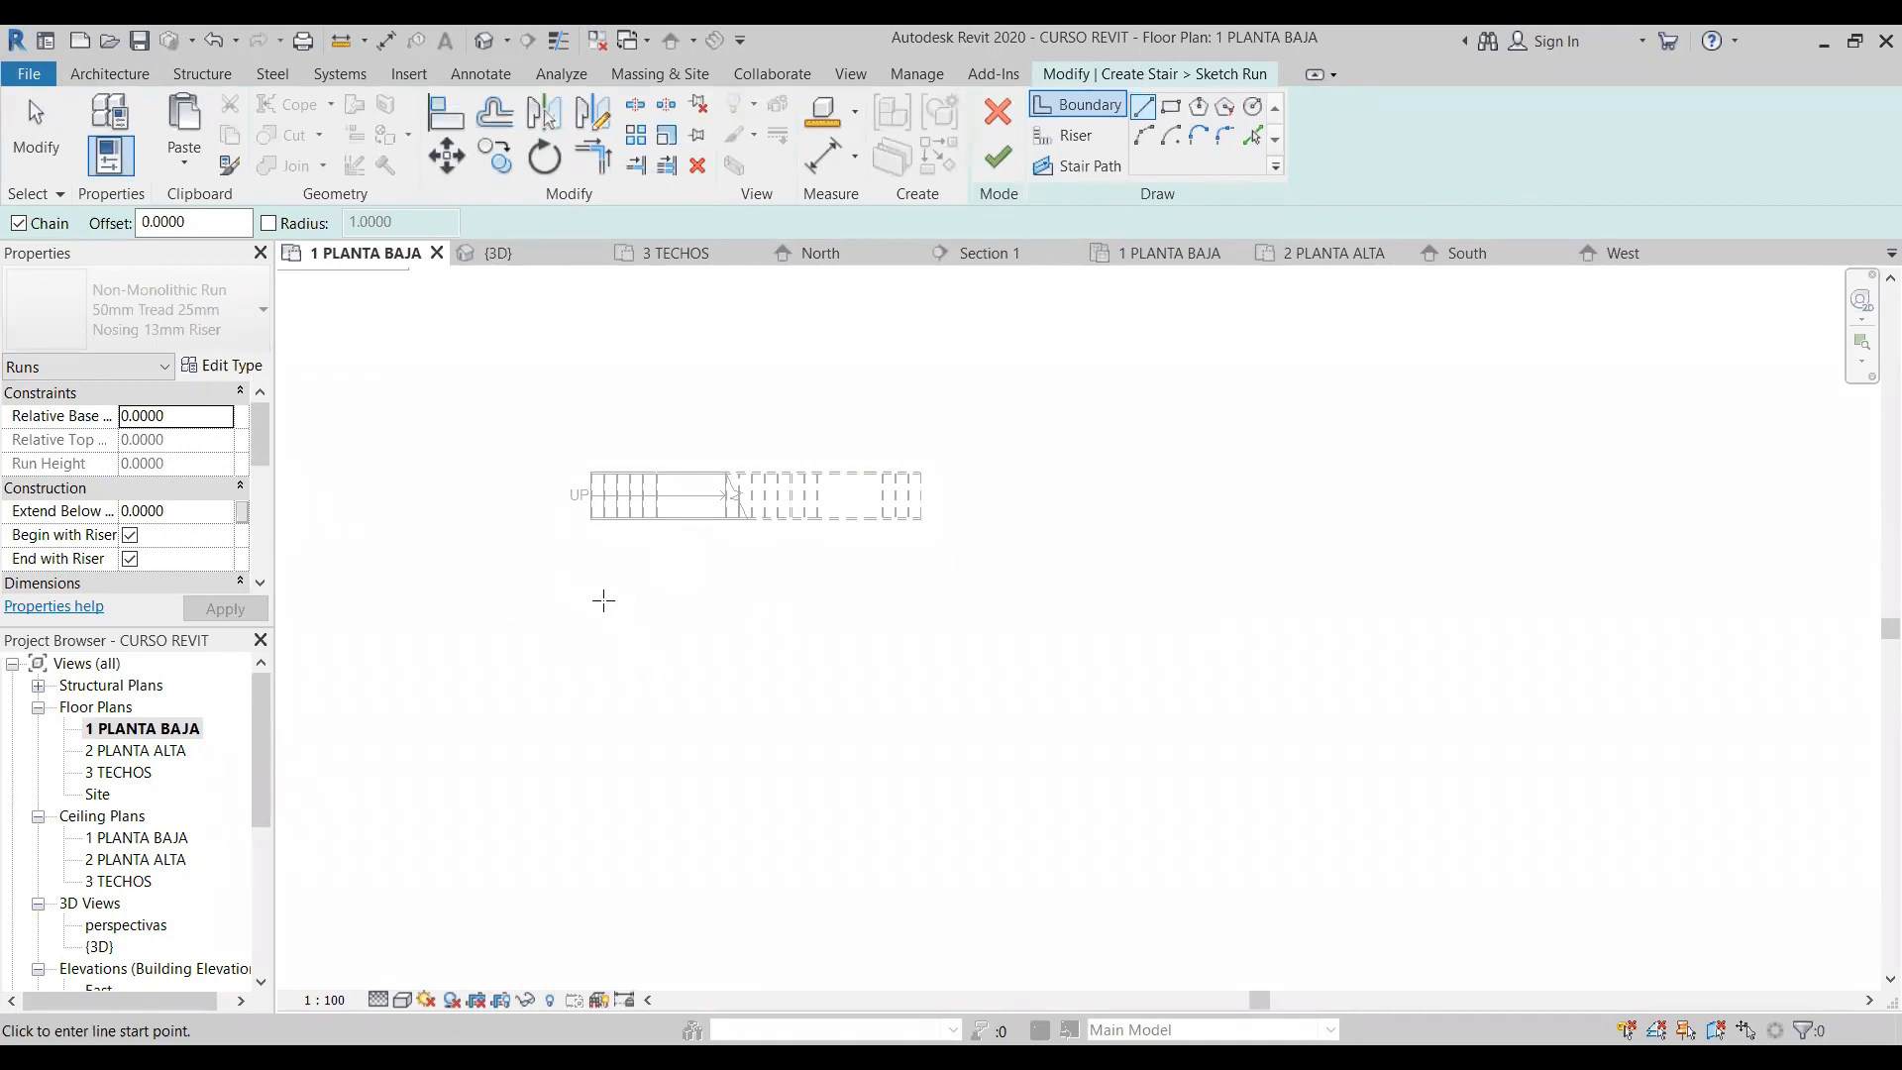
{"action": "scroll", "coordinate": [602, 584], "scroll_direction": "up", "scroll_amount": 1}
{"action": "left_click", "coordinate": [560, 584]}
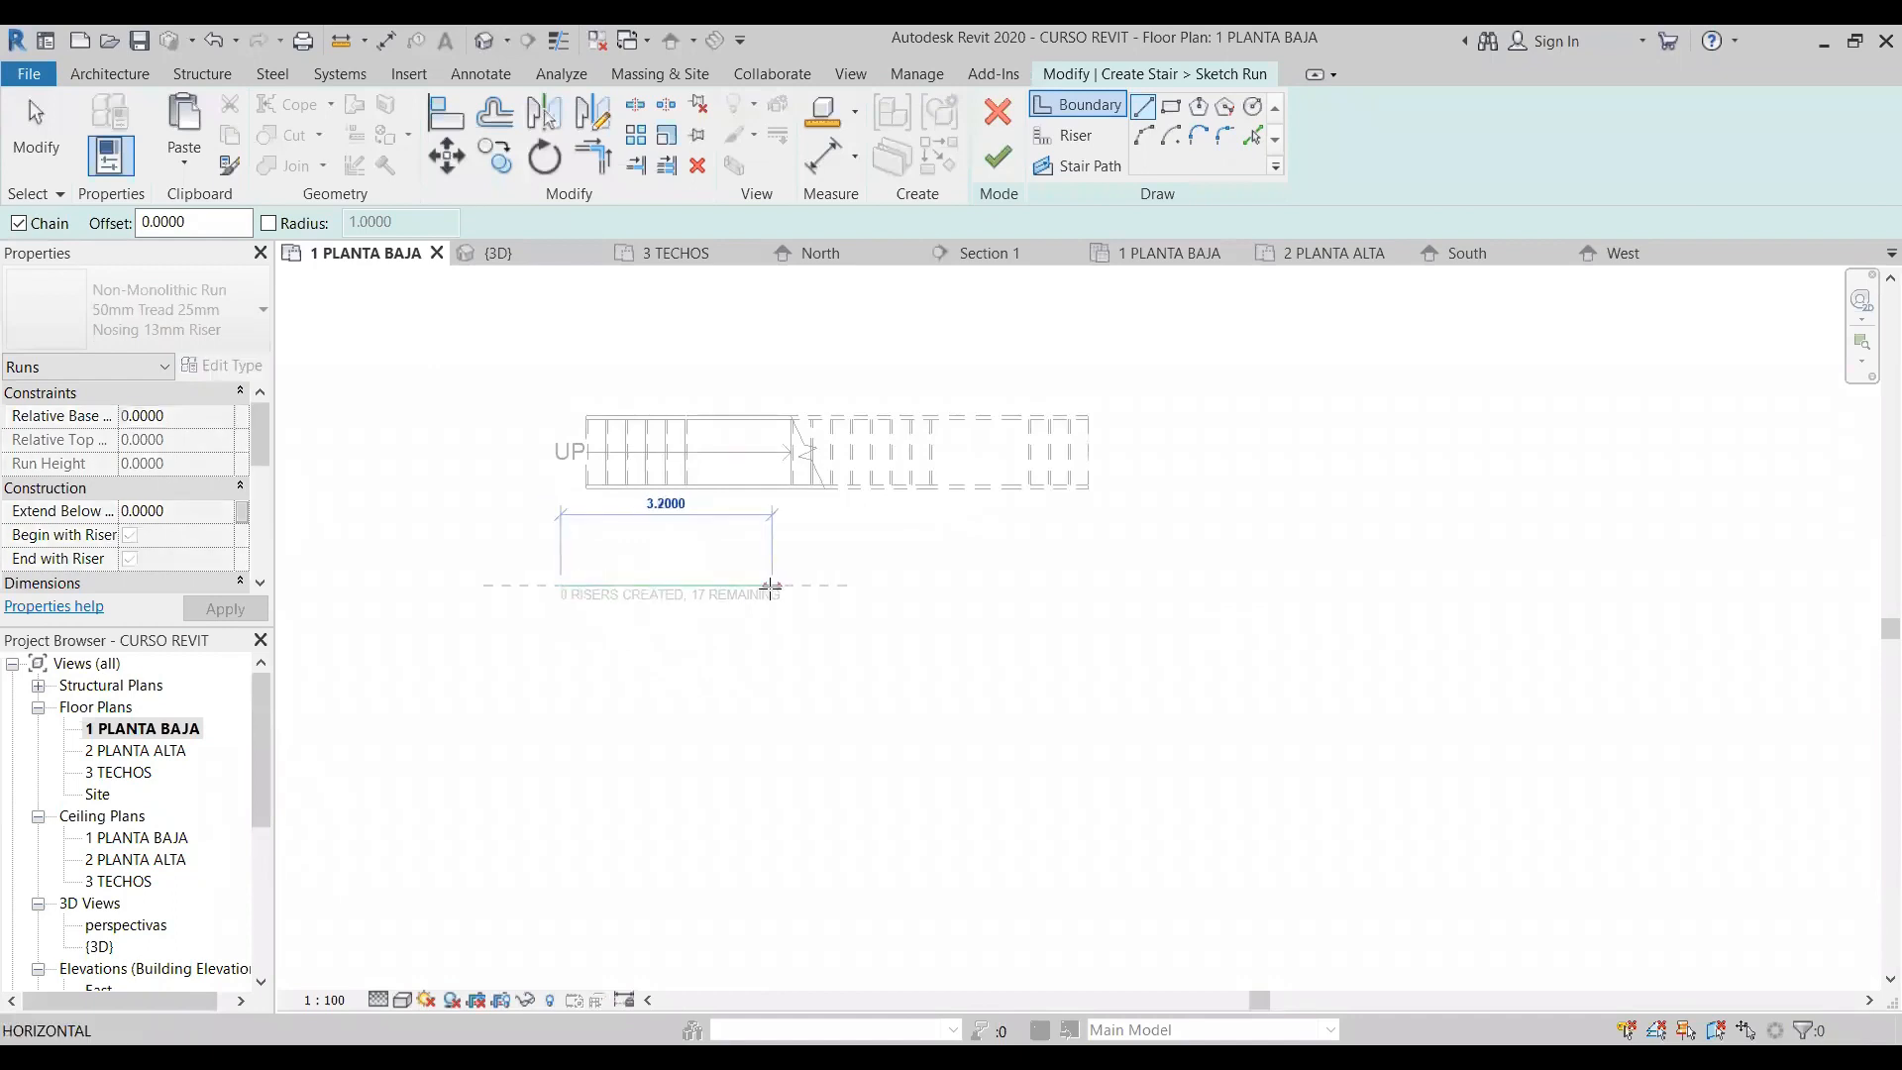
{"action": "left_click", "coordinate": [792, 585]}
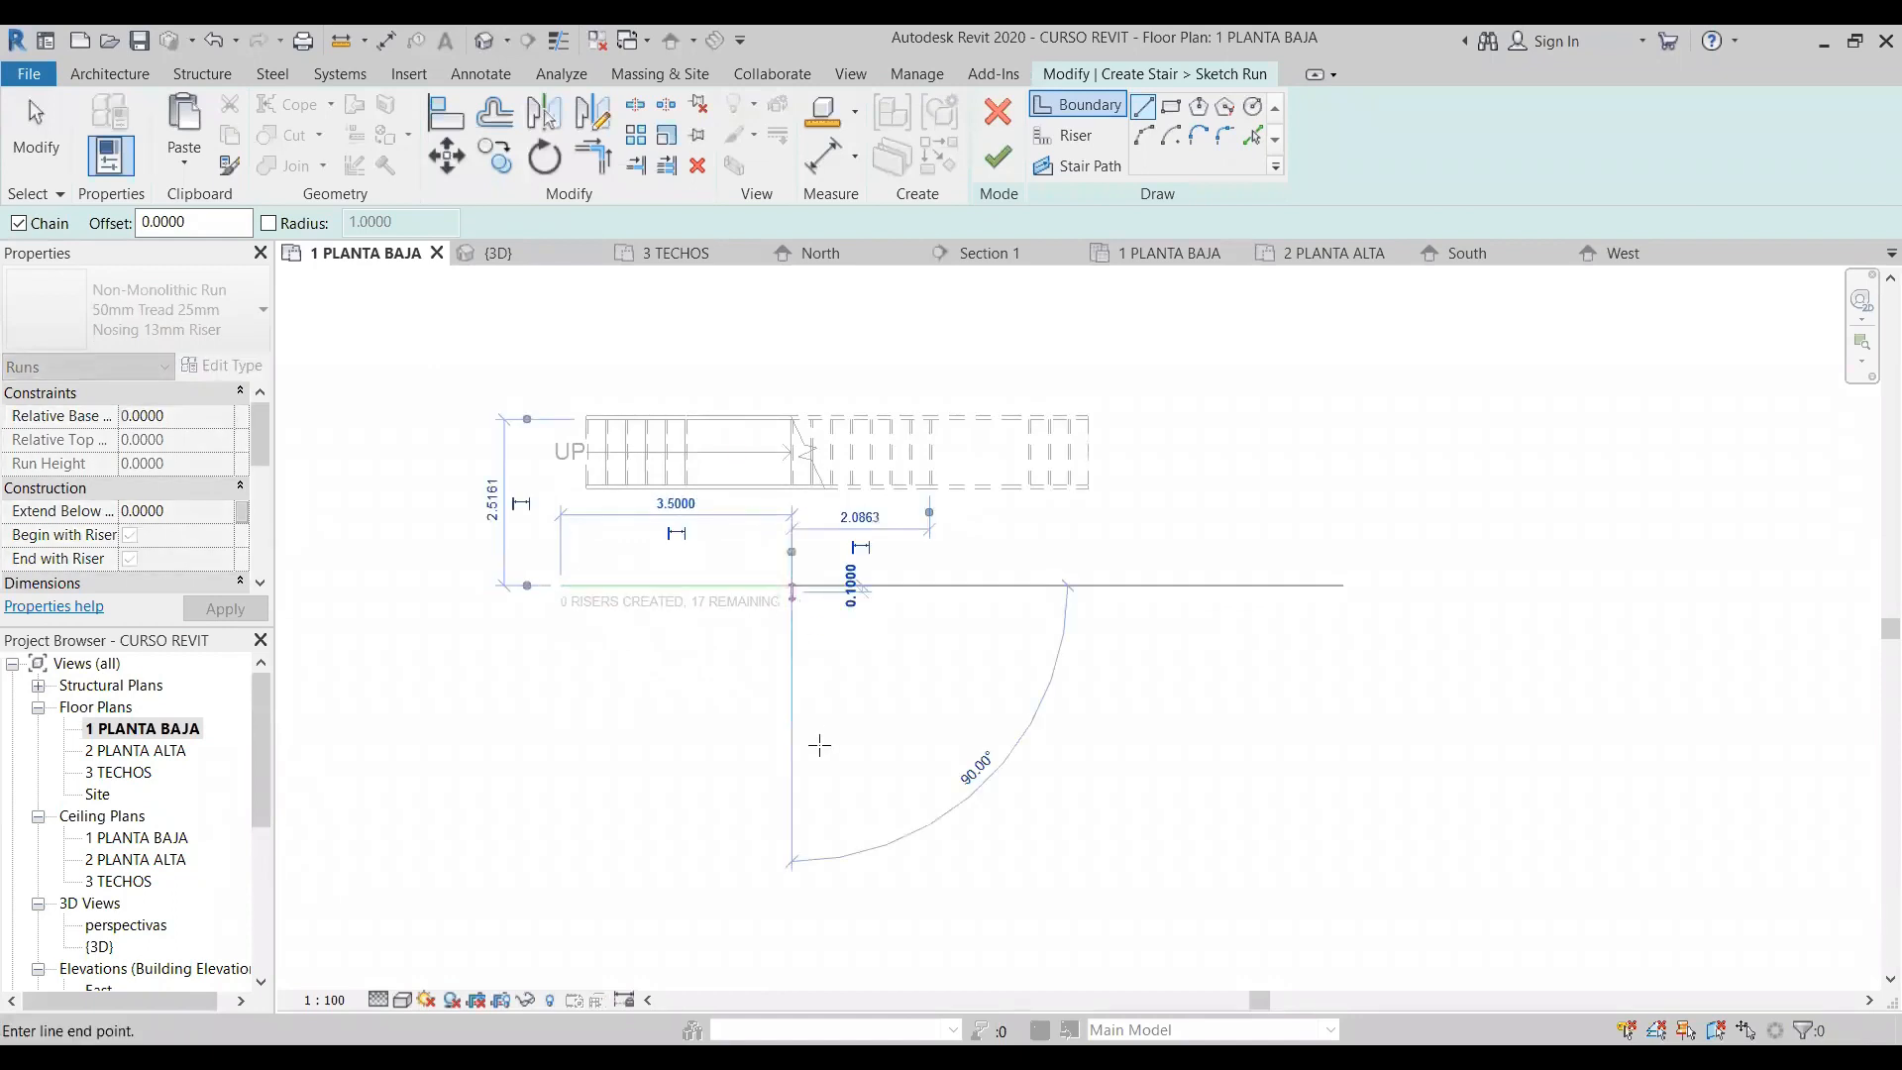
{"action": "left_click", "coordinate": [796, 763]}
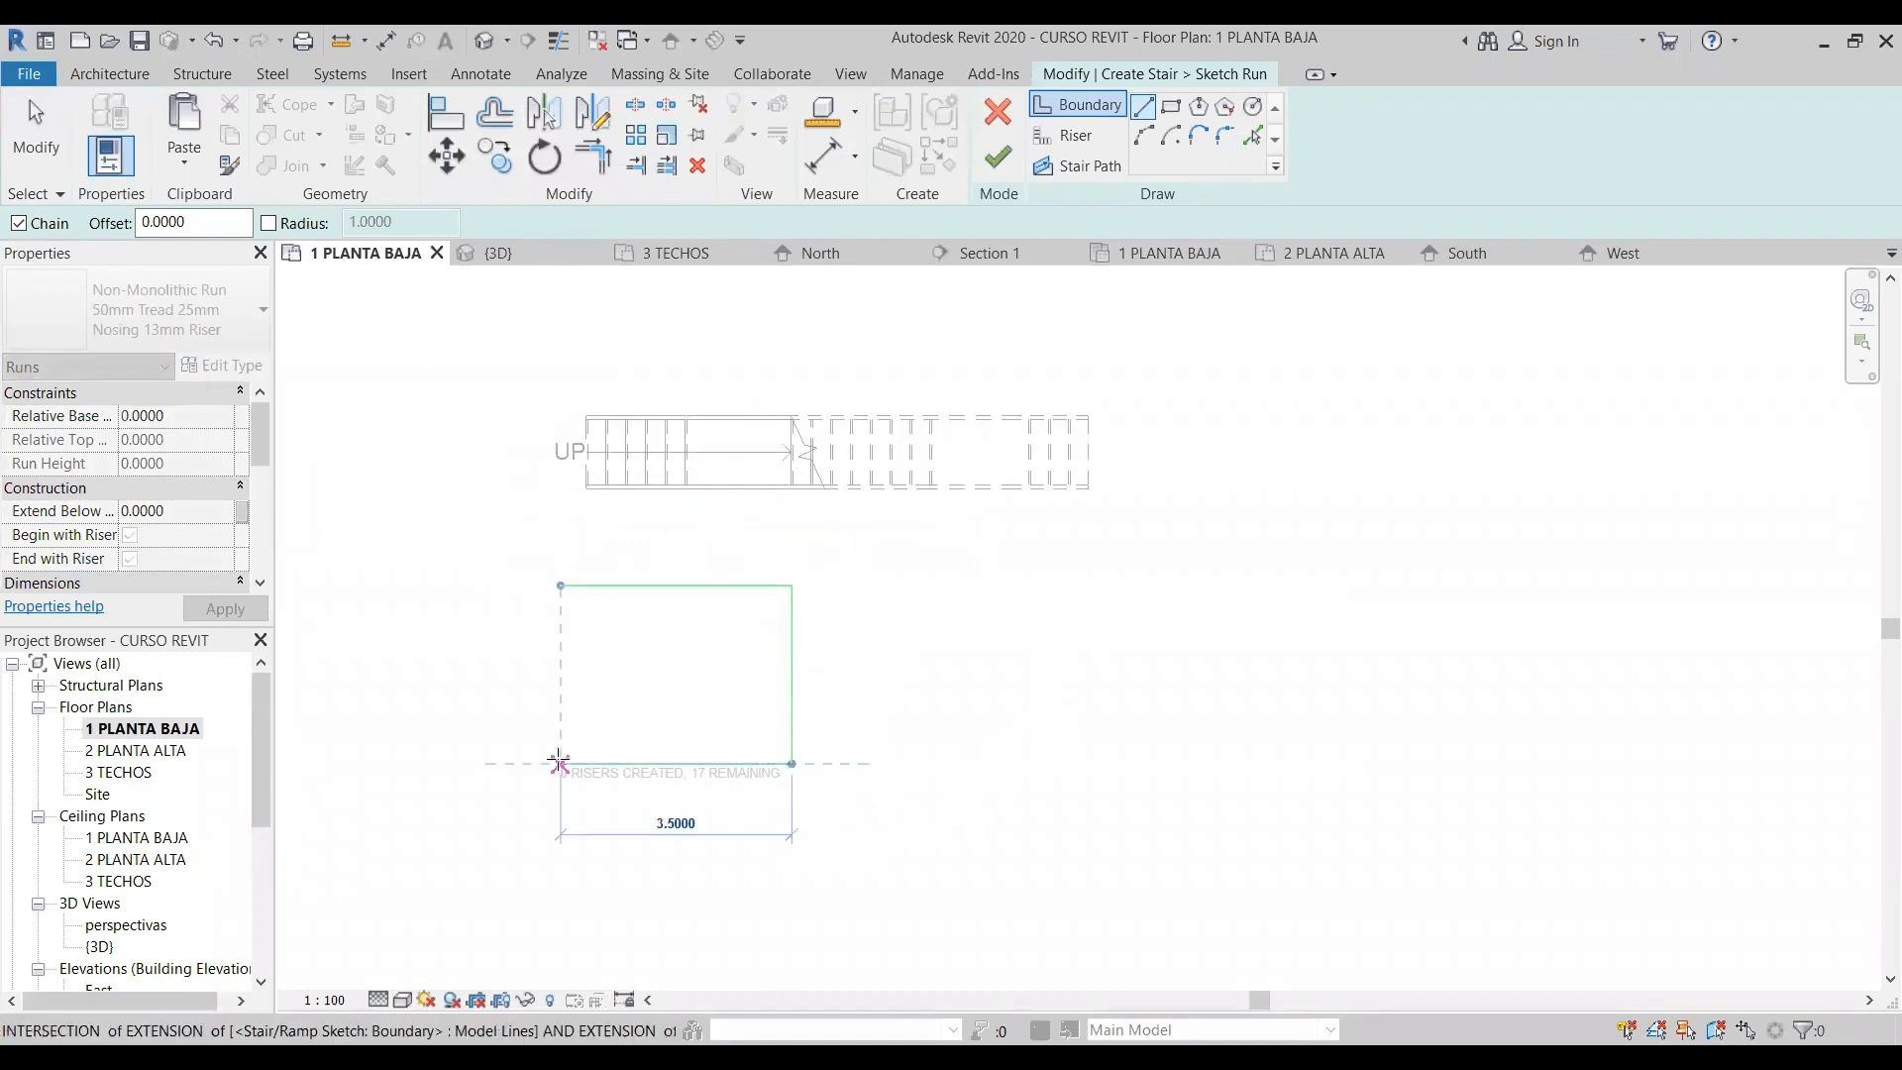
{"action": "left_click", "coordinate": [559, 763]}
{"action": "key", "text": "Escape"}
{"action": "key", "text": "Escape"}
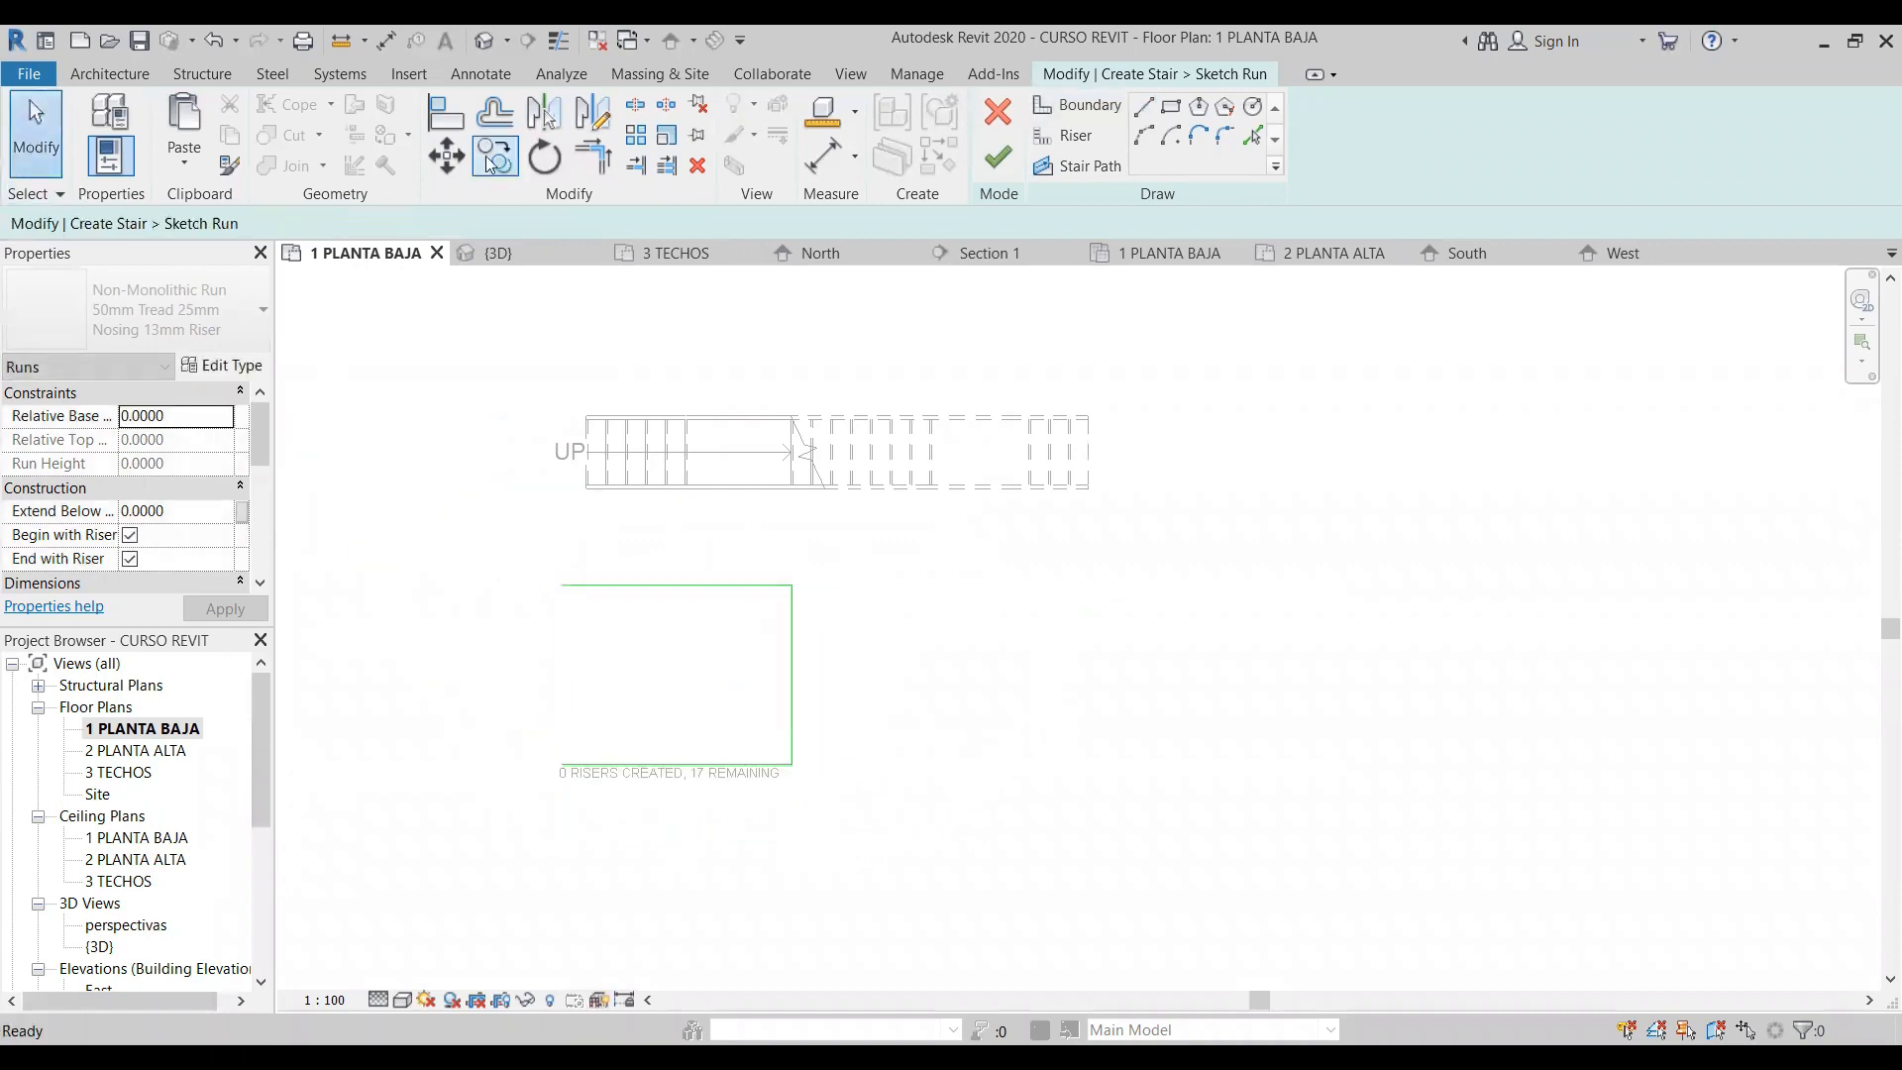
- Offset copies of the three outer boundary lines 1 m inward
{"action": "left_click", "coordinate": [495, 121]}
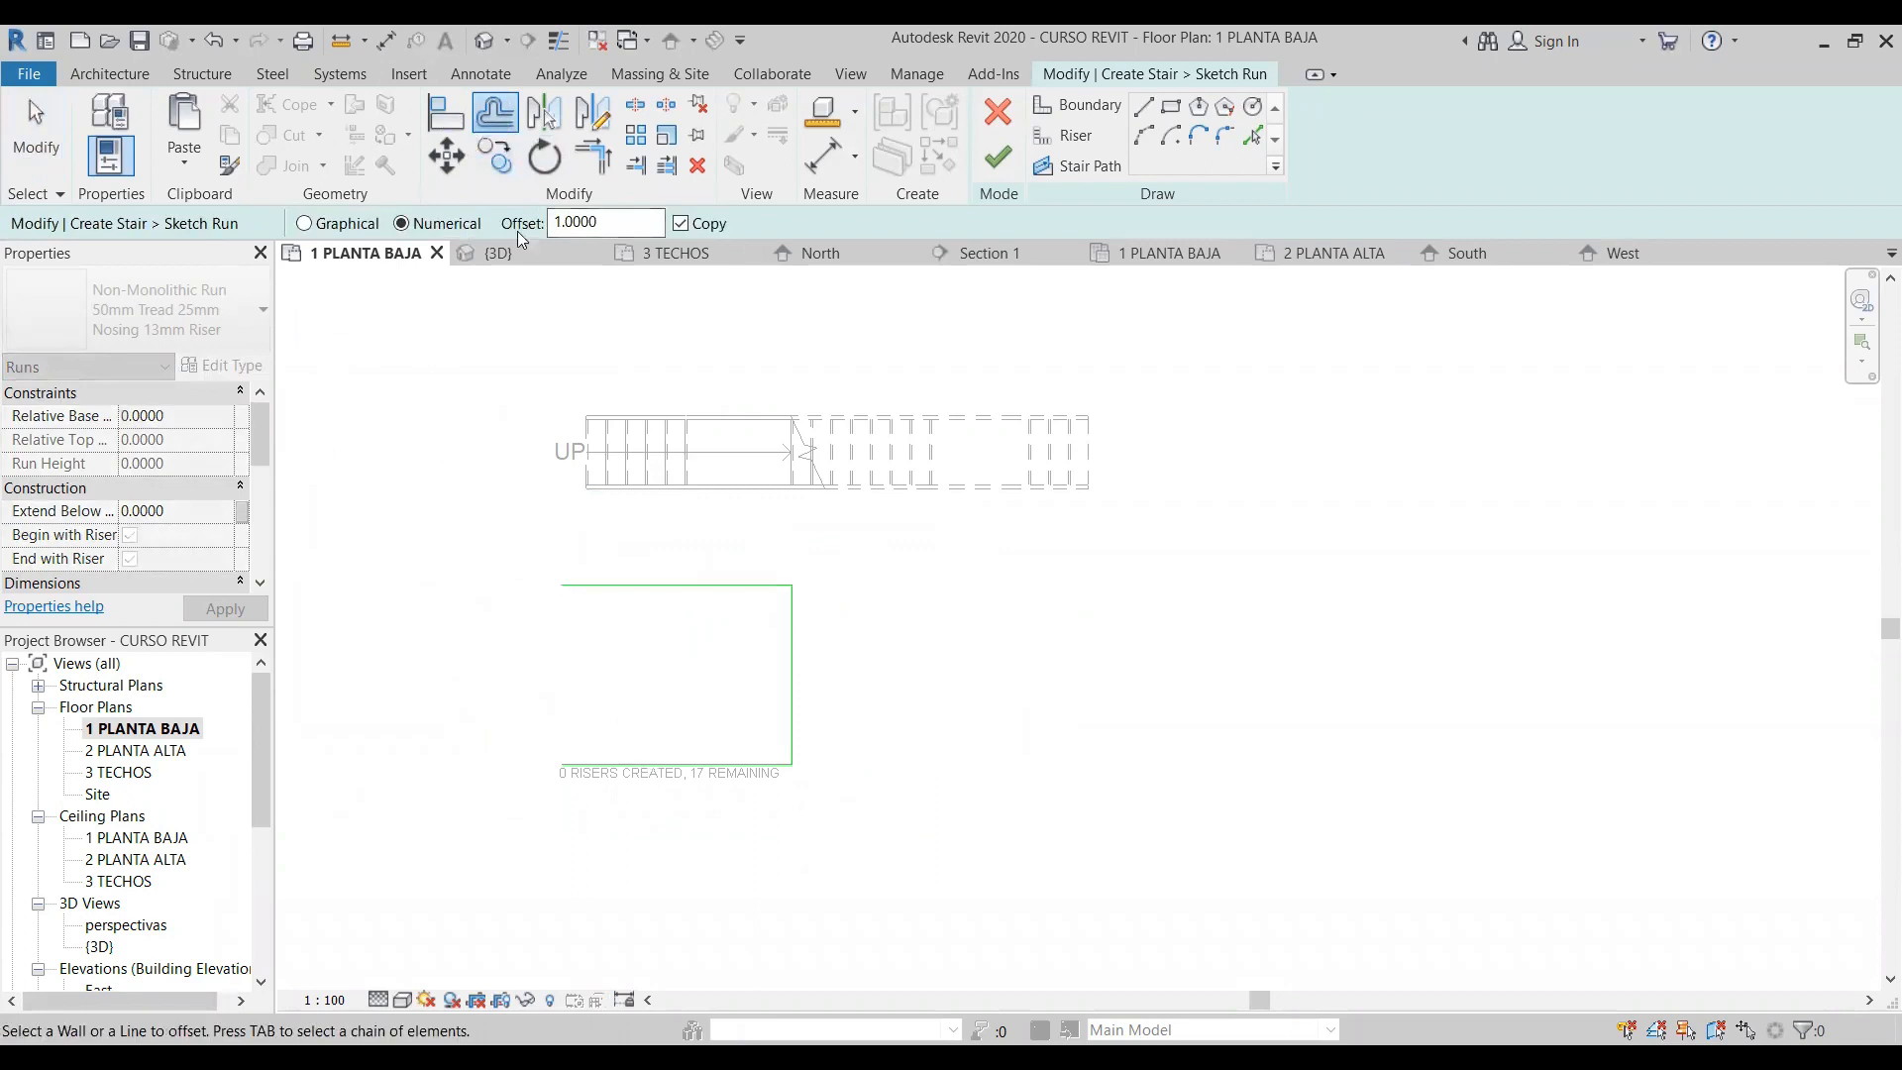
{"action": "left_click", "coordinate": [622, 760]}
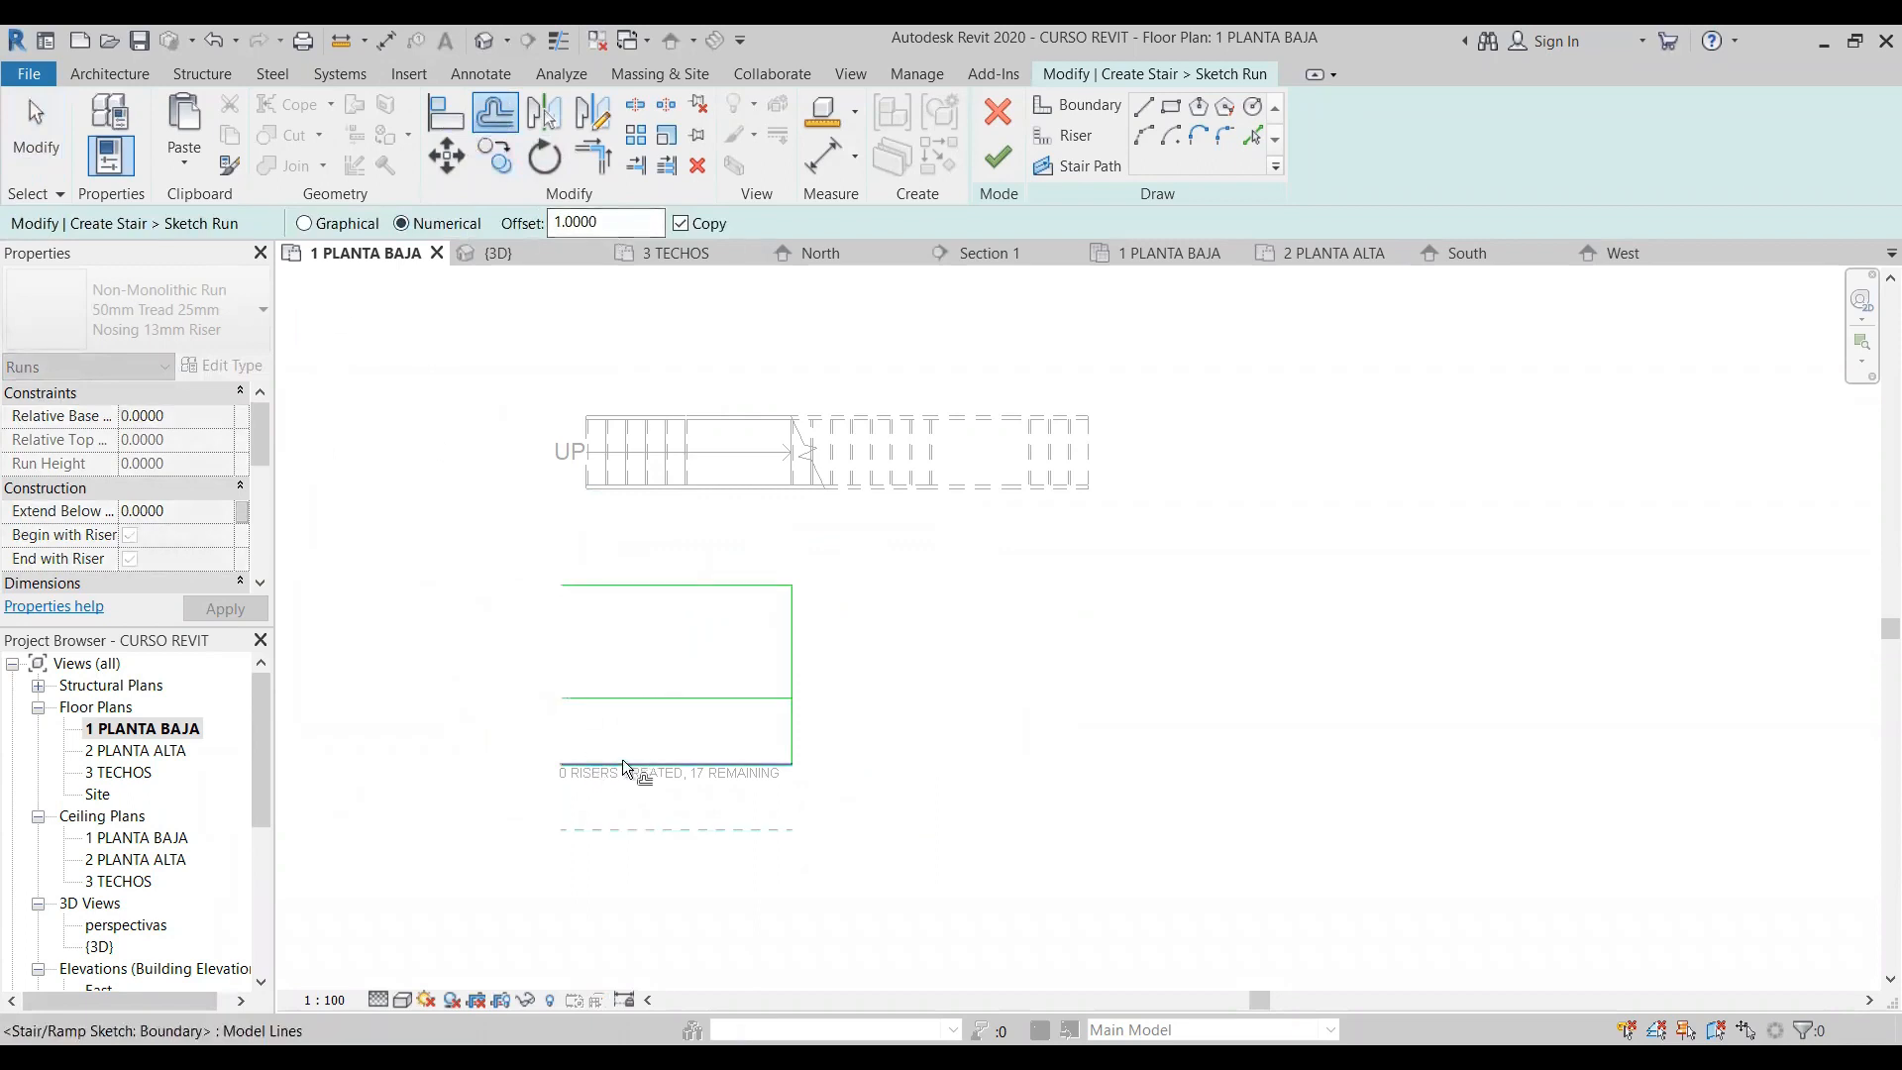
{"action": "left_click", "coordinate": [636, 588]}
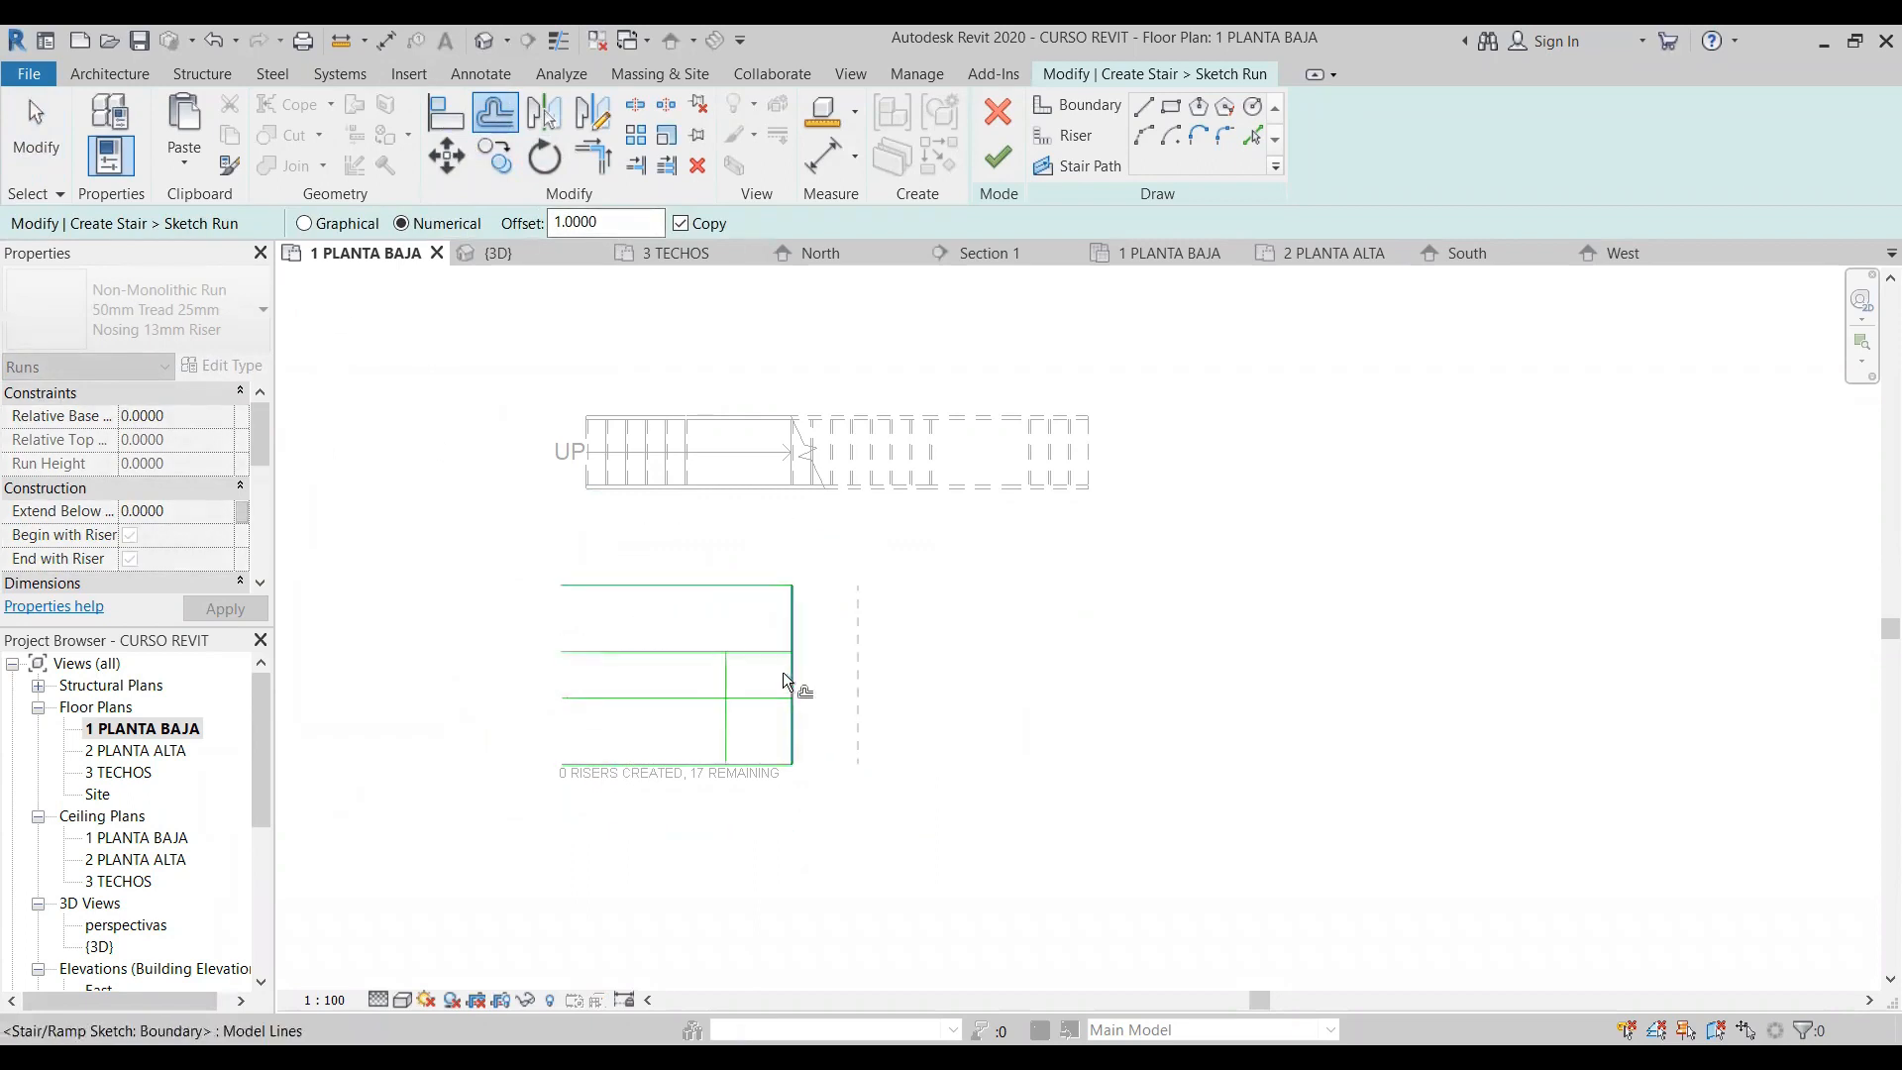
{"action": "key", "text": "Escape"}
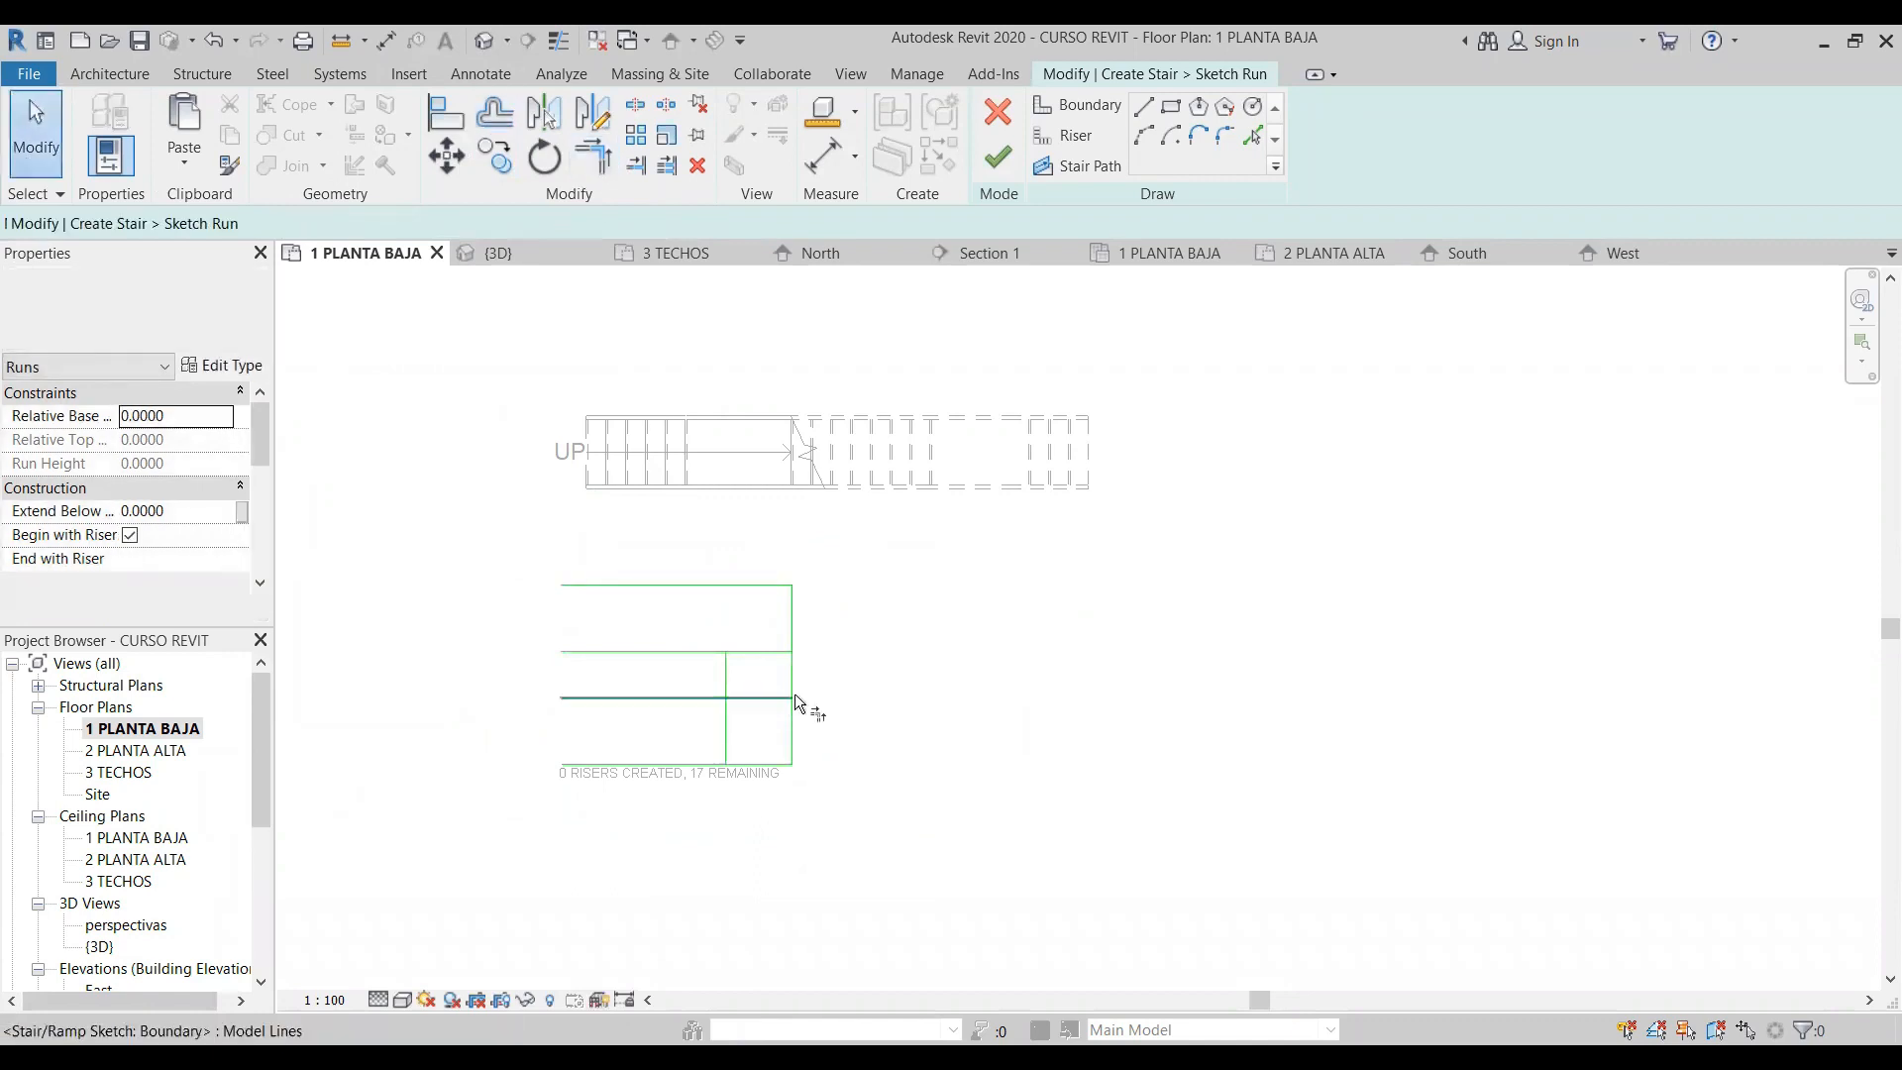
- Trim the three offset lines to each other at their corners to form the inner U-shaped boundary
{"action": "key", "text": "t"}
{"action": "key", "text": "r"}
{"action": "left_click", "coordinate": [728, 686]}
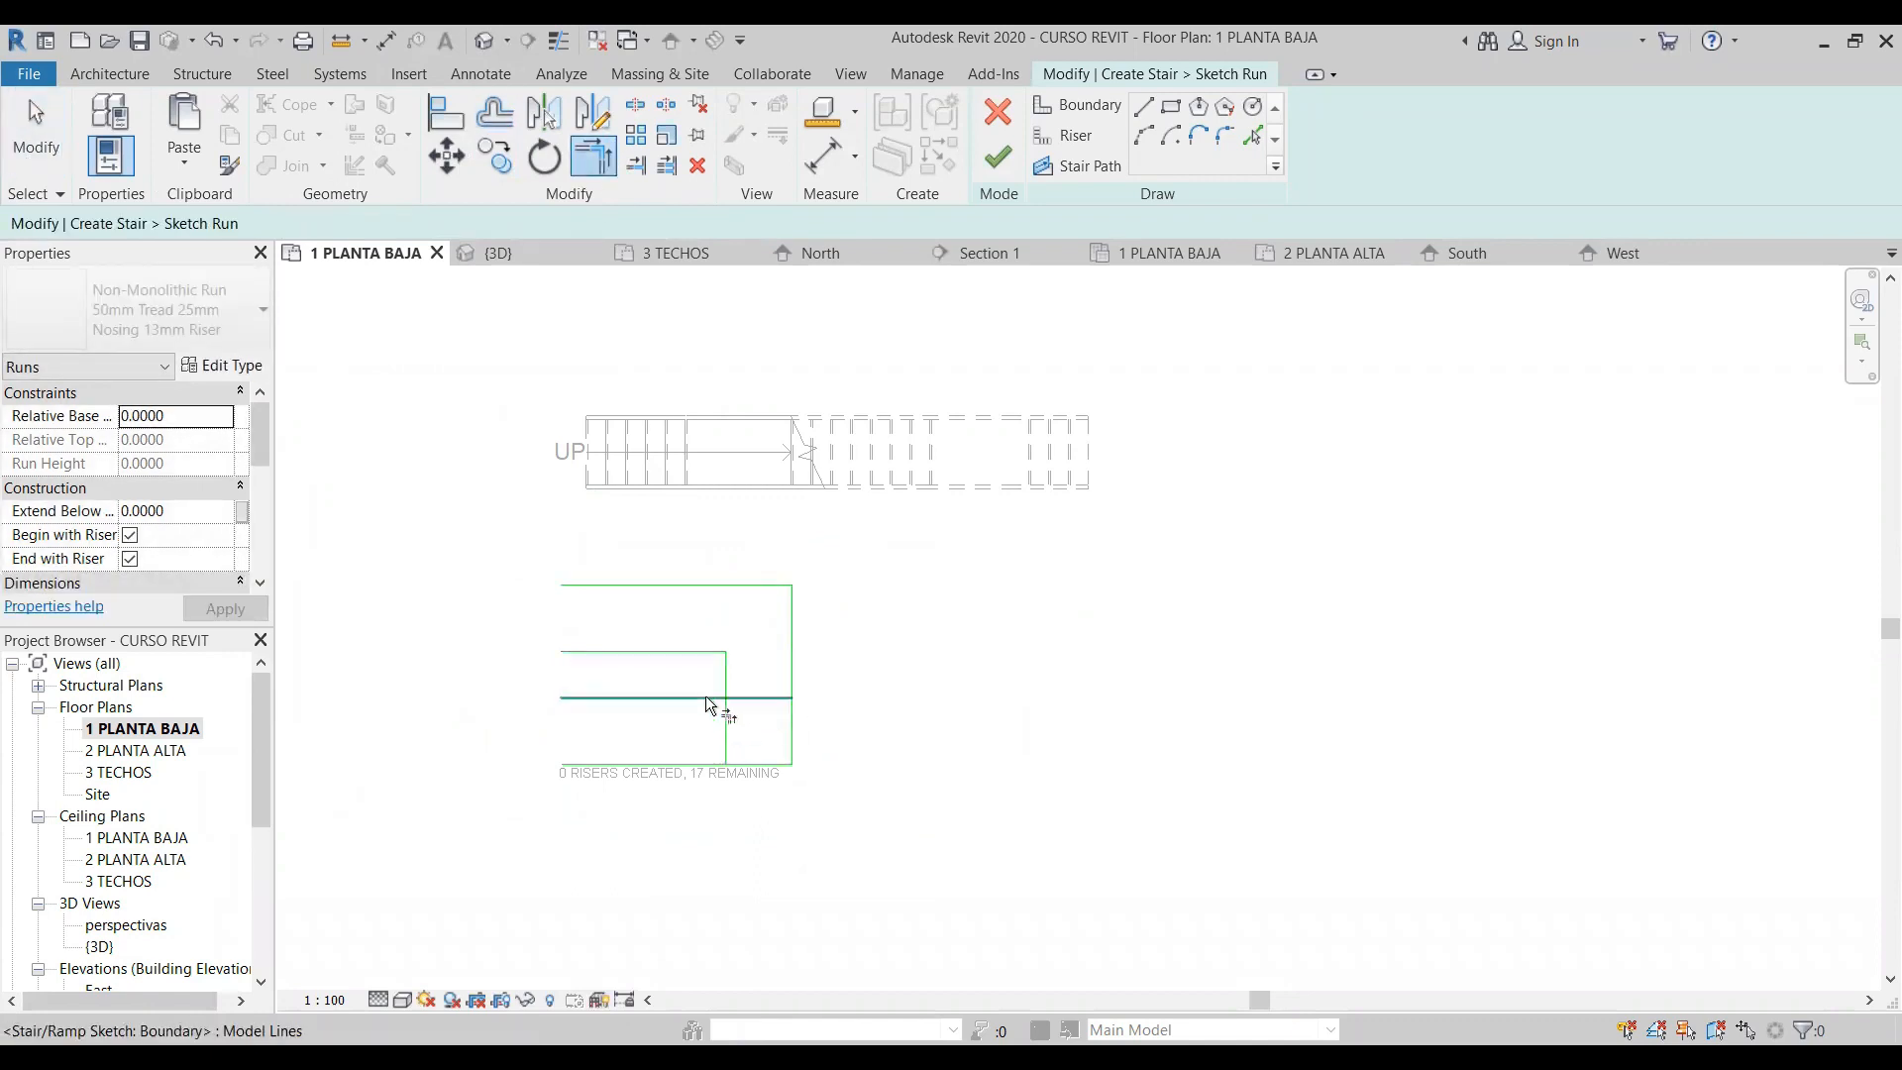
{"action": "left_click", "coordinate": [729, 686]}
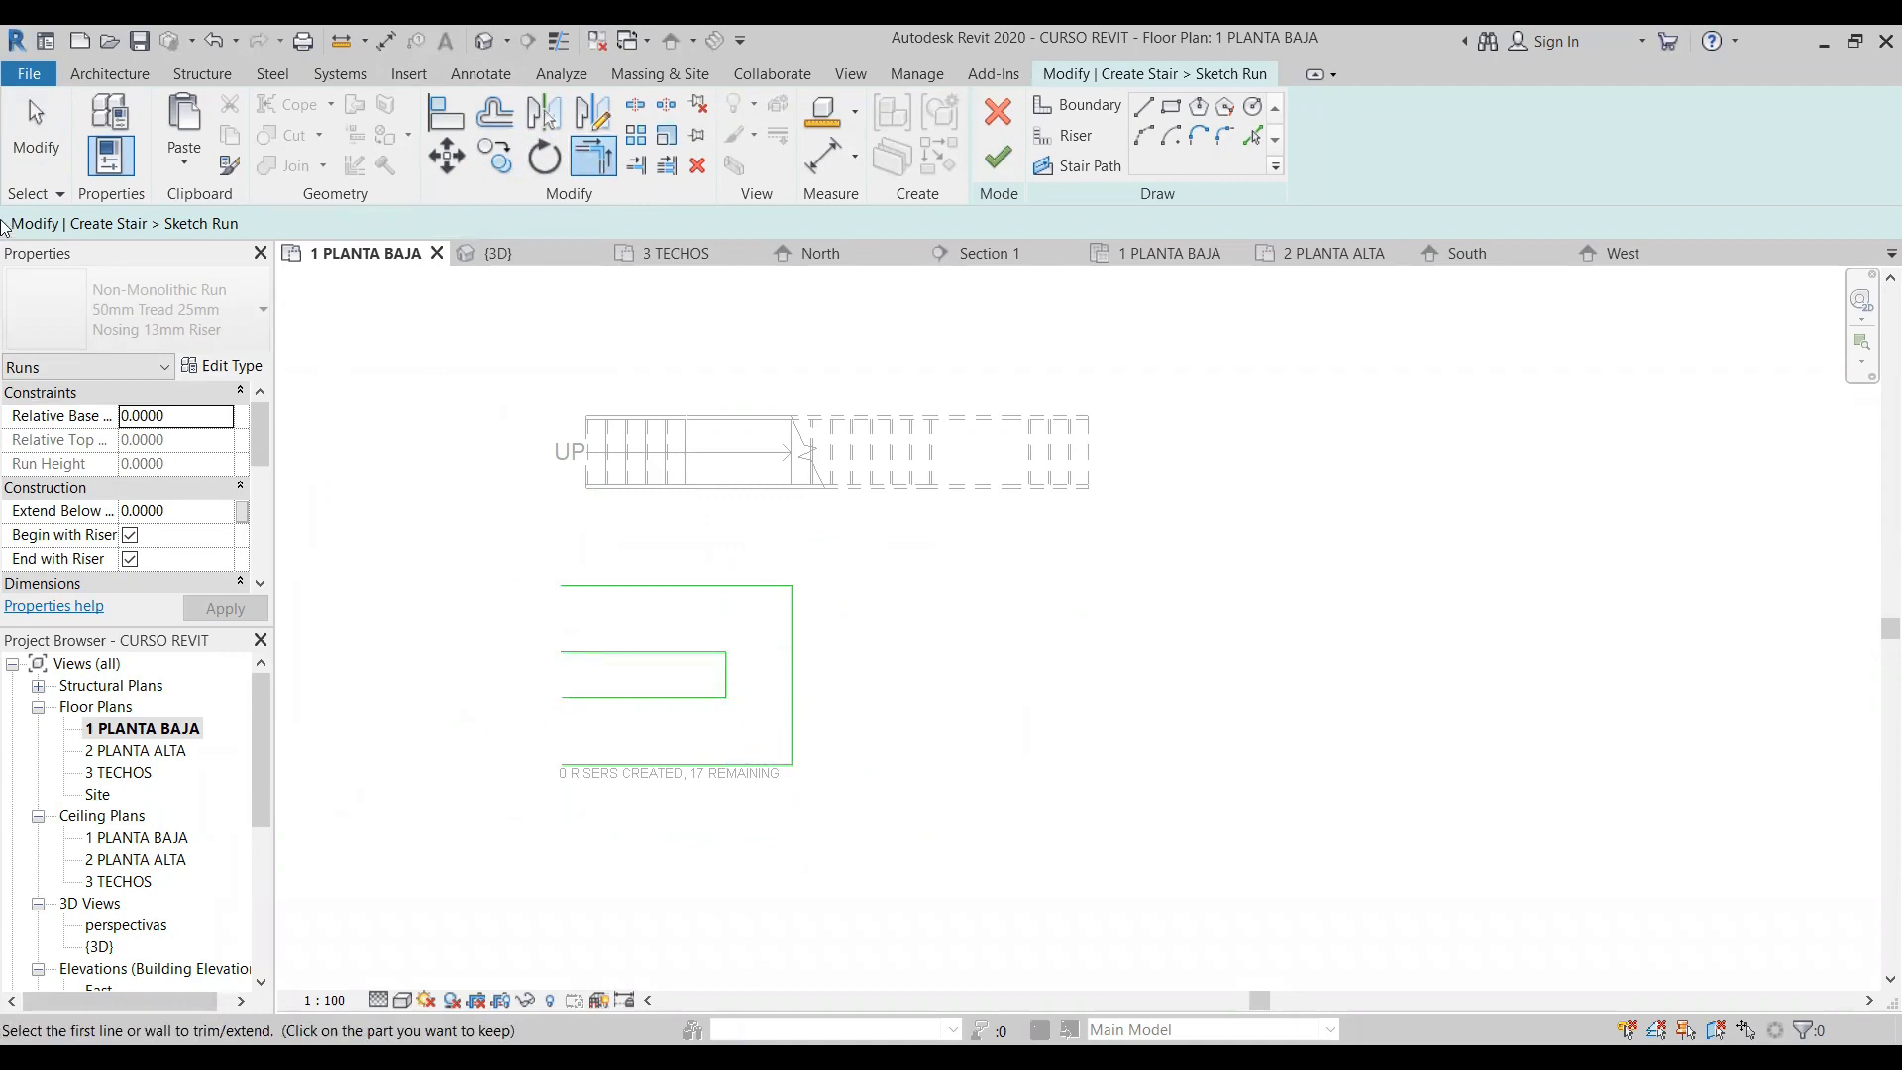
{"action": "left_click", "coordinate": [36, 133]}
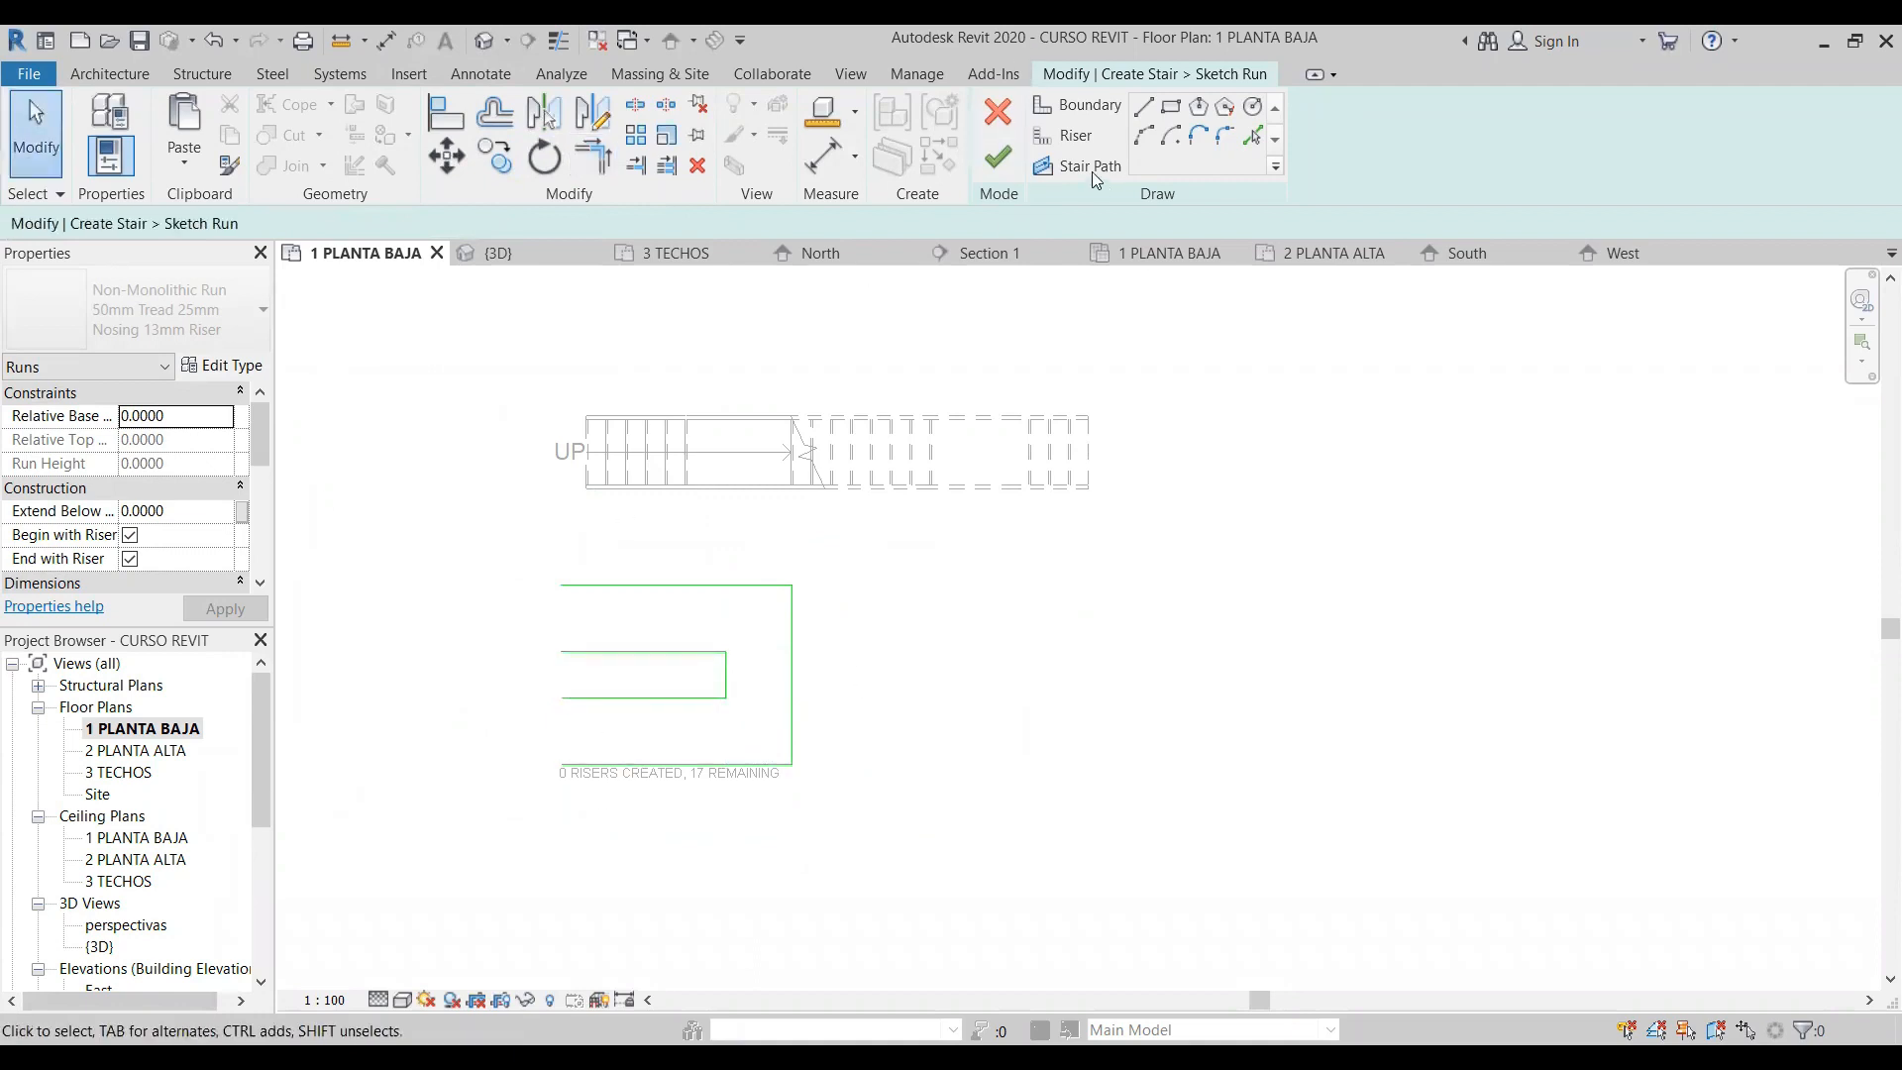
- Draw the first riser line across the open left end of the upper leg, joining the inner and outer boundaries
{"action": "left_click", "coordinate": [1064, 136]}
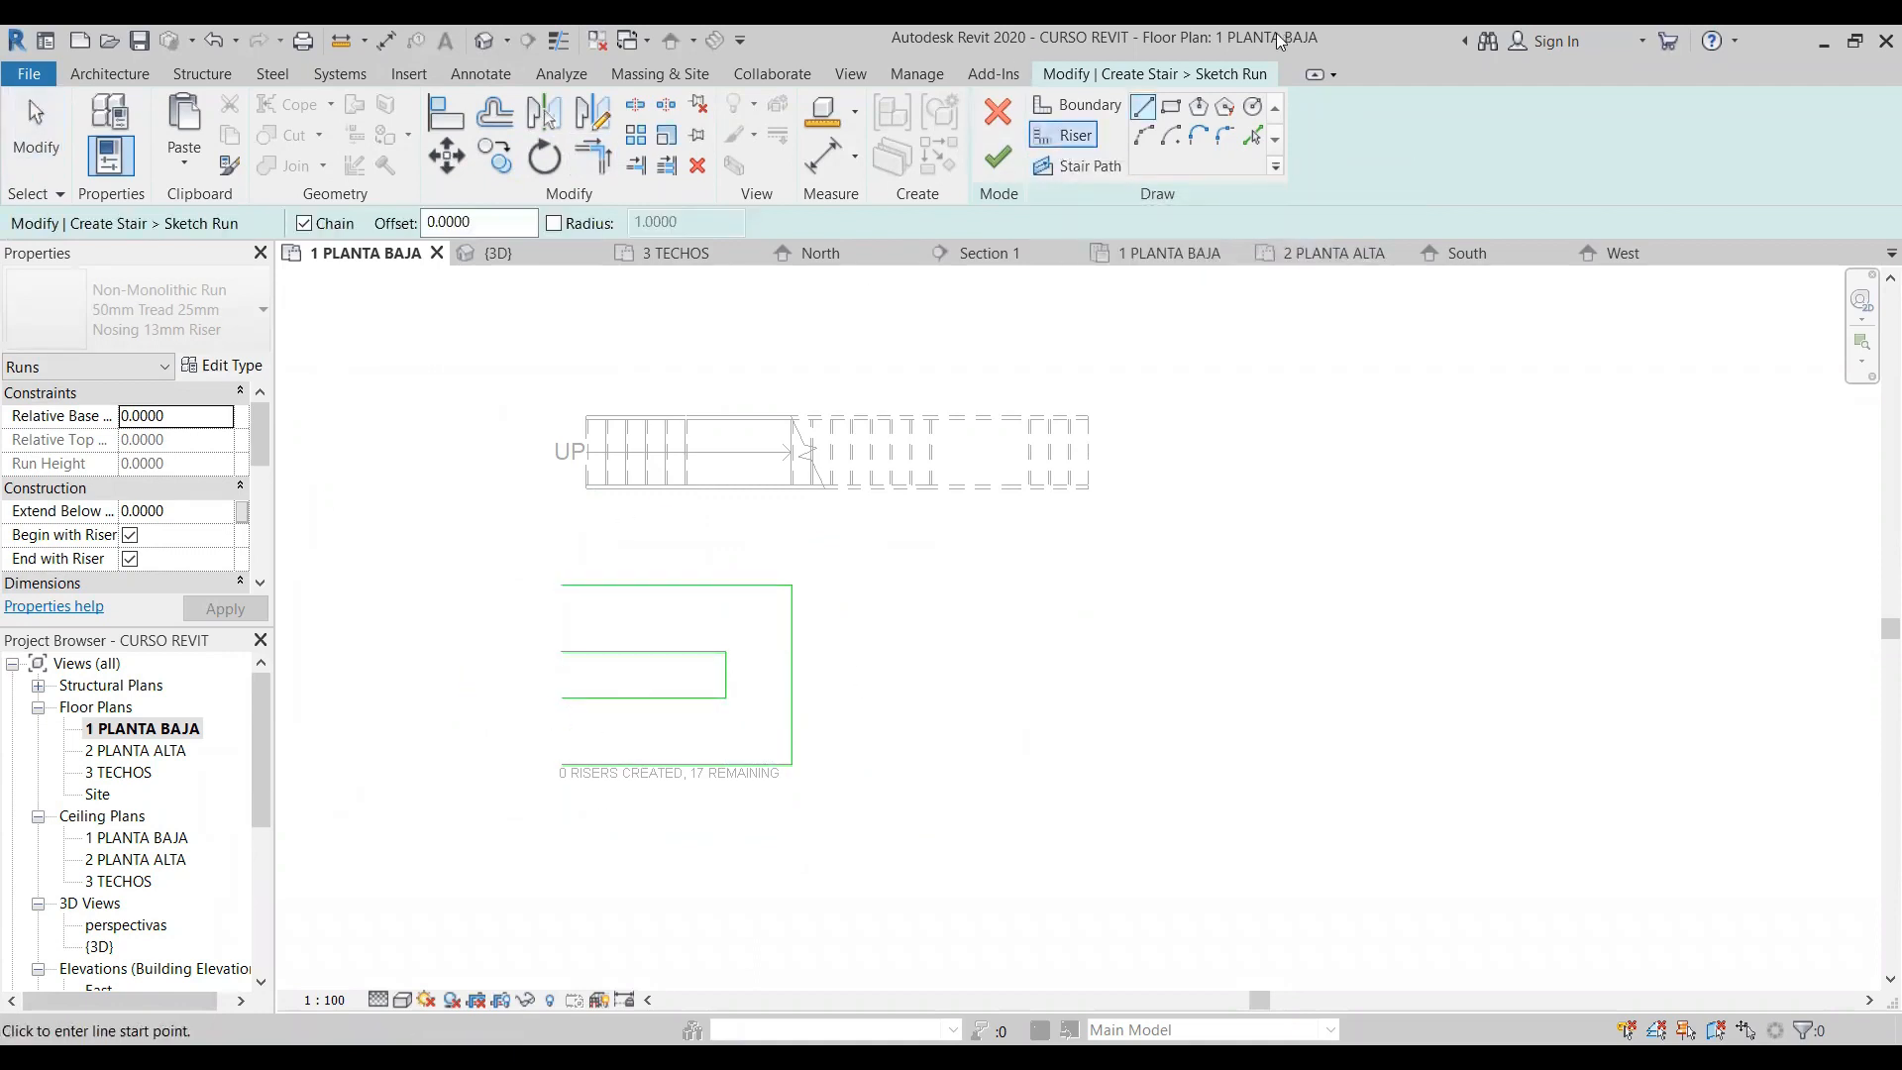
{"action": "left_click", "coordinate": [561, 652]}
{"action": "left_click", "coordinate": [562, 586]}
{"action": "key", "text": "Escape"}
{"action": "key", "text": "Escape"}
- Offset copies of the first riser repeatedly at 0.3 m to the right until the upper leg has seven risers
{"action": "scroll", "coordinate": [505, 647], "scroll_direction": "up", "scroll_amount": 3}
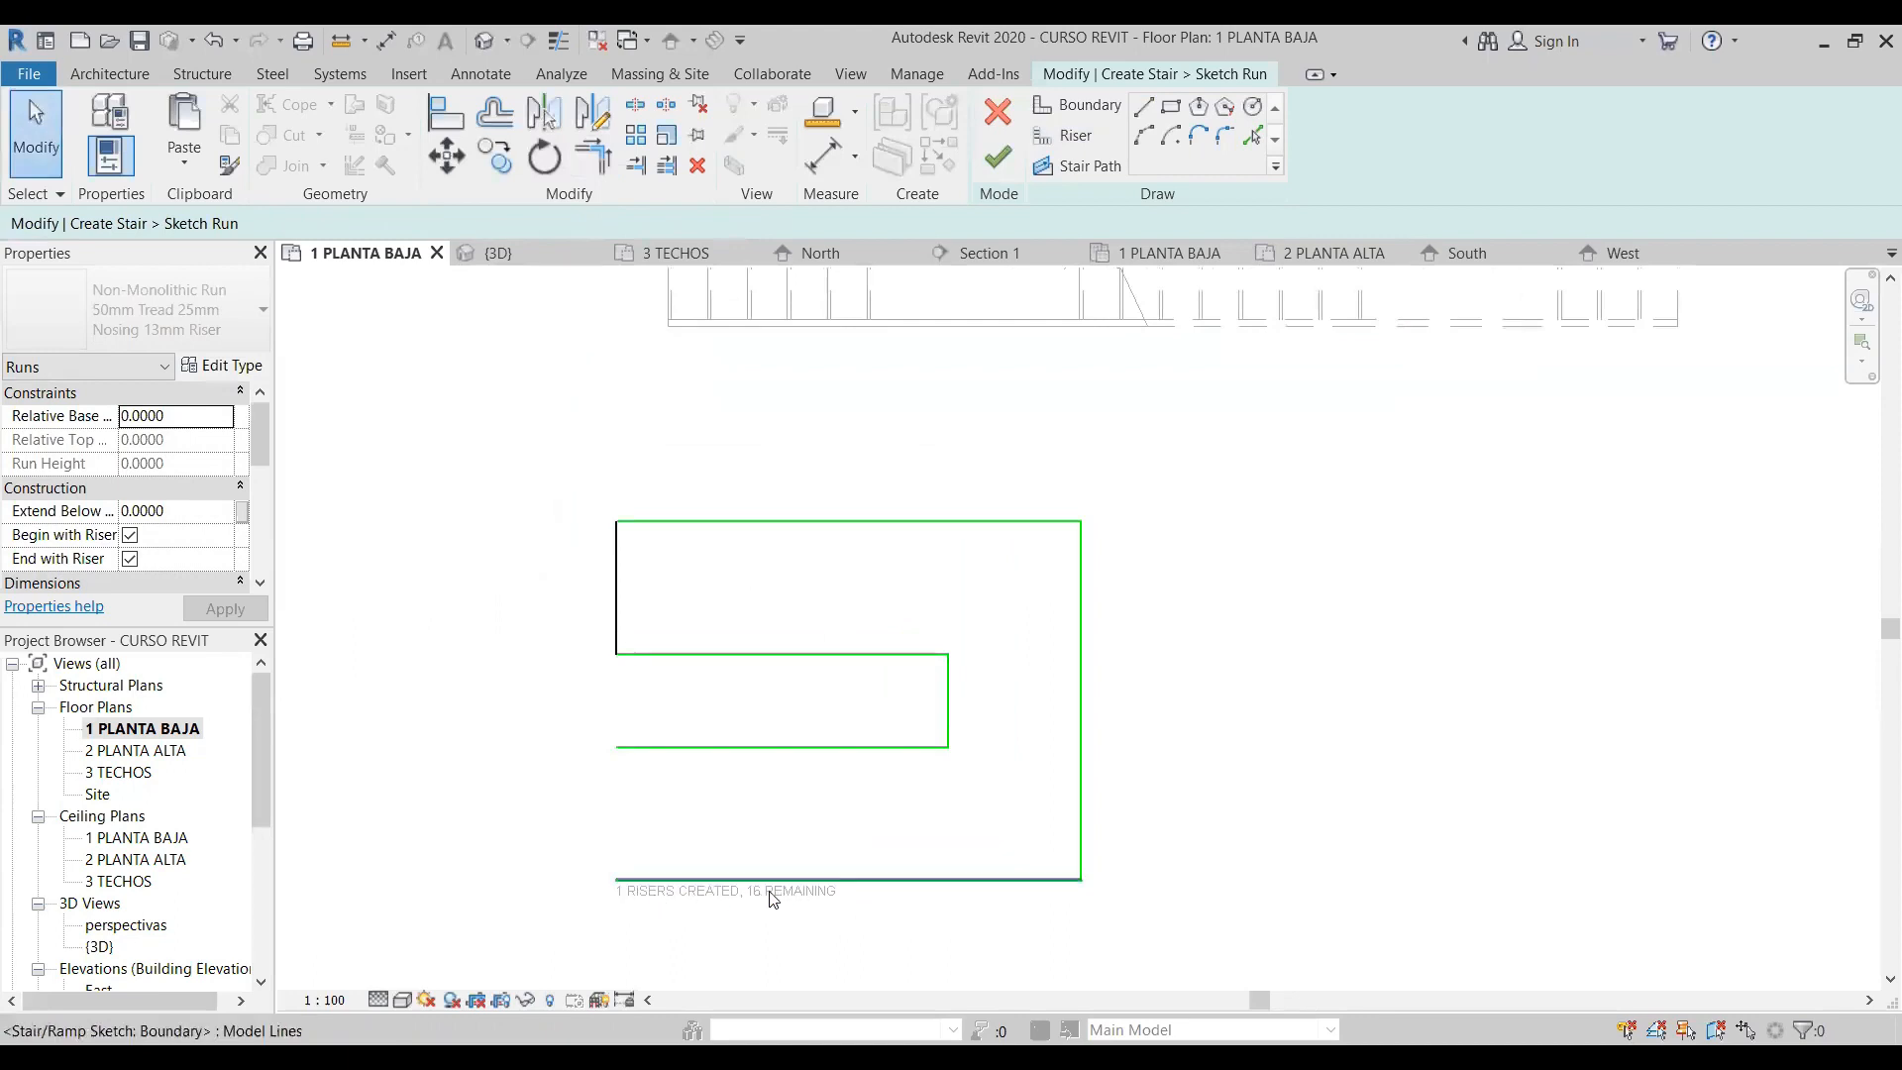
{"action": "scroll", "coordinate": [269, 477], "scroll_direction": "down", "scroll_amount": 5}
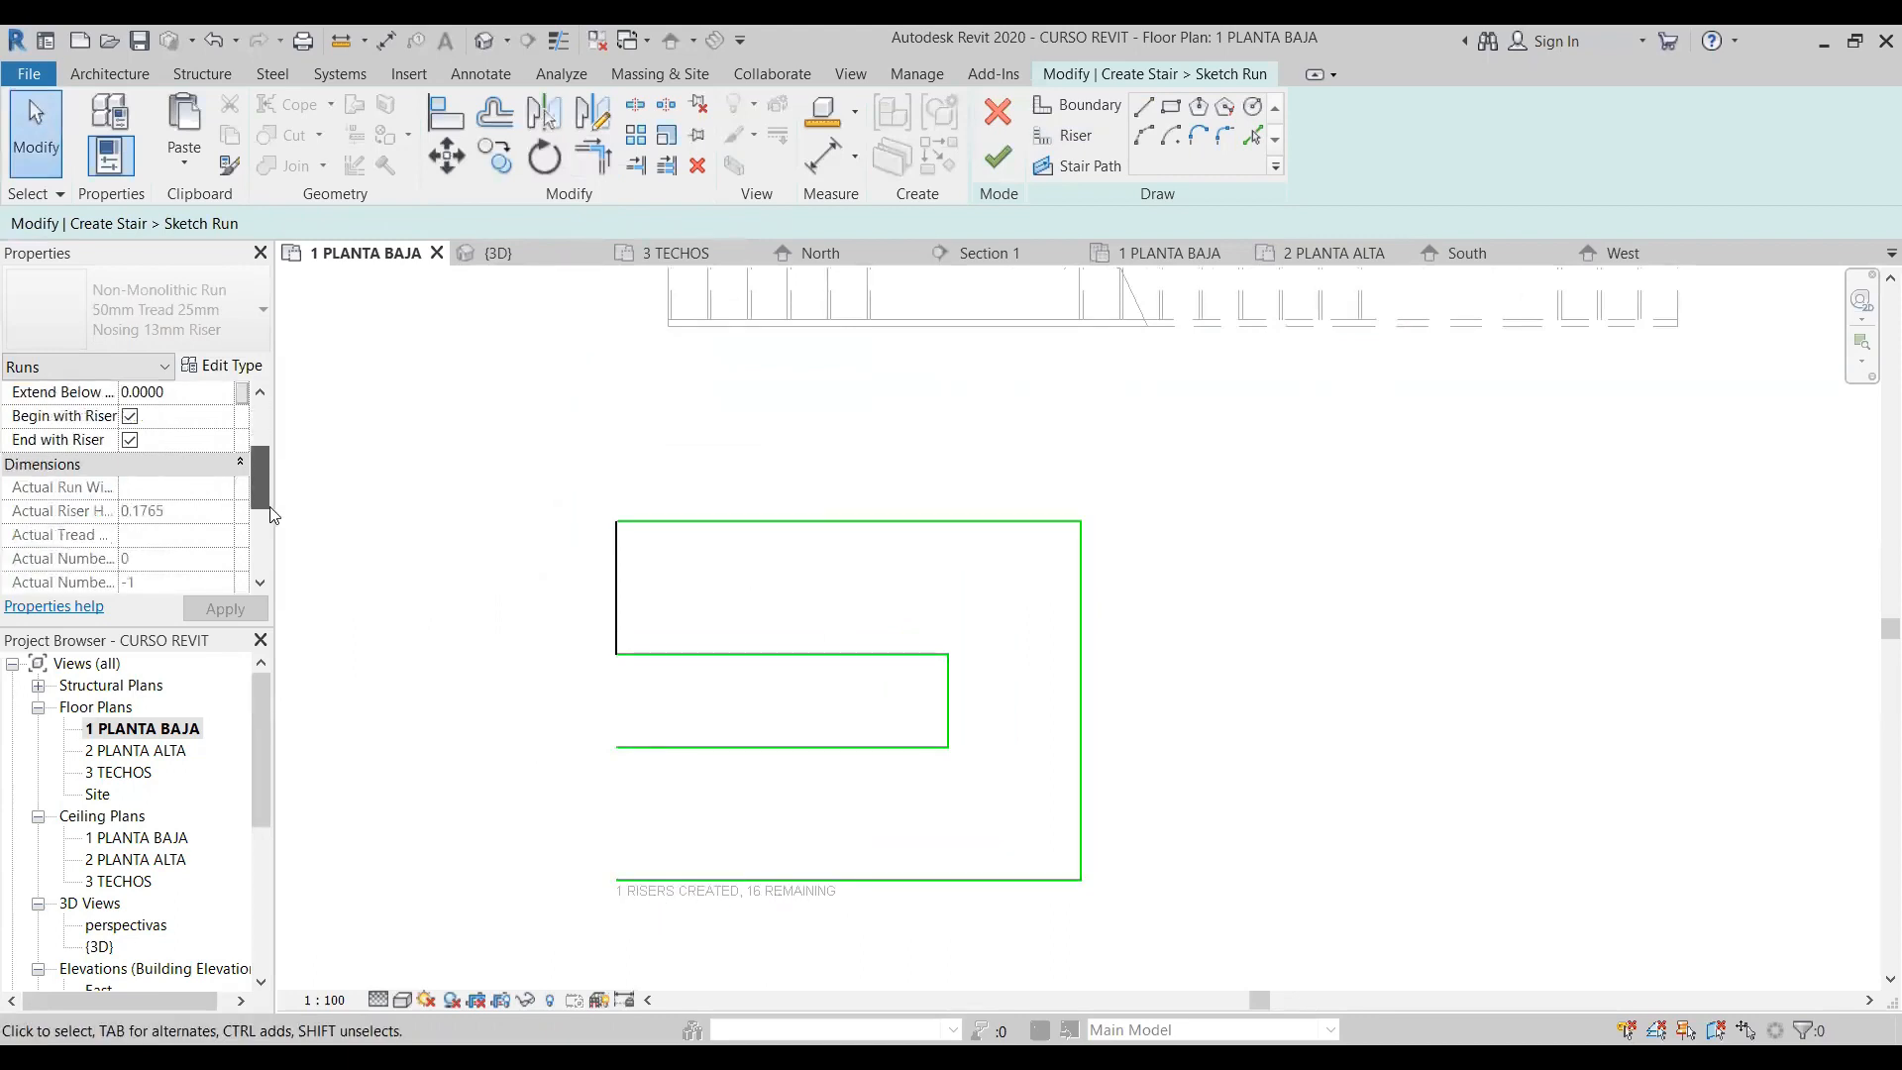
{"action": "scroll", "coordinate": [270, 476], "scroll_direction": "up", "scroll_amount": 1}
{"action": "scroll", "coordinate": [270, 476], "scroll_direction": "up", "scroll_amount": 4}
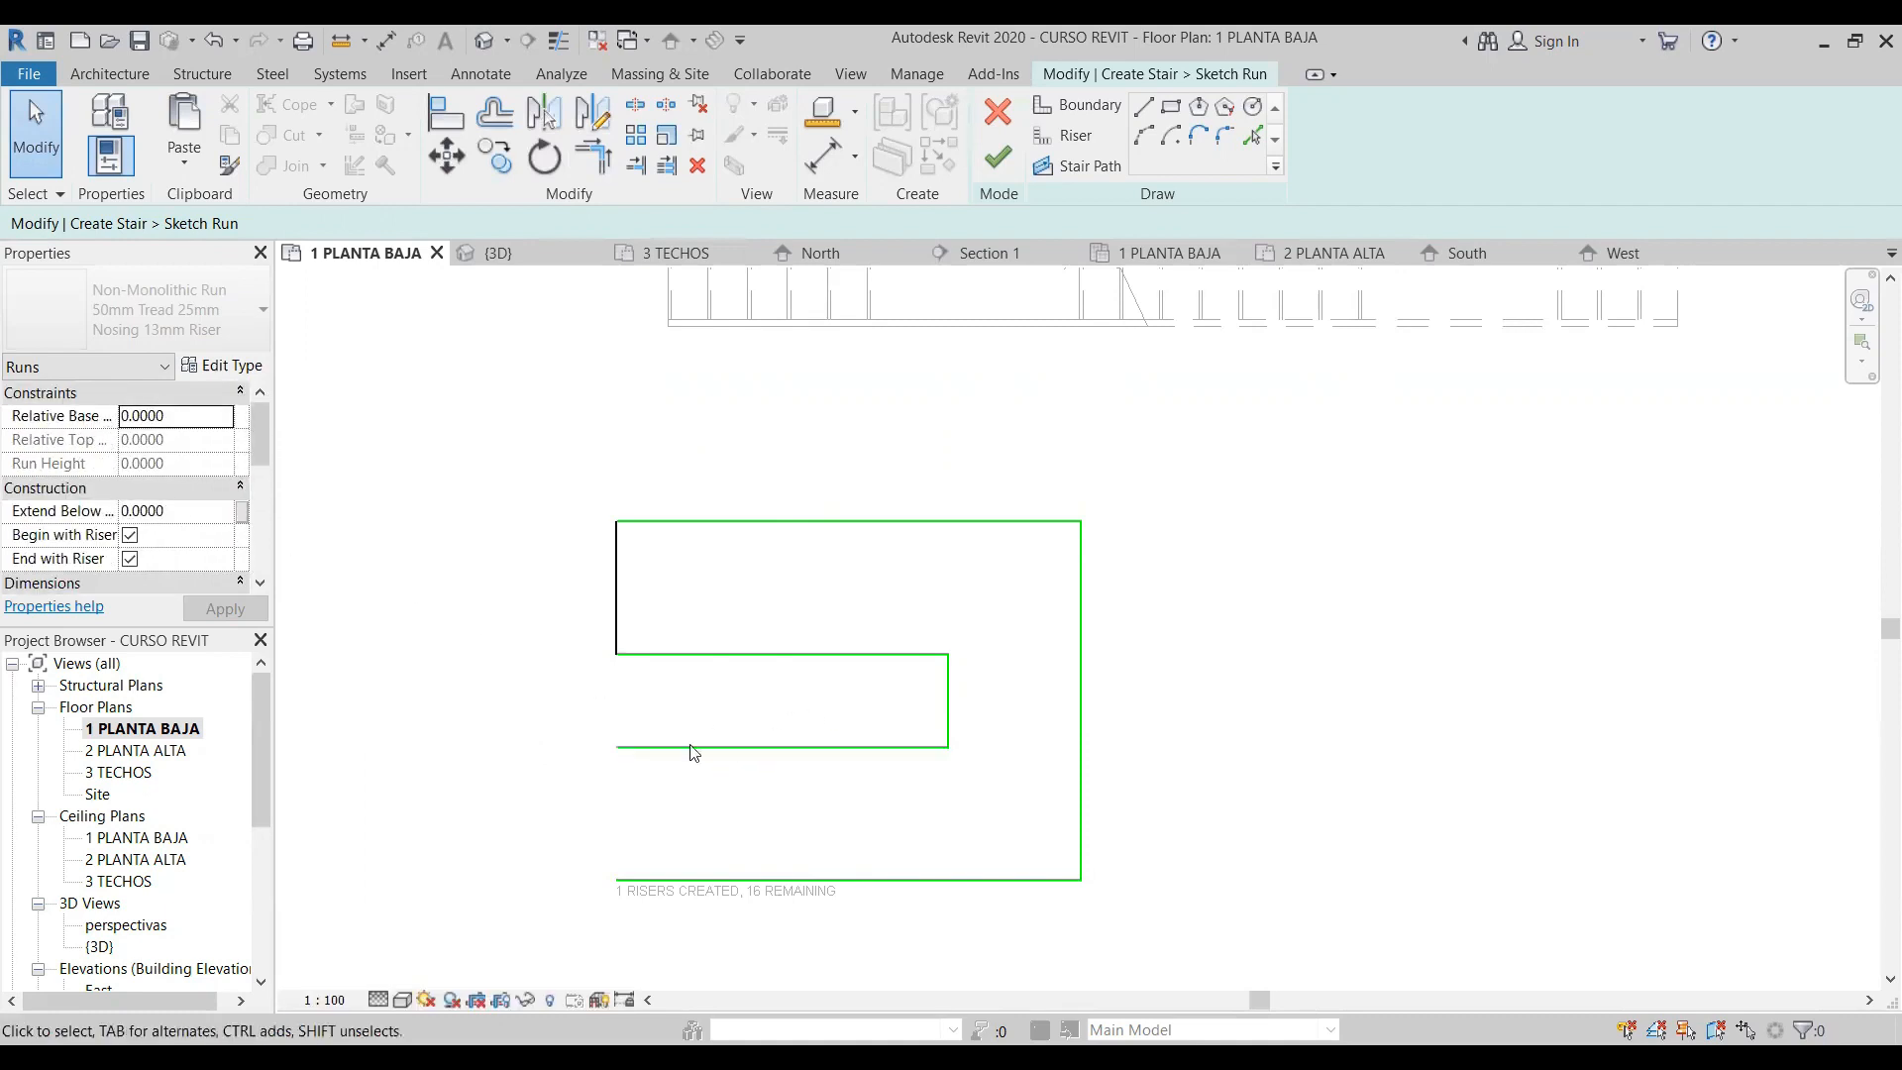
{"action": "left_click", "coordinate": [492, 116]}
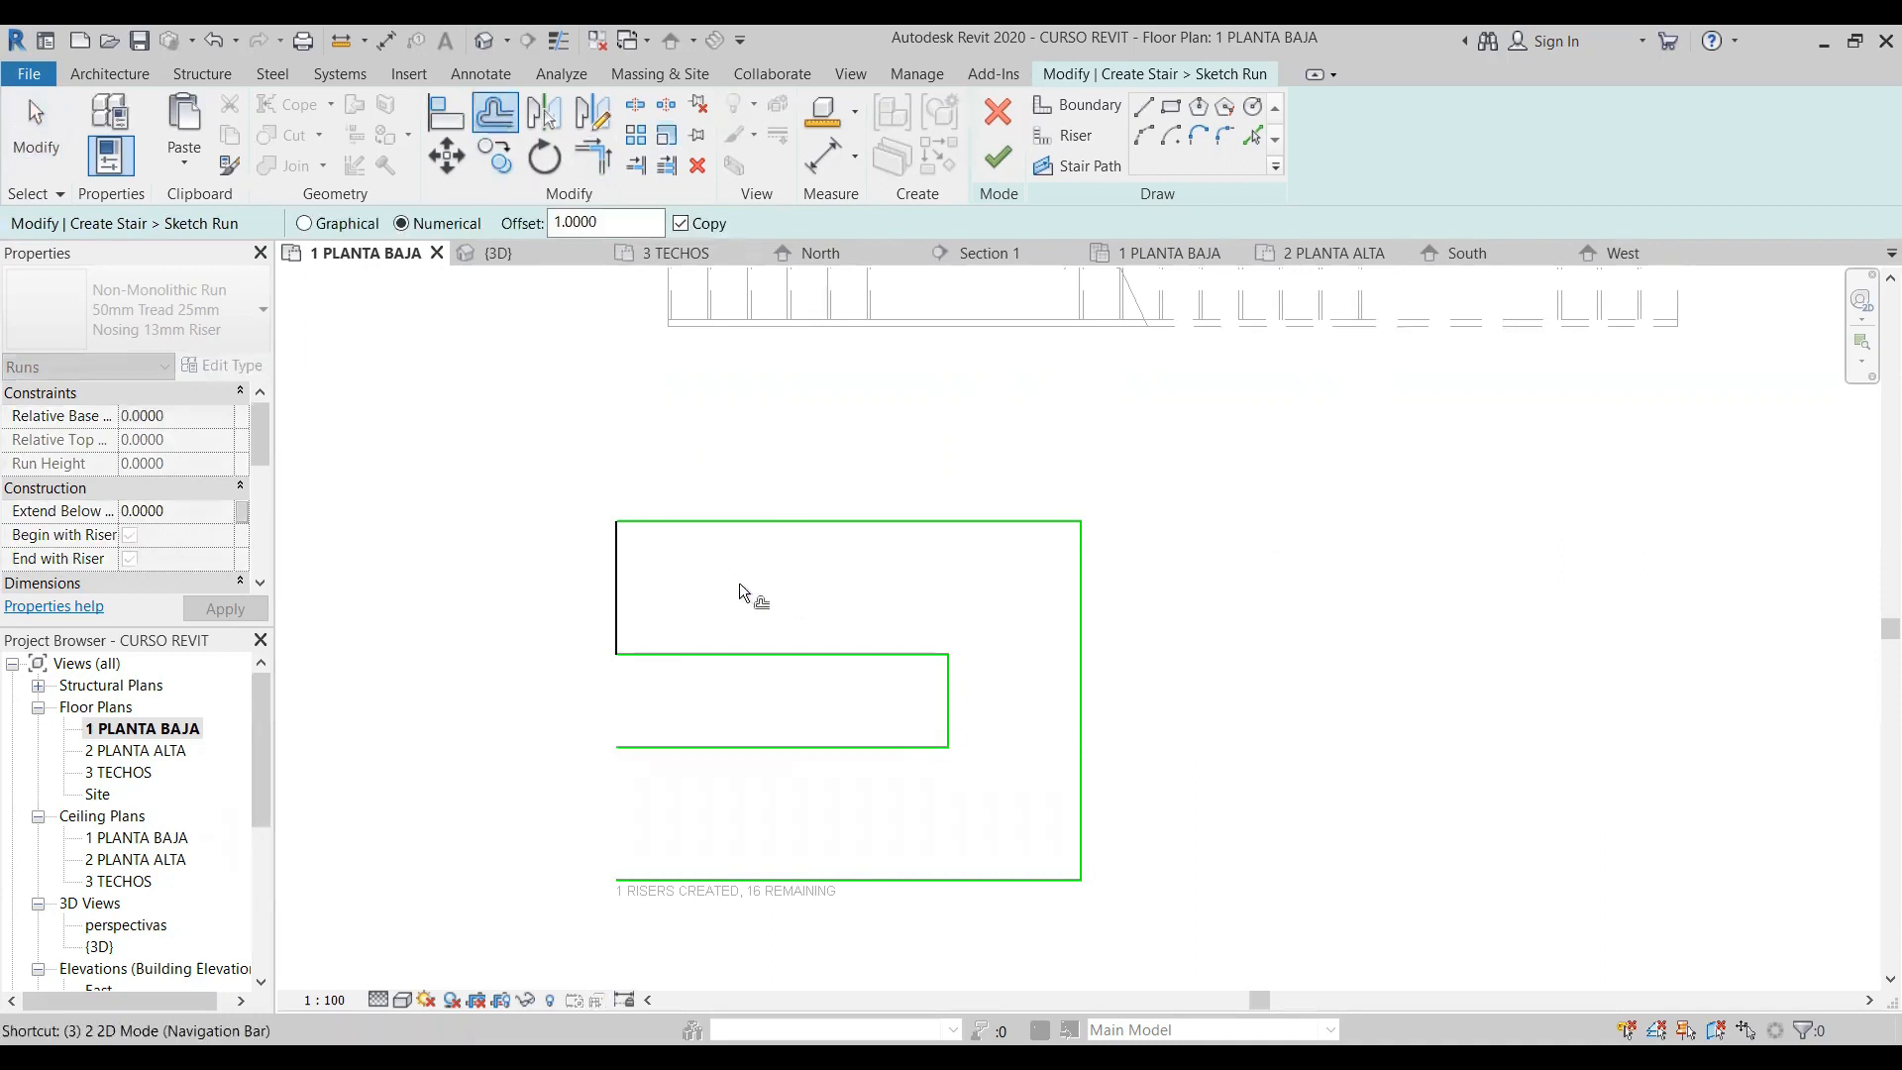
{"action": "left_click_drag", "start_coordinate": [614, 224], "coordinate": [503, 236]}
{"action": "type", "text": "0.3"}
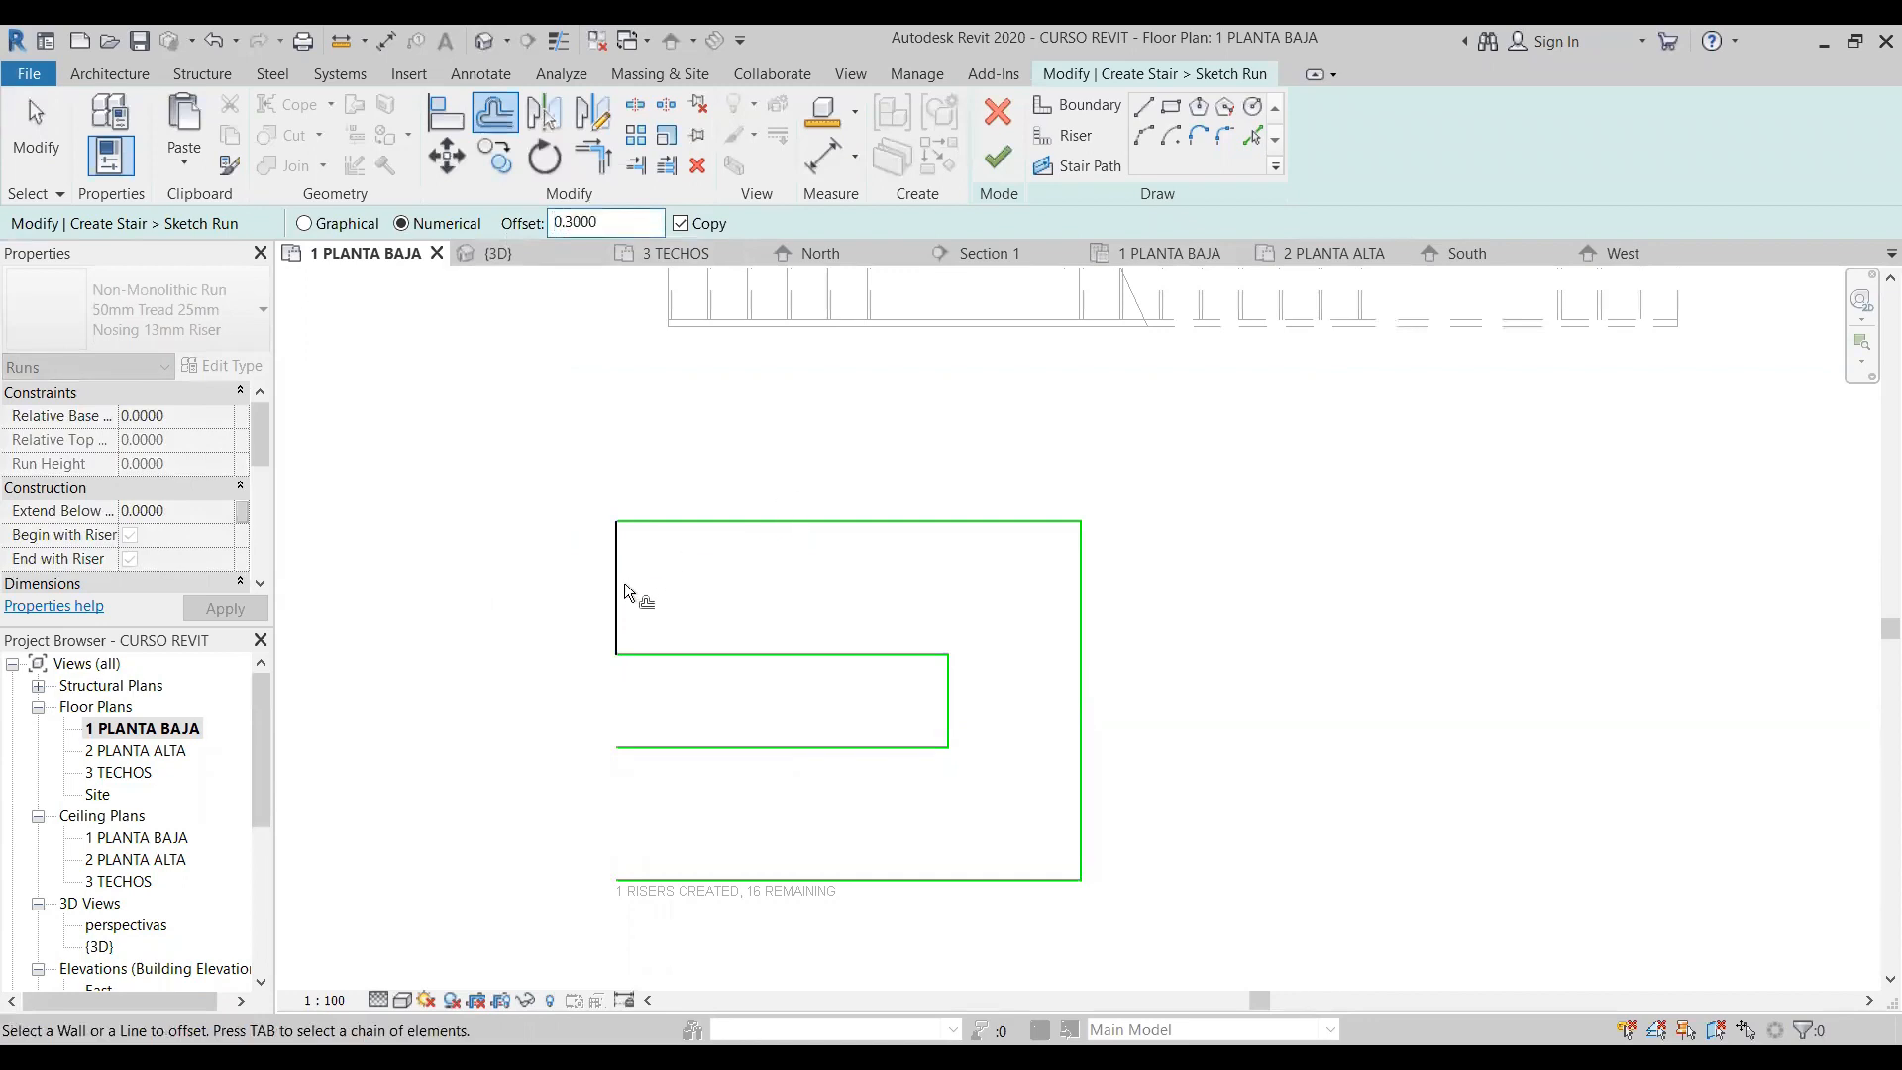
{"action": "left_click", "coordinate": [626, 589]}
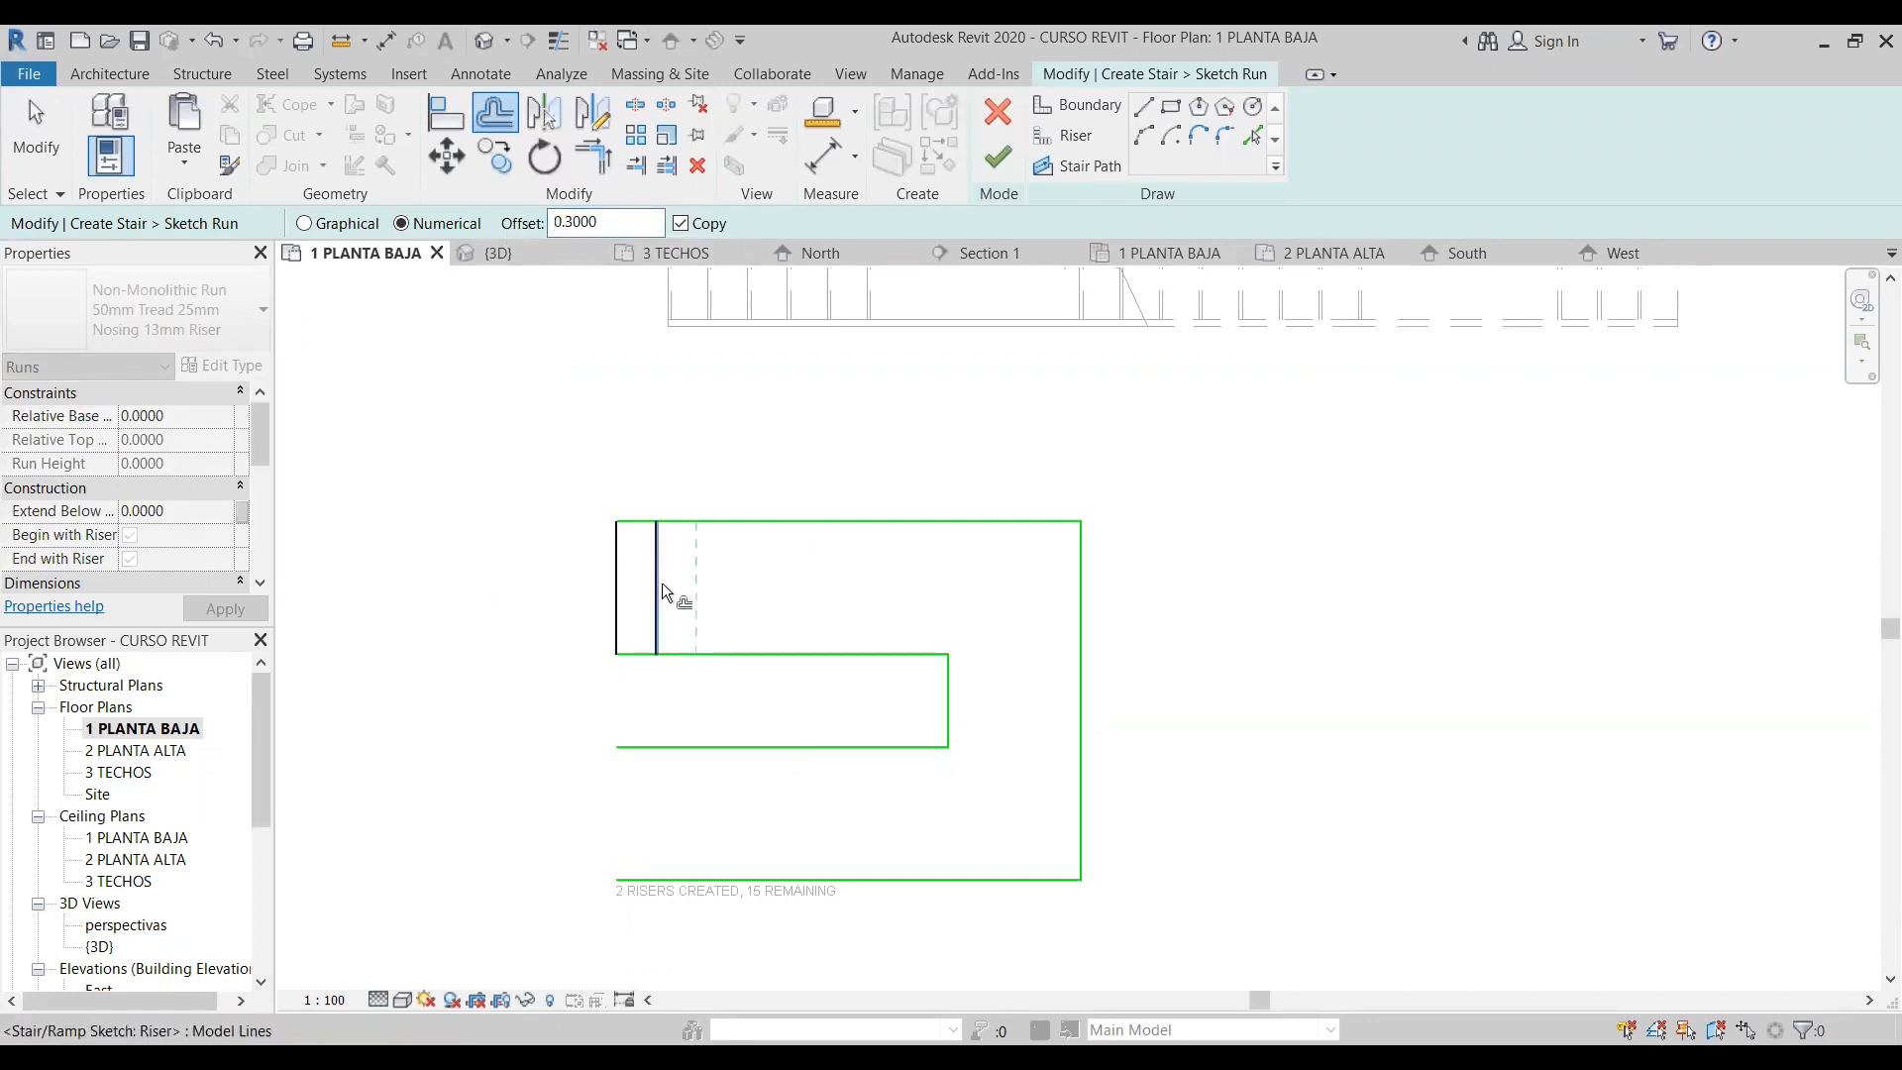
{"action": "left_click", "coordinate": [662, 587]}
{"action": "left_click", "coordinate": [784, 586]}
{"action": "left_click", "coordinate": [818, 592]}
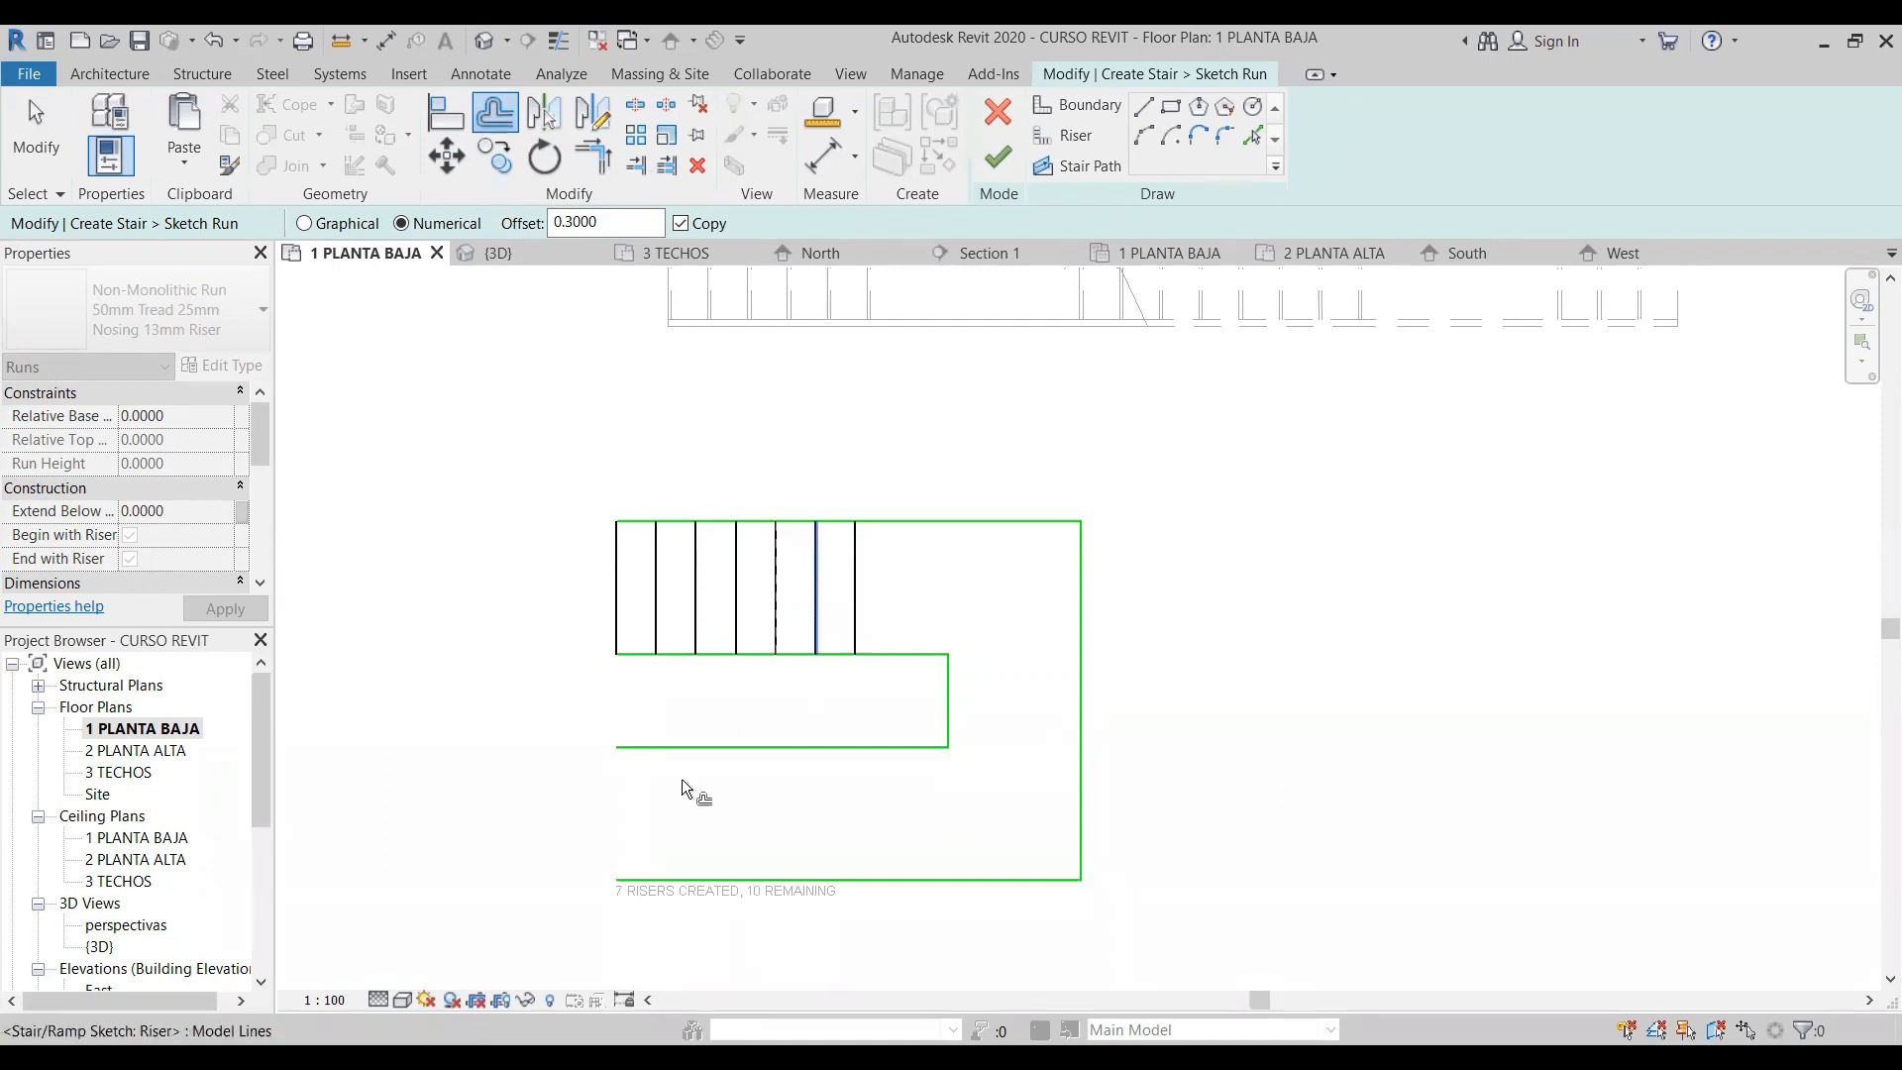
- Draw a boundary line closing the left end of the lower leg
{"action": "left_click", "coordinate": [1139, 109]}
{"action": "left_click", "coordinate": [616, 747]}
{"action": "left_click", "coordinate": [616, 878]}
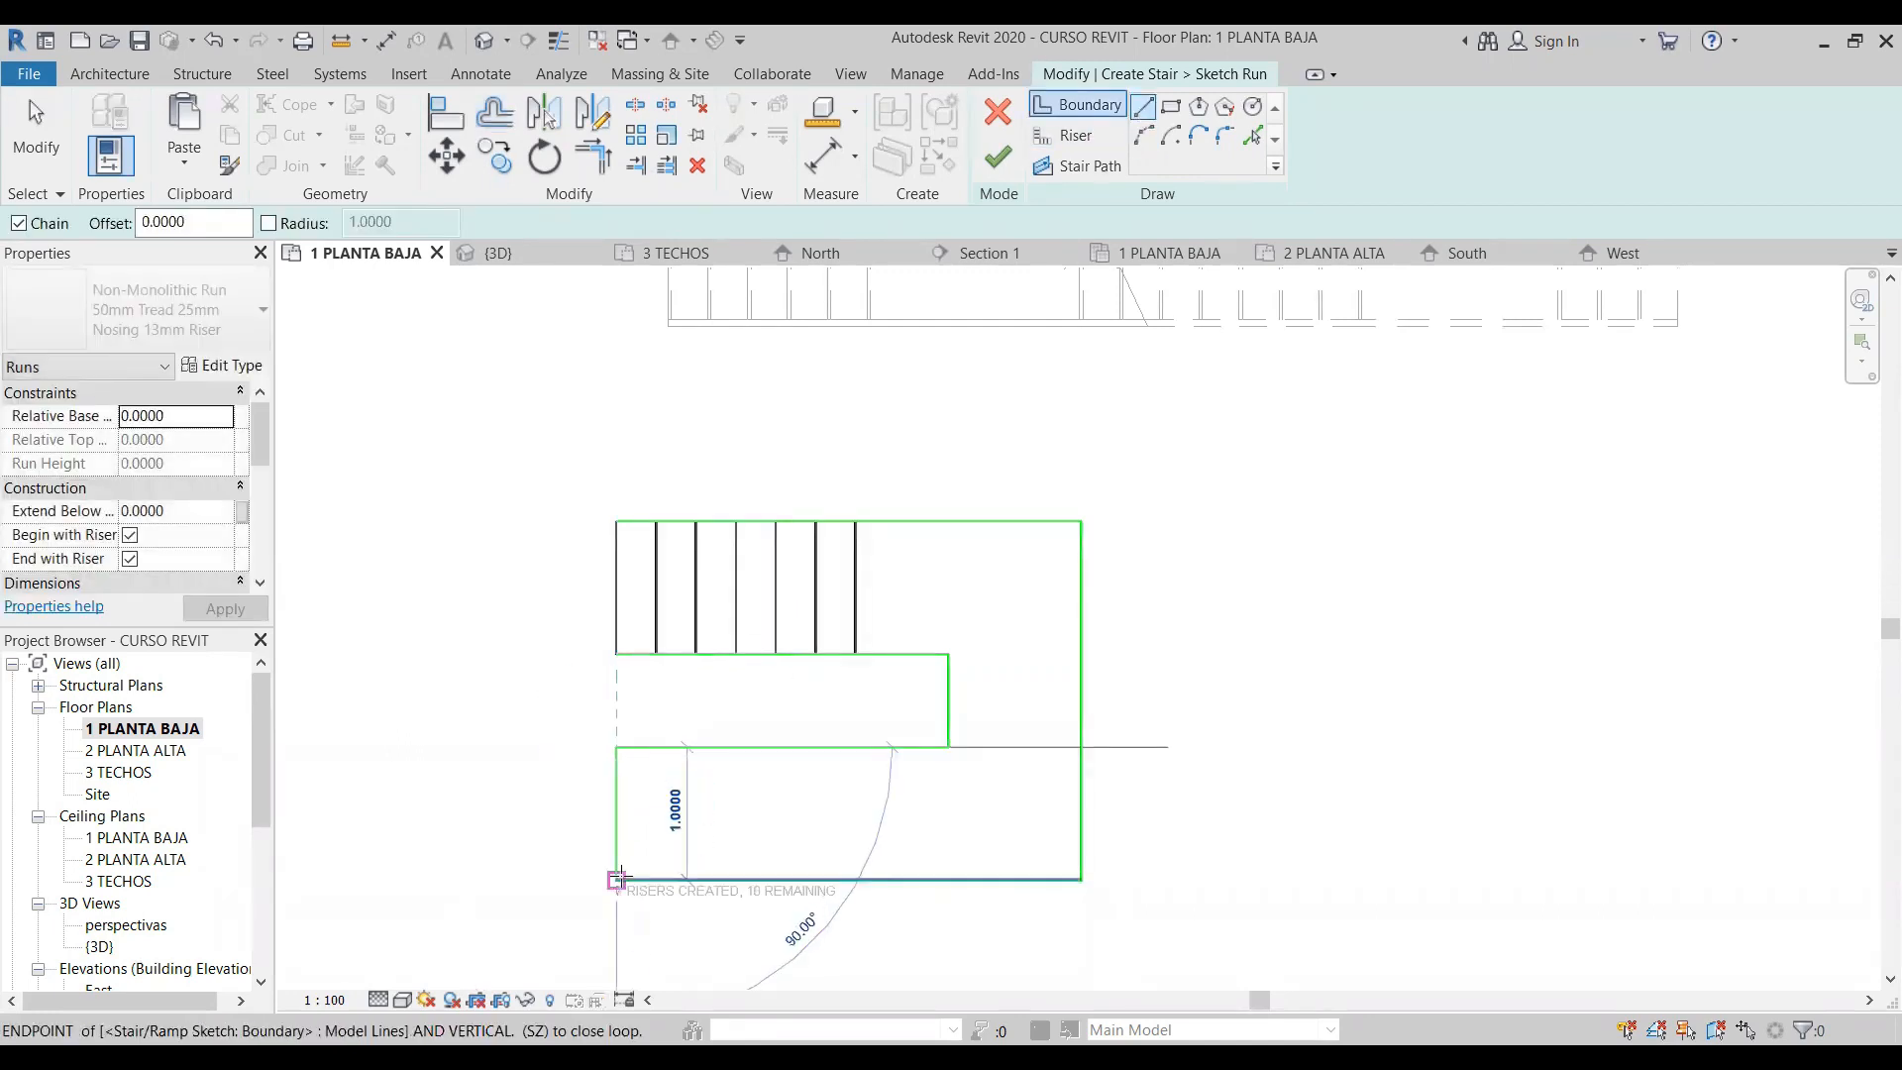
- Draw a riser across the lower leg in line with the second upper riser, and delete the boundary line closing the leg's left end
{"action": "left_click", "coordinate": [1076, 139]}
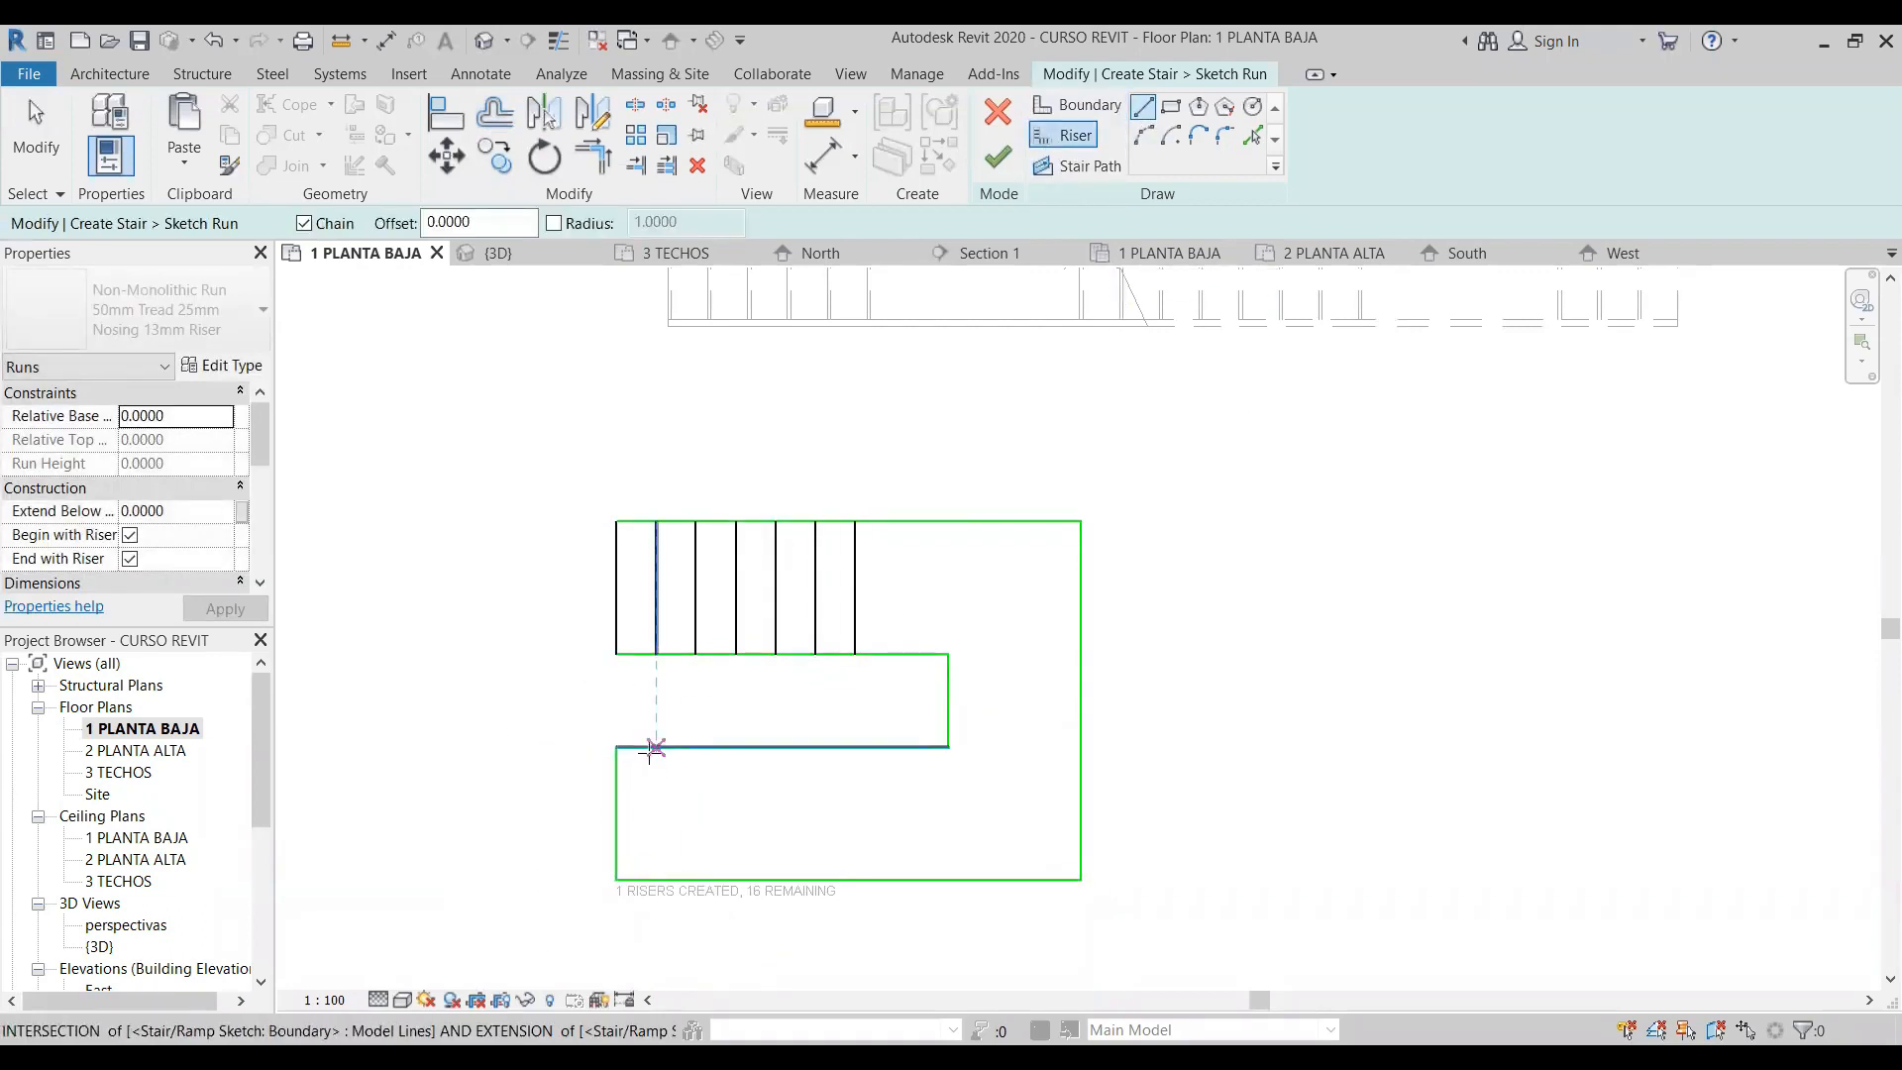
{"action": "left_click", "coordinate": [656, 747]}
{"action": "left_click", "coordinate": [656, 879]}
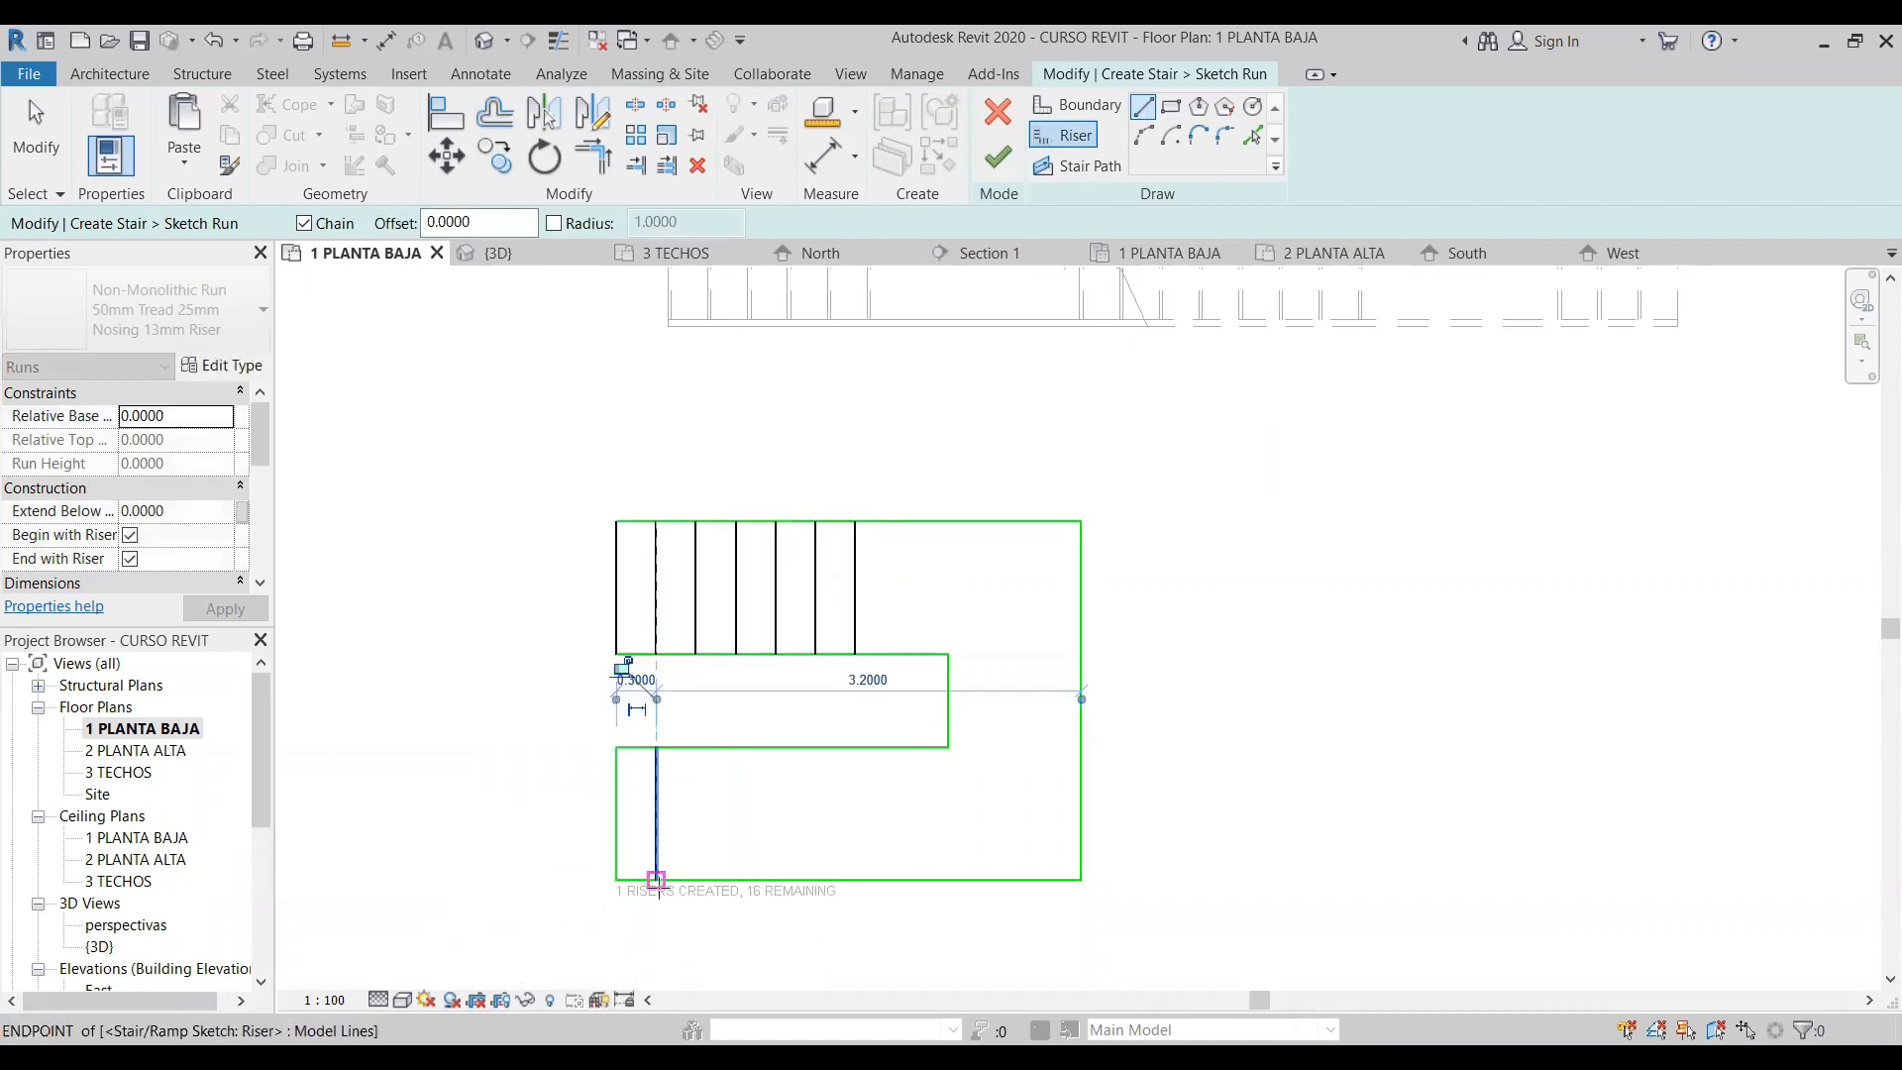
{"action": "left_click", "coordinate": [51, 147]}
{"action": "left_click", "coordinate": [614, 807]}
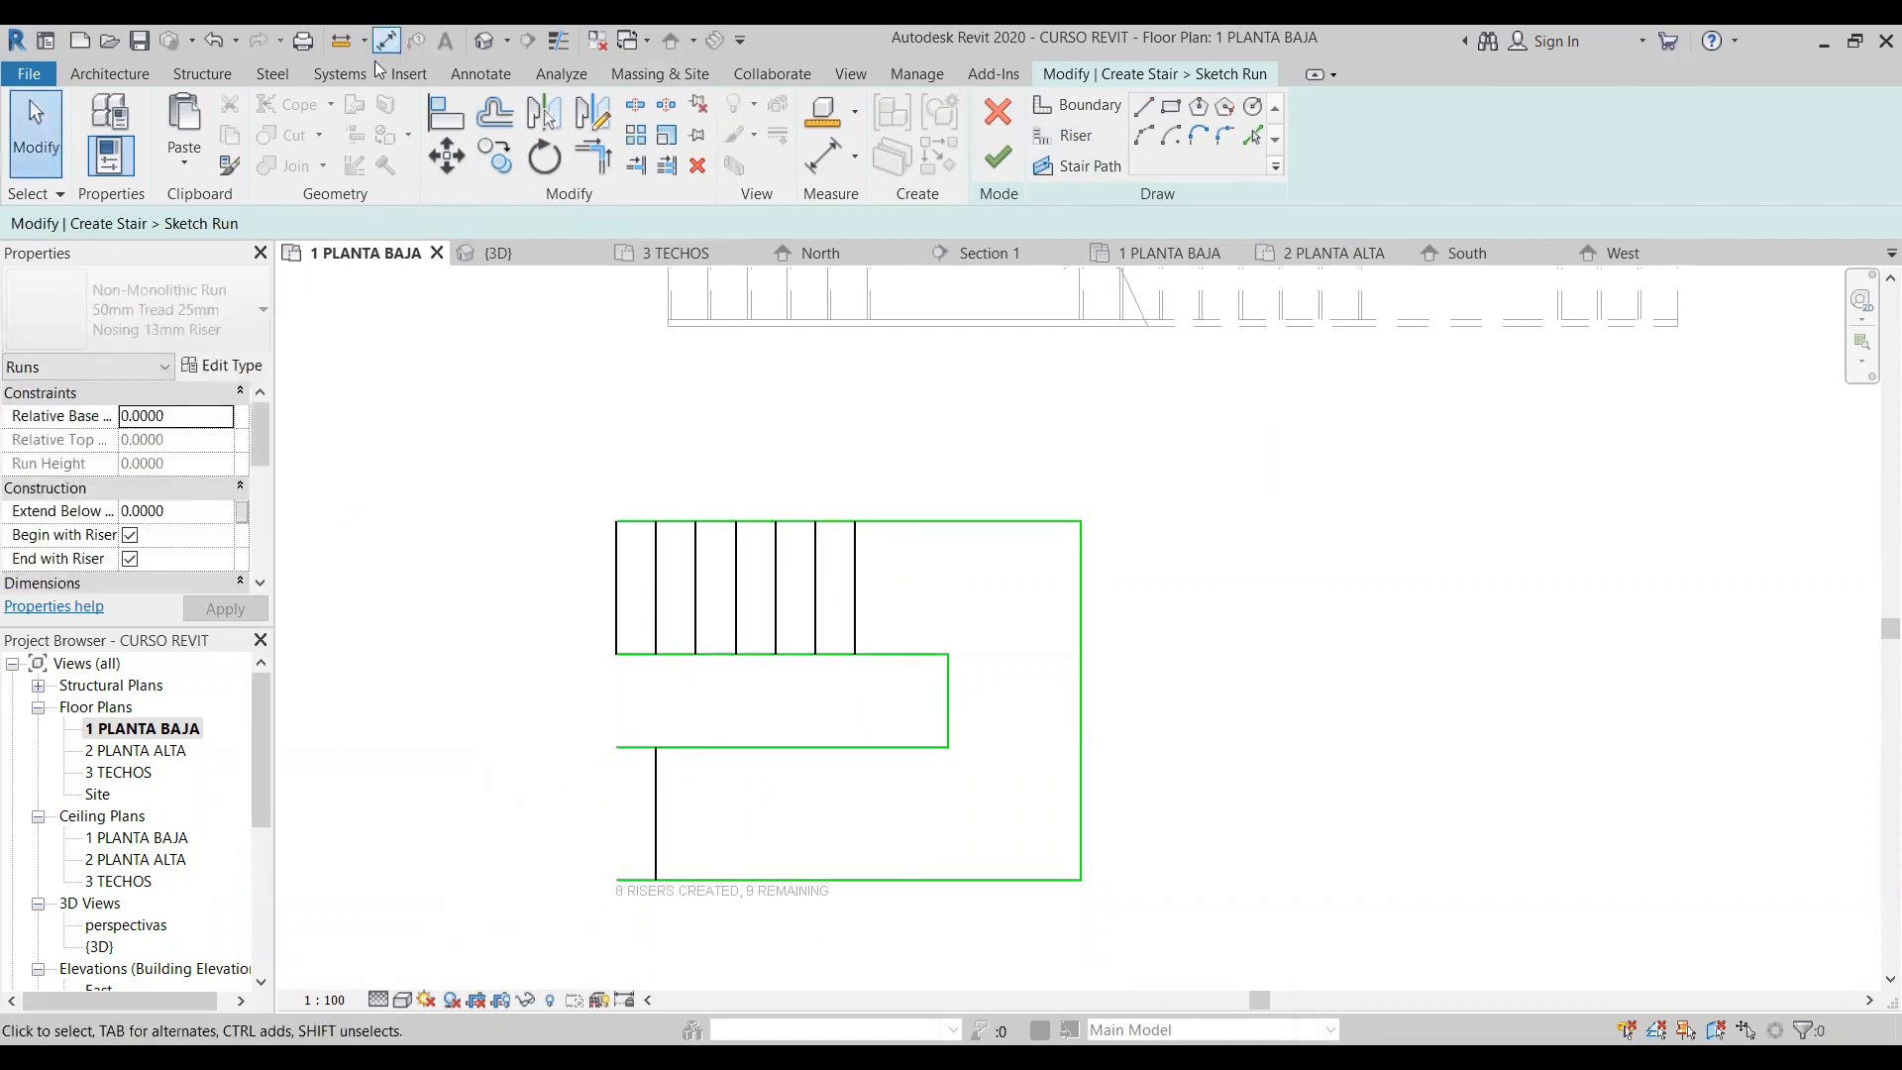
- Offset riser copies at 0.3 m until the lower leg has eight risers, and add one more 0.3 m offset riser to the upper leg
{"action": "left_click", "coordinate": [495, 112]}
{"action": "left_click", "coordinate": [654, 838]}
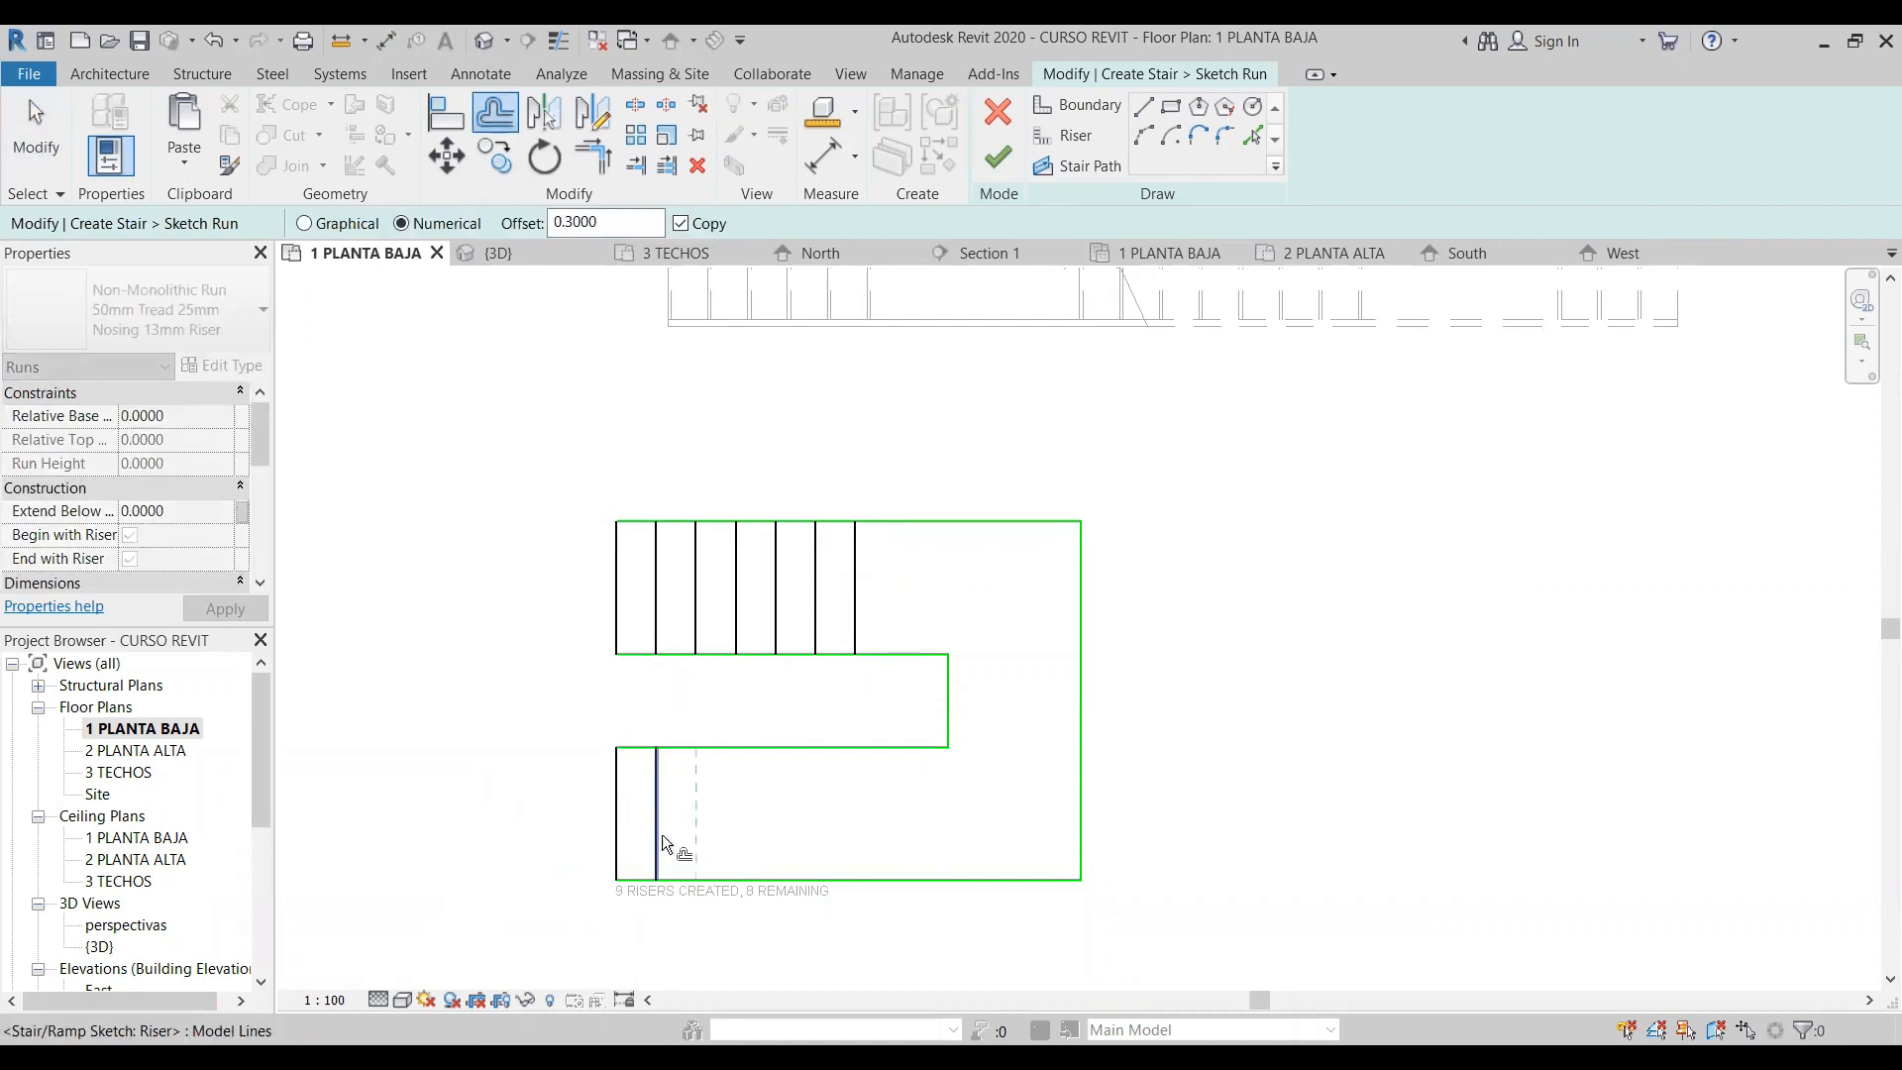
{"action": "left_click", "coordinate": [664, 826]}
{"action": "left_click", "coordinate": [697, 818]}
{"action": "left_click", "coordinate": [743, 820]}
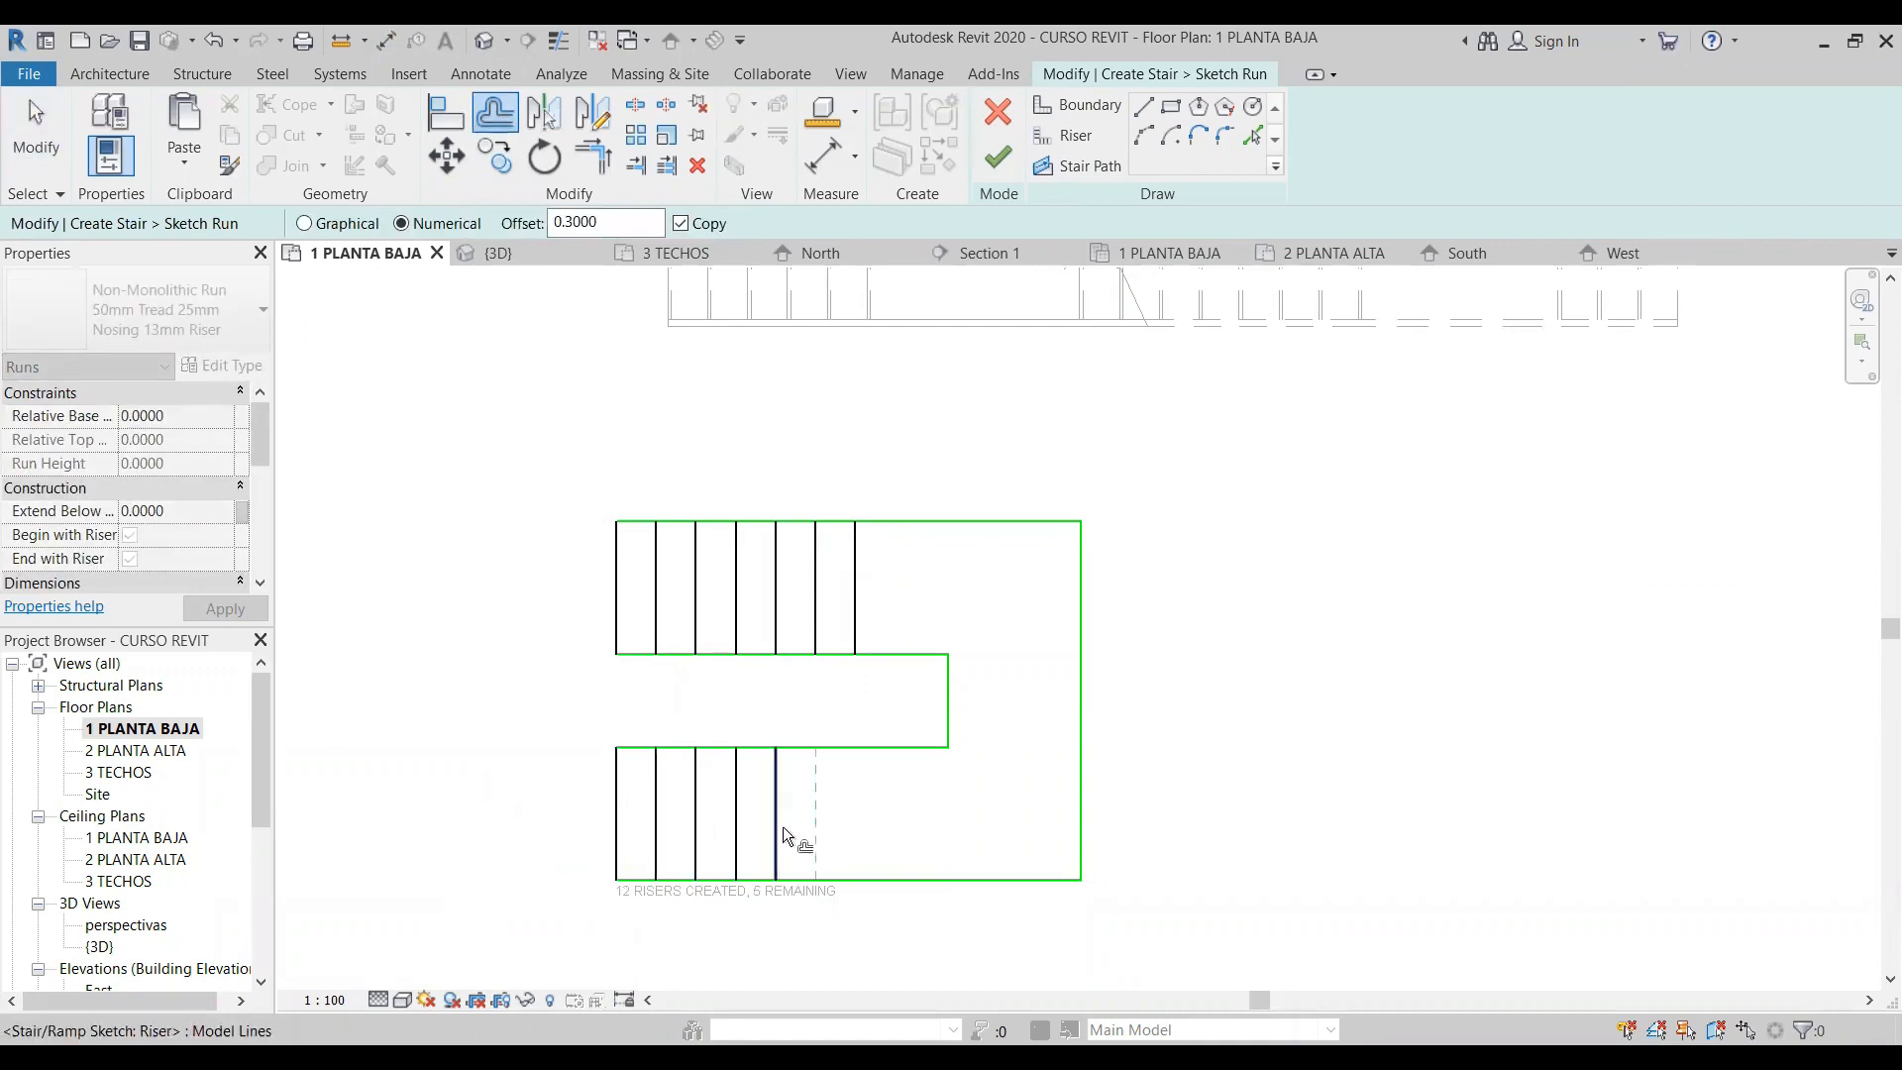
{"action": "left_click", "coordinate": [805, 832]}
{"action": "left_click", "coordinate": [818, 830]}
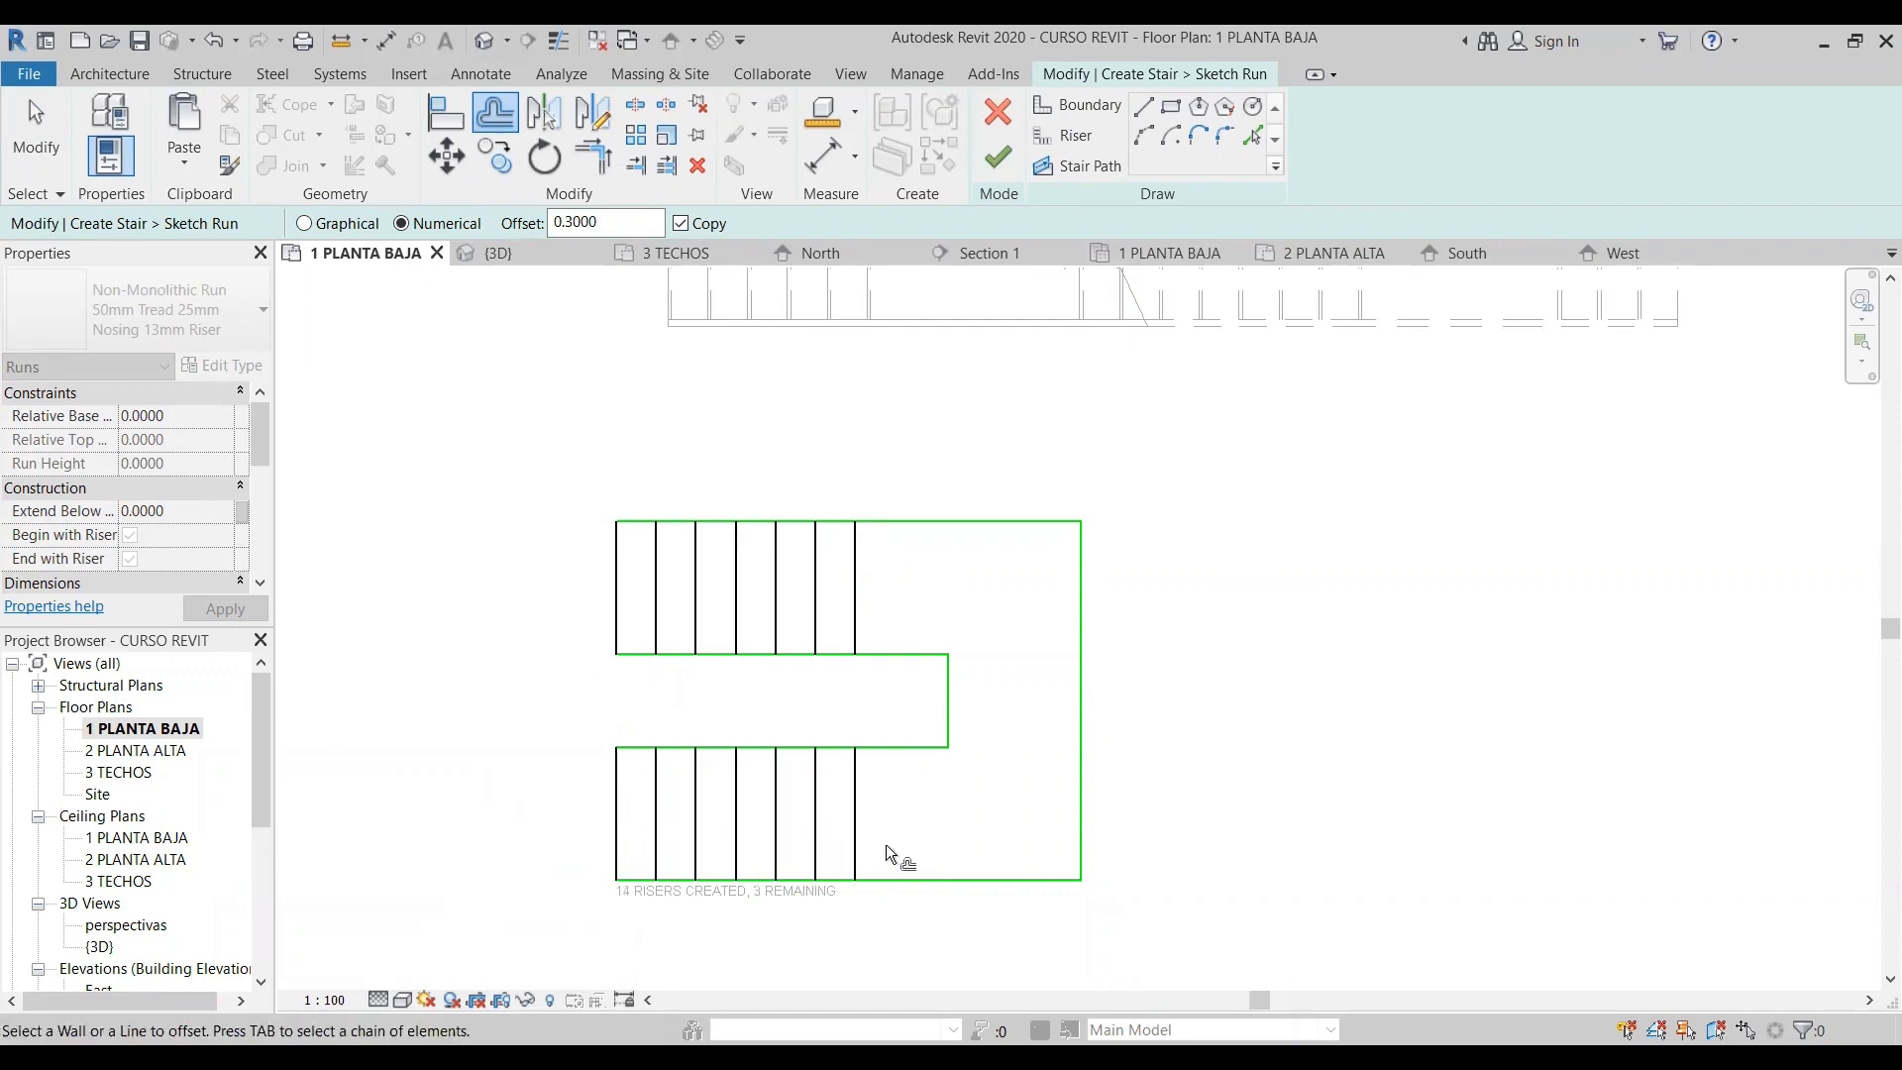
{"action": "left_click", "coordinate": [862, 840]}
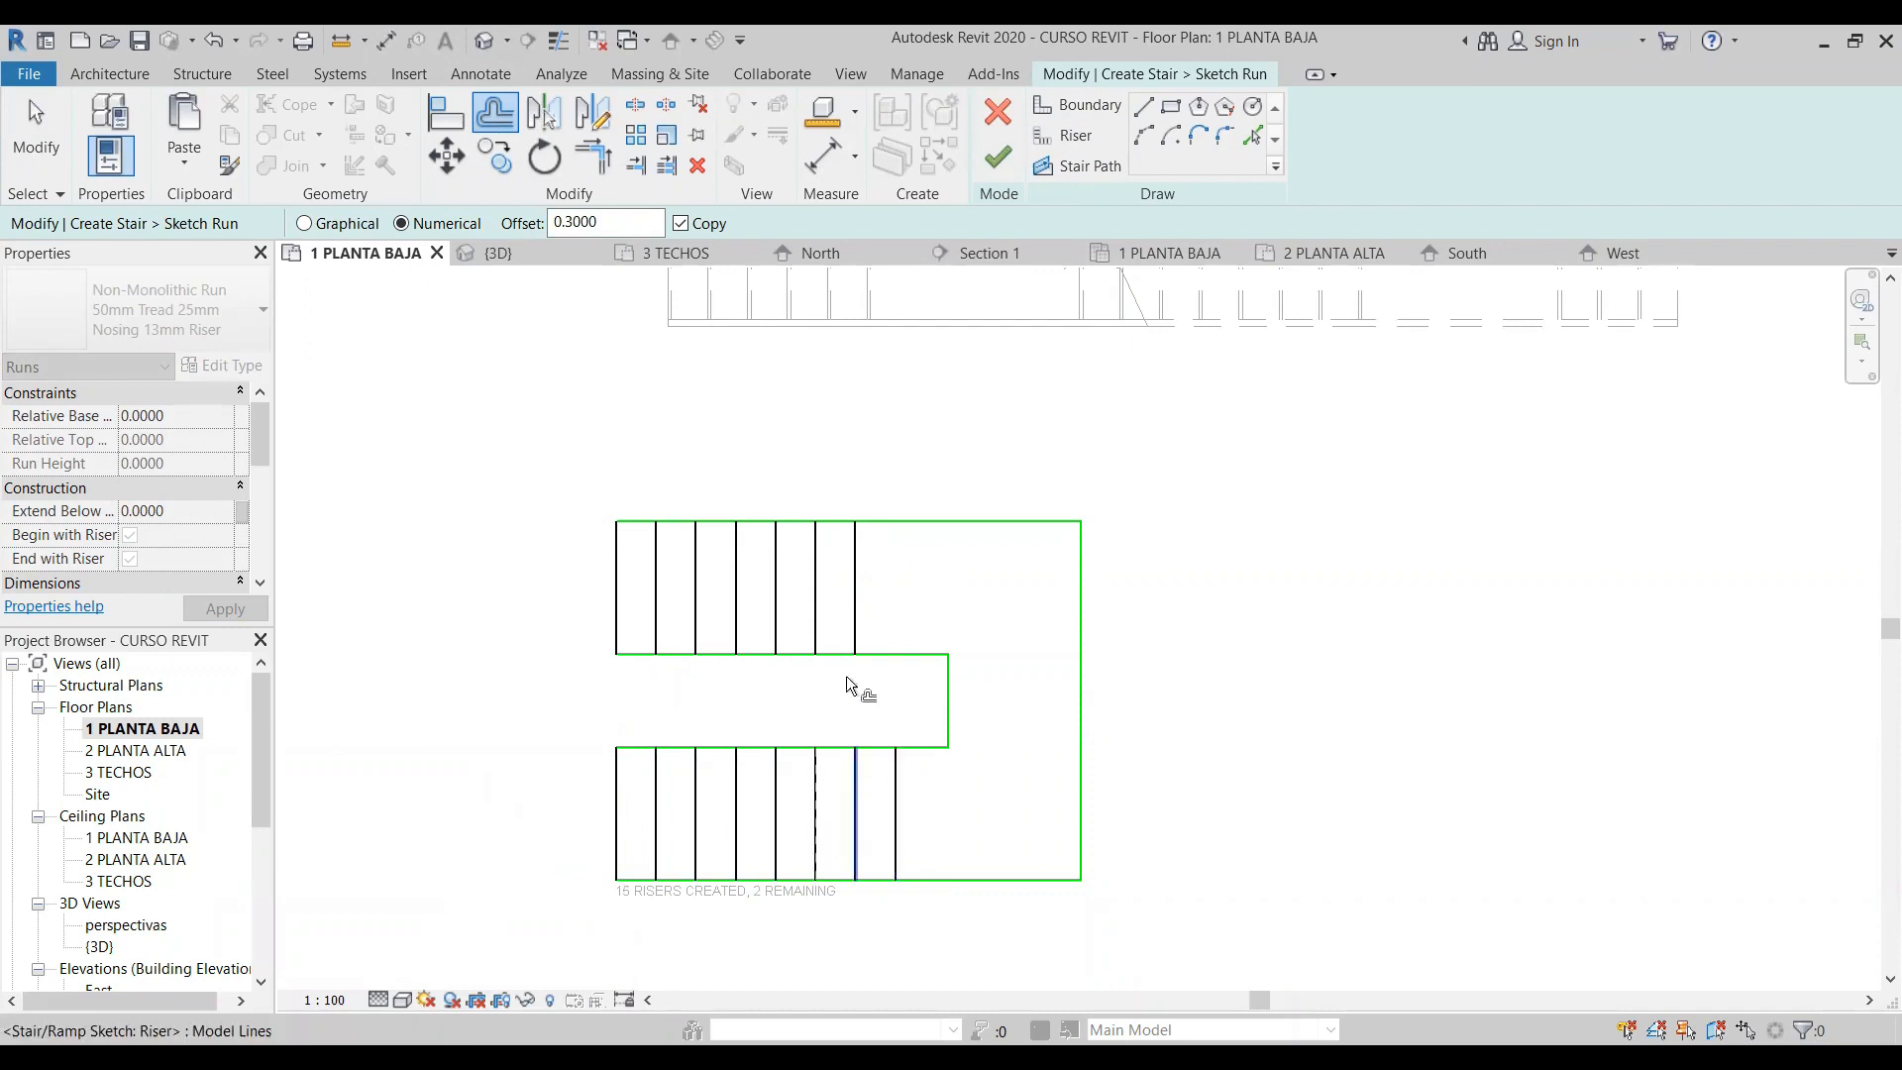
{"action": "left_click", "coordinate": [867, 593]}
{"action": "key", "text": "Escape"}
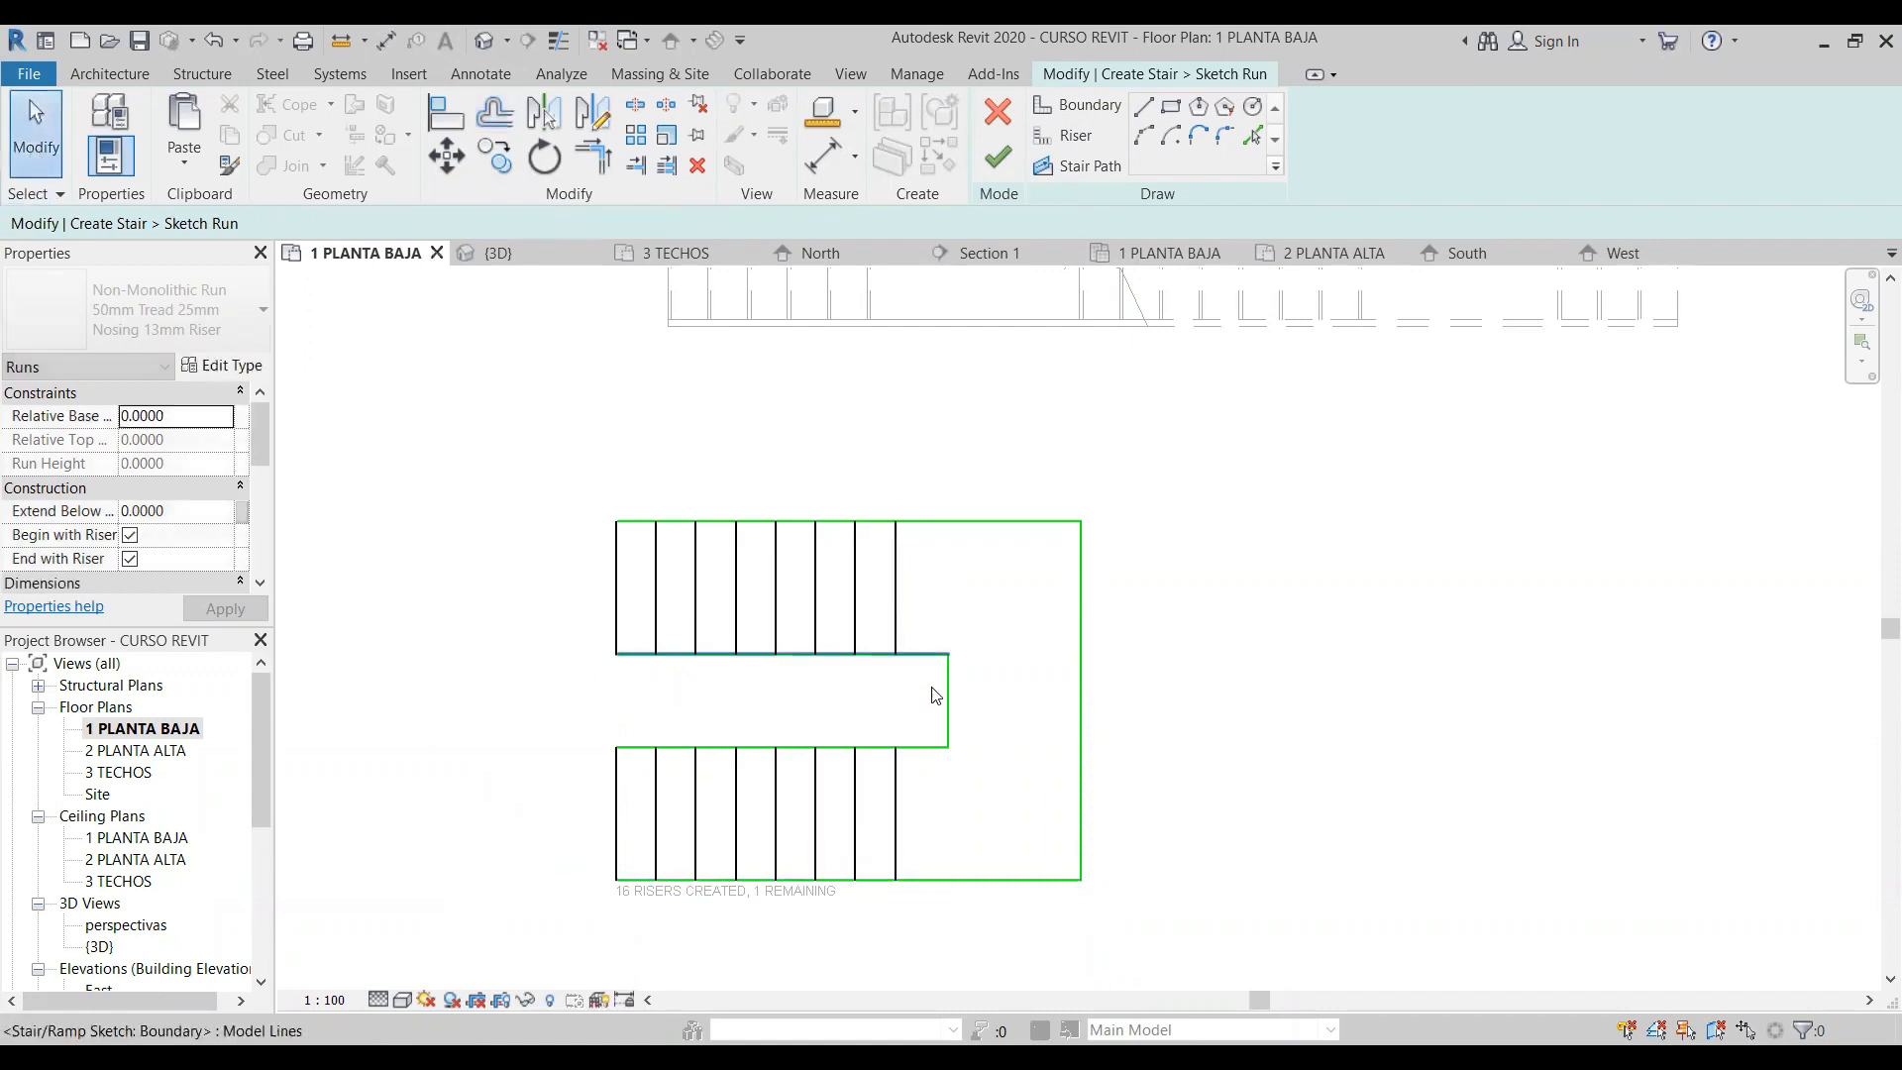
- Move the inner boundary line between the two legs left until it aligns with the last risers
{"action": "left_click", "coordinate": [948, 706]}
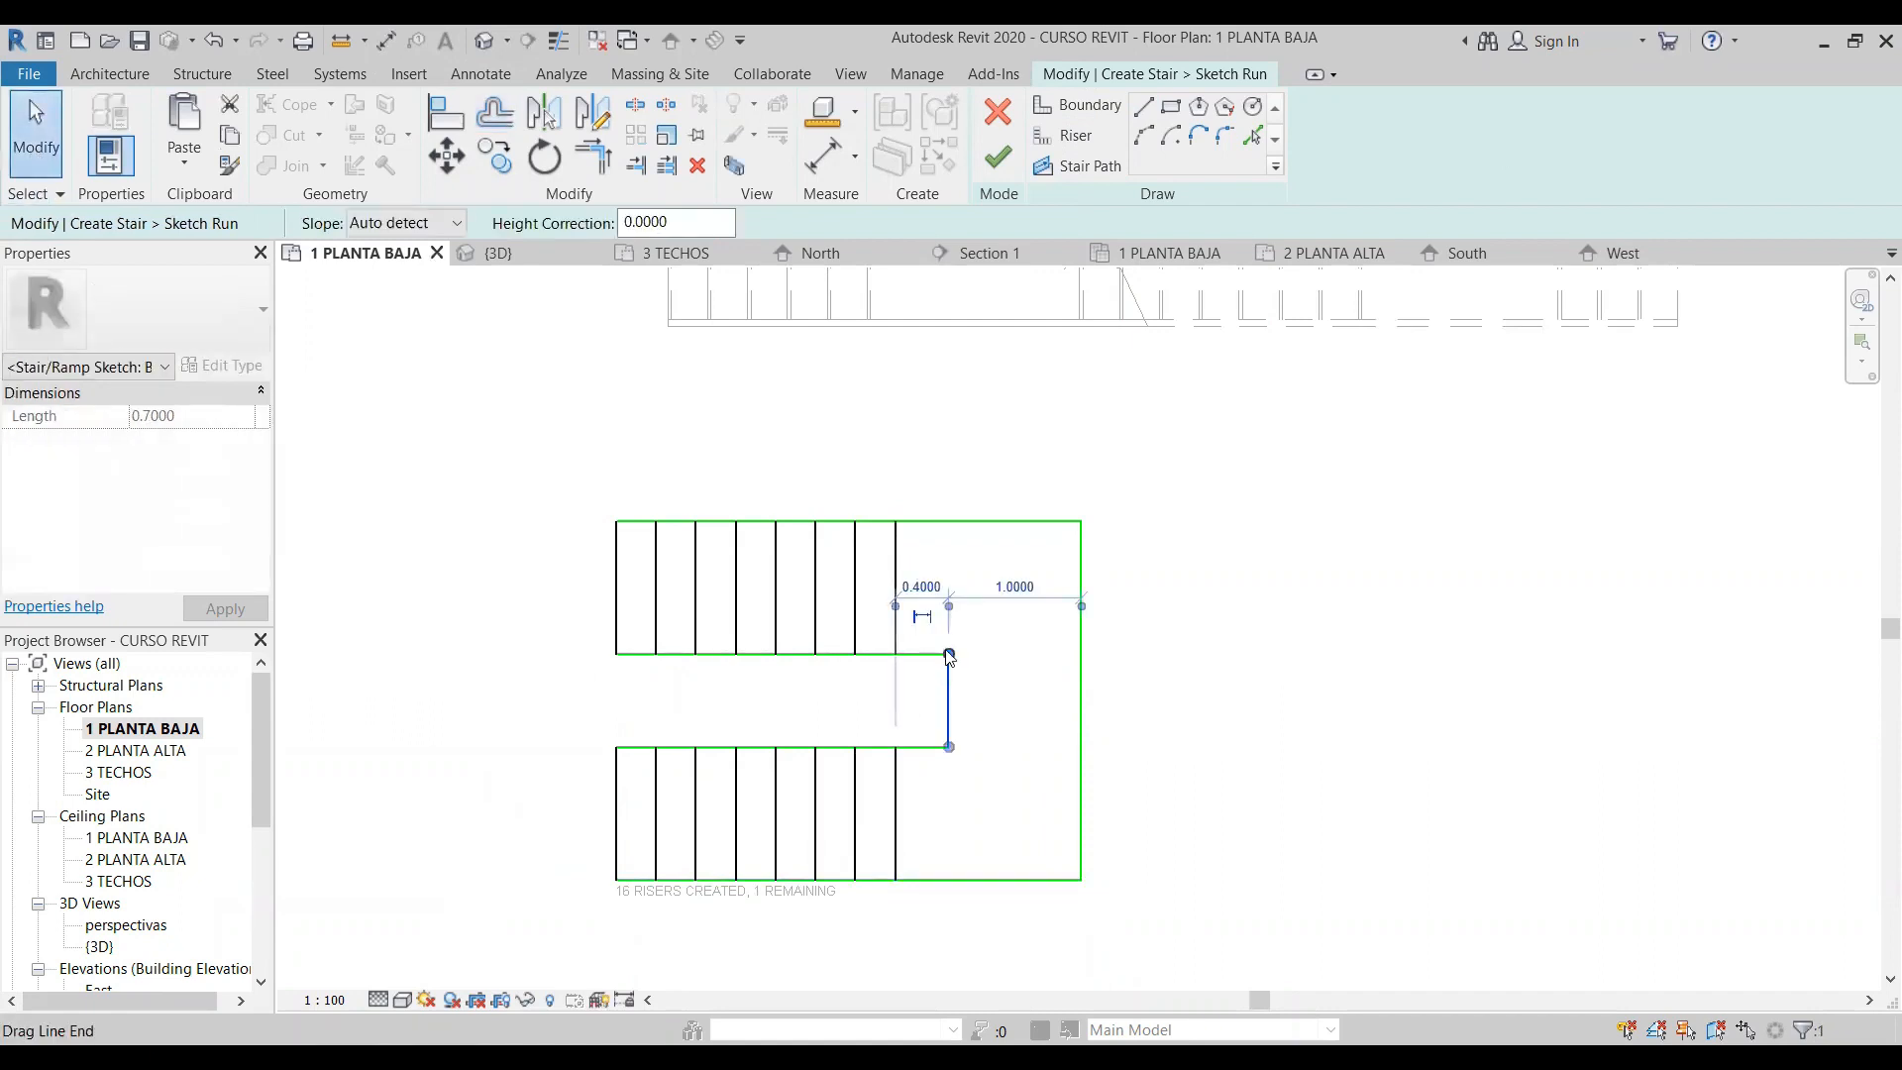
{"action": "left_click", "coordinate": [446, 156]}
{"action": "left_click", "coordinate": [948, 654]}
{"action": "left_click", "coordinate": [896, 652]}
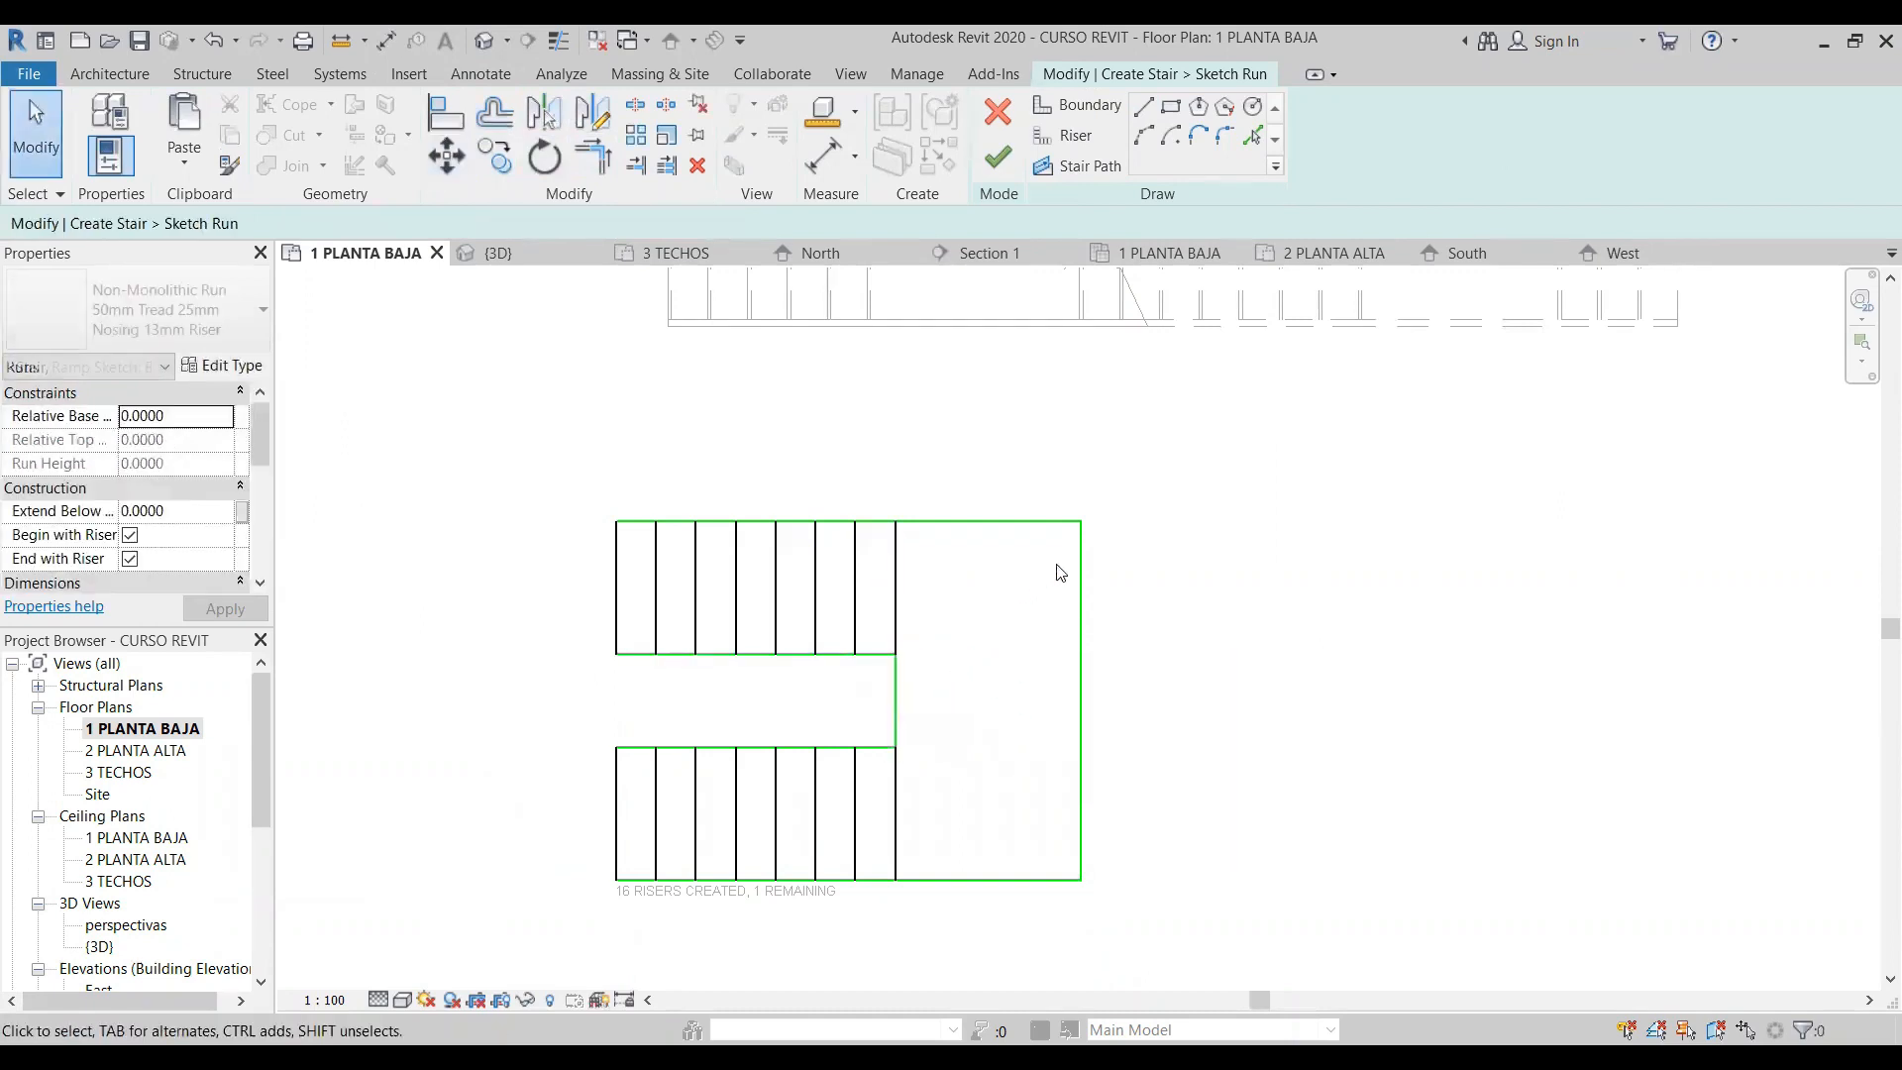
- Reposition the outer vertical boundary line at the right end of the run 1.2 m from the last risers
{"action": "left_click", "coordinate": [1083, 577]}
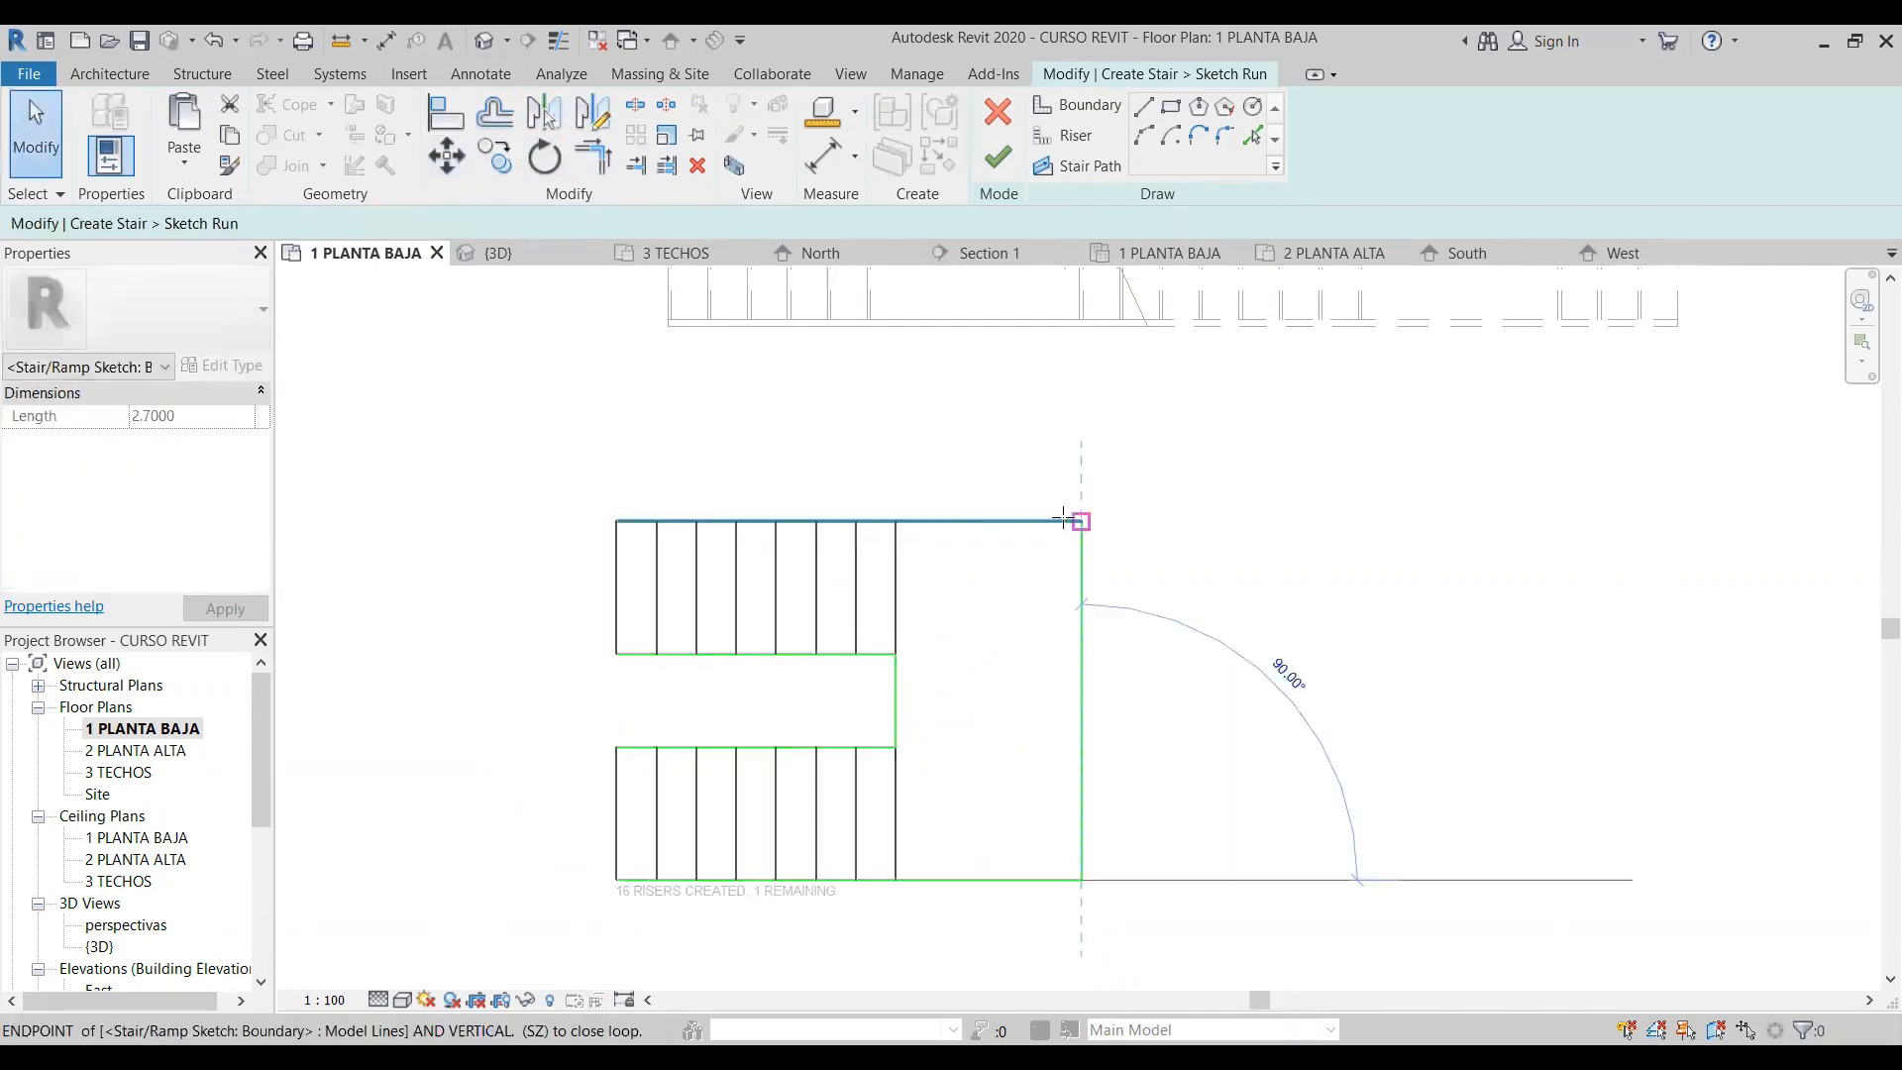
{"action": "mouse_move", "coordinate": [1082, 520]}
{"action": "left_mouse_down"}
{"action": "mouse_move", "coordinate": [1002, 518]}
{"action": "mouse_move", "coordinate": [1082, 520]}
{"action": "left_mouse_up"}
{"action": "left_click", "coordinate": [1080, 822]}
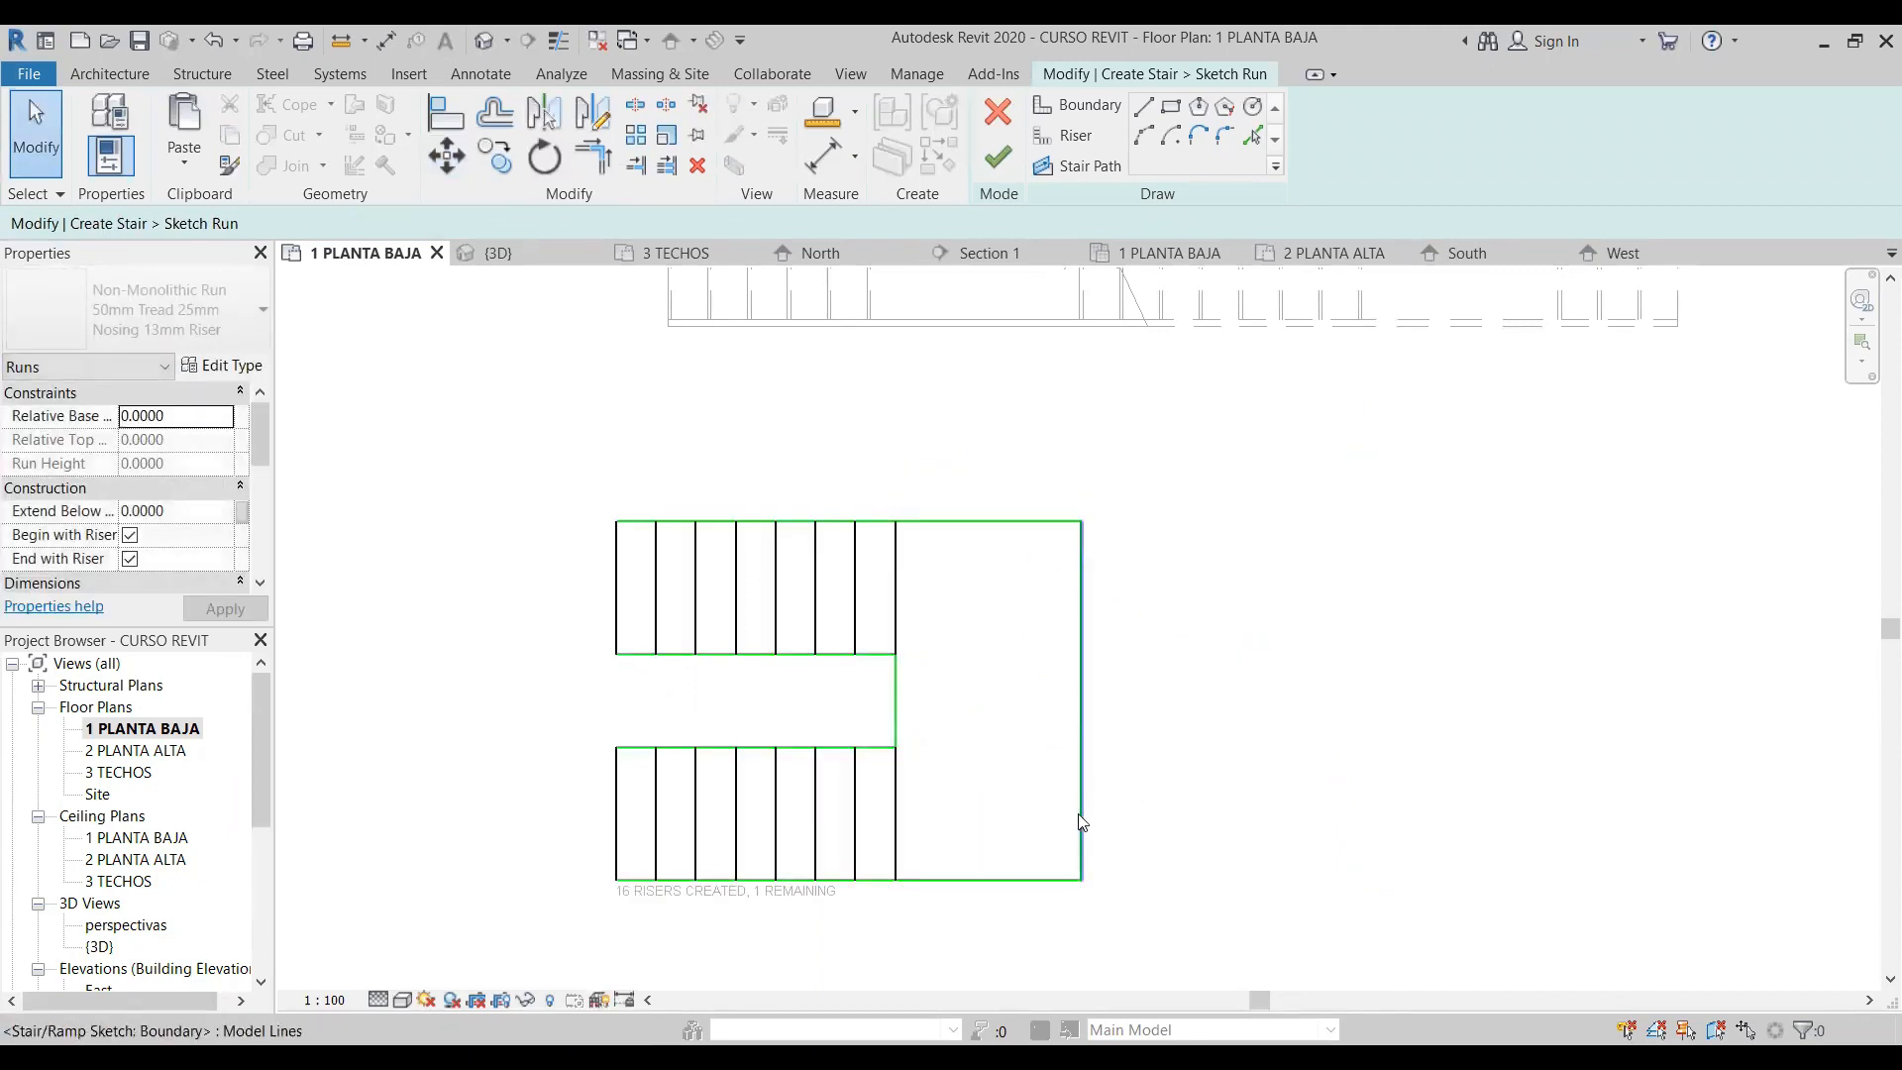
{"action": "left_click", "coordinate": [988, 454]}
{"action": "type", "text": "1.2"}
{"action": "key", "text": "Return"}
{"action": "left_click", "coordinate": [1183, 899]}
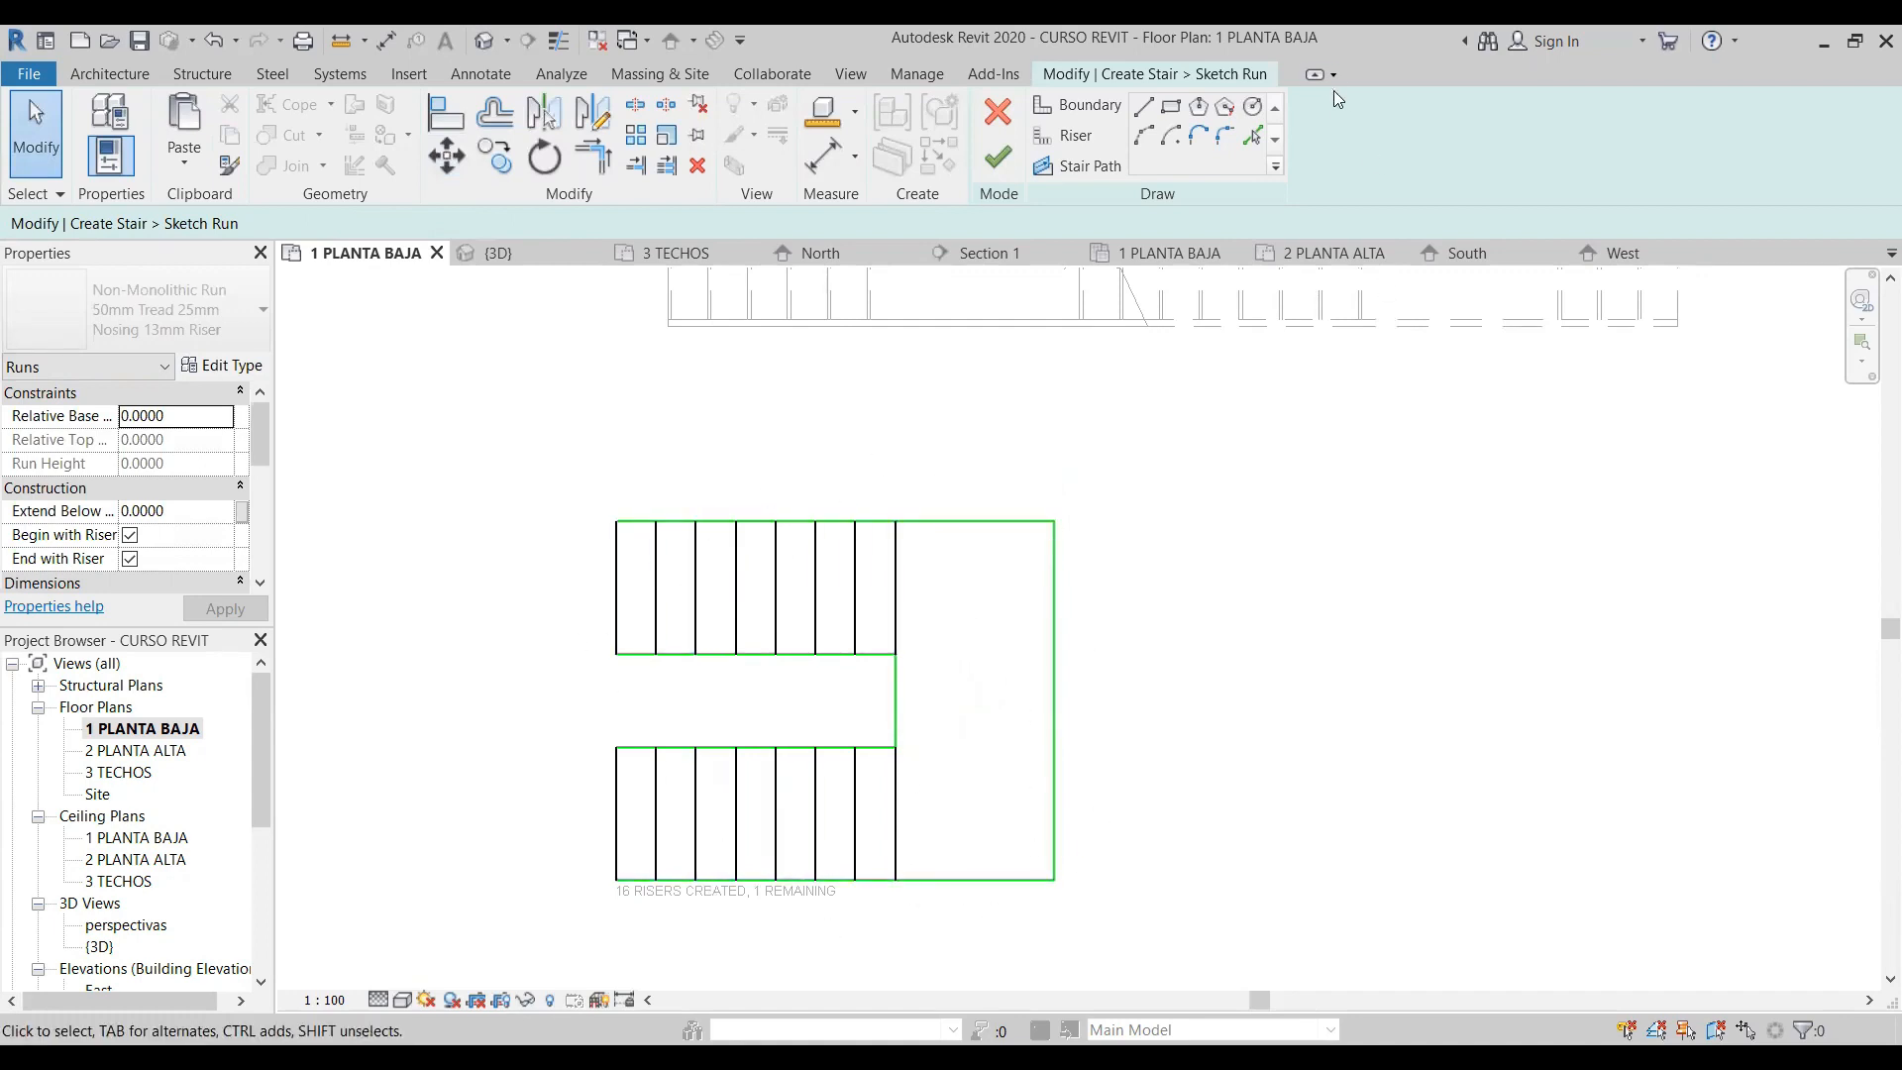
- Draw a U-shaped stair path along the middle of both legs, starting at the upper leg's left end, and finish the run sketch and the stair
{"action": "left_click", "coordinate": [1102, 169]}
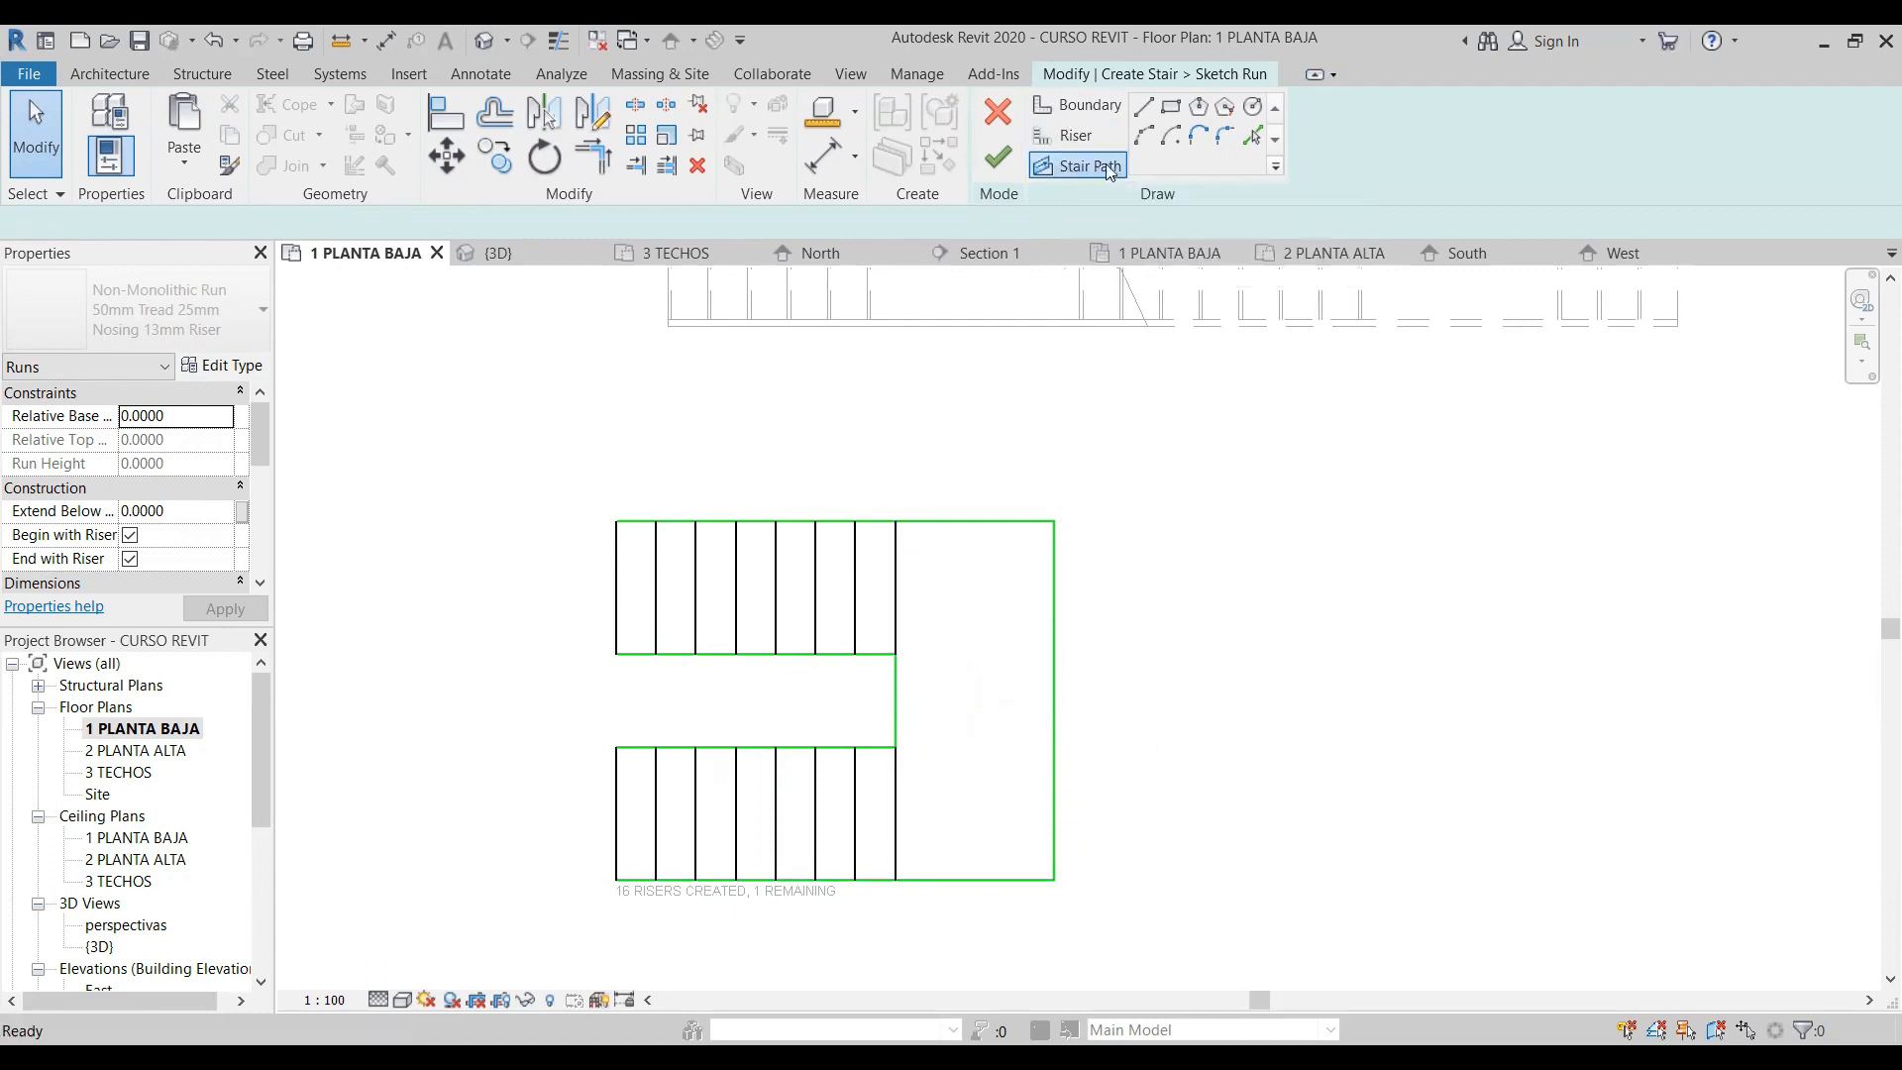
{"action": "left_click", "coordinate": [616, 587]}
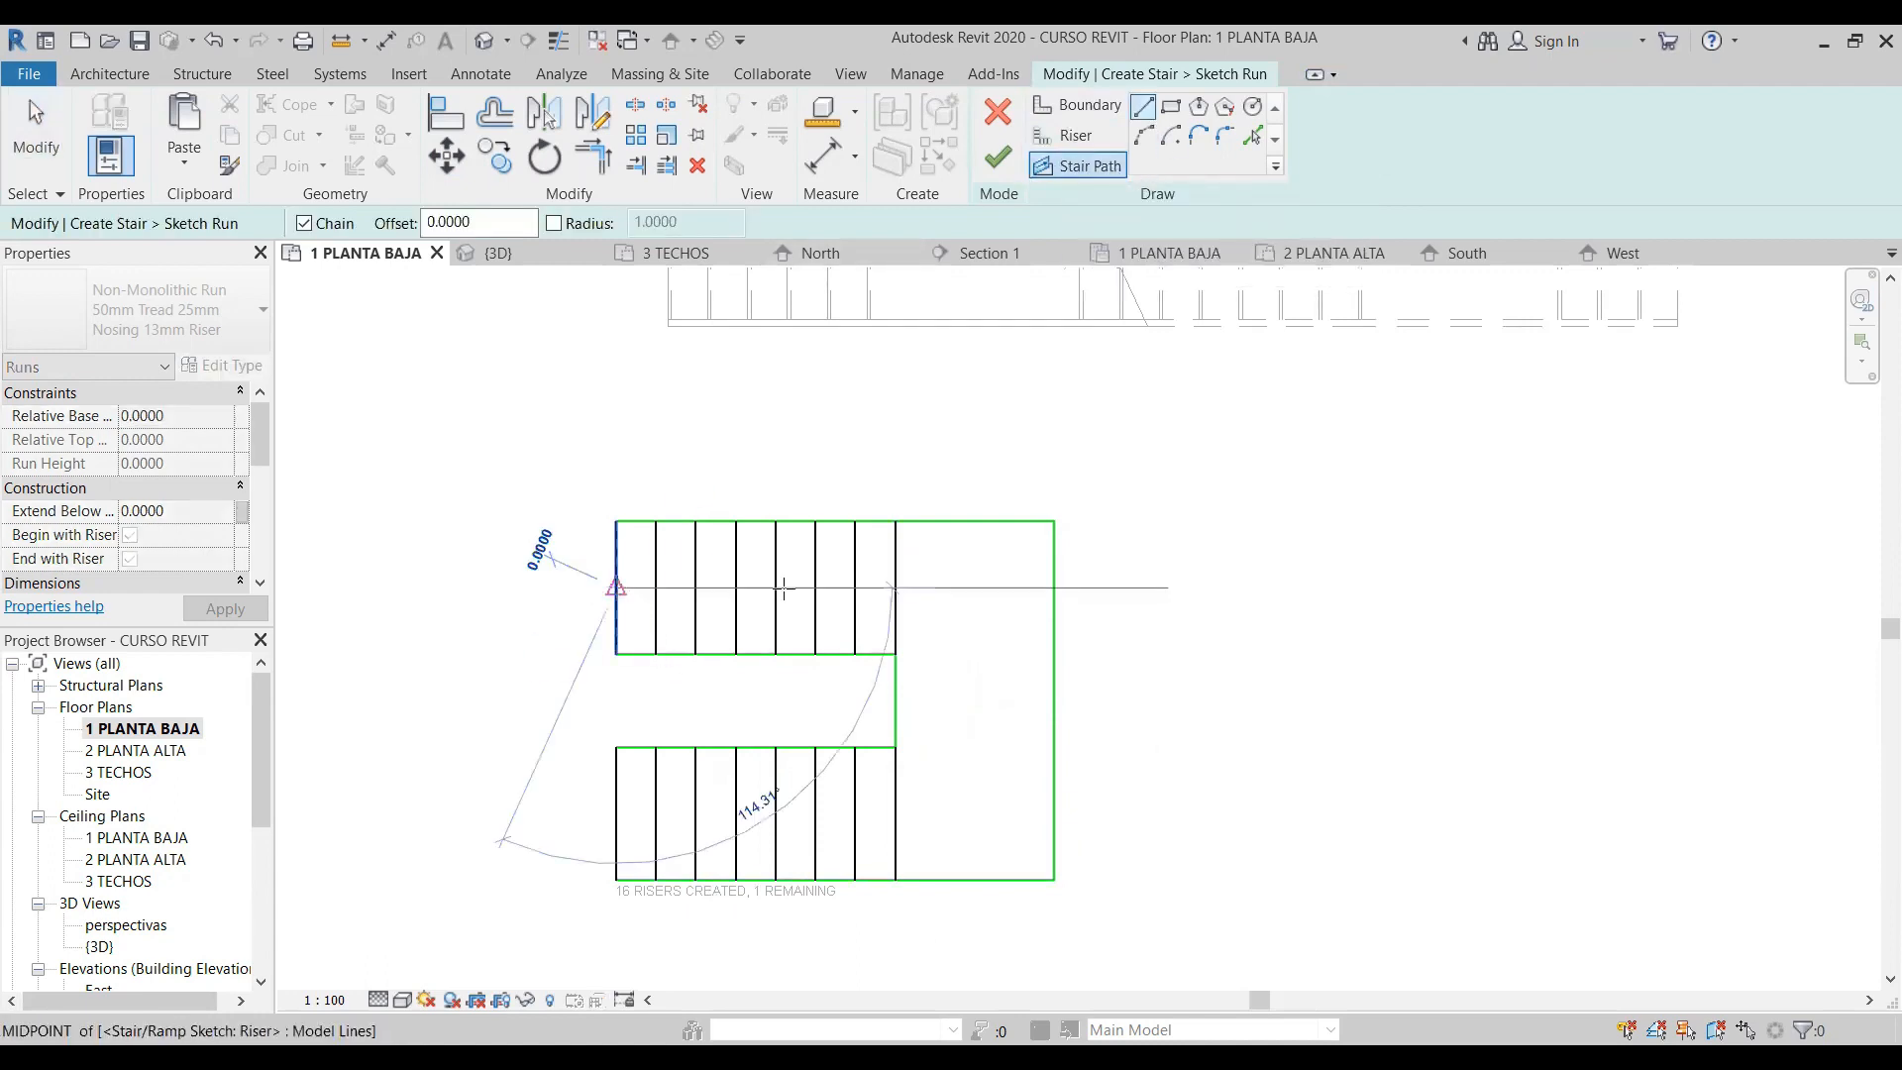
{"action": "left_click", "coordinate": [976, 588]}
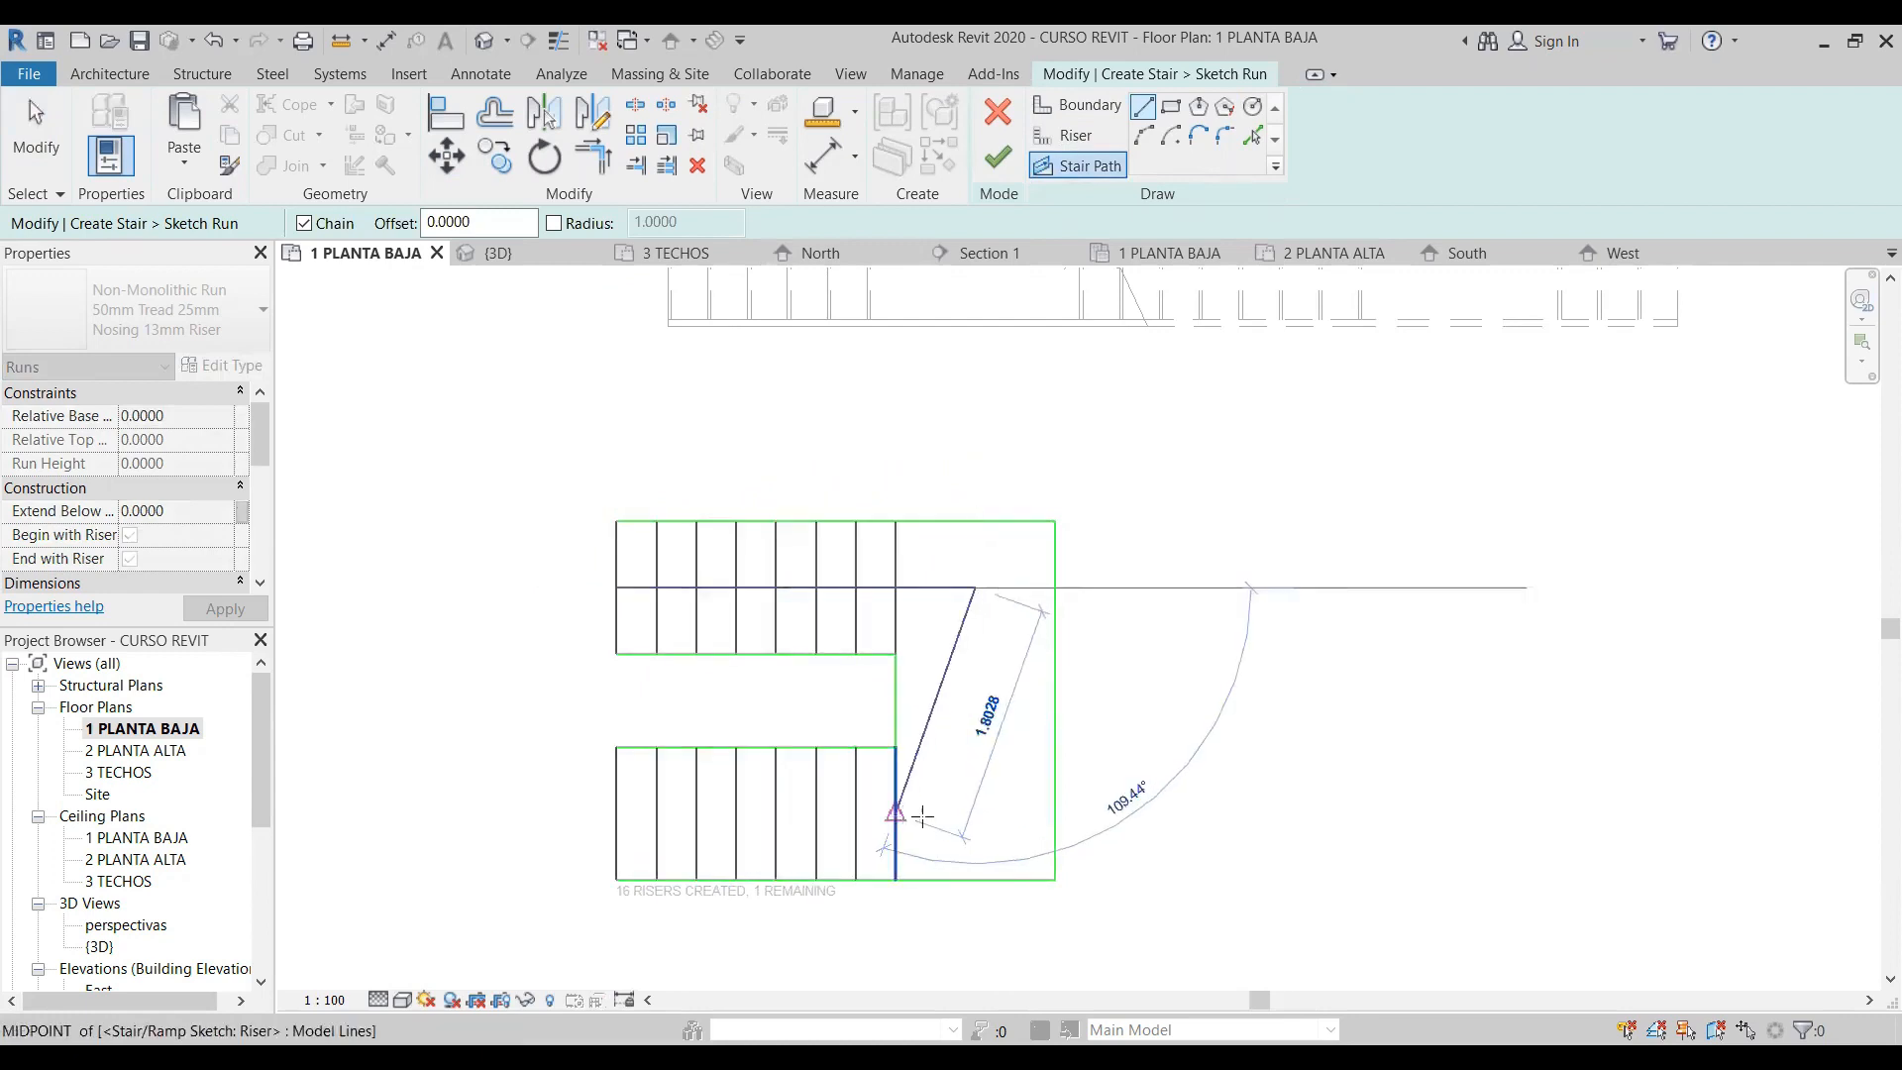
{"action": "left_click", "coordinate": [976, 814]}
{"action": "left_click", "coordinate": [616, 813]}
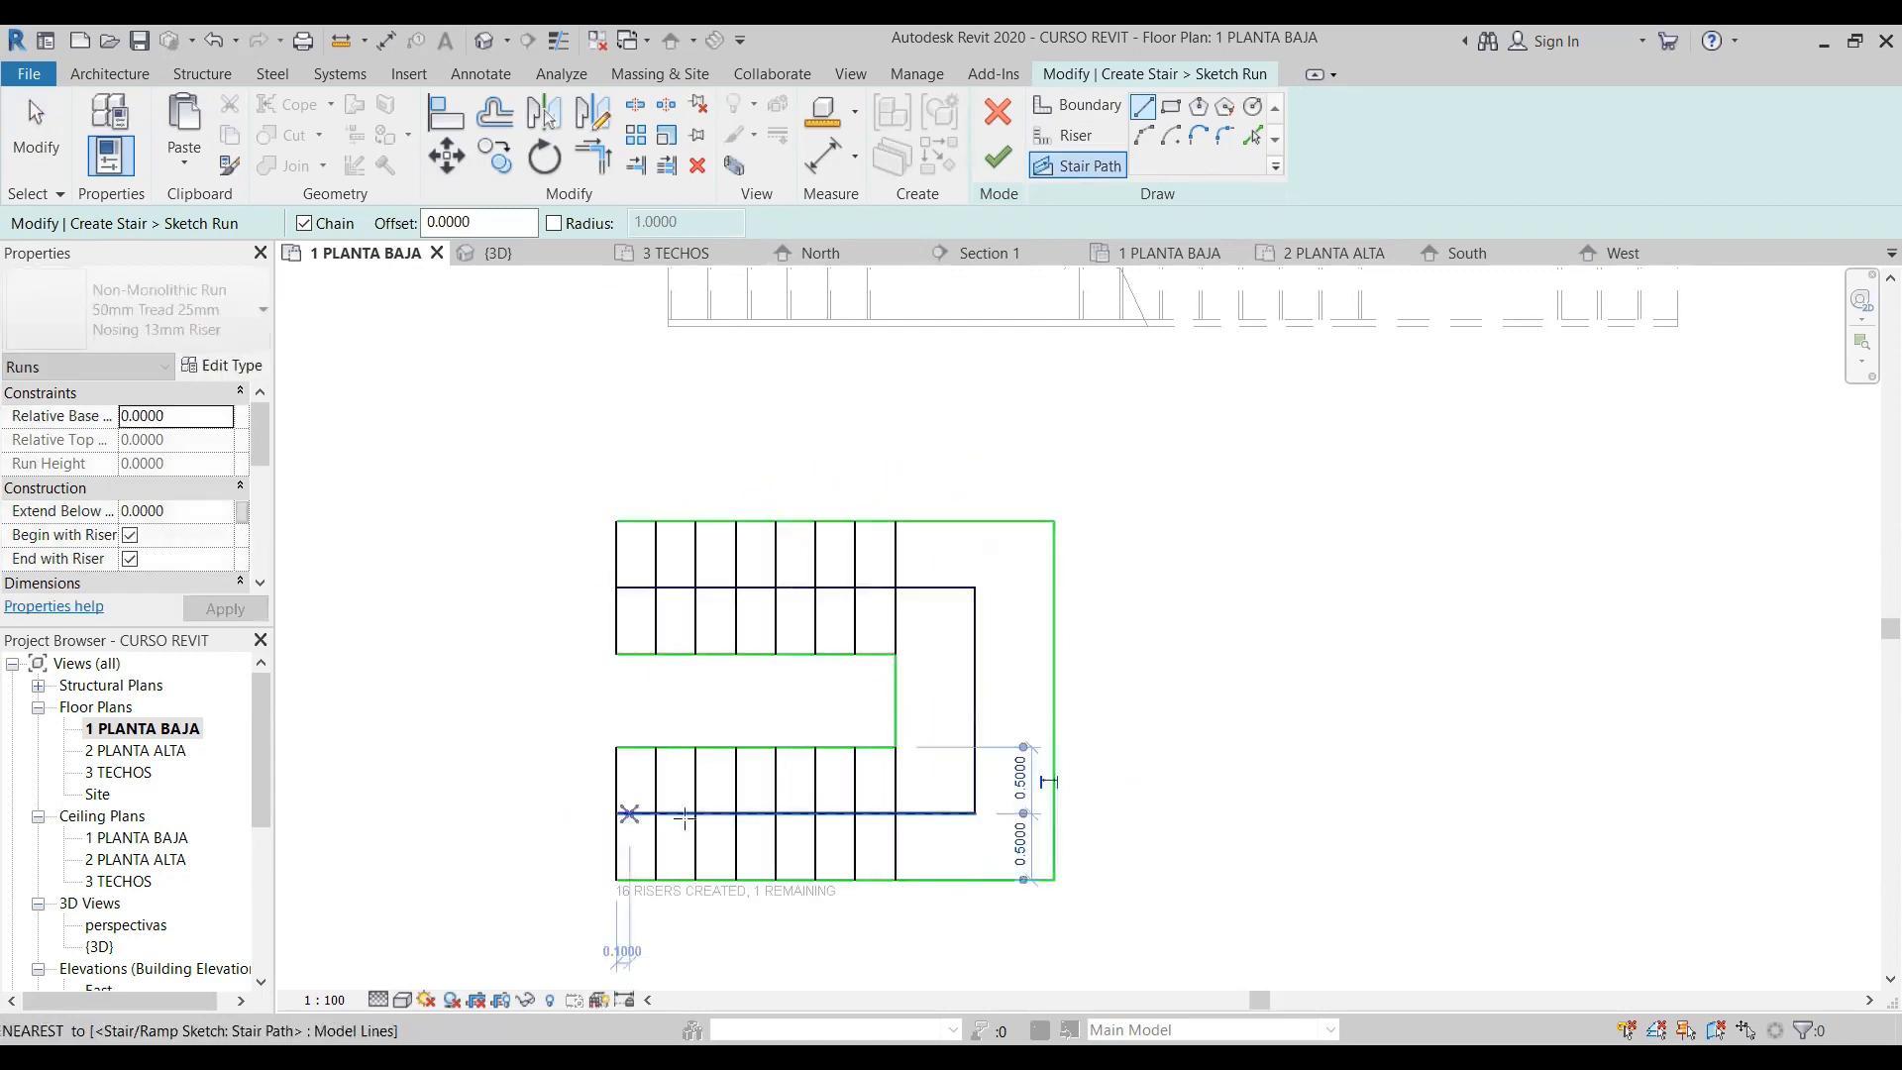
{"action": "key", "text": "Escape"}
{"action": "key", "text": "Escape"}
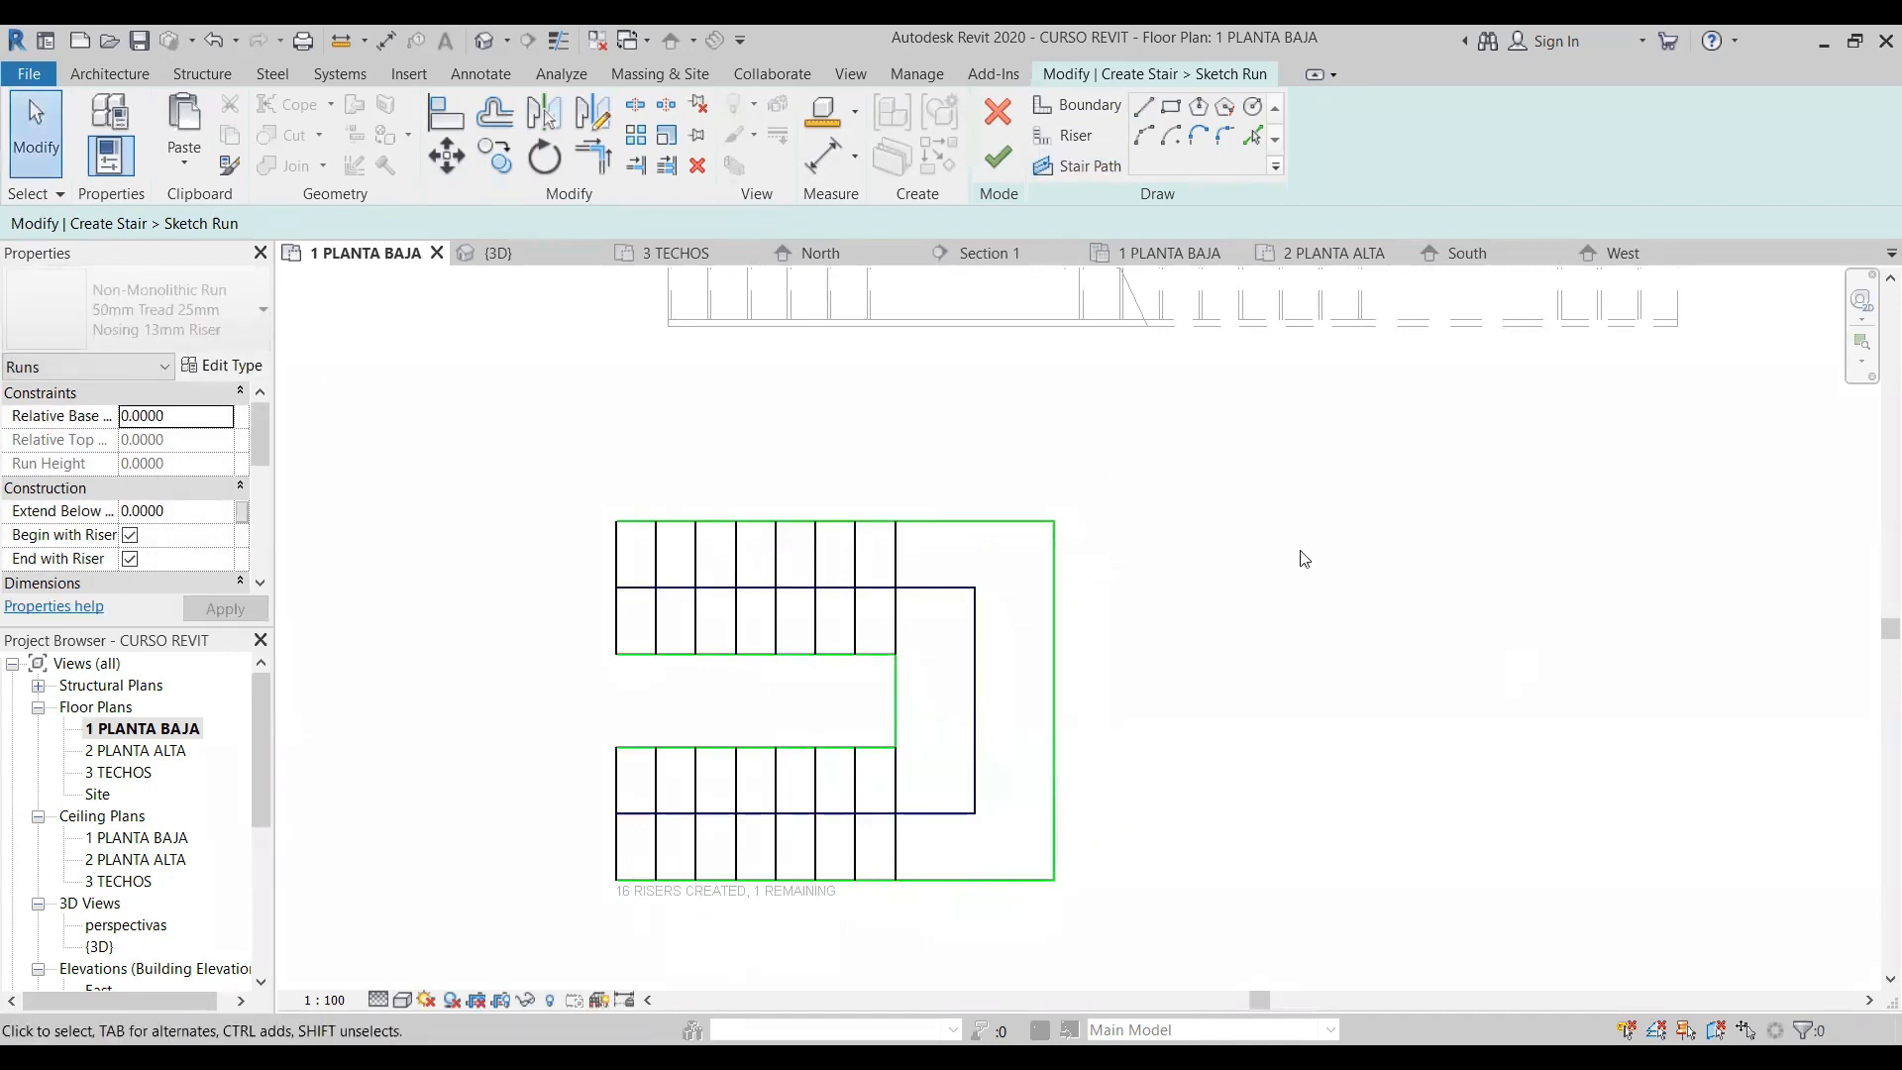
{"action": "left_click", "coordinate": [998, 158]}
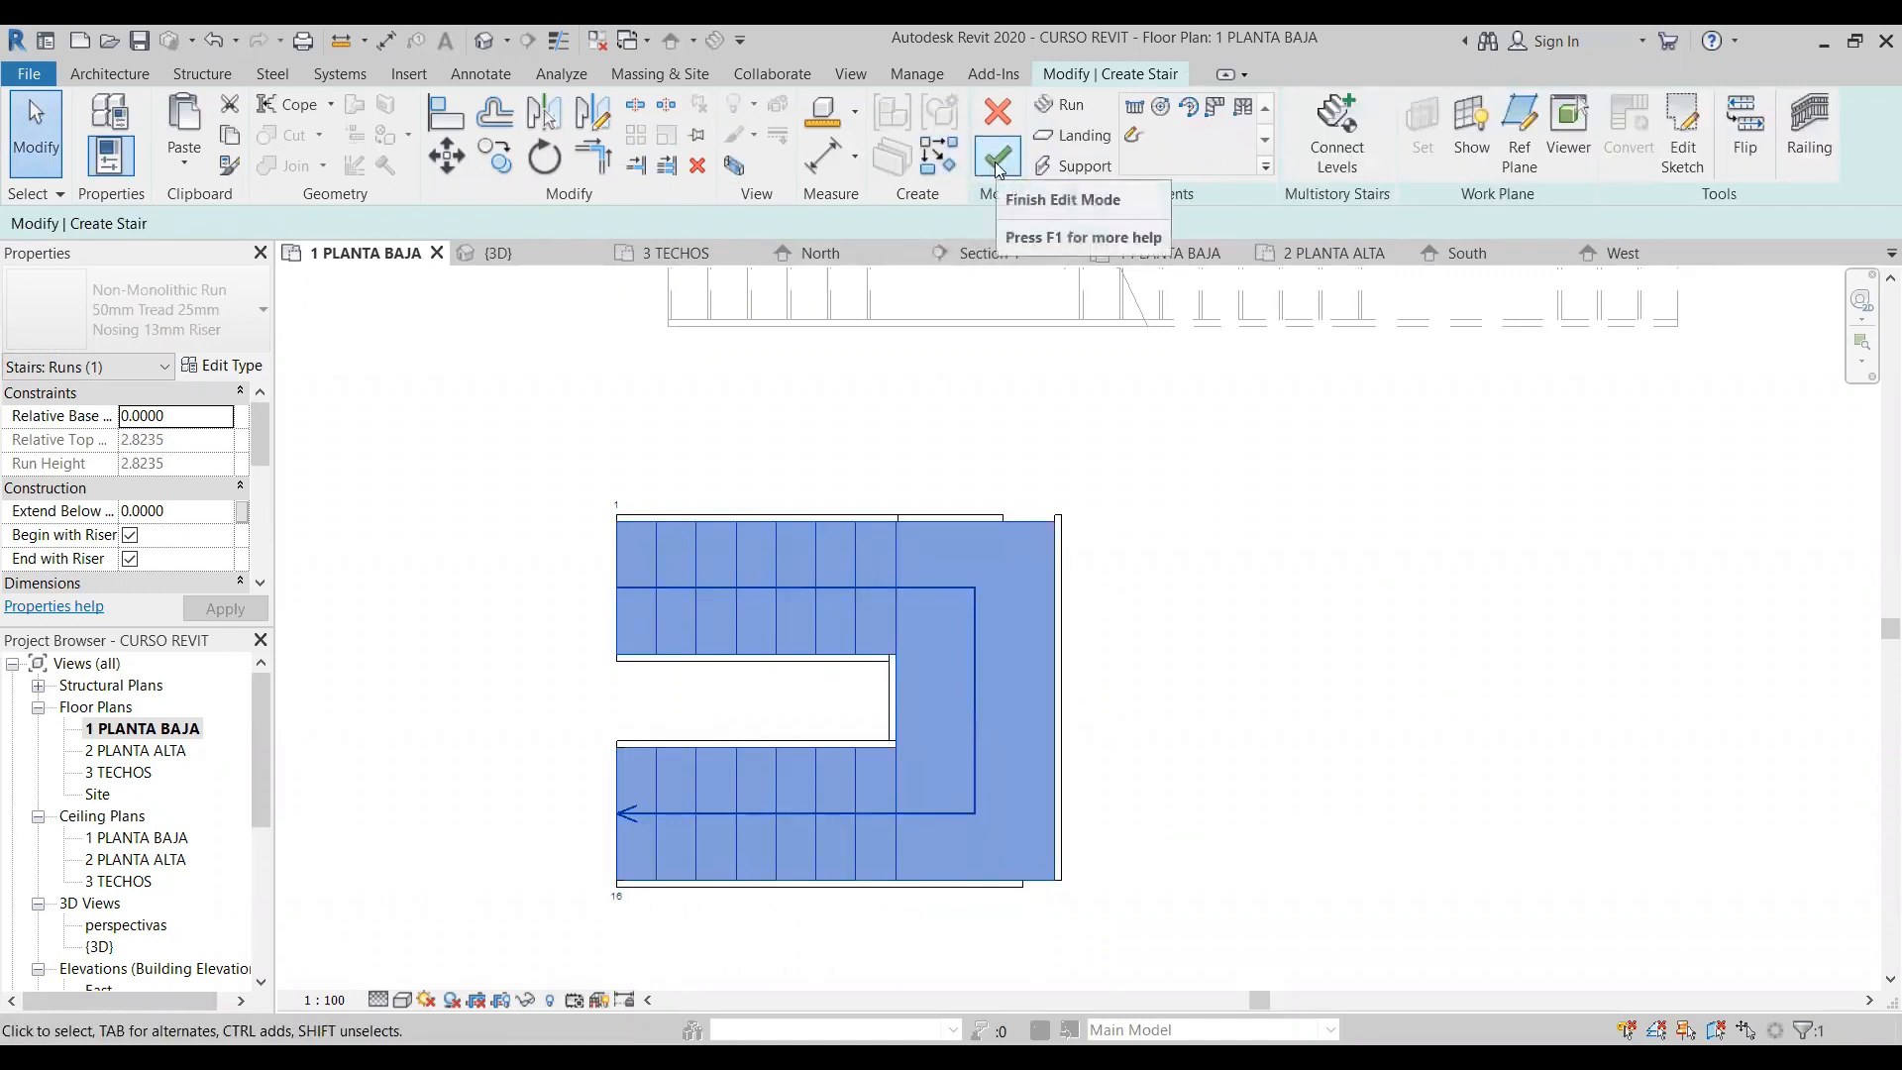
{"action": "left_click", "coordinate": [998, 161]}
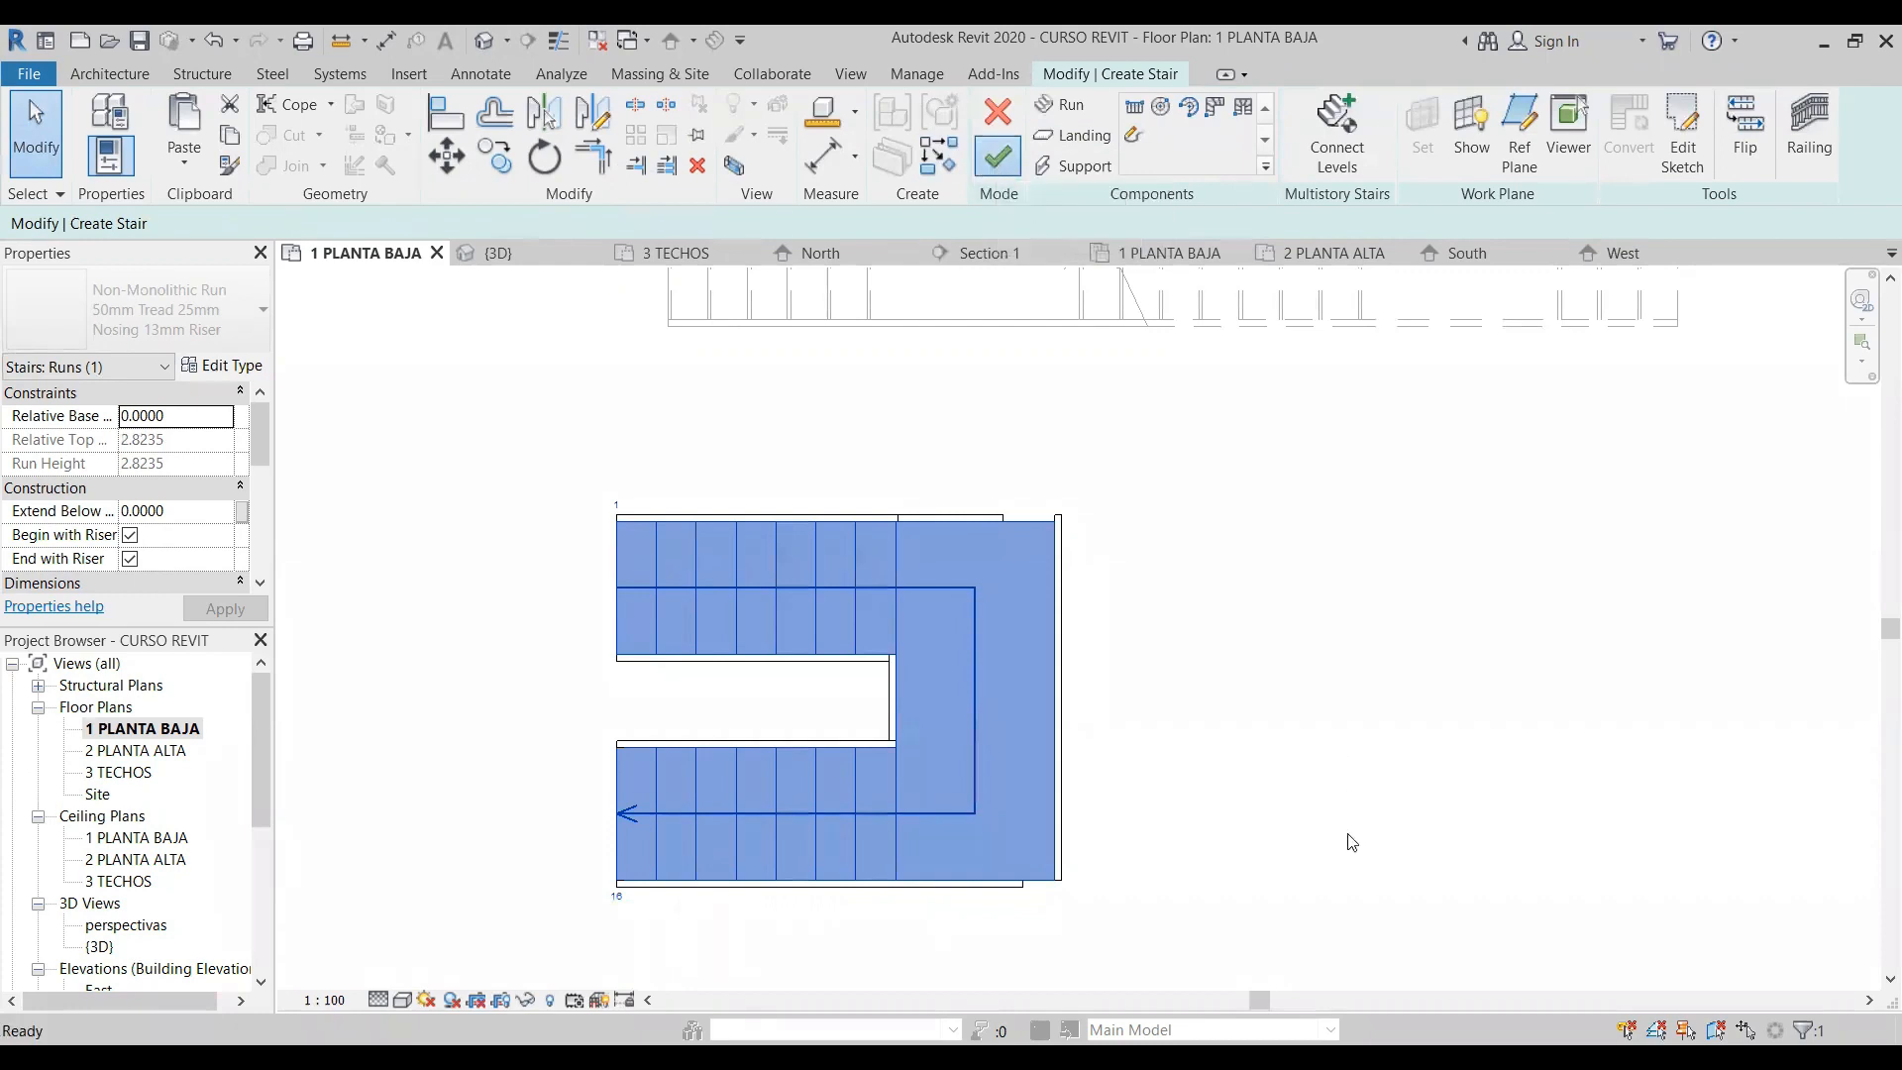
- Open the 3D view and delete the inner and outer railings of the new U-shaped stair
{"action": "left_click", "coordinate": [484, 40]}
{"action": "scroll", "coordinate": [791, 621], "scroll_direction": "up", "scroll_amount": 3}
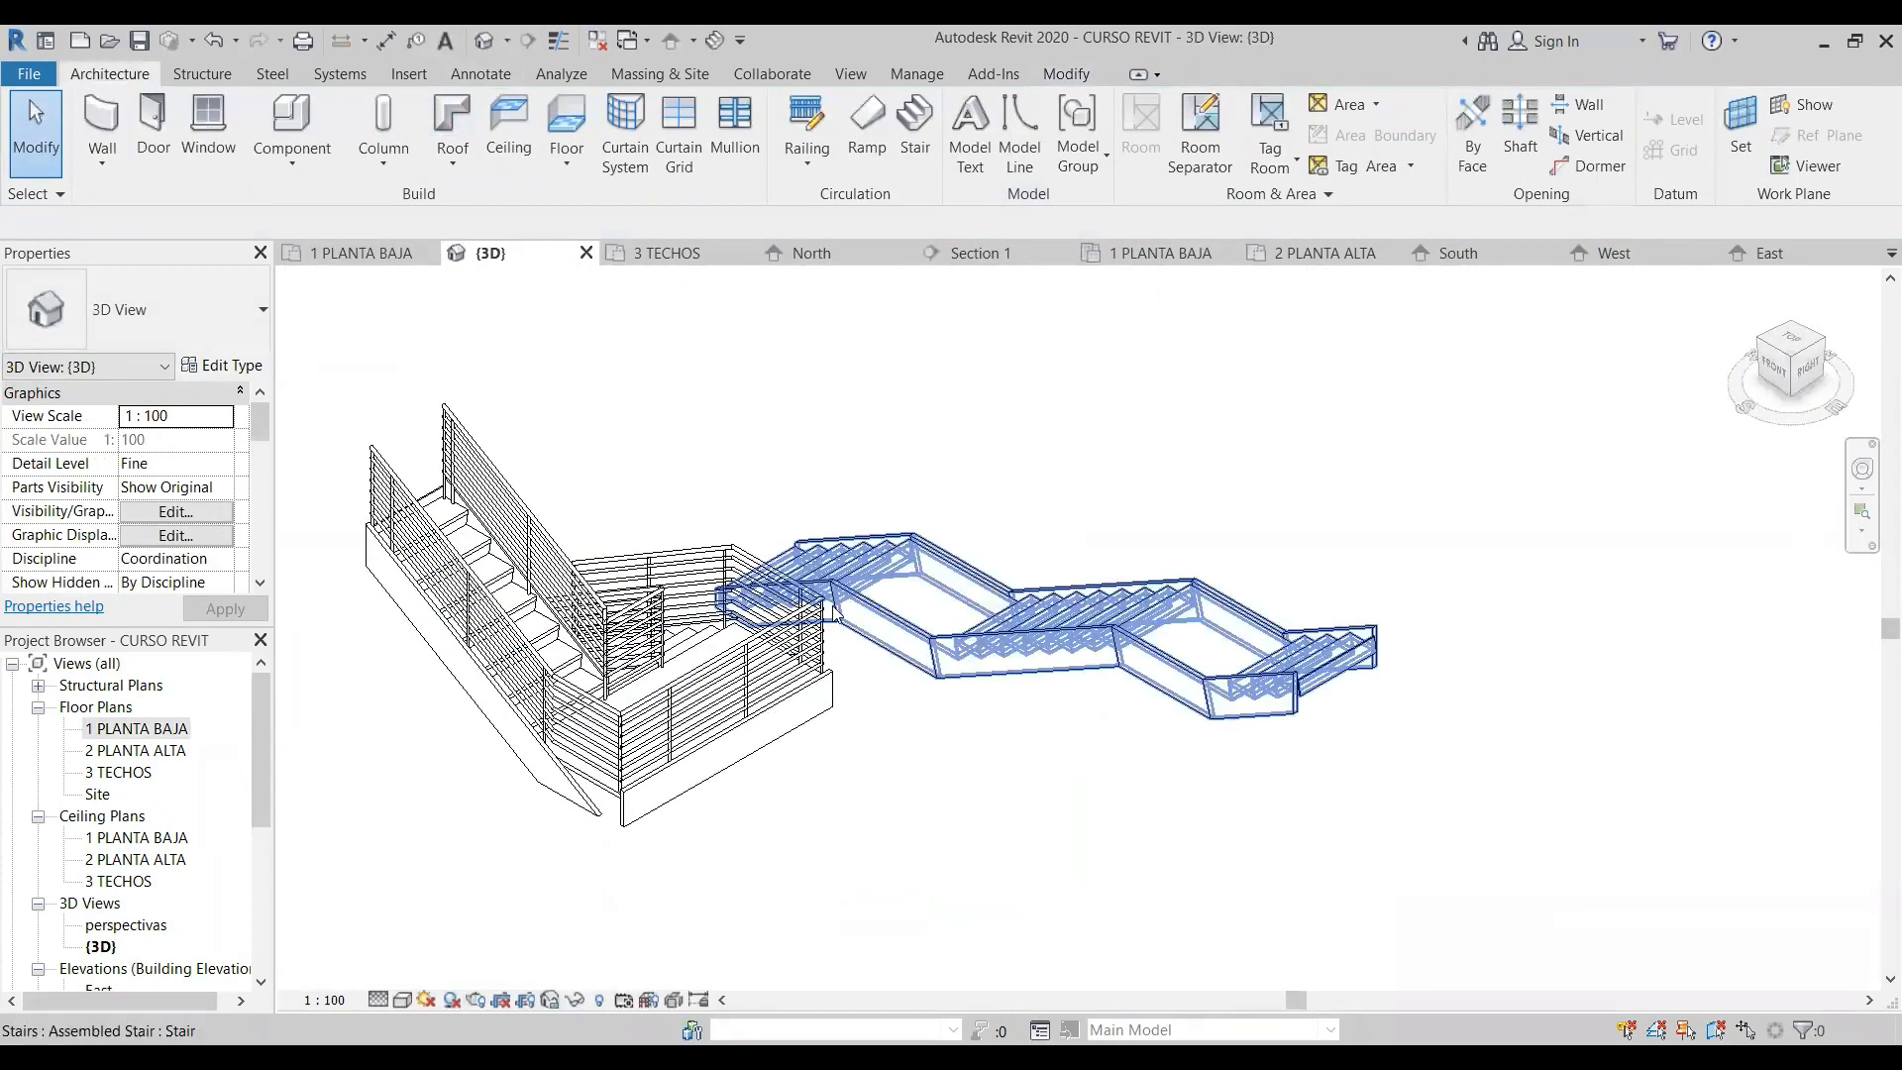
{"action": "left_click", "coordinate": [636, 622]}
{"action": "key", "text": "Escape"}
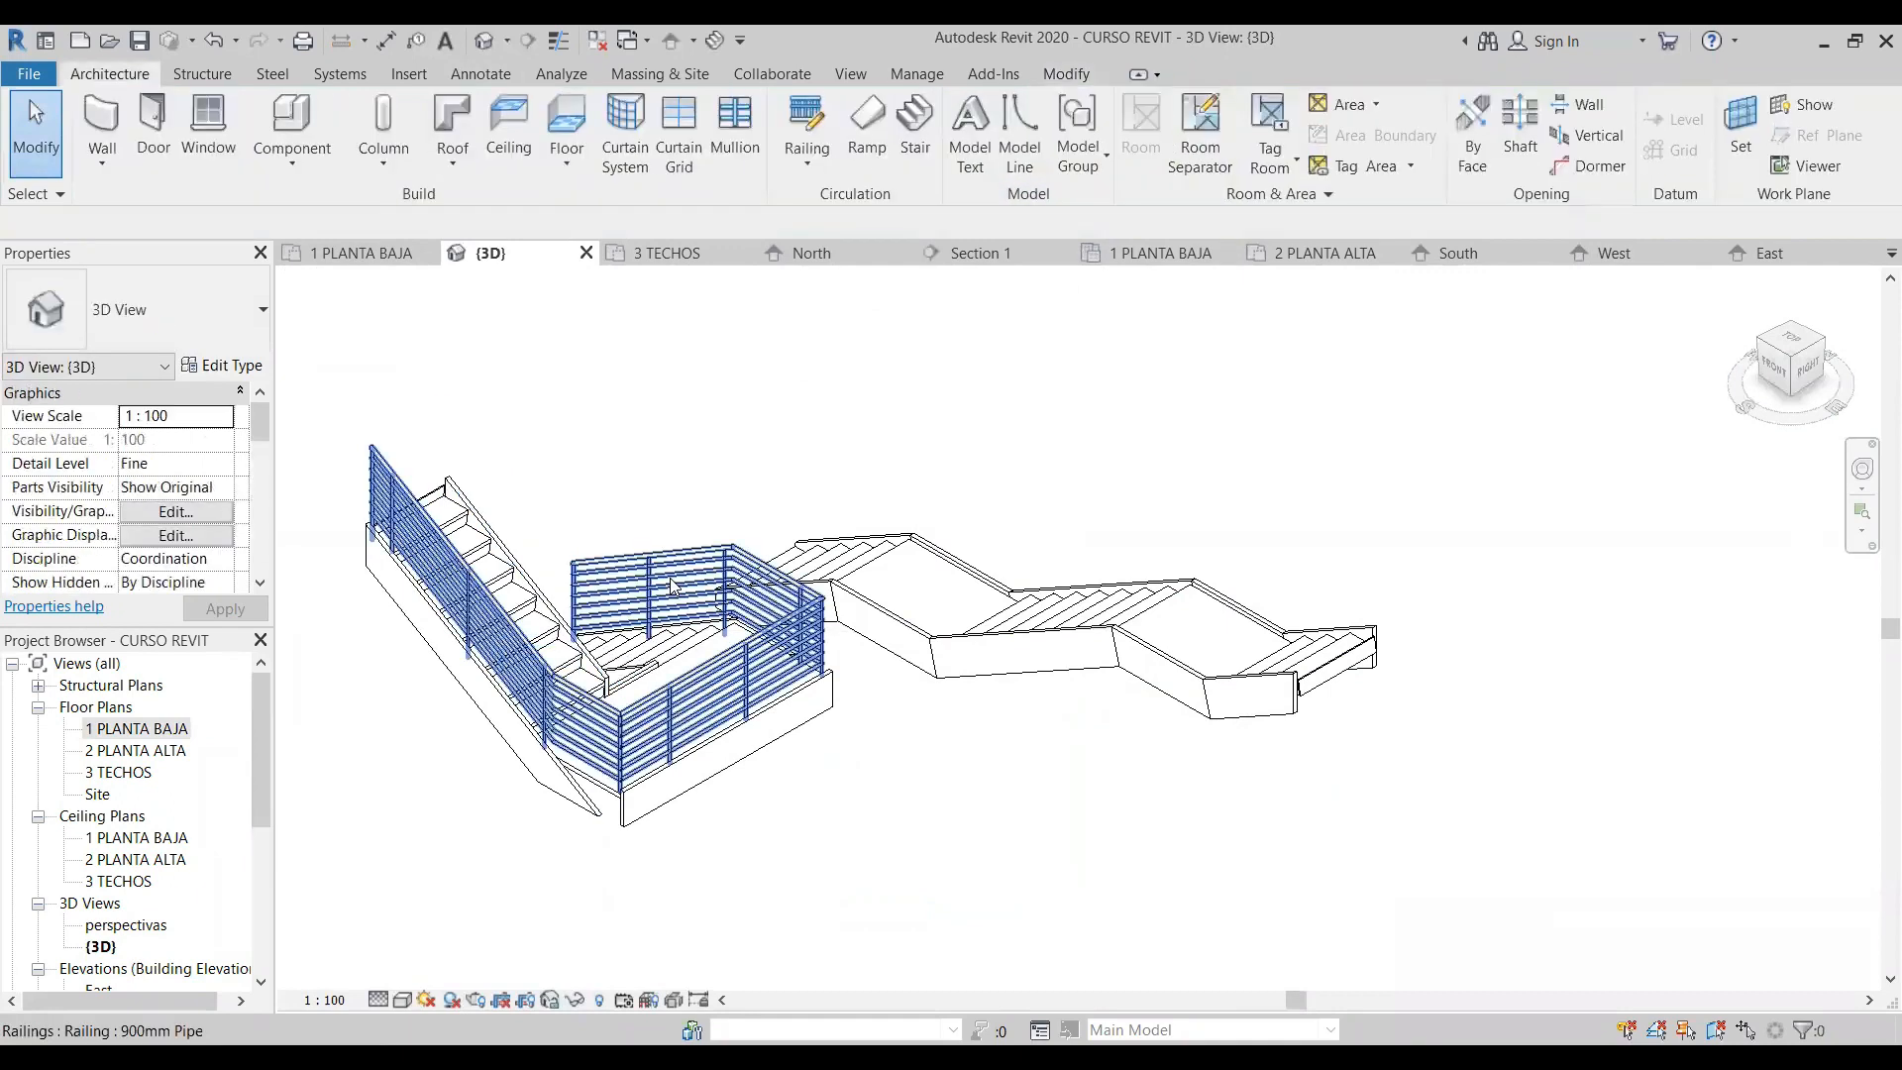
{"action": "left_click", "coordinate": [659, 585]}
{"action": "key", "text": "Delete"}
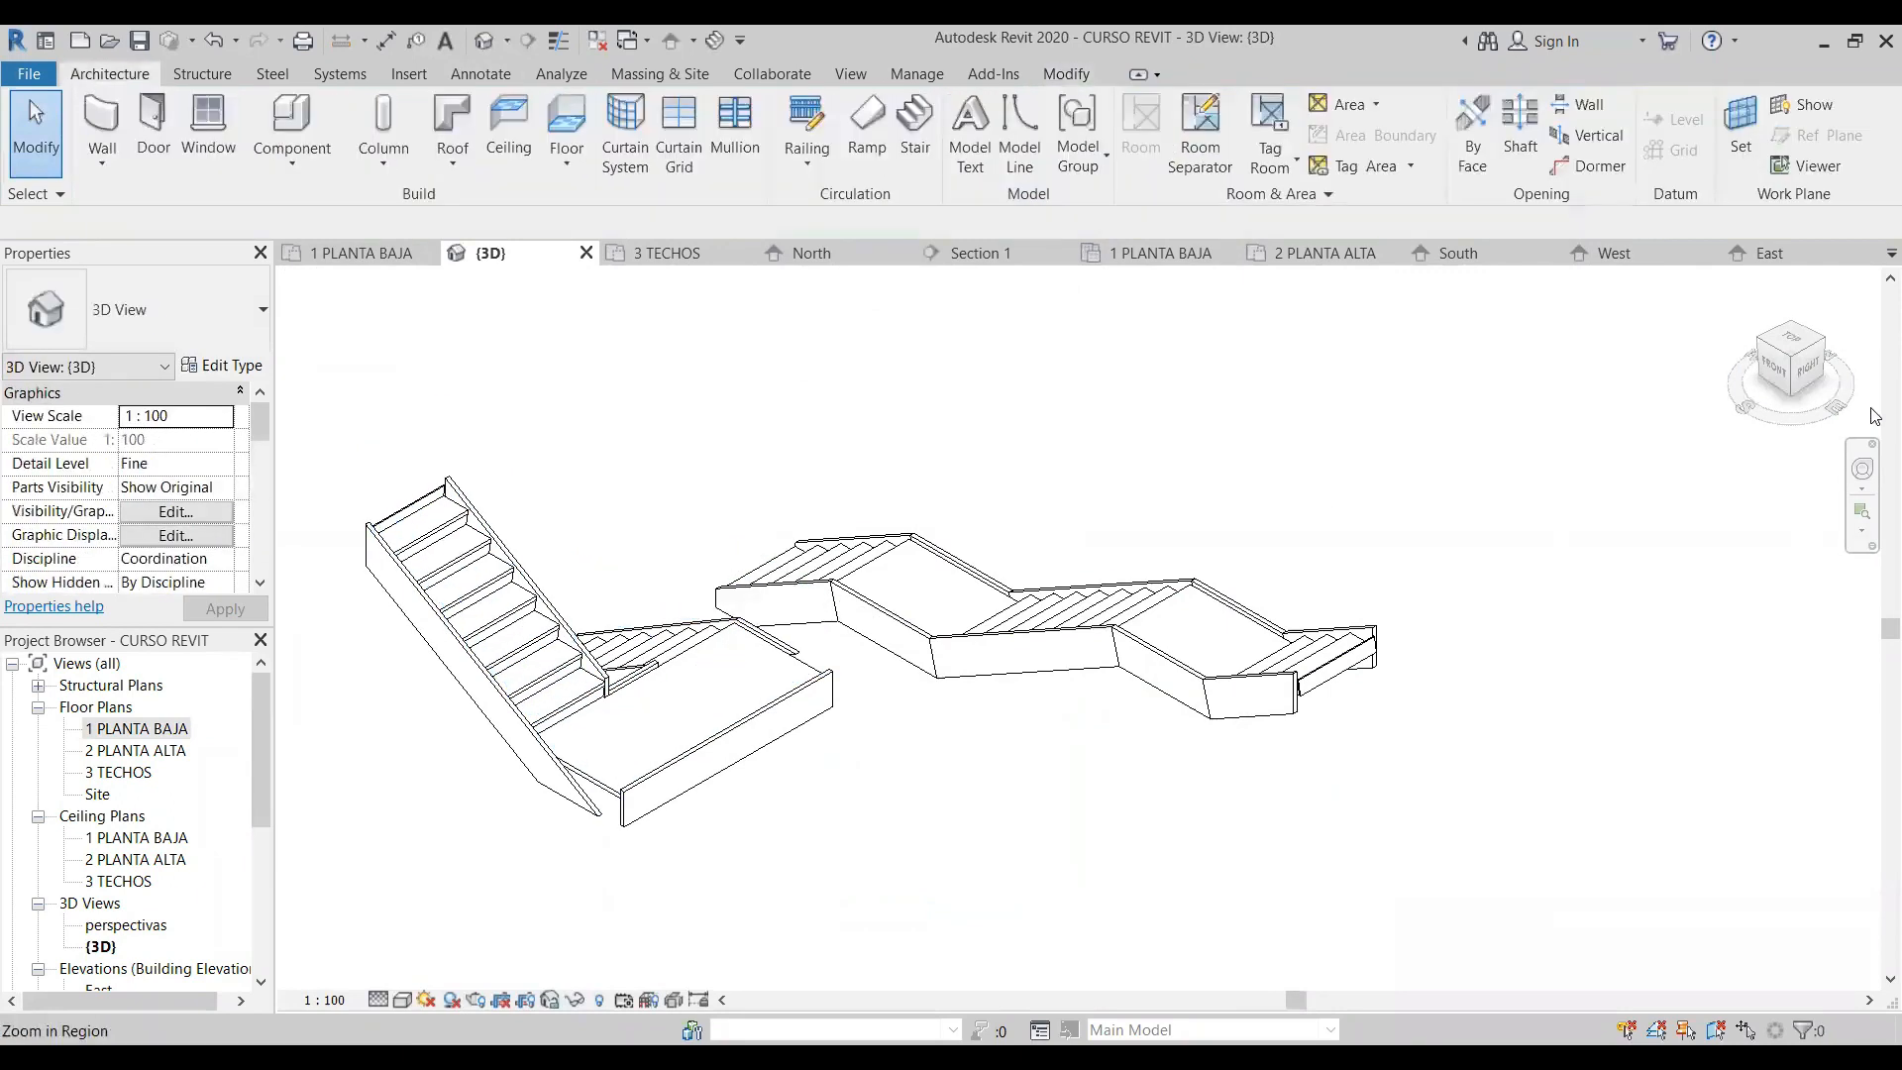
- View the stairs beside the house from the front-left corner and delete all of these practice stairs
{"action": "left_click", "coordinate": [1762, 355]}
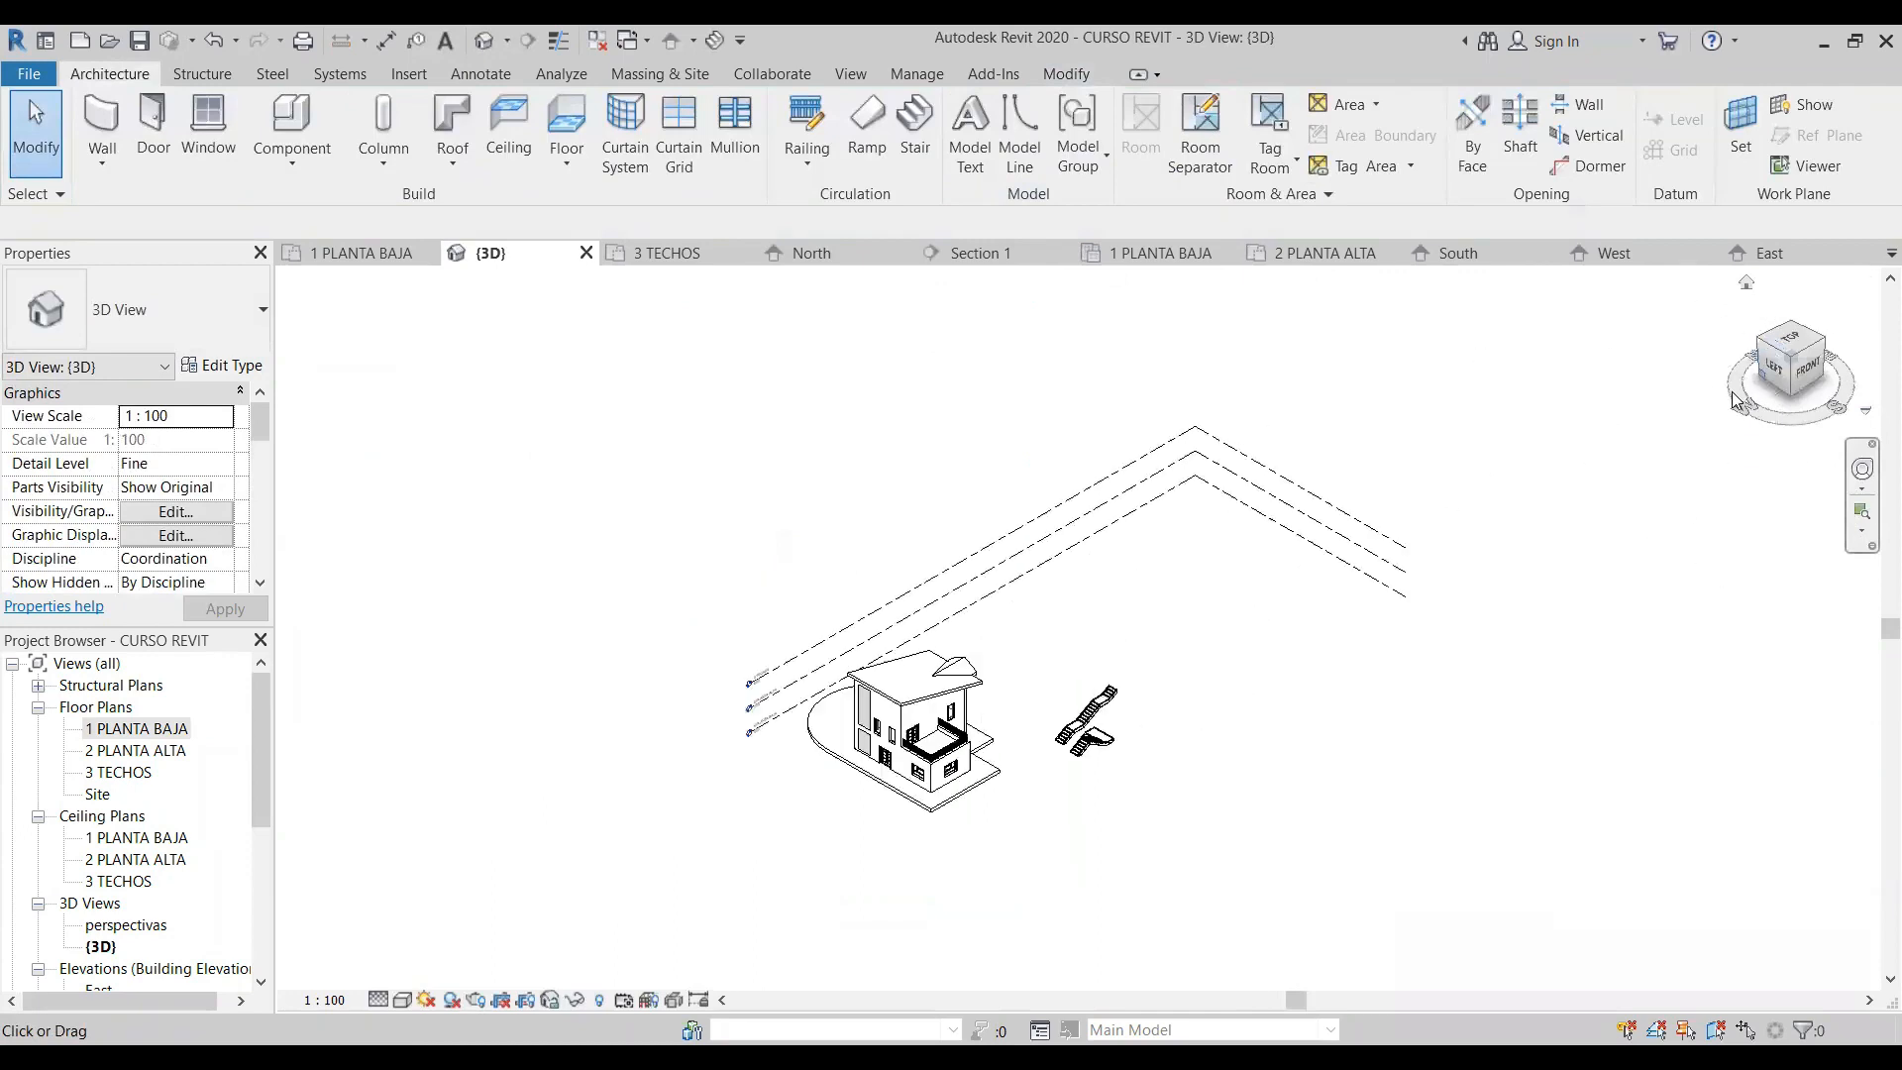
{"action": "scroll", "coordinate": [1115, 757], "scroll_direction": "up", "scroll_amount": 10}
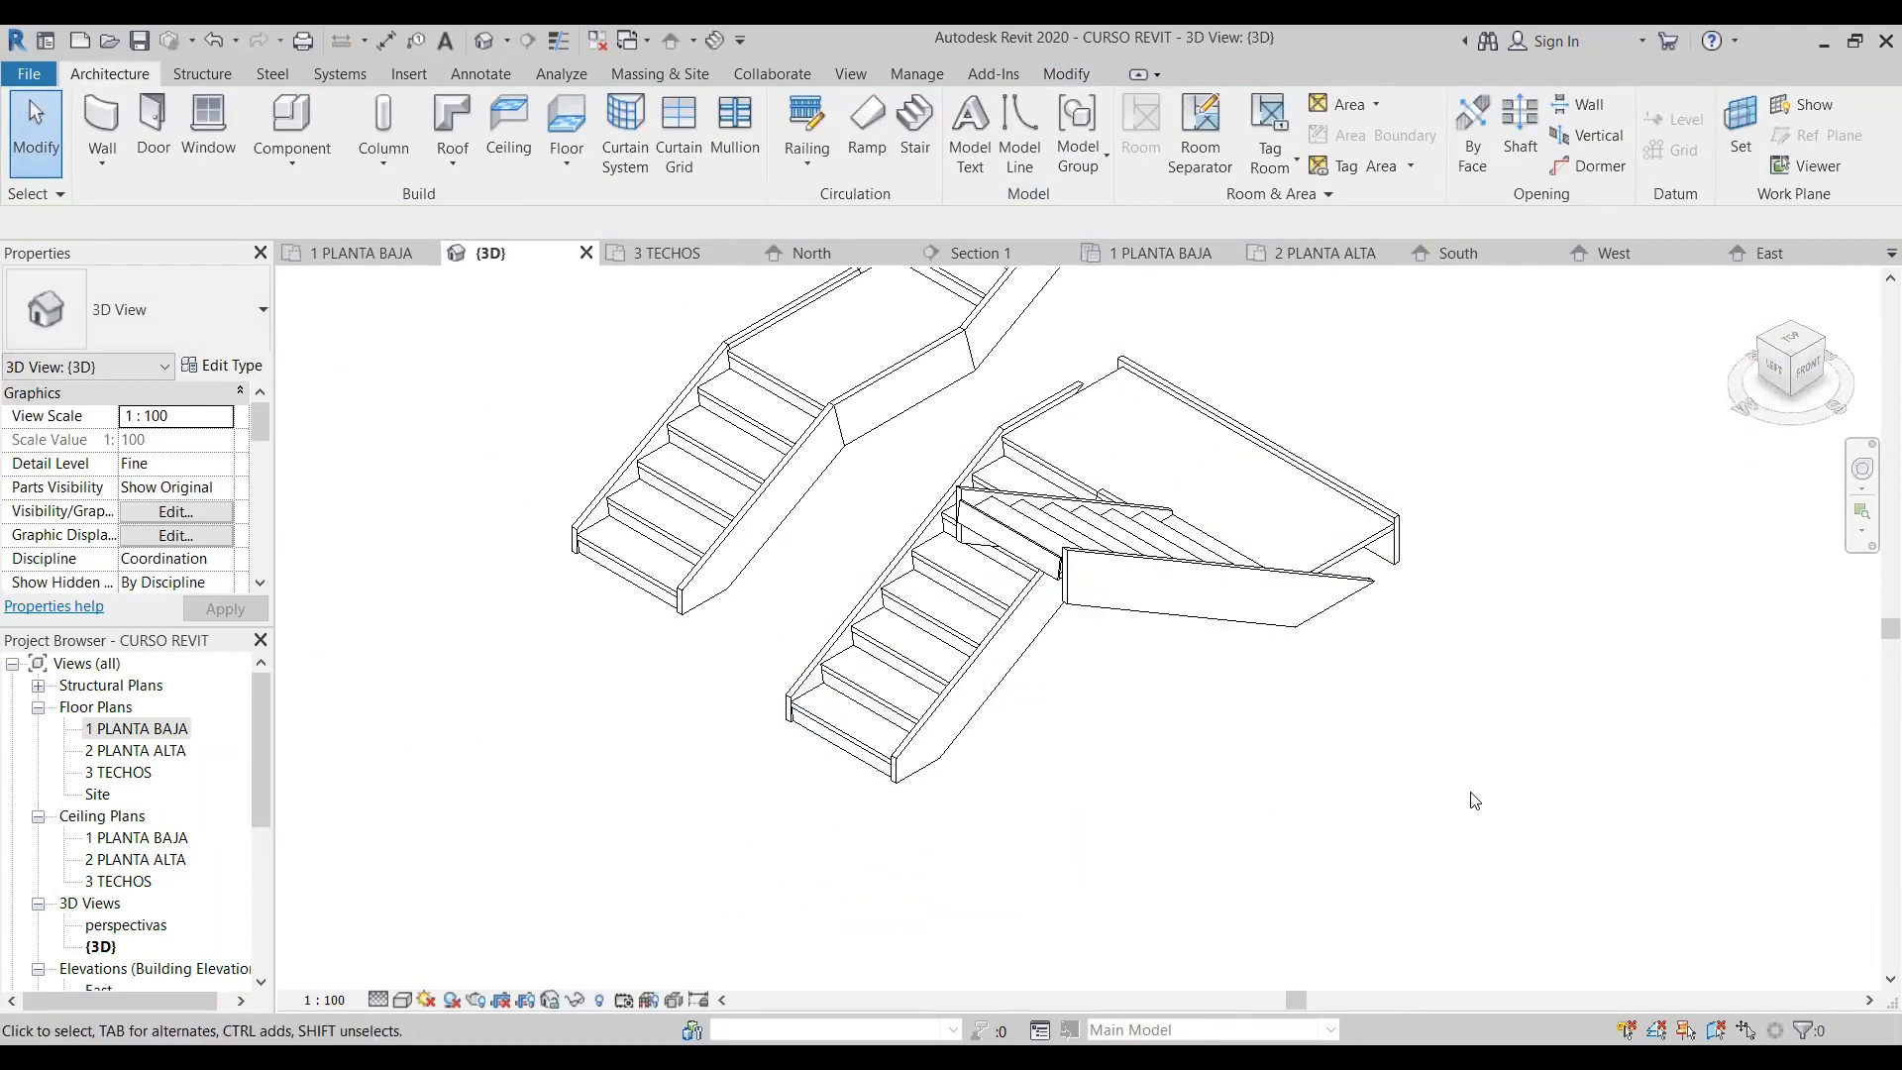
{"action": "scroll", "coordinate": [1473, 801], "scroll_direction": "down", "scroll_amount": 3}
{"action": "scroll", "coordinate": [1279, 779], "scroll_direction": "down", "scroll_amount": 3}
{"action": "left_click_drag", "start_coordinate": [1328, 812], "coordinate": [1135, 557]}
{"action": "key", "text": "Delete"}
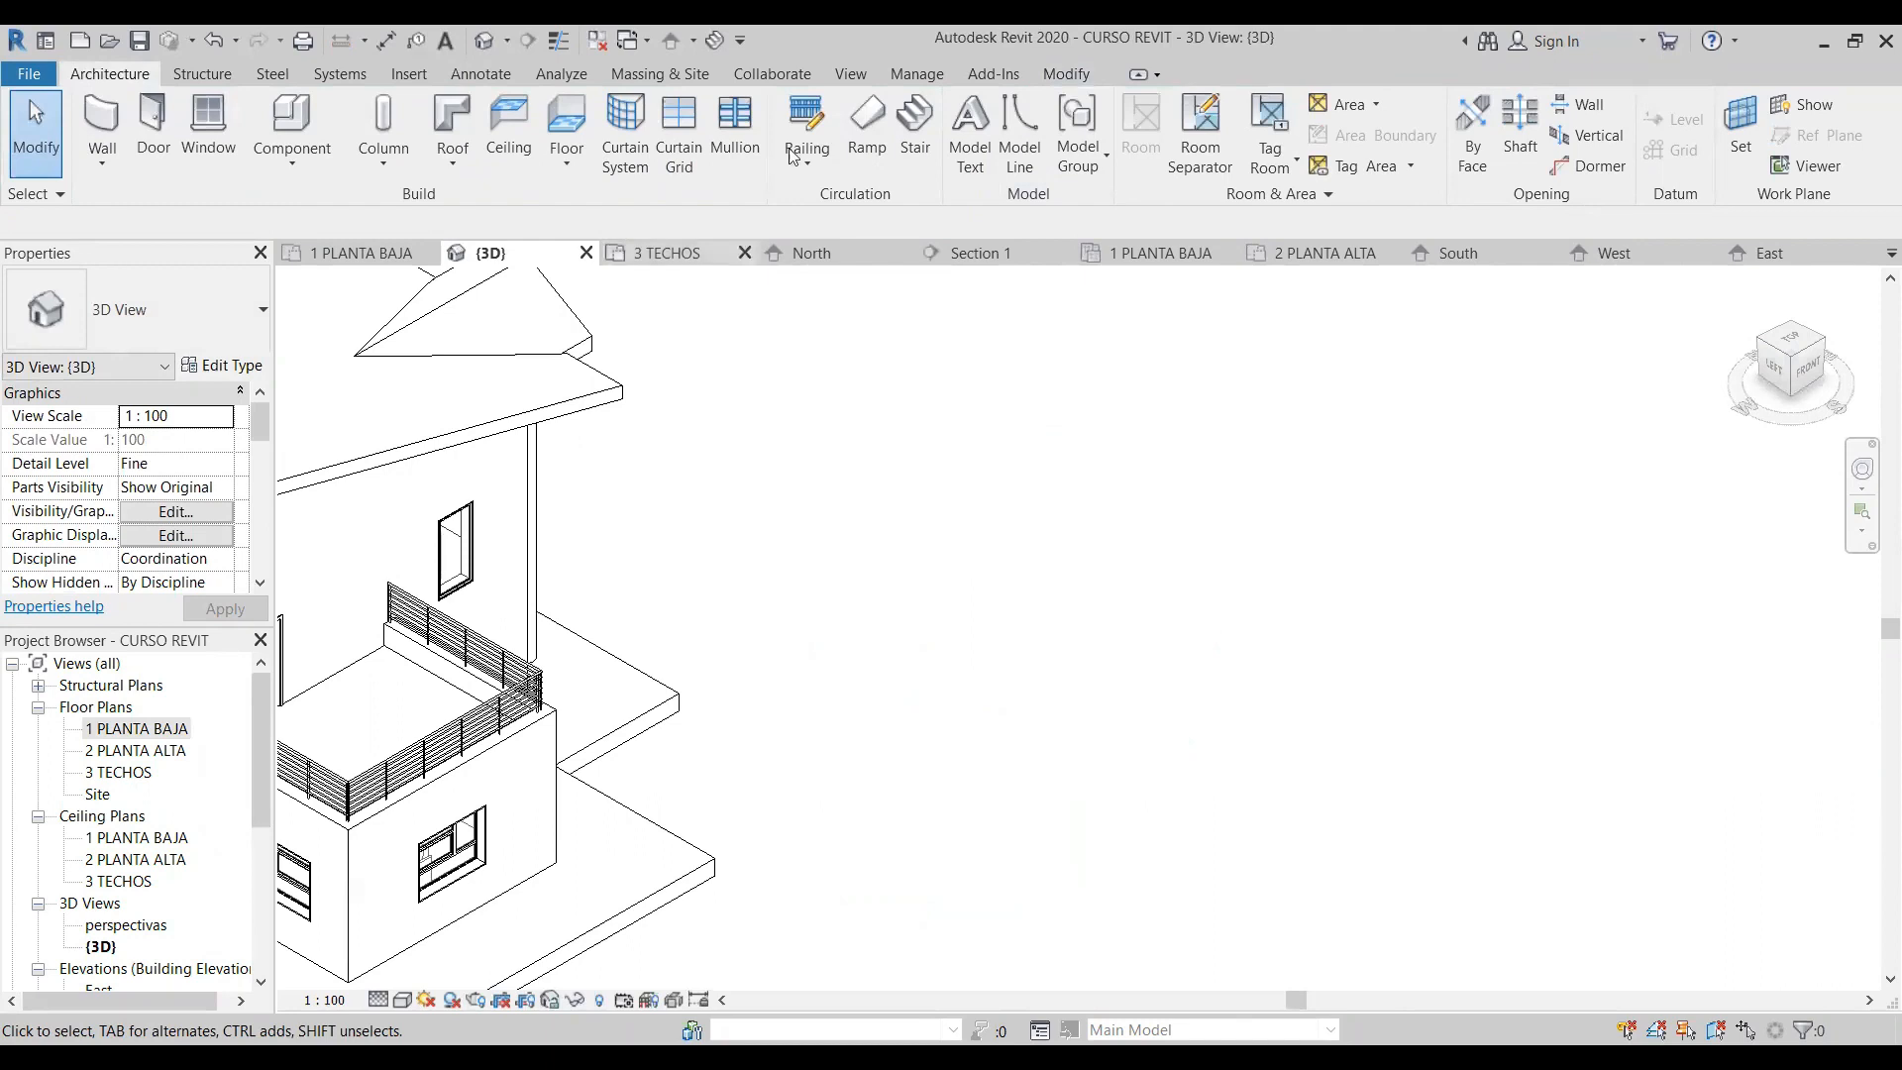
{"action": "left_click", "coordinate": [914, 126]}
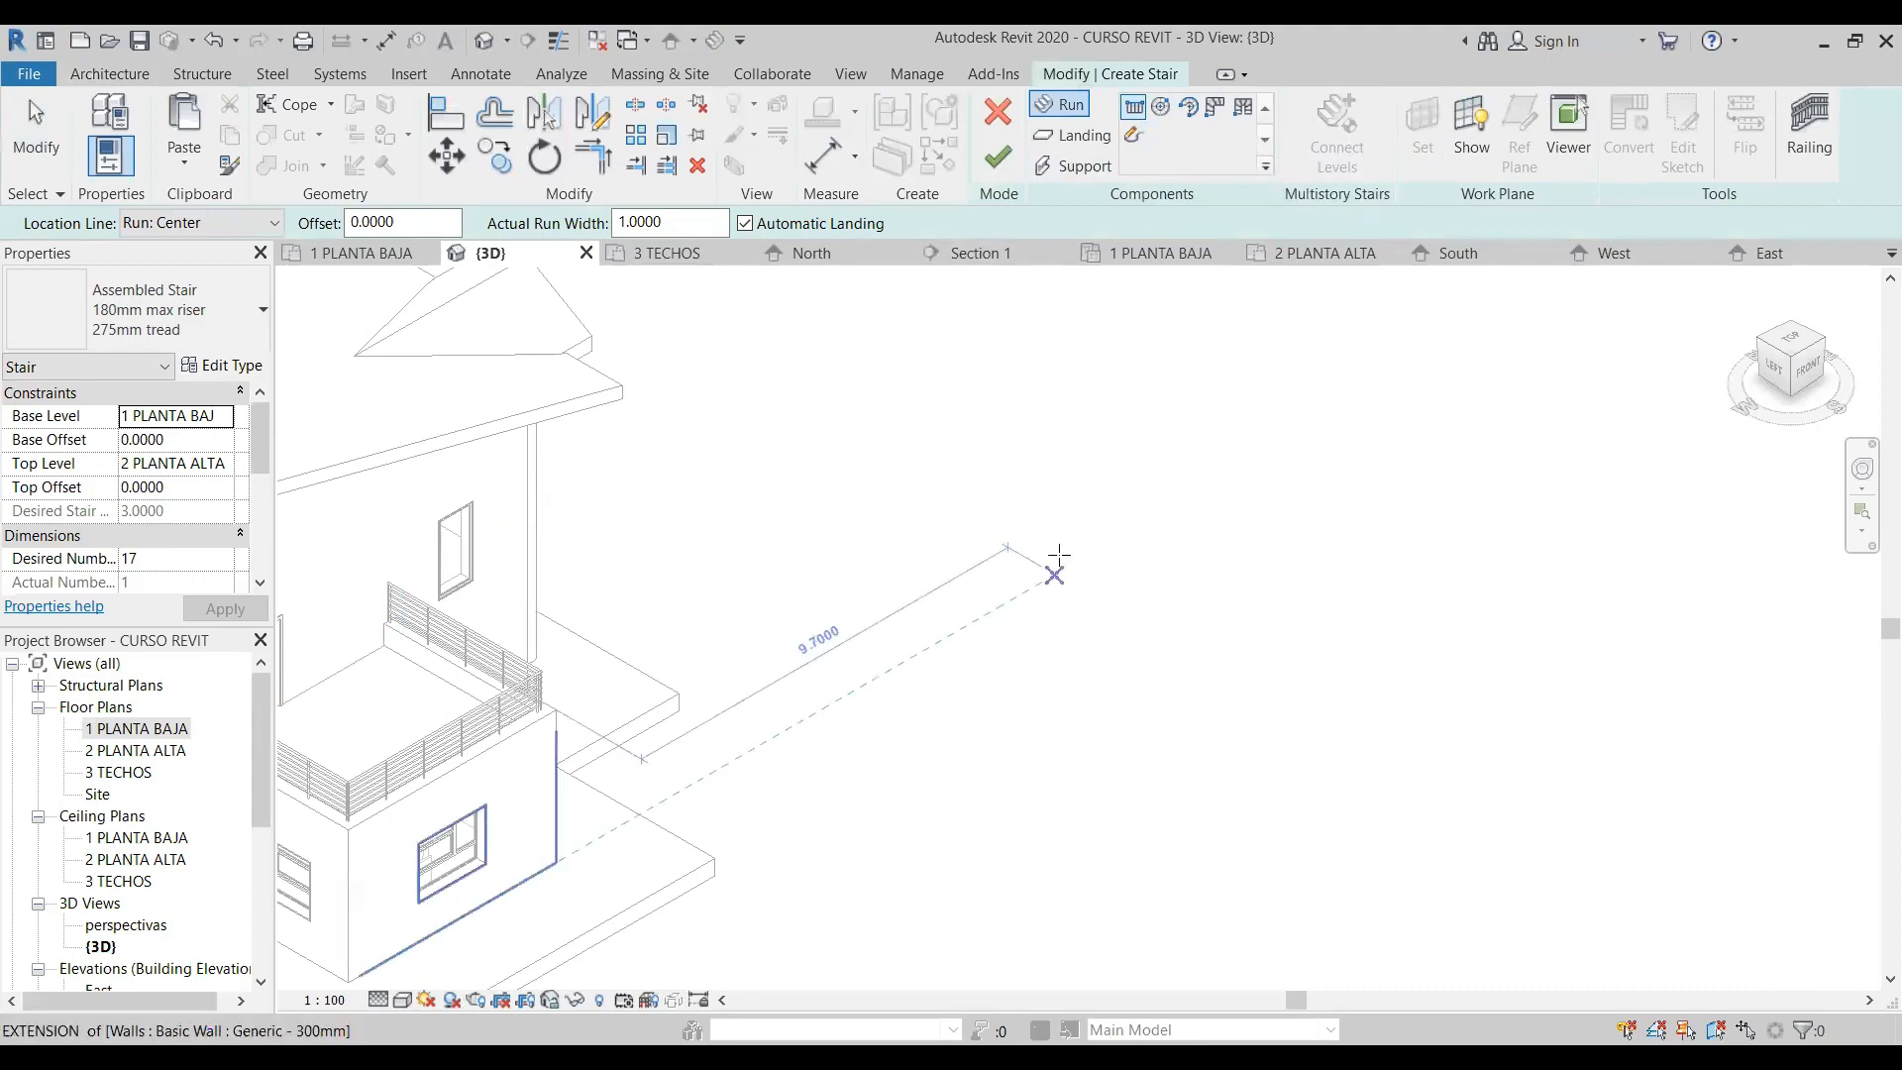
{"action": "left_click", "coordinate": [29, 138]}
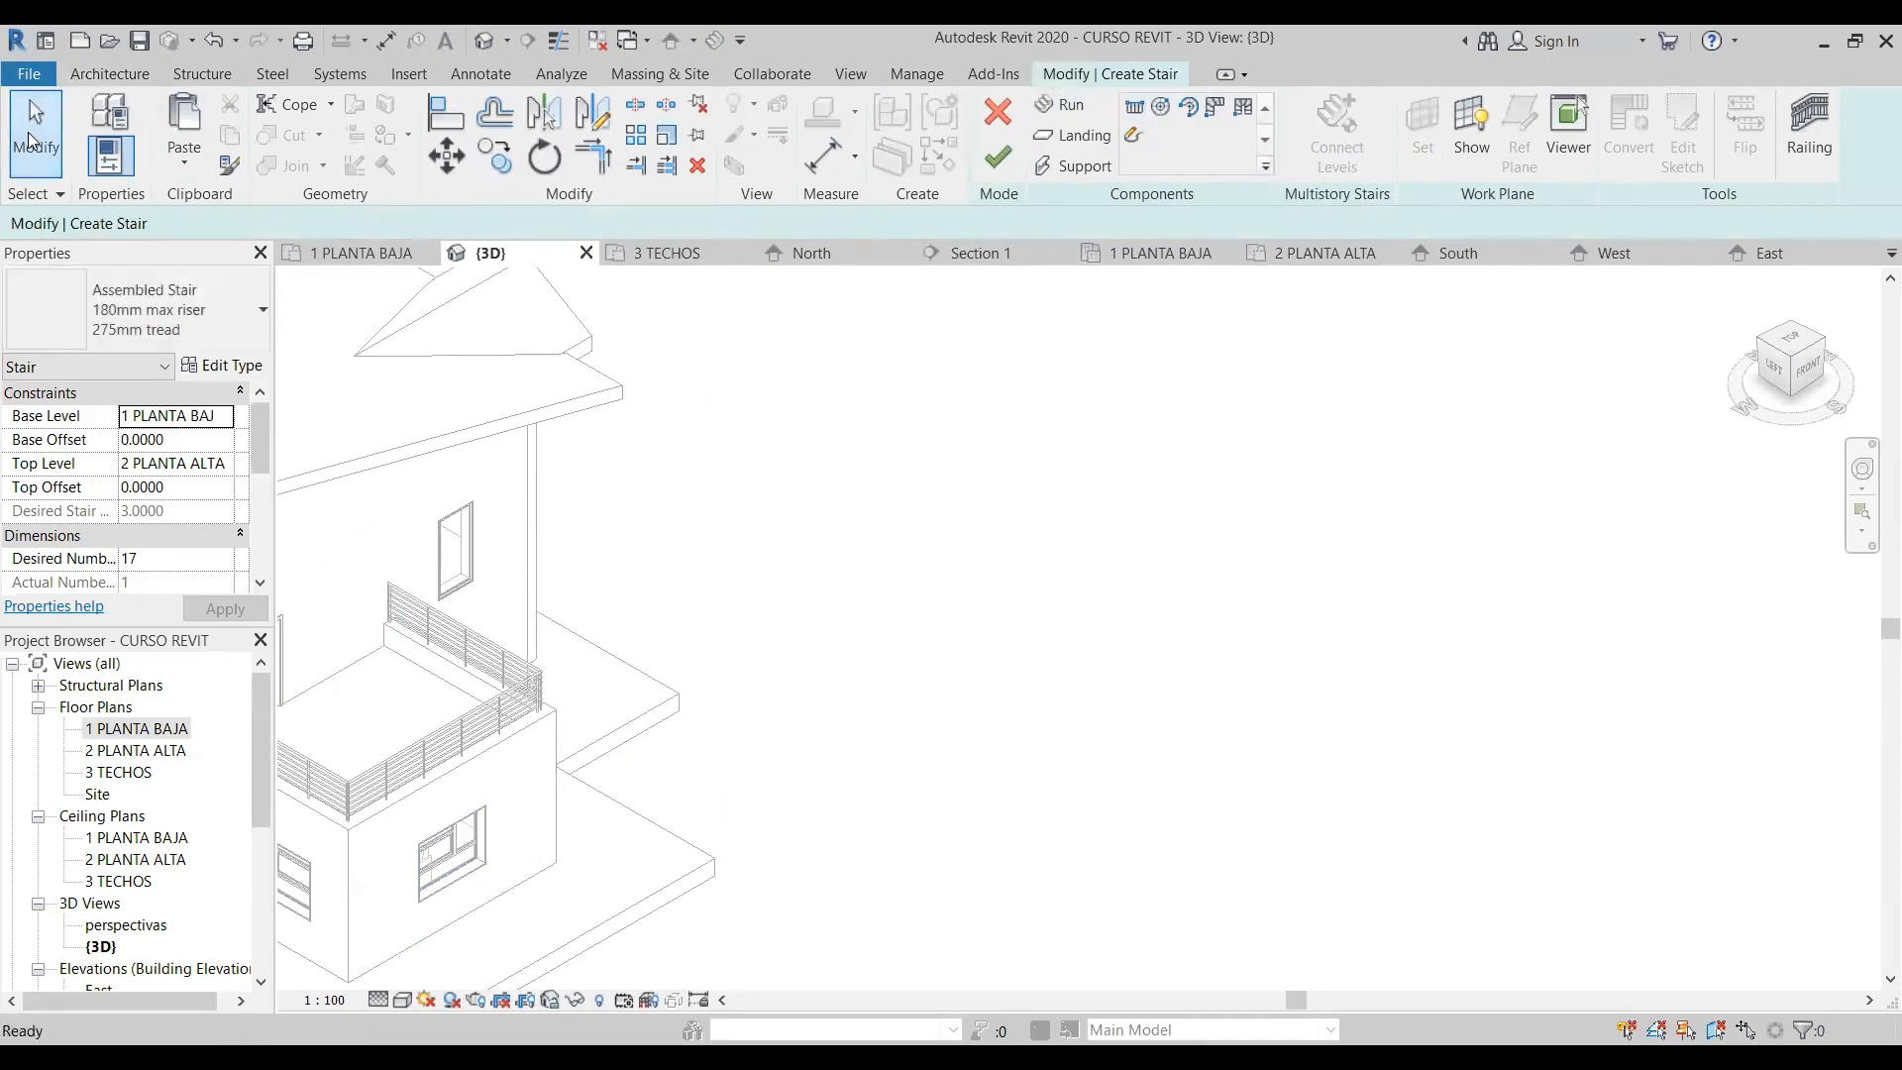
{"action": "left_click", "coordinate": [998, 112]}
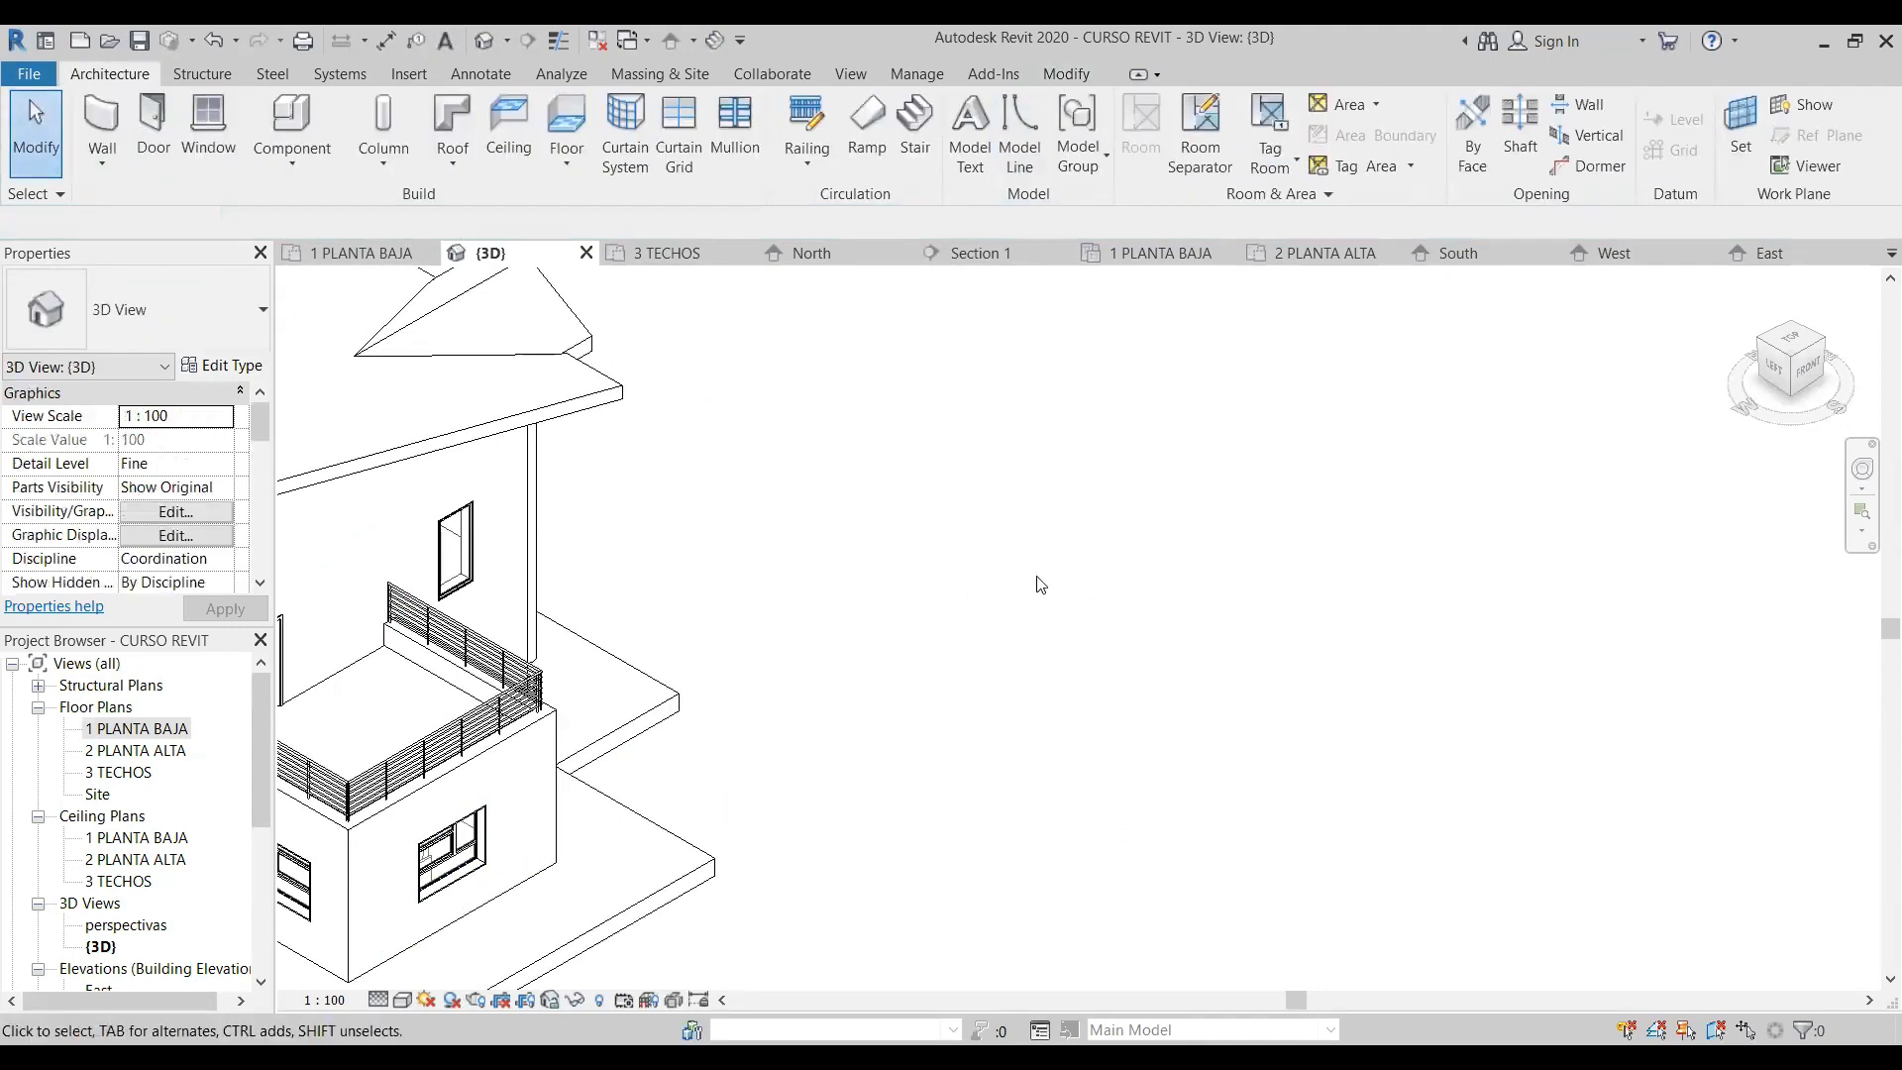
- Return to the 1 PLANTA BAJA floor plan and frame the house's rooms
{"action": "scroll", "coordinate": [1050, 517], "scroll_direction": "down", "scroll_amount": 3}
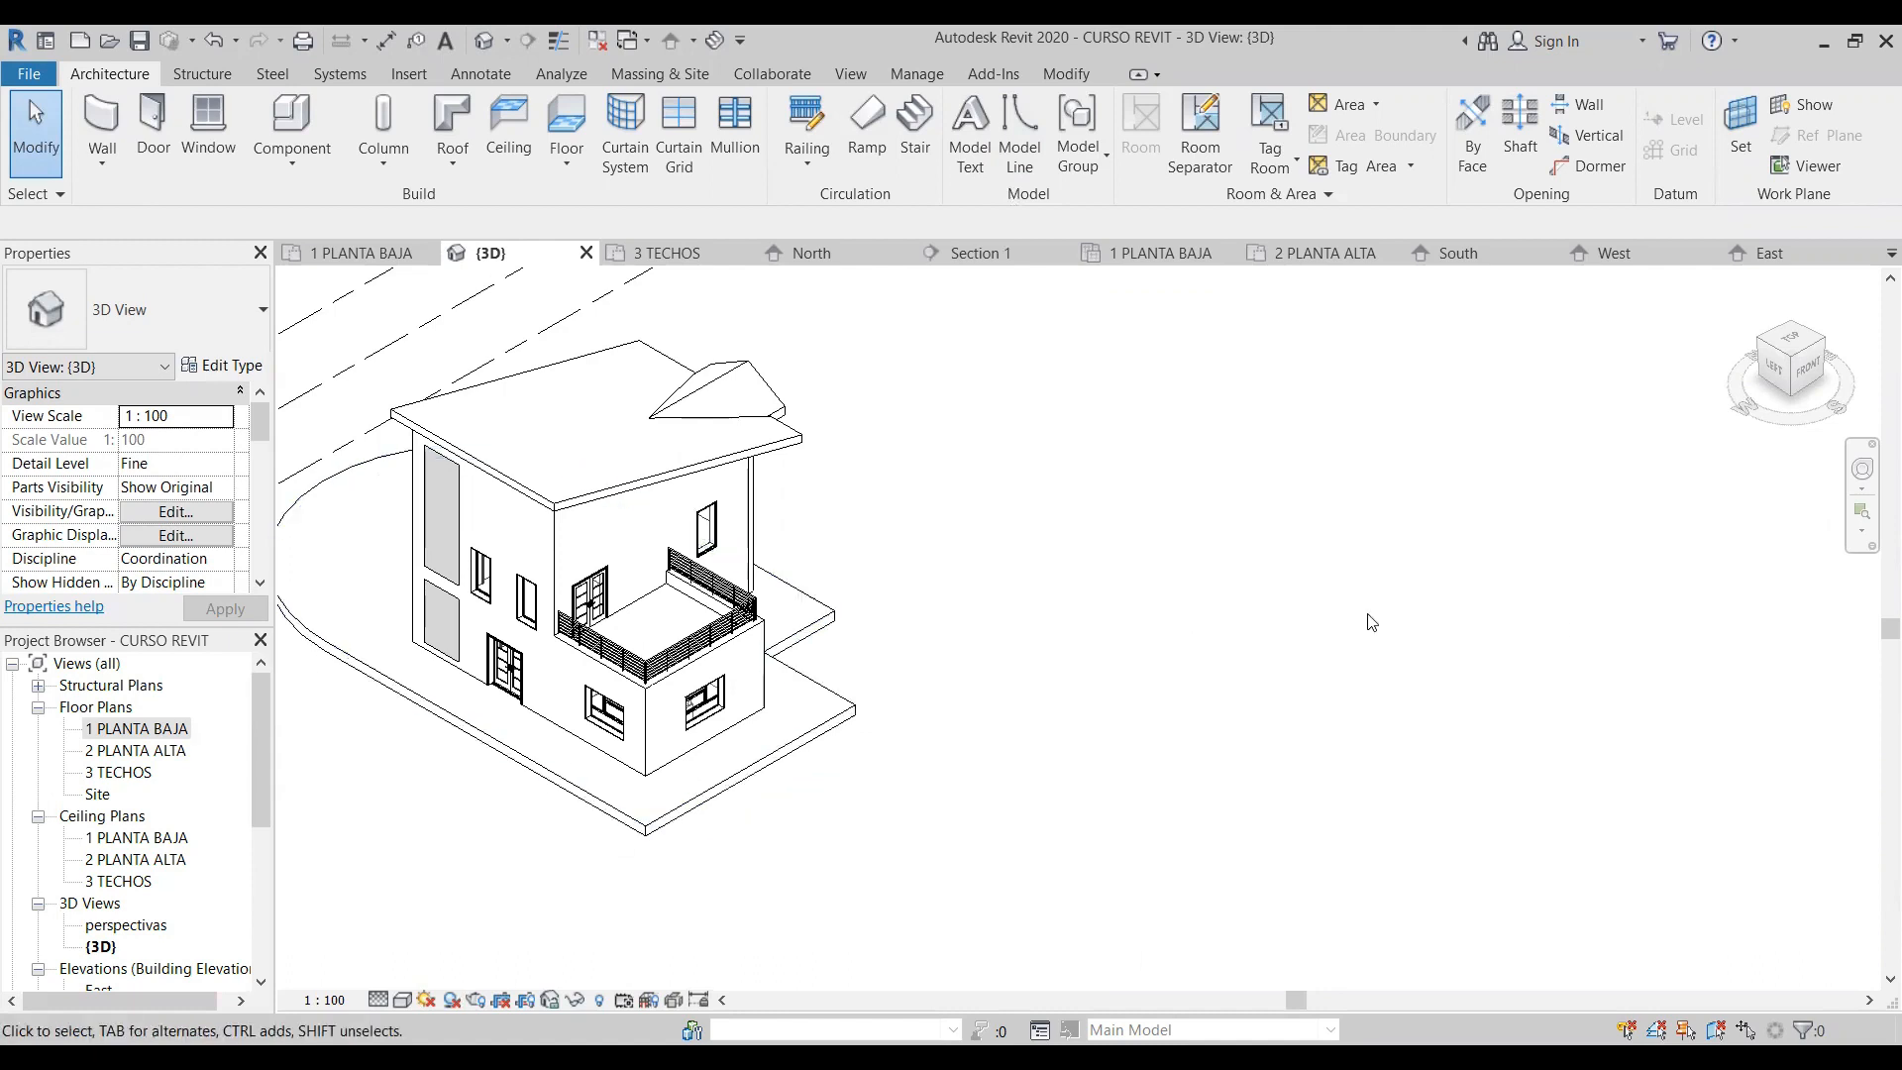
{"action": "double_click", "coordinate": [138, 733]}
{"action": "scroll", "coordinate": [795, 833], "scroll_direction": "down", "scroll_amount": 6}
{"action": "scroll", "coordinate": [458, 499], "scroll_direction": "up", "scroll_amount": 2}
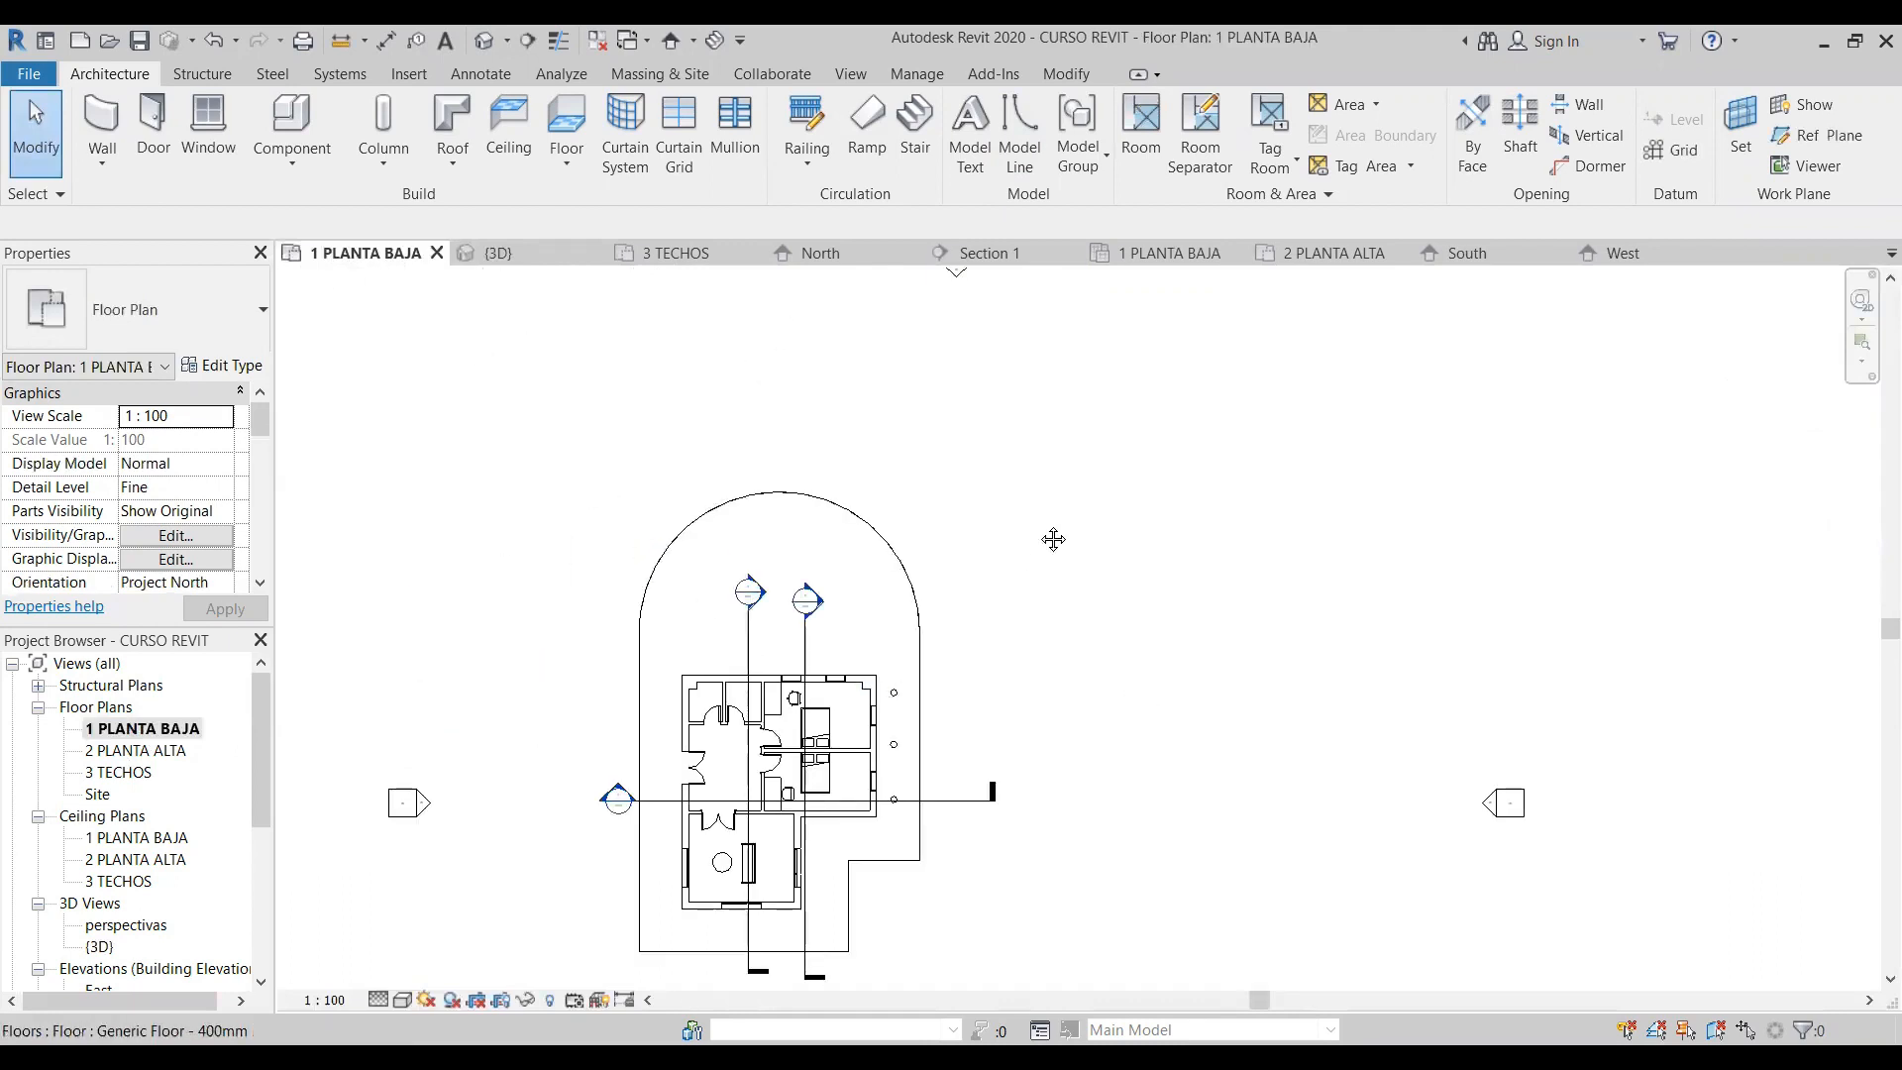
{"action": "scroll", "coordinate": [555, 762], "scroll_direction": "up", "scroll_amount": 3}
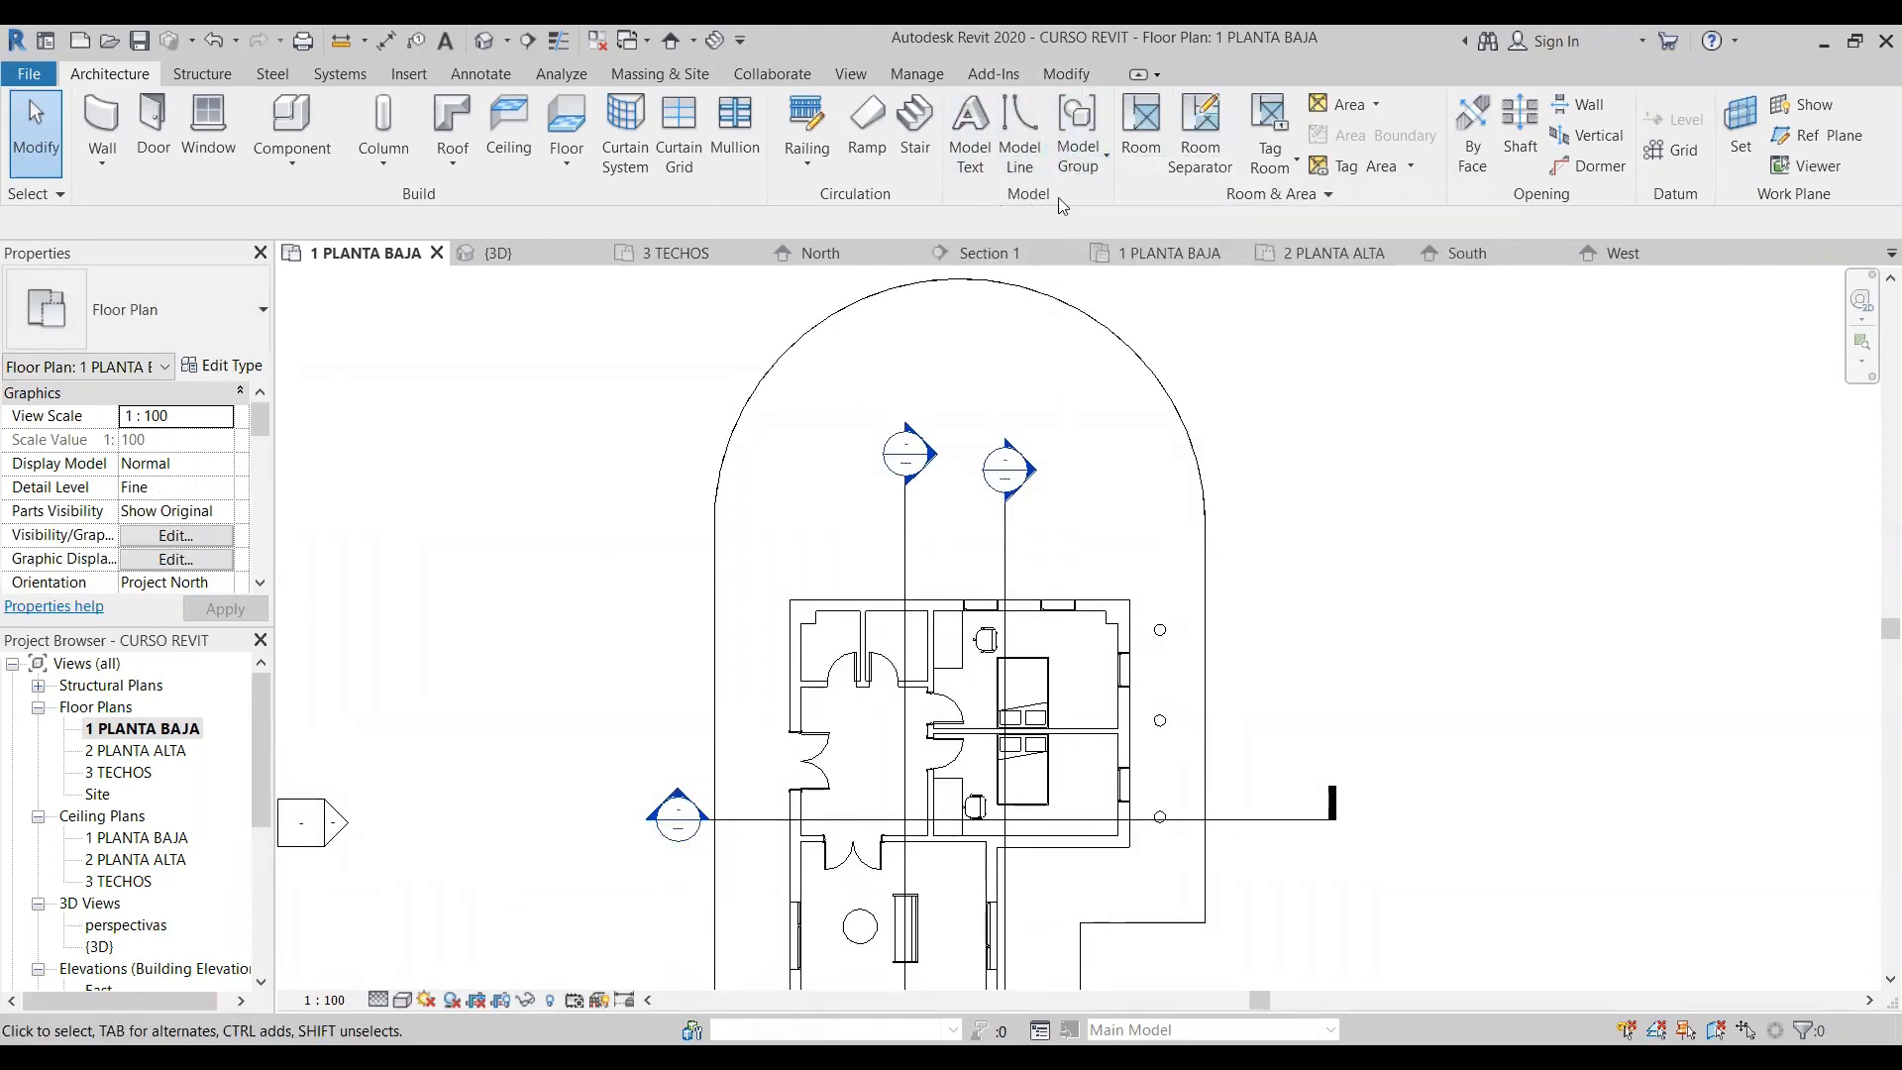
- Place a 2.5mm Arial text note without a leader reading "sala" in the empty area to the right of the house
{"action": "left_click", "coordinate": [495, 71]}
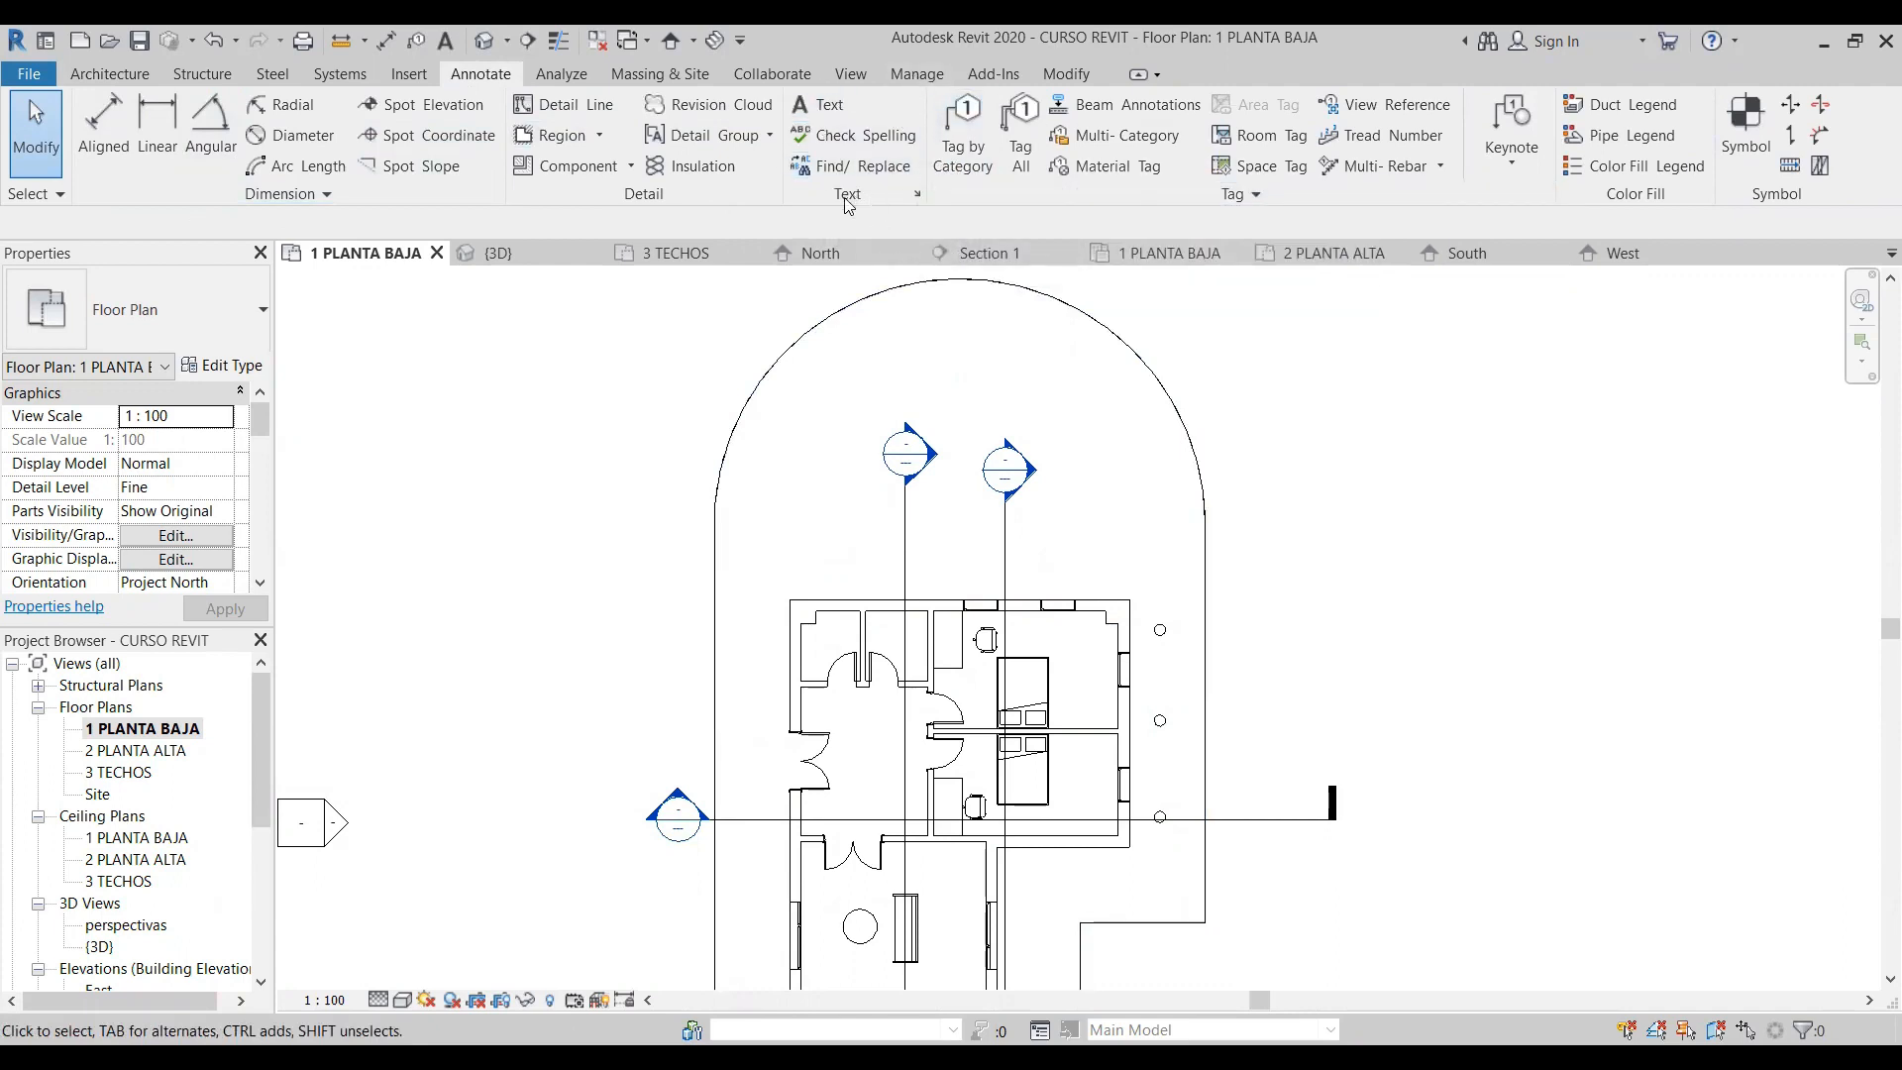
{"action": "left_click", "coordinate": [829, 107]}
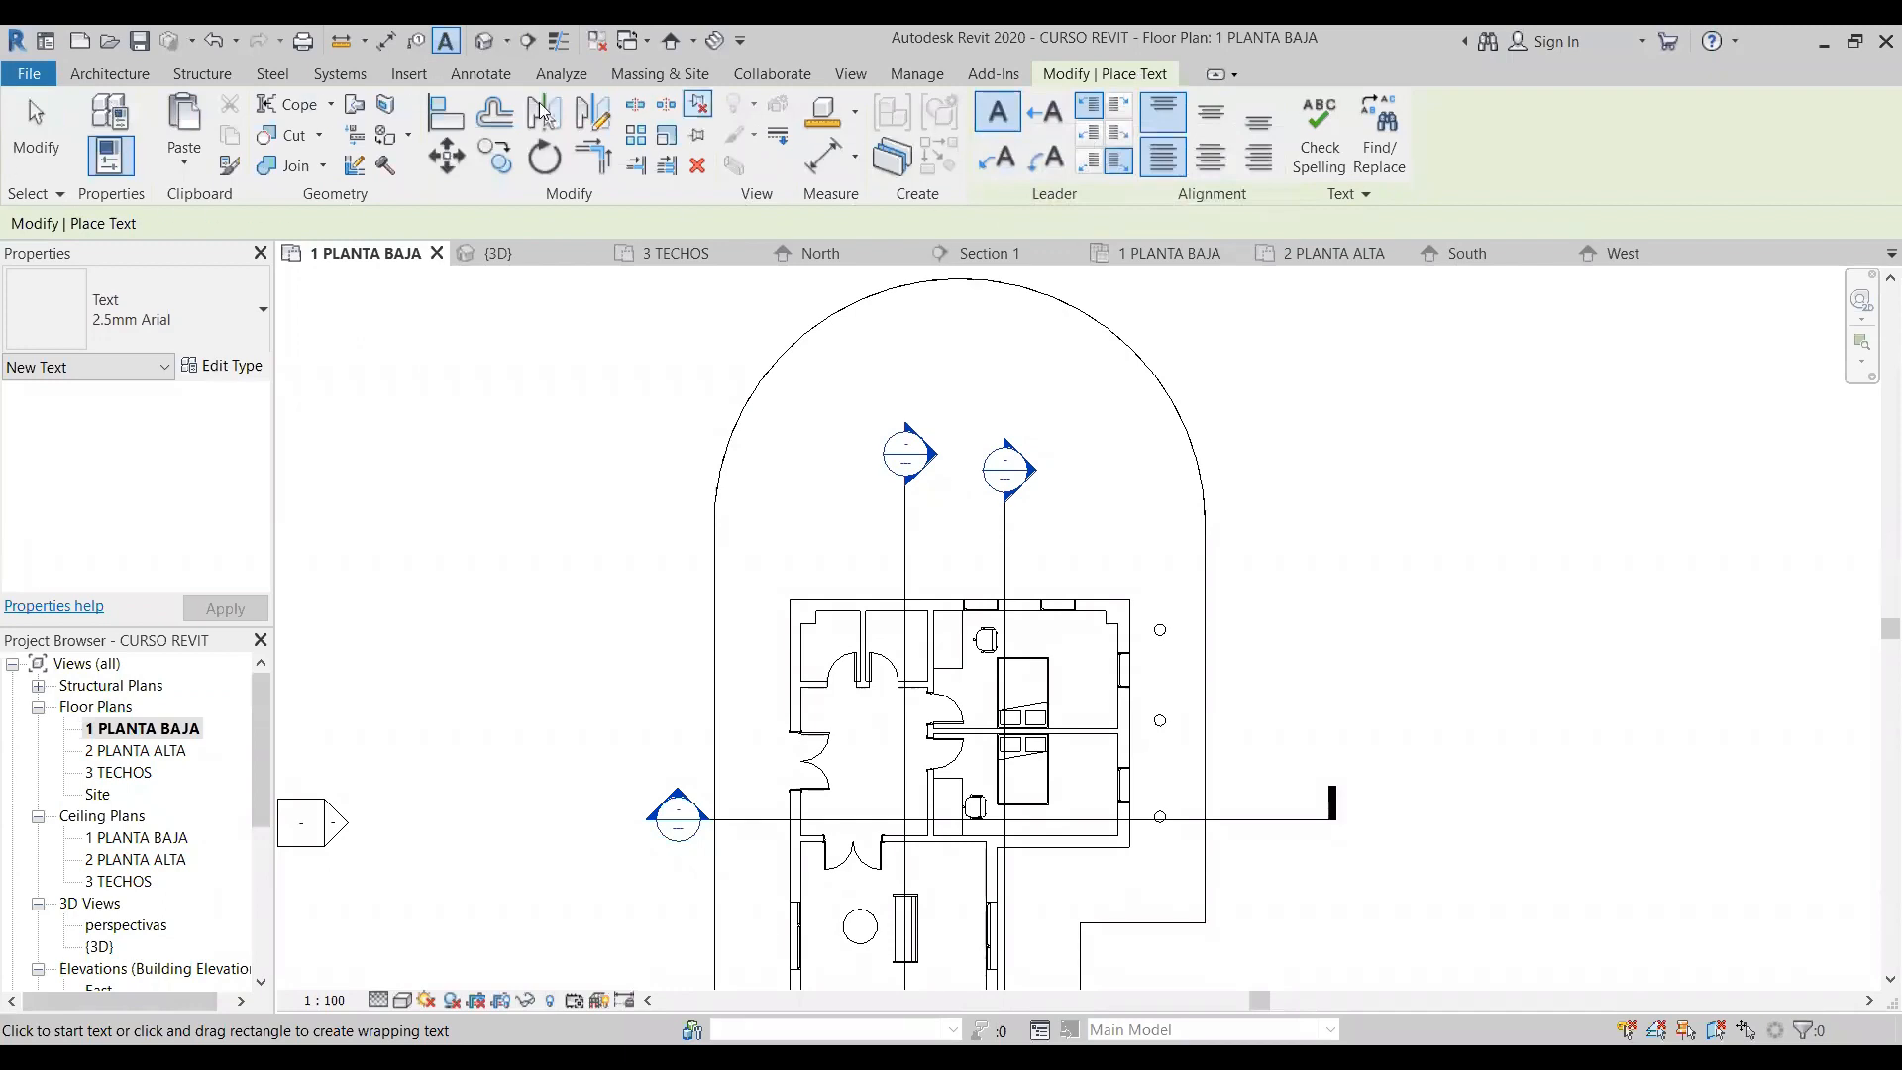
{"action": "left_click", "coordinate": [1003, 160]}
{"action": "left_click", "coordinate": [1045, 157]}
{"action": "left_click", "coordinate": [1018, 130]}
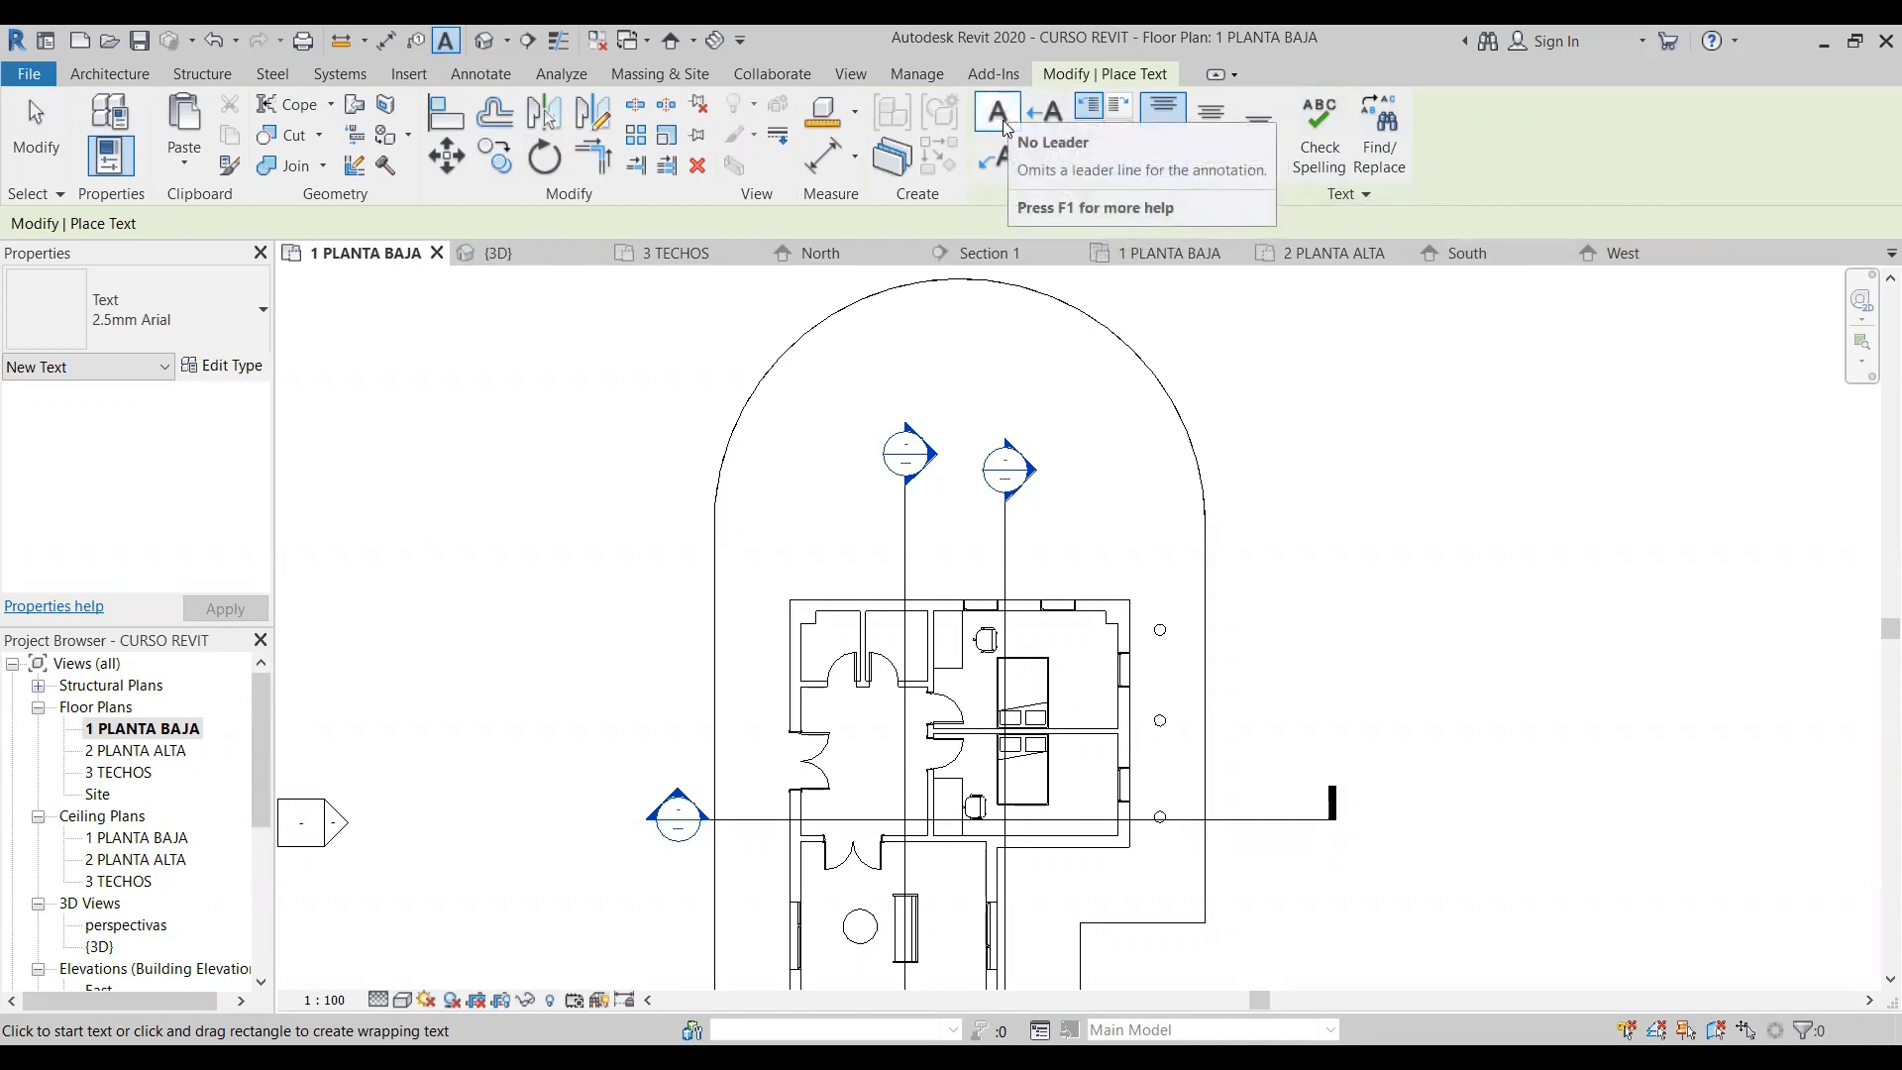
{"action": "left_click", "coordinate": [1299, 541]}
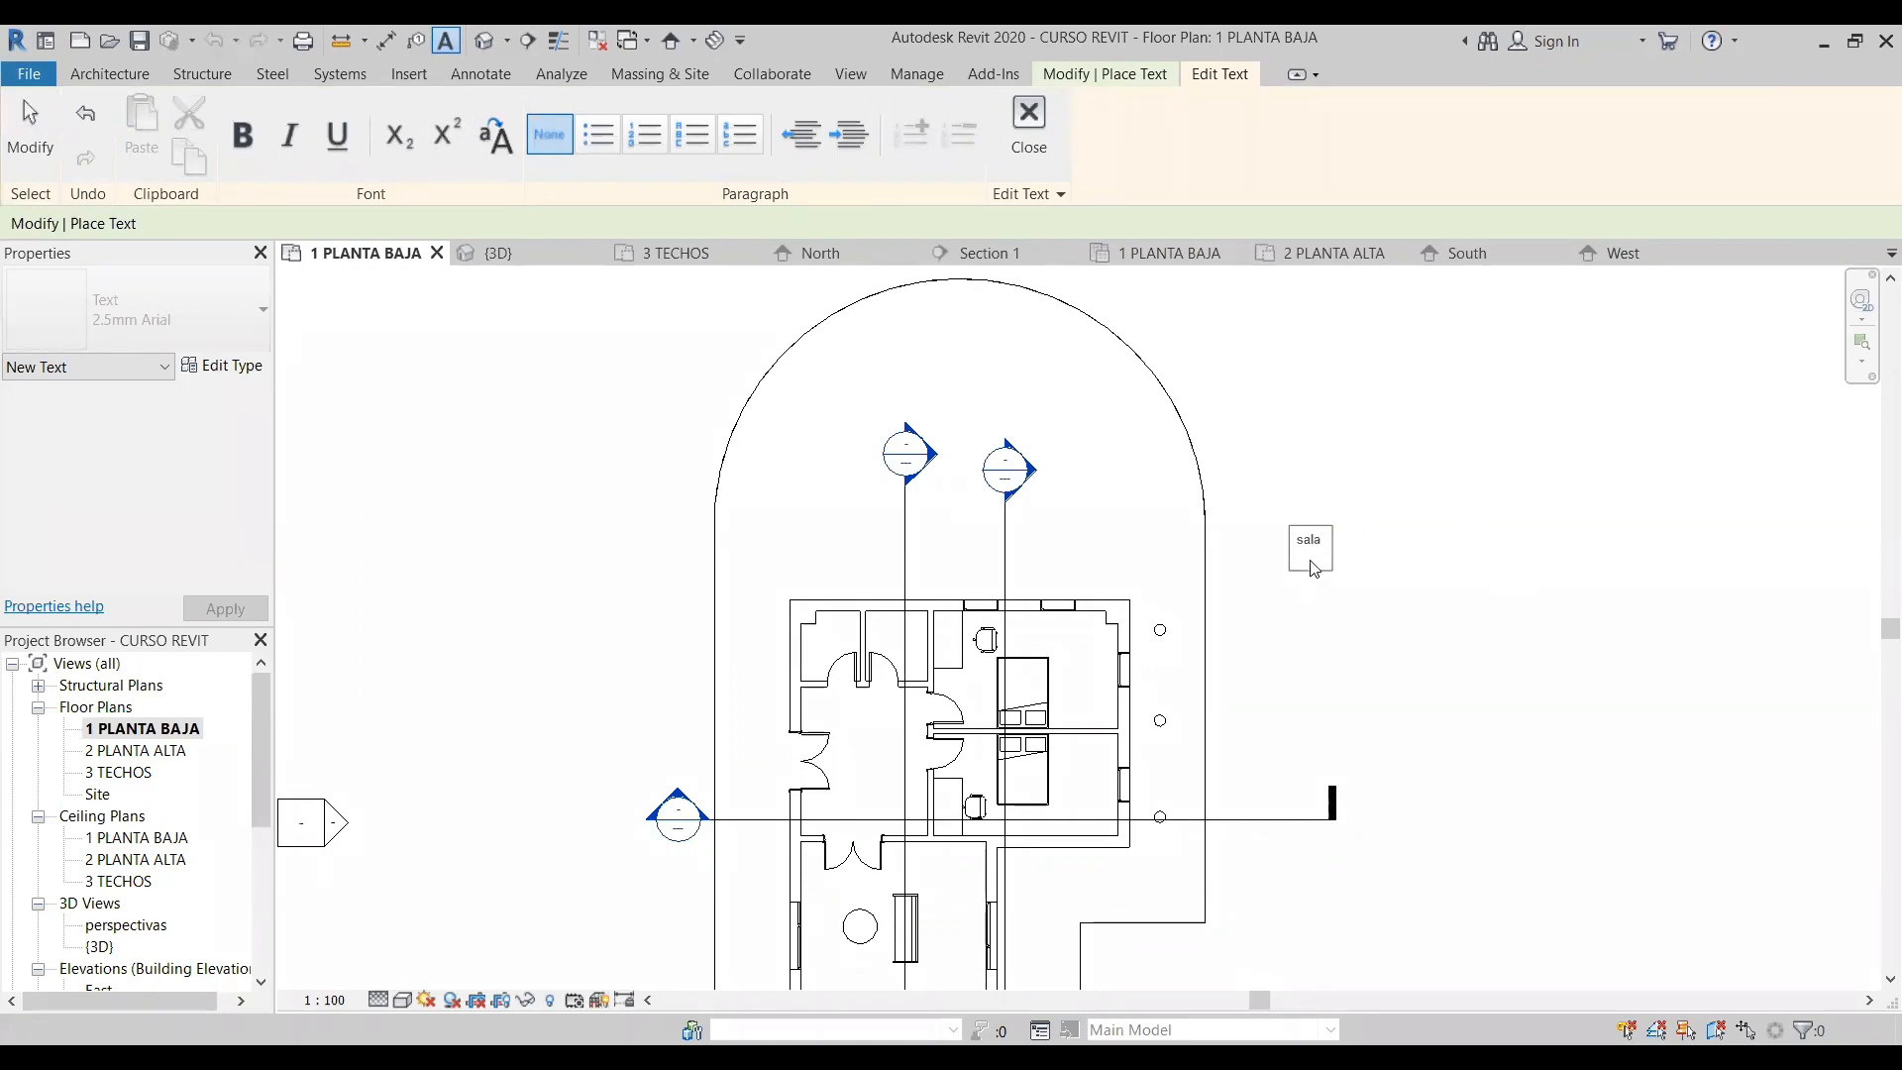
- Make the whole word "sala" in the text note bold
{"action": "scroll", "coordinate": [1332, 539], "scroll_direction": "up", "scroll_amount": 3}
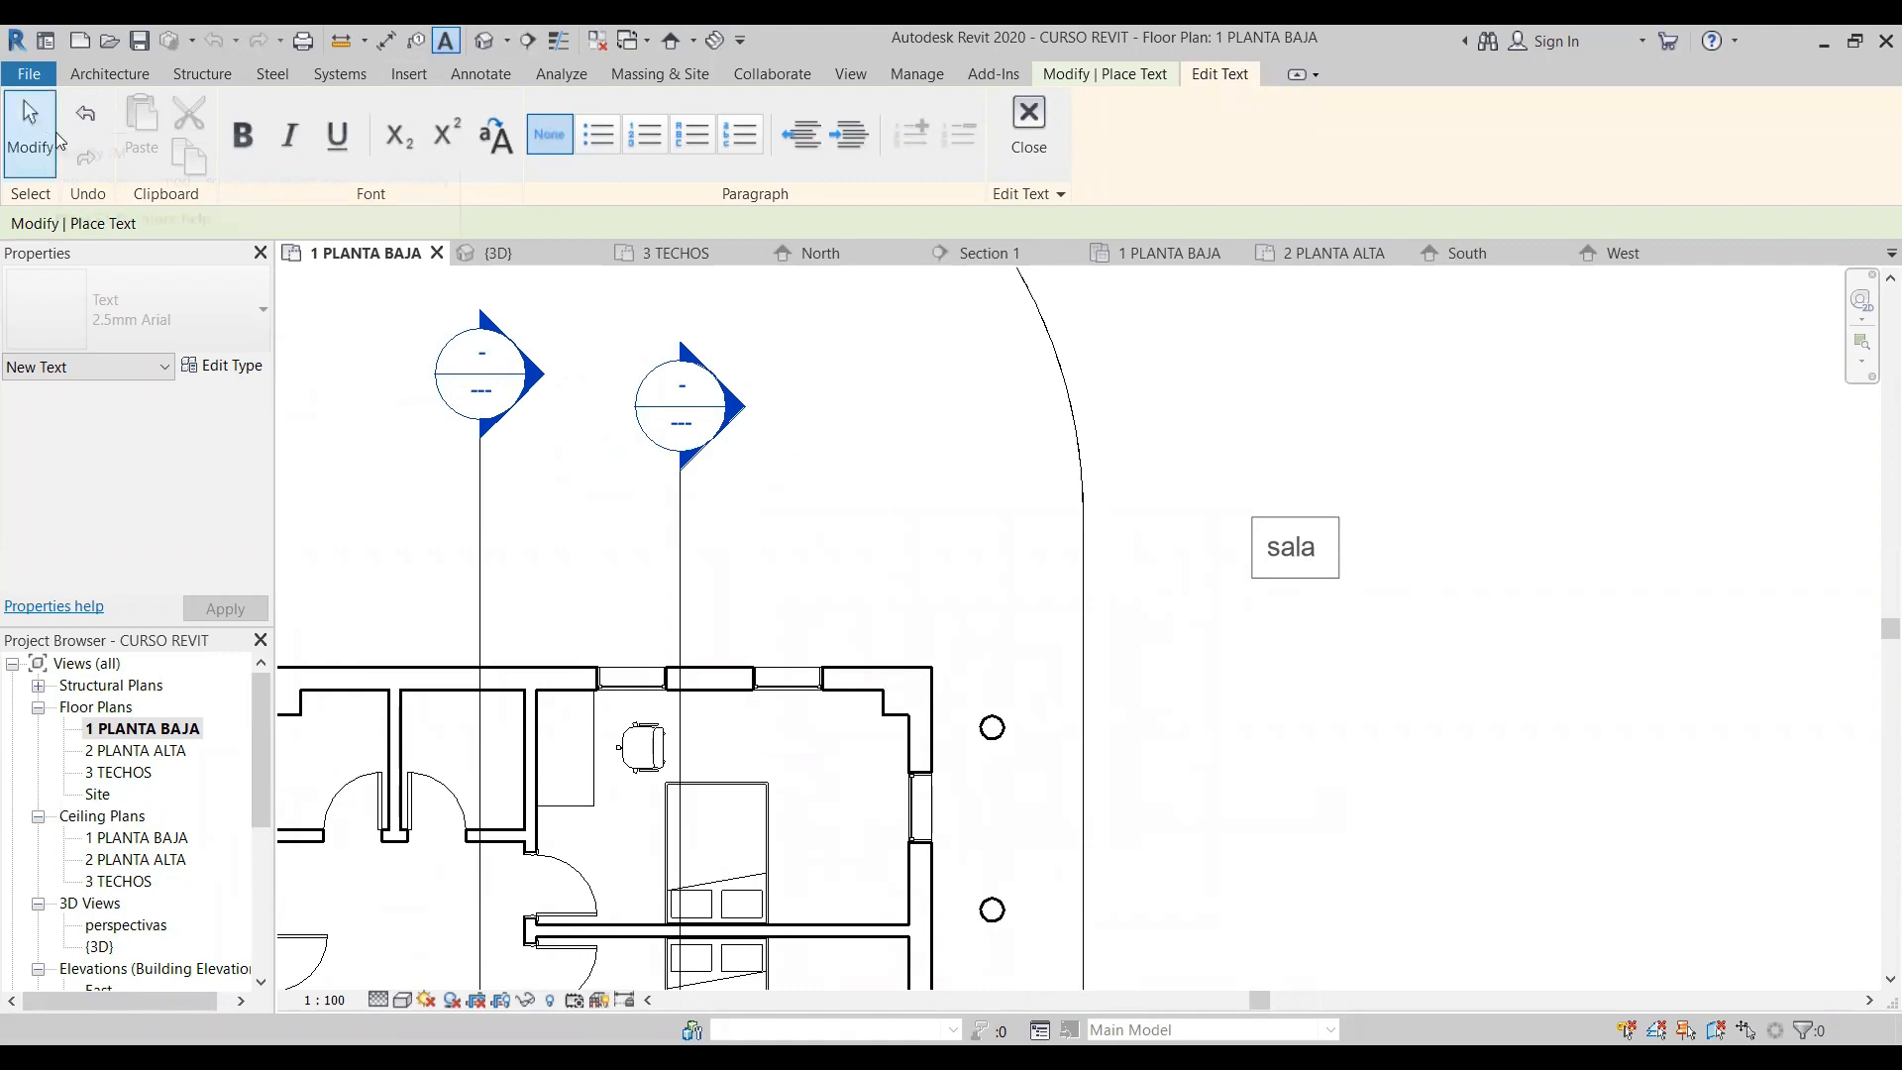
{"action": "left_click_drag", "start_coordinate": [1317, 554], "coordinate": [1267, 553]}
{"action": "left_click", "coordinate": [237, 144]}
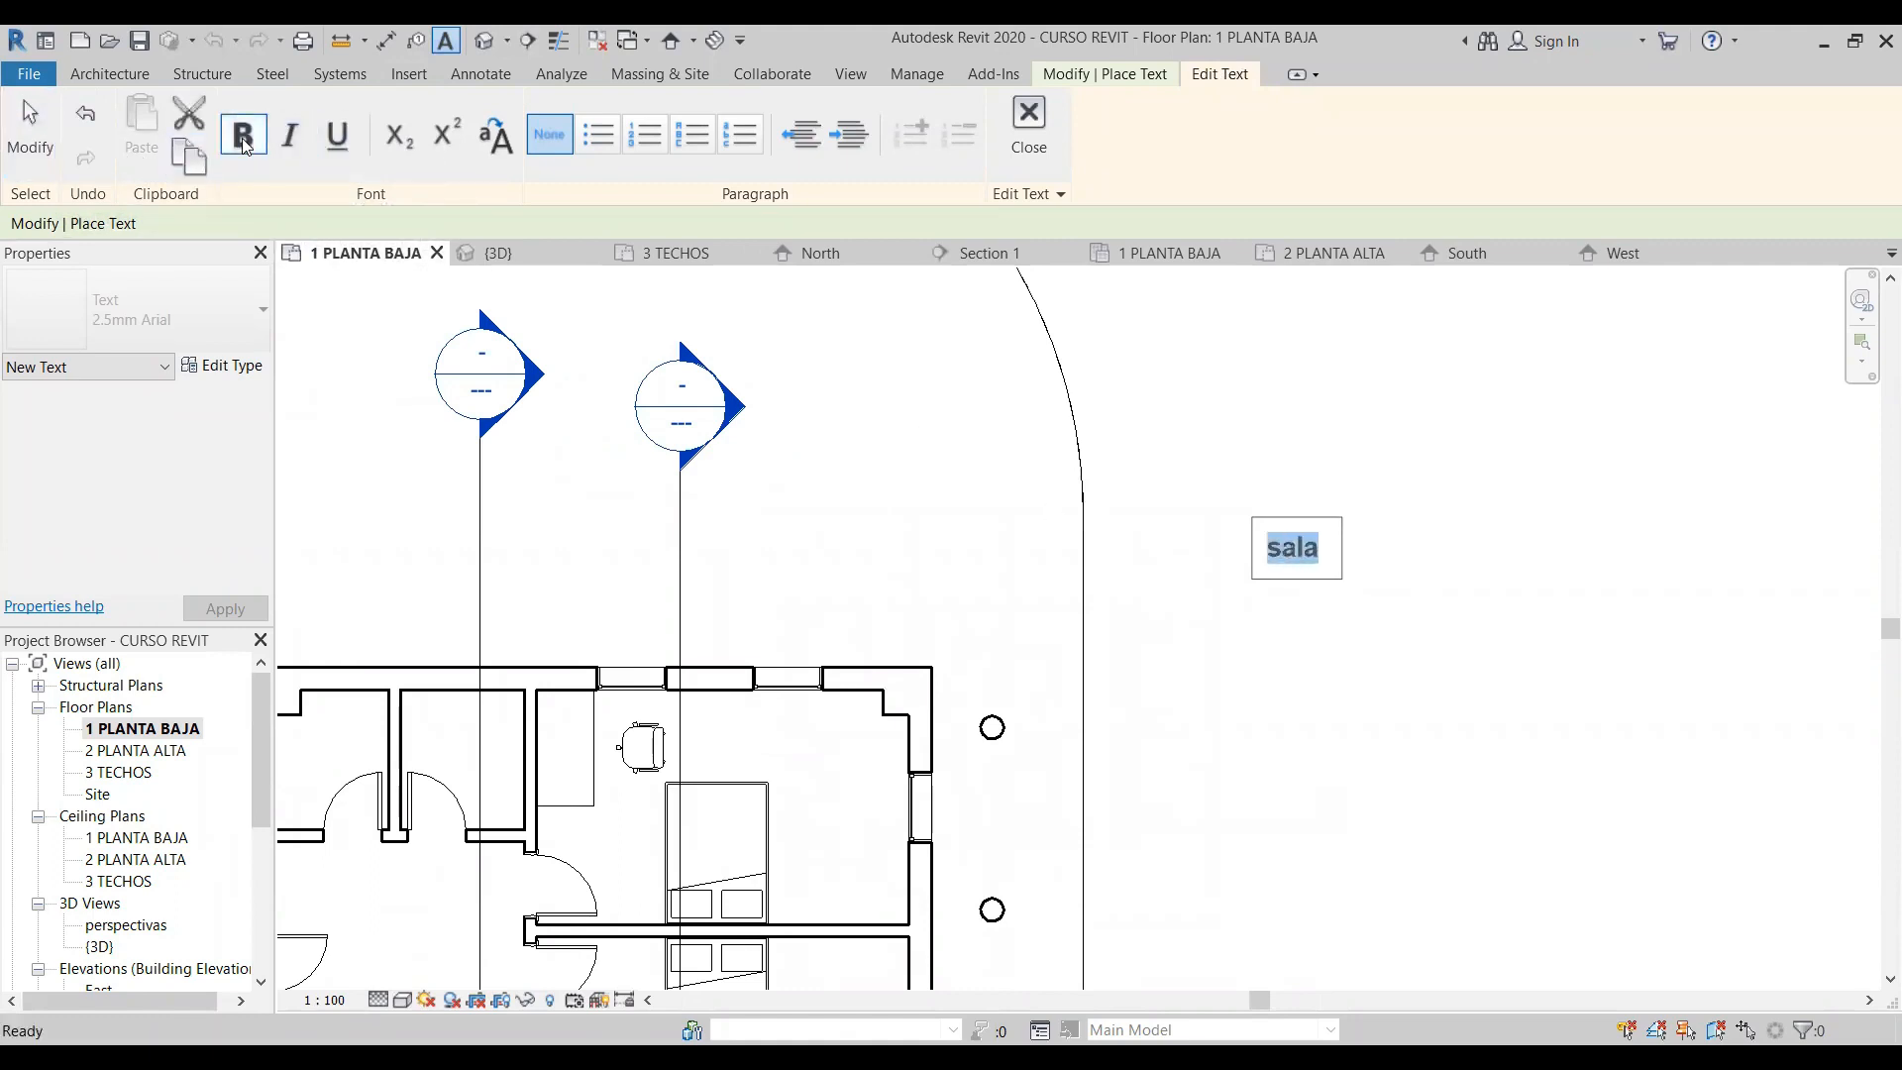
- Make the word "sala" italic and underlined, and try the subscript and superscript formats on it
{"action": "left_click", "coordinate": [287, 145]}
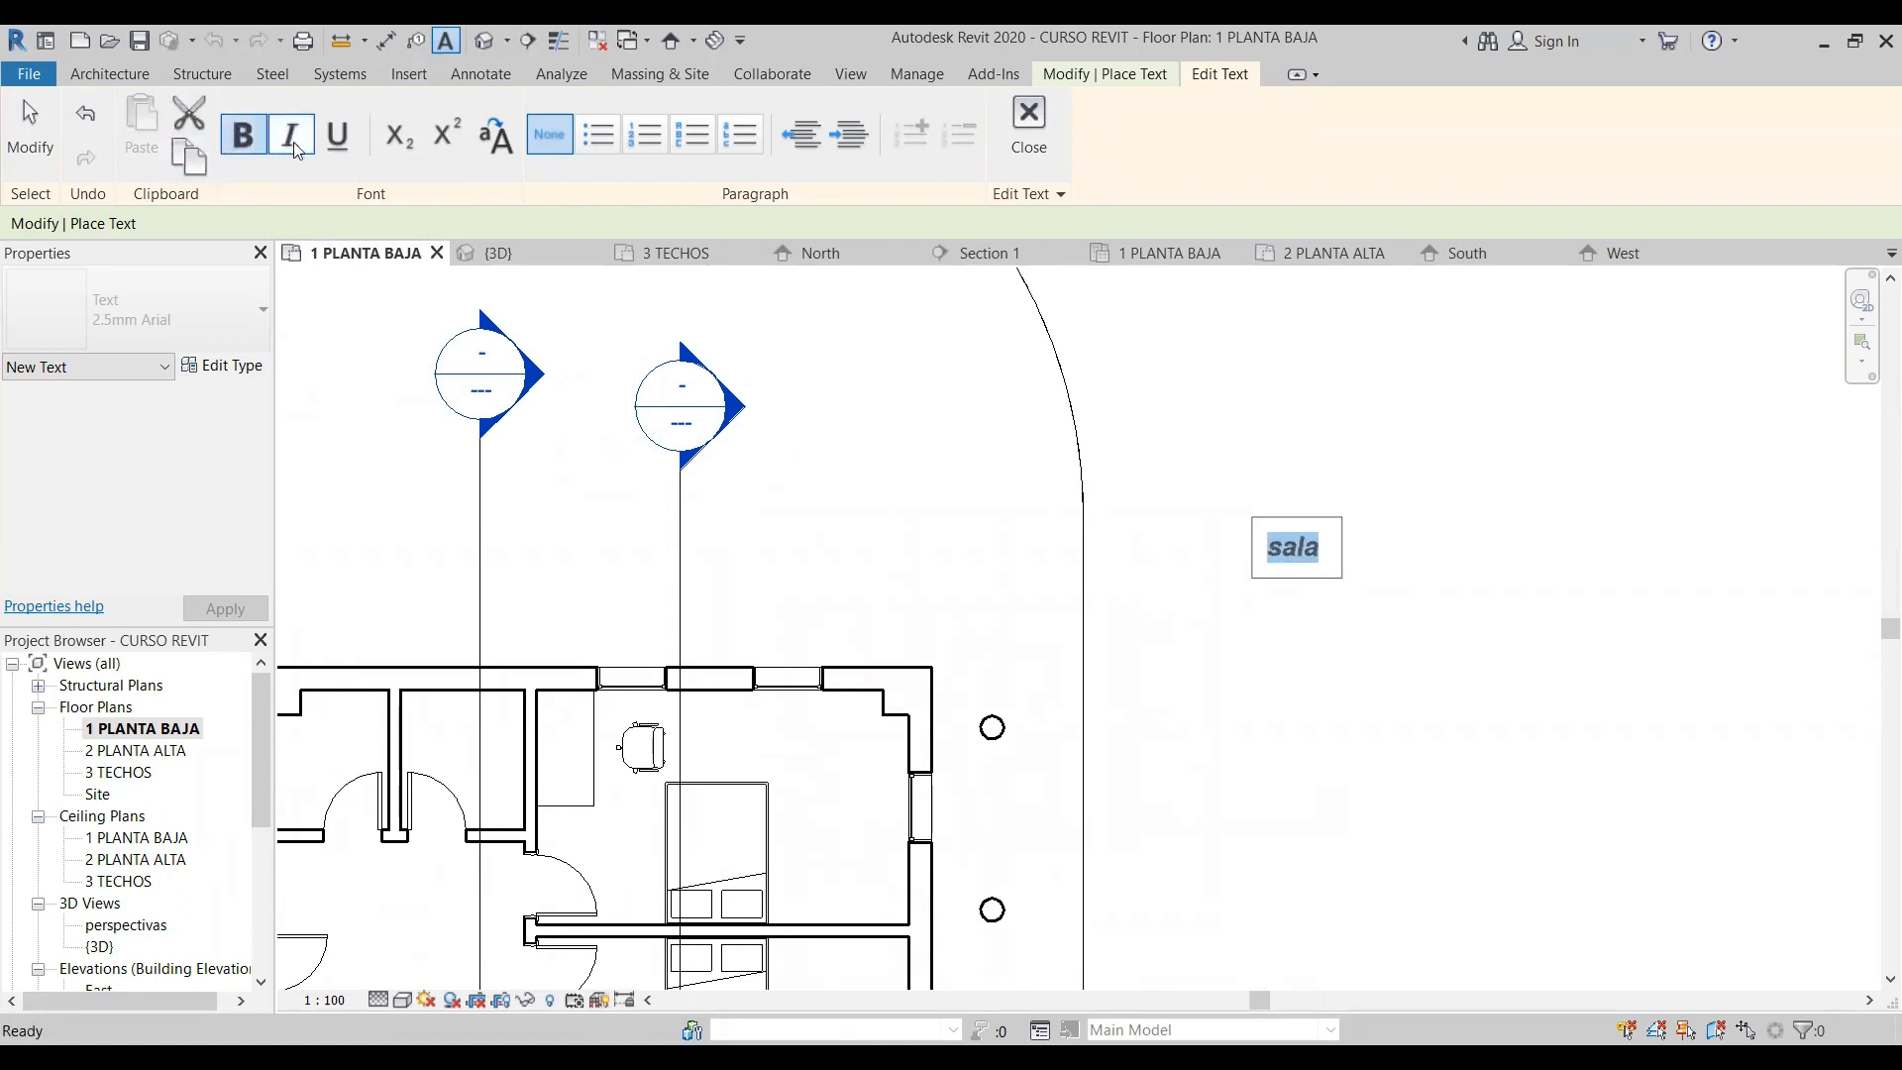
{"action": "left_click", "coordinate": [337, 153]}
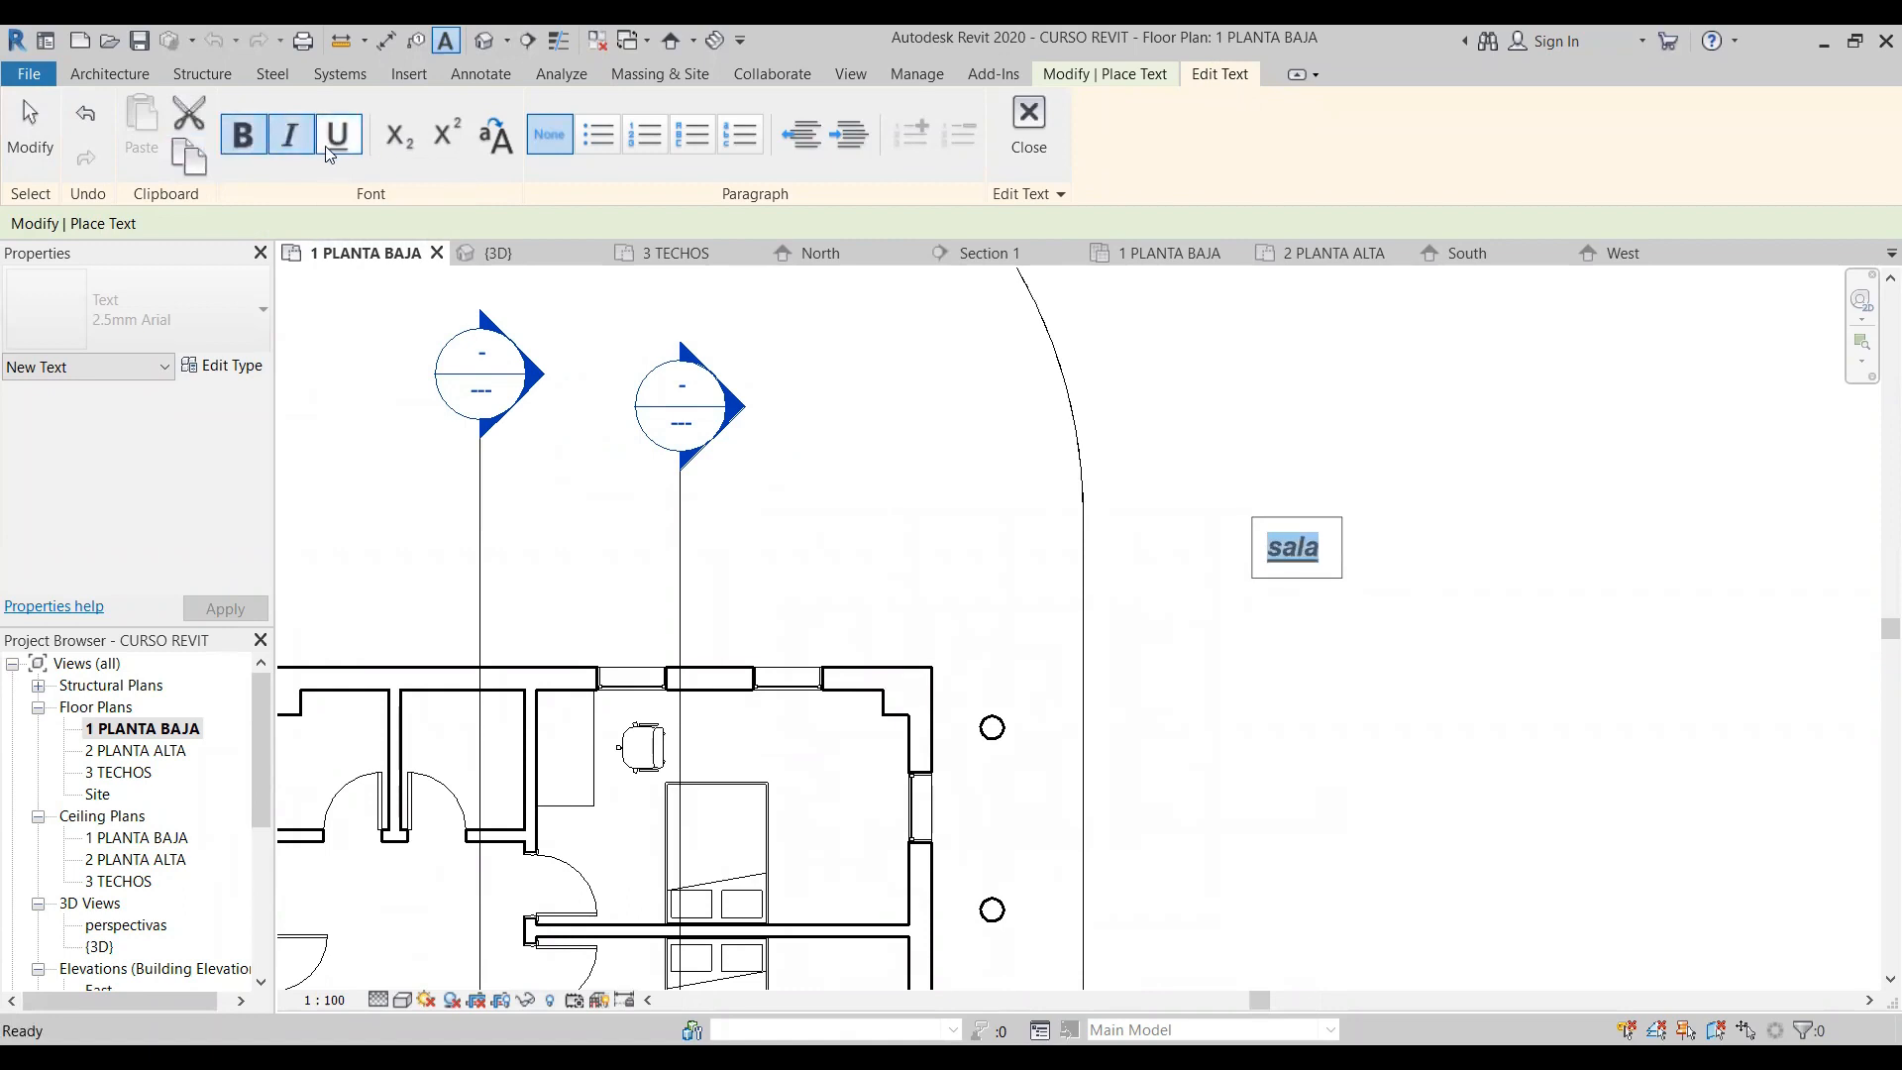
{"action": "left_click", "coordinate": [395, 150]}
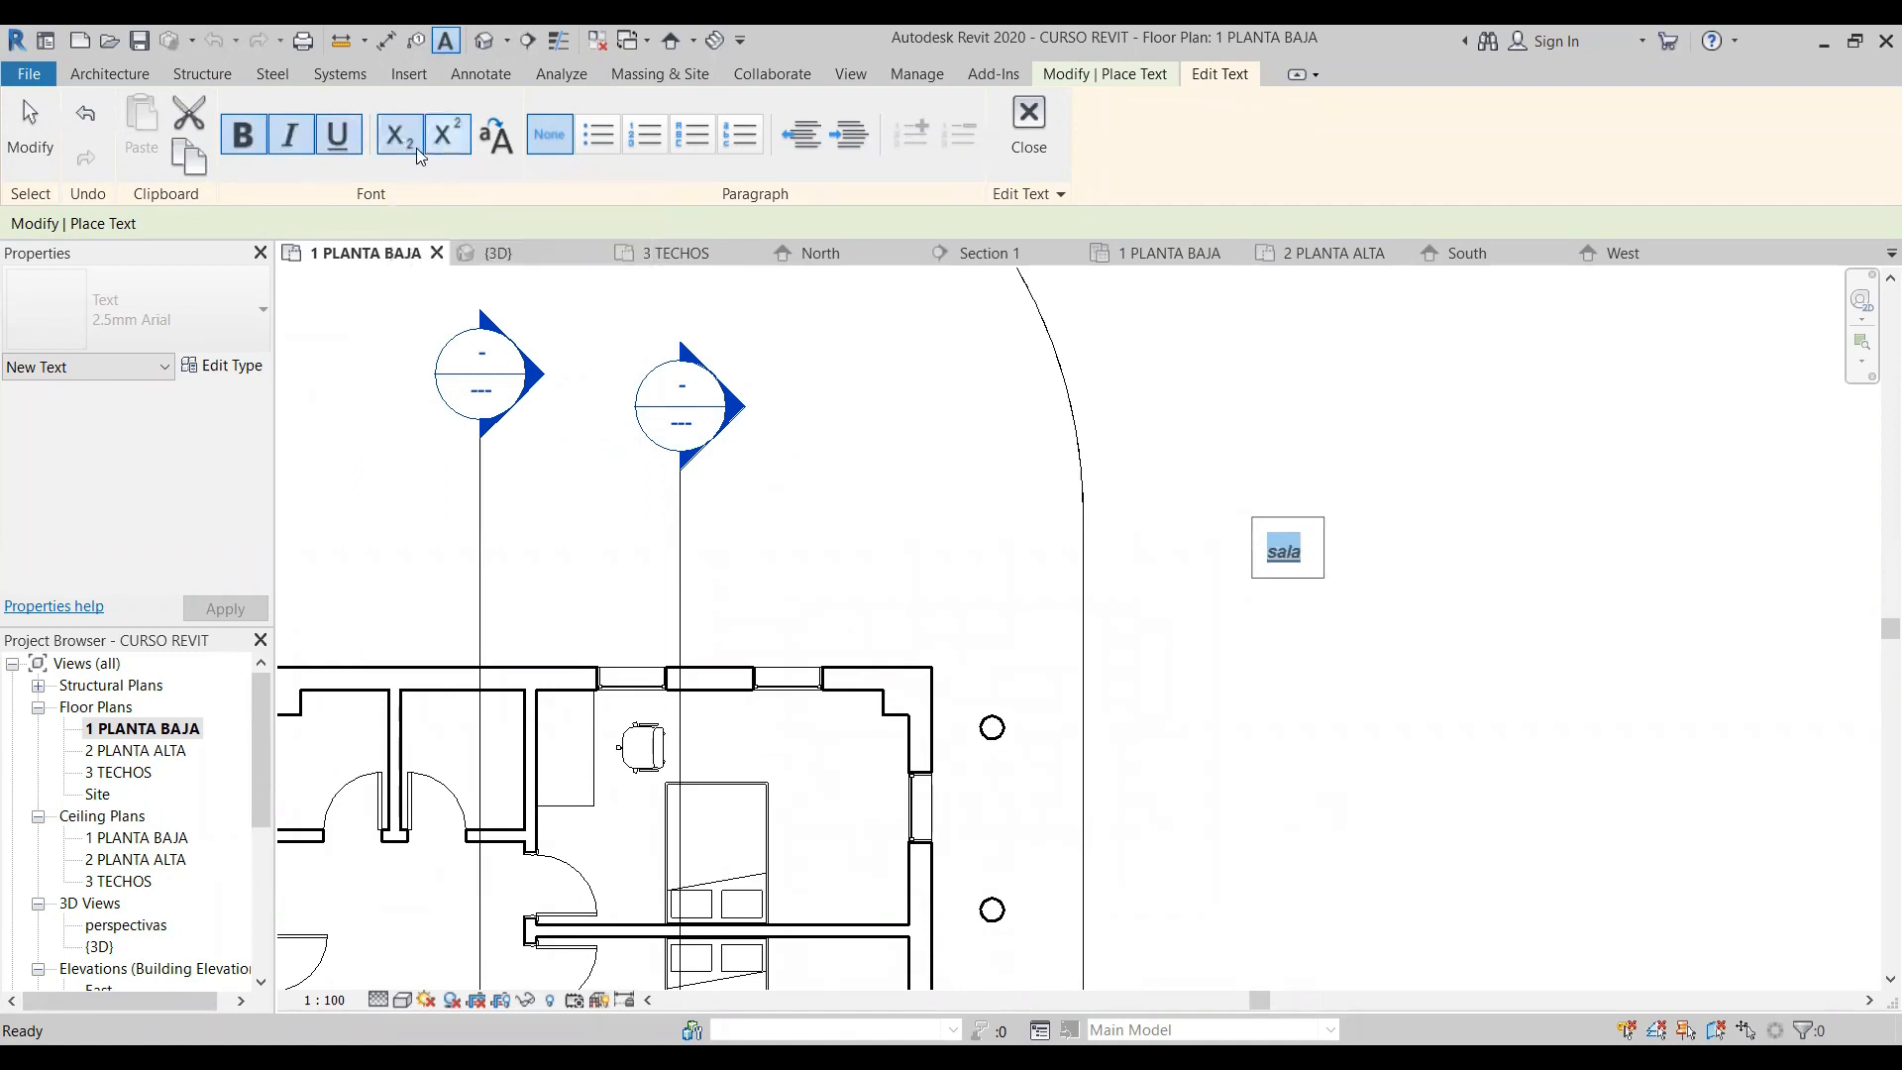
{"action": "left_click", "coordinate": [454, 137]}
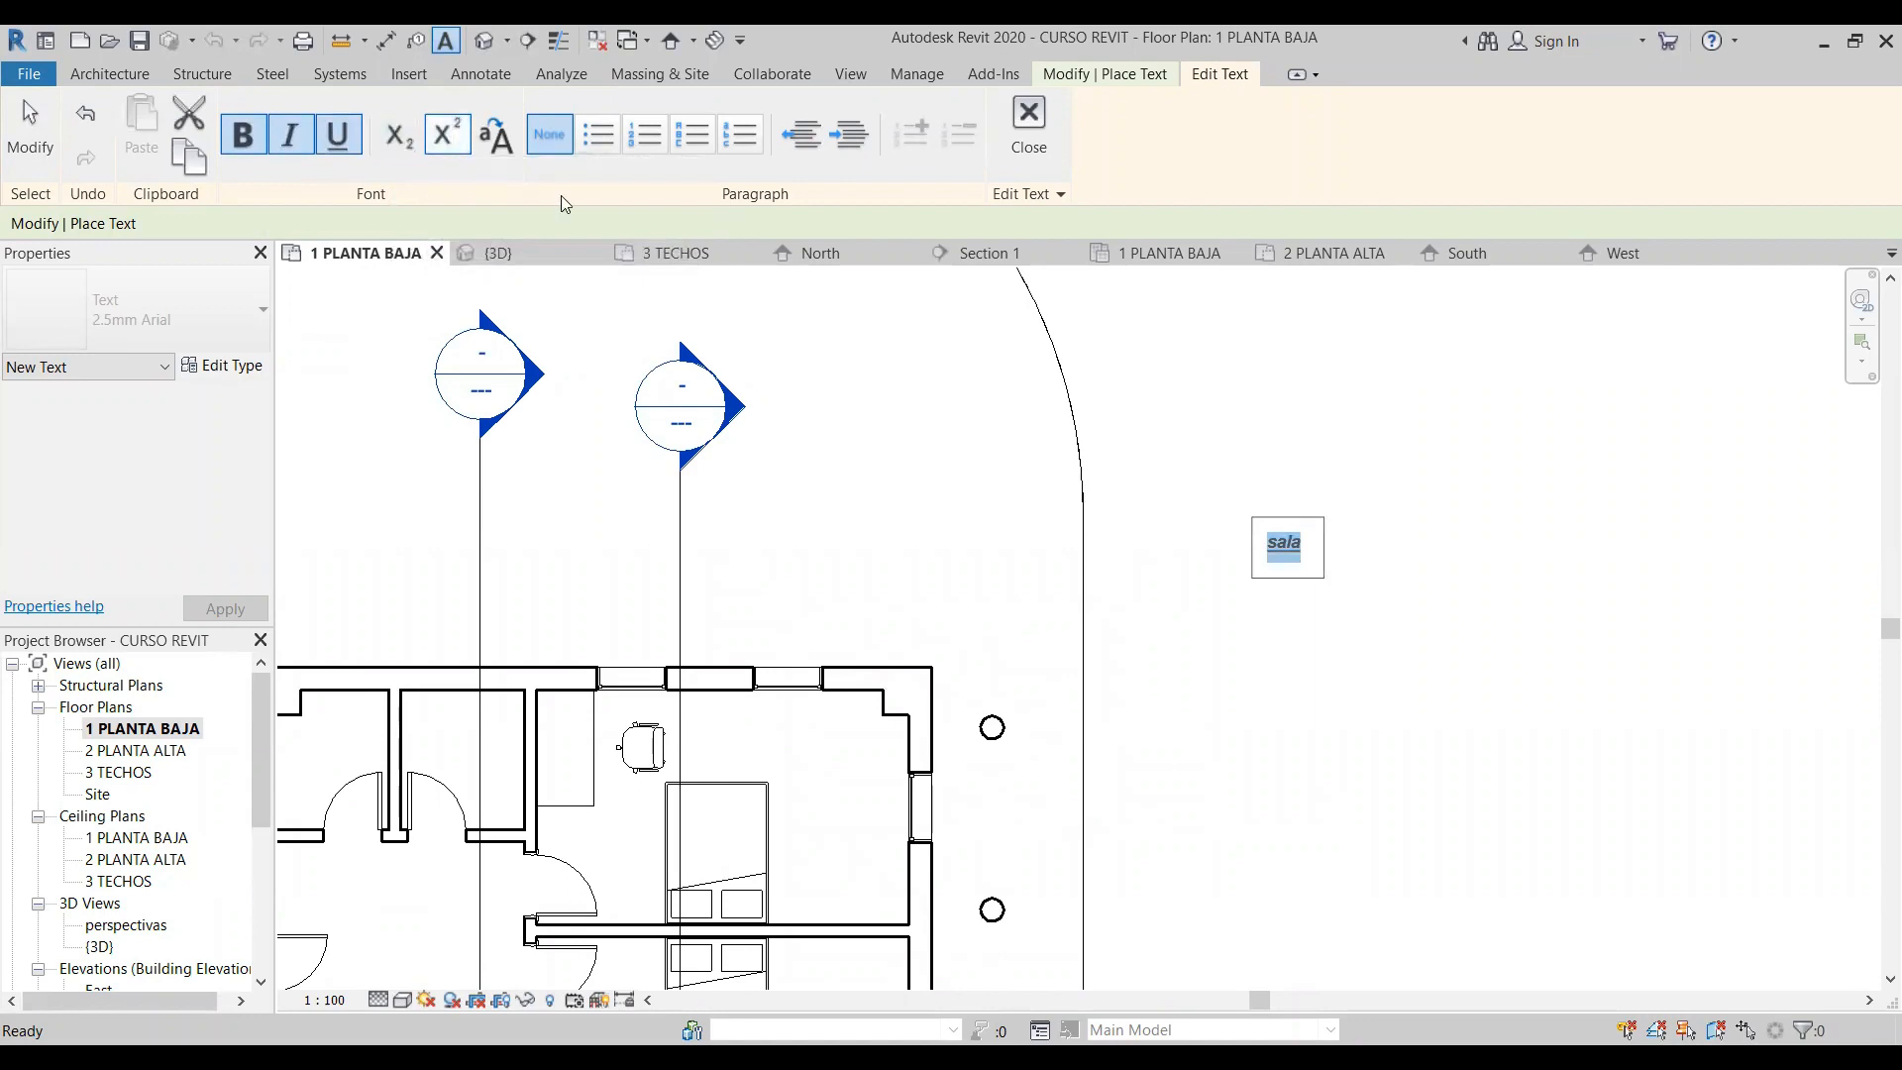
{"action": "left_click", "coordinate": [447, 134]}
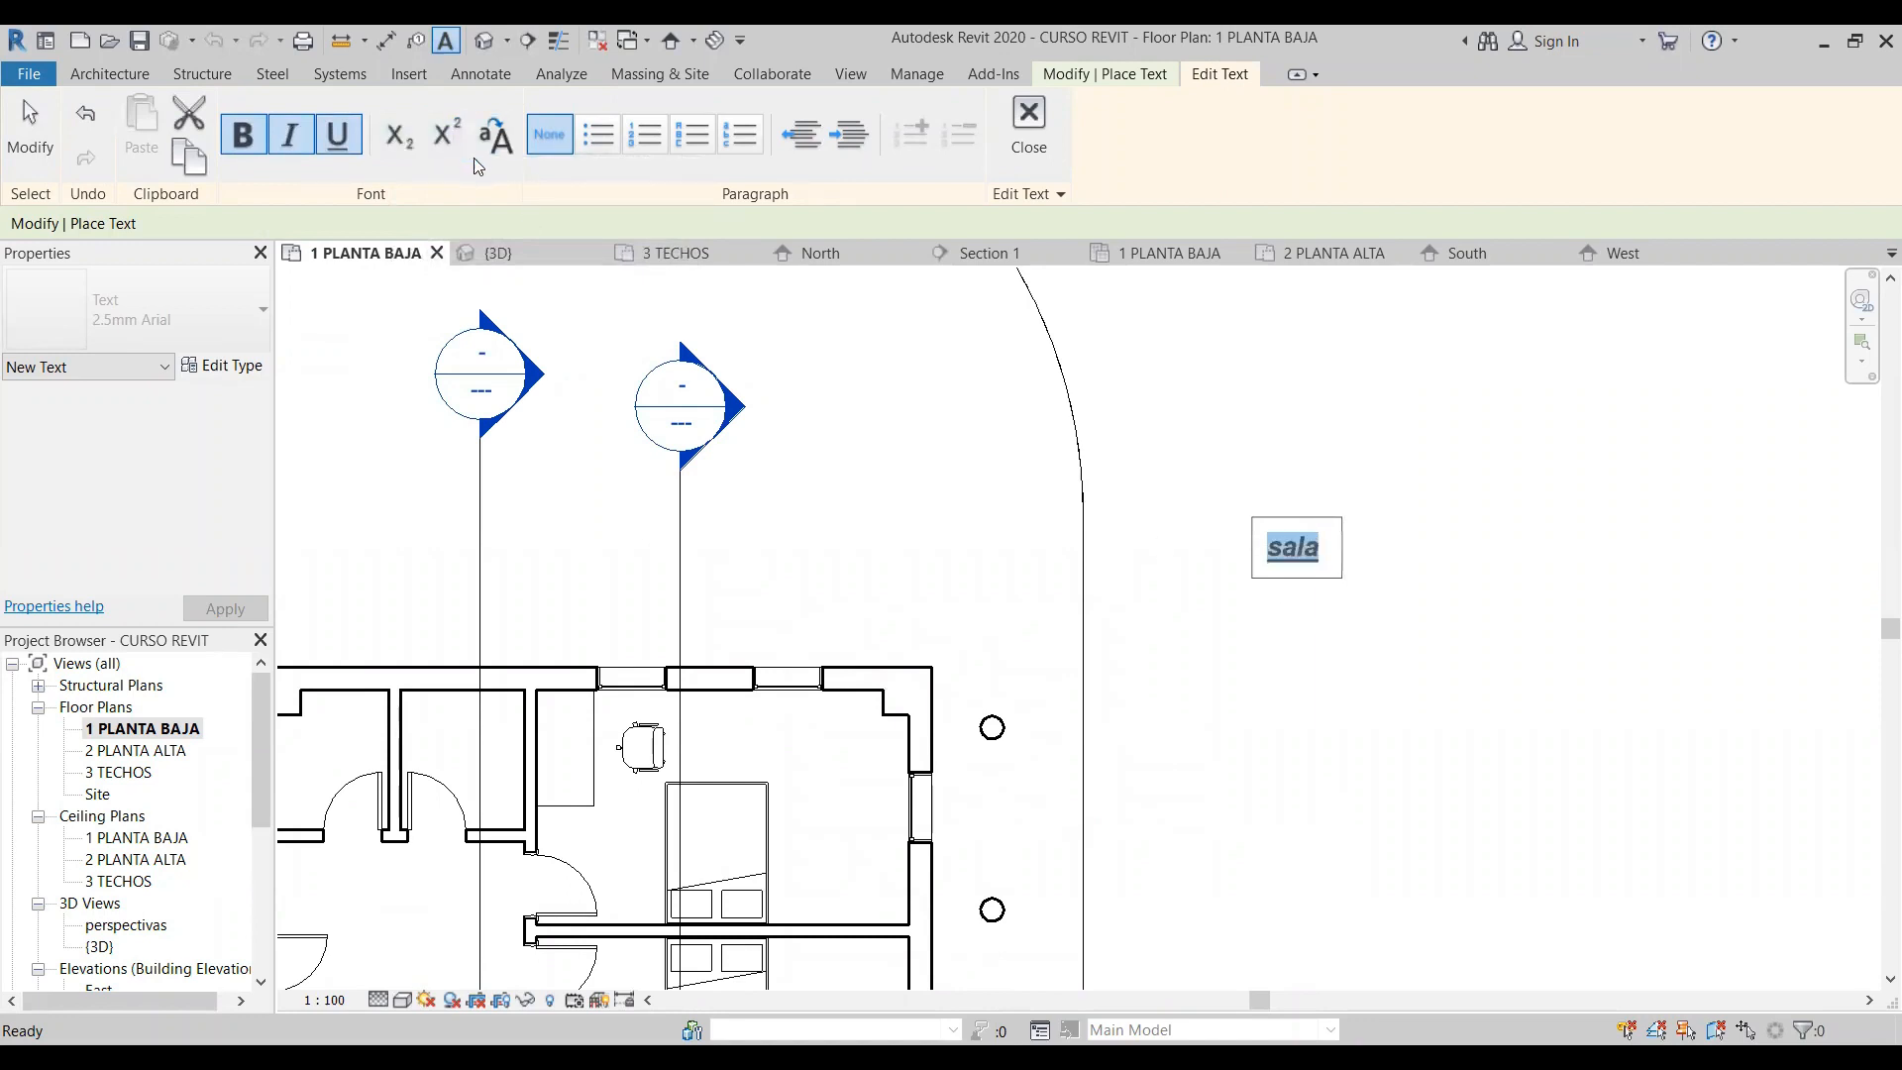
- Switch the word "sala" to all caps and back to lowercase twice
{"action": "left_click", "coordinate": [497, 136]}
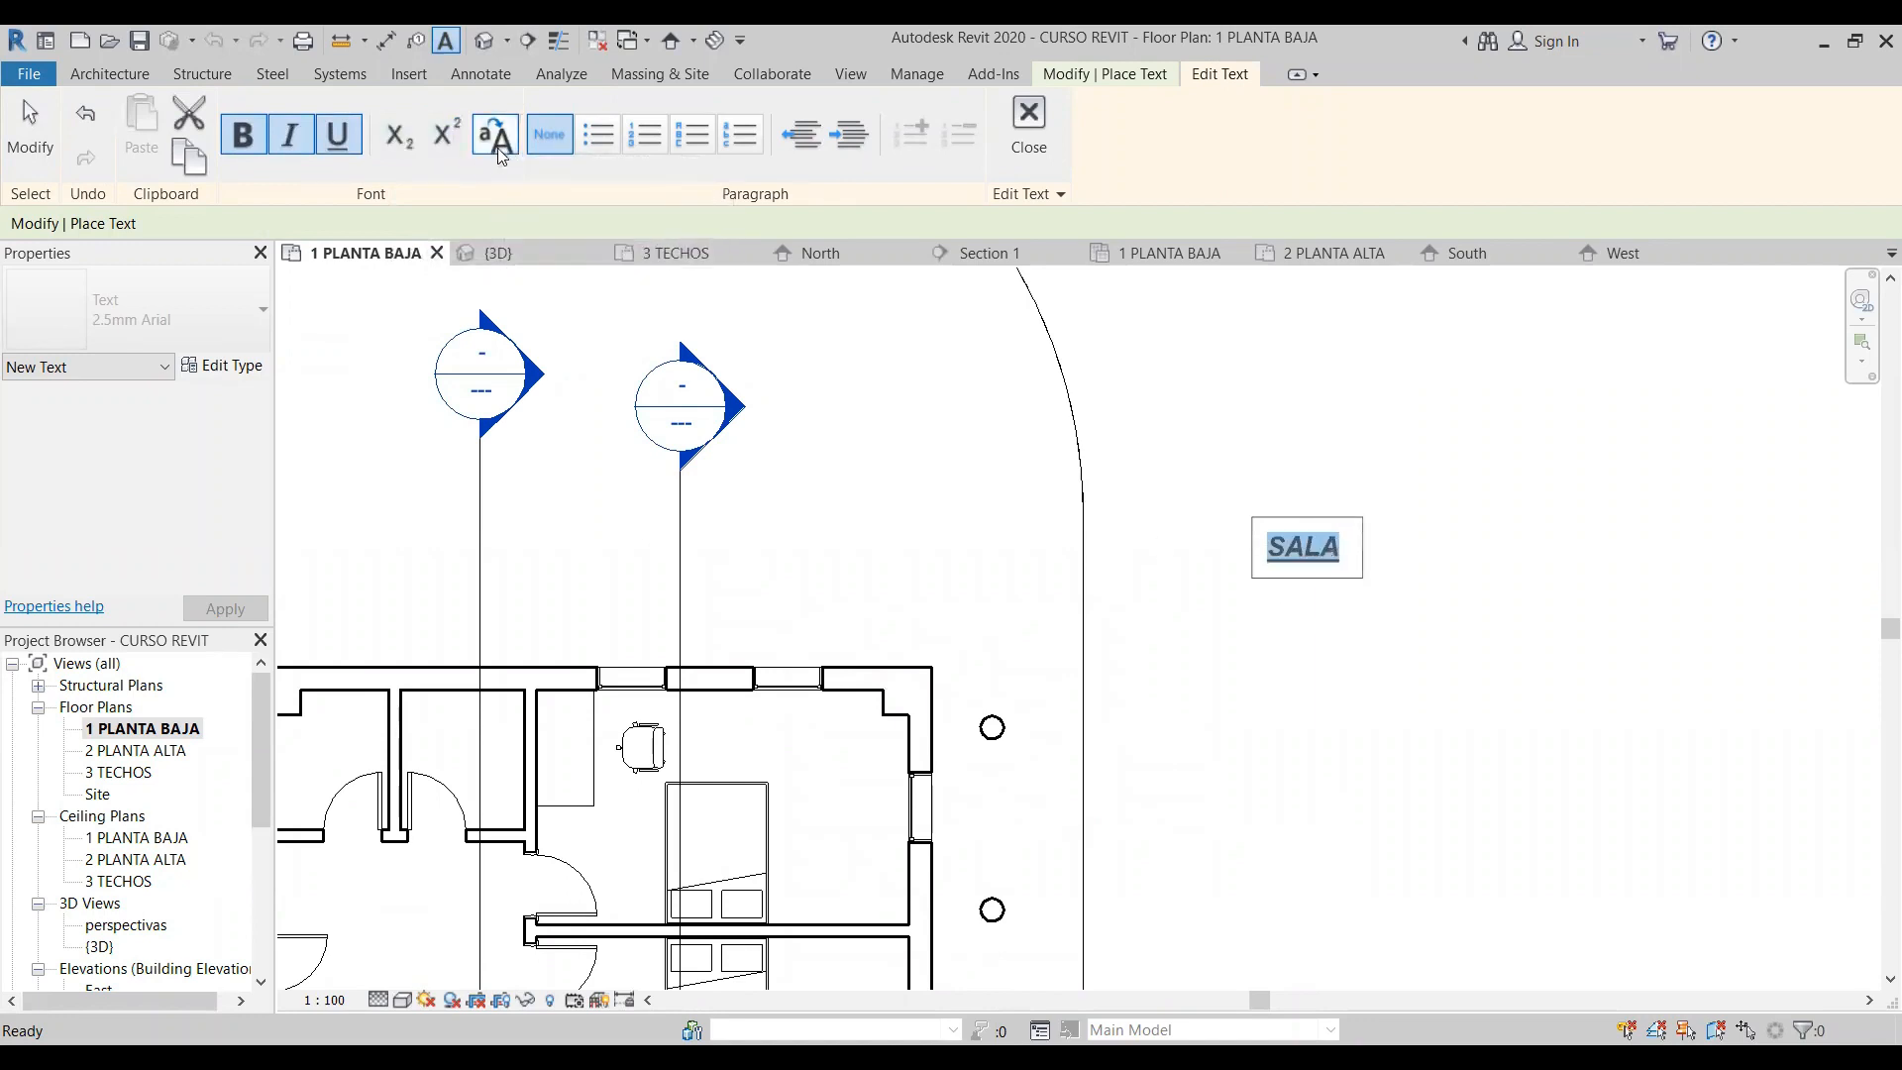
{"action": "left_click", "coordinate": [503, 140]}
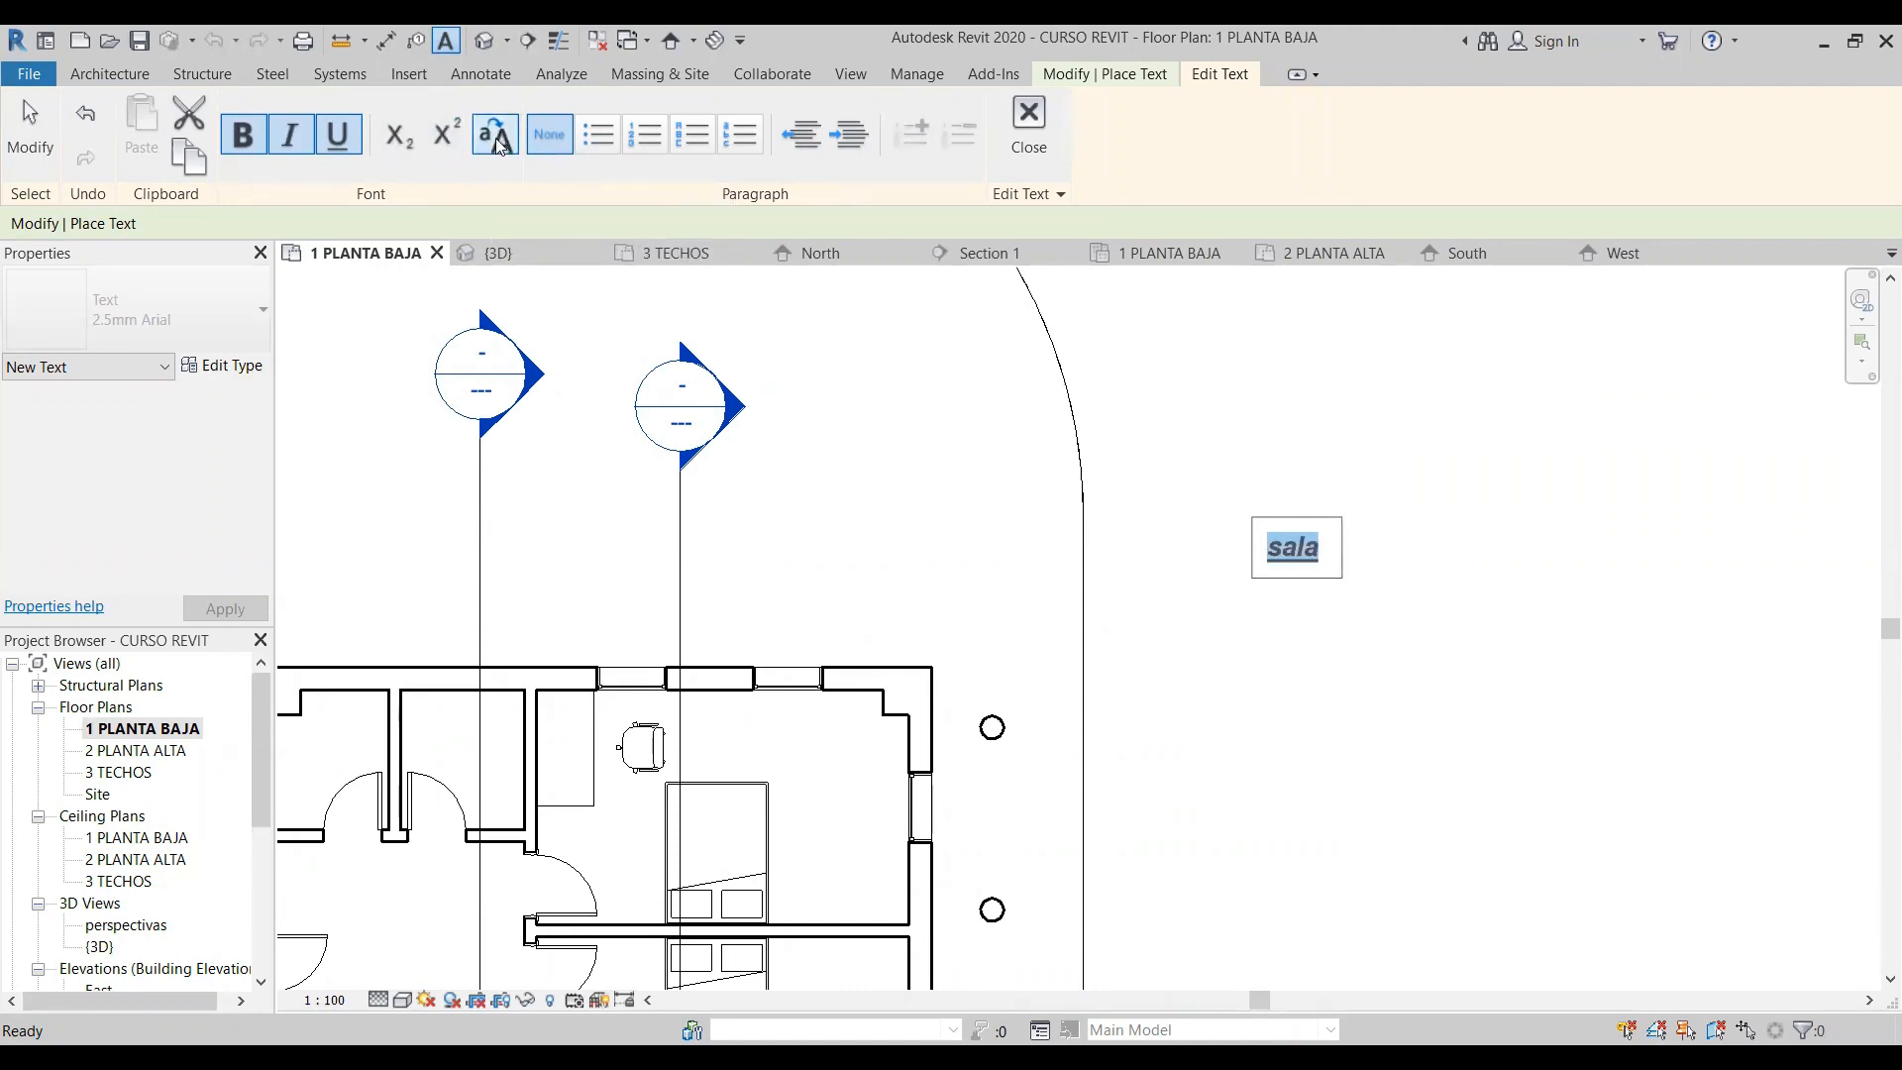
{"action": "left_click", "coordinate": [500, 144]}
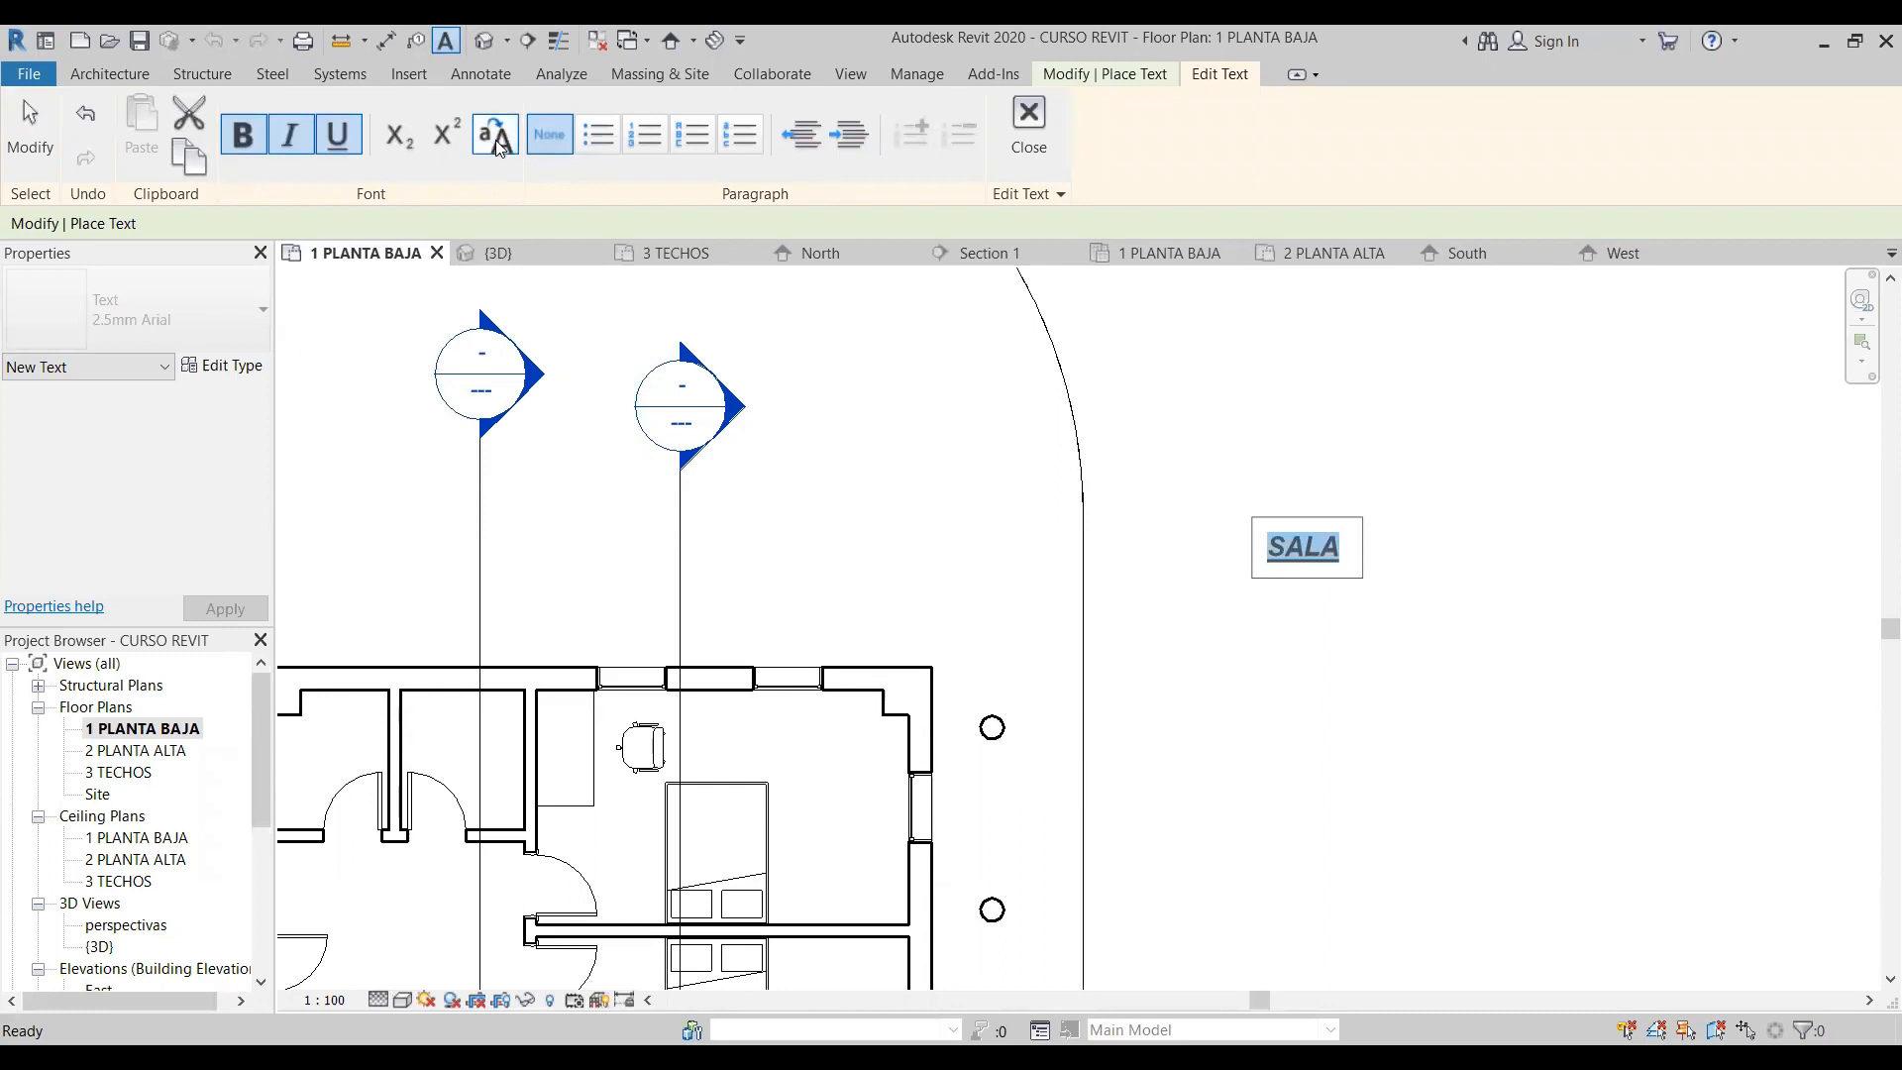
{"action": "left_click", "coordinate": [499, 145]}
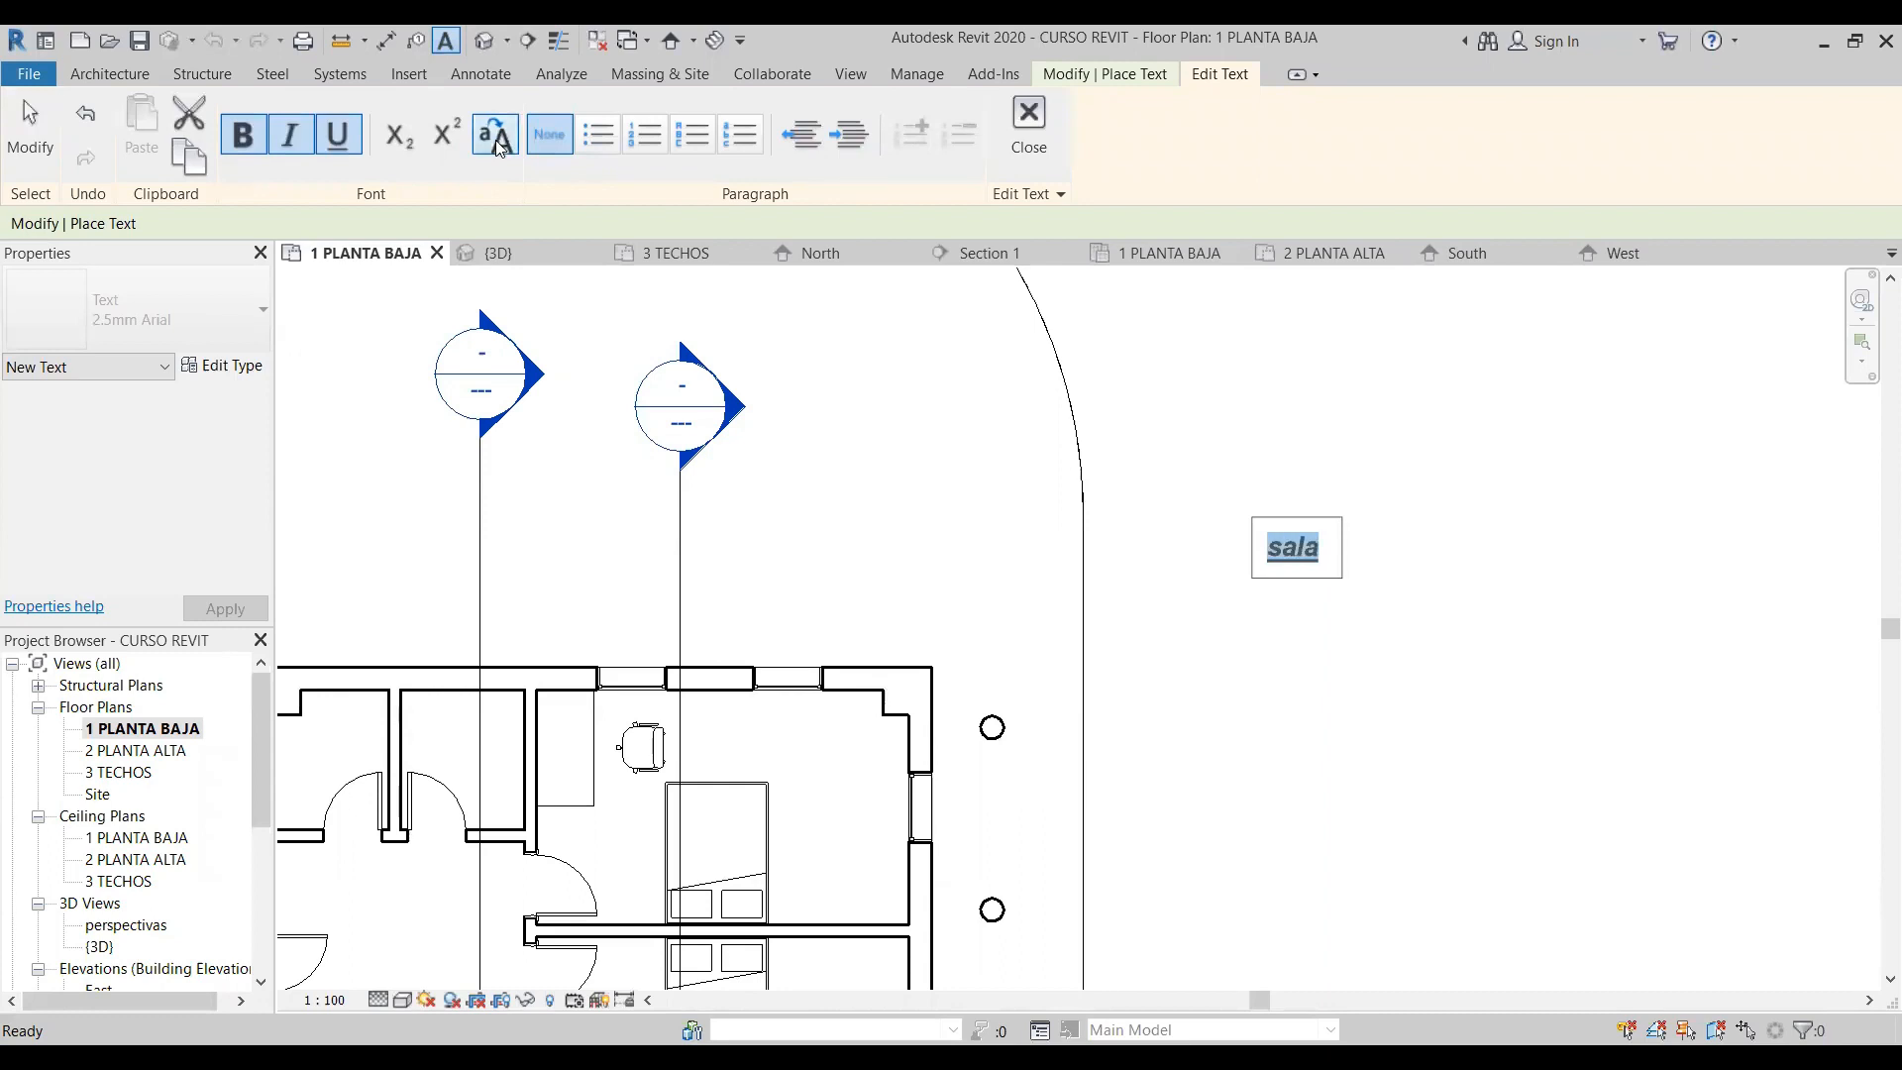
- Try bulleted, numbered and lettered lists on "sala", return it to no list, and try decreasing and increasing its indent
{"action": "left_click", "coordinate": [609, 142]}
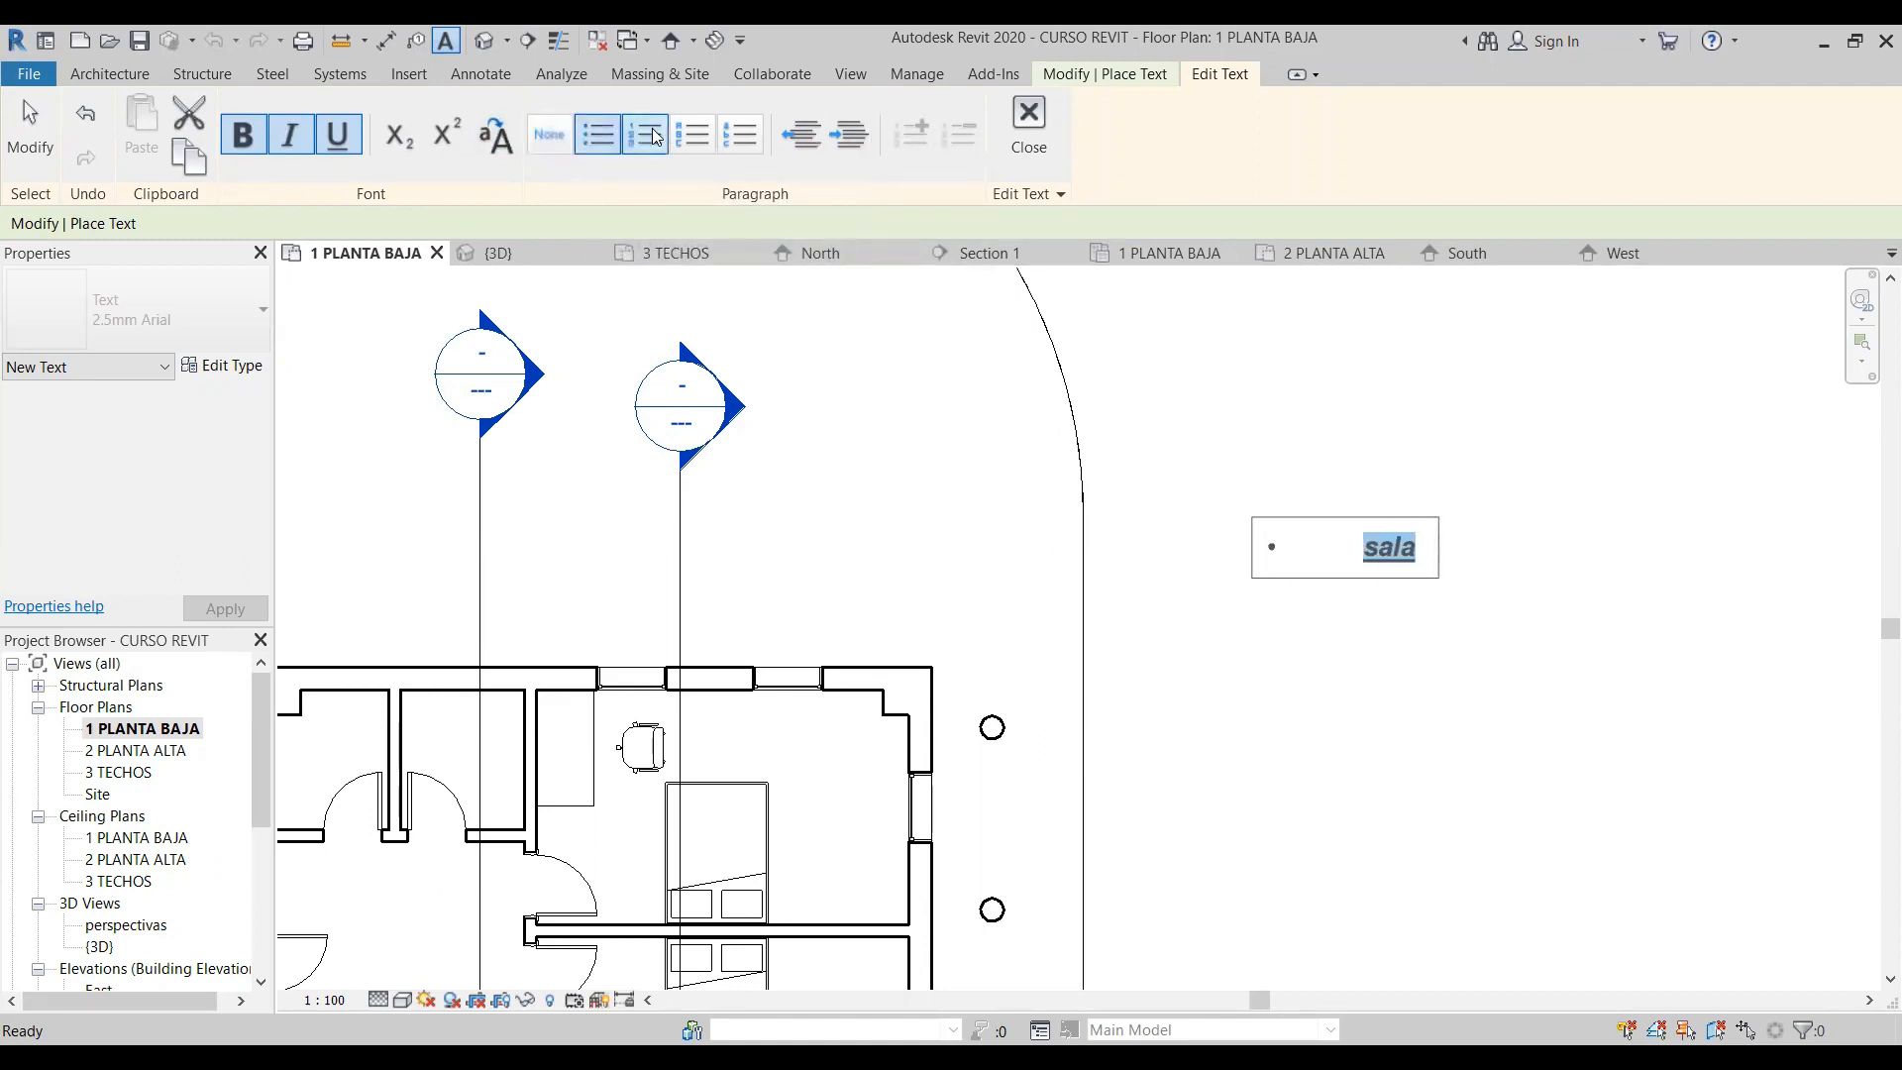
{"action": "left_click", "coordinate": [645, 135]}
{"action": "left_click", "coordinate": [692, 135]}
{"action": "left_click", "coordinate": [550, 137]}
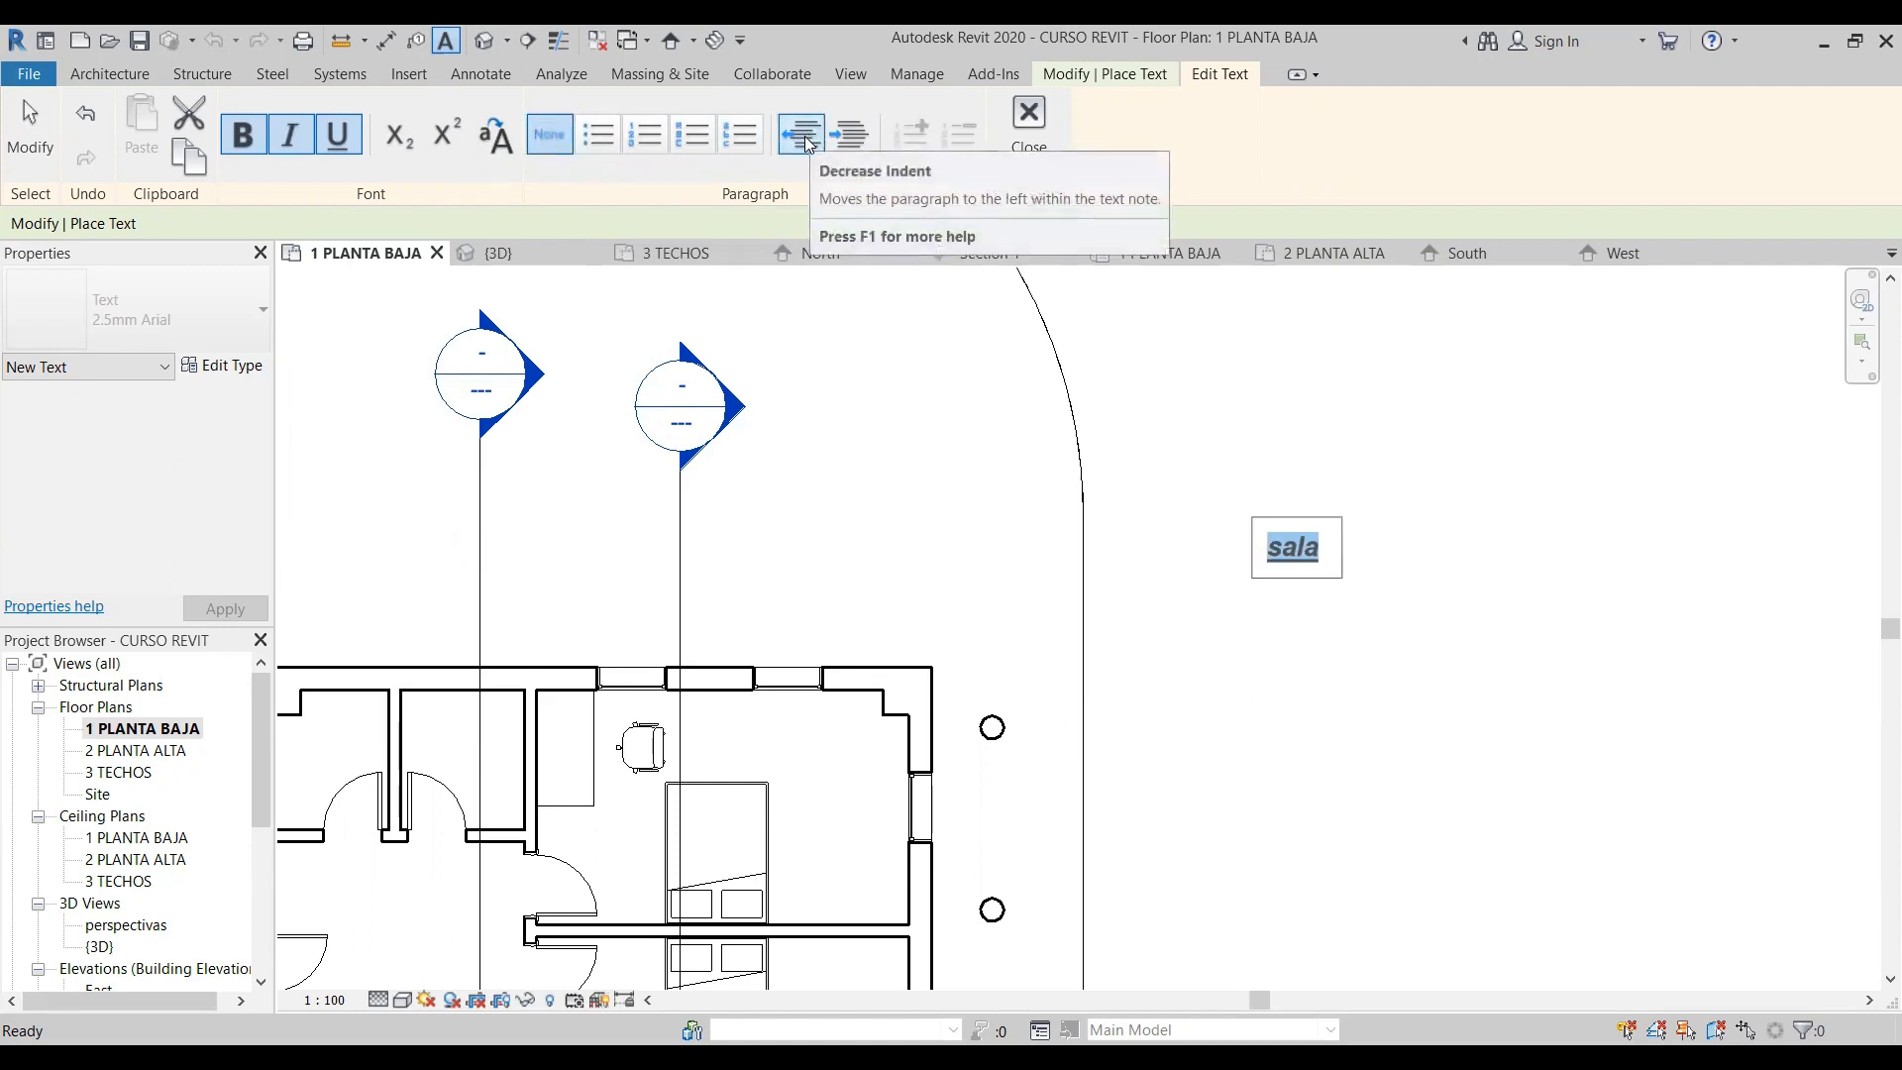
{"action": "left_click", "coordinate": [805, 145]}
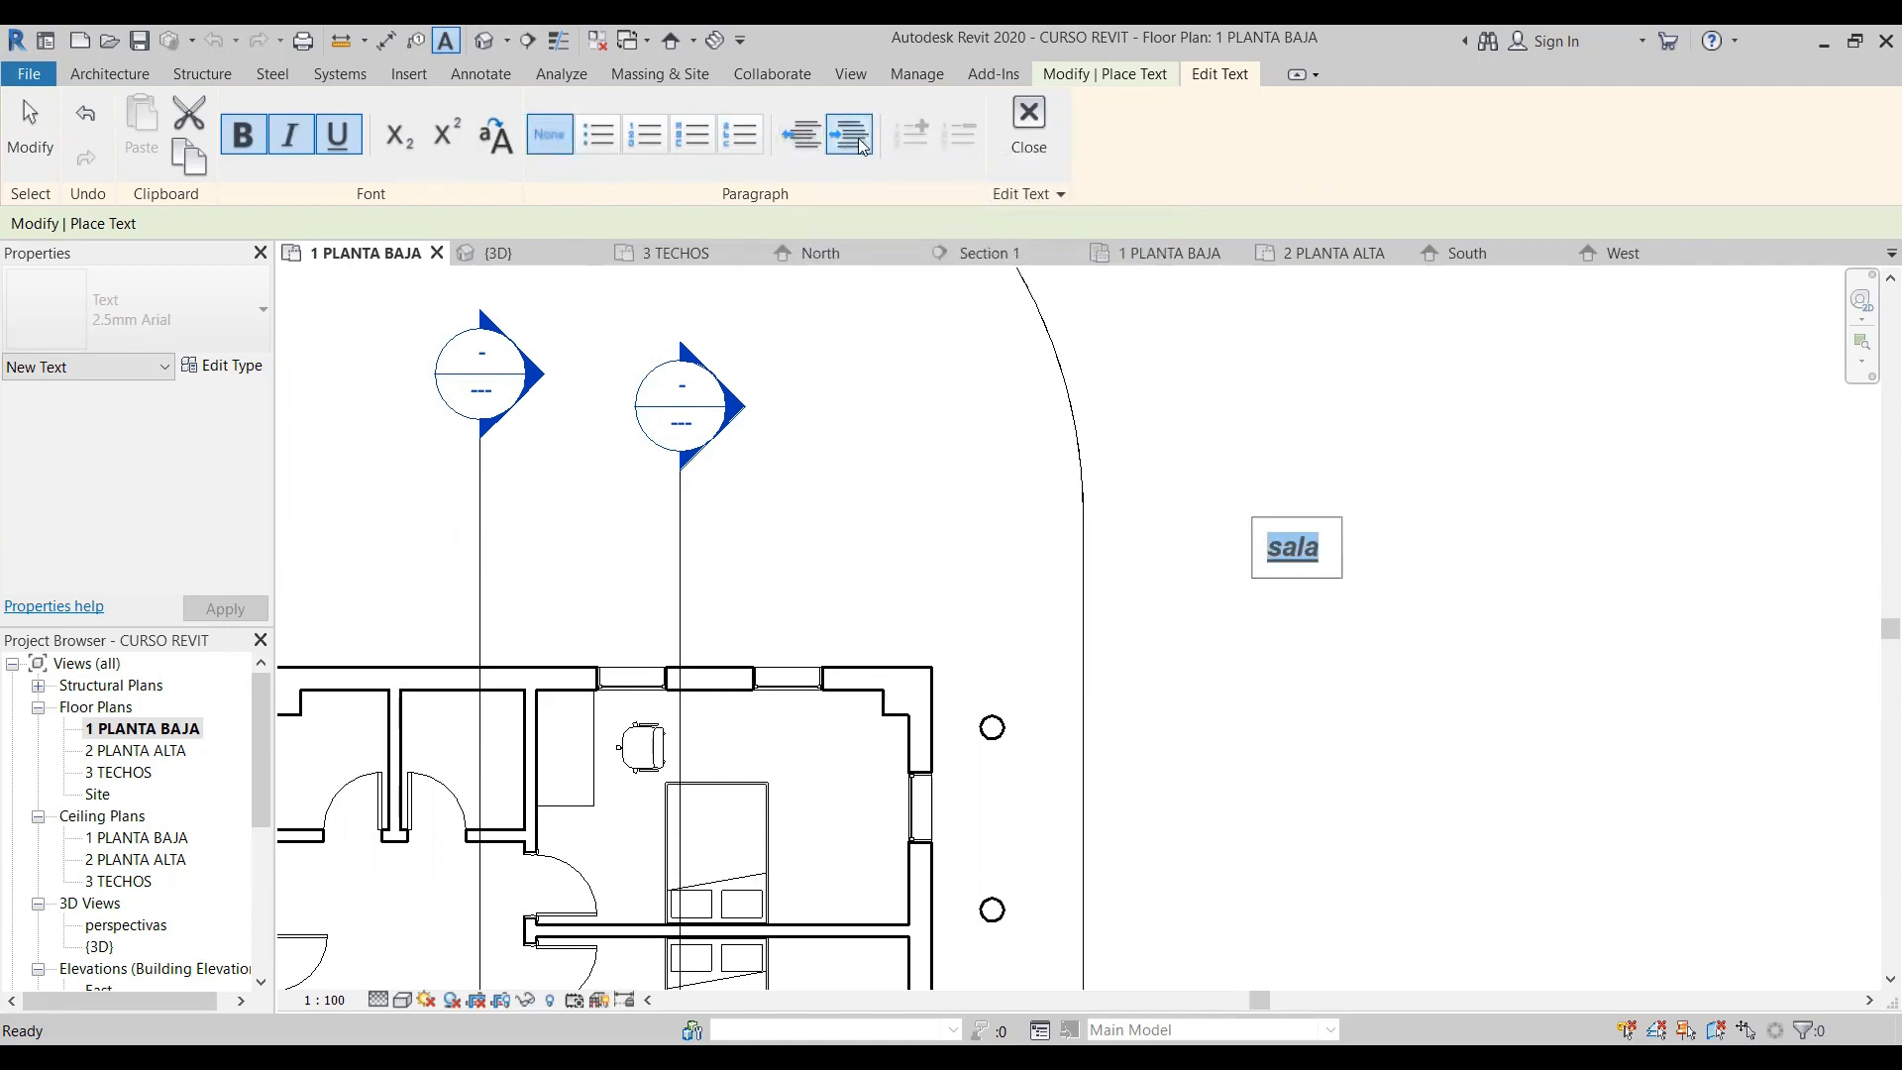
{"action": "left_click", "coordinate": [851, 136]}
{"action": "left_click", "coordinate": [805, 145]}
- Remove the underline, italic and bold formatting from "sala" and finish placing the text note
{"action": "key", "text": "ctrl+u"}
{"action": "key", "text": "ctrl+i"}
{"action": "key", "text": "ctrl+b"}
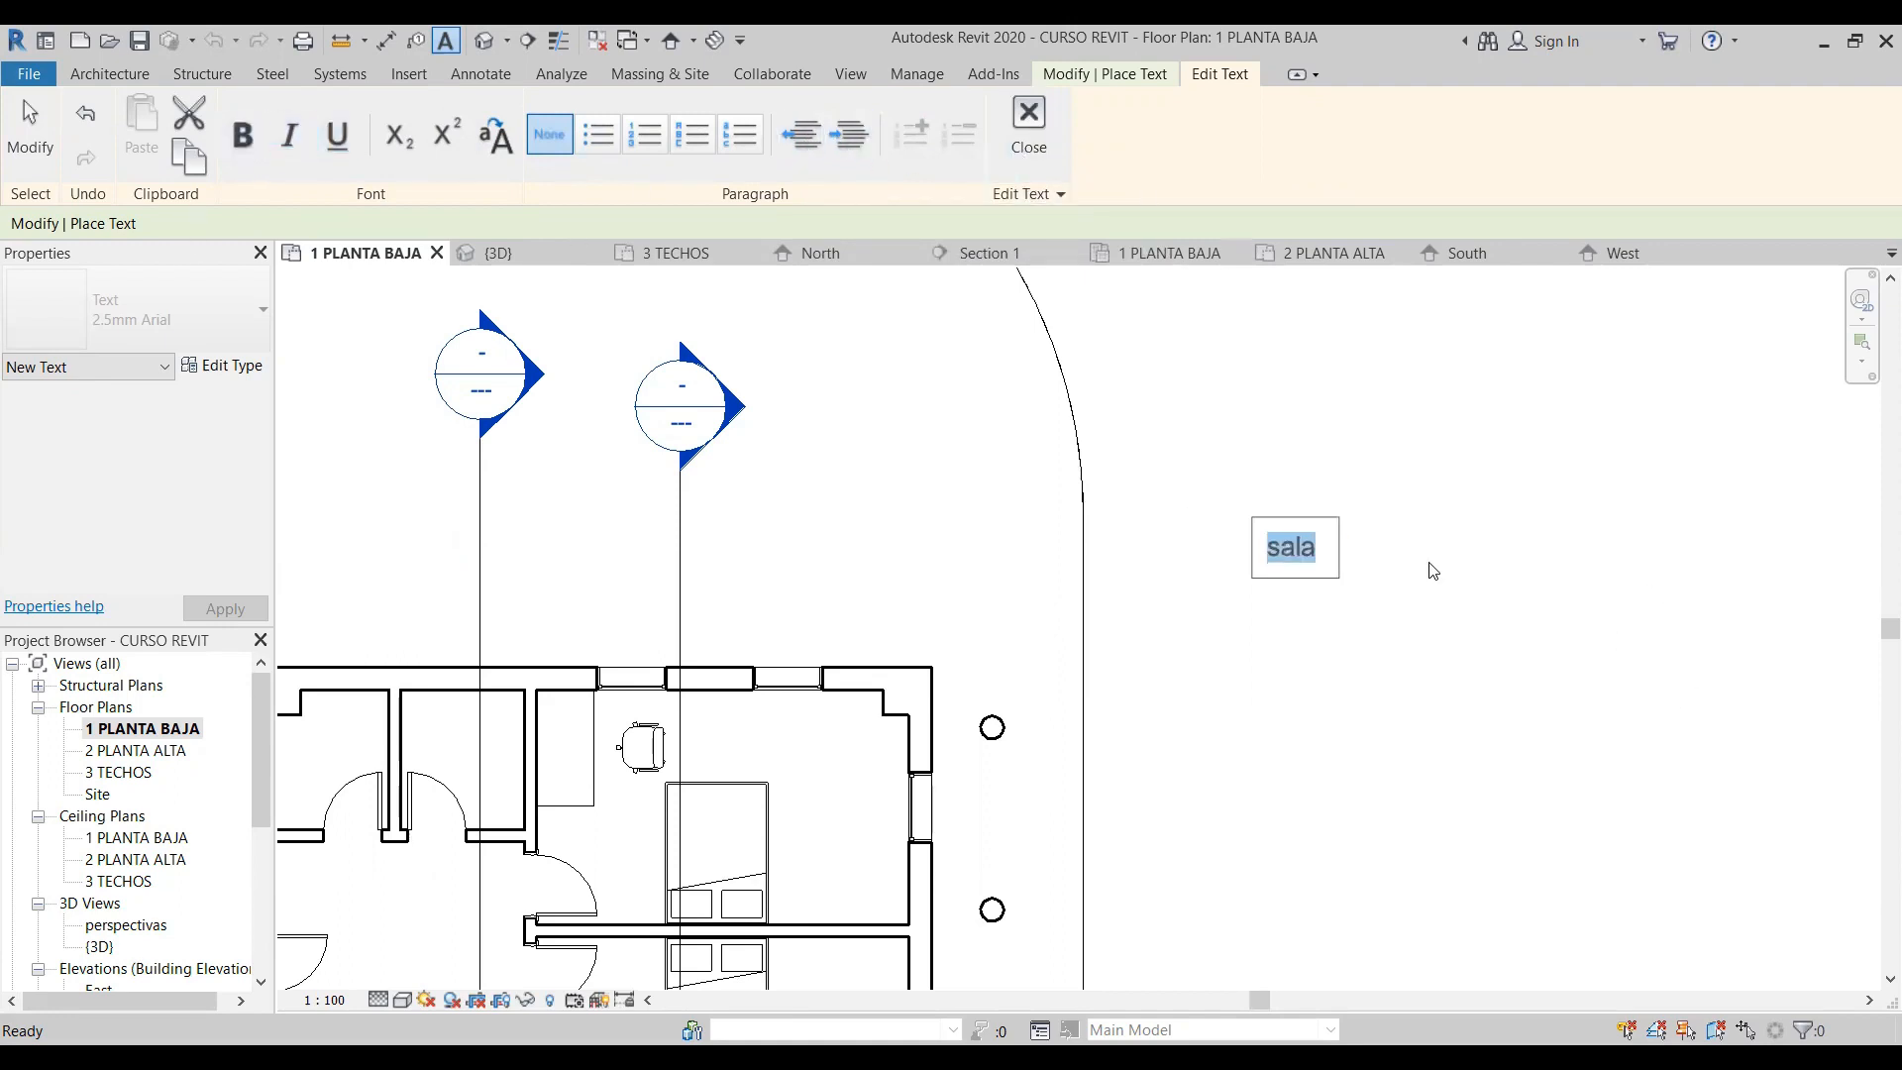
{"action": "left_click", "coordinate": [1040, 127]}
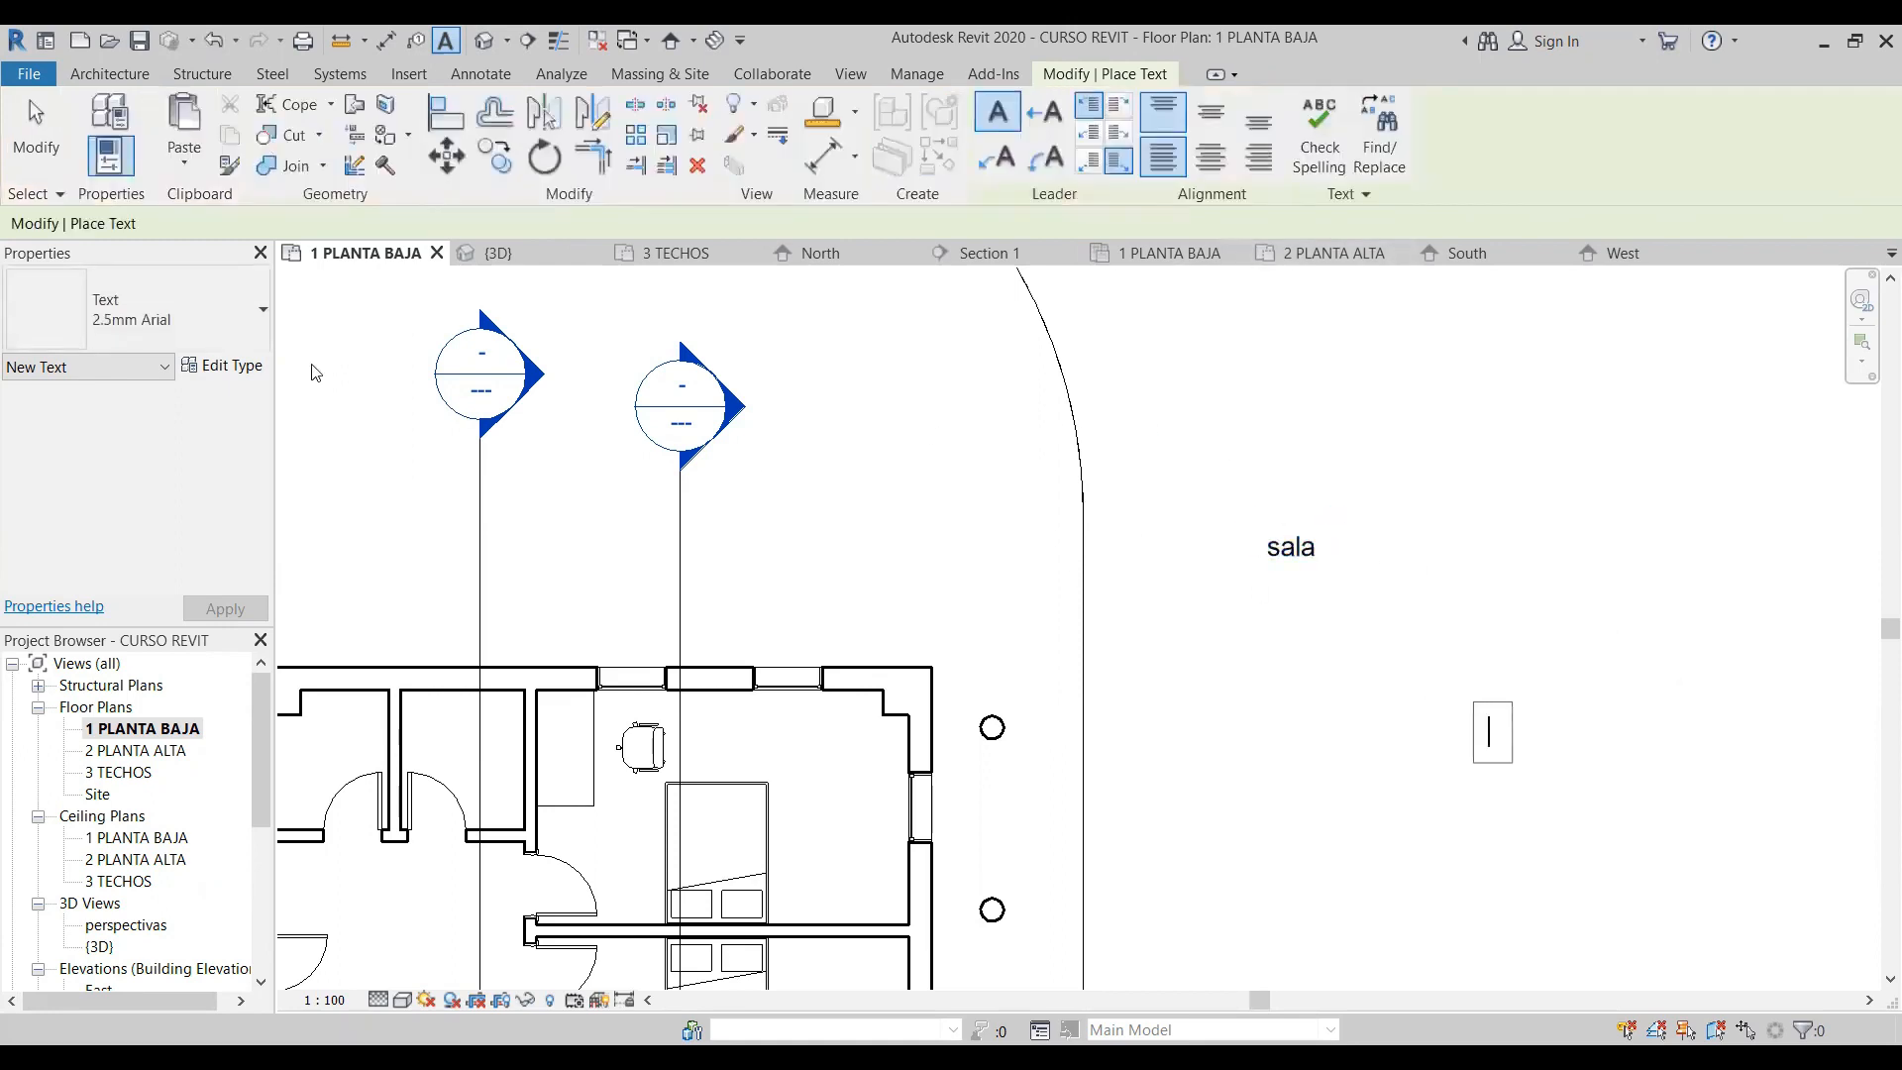
{"action": "key", "text": "Escape"}
{"action": "key", "text": "Escape"}
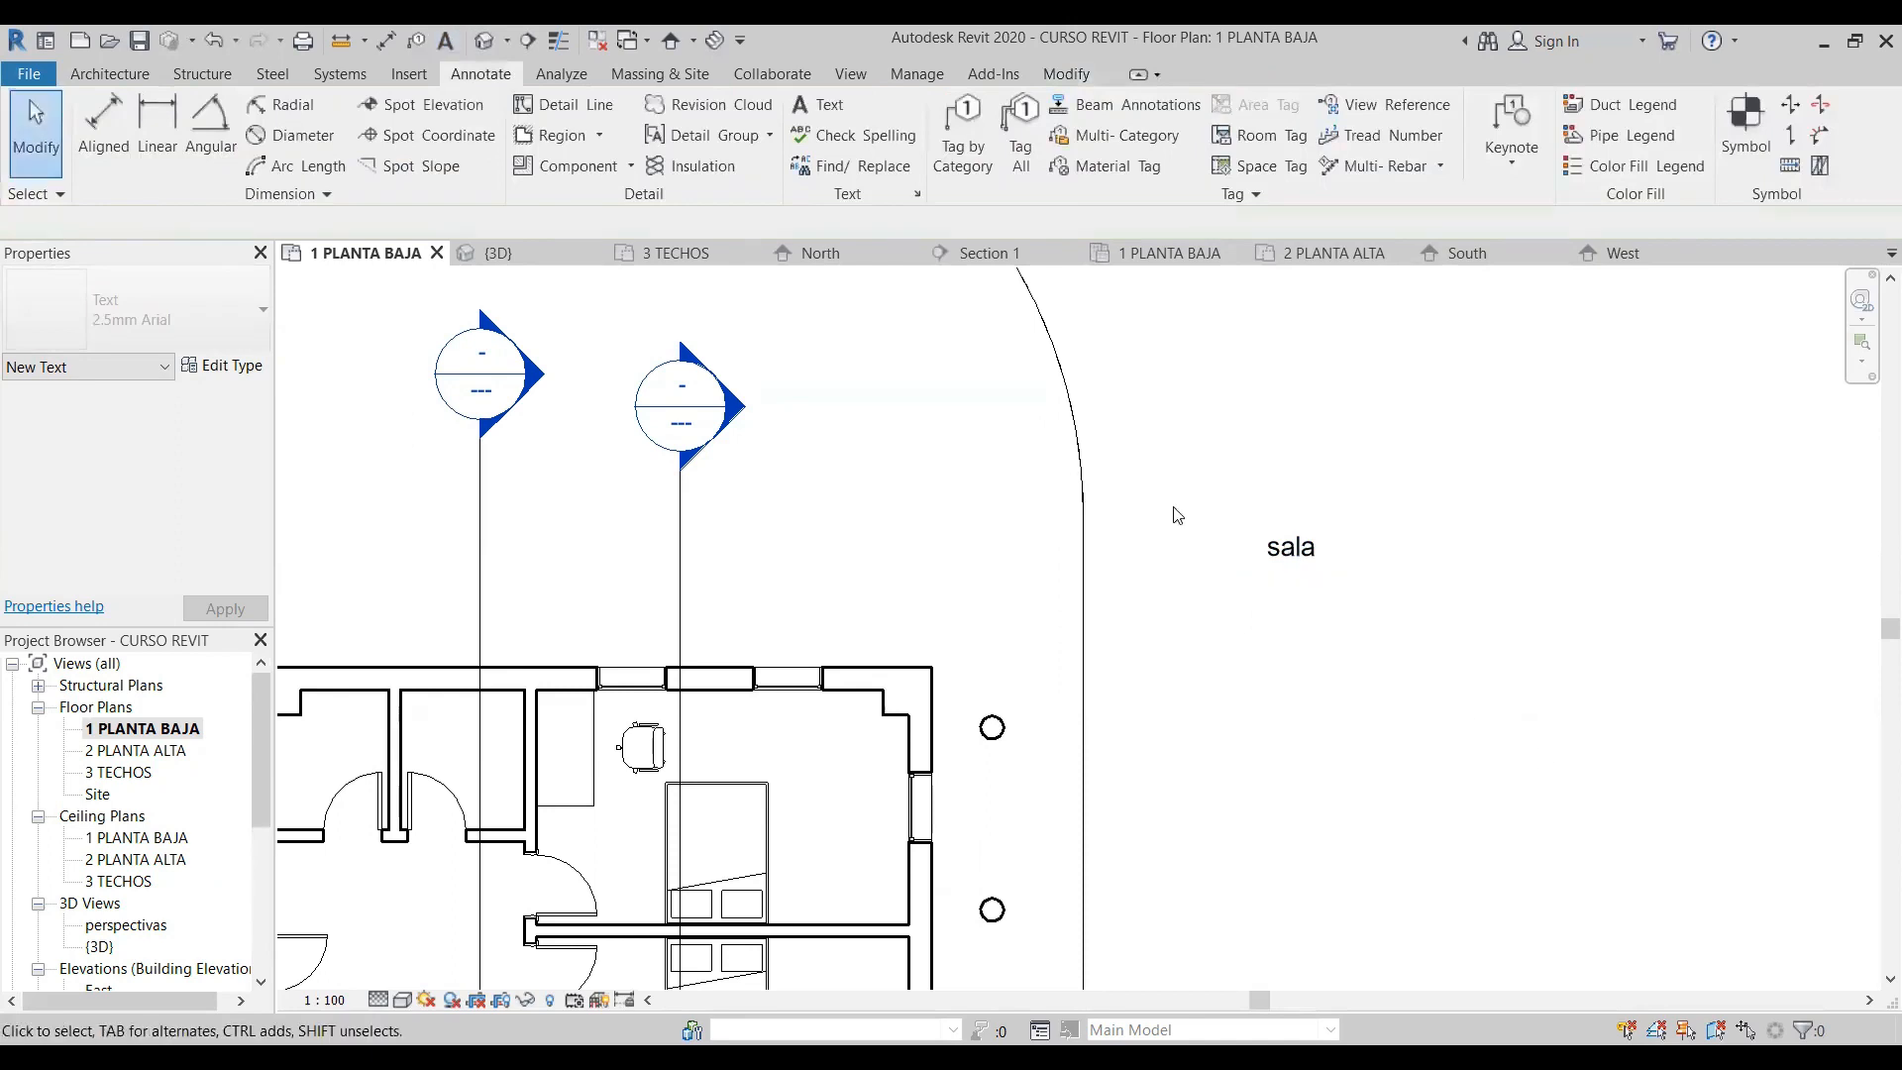
- Add a straight leader to the left side of the "sala" text note
{"action": "left_click", "coordinate": [1260, 563]}
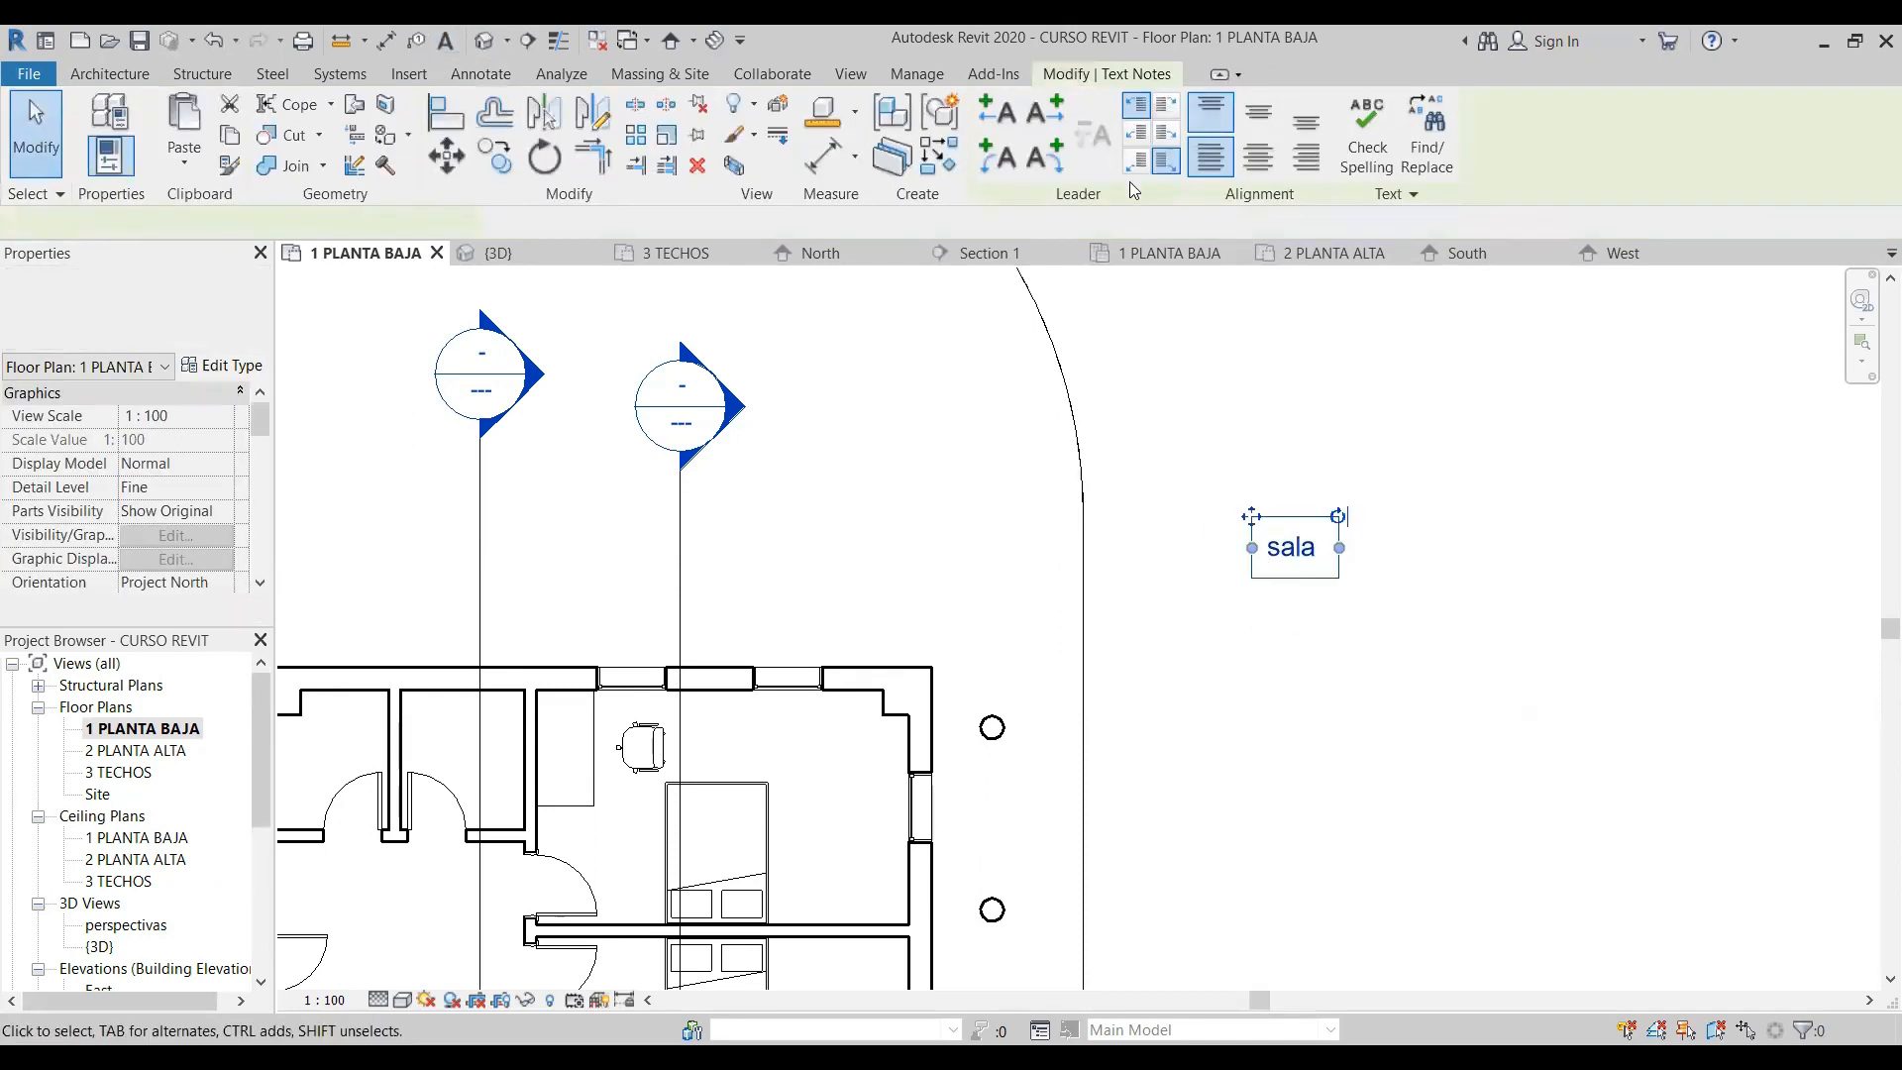
{"action": "key", "text": "Escape"}
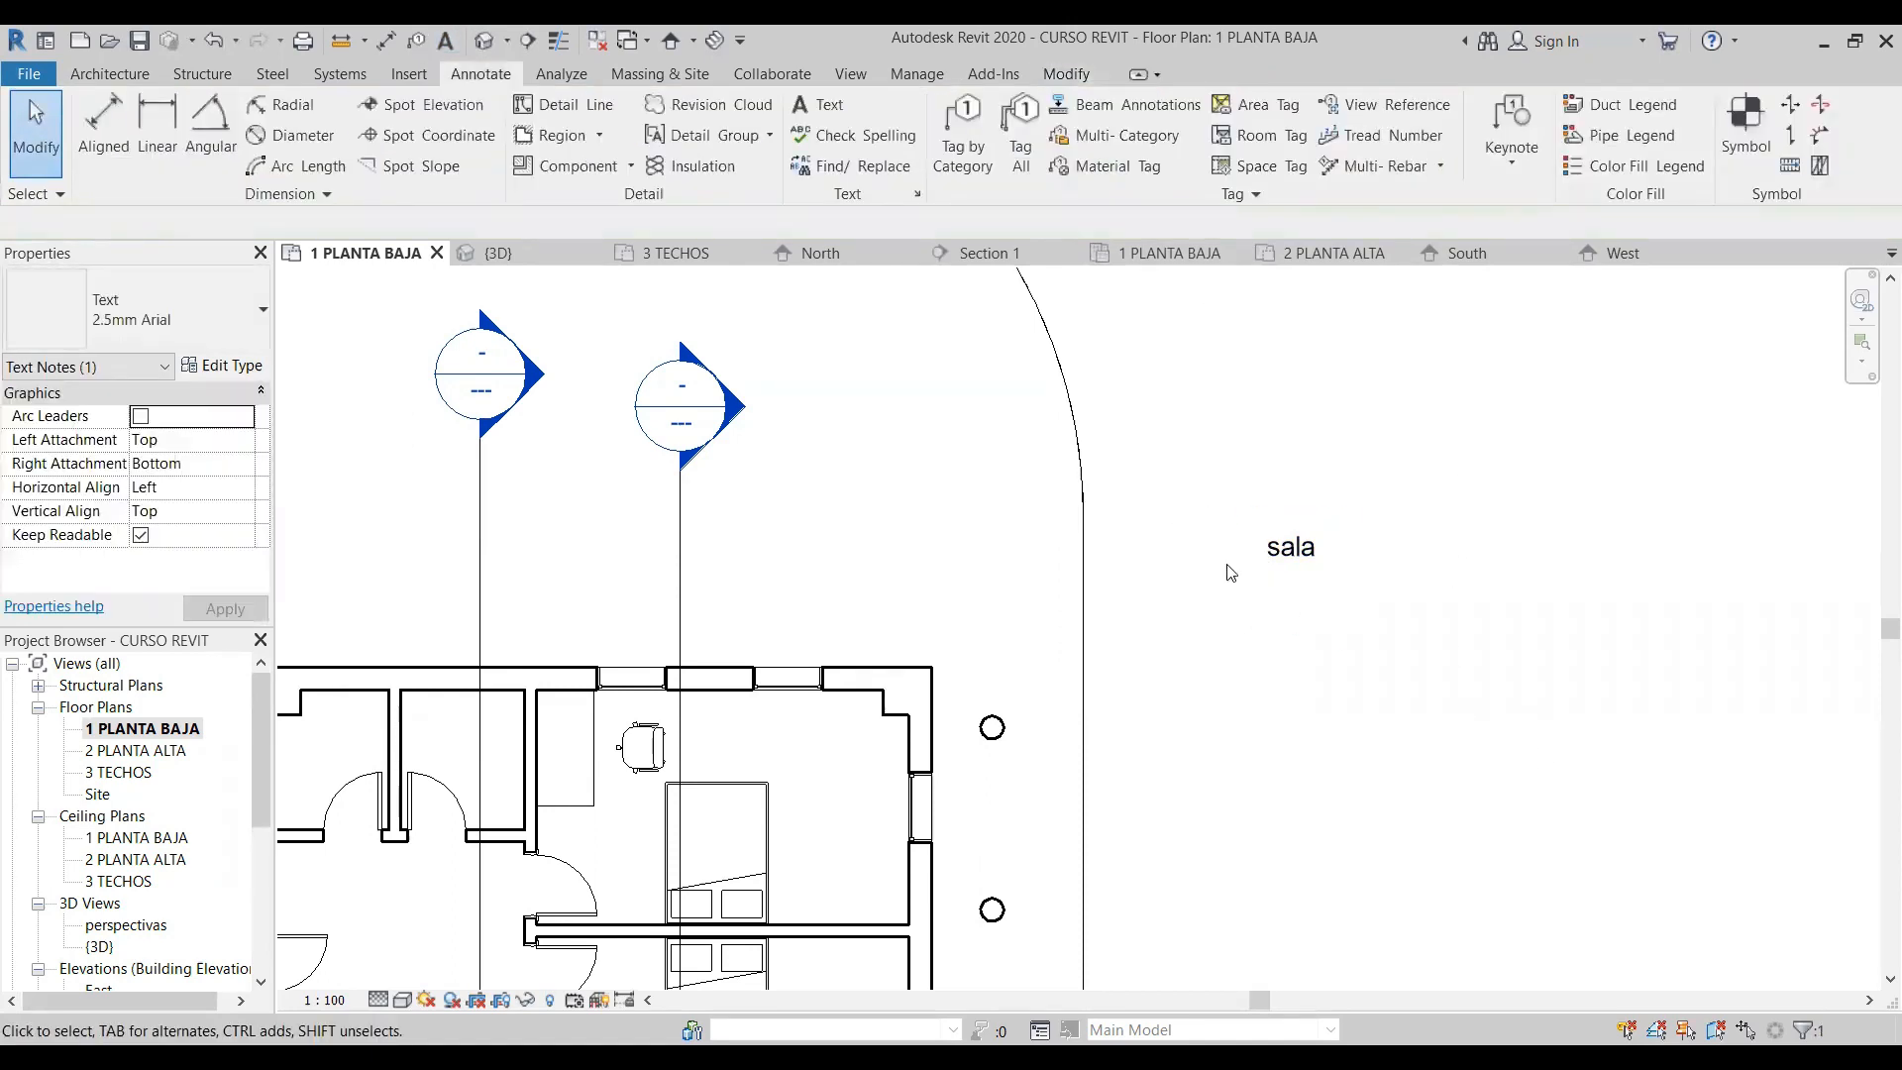
{"action": "left_click", "coordinate": [1321, 551]}
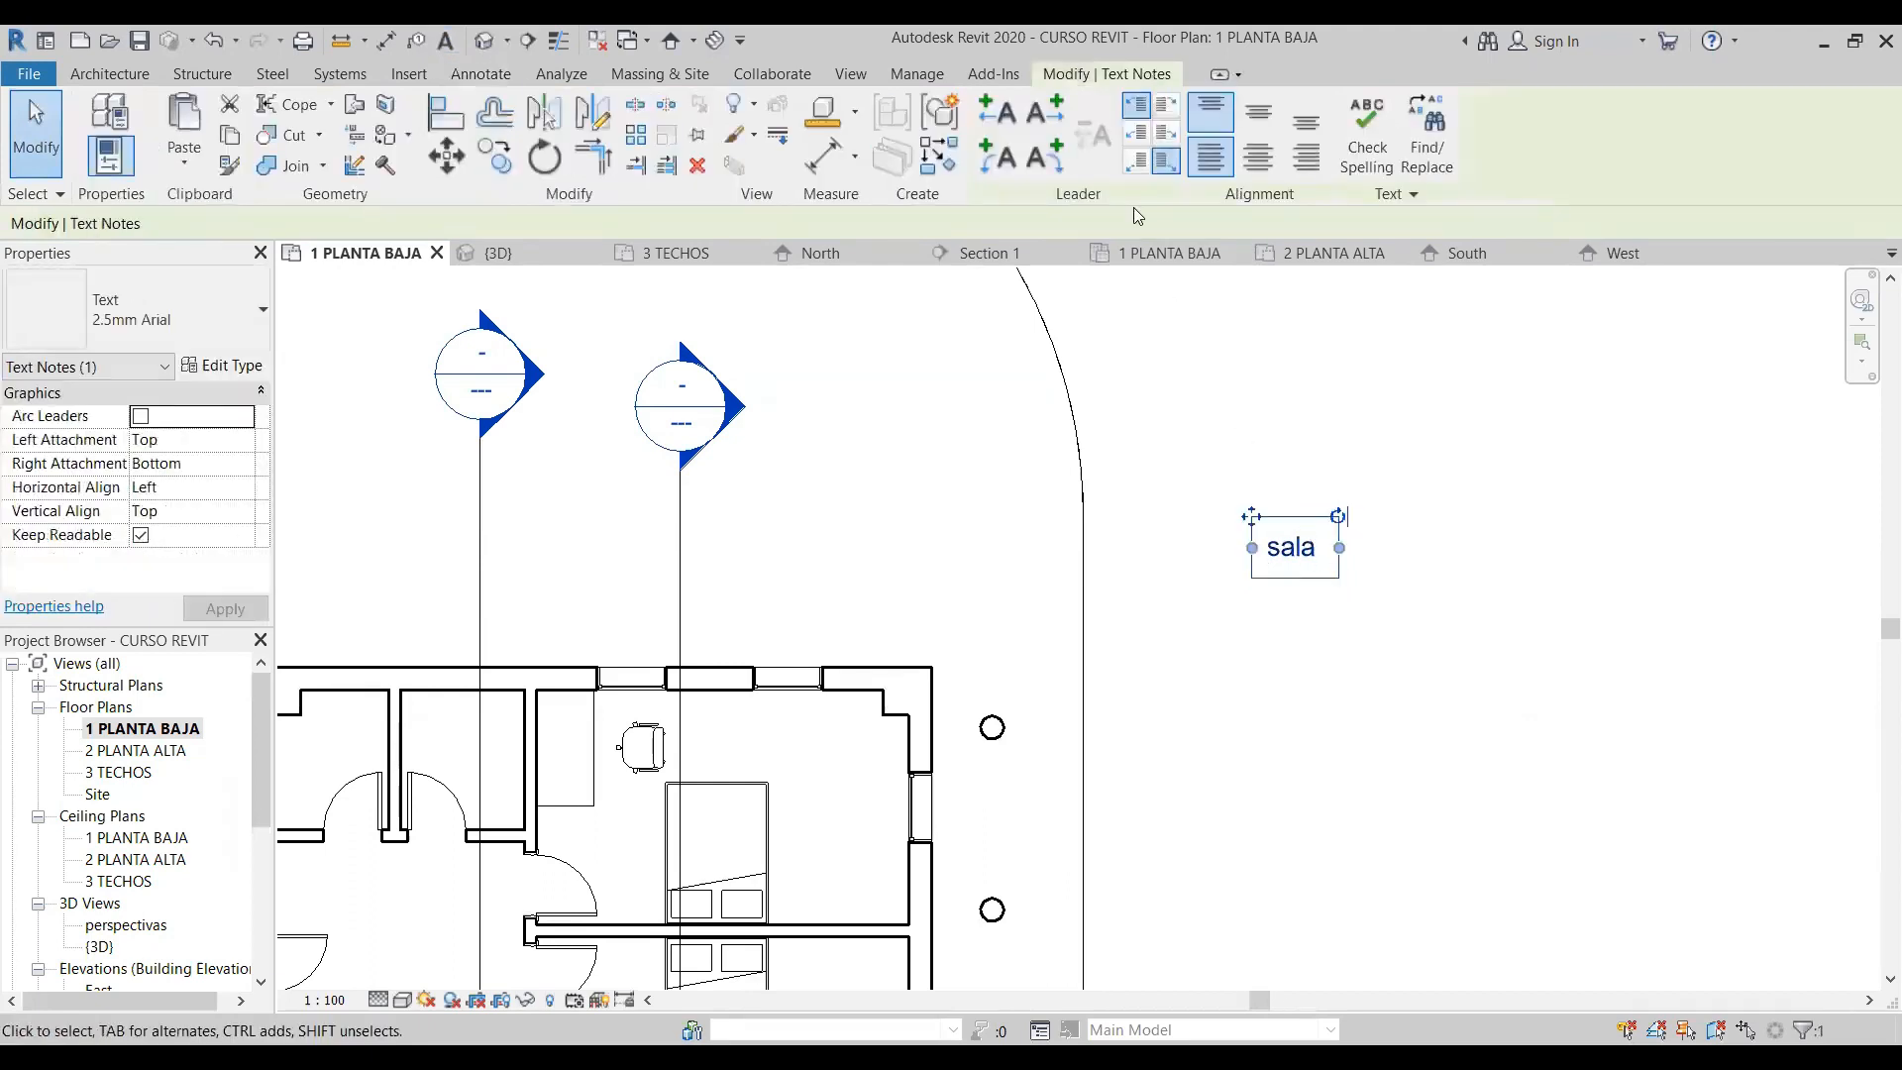
{"action": "left_click", "coordinate": [1004, 112]}
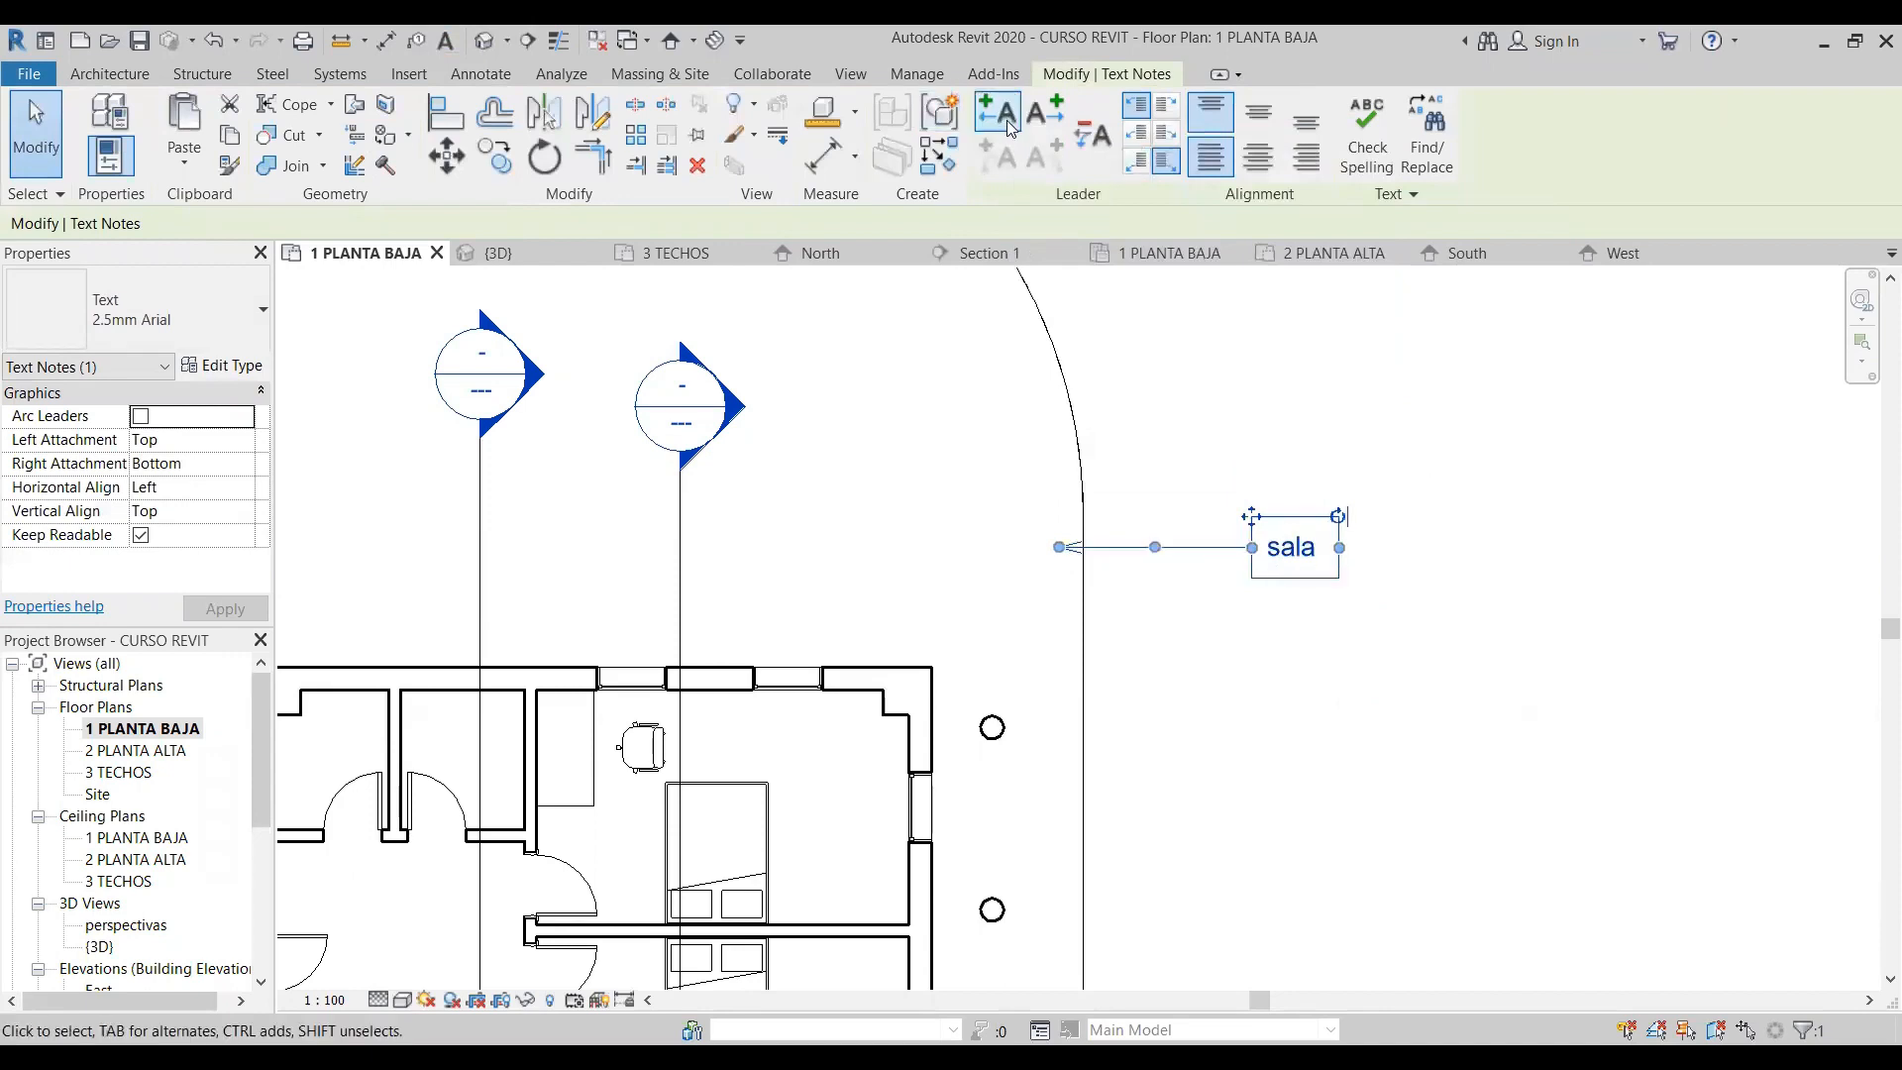
- Add a straight leader to the right side of the "sala" note, remove it, and add it again
{"action": "left_click", "coordinate": [1045, 112]}
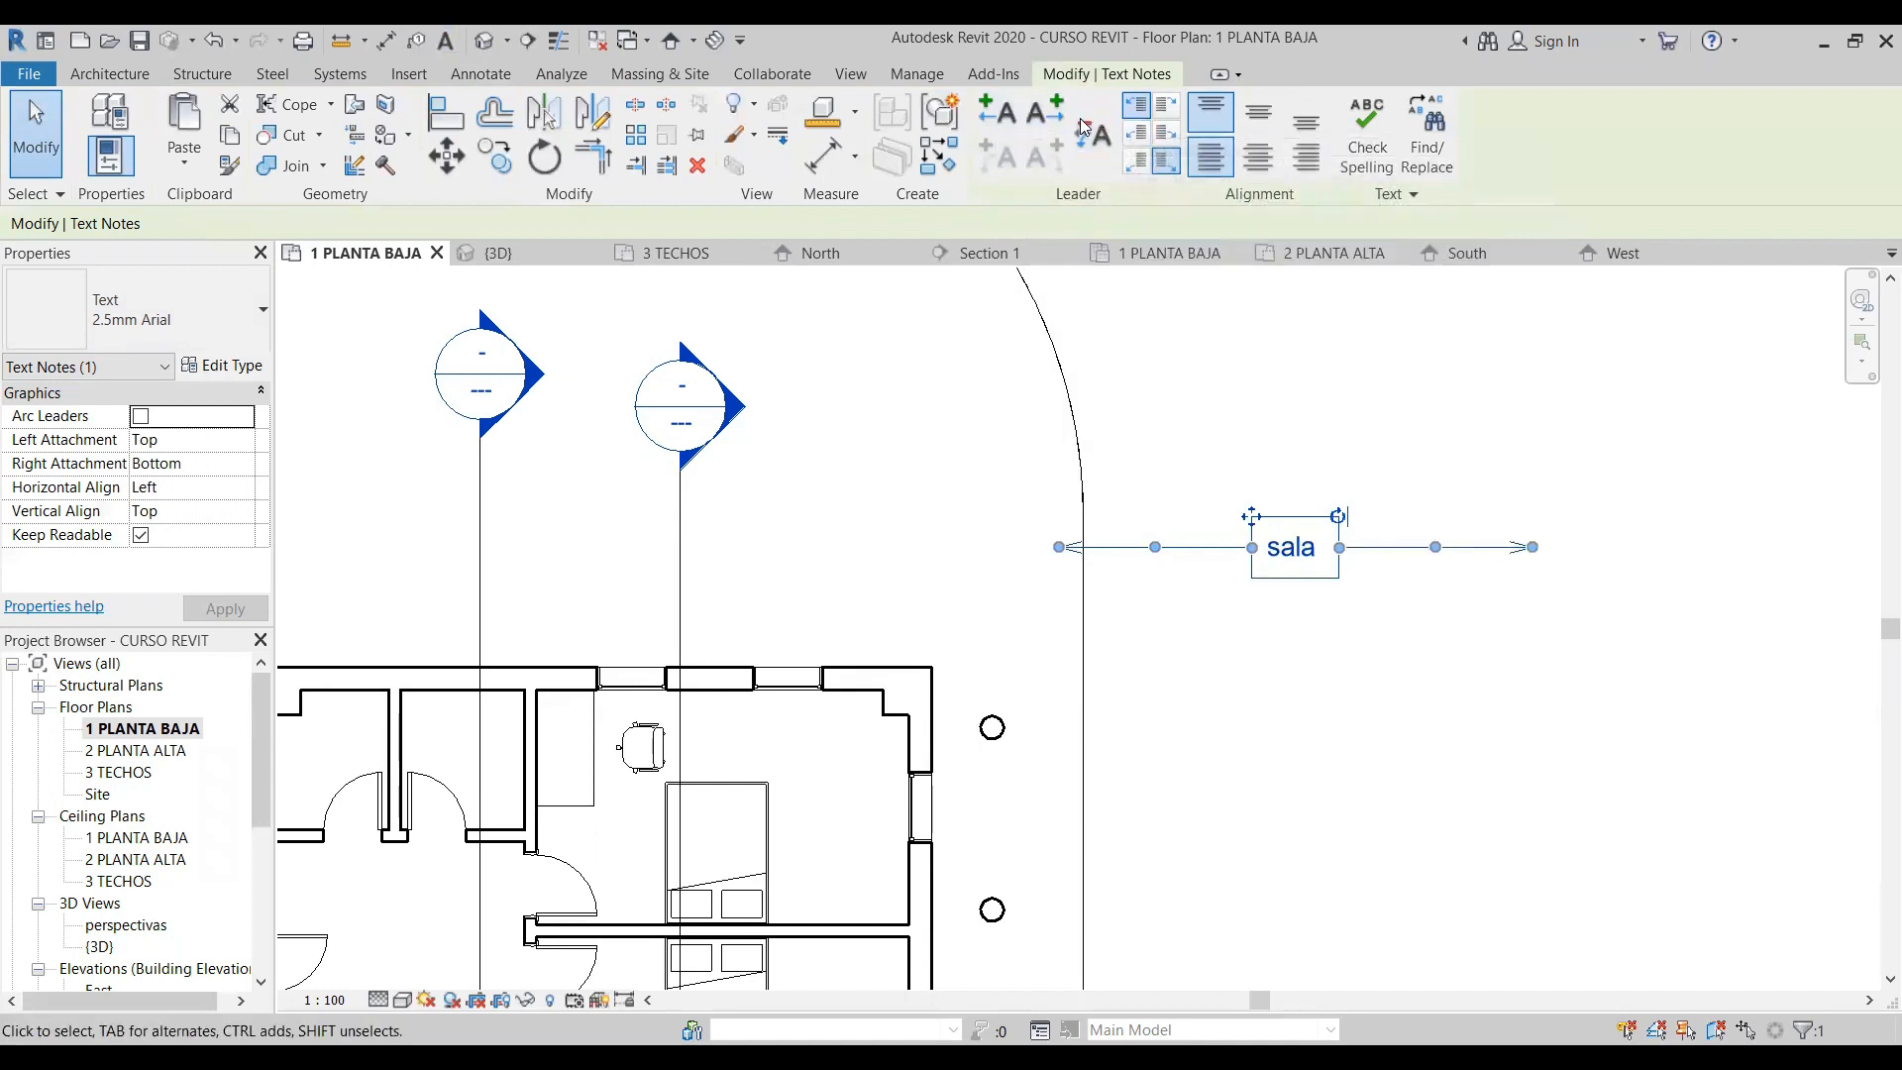
{"action": "left_click", "coordinate": [1087, 131]}
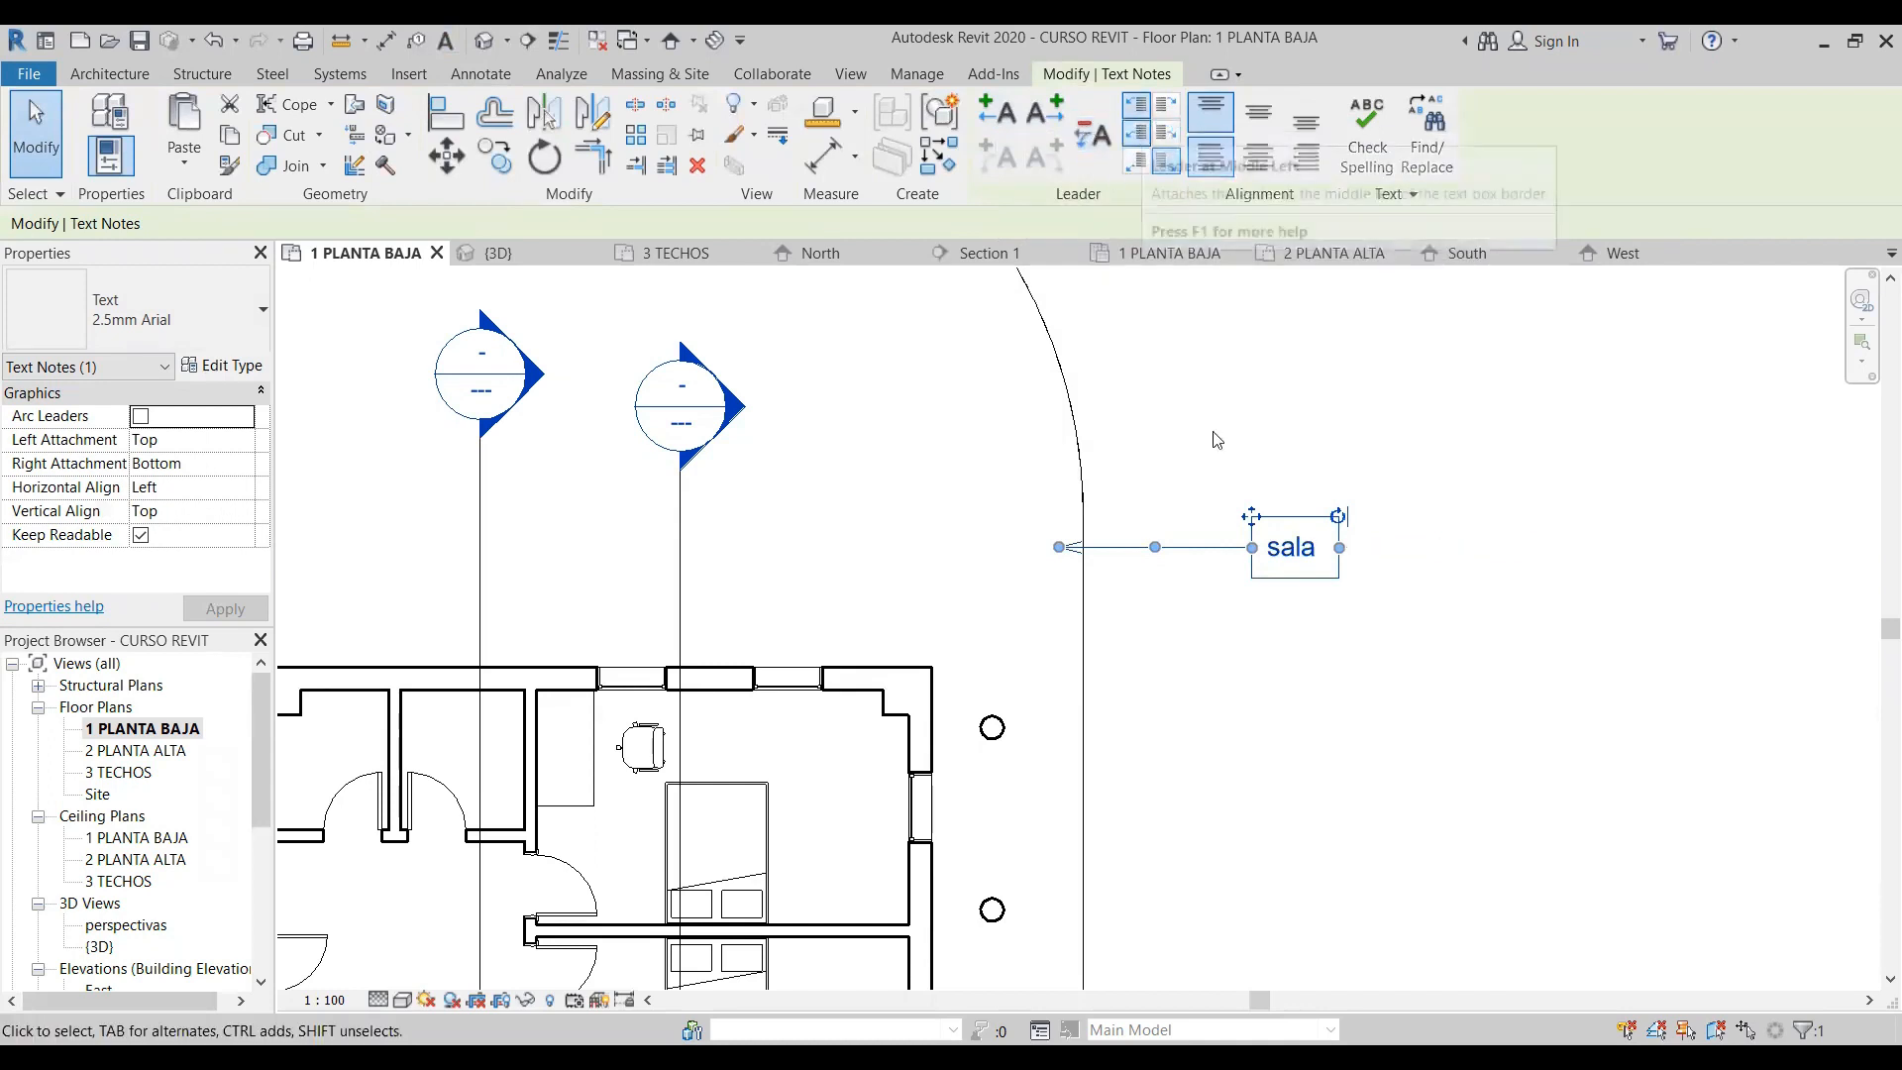
{"action": "left_click", "coordinate": [1045, 112]}
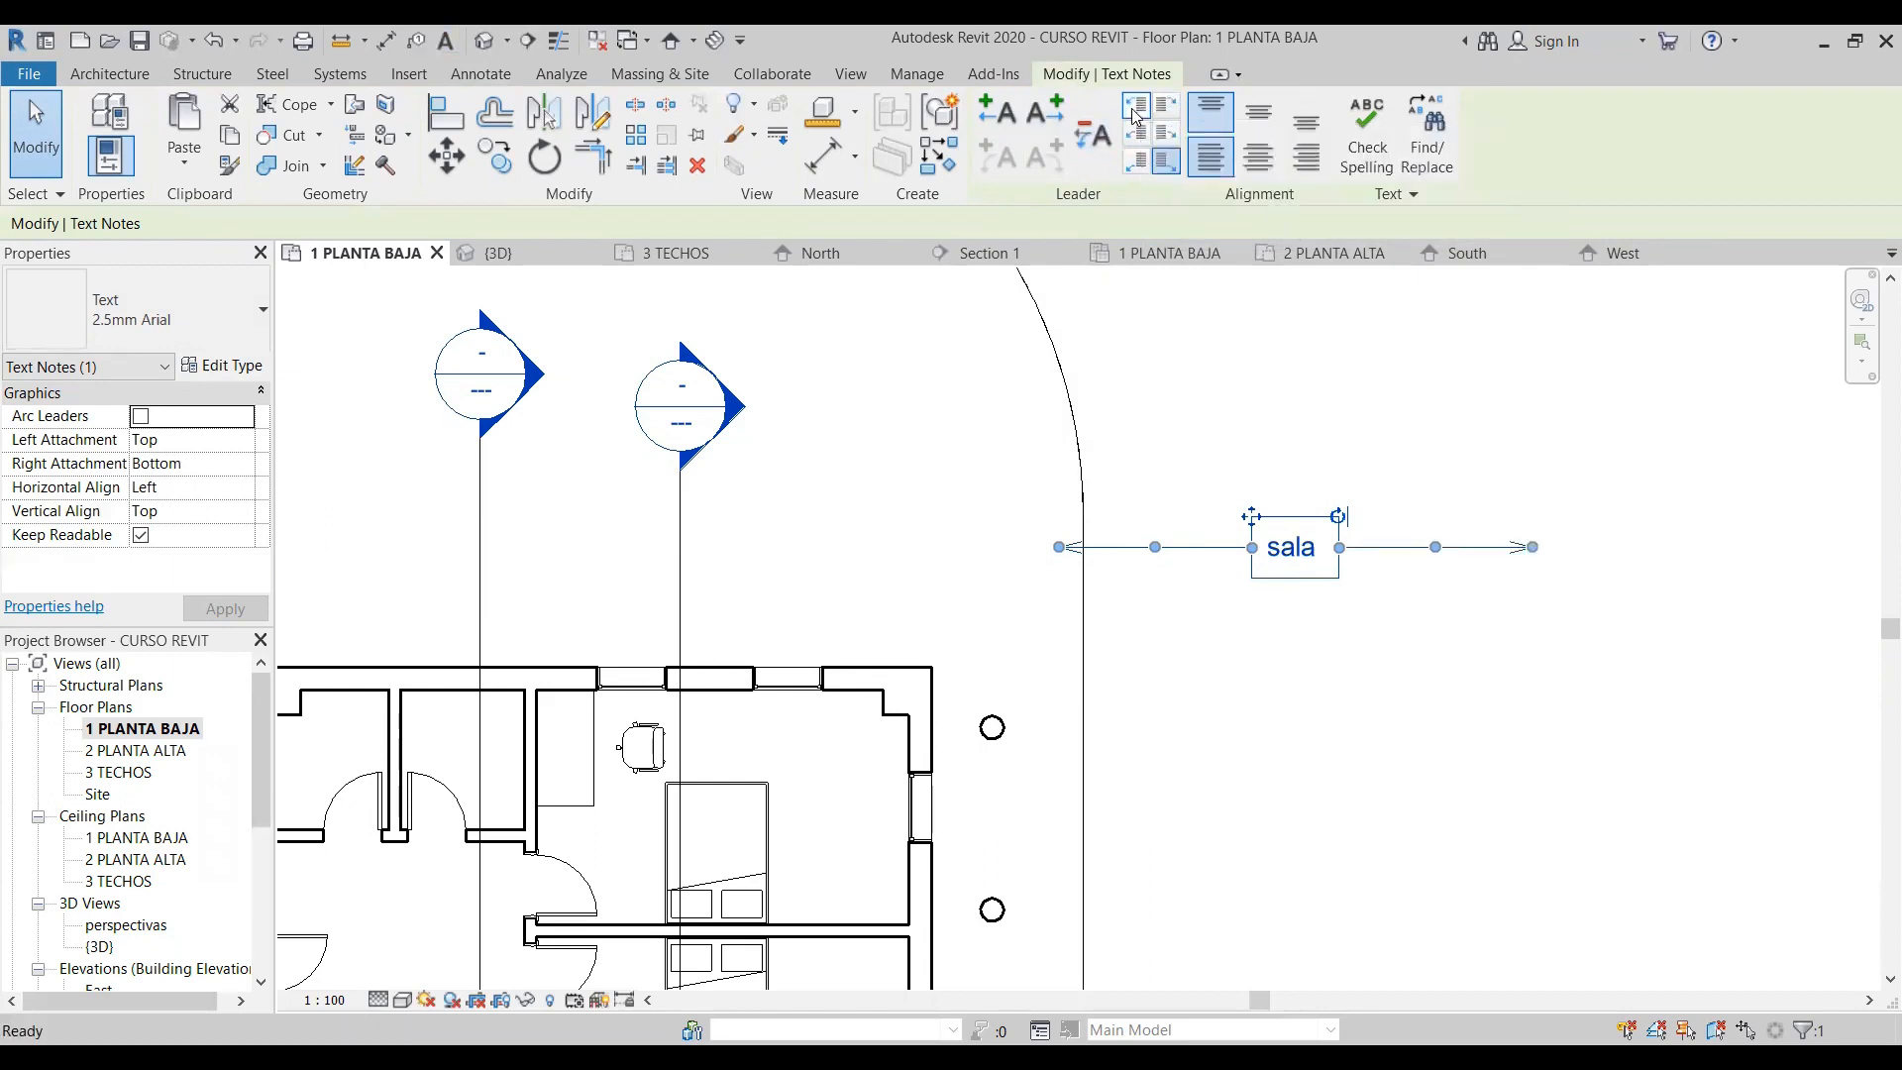
{"action": "left_click", "coordinate": [1228, 570]}
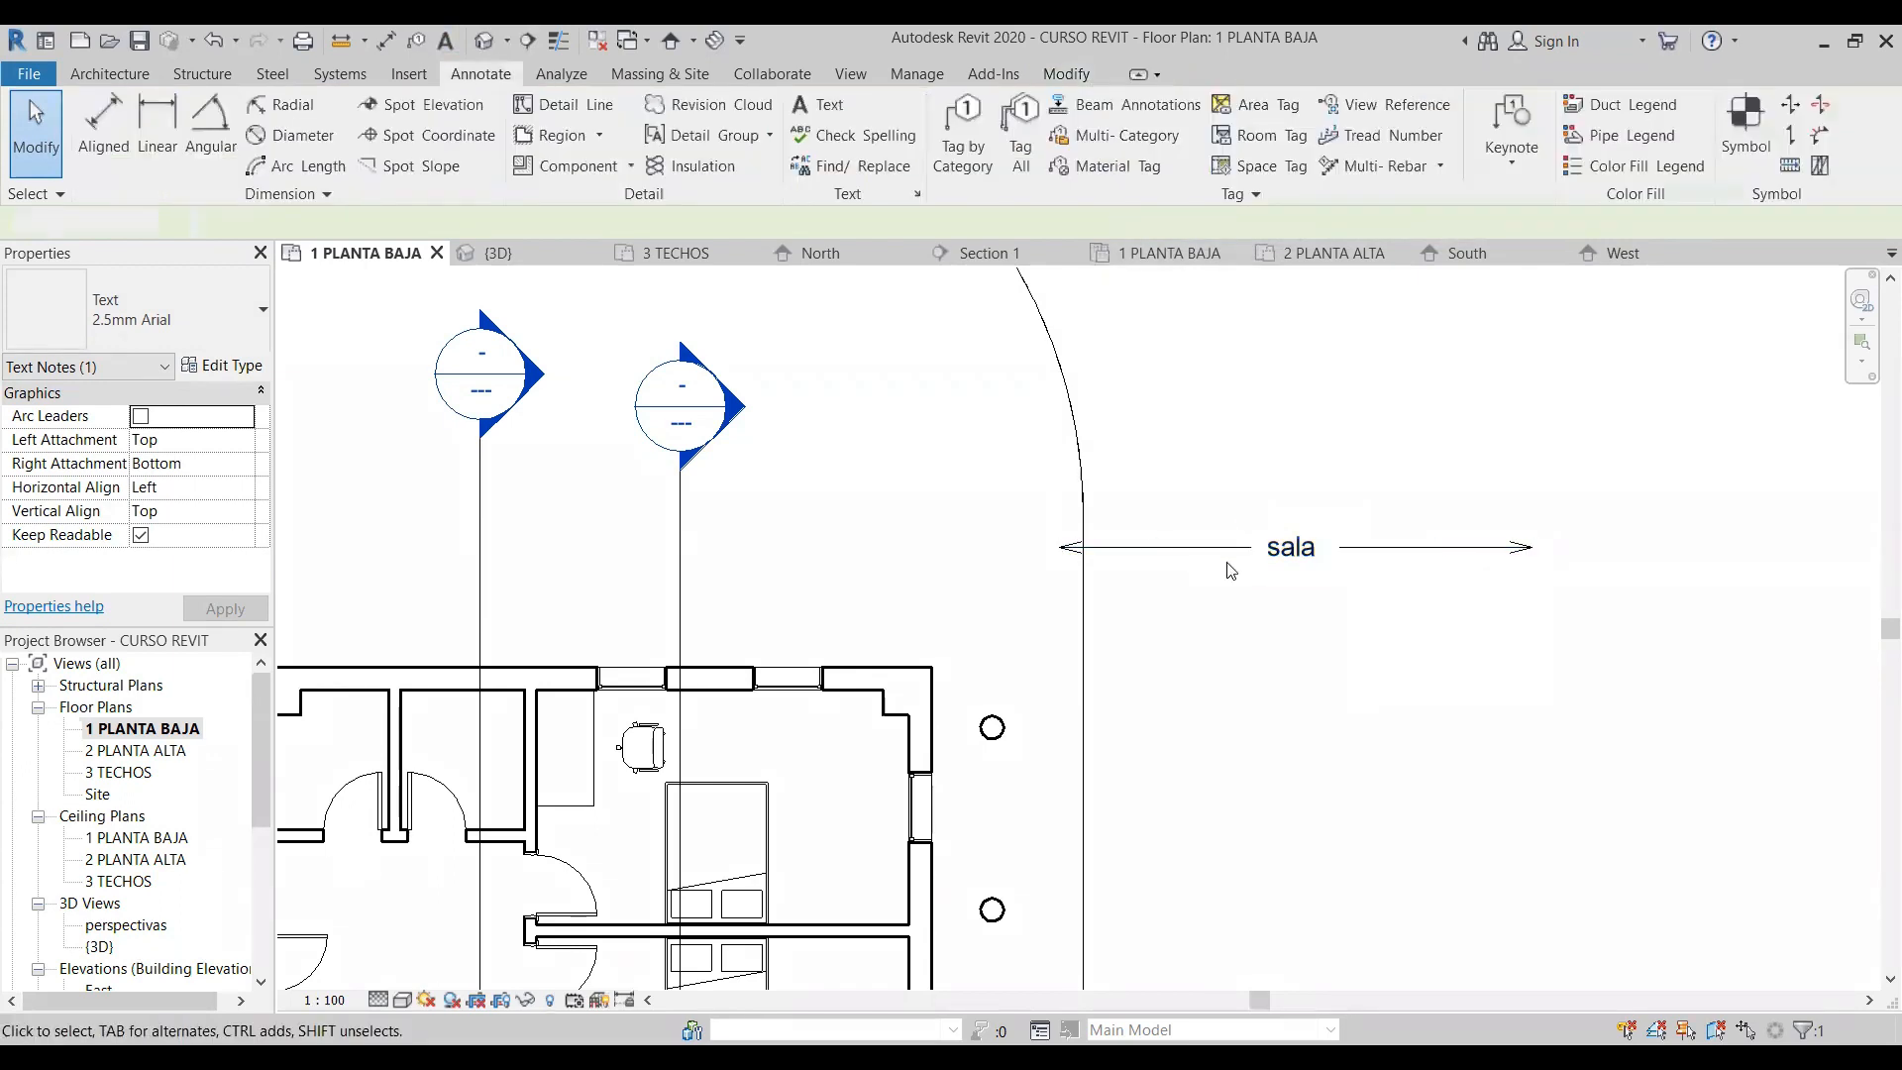
- Try the Middle and Bottom left leader attachments on the "sala" note and remove its right-side leader
{"action": "left_click", "coordinate": [1290, 555]}
{"action": "left_click", "coordinate": [1137, 135]}
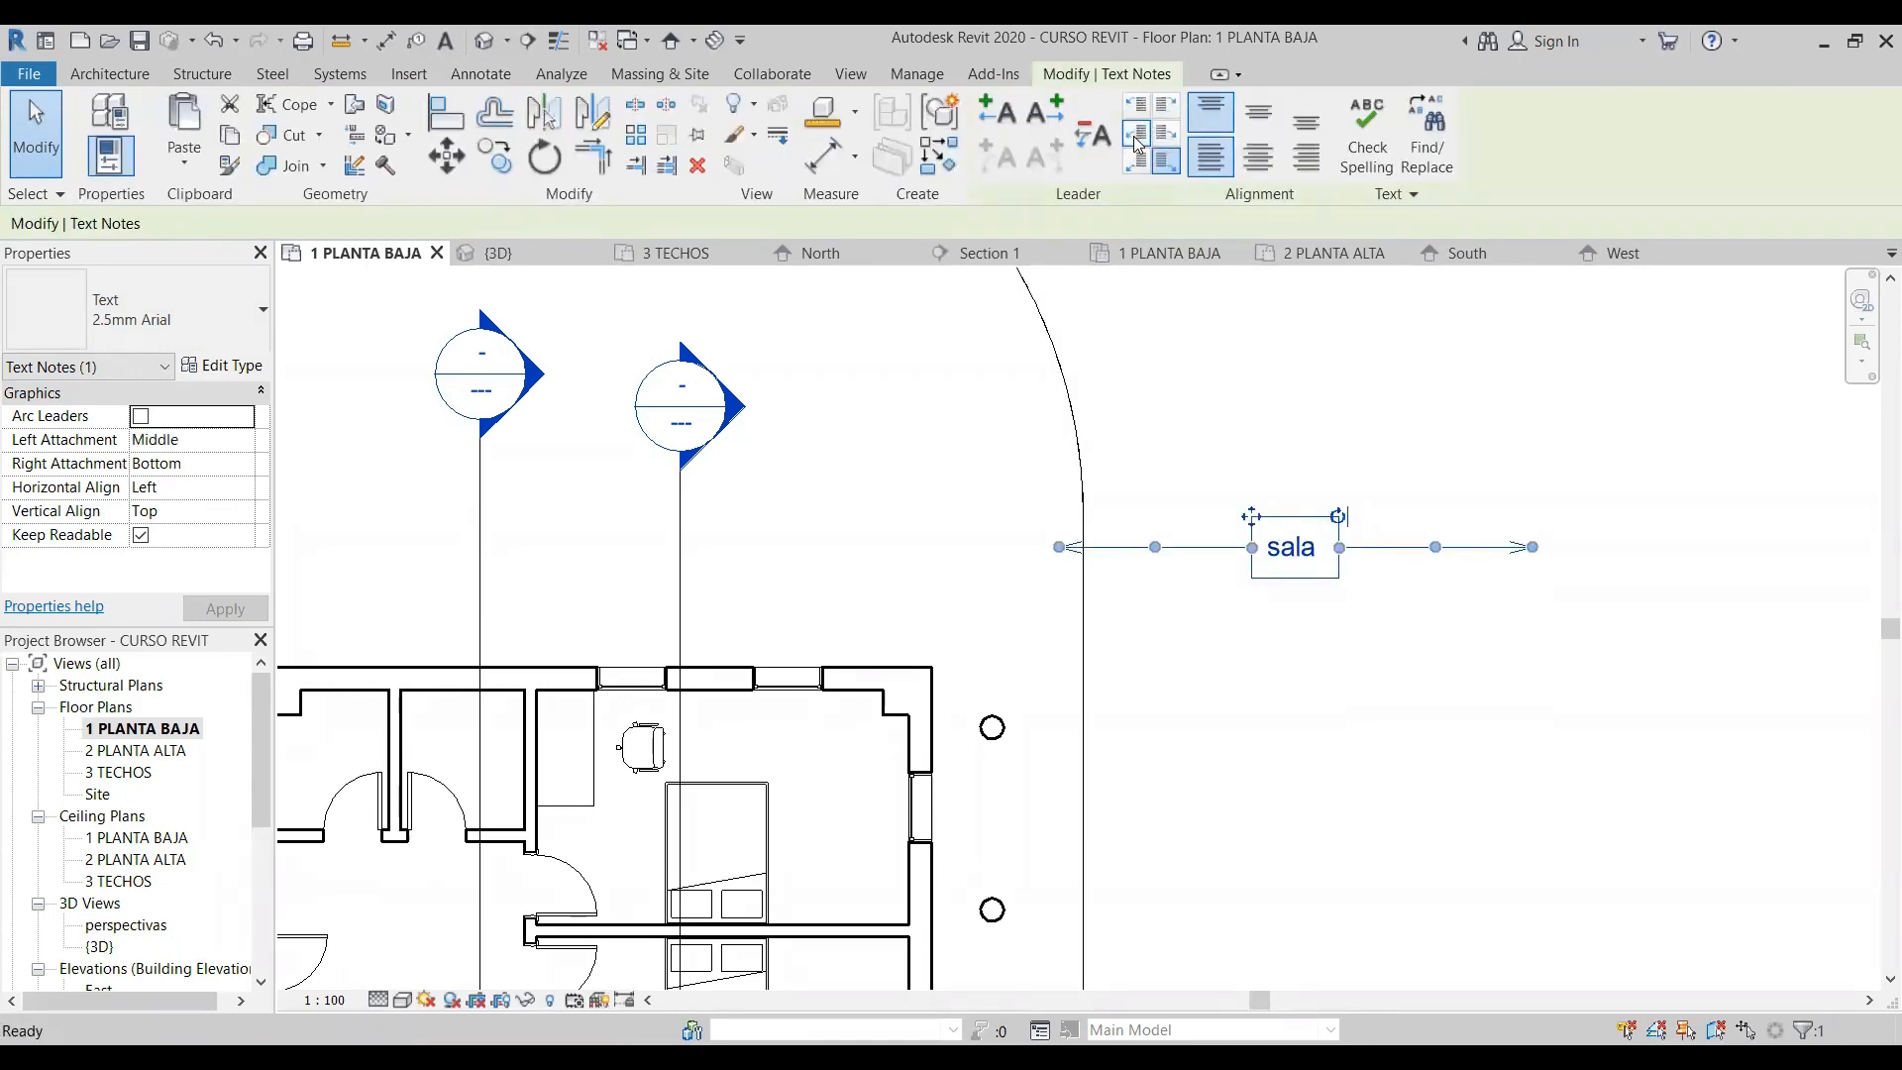
{"action": "left_click", "coordinate": [1139, 163]}
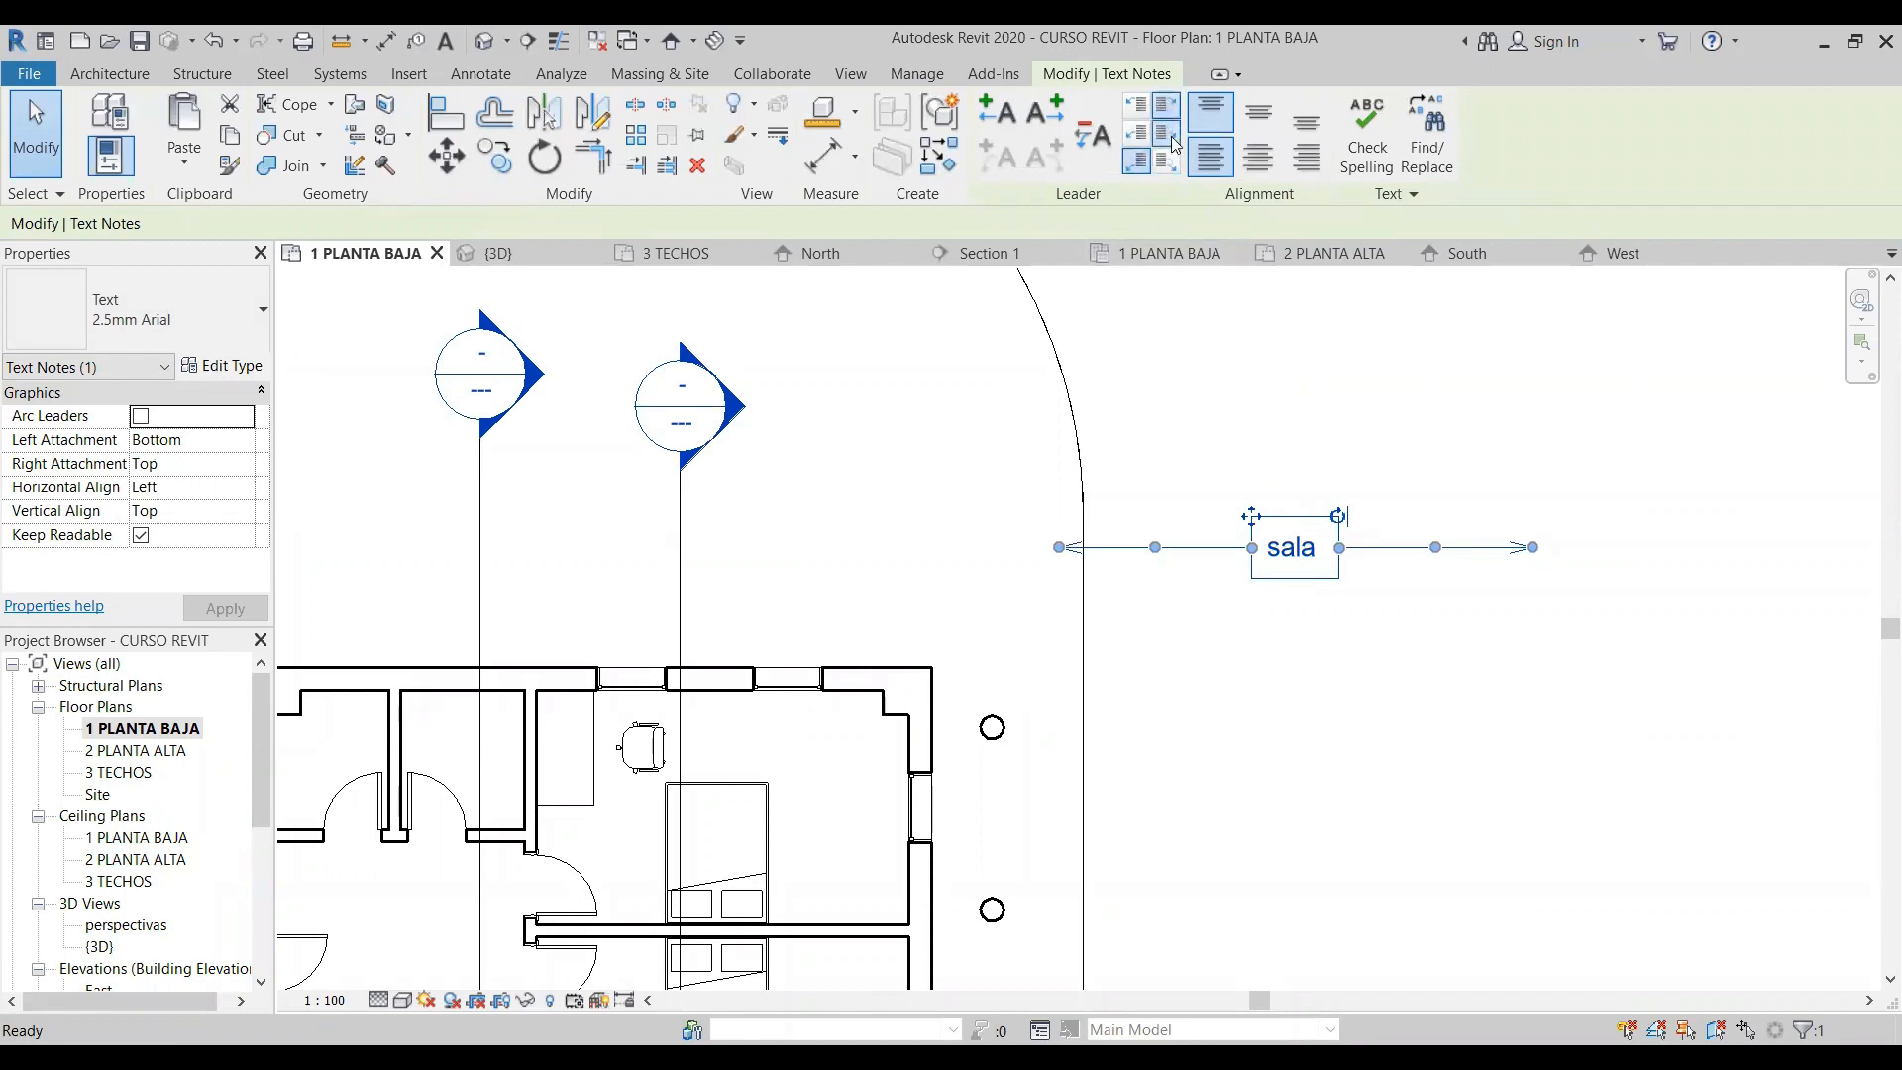
{"action": "left_click", "coordinate": [1092, 134]}
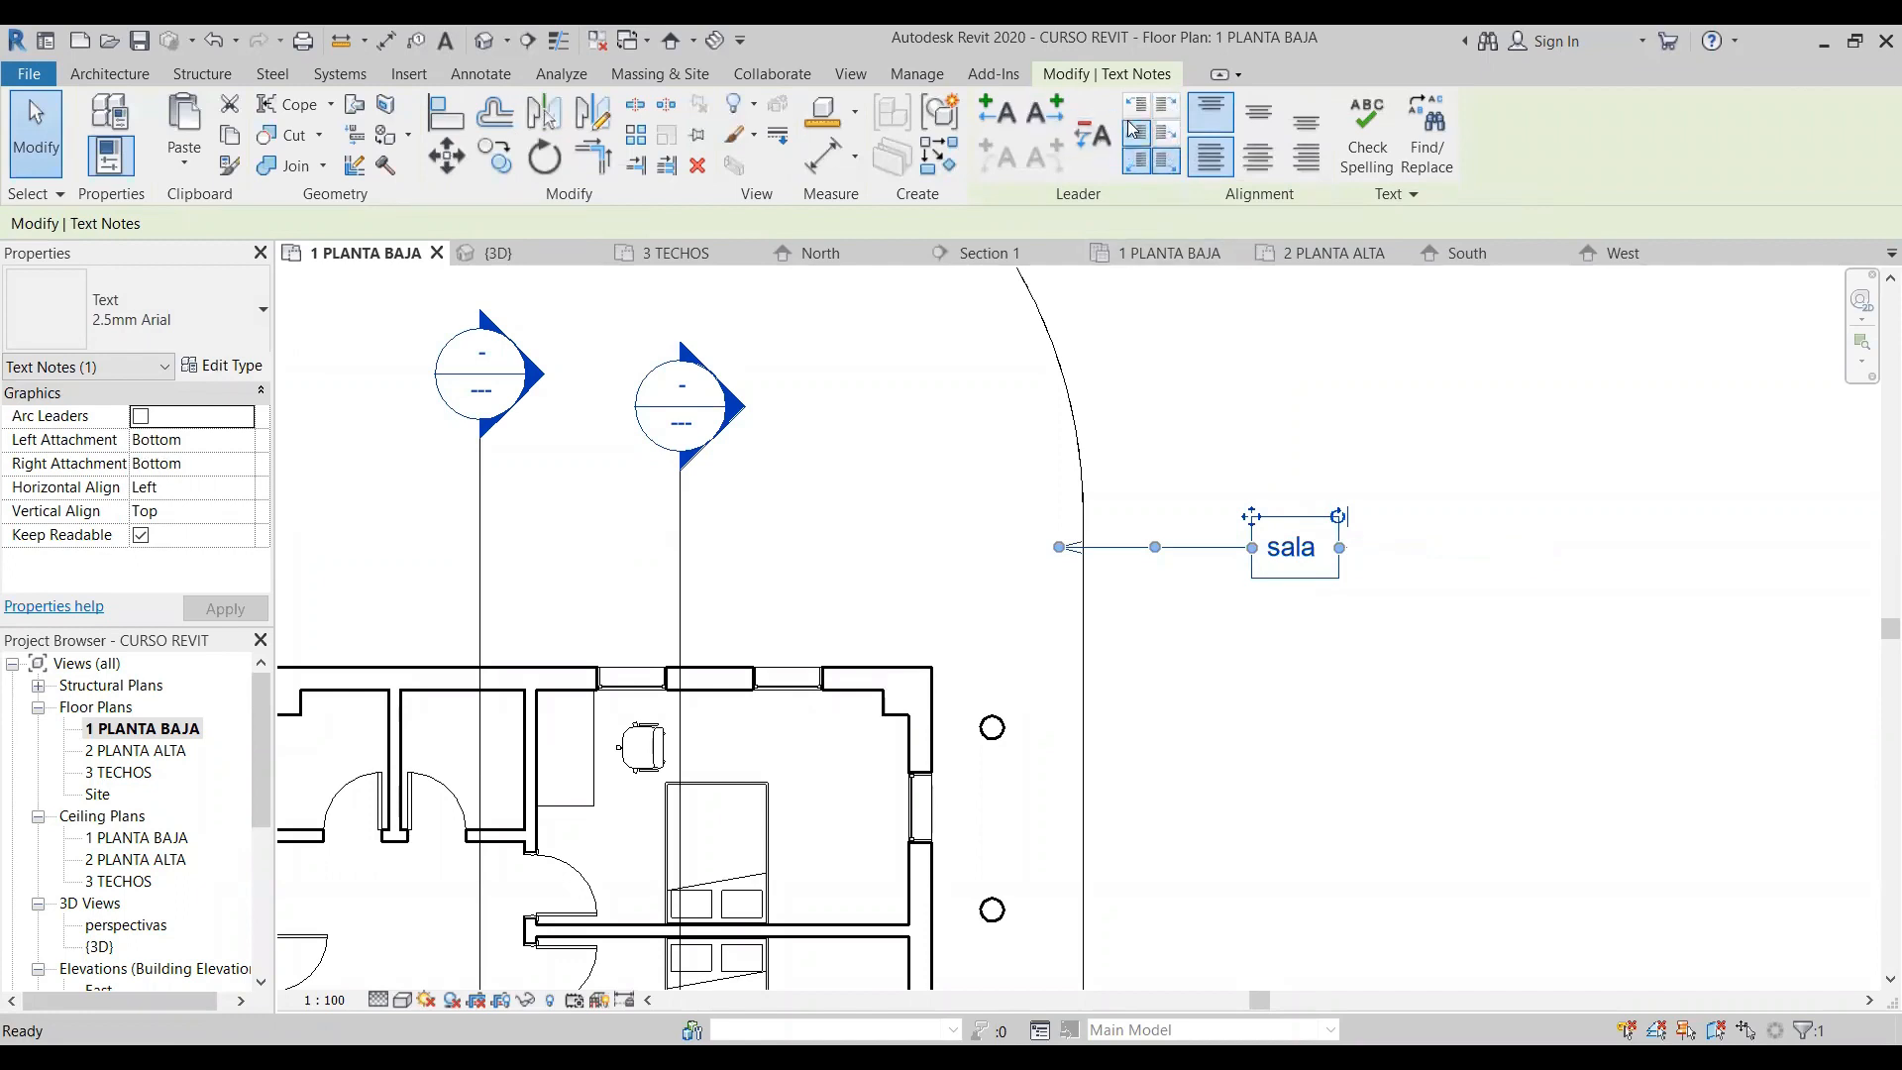
- Set the "sala" note's left and right leader attachments to Top and bend its leader upward at the elbow
{"action": "left_click", "coordinate": [1136, 105]}
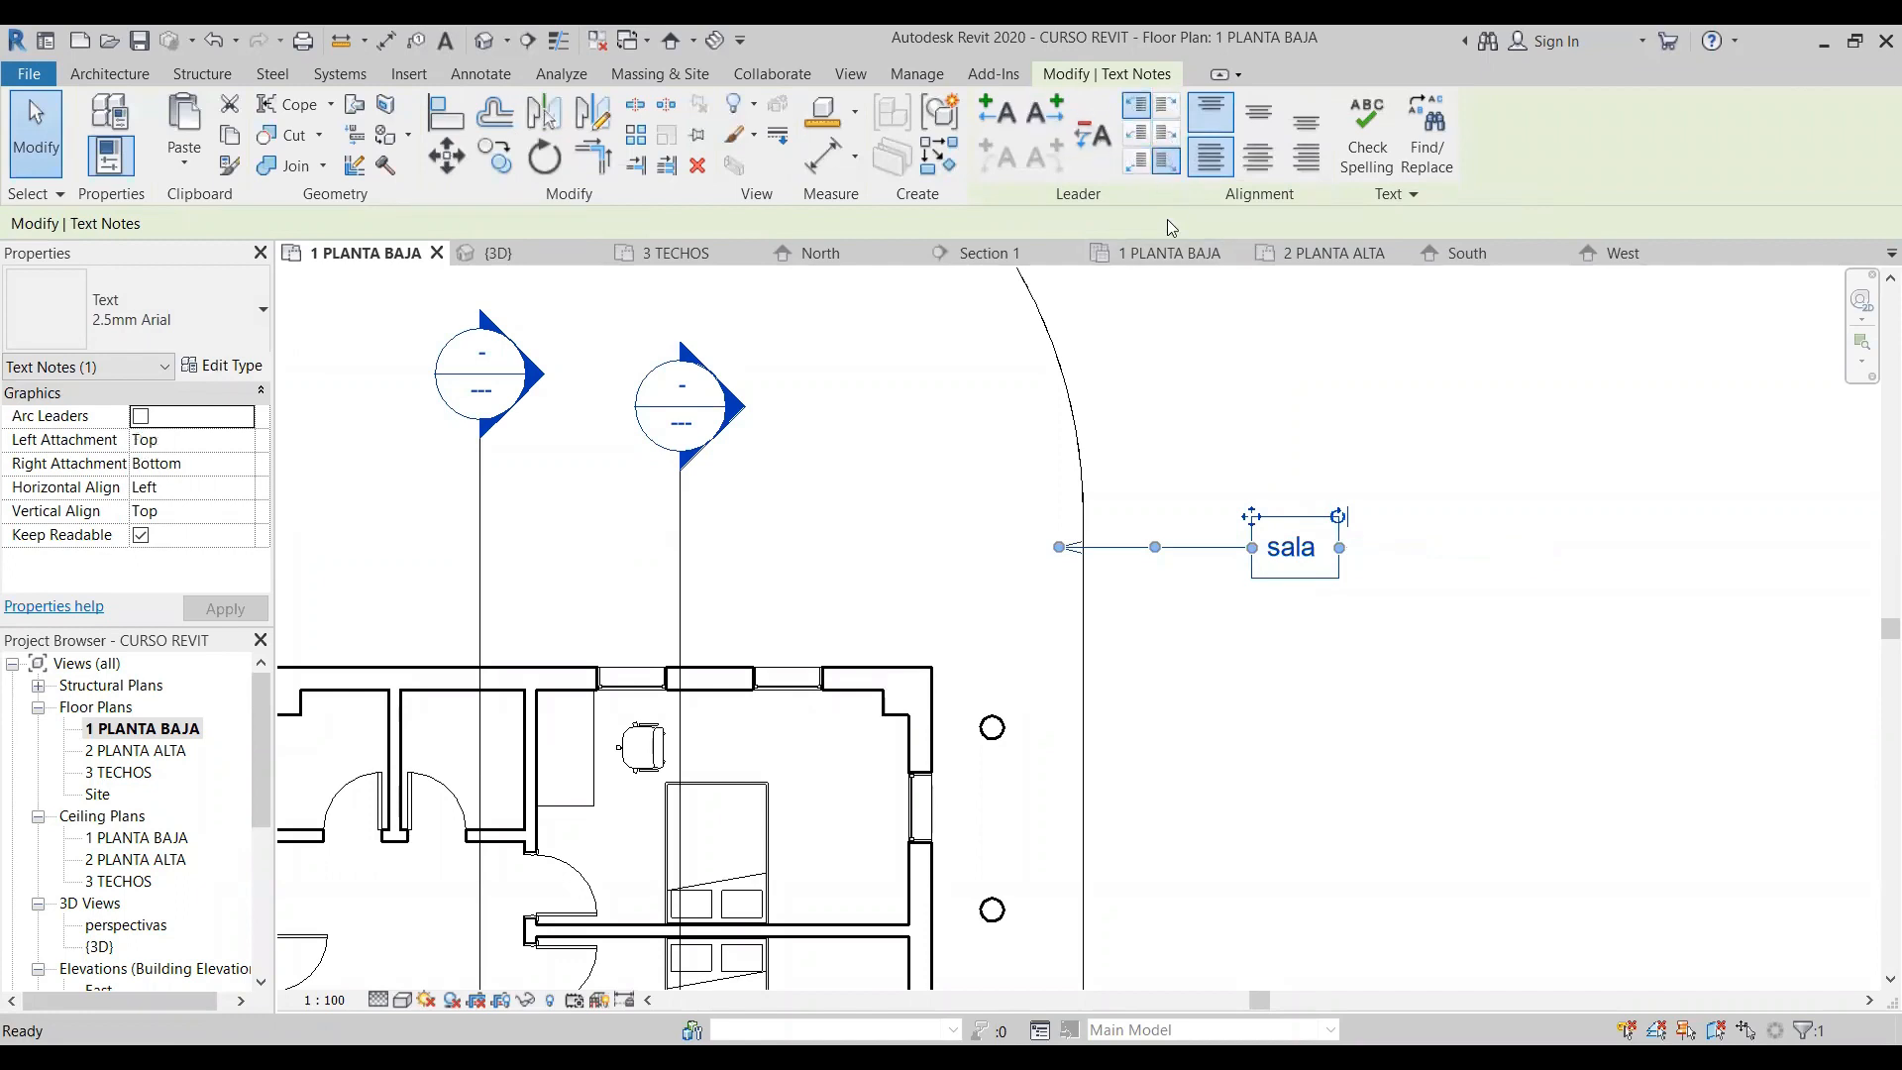
{"action": "left_click", "coordinate": [1387, 634]}
{"action": "left_click", "coordinate": [1237, 549]}
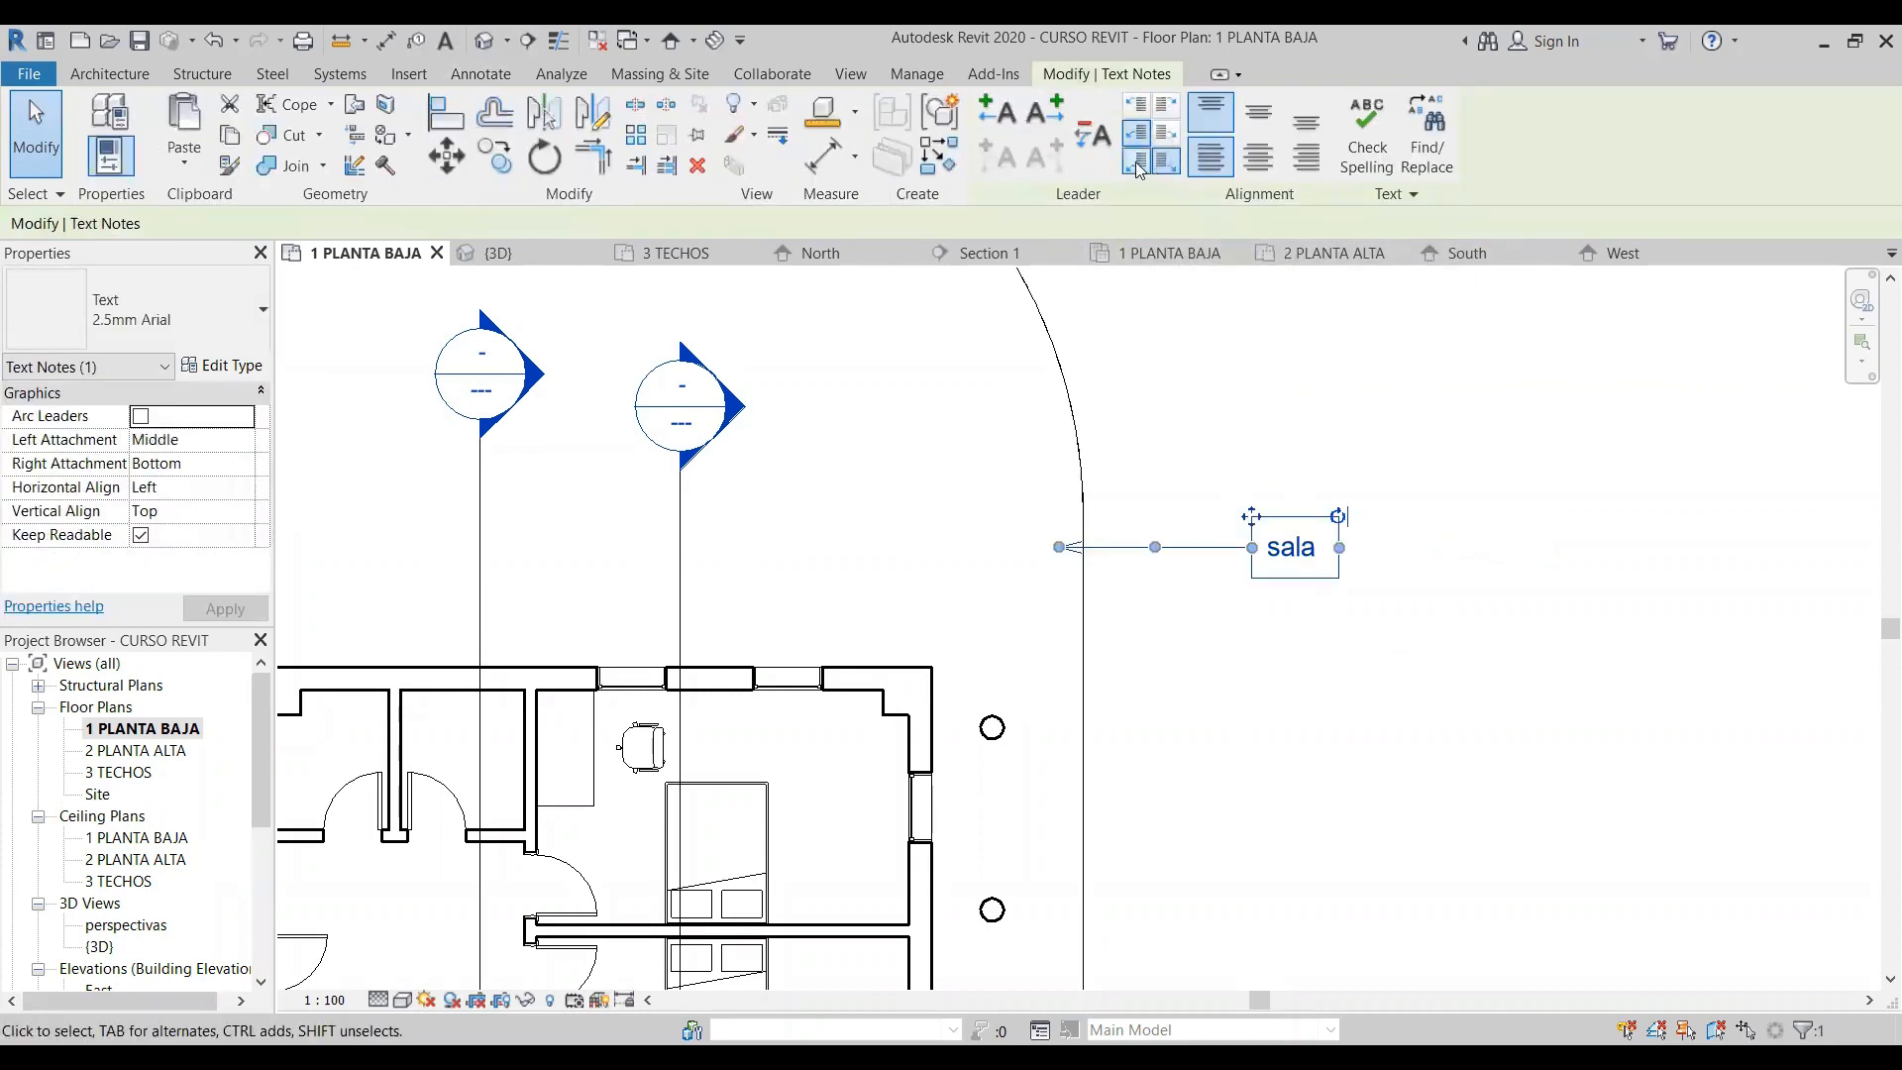
{"action": "left_click", "coordinate": [1136, 161]}
{"action": "left_click", "coordinate": [1166, 133]}
{"action": "left_click", "coordinate": [1166, 104]}
{"action": "left_click", "coordinate": [1136, 104]}
{"action": "left_click_drag", "start_coordinate": [1155, 547], "coordinate": [1151, 484]}
{"action": "left_click", "coordinate": [1204, 622]}
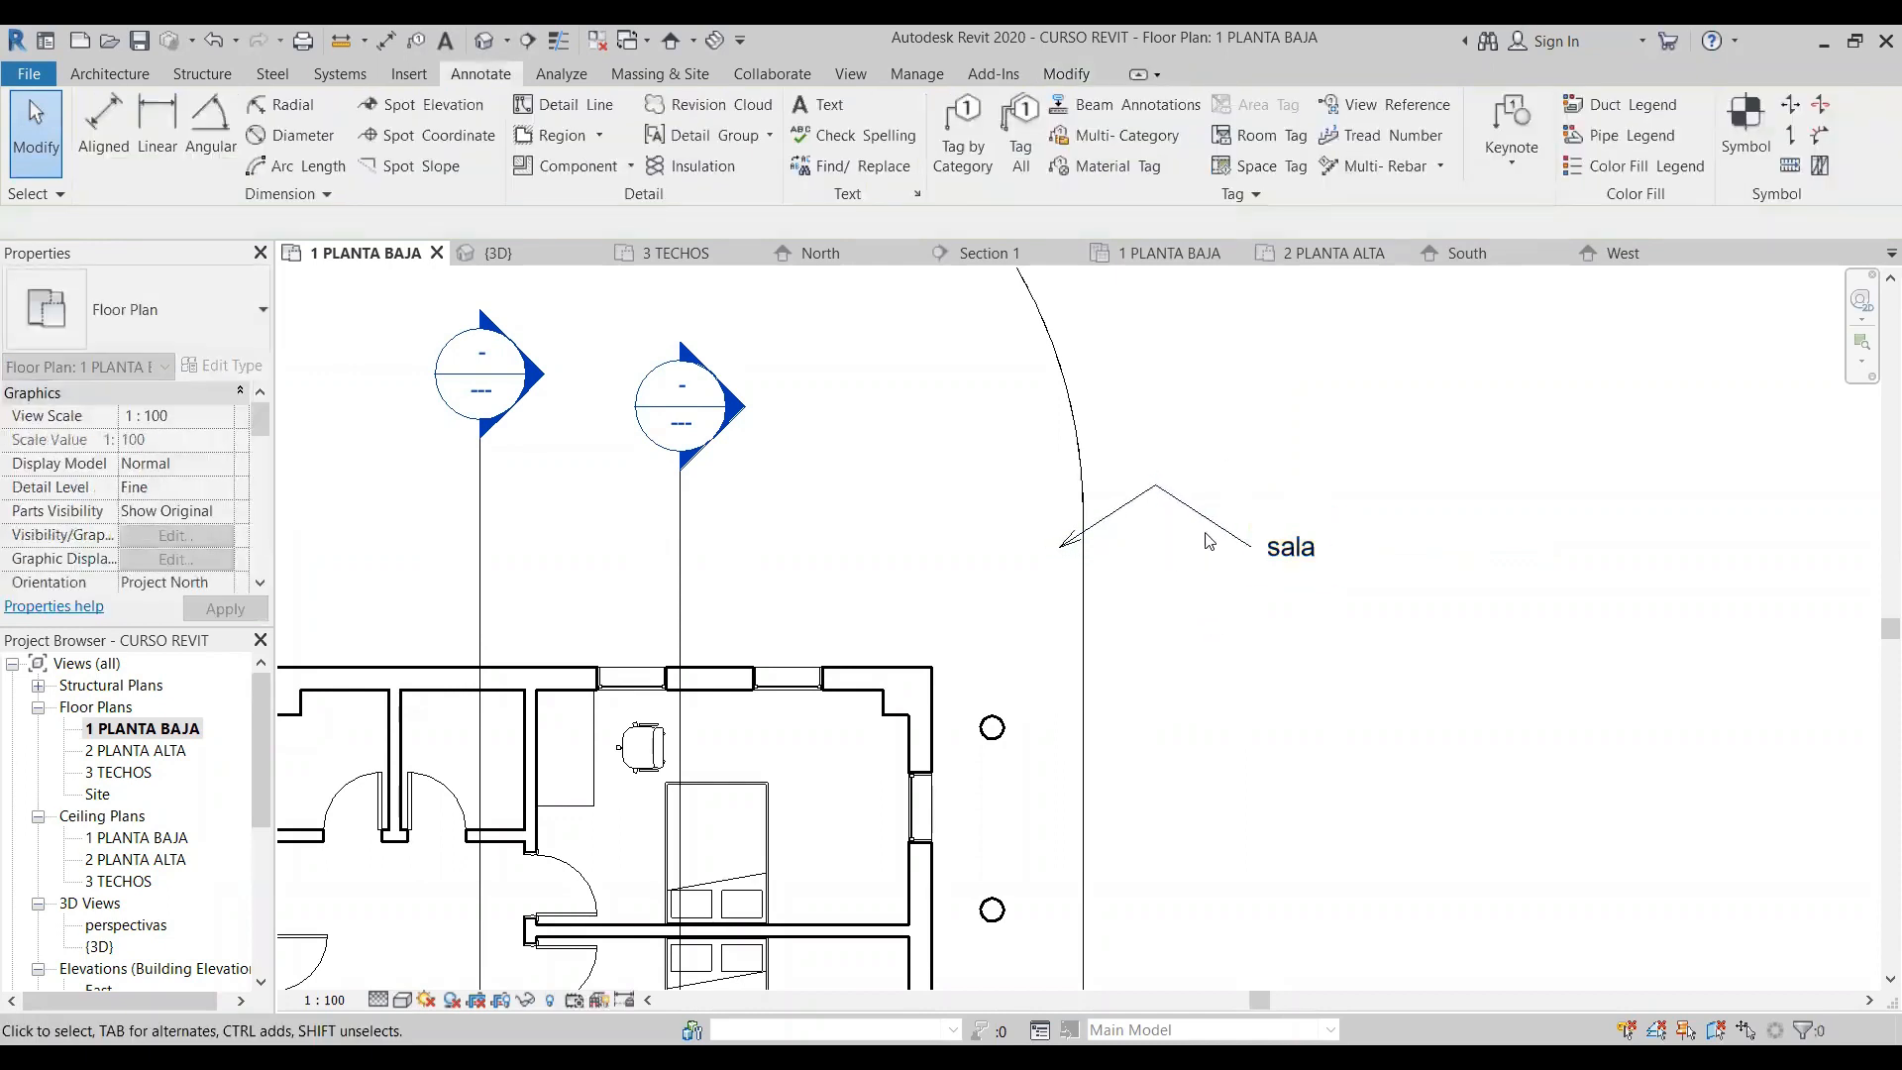
- Try the different text alignments on the "sala" note and set it to Center horizontally and Top vertically
{"action": "left_click", "coordinate": [1299, 560]}
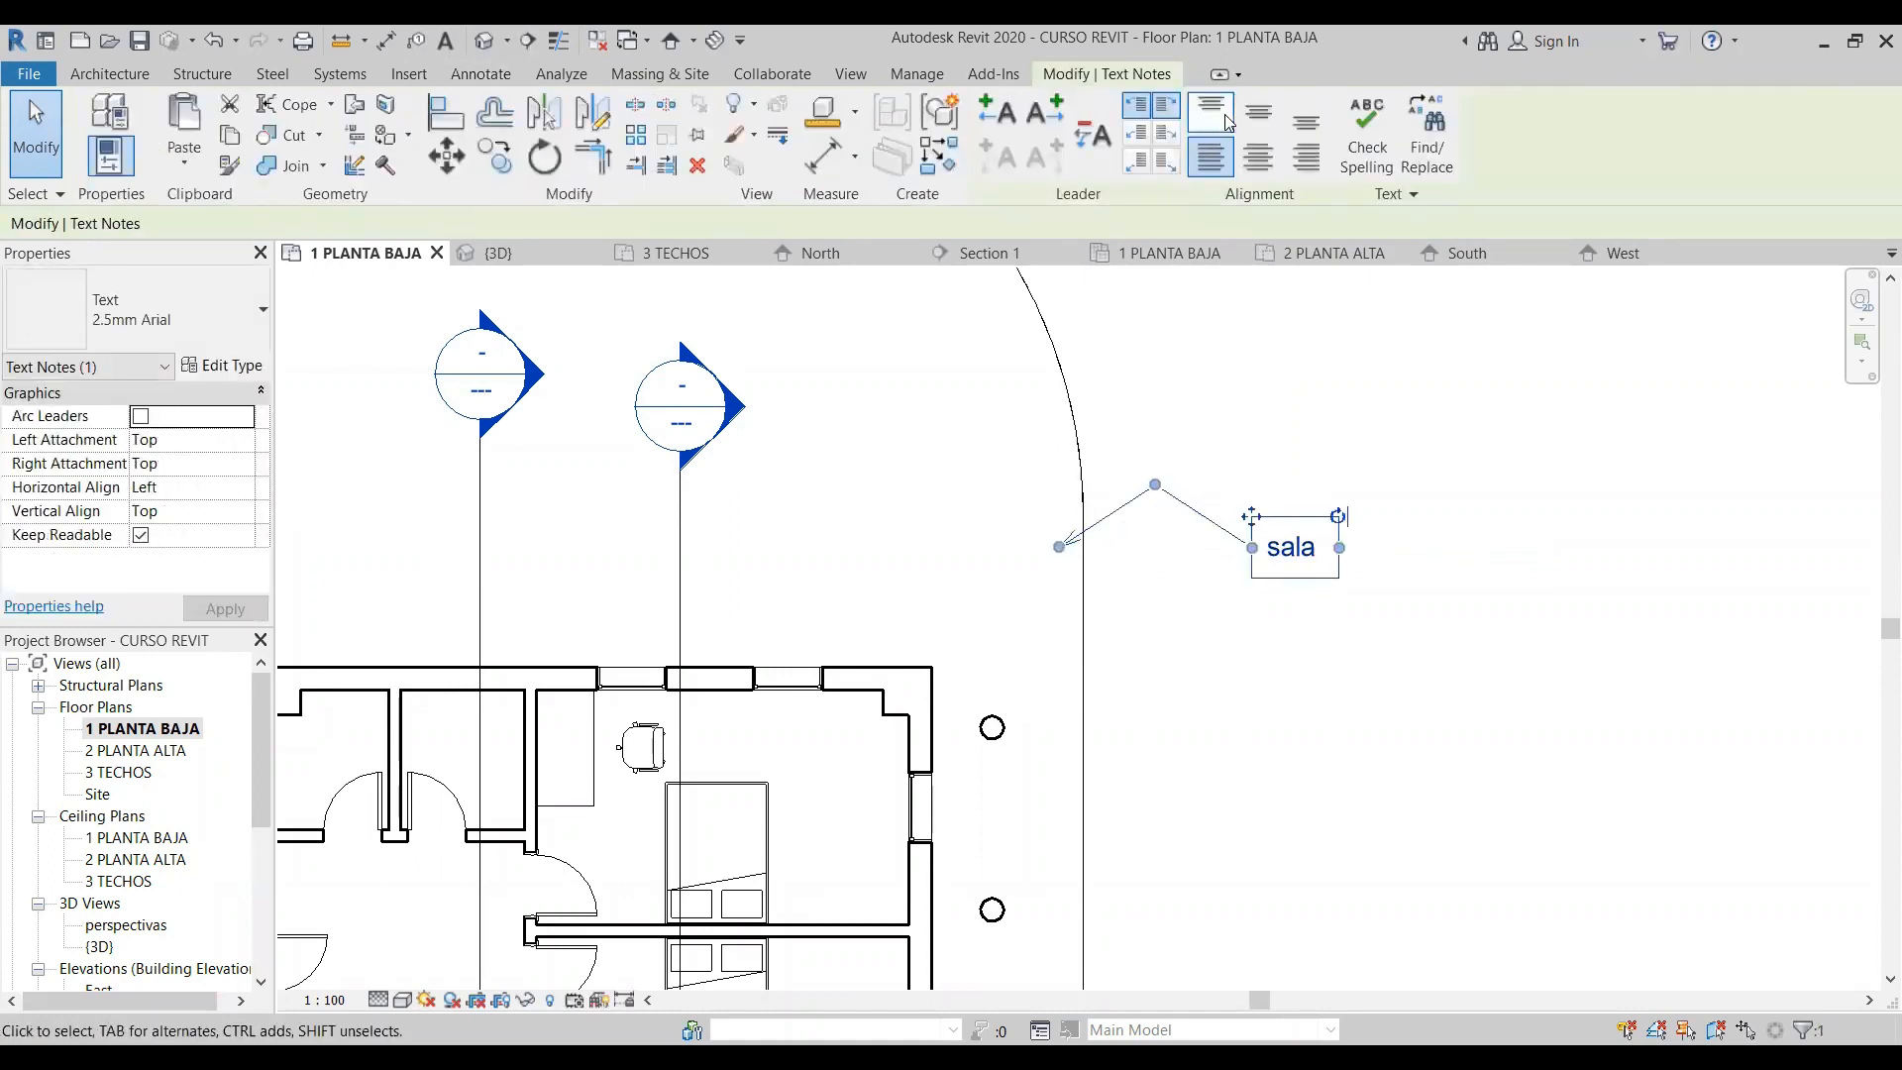
{"action": "left_click", "coordinate": [1258, 112]}
{"action": "left_click", "coordinate": [1299, 125]}
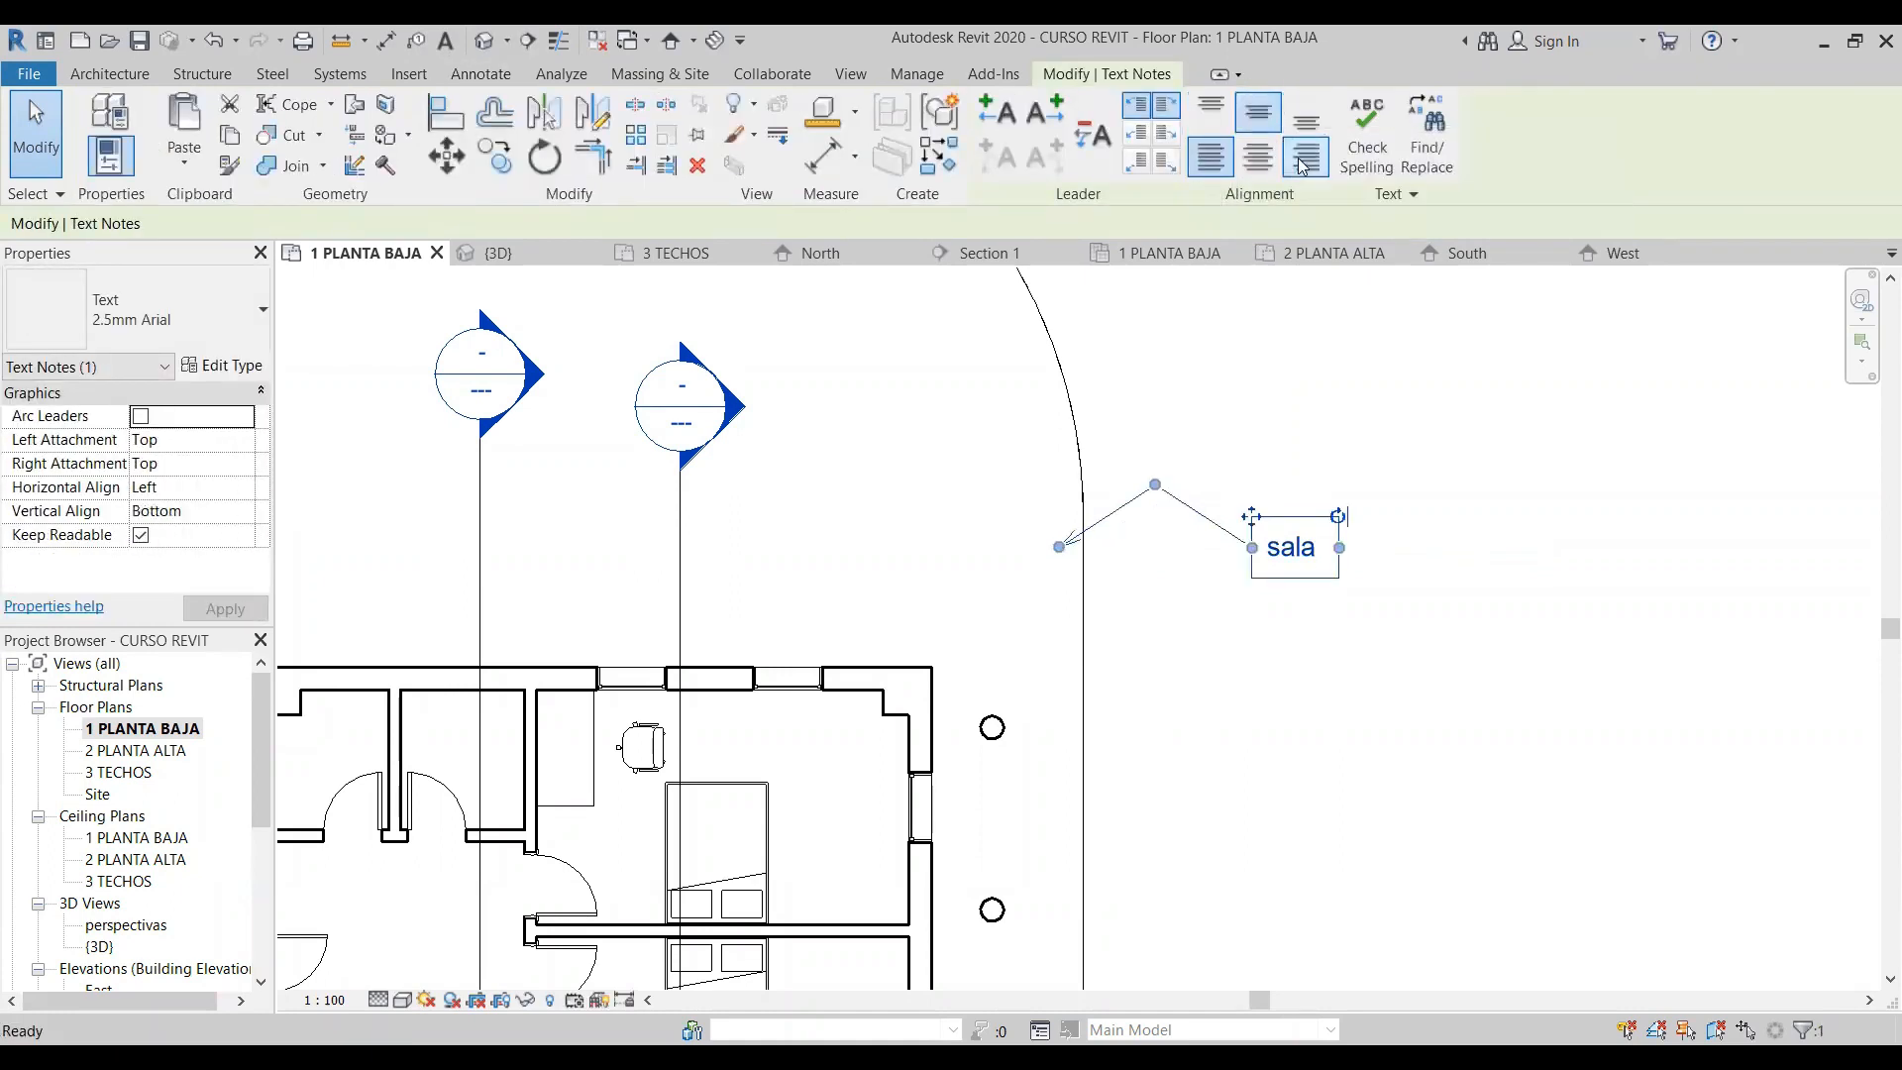
{"action": "left_click", "coordinate": [1300, 167]}
{"action": "left_click", "coordinate": [1248, 163]}
{"action": "left_click", "coordinate": [1213, 161]}
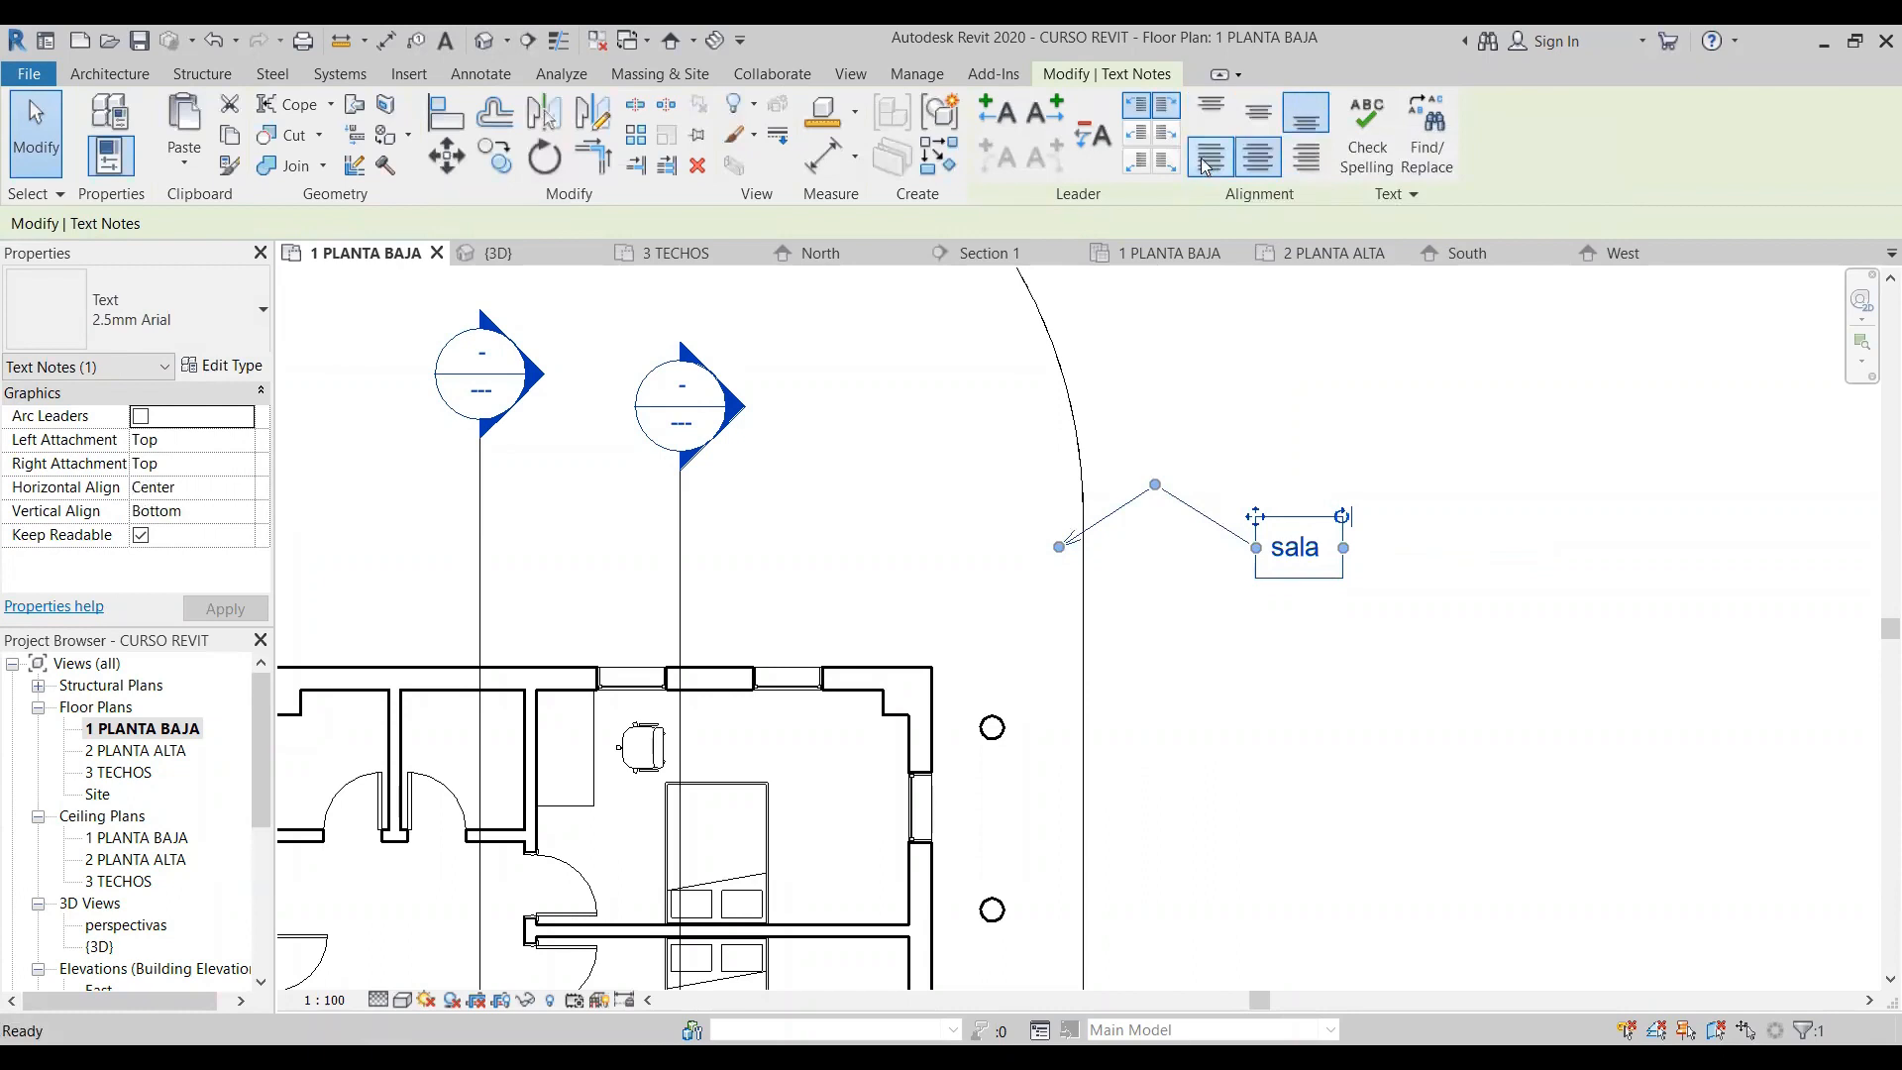
{"action": "left_click", "coordinate": [1210, 112]}
{"action": "left_click", "coordinate": [1306, 157]}
{"action": "left_click", "coordinate": [1258, 156]}
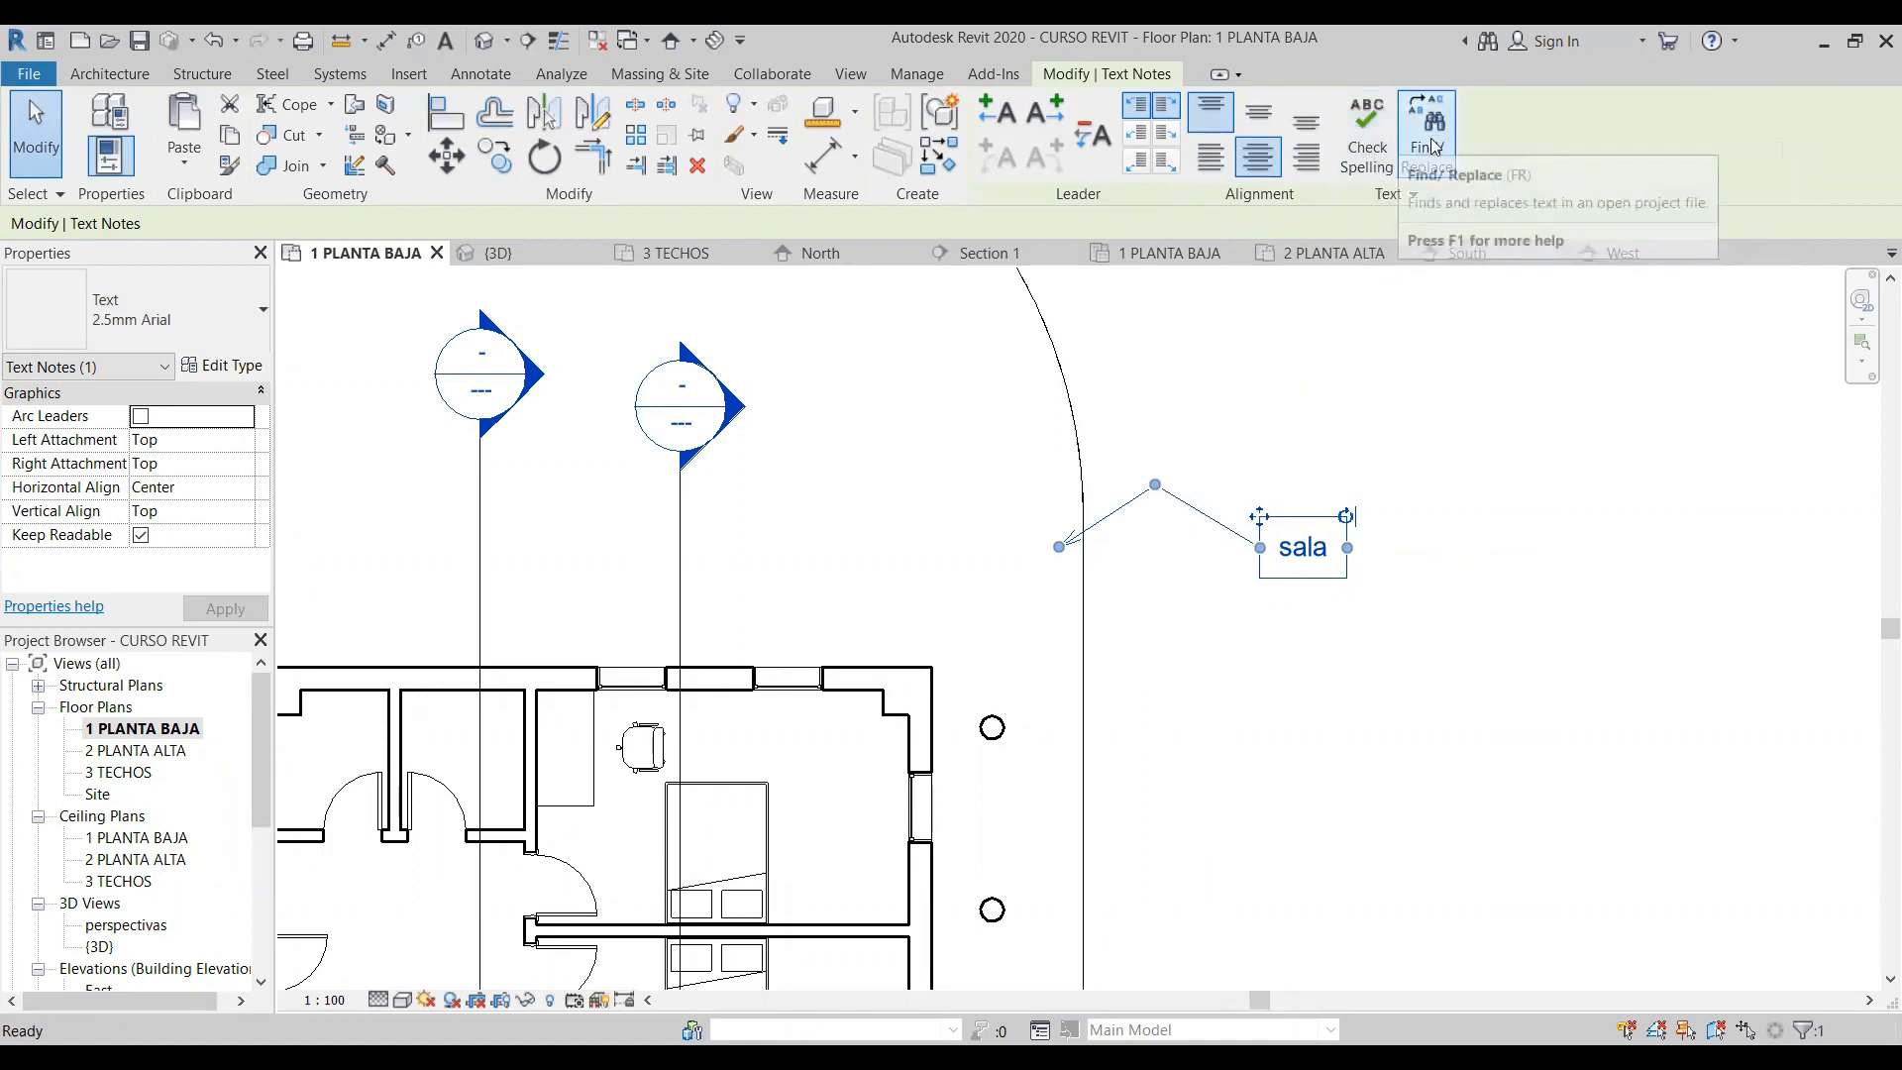
{"action": "left_click", "coordinate": [1358, 701]}
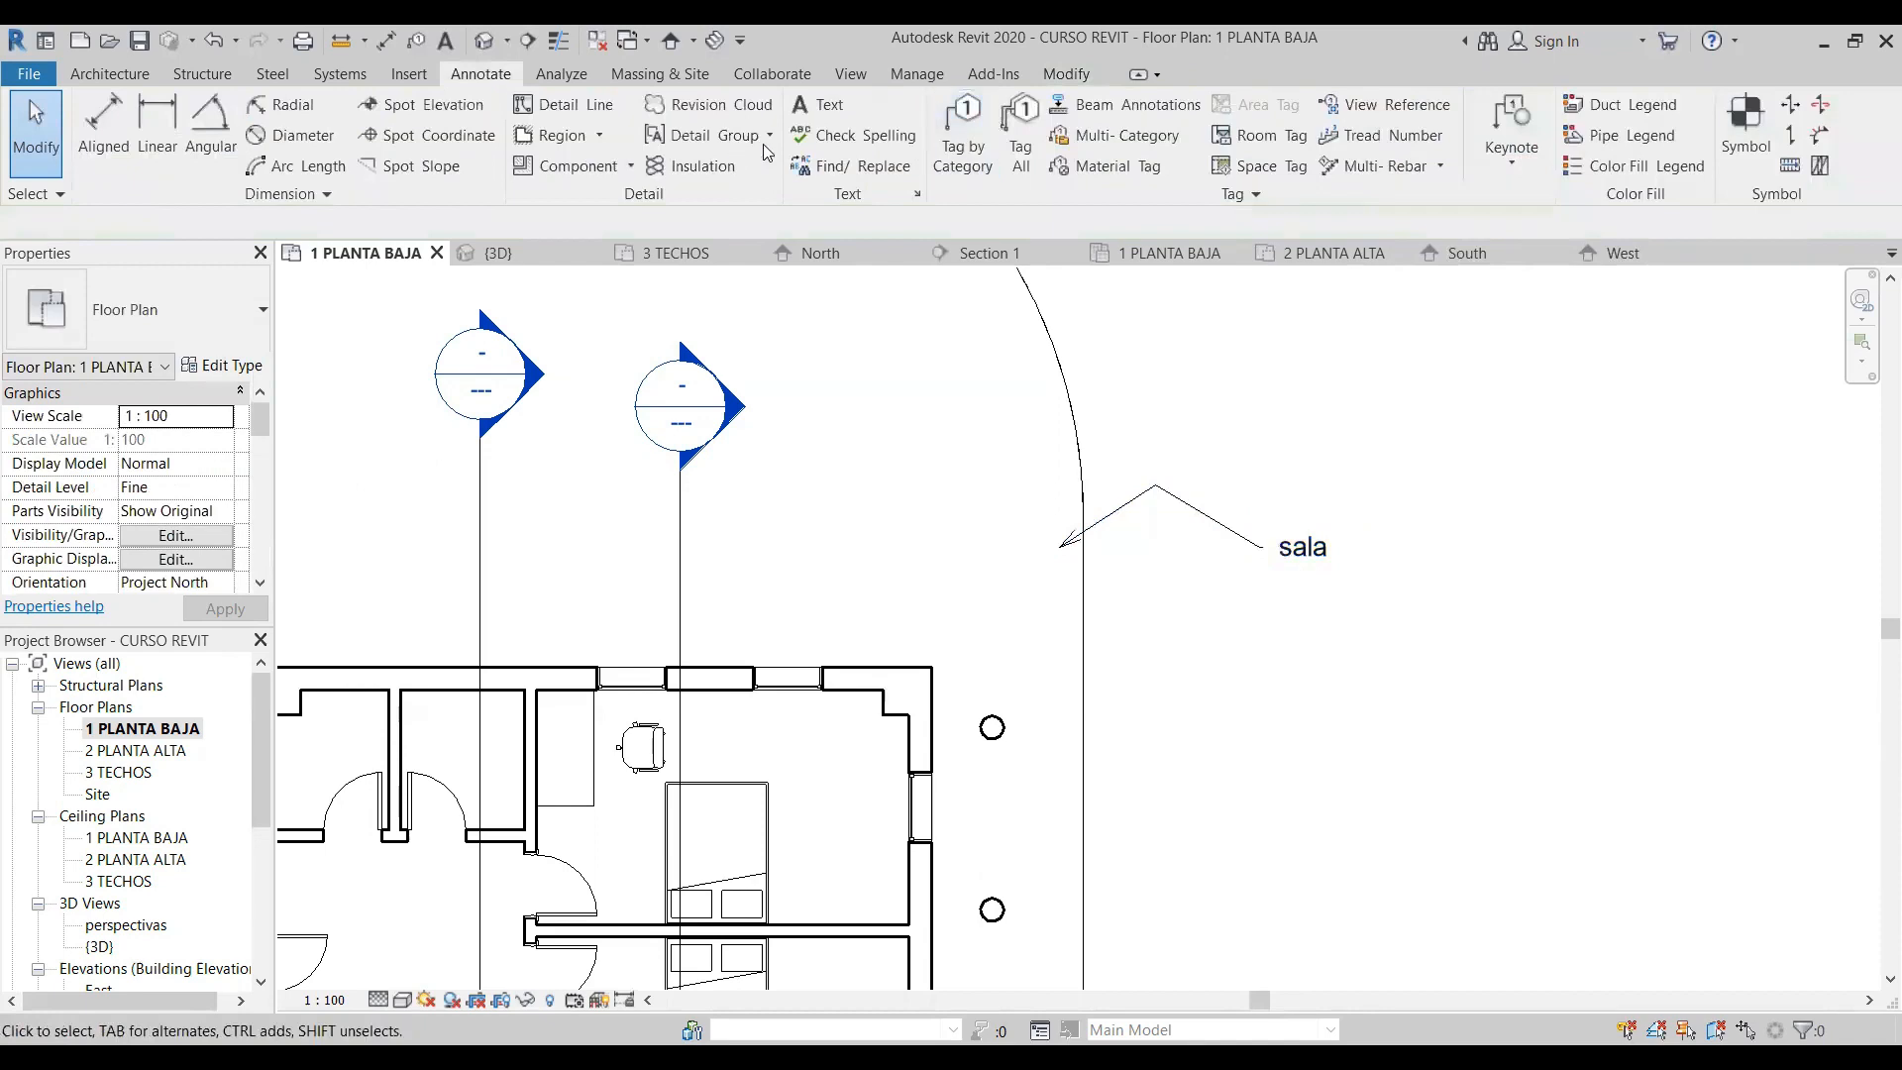
- Add a text note without a leader below the "sala" note, listing sala, dormitorio, baño and cocina on separate lines
{"action": "left_click", "coordinate": [822, 109]}
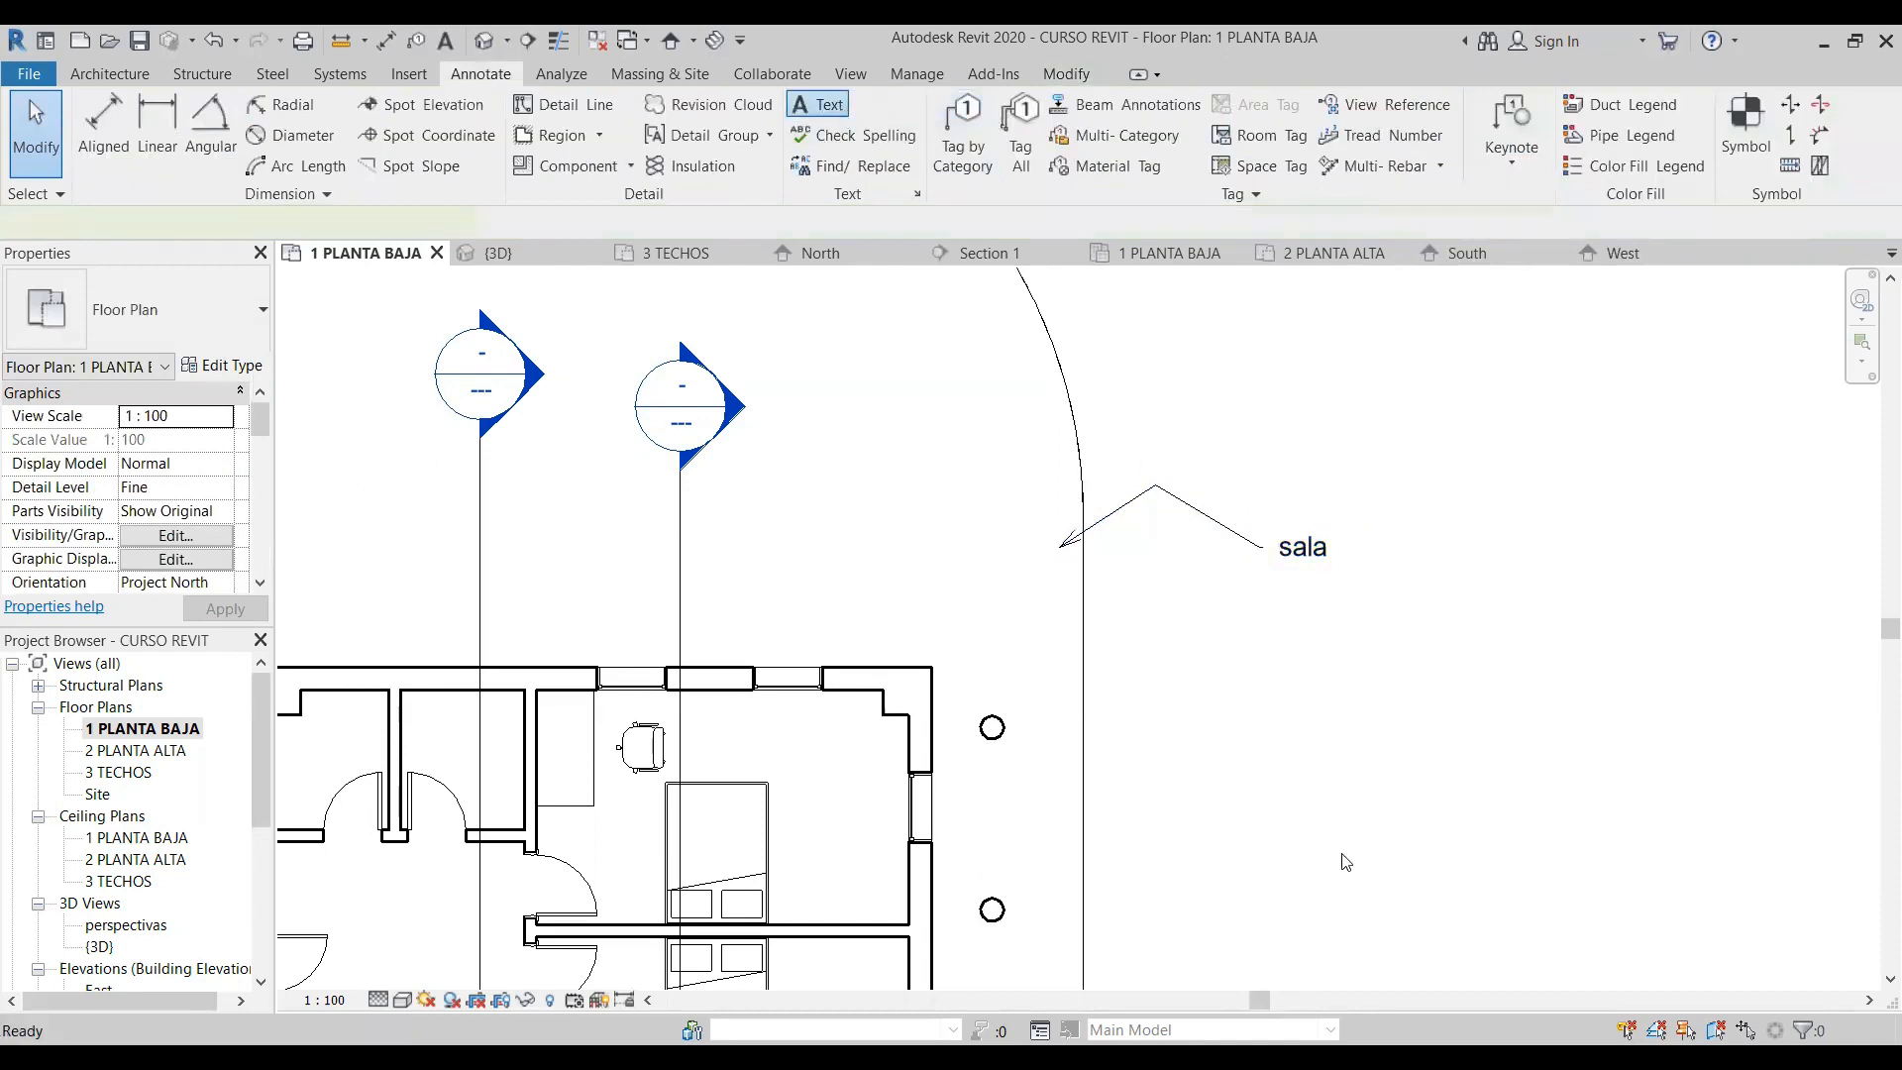
{"action": "left_click", "coordinate": [1222, 614]}
{"action": "type", "text": "sala"}
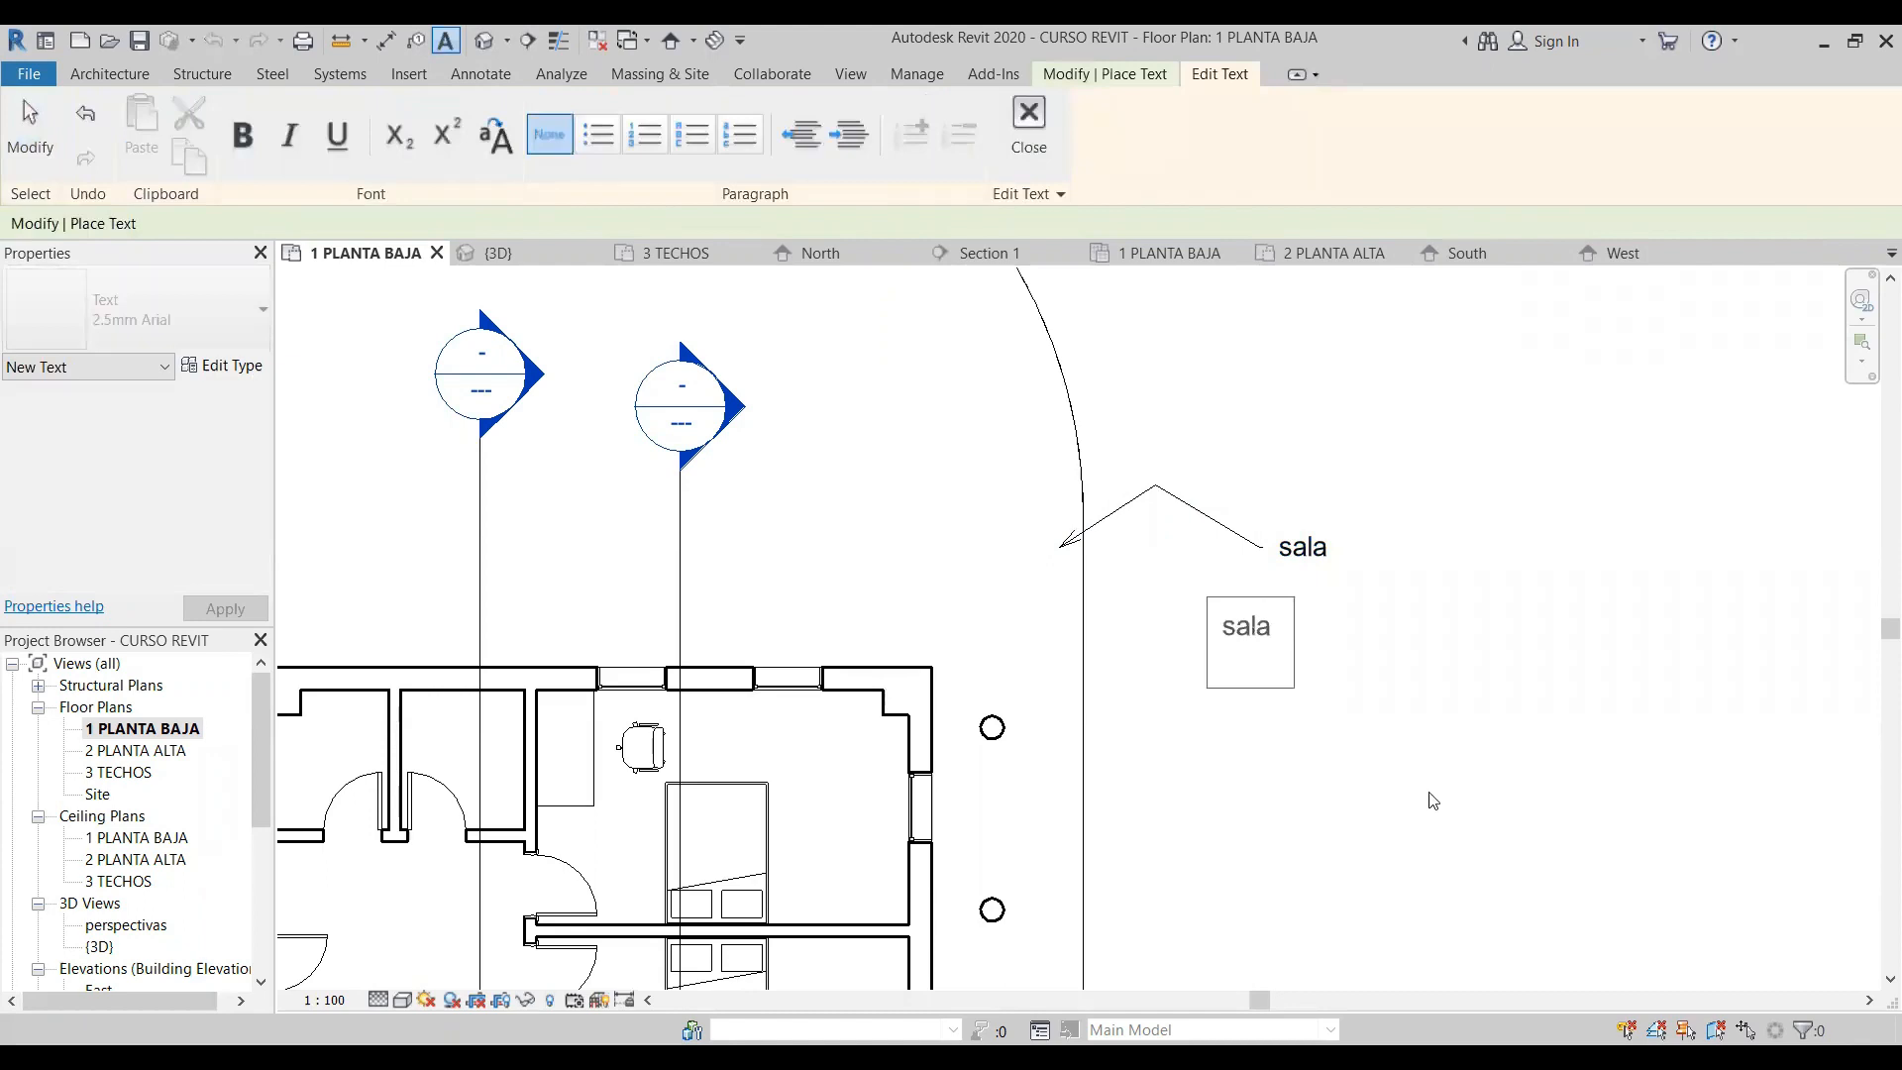
{"action": "type", "text": "dormitoprij"}
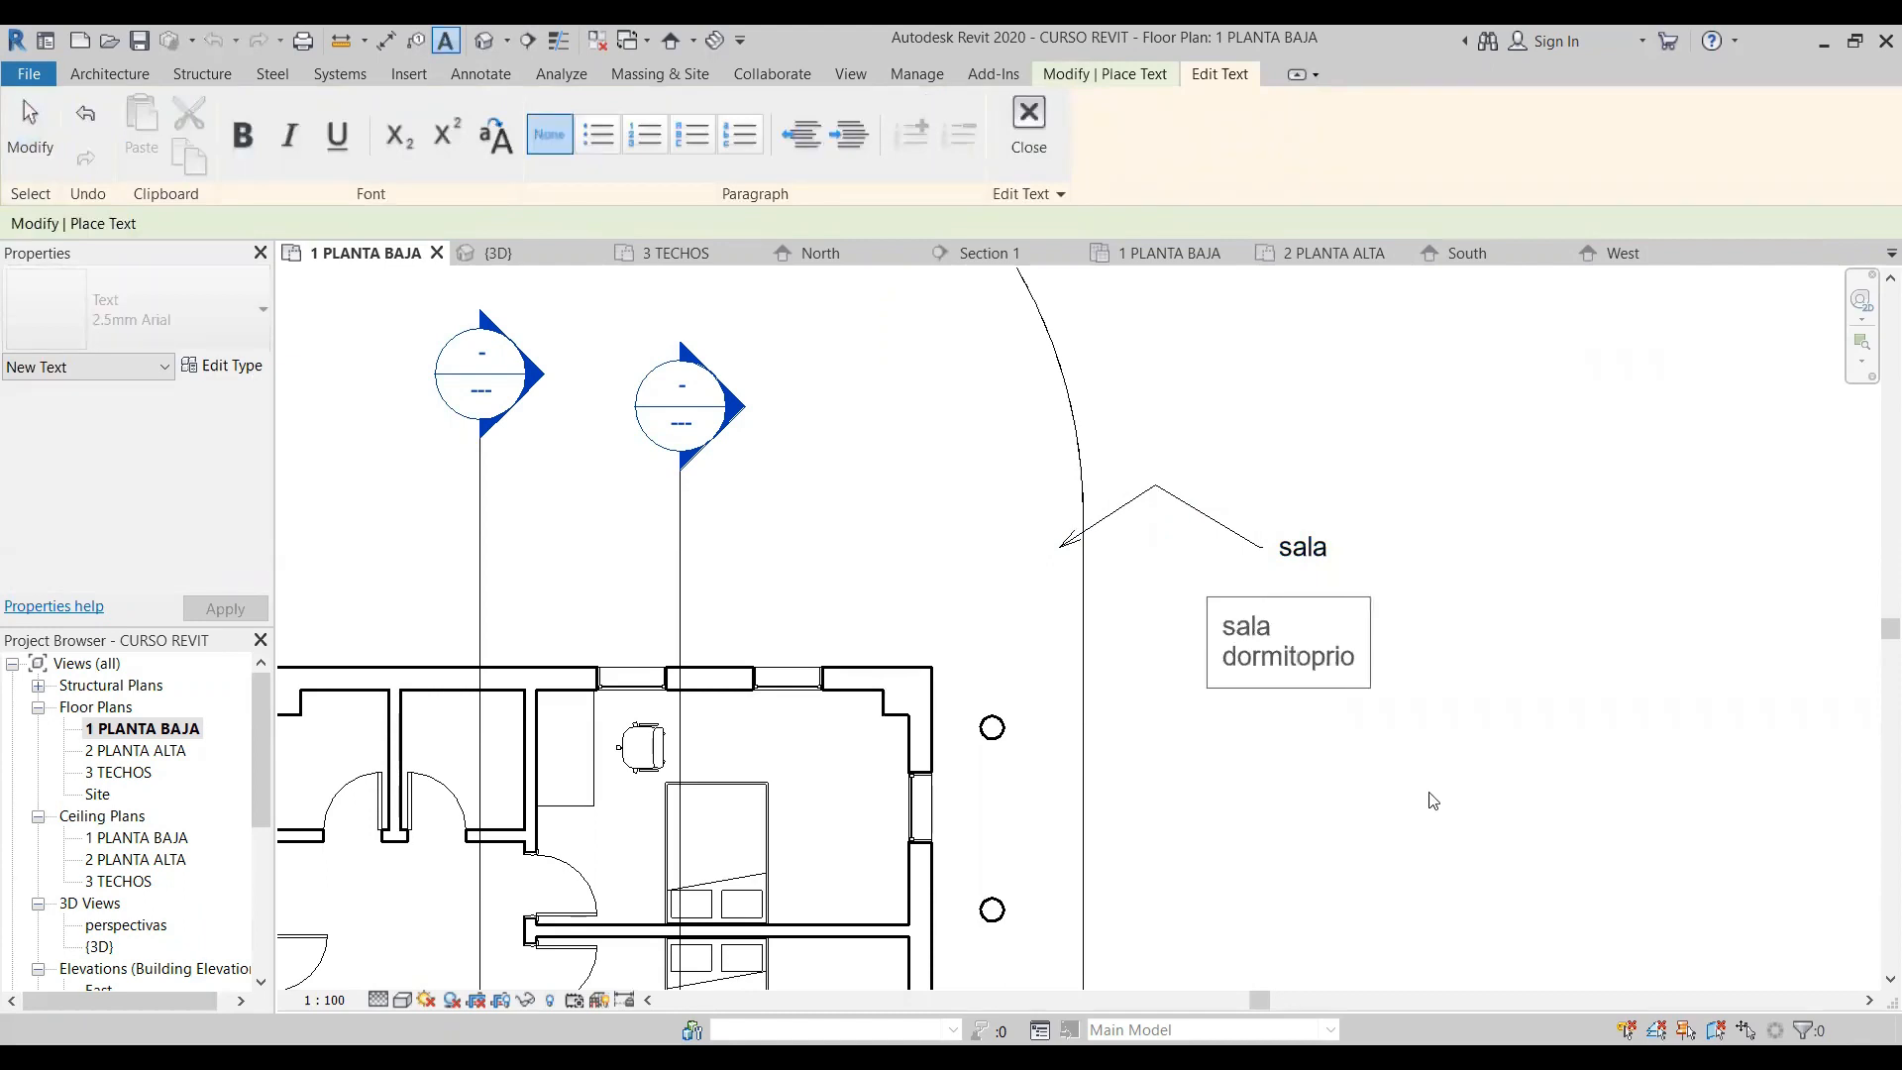
{"action": "key", "text": "BackSpace"}
{"action": "key", "text": "BackSpace"}
{"action": "key", "text": "BackSpace"}
{"action": "key", "text": "BackSpace"}
{"action": "type", "text": "rio }"}
{"action": "key", "text": "Return"}
{"action": "key", "text": "BackSpace"}
{"action": "key", "text": "BackSpace"}
{"action": "key", "text": "BackSpace"}
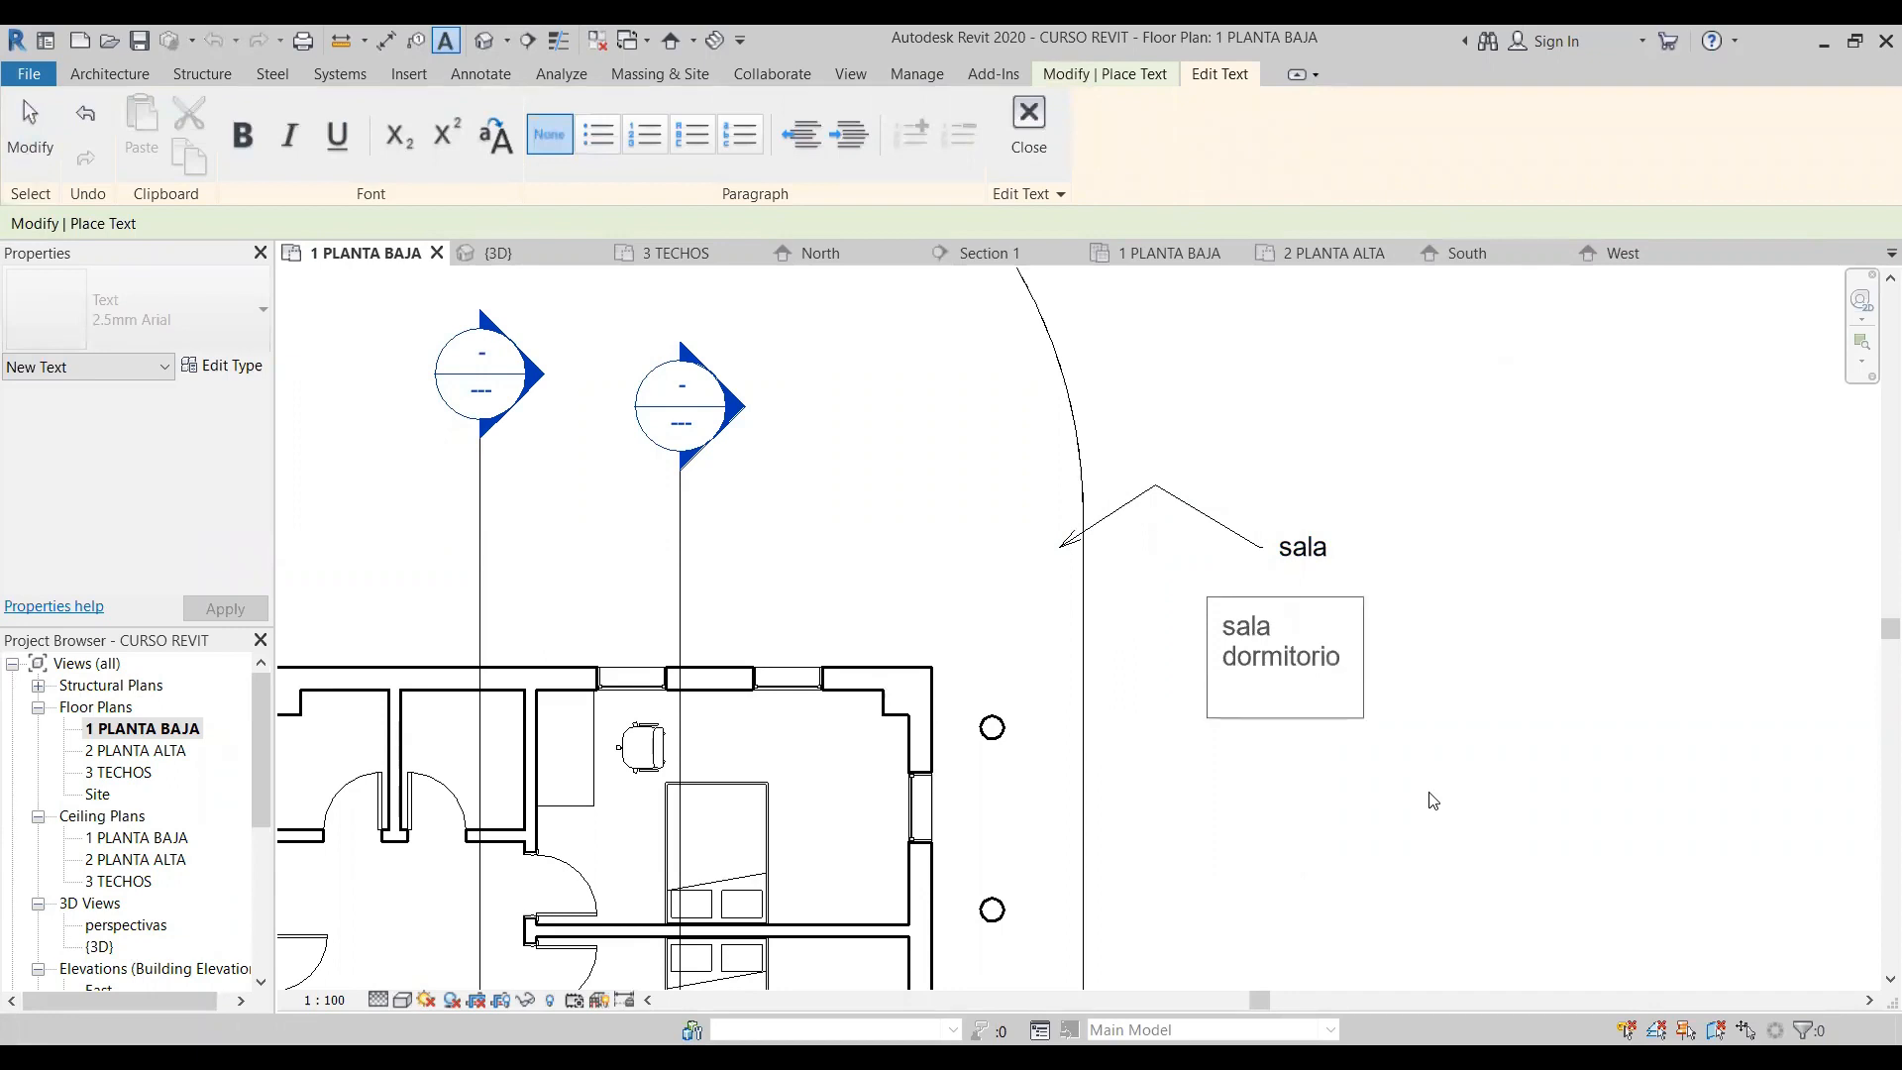
{"action": "key", "text": "Return"}
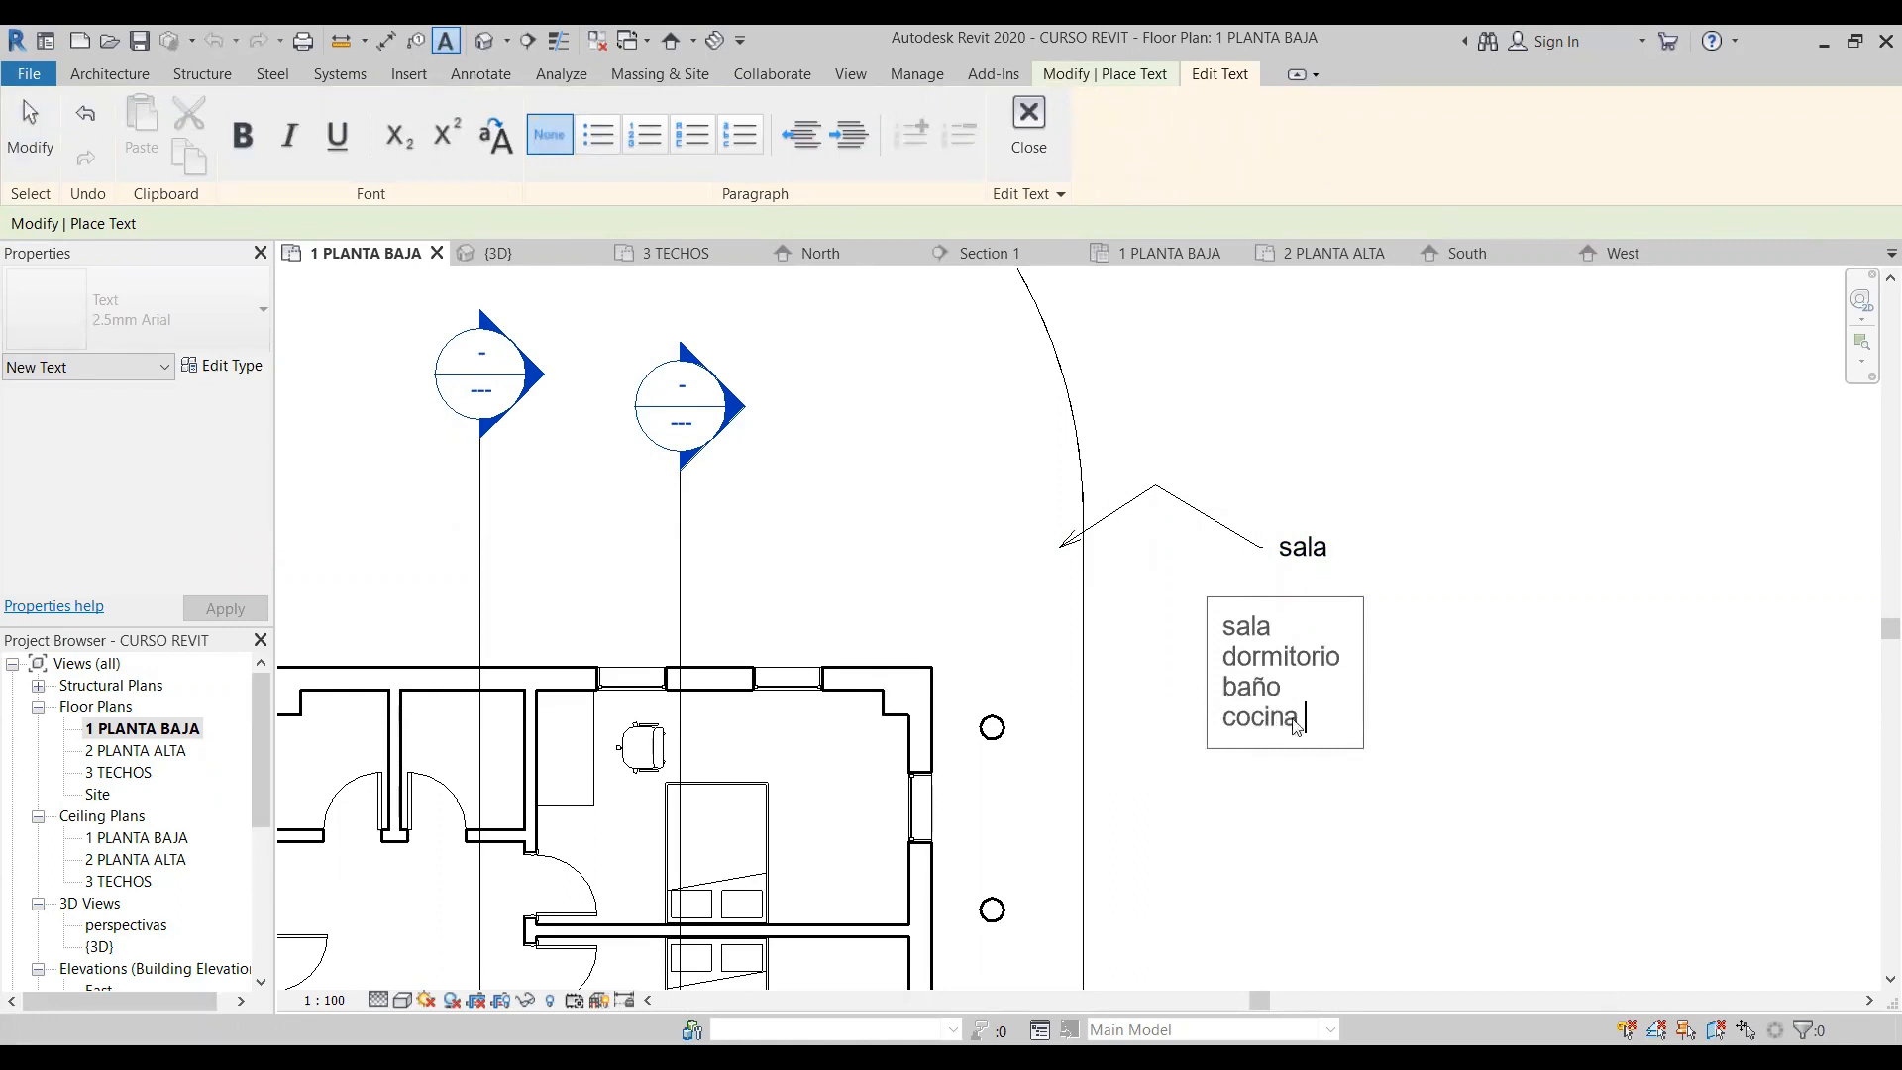
{"action": "left_click", "coordinate": [1427, 729]}
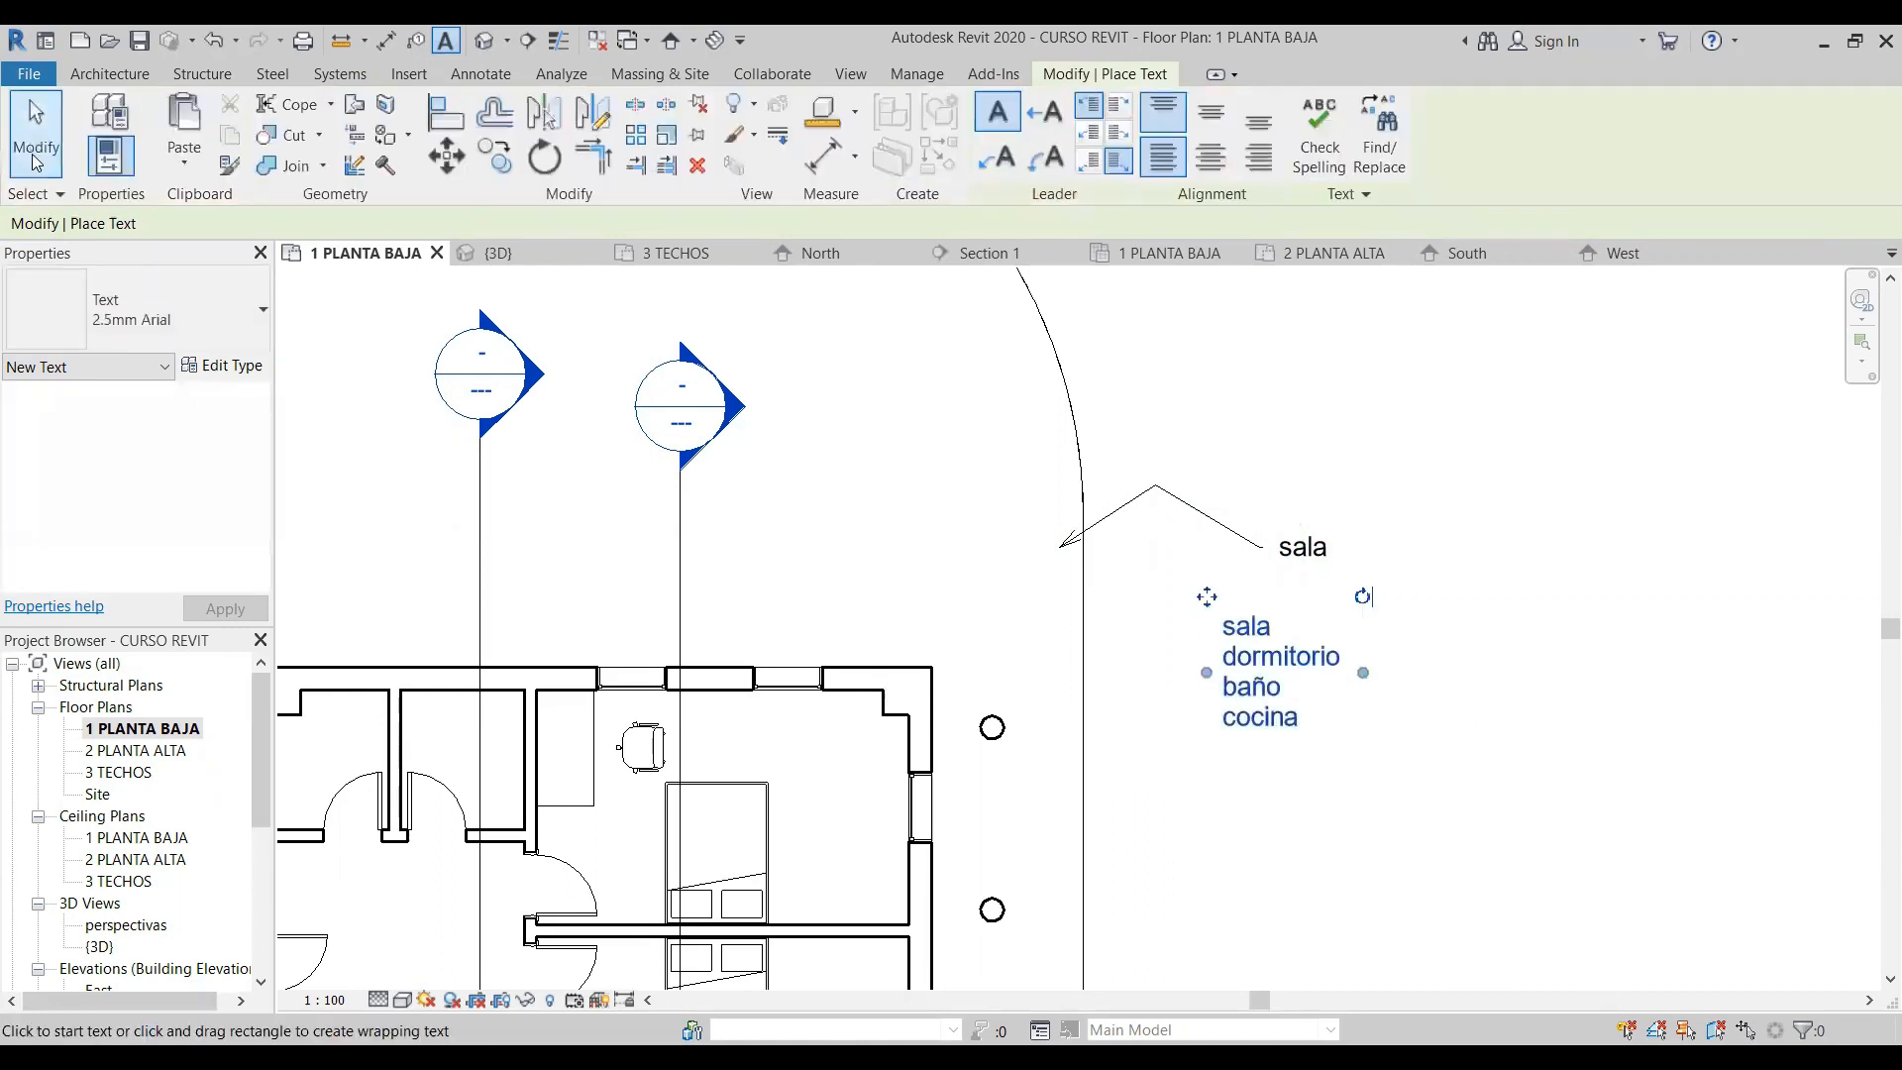
- Copy the four-line room list note and paste the duplicate beside the original, level with it
{"action": "left_click", "coordinate": [34, 124]}
{"action": "left_click", "coordinate": [1271, 667]}
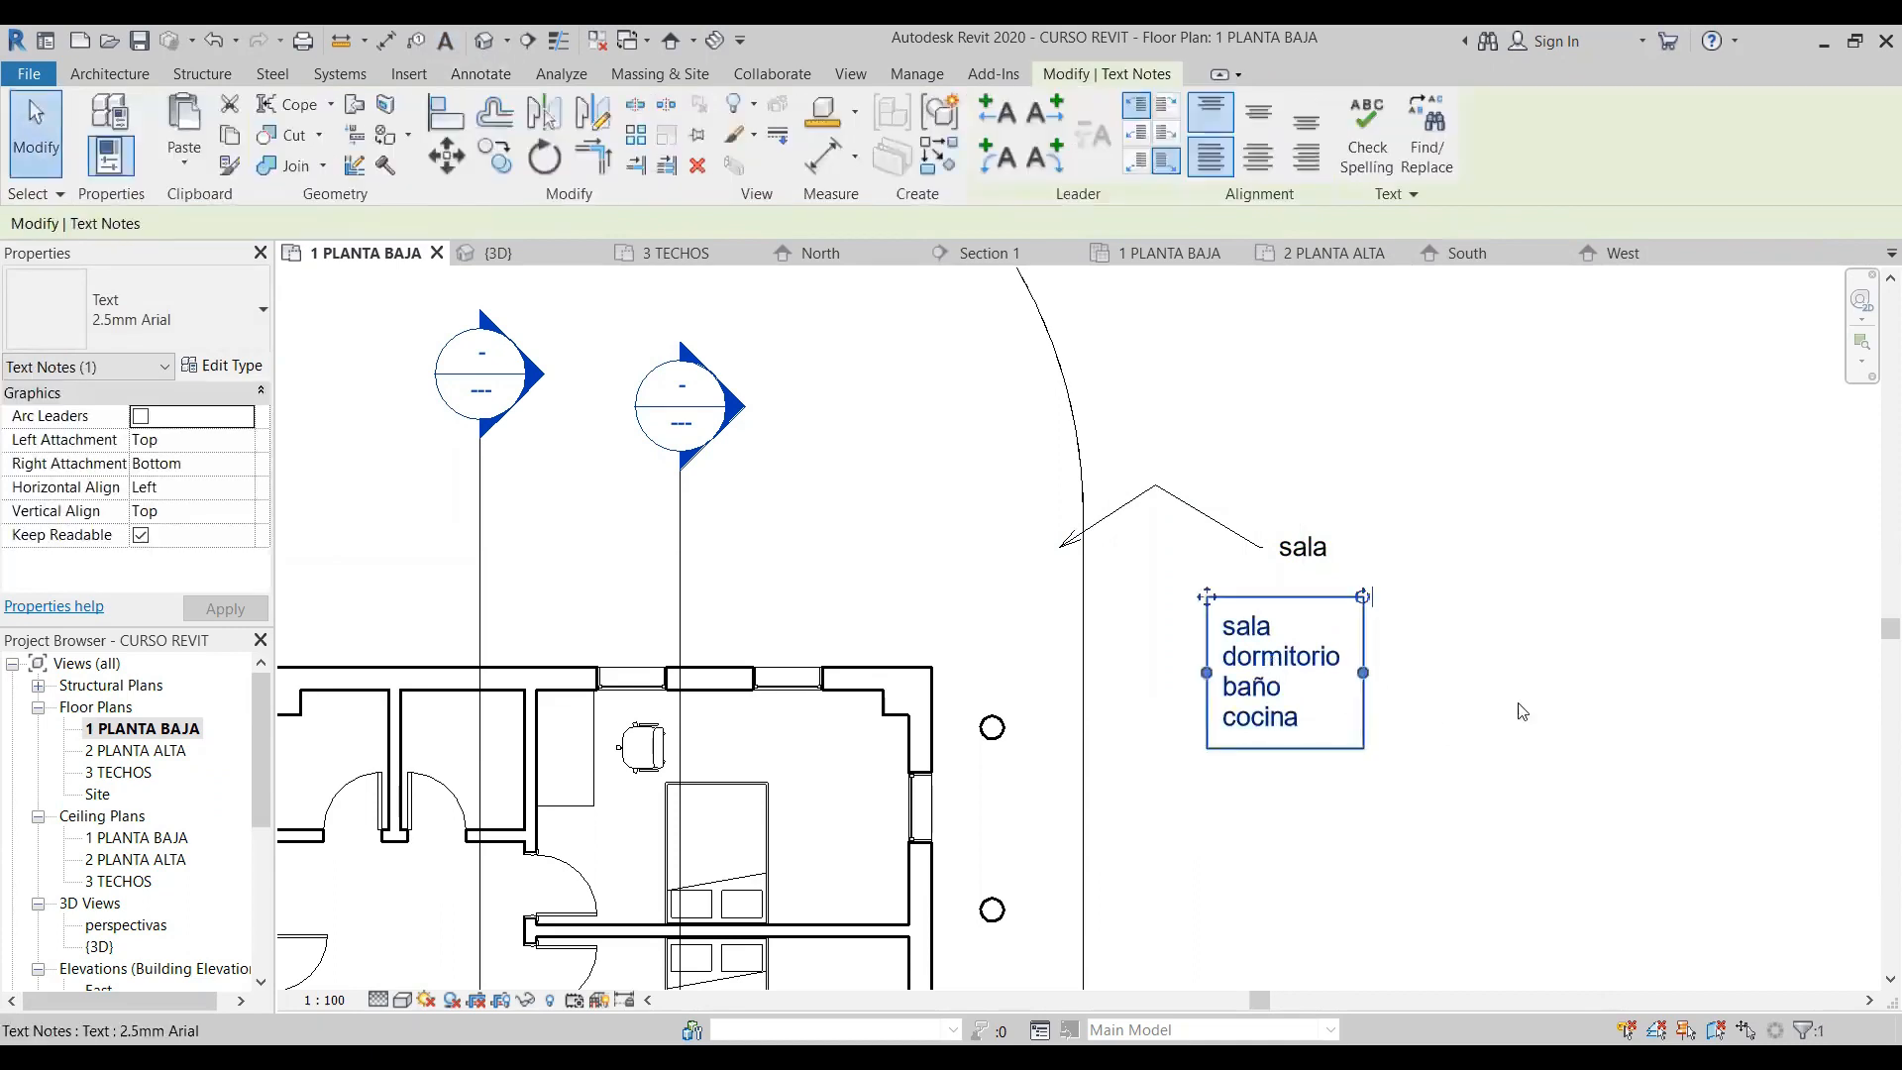
{"action": "key", "text": "ctrl+c"}
{"action": "key", "text": "ctrl+v"}
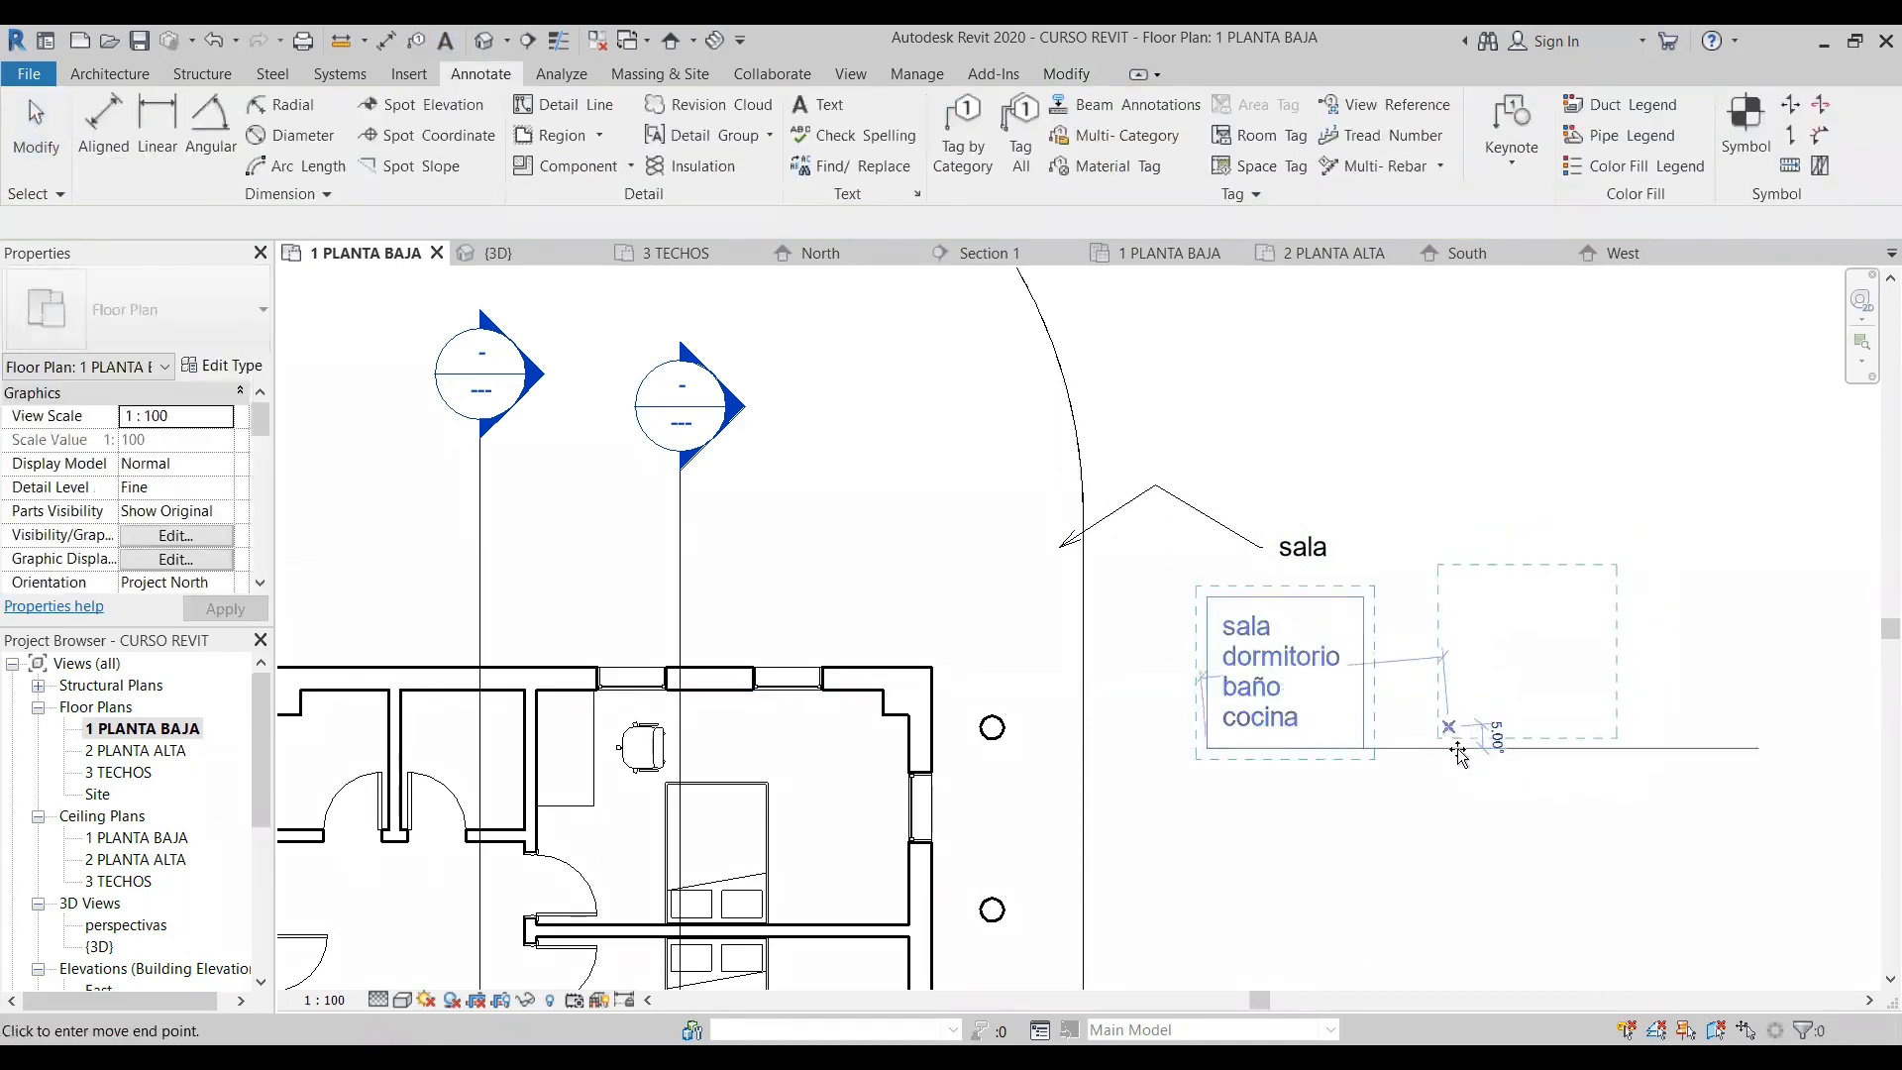
{"action": "left_click", "coordinate": [1464, 764]}
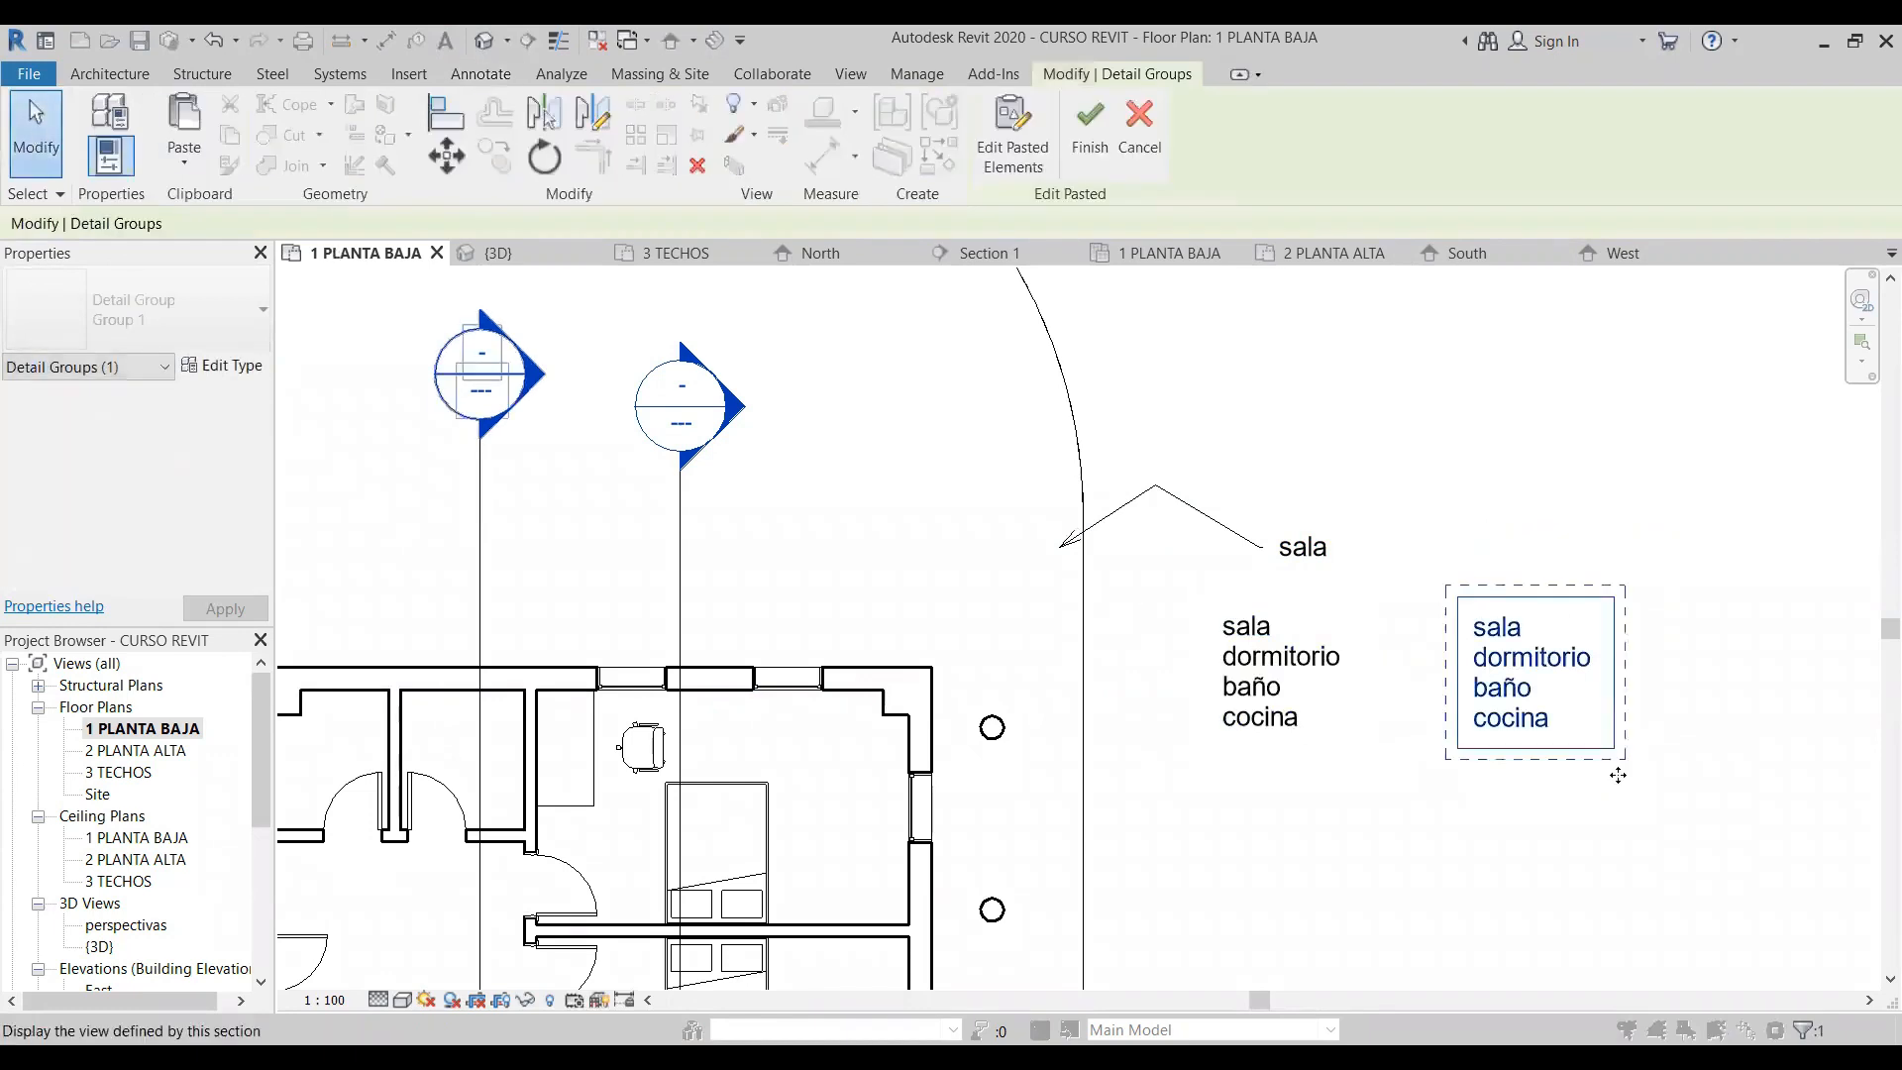
{"action": "key", "text": "Escape"}
{"action": "key", "text": "Escape"}
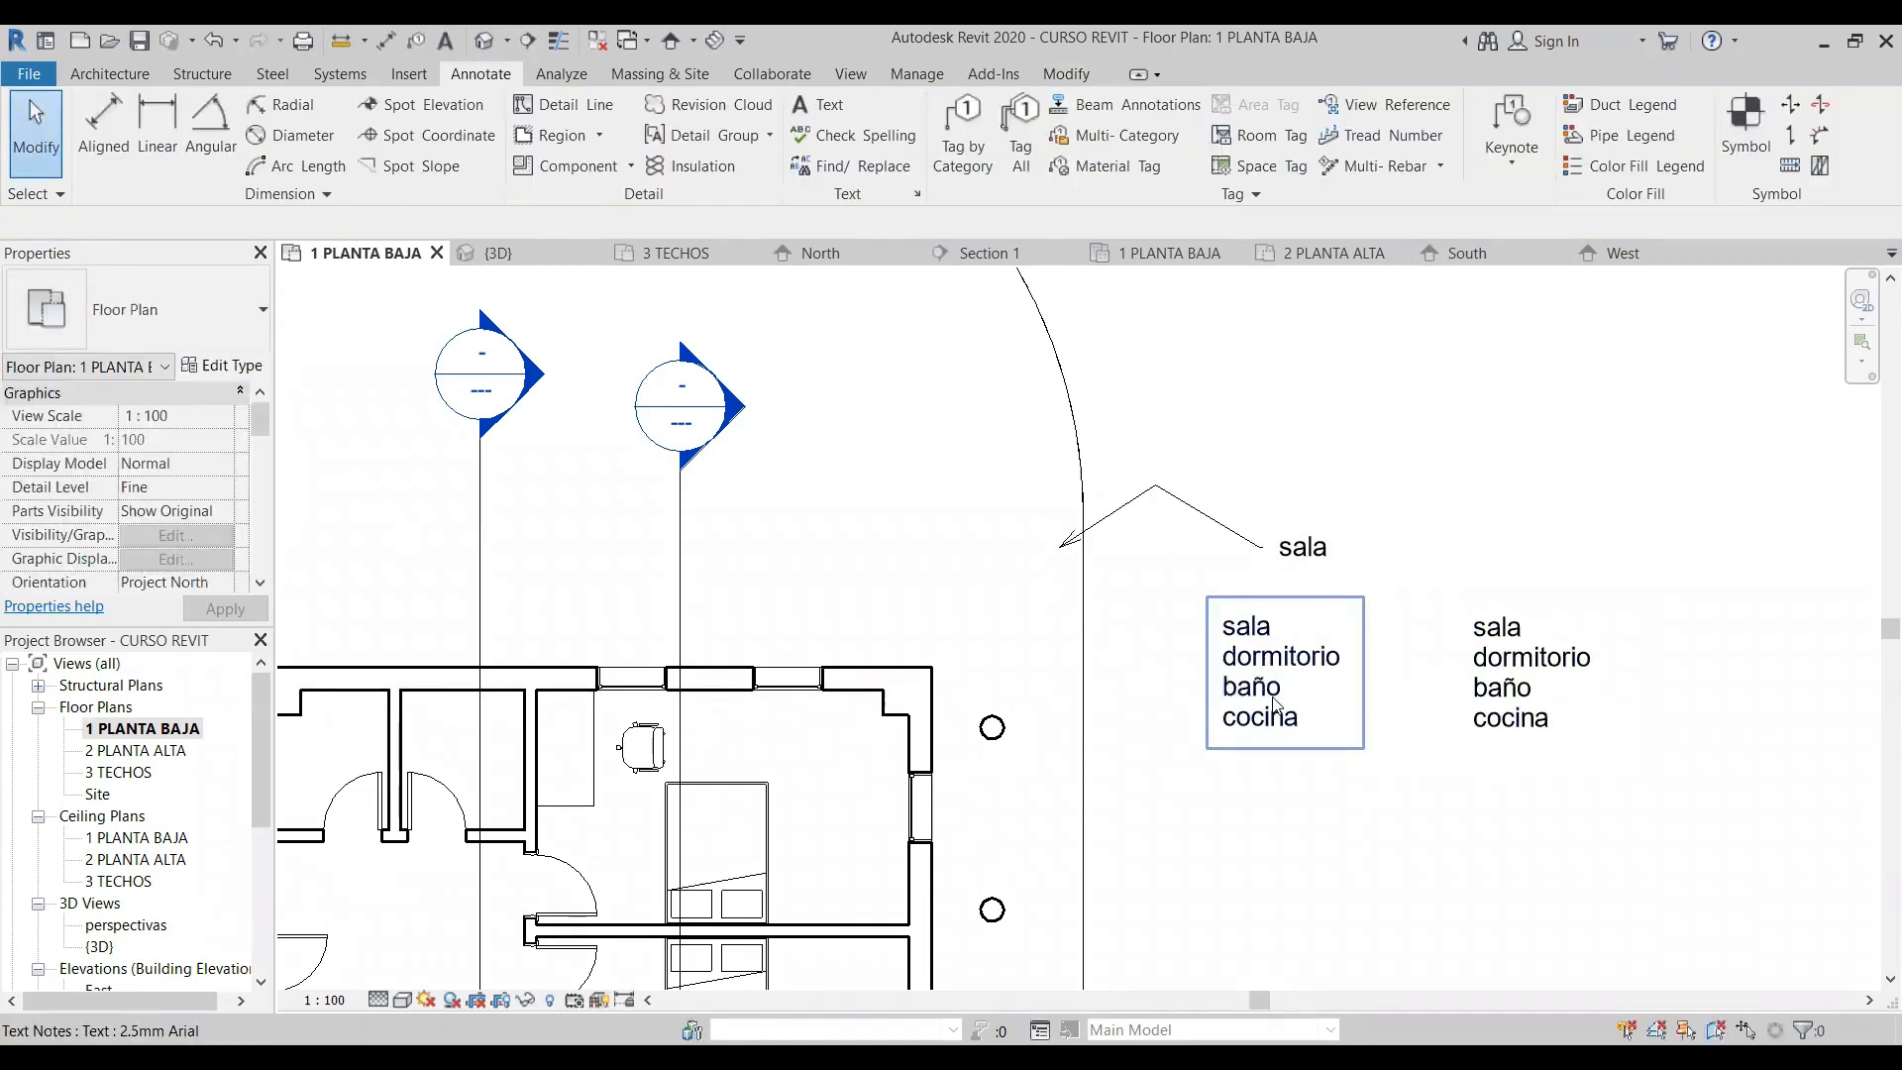